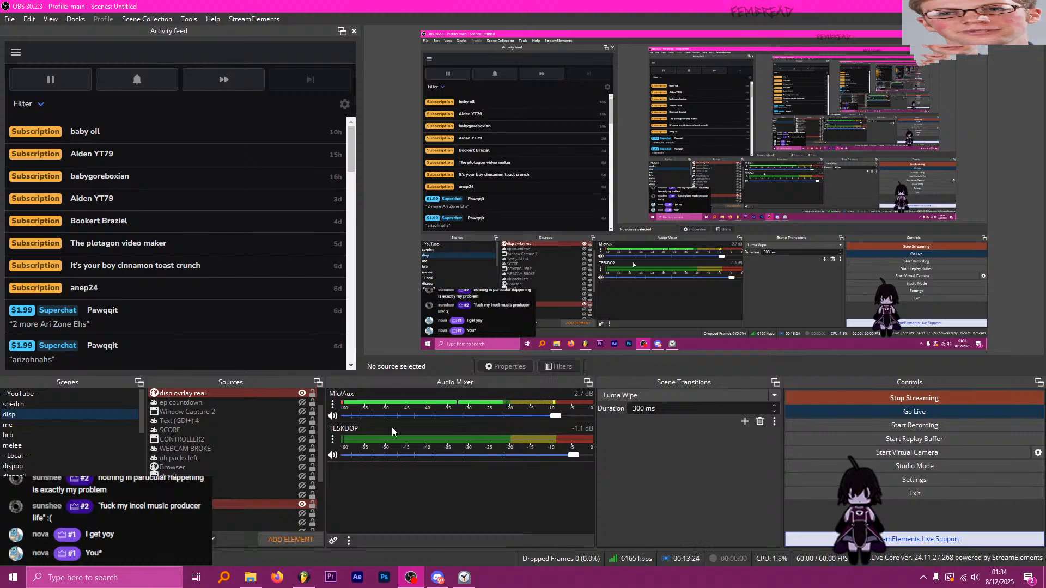
Switch to FL Studio and show roughly the first 31 bars of the song in the playlist.
left_click(304, 577)
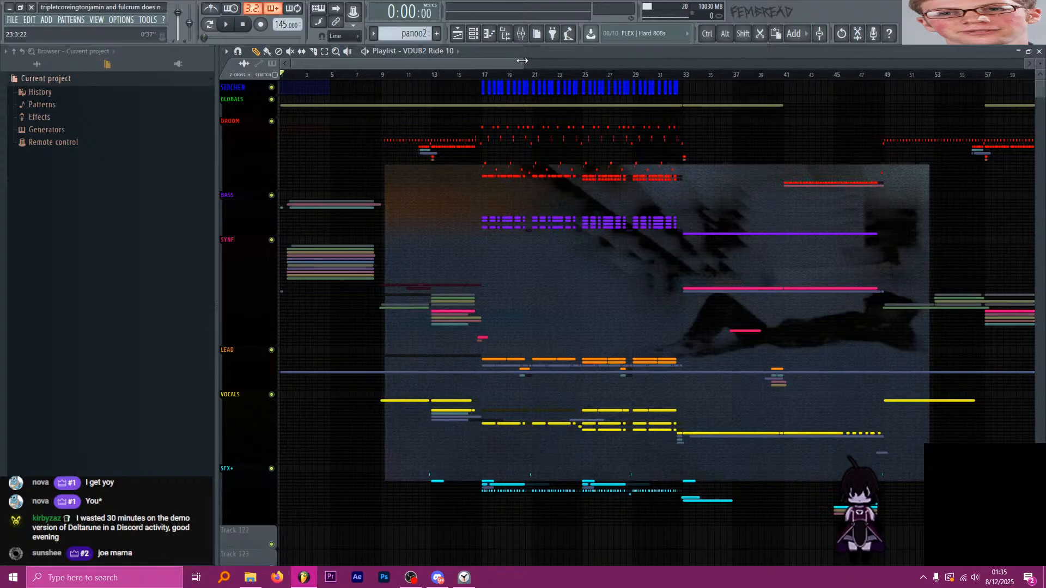
left_click_drag(522, 64, 517, 105)
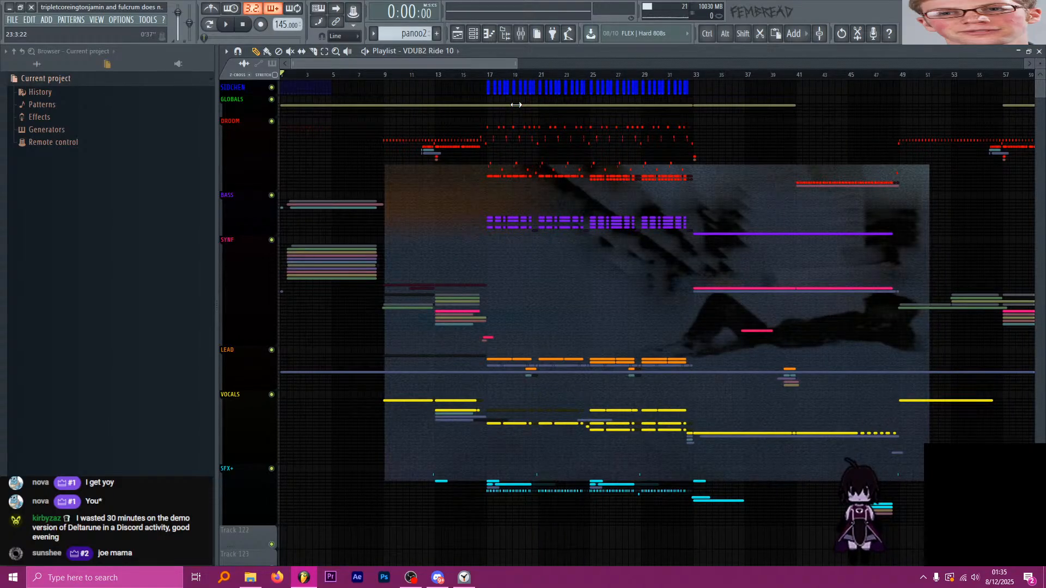
left_click_drag(516, 105, 409, 107)
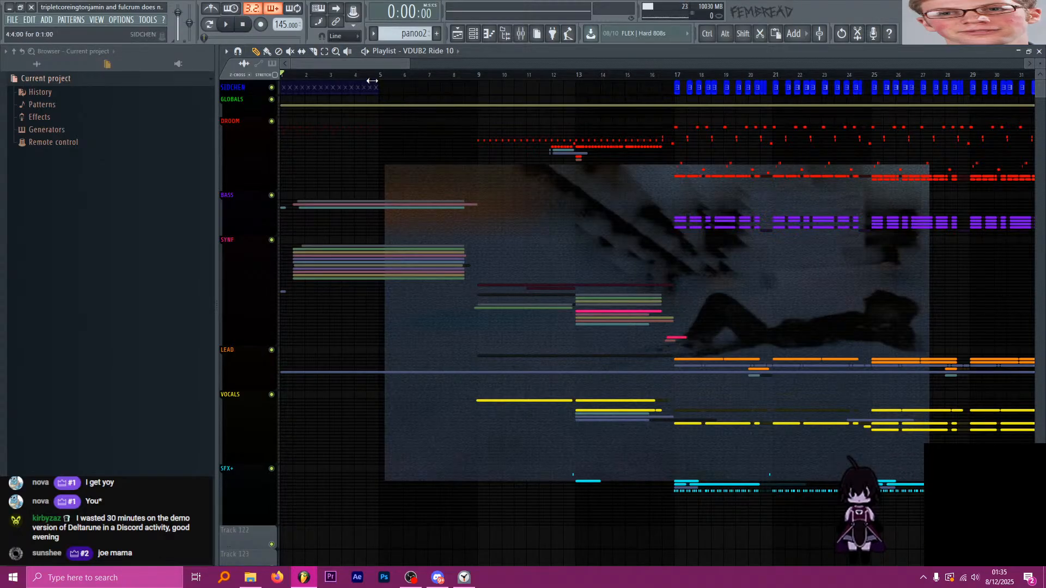
Show all content in the browser and look through the sliced beats and sample folders up to the start of the list.
left_click(36, 64)
scroll(110, 220, "up", 6)
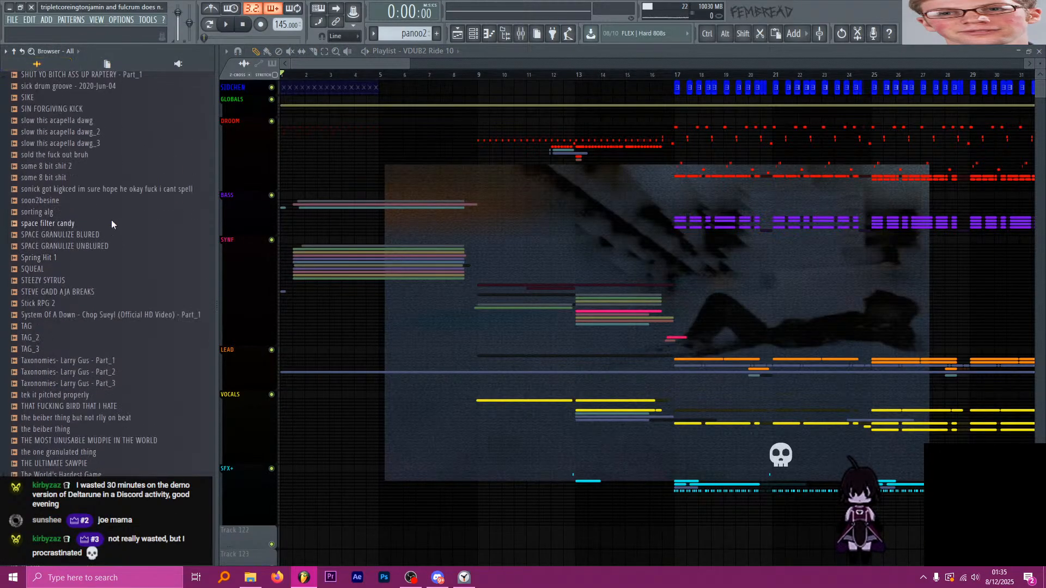
scroll(97, 275, "up", 10)
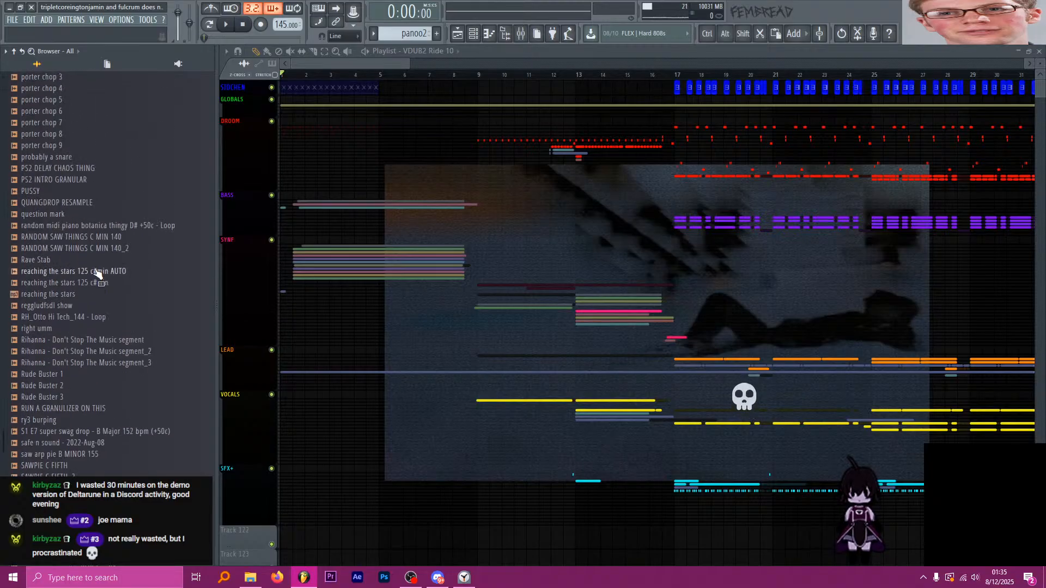
scroll(97, 268, "up", 15)
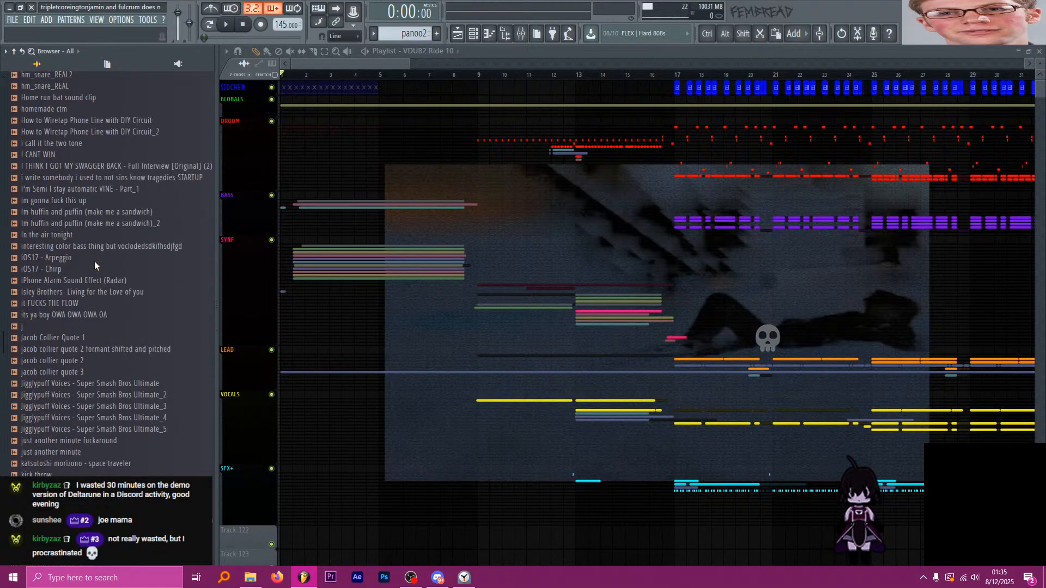
scroll(94, 260, "up", 15)
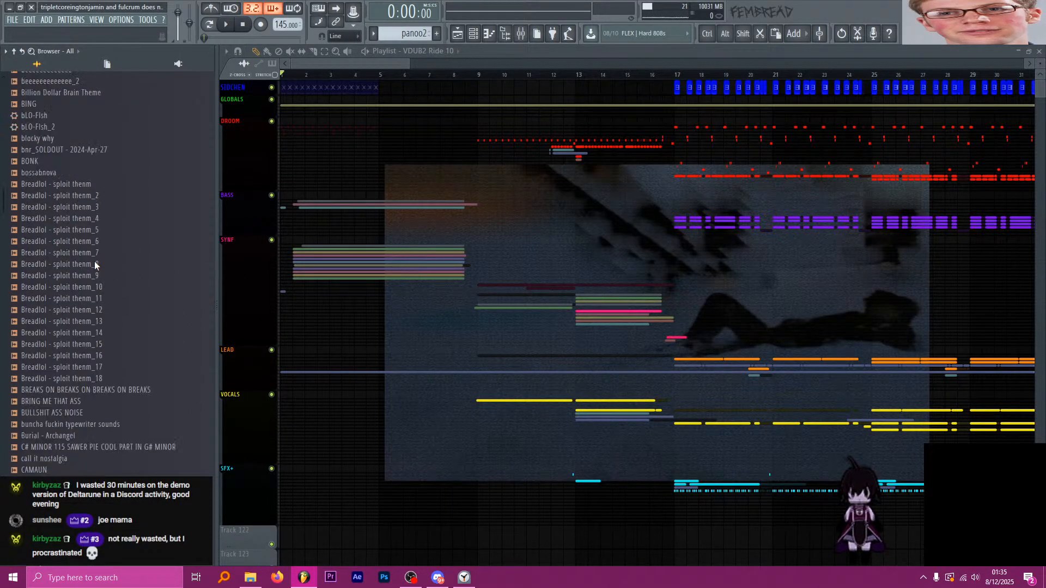
scroll(93, 261, "up", 10)
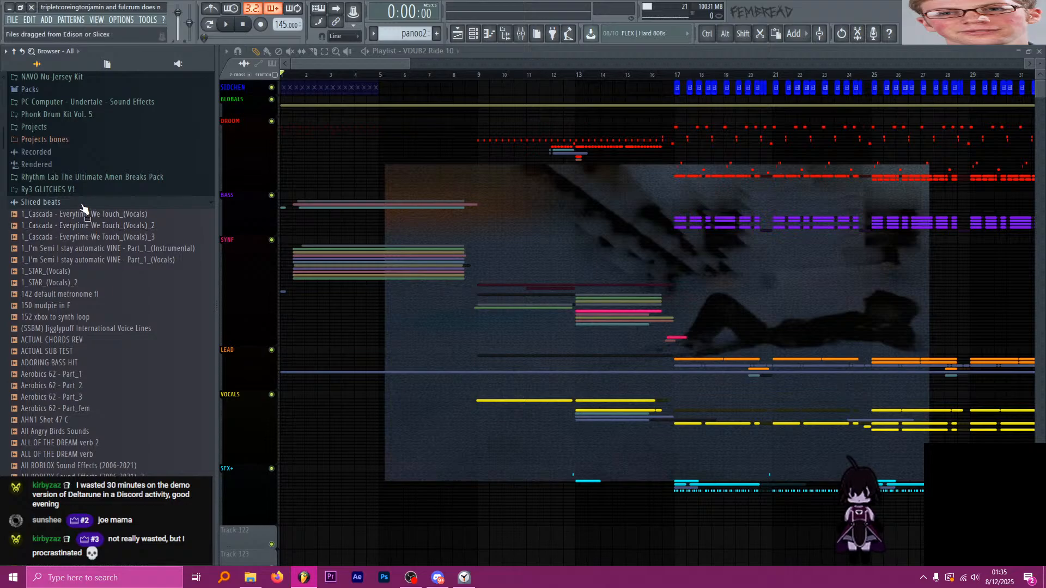
scroll(82, 212, "up", 8)
scroll(104, 237, "up", 5)
scroll(114, 300, "down", 5)
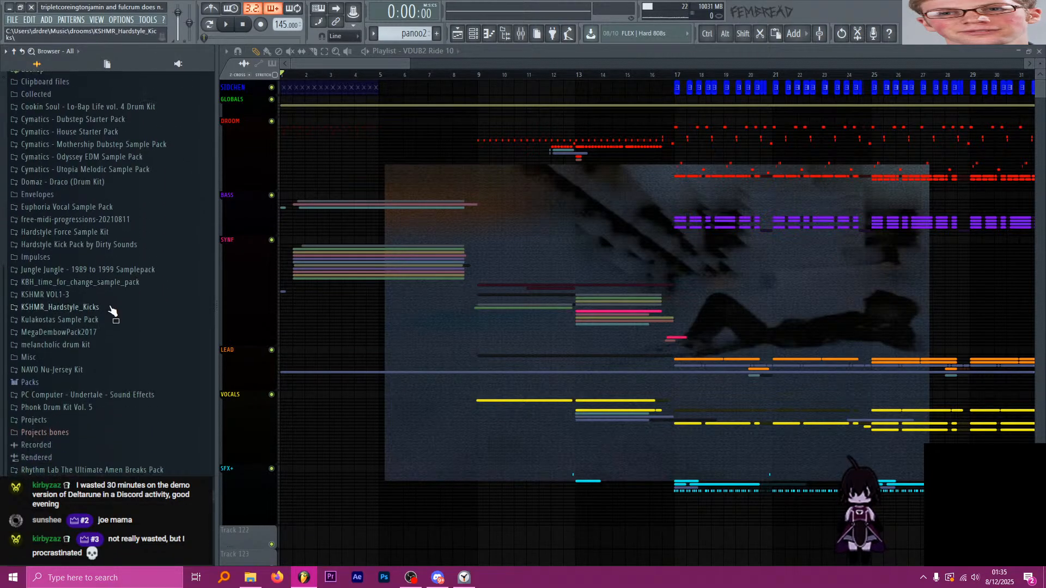
scroll(110, 300, "up", 5)
scroll(110, 298, "up", 1)
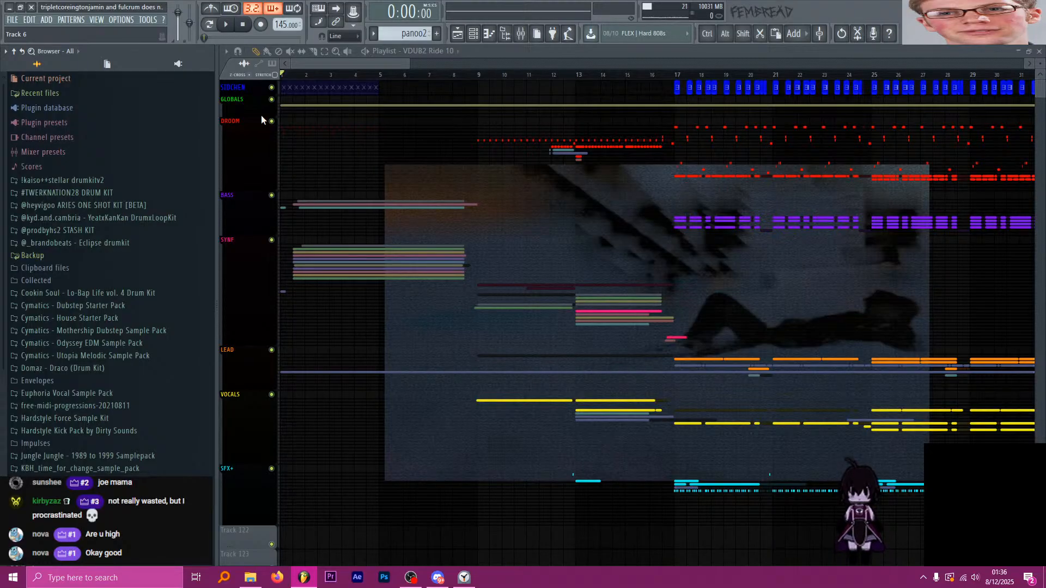
Turn on auto-scrolling so the playlist view follows the song position during playback.
scroll(256, 196, "up", 5)
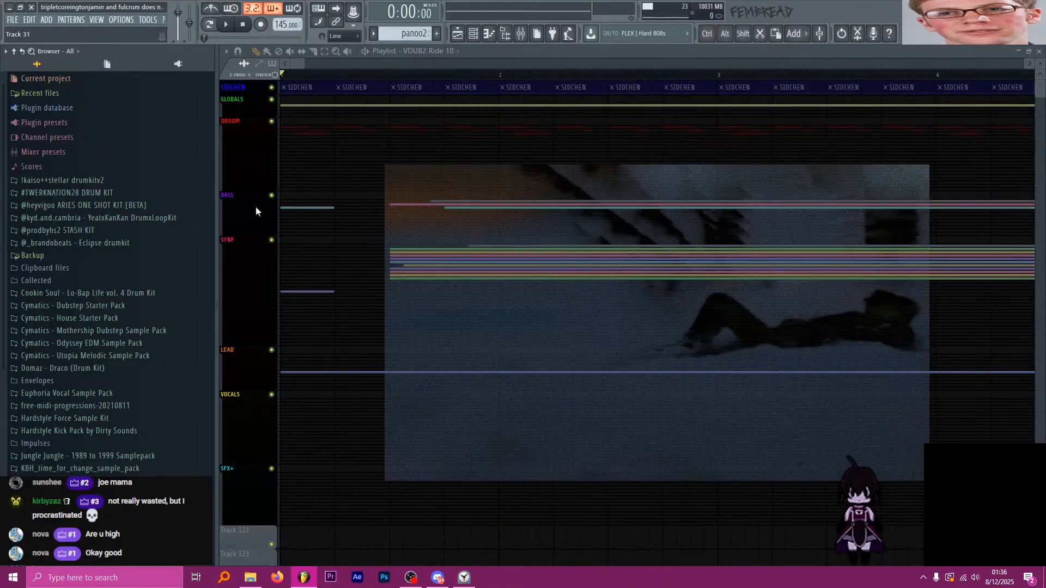
left_click(336, 8)
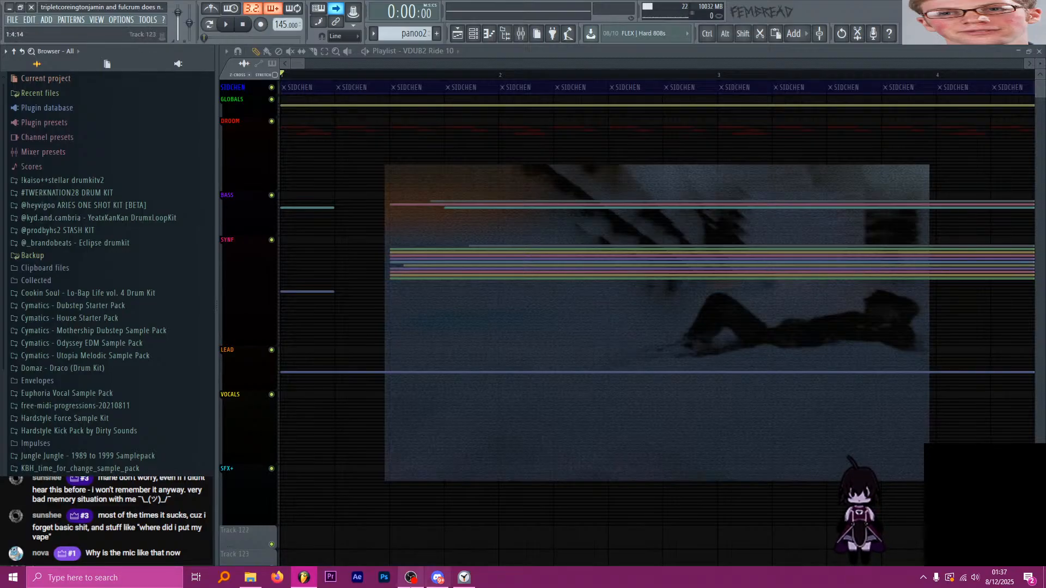
Switch to OBS and try Monitor Only (mute output) for Mic/Aux in the advanced audio properties, restoring Monitor Off before closing.
left_click(410, 578)
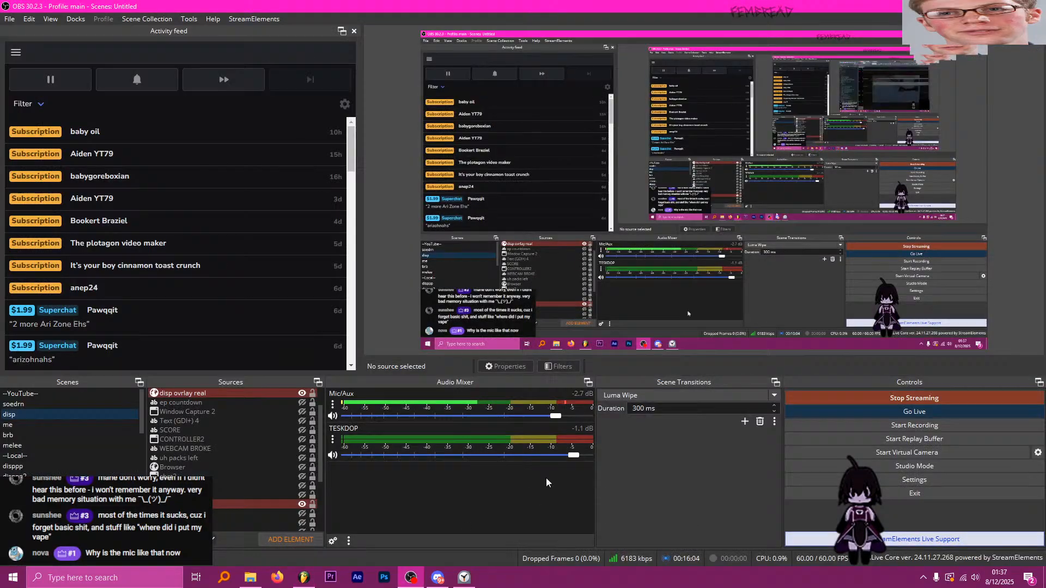
left_click(333, 403)
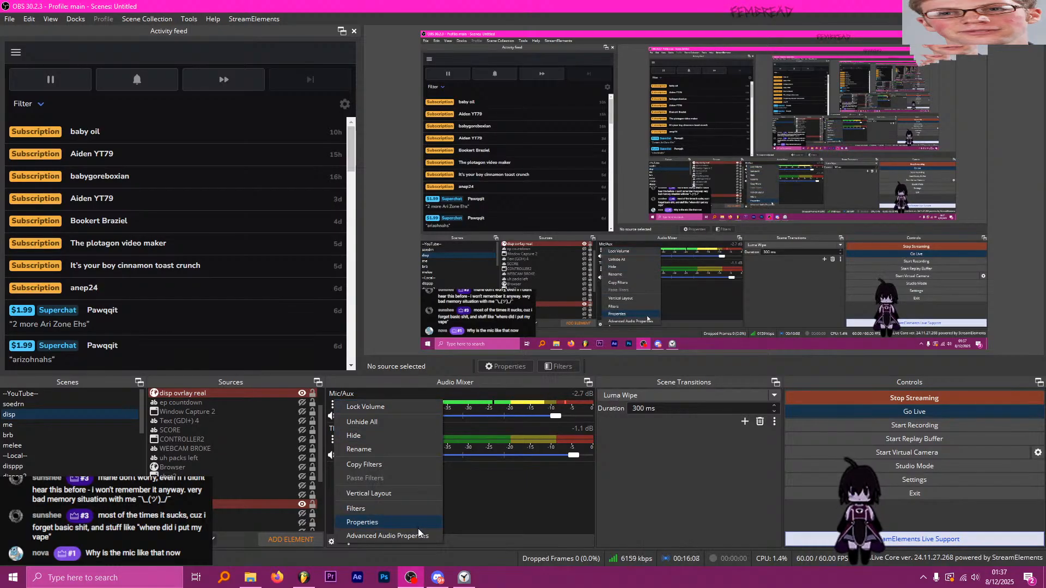
left_click(403, 536)
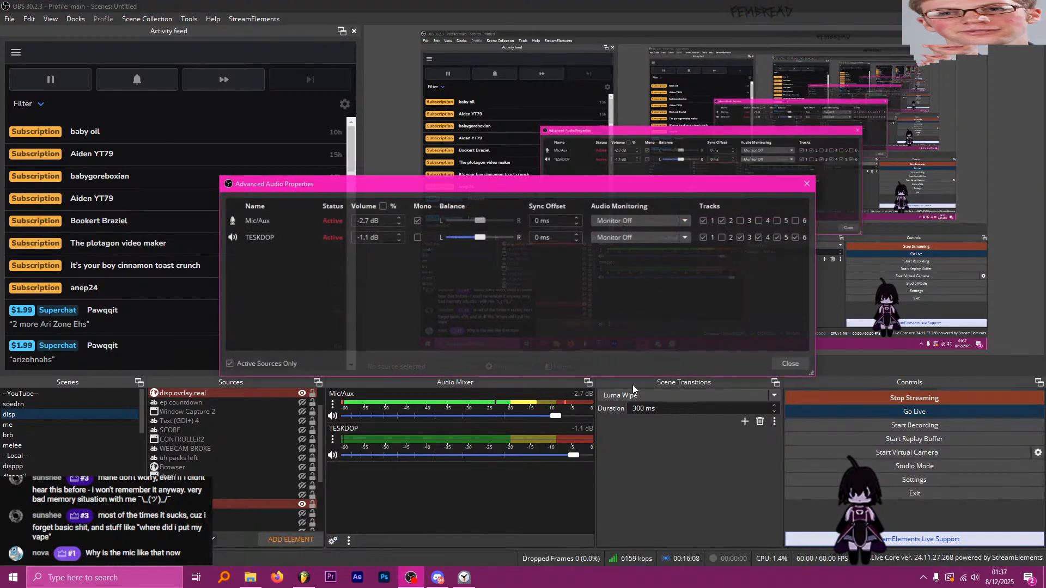
left_click(645, 221)
left_click(647, 242)
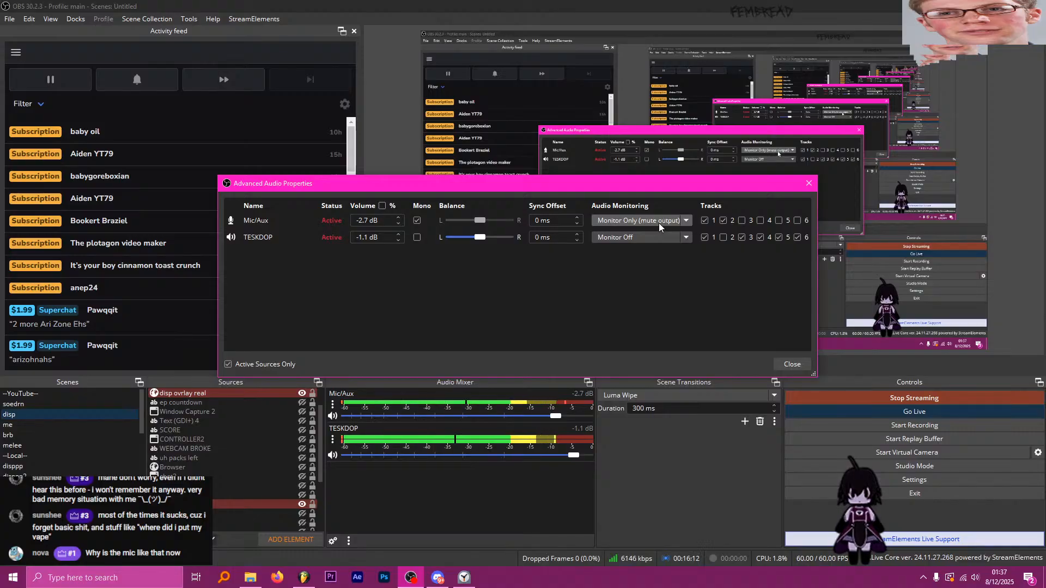
left_click(658, 224)
left_click(643, 222)
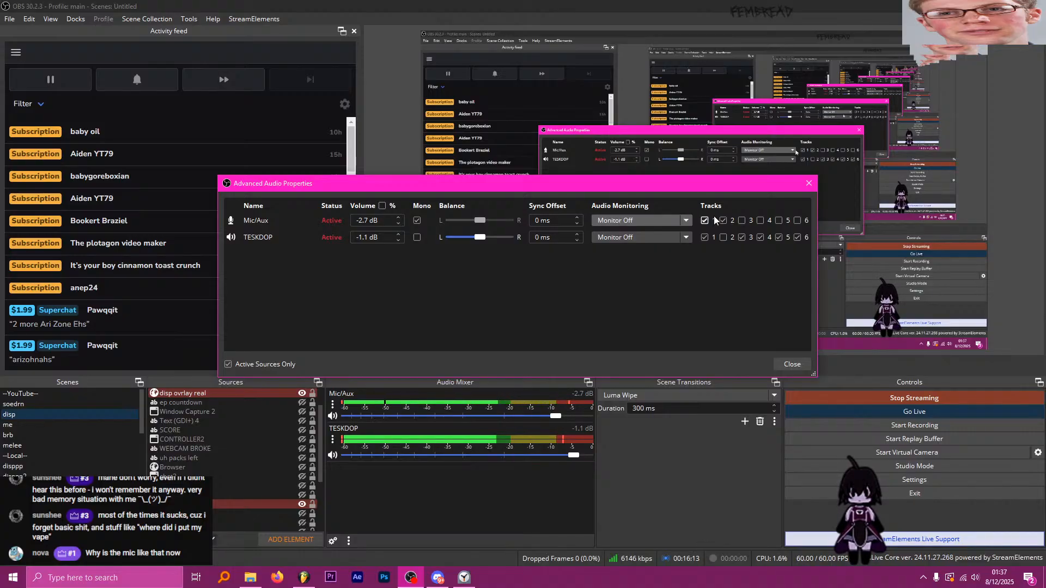
left_click(815, 186)
Open the Windows system sound settings and check the input level of the default USB microphone among the recording devices.
key("super")
type("system")
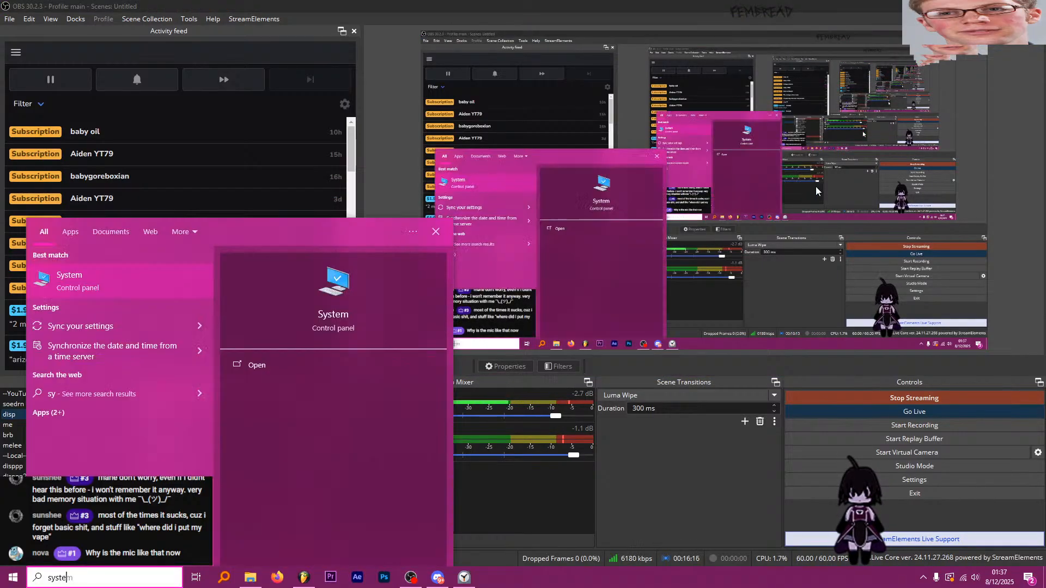
type(" sounds")
key("Return")
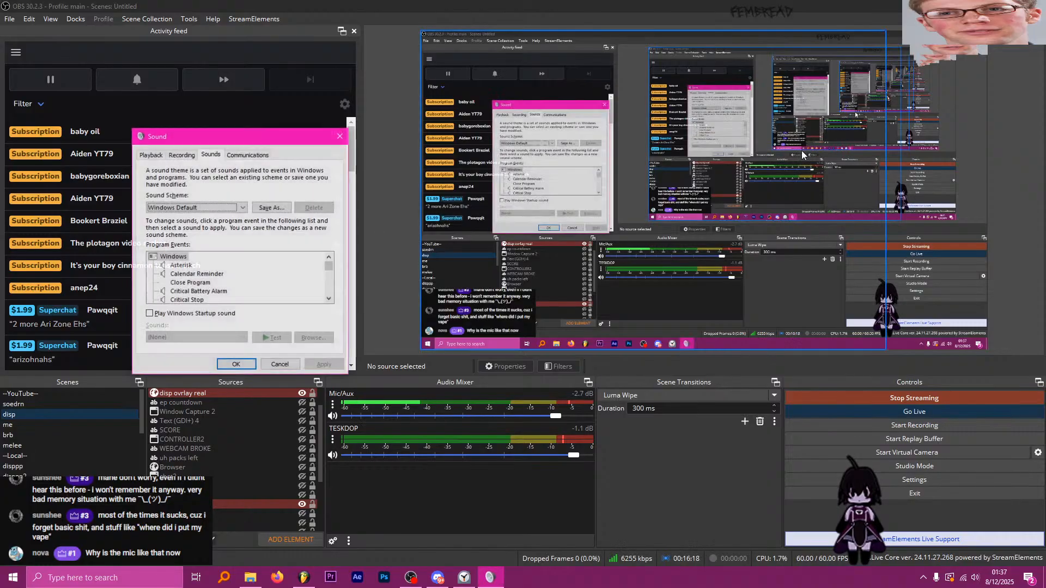
left_click(181, 155)
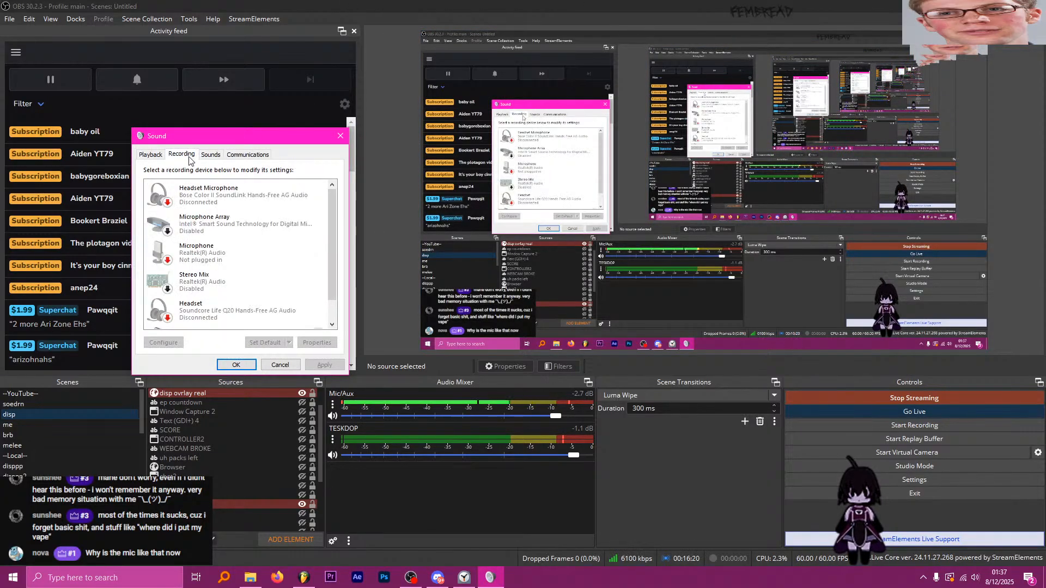
double_click(218, 253)
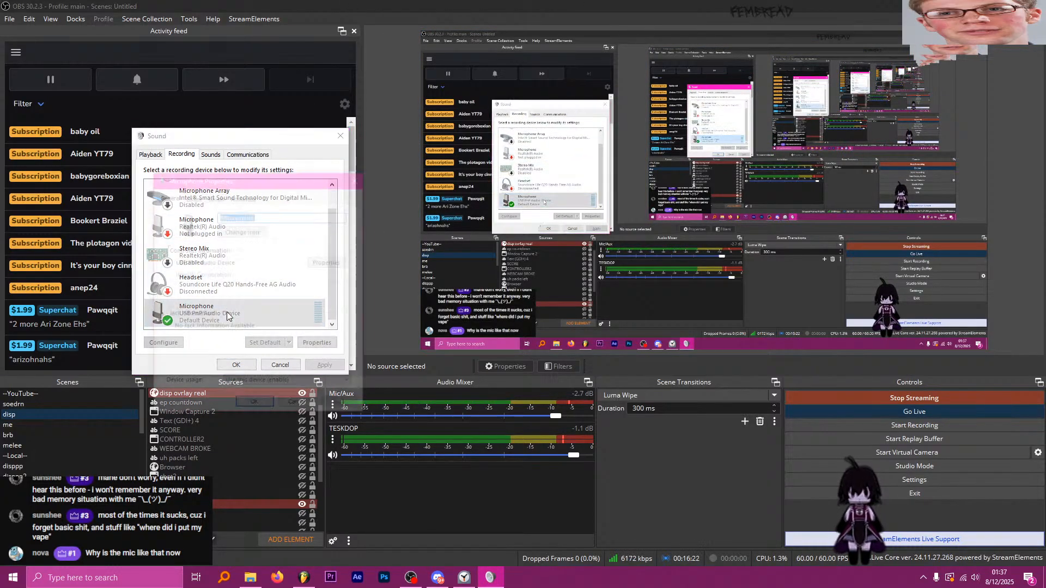
left_click(215, 196)
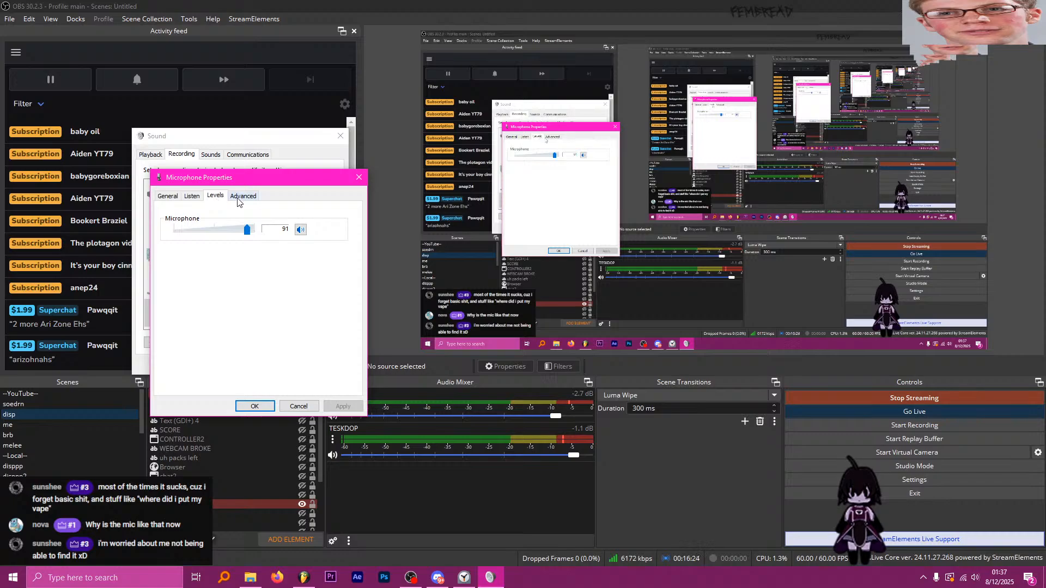
left_click(359, 177)
left_click(340, 136)
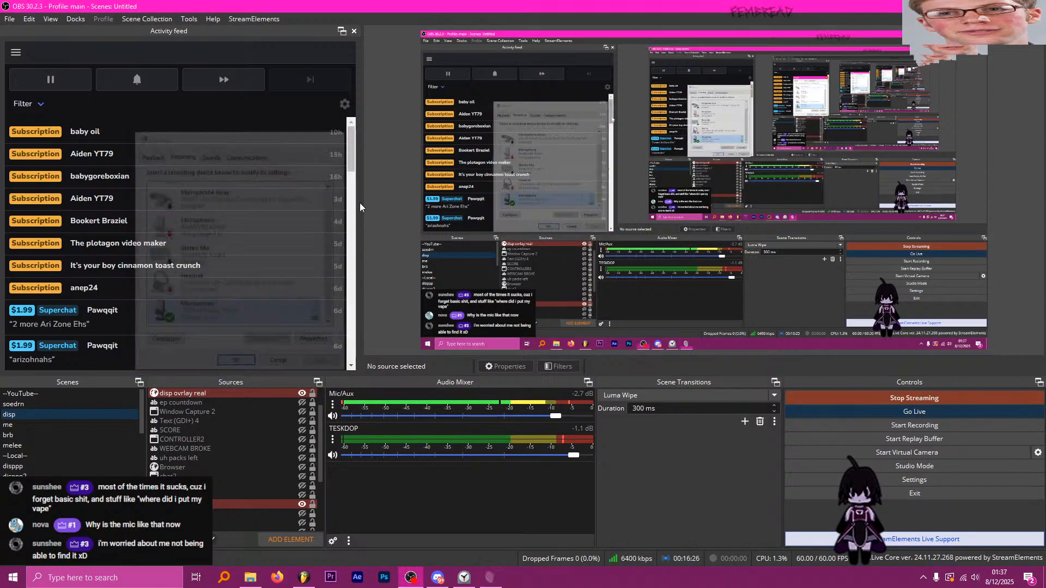
Review the Noise Gate, Compressor and EQ filters on Mic/Aux, including the ReaEQ plug-in's curve.
left_click(333, 404)
left_click(370, 507)
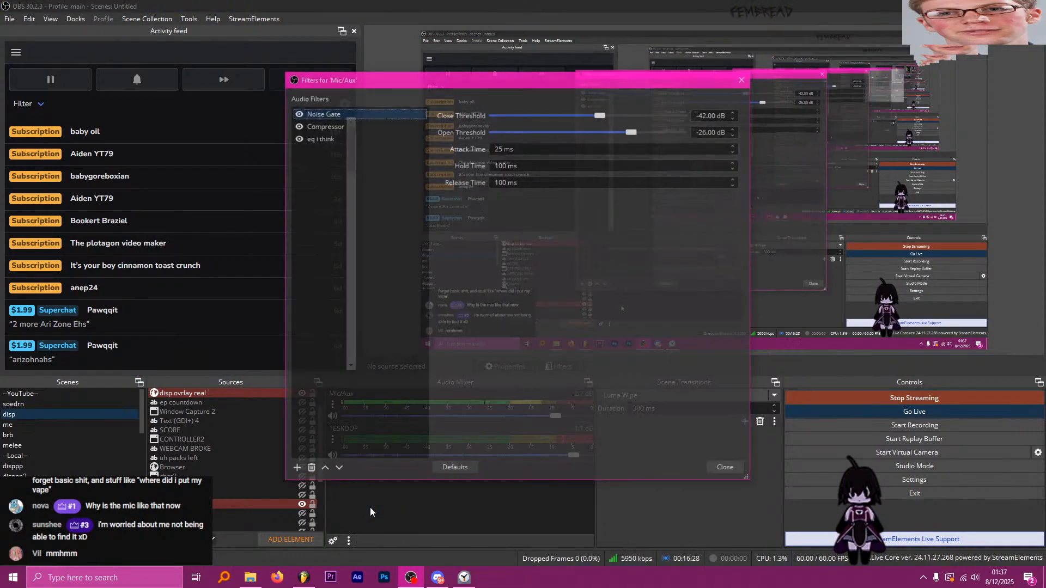
left_click(342, 125)
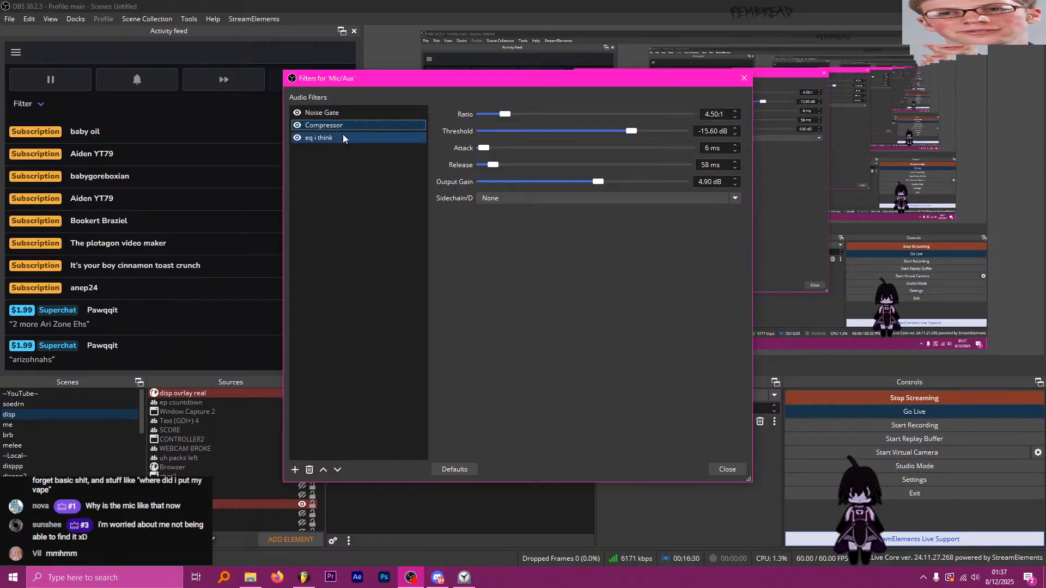
left_click(343, 138)
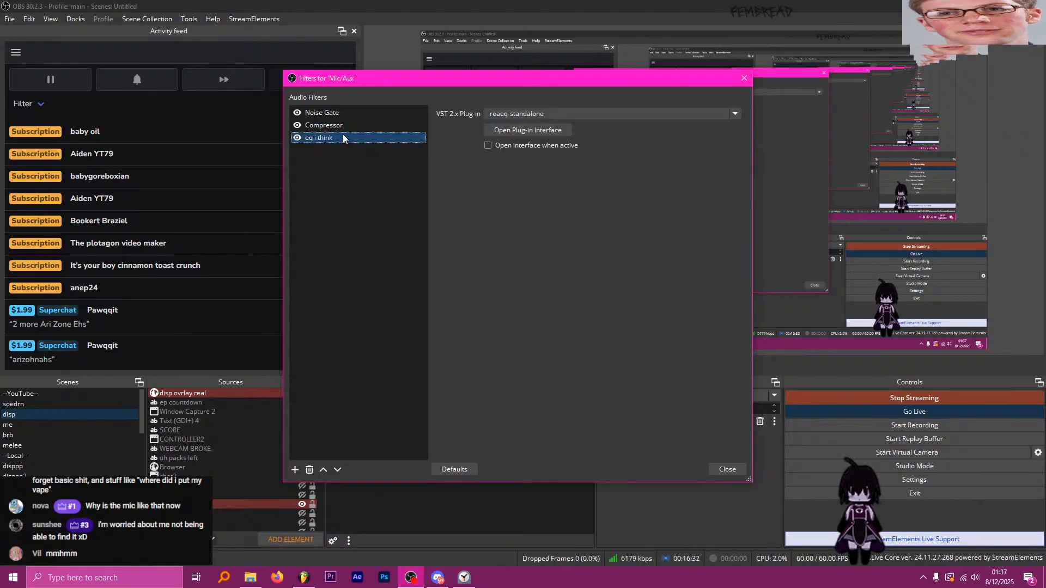
left_click(555, 130)
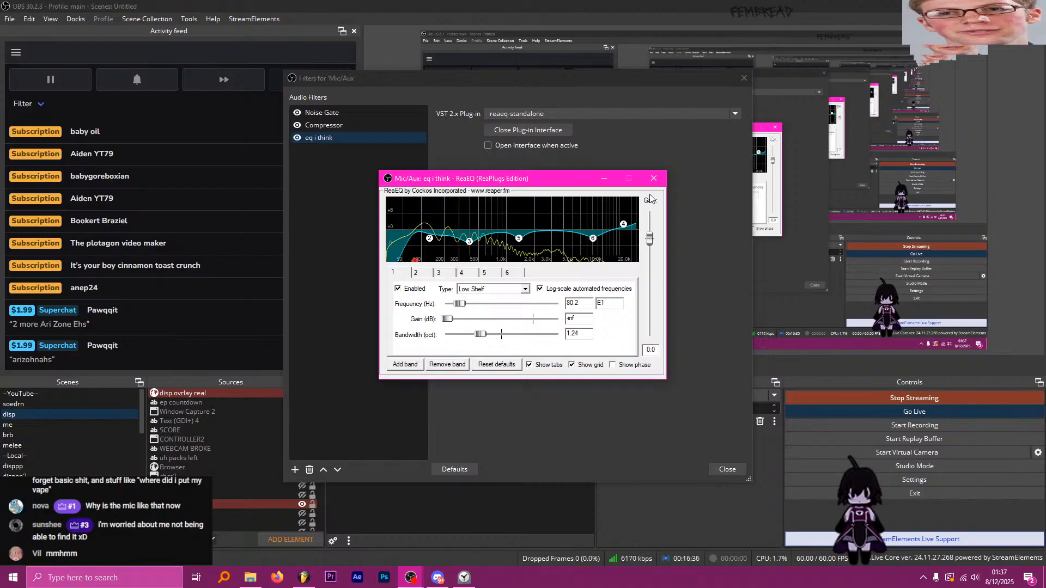
left_click(654, 179)
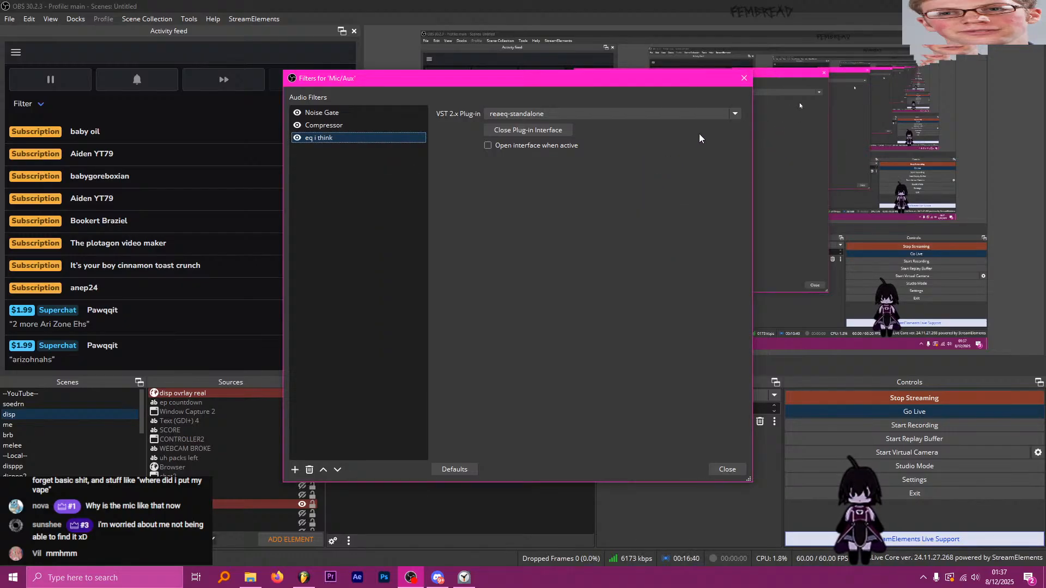
left_click(743, 78)
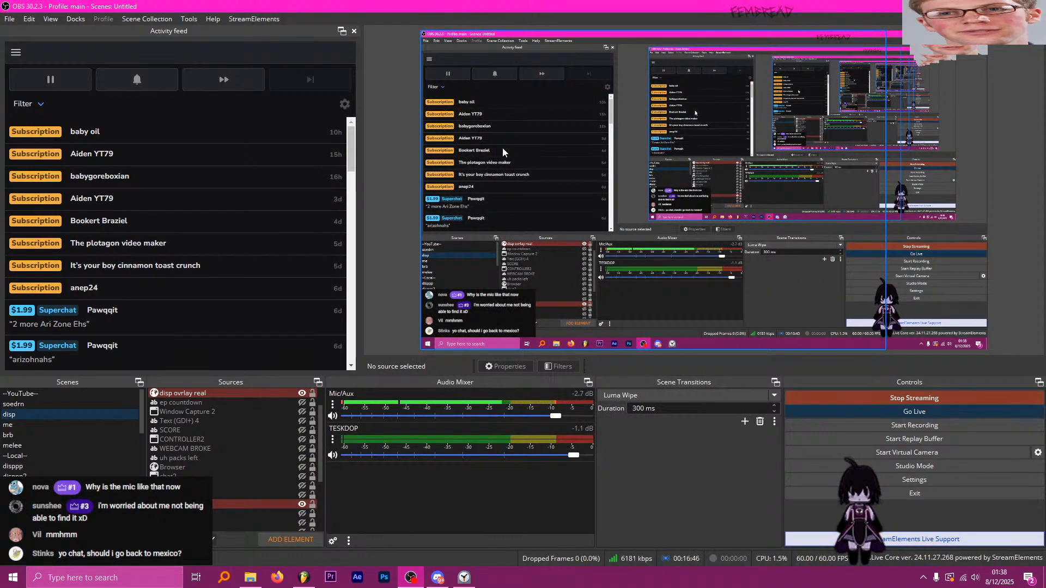
Disable the OBS scene preview and switch back to FL Studio.
right_click(466, 223)
left_click(497, 232)
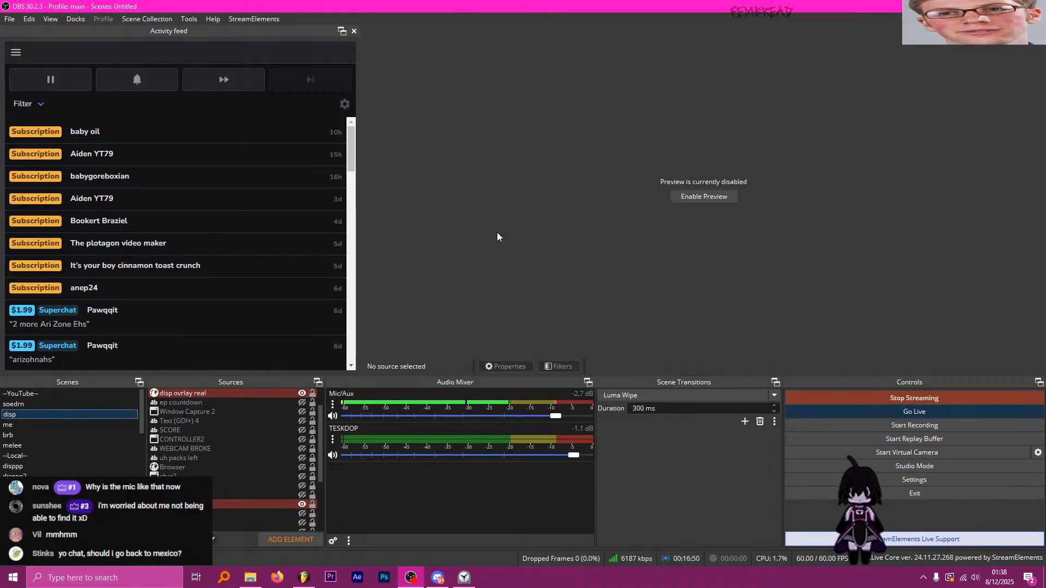
key("alt+Tab")
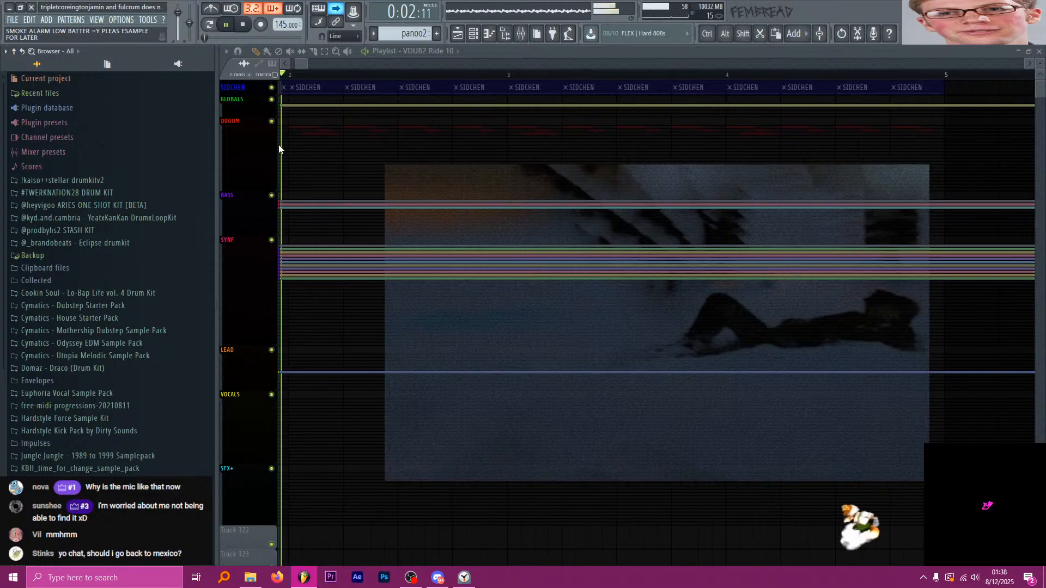
Stop playback, glance at the mixer tracks, and play the arrangement from the beginning in the playlist.
key("space")
left_click(521, 33)
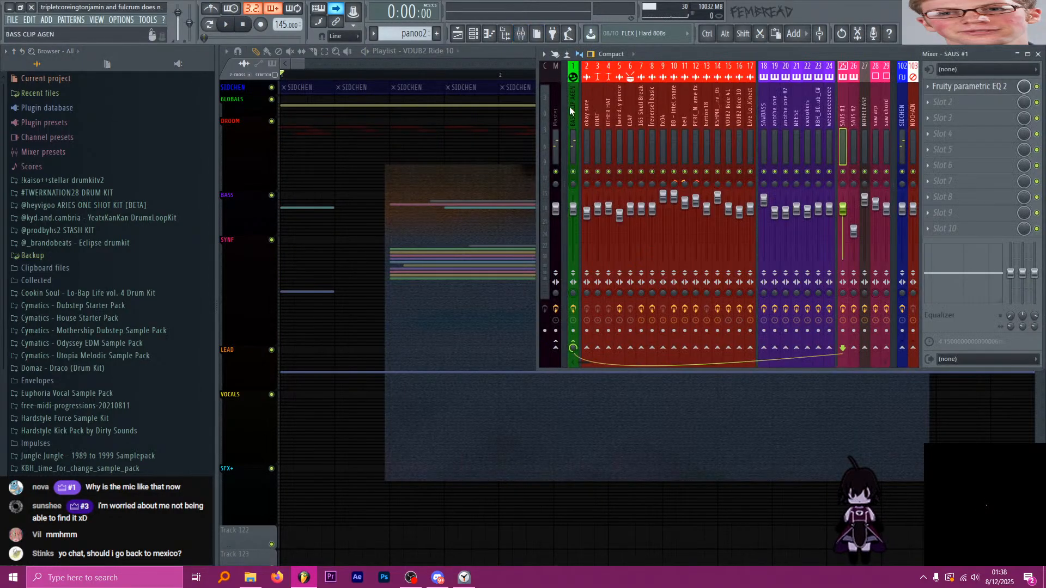
key("F9")
key("ctrl")
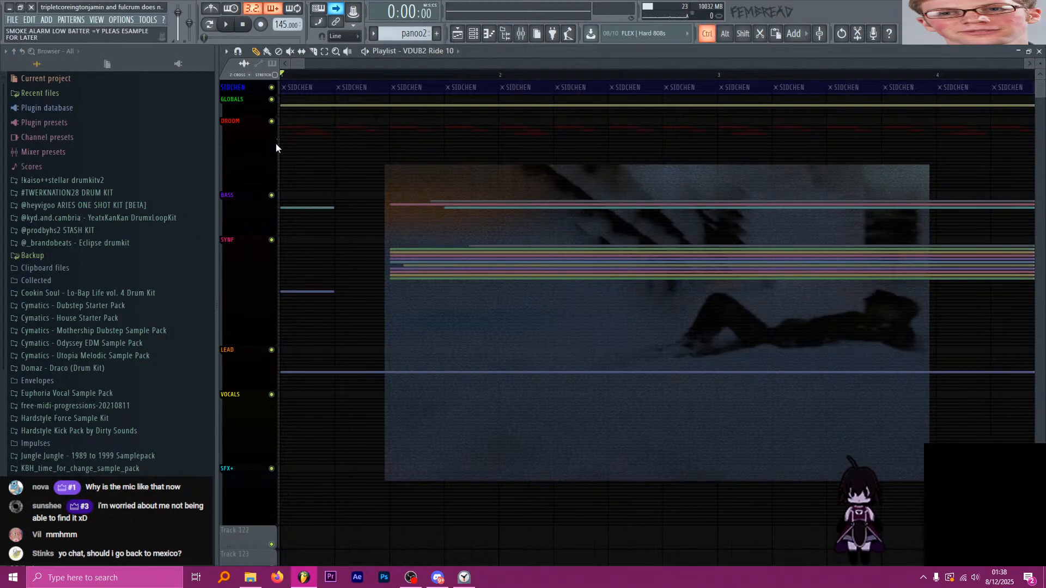
scroll(263, 151, "up", 2)
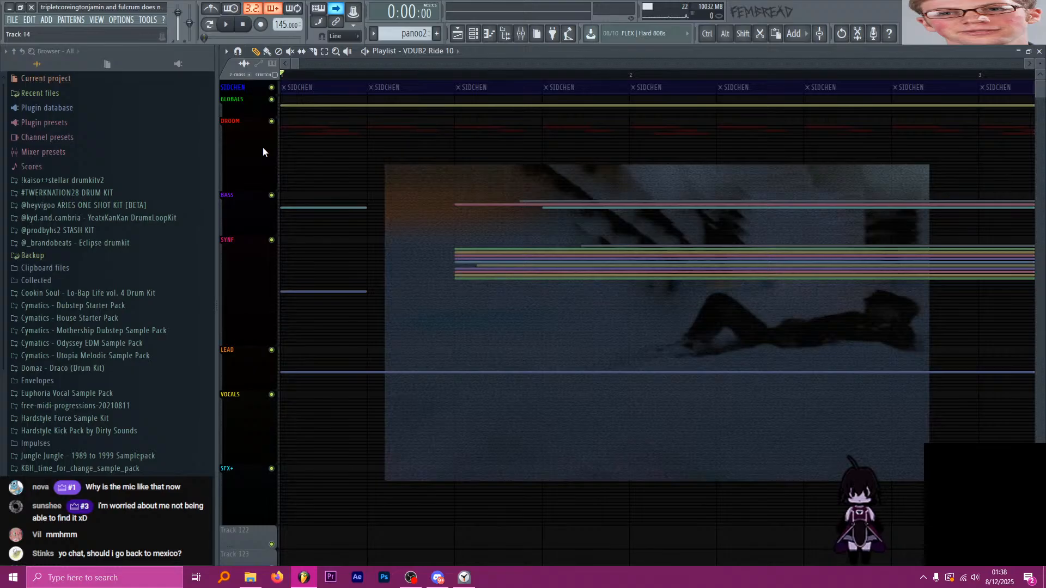
key("space")
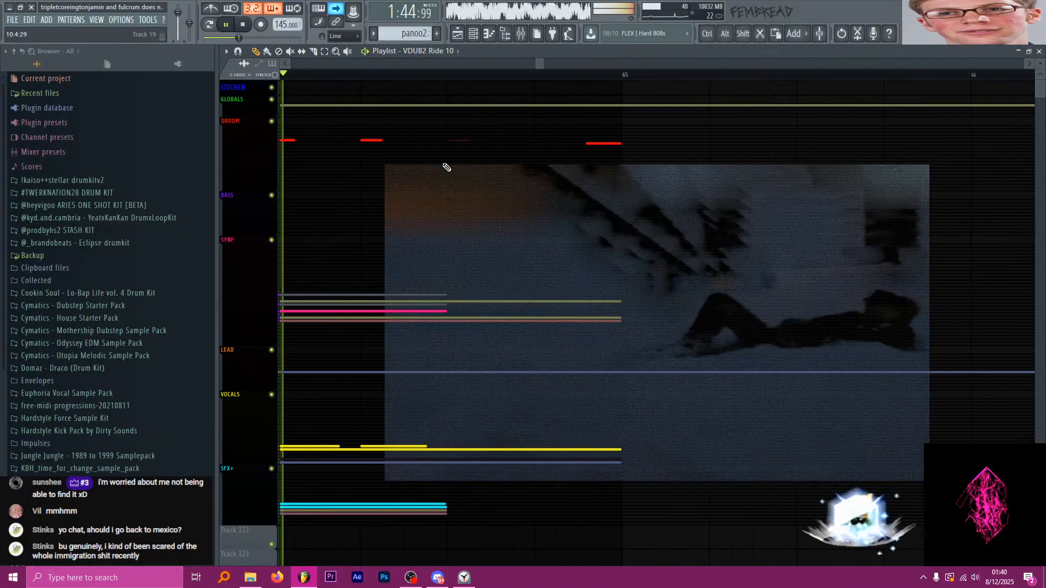
Stop playback and expand the collapsed playlist track groups from DROOM down through SFX+ to full height.
key("space")
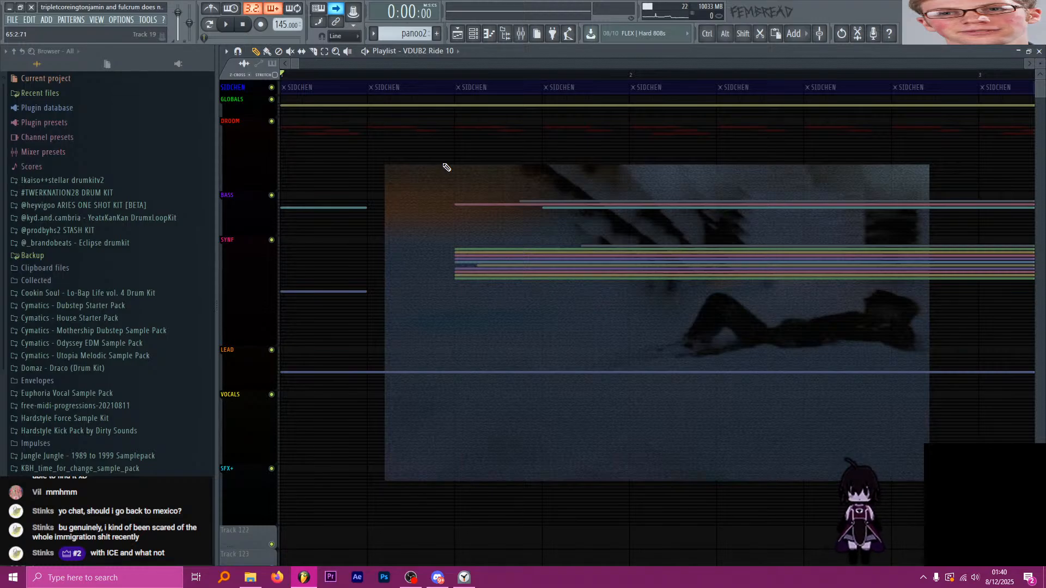
left_click(240, 126)
scroll(239, 287, "down", 5)
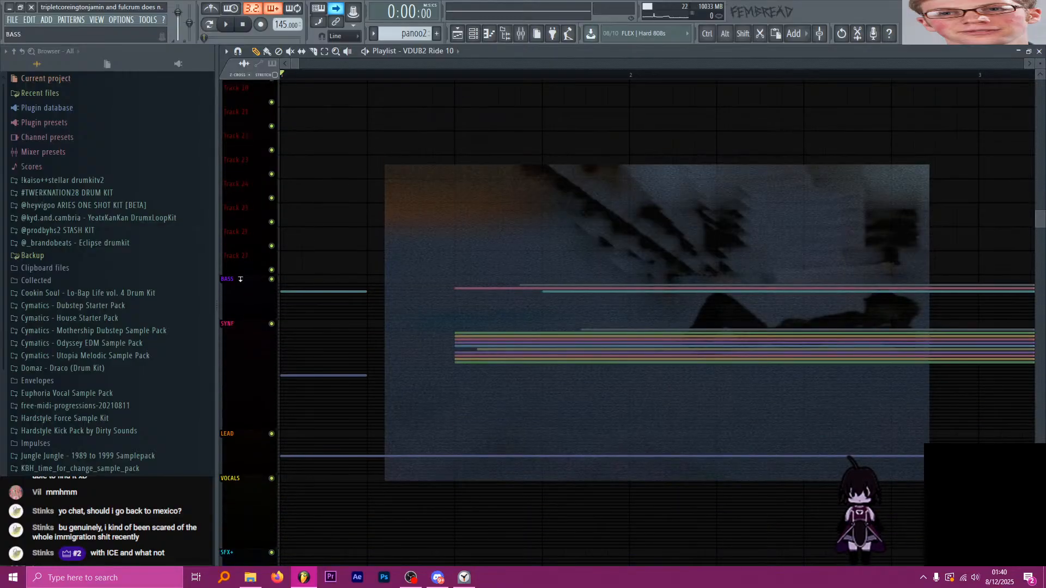
left_click(242, 285)
scroll(241, 323, "down", 5)
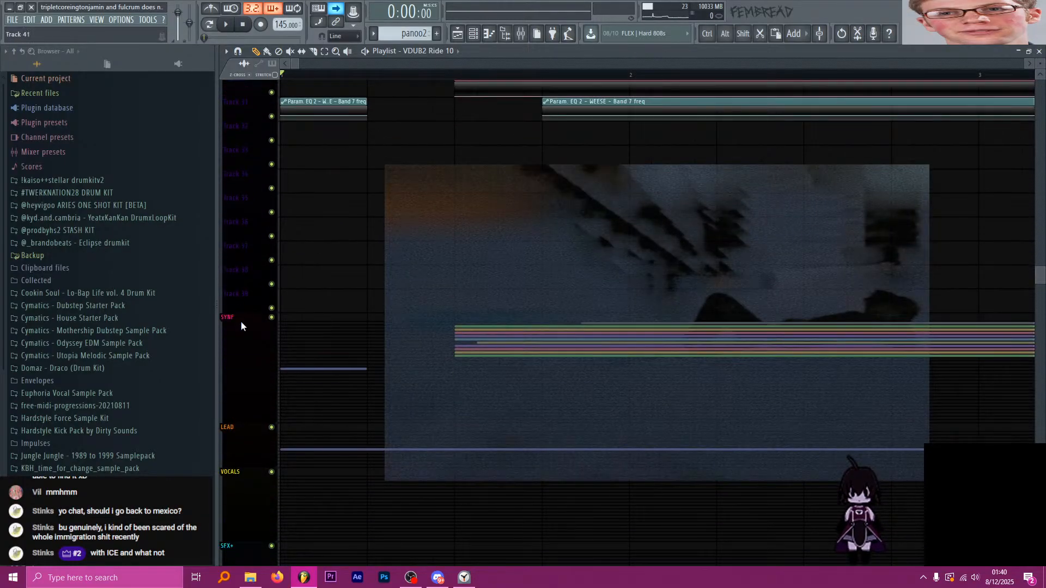
left_click(242, 325)
scroll(241, 322, "down", 6)
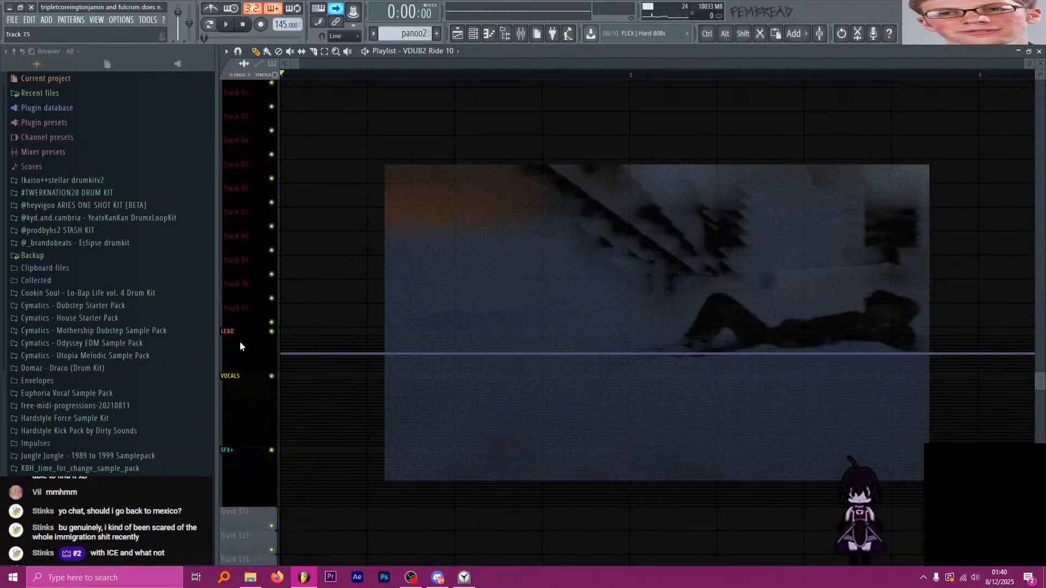
left_click(241, 331)
scroll(240, 329, "down", 5)
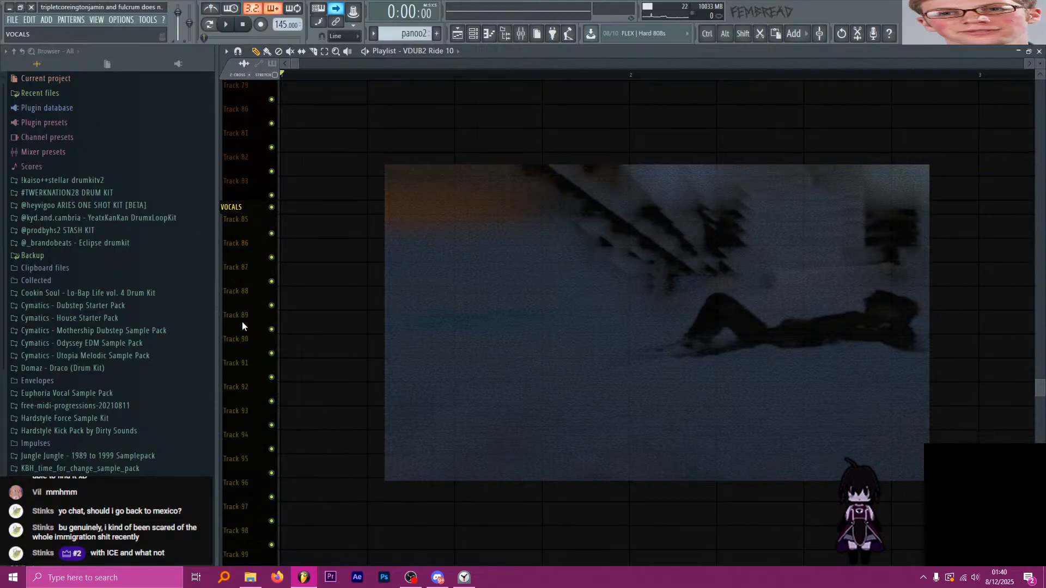
scroll(242, 326, "down", 10)
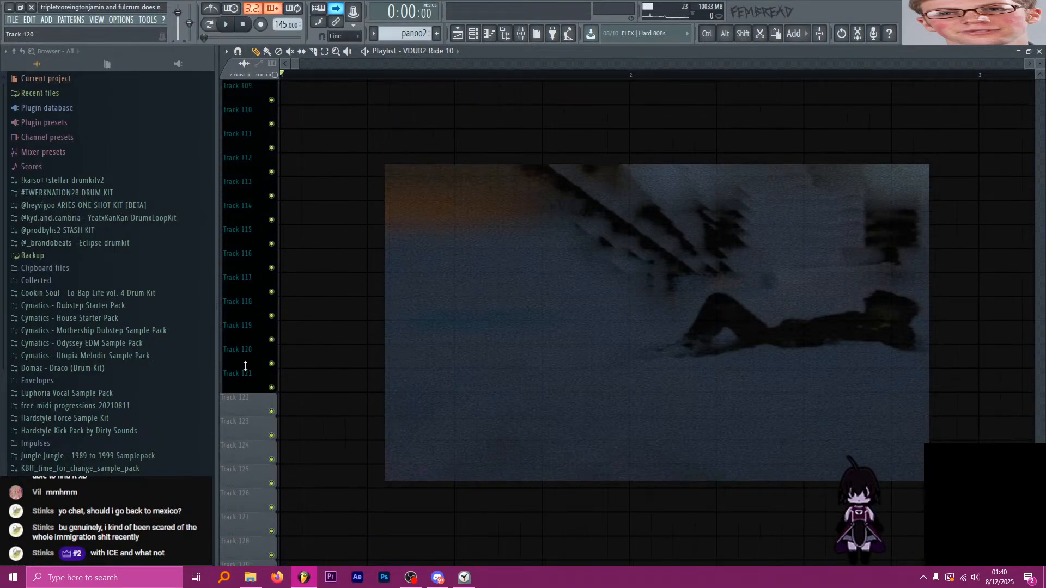
Locate the WINDOWS 10 NOTIFICATION clip just before bar 17 and inspect its sample settings.
scroll(251, 377, "up", 9)
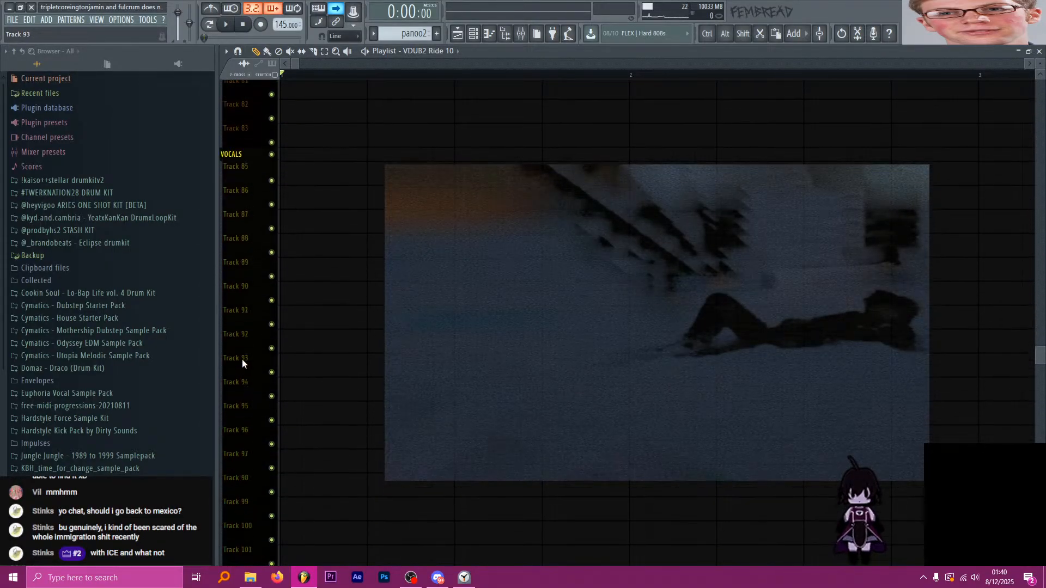
scroll(242, 358, "up", 6)
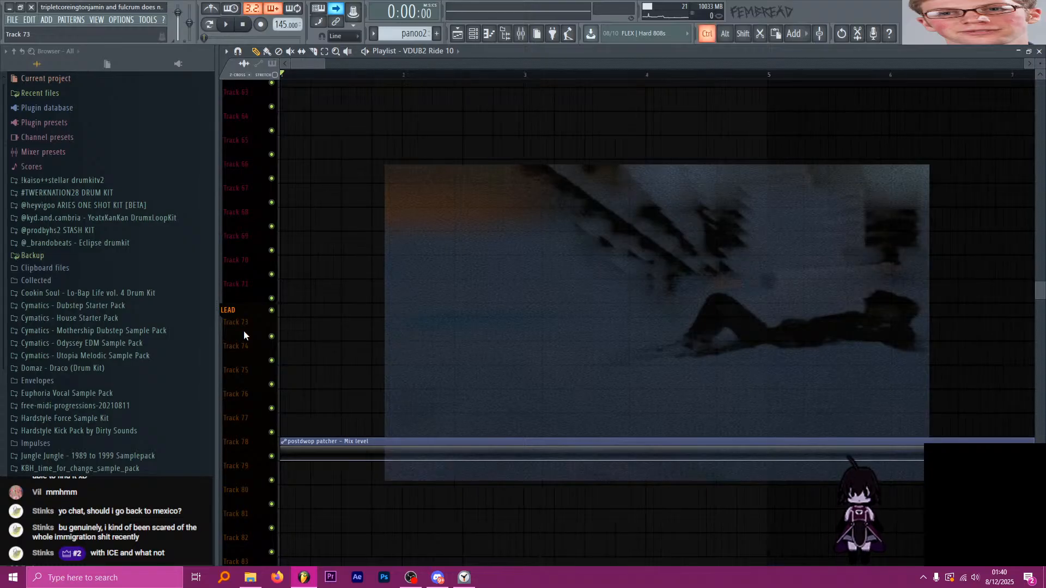
scroll(243, 331, "down", 8, "ctrl")
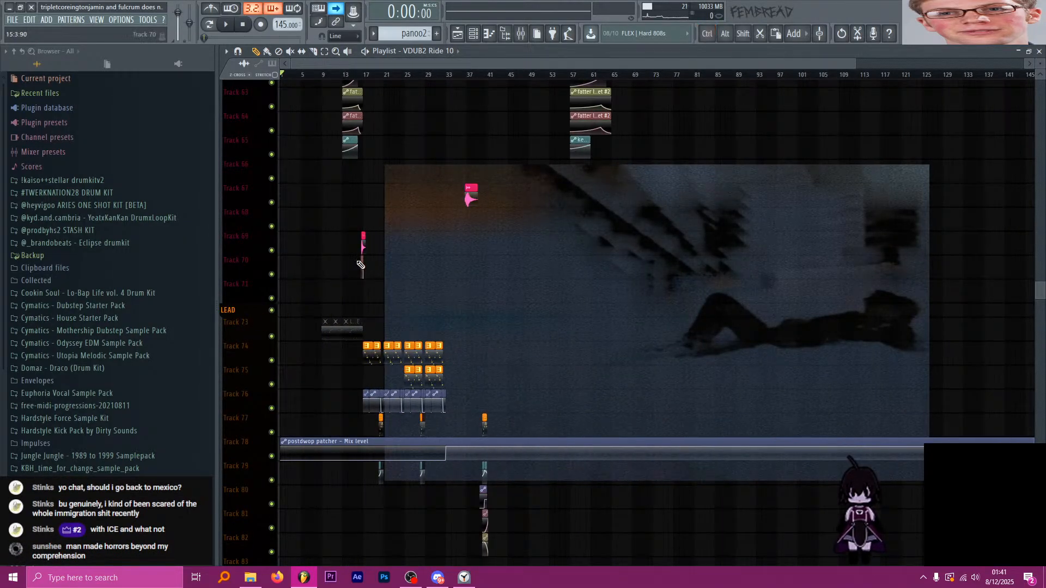
scroll(390, 306, "down", 5, "alt")
scroll(357, 272, "up", 5, "ctrl")
scroll(371, 267, "up", 3, "ctrl")
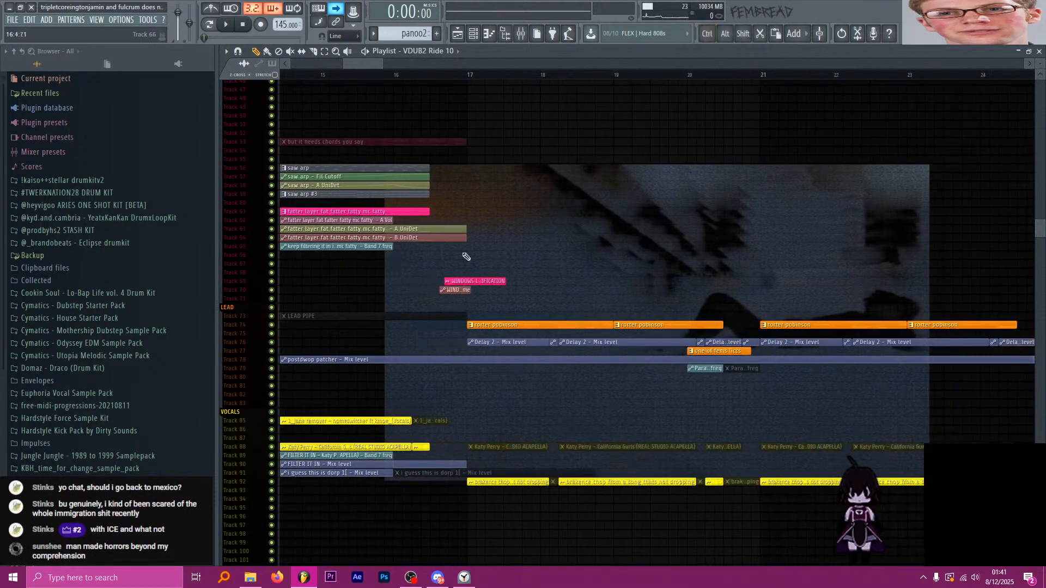
scroll(492, 260, "up", 4, "alt")
scroll(464, 290, "down", 3)
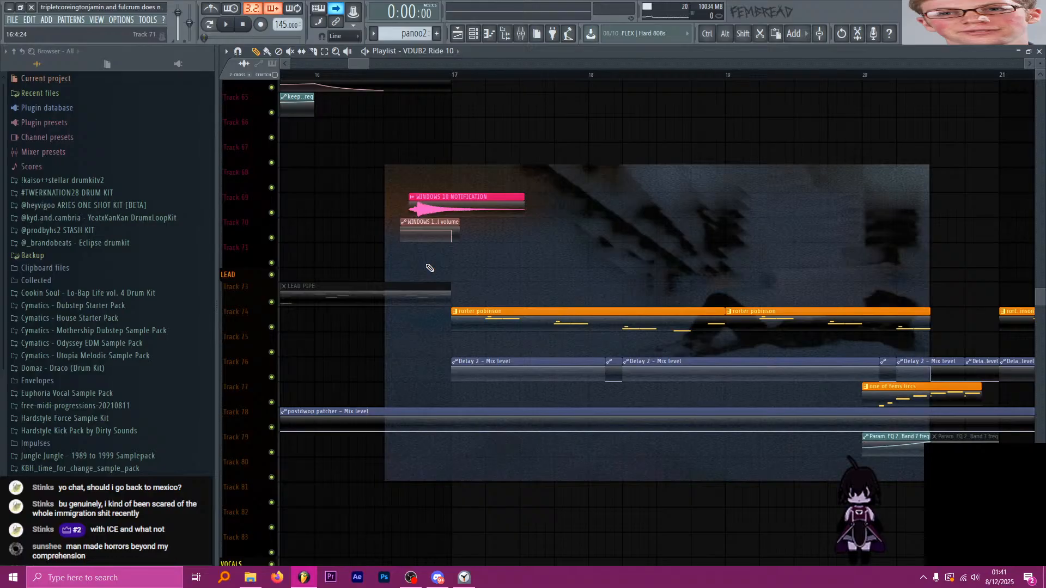
double_click(428, 206)
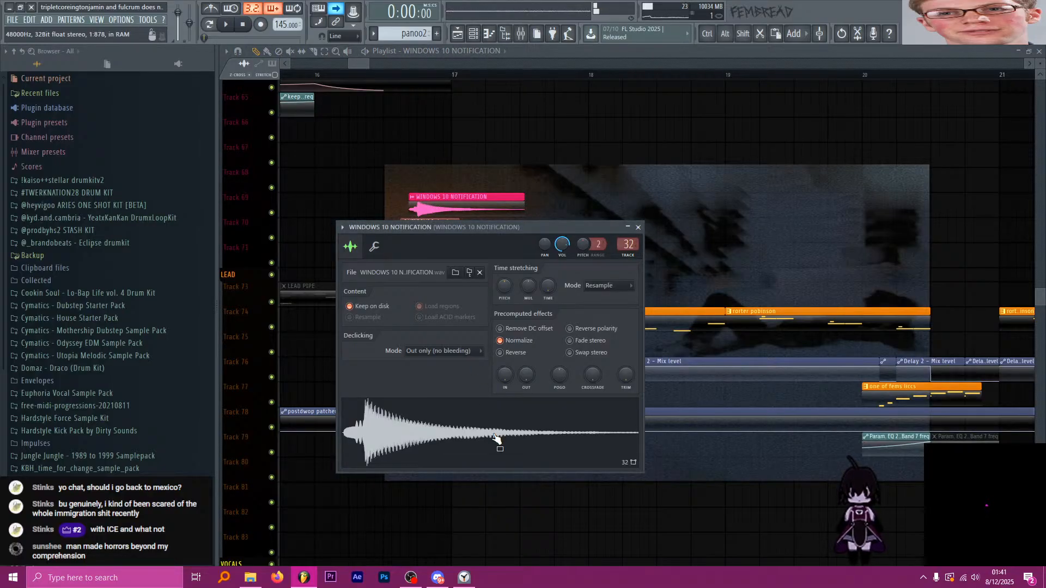
left_click(638, 227)
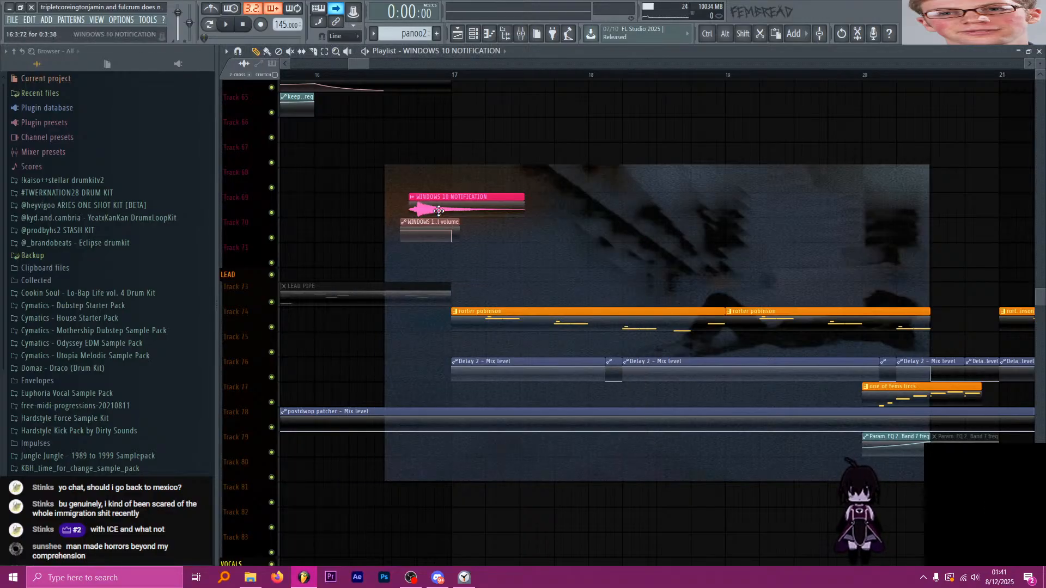
Check the effect slots on the WINDOWS 10 NOTIFICATION mixer track, and open SPAN on the Master track.
double_click(475, 196)
left_click(638, 227)
left_click(521, 34)
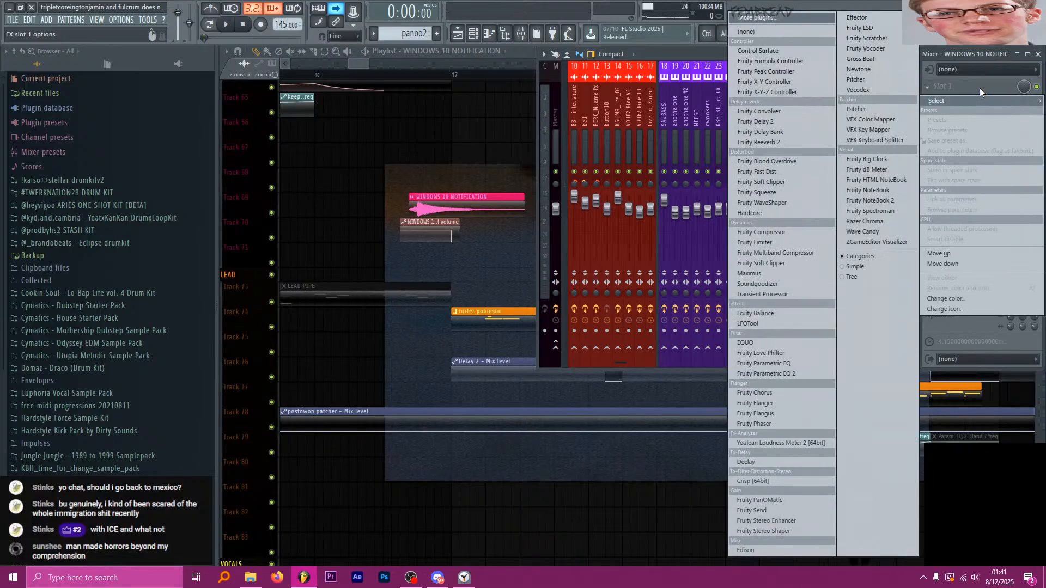
left_click(979, 87)
left_click(980, 87)
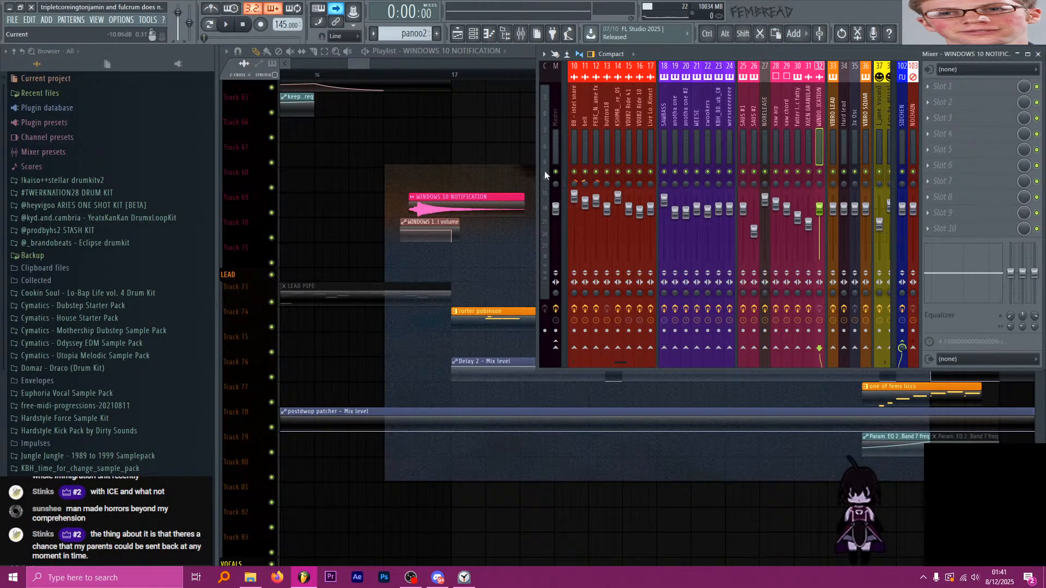
left_click(556, 111)
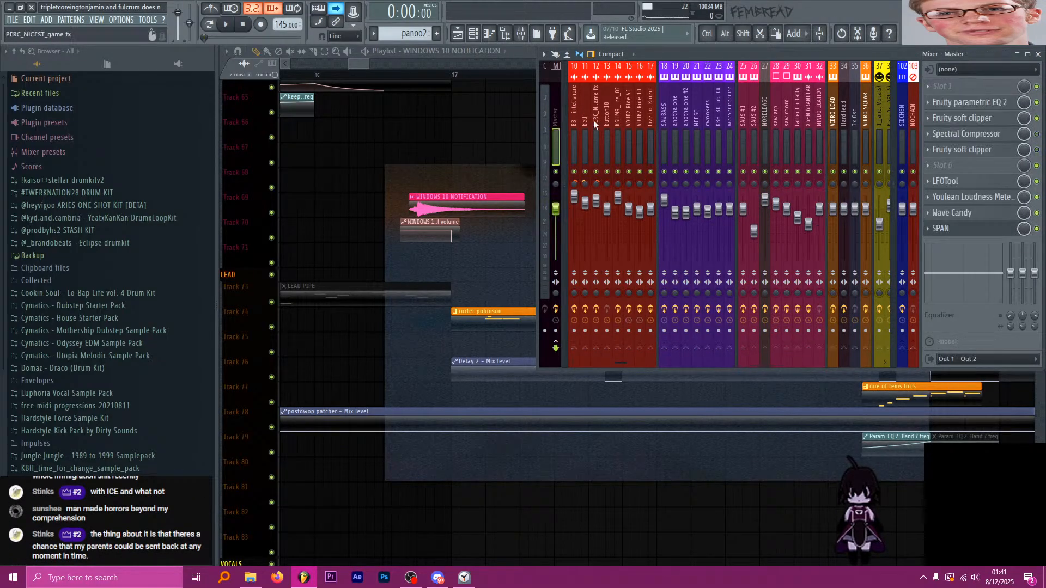
left_click(997, 234)
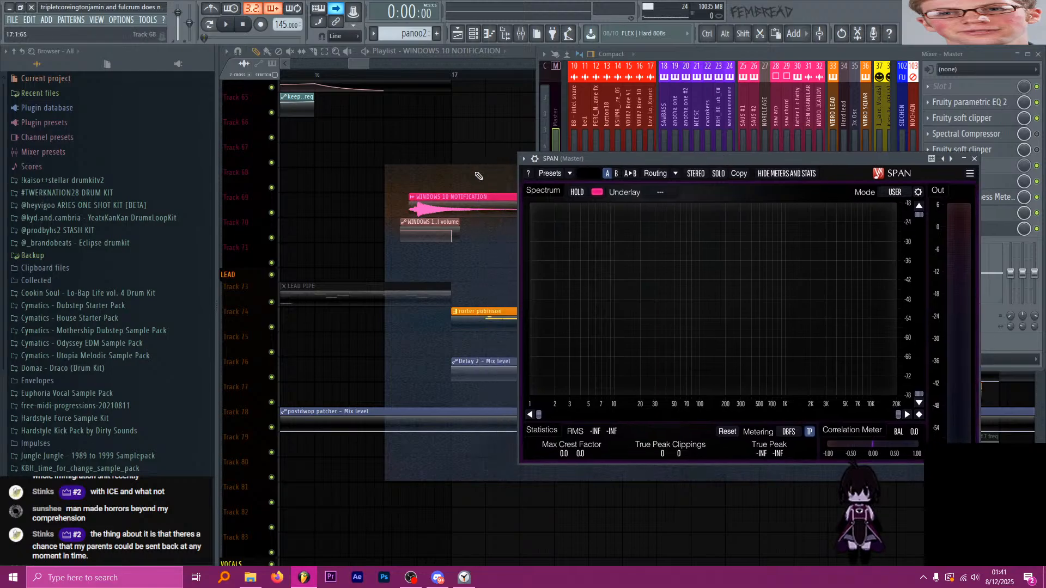
Preview the WINDOWS 10 NOTIFICATION sample from its settings window while watching SPAN on the Master track.
double_click(454, 198)
left_click(521, 34)
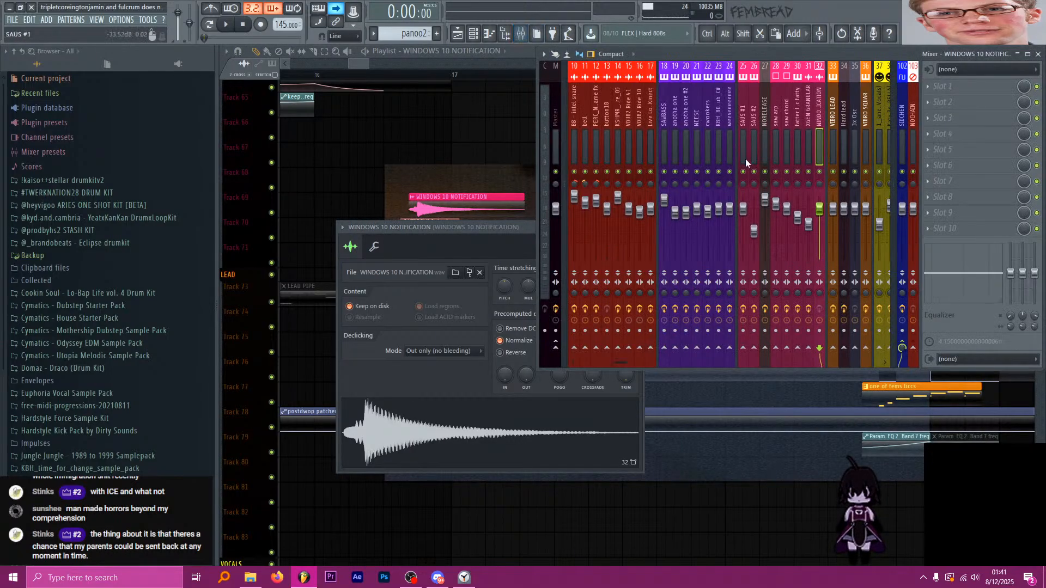
left_click(558, 107)
left_click(985, 235)
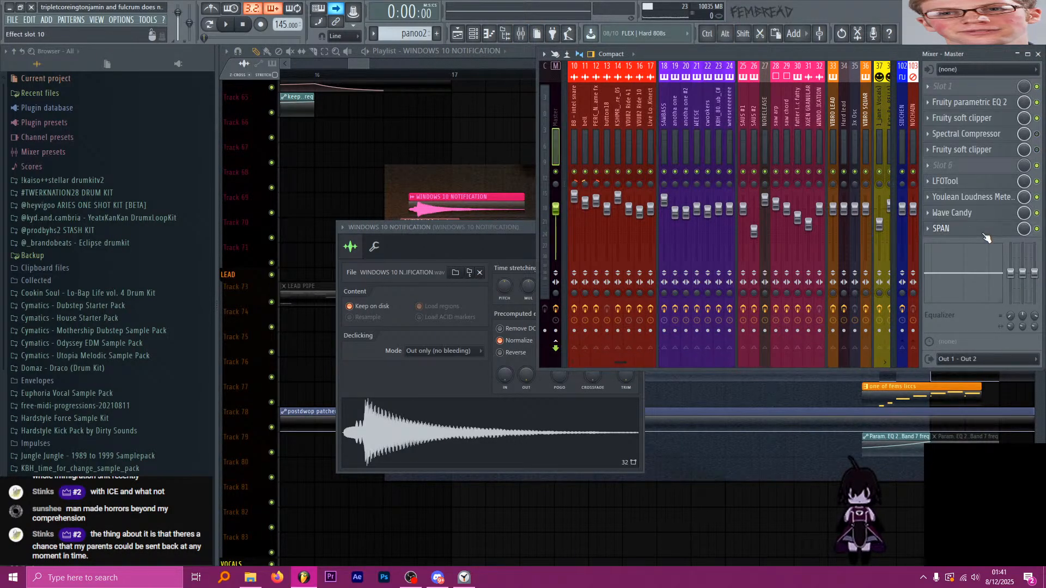
left_click_drag(480, 227, 368, 186)
left_click(393, 385)
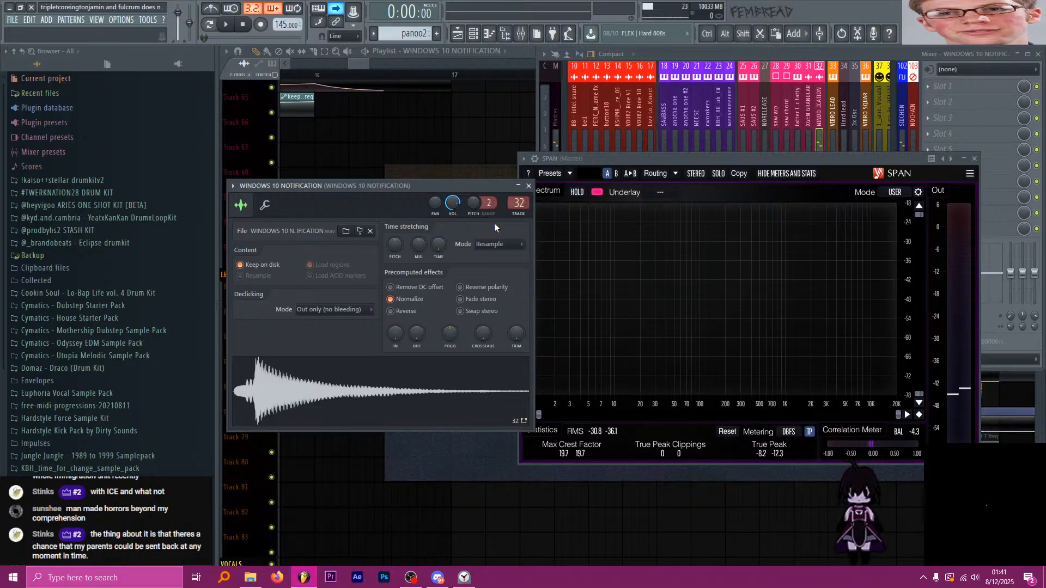
left_click(529, 185)
Set the playhead near bar 16 and briefly play the section leading into the WINDOWS 10 NOTIFICATION clip.
left_click_drag(329, 77, 315, 75)
scroll(435, 139, "down", 2)
scroll(406, 174, "up", 3)
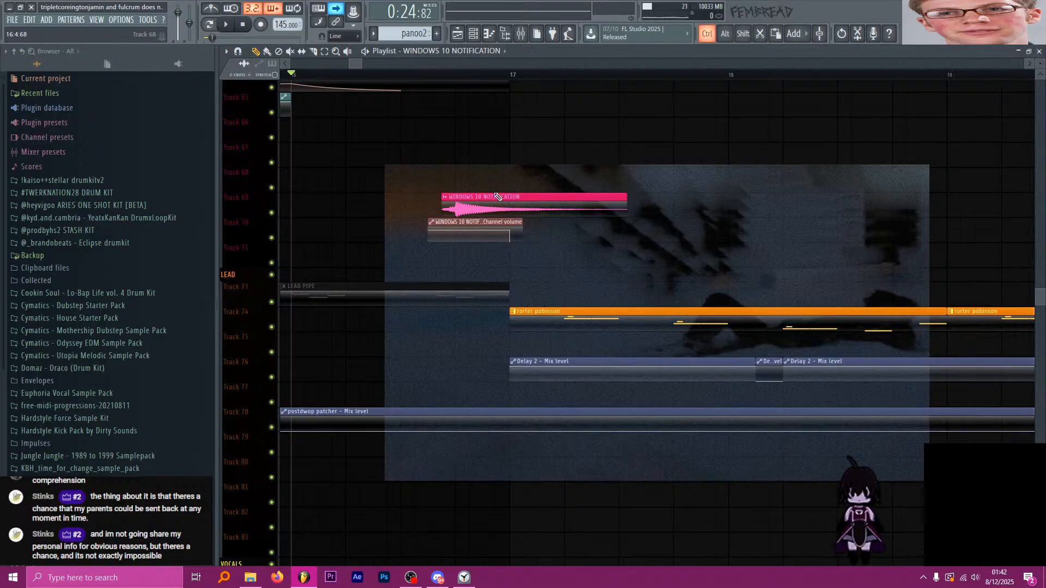
key("space")
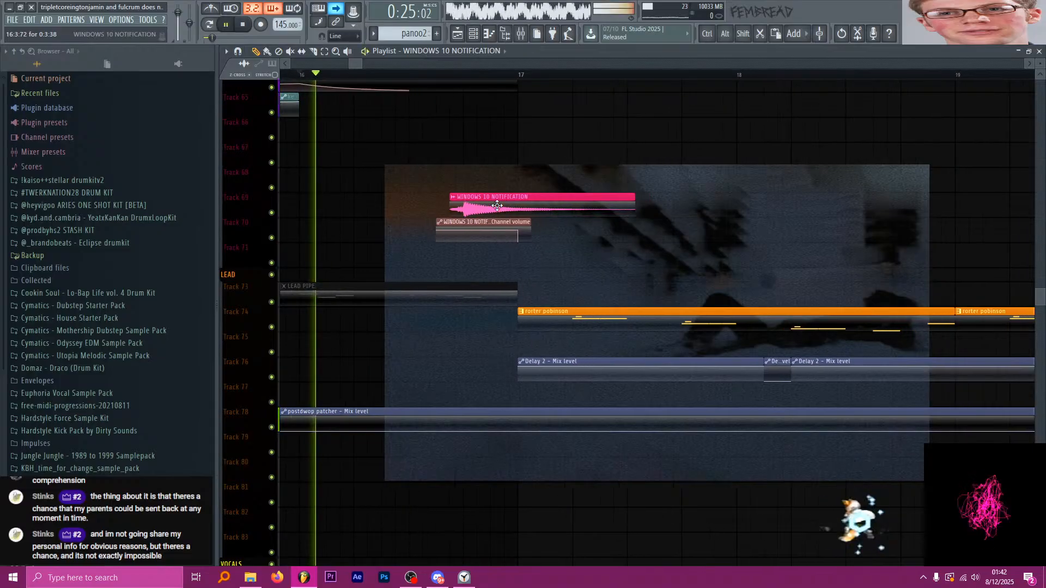
key("space")
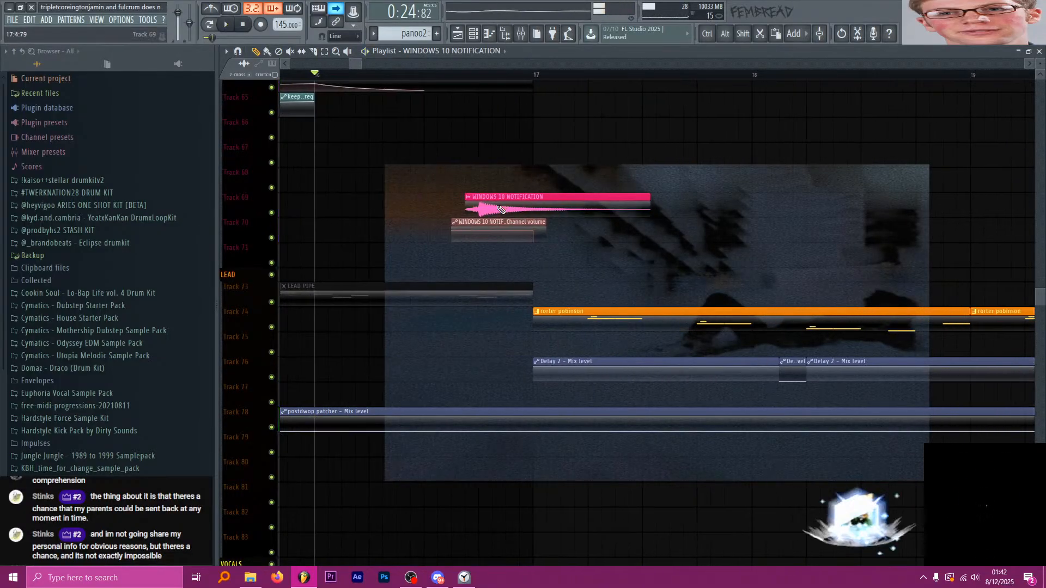
Set the playhead shortly after bar 45 and briefly play the section with the chopped vocal clips on Track 95.
scroll(346, 269, "down", 2)
scroll(345, 270, "down", 6)
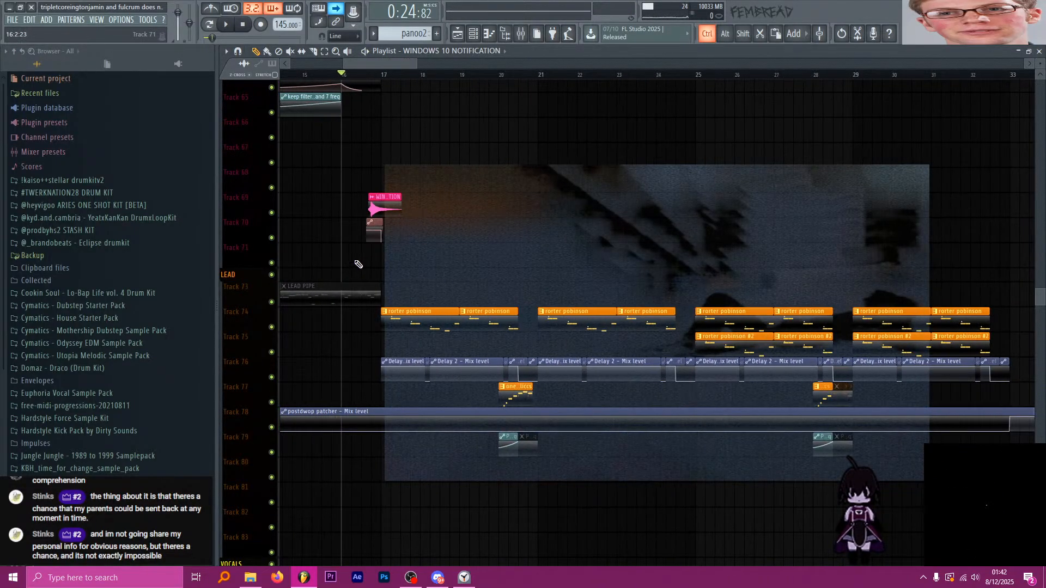
scroll(581, 278, "right", 2)
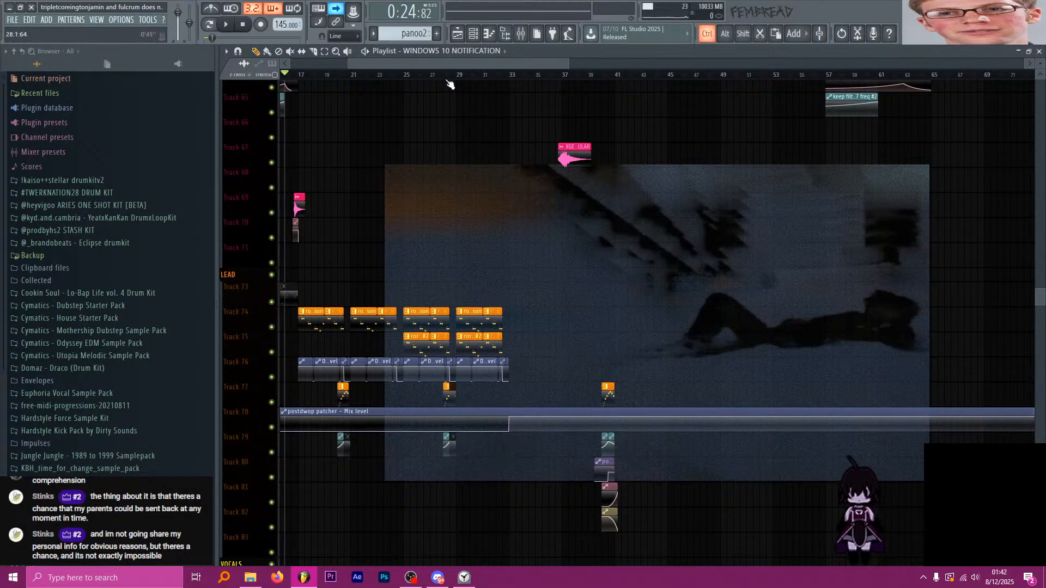
scroll(451, 142, "down", 2)
scroll(562, 264, "up", 3)
scroll(562, 263, "down", 3)
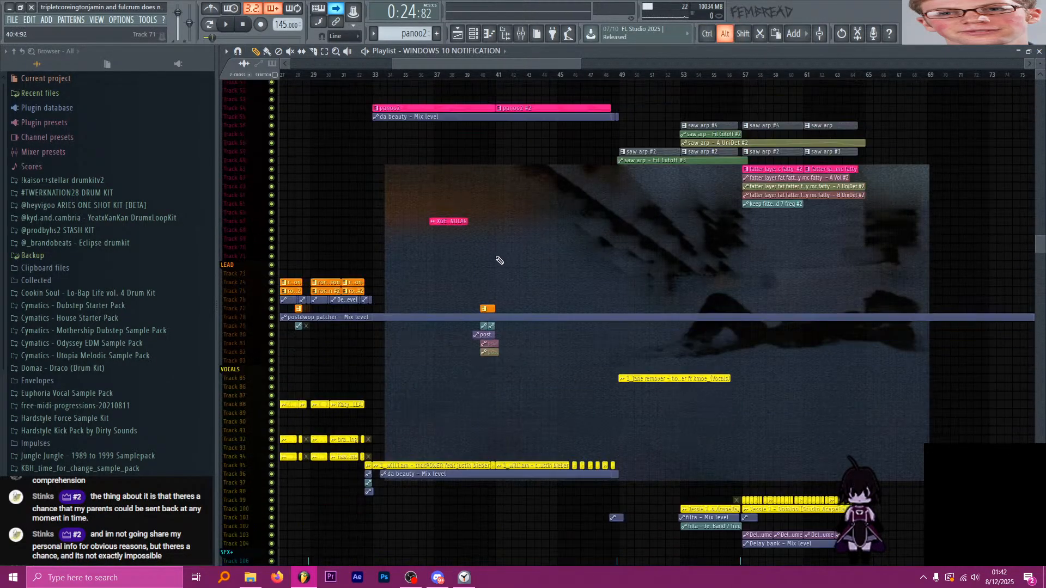
left_click_drag(502, 75, 571, 76)
scroll(569, 412, "up", 4)
scroll(545, 417, "up", 3)
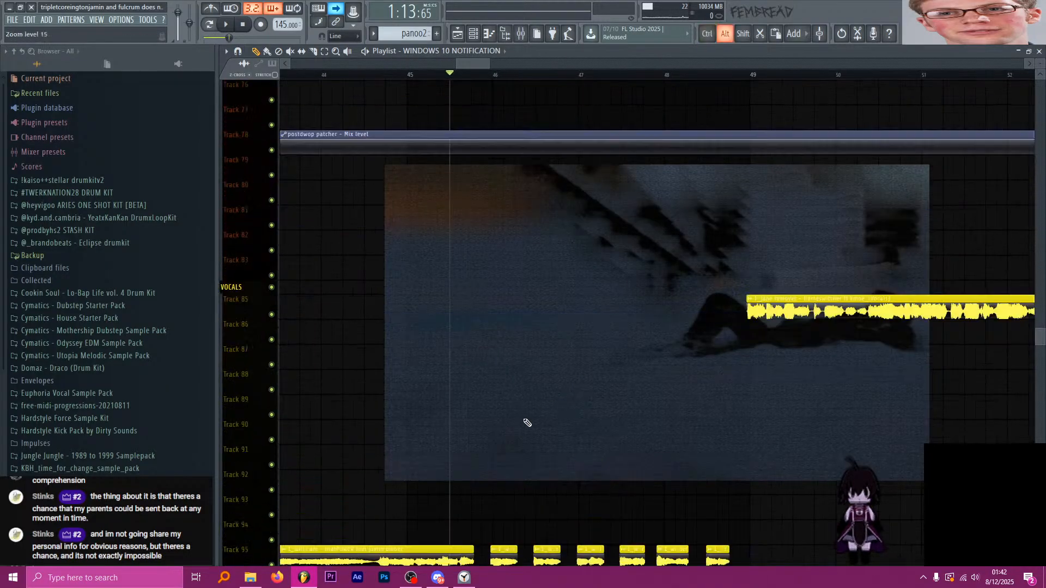
scroll(484, 370, "down", 2)
scroll(554, 299, "up", 2)
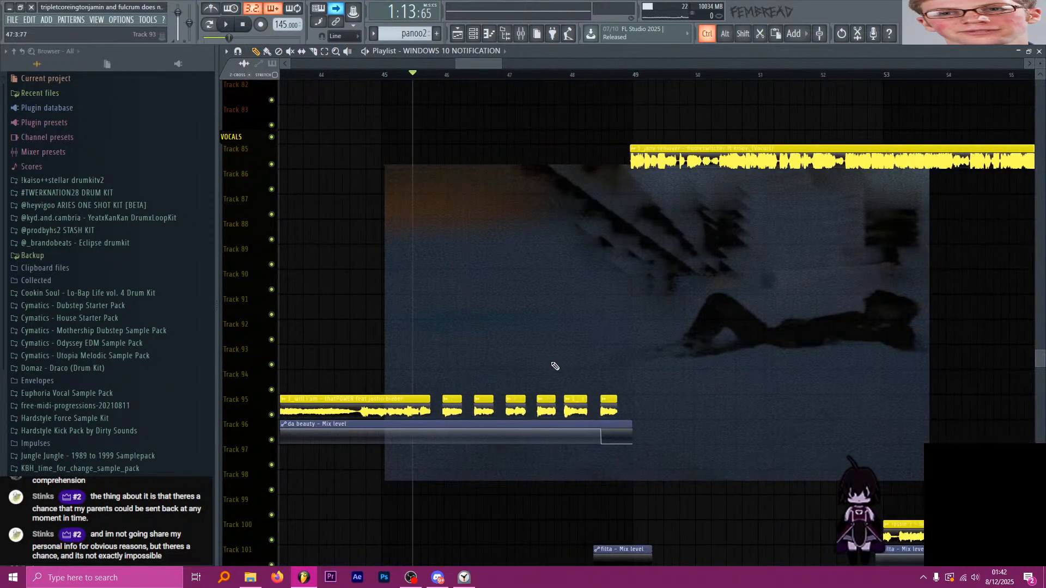
key("space")
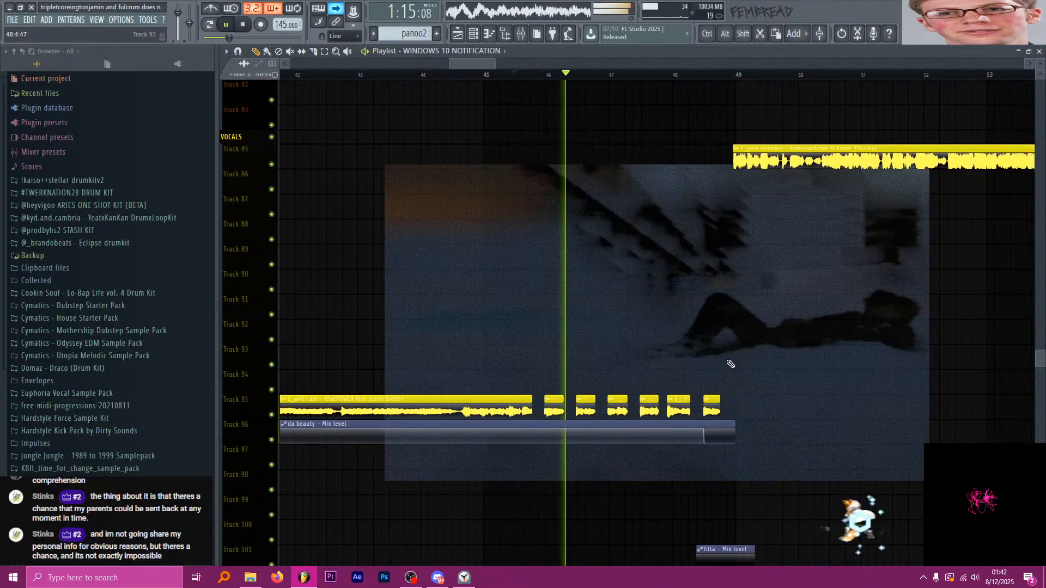
key("space")
Examine the arrangement of the vocal and automation clips in the VOCALS group around bars 45 to 65.
scroll(545, 248, "up", 2)
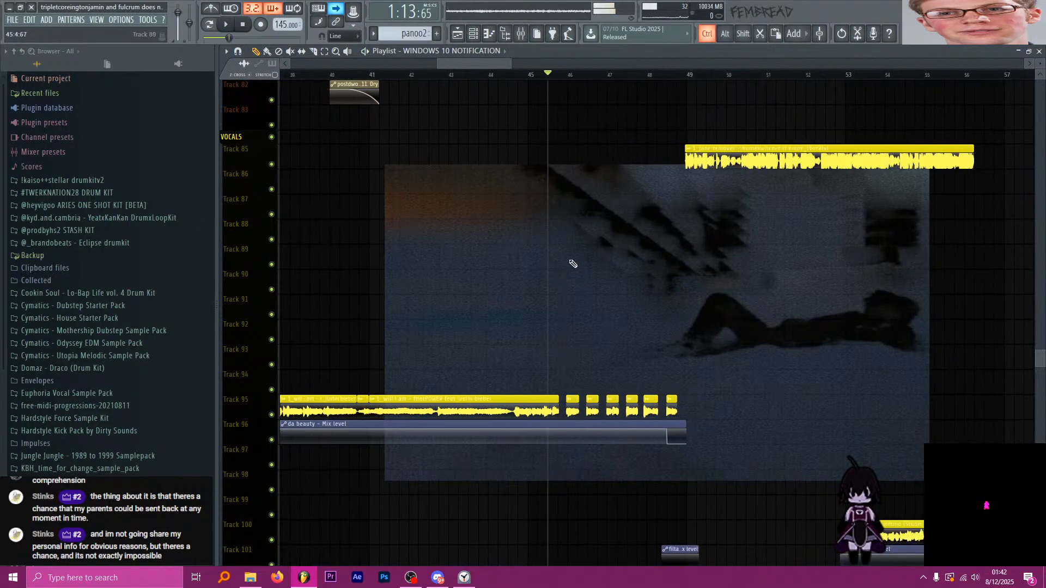
scroll(587, 305, "up", 2)
scroll(587, 308, "up", 2)
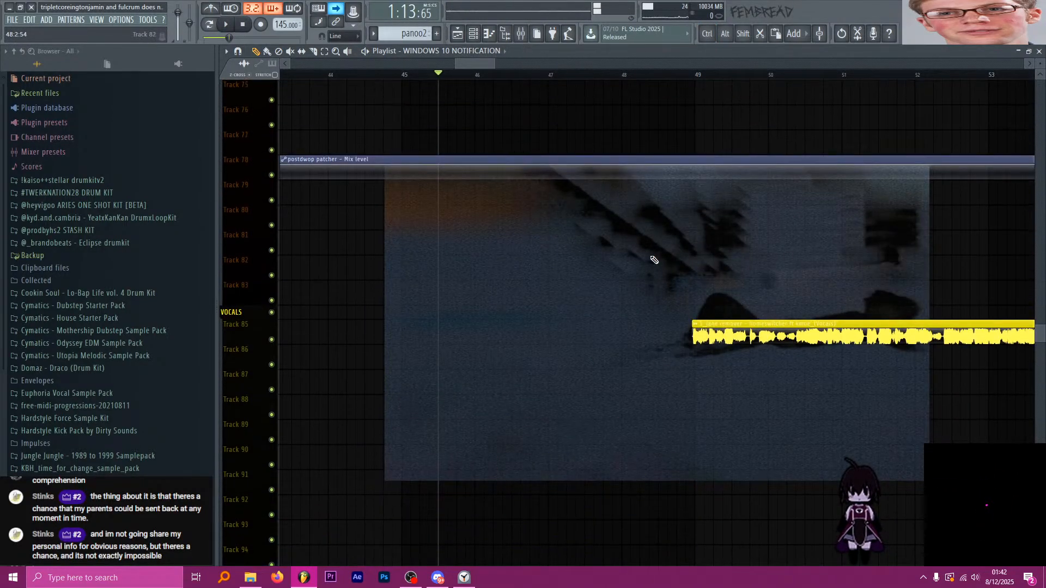
scroll(534, 248, "down", 5)
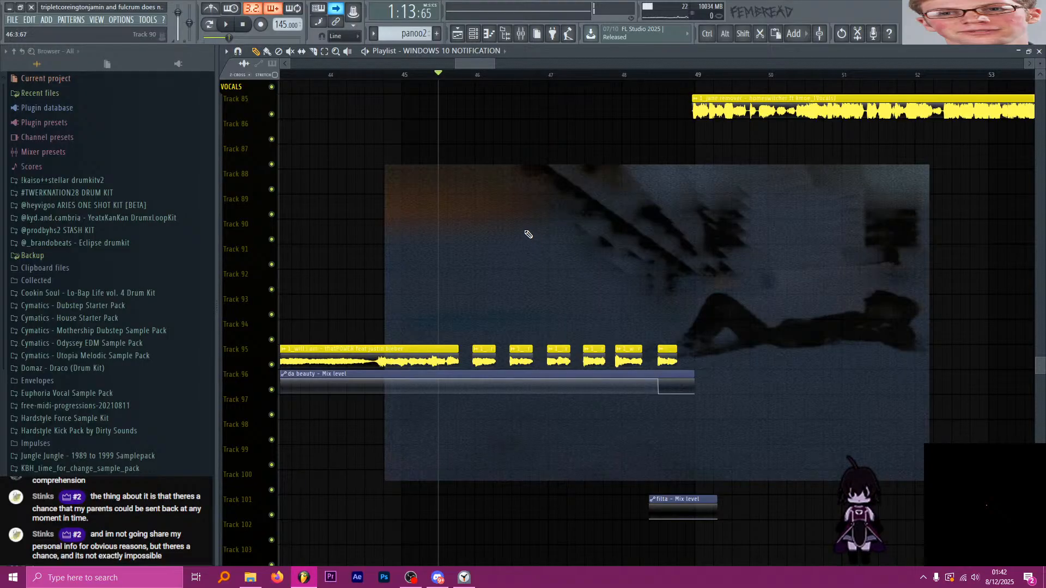
scroll(524, 235, "down", 5)
scroll(522, 237, "up", 4)
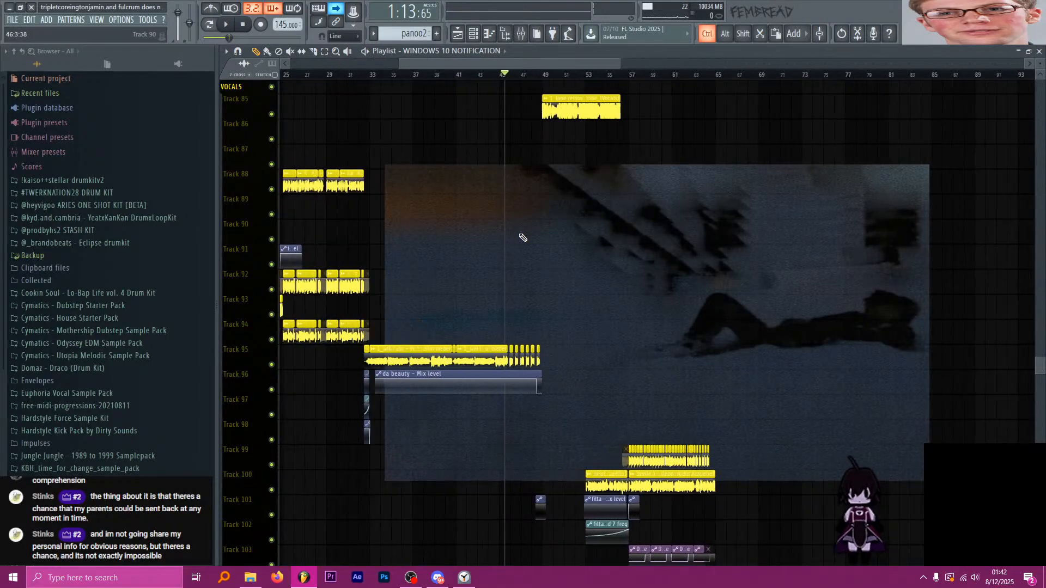
scroll(491, 222, "down", 2)
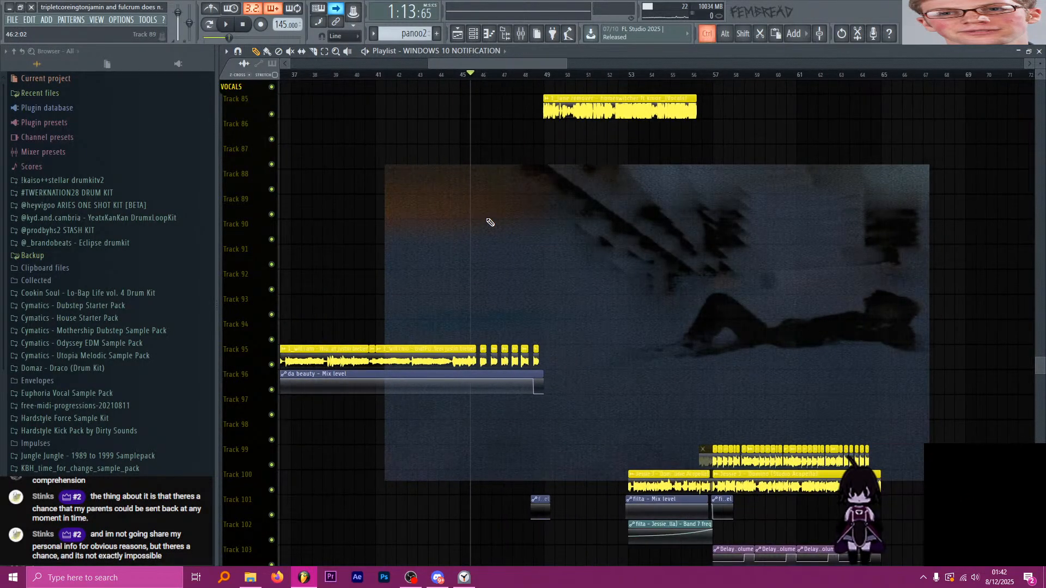
scroll(490, 222, "down", 1)
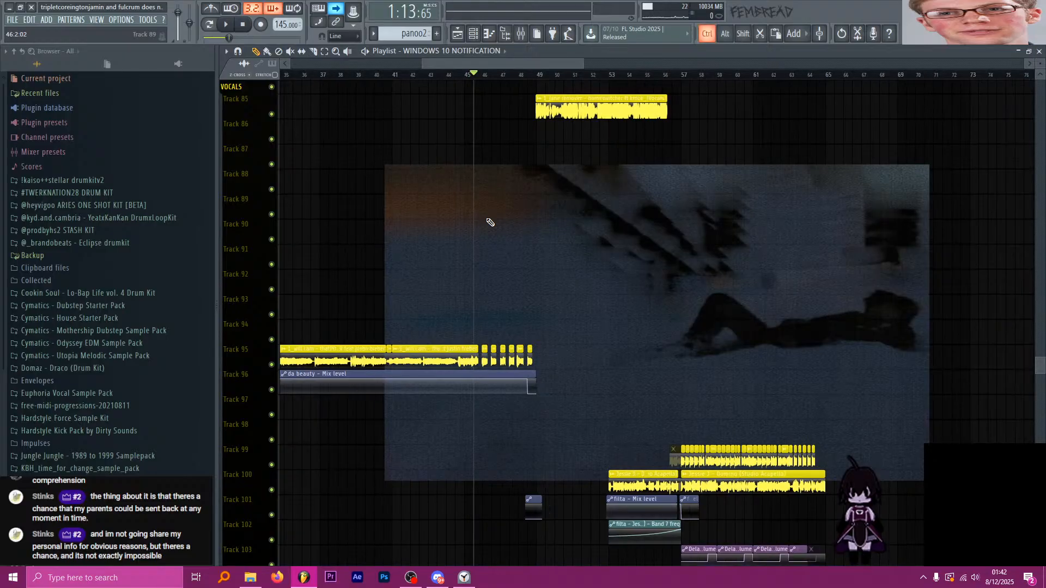
Examine the clips of the VOCALS, LEAD and synth groups around bars 41 to 65.
scroll(491, 222, "up", 1)
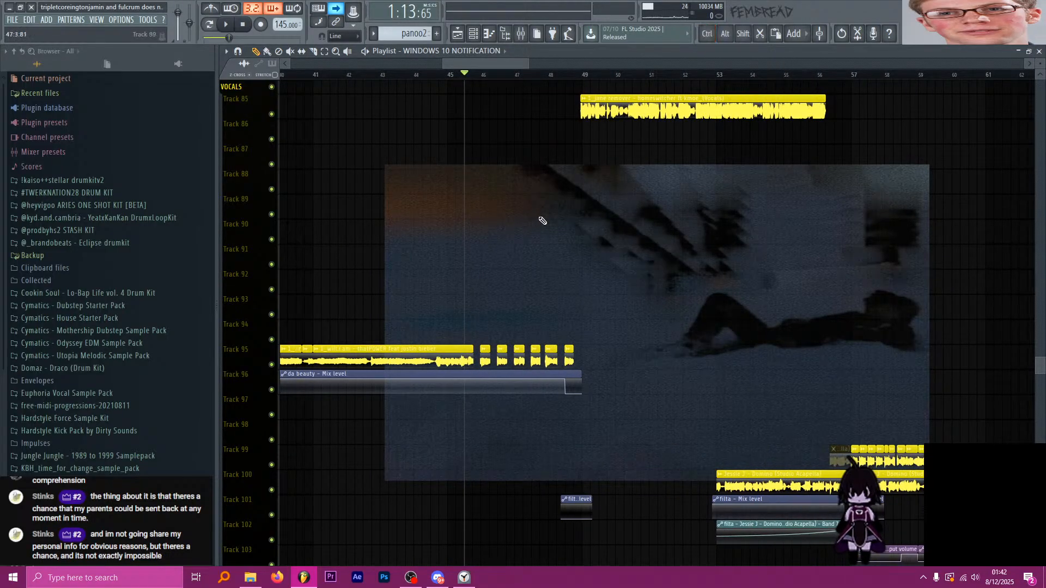
scroll(599, 218, "up", 1)
scroll(635, 232, "up", 4)
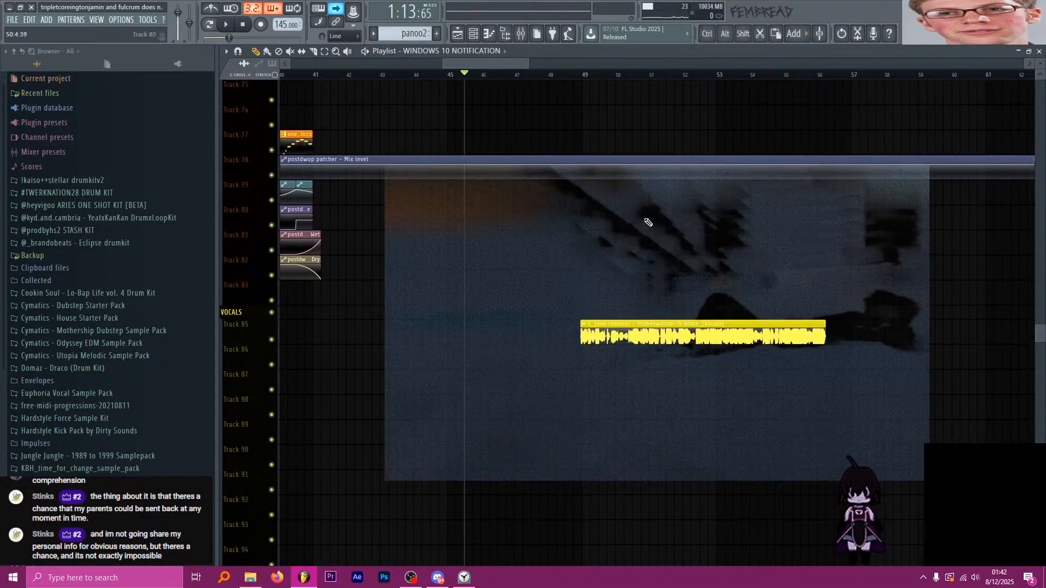
scroll(543, 212, "down", 1)
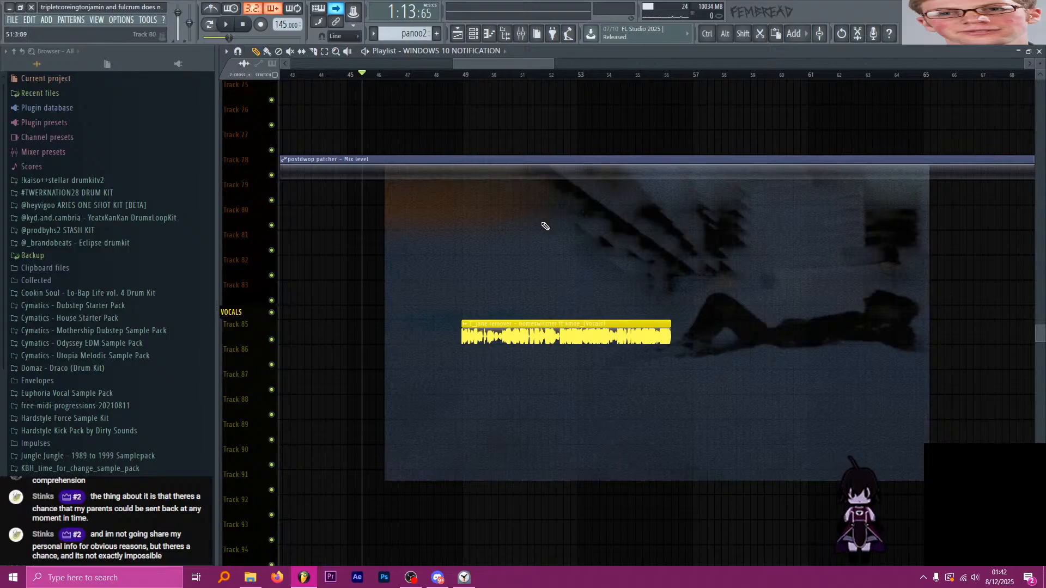
scroll(434, 228, "down", 2)
scroll(447, 226, "down", 2)
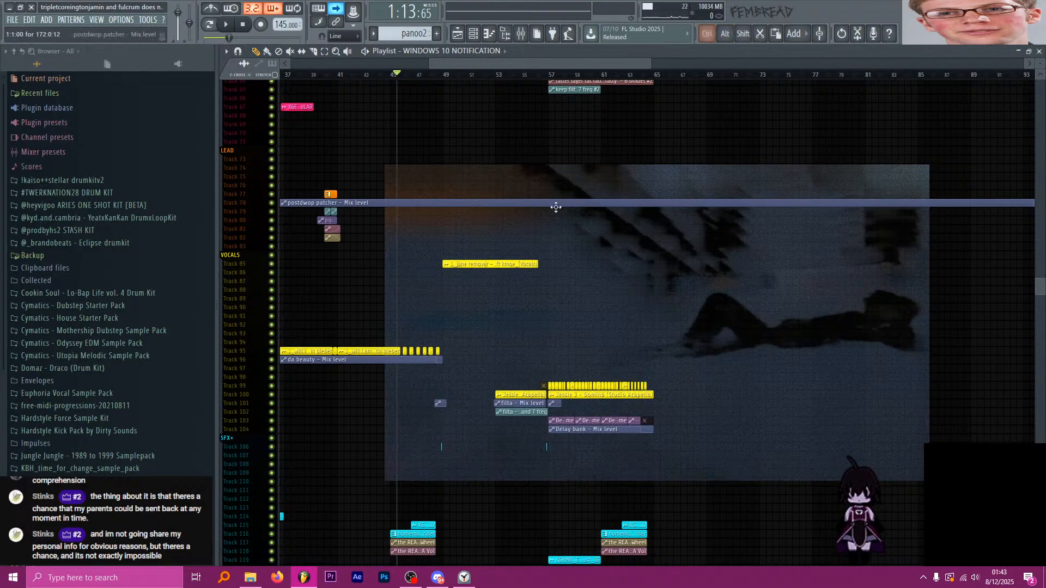
scroll(556, 206, "up", 4)
scroll(511, 180, "up", 4)
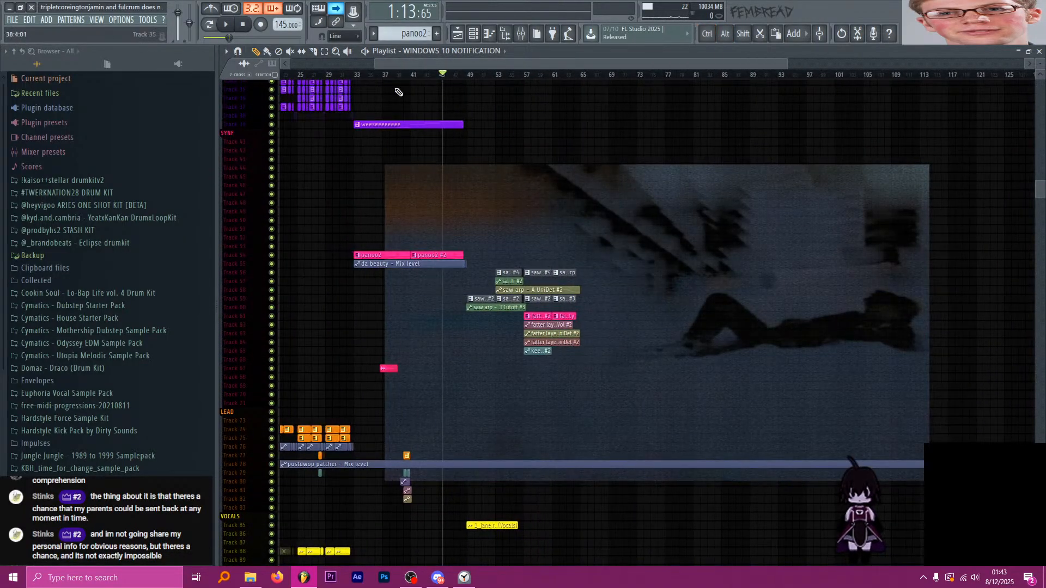
Set the playhead to bar 49, highlight bars 49 to 65 on the timeline, and clear that selection.
scroll(428, 79, "down", 2)
left_click(424, 75)
left_click_drag(426, 79, 587, 89)
scroll(597, 122, "up", 3)
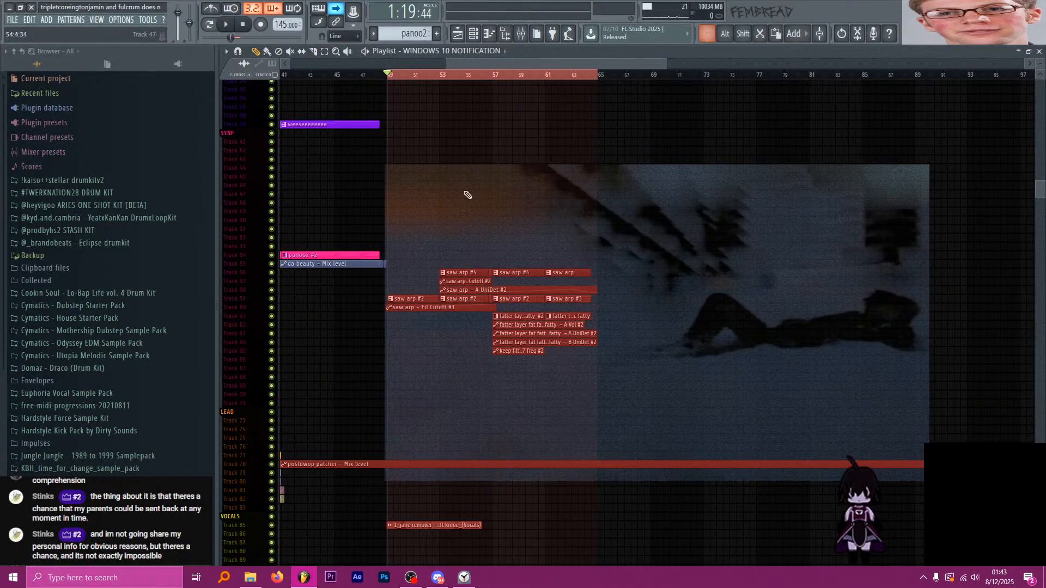
left_click(435, 76, "ctrl")
Examine the saw arp, fatter layer and vocal clips between bars 49 and 65.
scroll(468, 135, "down", 4)
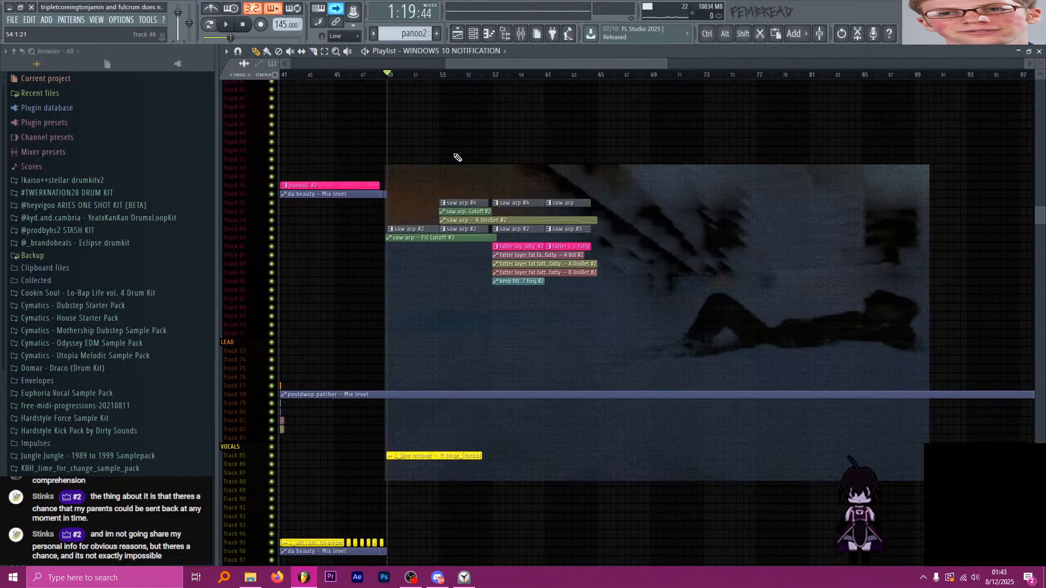
scroll(448, 205, "down", 1)
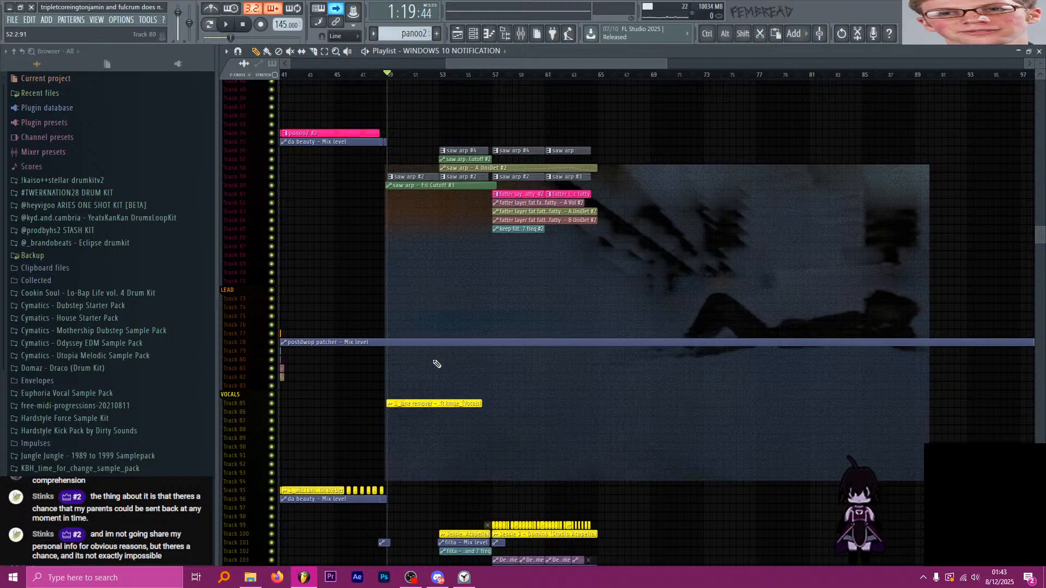
scroll(414, 109, "up", 2)
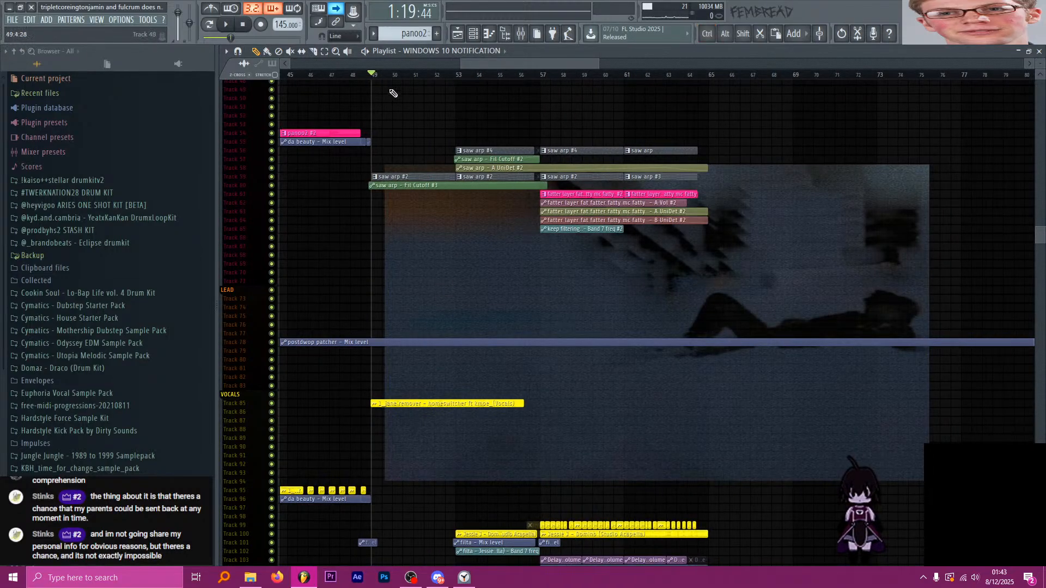
left_click_drag(392, 90, 543, 78)
key("ctrl+d")
scroll(535, 247, "down", 5)
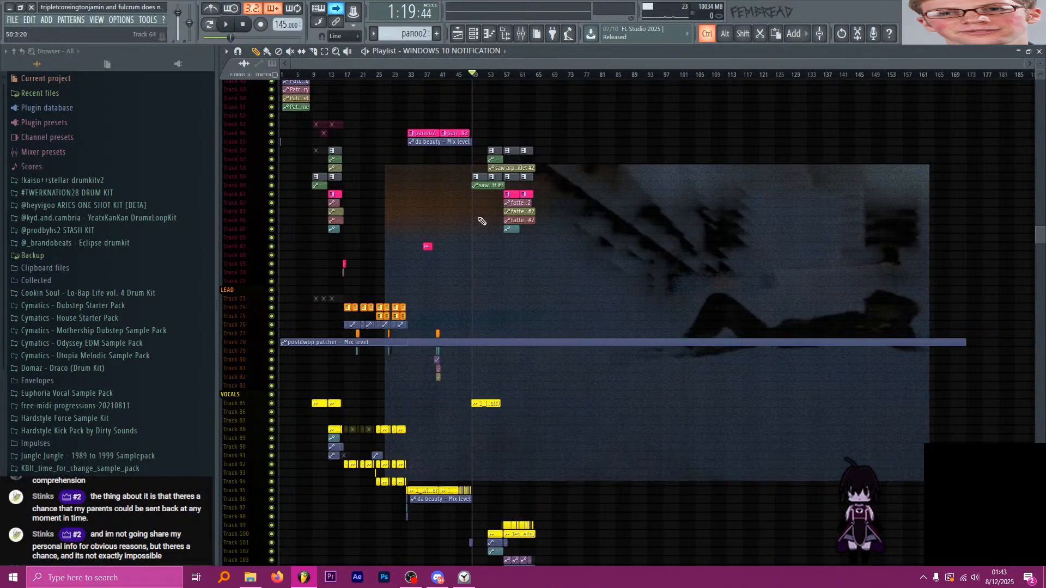
scroll(327, 133, "up", 2)
scroll(798, 206, "up", 3)
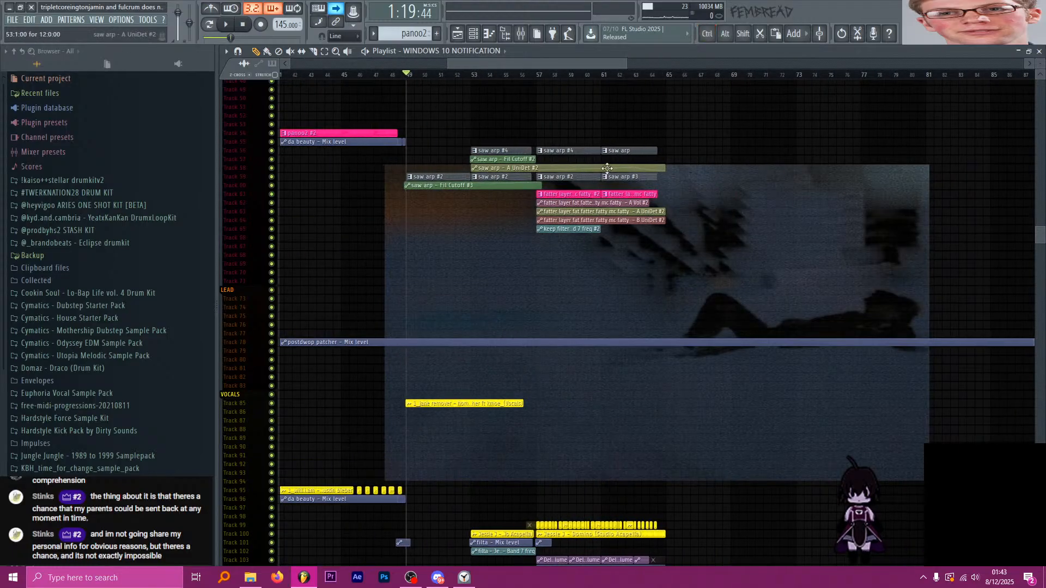
scroll(577, 209, "down", 4)
scroll(576, 209, "up", 3)
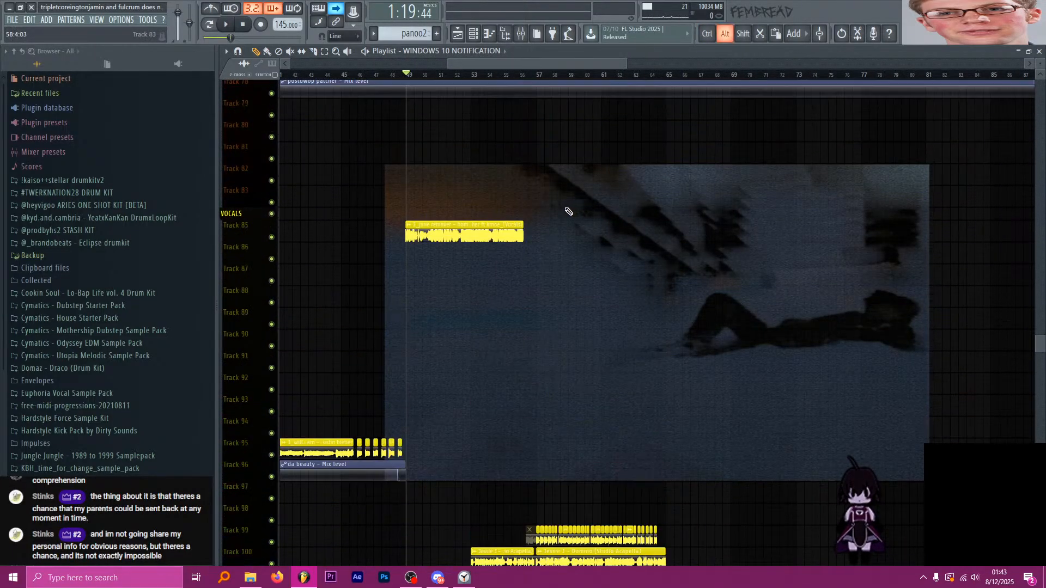
scroll(567, 211, "down", 1)
scroll(561, 200, "up", 2)
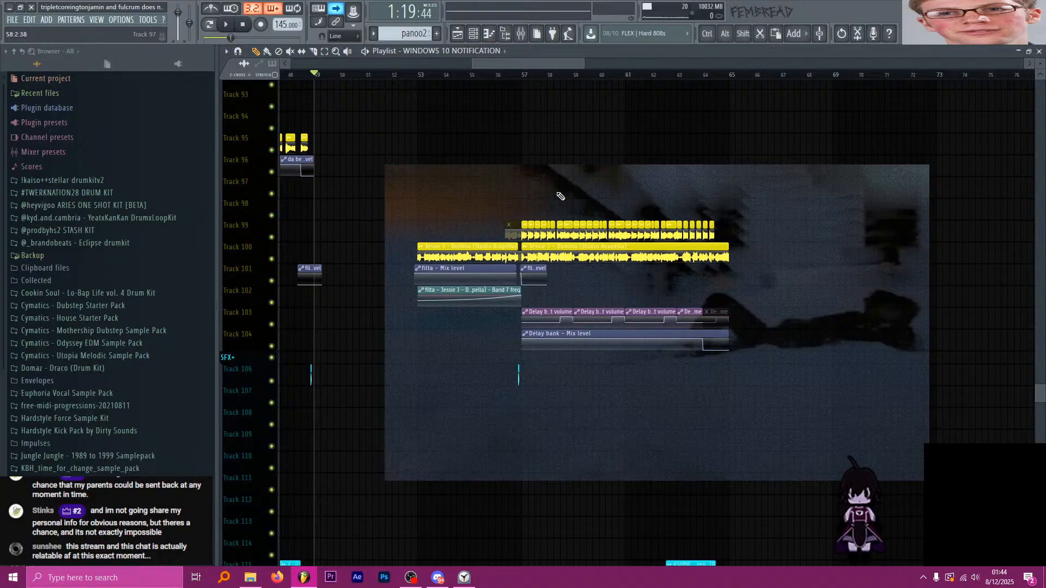
Set the playhead to bar 57 and inspect the chopped Ke$ha clips above the Jessie J Domino vocal and its automation.
scroll(525, 245, "up", 3)
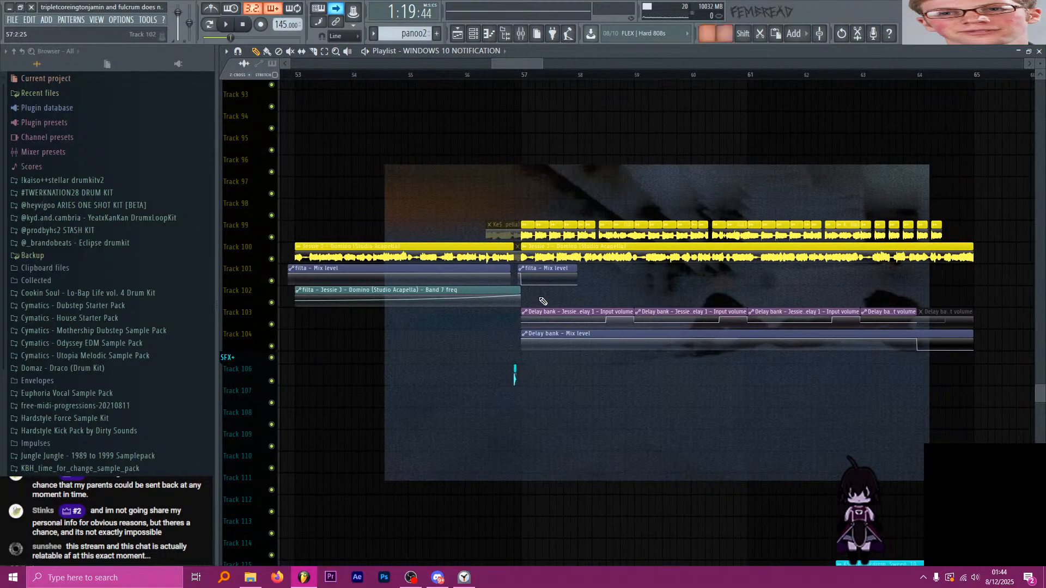
scroll(381, 299, "up", 2)
scroll(342, 238, "down", 3)
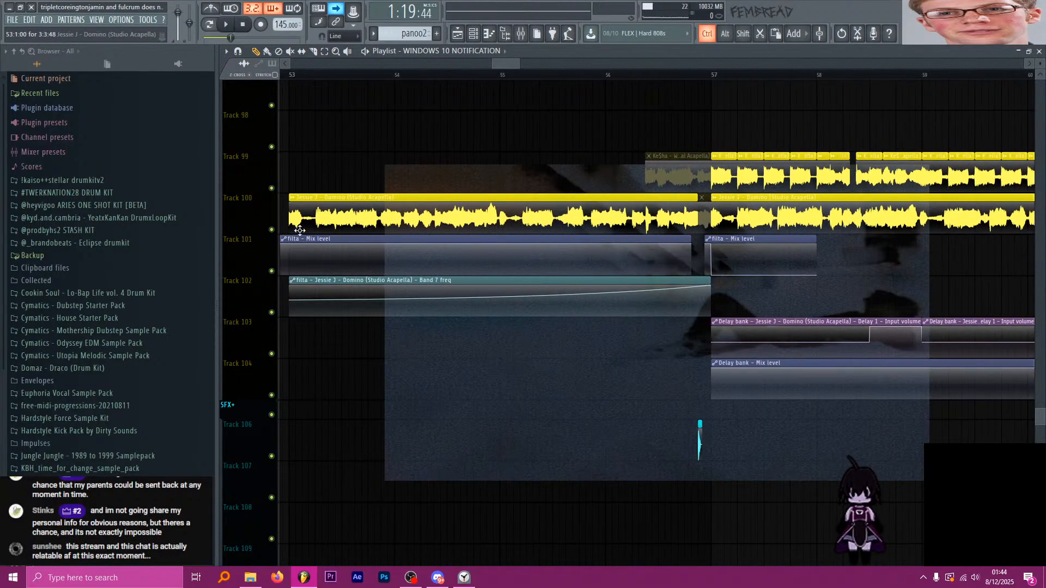
left_click(465, 77)
scroll(409, 189, "up", 5)
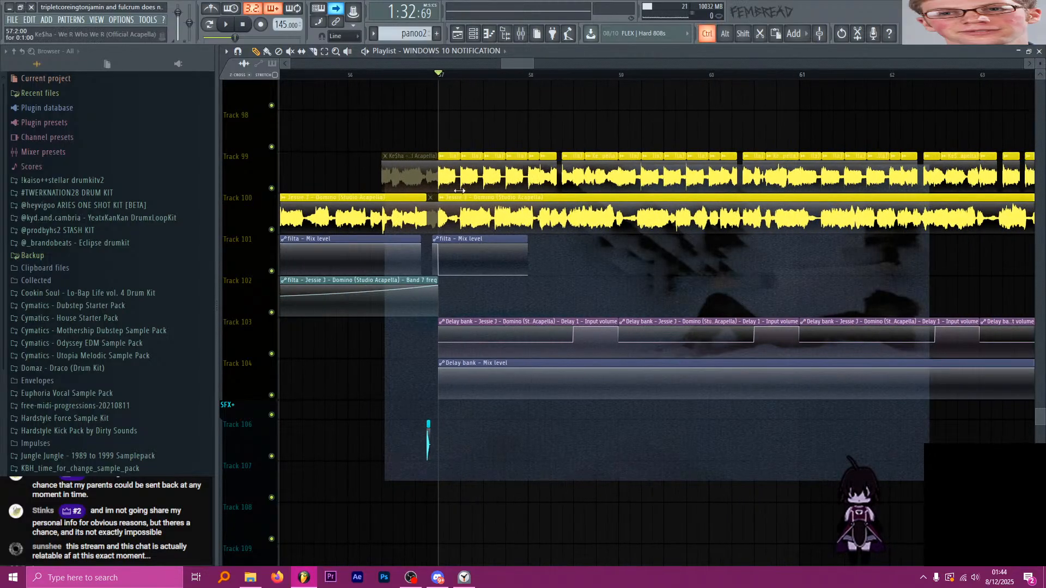
scroll(420, 189, "down", 4)
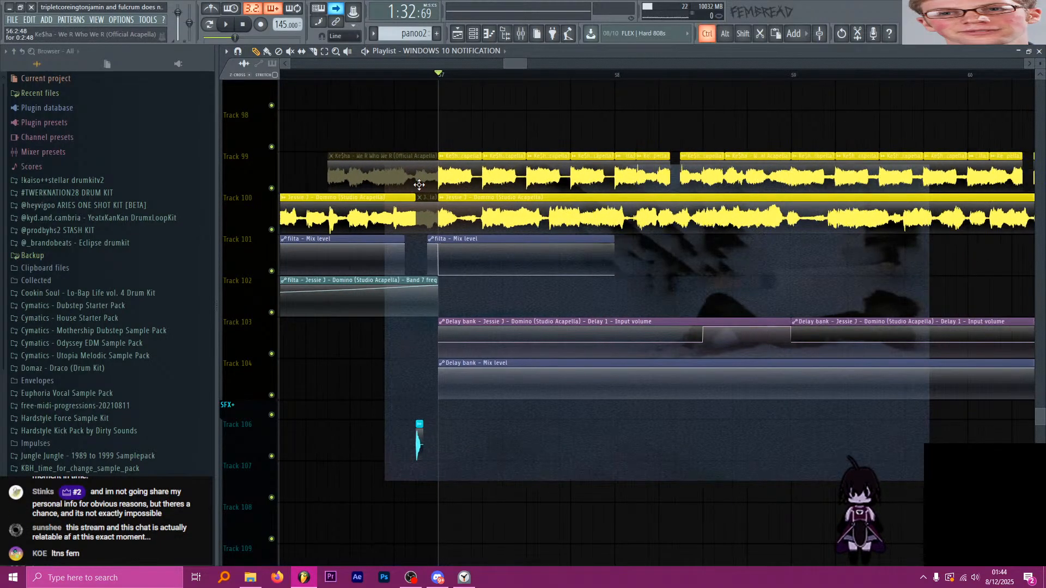
scroll(454, 189, "up", 4)
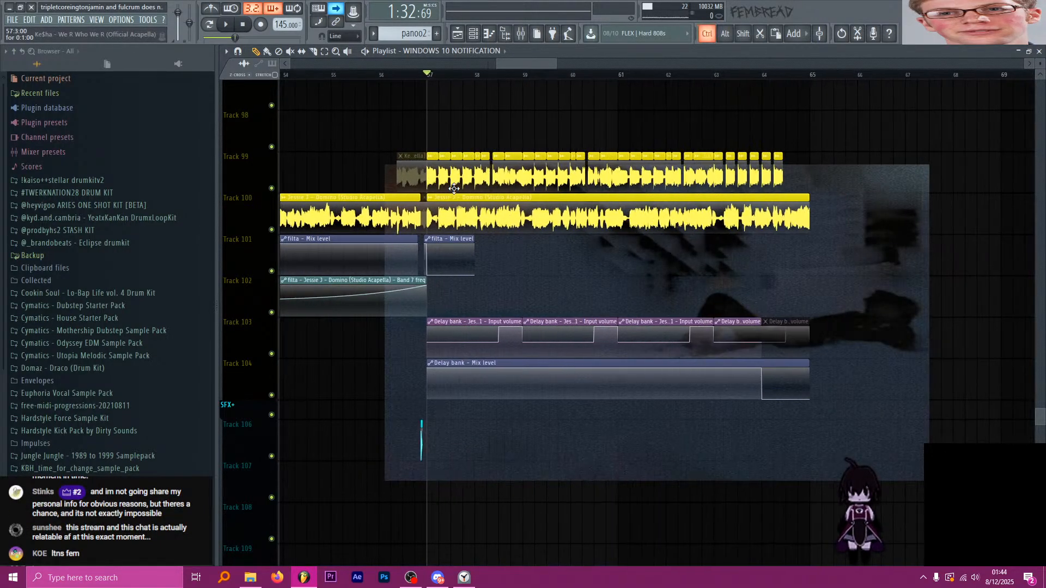
scroll(506, 257, "down", 2)
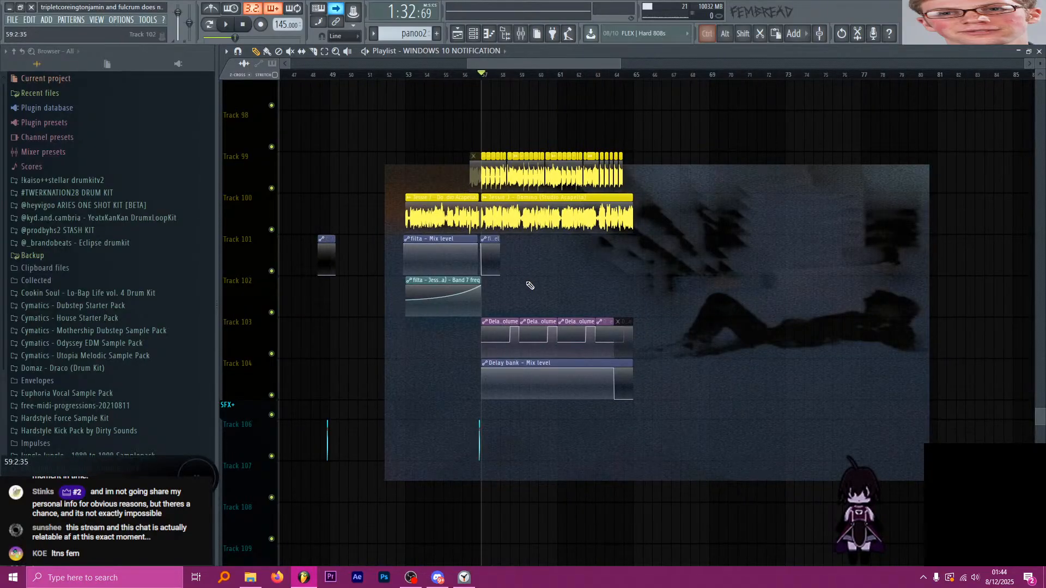
scroll(542, 289, "up", 5)
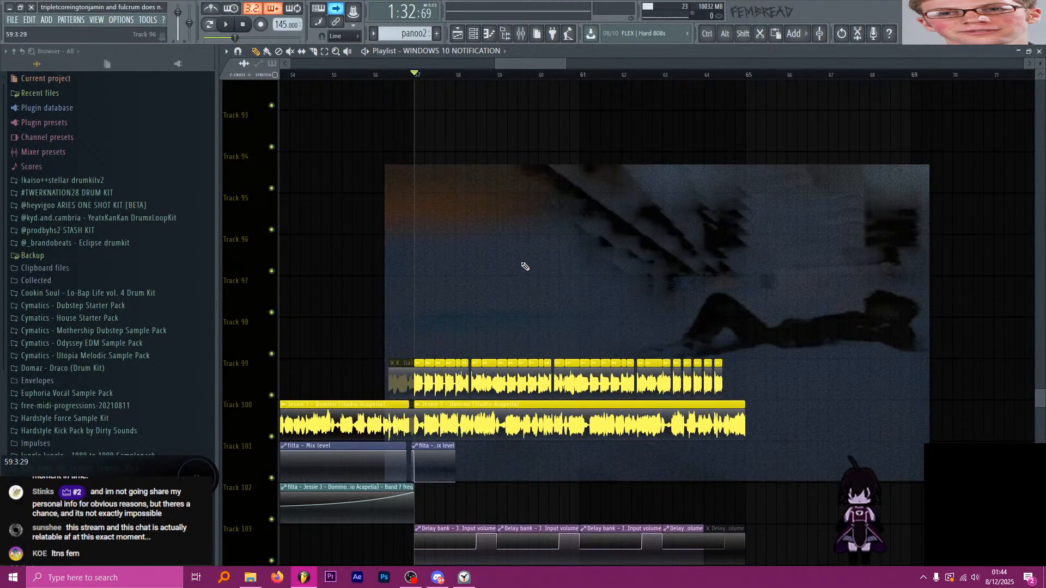
Play the layered acapella section from bar 57 to about bar 64, viewing the vocal, delay automation and SFX+ clips, and stop playback.
scroll(525, 265, "down", 3)
scroll(525, 265, "up", 2)
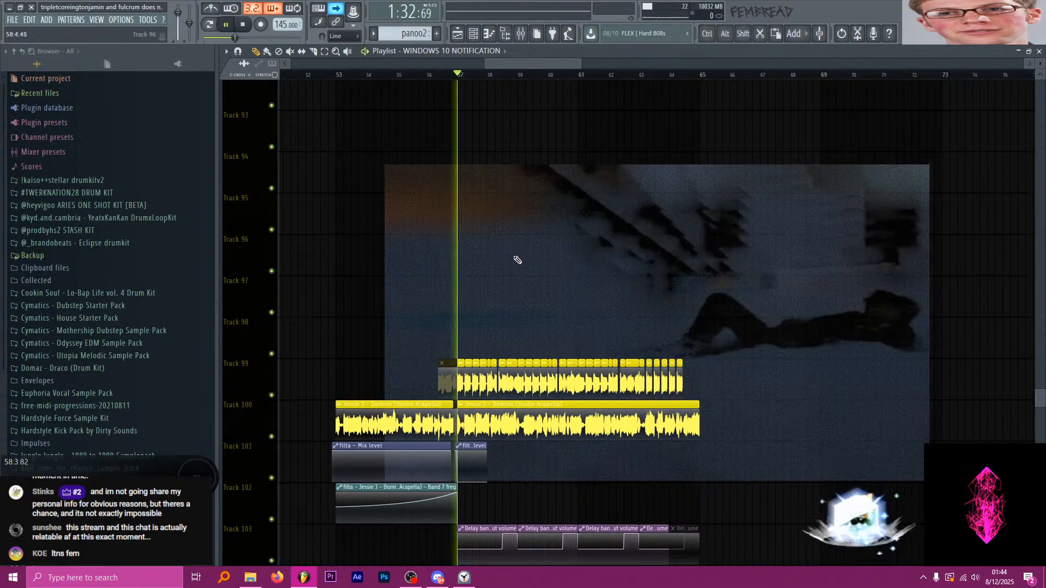
key("space")
scroll(516, 260, "down", 5)
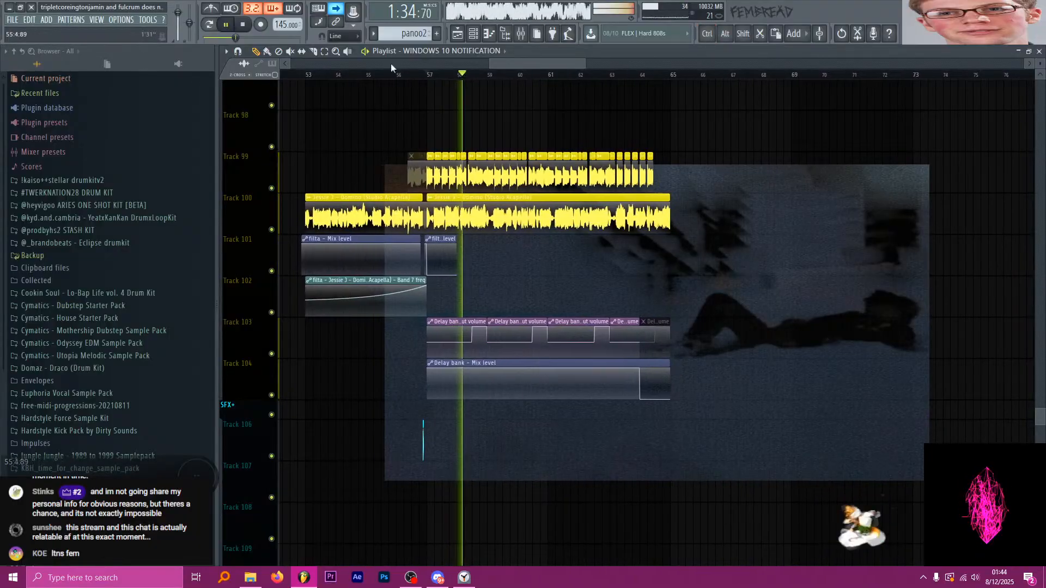
scroll(479, 175, "up", 4)
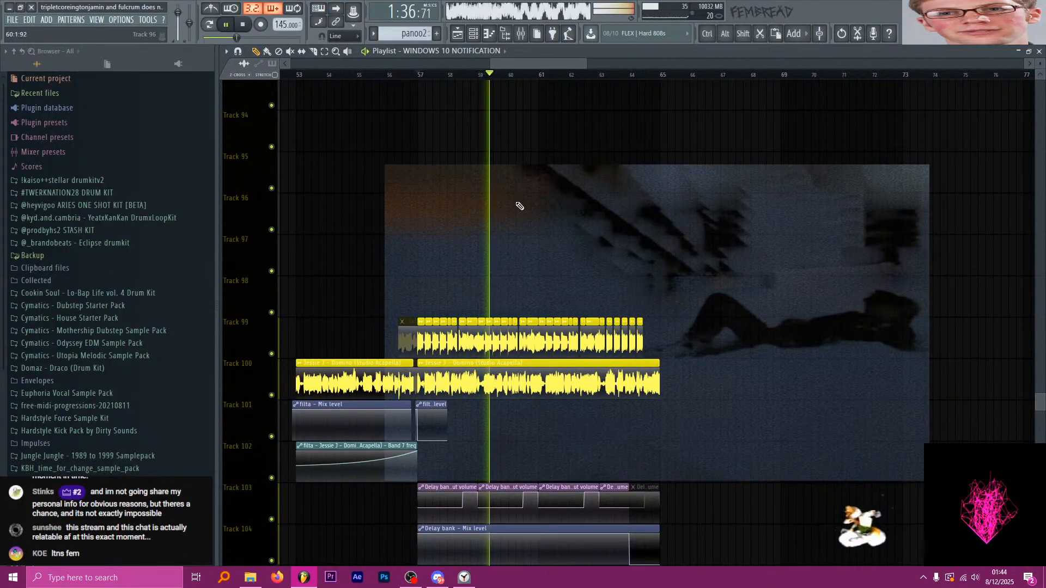
scroll(526, 218, "up", 3)
scroll(535, 232, "down", 3)
scroll(565, 240, "up", 2)
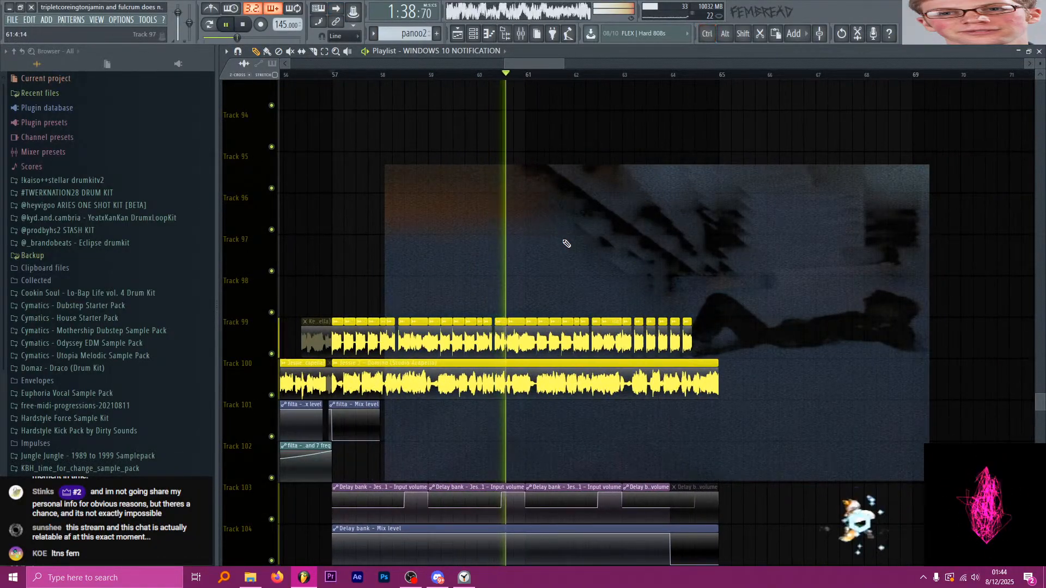
scroll(557, 253, "up", 8)
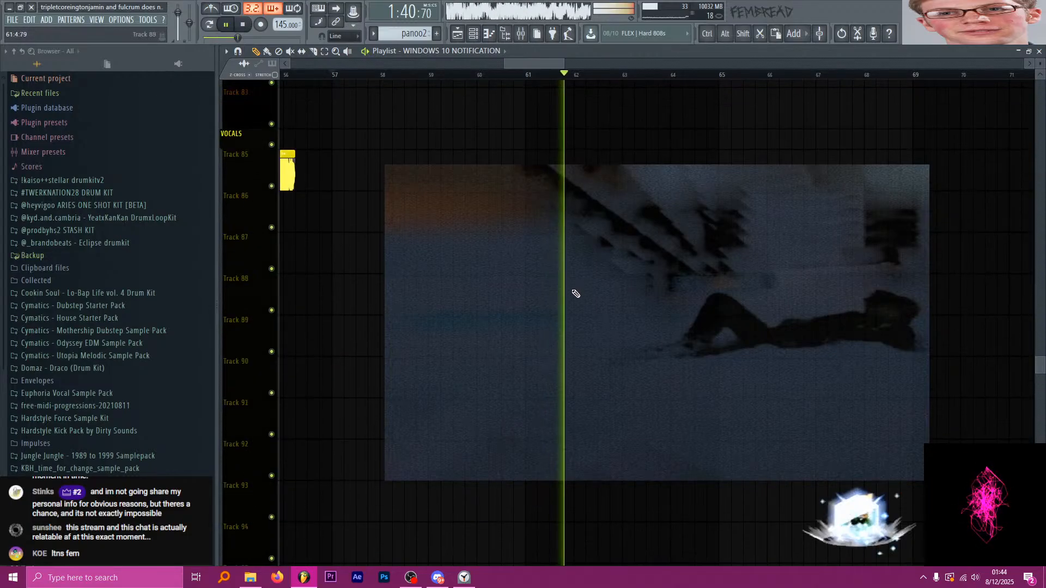
scroll(610, 321, "down", 10)
scroll(620, 356, "down", 5)
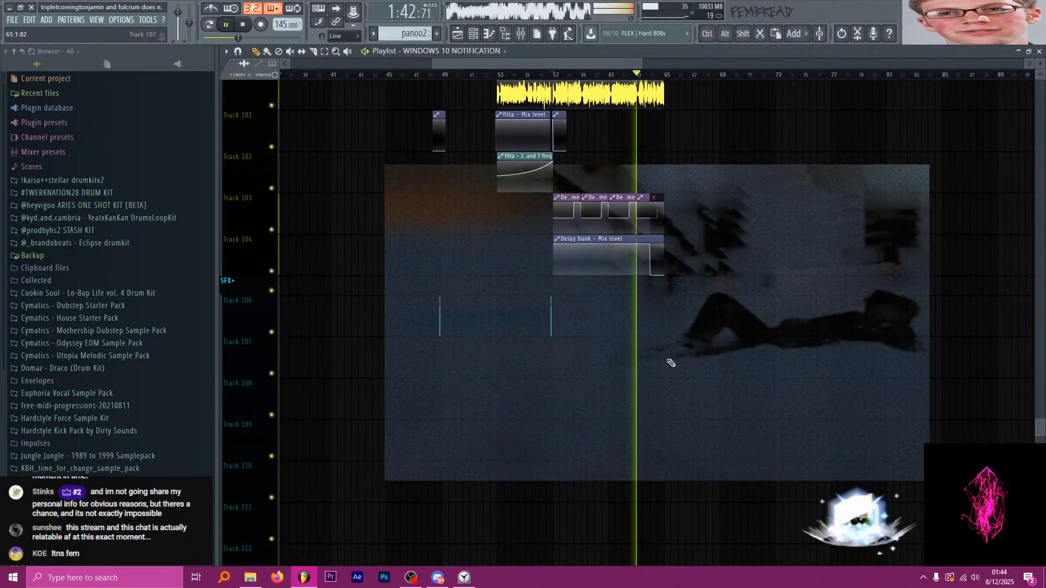
scroll(660, 357, "down", 4)
scroll(652, 359, "up", 6)
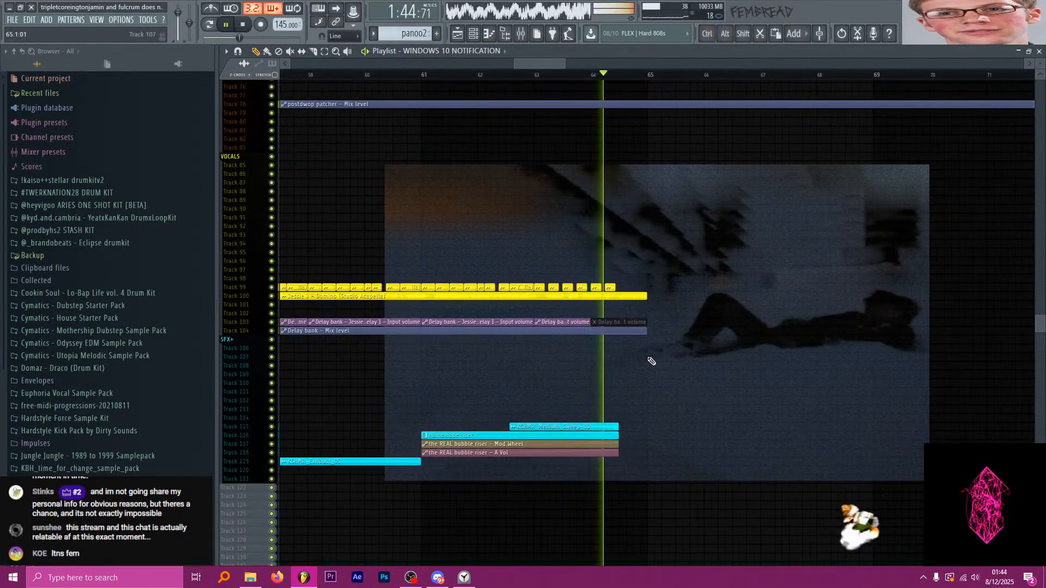
key("space")
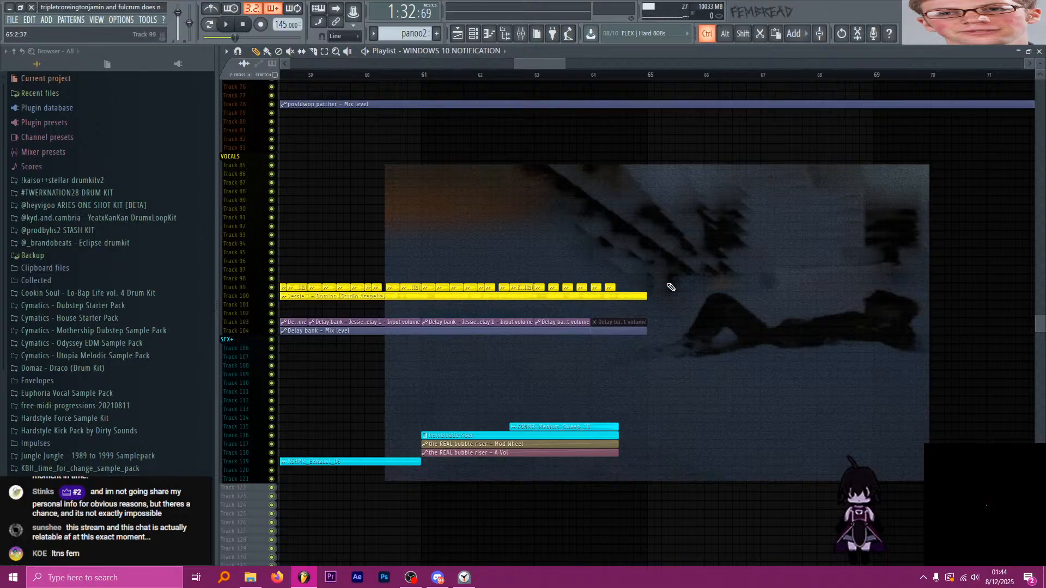
Move the playhead back to bar 41 over the vocal clips on Track 95.
scroll(671, 283, "down", 4)
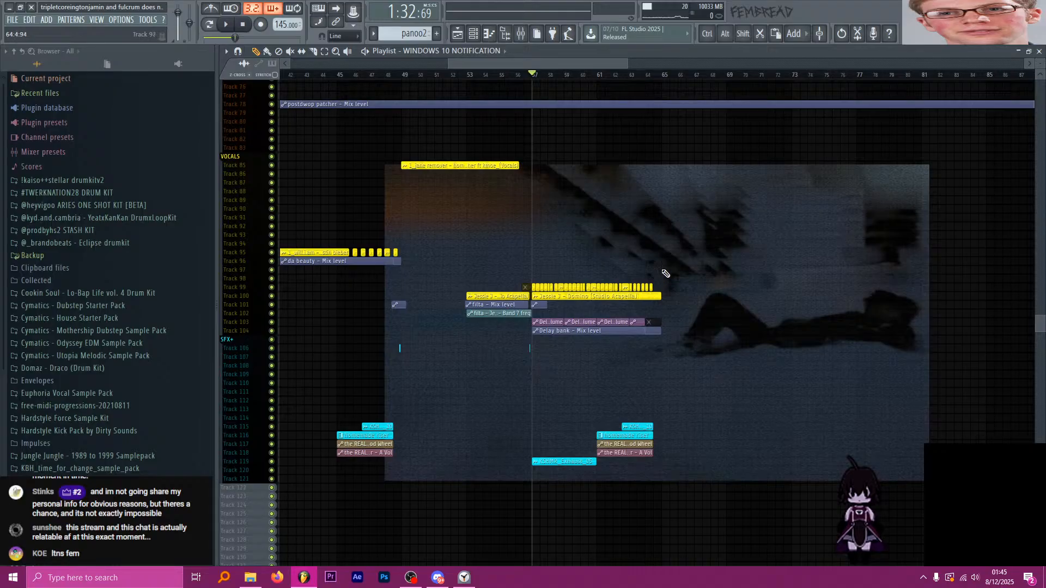
scroll(649, 240, "down", 3, "ctrl")
scroll(505, 243, "up", 4, "alt")
scroll(504, 243, "up", 4, "ctrl")
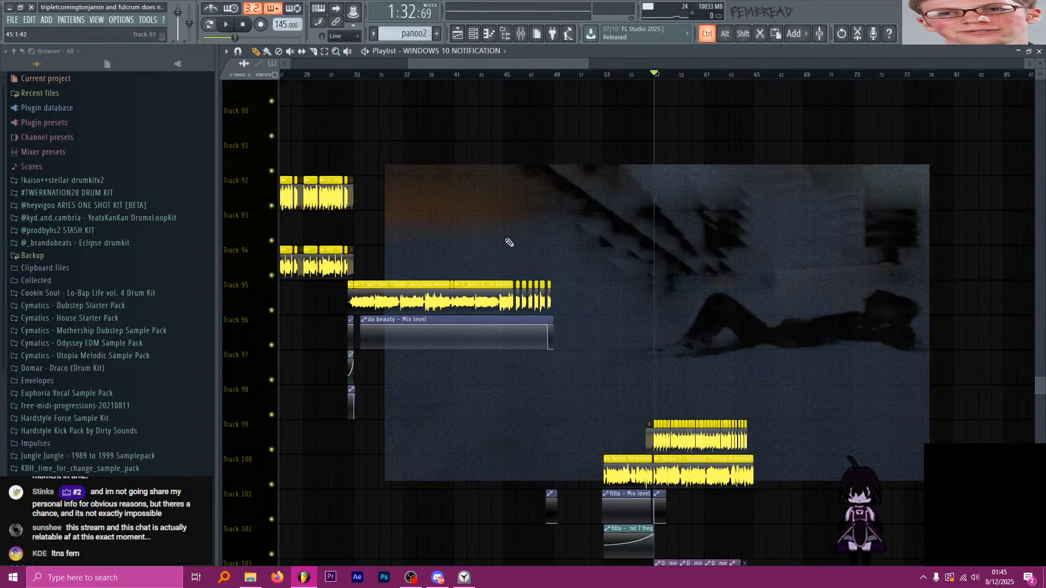
left_click(505, 75)
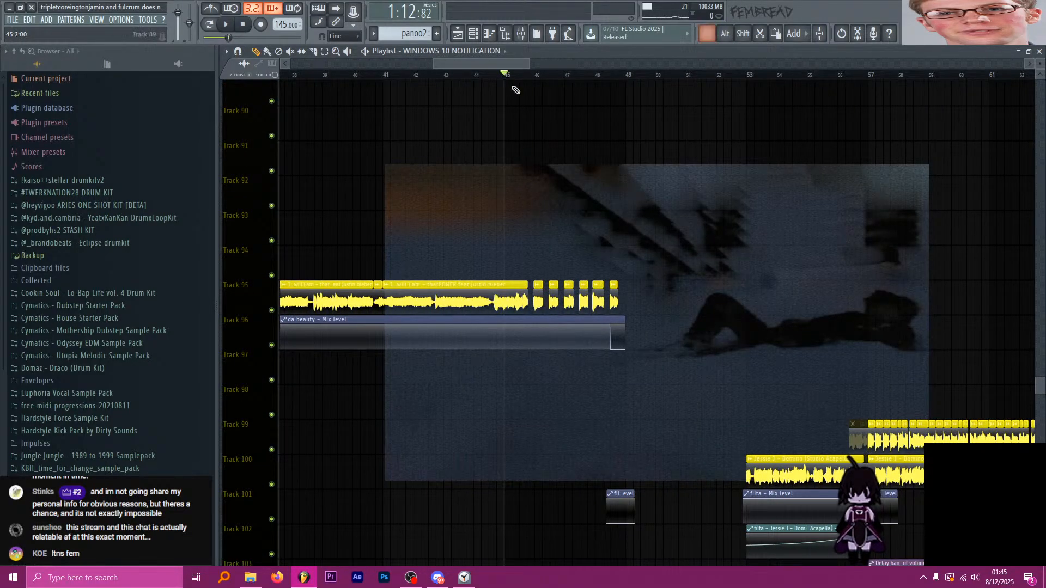
scroll(505, 87, "down", 3, "ctrl")
scroll(473, 173, "down", 2, "ctrl")
scroll(485, 191, "down", 4)
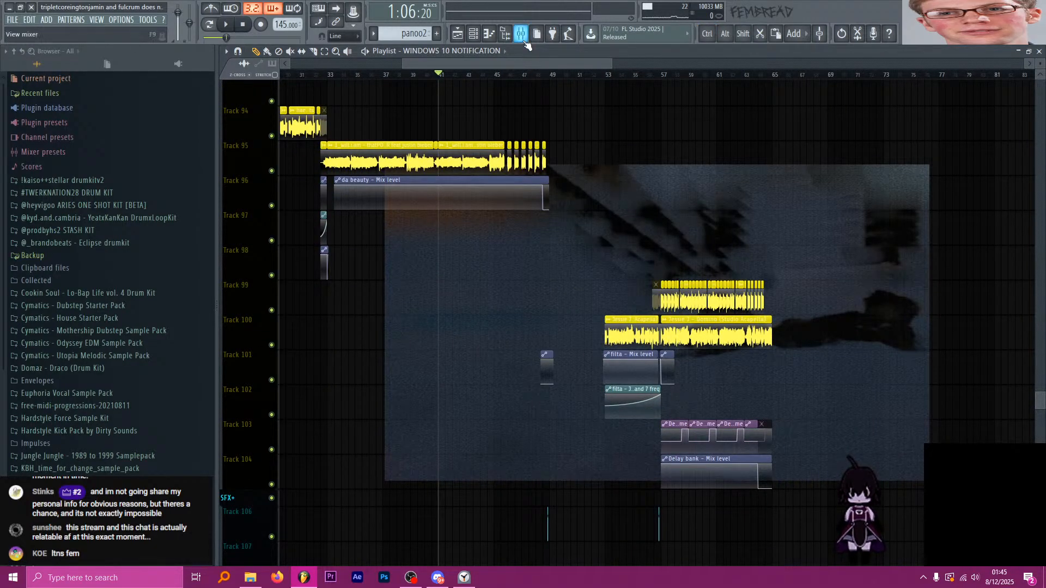
Select the will.i.am thatPOWER vocal's mixer track and inspect its da beauty effect patch.
left_click(522, 33)
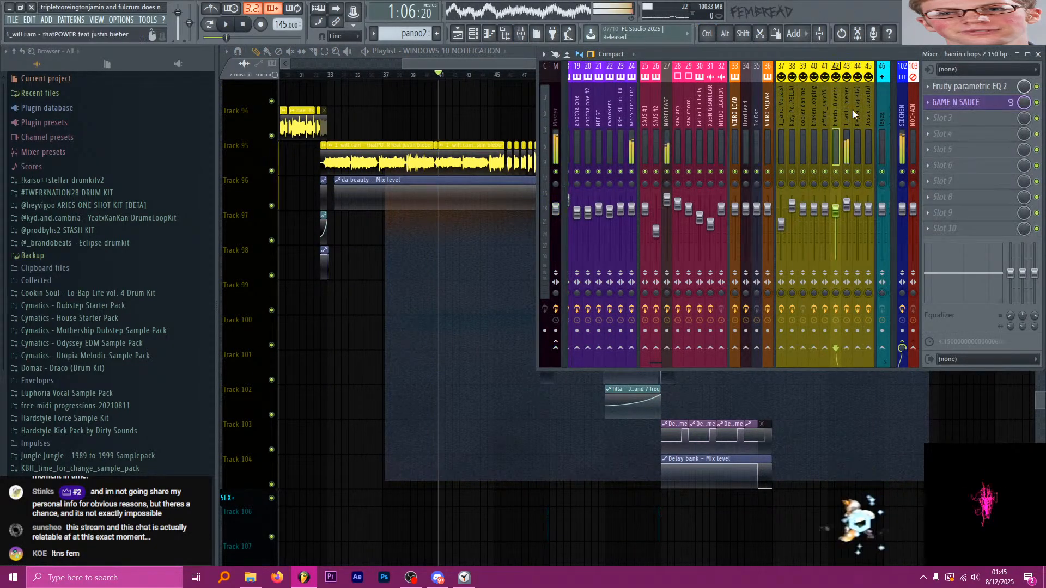
left_click(851, 109)
left_click(987, 135)
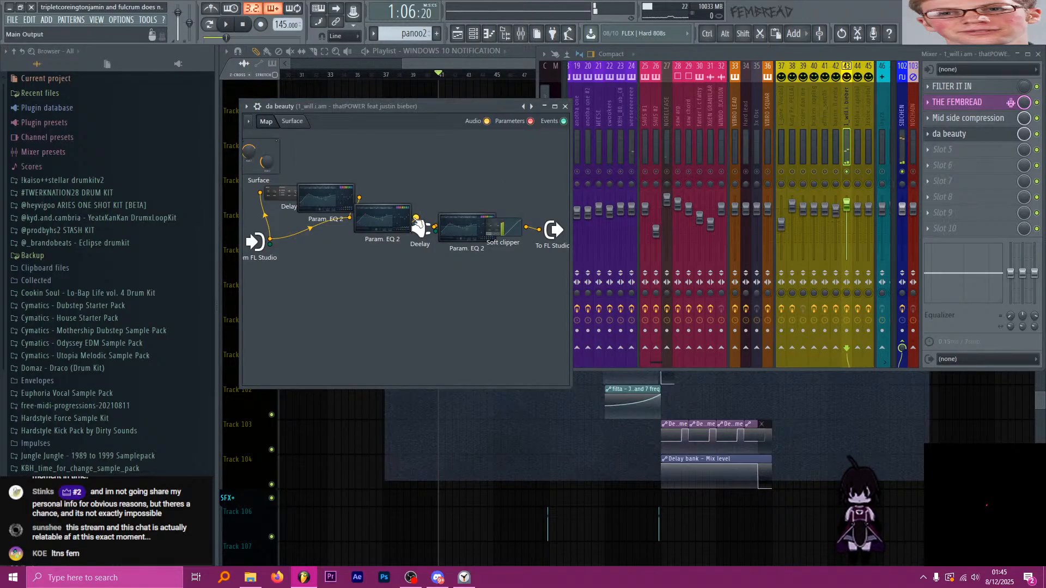
left_click(971, 138)
left_click(960, 149)
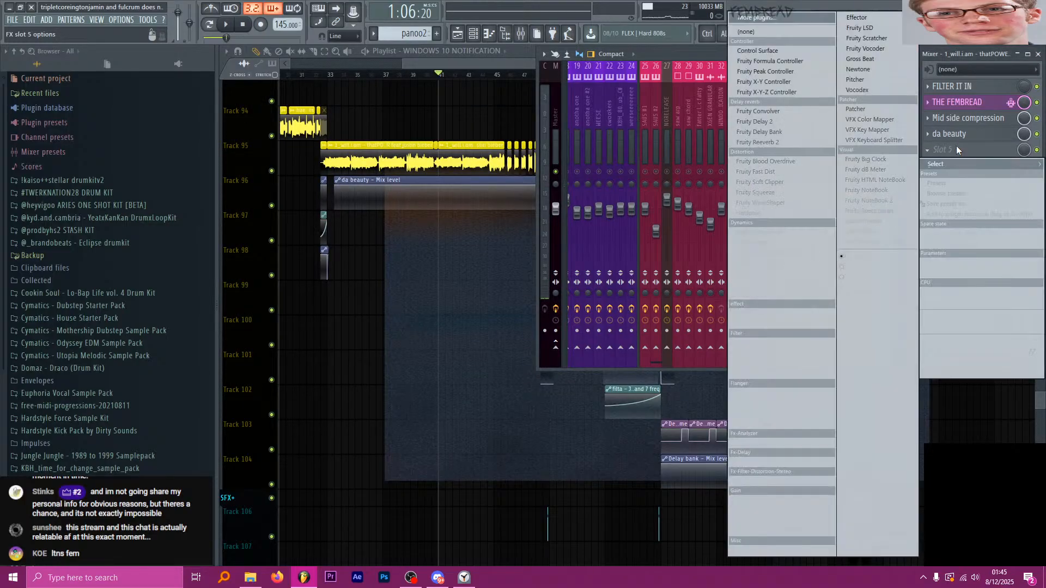
left_click(960, 148)
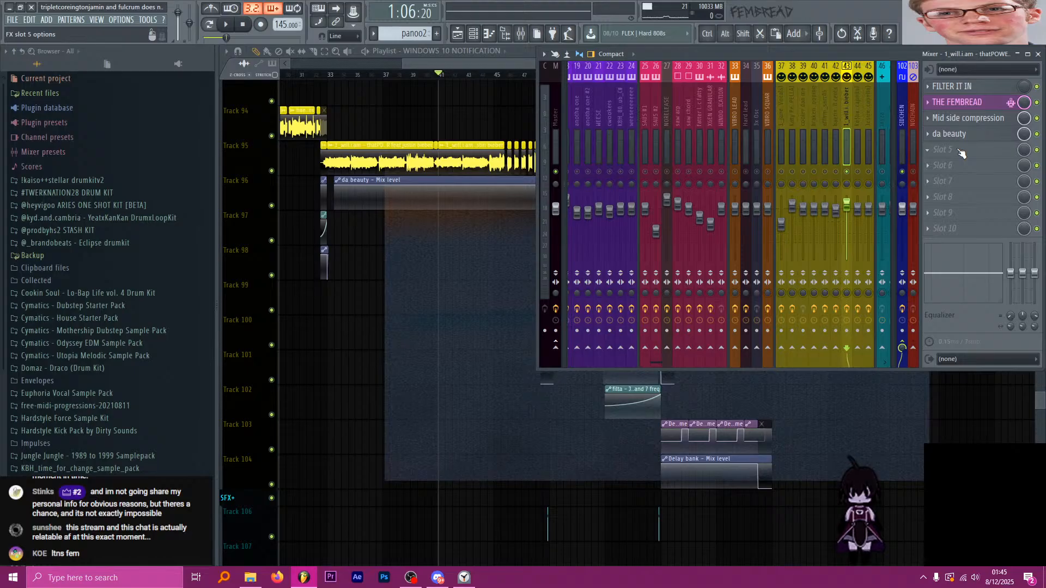
left_click(959, 151)
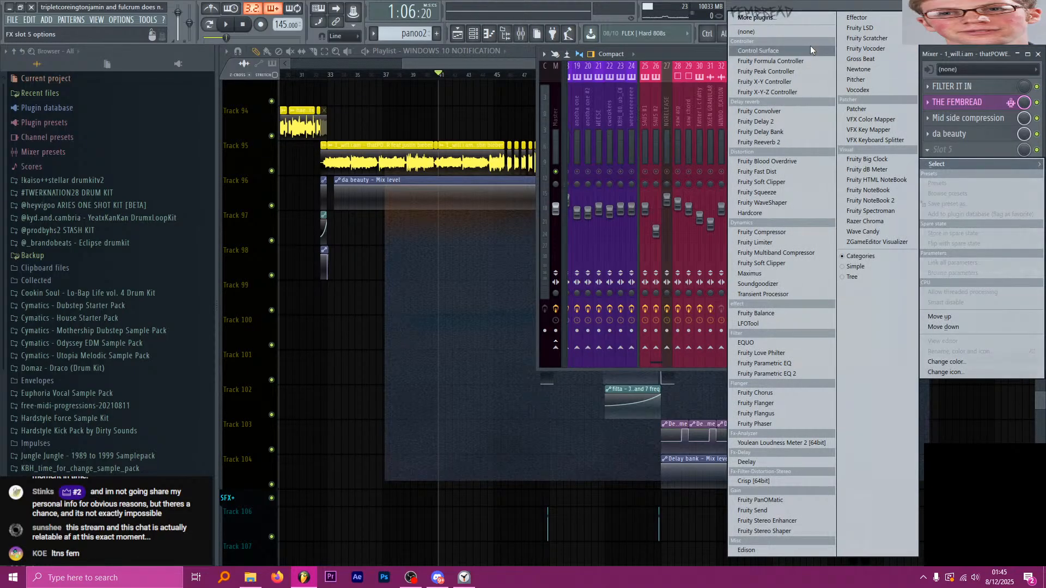
left_click(774, 21)
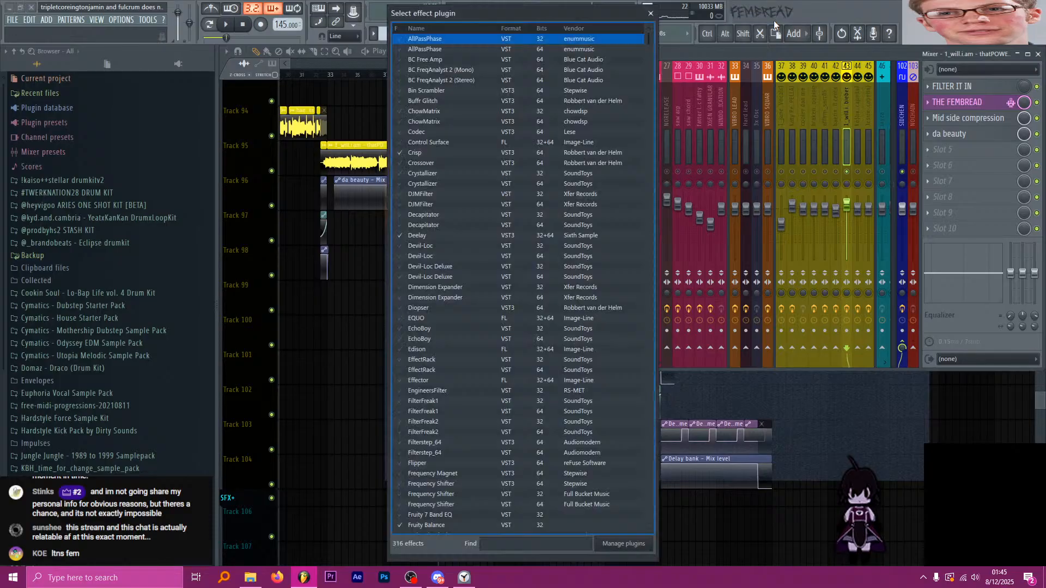
type("de")
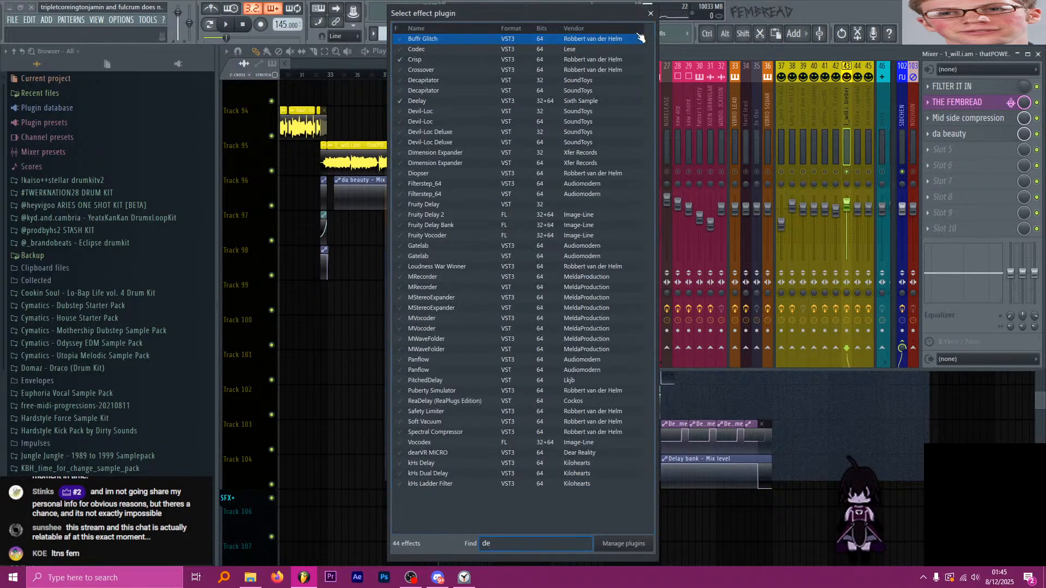
type("la")
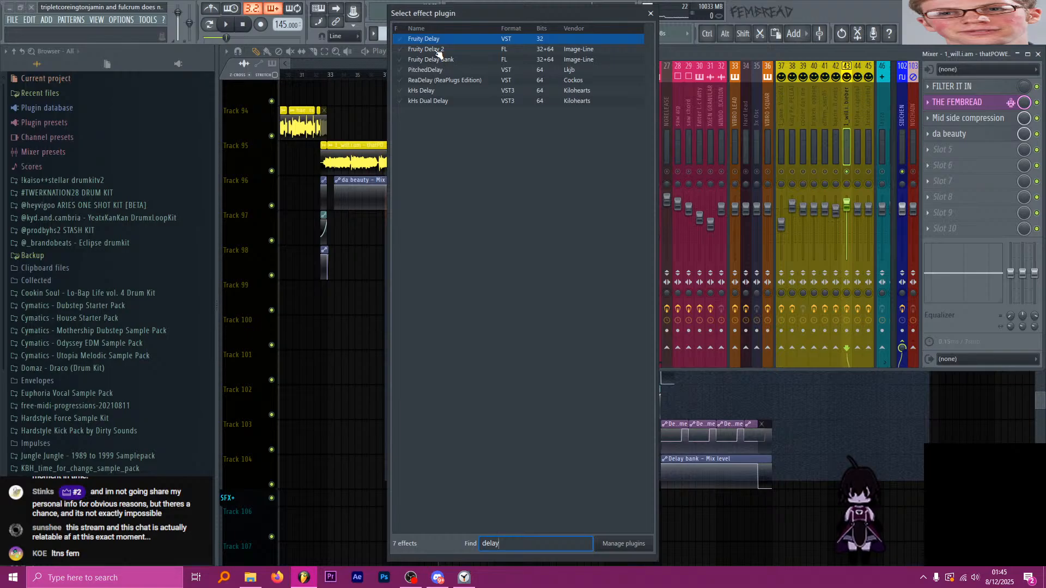
type("y")
left_click(650, 13)
Copy the da beauty patch into effect slot 5 of the same mixer track and rename the copy "another fuckin delay wet dry".
left_click(930, 135)
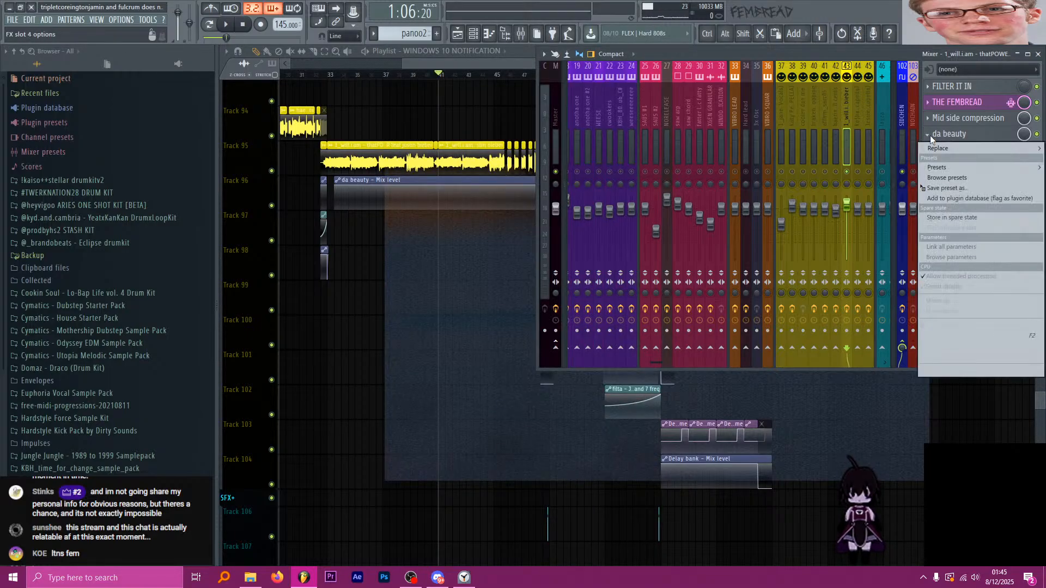
left_click_drag(972, 191, 950, 152)
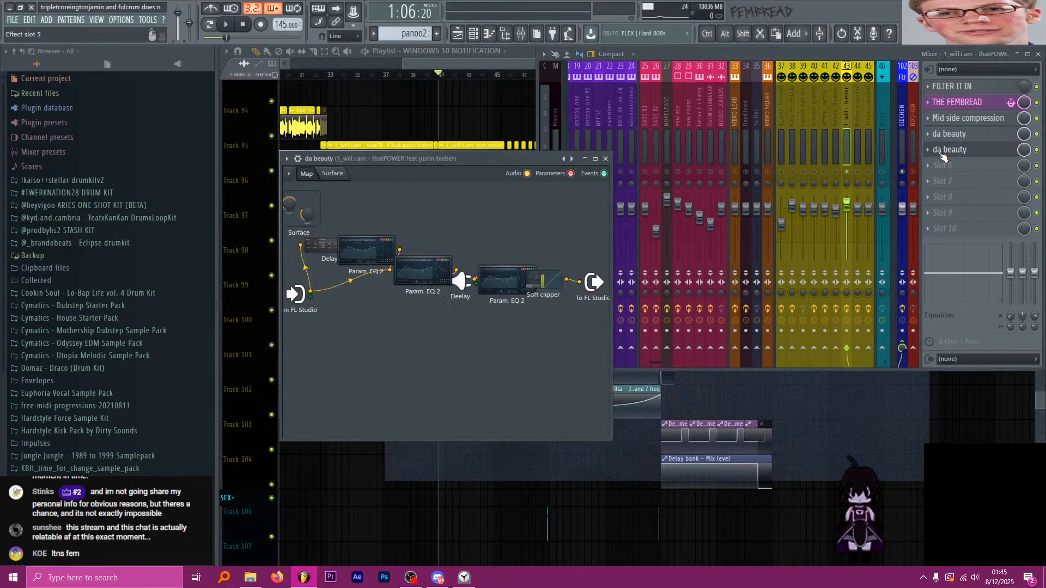
left_click(928, 151)
key("F2")
type("another fu")
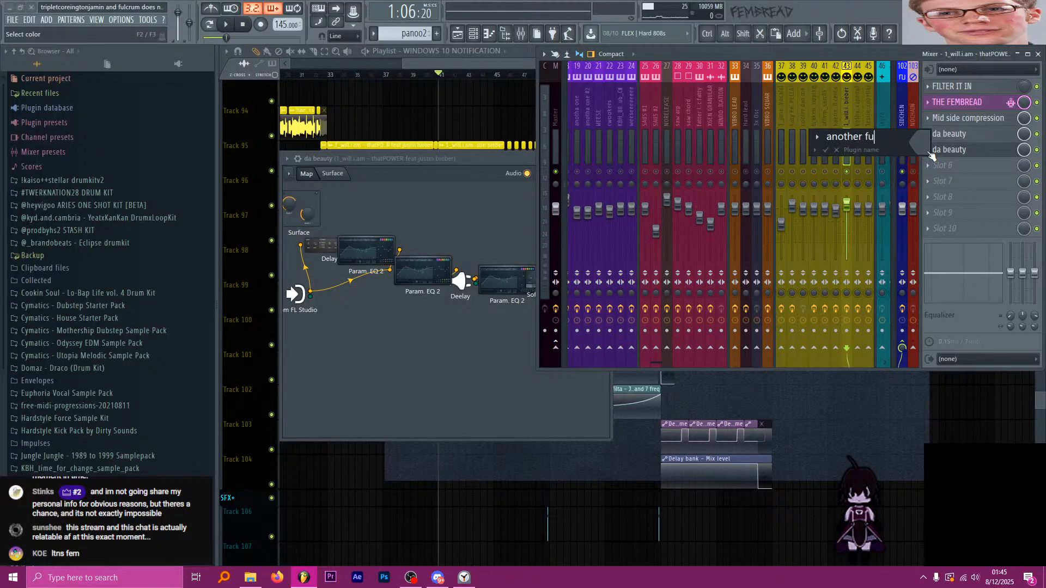
type("ckin delay")
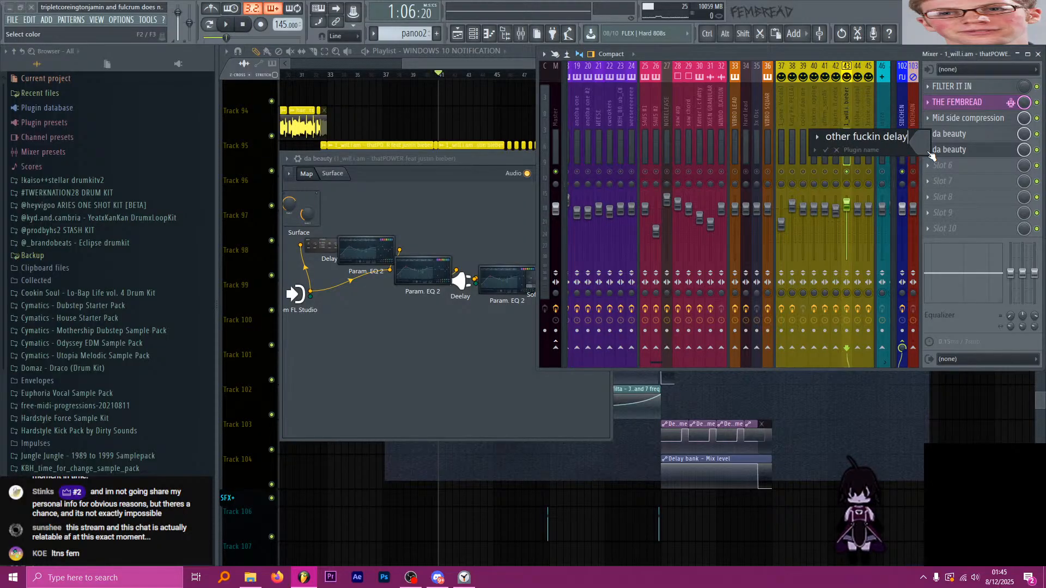
type(" wet dry")
key("Return")
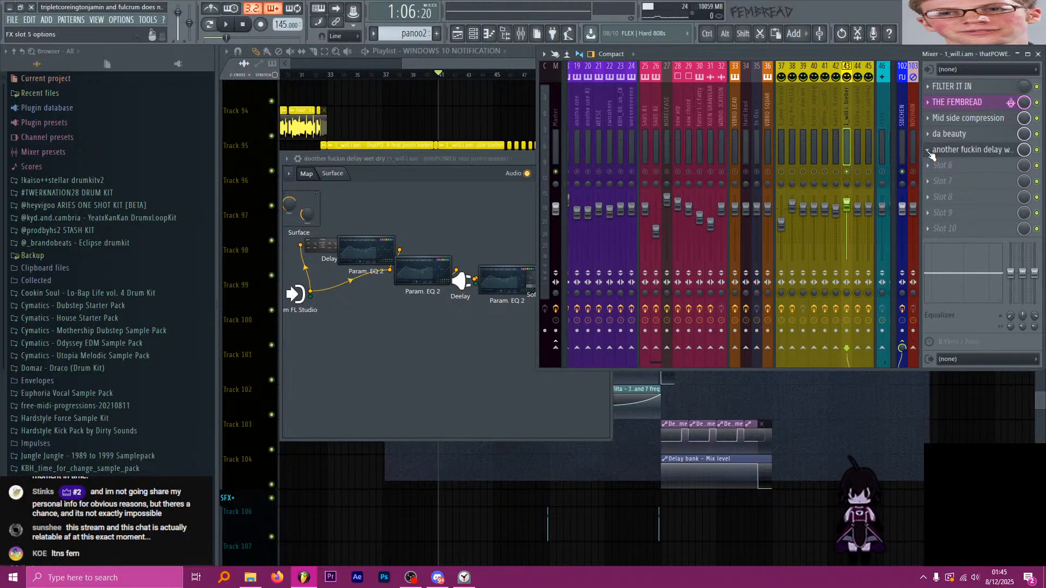
Enlarge the copied patch's window and delete the Deelay, the Param. EQ 2 after it and the Soft clipper from the map.
left_click_drag(484, 159, 513, 133)
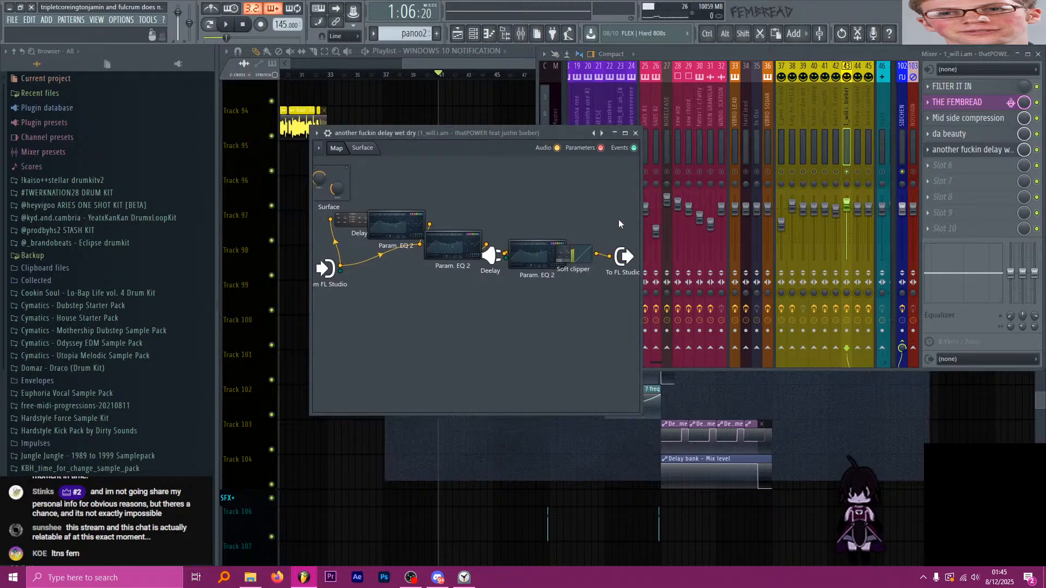
left_click_drag(642, 415, 956, 456)
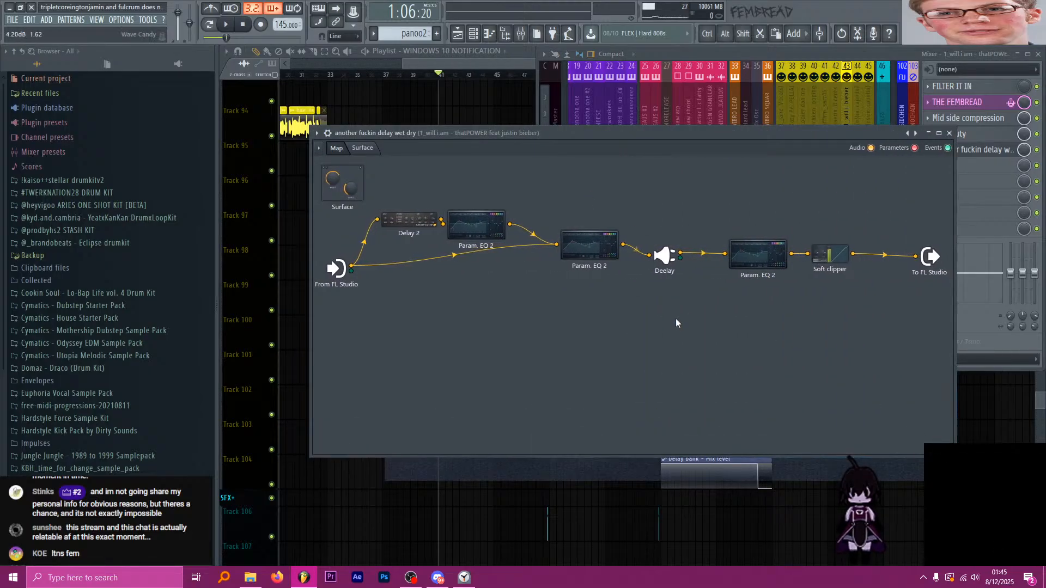
right_click(666, 257)
left_click(708, 297)
right_click(752, 247)
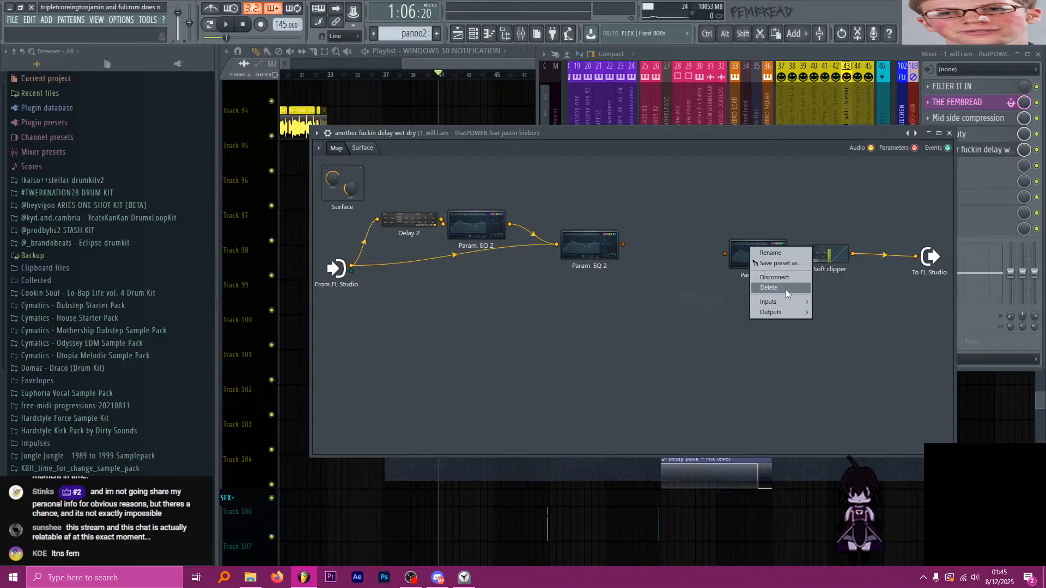
left_click(786, 293)
right_click(839, 252)
left_click(859, 294)
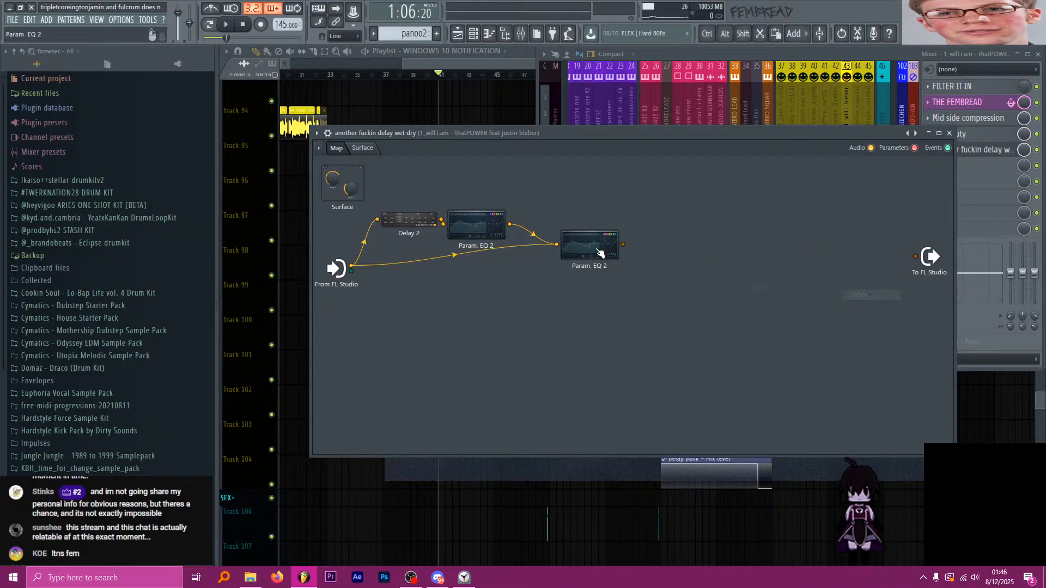
Delete the Param. EQ 2 that merges both paths and route From FL Studio and the remaining Param. EQ 2 straight to To FL Studio.
left_click_drag(600, 252, 603, 272)
left_click(603, 272)
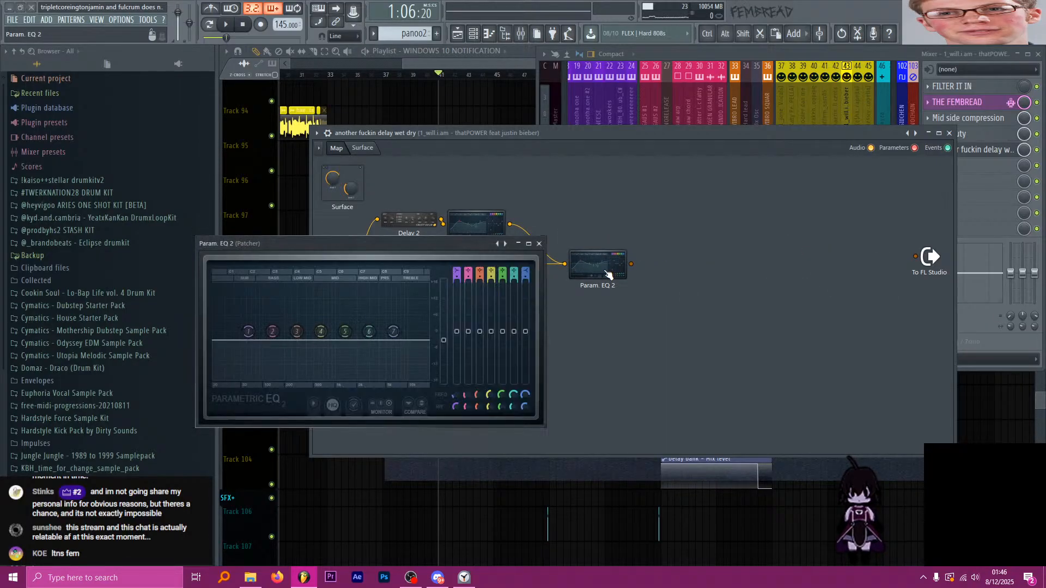
left_click(542, 245)
right_click(606, 271)
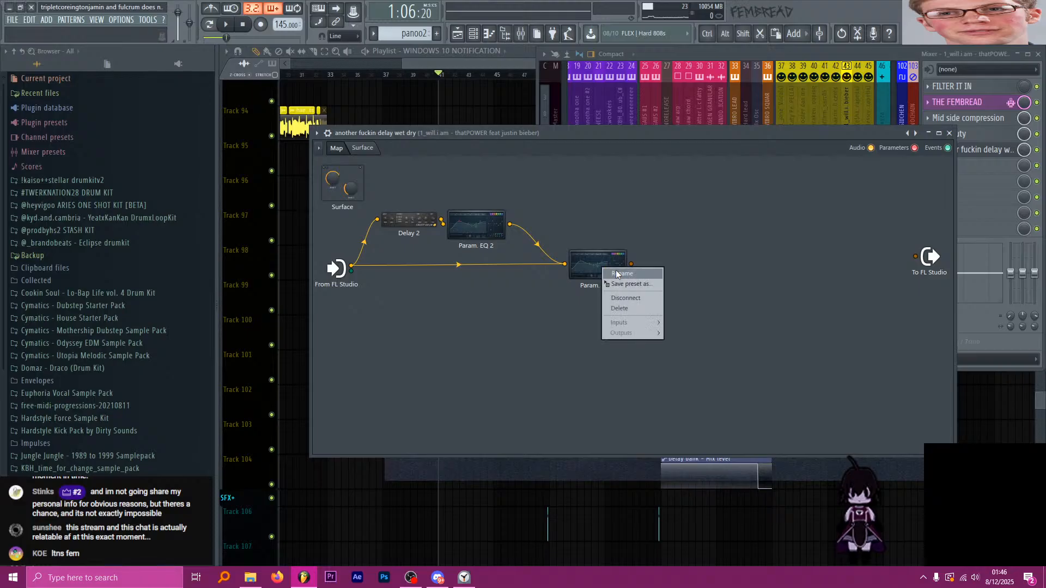
left_click(643, 308)
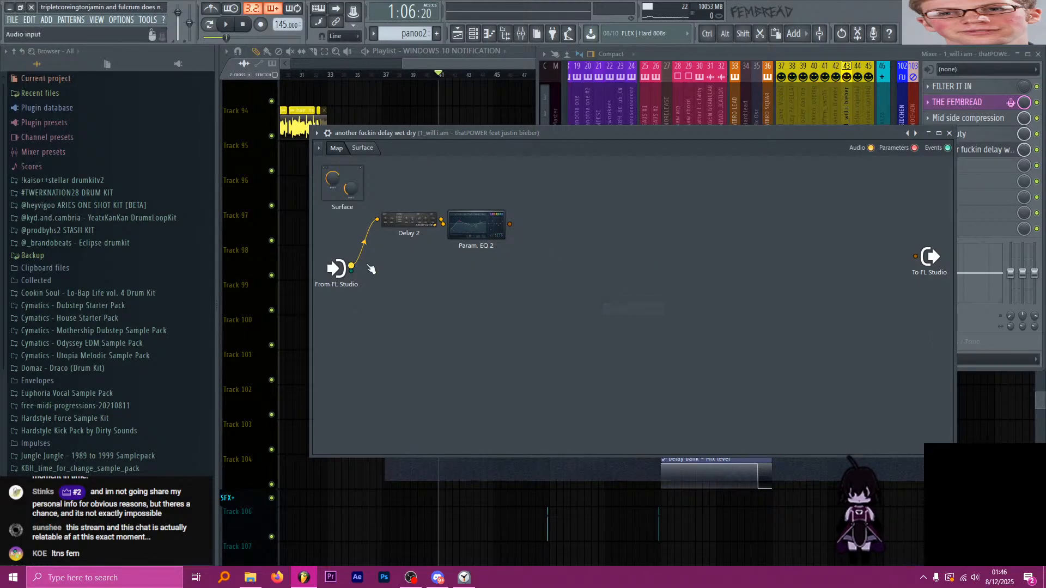
left_click_drag(351, 265, 915, 257)
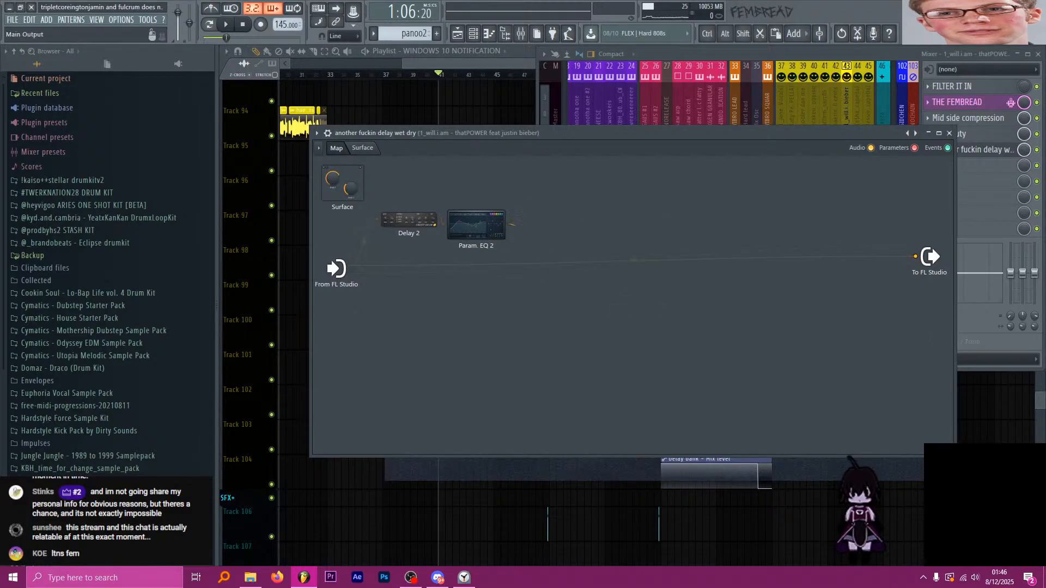
left_click_drag(507, 224, 915, 257)
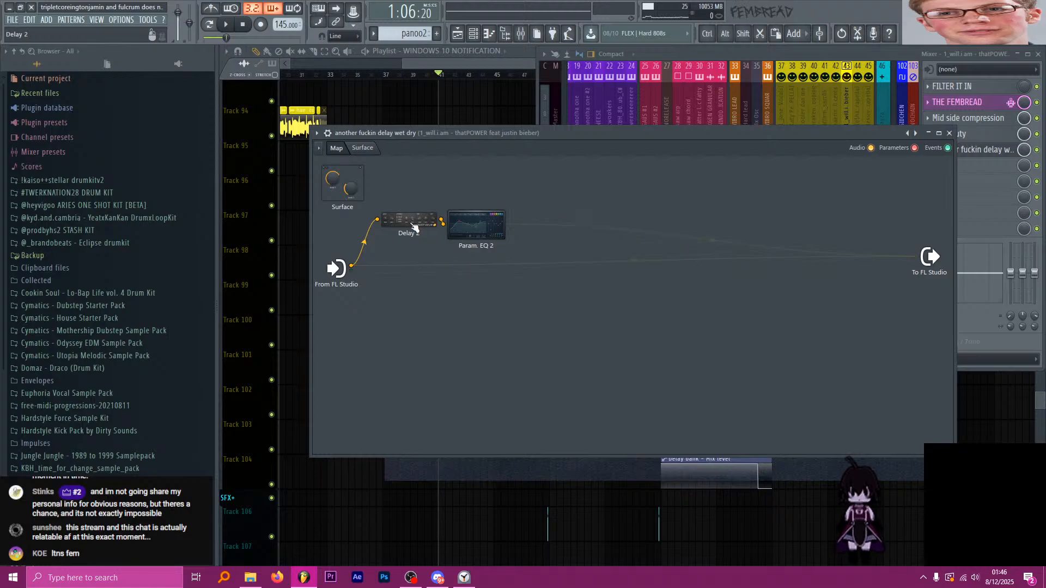
Open the patch's Delay 2 module and select bars 41 to 49 in the playlist.
left_click(395, 220)
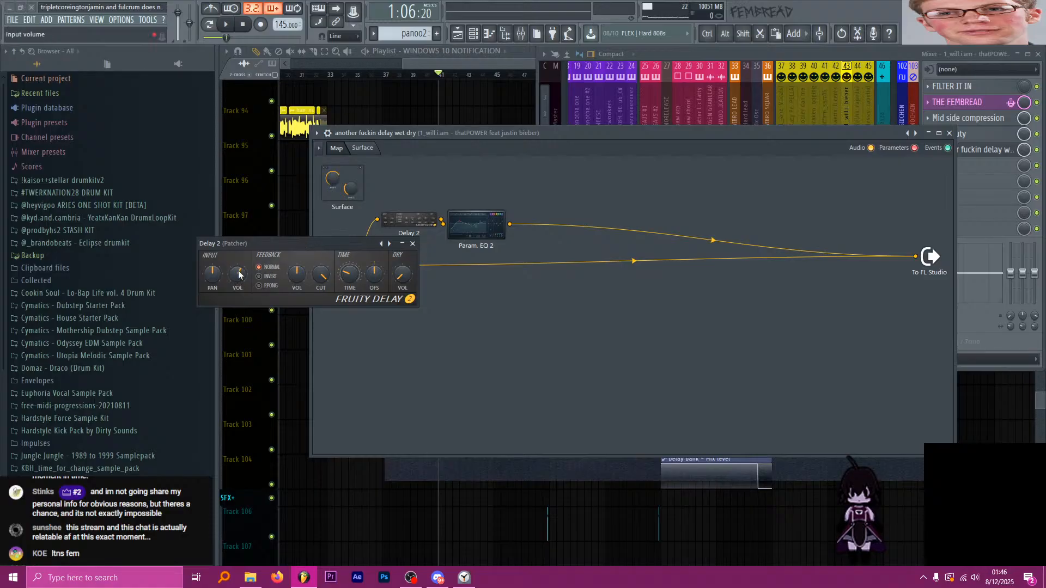
left_click(455, 64)
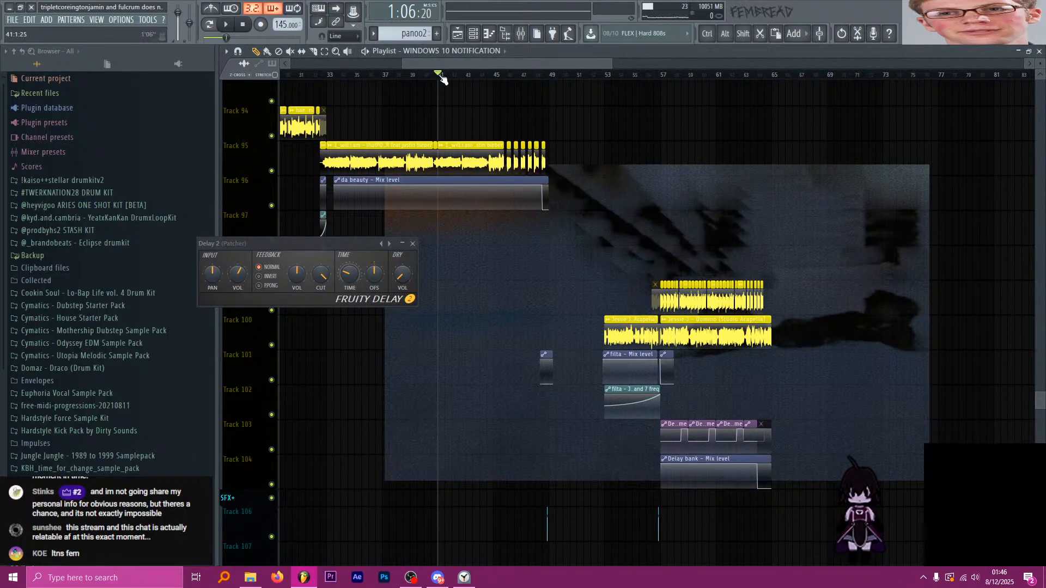
left_click_drag(441, 76, 555, 80)
Insert an empty playlist track at Track 99, above the chopped vocal clips.
scroll(656, 219, "down", 2)
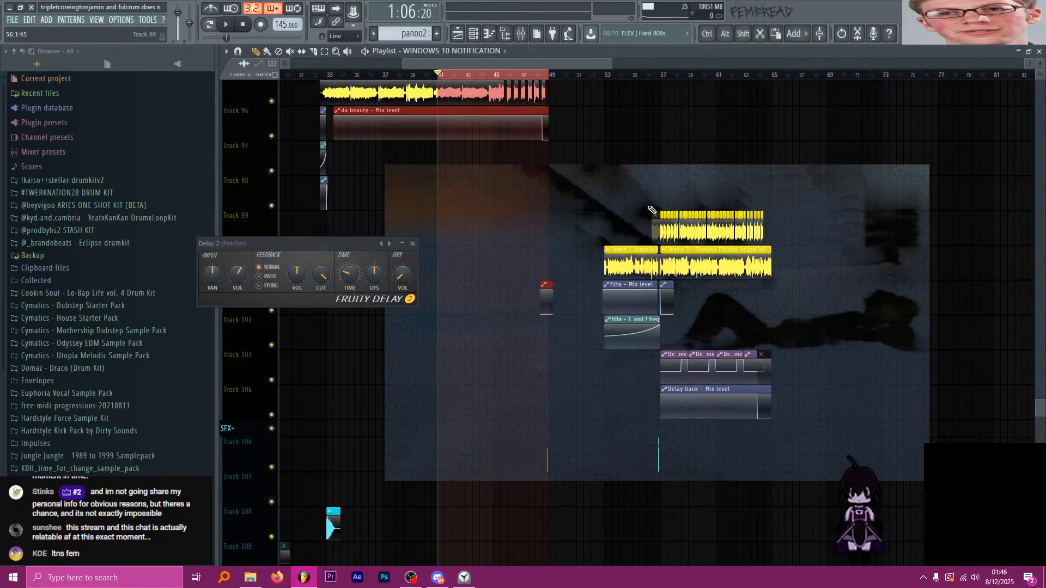
scroll(627, 204, "down", 3)
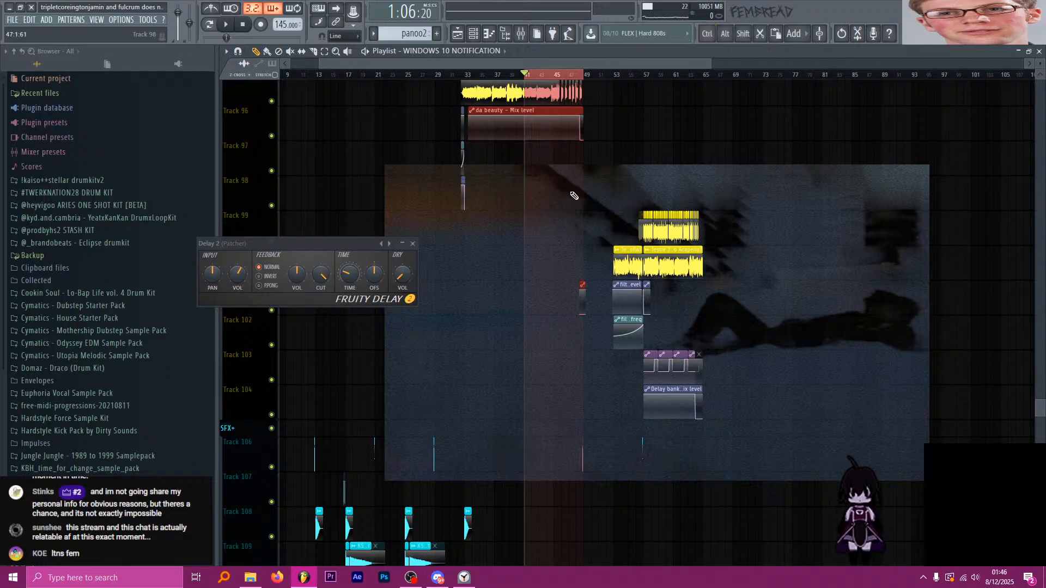
right_click(245, 227)
key("i")
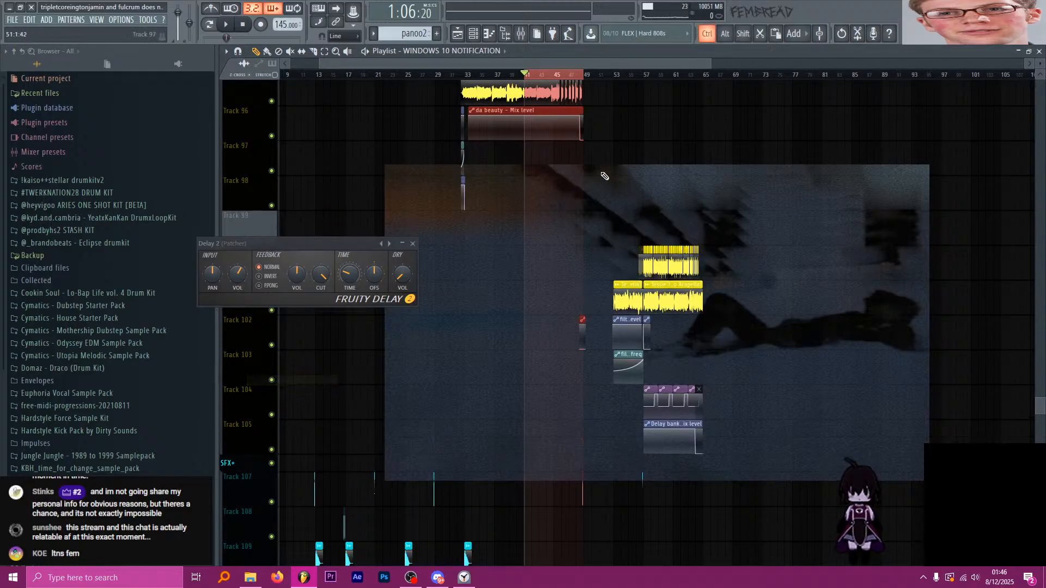
scroll(602, 175, "up", 2)
Create an automation clip for Delay 2's input volume over bars 41 to 49 and move it to the empty Track 99.
left_click(522, 37)
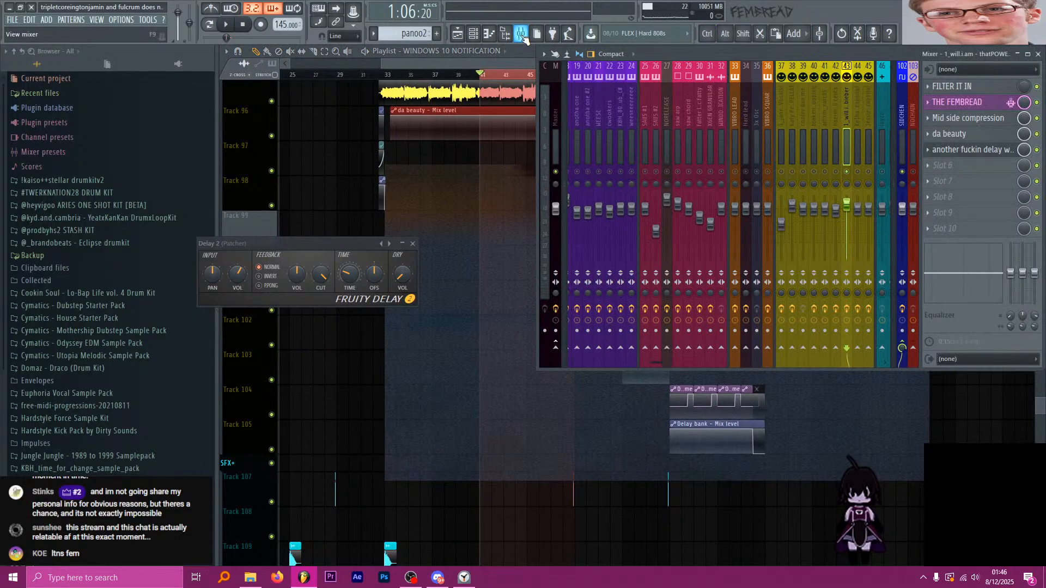
left_click(981, 149)
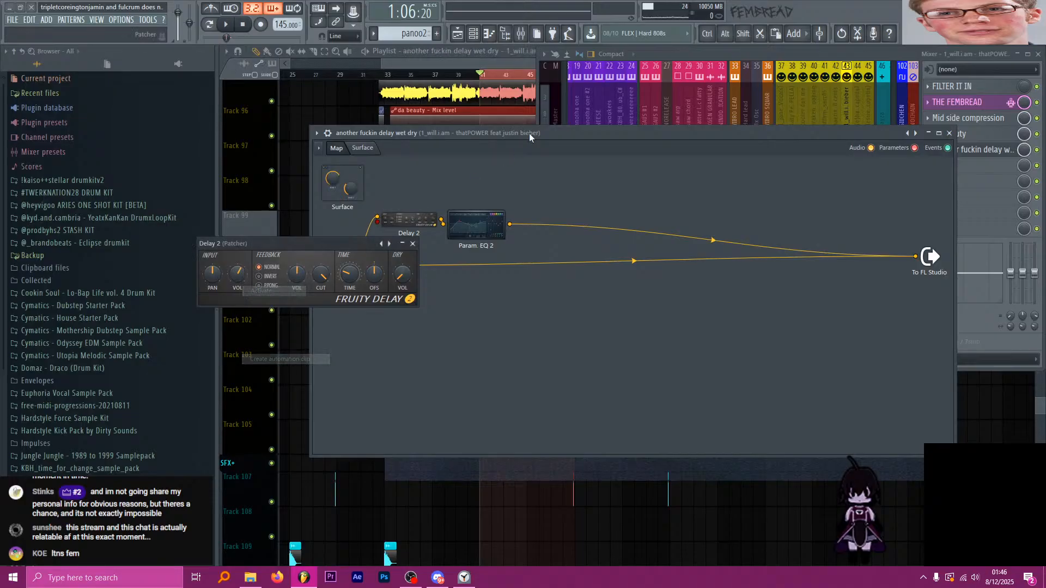
left_click(507, 53)
left_click(778, 6)
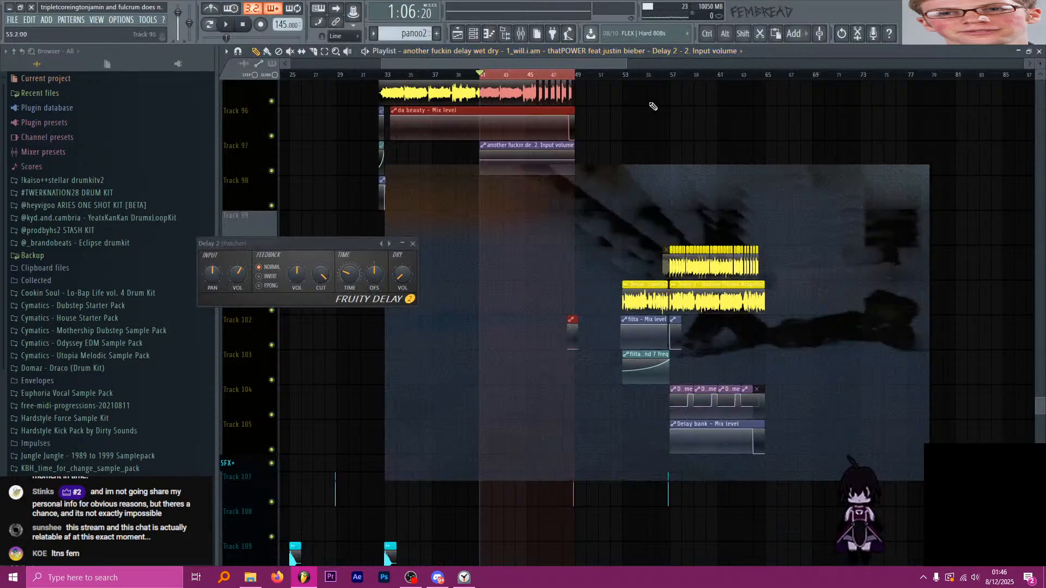
left_click_drag(538, 147, 541, 232)
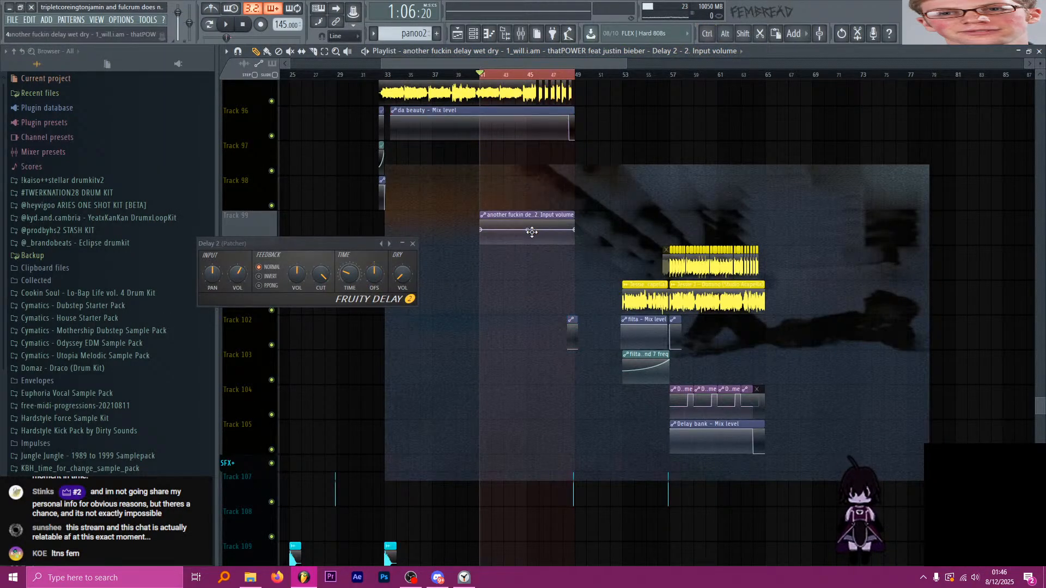
Lower the input volume automation's starting point at bar 41 to the minimum to form a rising ramp, and close Delay 2.
scroll(516, 245, "up", 4)
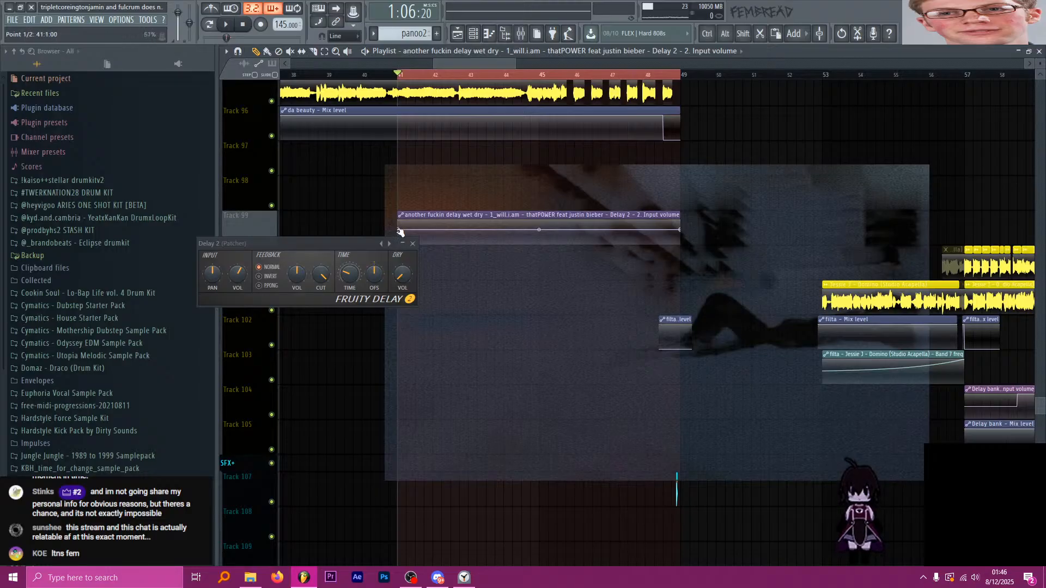
right_click(398, 230)
left_click(424, 404)
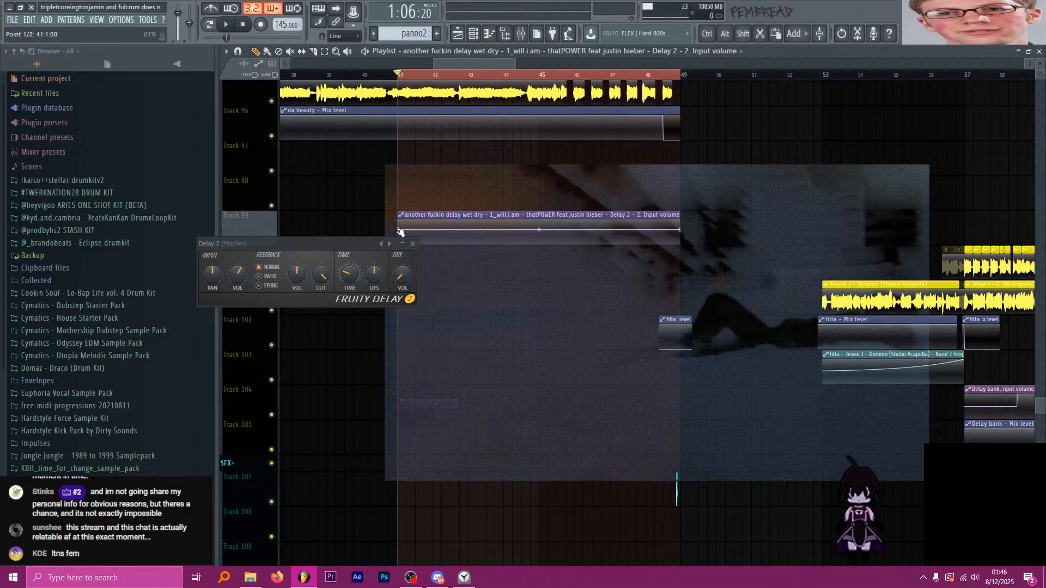
left_click_drag(398, 230, 401, 254)
left_click(413, 243)
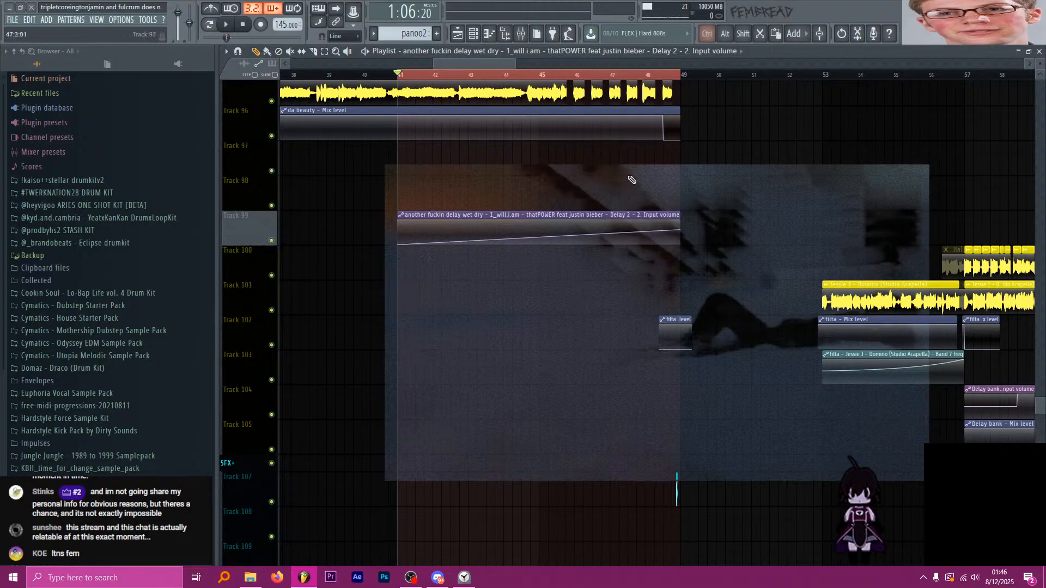
scroll(523, 91, "up", 2)
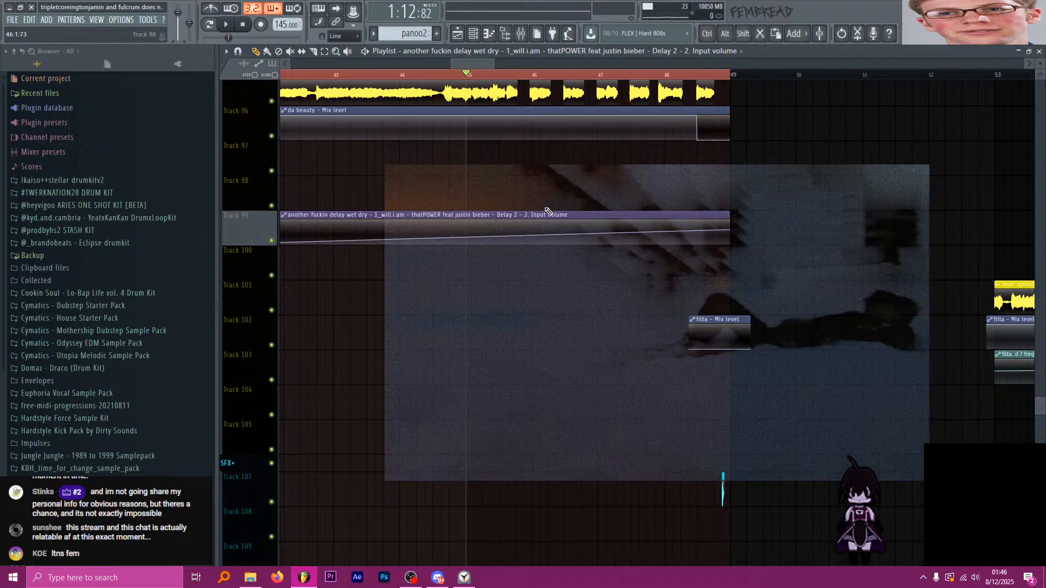
Lower the Delay 2 input volume automation's end point to the minimum, clear the bar selection, and briefly play the section.
left_click_drag(732, 229, 734, 251)
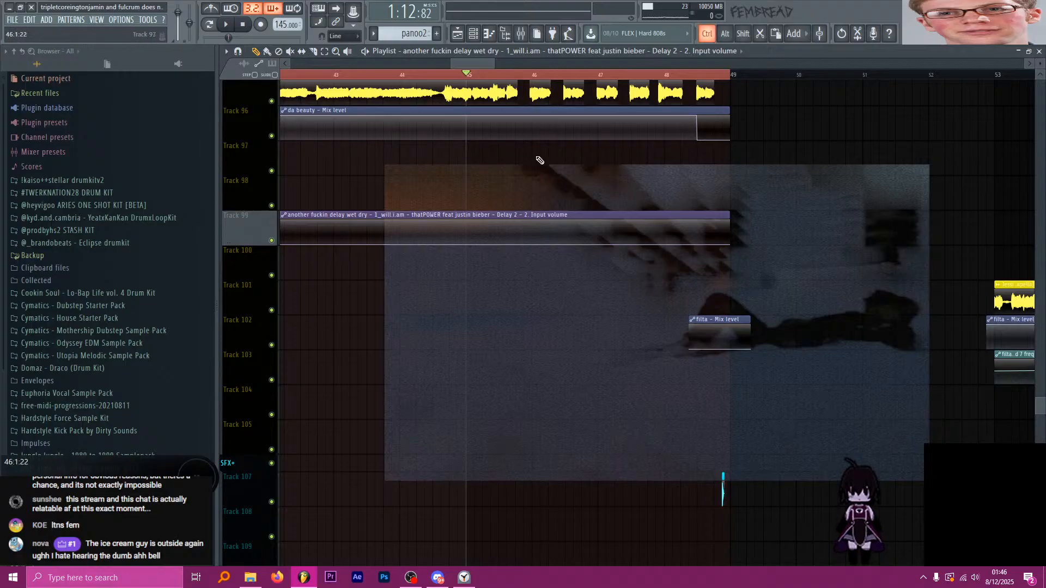
scroll(538, 163, "up", 1)
left_click(483, 74, "ctrl")
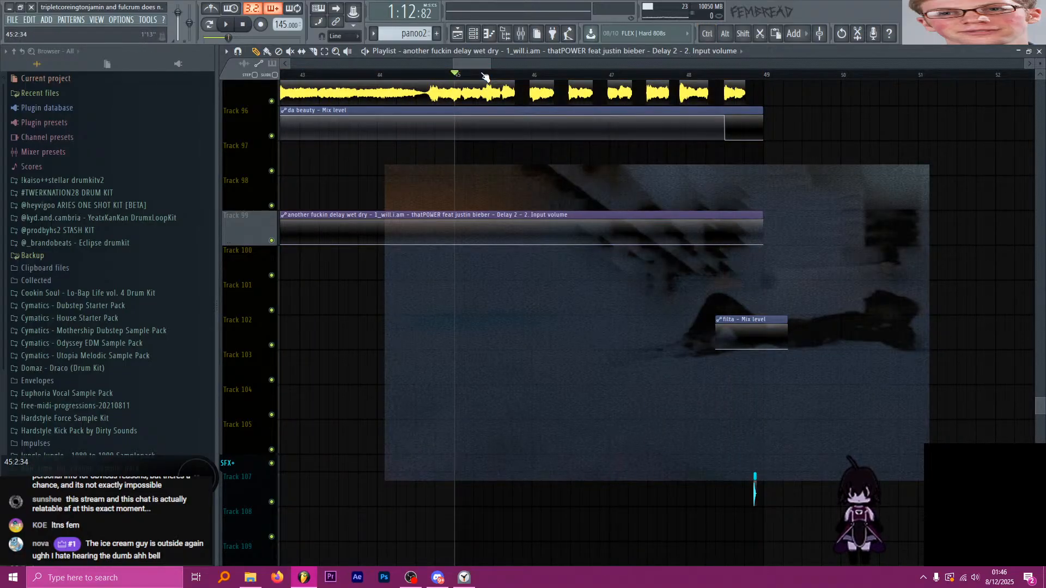
key("space")
key("space")
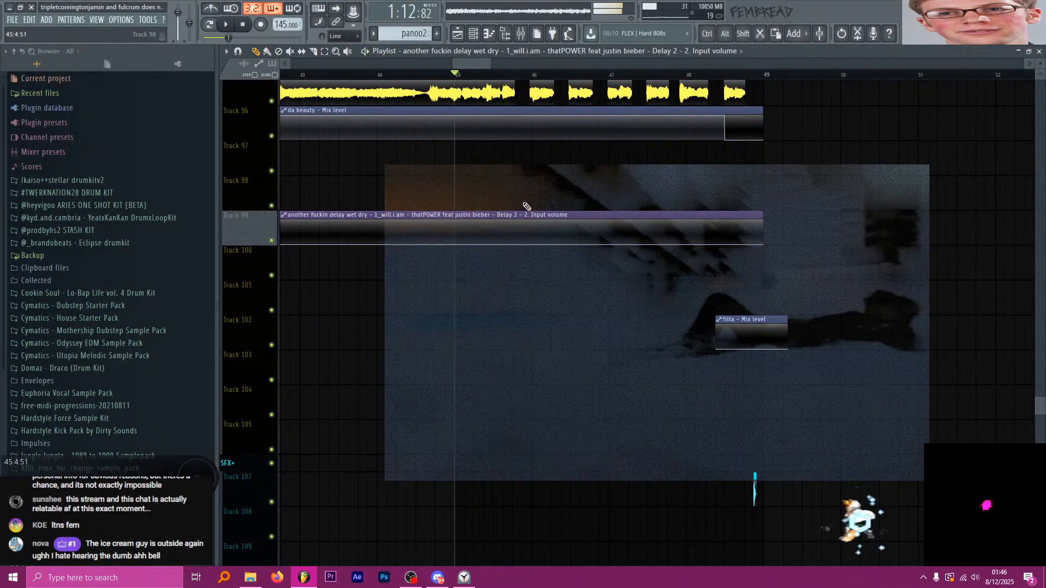
Add a point to the input volume automation in the second half of bar 45 and set its curve mode to Hold.
scroll(533, 185, "up", 2)
scroll(533, 185, "up", 1)
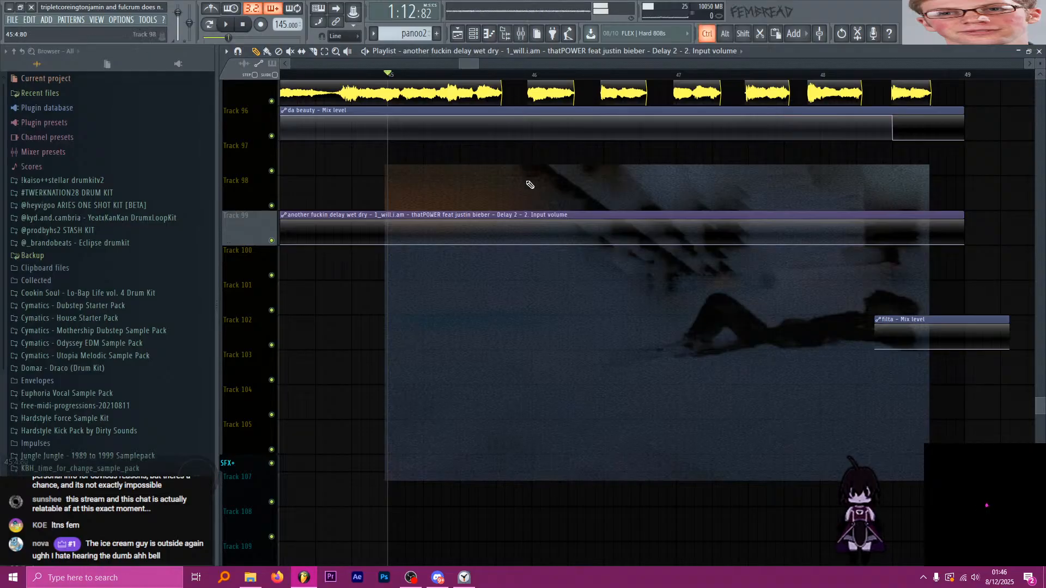
scroll(512, 180, "up", 3)
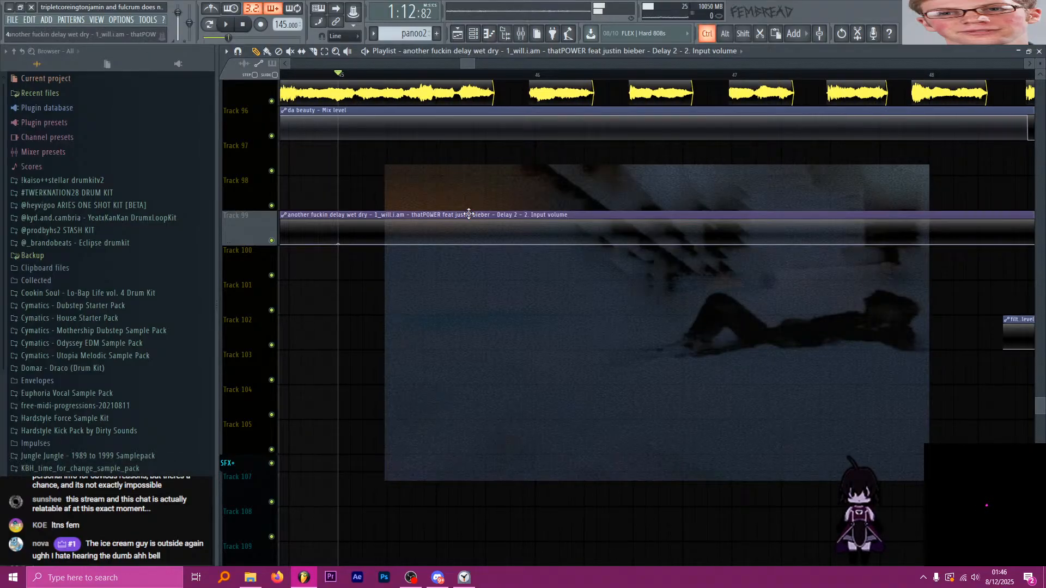
right_click(446, 233)
right_click(445, 233)
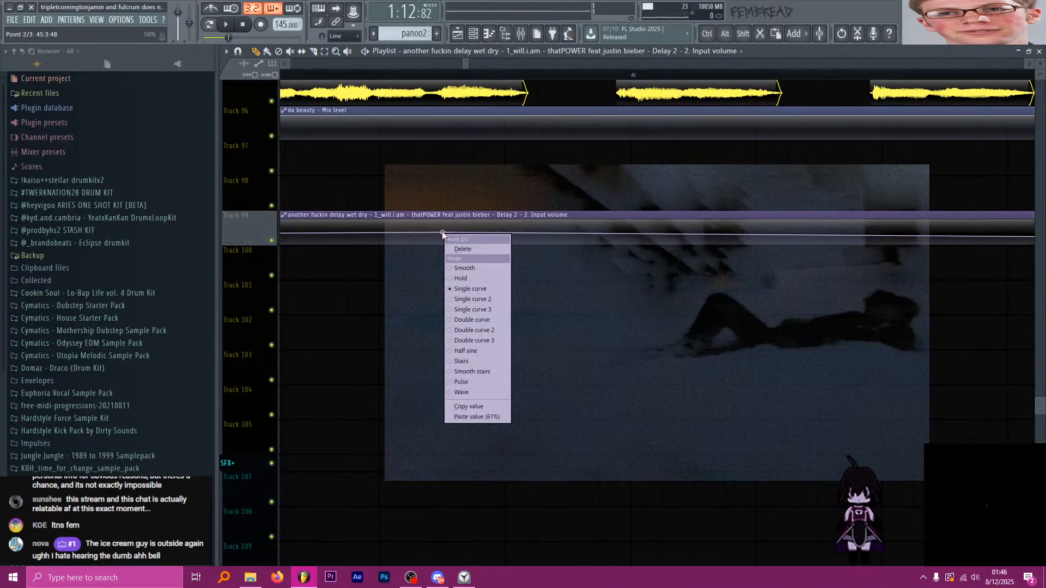
left_click(463, 278)
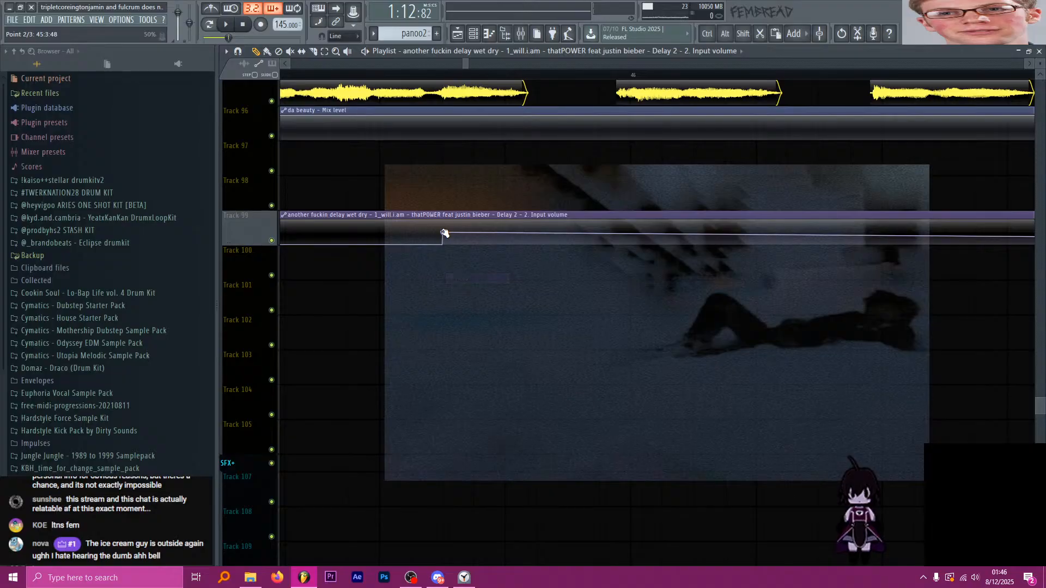
Paste the copied 61% value into the new point and end the pulse with a second point at the minimum.
right_click(444, 233)
left_click(477, 417)
scroll(529, 236, "up", 2)
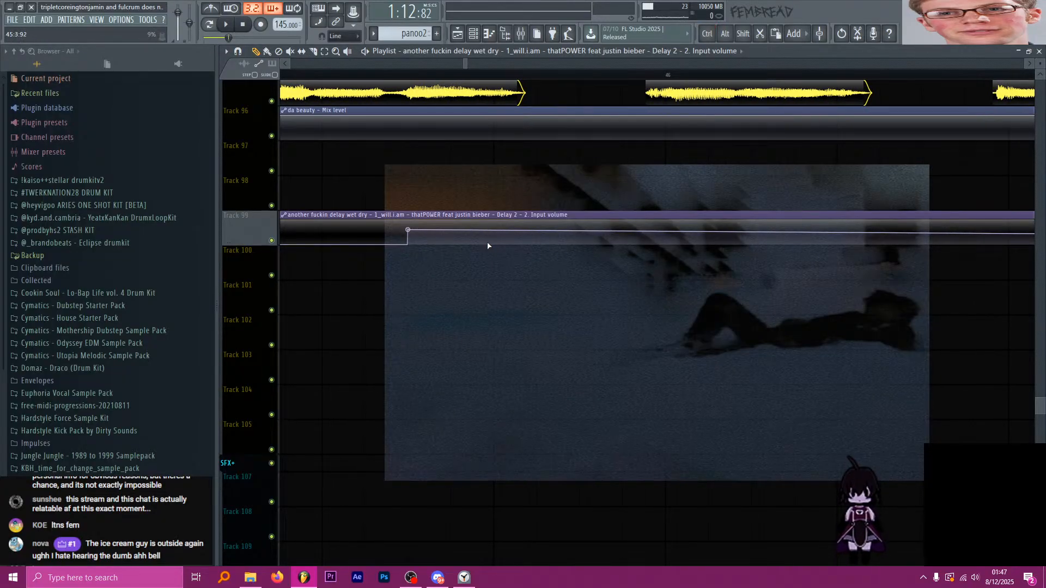
right_click(585, 244)
Slice the automation clip at the middle of bar 45 and at bar 46, and delete the pieces outside the pulse.
scroll(514, 278, "down", 4)
right_click(445, 235, "shift")
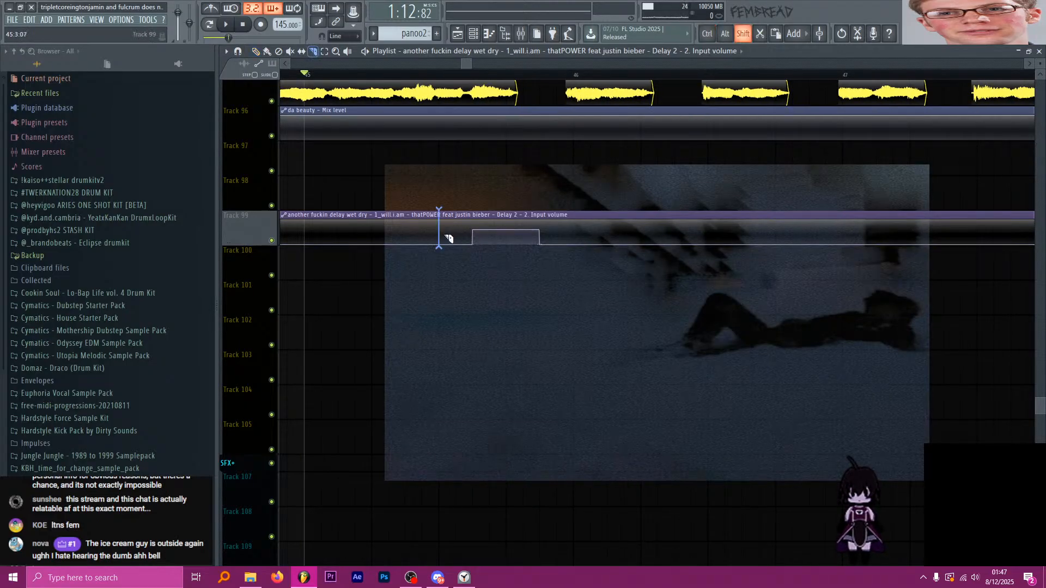
right_click(575, 235, "shift")
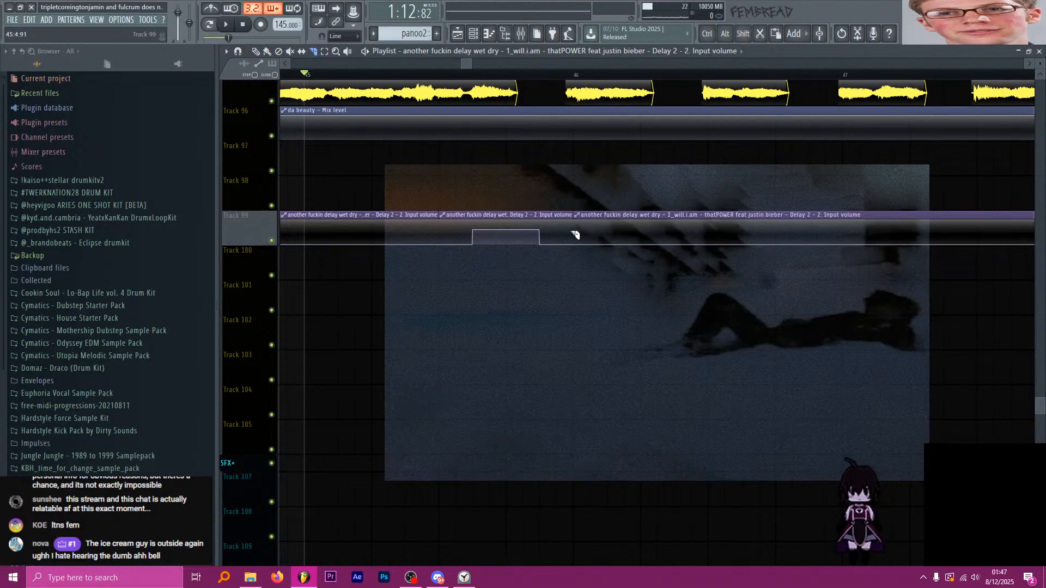
key("p")
right_click(406, 237)
right_click(643, 232)
Duplicate the half-bar pulse clip twice, end to end on Track 99, and briefly play the result.
left_click(482, 237, "ctrl")
key("ctrl+b")
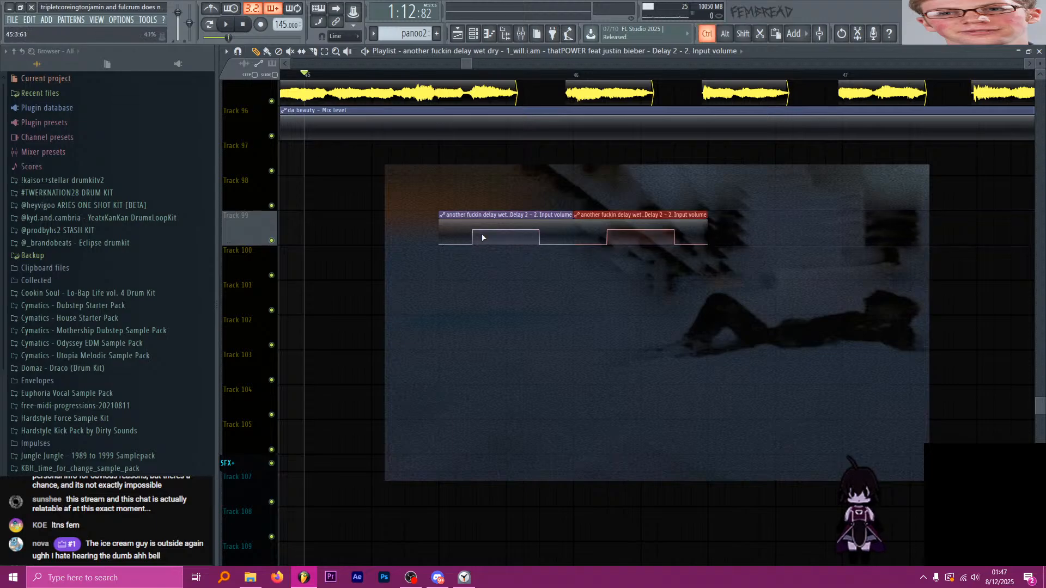
key("ctrl+b")
key("space")
key("space")
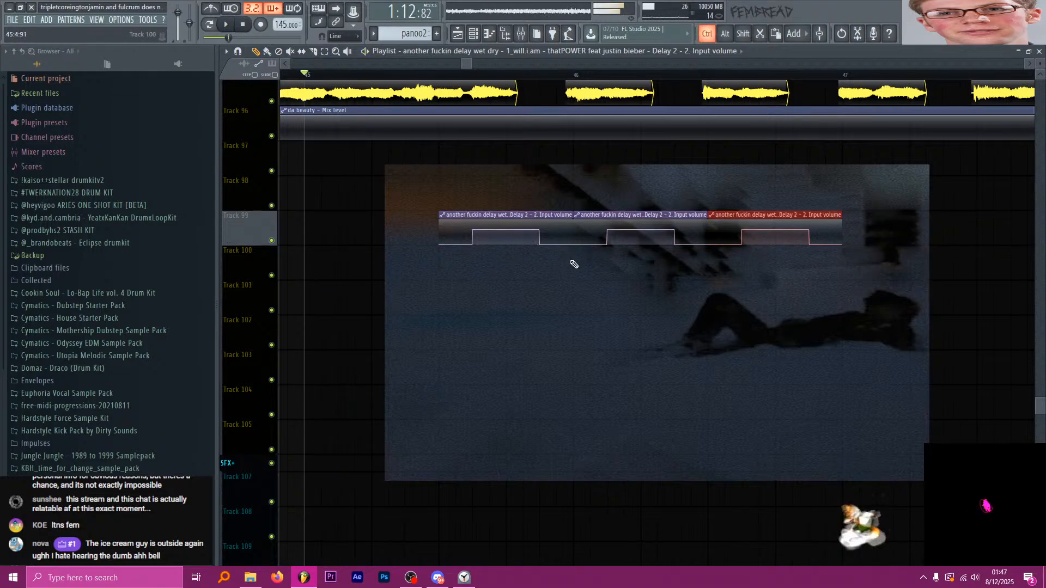
Place a copy of the pulse clip at bar 33 on Track 99 and trim it to its flat minimum start.
scroll(571, 257, "down", 3)
scroll(571, 257, "down", 6)
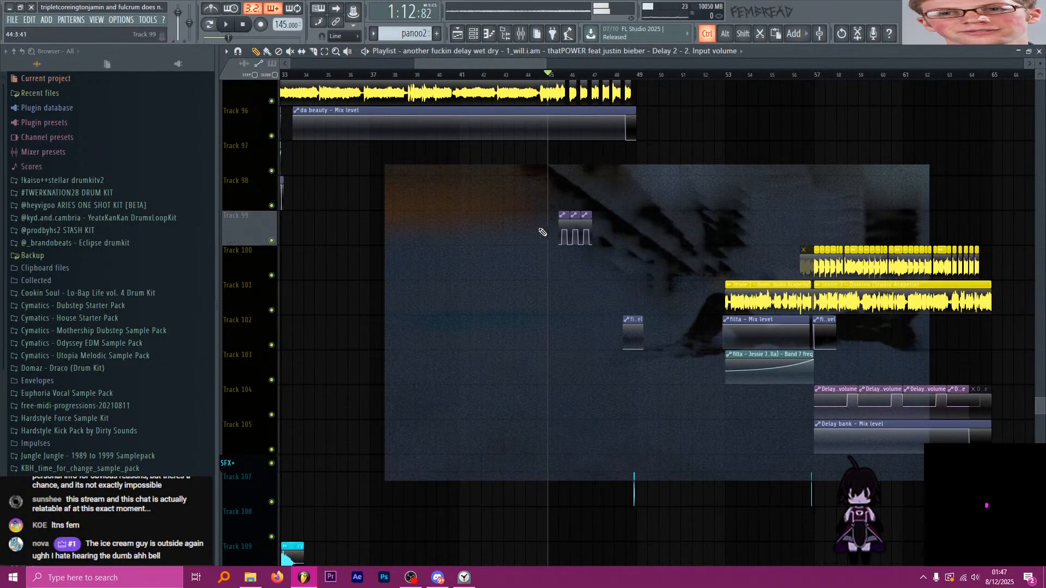
scroll(433, 235, "up", 10)
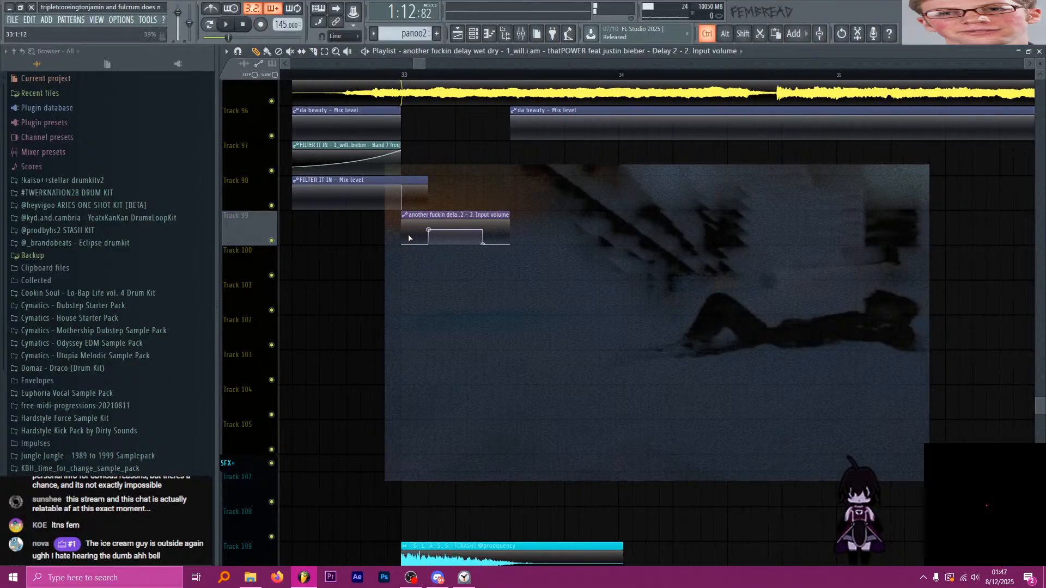
left_click(426, 238, "shift")
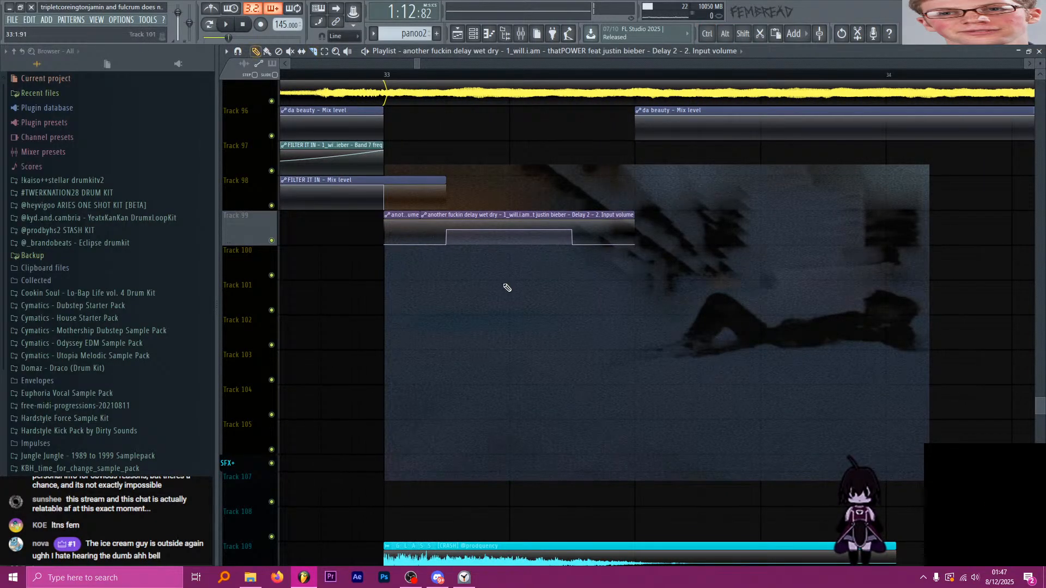
right_click(516, 231)
Play the chopped vocal section and extend the pulse series on Track 99 with four more copies up to bar 49.
key("space")
scroll(460, 236, "down", 6)
scroll(883, 277, "up", 4)
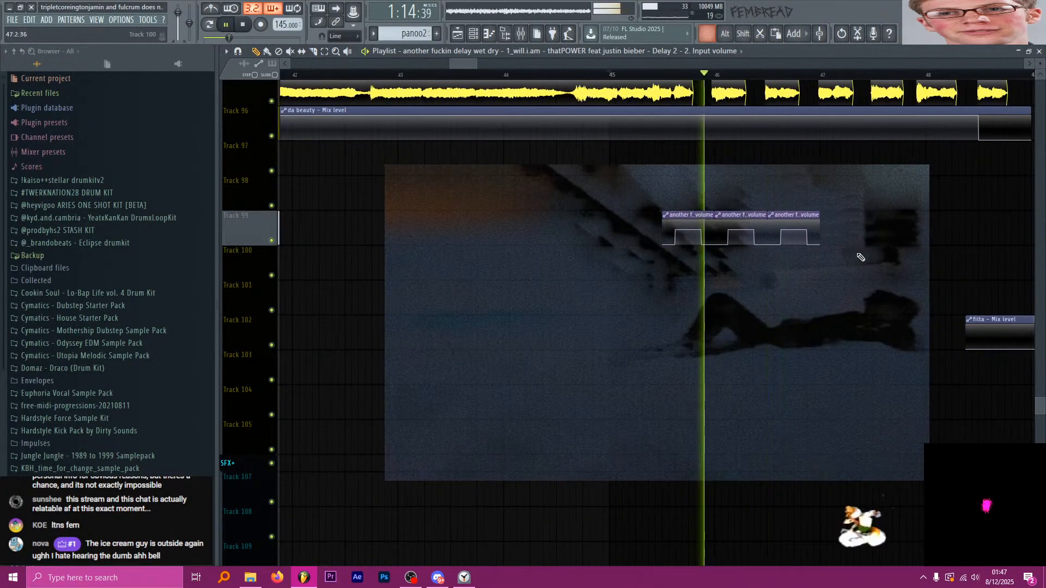
scroll(806, 250, "down", 2)
scroll(866, 264, "up", 2)
left_click(714, 235, "ctrl")
key("ctrl+b")
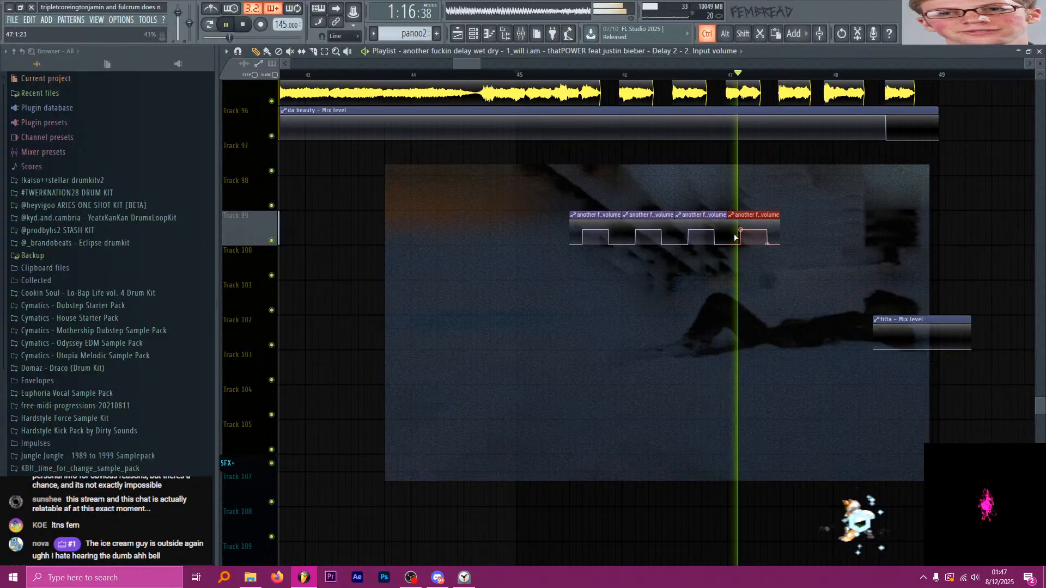
key("ctrl+b")
key("ctrl+b")
key("ctrl+b")
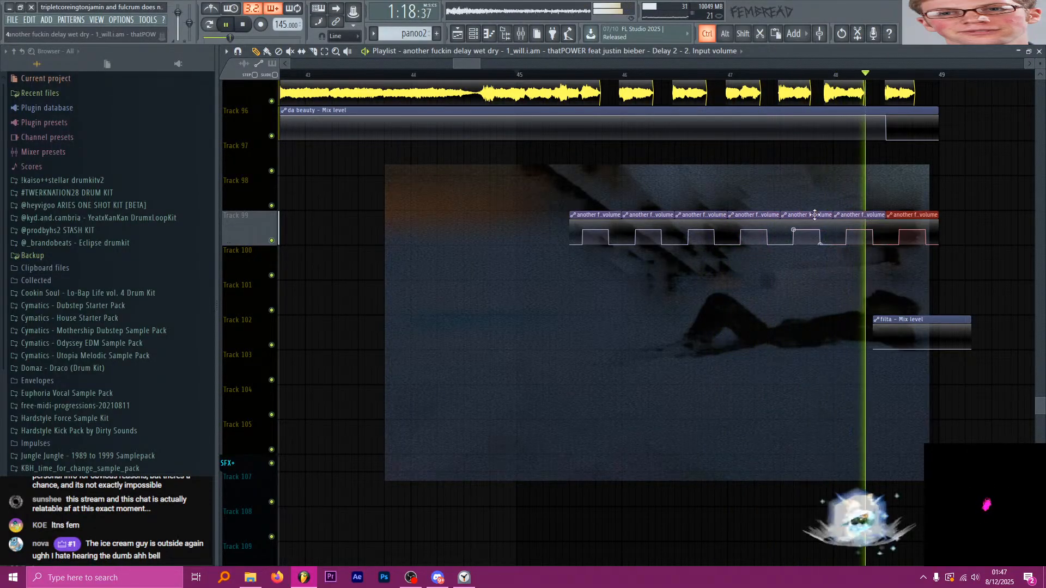
Stop playback and delete the last pulse clip before bar 49.
key("space")
scroll(938, 237, "up", 3)
right_click(861, 223)
scroll(862, 237, "down", 3)
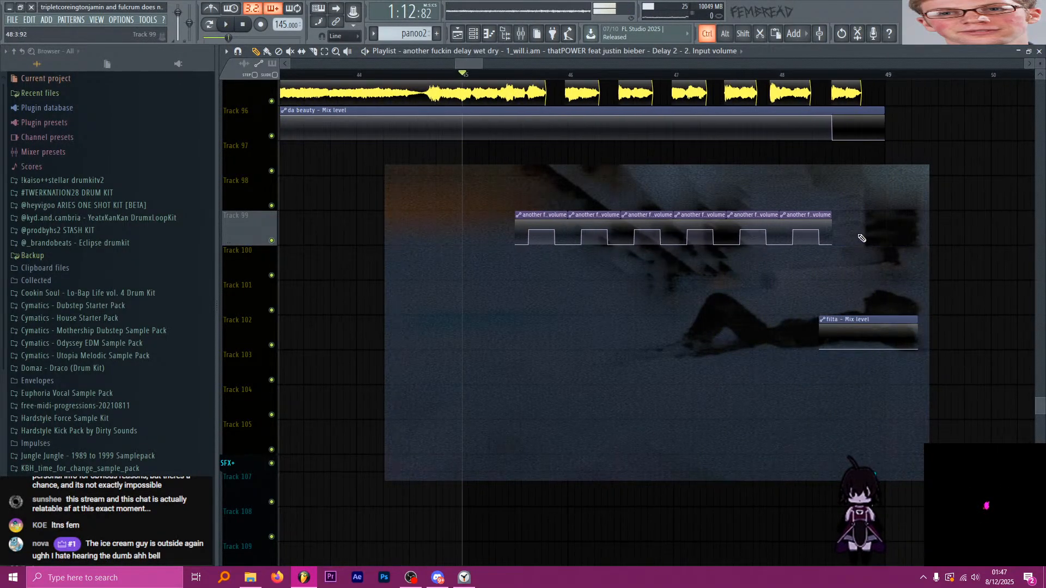
scroll(862, 238, "up", 1)
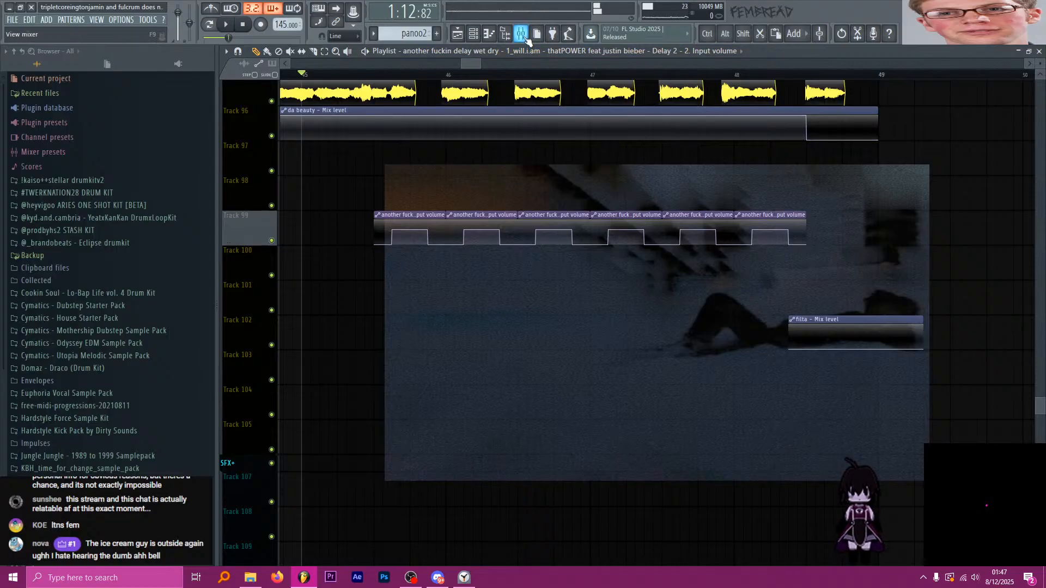
Adjust the feedback level of Delay 2 in the vocal's delay patch, and close the patch.
left_click(522, 34)
left_click(975, 149)
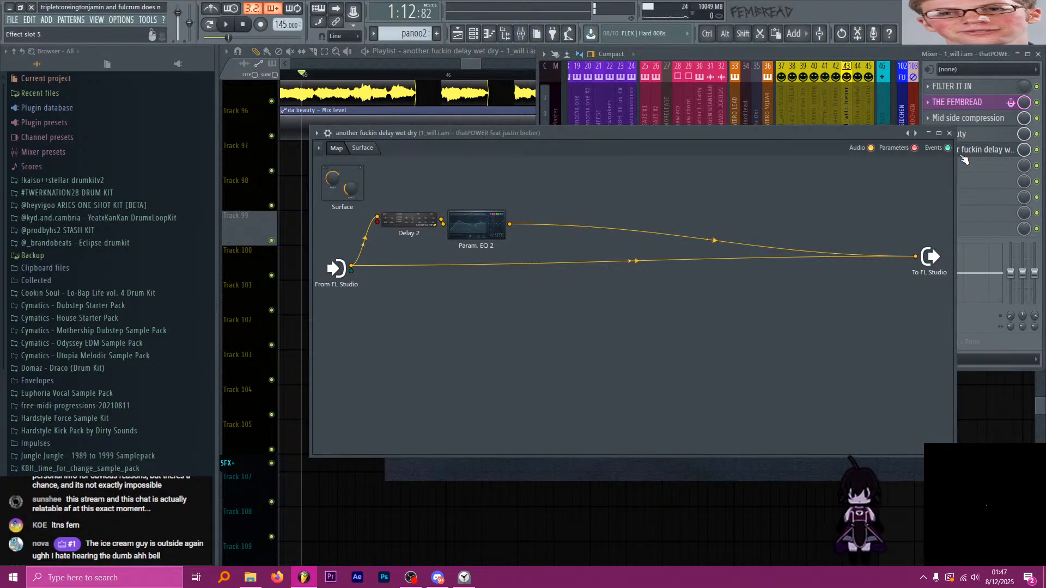
left_click(430, 219)
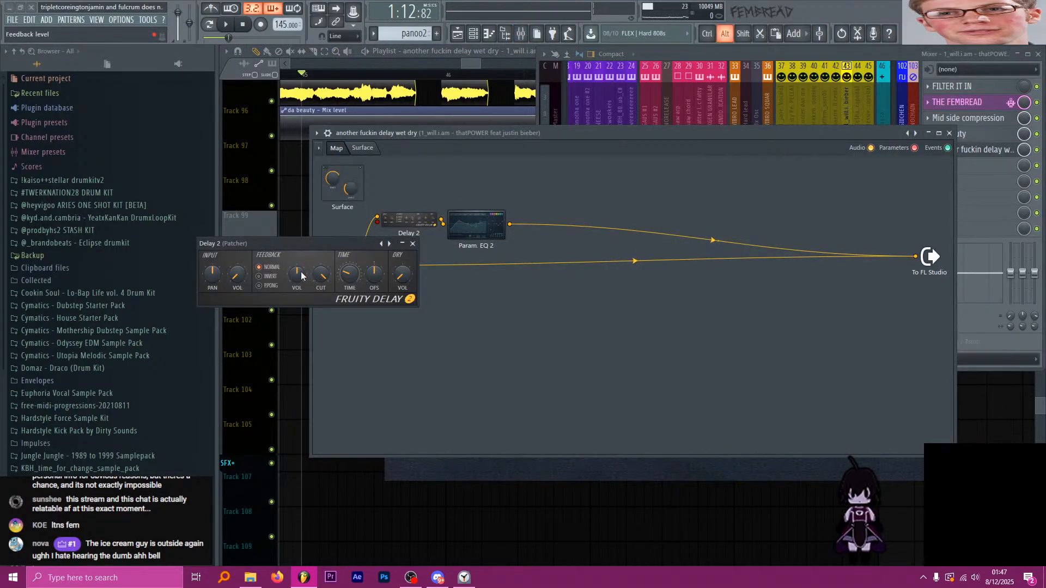
left_click(413, 244)
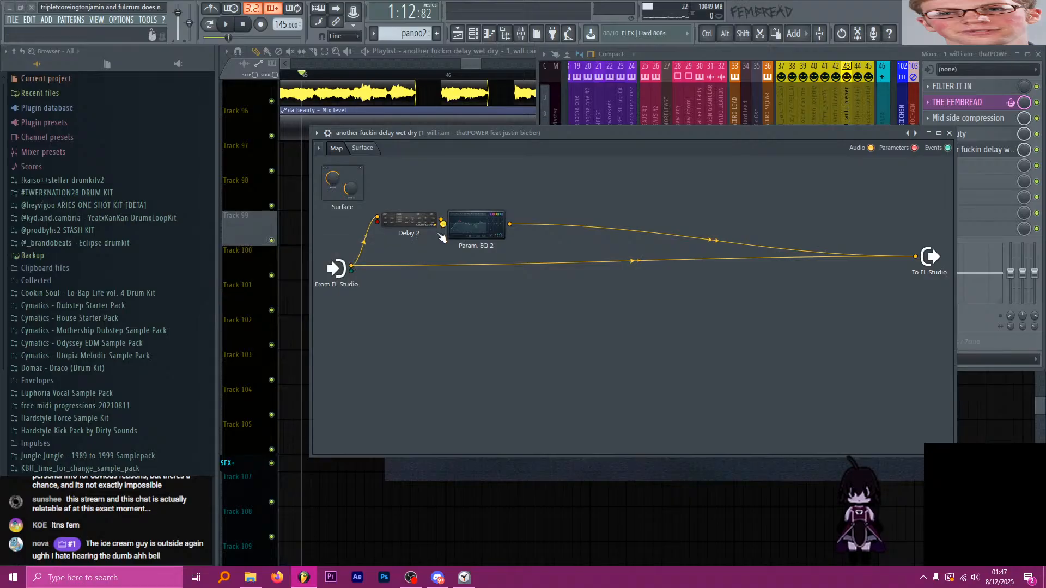
left_click(987, 150)
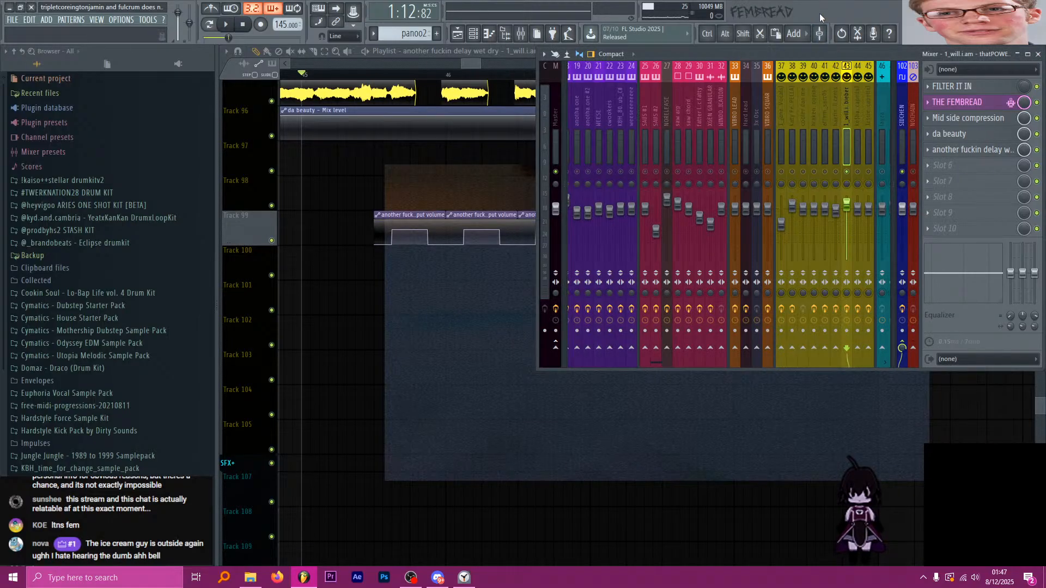
Select bars 33 to 49 in the playlist and insert an empty Track 100 below the pulse clips.
left_click(484, 86)
scroll(647, 228, "down", 7)
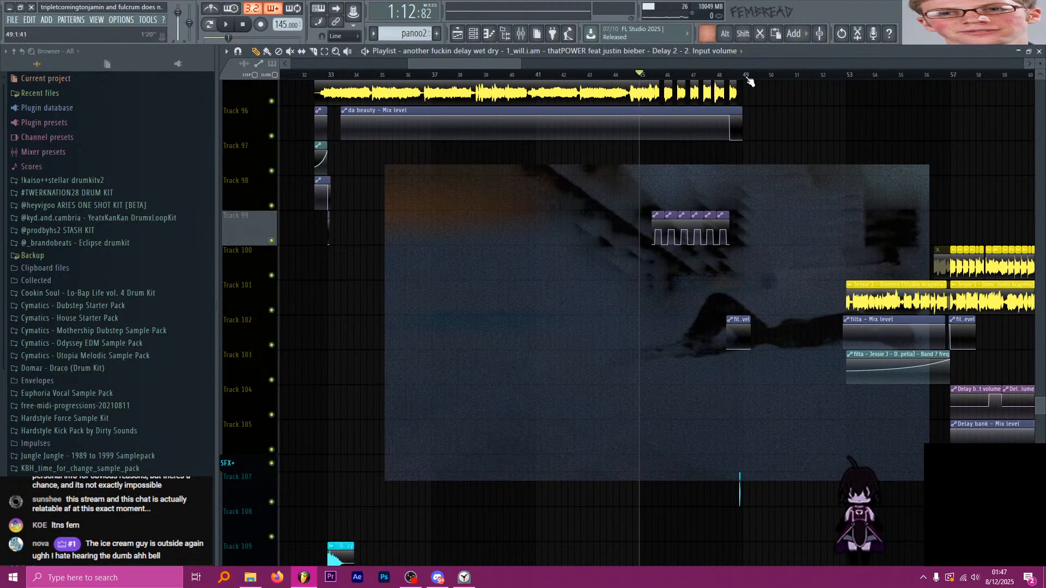
left_click_drag(749, 79, 328, 81)
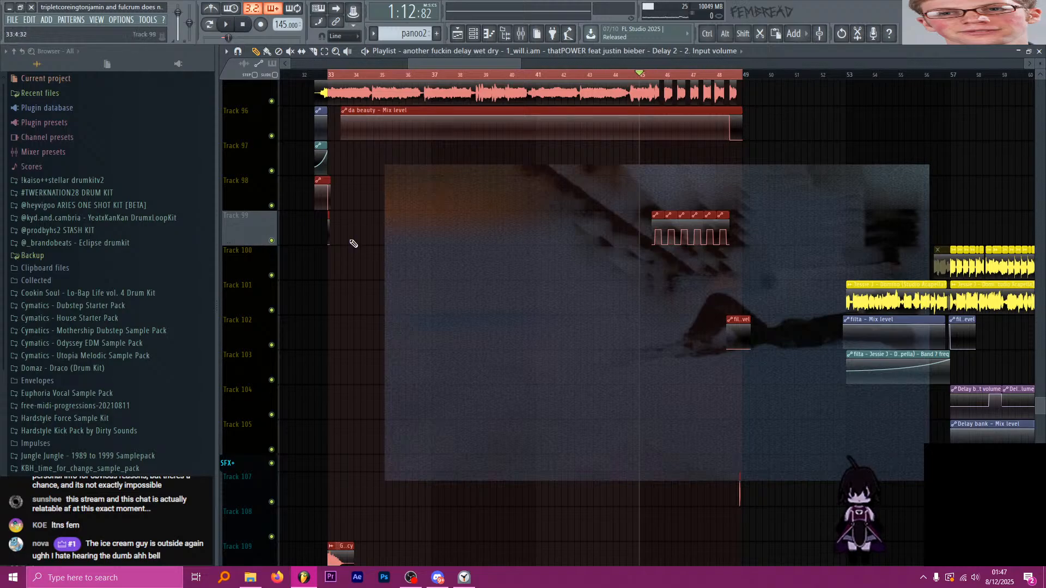
right_click(252, 263)
left_click(273, 416)
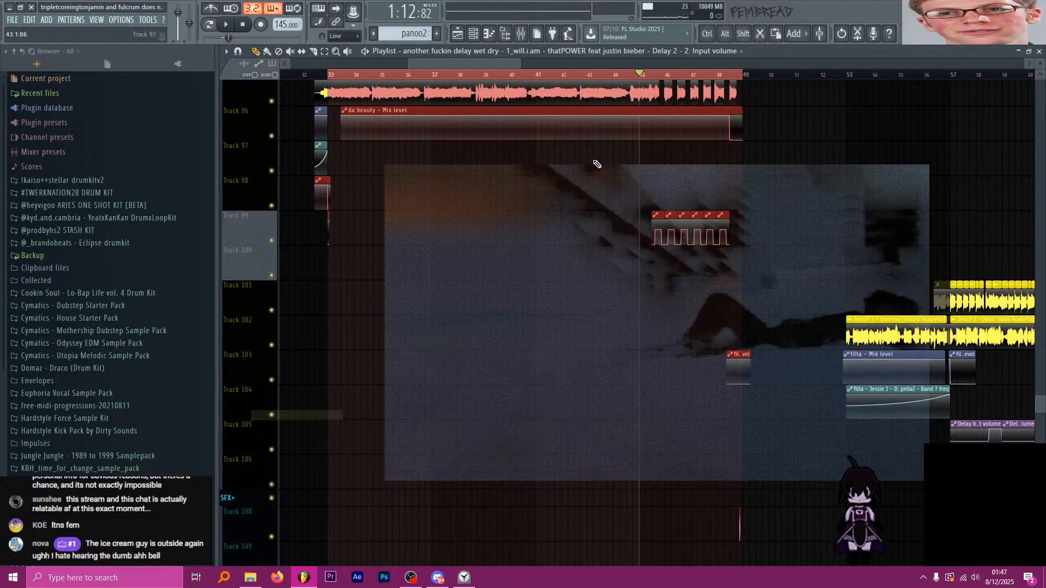
Create an automation clip for the mix level of the thatPOWER vocal's delay patch over bars 33 to 49.
left_click(522, 33)
right_click(1024, 150)
left_click(998, 219)
left_click(521, 34)
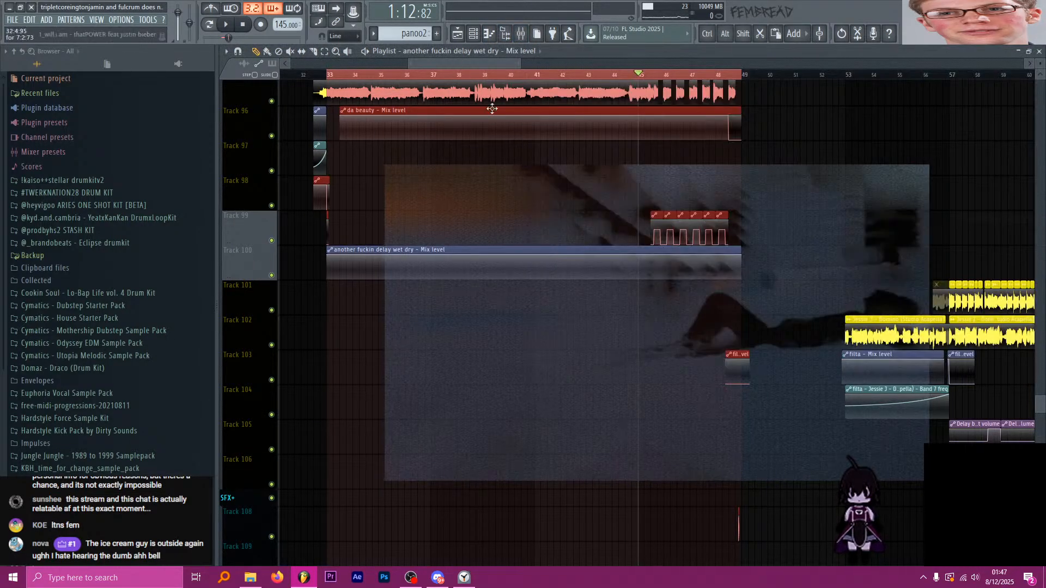
Make the delay patch's mix level automation drop abruptly to the minimum midway through bar 48 and stay there until bar 49.
scroll(749, 277, "up", 3)
scroll(749, 277, "up", 3)
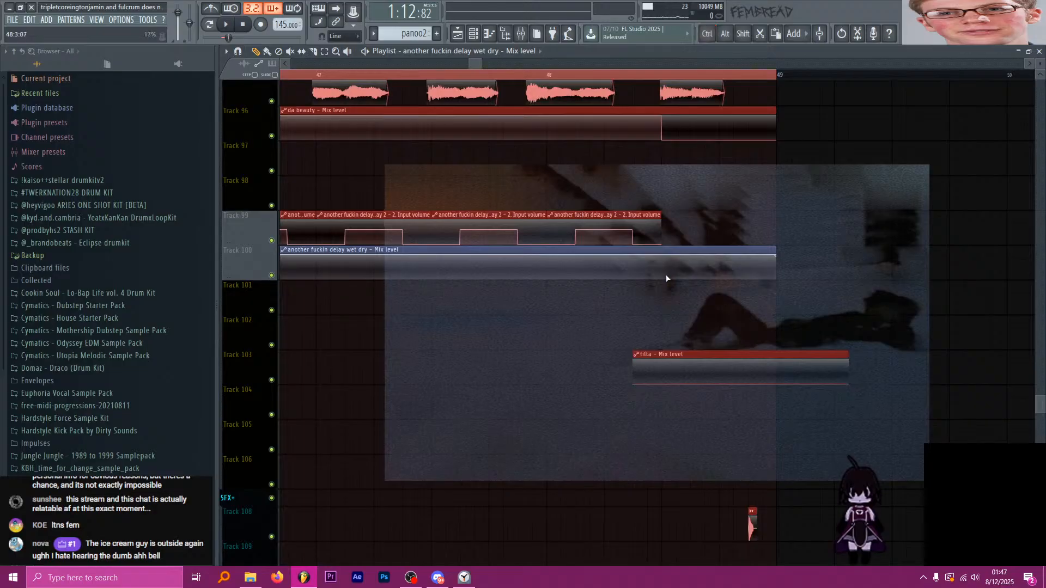
left_click_drag(780, 256, 789, 303)
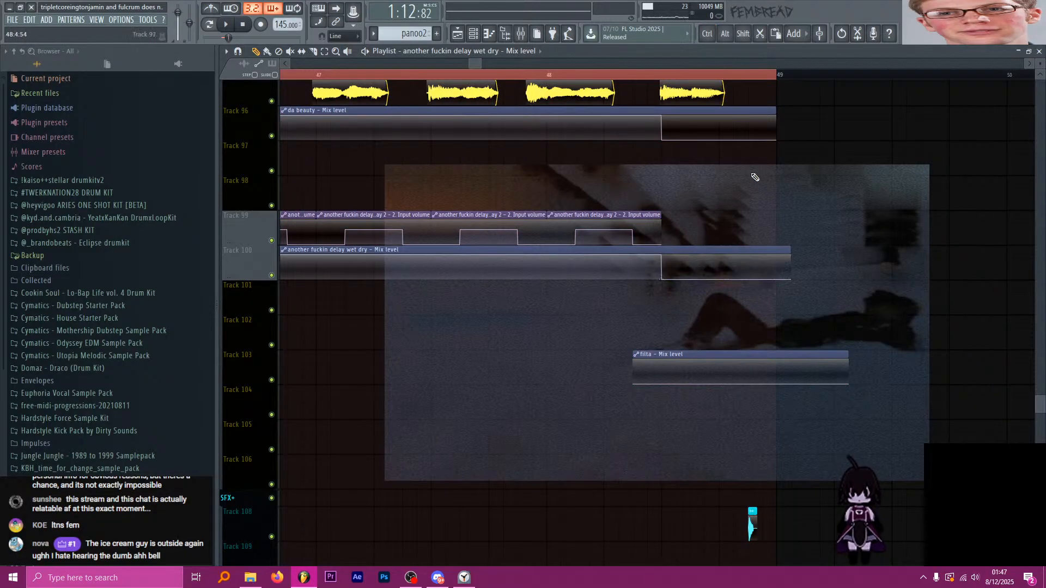
scroll(774, 246, "down", 4)
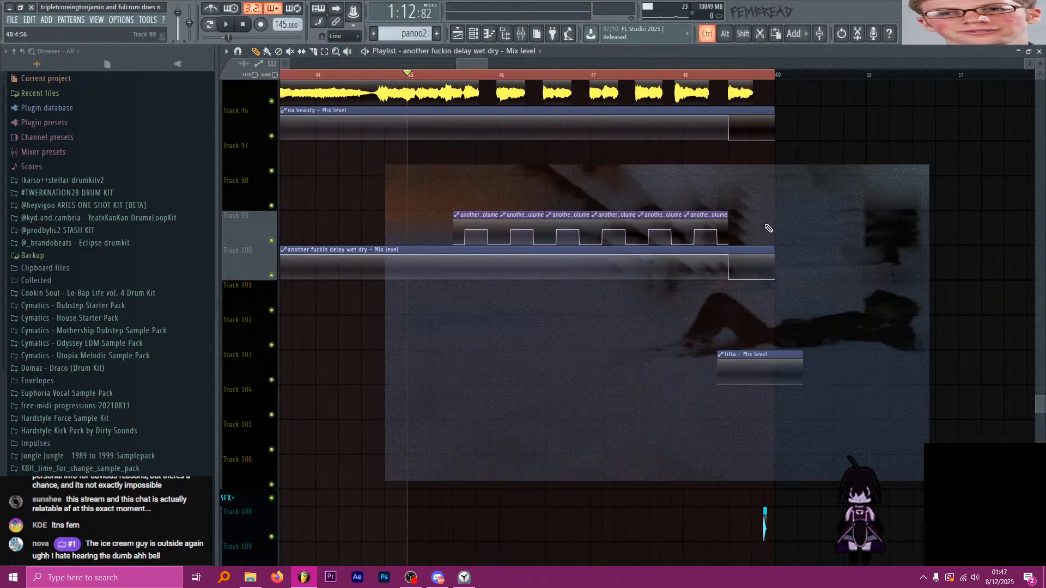
scroll(725, 195, "up", 2)
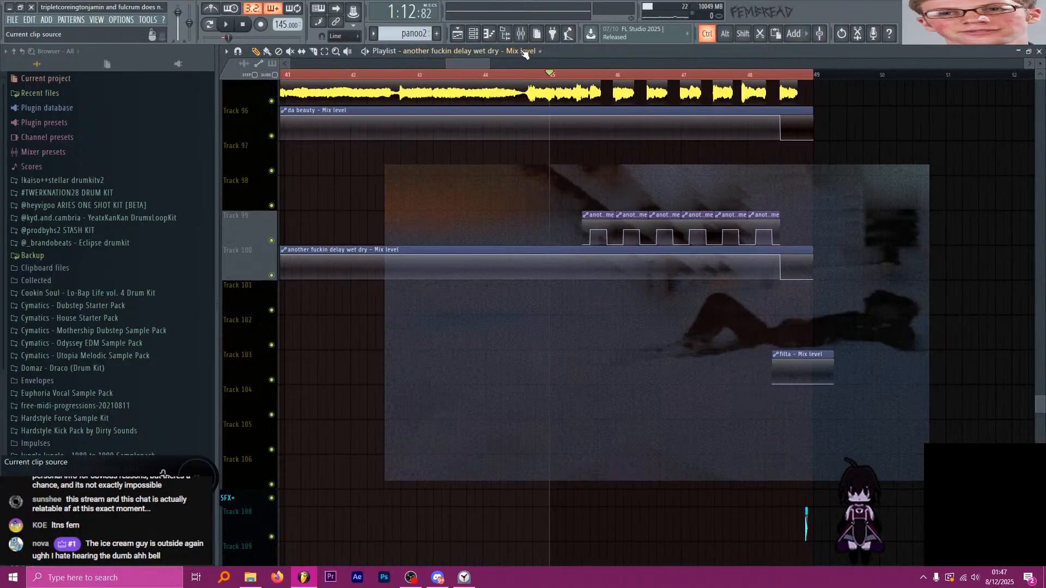
Raise the low-pass band 7 frequency to about 7273 Hz in the delay patch's Param. EQ 2.
key("F9")
left_click(965, 149)
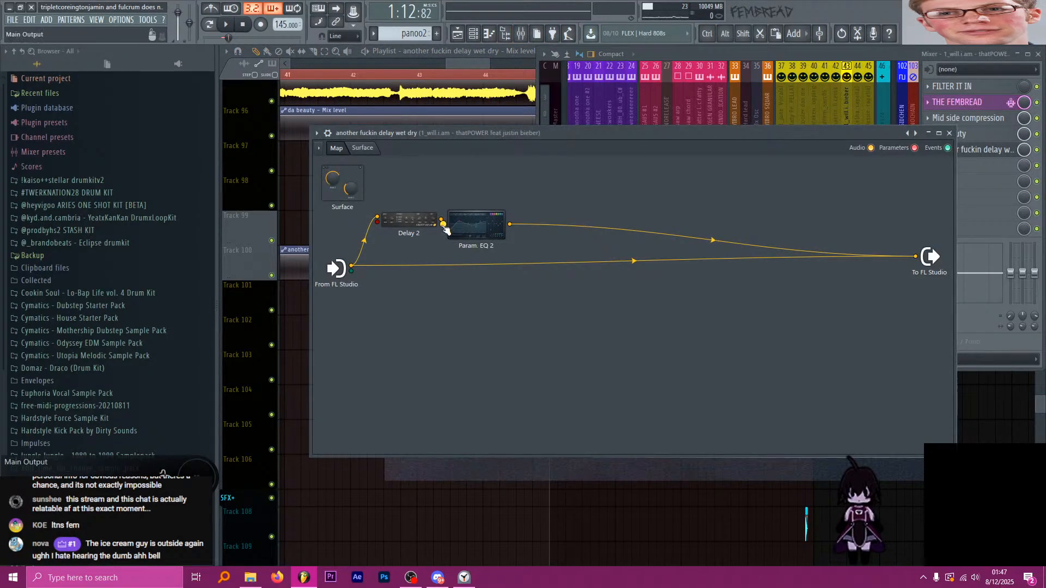
left_click(413, 224)
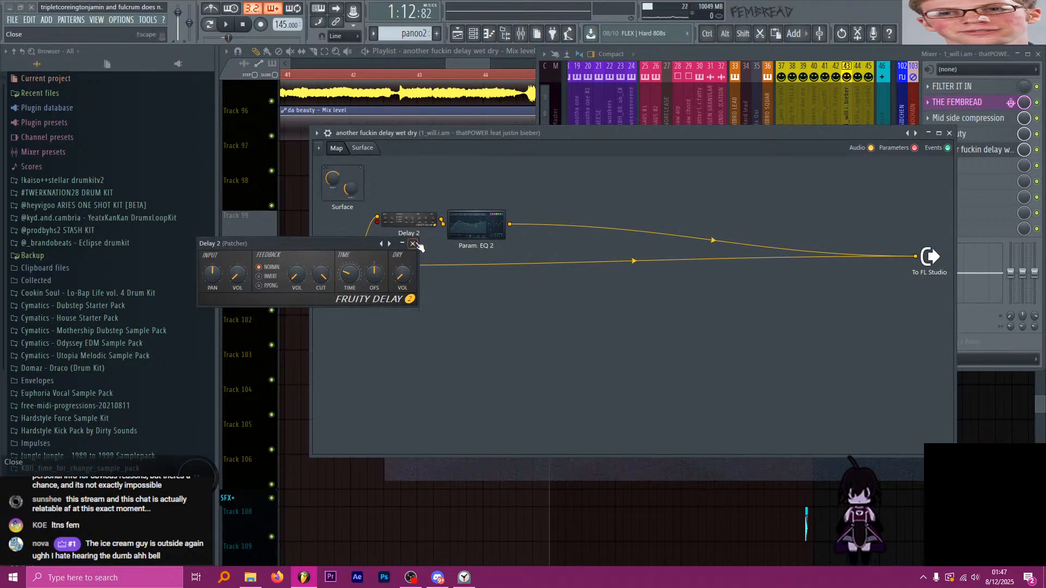
left_click(412, 243)
left_click(475, 225)
left_click_drag(381, 331, 399, 332)
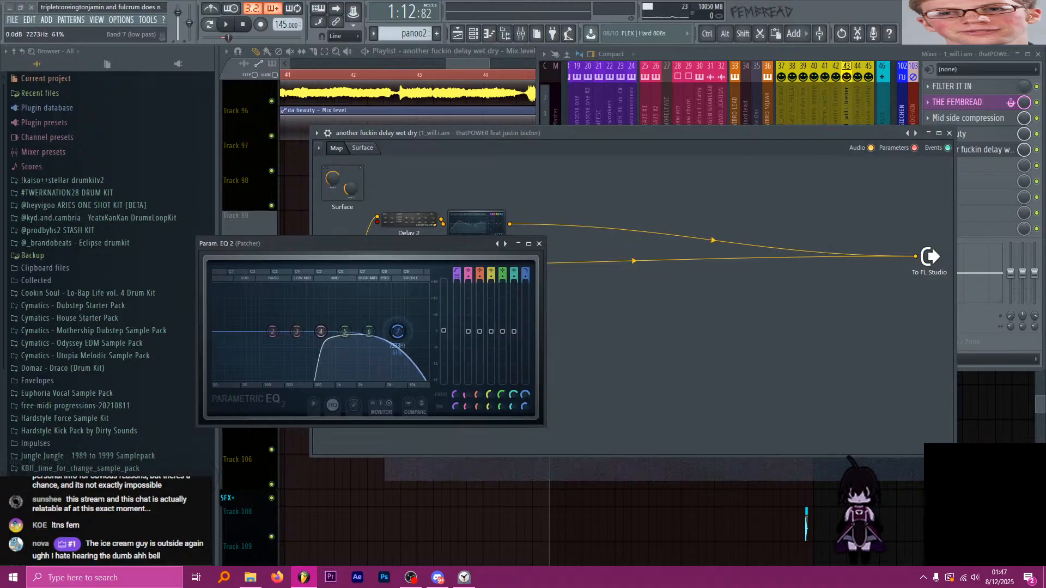
Lower the high-pass band 1 frequency to about 393 Hz in the delay patch's Param. EQ 2 and audition it.
left_click_drag(323, 332, 307, 332)
key("space")
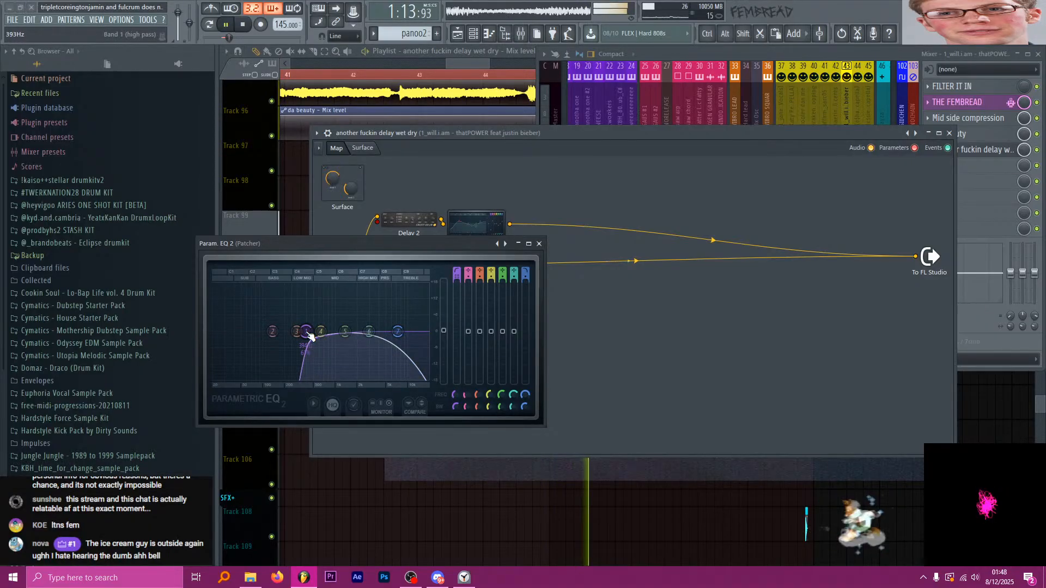
key("space")
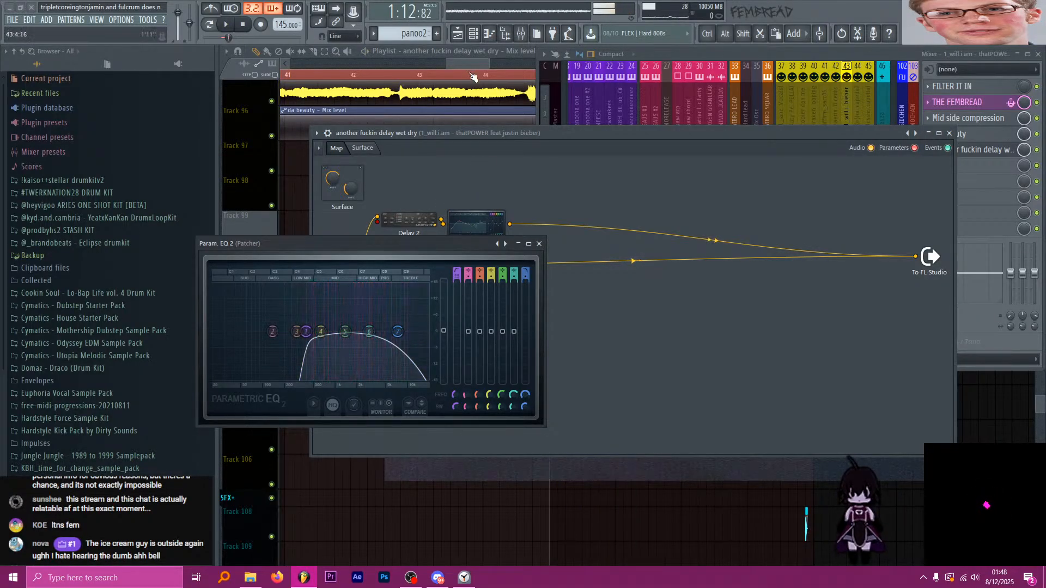
Trim the end of the first delay input volume clip on Track 99 back to where its pulse drops.
left_click(477, 53)
scroll(623, 161, "up", 3)
scroll(621, 187, "up", 4)
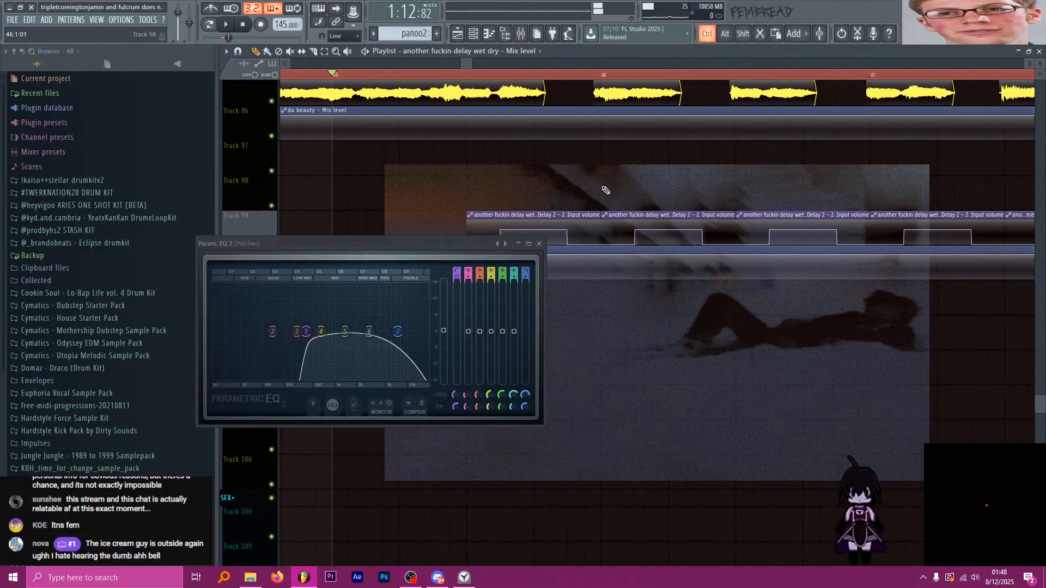
left_click_drag(600, 216, 566, 214)
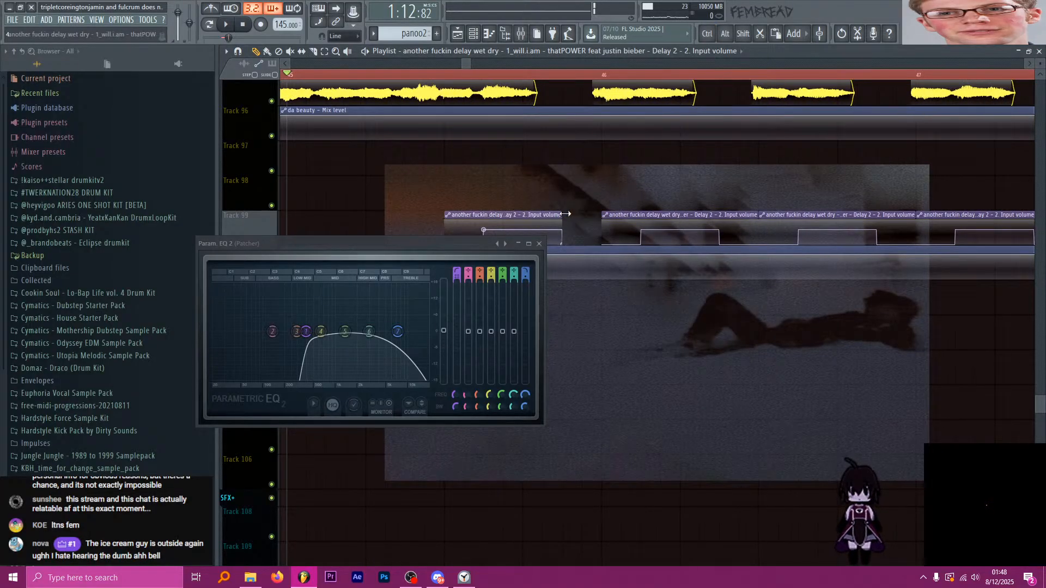
Delete the five delay input volume clips that follow the first one on Track 99.
scroll(569, 212, "down", 5)
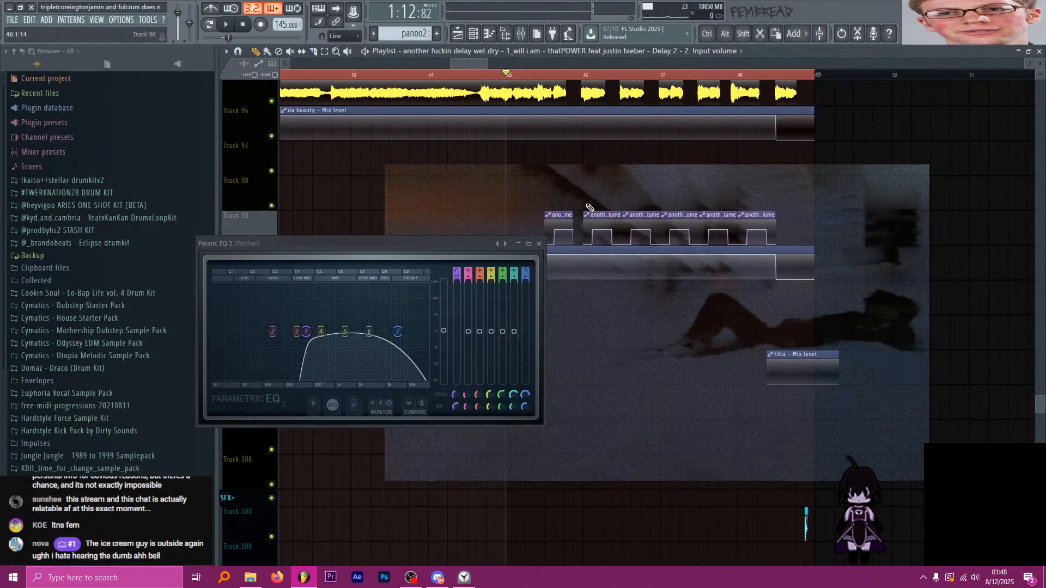
left_click(587, 204)
right_click(588, 204)
right_click(603, 221)
right_click(640, 221)
right_click(680, 220)
right_click(718, 221)
right_click(756, 220)
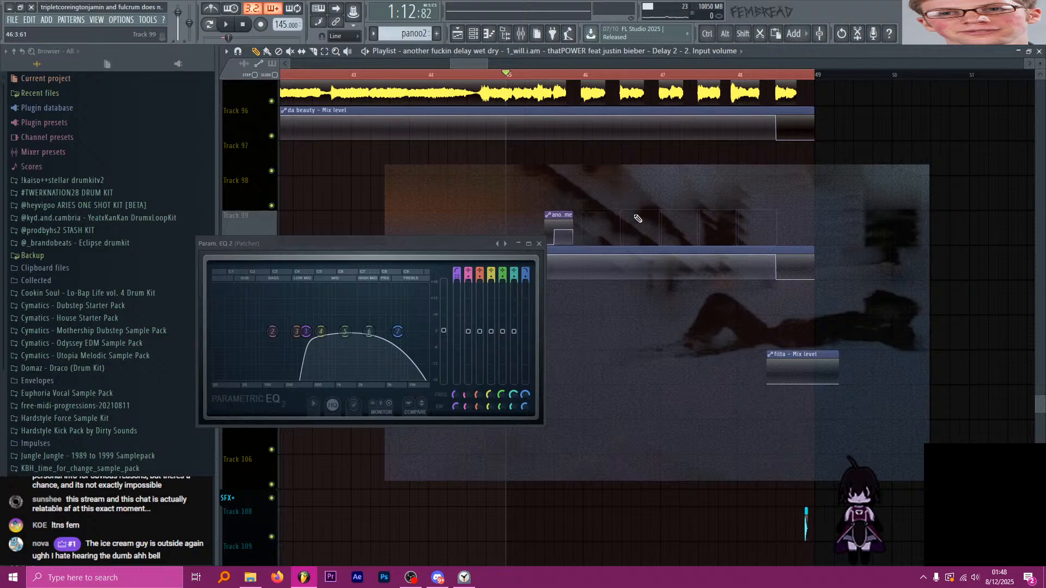
Shift the remaining pulse clip an eighth of a bar earlier, extend it to half a bar, and audition it from midway through bar 45.
left_click(539, 245)
scroll(520, 225, "up", 4)
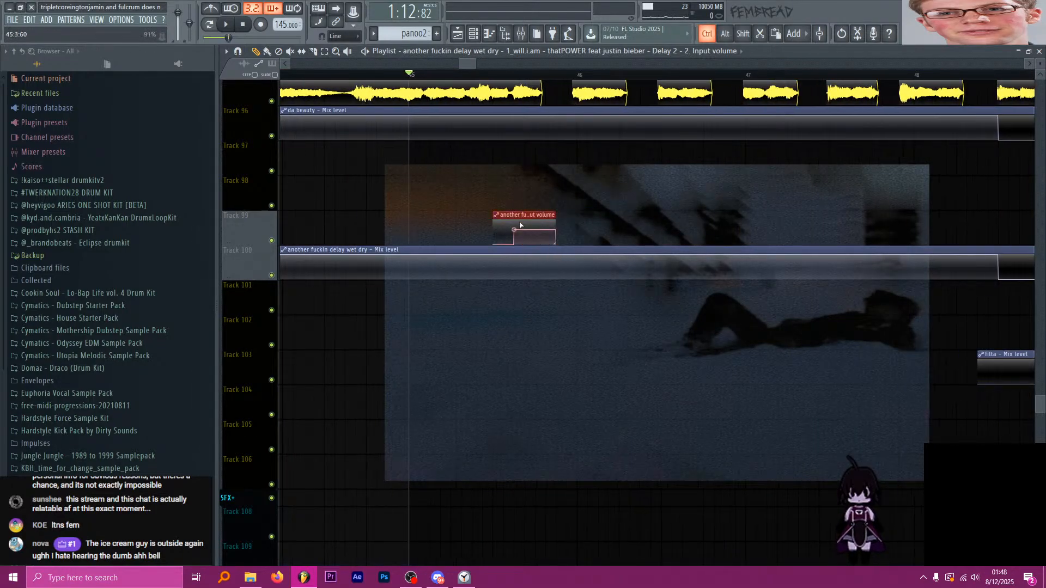
scroll(578, 219, "up", 2)
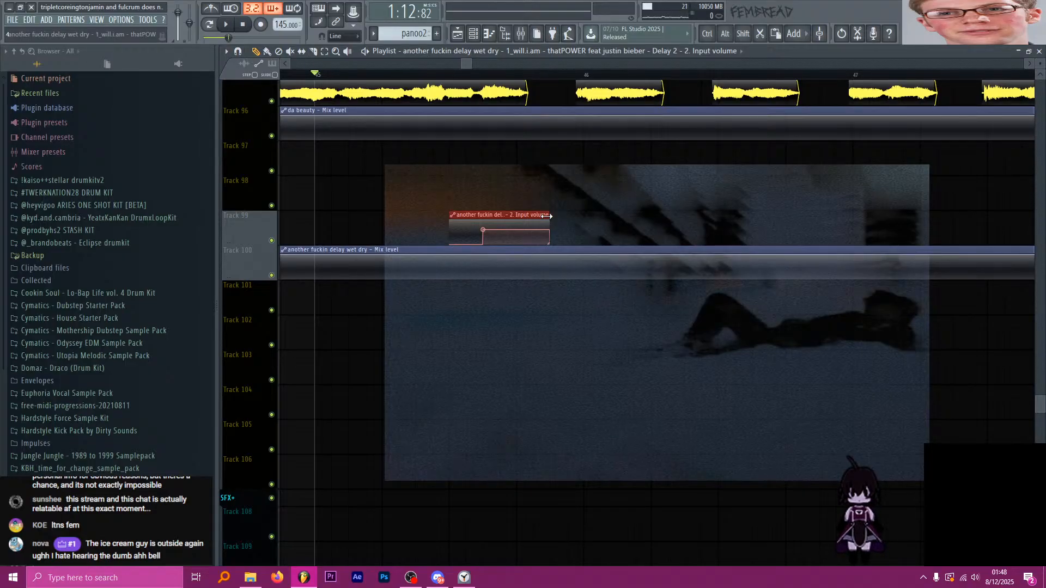
left_click(465, 75)
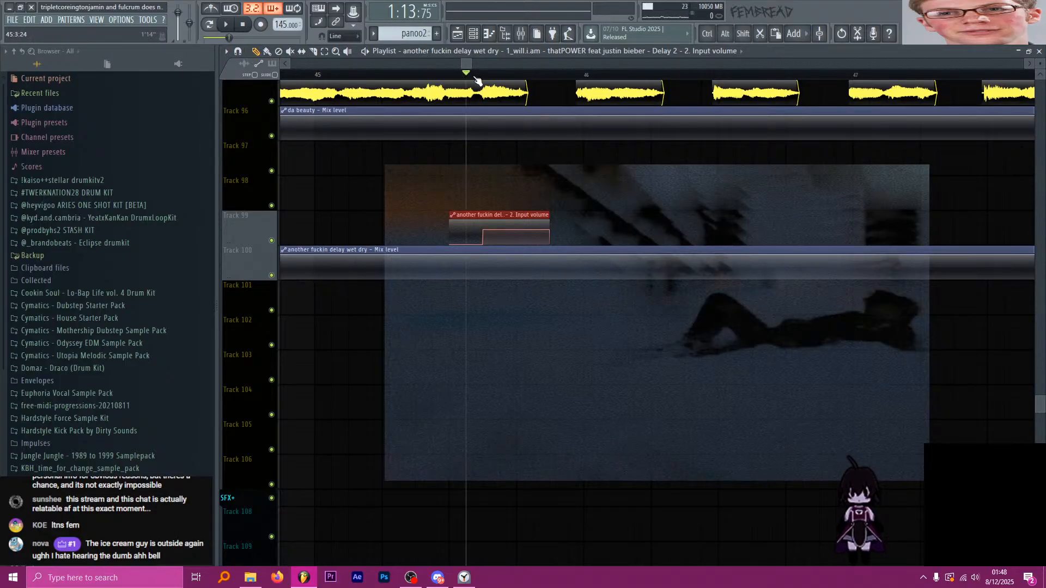
left_click_drag(475, 75, 456, 75)
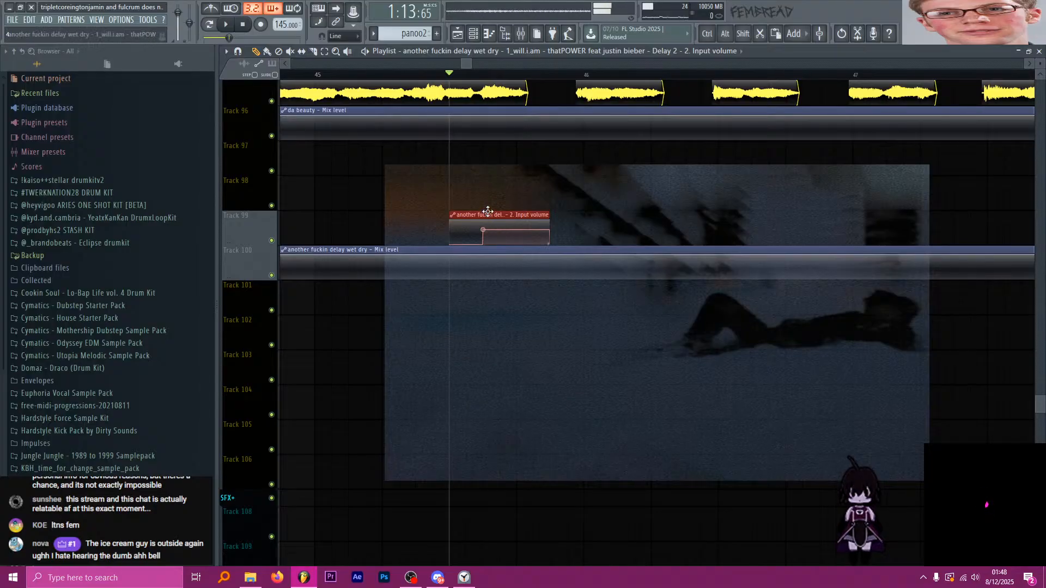
left_click_drag(516, 213, 551, 214)
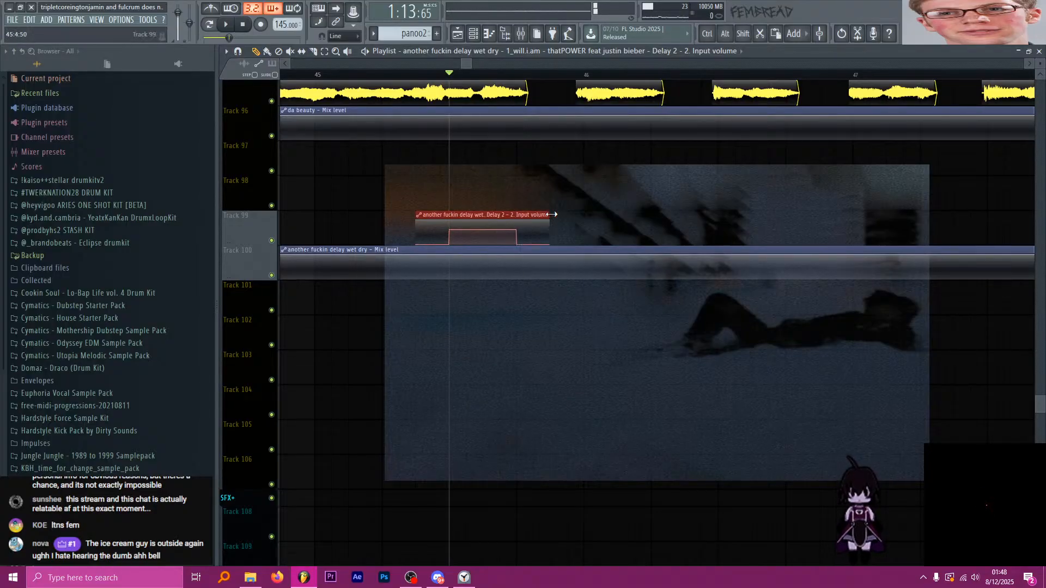
key("space")
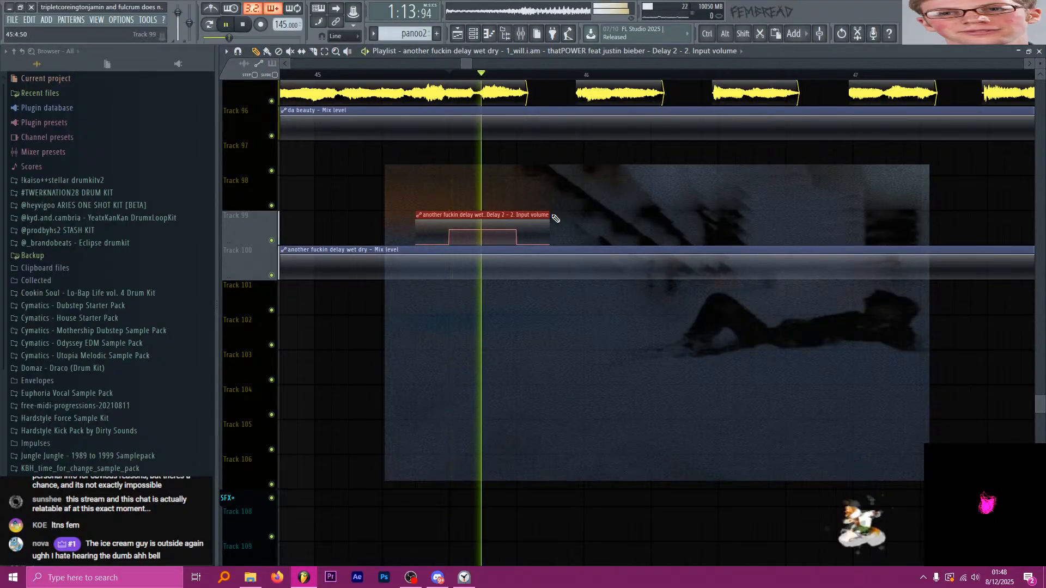
key("space")
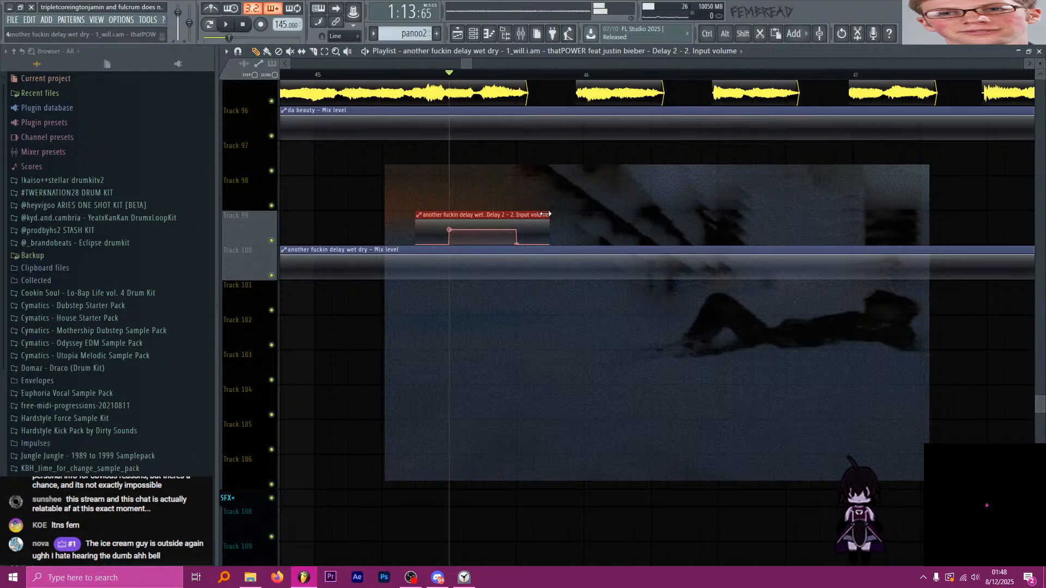
Duplicate the retimed pulse clip back to back along Track 99 until six clips run into bar 48.
left_click_drag(596, 212, 519, 245)
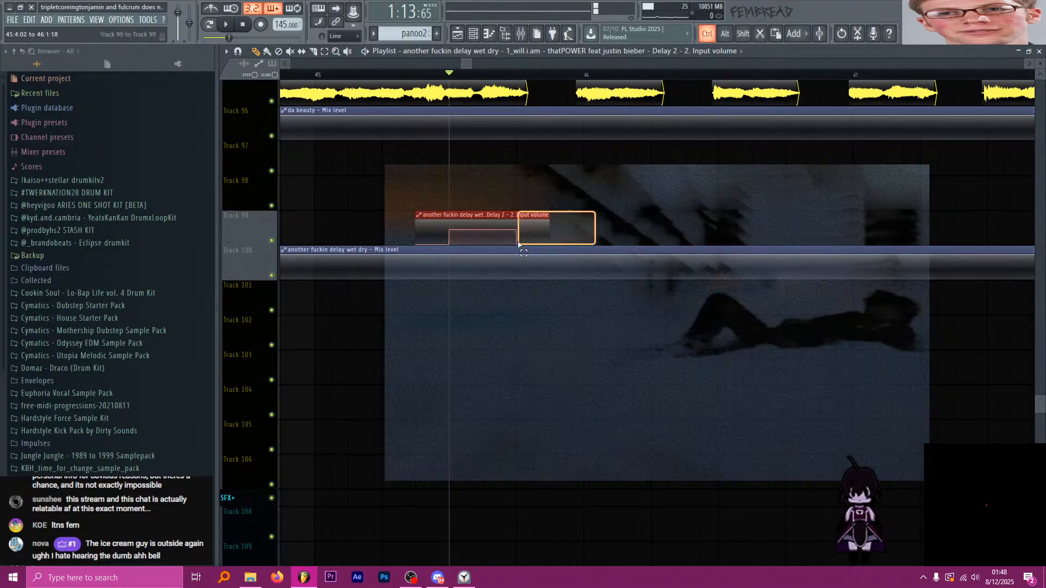
key("ctrl+b")
scroll(468, 190, "down", 3)
left_click_drag(473, 189, 858, 228)
Play back the end of the thatPOWER vocal to check the retimed delay pulses.
key("space")
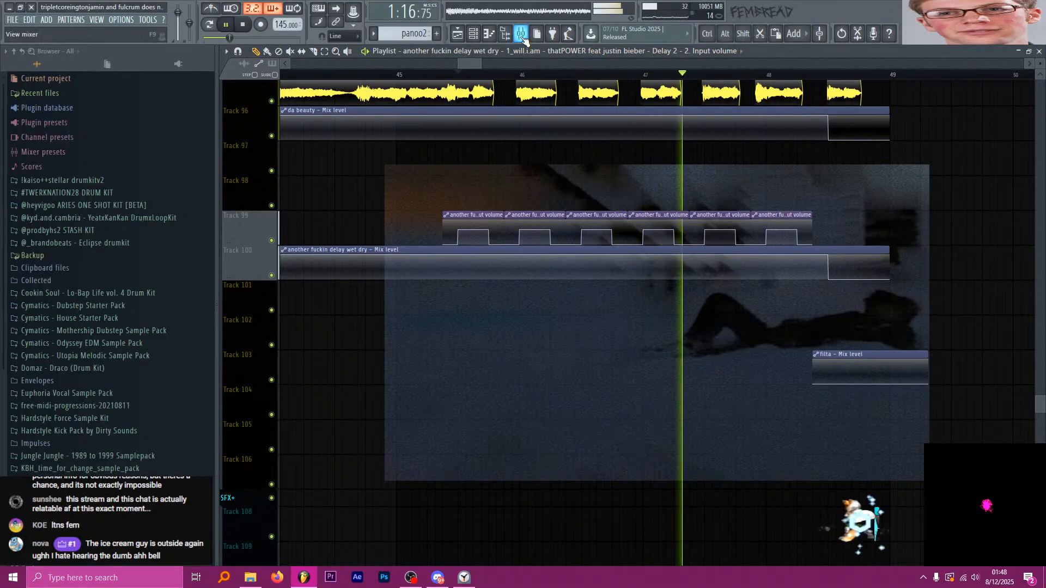
key("F9")
left_click(478, 63)
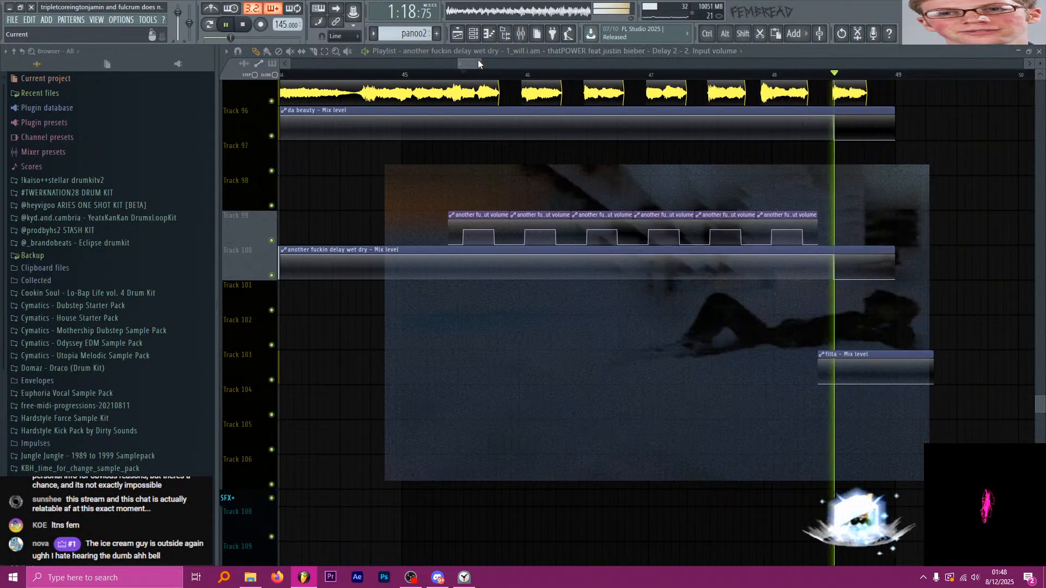
key("space")
left_click(521, 34)
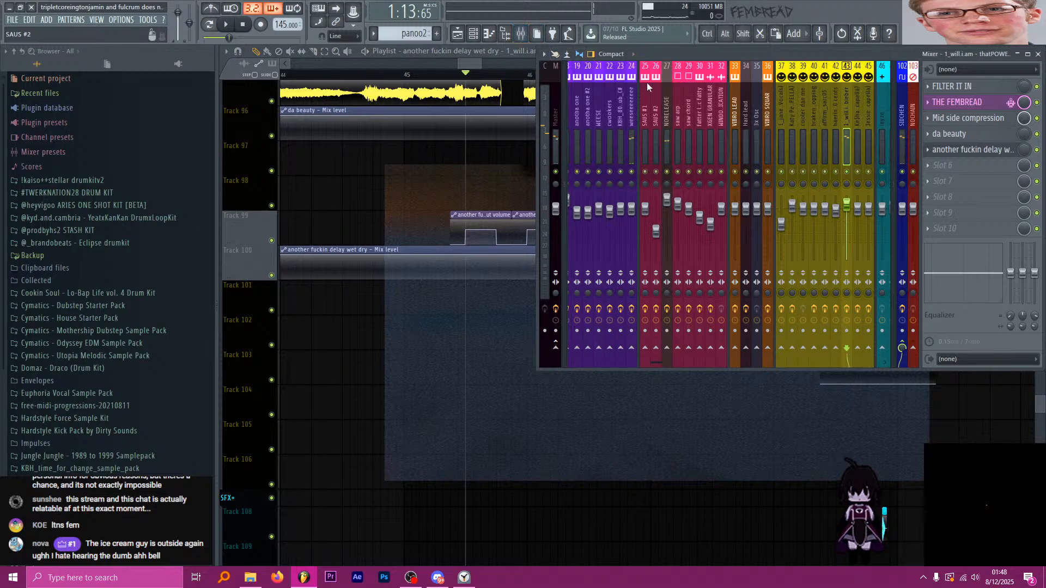
left_click(476, 63)
scroll(542, 124, "down", 3)
left_click(453, 74)
key("space")
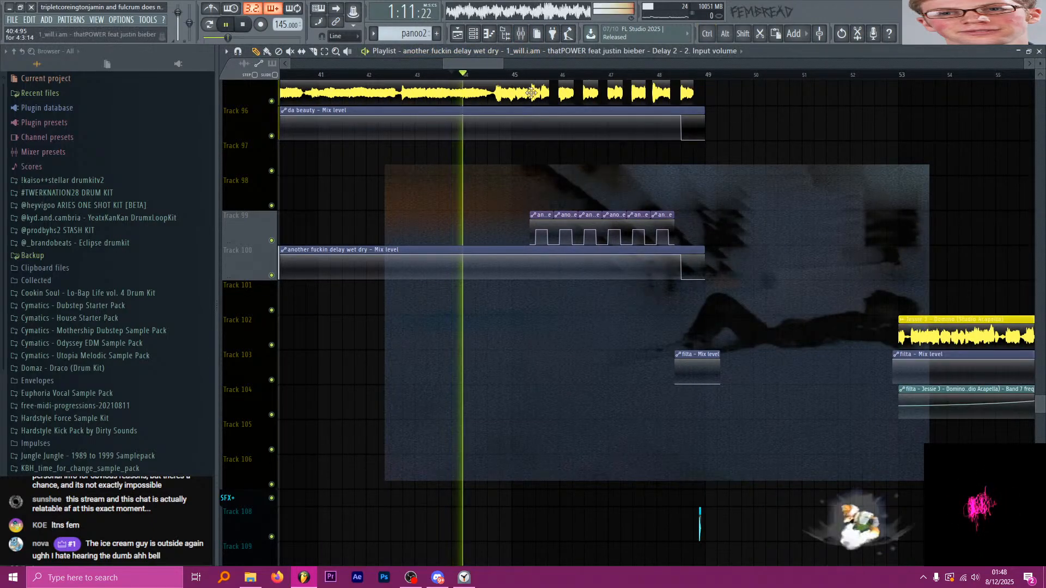
scroll(565, 97, "up", 2)
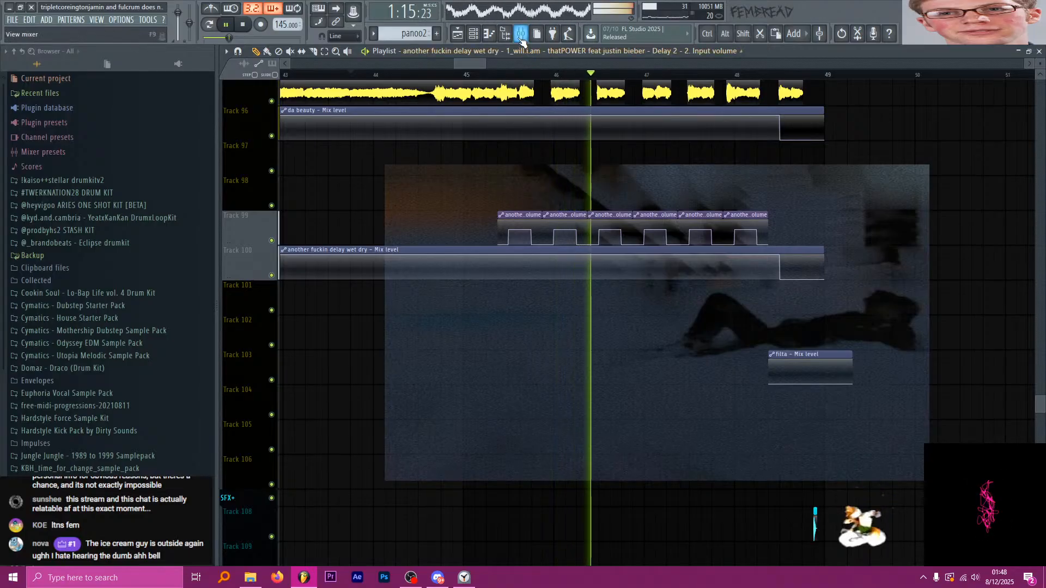
Raise the main level of the delay patch's Param. EQ 2 to about 4.6 dB while listening to the delay throws.
key("F9")
left_click(967, 149)
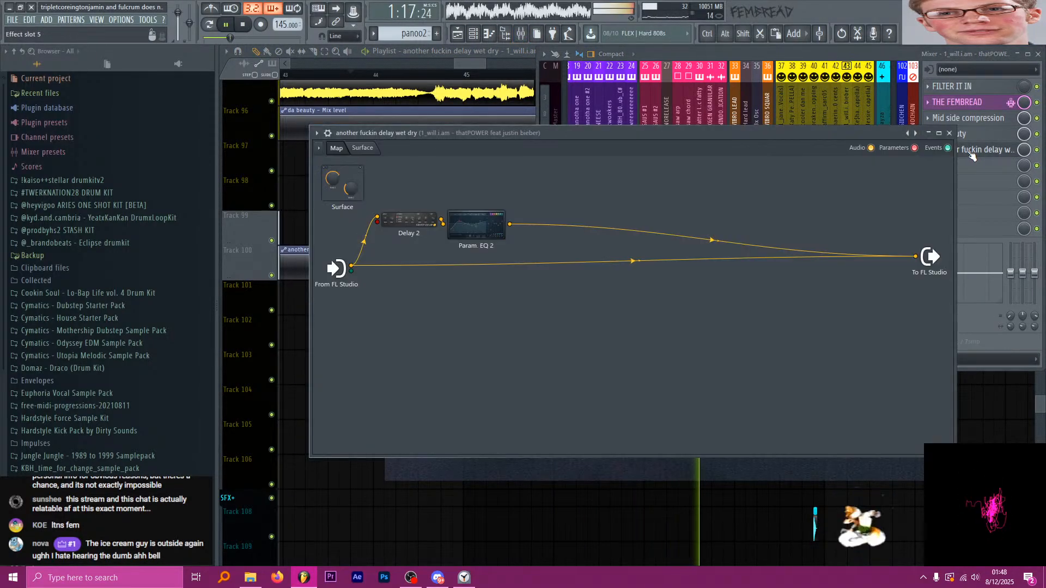
left_click_drag(474, 225, 492, 218)
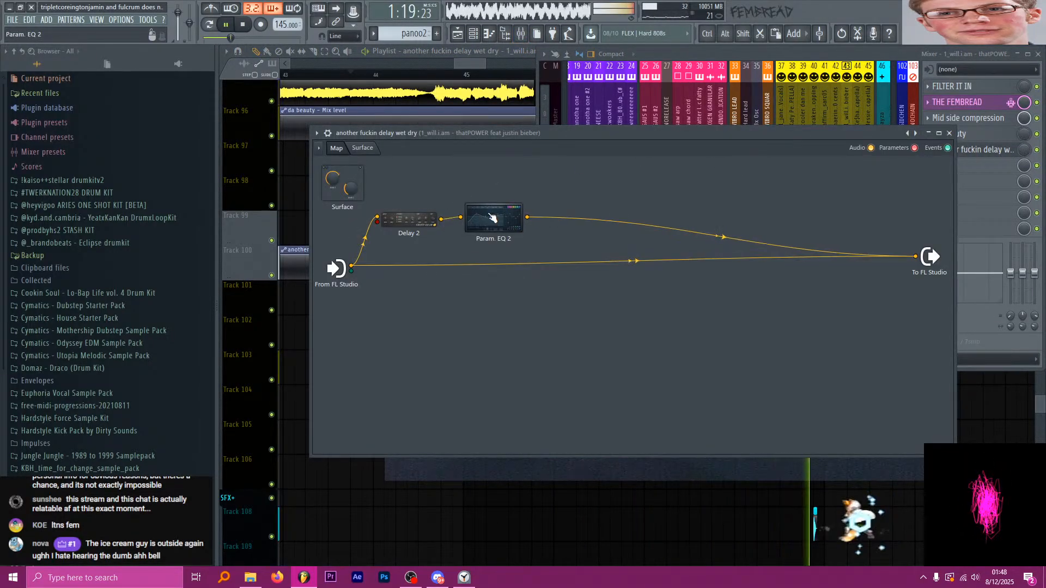
key("space")
double_click(492, 218)
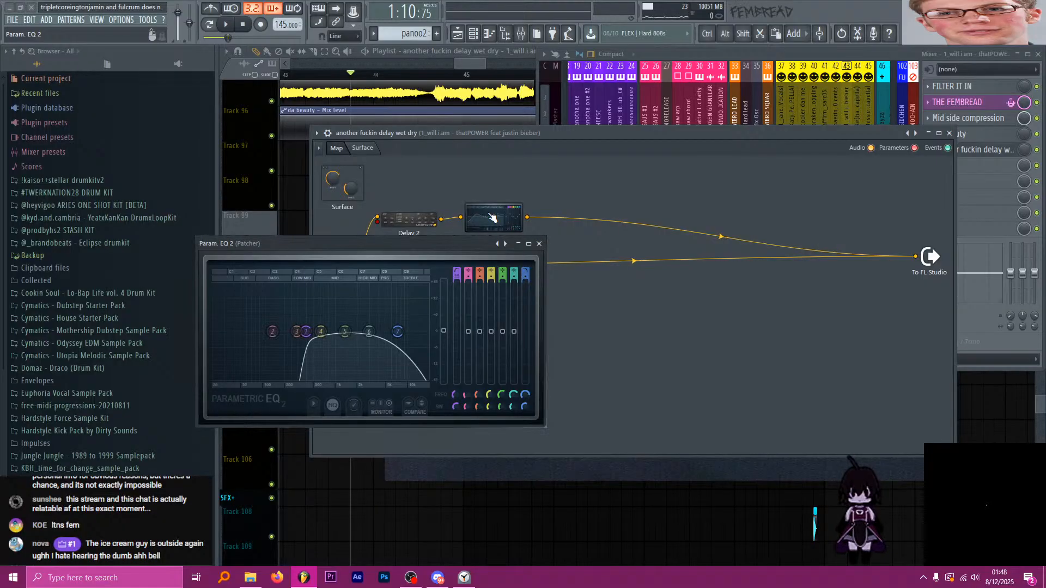
key("space")
left_click_drag(444, 331, 444, 320)
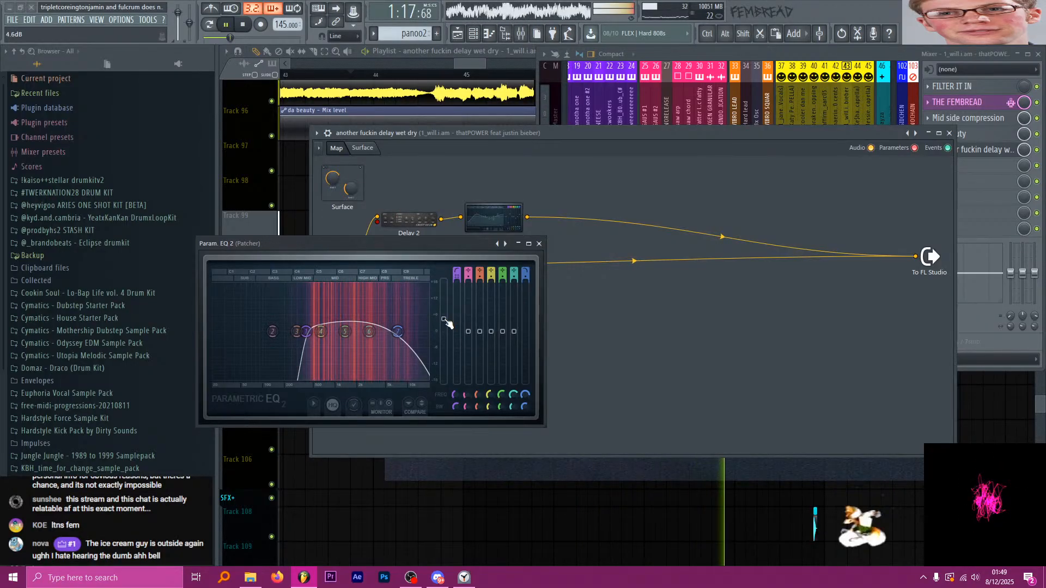
left_click(539, 243)
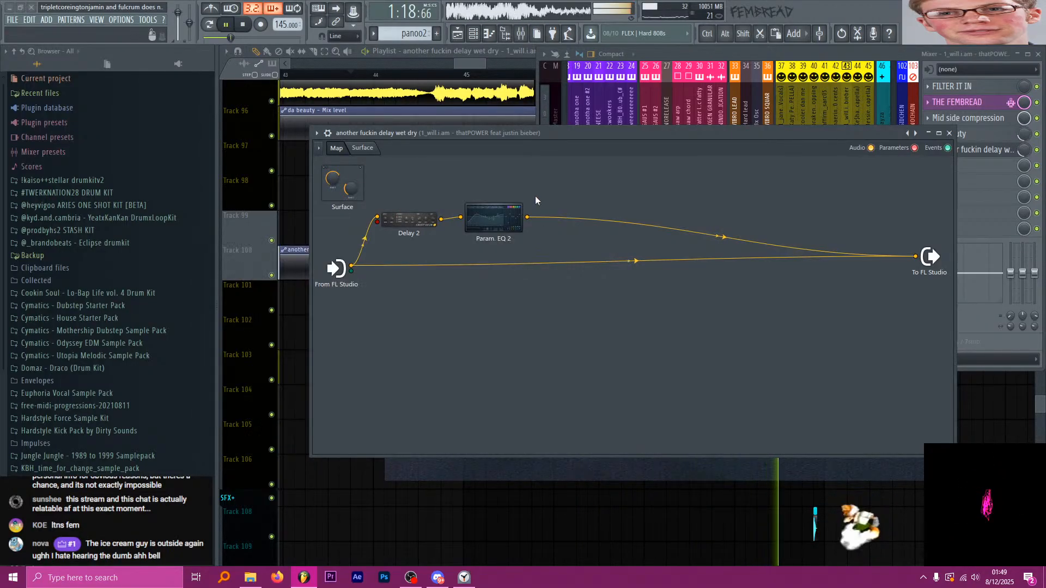
Play the thatPOWER vocal's opening from bar 32 and review its automation clips.
left_click(475, 65)
key("space")
scroll(545, 233, "down", 5)
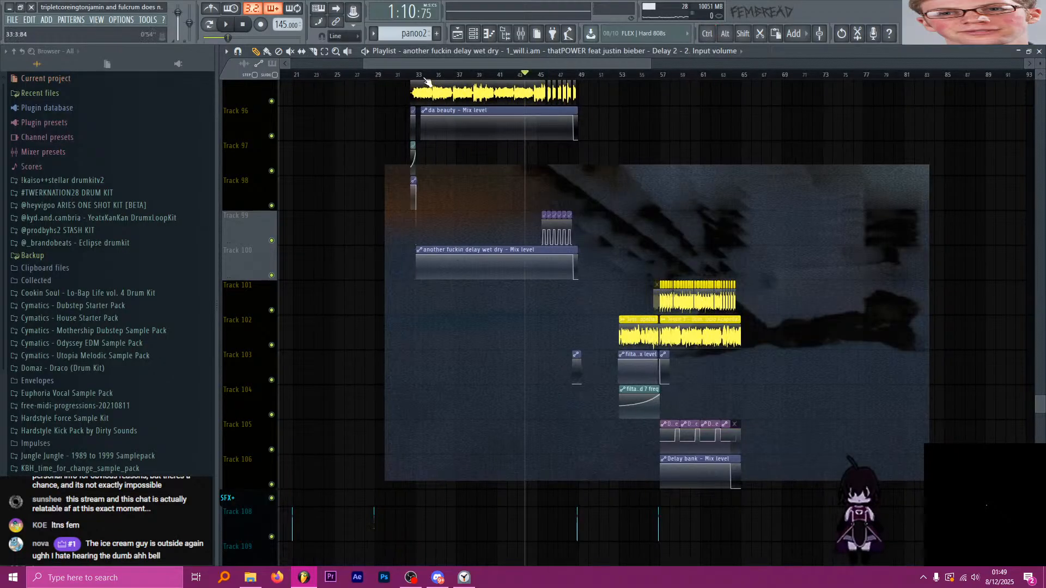
scroll(460, 171, "up", 2)
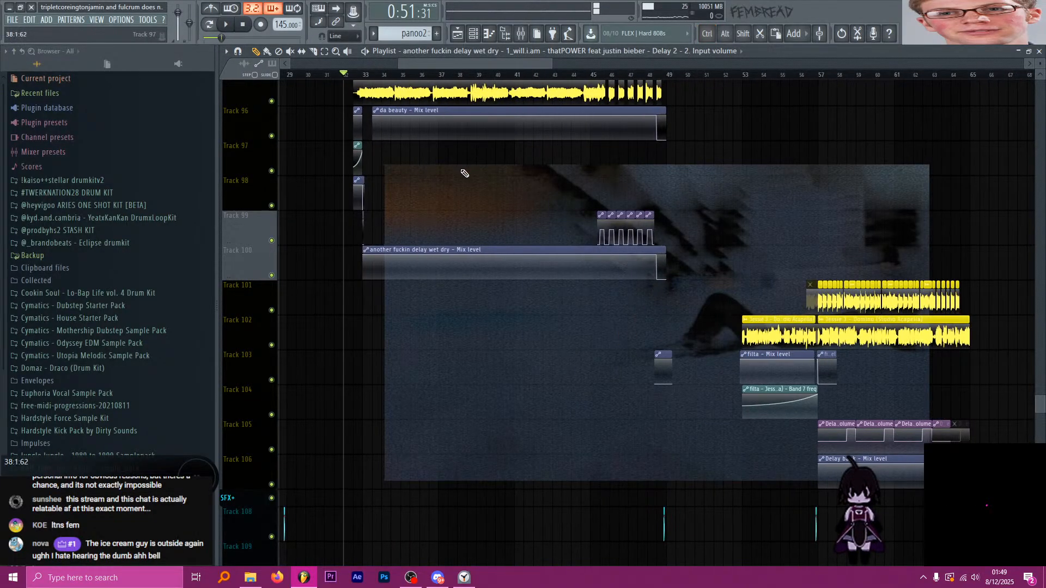
key("space")
scroll(507, 234, "up", 2)
scroll(506, 234, "up", 2)
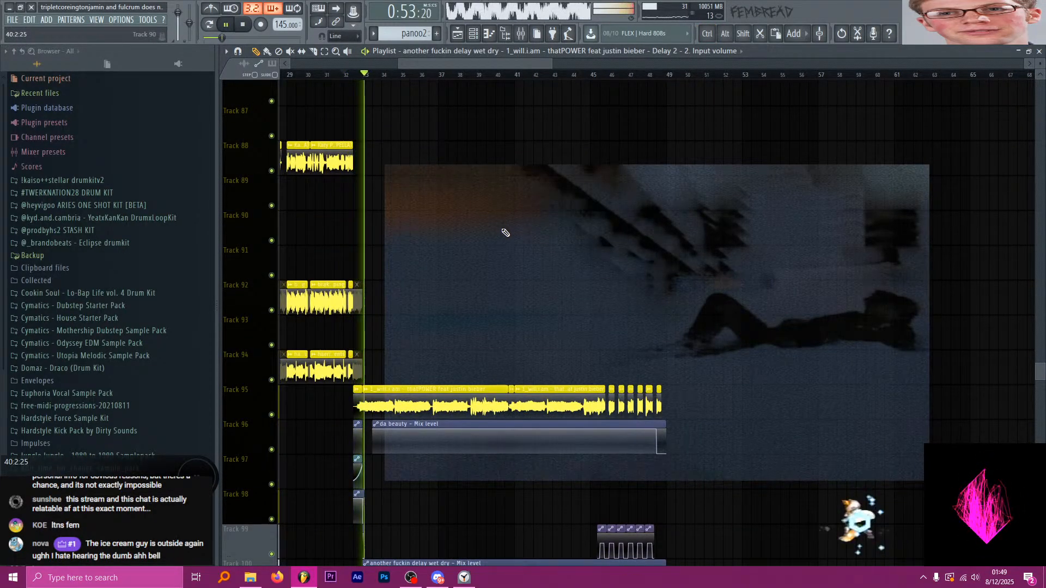
scroll(463, 246, "down", 2)
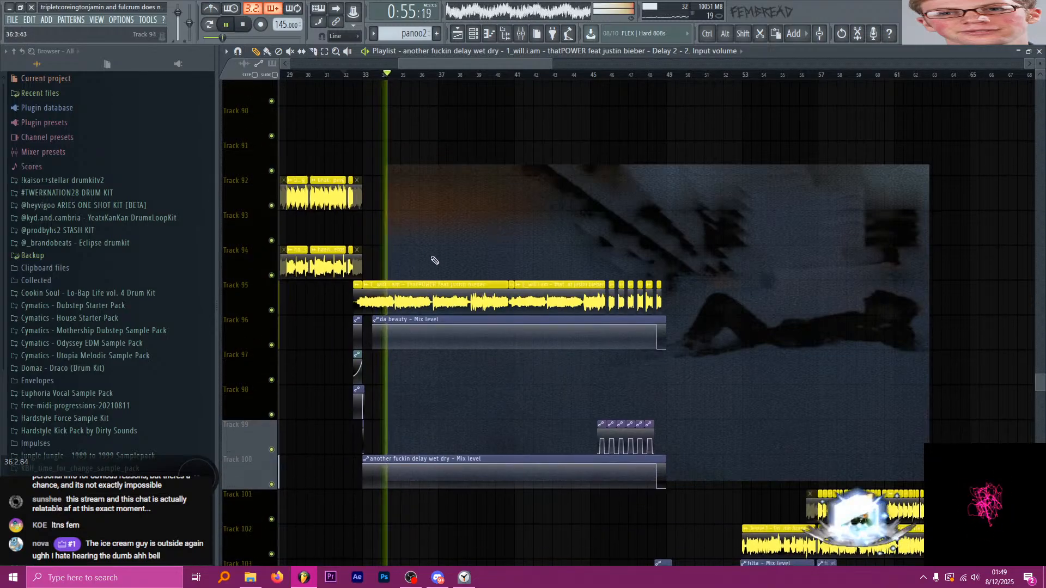
key("space")
Move the short delay input volume clip on Track 99 from bar 33 to the vocal's start midway through bar 32.
scroll(384, 393, "up", 4)
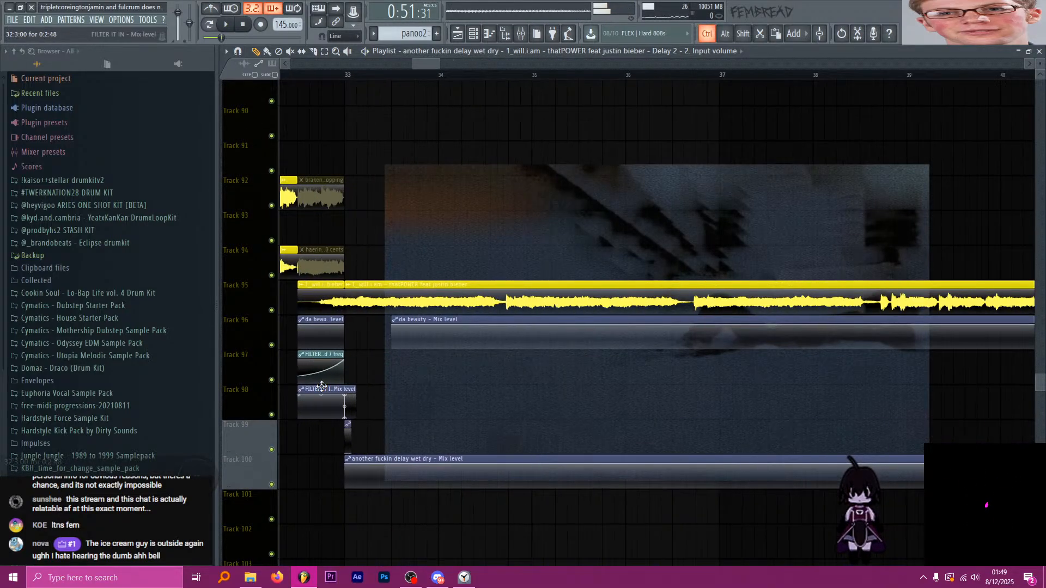
scroll(442, 436, "up", 3)
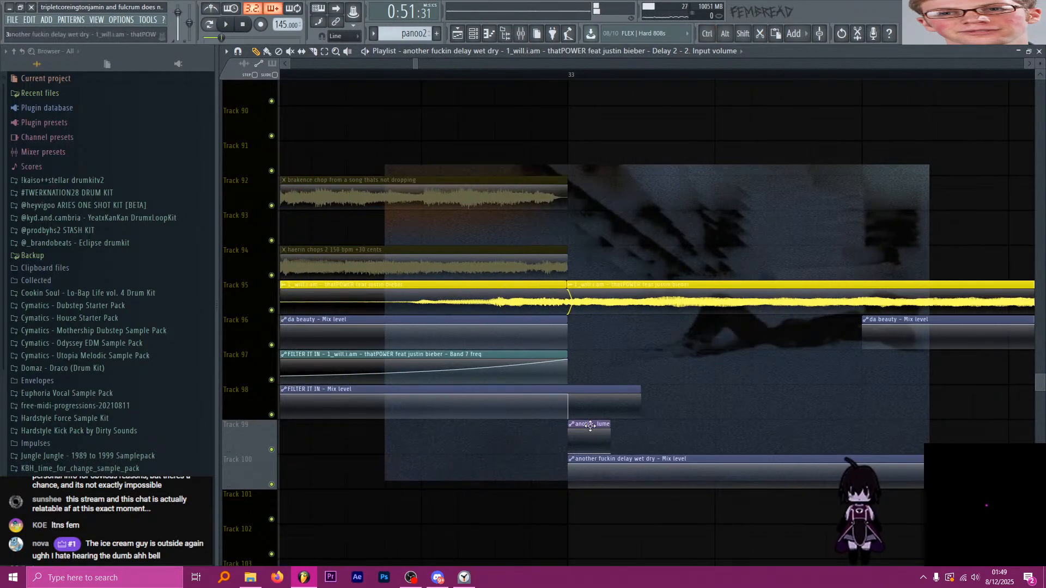
scroll(590, 426, "down", 4)
Play the whole thatPOWER section from bar 32 past bar 49 to check the delay automation in context.
key("space")
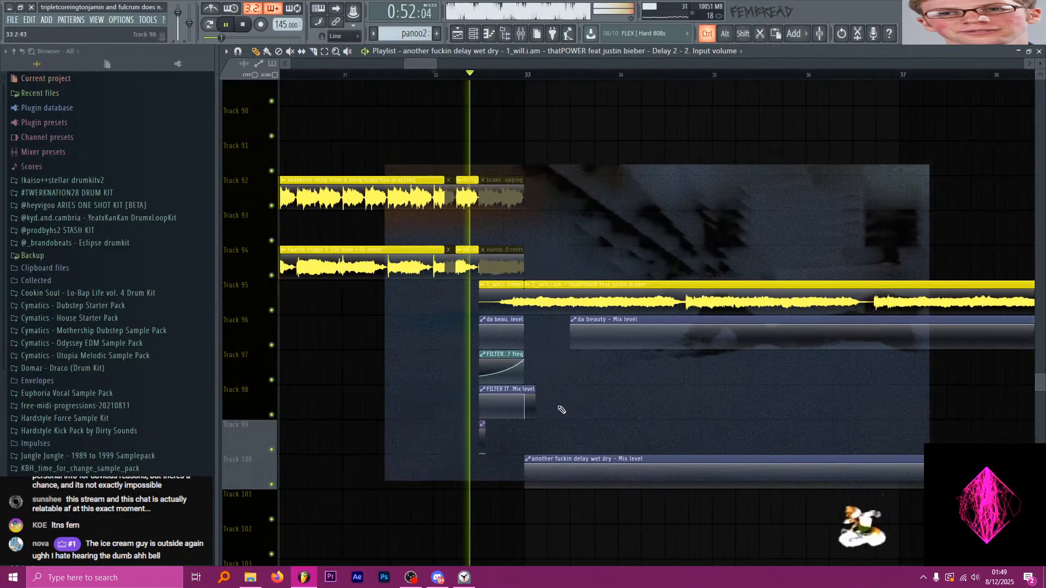
scroll(405, 371, "down", 4)
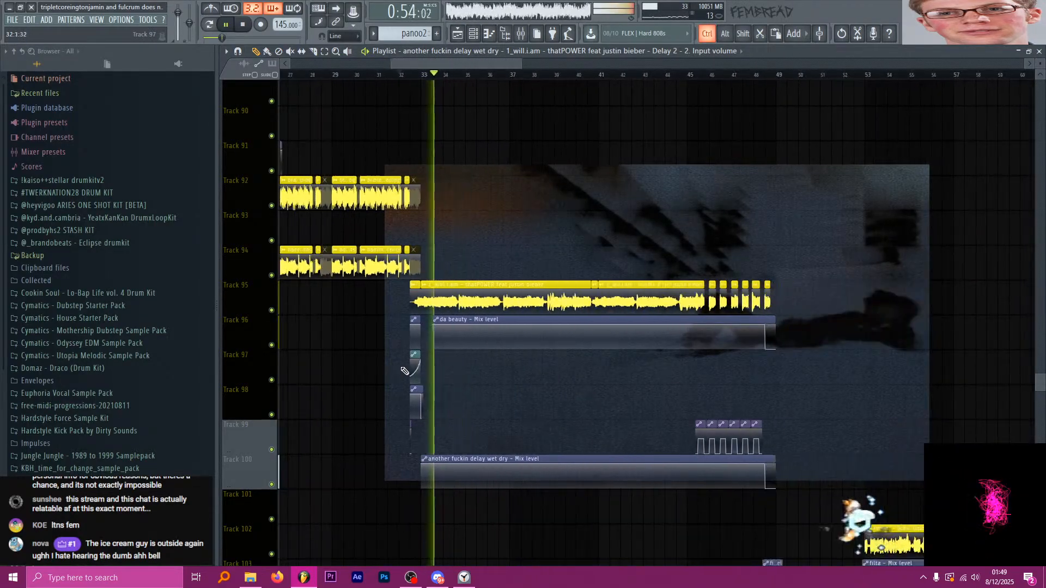
scroll(512, 389, "down", 3)
scroll(593, 406, "up", 2)
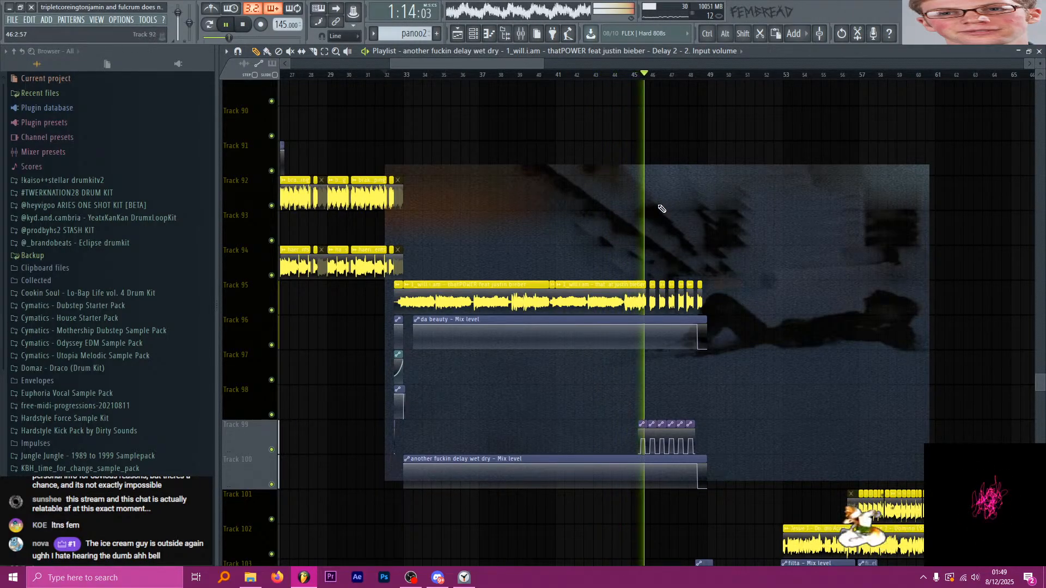
scroll(542, 197, "down", 3)
scroll(612, 212, "up", 5)
scroll(551, 249, "down", 4)
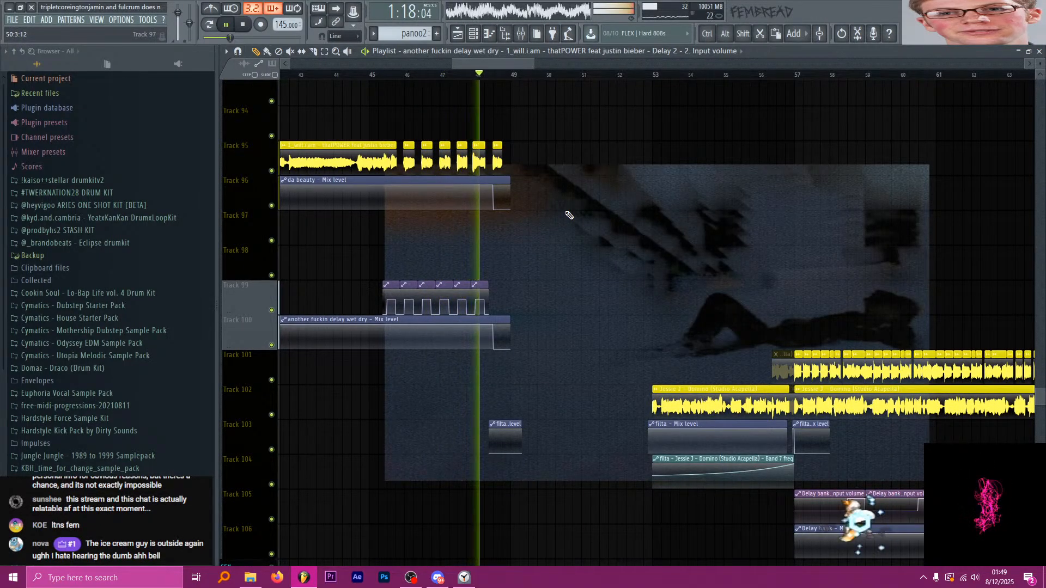
scroll(572, 235, "down", 1)
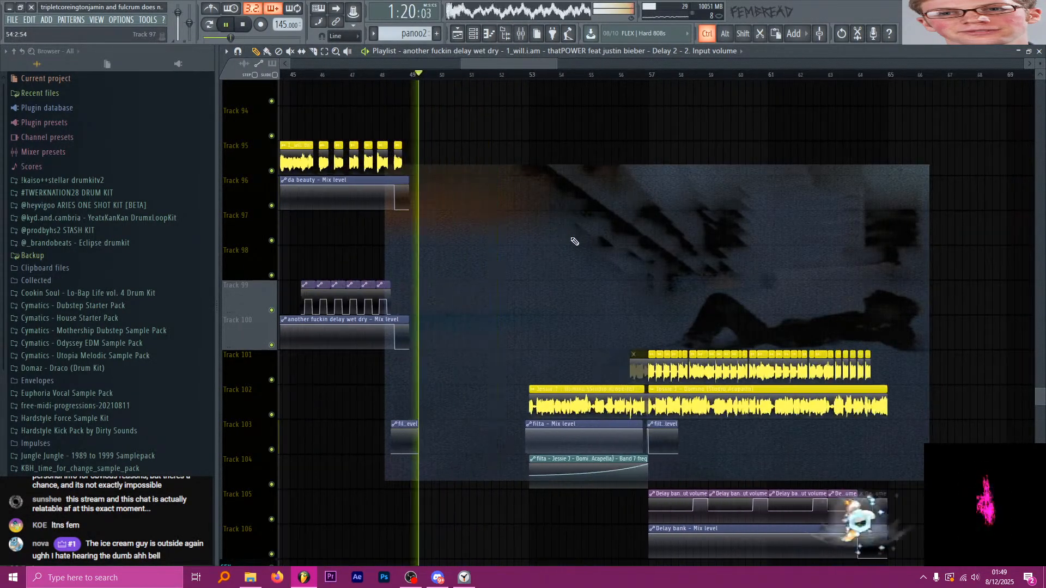
Move the Param. EQ 2 Master main level automation clip on Track 3 from bar 57 to start at bar 73.
scroll(577, 257, "down", 2, "ctrl")
scroll(589, 267, "up", 5)
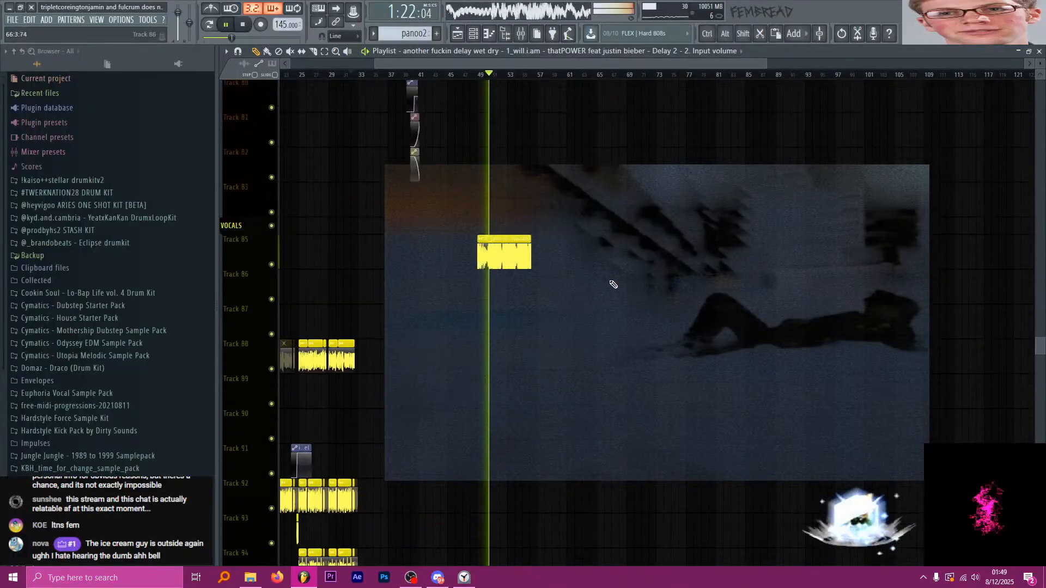
scroll(610, 275, "up", 20)
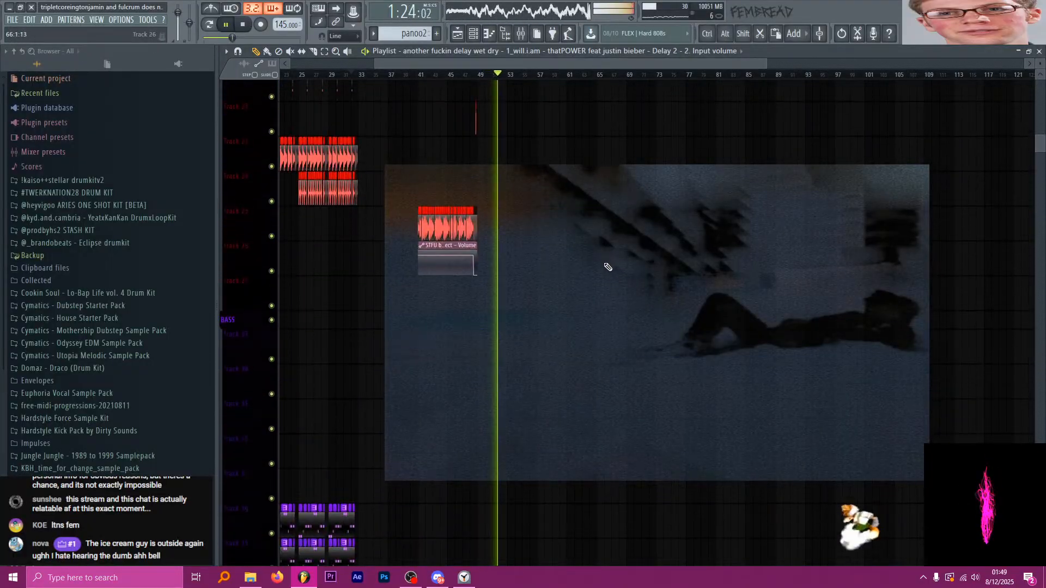
scroll(608, 266, "up", 7)
left_click(222, 116)
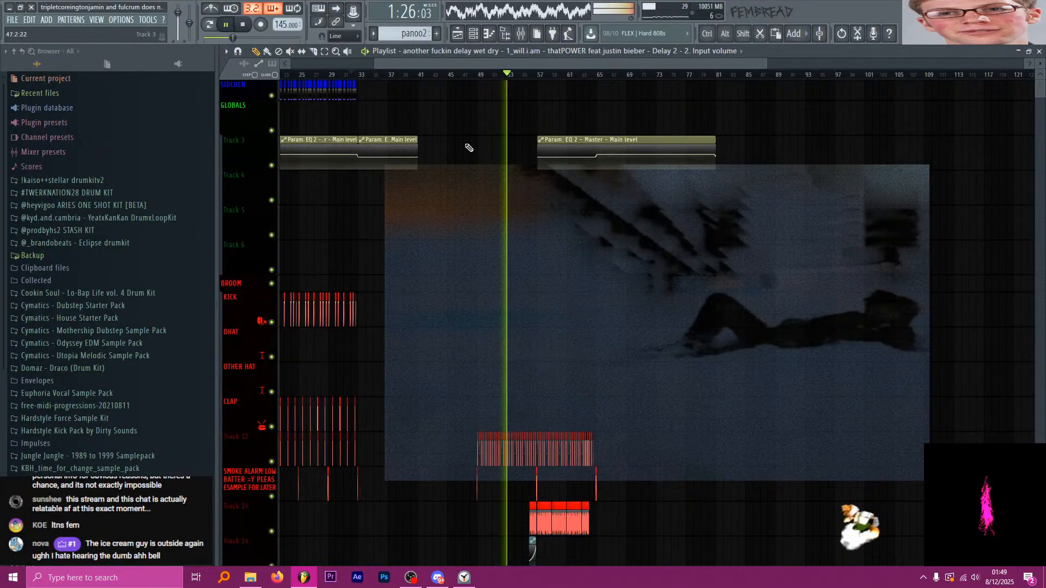
scroll(614, 188, "up", 3, "ctrl")
scroll(510, 212, "down", 3, "ctrl")
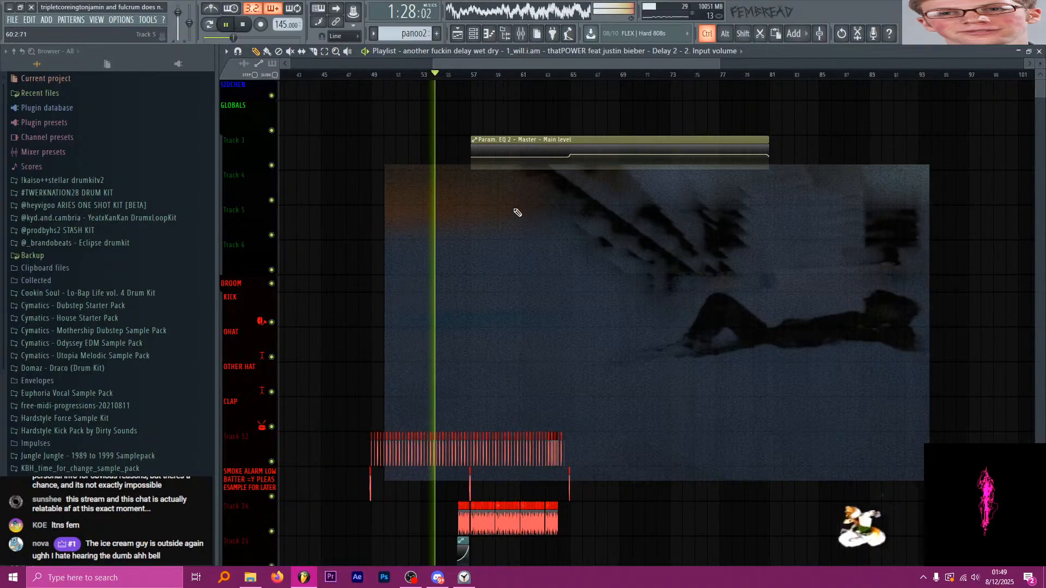
scroll(575, 206, "down", 1, "ctrl")
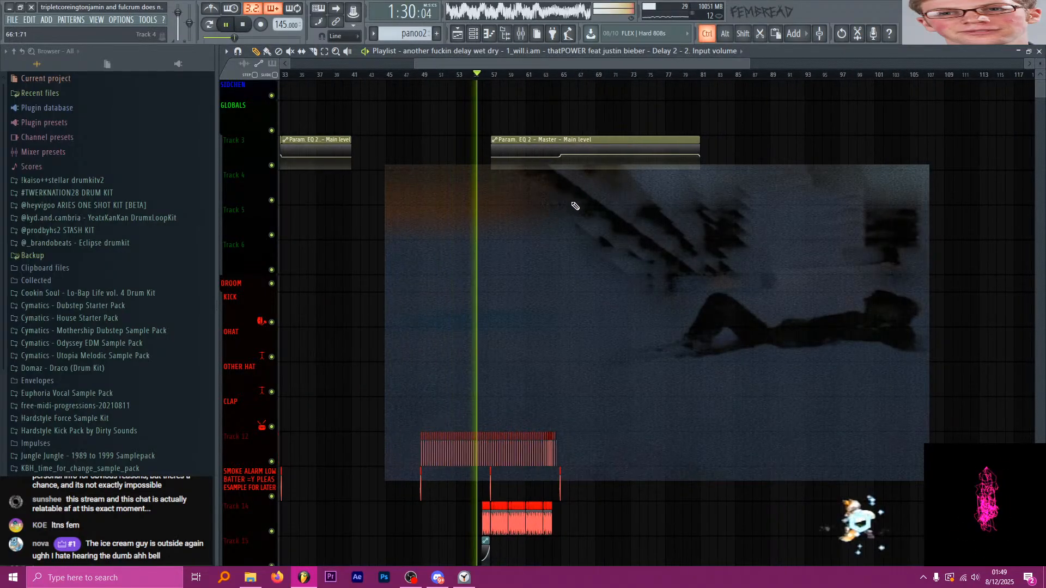
left_click_drag(595, 141, 736, 134)
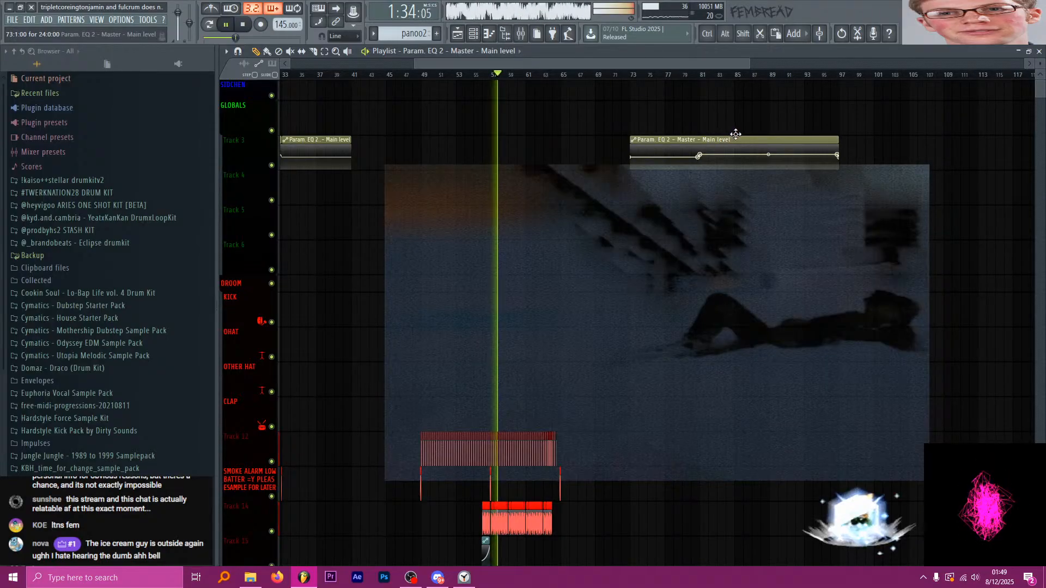
Play the Domino vocal section and review its clips and delay automation up to its end at bar 65.
scroll(587, 205, "up", 8, "ctrl")
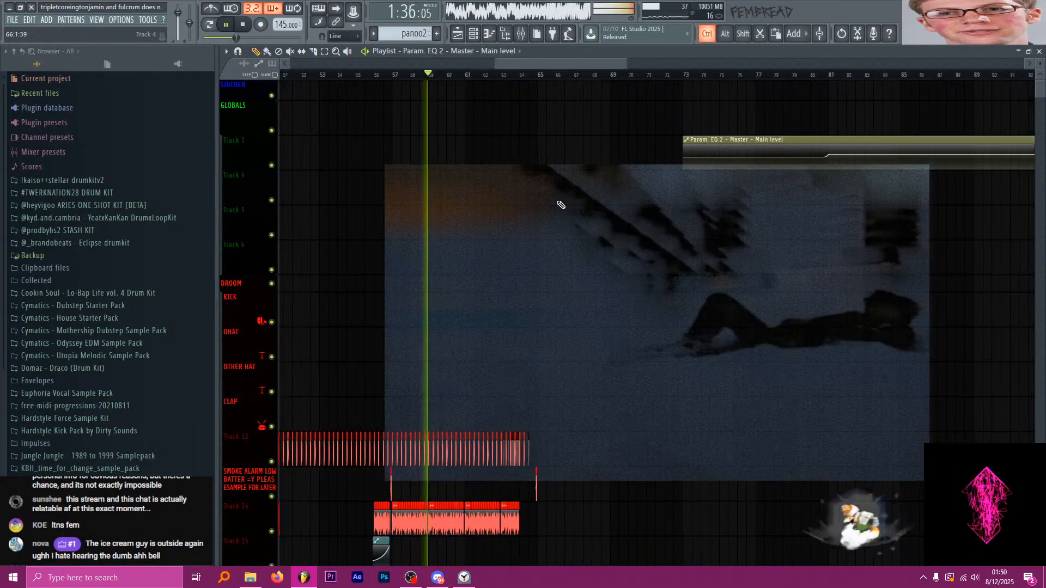
scroll(565, 241, "down", 12)
scroll(575, 256, "down", 10)
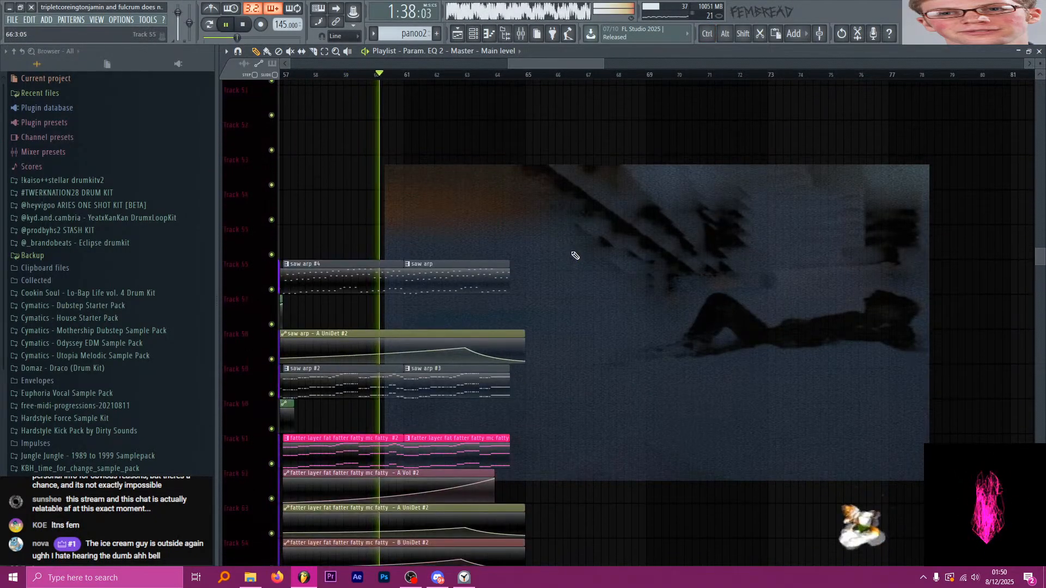
scroll(578, 250, "down", 3, "ctrl")
scroll(599, 249, "down", 2)
scroll(600, 248, "down", 5)
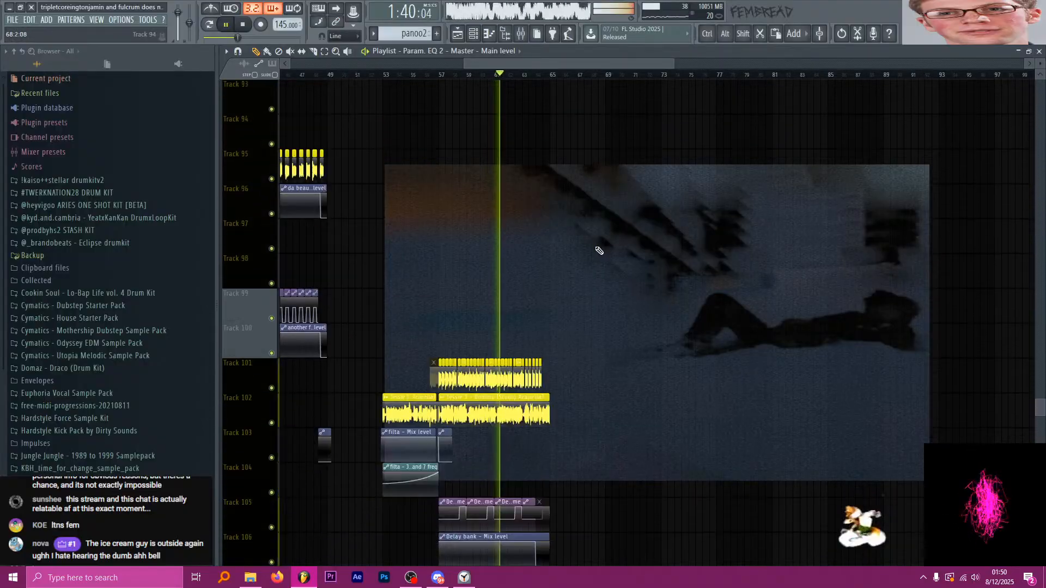
scroll(554, 276, "up", 3, "ctrl")
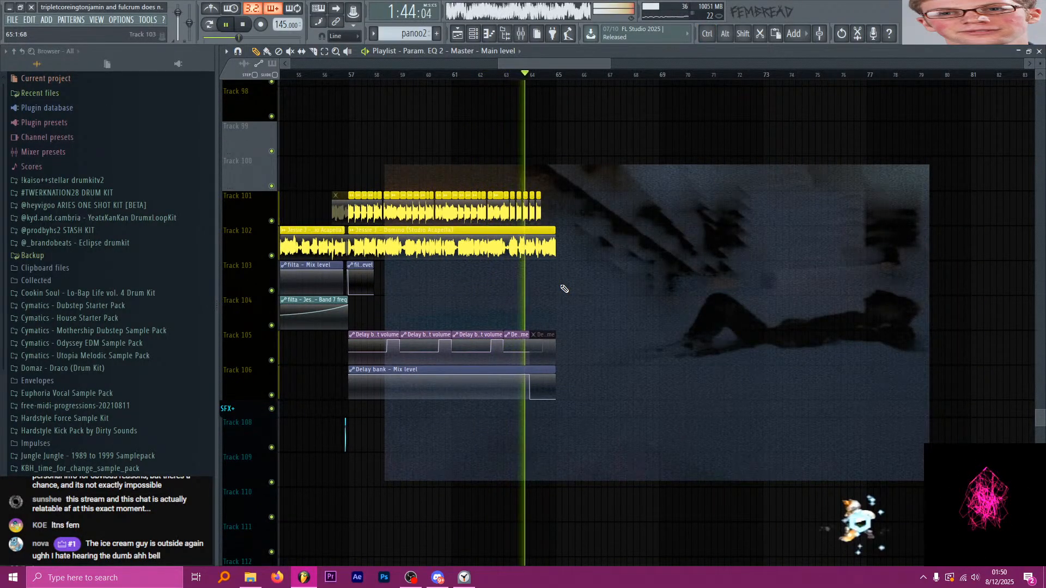
scroll(563, 289, "up", 2, "ctrl")
key("space")
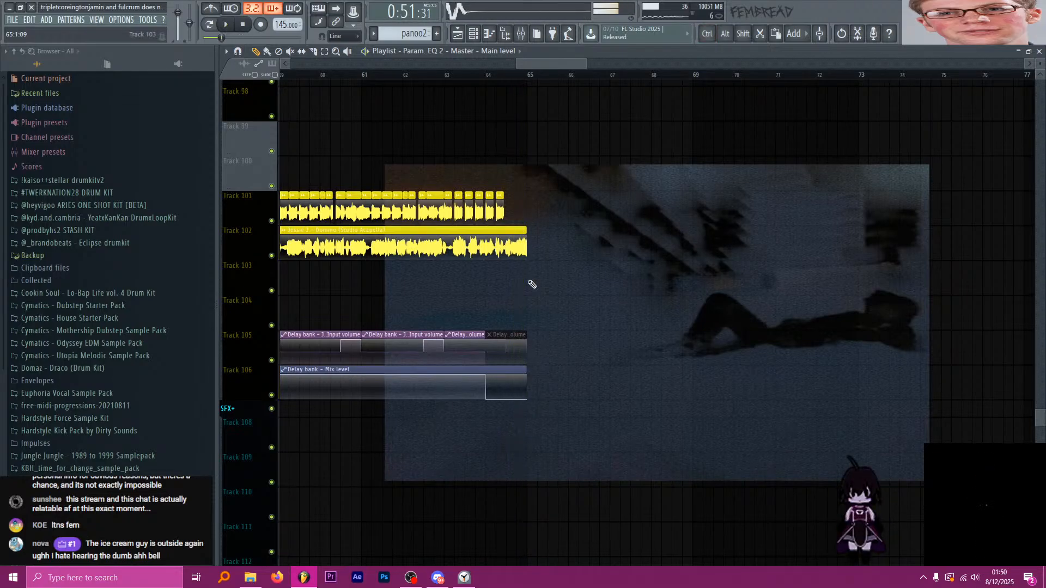
Set the playback position just after the last chopped vocal clip on Track 101, midway through bar 64.
scroll(578, 147, "down", 3, "ctrl")
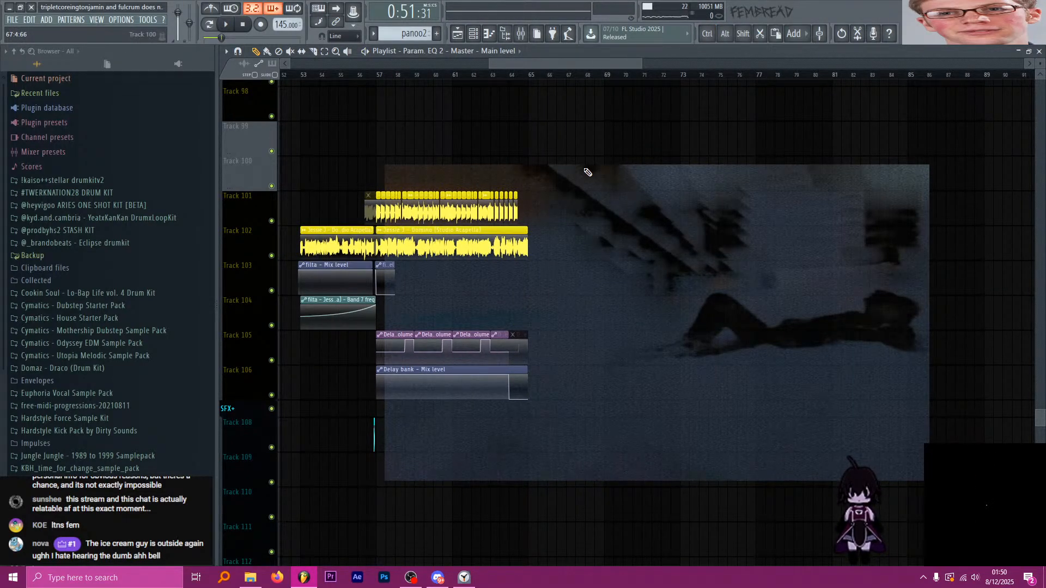
scroll(590, 173, "down", 2)
scroll(557, 288, "up", 3, "ctrl")
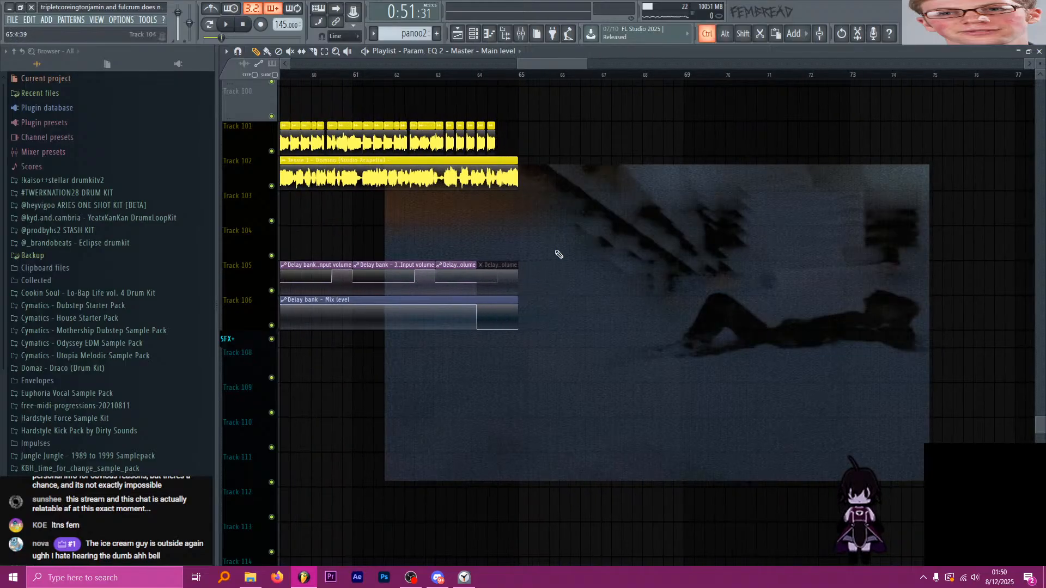
scroll(506, 83, "up", 2, "ctrl")
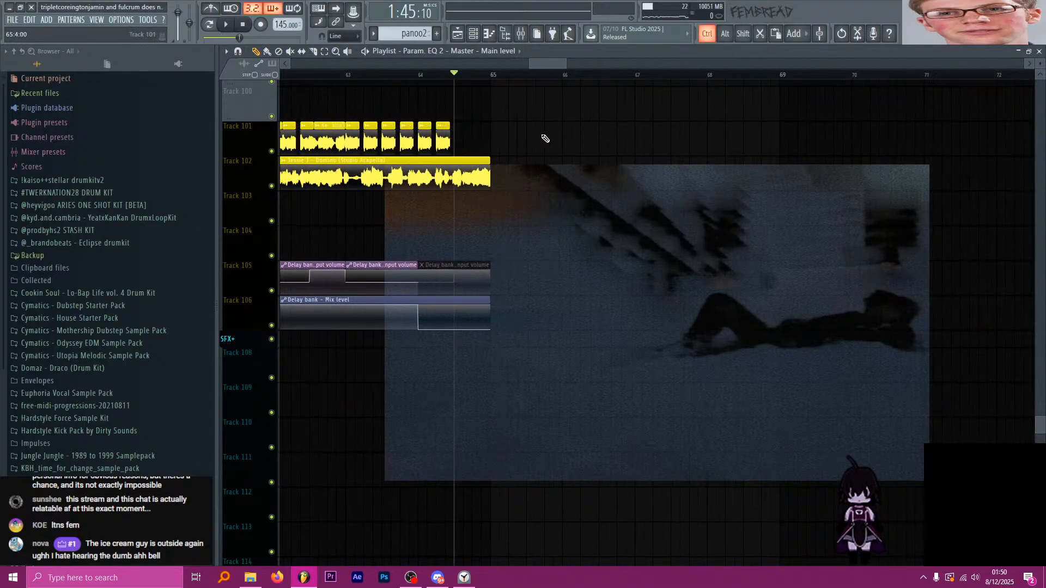
scroll(472, 113, "down", 2, "ctrl")
left_click(376, 77)
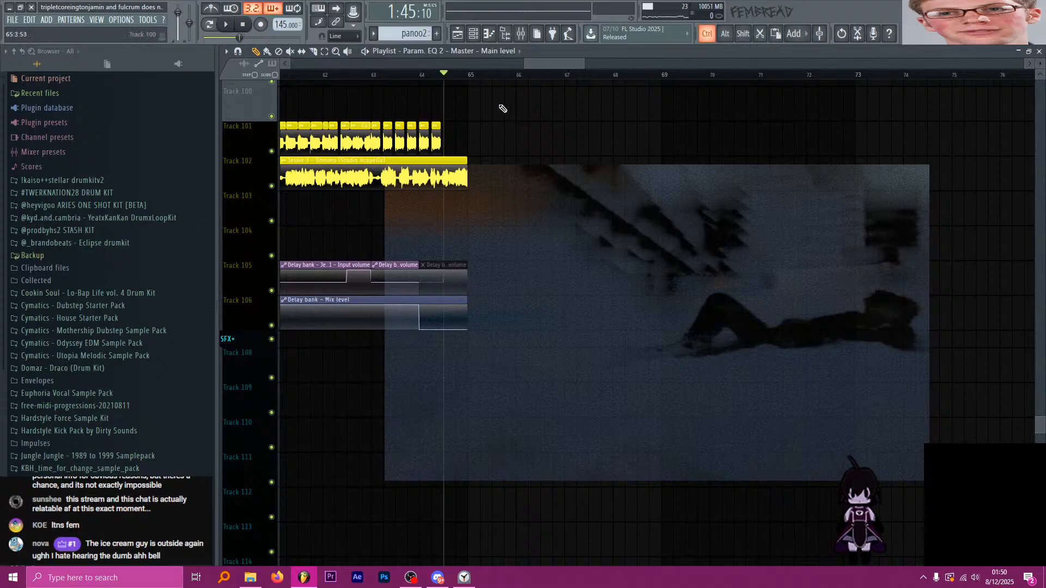
scroll(503, 108, "up", 2, "ctrl")
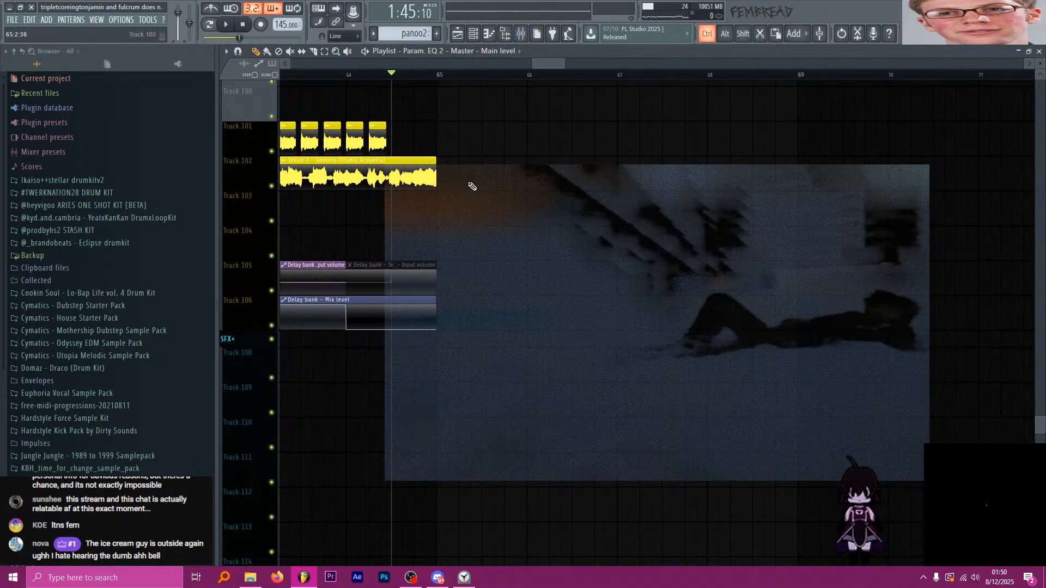
scroll(472, 186, "down", 2, "ctrl")
Check the filta and Fruity delay bank effects on the Jessie J - Domino mixer track.
key("F9")
left_click(723, 122)
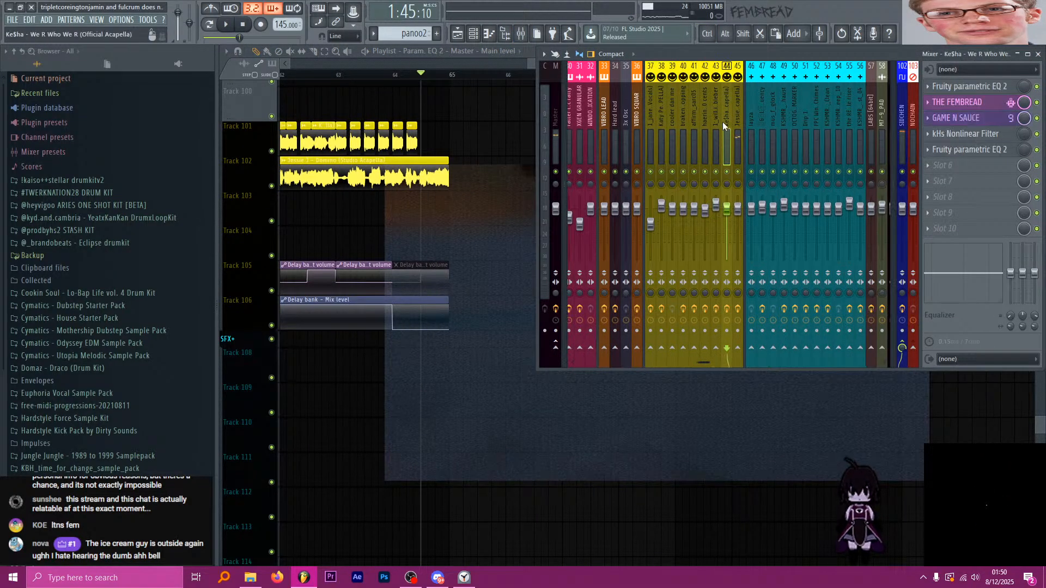
left_click(738, 125)
left_click(973, 181)
left_click(973, 182)
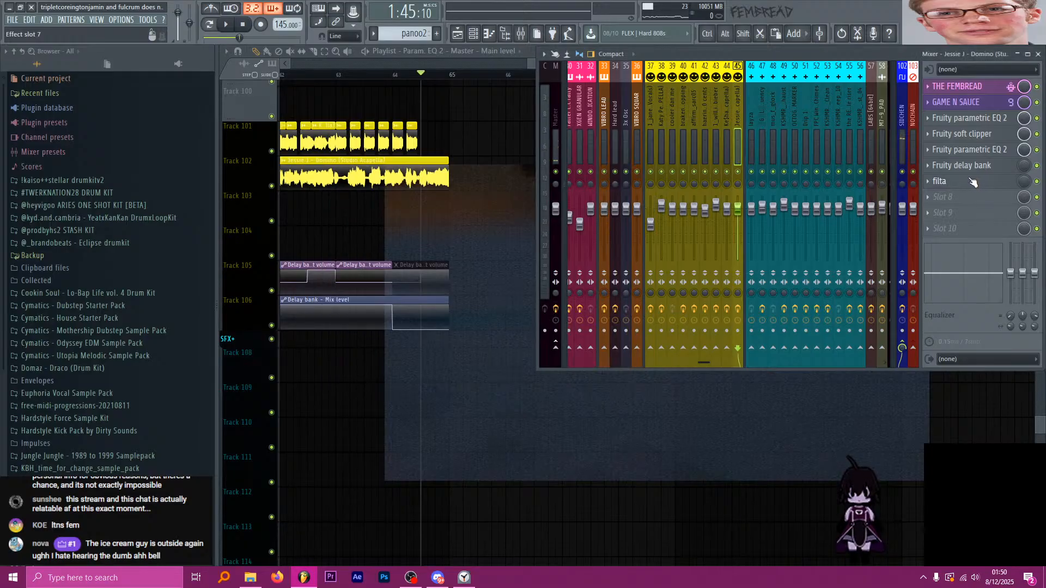
left_click(962, 165)
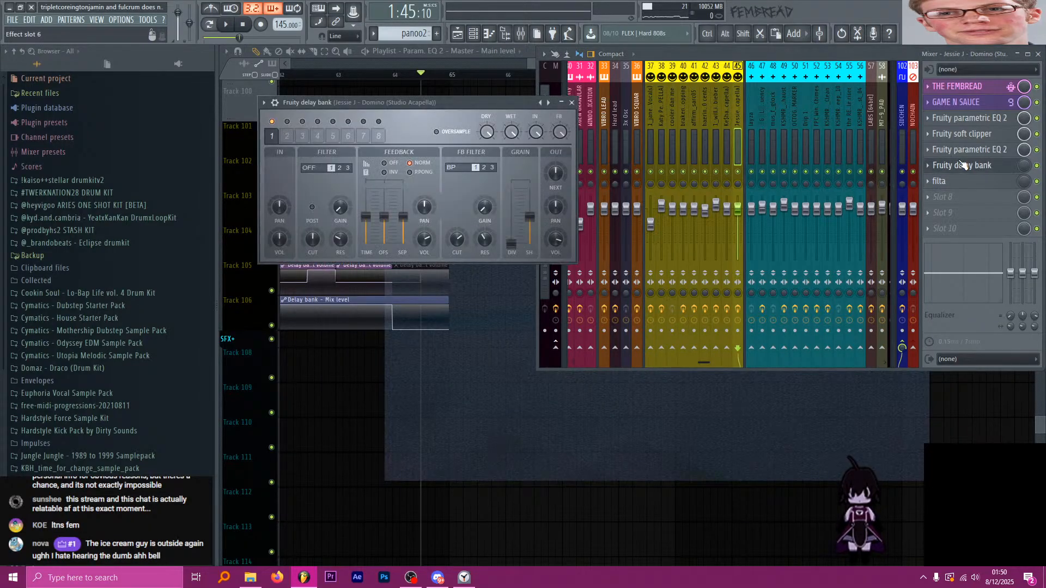
left_click(964, 167)
Load Patcher into effect slot 8 of the Jessie J - Domino mixer track and rename it "fakeout delay".
left_click(967, 202)
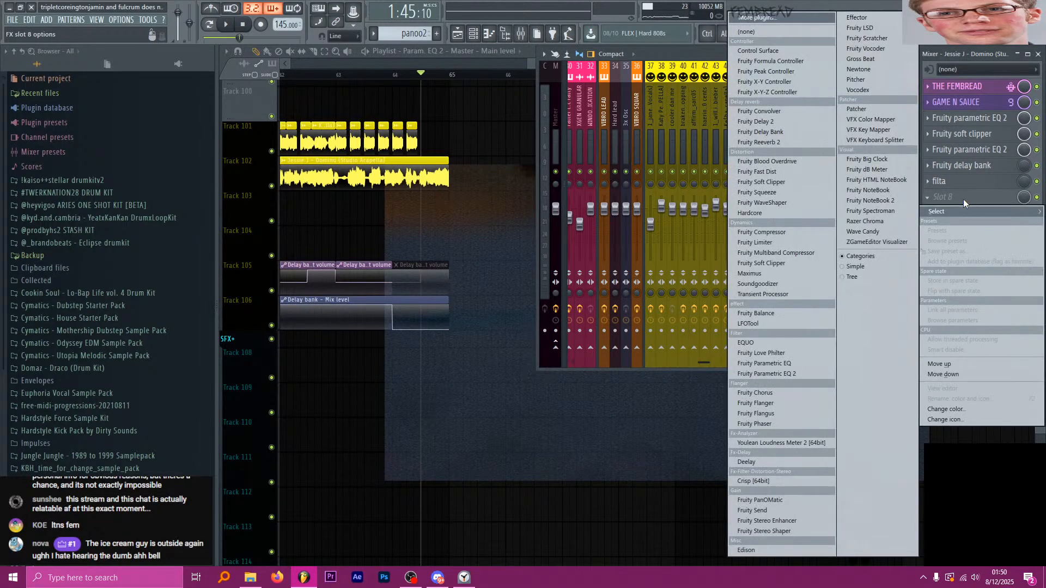
left_click(424, 88)
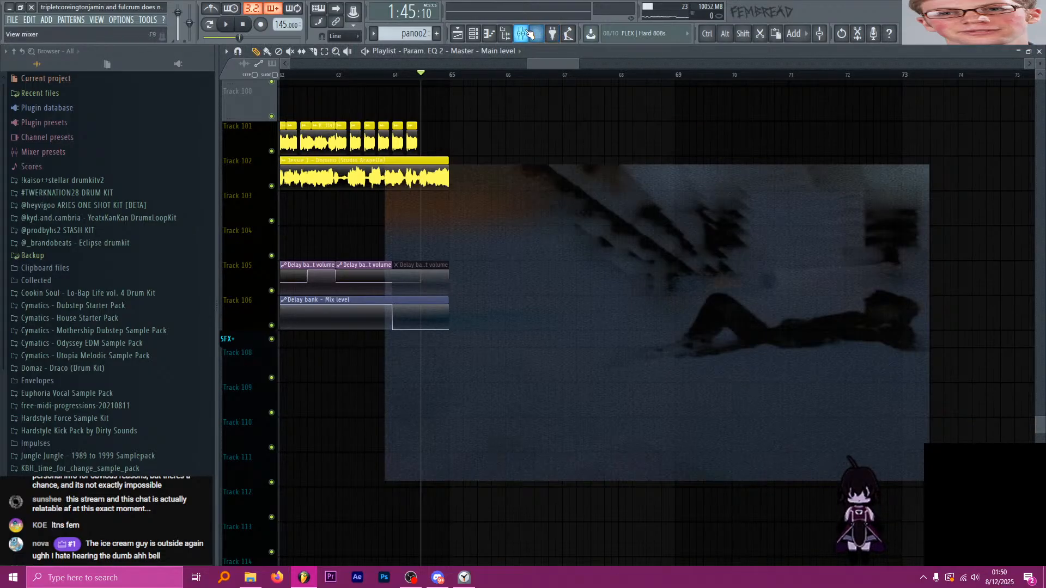
left_click(528, 34)
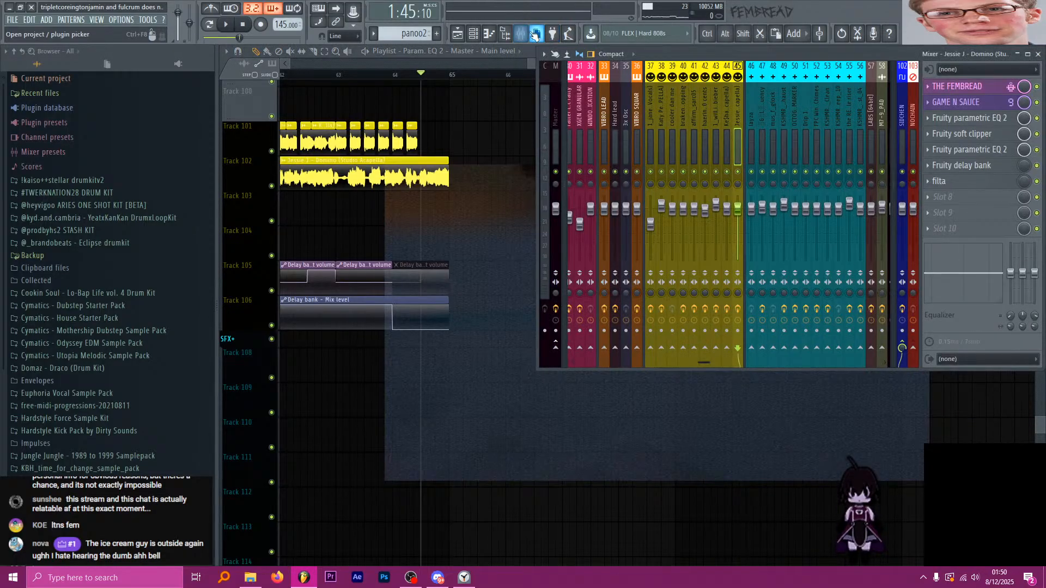
left_click(974, 199)
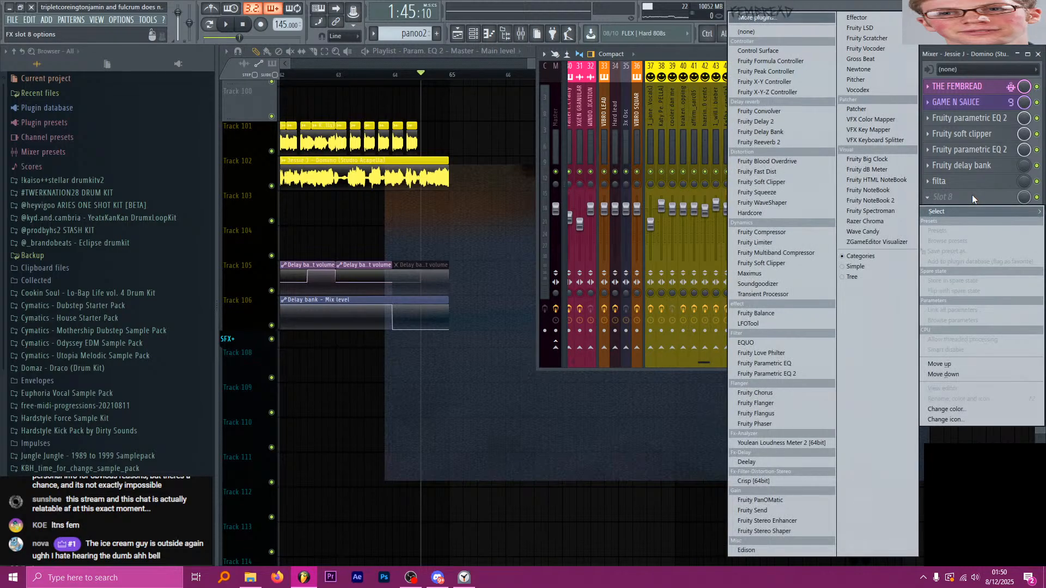
left_click(880, 109)
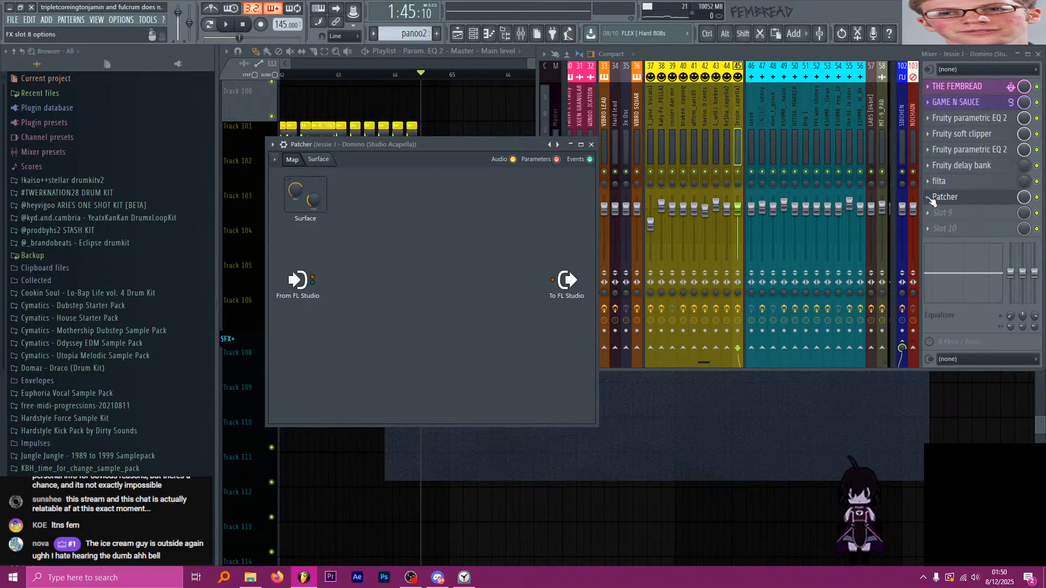
key("F2")
type("fakeout delay")
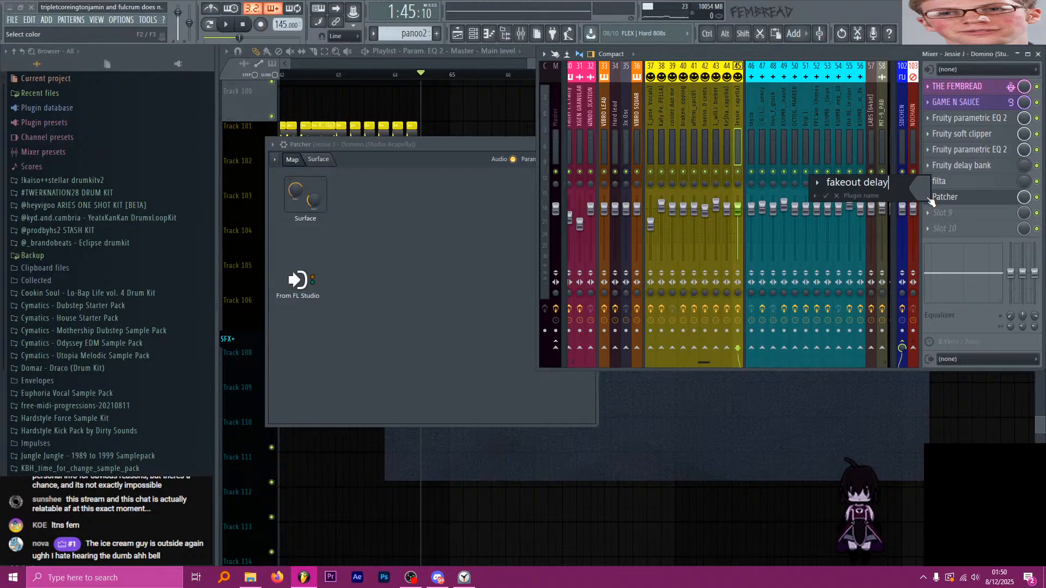
key("Return")
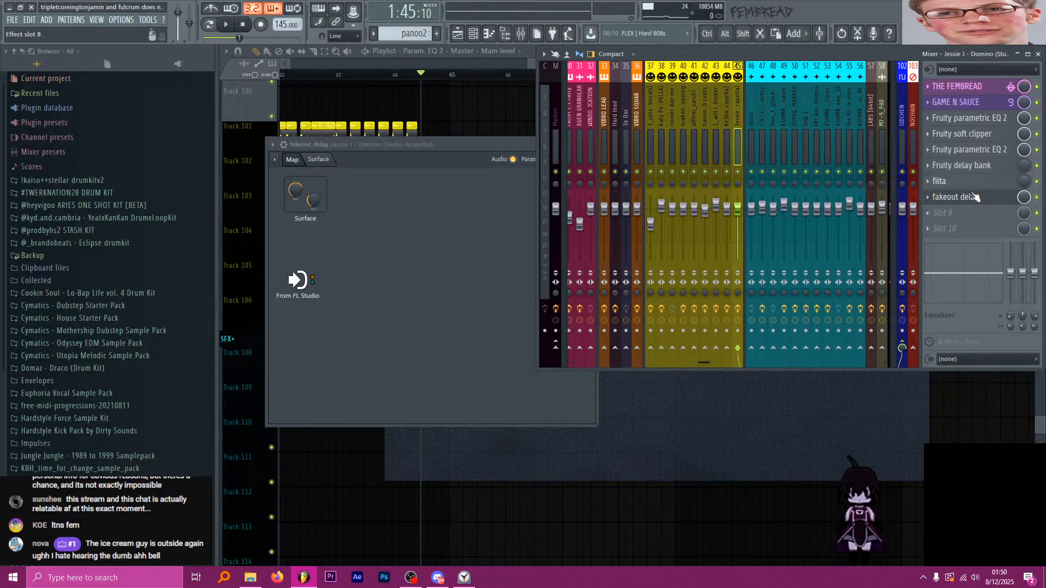
Add Fruity Delay 2 followed by Fruity Parametric EQ 2 to the fakeout delay patch's signal chain.
left_click(482, 180)
type("de")
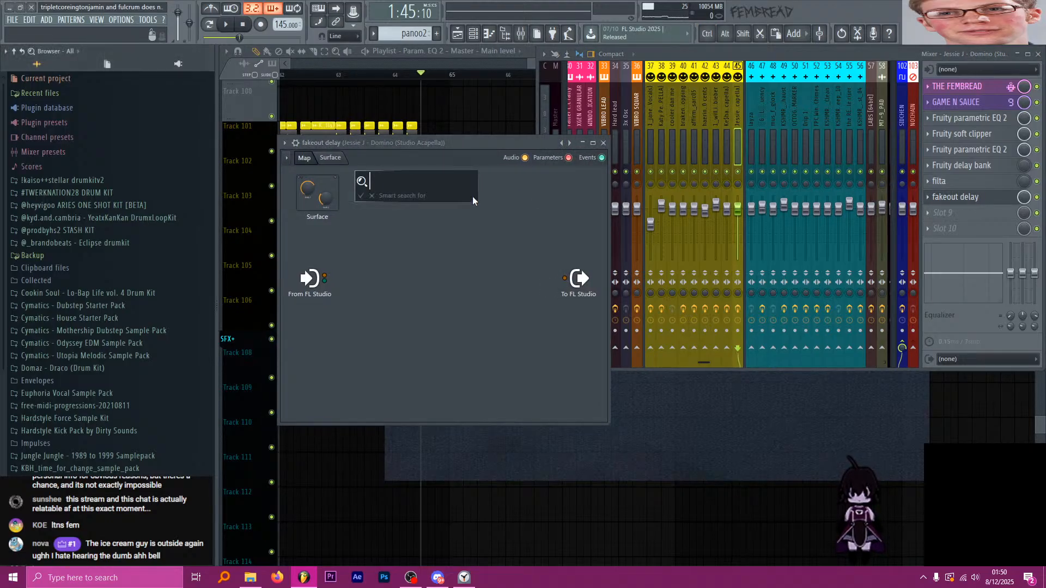
key("Return")
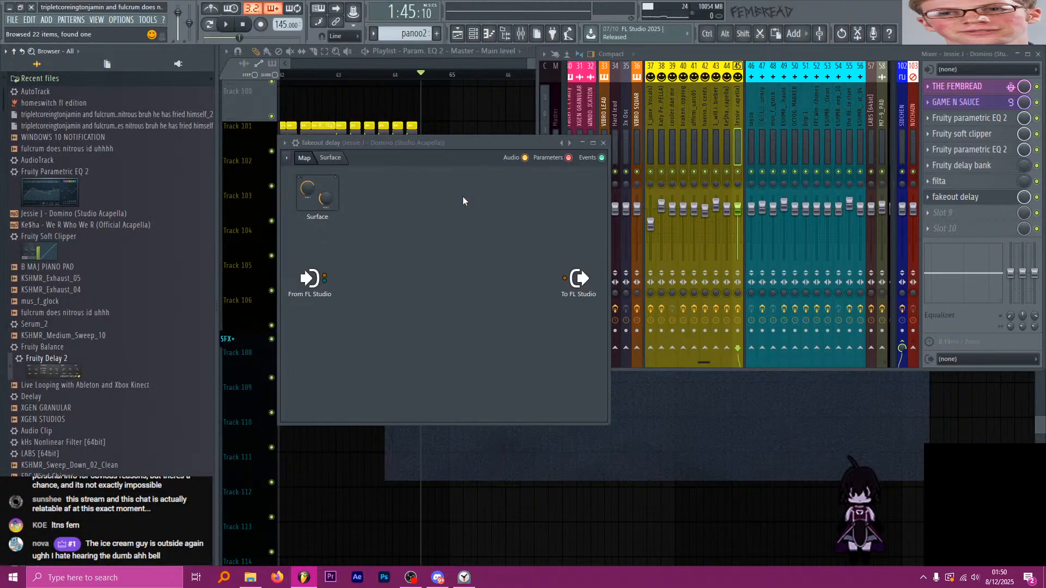
left_click_drag(141, 323, 406, 243)
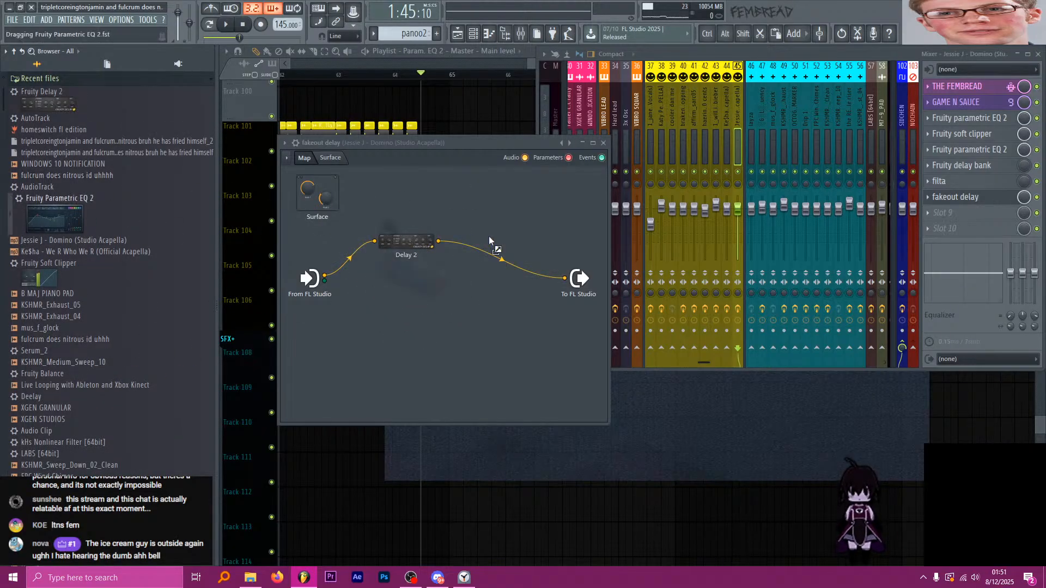
left_click_drag(489, 237, 464, 228)
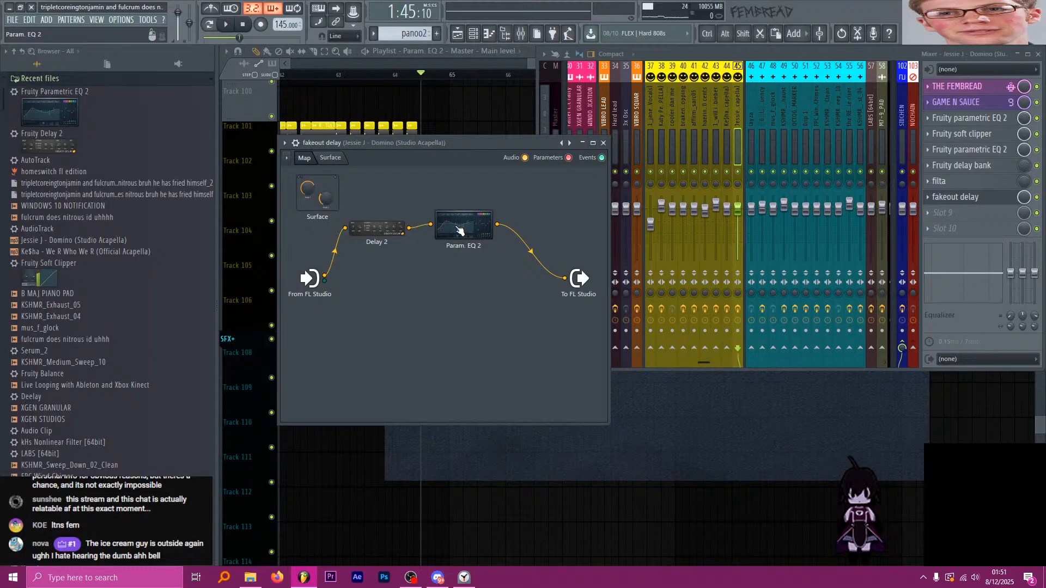
Line up the Delay 2 and Param. EQ 2 modules between the patch's input and output.
left_click_drag(390, 232, 390, 269)
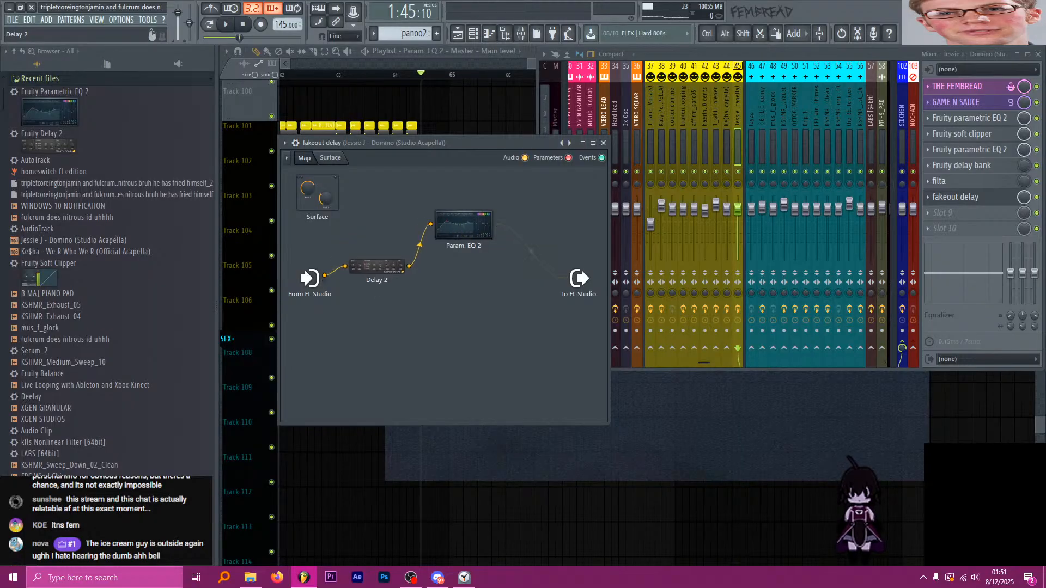
left_click_drag(463, 229, 464, 271)
left_click_drag(391, 272, 378, 257)
left_click_drag(463, 270, 459, 264)
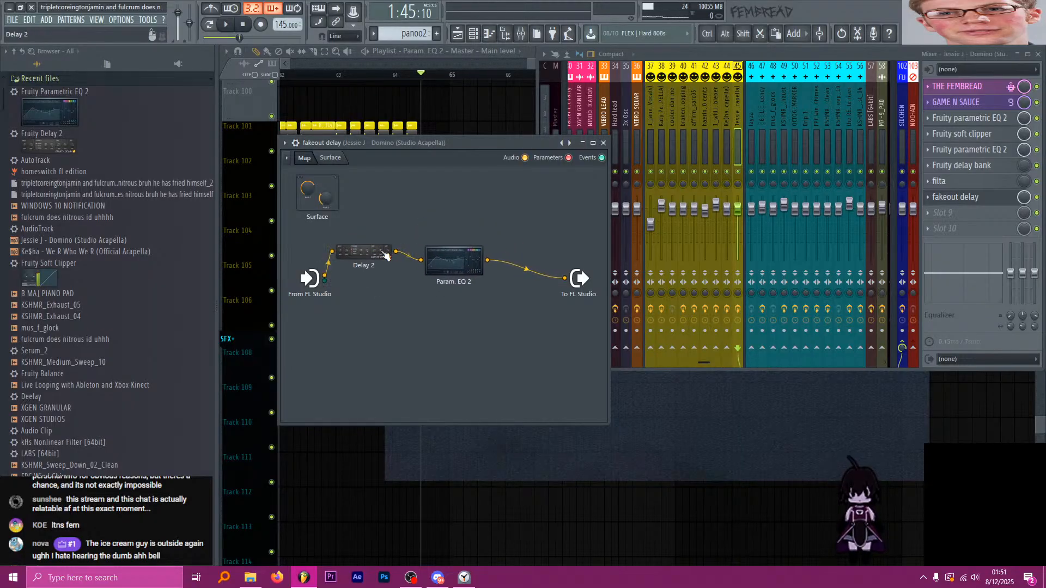
Raise the feedback volume of Delay 2 in the fakeout delay patch and check the options for its input volume.
double_click(390, 268)
left_click_drag(321, 238, 365, 241)
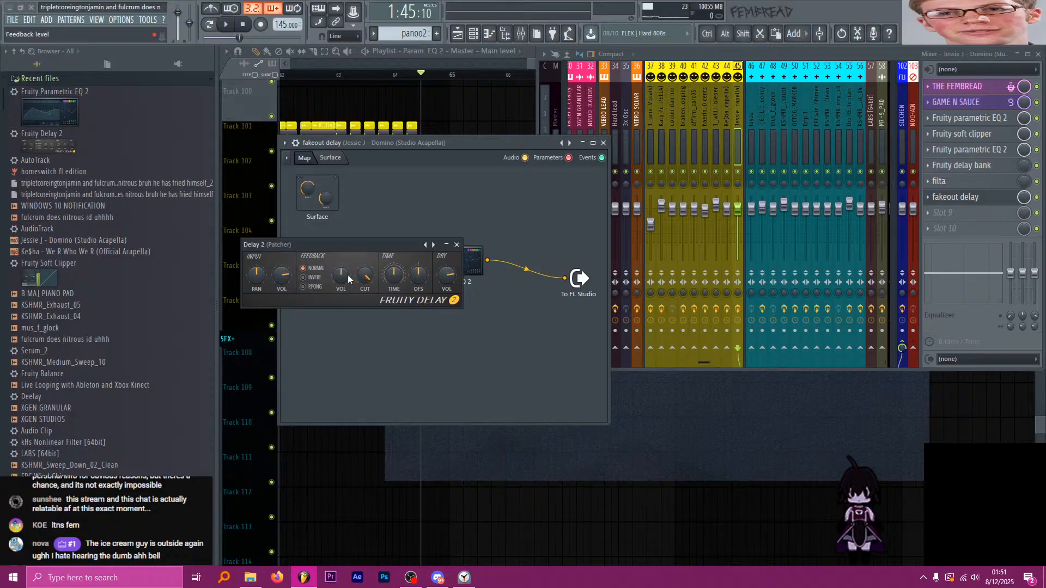
left_click(457, 245)
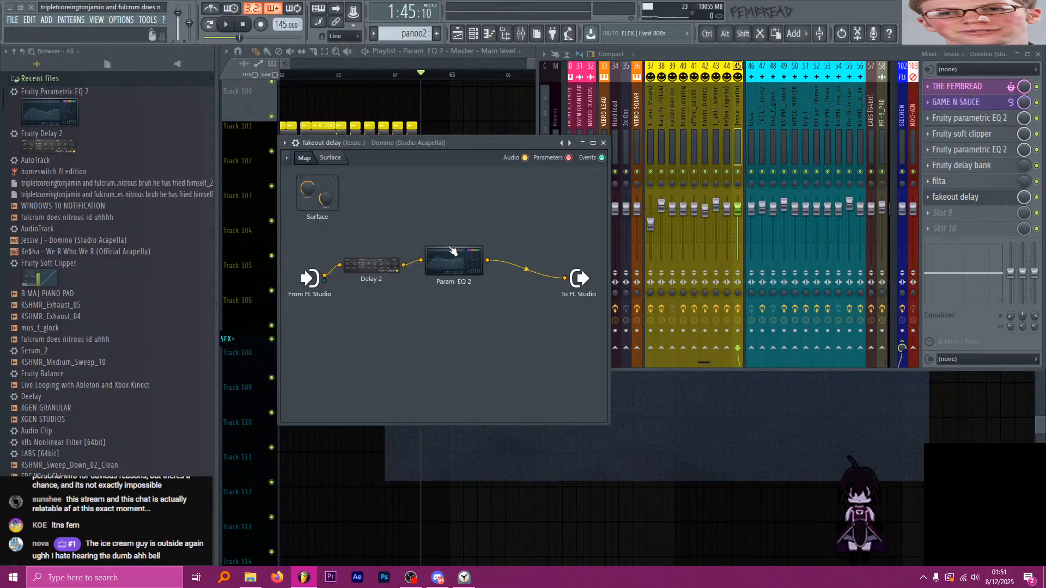
left_click(381, 278)
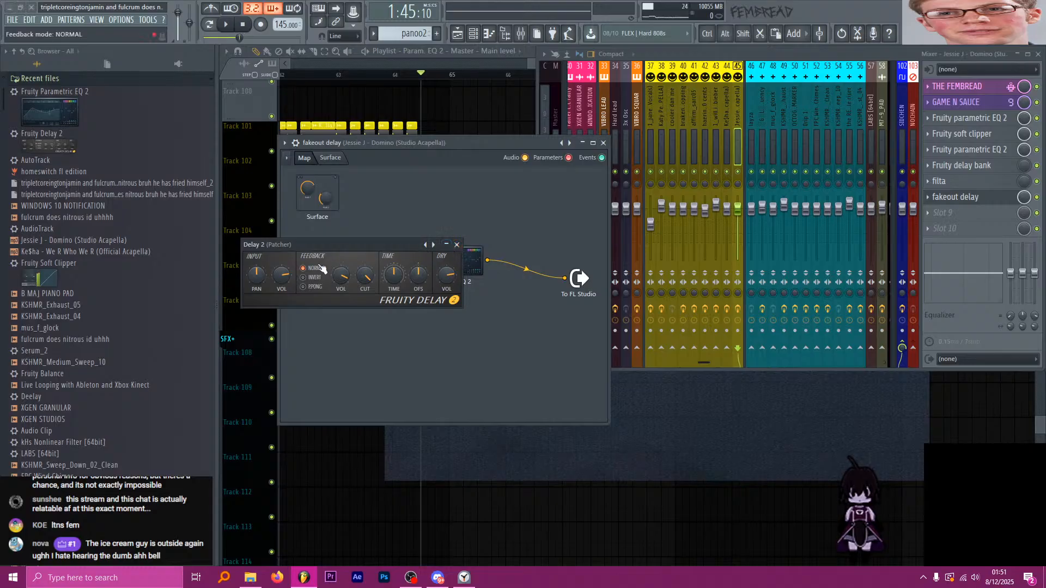
right_click(283, 277)
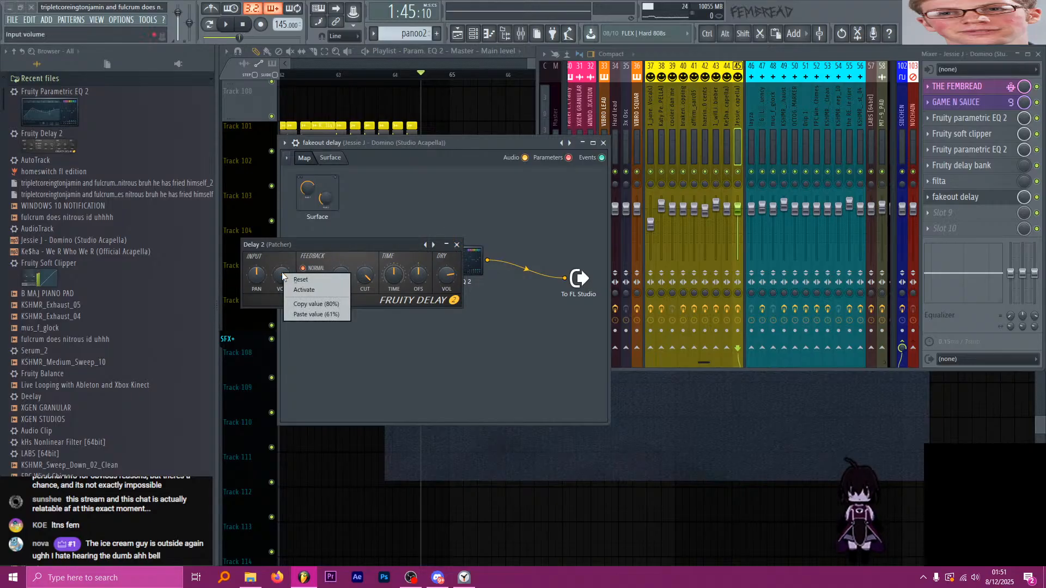
Insert three empty playlist tracks between the Delay bank mix level automation and the SFX+ track.
double_click(526, 51)
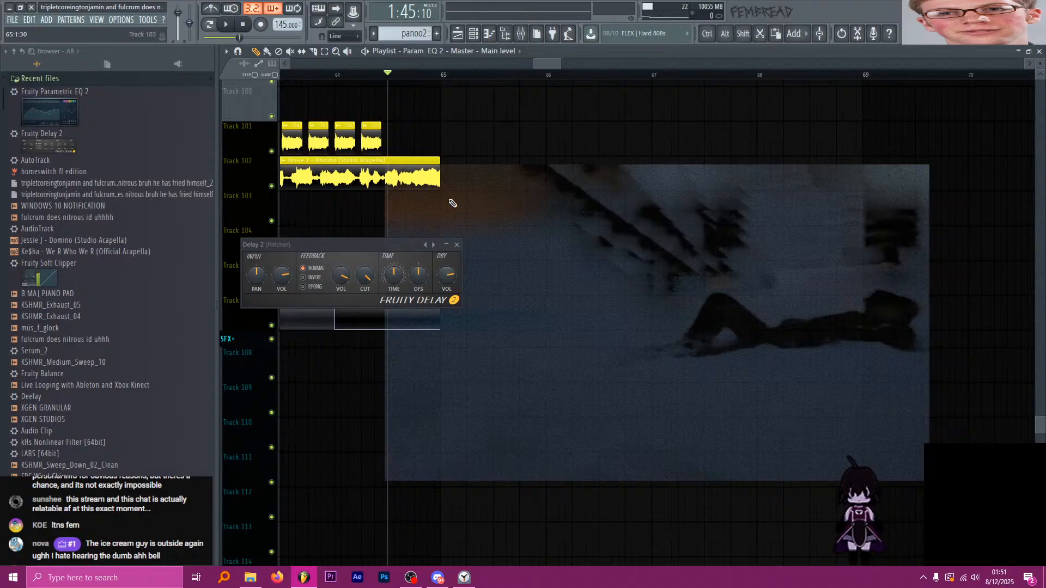
scroll(483, 221, "down", 4, "ctrl")
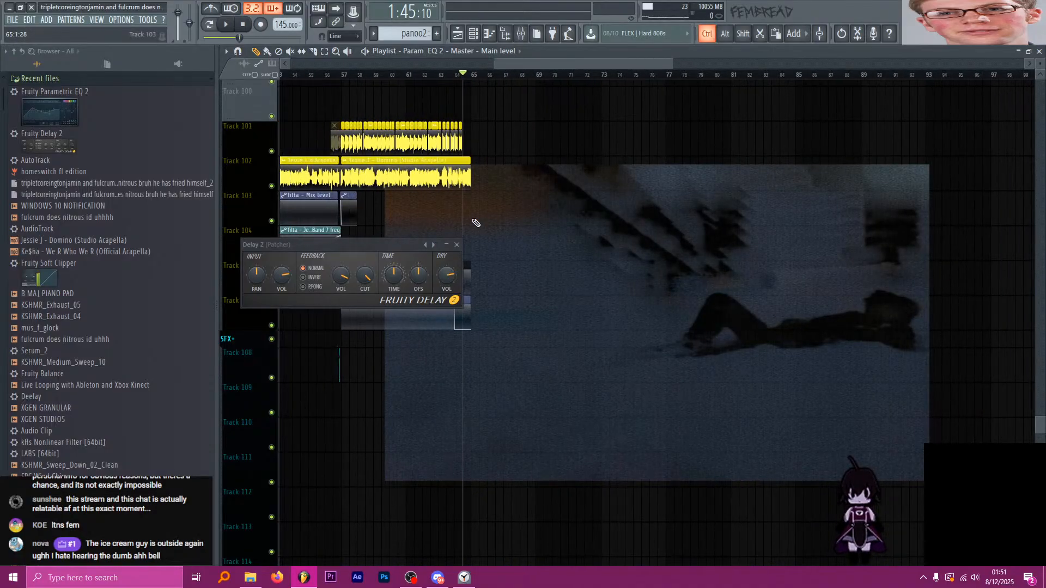
scroll(479, 218, "down", 5)
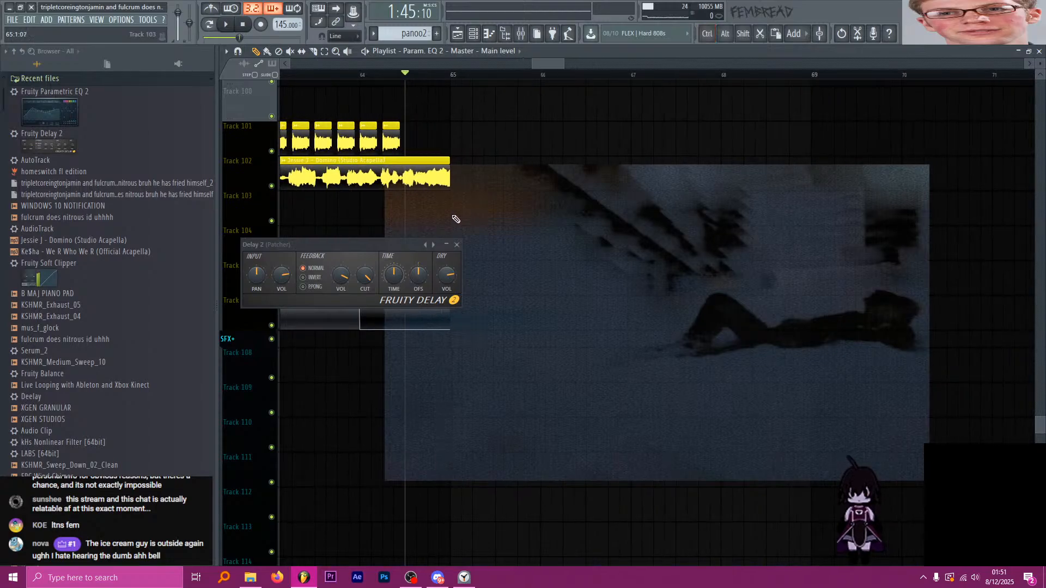
scroll(479, 191, "up", 3, "ctrl")
scroll(479, 192, "down", 8, "ctrl")
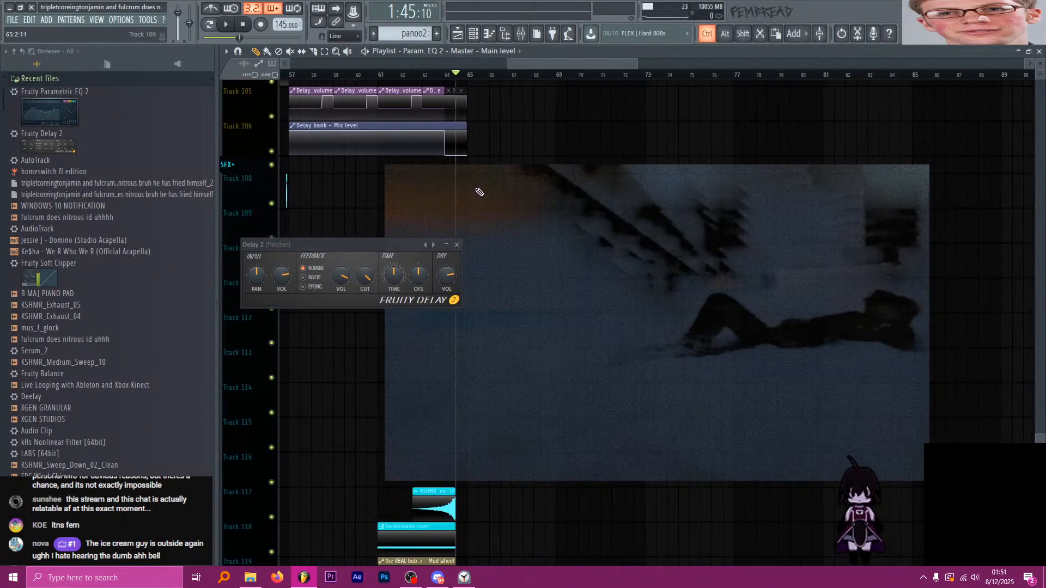
right_click(257, 173)
key("i")
right_click(256, 173)
key("i")
right_click(257, 173)
key("i")
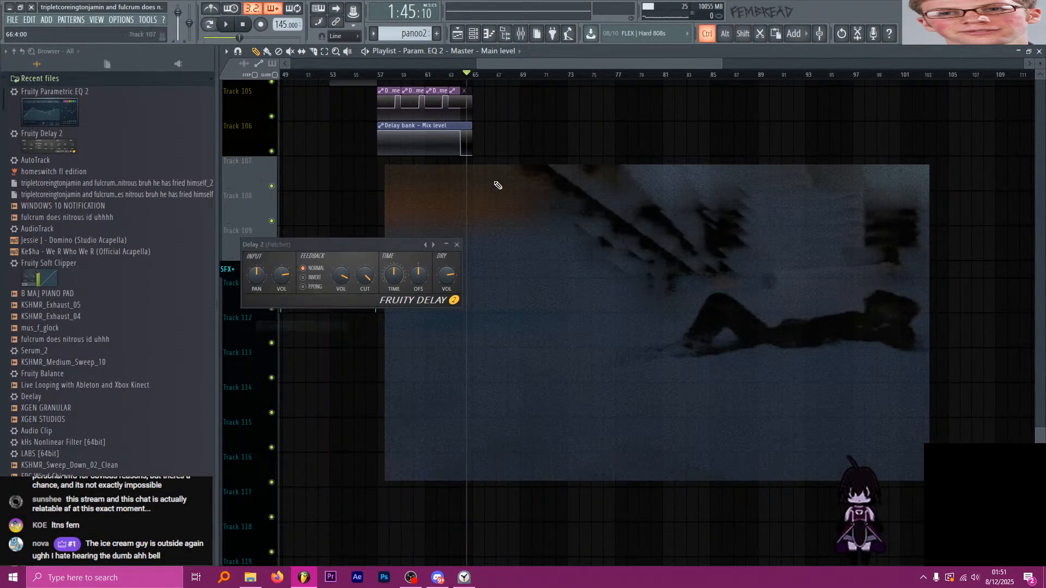
Create an automation clip for the fakeout delay's mix level on Track 107, spanning bars 57 to 65.
scroll(483, 192, "up", 3, "ctrl")
left_click(524, 36)
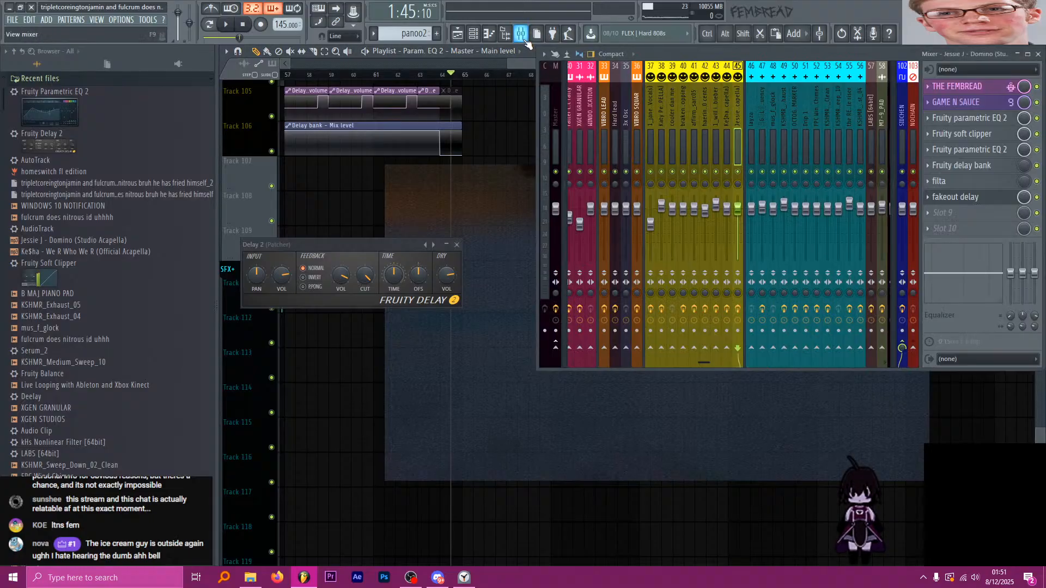
key("F9")
scroll(540, 142, "down", 3, "ctrl")
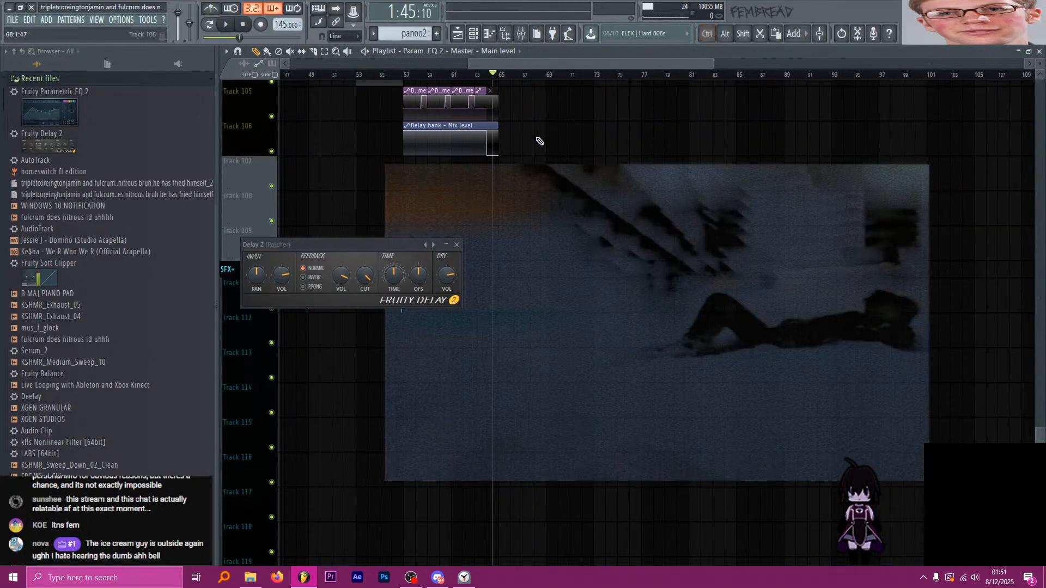
double_click(428, 140, "ctrl")
left_click(521, 34)
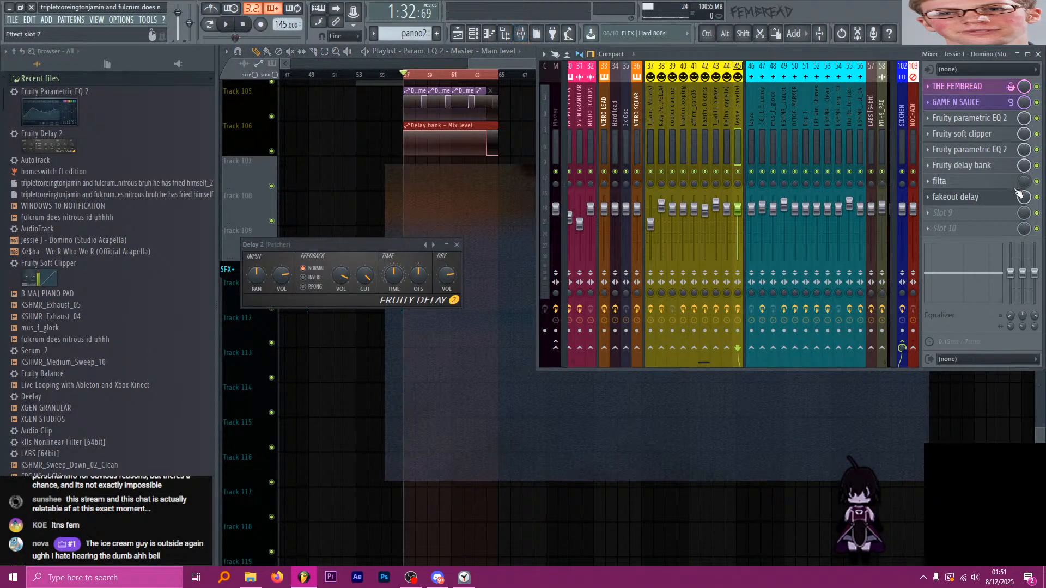
scroll(487, 159, "up", 5)
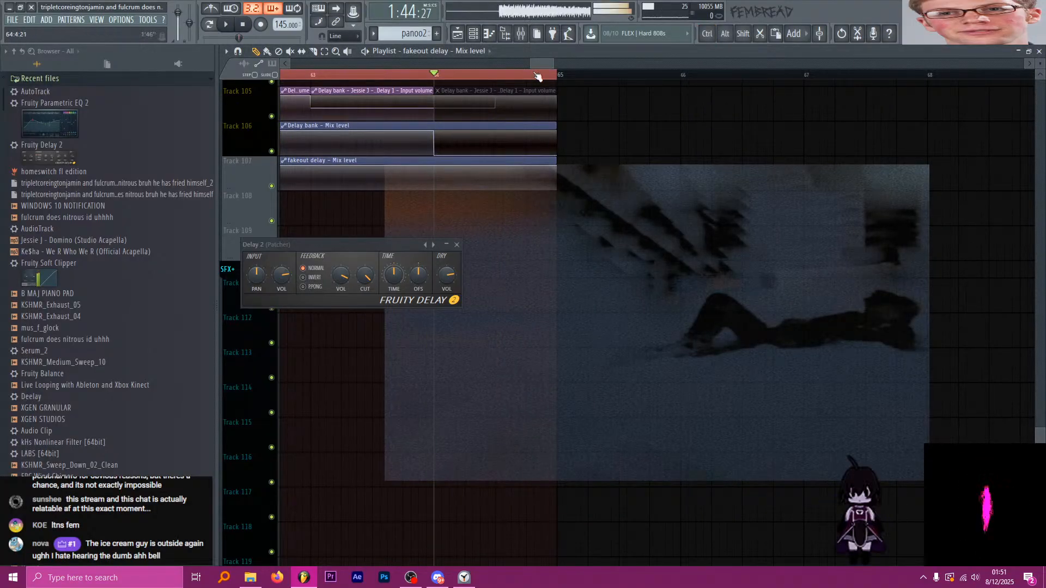
Place the playhead at bar 64 and create an automation clip for Delay 2's input volume on Track 108.
left_click(246, 26)
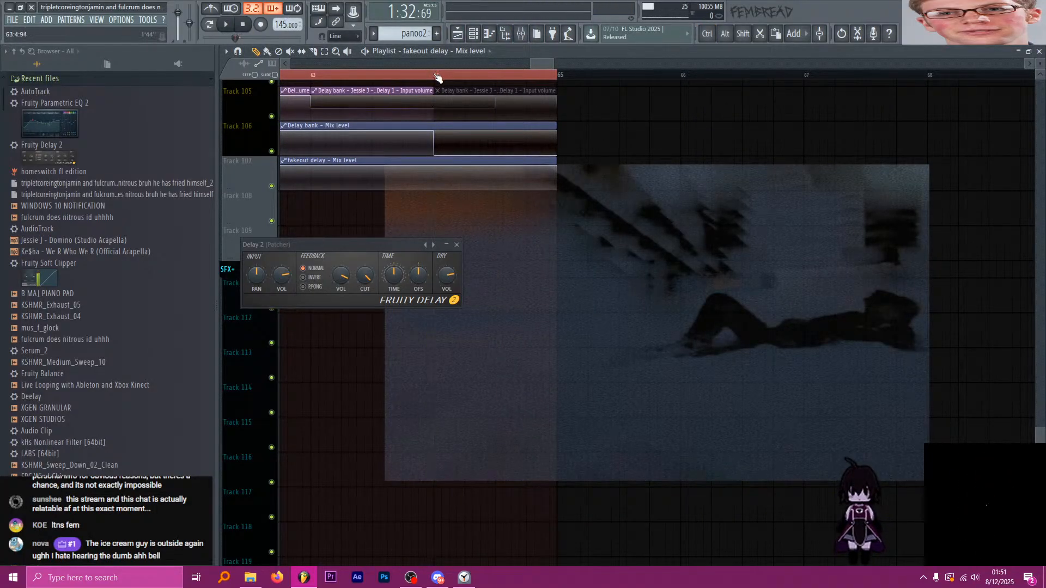
left_click(436, 75)
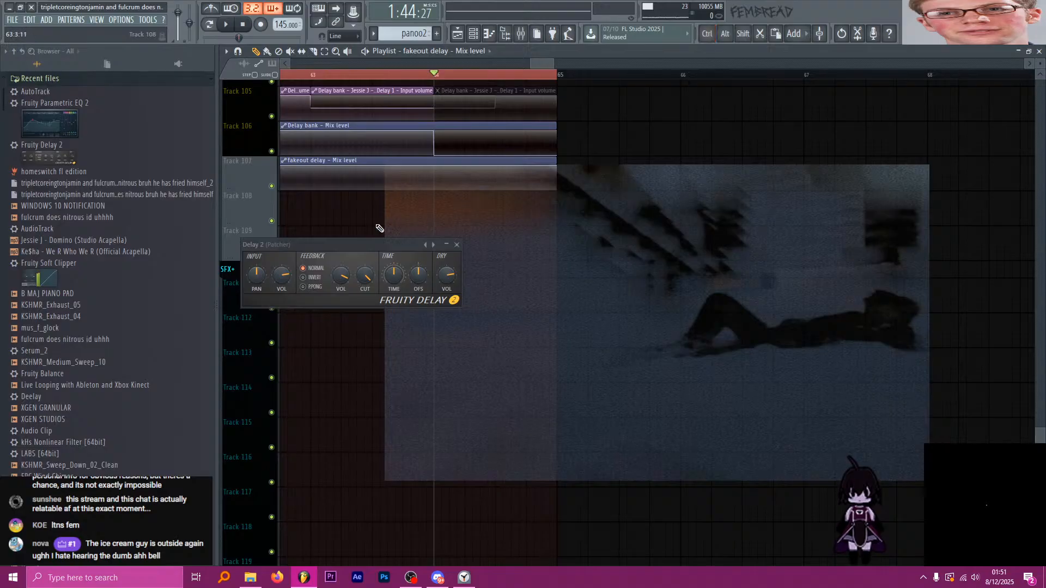
scroll(403, 206, "down", 4)
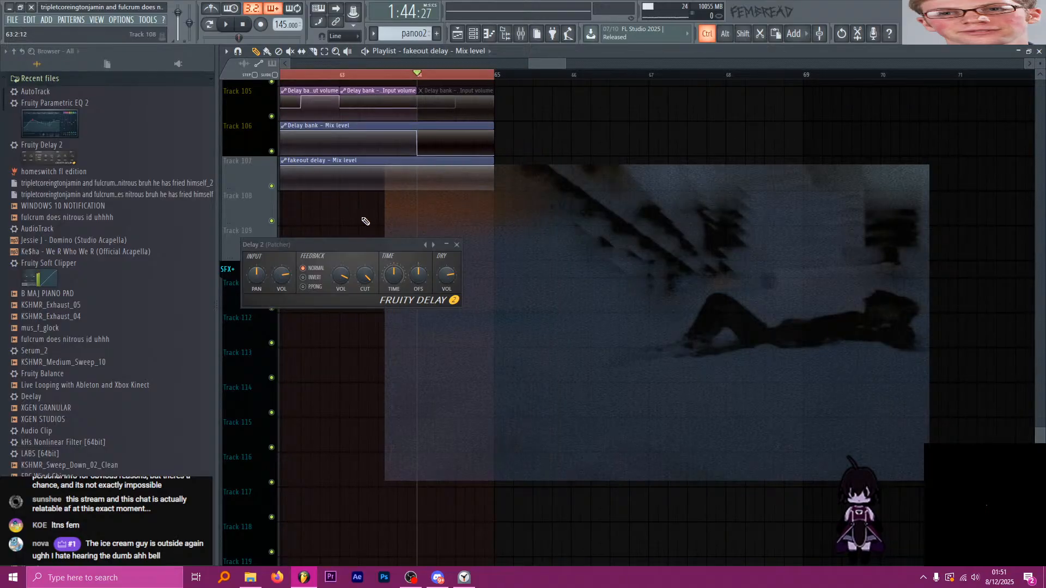
right_click(283, 276)
left_click(328, 361)
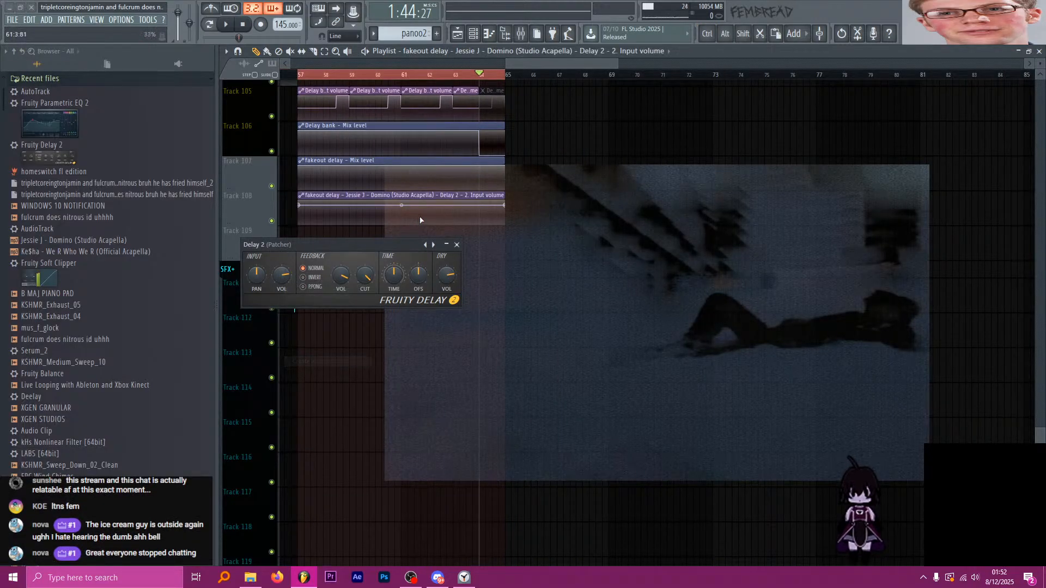
Add a point at bar 64 to the Delay 2 input volume automation and lower the clip's start to zero for a sharp step up.
scroll(484, 211, "up", 5)
right_click(456, 211)
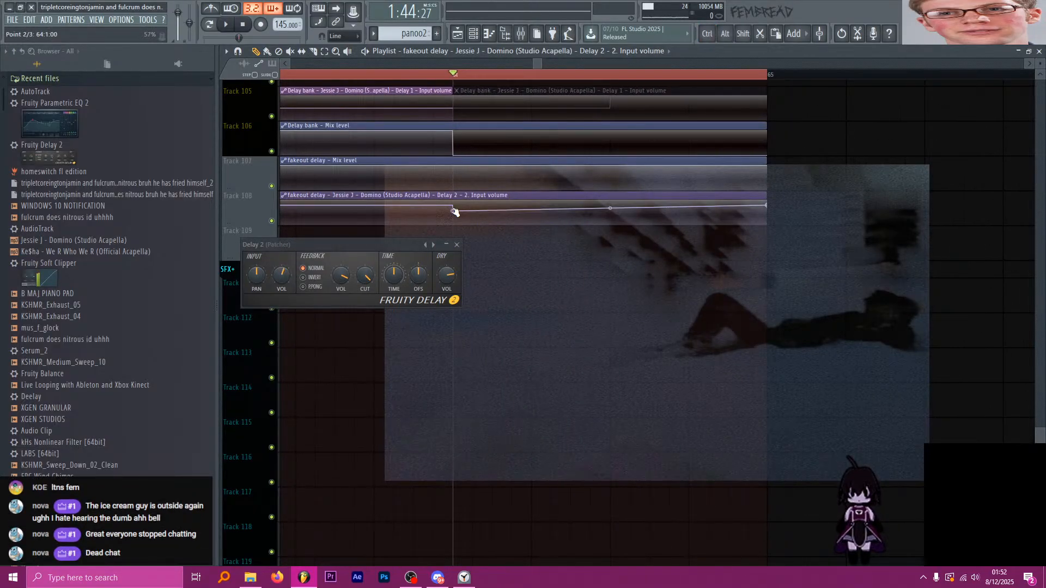
scroll(491, 224, "down", 5)
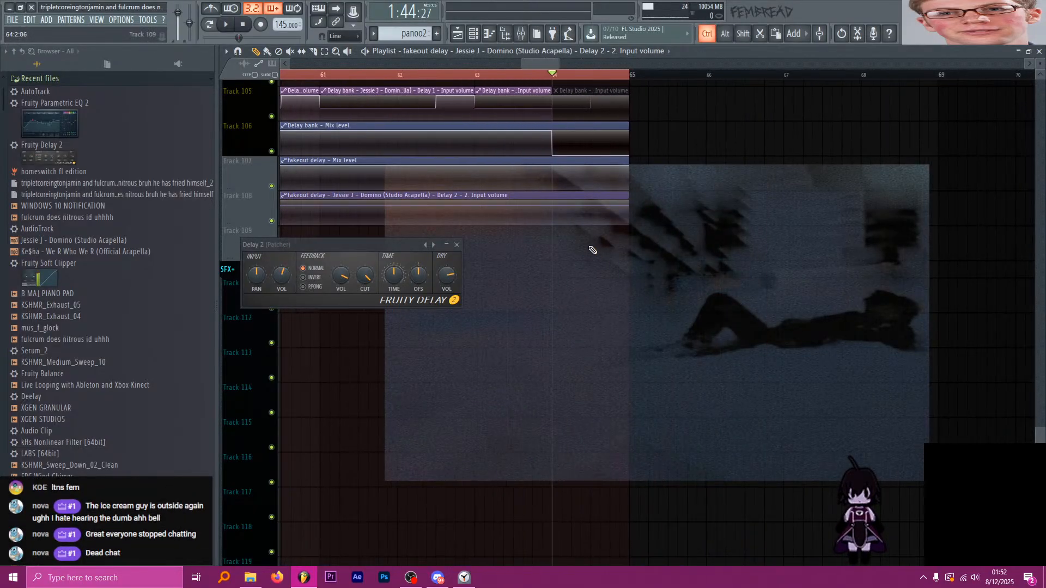
scroll(527, 238, "down", 2)
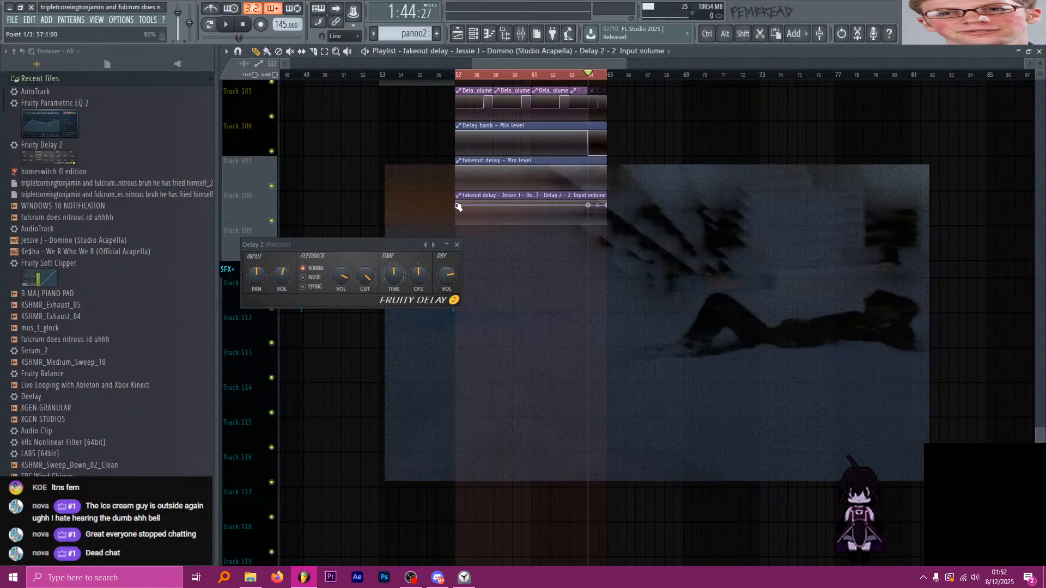
left_click_drag(457, 205, 458, 235)
Move the step in the Delay 2 input volume automation to halfway through bar 64, near the end of the vocal.
scroll(622, 243, "up", 1)
scroll(624, 243, "up", 4)
scroll(592, 188, "up", 3)
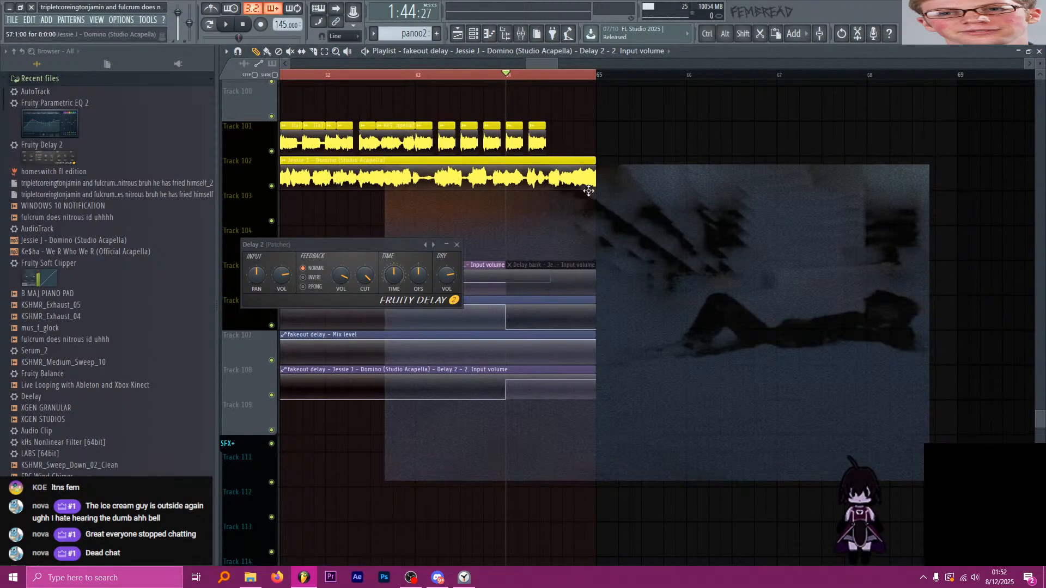
scroll(590, 186, "down", 3)
scroll(608, 217, "up", 3)
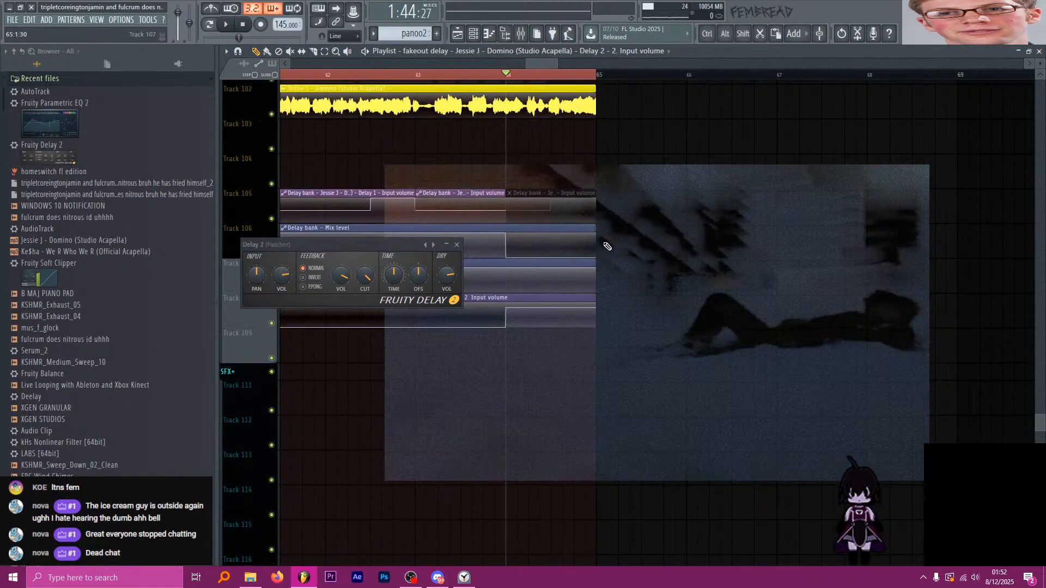
scroll(608, 246, "down", 2)
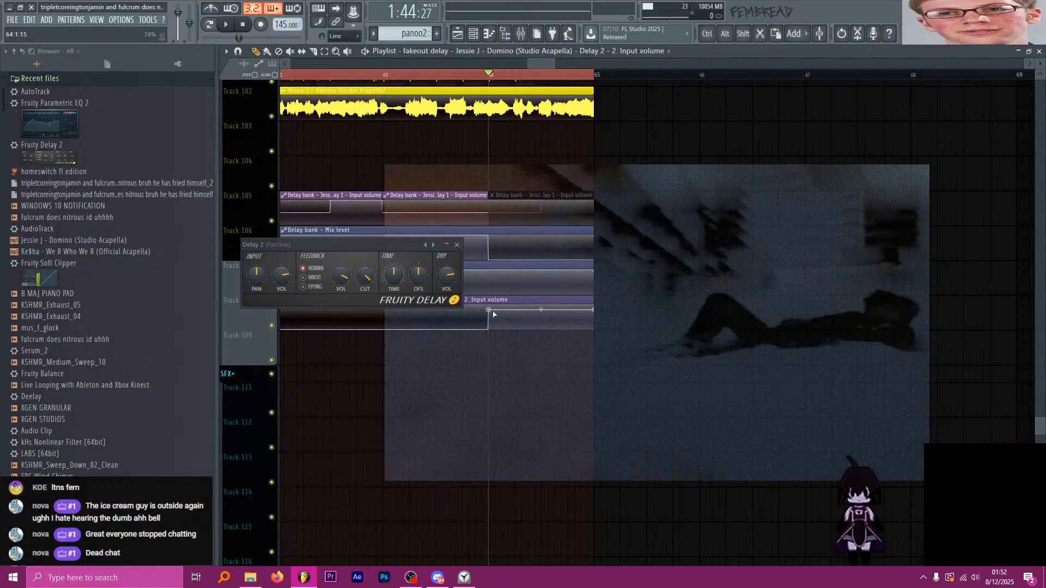
left_click_drag(491, 311, 549, 311)
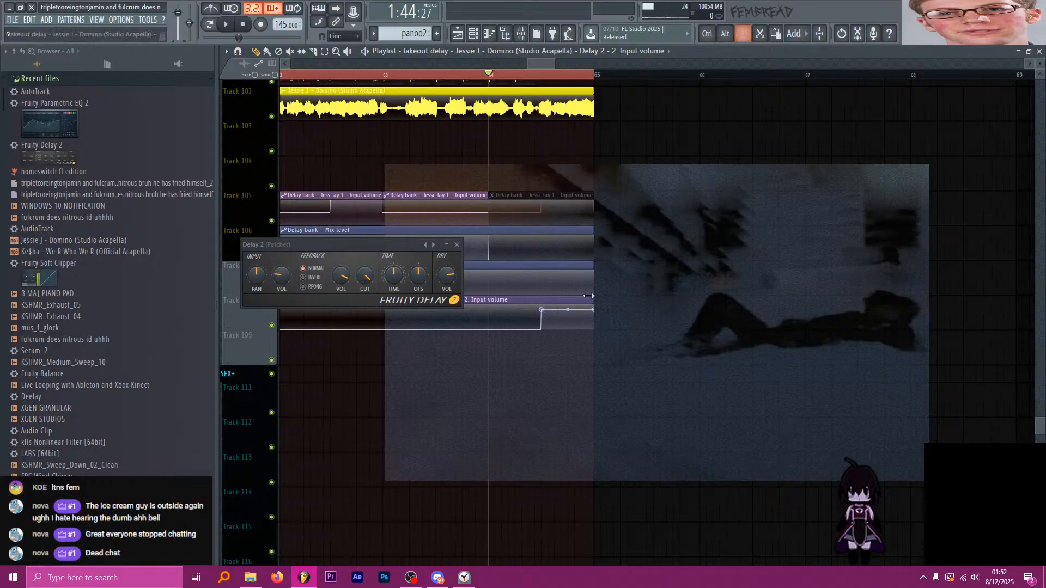
Shape the fakeout delay's mix level automation to start at zero and step up to 100% at 64:3:00.
scroll(624, 264, "down", 1)
scroll(624, 263, "up", 2)
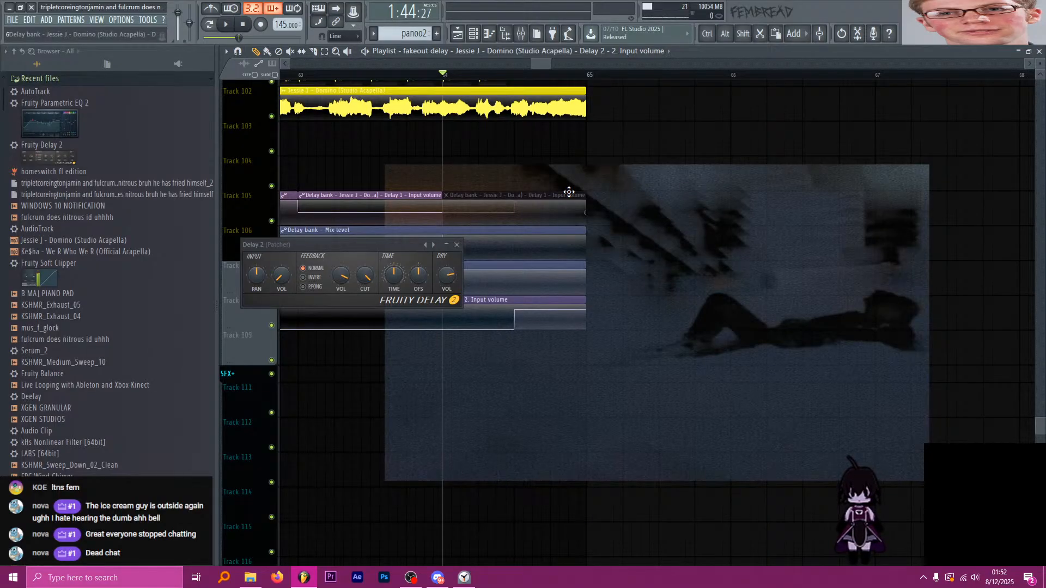
scroll(569, 192, "down", 1)
scroll(575, 220, "down", 1)
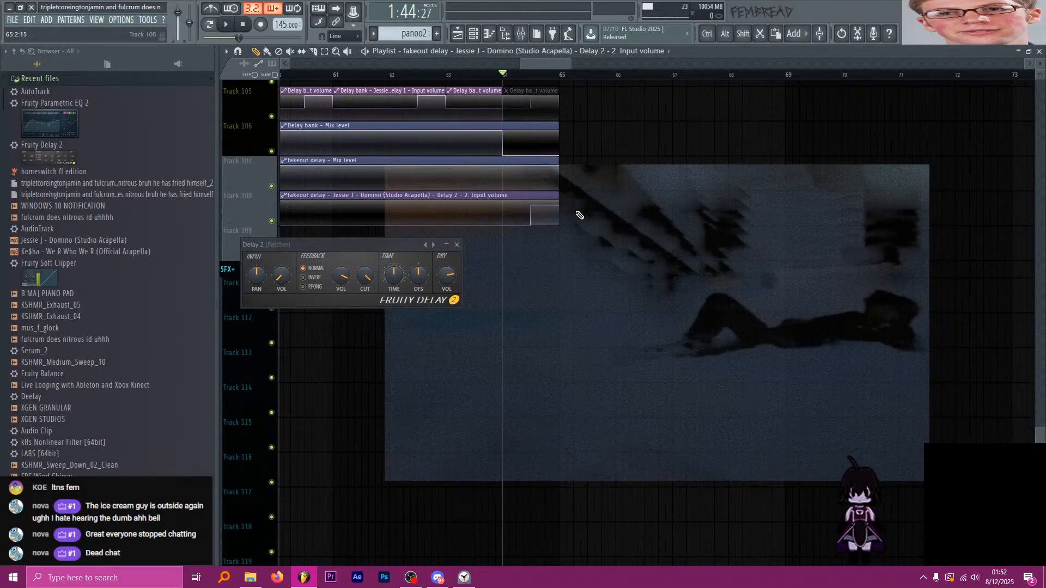
scroll(579, 215, "up", 1)
scroll(515, 185, "up", 1)
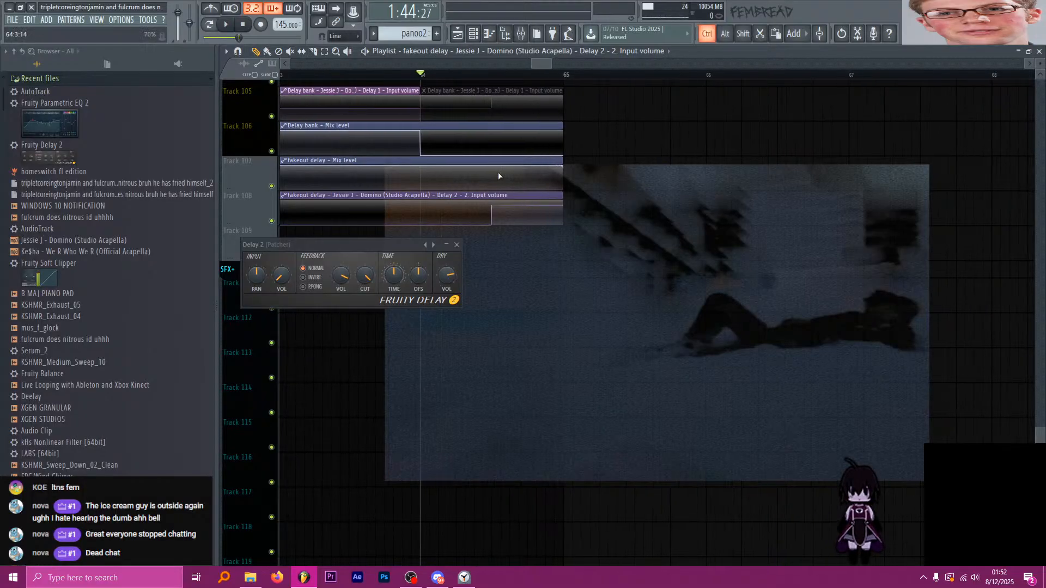
scroll(497, 177, "up", 1)
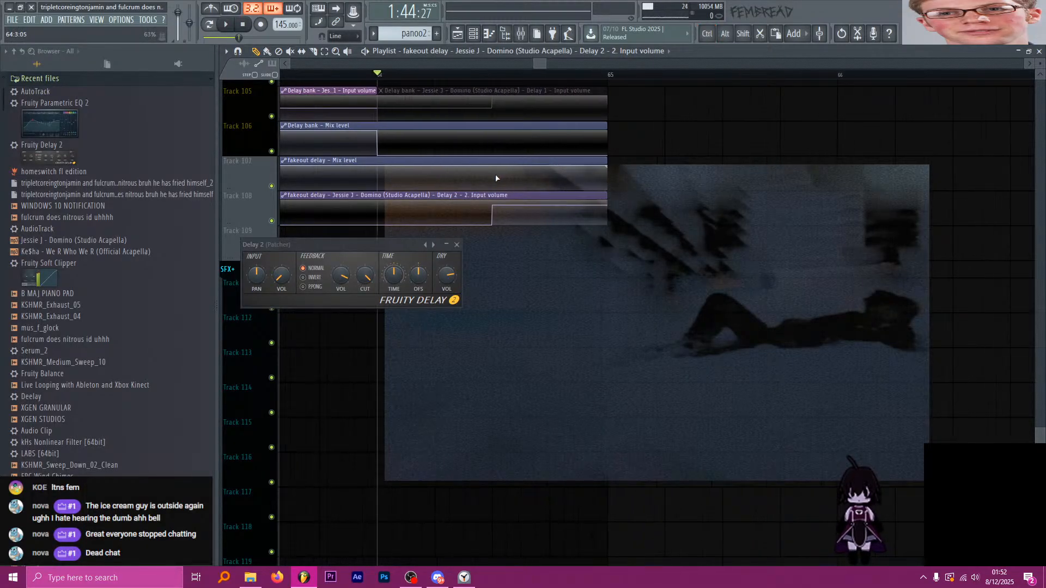
scroll(392, 174, "down", 2)
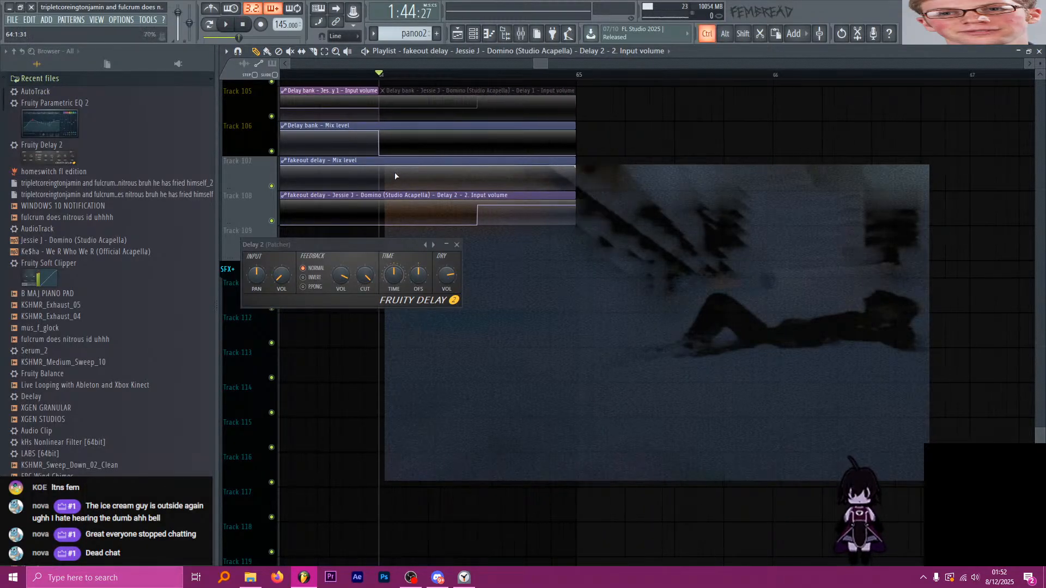
scroll(381, 174, "up", 1)
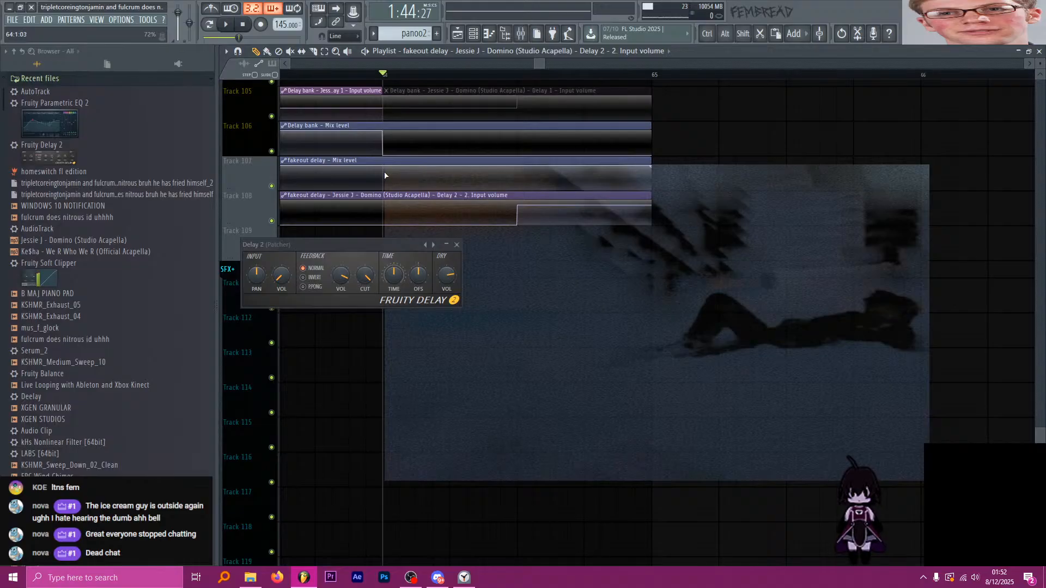
scroll(424, 173, "down", 3)
scroll(431, 173, "up", 3)
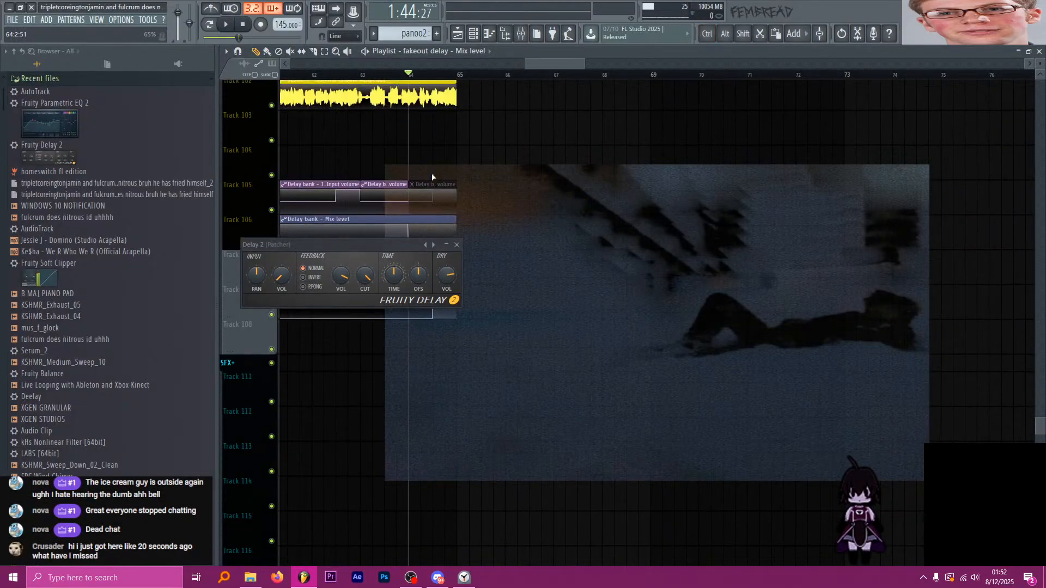
scroll(432, 174, "down", 2)
scroll(430, 192, "up", 2)
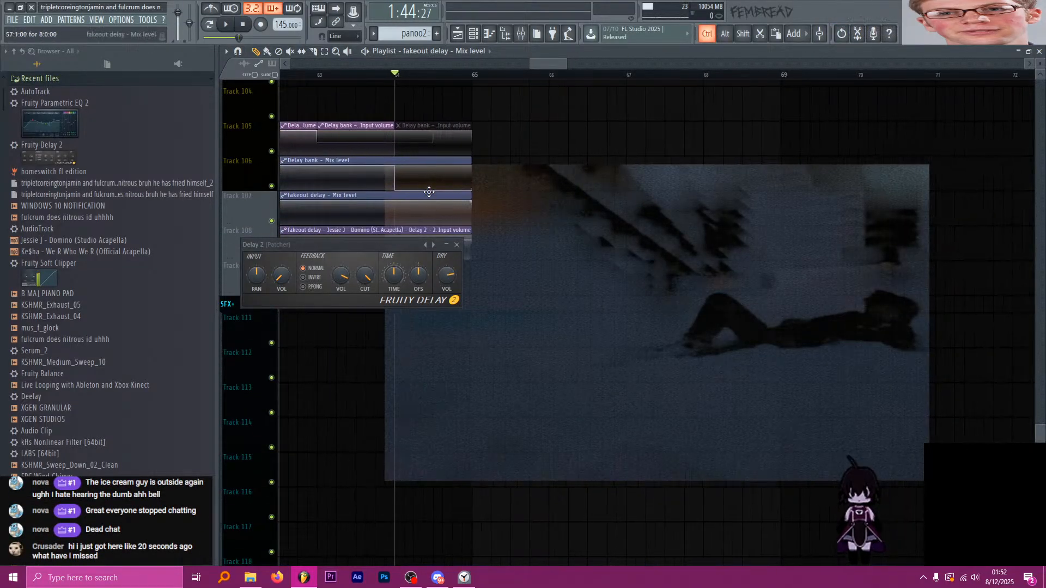
scroll(431, 188, "down", 1)
scroll(435, 180, "up", 3)
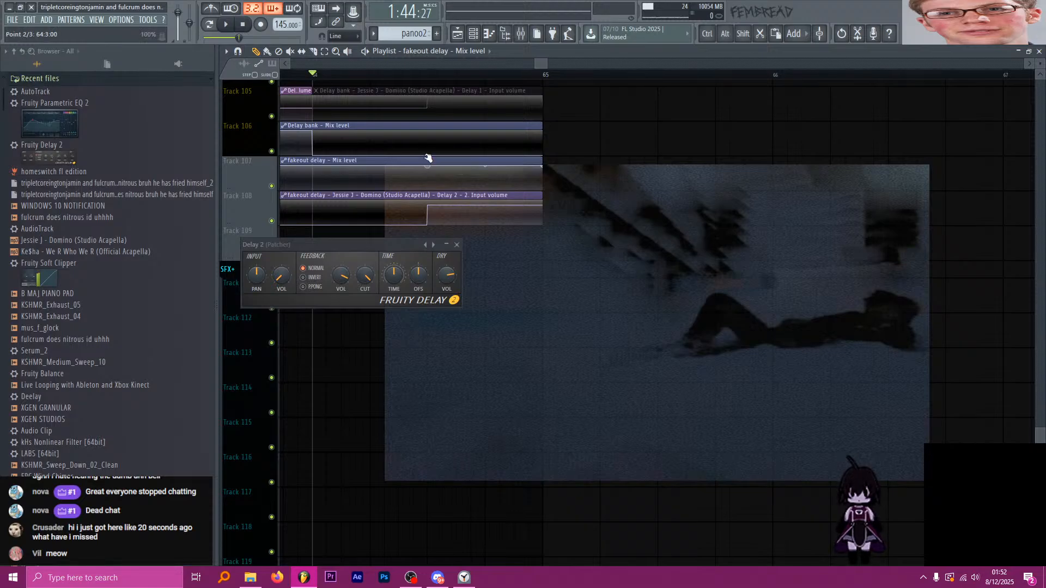
scroll(428, 158, "down", 6)
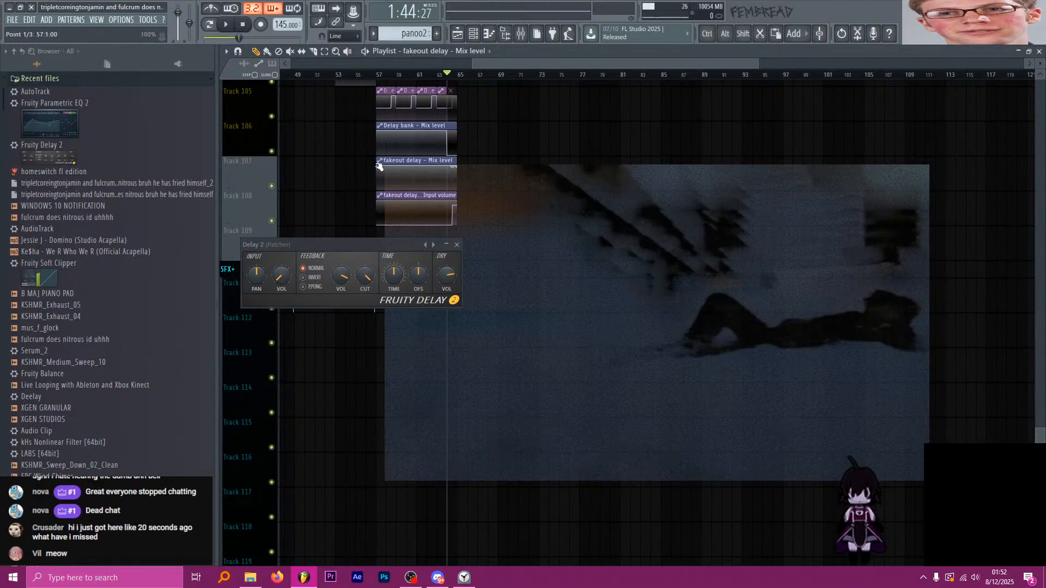
scroll(382, 169, "up", 4)
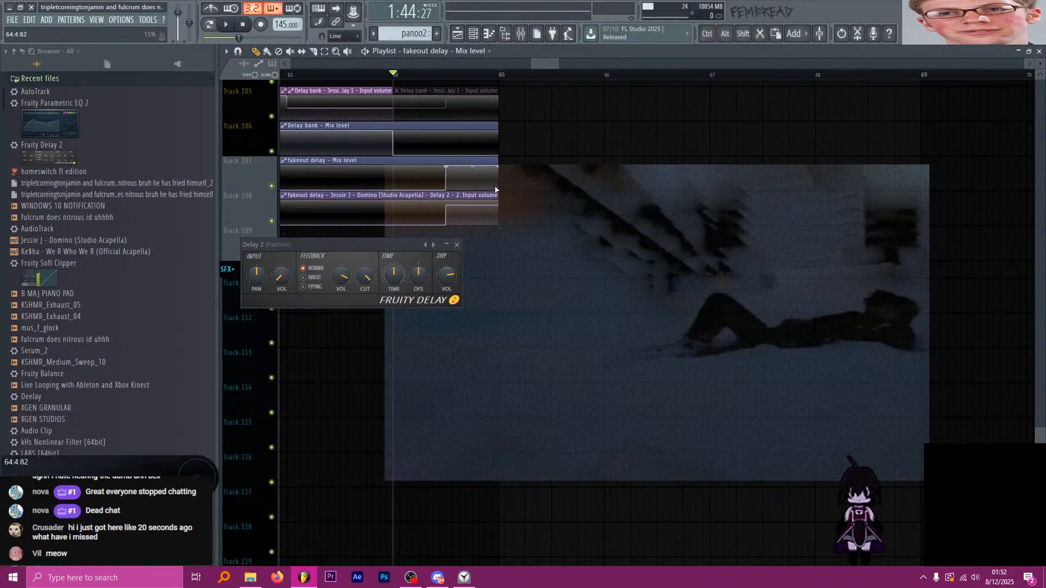
Play the end of the Jessie J vocal from bar 64 to audition the automated fakeout delay.
scroll(499, 191, "up", 2)
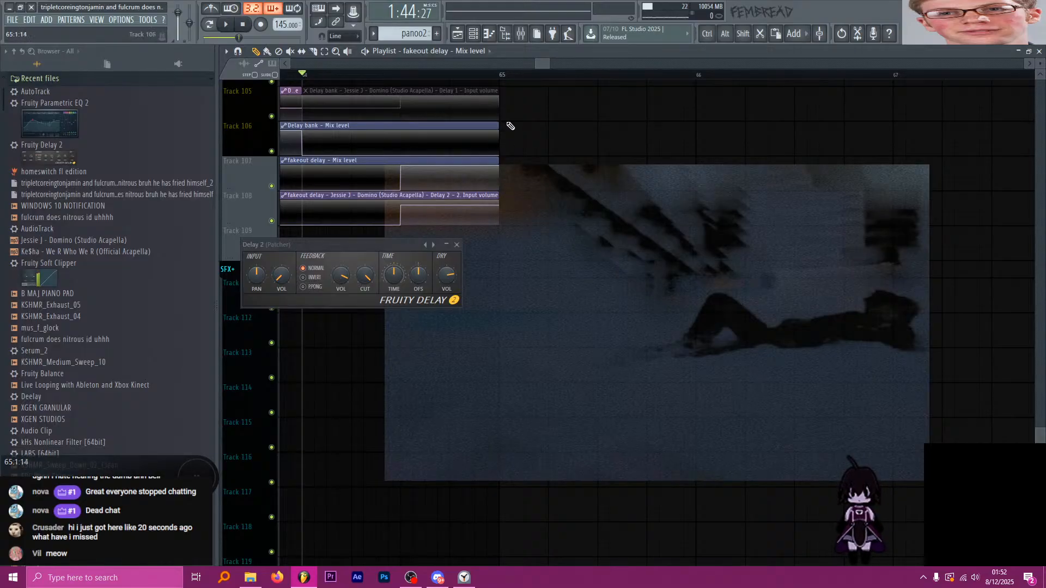
scroll(523, 174, "down", 3)
key("space")
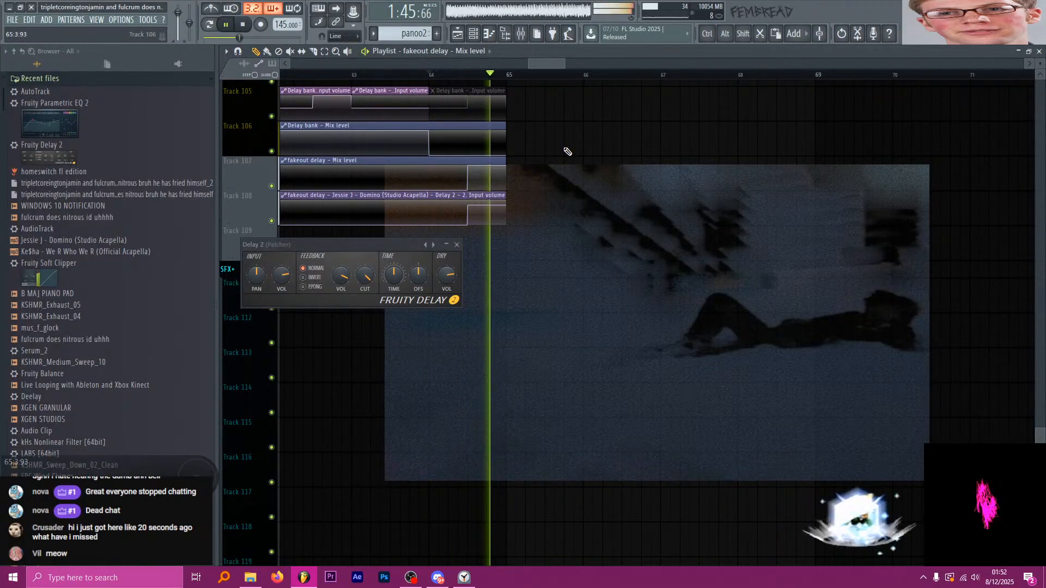
left_click(243, 25)
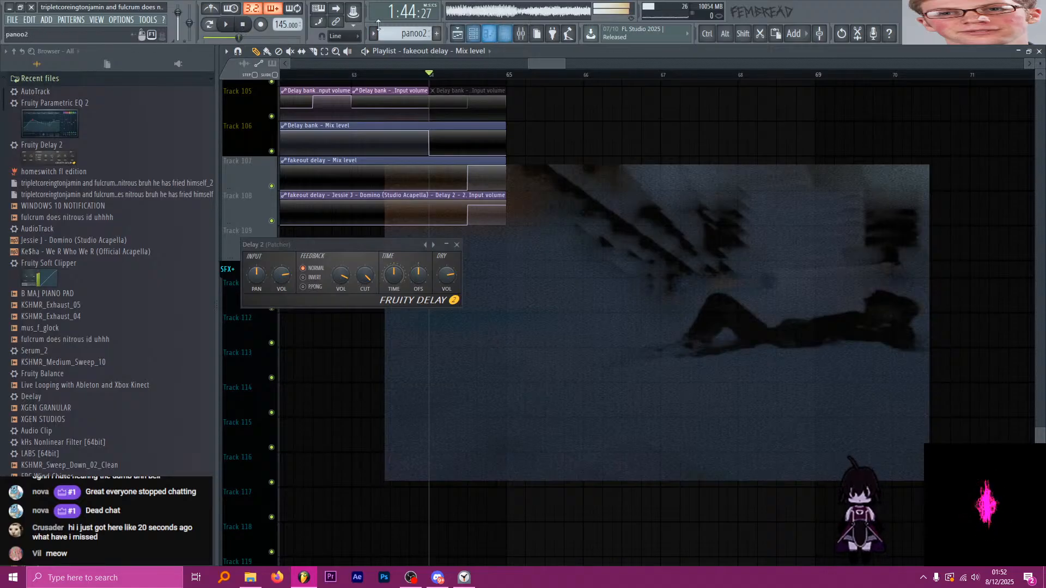
In the Jessie J vocal's fakeout delay patch, shift Delay 2 and Param. EQ 2 upward and connect From FL Studio directly to To FL Studio.
left_click(522, 34)
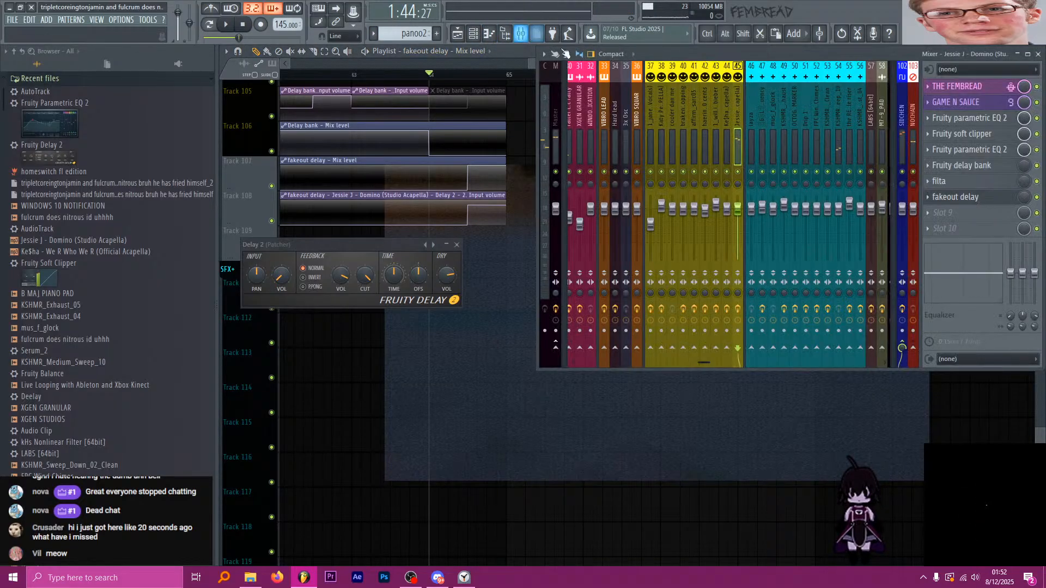
left_click(973, 209)
left_click(975, 199)
left_click(978, 200)
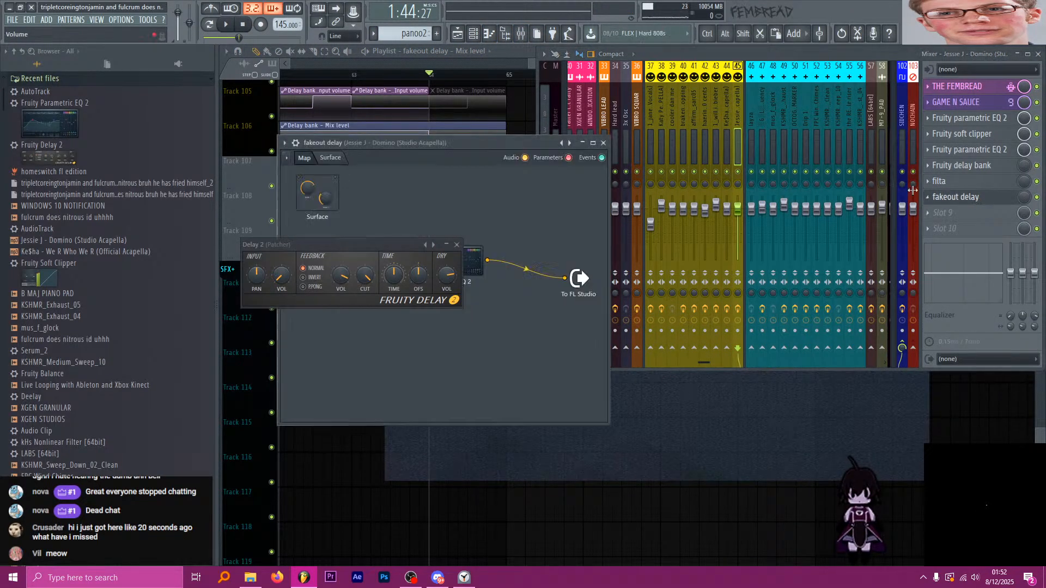
left_click_drag(412, 247, 429, 336)
left_click_drag(370, 266, 368, 241)
left_click_drag(454, 261, 460, 229)
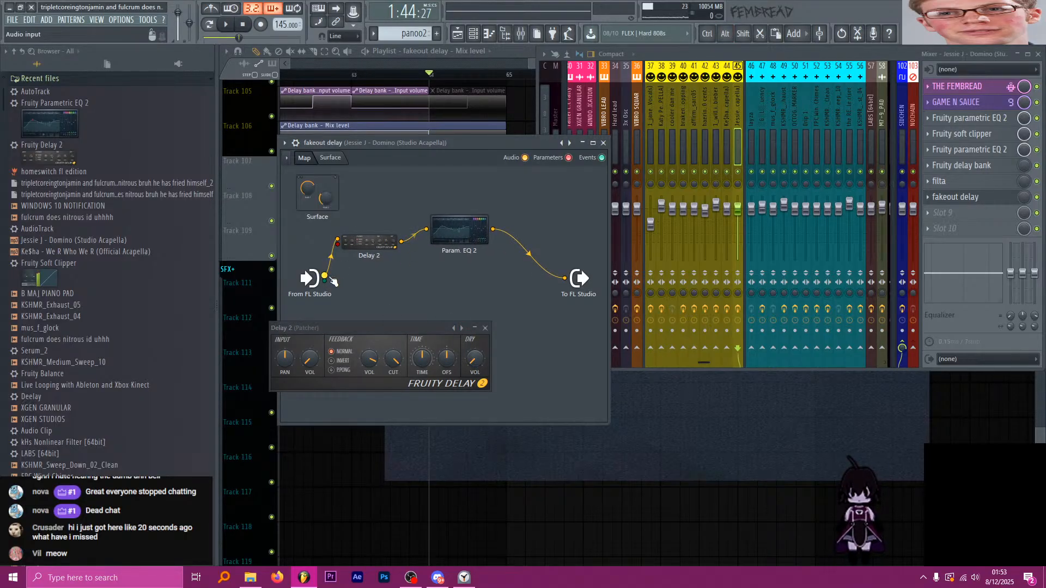
left_click_drag(330, 279, 565, 278)
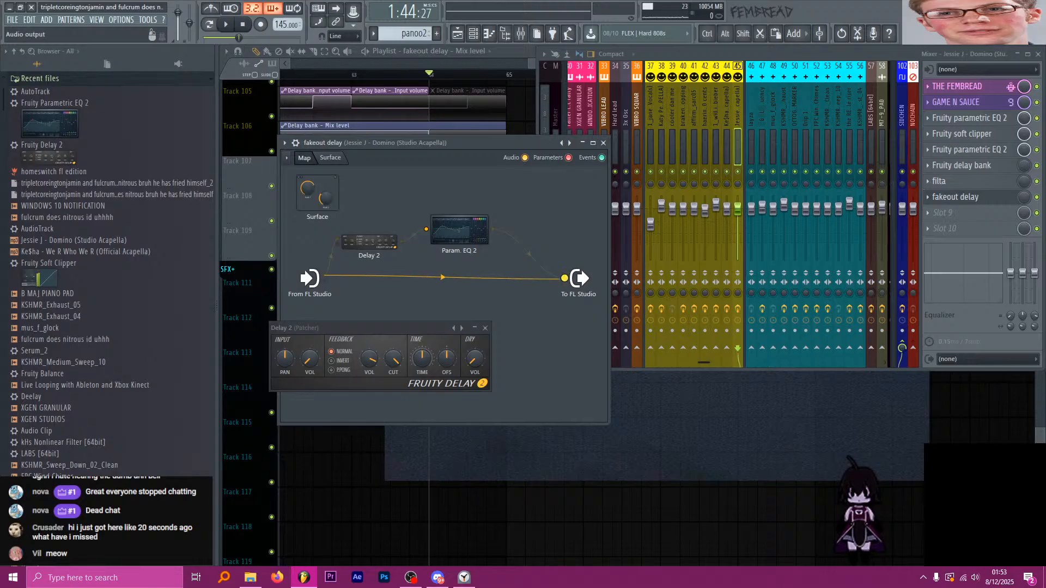
Shape band 1 of the patch's Param. EQ 2 into a steep low cut near 63 Hz and return to the playlist.
double_click(463, 240)
left_click_drag(439, 243, 486, 258)
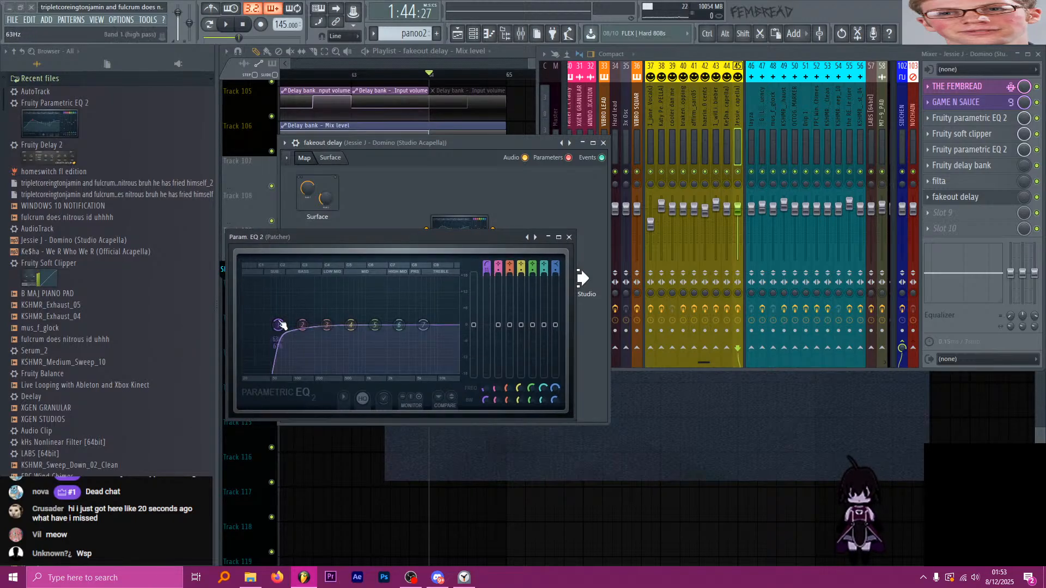
left_click_drag(278, 325, 284, 326)
left_click(569, 237)
left_click(512, 53)
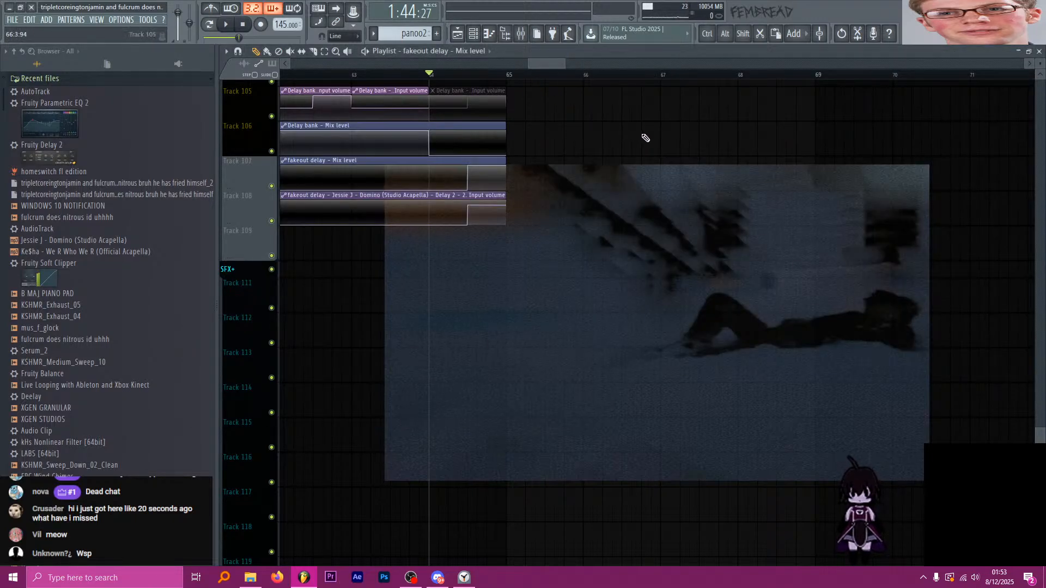
scroll(650, 134, "down", 3)
scroll(652, 135, "down", 3)
scroll(625, 159, "down", 4)
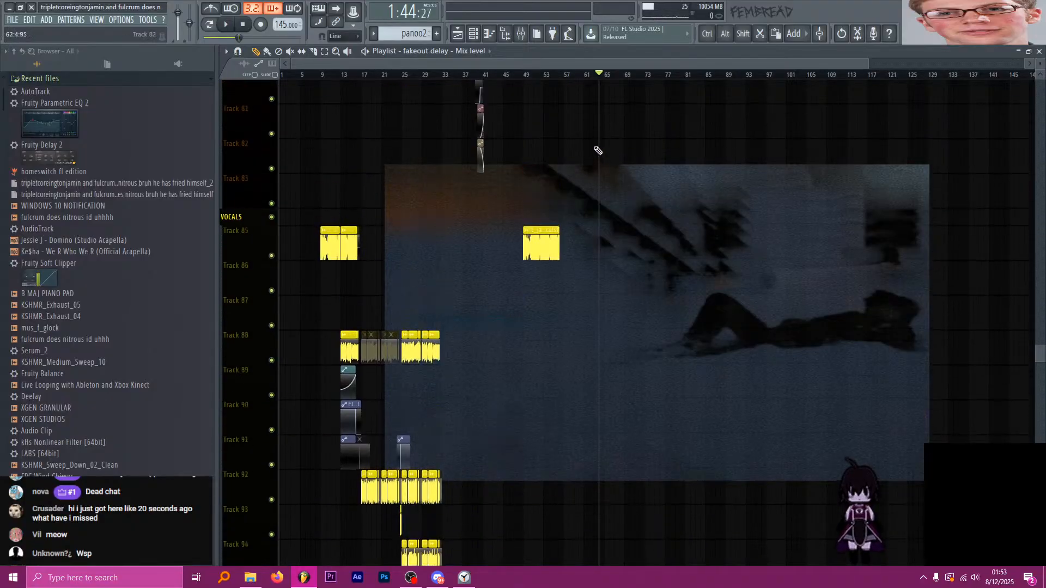
left_click_drag(601, 77, 526, 96)
scroll(589, 140, "up", 3)
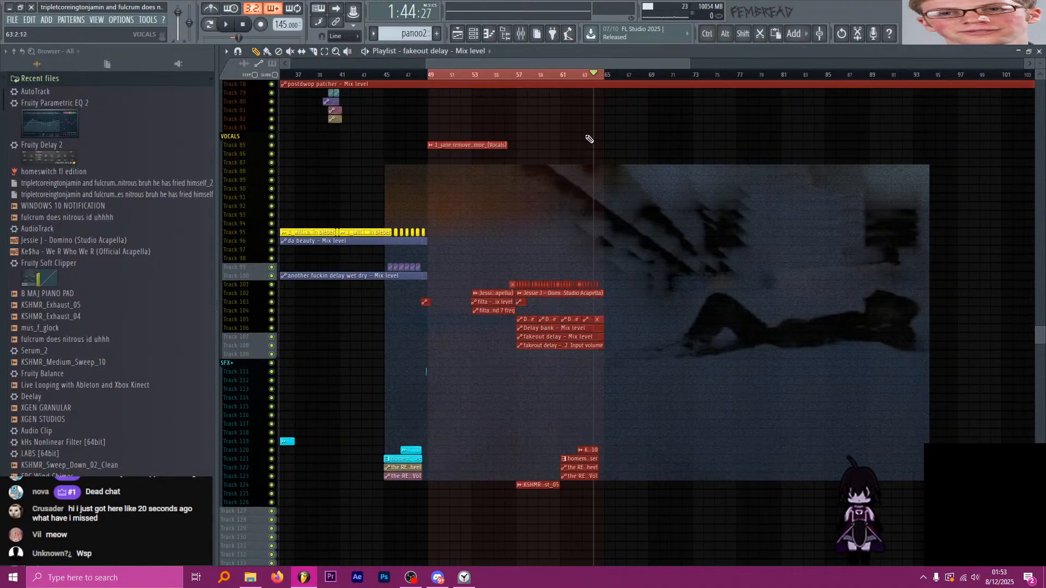
scroll(589, 139, "up", 2)
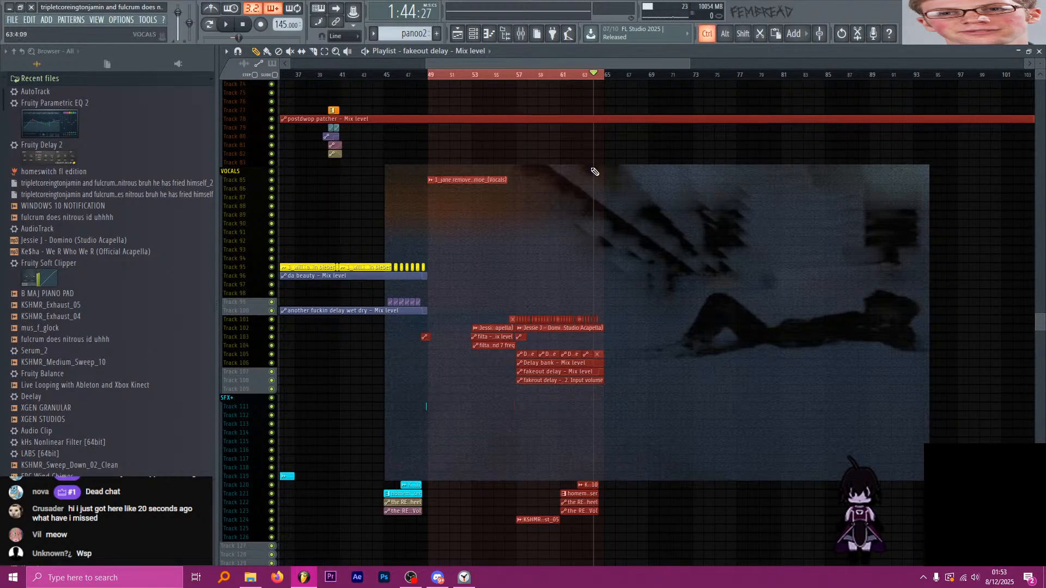
scroll(592, 170, "down", 4)
key("ctrl+d")
Place the playhead halfway through bar 16 and play into the WINDOWS 10 NOTIFICATION clip.
scroll(382, 125, "up", 7)
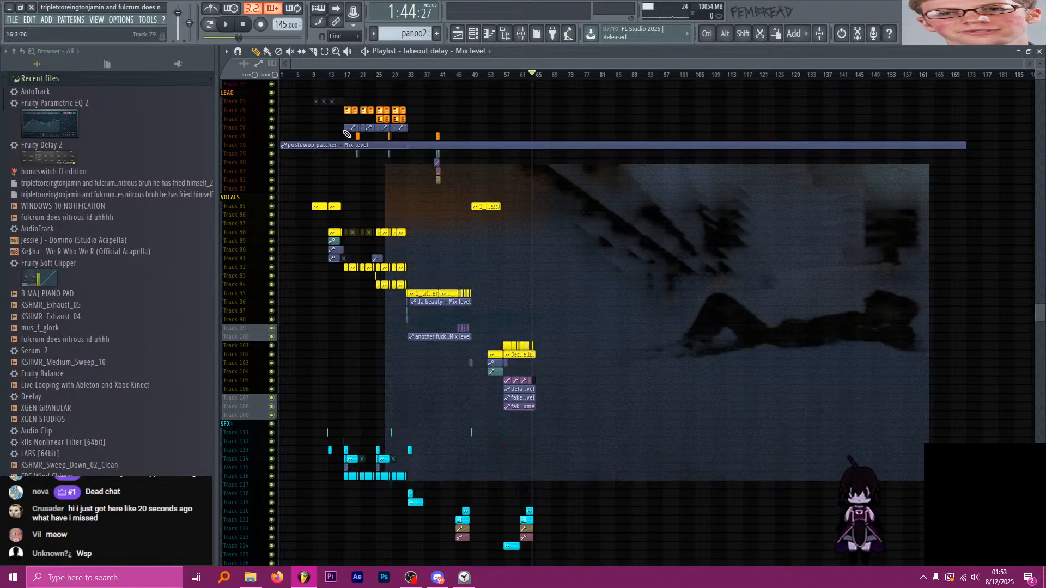
scroll(338, 165, "up", 3, "ctrl")
scroll(337, 165, "up", 5, "ctrl")
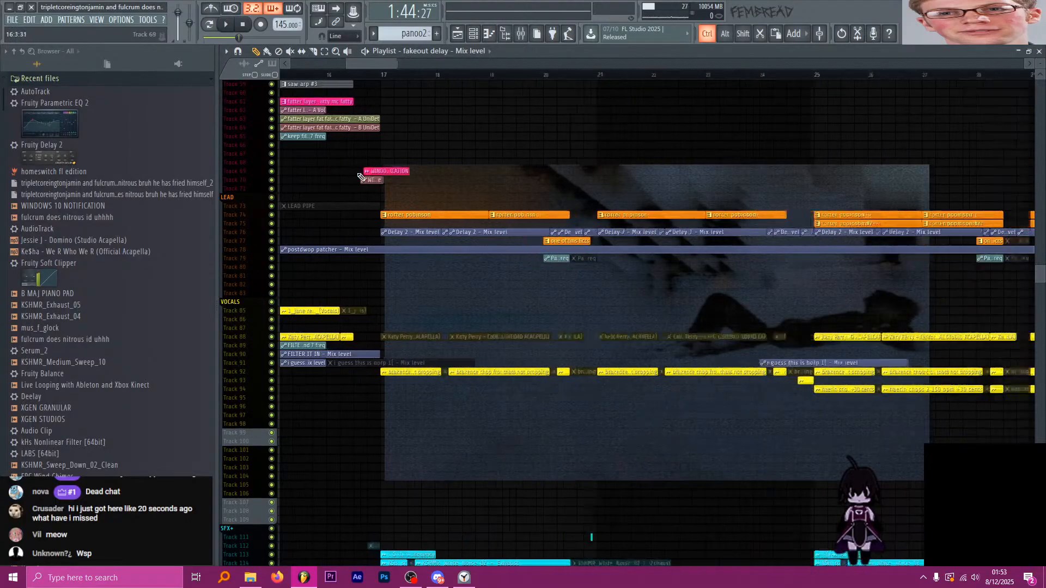
left_click(341, 73)
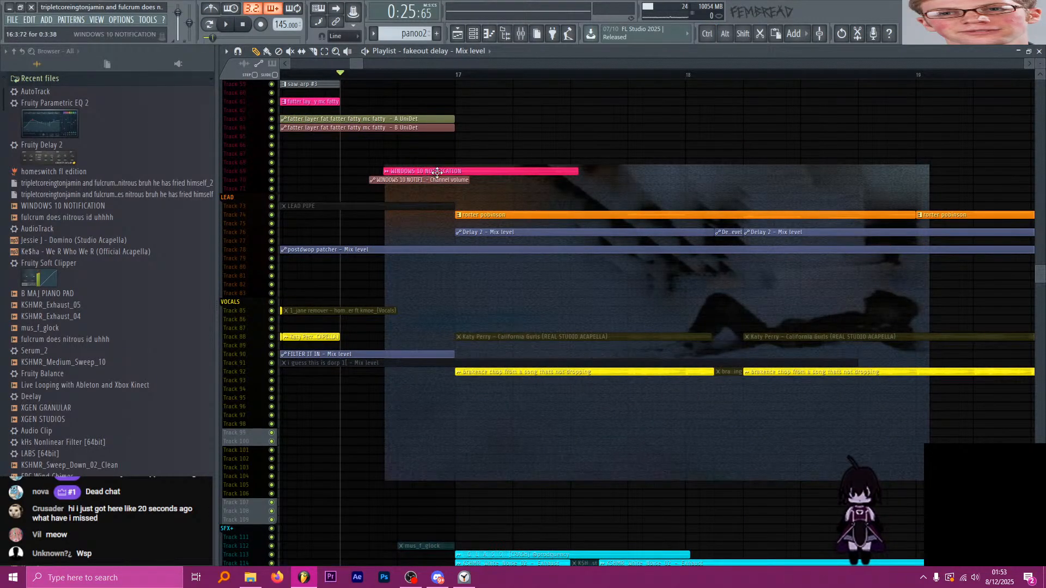
key("space")
key("space")
scroll(406, 173, "down", 4, "ctrl")
scroll(406, 173, "down", 3, "ctrl")
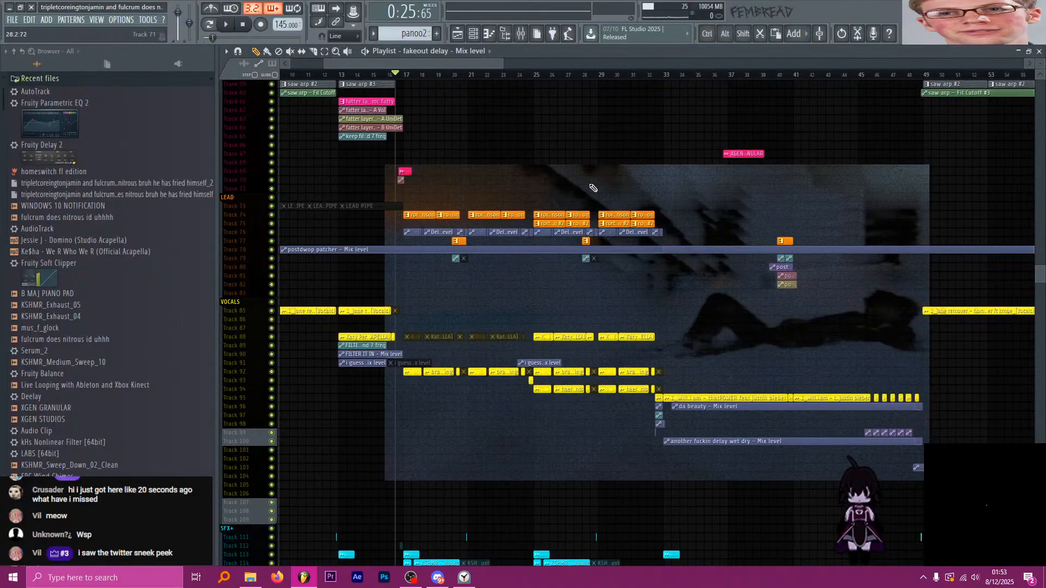
scroll(545, 185, "down", 4)
scroll(707, 240, "up", 4, "ctrl")
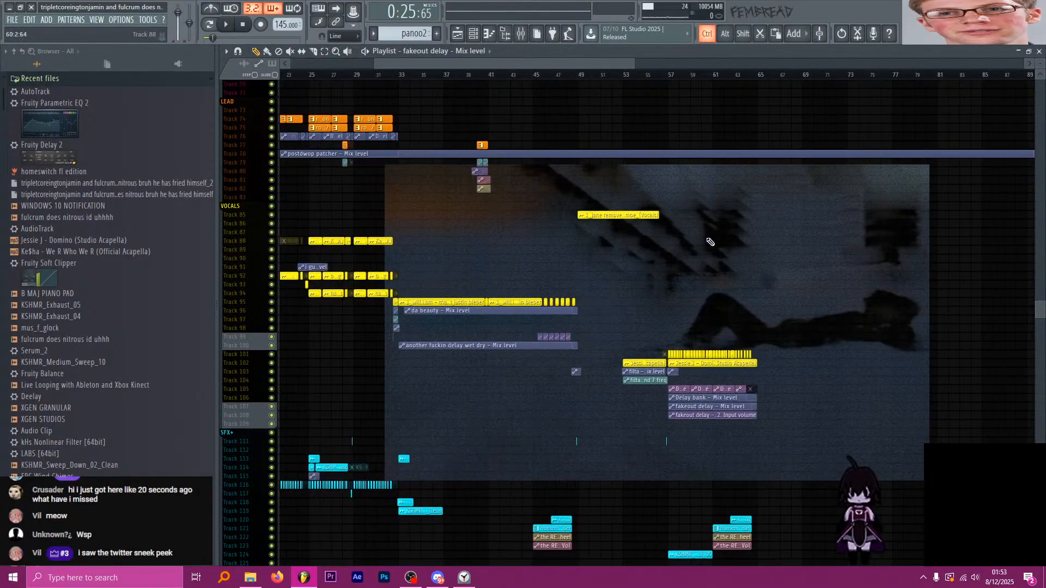
scroll(725, 245, "down", 3)
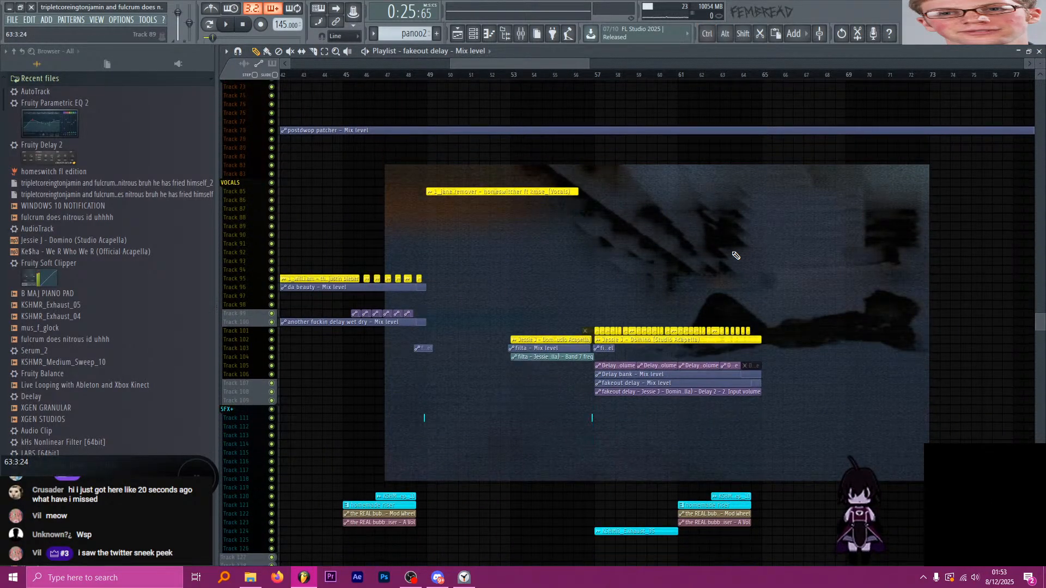
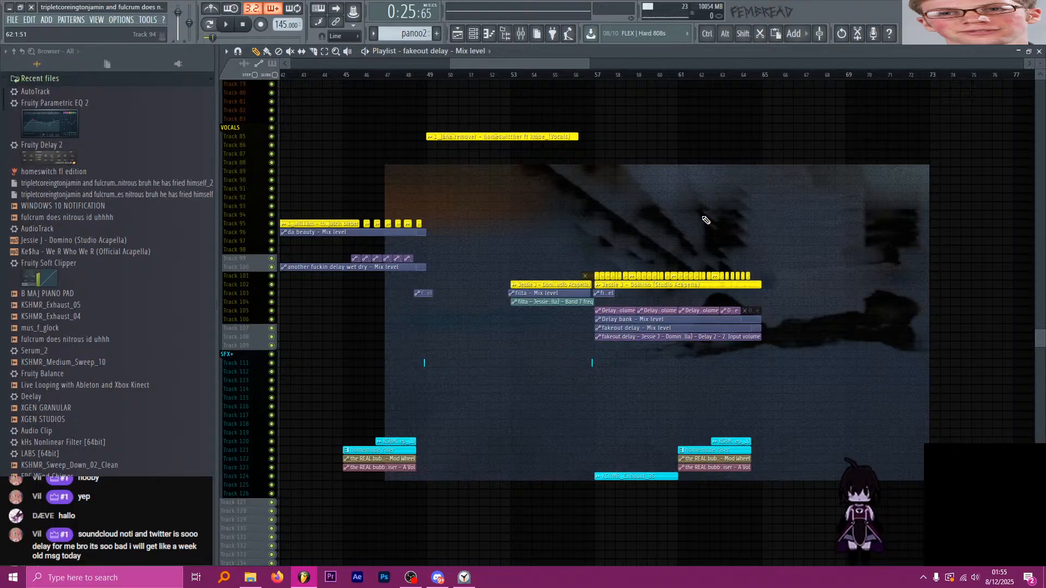
Save the project and move the playhead through bar 53 to bar 55.
mouse_move(427, 76)
left_mouse_down()
mouse_move(554, 87)
mouse_move(512, 86)
left_mouse_up()
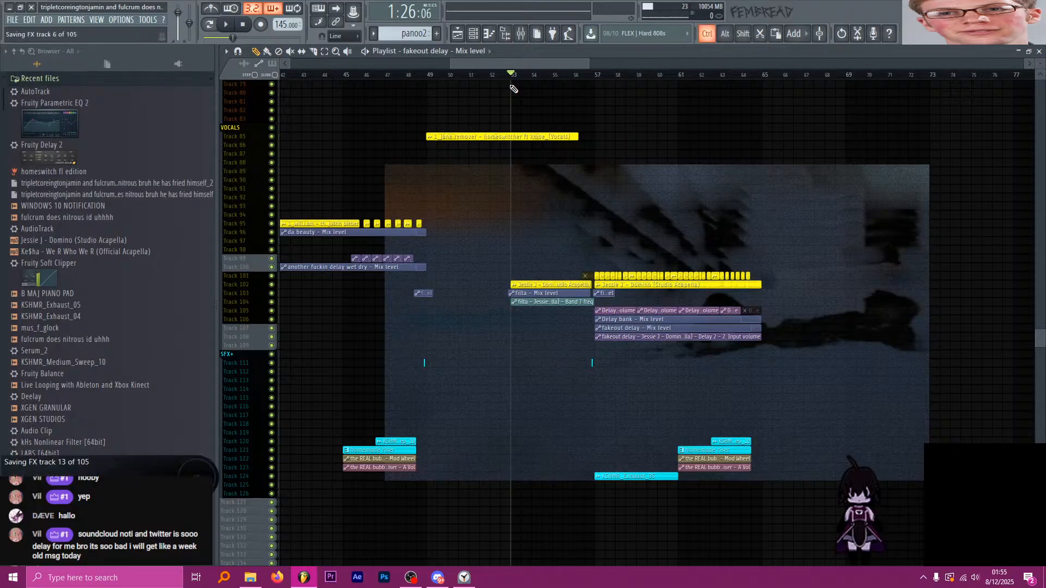
scroll(652, 144, "up", 2)
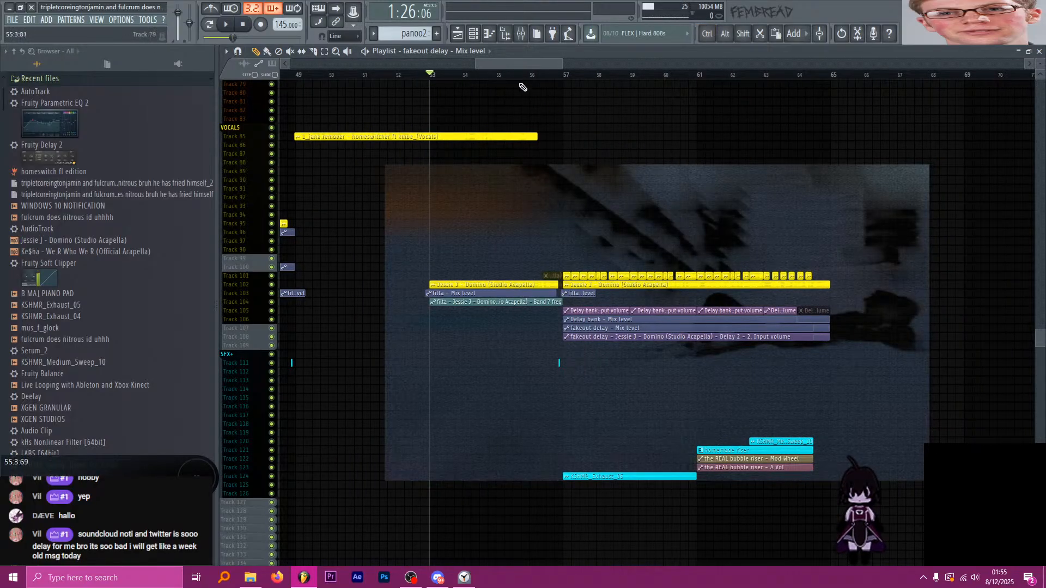
left_click_drag(503, 76, 497, 77)
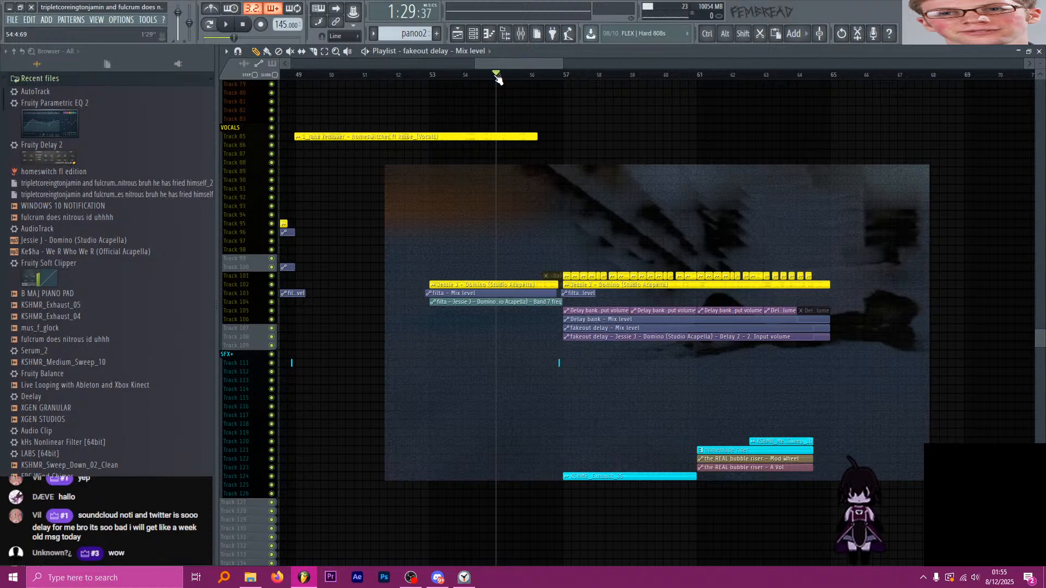
Play the last part of the Jessie J vocal from early in bar 64 to check the reworked delay.
left_click_drag(757, 75, 807, 90)
key("space")
scroll(863, 127, "up", 4)
scroll(866, 129, "up", 2)
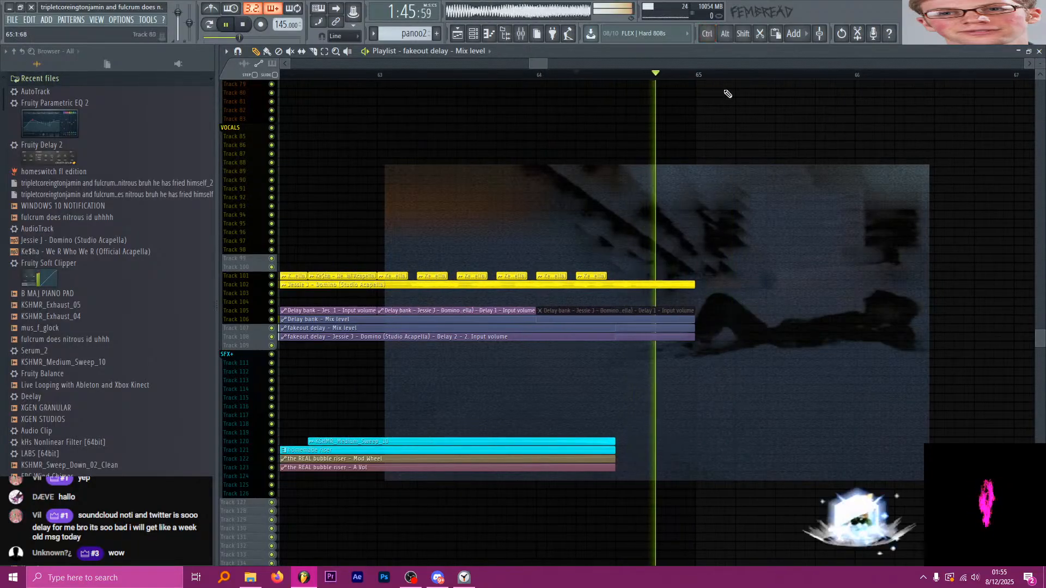
key("space")
In the fakeout delay's Param. EQ 2, move the band 1 low cut higher and turn band 7 into a high cut.
left_click_drag(620, 76, 646, 75)
scroll(703, 131, "up", 3)
left_click(521, 34)
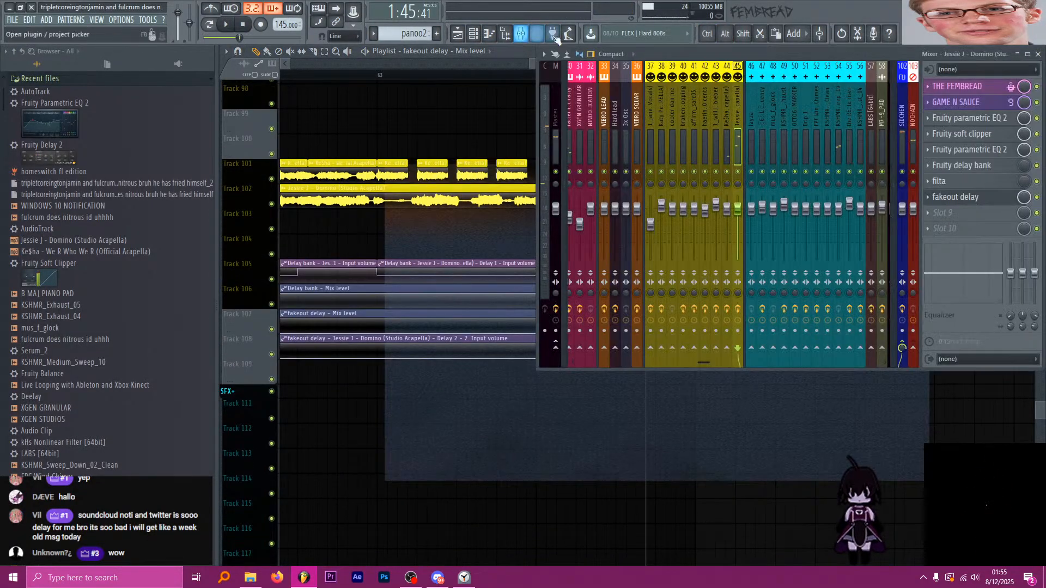
left_click(955, 196)
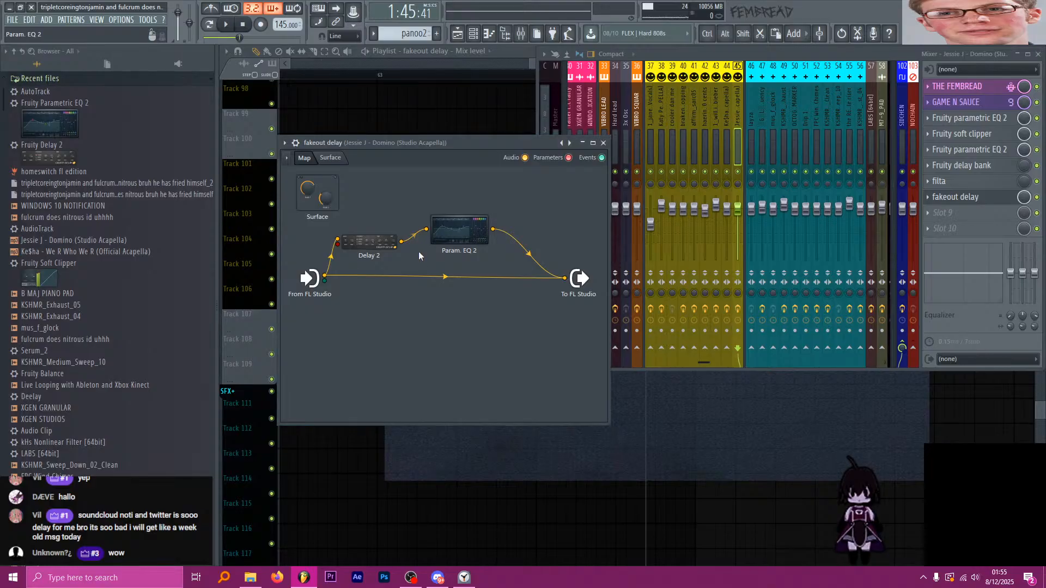
left_click(456, 229)
left_click_drag(320, 322, 338, 322)
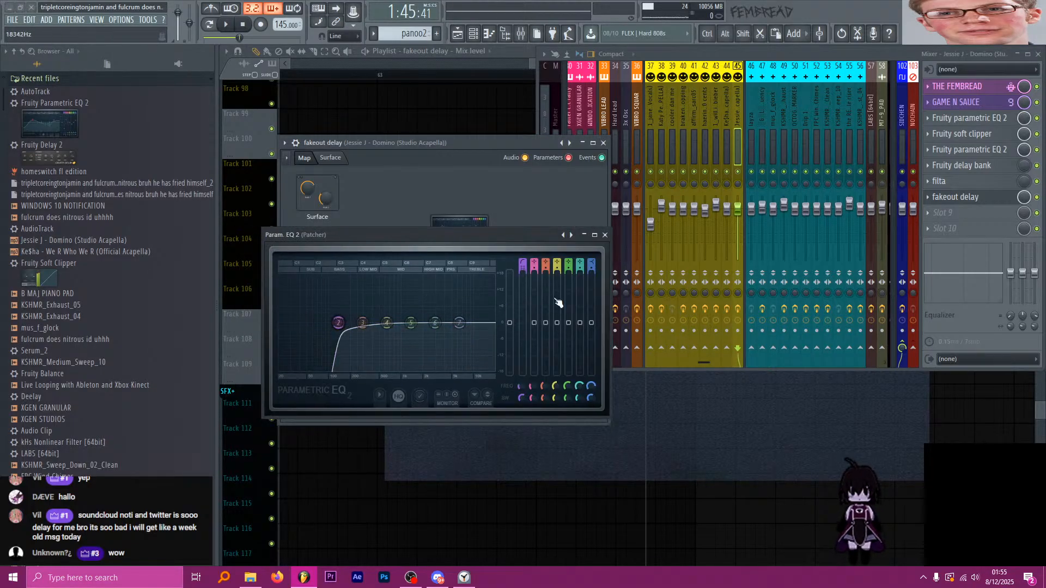
left_click_drag(591, 264, 592, 297)
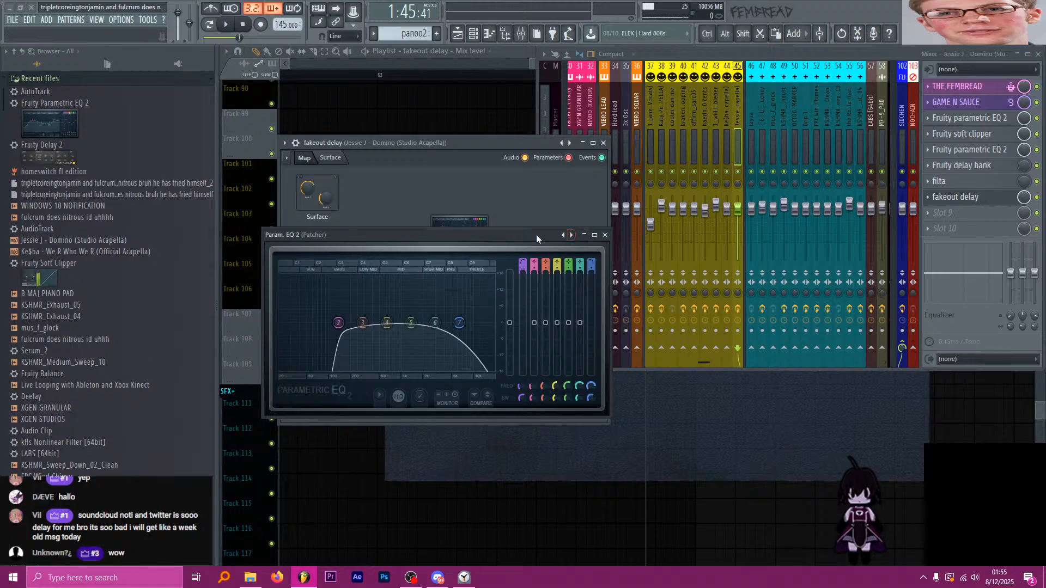
left_click(605, 235)
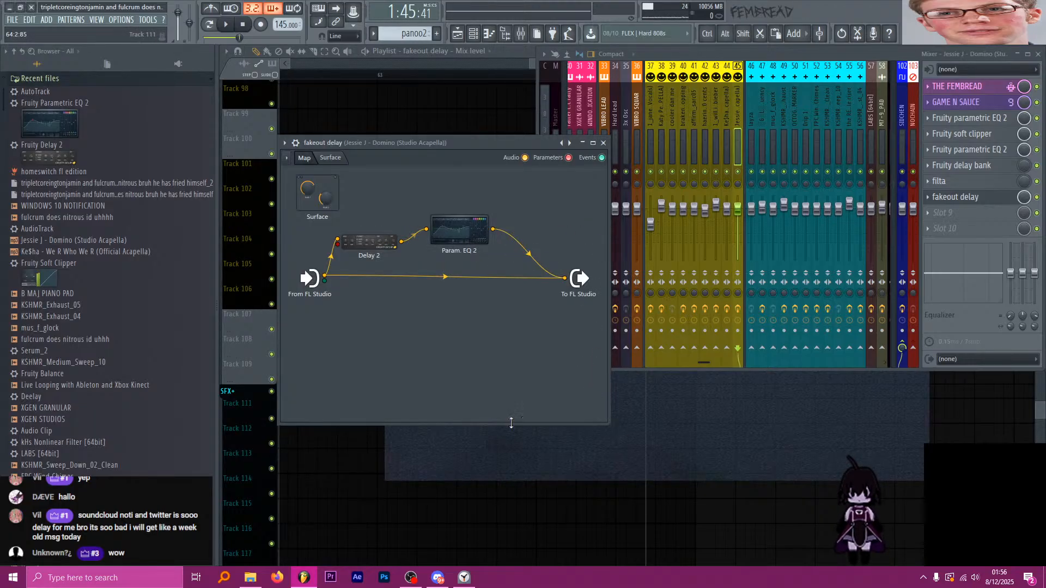
Enlarge the fakeout delay patch, search for the nonlinear filter, and insert kHs Nonlinear Filter between Param. EQ 2 and To FL Studio.
left_click_drag(617, 426, 821, 439)
left_click_drag(588, 281, 770, 281)
key("ctrl+f")
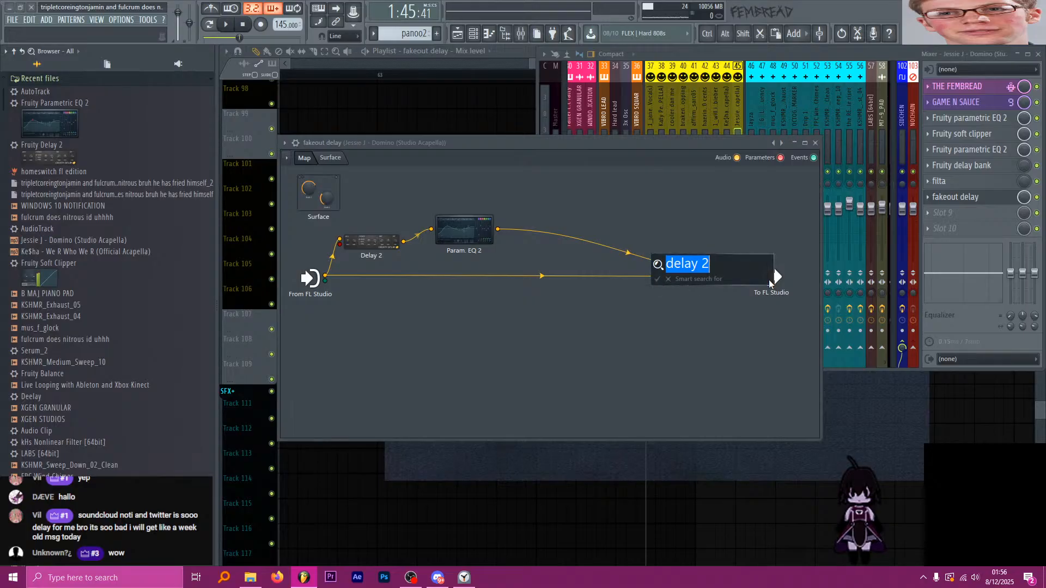
type("lkjhghlkjdhfglkjh")
key("ctrl+a")
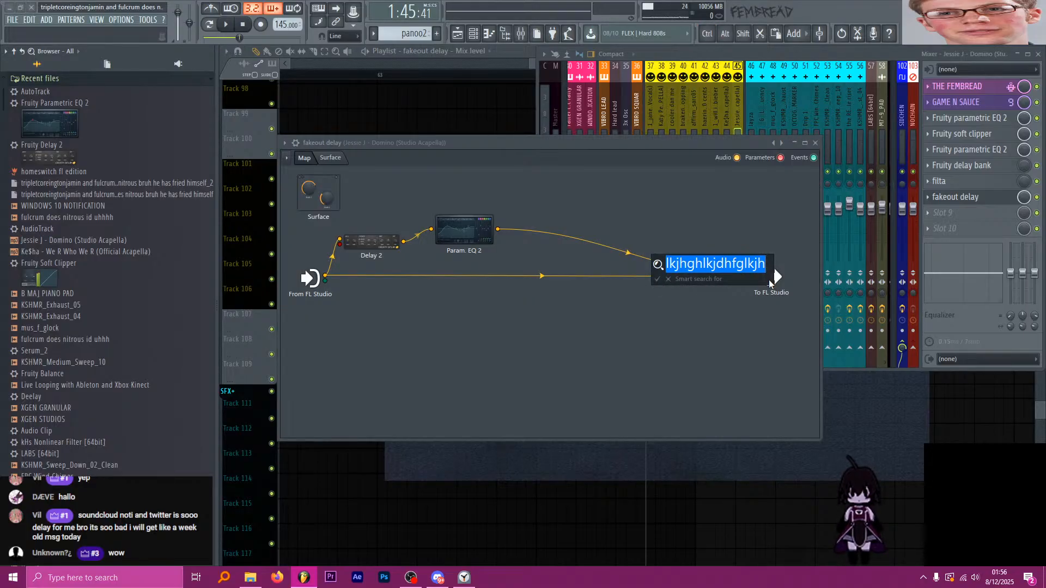
type("nonlin")
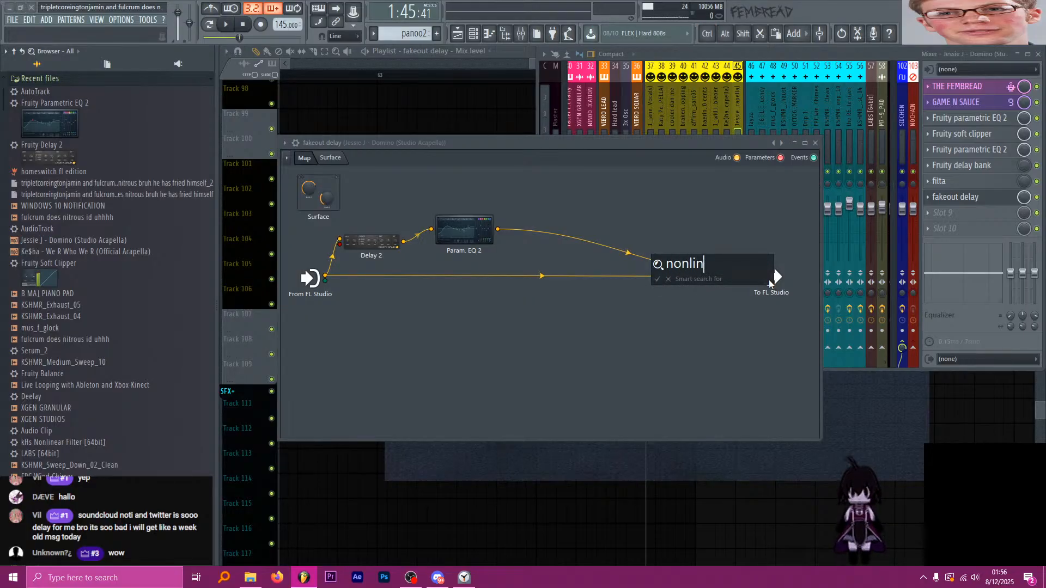
type("ear f")
key("Return")
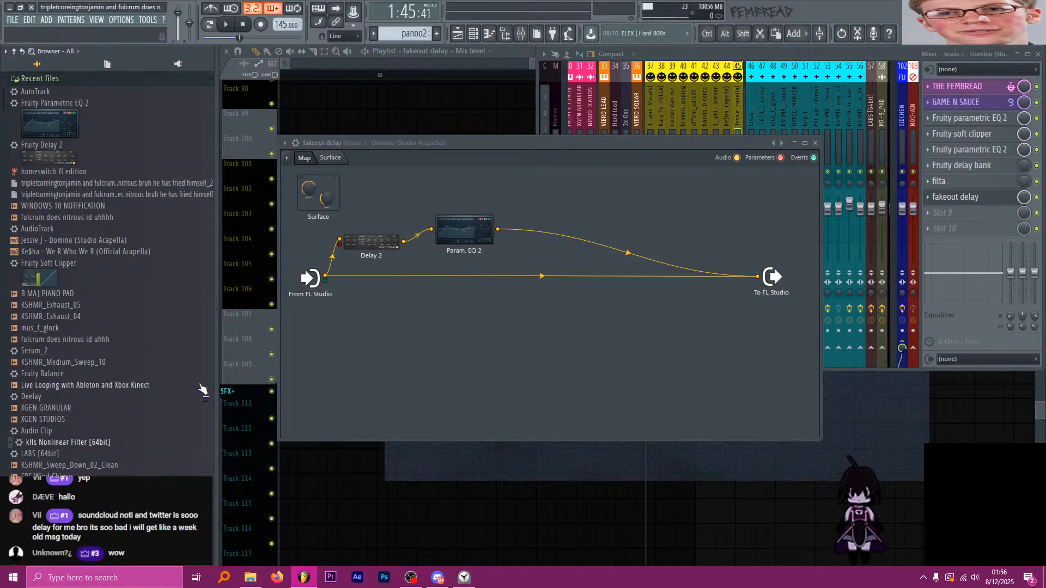
left_click_drag(98, 442, 531, 239)
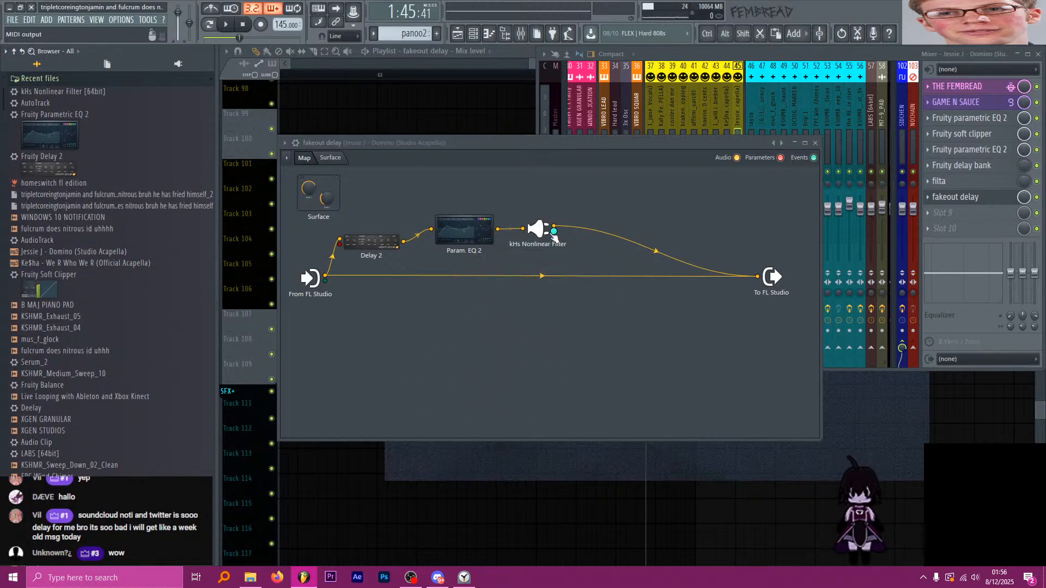
Raise the Nonlinear Filter's cutoff and drive, and set its mode to BIASED.
left_click_drag(223, 383, 223, 337)
left_click_drag(303, 383, 304, 311)
left_click_drag(222, 383, 223, 390)
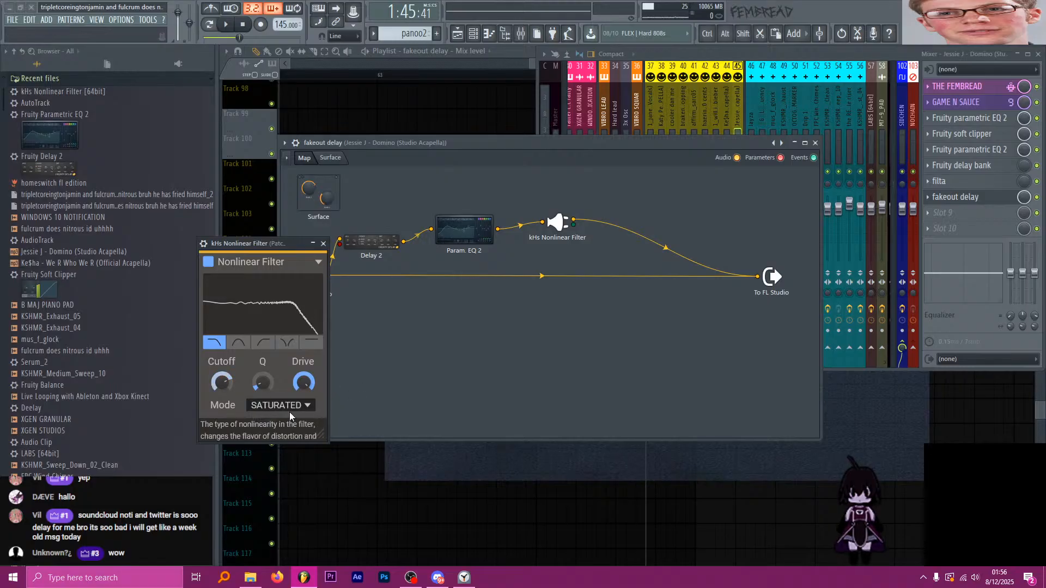
left_click(297, 408)
left_click(266, 483)
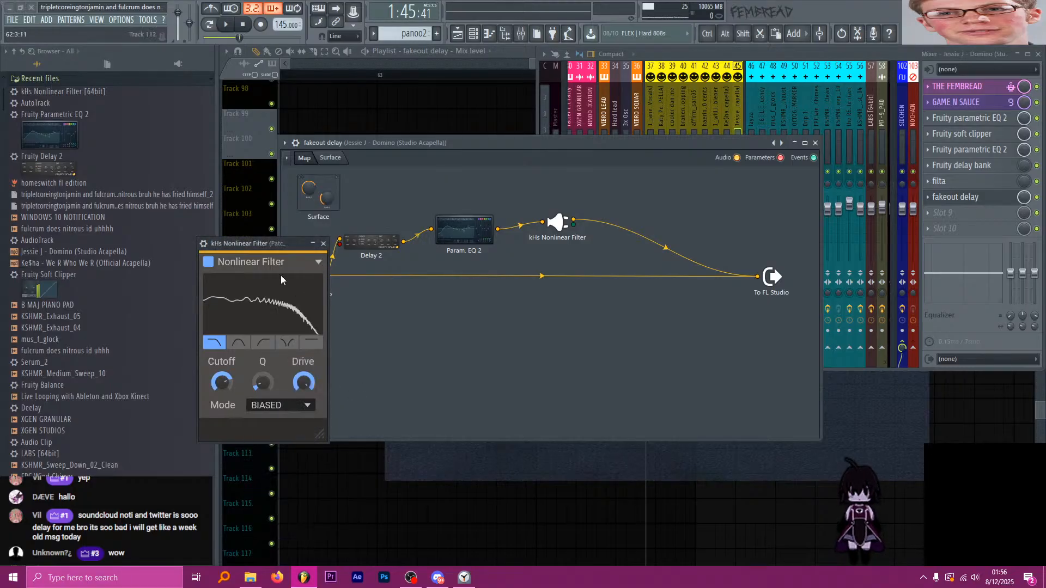
Play the vocal briefly to check the Nonlinear Filter, close the filter's window and bring back the fakeout delay patch.
left_click_drag(258, 248, 263, 248)
key("space")
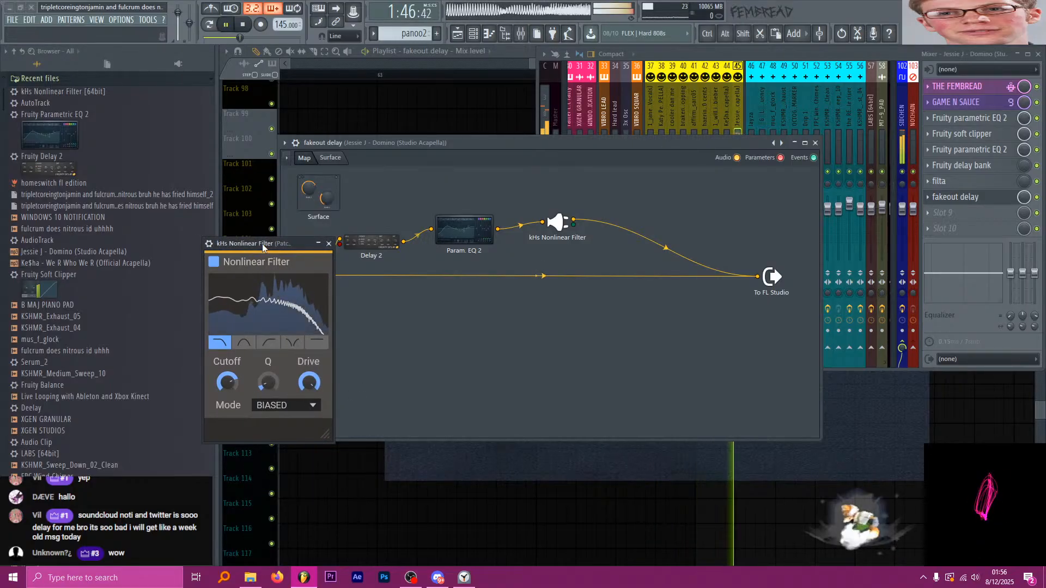
key("space")
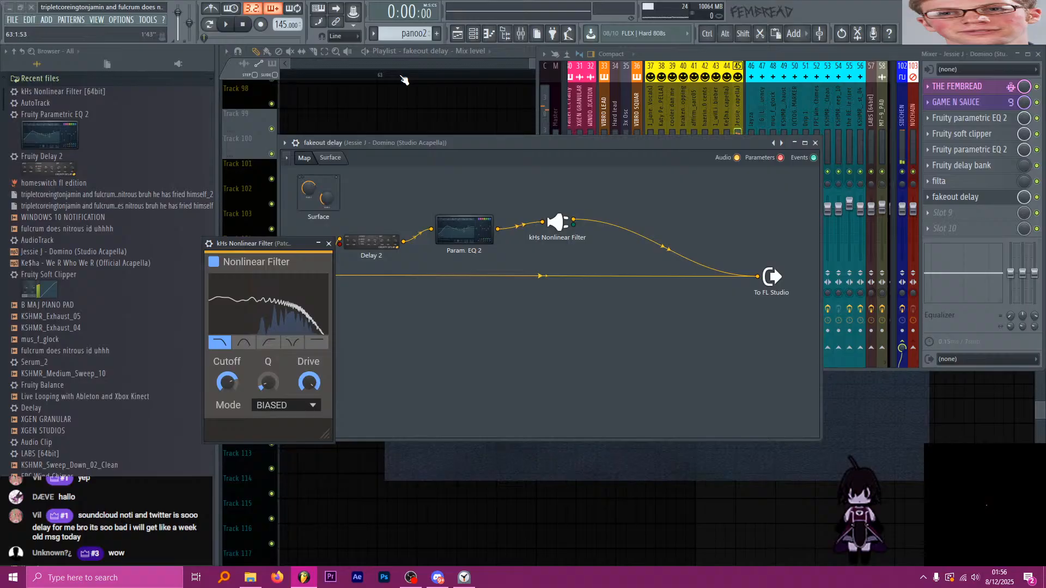
double_click(502, 51)
left_click(523, 35)
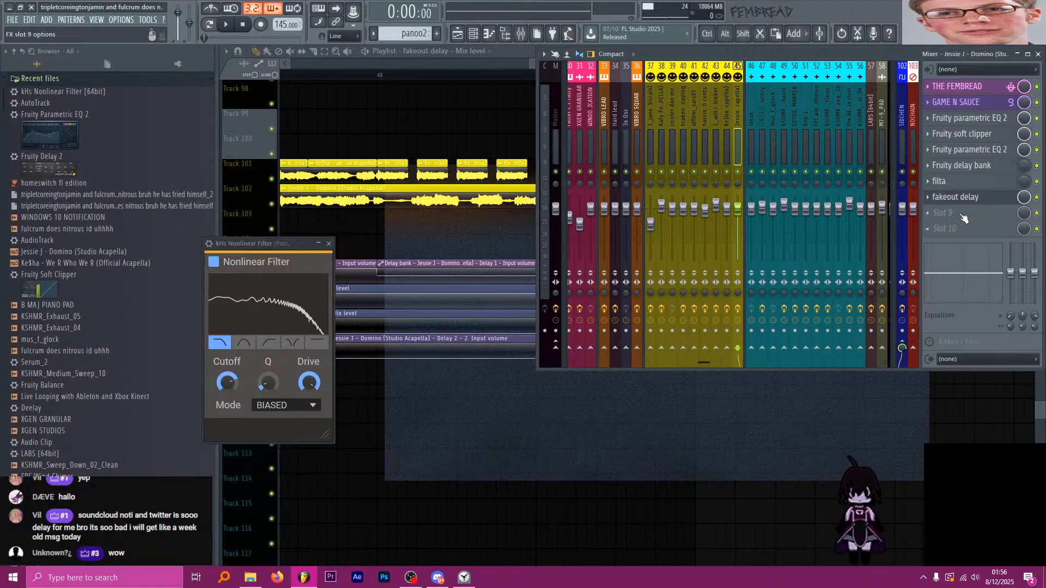
left_click(955, 196)
left_click(328, 244)
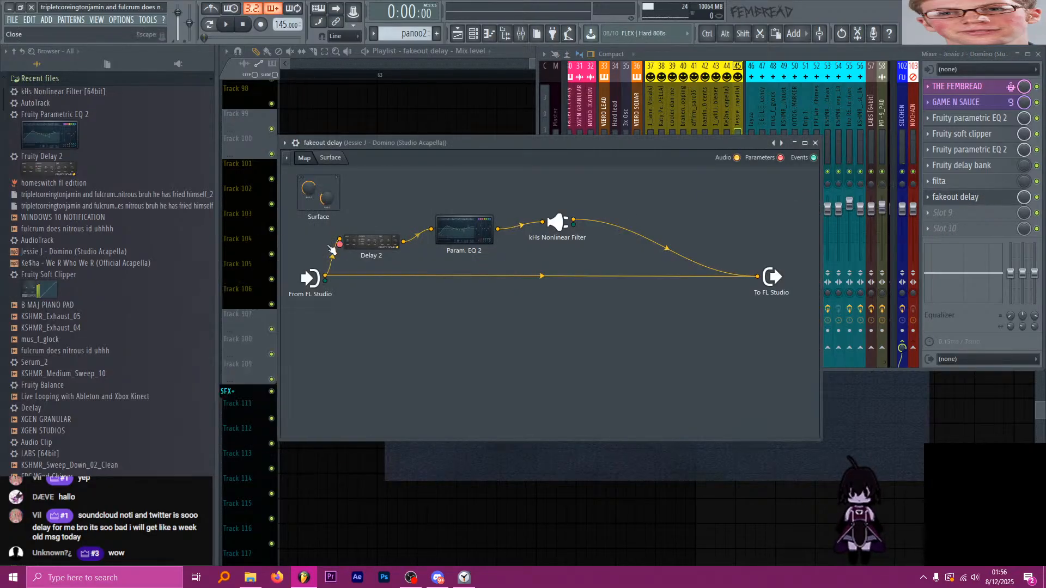
Search the browser for "ring".
key("ctrl+f")
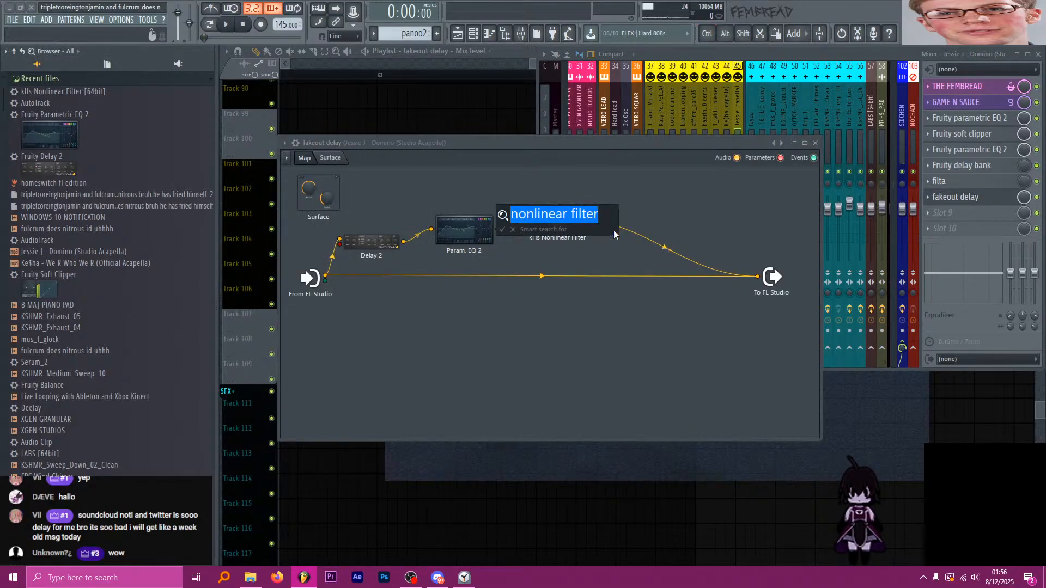
type("ring")
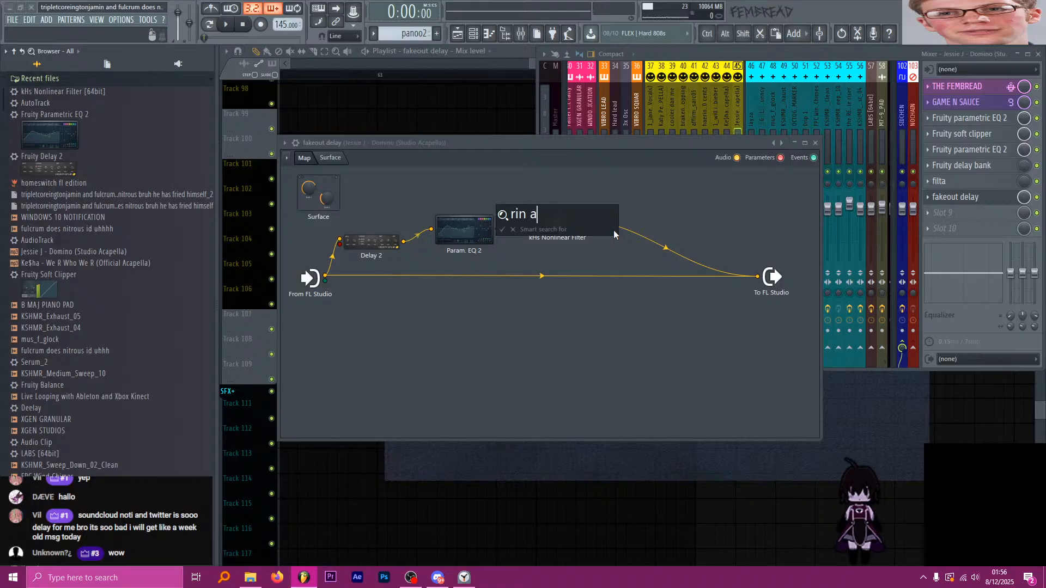
key("BackSpace")
type("g")
key("Return")
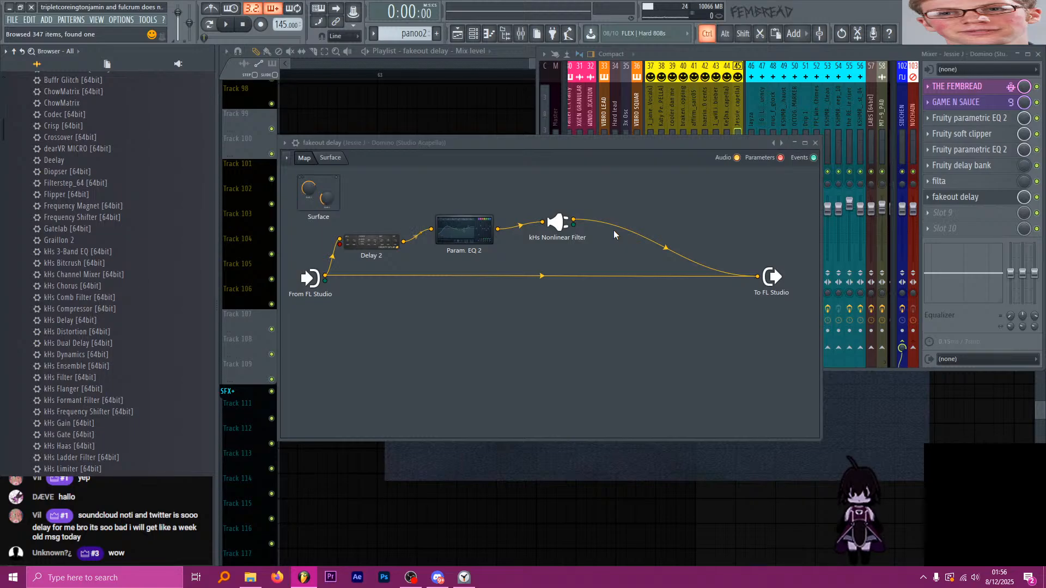
Search for "effector", insert Effector between kHs Nonlinear Filter and To FL Studio, and rename it "wing mod".
key("ctrl+f")
type("effector")
key("Return")
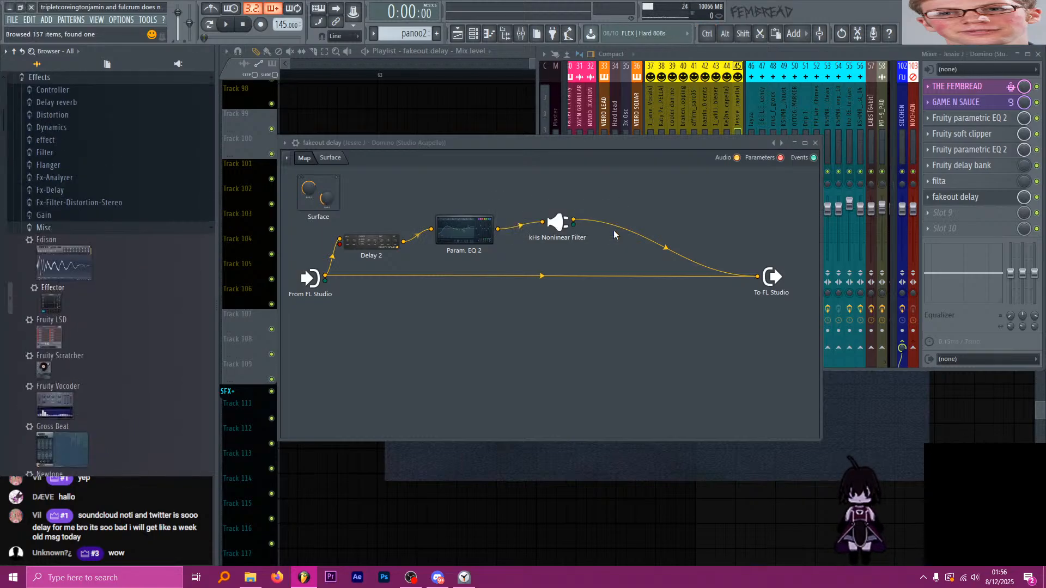
left_click_drag(121, 303, 614, 218)
right_click(617, 223)
left_click(637, 228)
type("wing m")
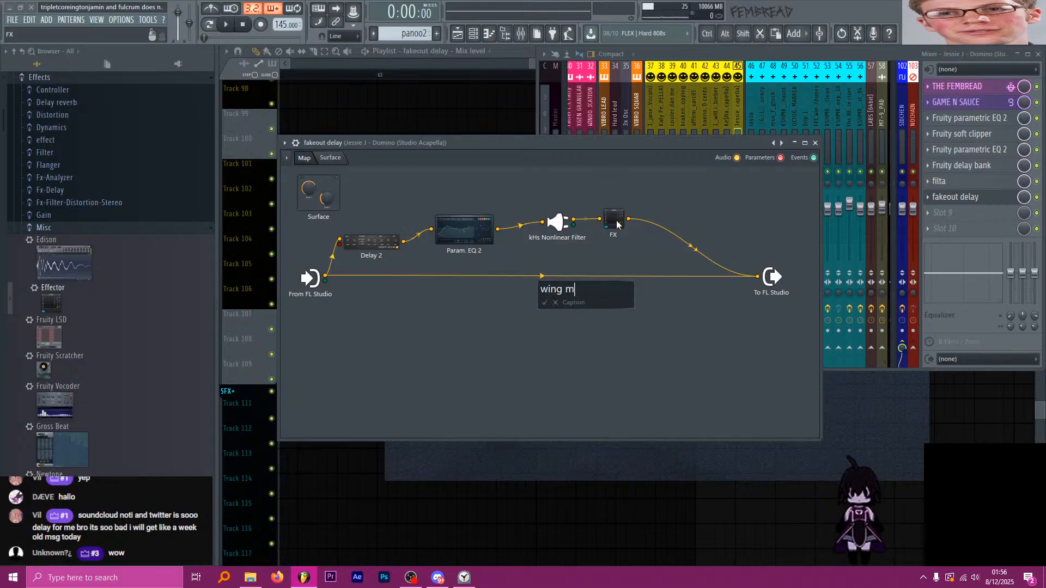
key("Return")
Clone the wing mod Effector, place the copy between it and To FL Studio, and rename the copy "bitcwush".
right_click(616, 224)
left_click_drag(645, 241, 671, 221)
middle_click(672, 220)
type("bitc")
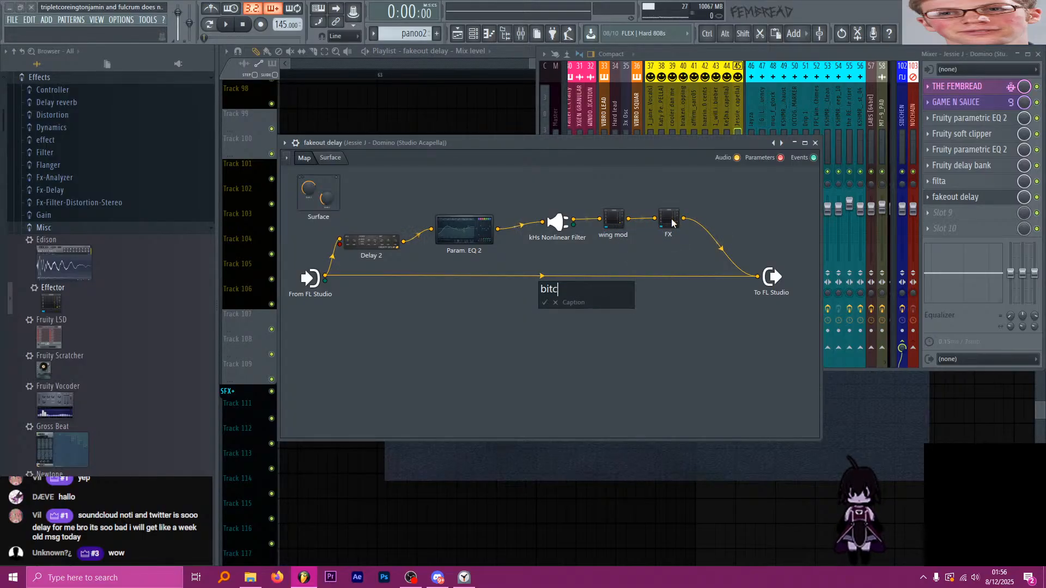
type("wush")
key("Return")
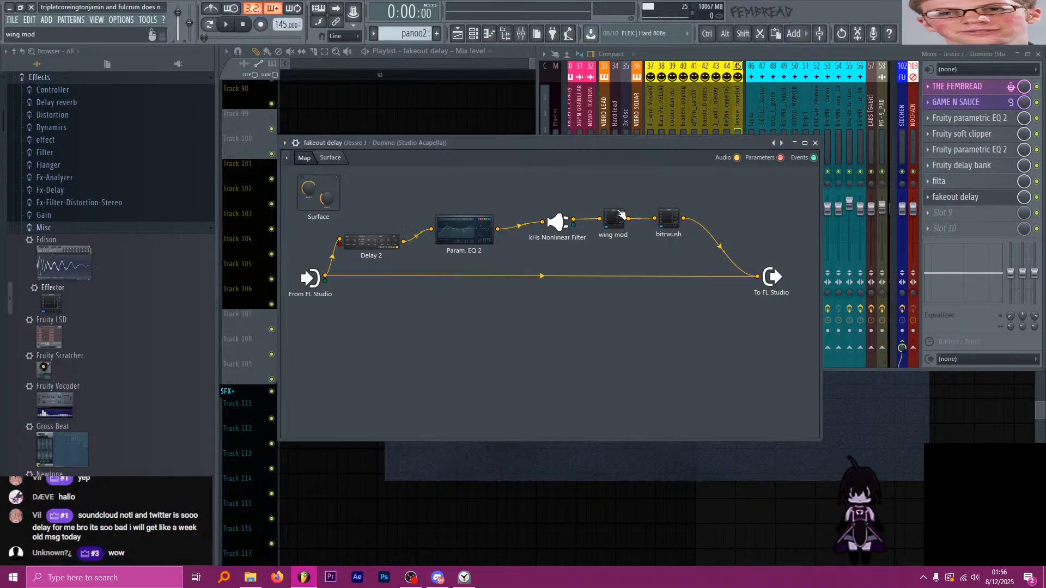
Move the playhead to bar 65 in the playlist and select the time range from bar 65 to bar 73.
right_click(530, 87)
scroll(518, 111, "down", 8)
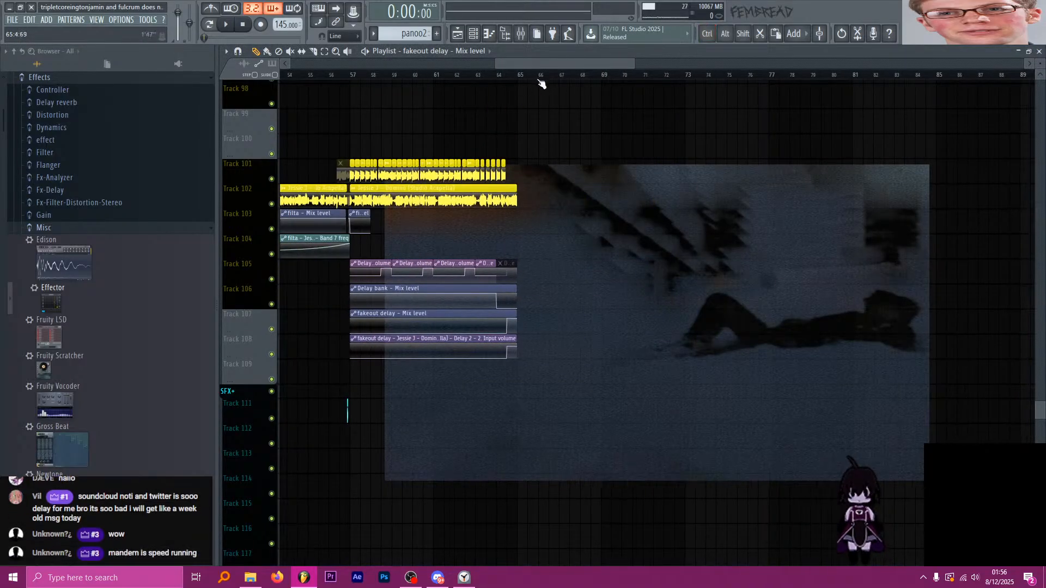
left_click_drag(527, 76, 520, 76)
scroll(594, 174, "up", 15)
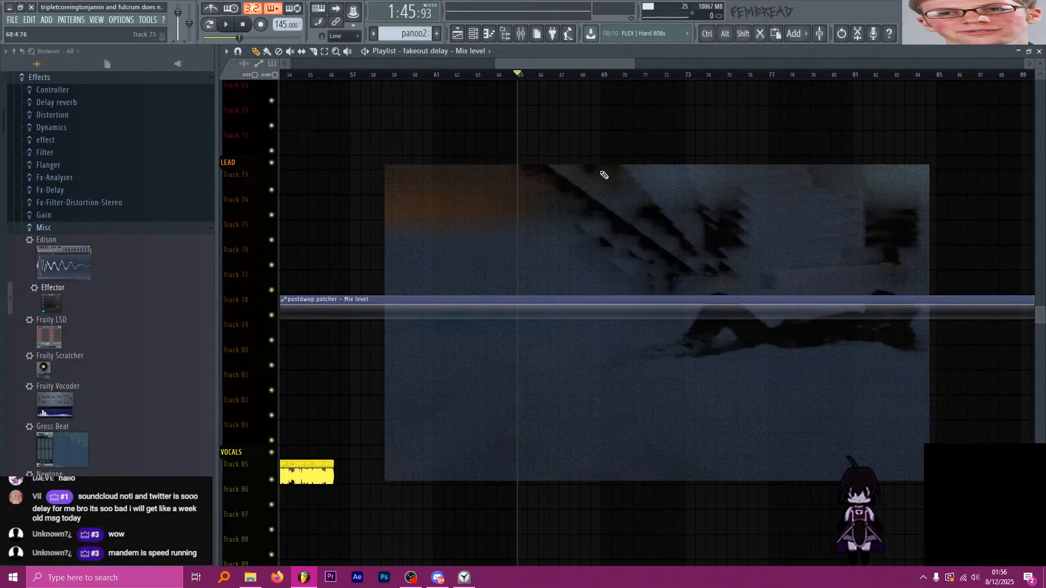
scroll(605, 184, "up", 16)
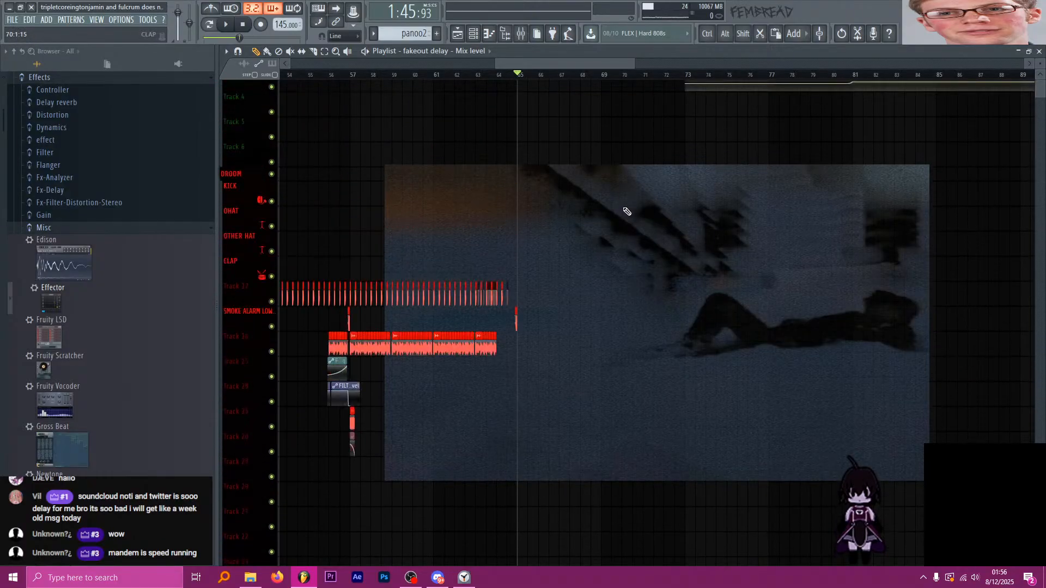
scroll(619, 211, "down", 20)
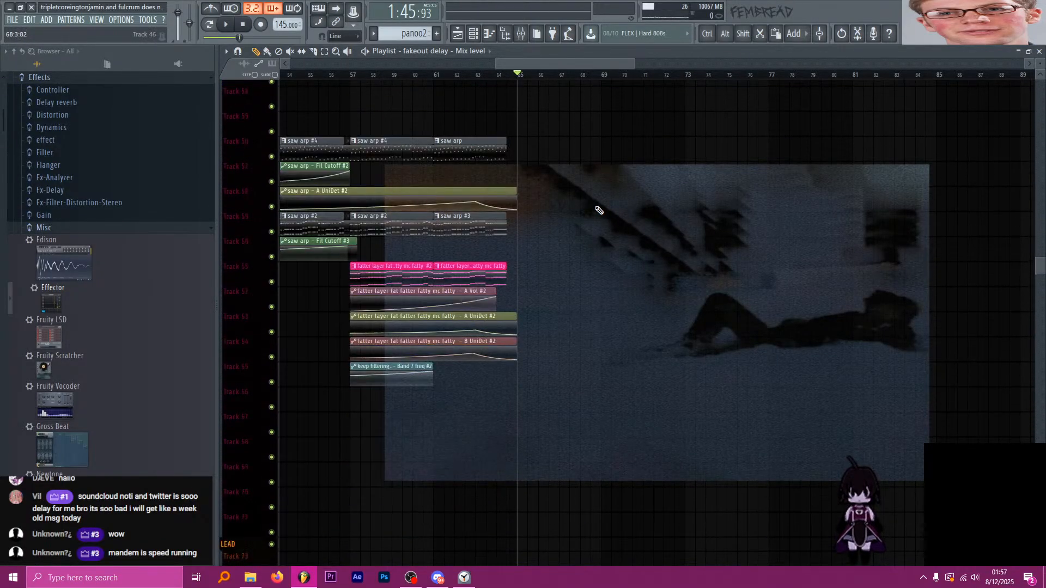
scroll(591, 210, "down", 10)
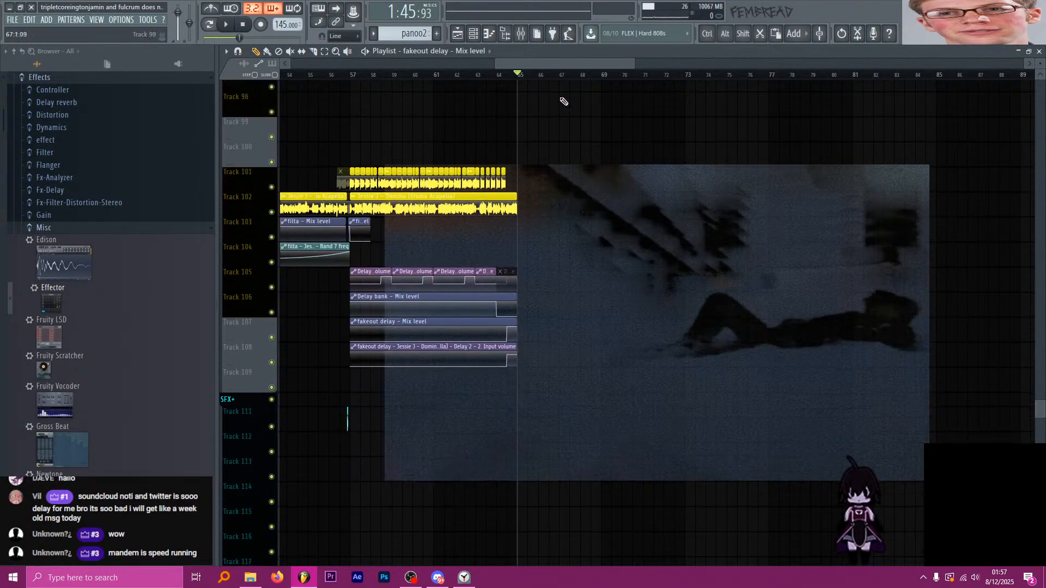
left_click_drag(517, 76, 680, 77)
In the fakeout delay patch, shift To FL Studio outward, search for Deelay and insert it after bitcwush.
left_click(522, 33)
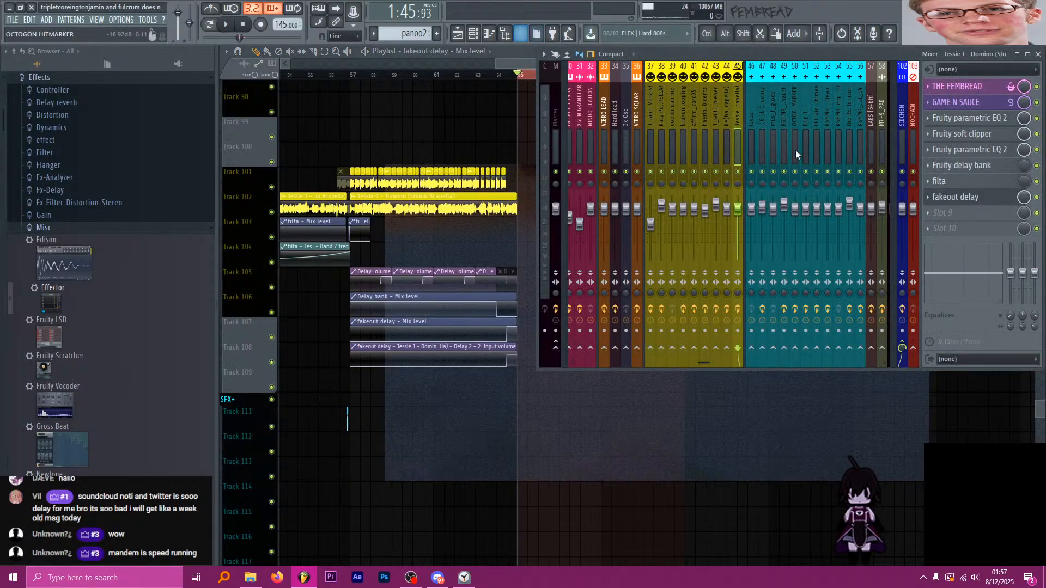
left_click(989, 196)
left_click_drag(774, 282, 795, 291)
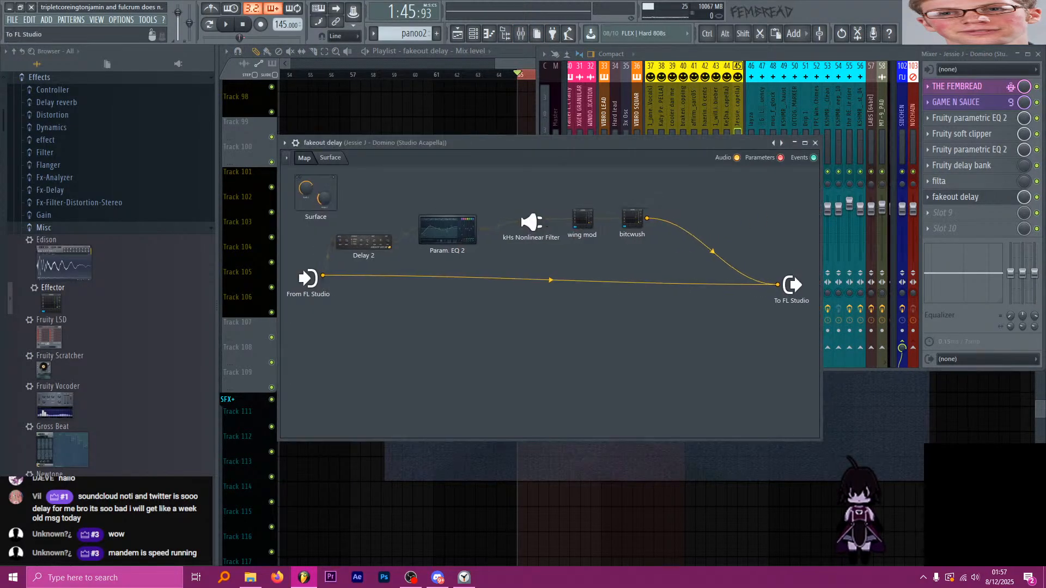
key("ctrl+f")
type("deela")
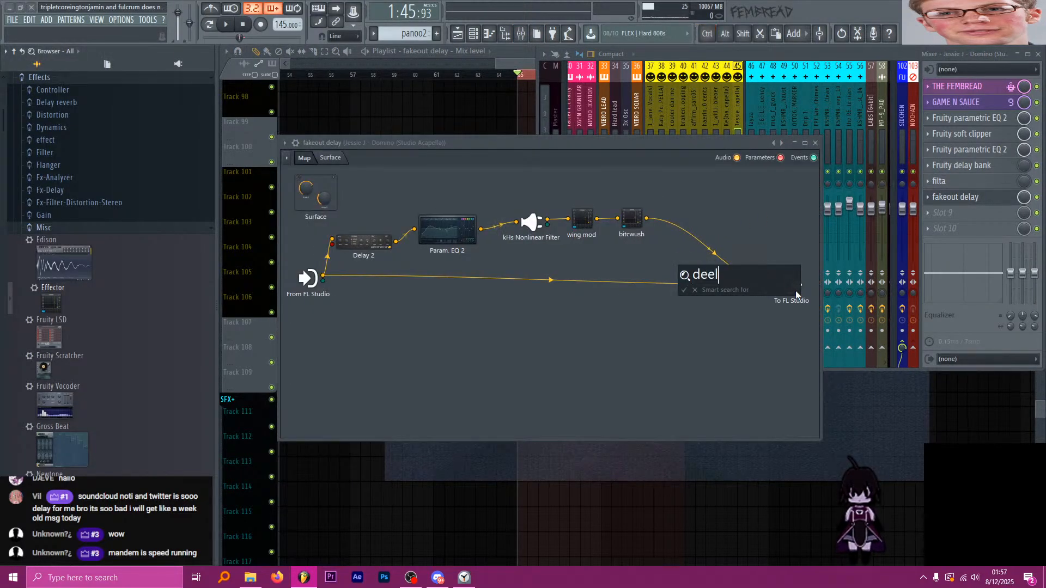
key("Return")
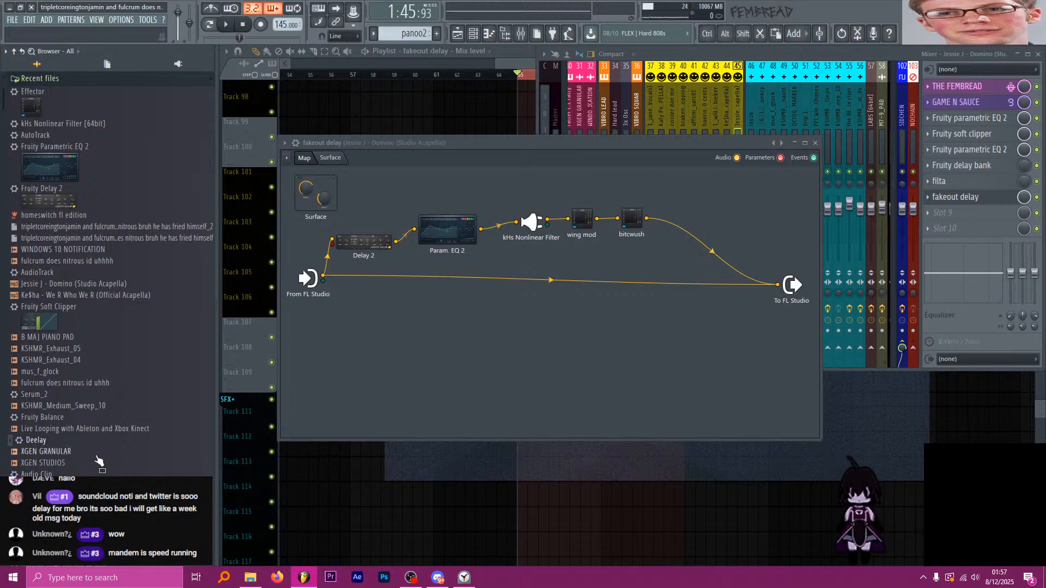
left_click_drag(48, 446, 676, 223)
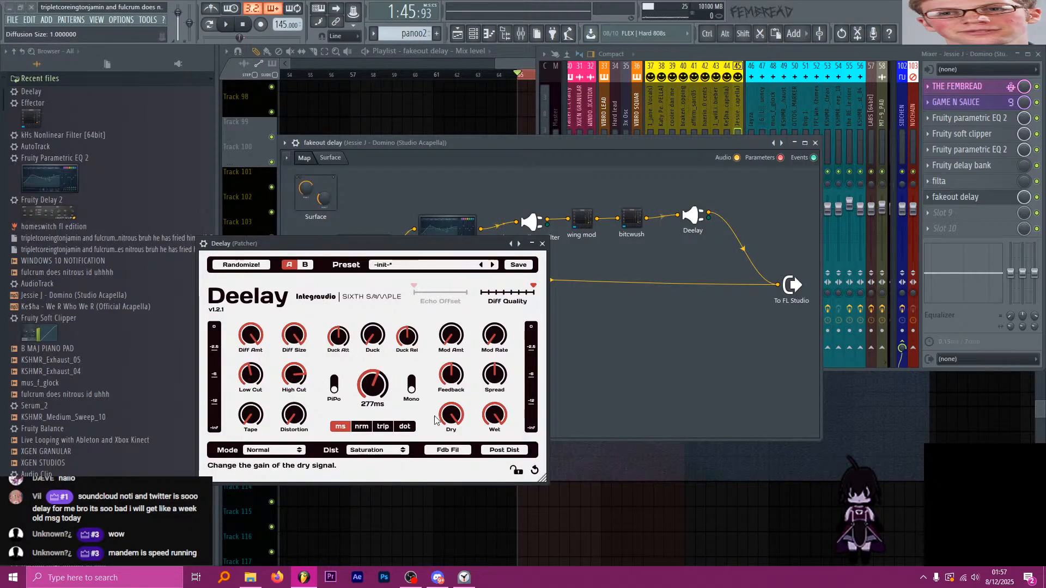
Reopen the fakeout delay patch and move the wing mod Effector window clear of the playlist's track names.
key("F5")
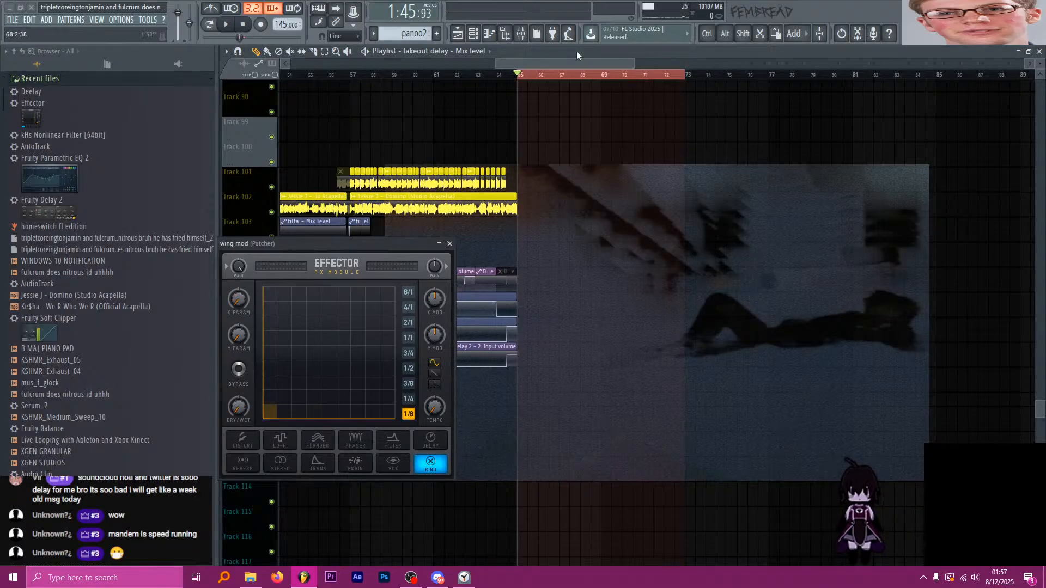
left_click(525, 33)
left_click(955, 196)
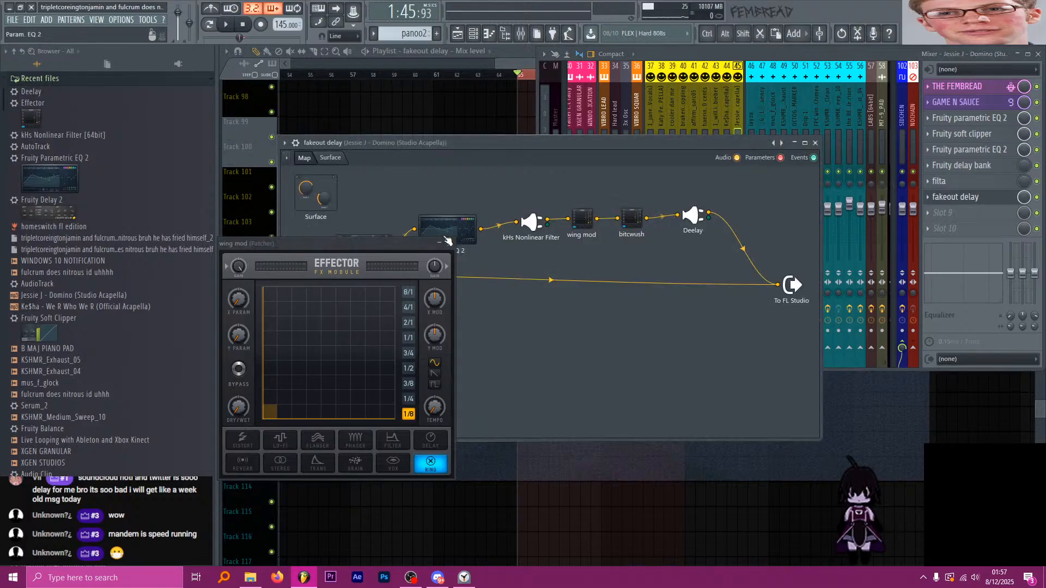
left_click_drag(322, 247, 435, 249)
Insert five empty playlist tracks between the fakeout delay automation tracks and the SFX+ track.
left_click(244, 358)
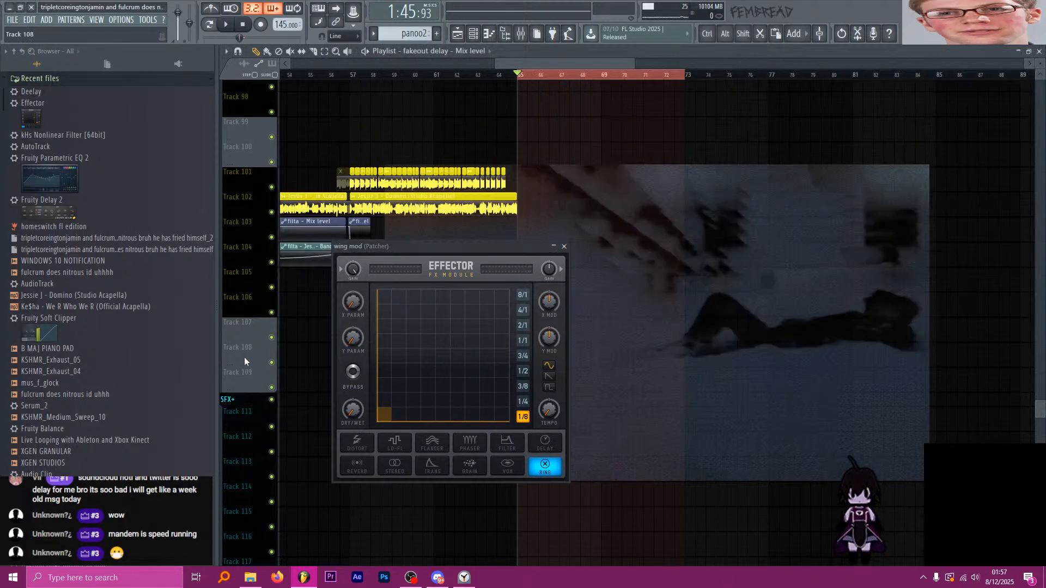
scroll(327, 307, "down", 4)
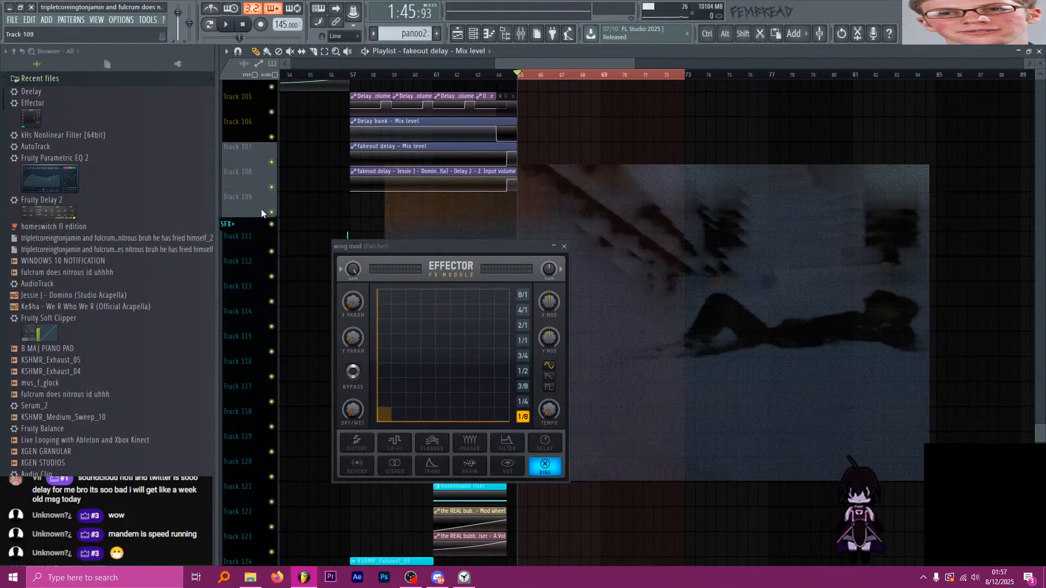
right_click(253, 204)
key("i")
right_click(252, 202)
key("i")
right_click(252, 202)
key("i")
right_click(252, 203)
key("i")
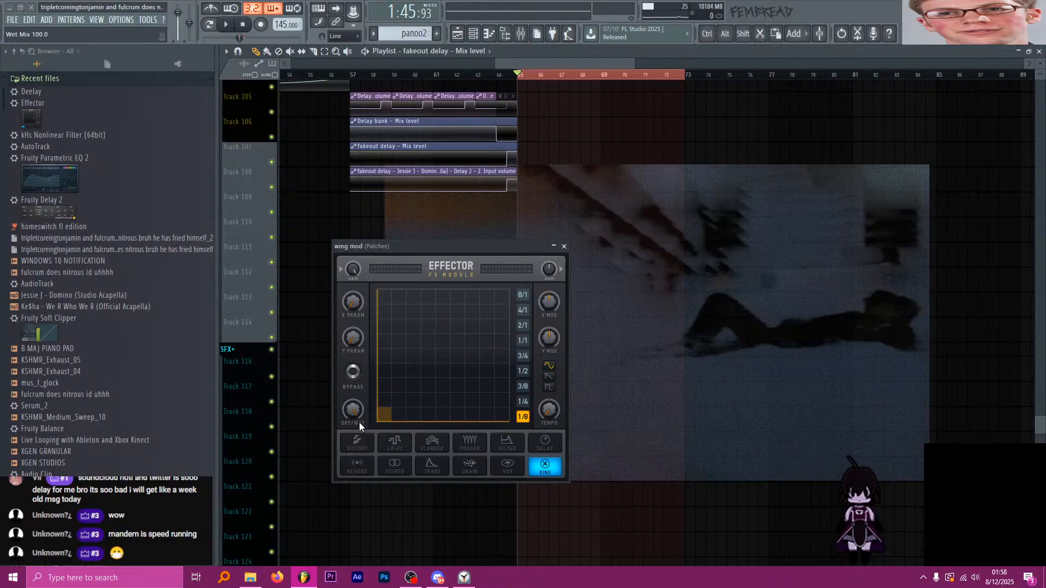
Create an automation clip for wing mod's dry/wet over bars 65 to 73 and shape it as a curved rise from the minimum.
scroll(580, 189, "down", 1)
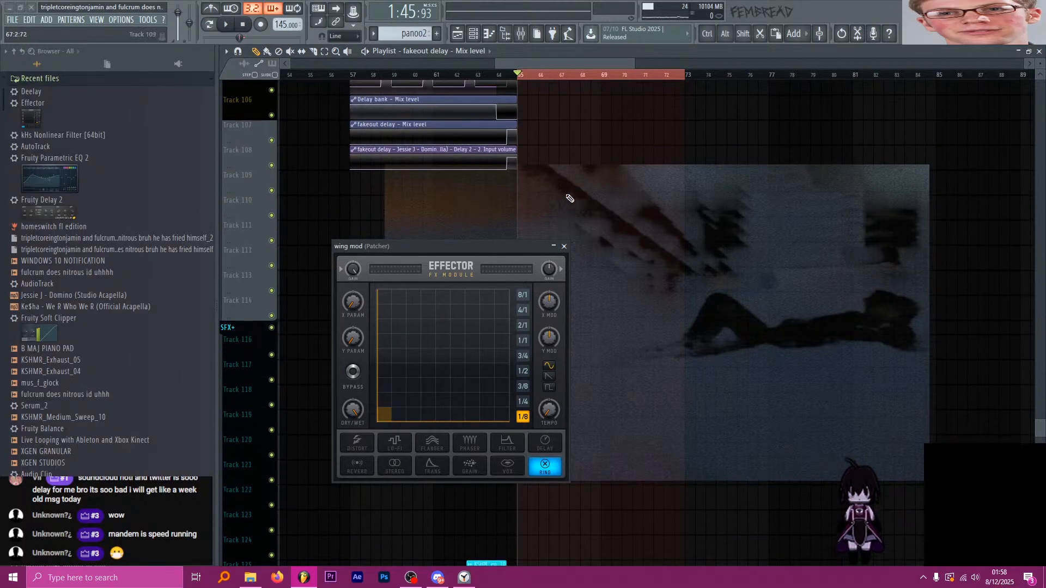
right_click(349, 413)
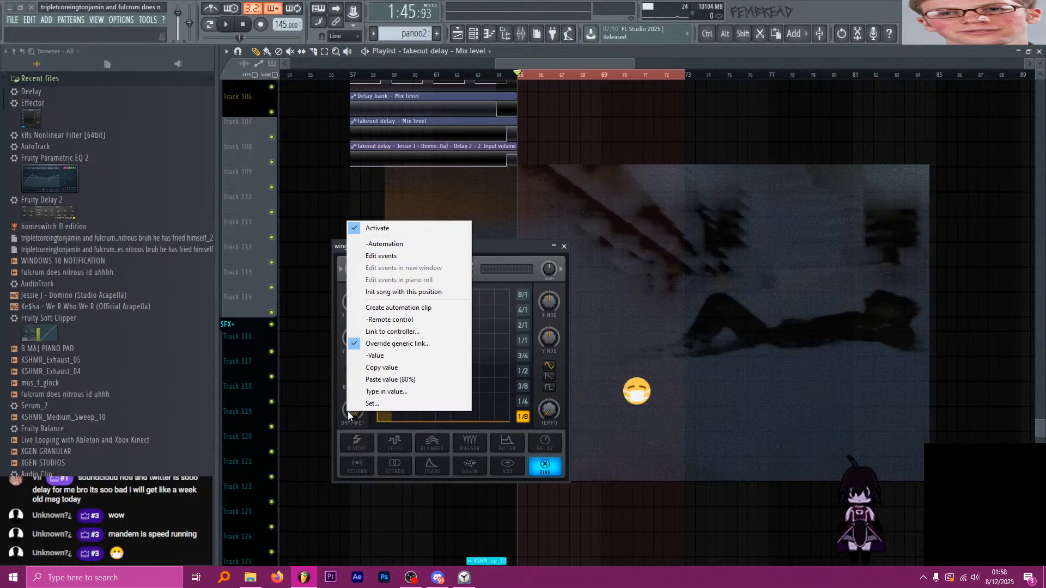
left_click(402, 245)
right_click(355, 412)
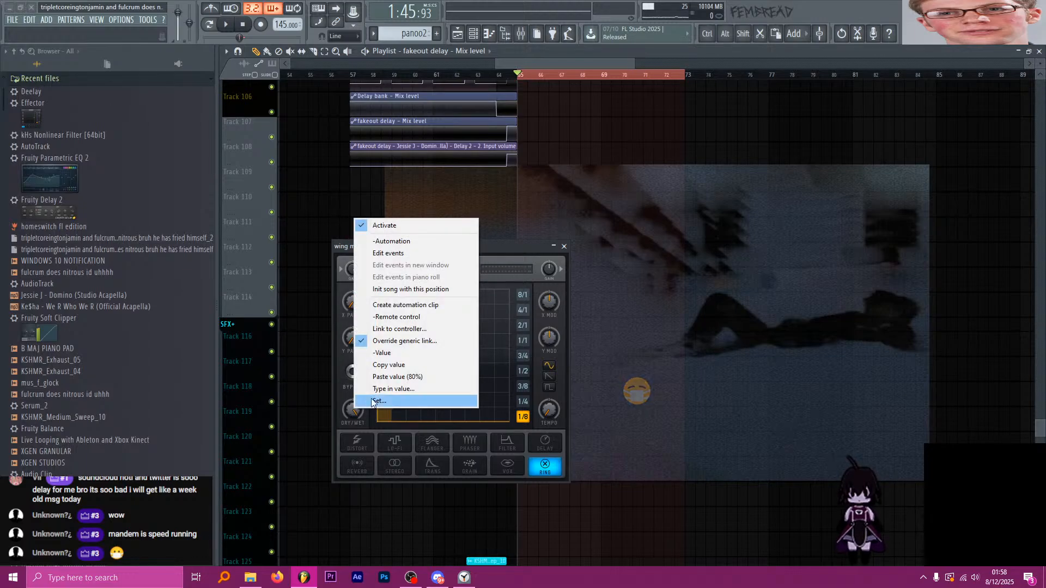
left_click(416, 306)
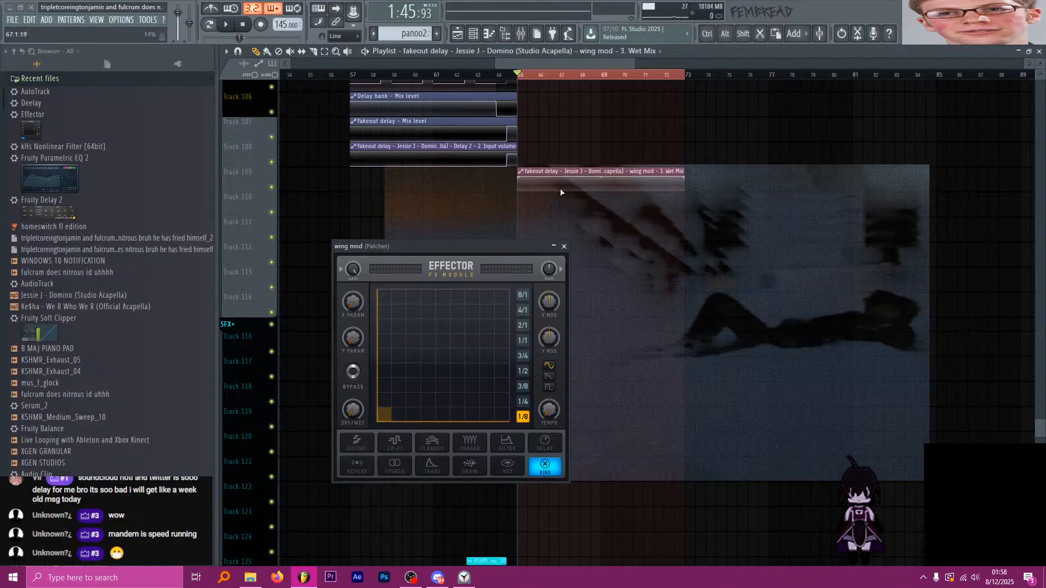
left_click_drag(519, 177, 519, 193)
left_click_drag(602, 185, 602, 181)
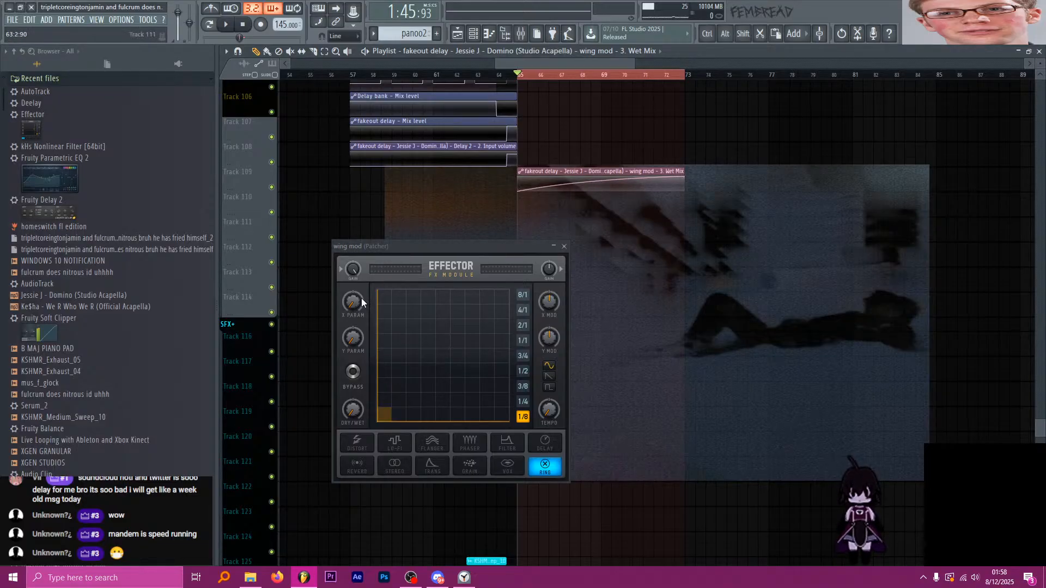
Create an automation clip for wing mod's X Param over bars 65 to 73 and raise its end point into a rising ramp.
left_click_drag(355, 302, 354, 304)
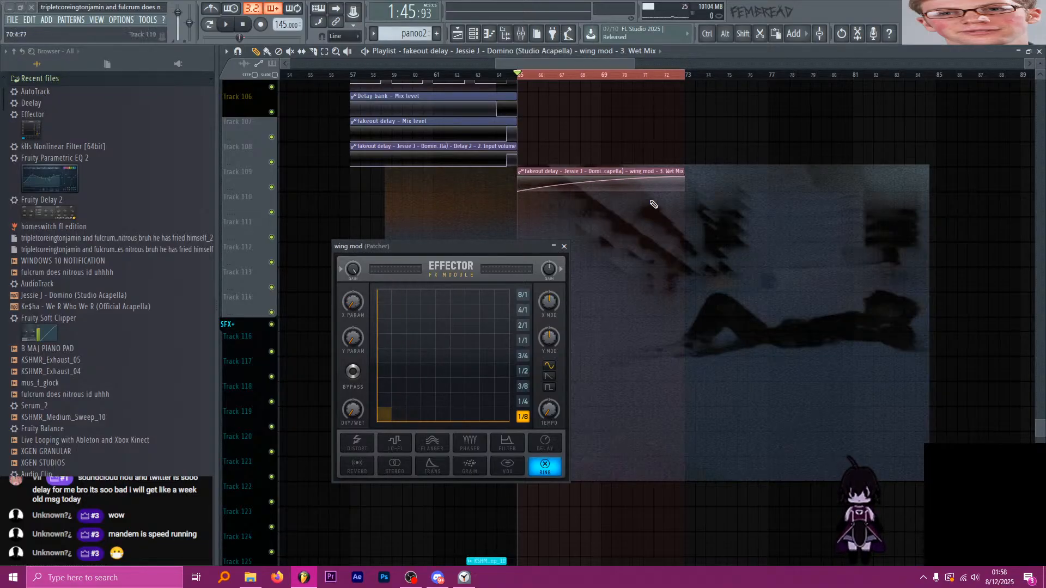
left_click_drag(684, 176, 685, 179)
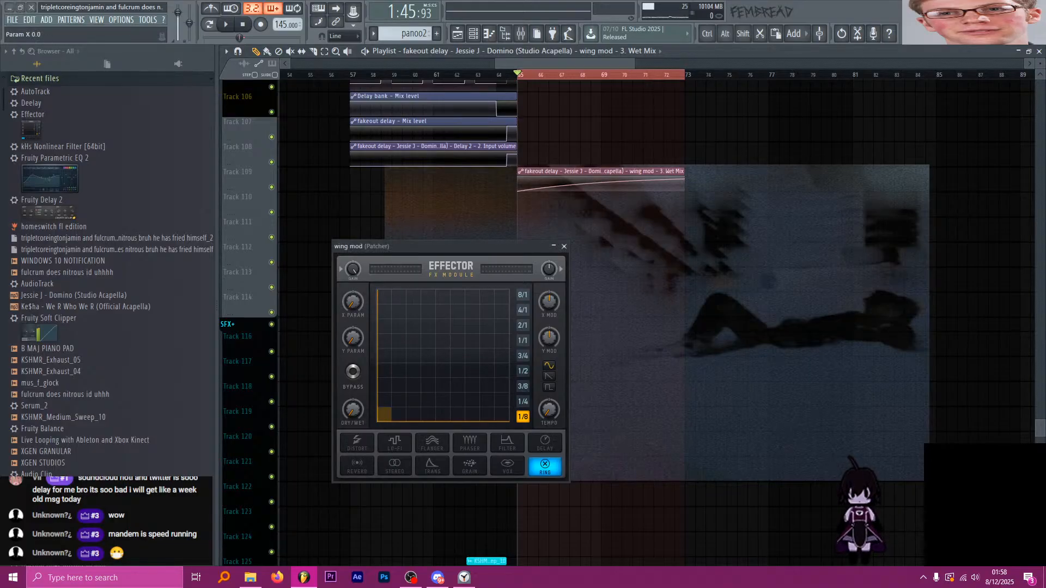
right_click(355, 301)
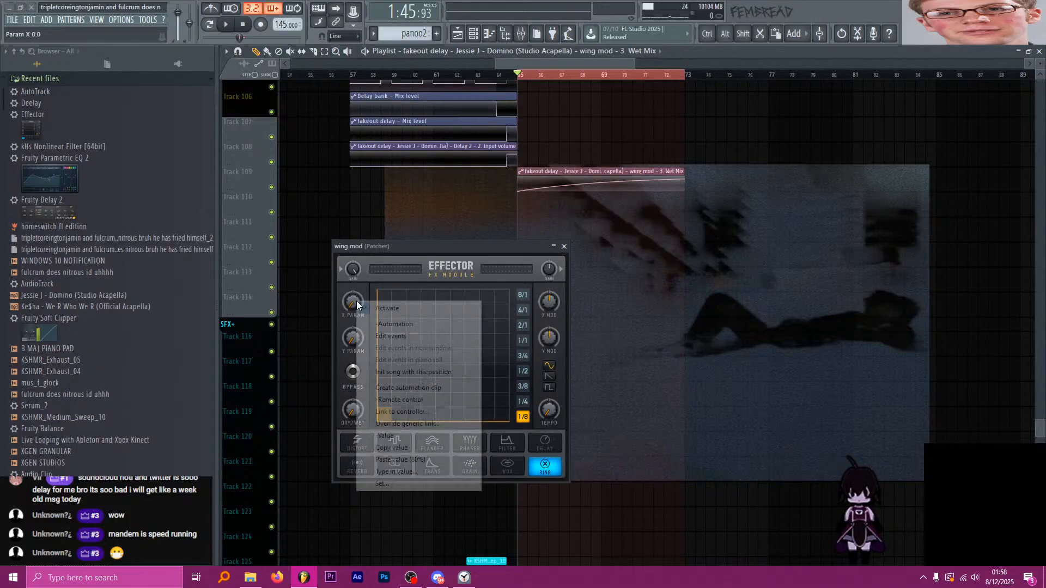
left_click(408, 388)
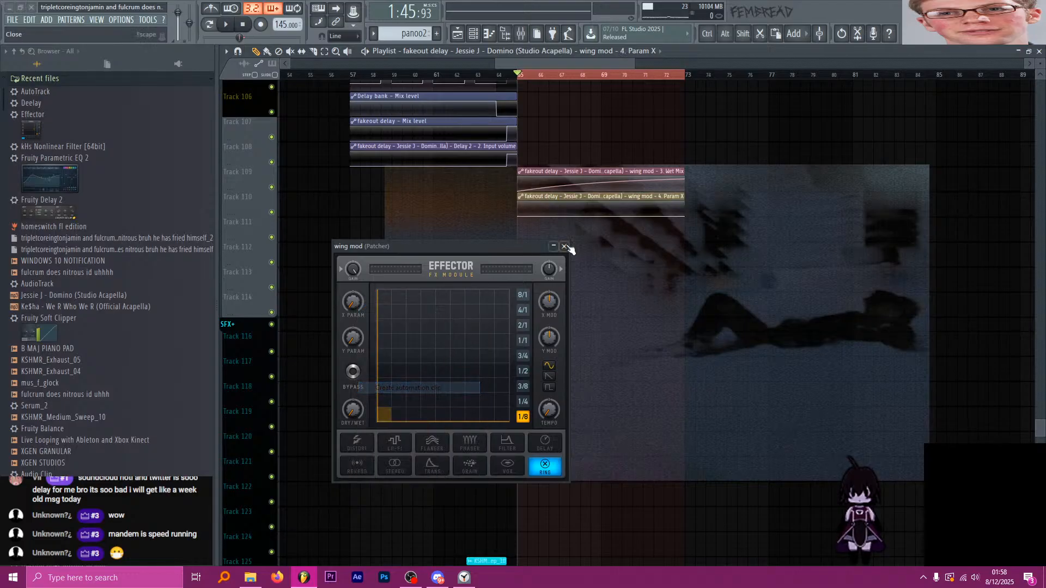
left_click_drag(684, 216, 685, 202)
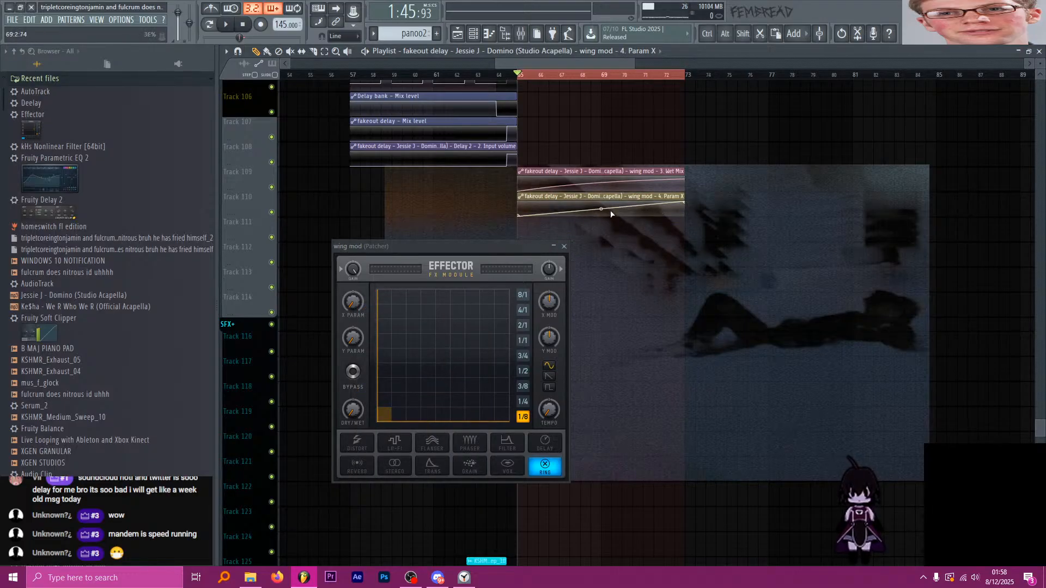
Switch from wing mod to the bitcwush Effector in the fakeout delay Patcher and lower its X and Y parameters to 0.
left_click(520, 34)
left_click(957, 197)
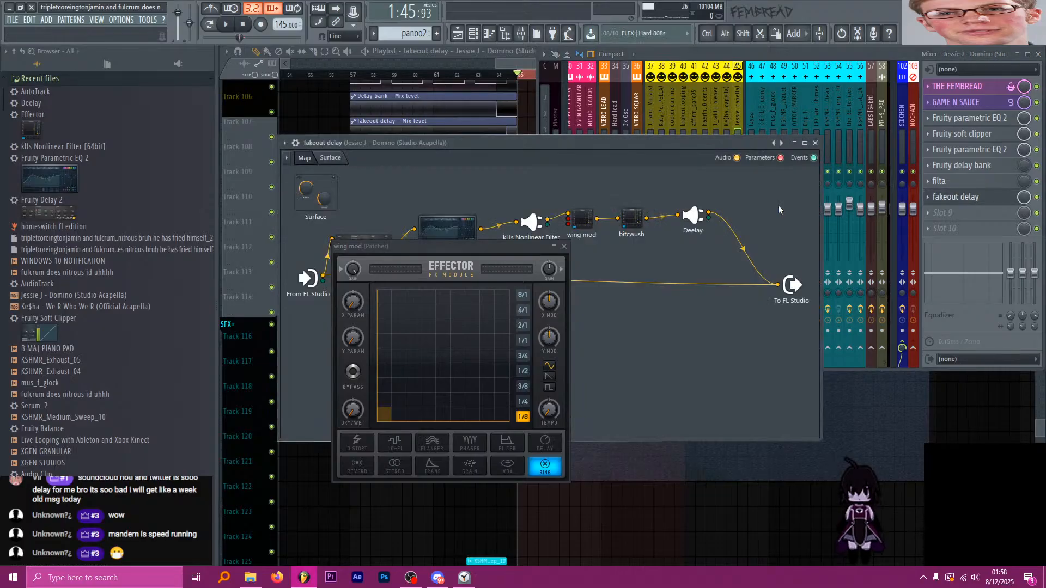
left_click(564, 247)
left_click(635, 224)
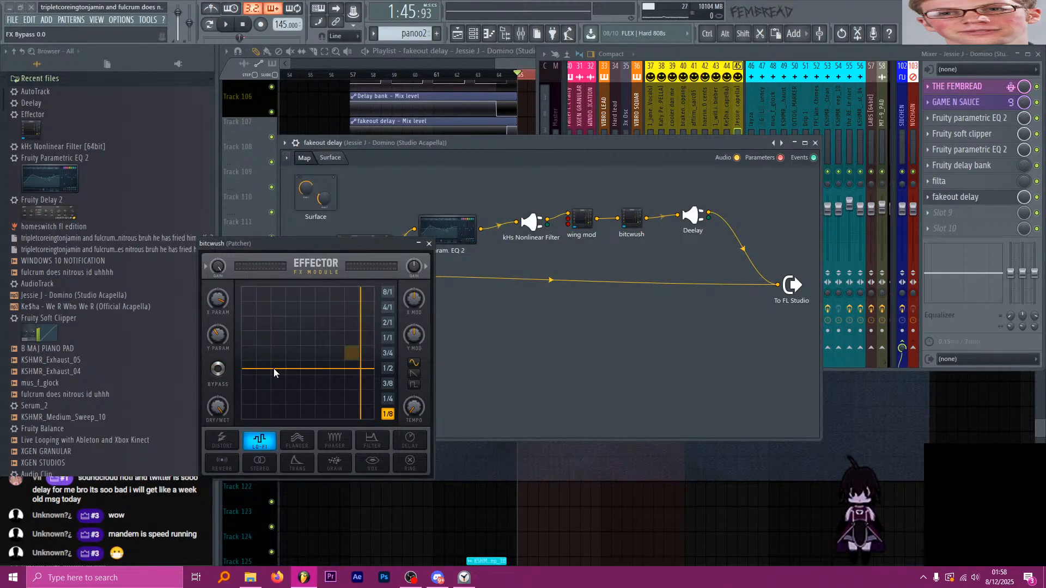
left_click_drag(274, 373, 259, 417)
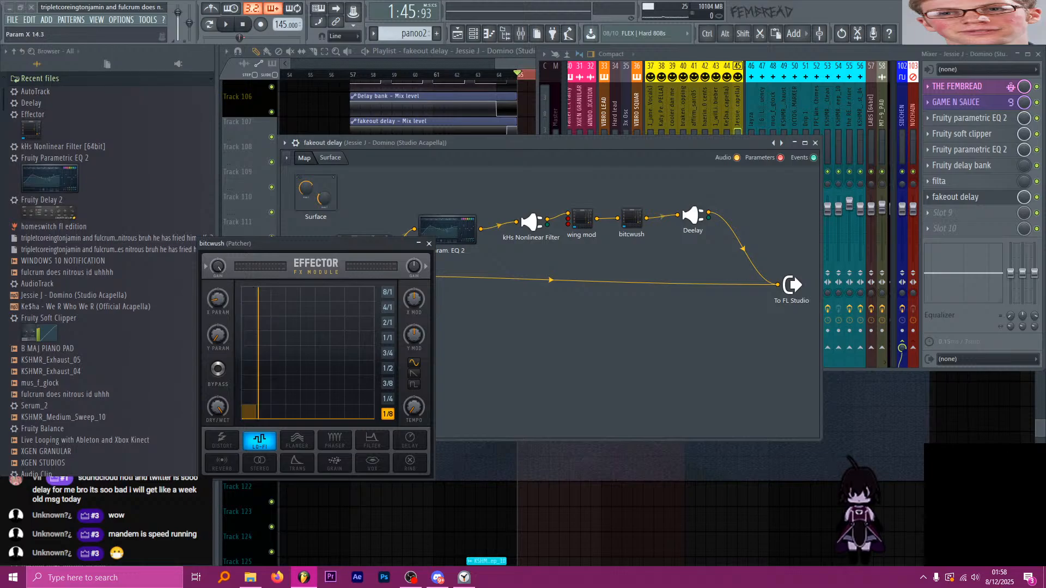
mouse_move(218, 305)
left_mouse_down()
mouse_move(218, 278)
mouse_move(218, 305)
left_mouse_up()
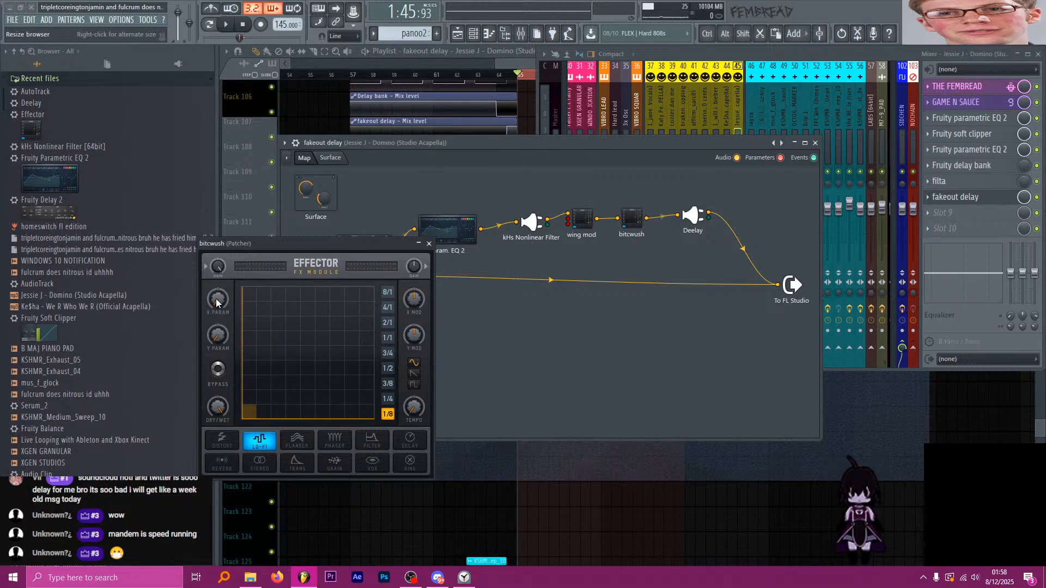
Create an automation clip for bitcwush's X Param over bars 65 to 73 and shape it to peak around bar 69.
left_click(516, 63)
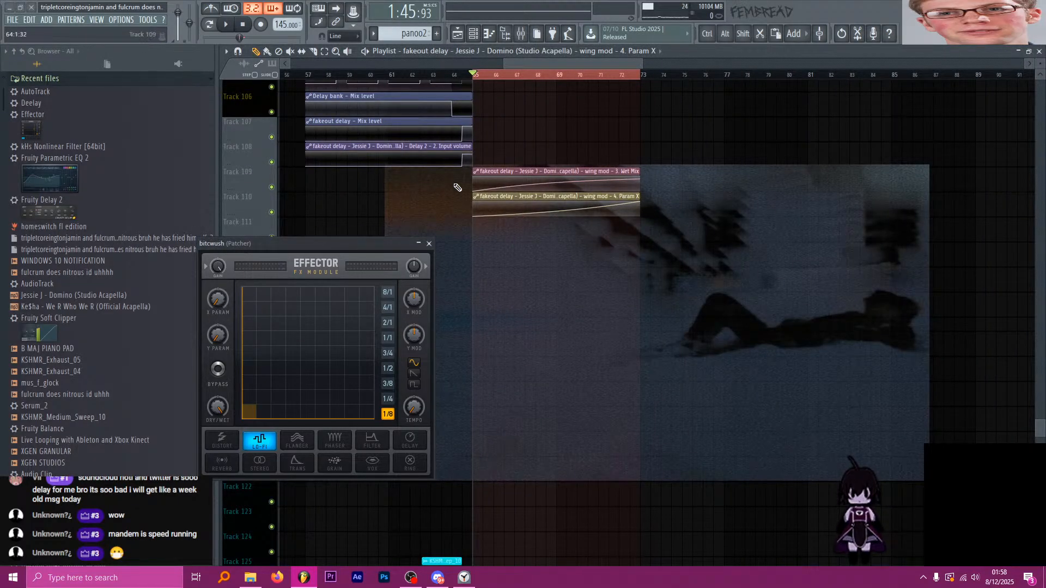
right_click(218, 300)
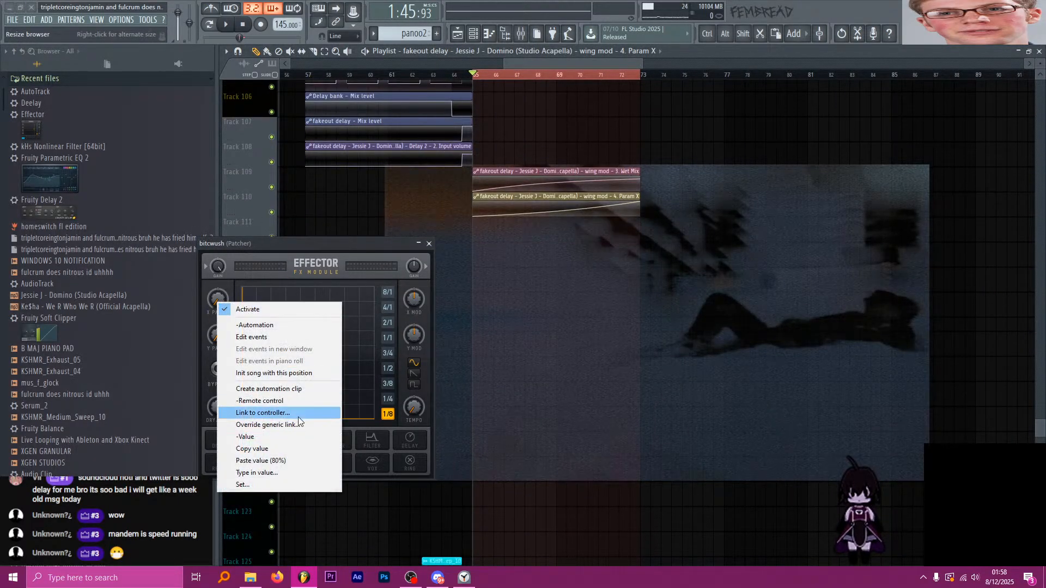
left_click(314, 389)
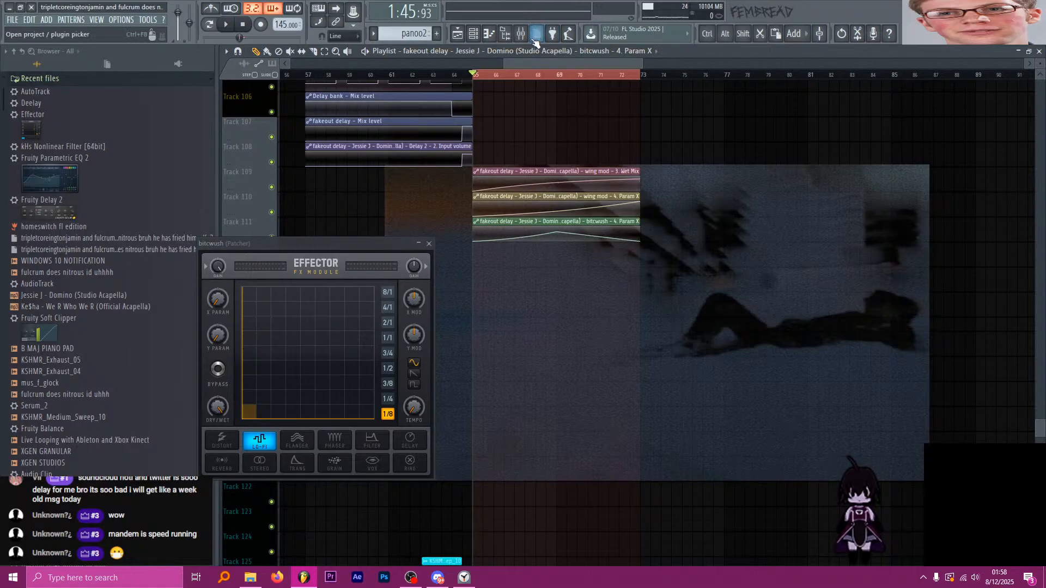
scroll(334, 129, "down", 3)
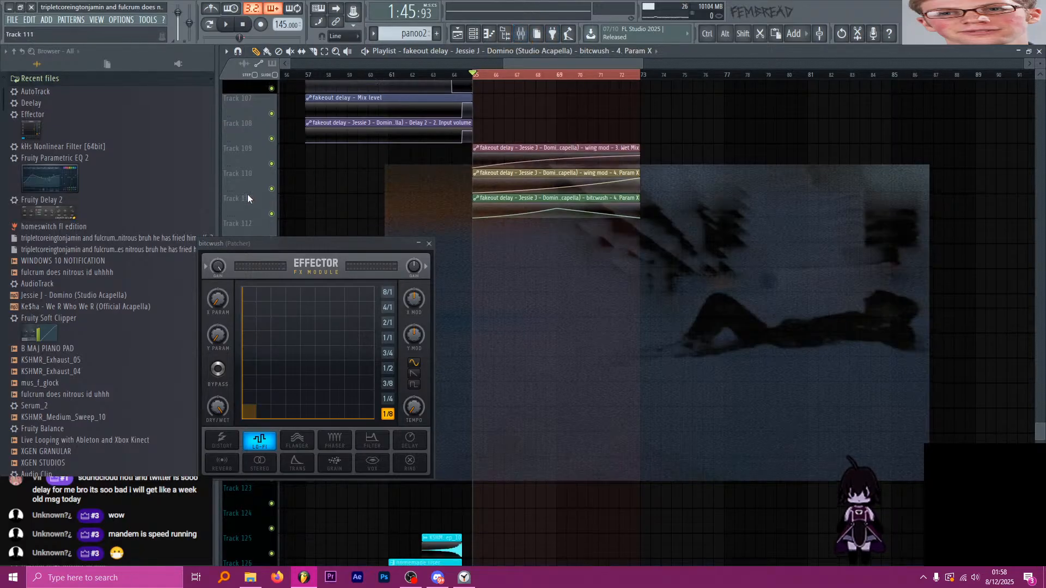
Expose the Dry and Wet parameters as inputs on the Deelay module in the fakeout delay Patcher.
left_click(521, 35)
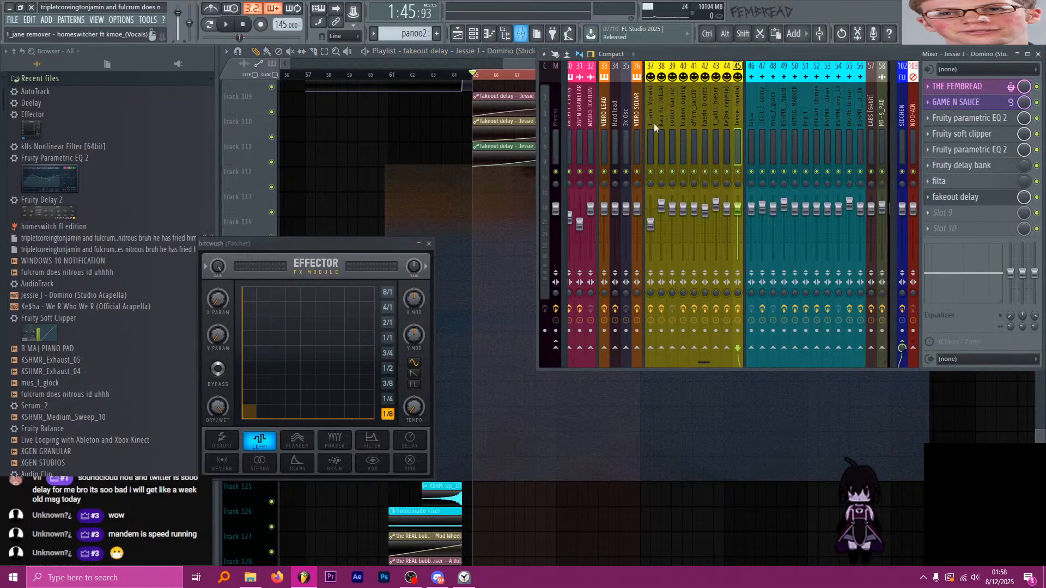
left_click(958, 197)
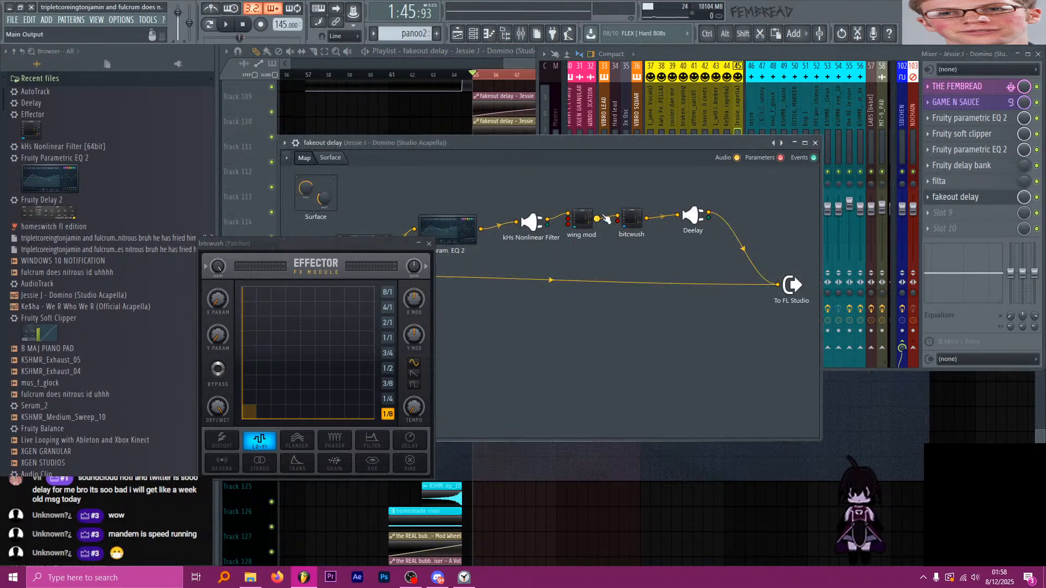
left_click(693, 218)
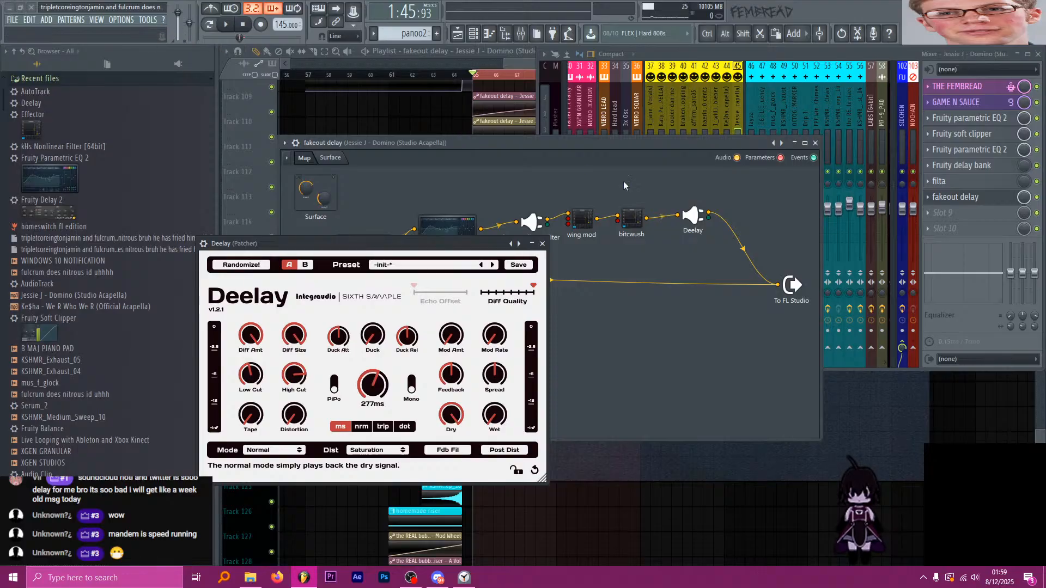
right_click(693, 215)
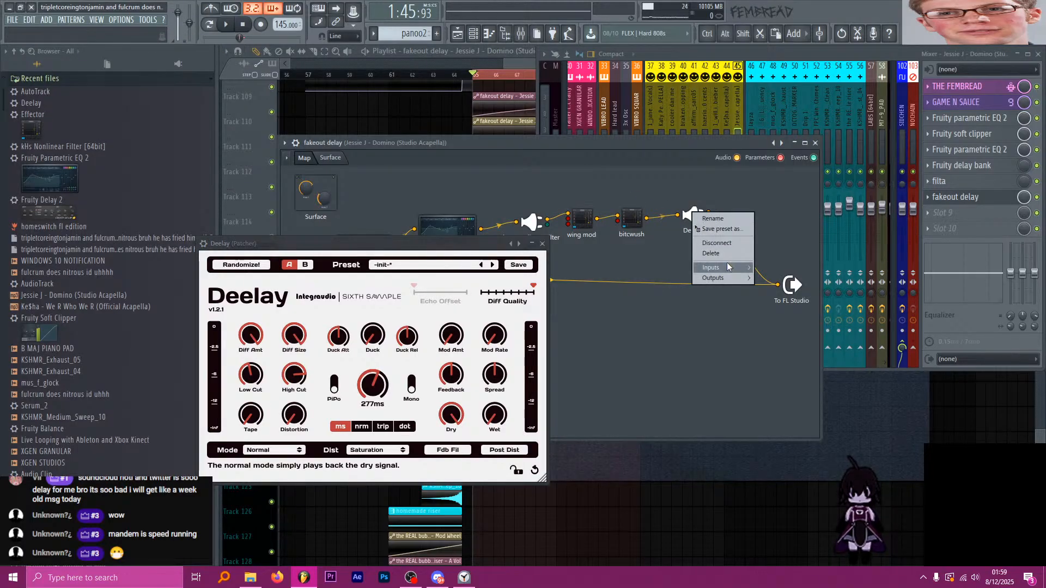
mouse_move(730, 268)
mouse_move(781, 278)
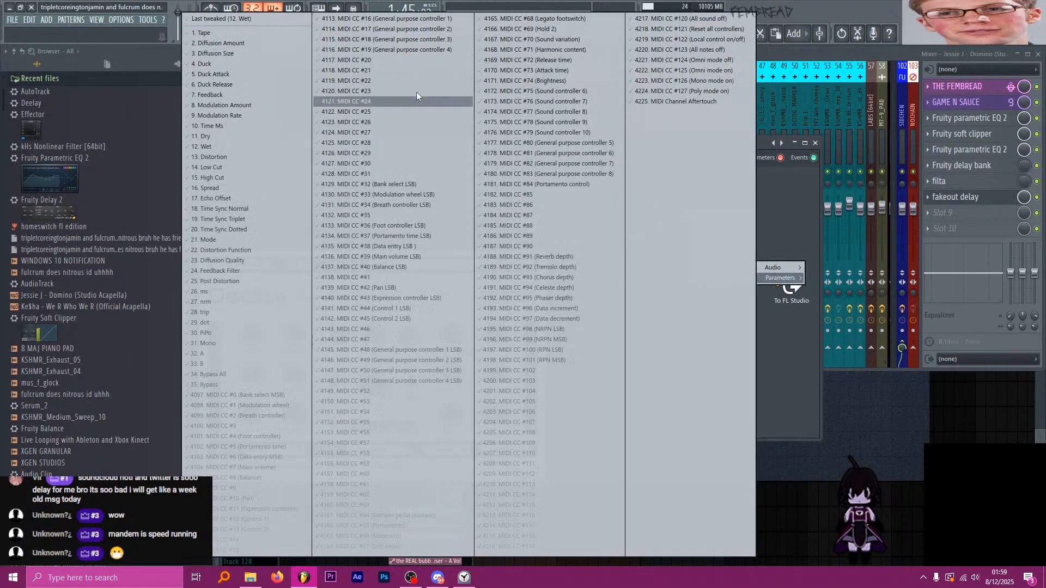
left_click(232, 136)
right_click(692, 215)
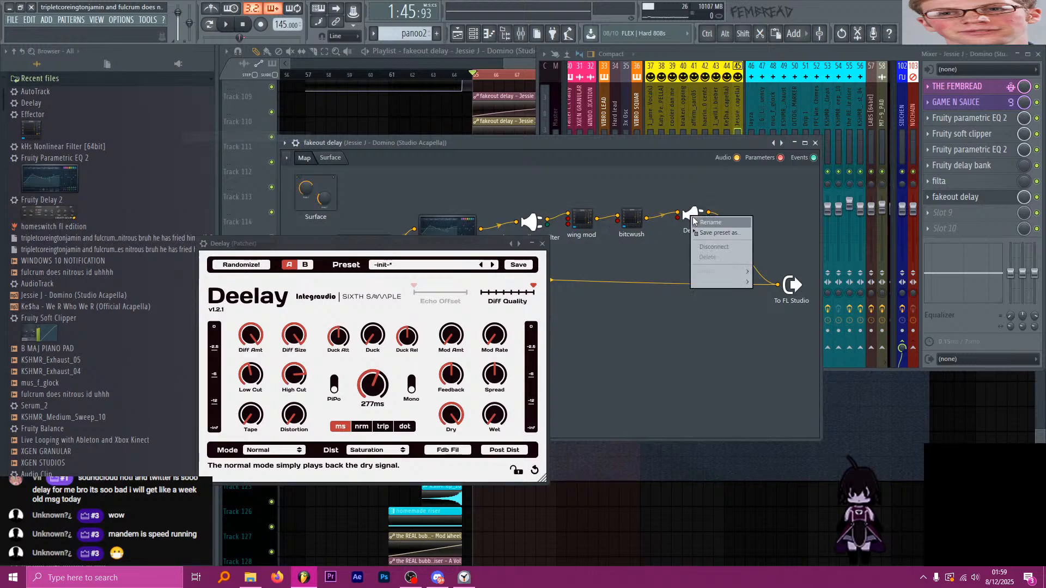
mouse_move(711, 274)
mouse_move(767, 280)
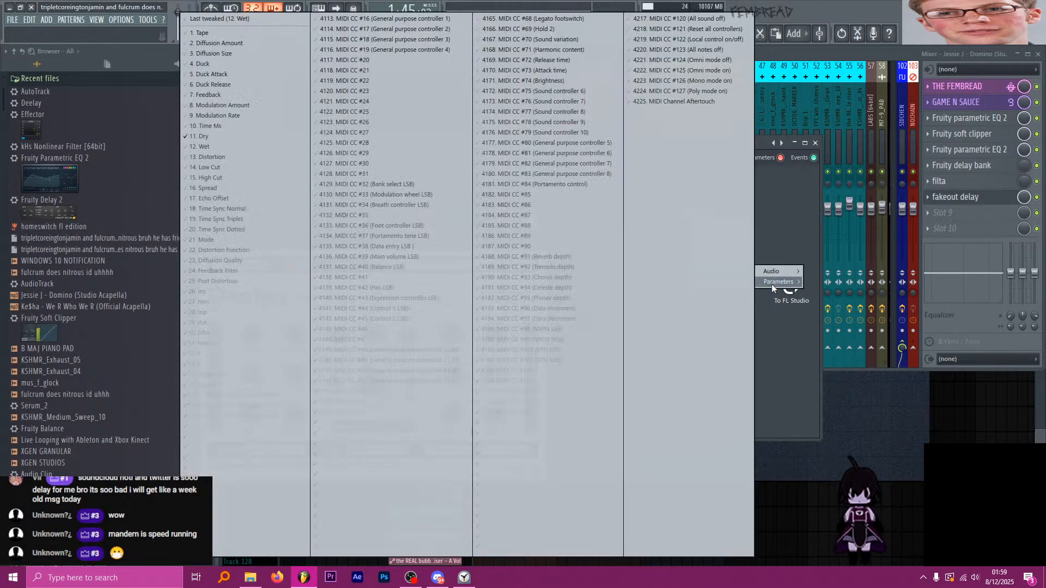
left_click(222, 147)
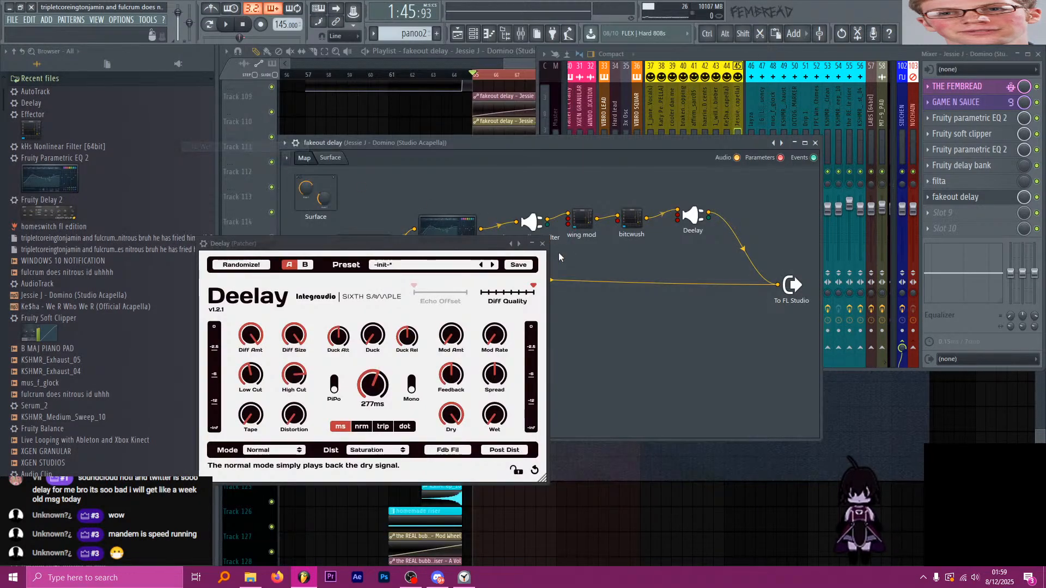
Create automation clips for Deelay's Dry and Wet, and give the Dry curve a dip around bar 69.
left_click(543, 243)
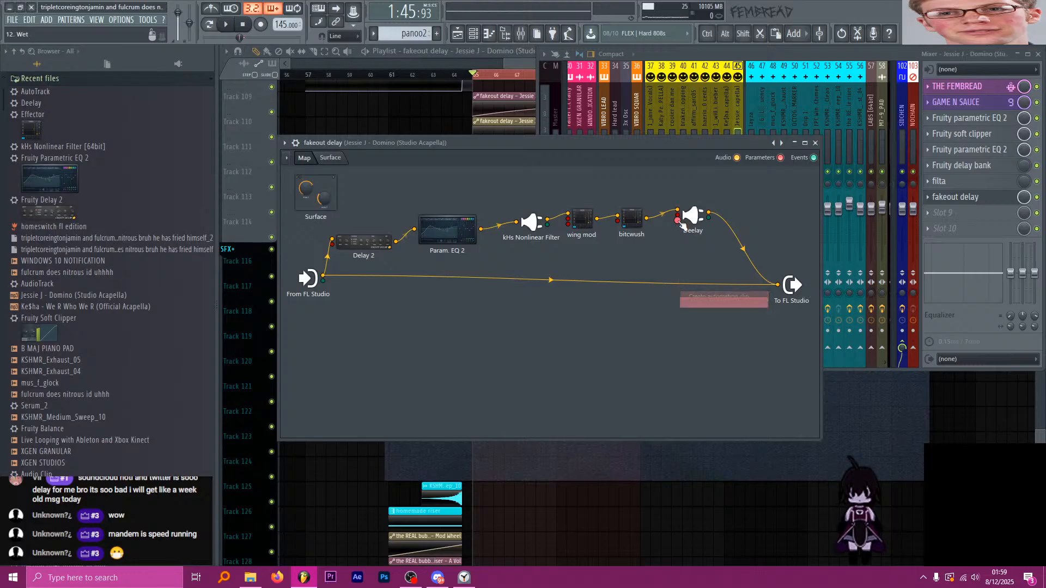
left_click(531, 82)
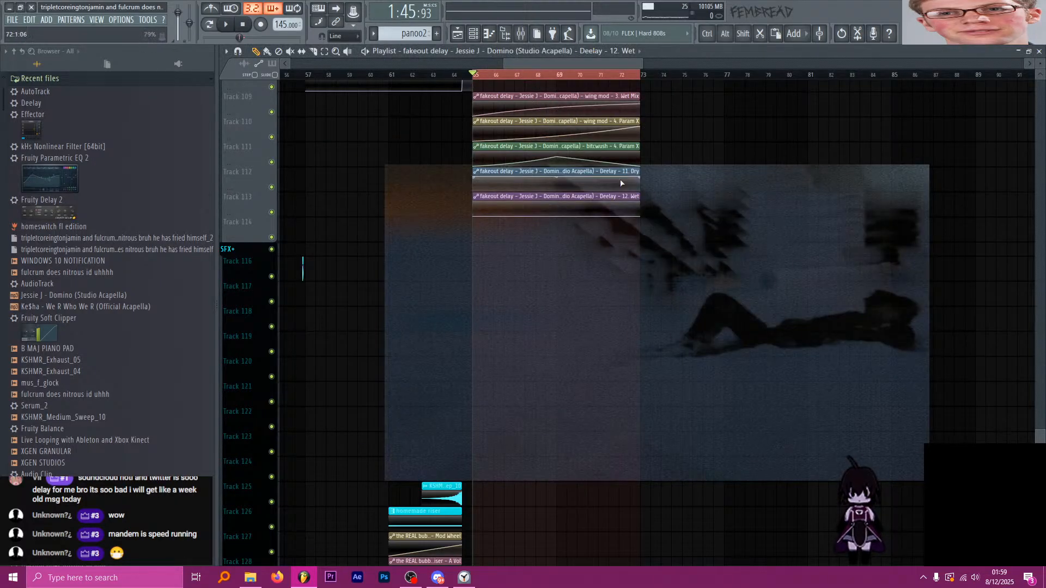
right_click(556, 189)
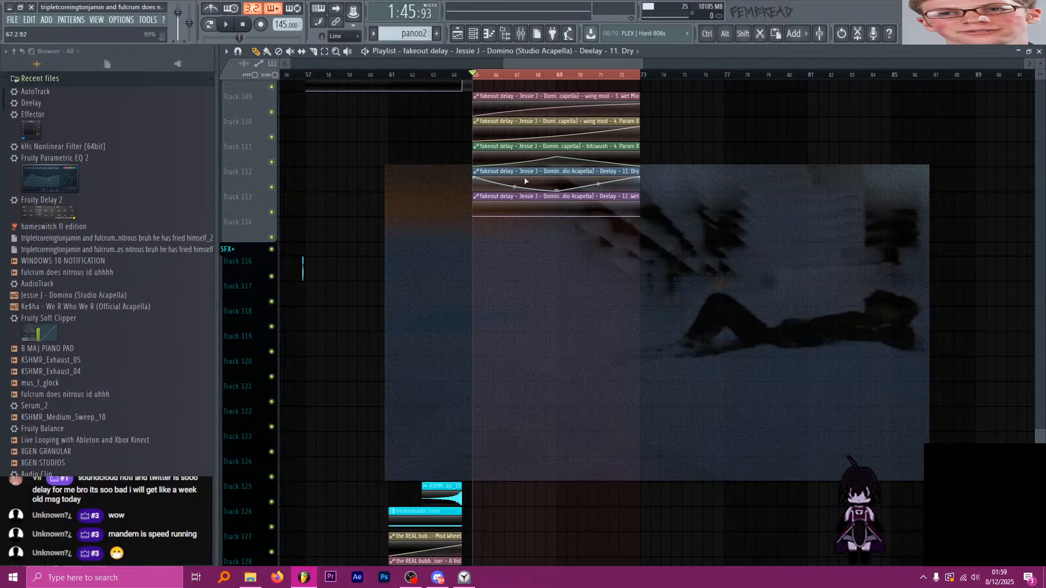
Copy the curve state of the Deelay Dry automation clip.
double_click(538, 172)
left_click(564, 185)
left_click(575, 199)
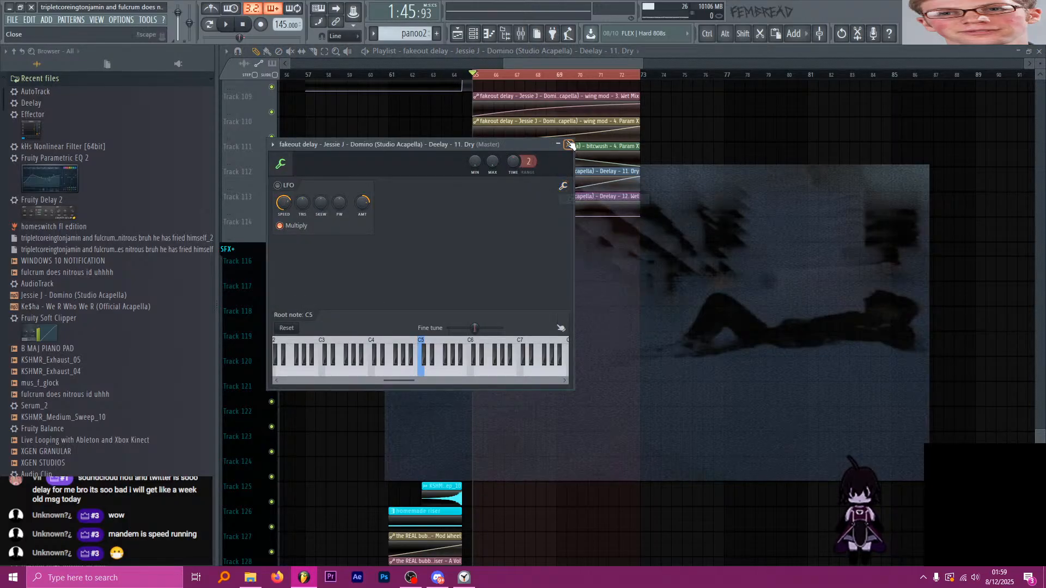
left_click(569, 144)
Paste the copied state into the Deelay Wet automation clip and flip the curve vertically.
double_click(568, 196)
left_click(578, 200)
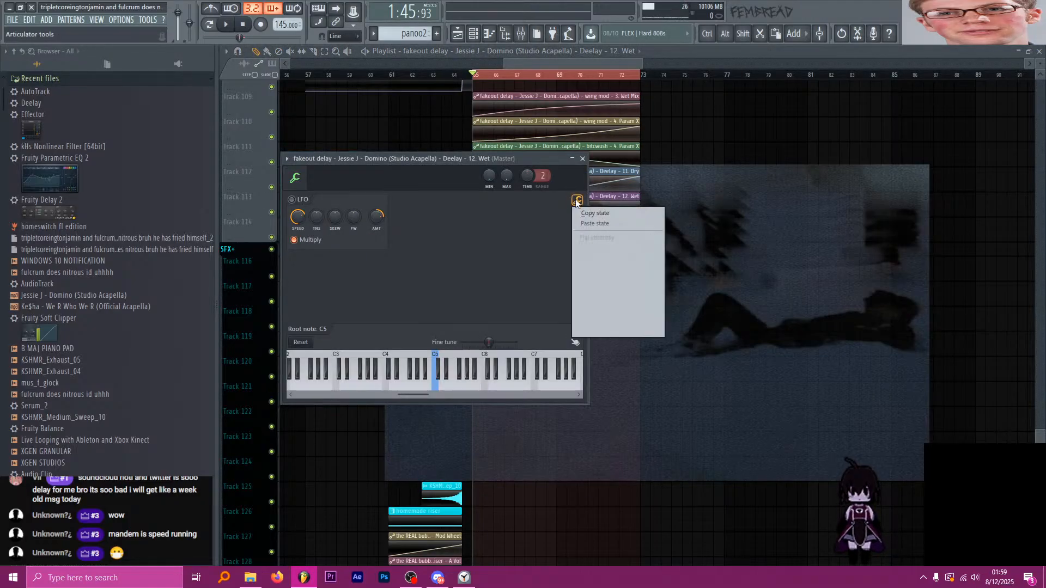
left_click(588, 224)
left_click(578, 201)
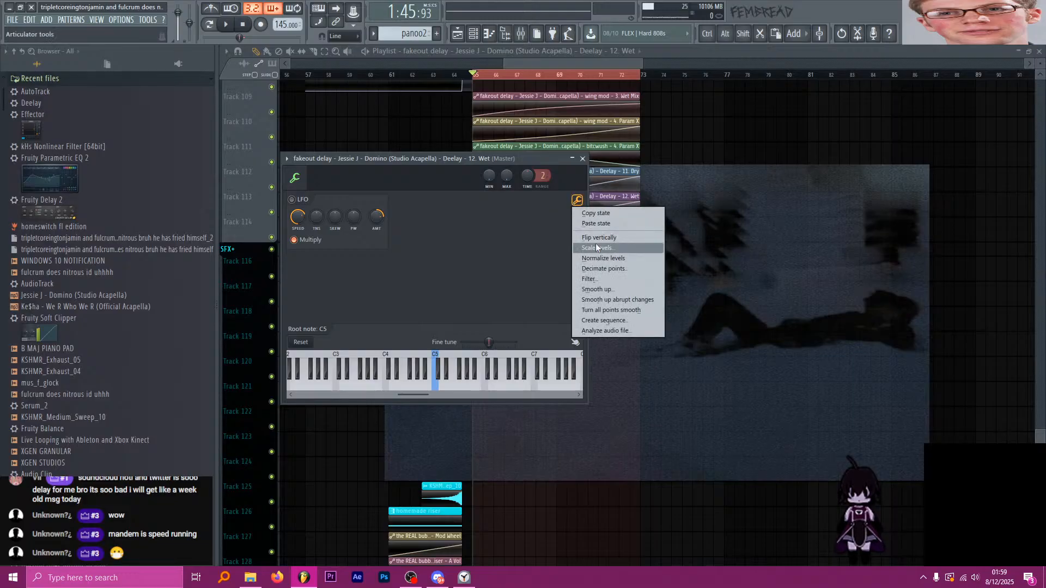
left_click(602, 238)
left_click(583, 159)
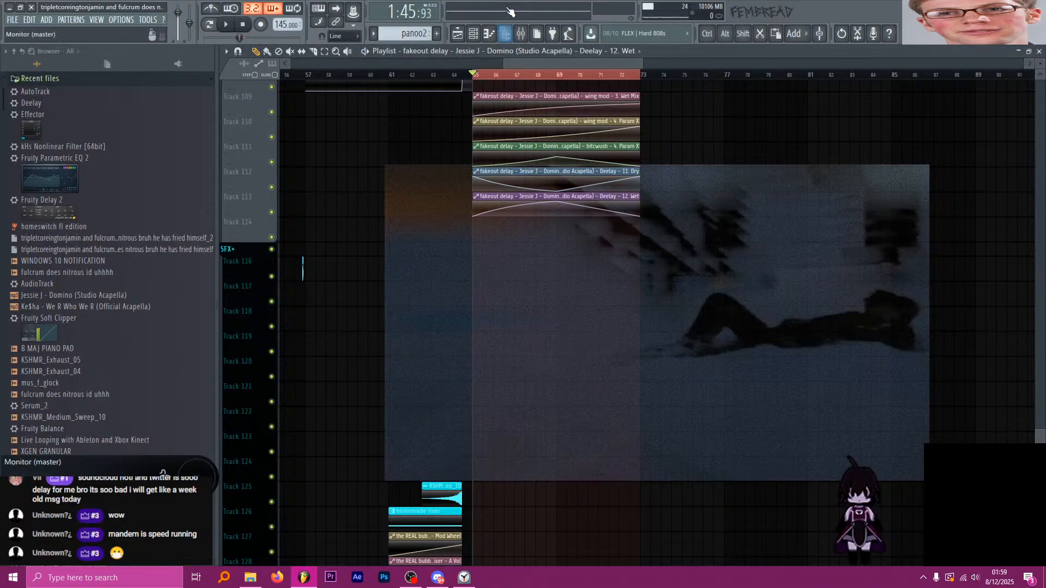
left_click(528, 33)
left_click(1007, 200)
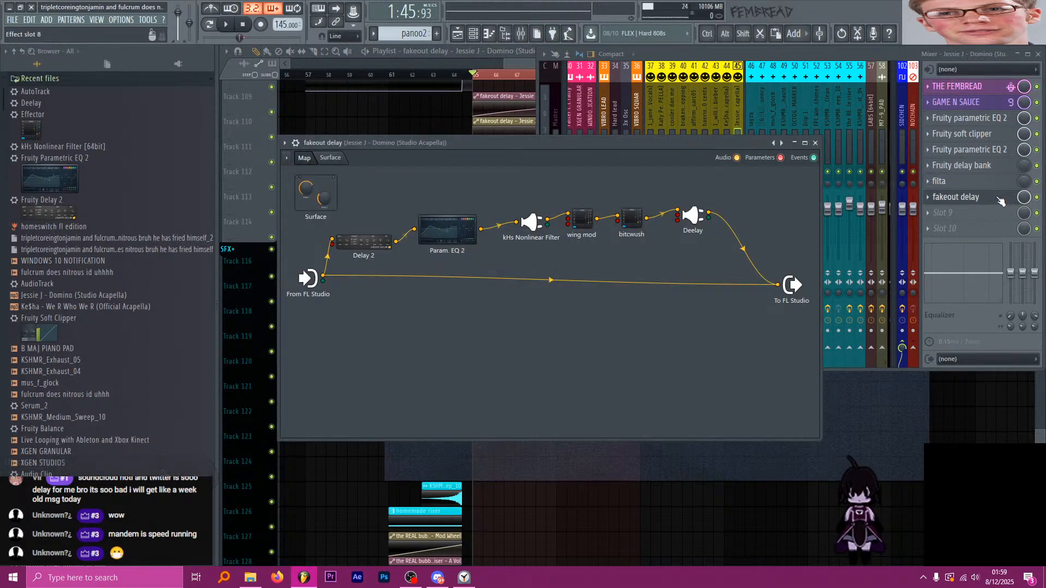
left_click(1003, 201)
left_click(523, 34)
Duplicate the short clips at bar 57 on tracks 17 and 18 to bar 65.
scroll(502, 181, "up", 3)
scroll(502, 180, "up", 20)
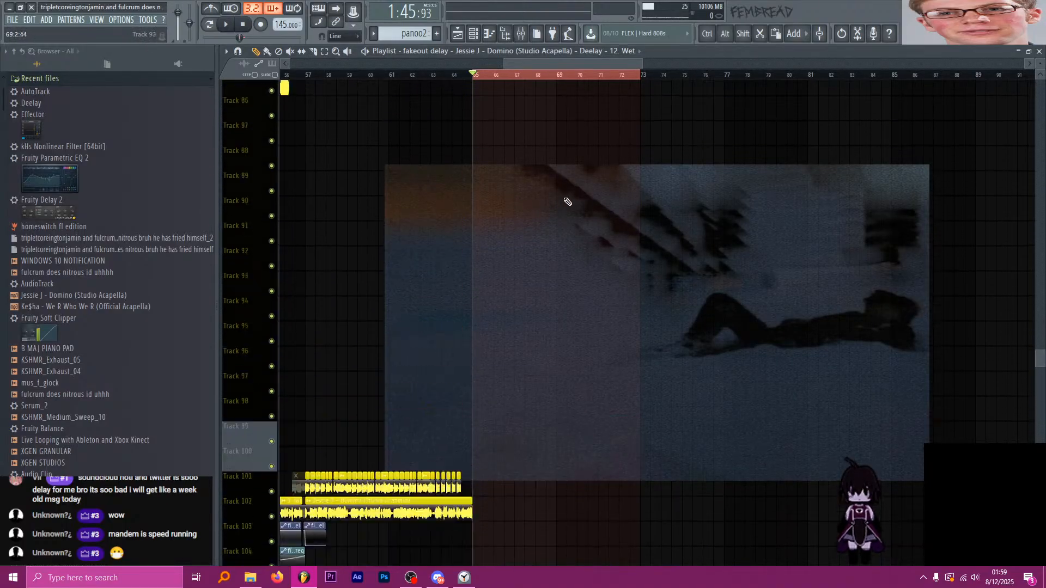
scroll(573, 205, "up", 20)
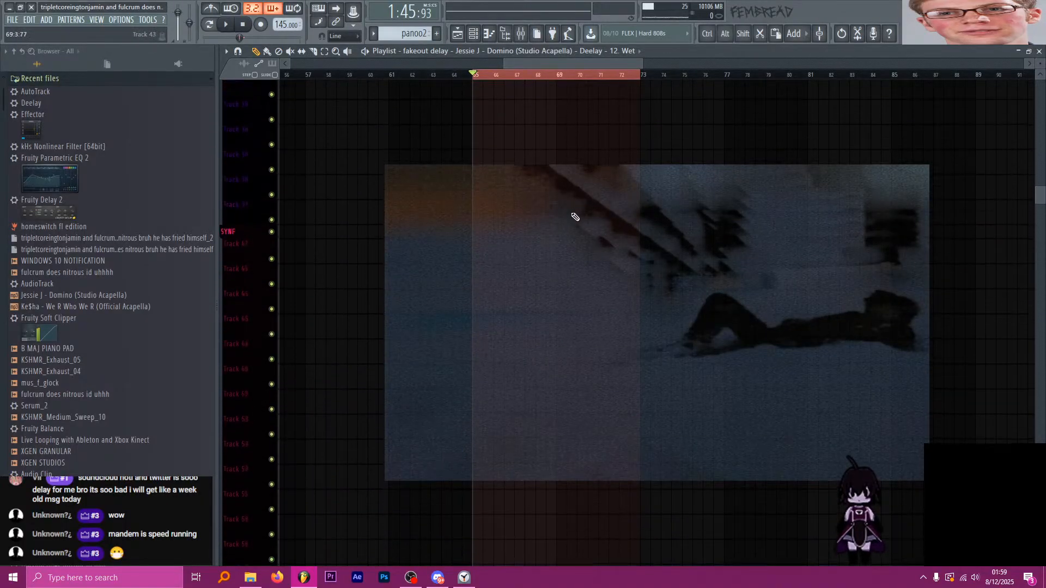
scroll(562, 214, "down", 5)
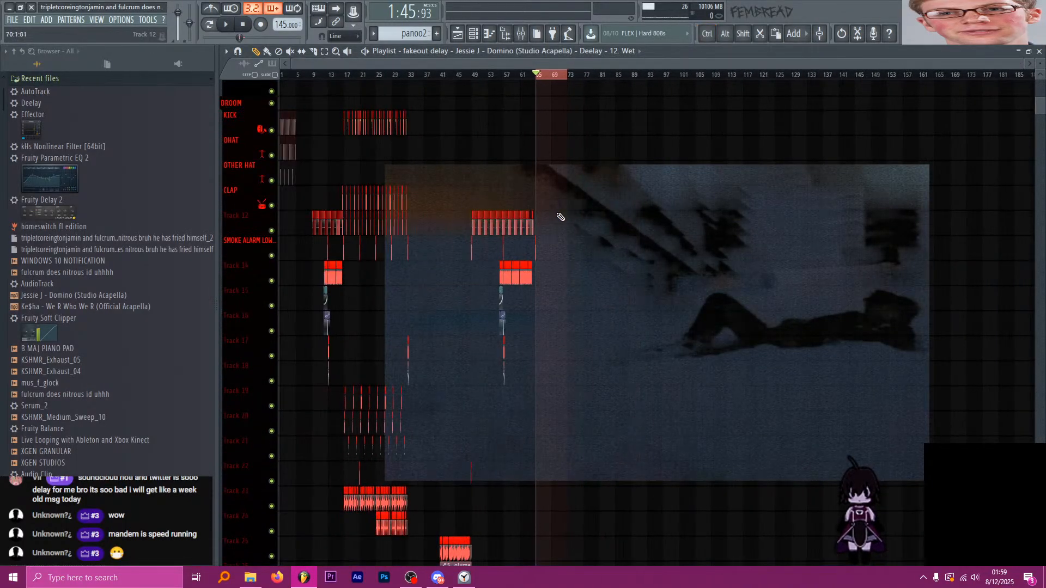
scroll(550, 219, "down", 3)
scroll(501, 235, "up", 10)
scroll(401, 252, "down", 8)
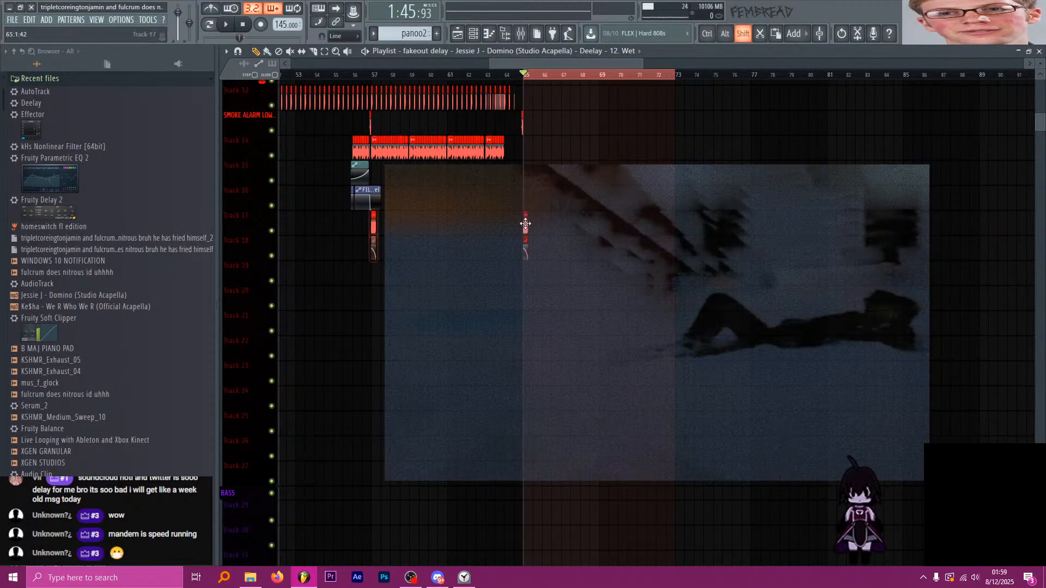
scroll(529, 287, "up", 5)
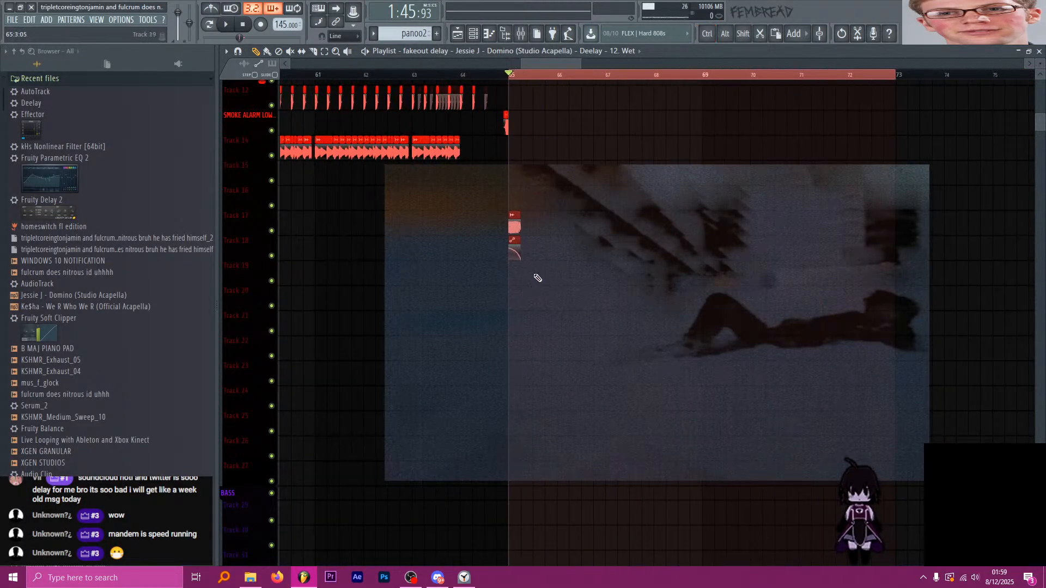
scroll(467, 256, "down", 10)
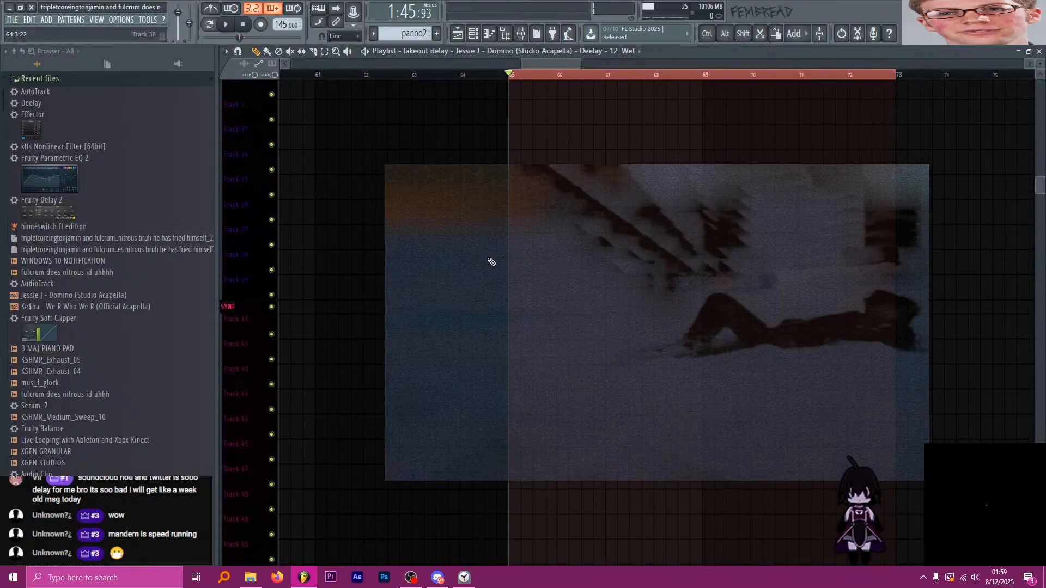
Look through the browser's samples for an effect sound and audition the secret level sample.
scroll(490, 260, "down", 15)
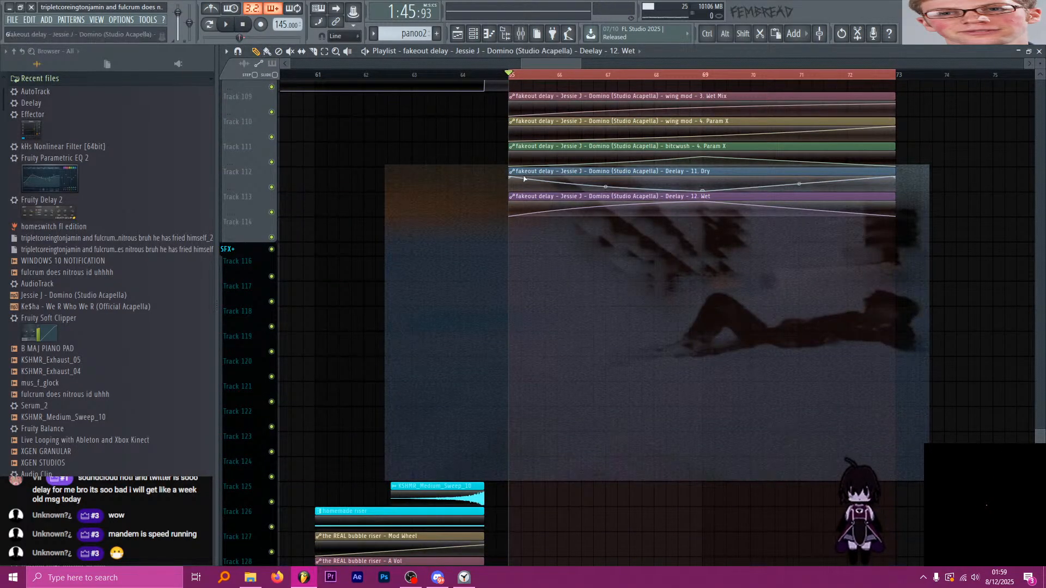
scroll(567, 285, "down", 4)
scroll(567, 285, "down", 5)
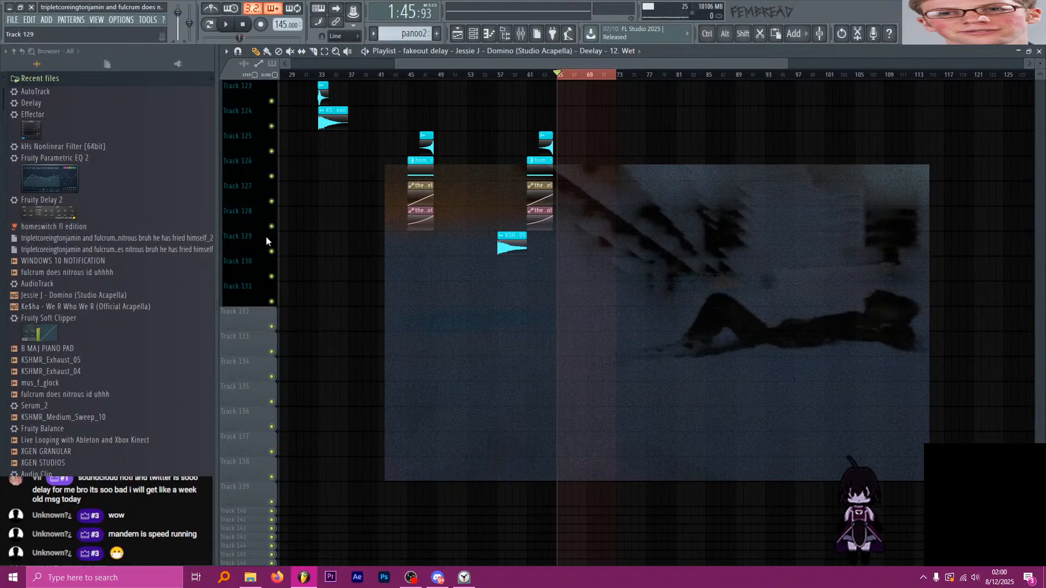
scroll(99, 199, "up", 1)
left_click(60, 94)
scroll(129, 287, "down", 8)
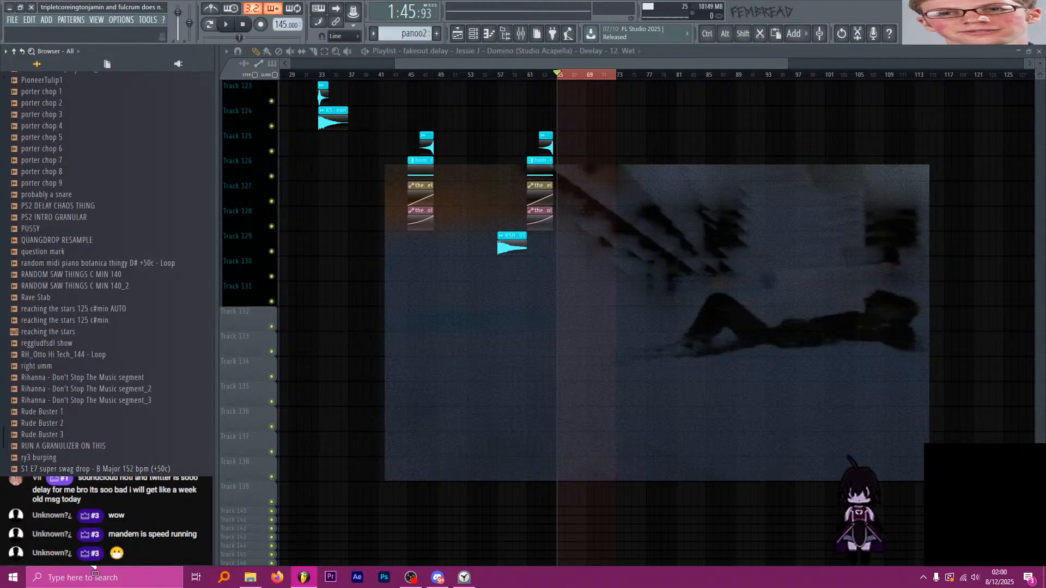
scroll(110, 282, "down", 2)
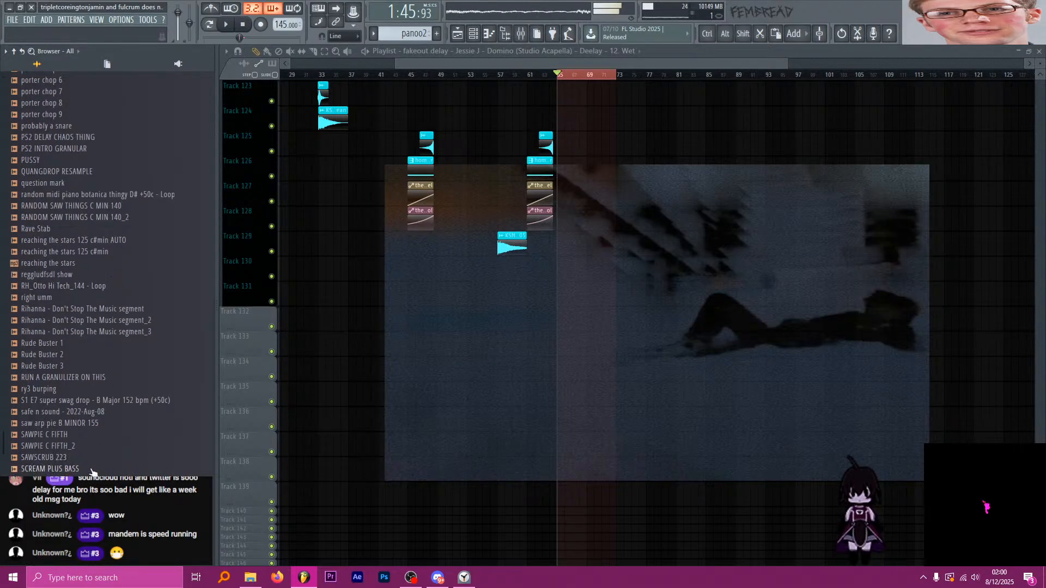
scroll(92, 468, "down", 4)
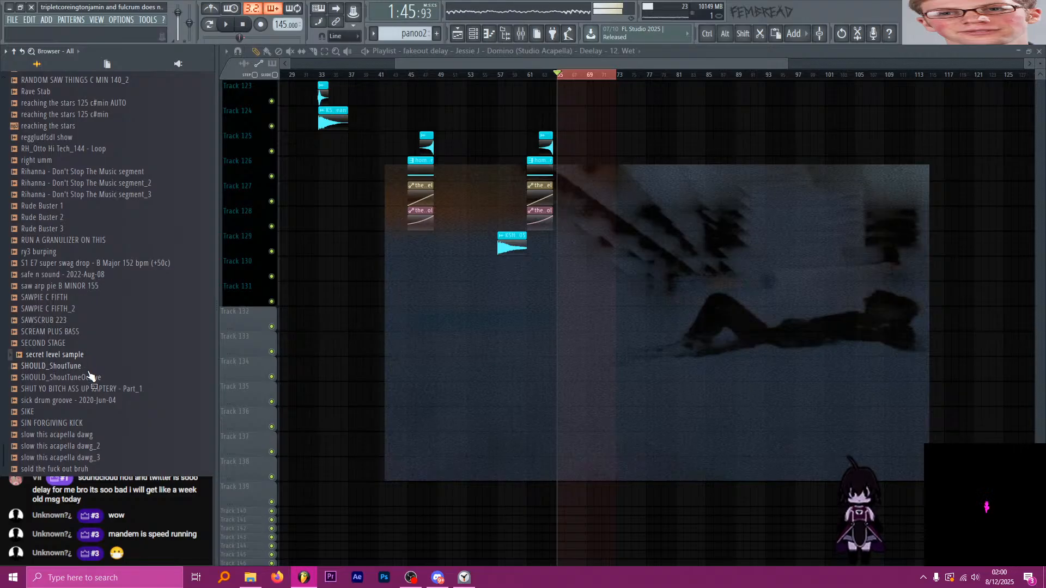
left_click_drag(90, 375, 91, 360)
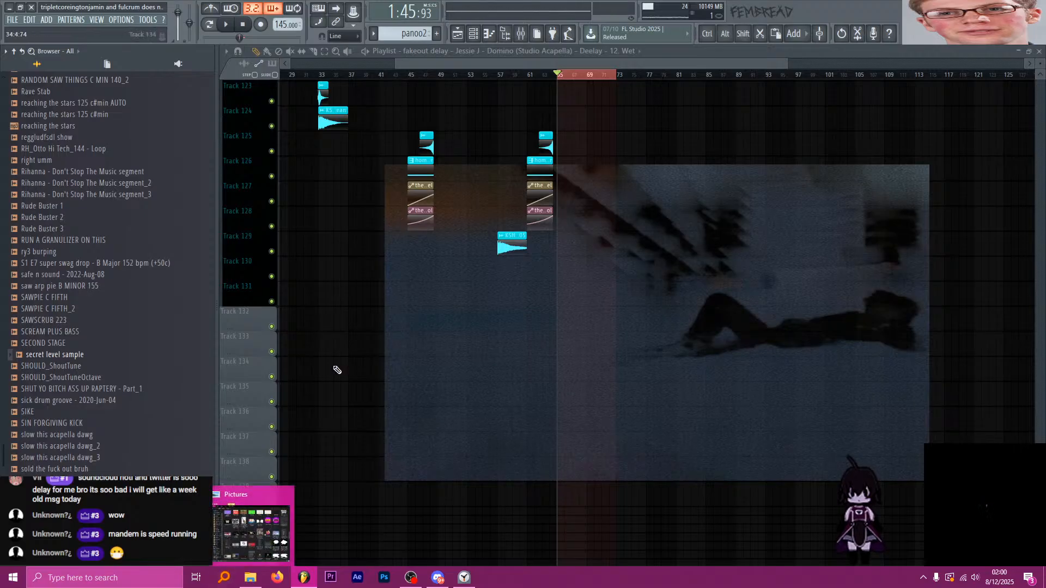
Switch to Everything, search for "secret level", and audition the secret level thingyu.wav.
left_click(231, 577)
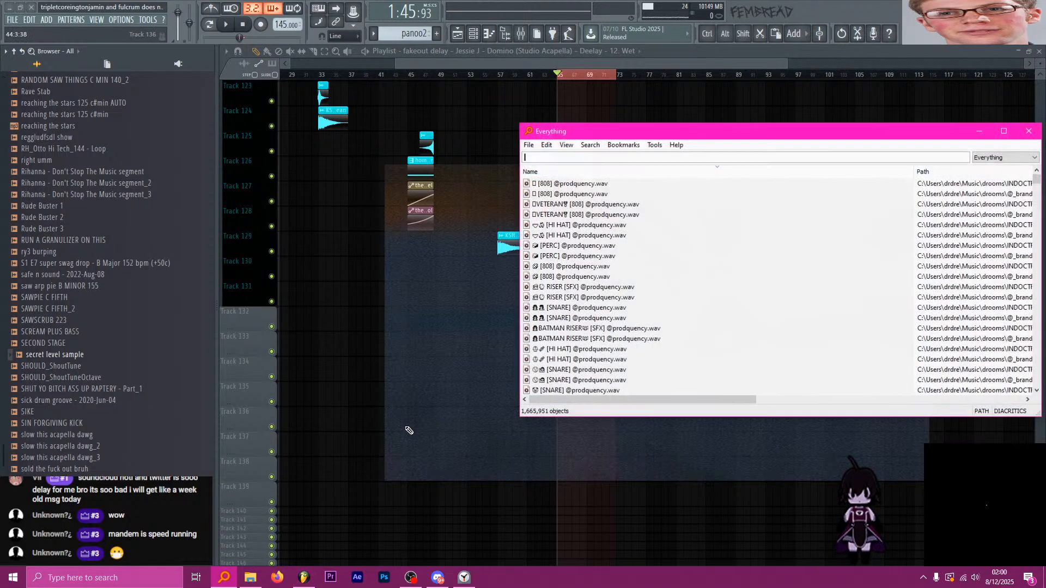
type("secret level")
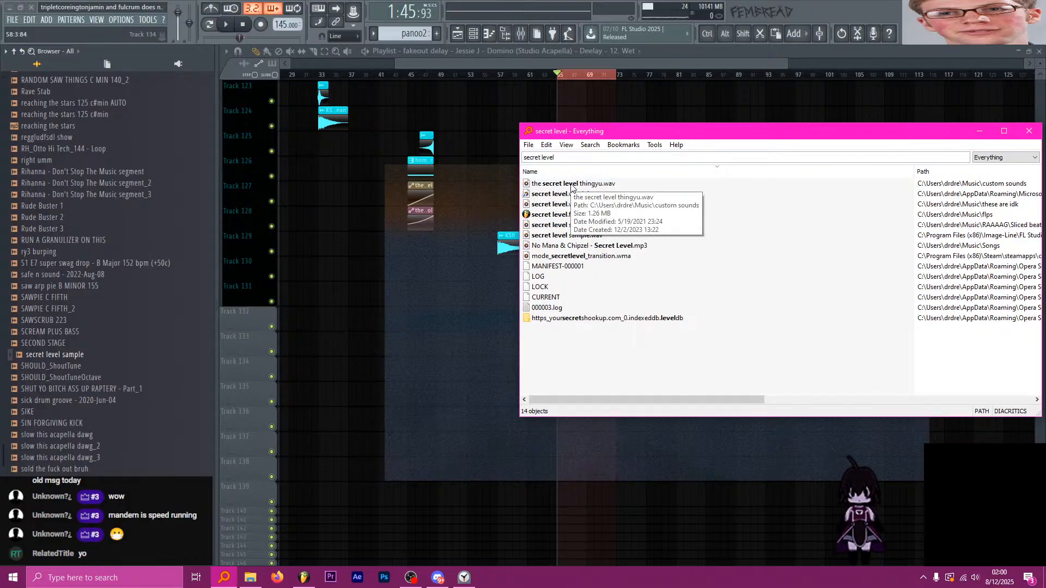
double_click(572, 184)
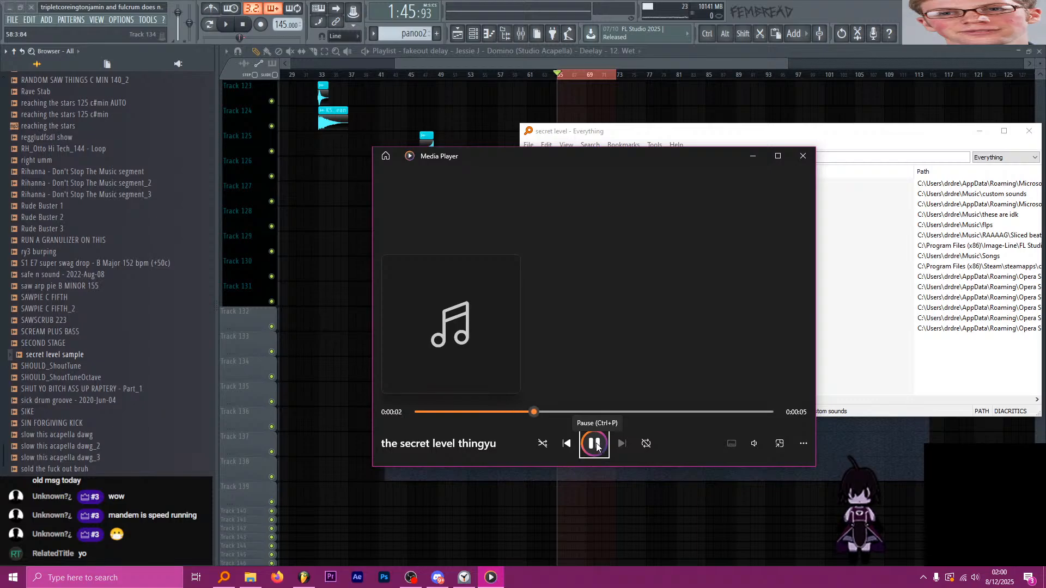
left_click(595, 444)
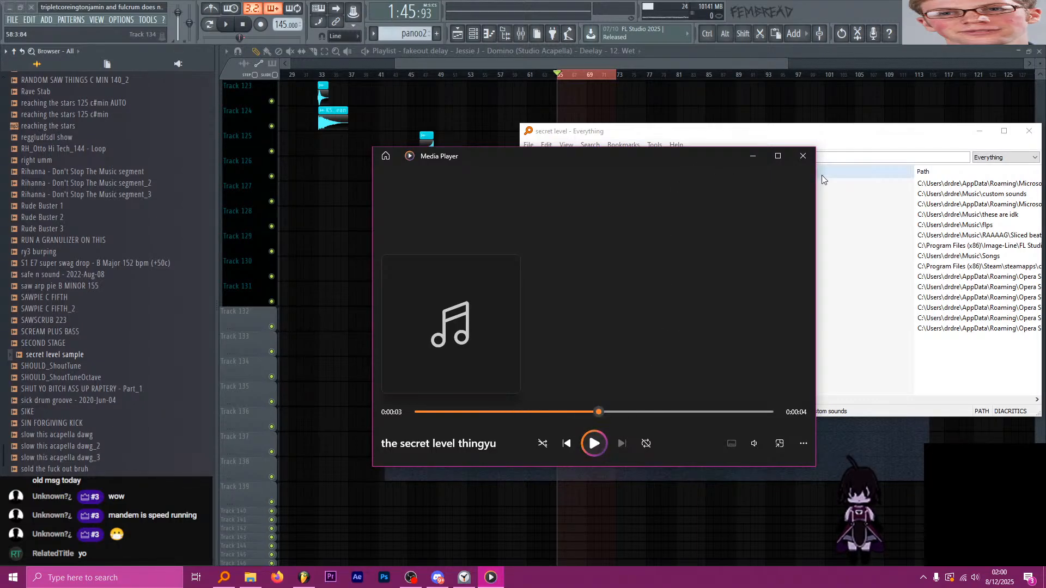
left_click(803, 156)
Filter the channel rack to the SFX group and clone the empty Audio Clip channel.
left_click(475, 34)
left_click(437, 116)
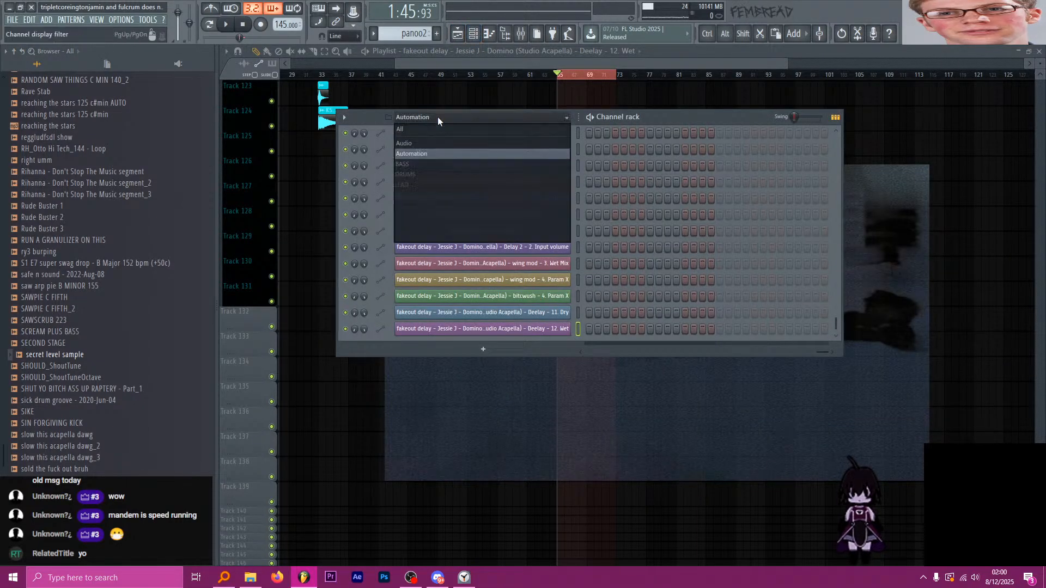
left_click(430, 205)
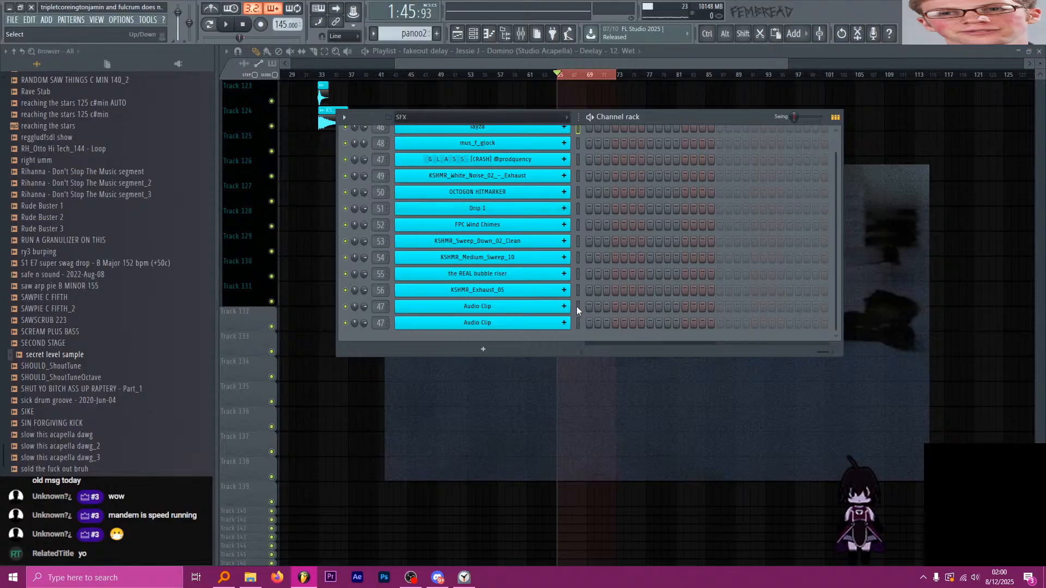
left_click(576, 306)
key("alt+c")
Load the secret level thingyu.wav from the Everything results into the first Audio Clip channel below KSHMR_Exhaust_05.
key("alt+Tab")
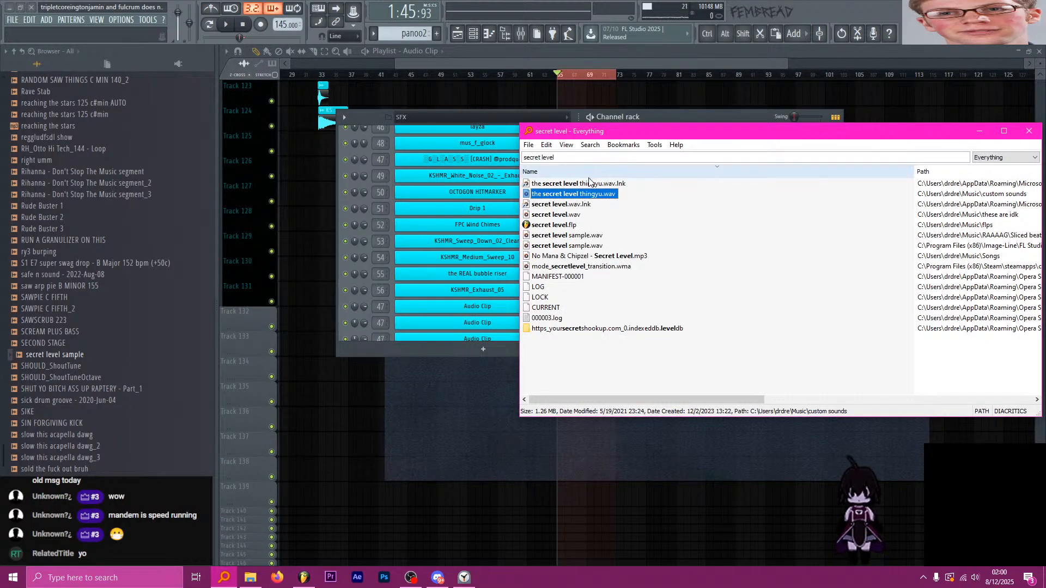
left_click_drag(632, 138, 759, 148)
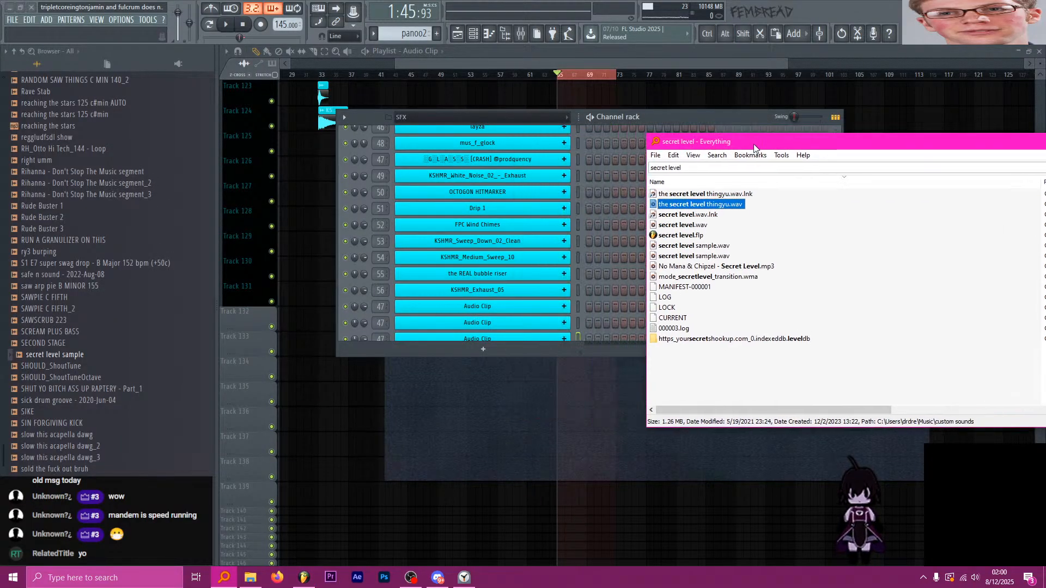
scroll(503, 227, "down", 1)
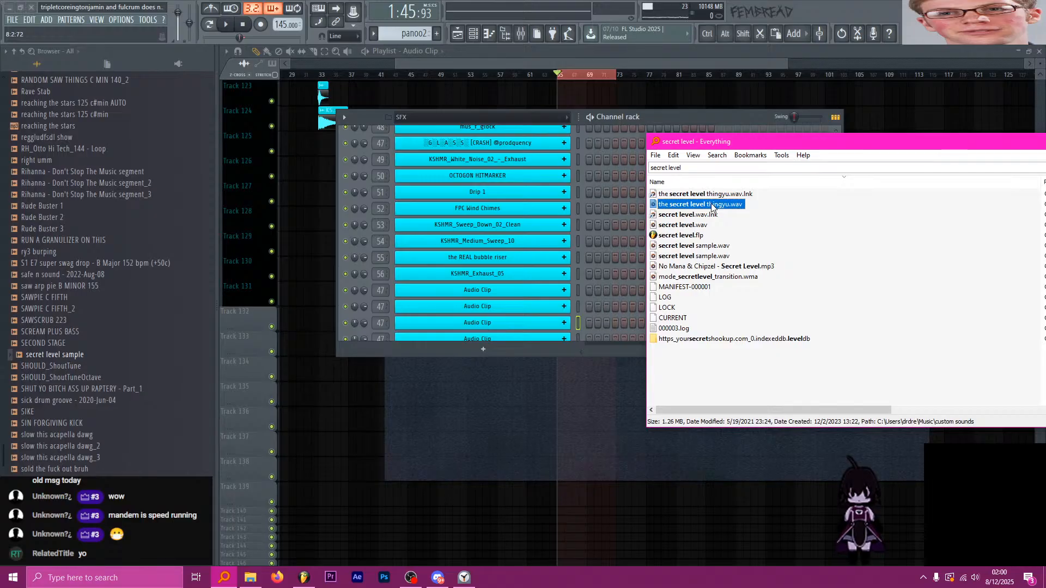
left_click_drag(517, 288, 518, 290)
Route the secret level thingyu to its own mixer track and move it to insert 57 beside the SFX inserts.
key("ctrl+l")
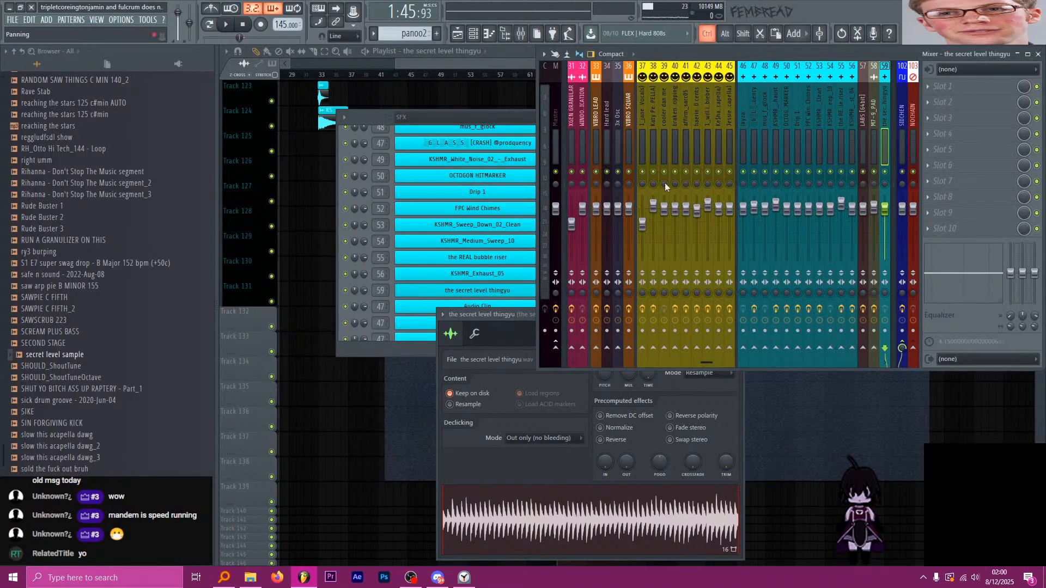
left_click(863, 102)
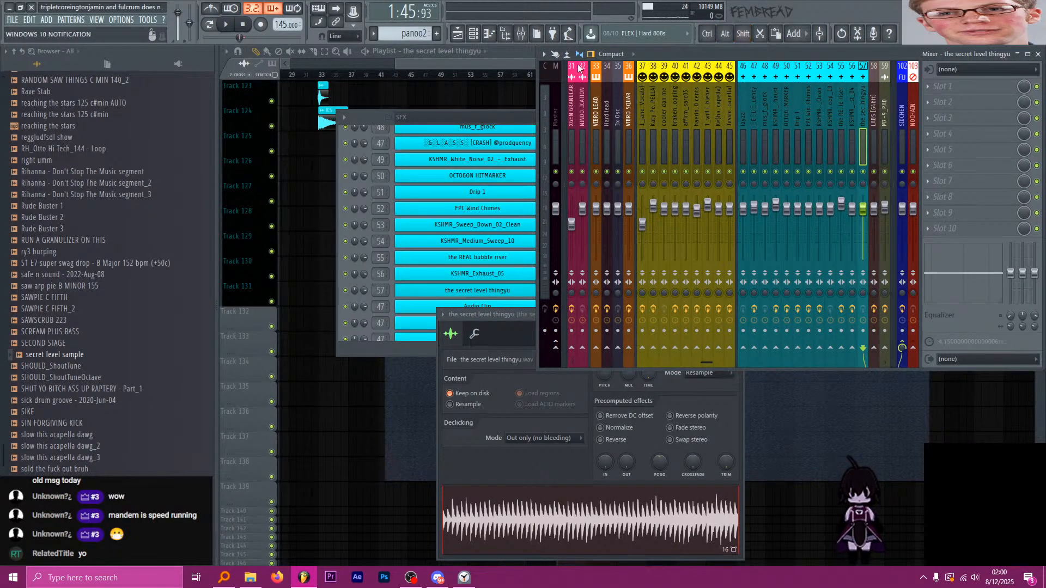
left_click(531, 76)
Place the secret level thingyu clip at bar 65 on playlist track 130.
scroll(553, 222, "down", 1)
left_click(564, 246)
scroll(572, 249, "up", 5)
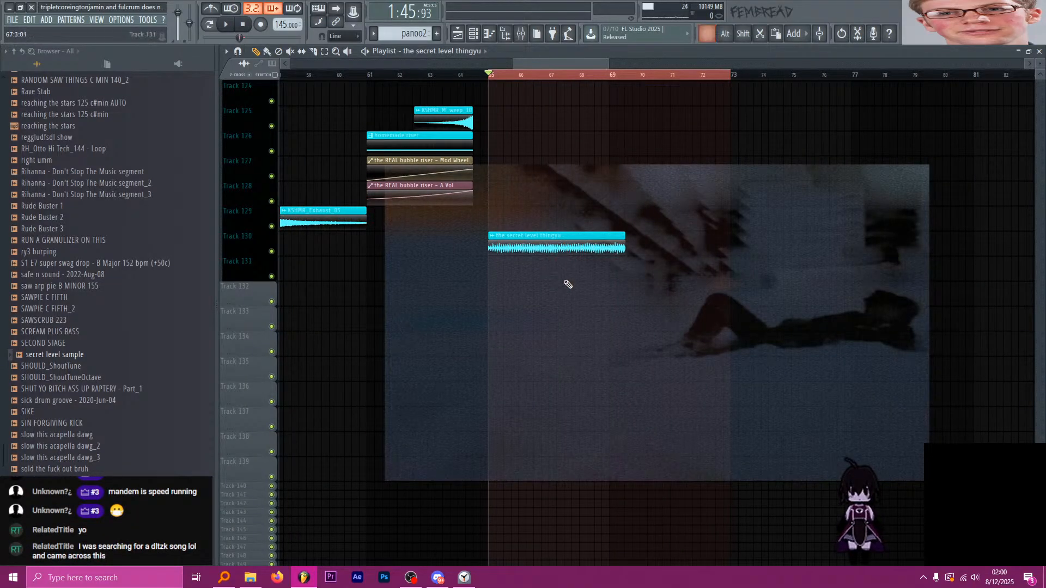
scroll(587, 284, "up", 2)
Time-stretch the secret level thingyu sample to exactly 4 bars and check its timing against the grid.
double_click(567, 248)
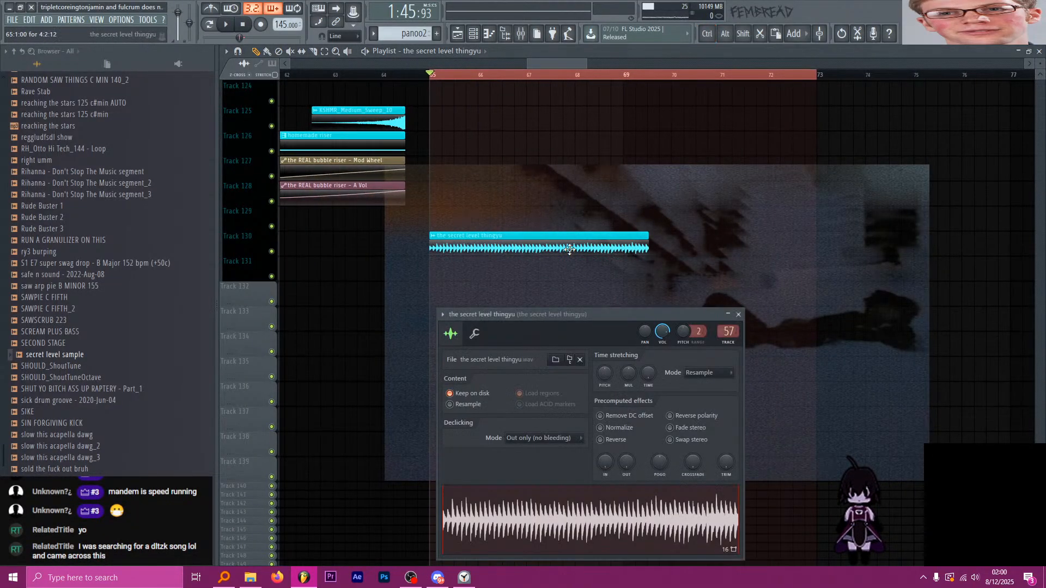
left_click_drag(648, 371, 649, 355)
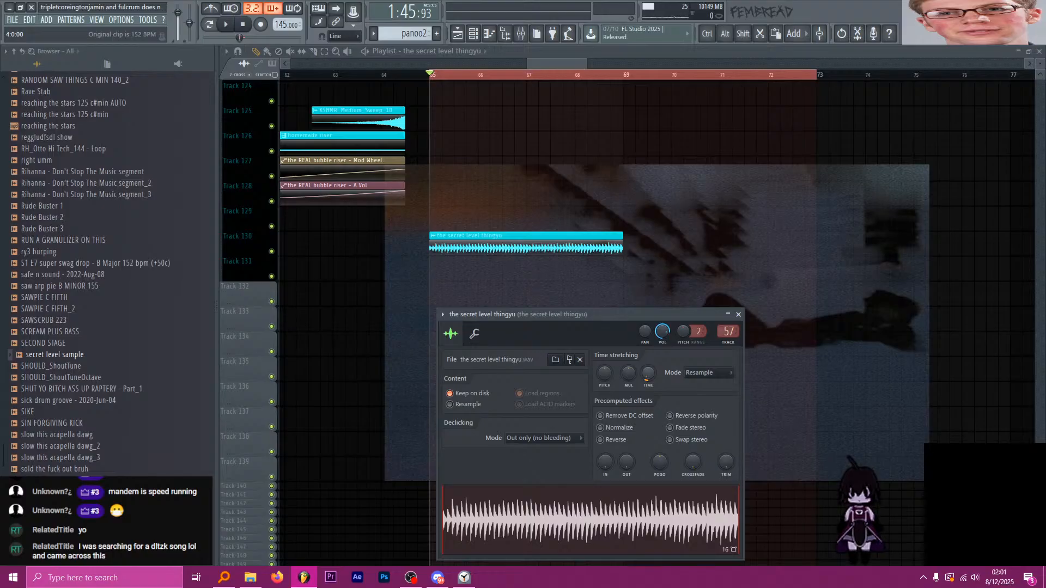
left_click(738, 314)
scroll(561, 245, "up", 6)
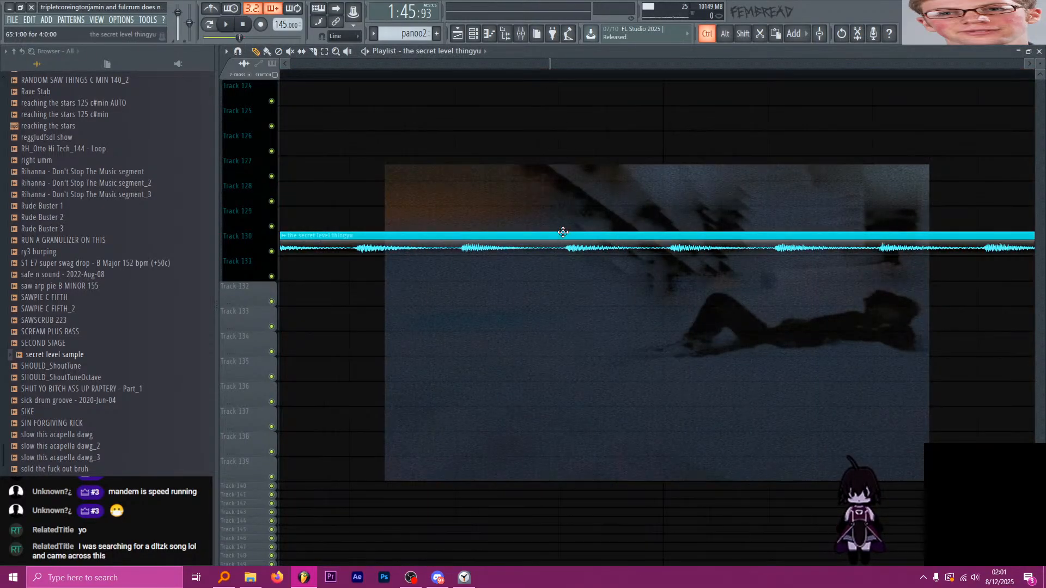
scroll(543, 212, "down", 6)
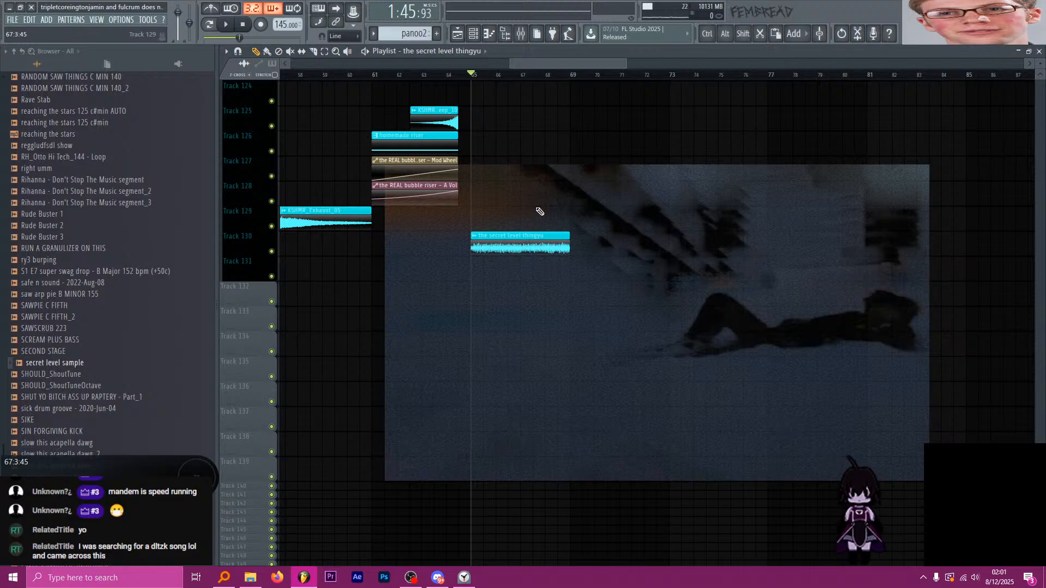
Review the lead, vocal and SFX tracks around bar 65 in the playlist and place the playhead at bar 17.
scroll(573, 177, "down", 4)
scroll(544, 164, "up", 4)
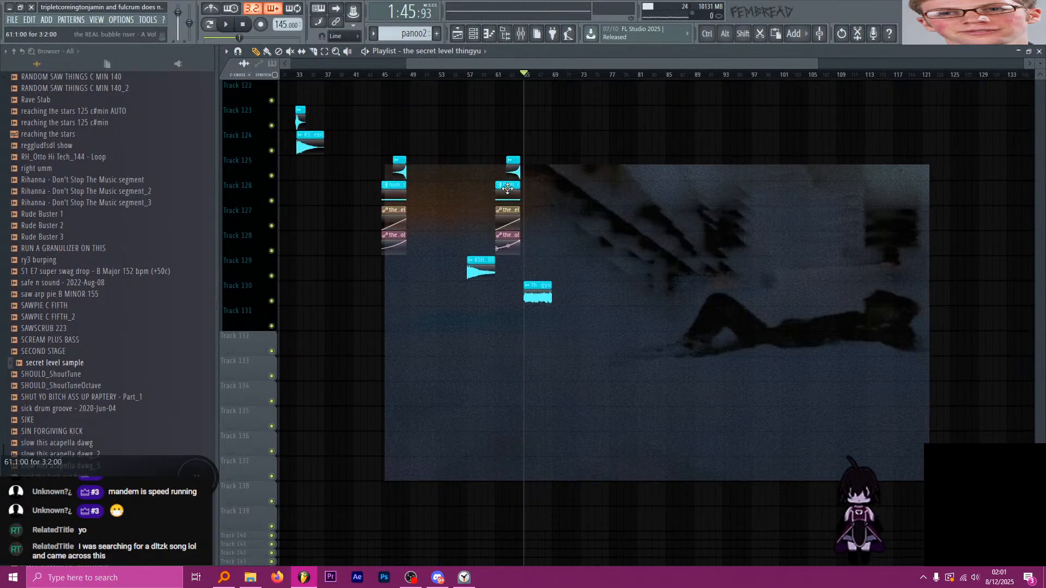
scroll(512, 198, "up", 8)
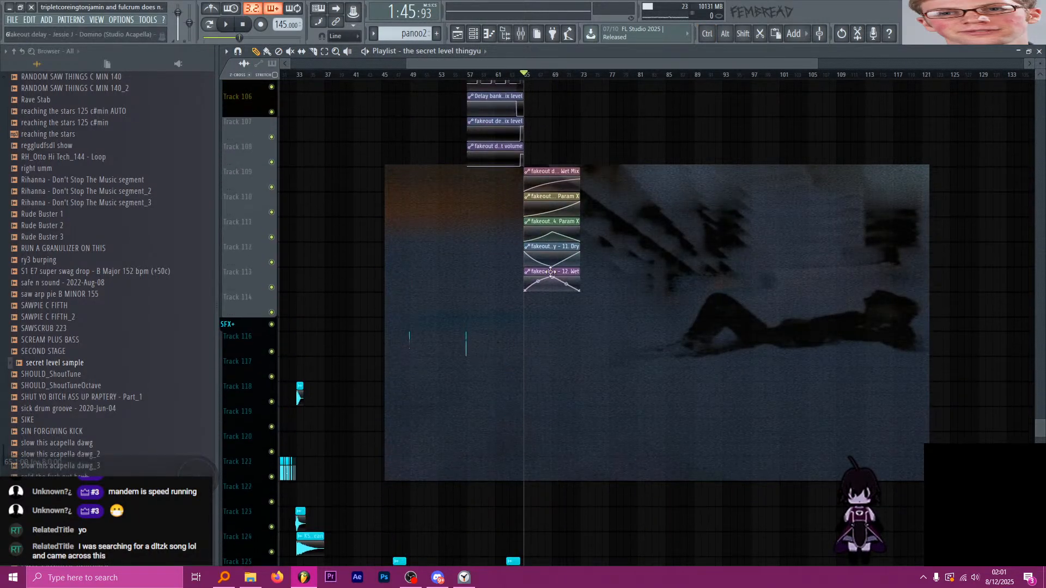
scroll(610, 232, "up", 10)
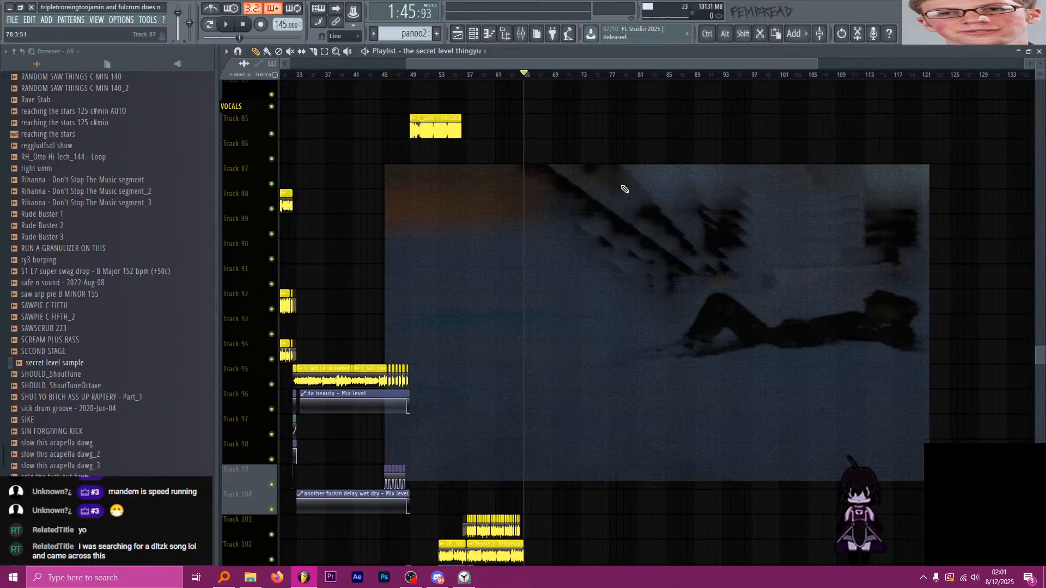
scroll(636, 201, "up", 2)
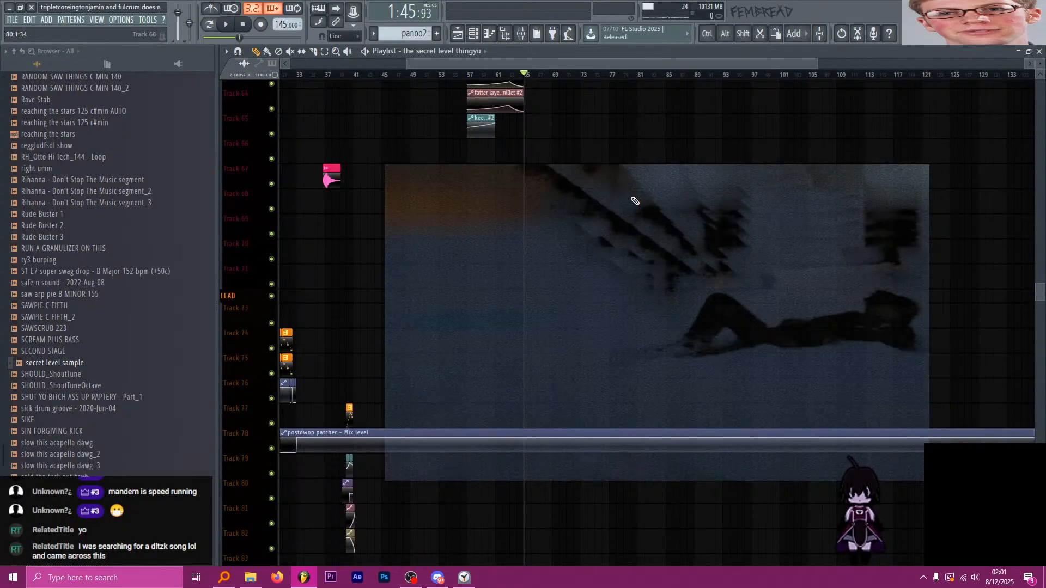
scroll(636, 217, "down", 3)
scroll(555, 304, "down", 3, "ctrl")
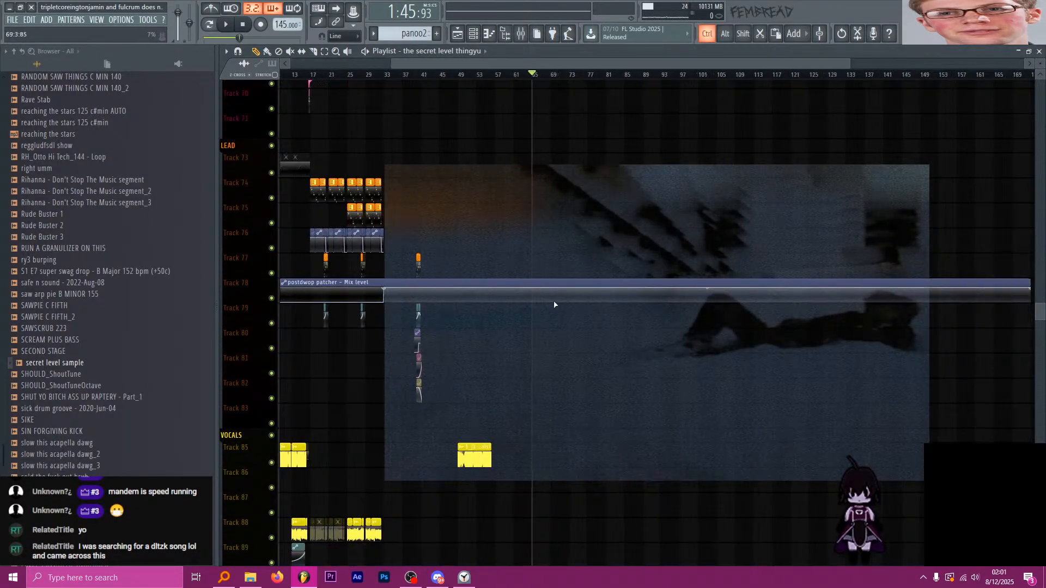
scroll(555, 304, "up", 5, "ctrl")
scroll(573, 253, "down", 5, "ctrl")
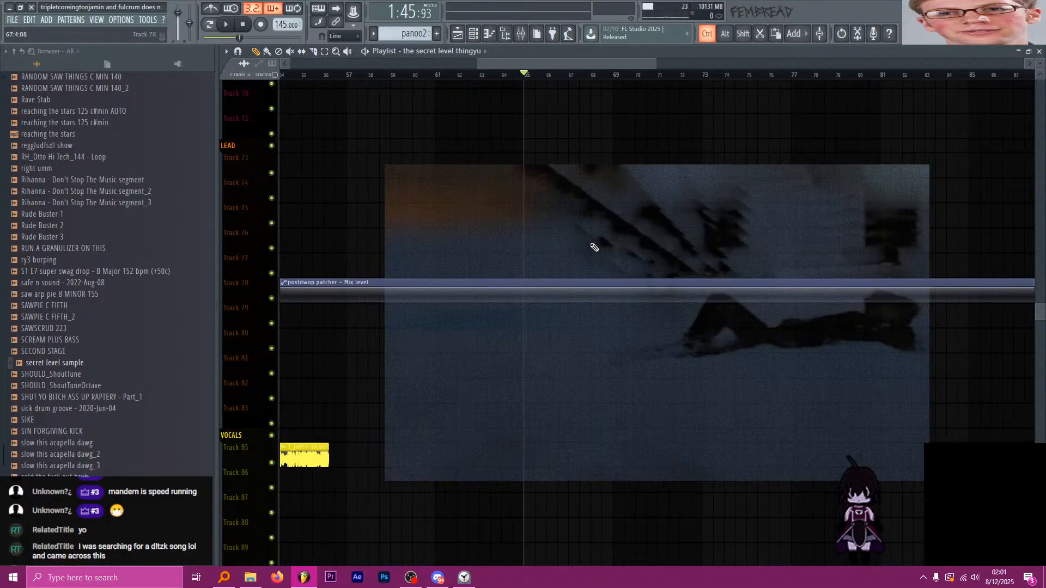
scroll(596, 273, "down", 15)
scroll(595, 276, "down", 8)
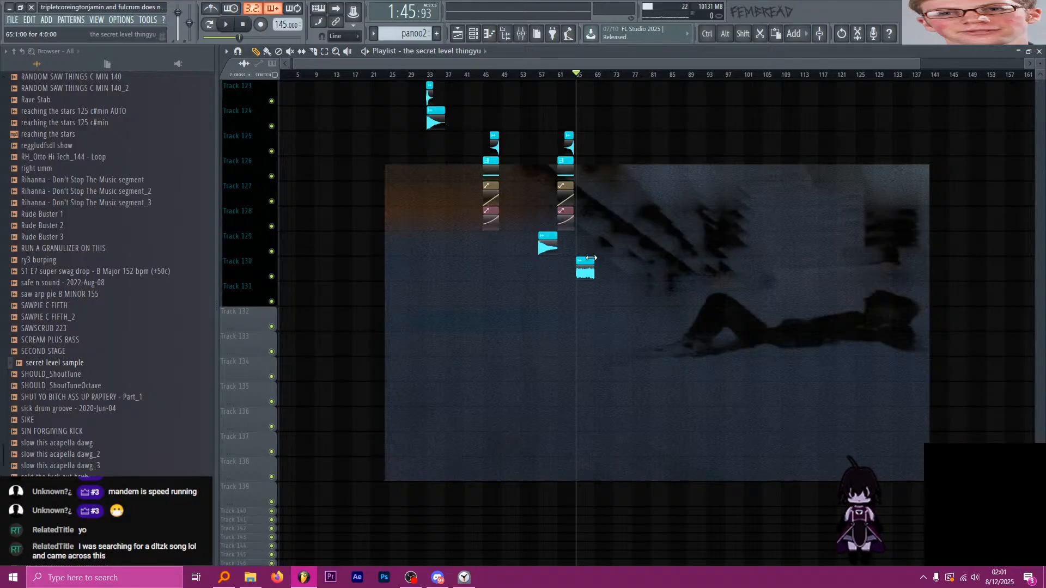
scroll(611, 245, "up", 2)
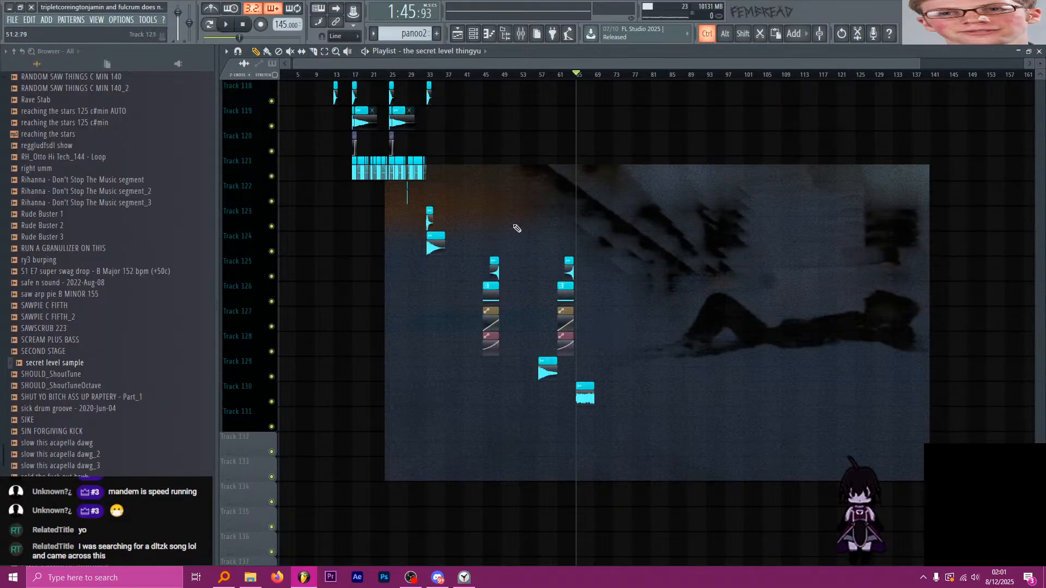
scroll(414, 150, "up", 4)
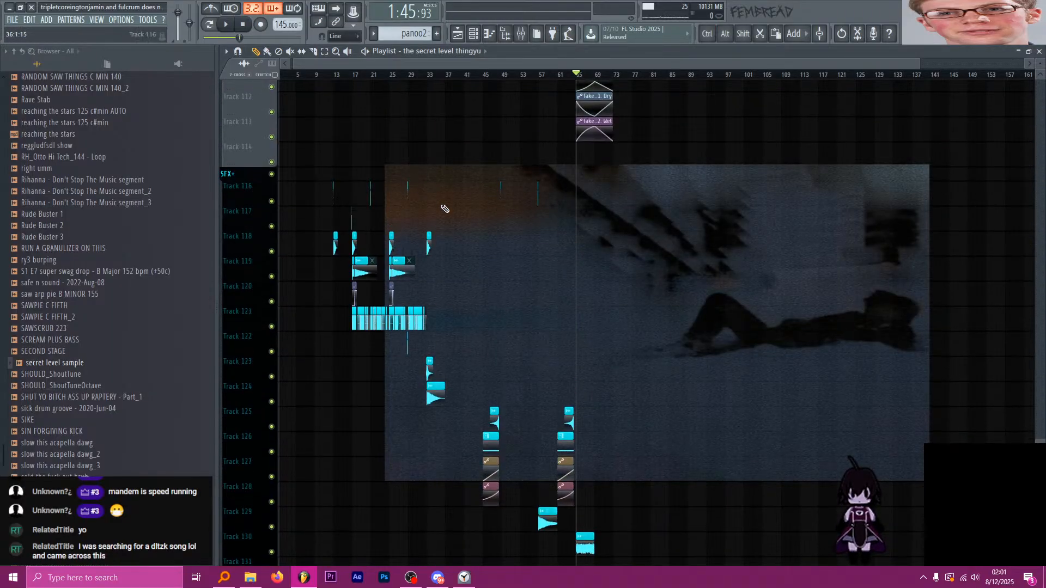
left_click(356, 75)
Set the secret level thingyu sample's stretch mode to Auto, adjust its time-stretching pitch, and audition it.
scroll(425, 194, "down", 6)
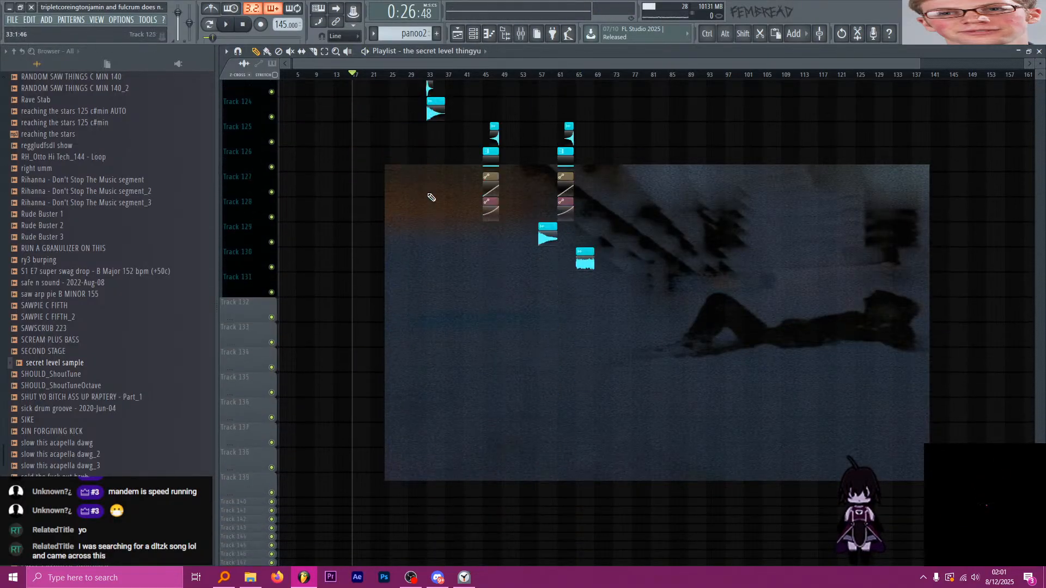
scroll(432, 197, "down", 2)
scroll(560, 164, "up", 5)
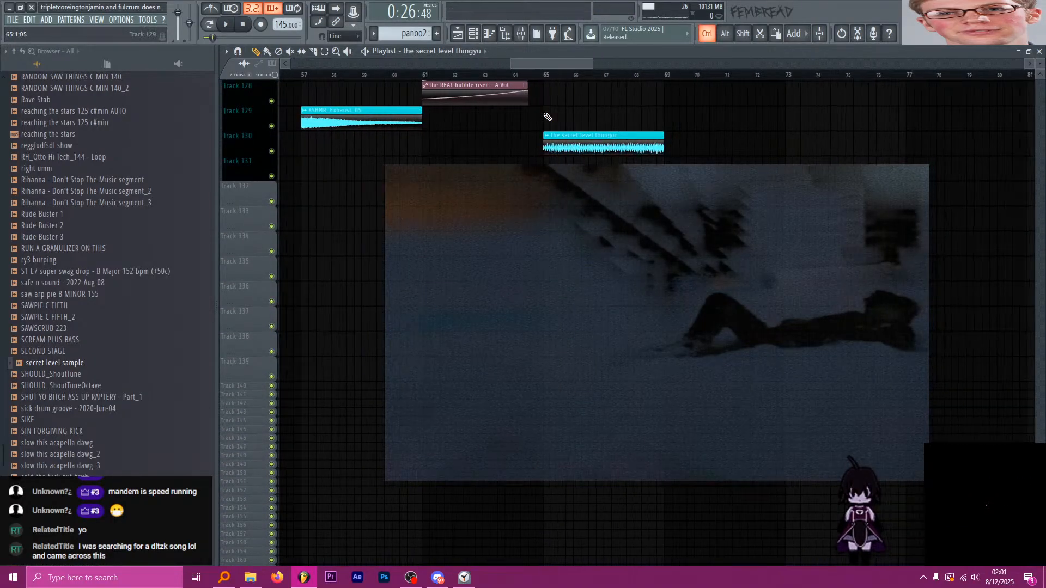
scroll(547, 117, "up", 1)
double_click(550, 142)
left_click_drag(558, 315, 569, 286)
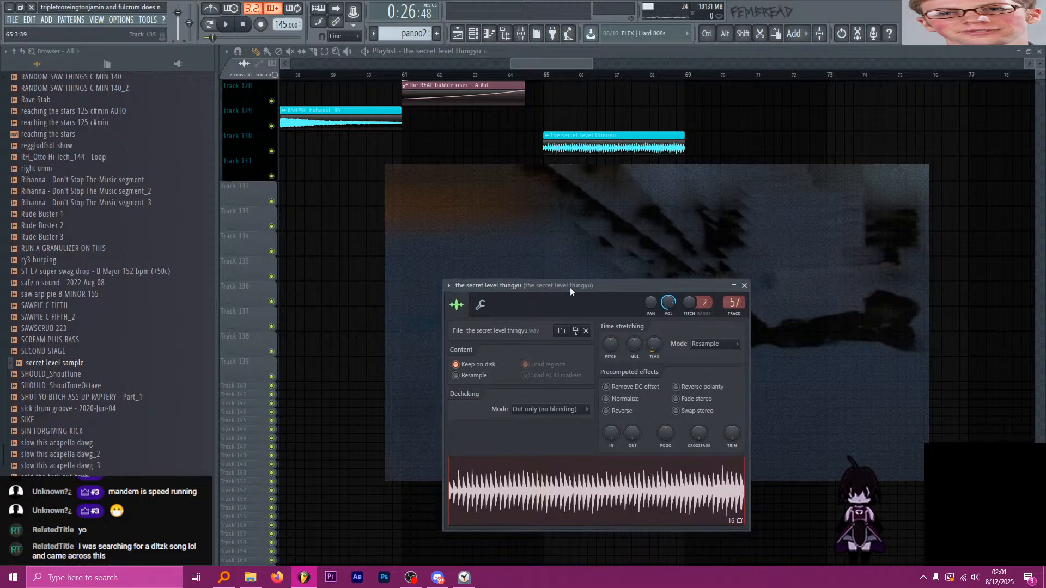
left_click(645, 497)
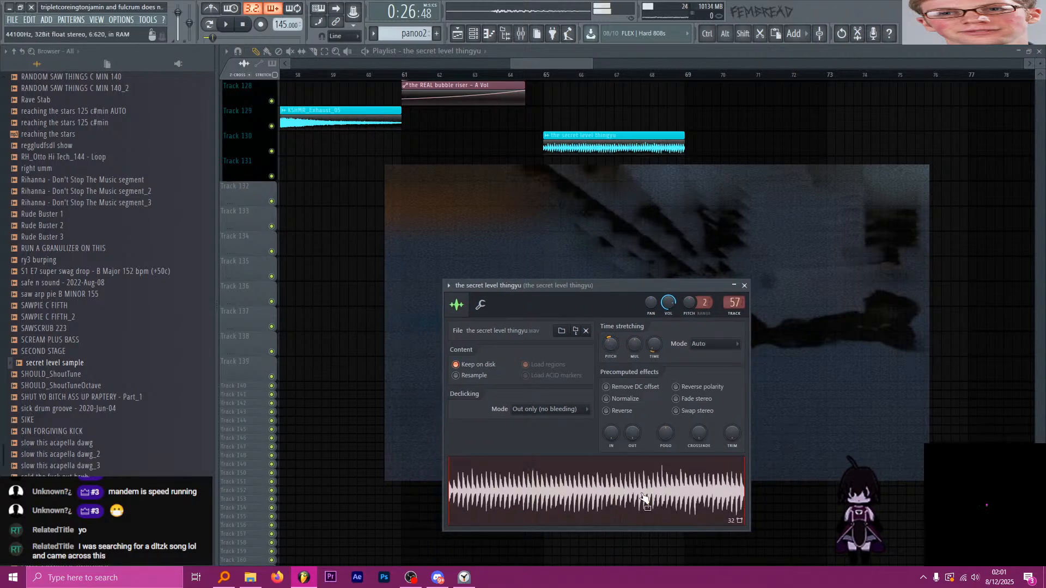
Place the playhead around bar 61 and play the riser section into the secret level thingyu clip.
left_click(242, 25)
scroll(540, 148, "down", 2)
scroll(540, 148, "down", 4)
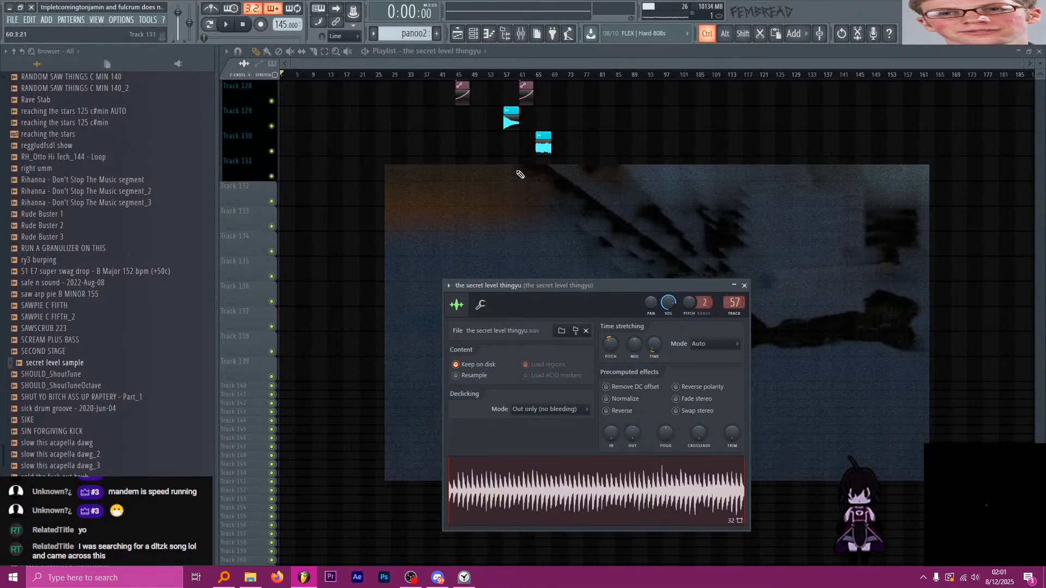
scroll(540, 155, "up", 4)
scroll(540, 159, "down", 2)
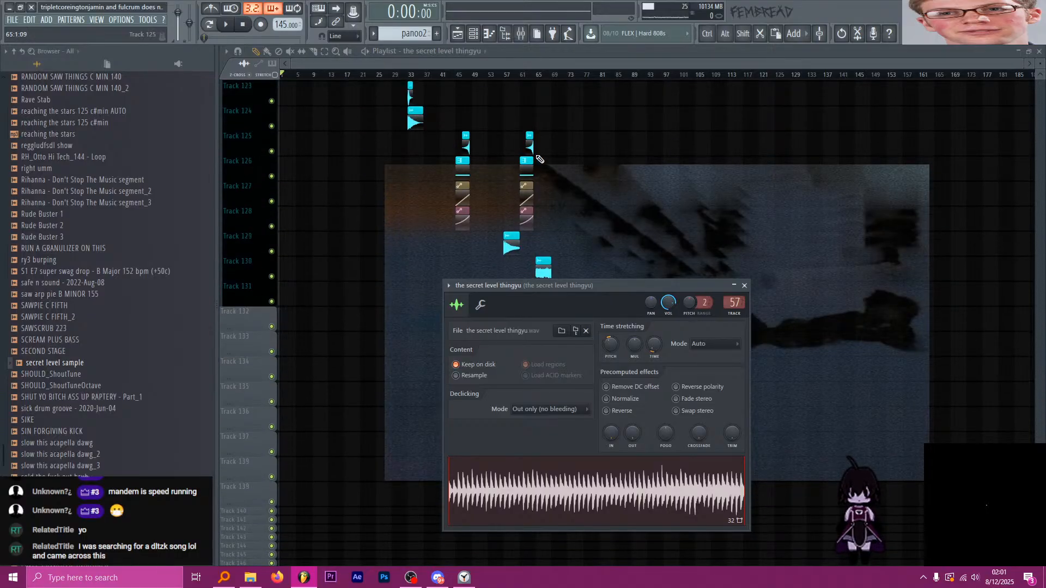
scroll(542, 139, "up", 5)
left_click(454, 77)
left_click_drag(453, 77, 446, 76)
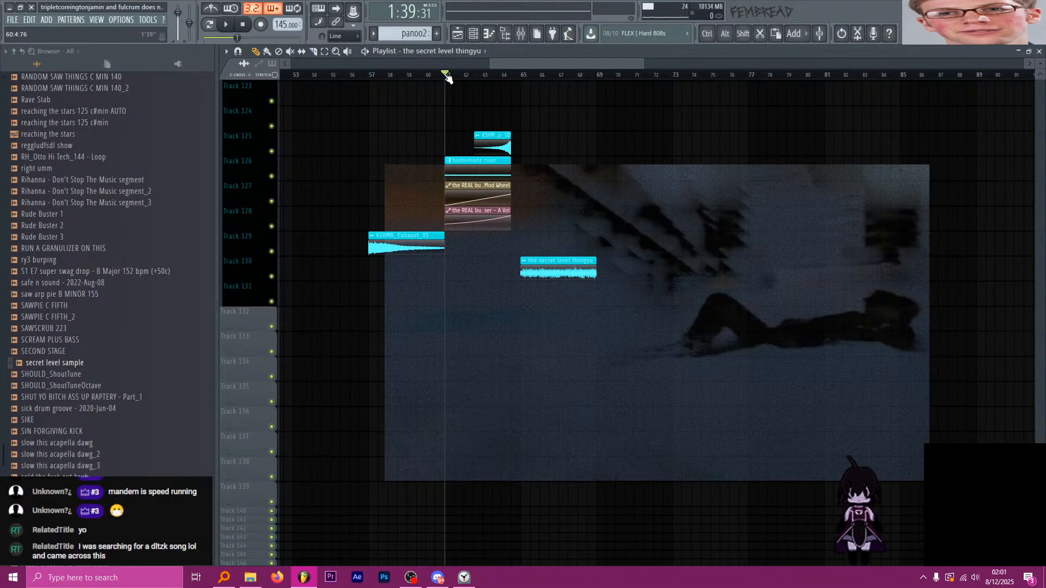
key("space")
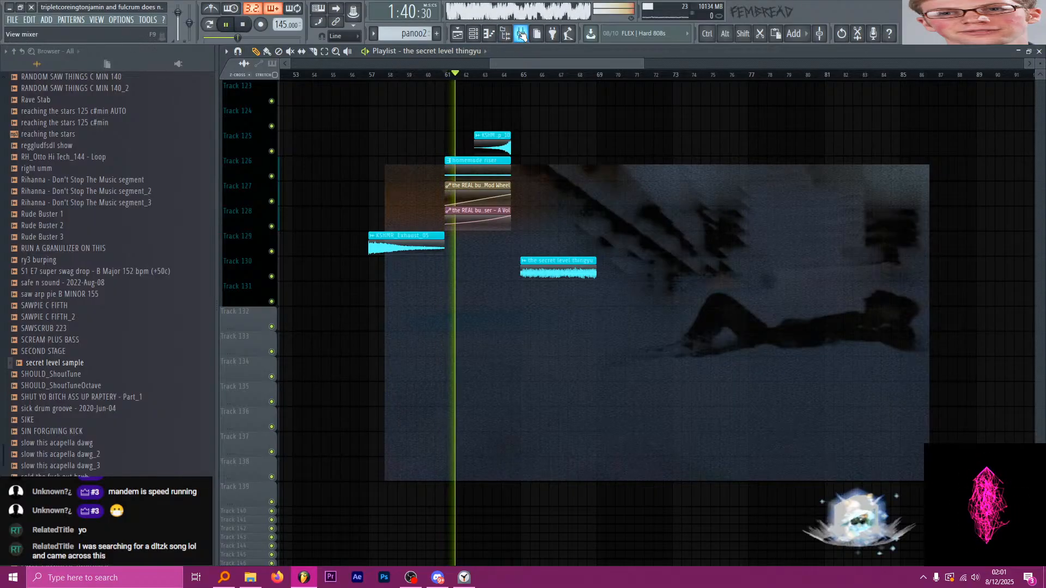
scroll(523, 129, "up", 5)
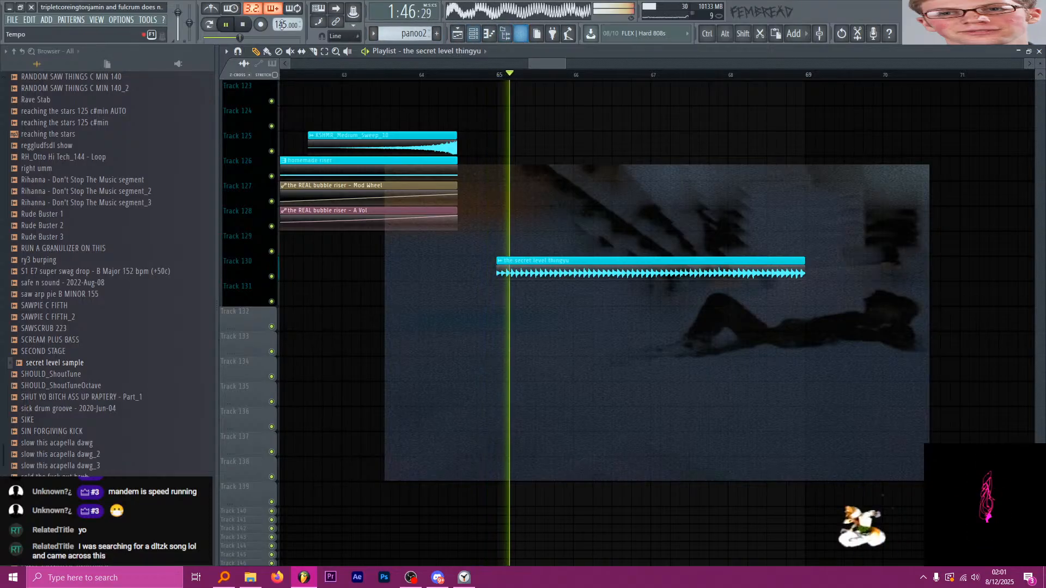
scroll(560, 156, "down", 3)
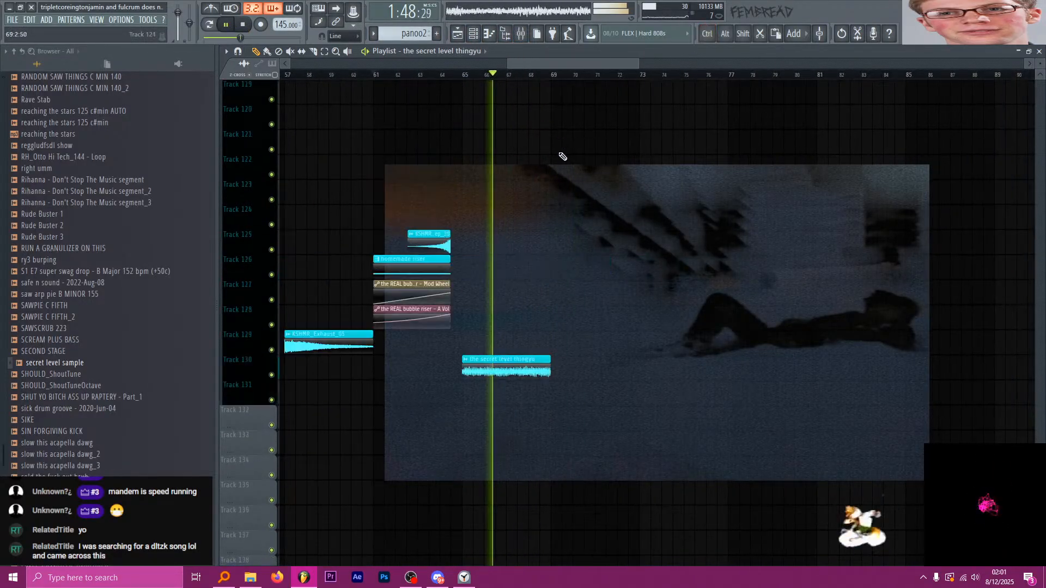
Duplicate the secret level thingyu clip on track 130 so the copy starts at bar 69.
scroll(567, 209, "up", 6)
scroll(566, 218, "down", 4)
left_click(525, 293, "ctrl")
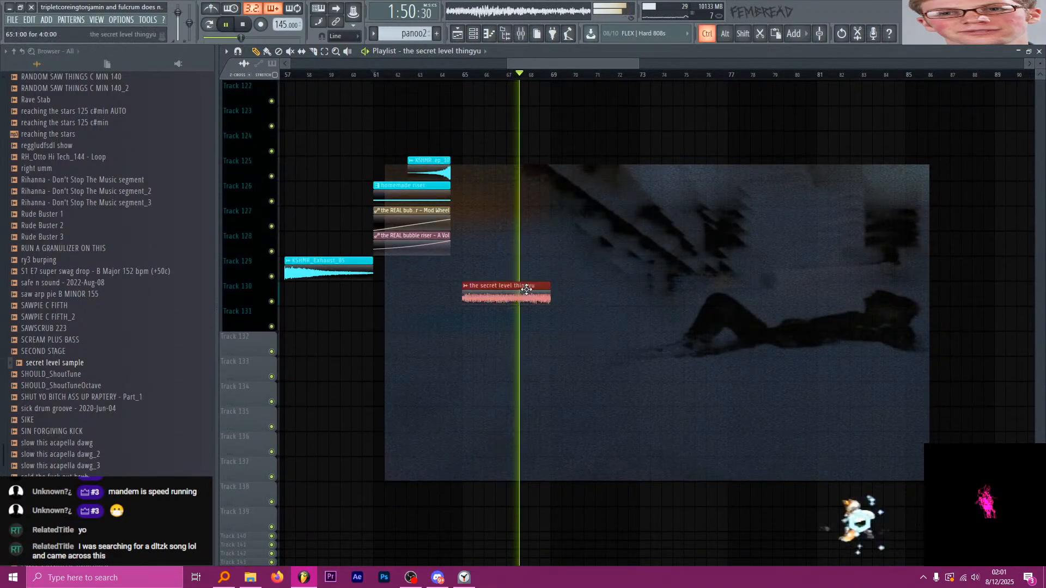
key("ctrl+b")
Listen through to bar 72 while checking the fakeout delay automation clips on tracks 109 to 113, and stop playback.
scroll(594, 297, "up", 2)
scroll(545, 318, "up", 3)
scroll(546, 318, "up", 3)
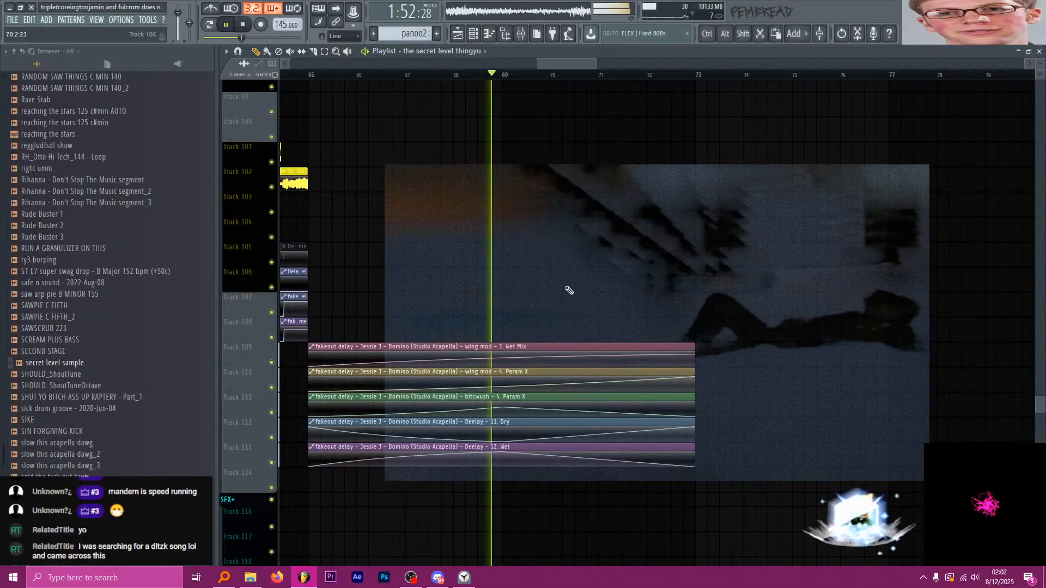
scroll(570, 267, "down", 2)
scroll(631, 245, "down", 1)
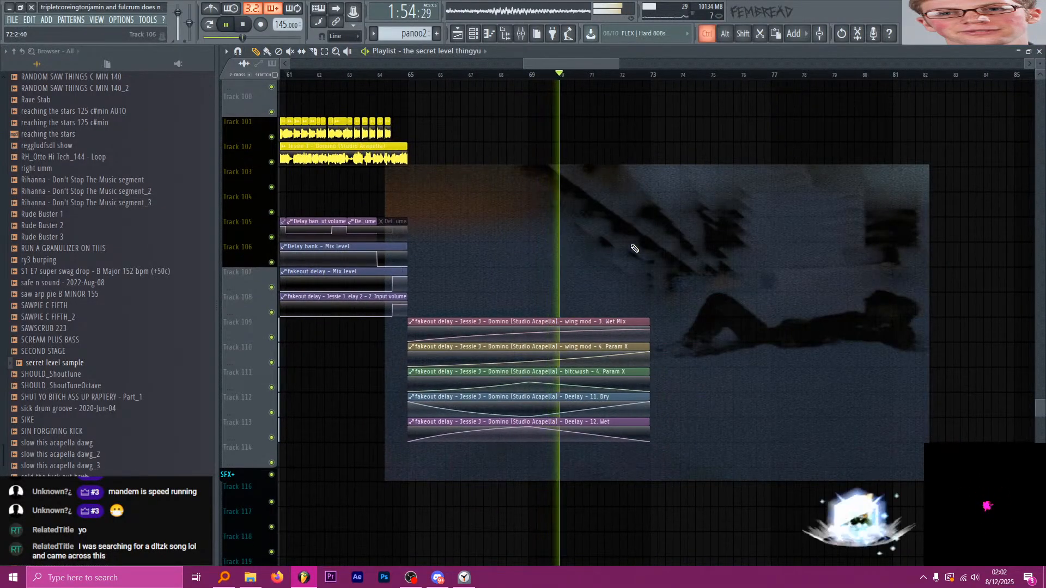
scroll(681, 235, "down", 4)
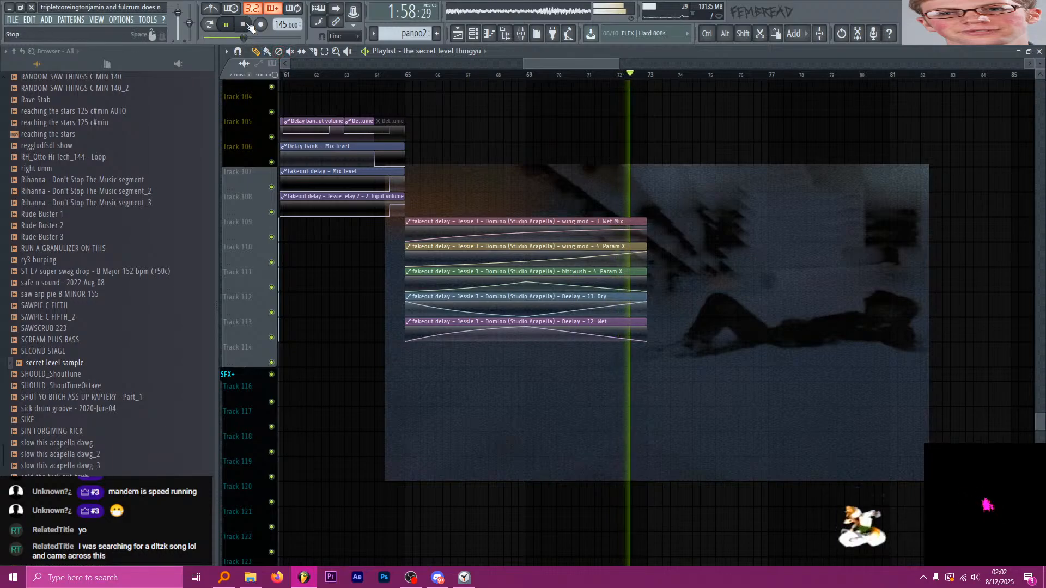
key("space")
left_click(243, 24)
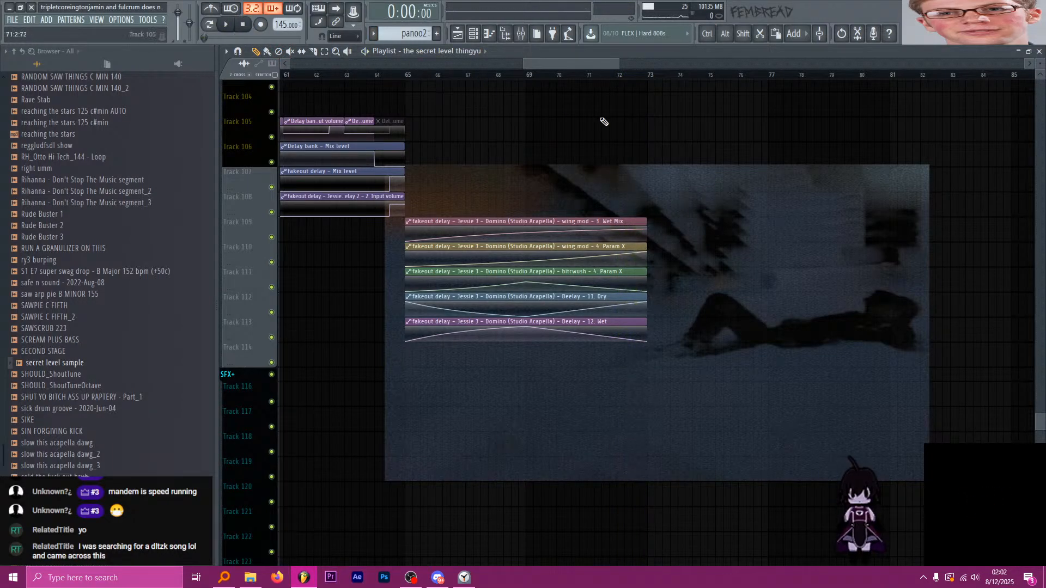
Open the secret level thingyu sample's settings and add Fruity parametric EQ 2 to slot 1 of its mixer track.
scroll(579, 122, "down", 2)
scroll(588, 218, "down", 12)
scroll(592, 240, "down", 3)
scroll(553, 228, "up", 3)
double_click(533, 215)
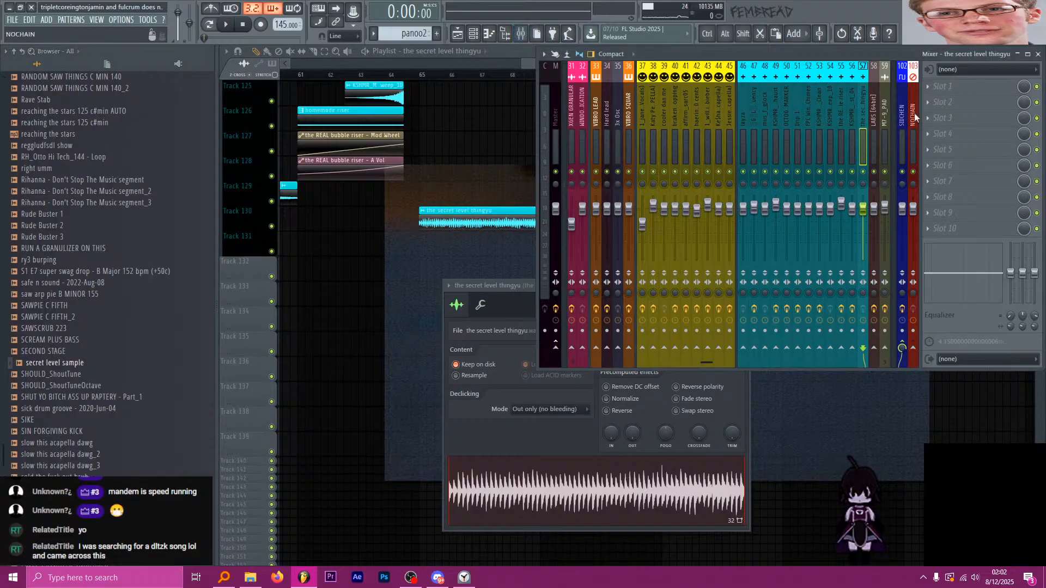
left_click(937, 86)
left_click(794, 375)
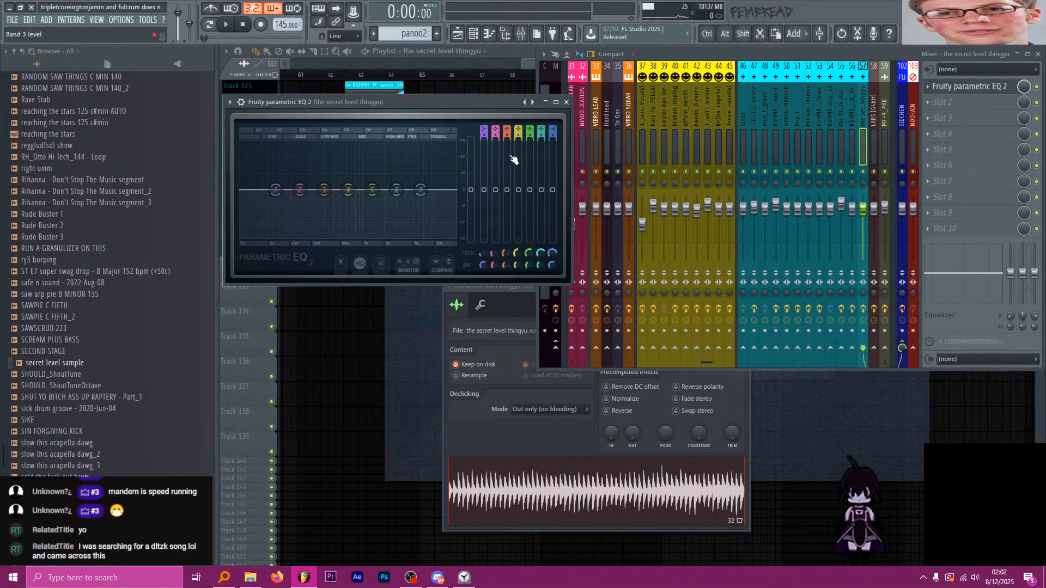
Load a low-cut preset in the parametric EQ and raise band 1's cutoff to just below band 3.
right_click(523, 103)
left_click(546, 124)
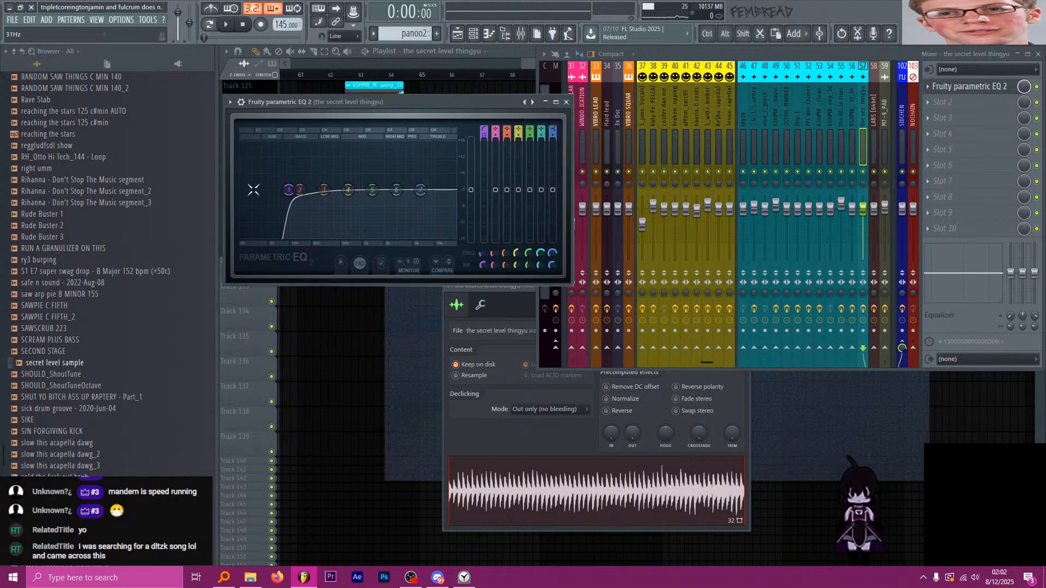
left_click_drag(288, 189, 315, 190)
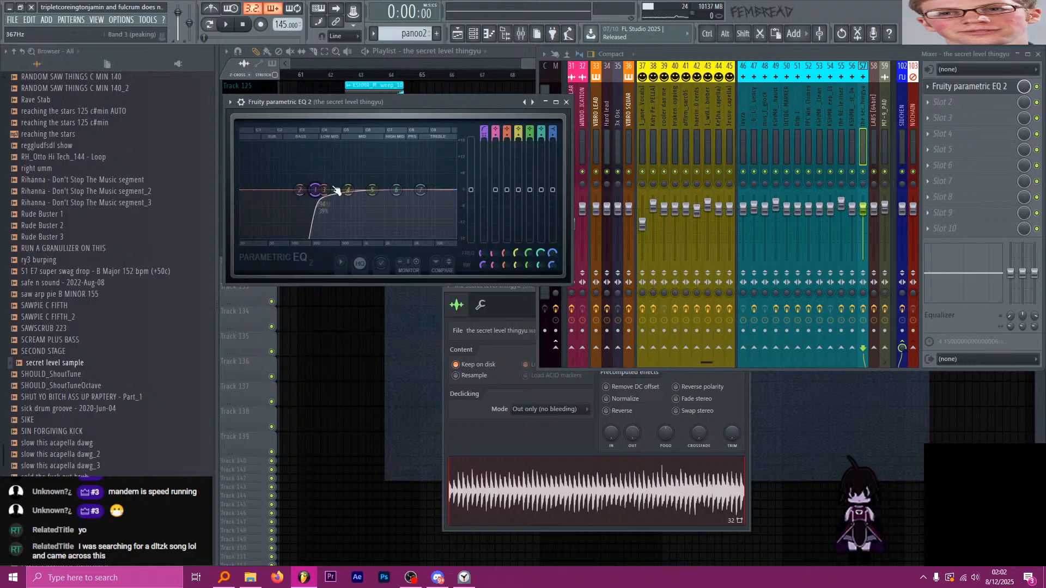
left_click(566, 101)
Set the playhead to bar 65 and audition the filtered secret level thingyu clip with its mixer track in view.
left_click(434, 74)
left_click_drag(434, 75, 419, 75)
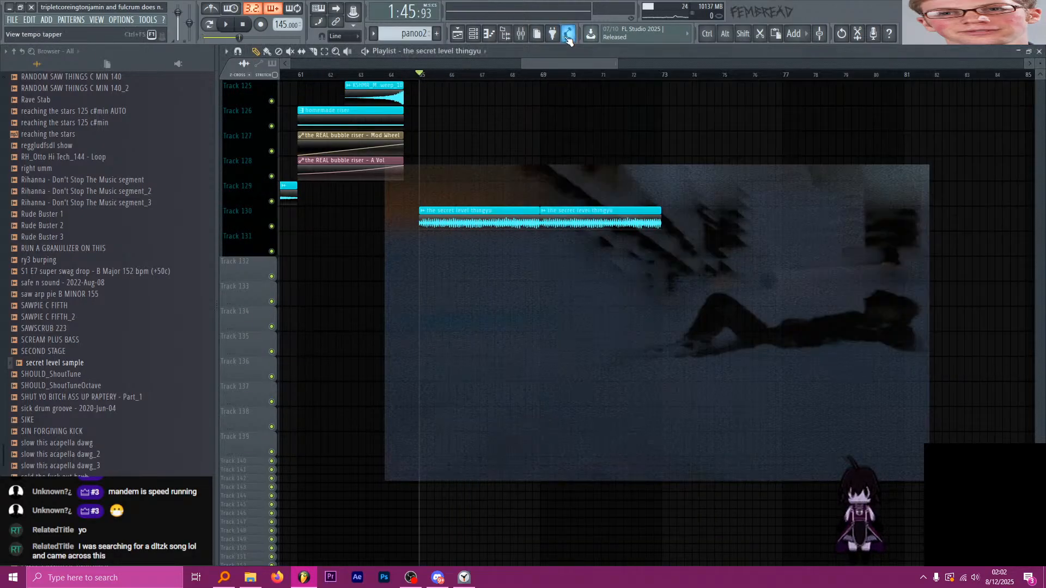
left_click(520, 33)
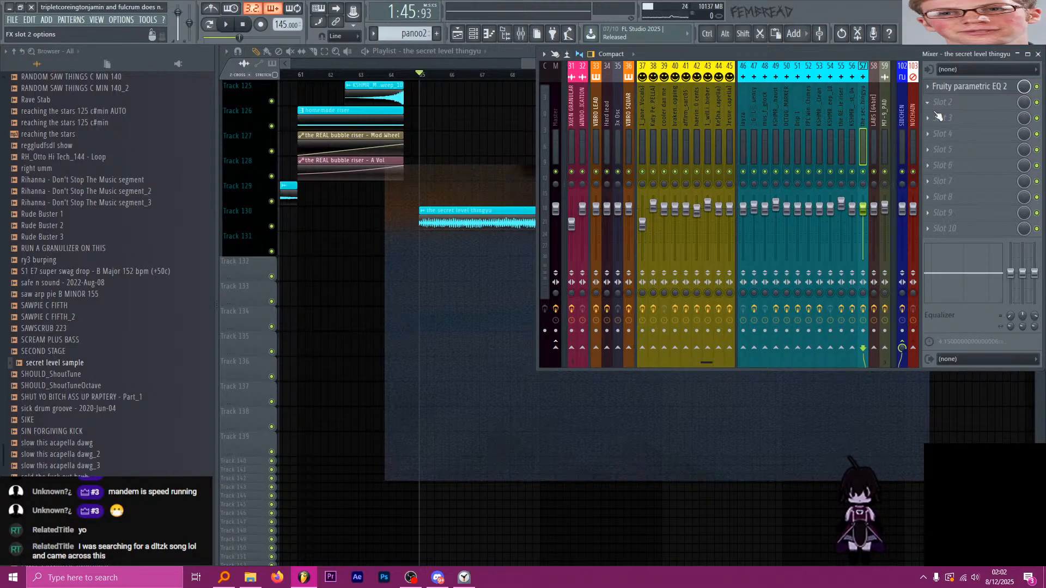
key("space")
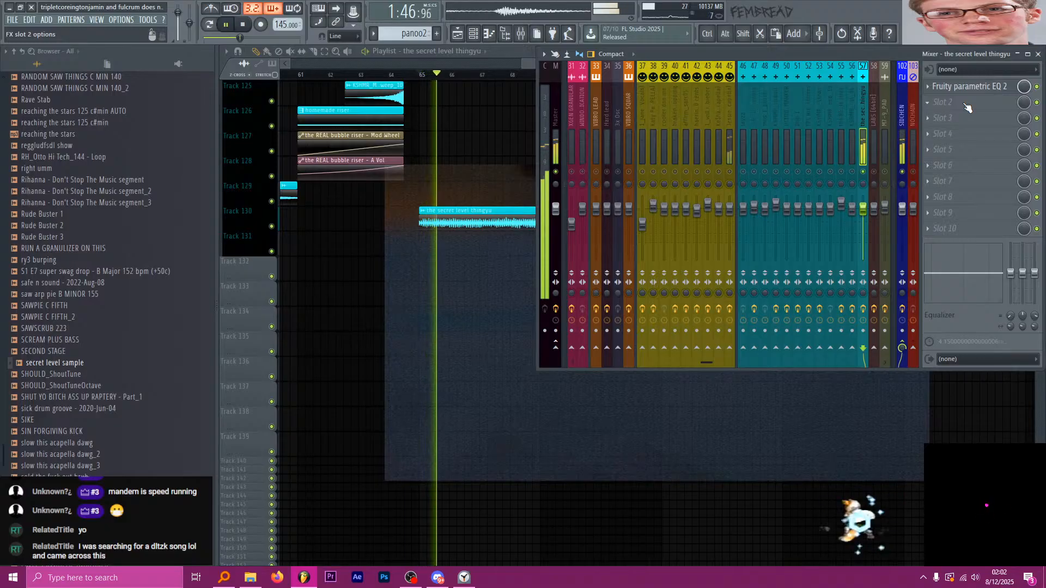
Add Patcher to slot 2 of the secret level thingyu mixer track with the THE FEMBREAD preset, and stop playback.
left_click(963, 101)
left_click(873, 119)
left_click(521, 116)
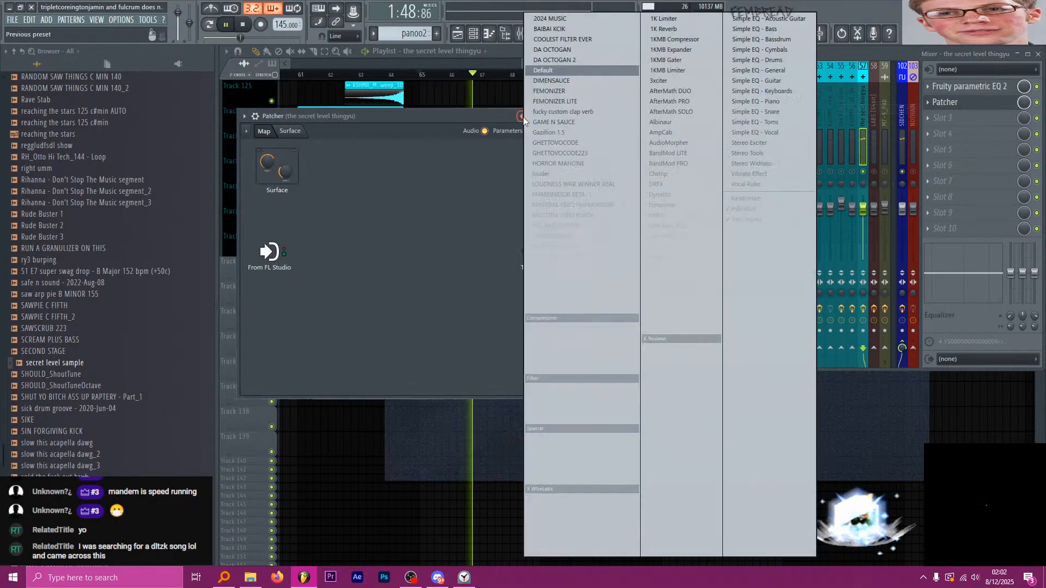
left_click(574, 231)
key("space")
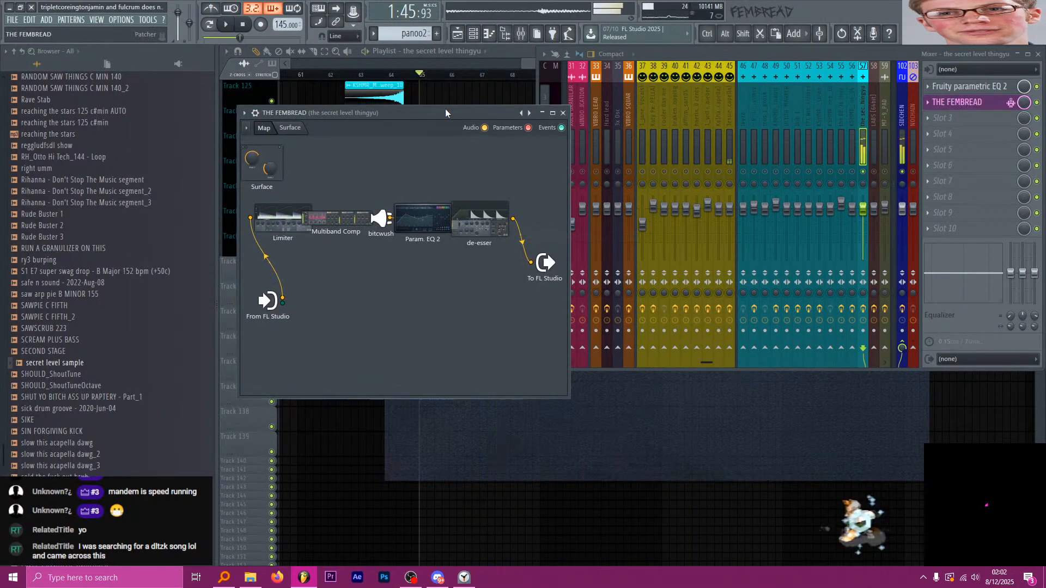
Spread out the Multiband Comp, bitcwush, Param. EQ 2 and de-esser modules in the Patcher map.
left_click_drag(430, 110, 477, 107)
left_click_drag(385, 215, 405, 172)
left_click_drag(428, 215, 441, 193)
left_click_drag(470, 214, 480, 201)
left_click_drag(528, 213, 525, 193)
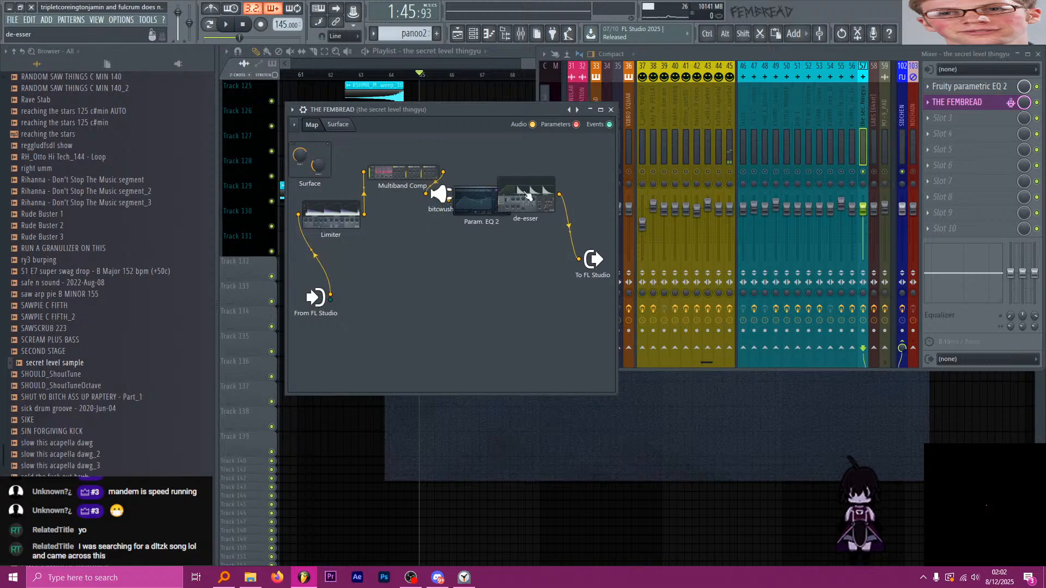
Route the Limiter straight to the Patcher output and check its compression display during playback.
left_click_drag(364, 172, 575, 260)
left_click_drag(364, 215, 578, 260)
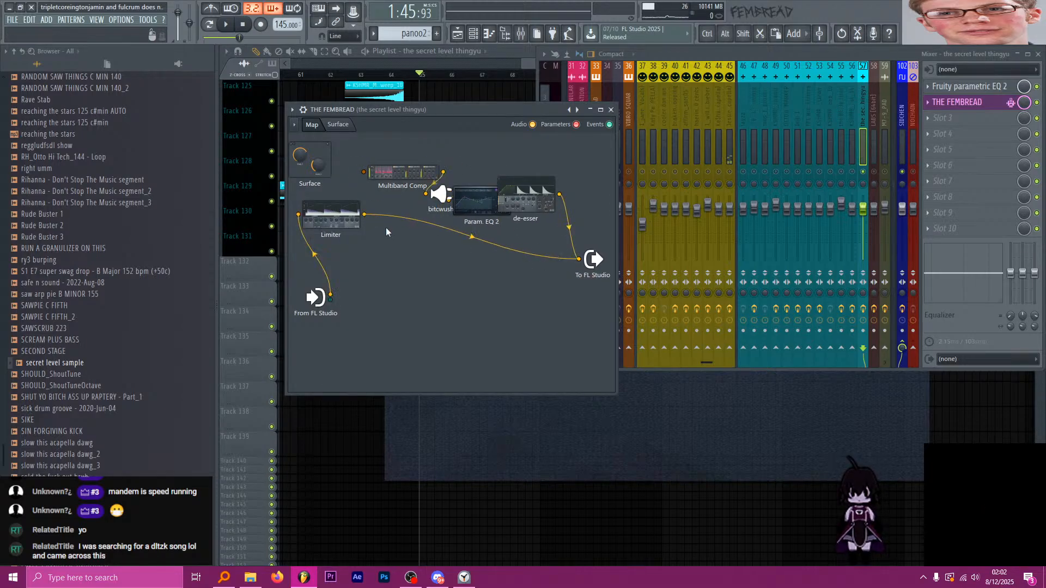
left_click_drag(331, 217, 488, 238)
double_click(346, 220)
key("space")
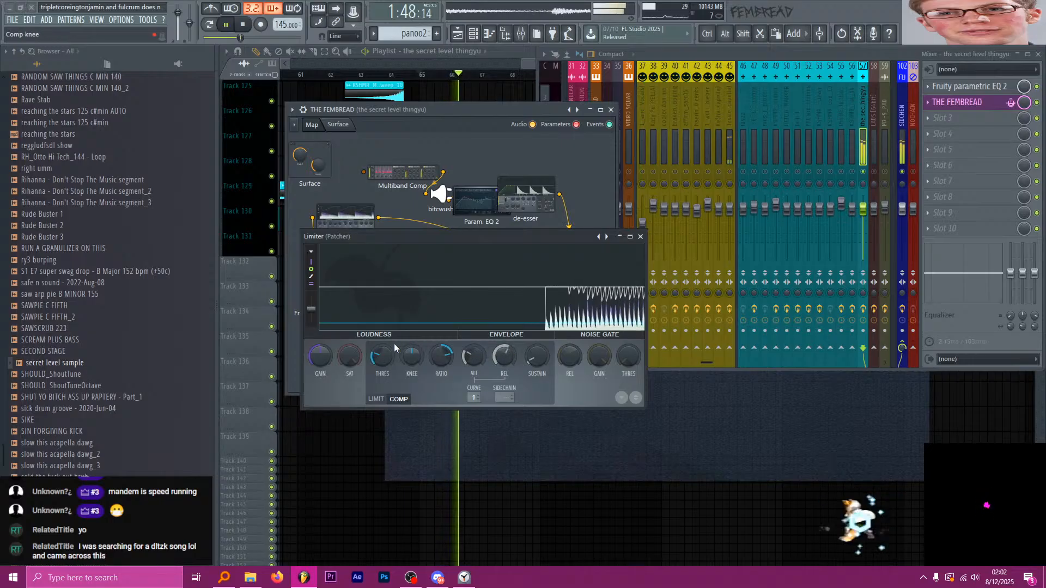
left_click(631, 237)
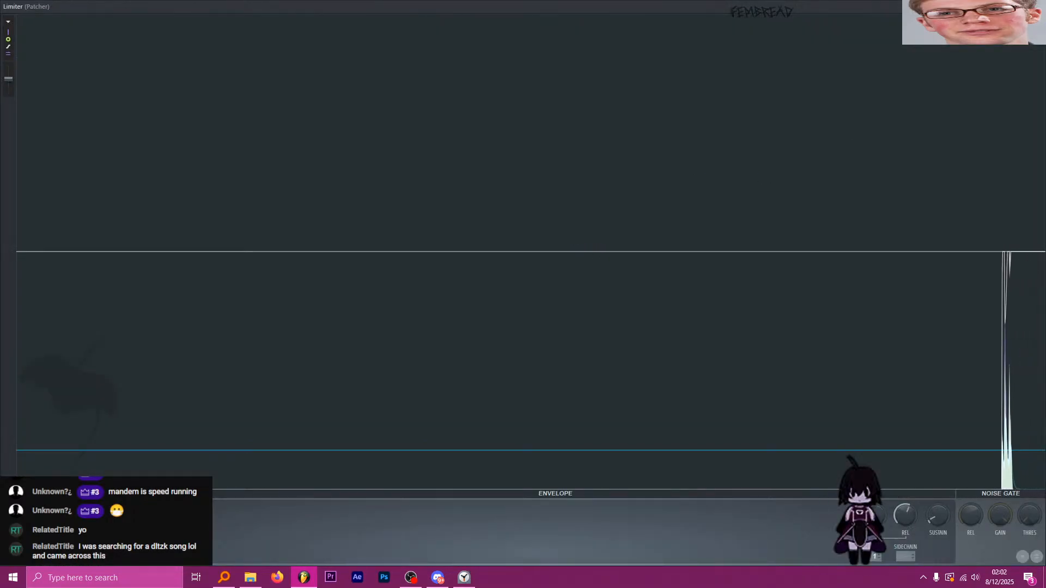
left_click(1028, 7)
left_click(640, 237)
Route the Limiter through Multiband Comp to the output, and audition it with the low and mid bands muted.
left_click_drag(578, 259, 380, 151)
left_click_drag(425, 194, 579, 259)
double_click(397, 150)
left_click(461, 260)
left_click(376, 259)
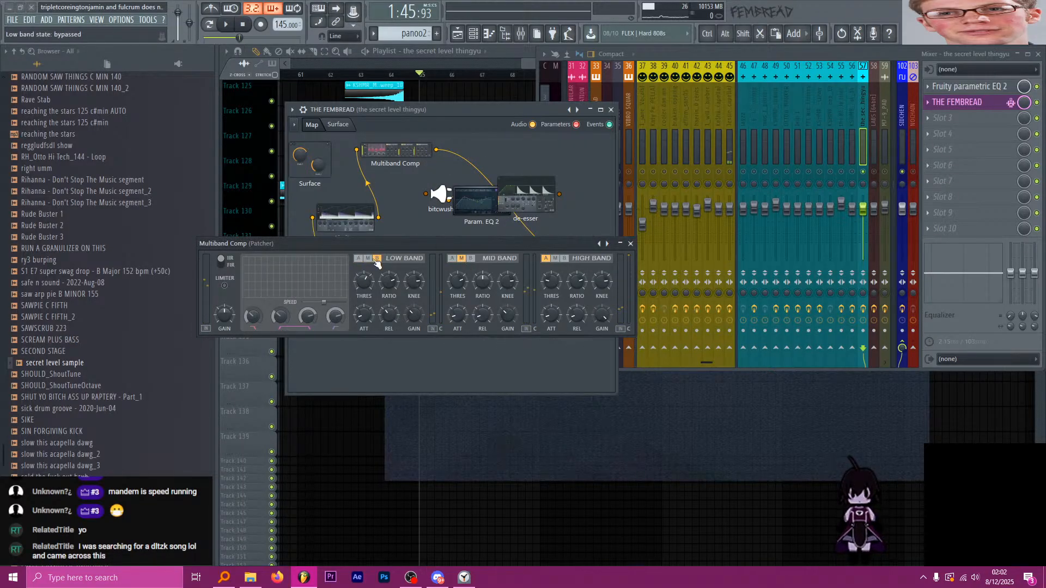
left_click(367, 258)
left_click_drag(441, 245, 455, 243)
key("space")
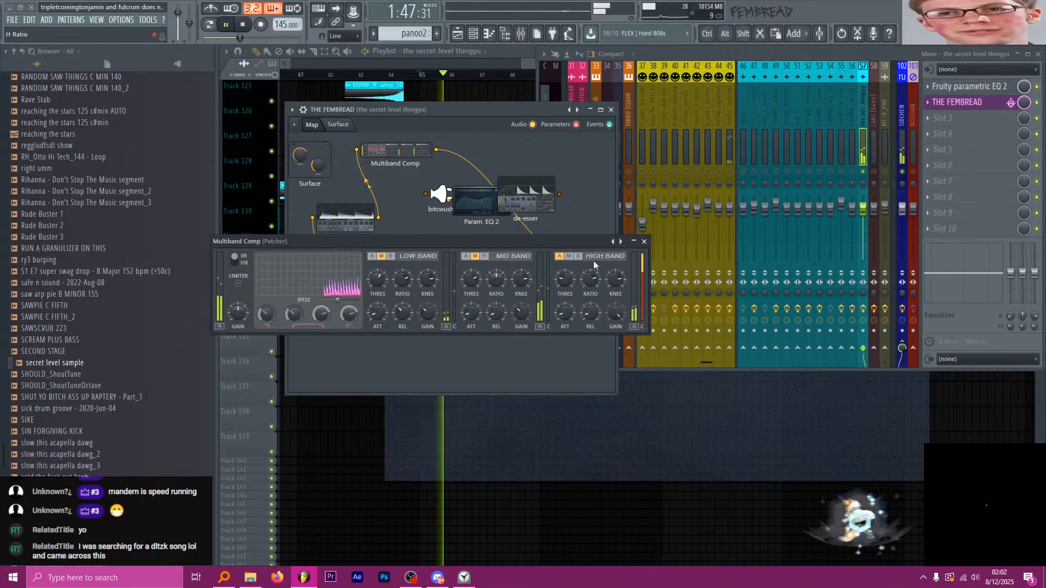
Adjust the Limiter's gain, then reactivate Multiband Comp's low and mid bands and set its gain to 7.4 dB.
double_click(346, 218)
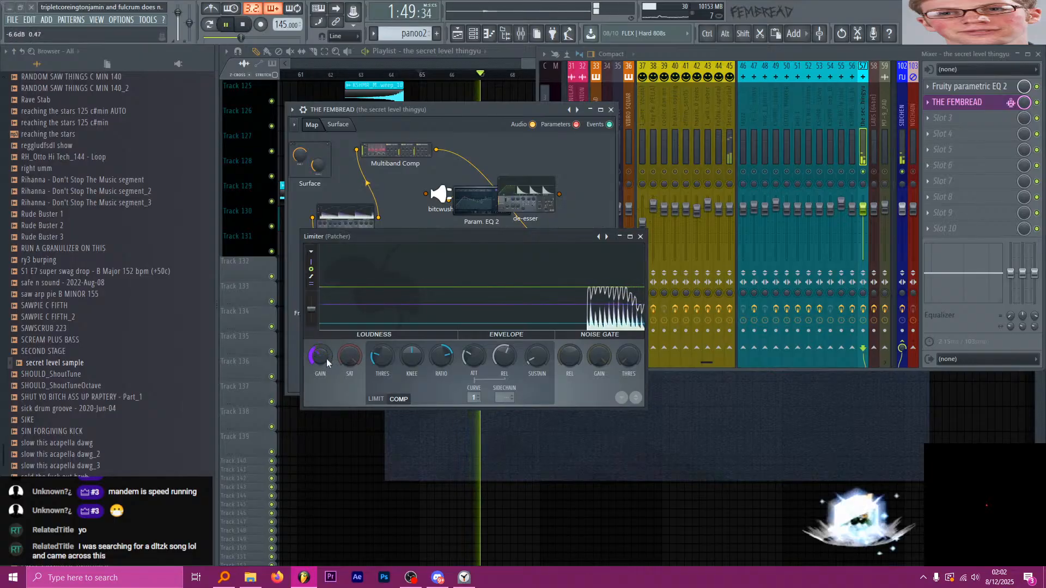
left_click(640, 236)
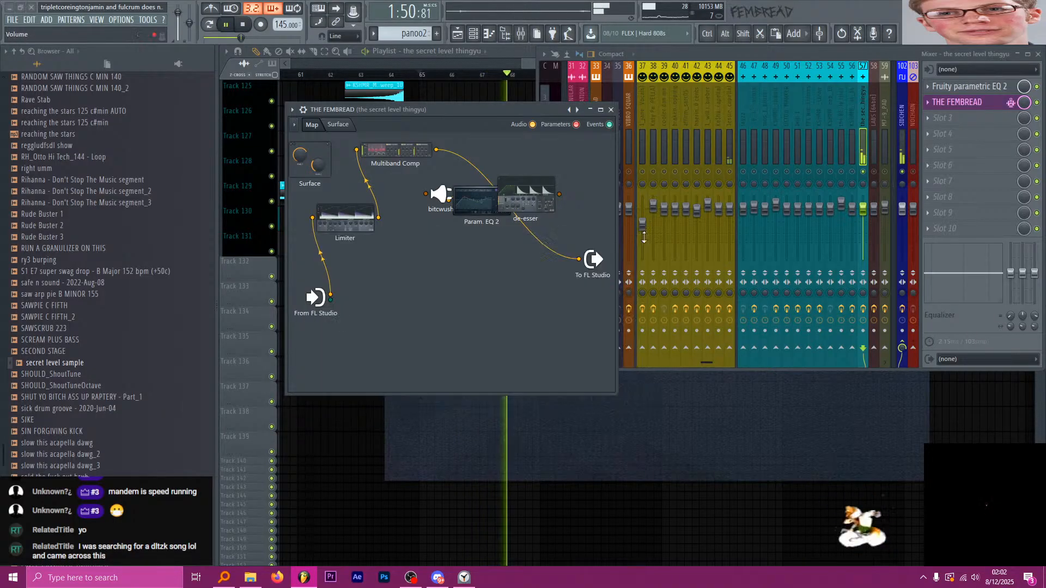
double_click(405, 155)
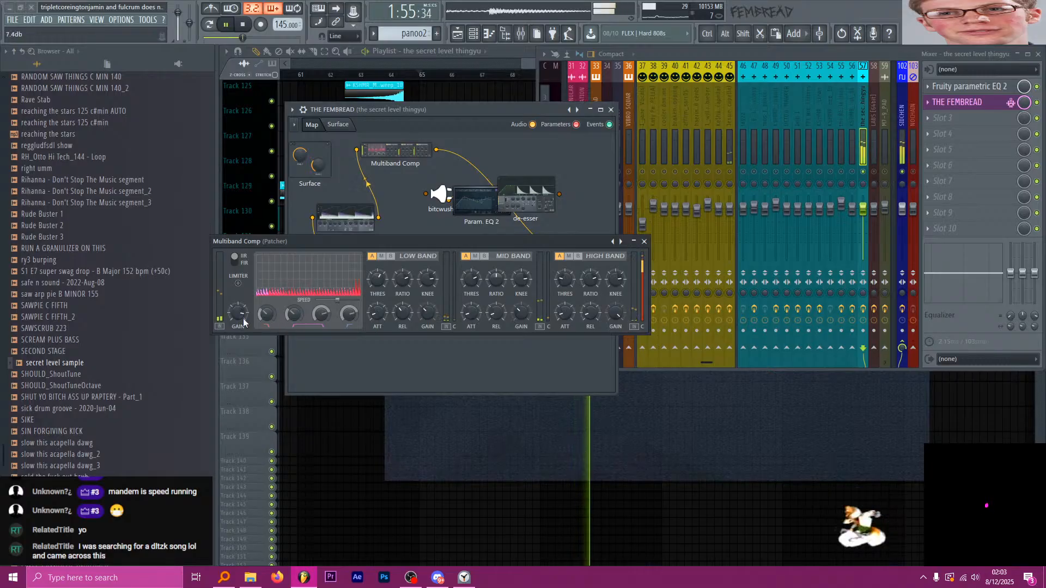
left_click(644, 241)
Move Param. EQ 2 aside and route Multiband Comp through bitcwush to the output, bypassing the EQ and de-esser.
double_click(480, 209)
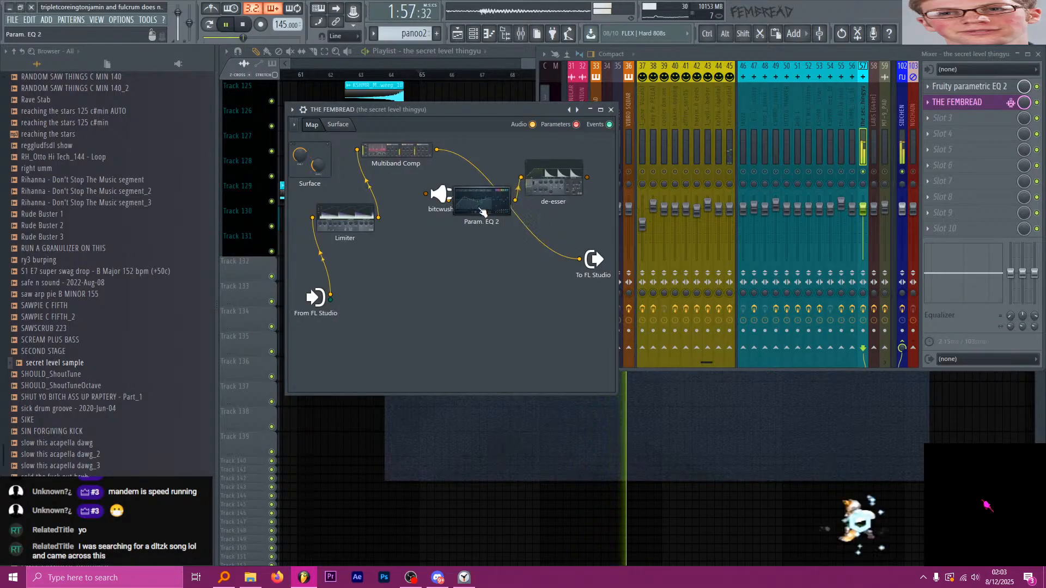
left_click_drag(482, 212, 512, 188)
key("space")
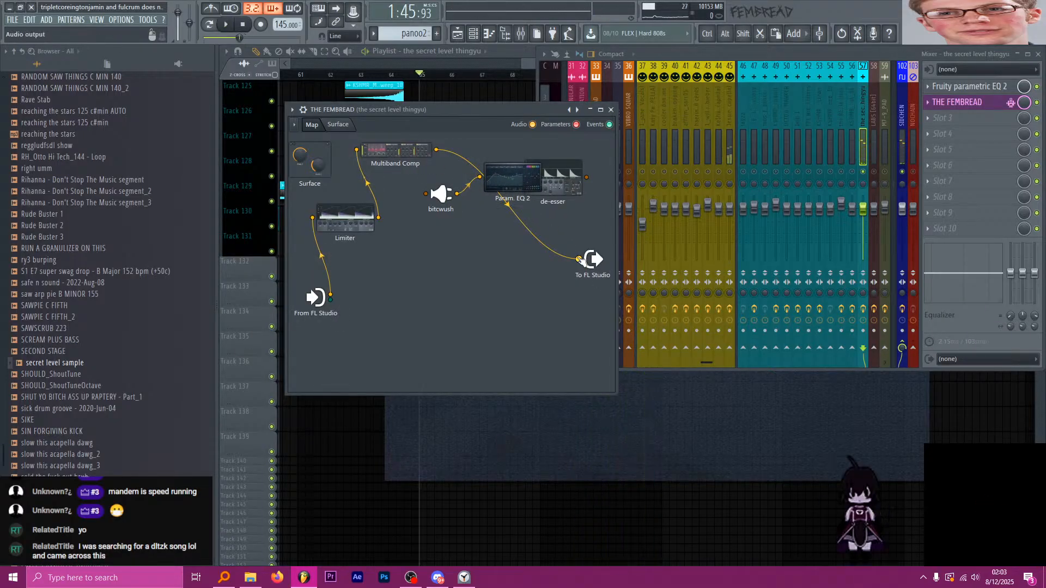
left_click_drag(579, 260, 426, 194)
left_click_drag(480, 177, 580, 259)
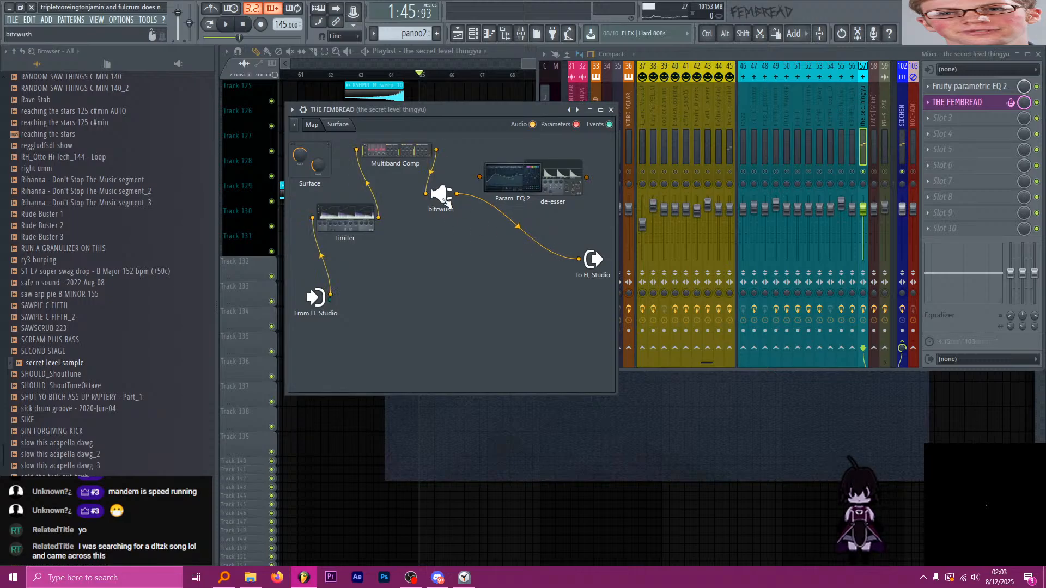
Open bitcwush and lower the X parameter of its Lo-Fi effect slightly, keeping the effect chain in view.
left_click(446, 203)
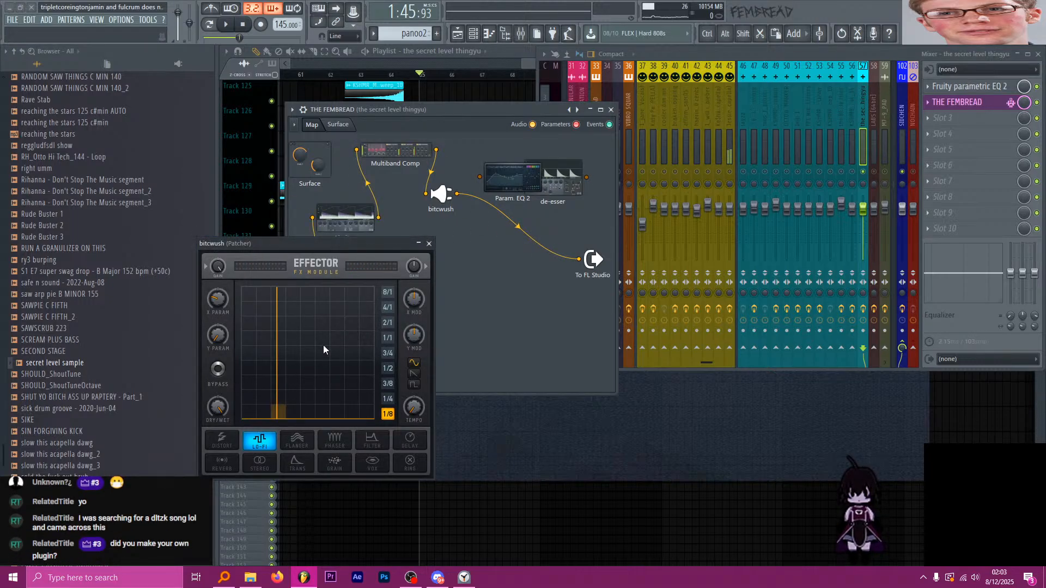
left_click_drag(276, 399, 266, 433)
left_click_drag(315, 243, 369, 255)
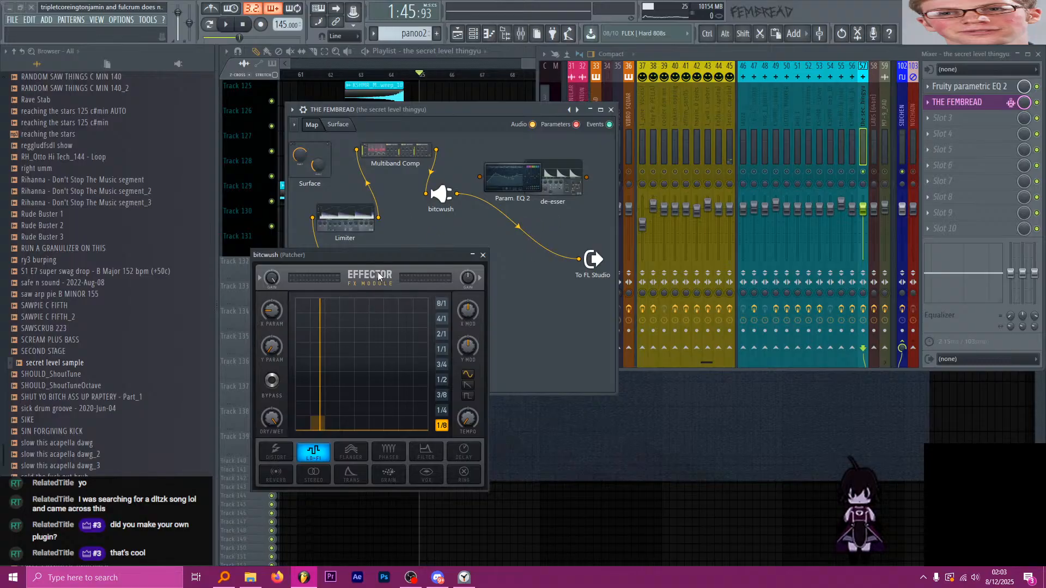
left_click_drag(379, 262, 408, 262)
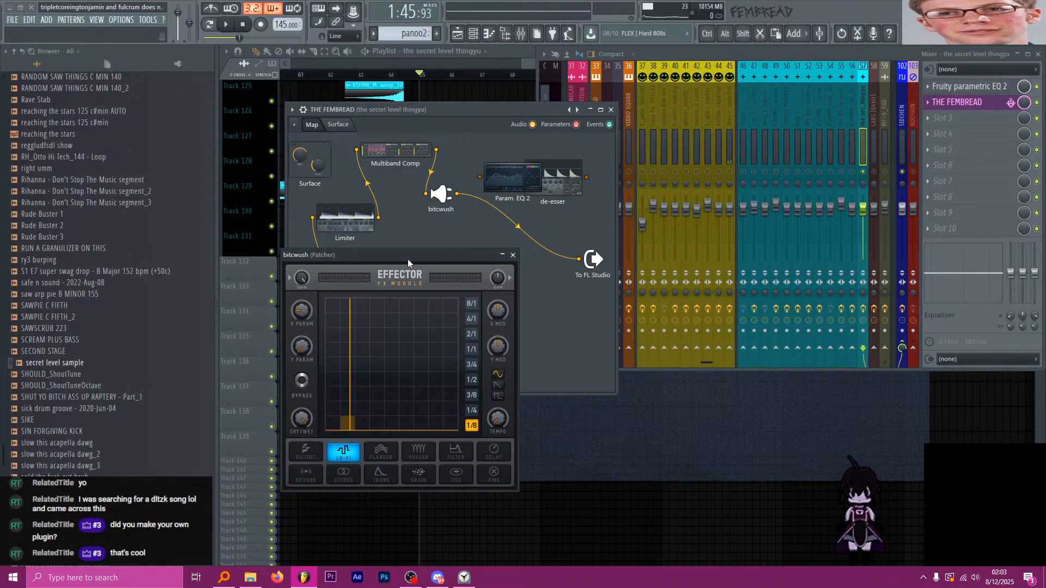
Set bitcwush's X parameter to 20.6 while auditioning the secret level sample, and close the effect.
left_click_drag(408, 259, 432, 255)
key("space")
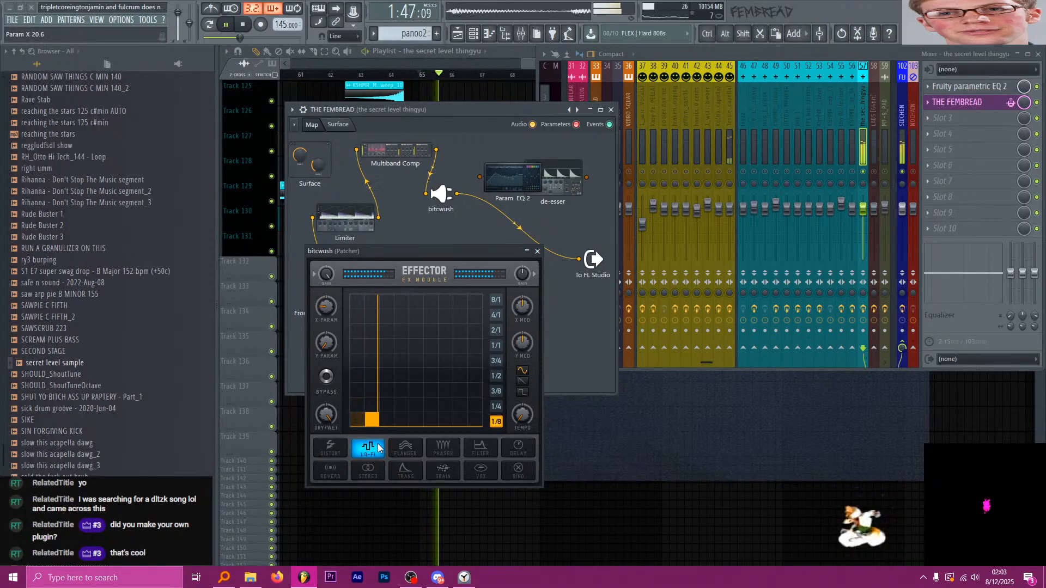
left_click(537, 251)
left_click_drag(478, 107, 488, 105)
key("space")
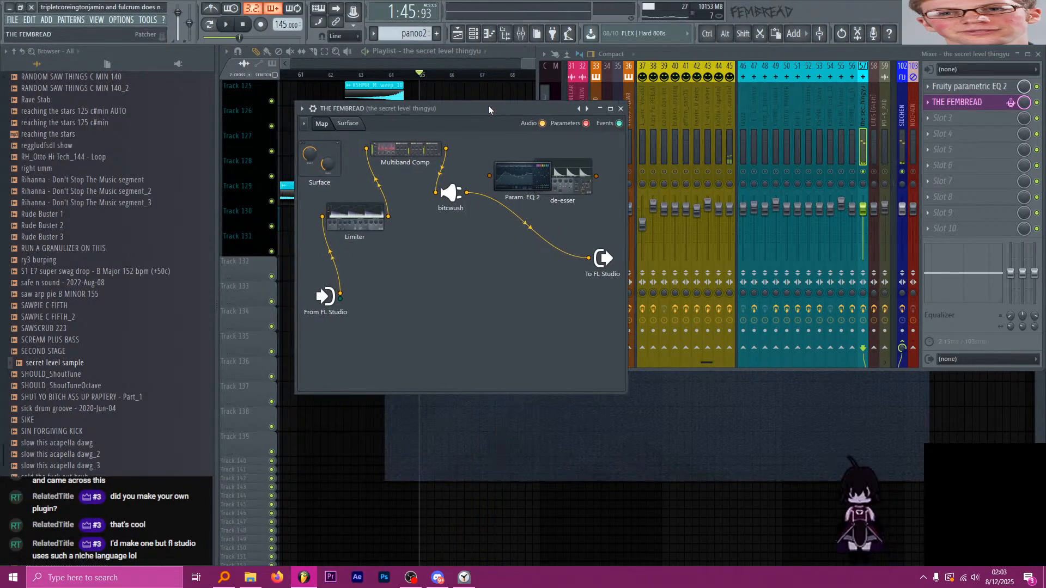
Reposition Param. EQ 2 and the de-esser, and reroute bitcwush through both of them to the FL Studio output.
left_click_drag(525, 183, 514, 176)
left_click_drag(570, 182, 582, 176)
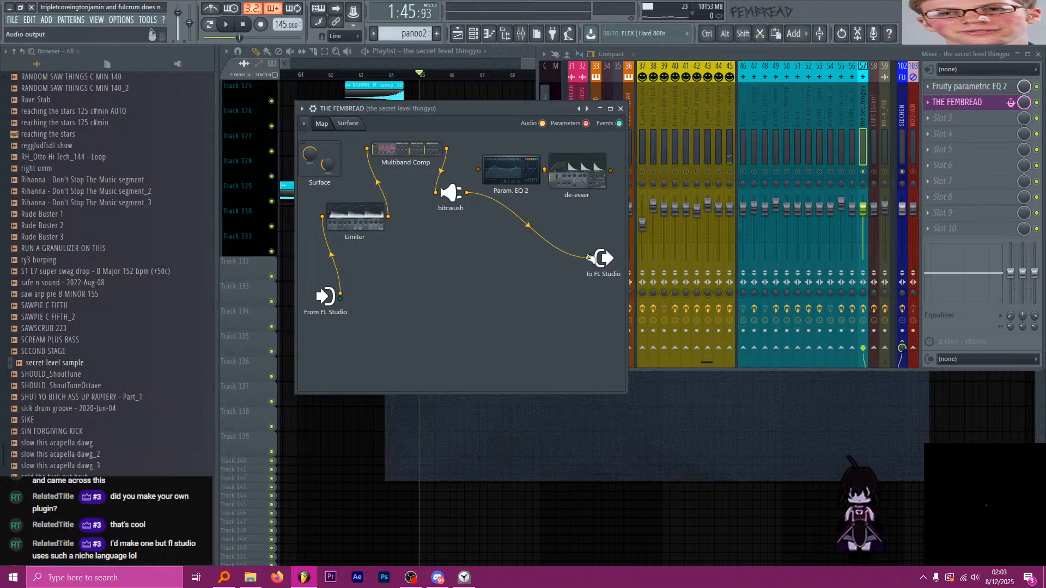
left_click_drag(591, 259, 491, 176)
left_click_drag(575, 181, 595, 249)
left_click(544, 194)
left_click_drag(609, 163, 588, 258)
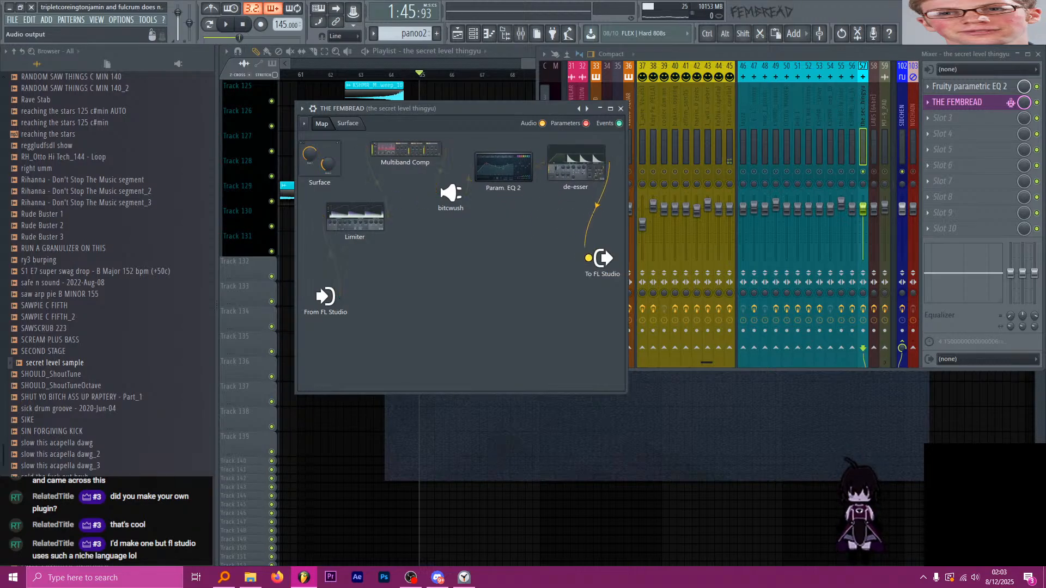
Open Param. EQ 2 in the Patcher chain and load a flat preset with a high-pass on band 1.
double_click(520, 177)
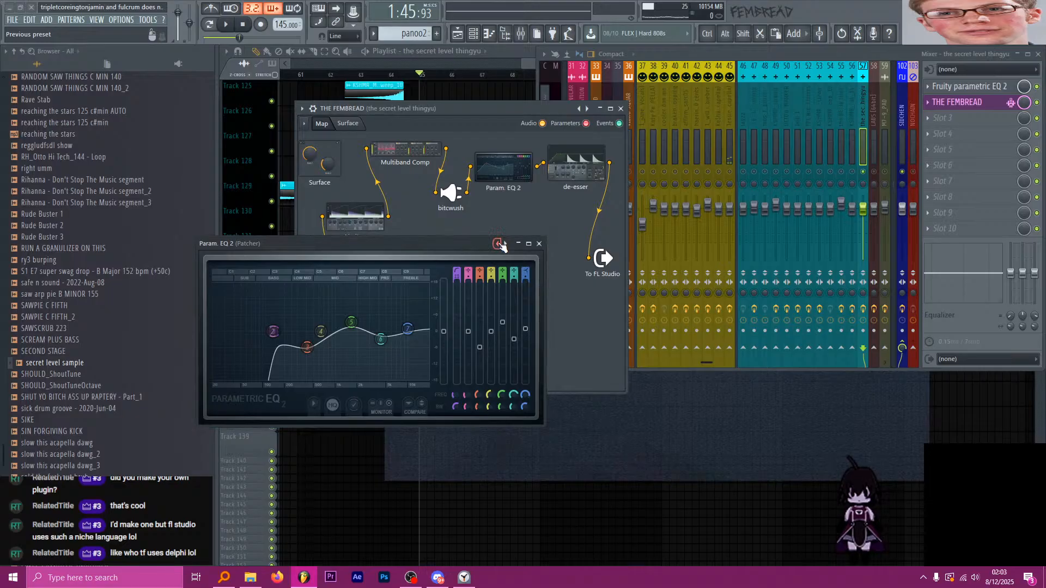
left_click_drag(485, 243, 603, 257)
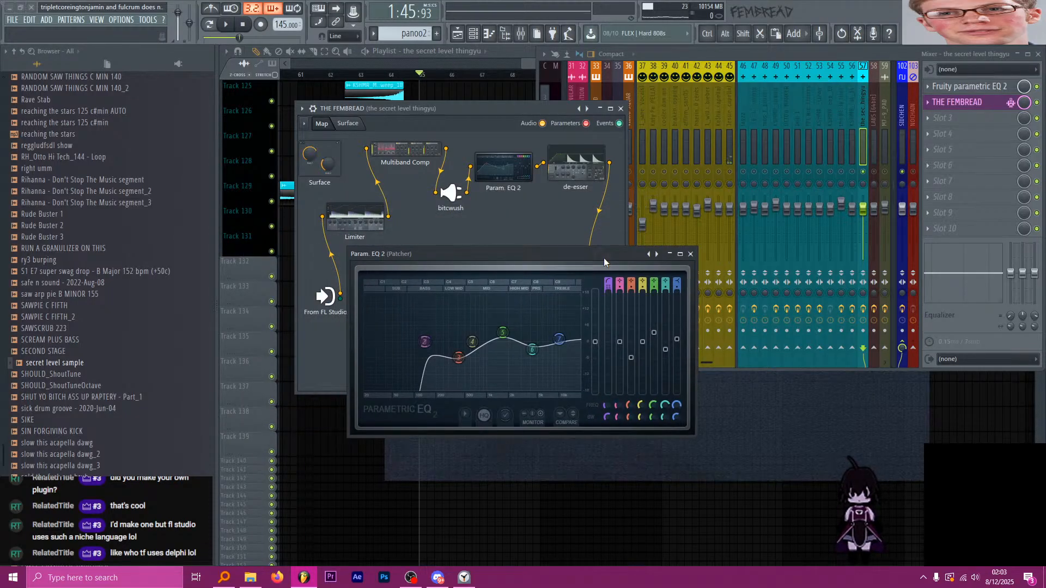
left_click_drag(603, 258, 587, 240)
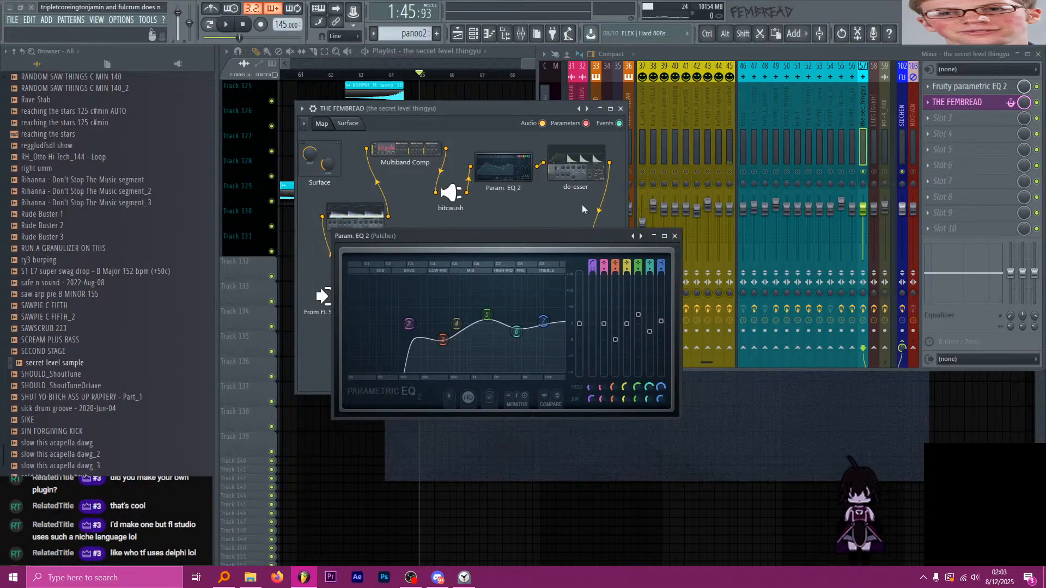
right_click(641, 236)
left_click(667, 283)
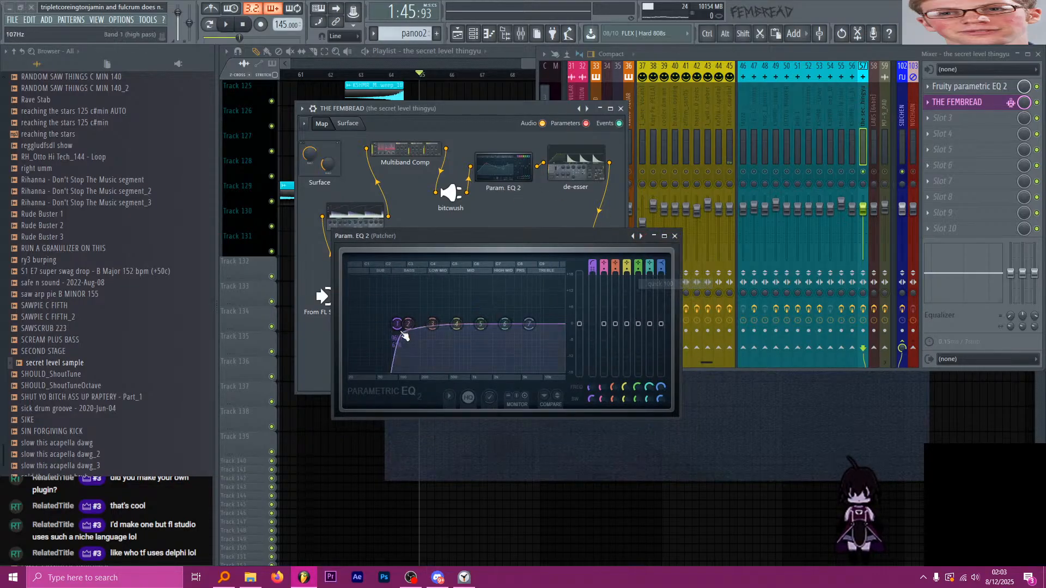
Shape Param. EQ 2 during playback: raise the low cut, dip band 3, boost bands 5 and 6, lower the band 7 high shelf.
left_click_drag(404, 335, 404, 324)
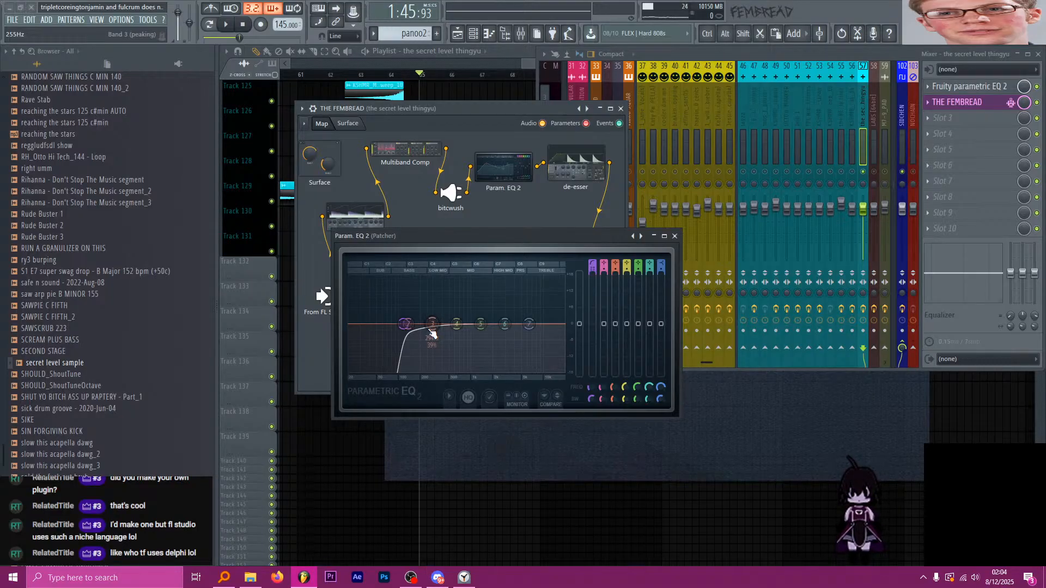
key("space")
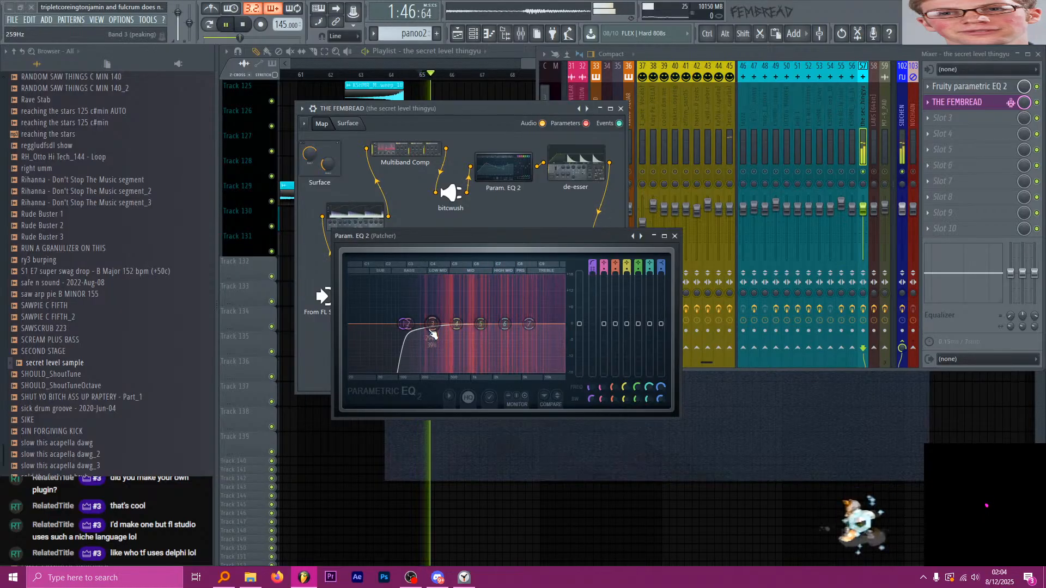
mouse_move(432, 324)
left_mouse_down()
mouse_move(445, 302)
mouse_move(445, 336)
mouse_move(415, 324)
left_mouse_up()
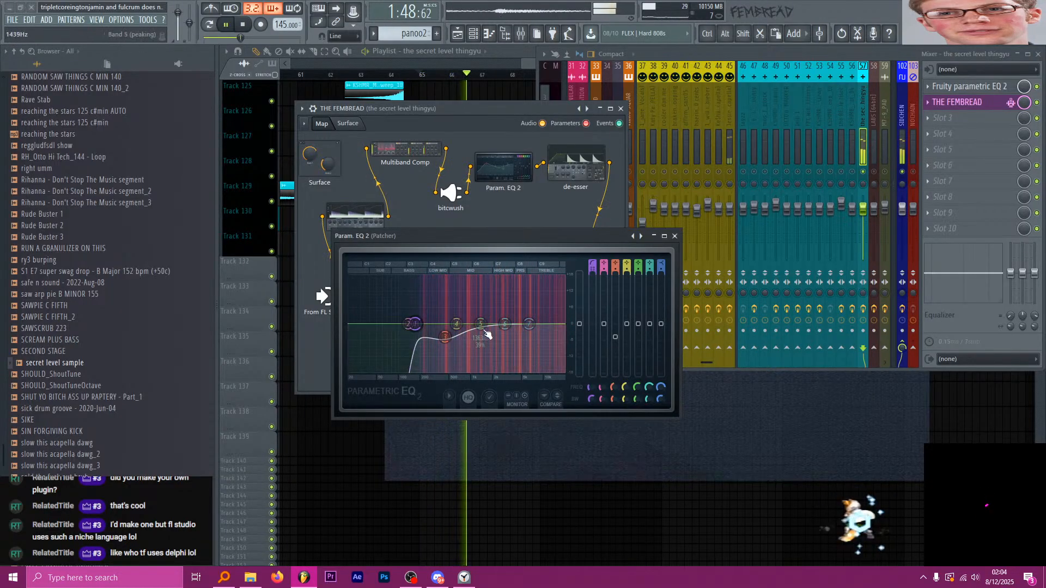
left_click_drag(480, 324, 530, 330)
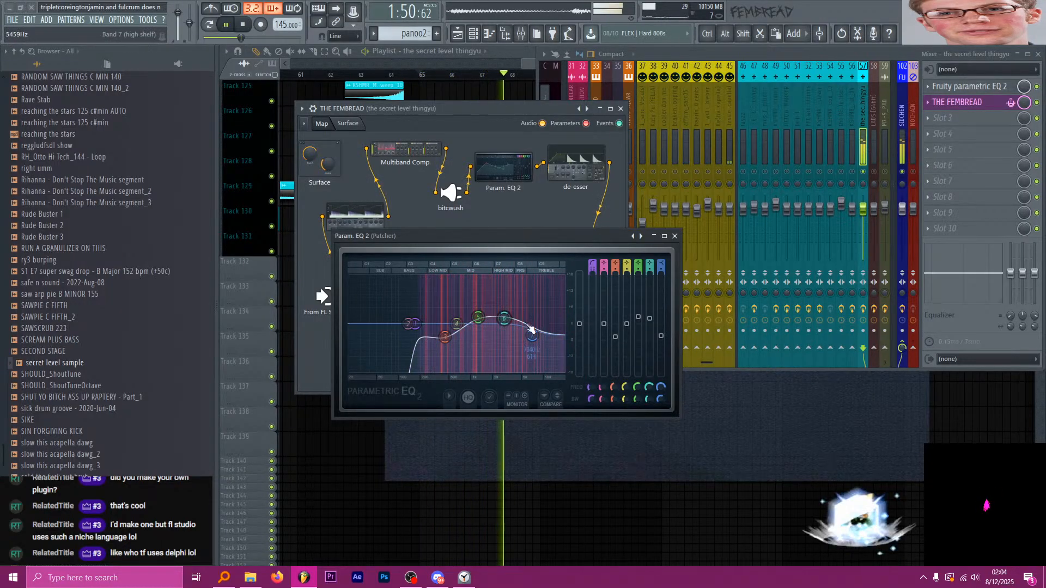
left_click(674, 236)
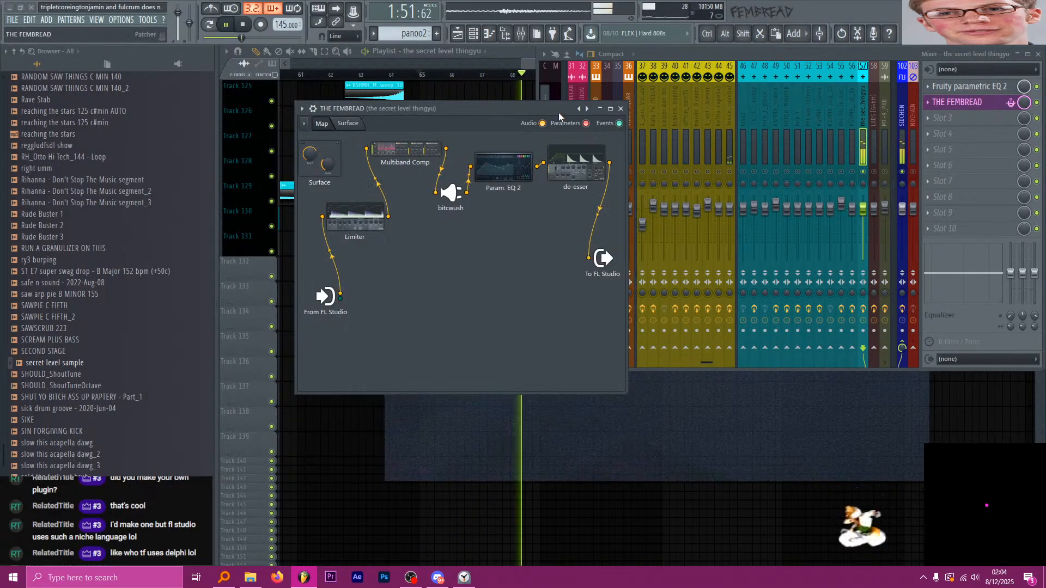
left_click(621, 109)
key("space")
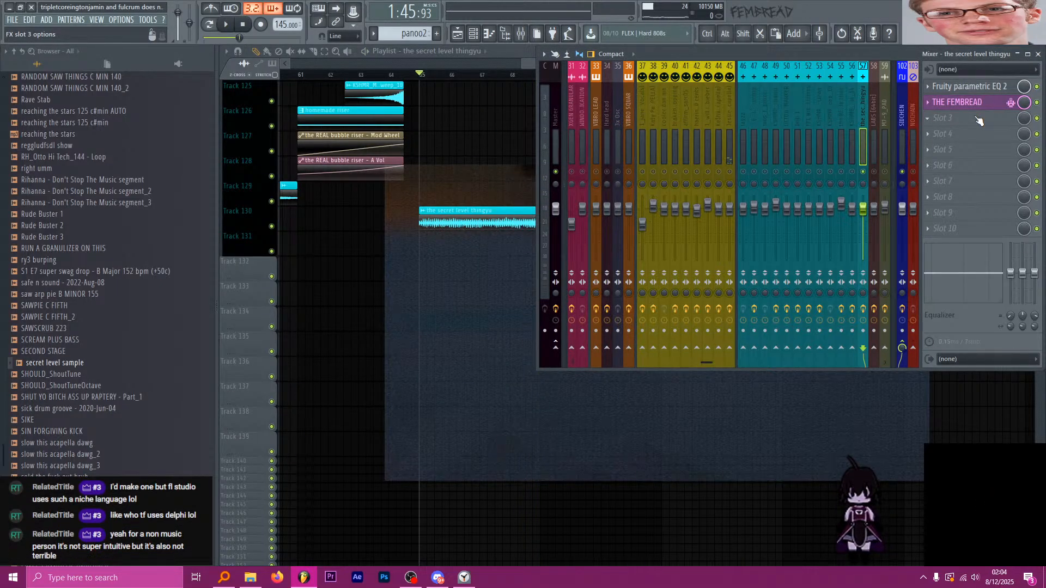
Add Patcher to effect slot 3 with the GAME N SAUCE preset, and shift its SAUCE and GAME2 modules slightly upward.
left_click(959, 117)
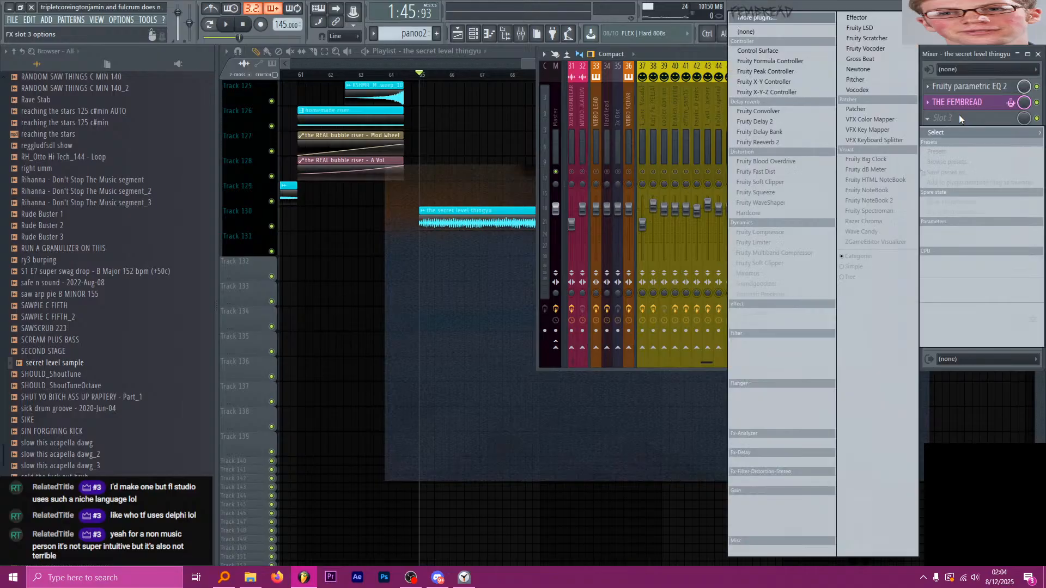
left_click(855, 109)
left_click(535, 130)
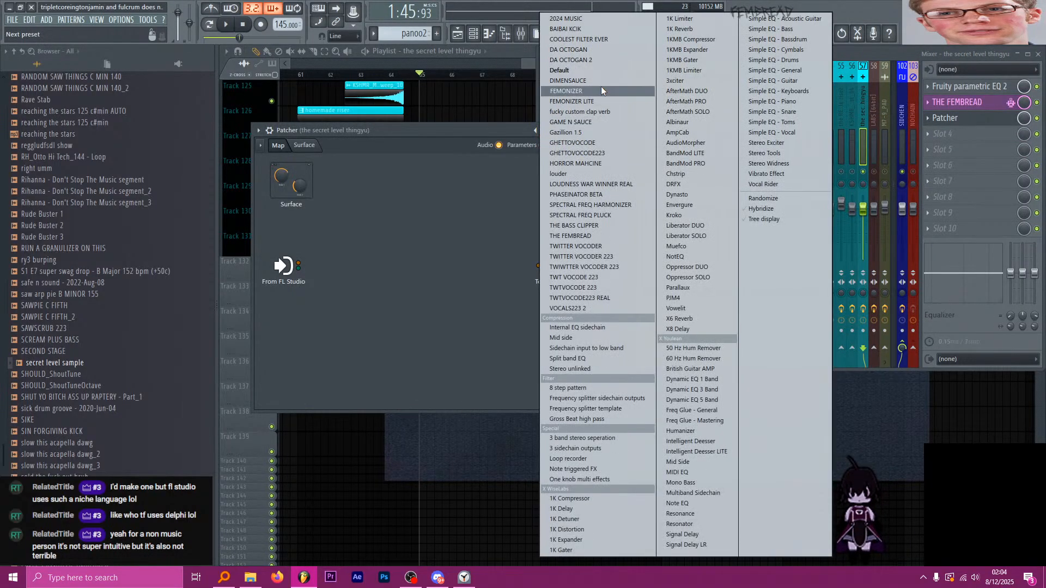
left_click(598, 121)
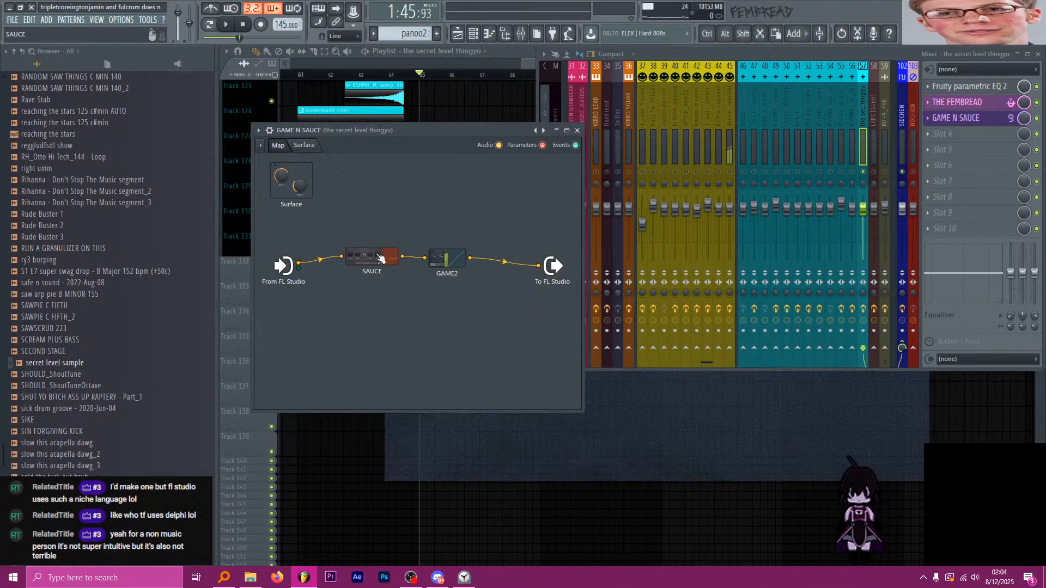
left_click_drag(380, 257, 370, 250)
left_click_drag(444, 265, 385, 251)
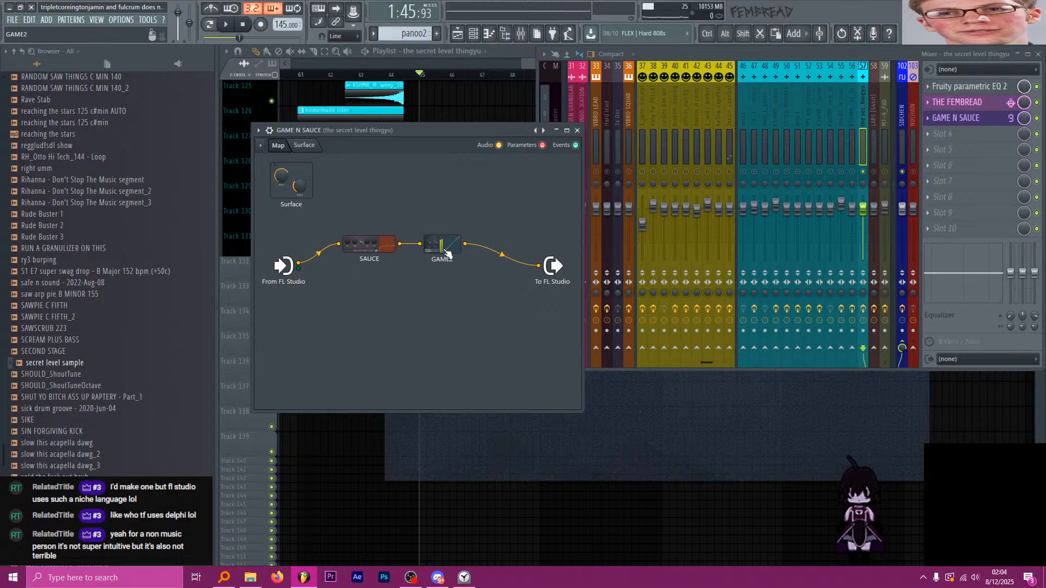
left_click(577, 130)
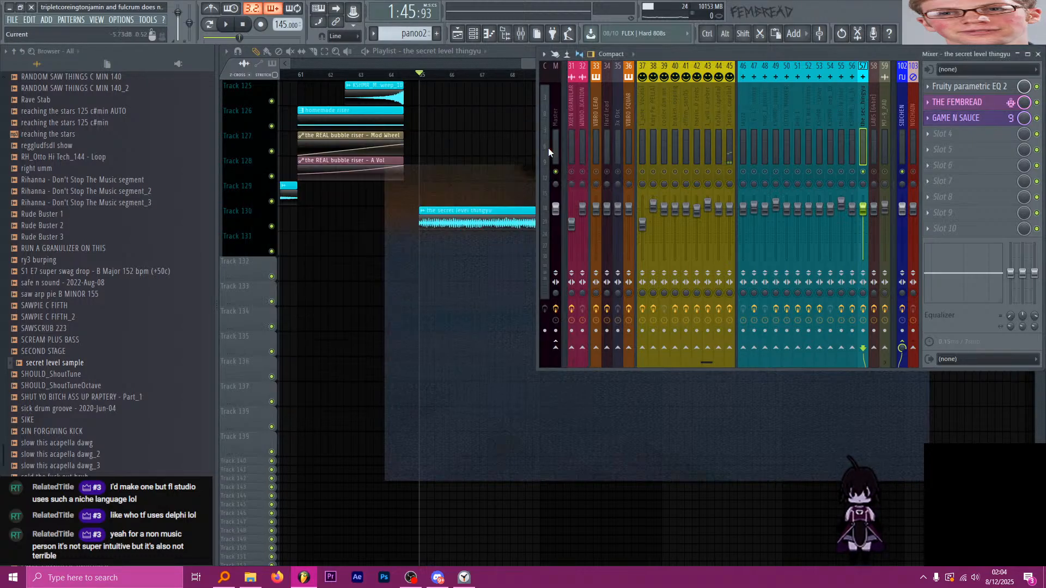
Copy Track 12's drum clips from bars 57–65 to bars 65–73 in the playlist.
left_click(534, 60)
scroll(545, 245, "up", 10)
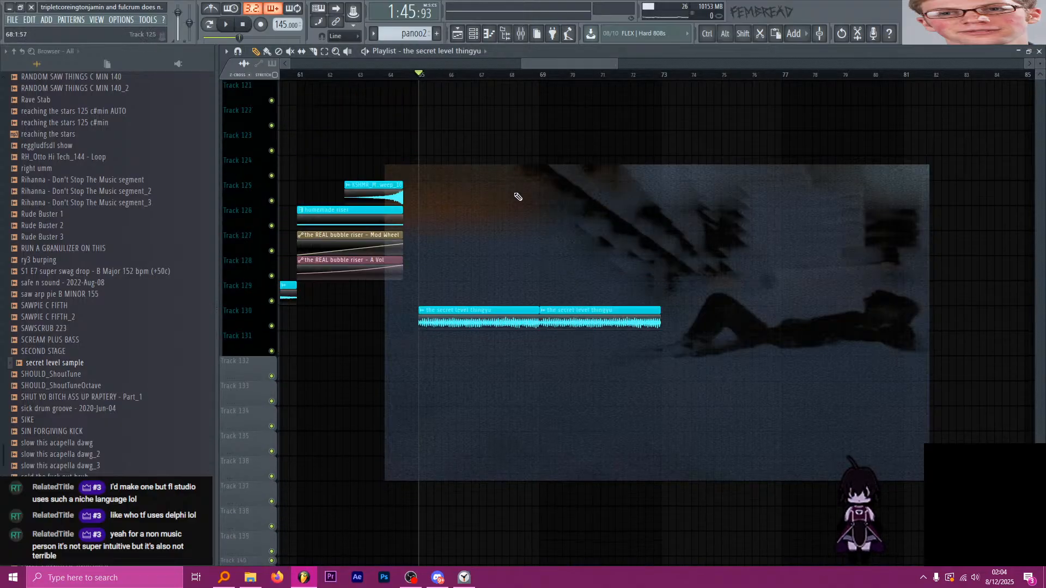
scroll(575, 272, "up", 15)
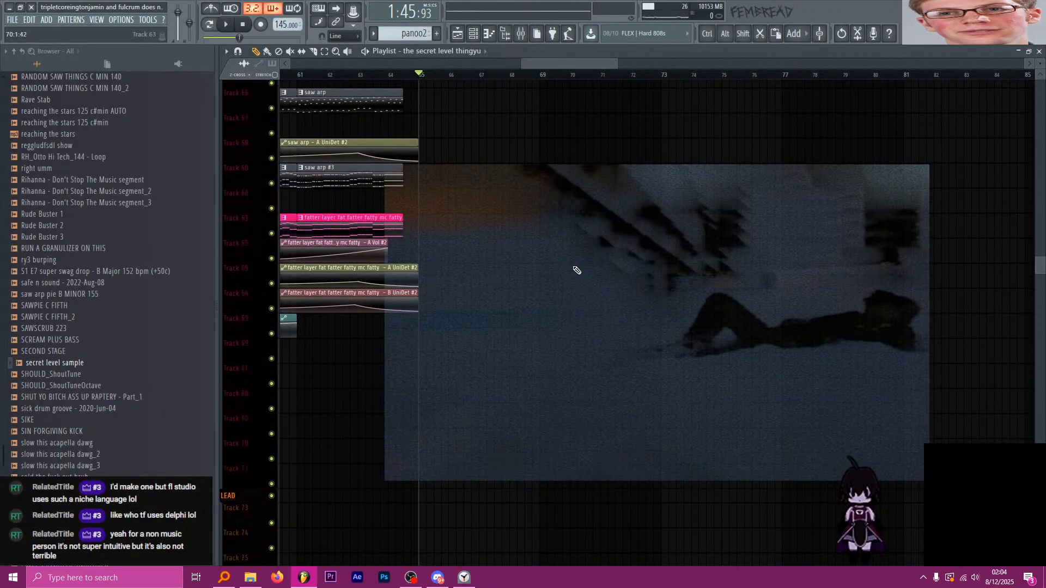
scroll(566, 267, "up", 10)
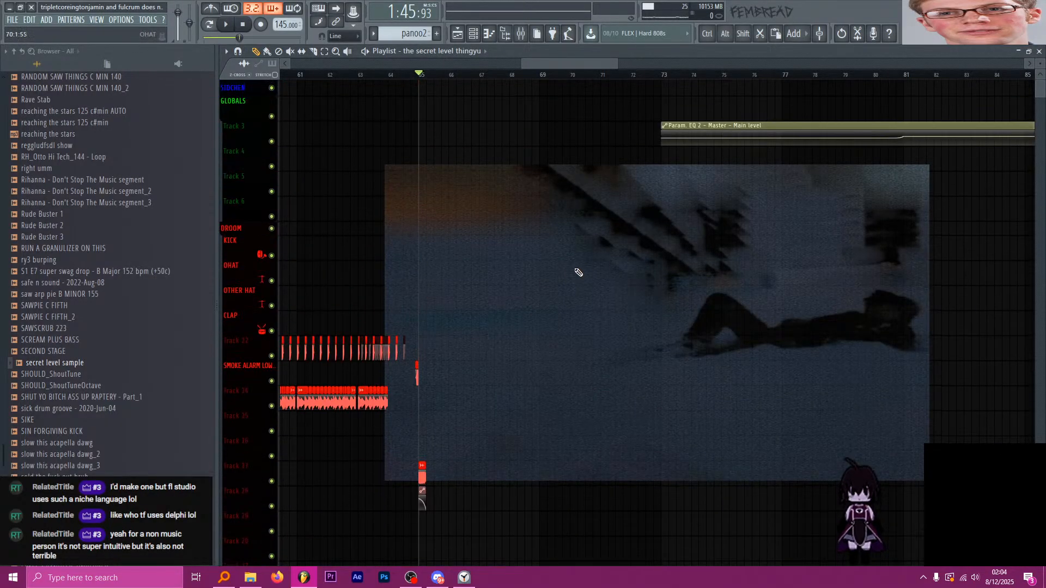
scroll(555, 245, "left", 6)
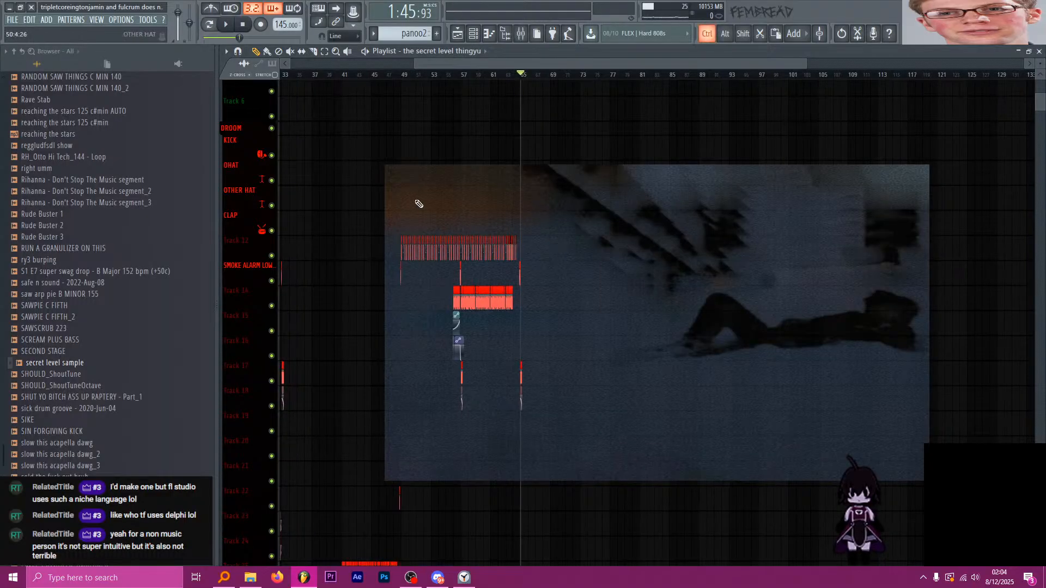
scroll(708, 262, "up", 5)
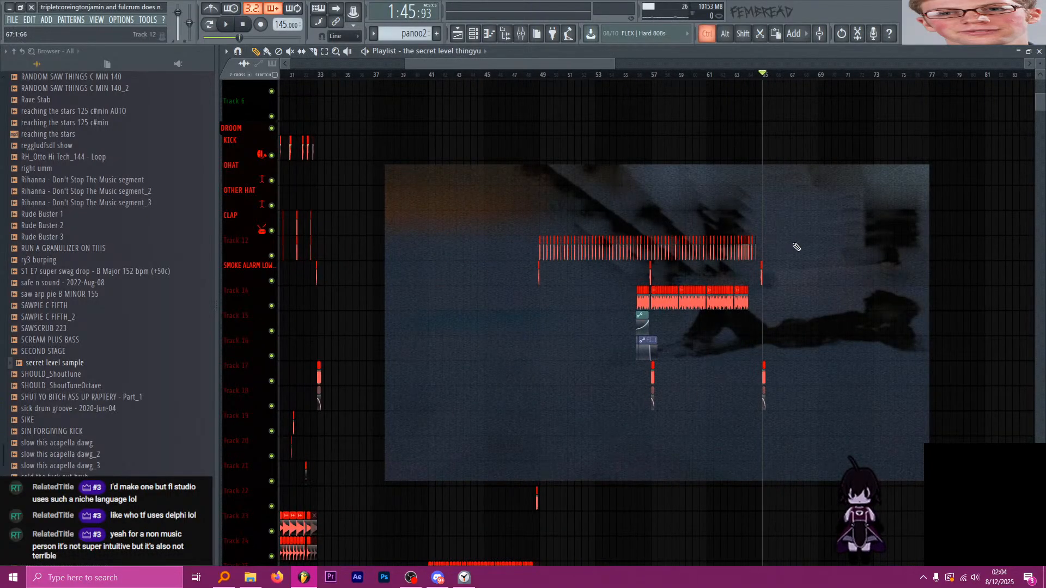
scroll(677, 267, "down", 8)
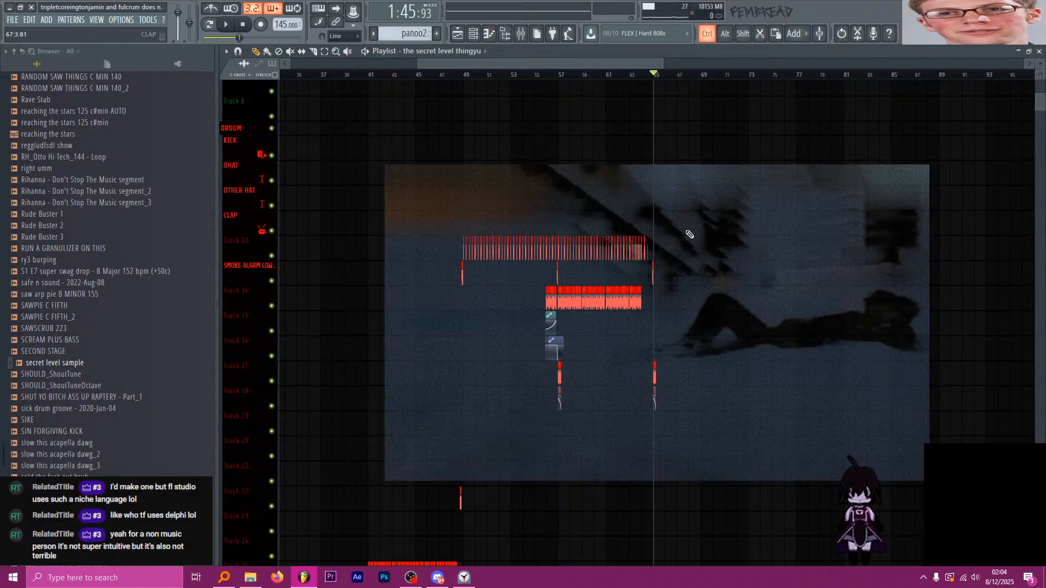
scroll(673, 248, "up", 2)
scroll(512, 240, "up", 2)
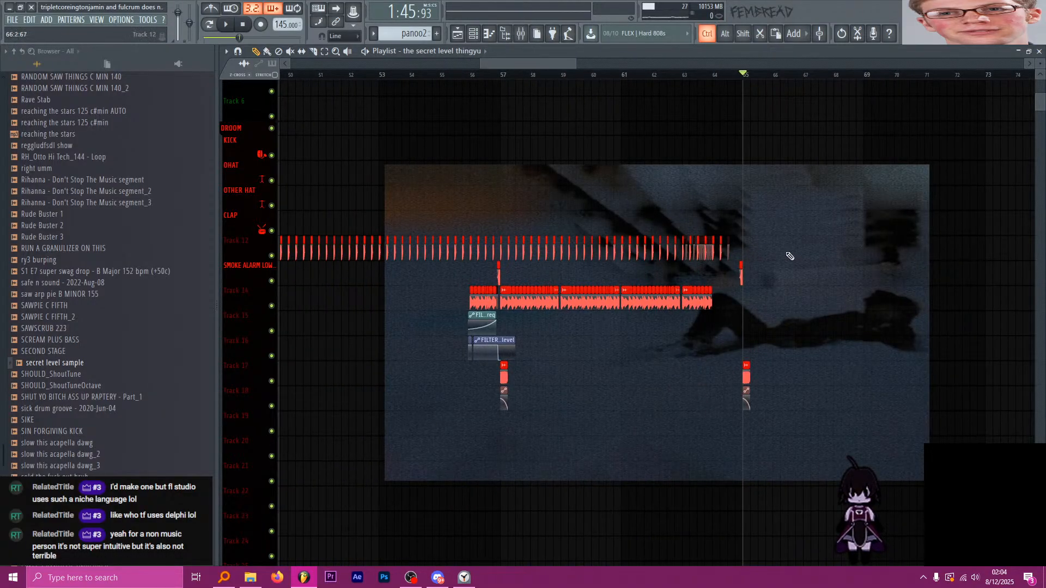
left_click_drag(499, 256, 745, 247)
Return the playhead to the start of the song and look over the existing drum and bass tracks.
scroll(675, 174, "down", 4)
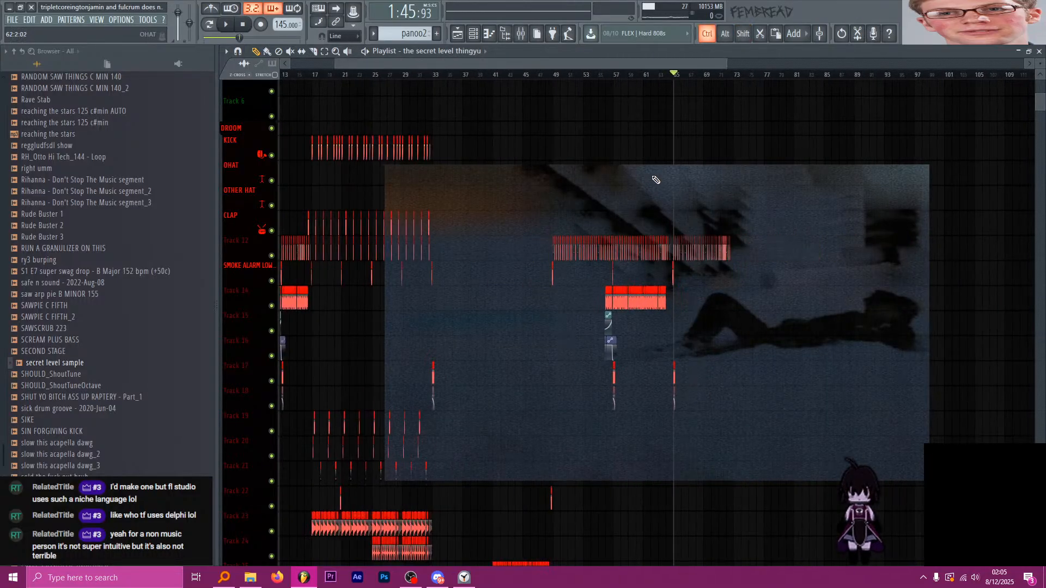
scroll(681, 173, "down", 2)
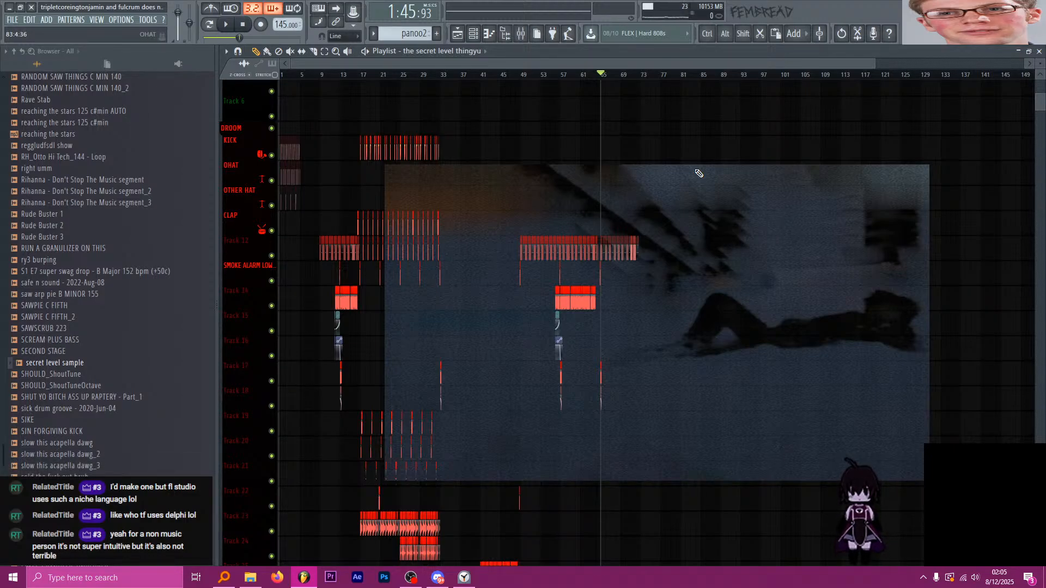
scroll(651, 91, "up", 4)
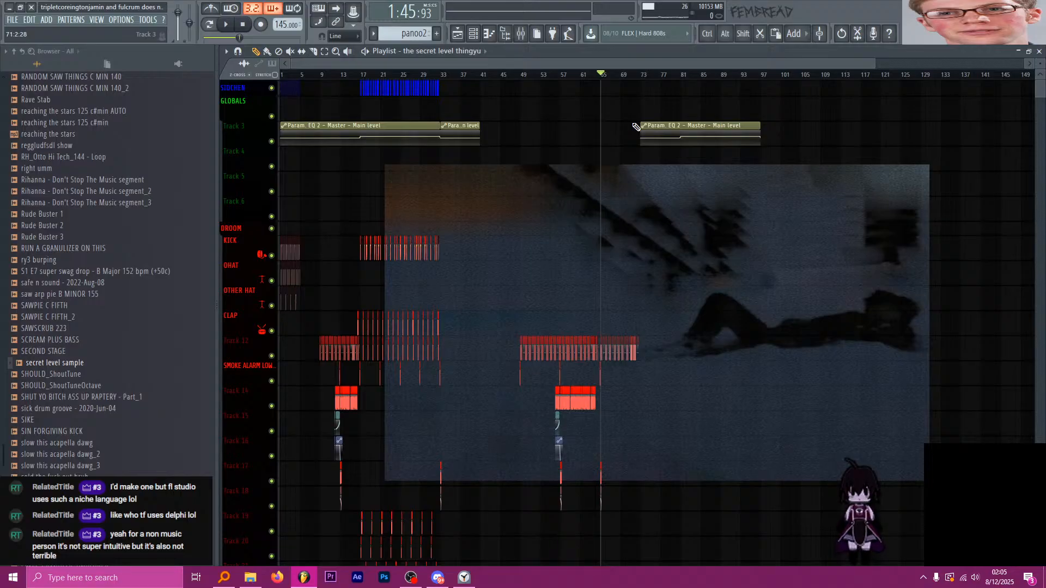
left_click(284, 75)
scroll(272, 194, "down", 8)
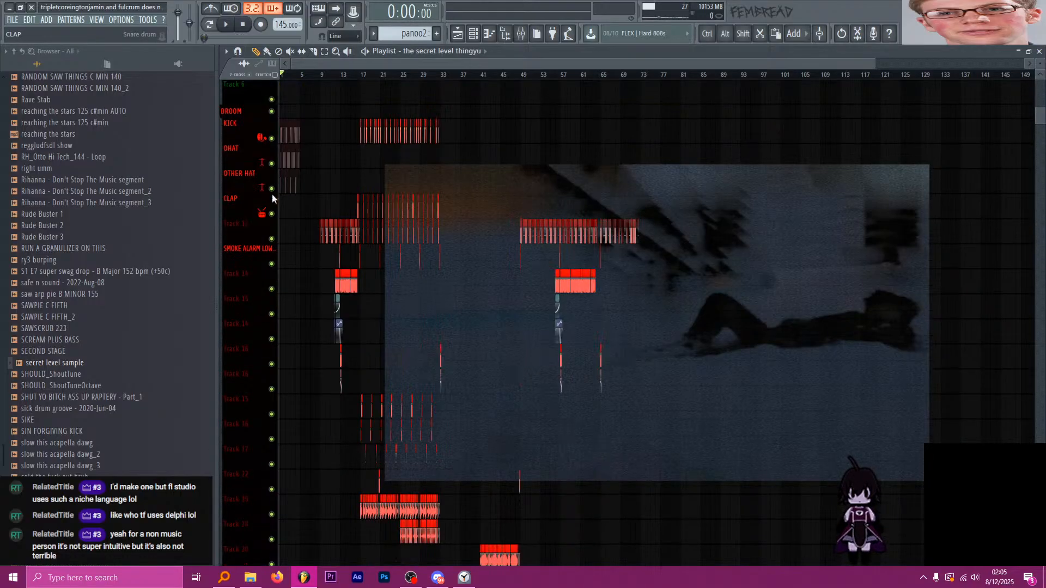
scroll(245, 221, "down", 6)
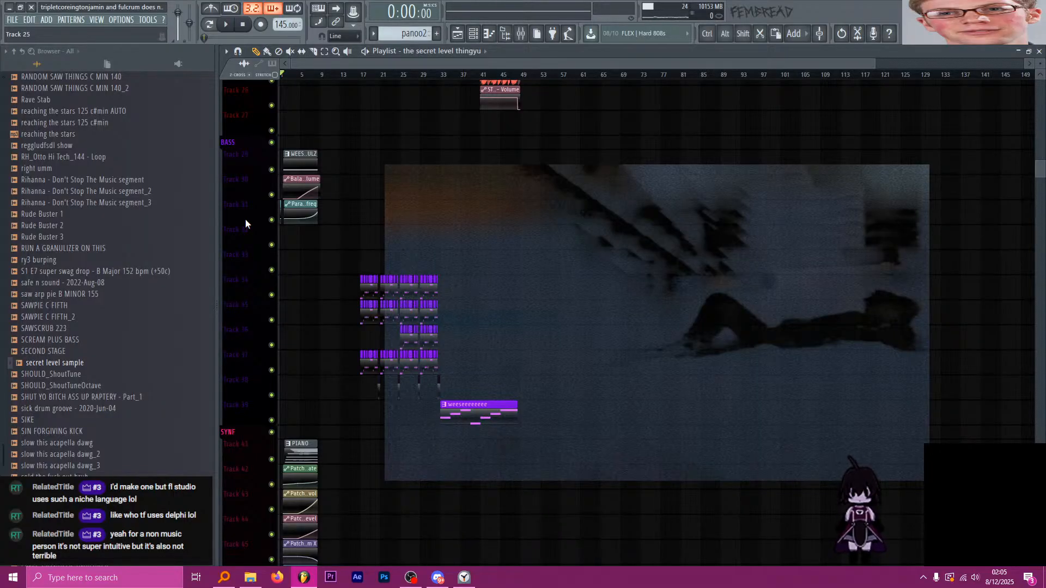
Play the song from bar 1 and examine the arrangement of its intro, synth, lead and vocal tracks.
key("space")
scroll(288, 242, "down", 3)
scroll(285, 239, "down", 1)
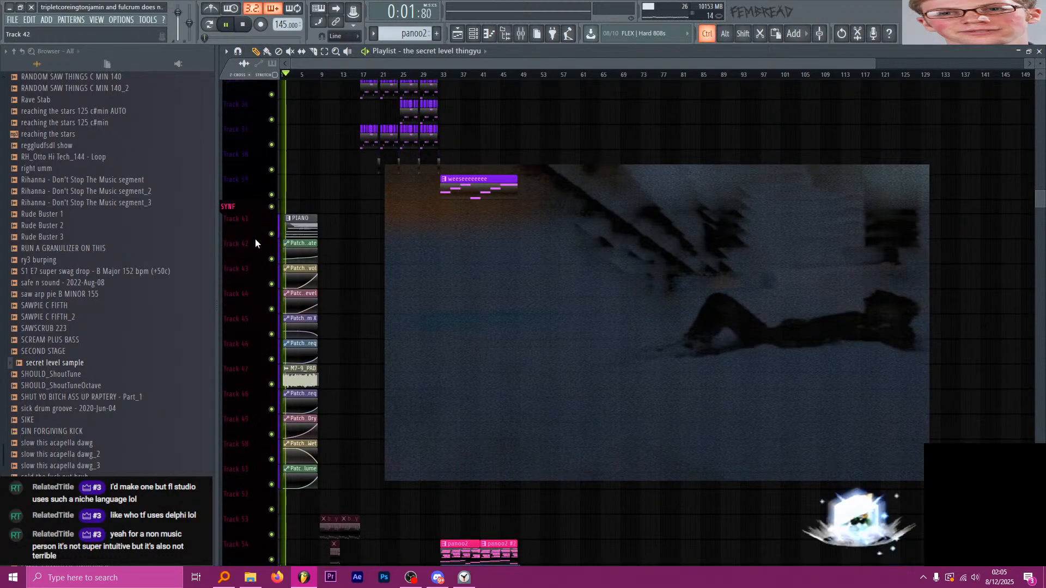
scroll(254, 240, "up", 3)
key("space")
left_click(522, 34)
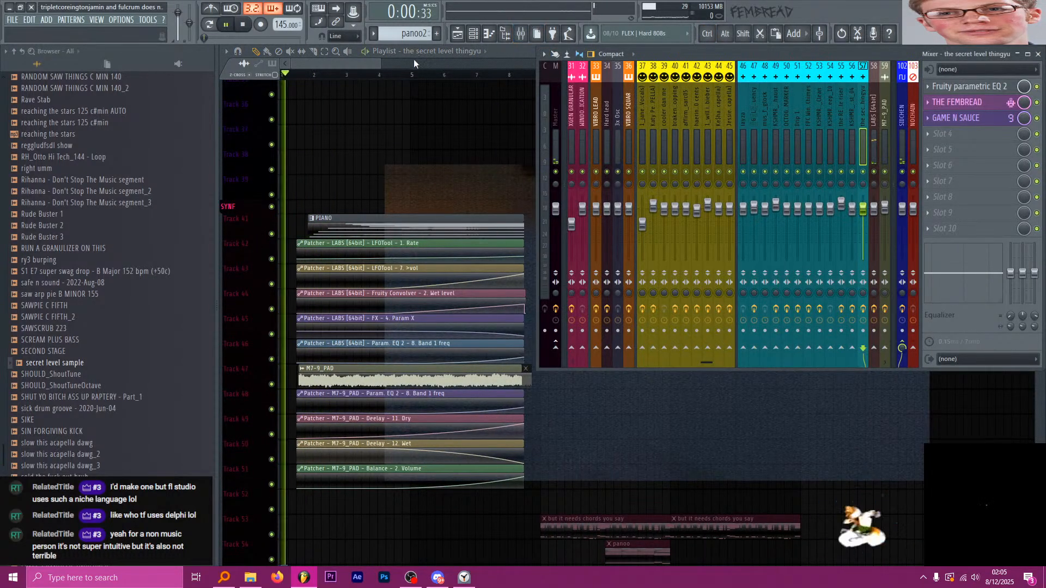
left_click(361, 61)
scroll(253, 140, "up", 2)
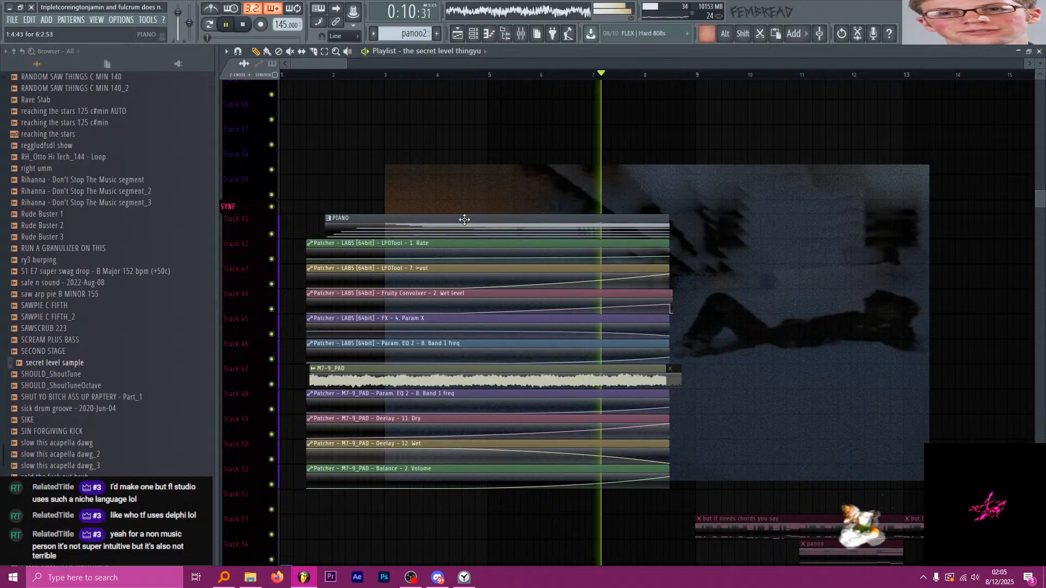
scroll(464, 219, "down", 5)
scroll(593, 289, "down", 7)
scroll(544, 310, "down", 1)
scroll(507, 296, "down", 4)
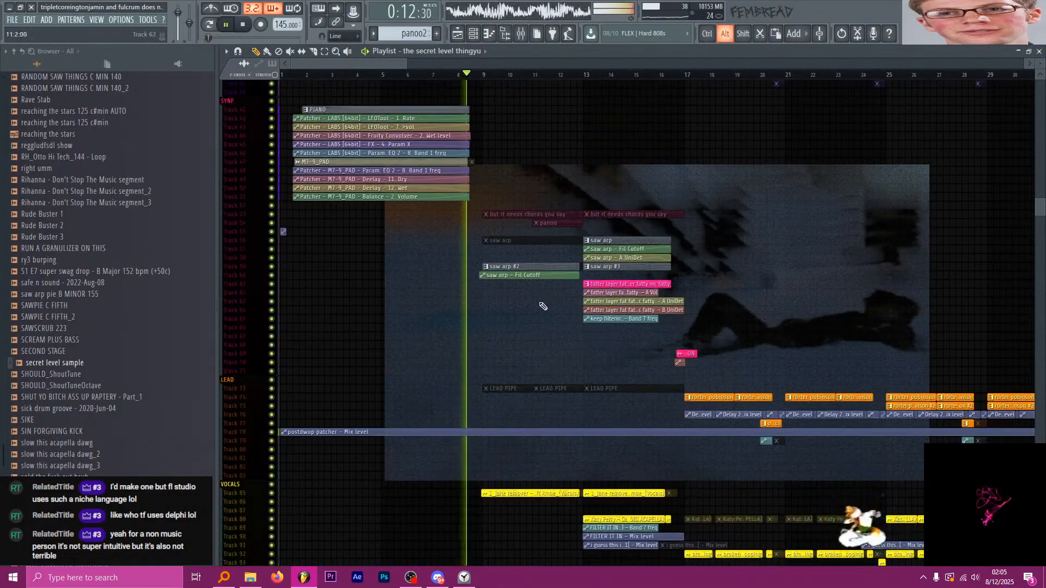
Turn on playlist auto-scroll and follow playback to about bar 56, examining the synth, lead and vocal tracks before stopping.
scroll(545, 305, "down", 3)
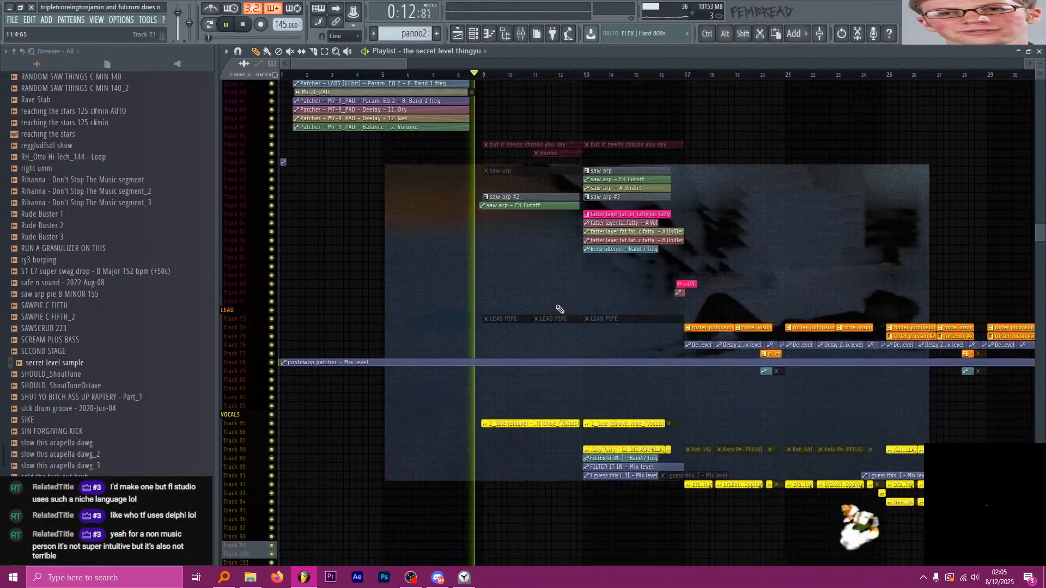
left_click(338, 9)
scroll(252, 237, "down", 1)
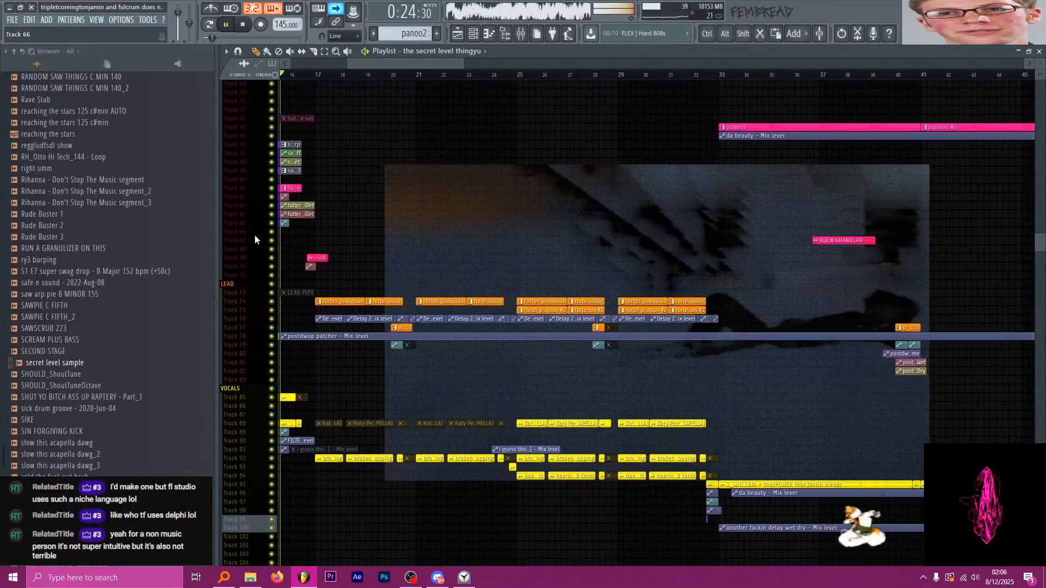
scroll(263, 262, "up", 3)
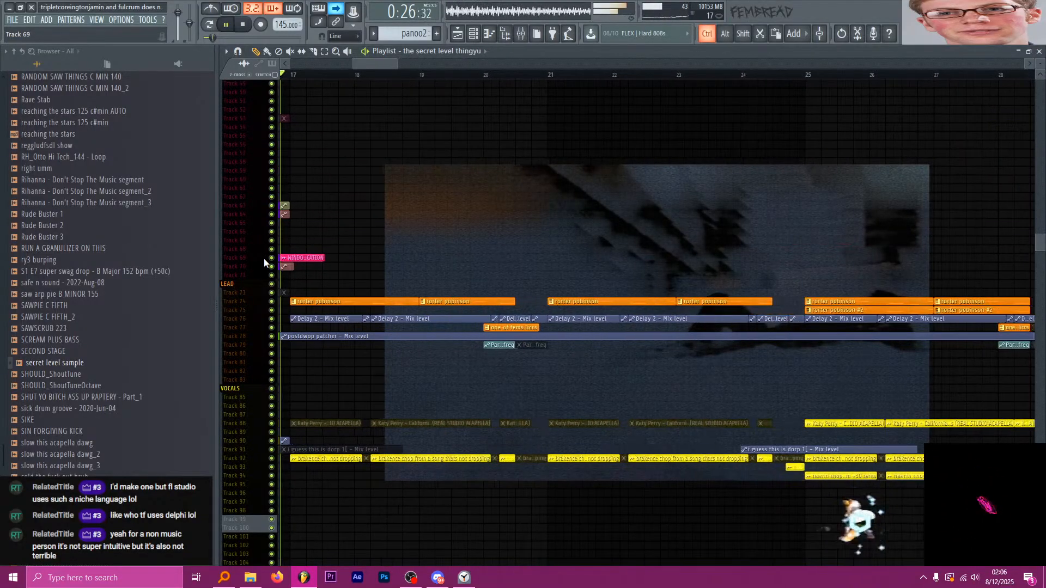
scroll(263, 262, "up", 4)
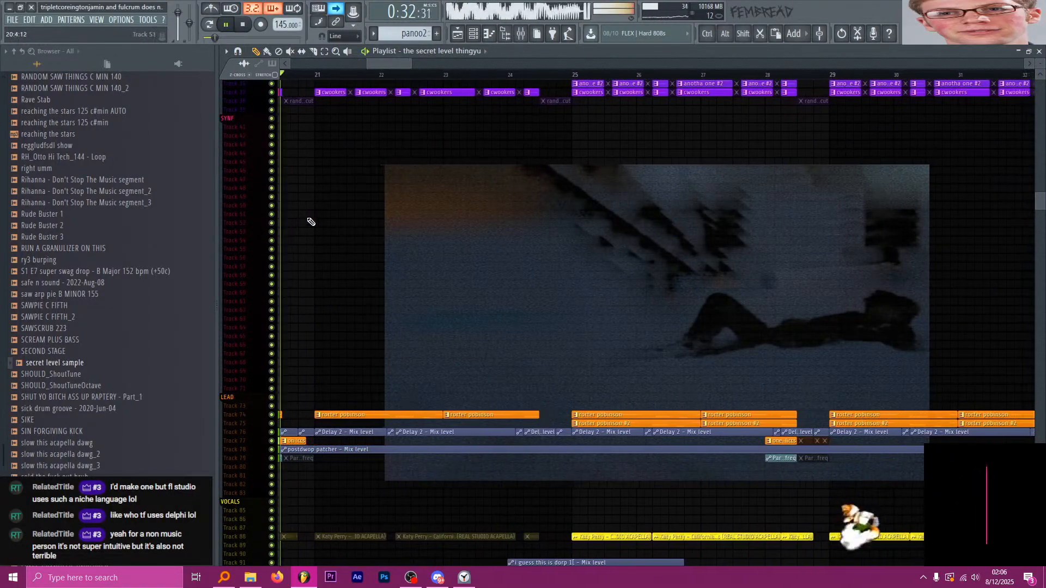
scroll(321, 275, "down", 1)
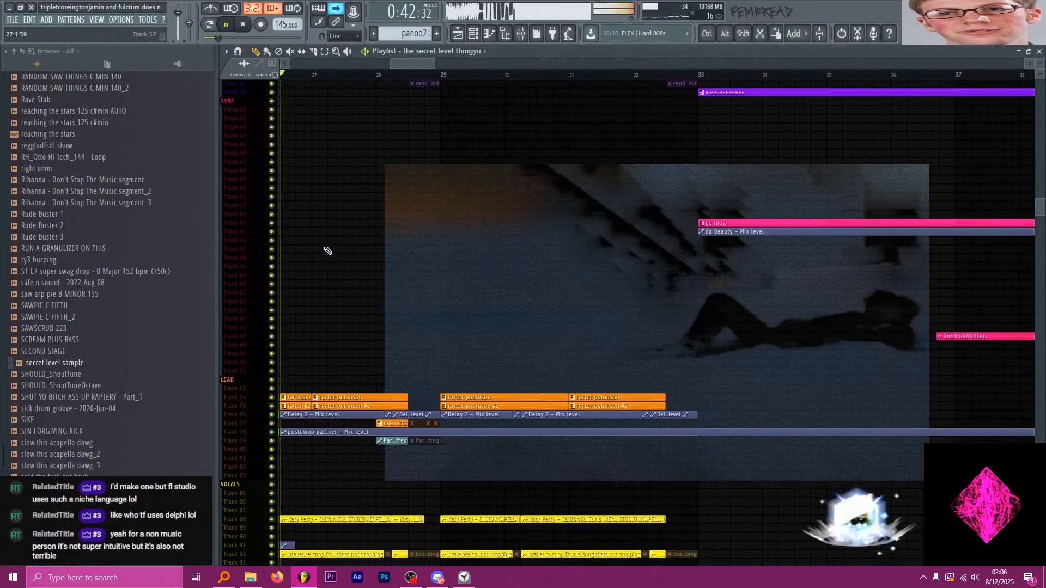
scroll(342, 303, "down", 1)
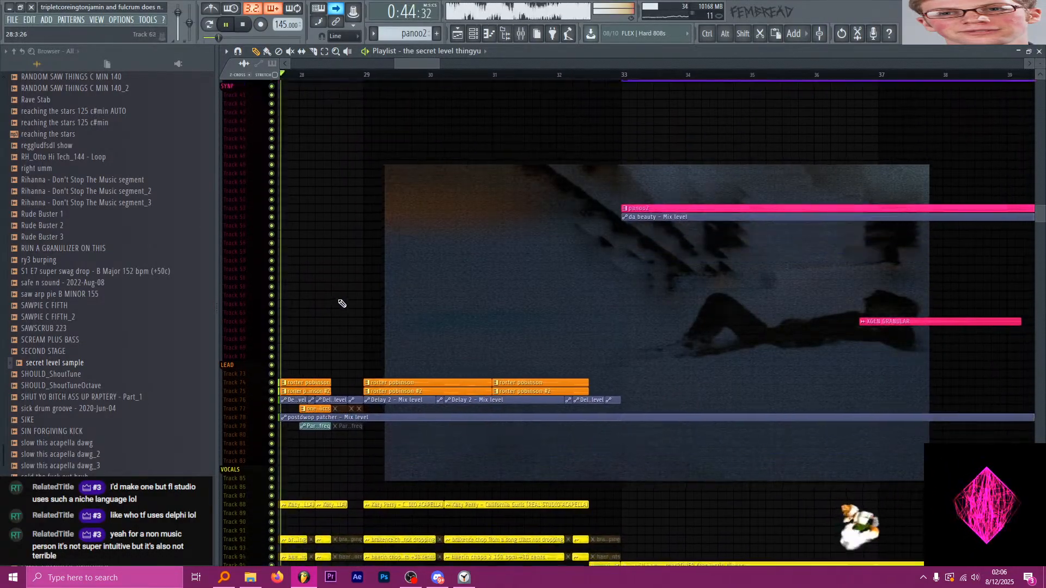
scroll(338, 271, "down", 3)
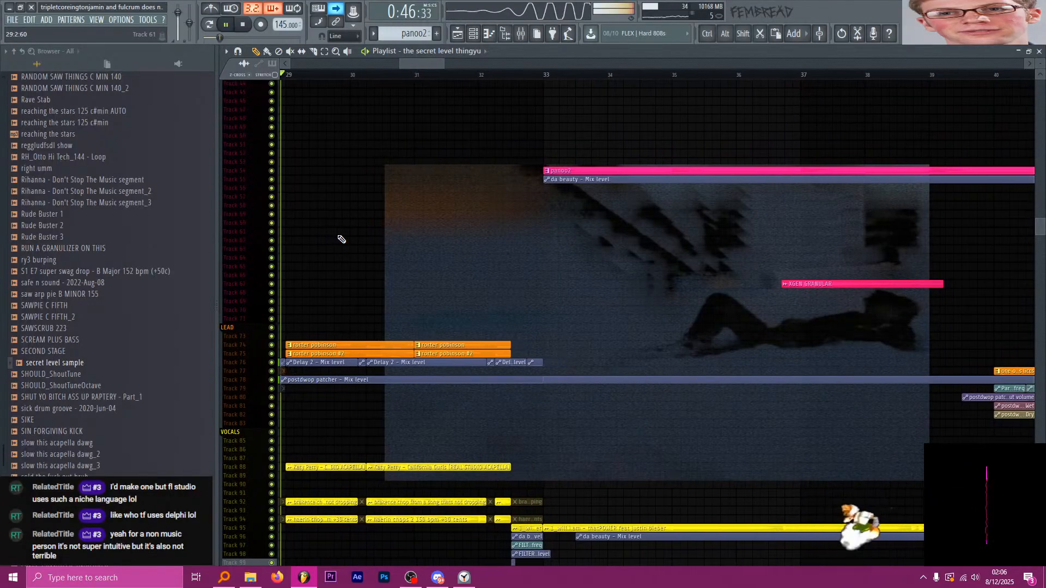
scroll(340, 233, "down", 1)
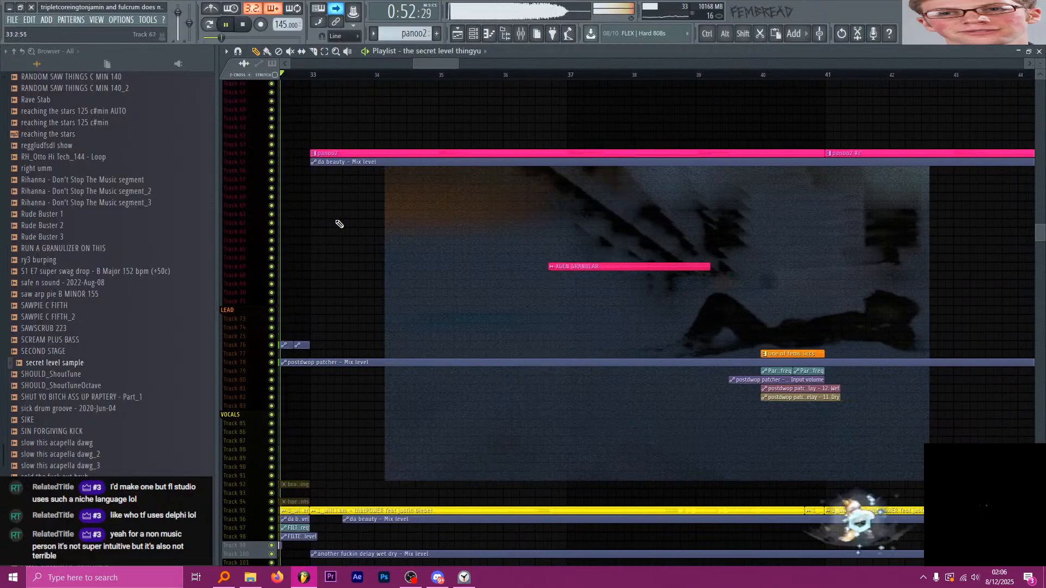
scroll(327, 243, "down", 2)
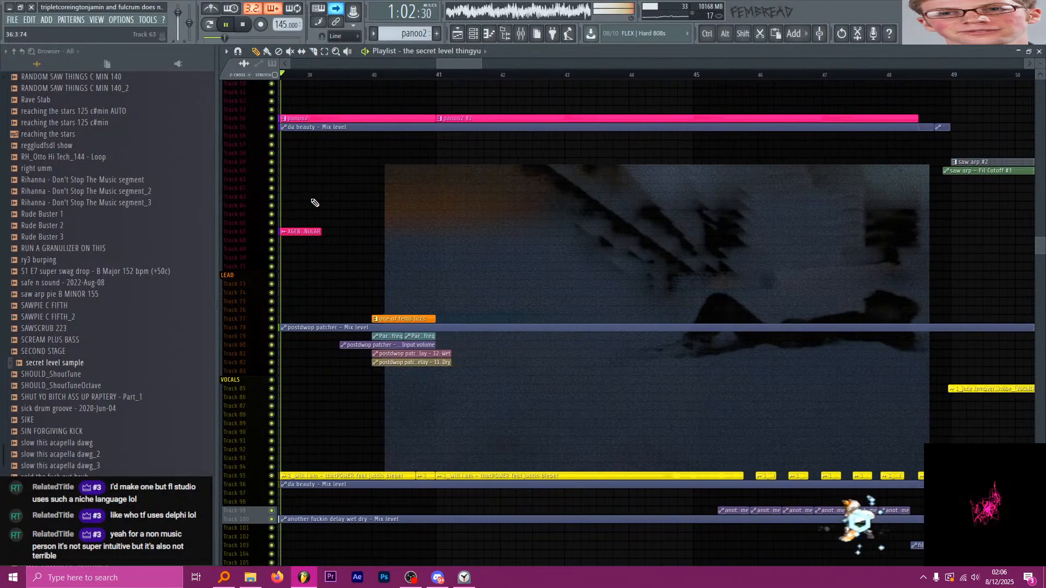
scroll(327, 205, "down", 2)
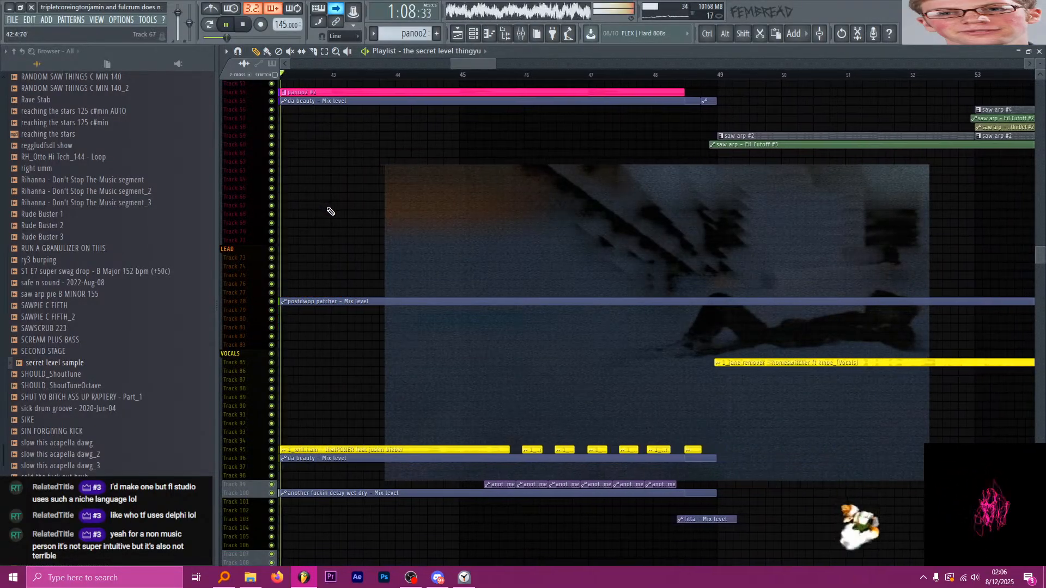
scroll(332, 216, "up", 1)
scroll(332, 218, "up", 1)
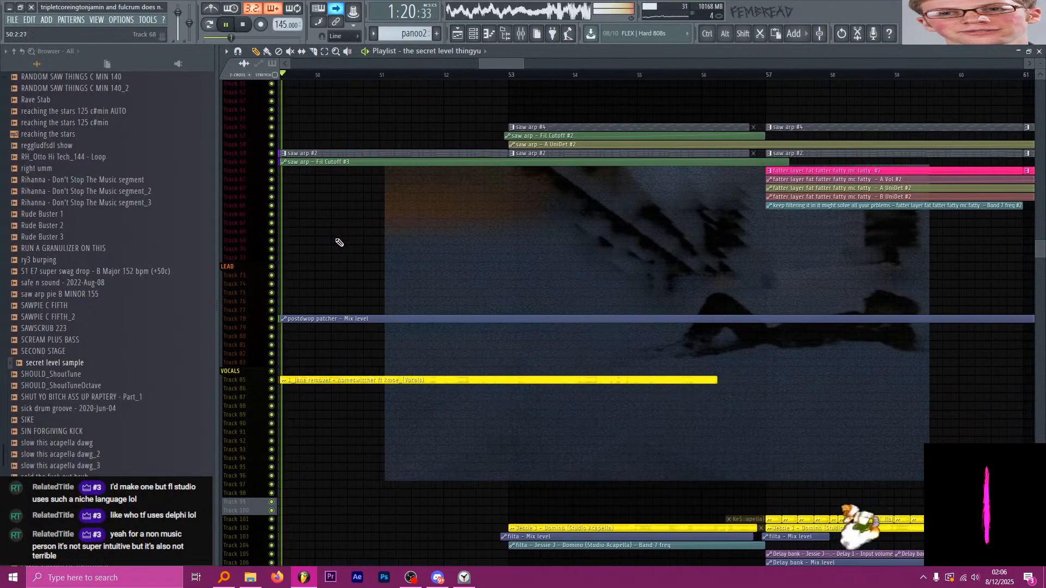
scroll(337, 242, "up", 1)
scroll(333, 250, "up", 1)
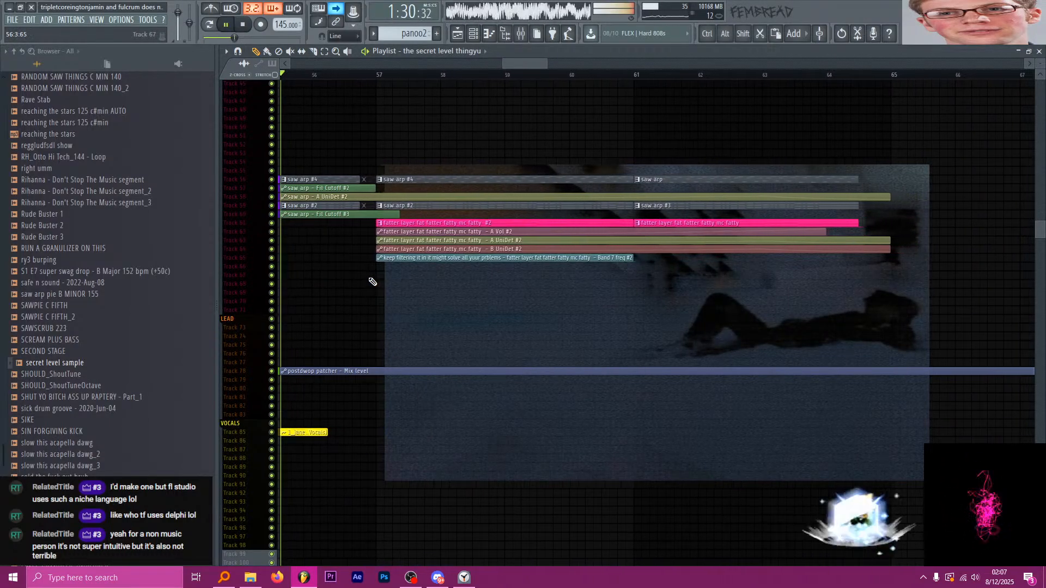
key("space")
Split off the first bar of the fakeout delay Mix level clip on Track 107 and move that slice to bar 53.
scroll(359, 262, "down", 5)
scroll(342, 238, "down", 3)
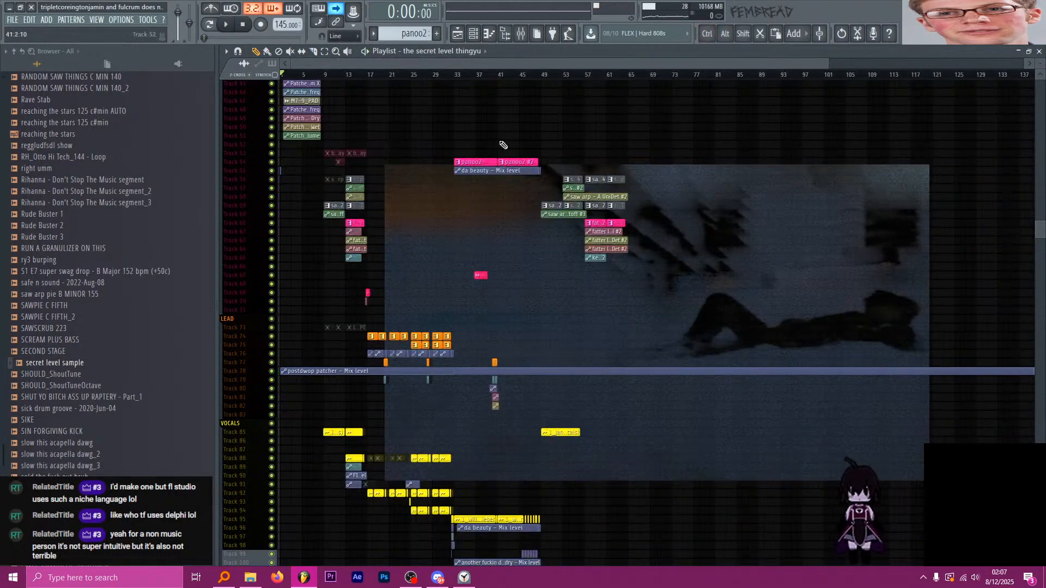
scroll(587, 240, "up", 8)
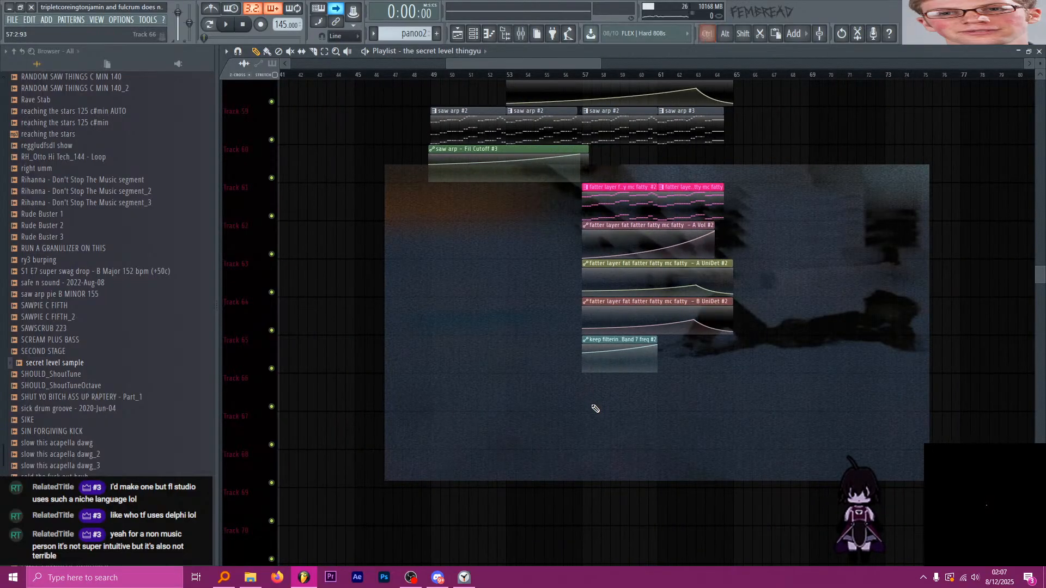
scroll(593, 408, "down", 10)
scroll(564, 357, "down", 11)
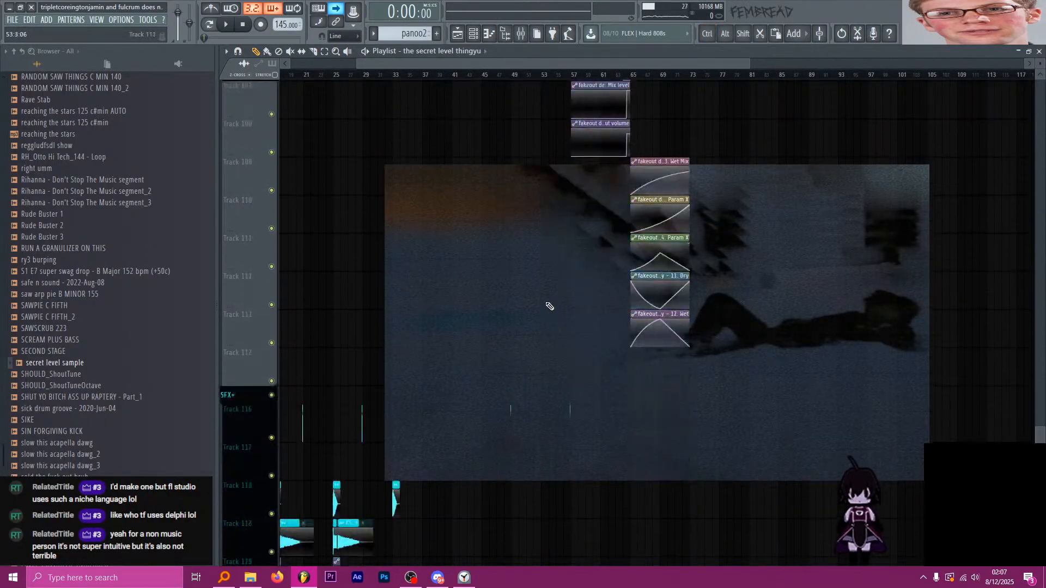
scroll(549, 294, "up", 5)
scroll(549, 268, "up", 3)
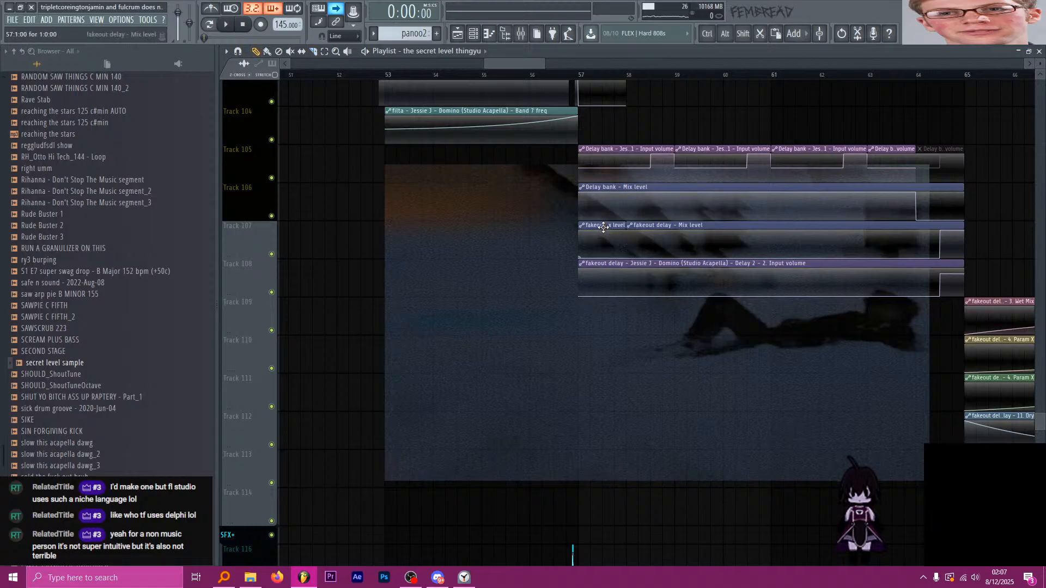
scroll(416, 246, "up", 3)
scroll(432, 273, "down", 2)
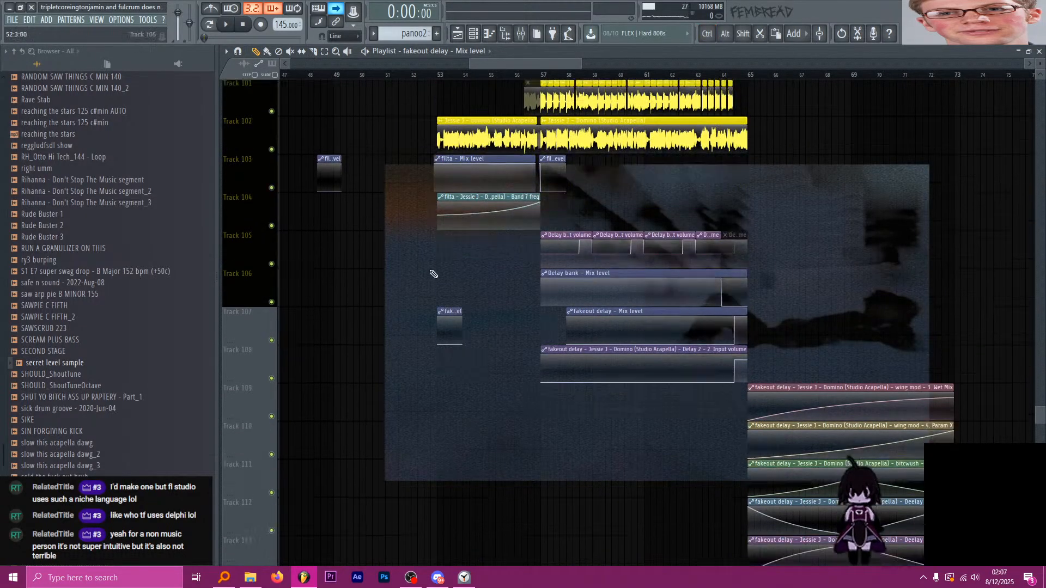
scroll(434, 279, "down", 2)
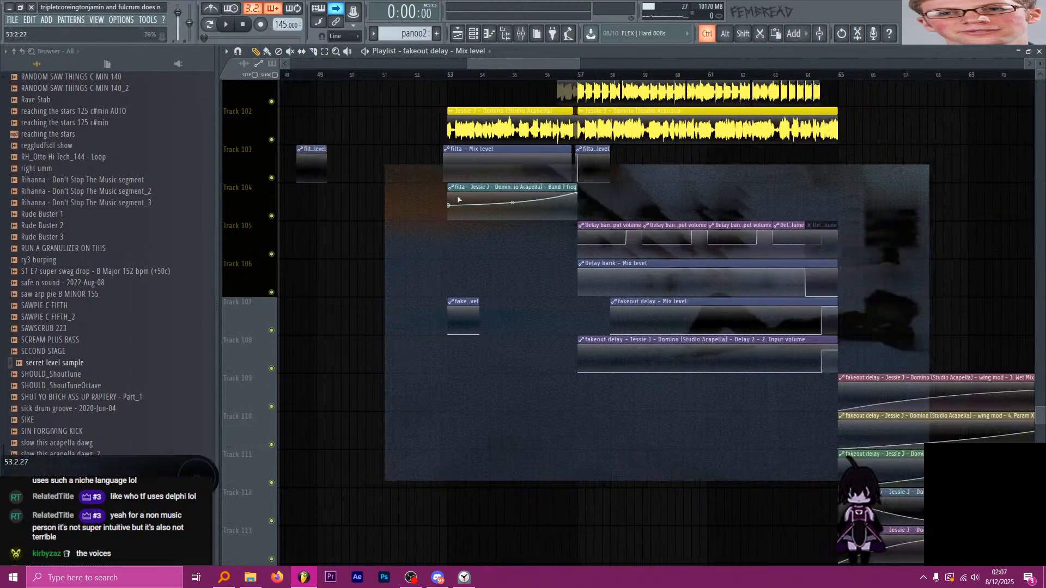
Split off the first bar of Track 108's fakeout delay Input volume clip, and move it with Track 107's one-bar slice to bar 1.
left_click(425, 77)
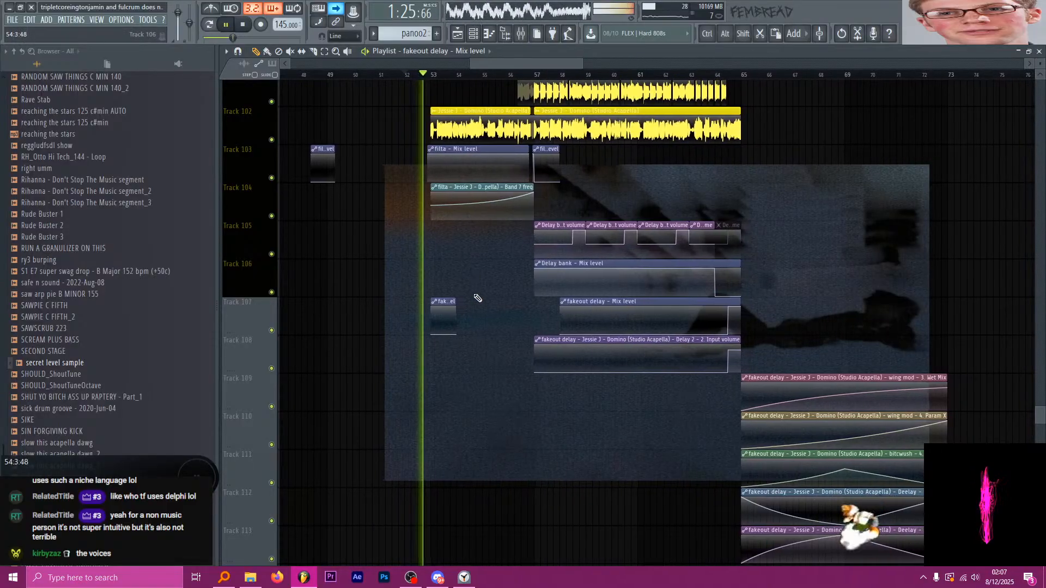
key("space")
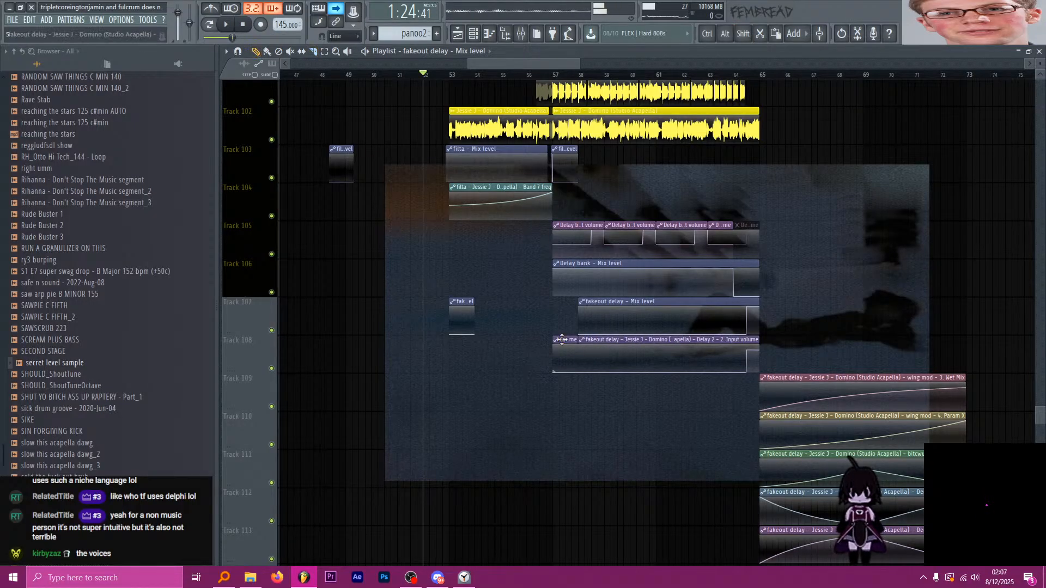
scroll(490, 339, "down", 5)
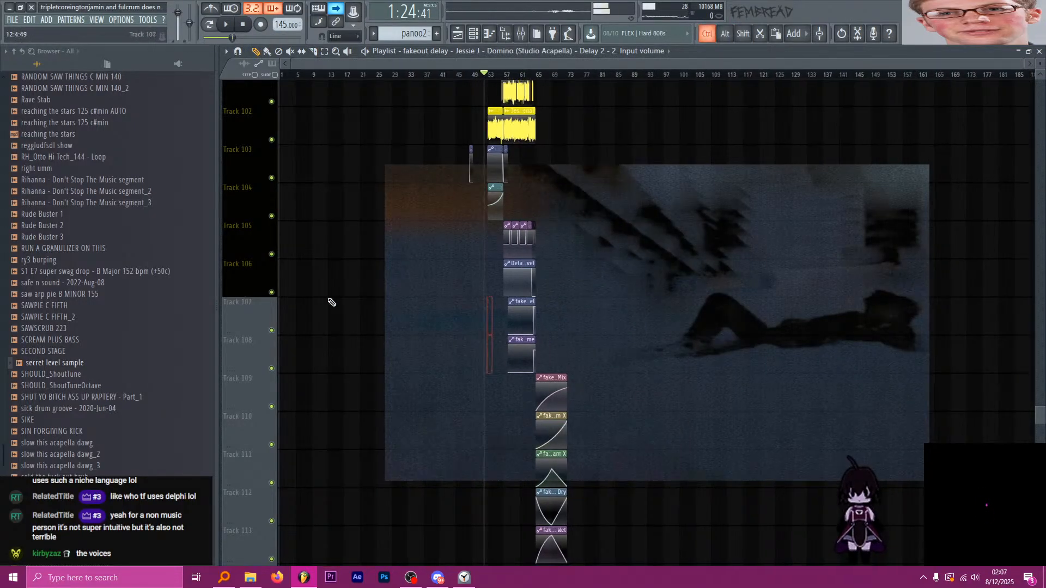
scroll(233, 309, "up", 8)
key("ctrl+v")
scroll(251, 314, "down", 8)
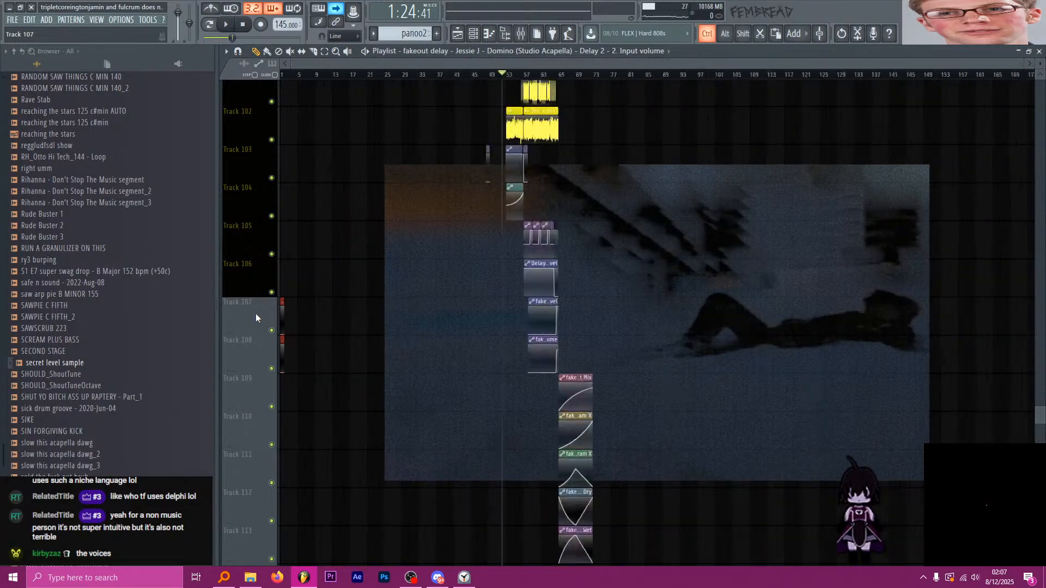
Play the song from bar 52 past bar 65, checking the vocal and fakeout delay automation, and return the playhead to the start.
key("space")
scroll(493, 275, "up", 6)
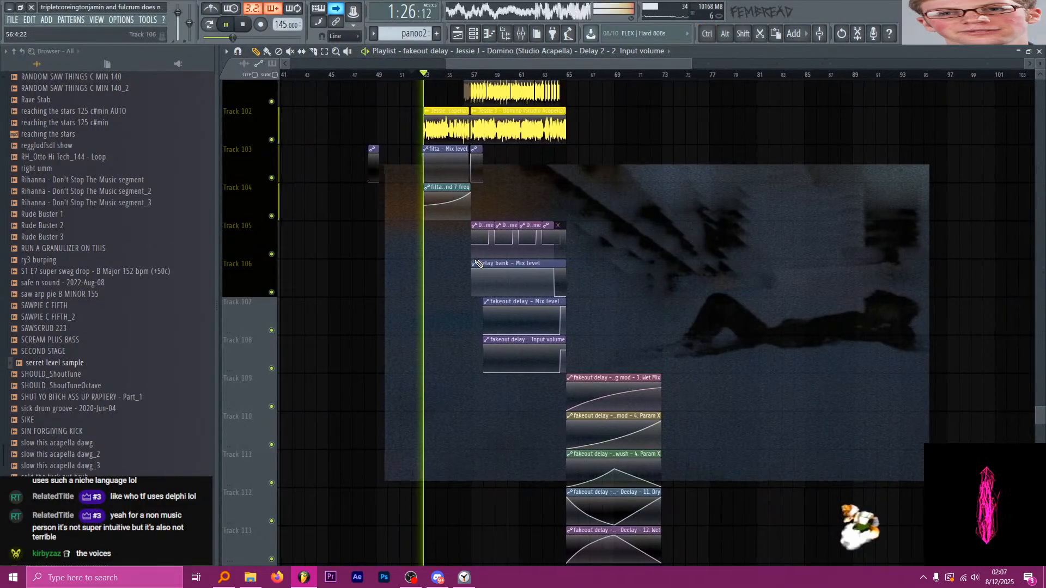
scroll(489, 403, "up", 1)
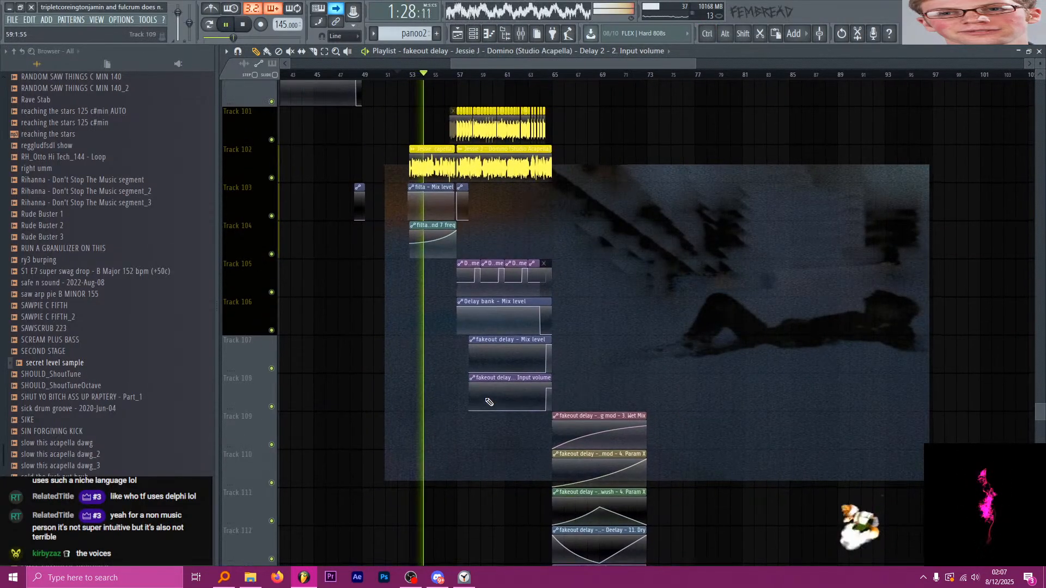
scroll(490, 402, "up", 3)
scroll(474, 347, "up", 3)
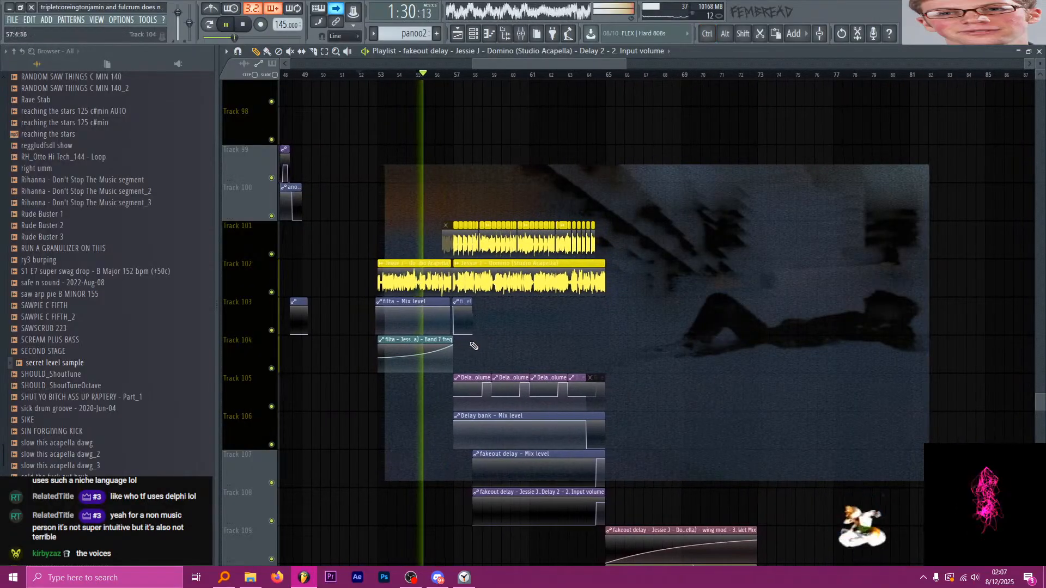
scroll(477, 345, "up", 3)
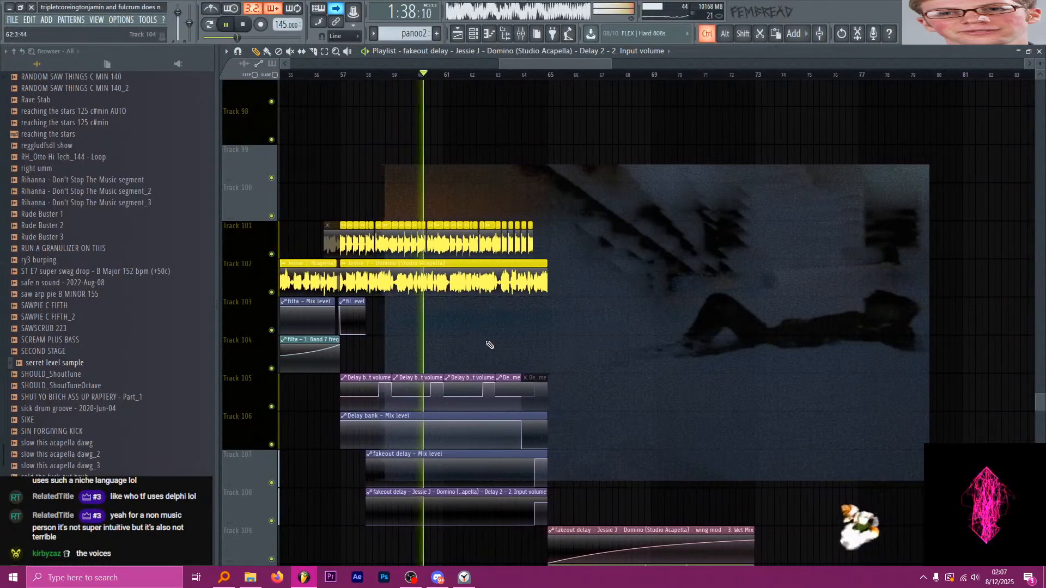
scroll(498, 340, "down", 1)
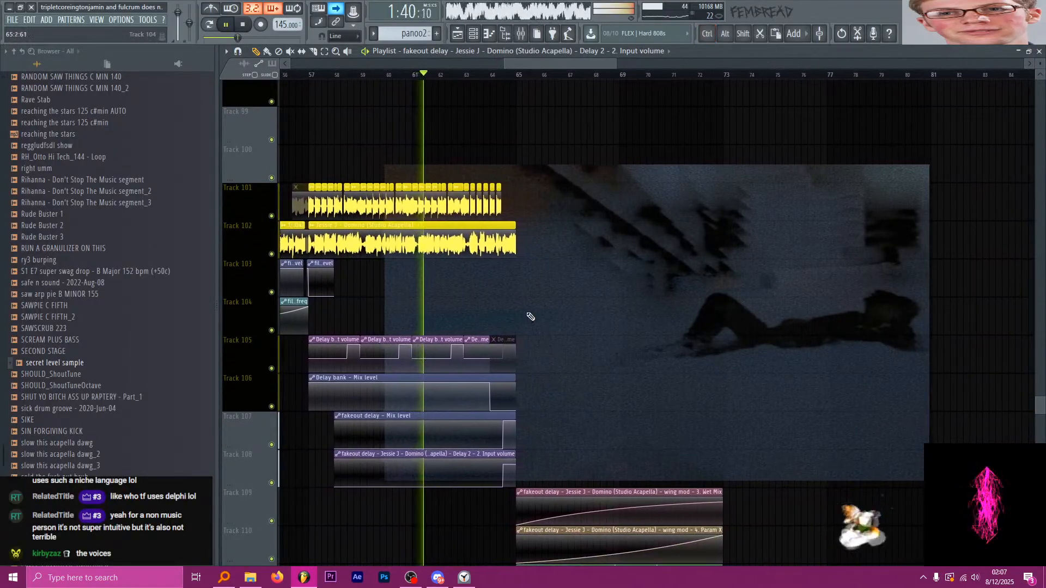
scroll(519, 315, "up", 2)
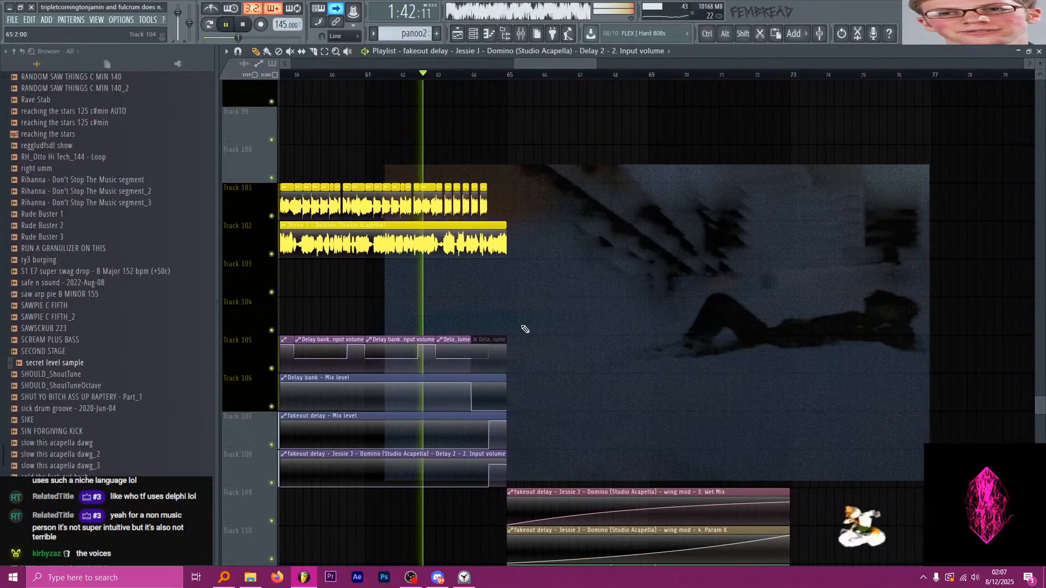
scroll(524, 329, "down", 3)
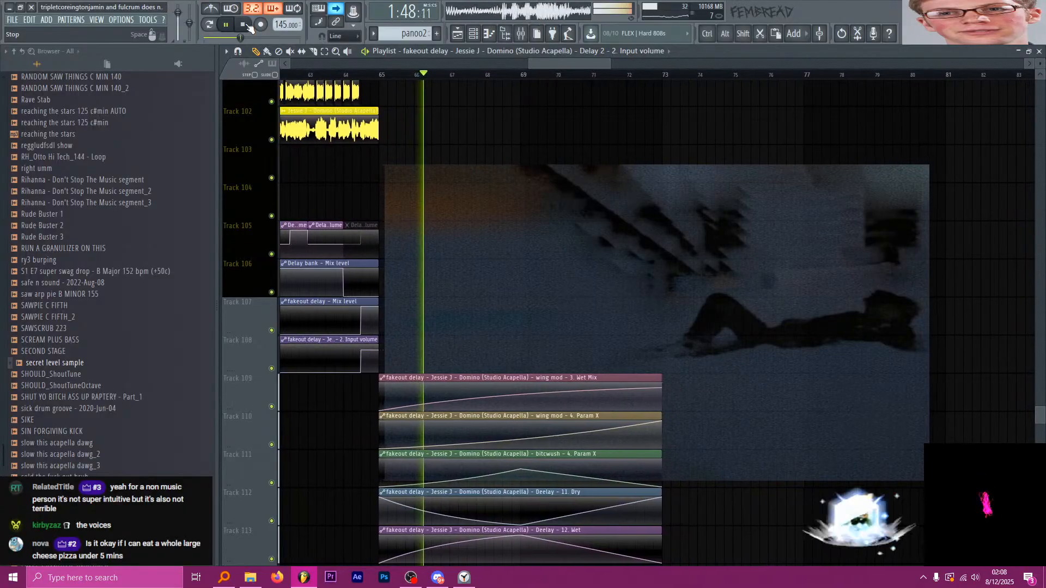
left_click(248, 26)
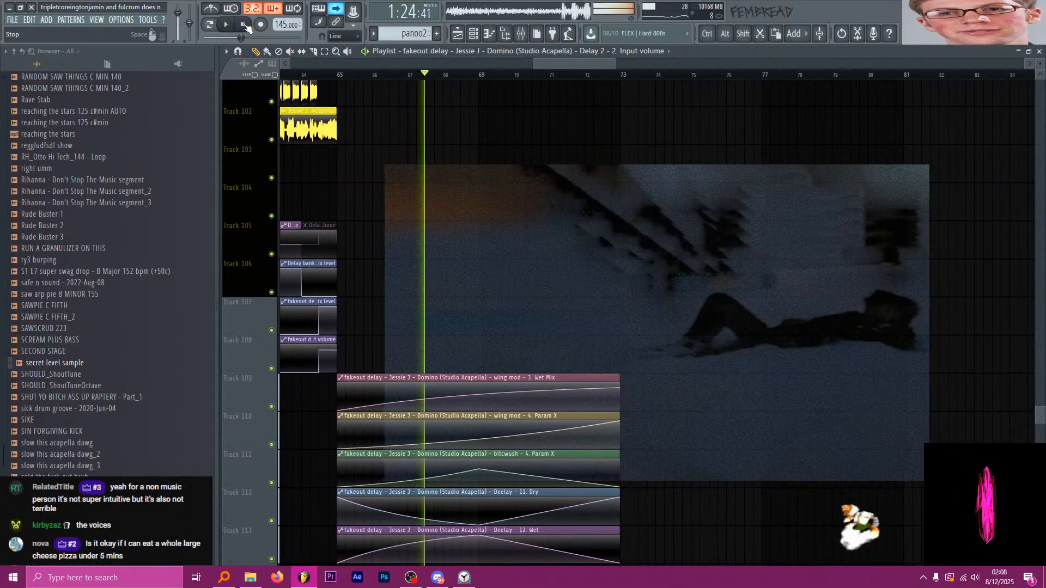
left_click(244, 26)
Look over the fakeout delay automation, the SFX tracks and the secret level clips on Track 130 at bars 65–73.
scroll(340, 141, "down", 6)
scroll(376, 151, "down", 5)
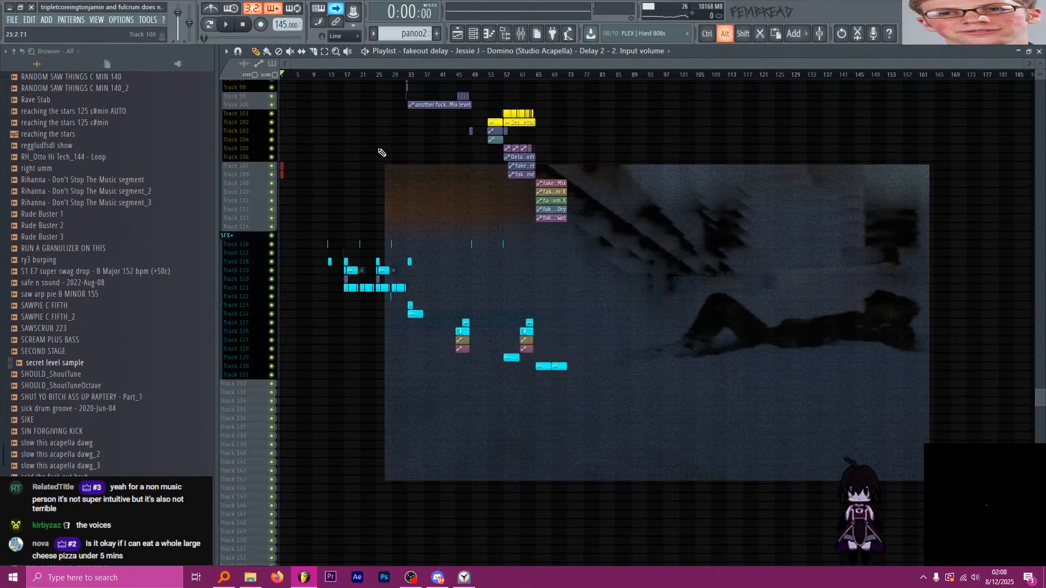
scroll(467, 168, "up", 5)
scroll(694, 155, "up", 4)
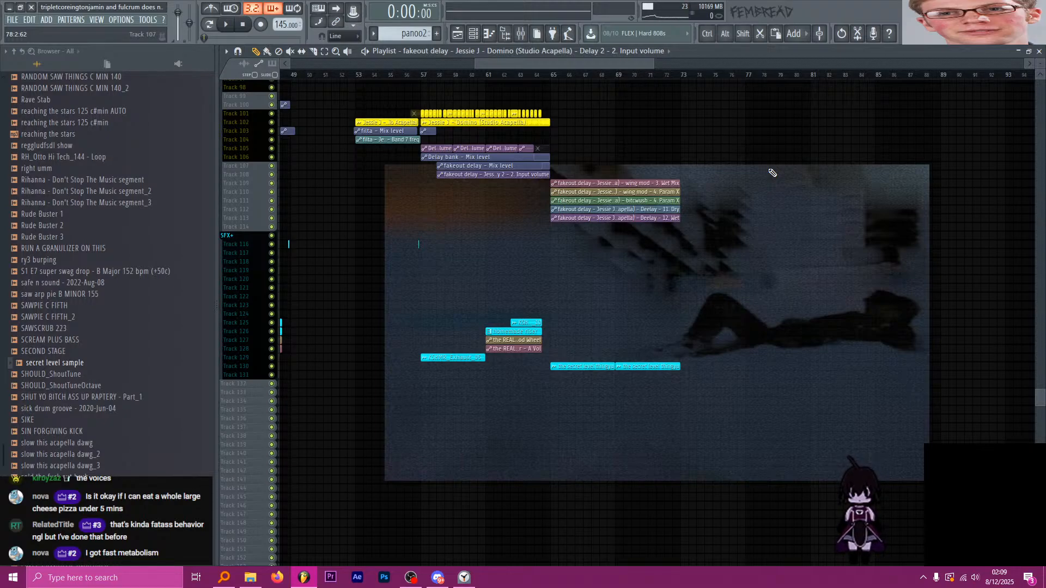
scroll(541, 152, "up", 5, "ctrl")
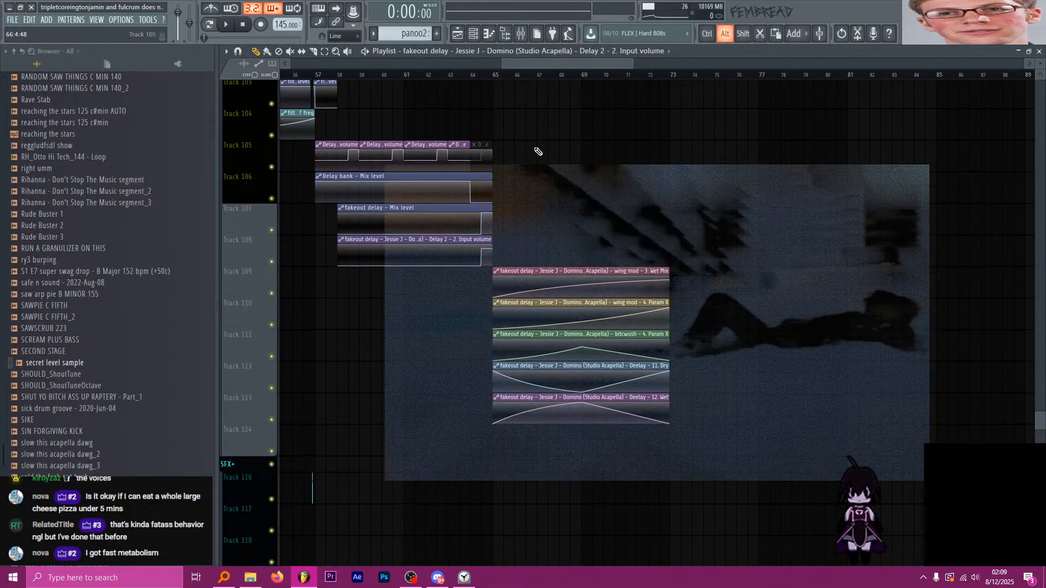
scroll(539, 152, "down", 3, "ctrl")
scroll(544, 168, "down", 8)
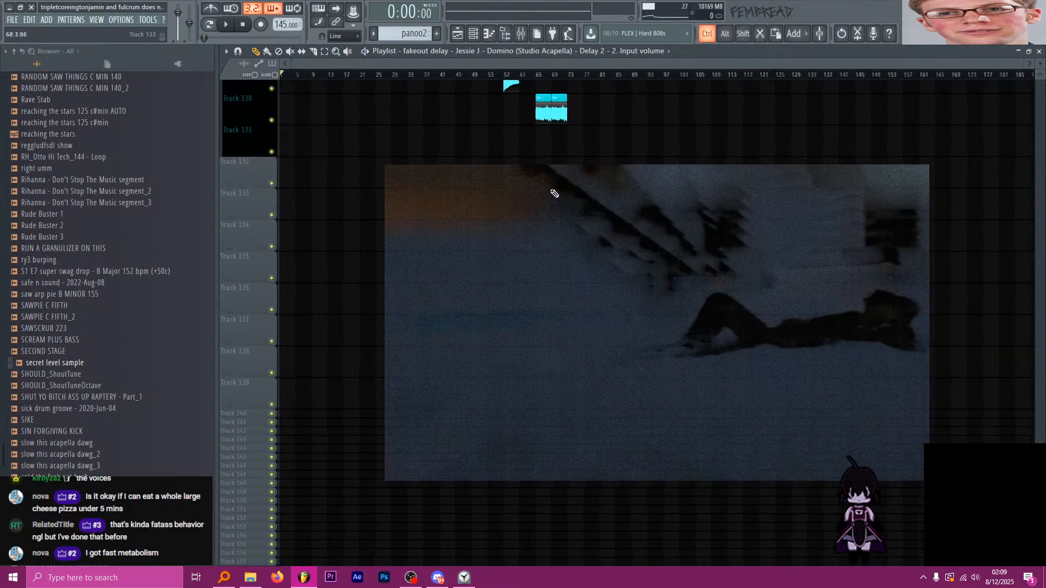
scroll(561, 189, "up", 8, "ctrl")
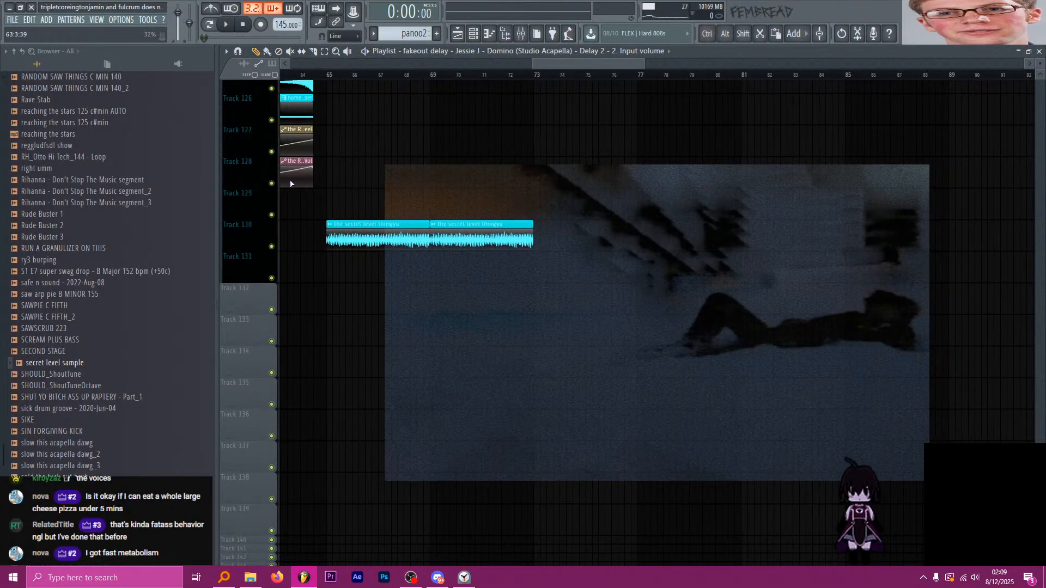
Look through the sample library, including the Vol. 3 folders of KSHMR VOL1-3, for a suitable effect sample.
scroll(145, 209, "up", 10)
scroll(144, 206, "up", 15)
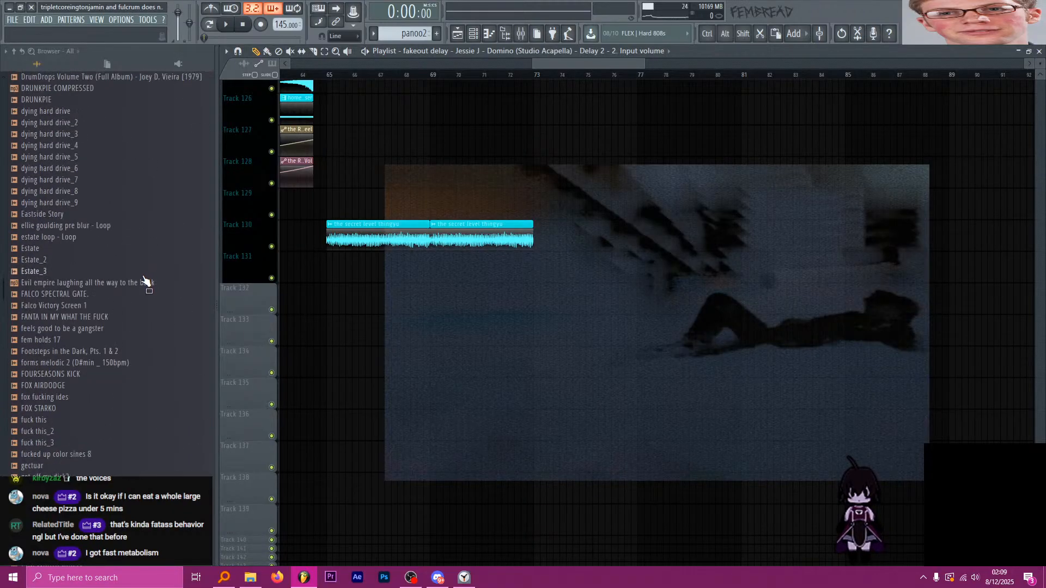
scroll(146, 278, "up", 15)
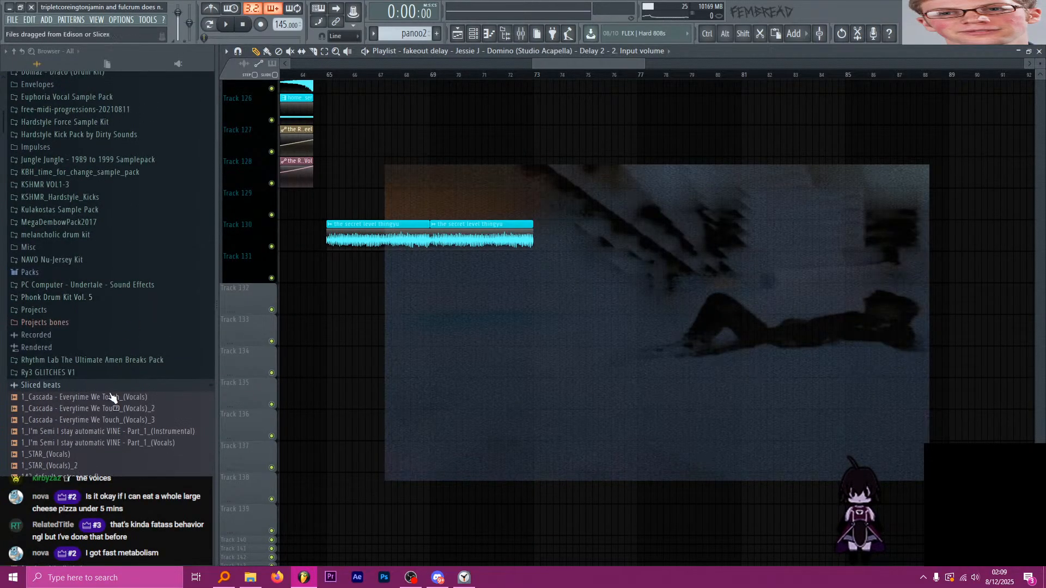
left_click(111, 385)
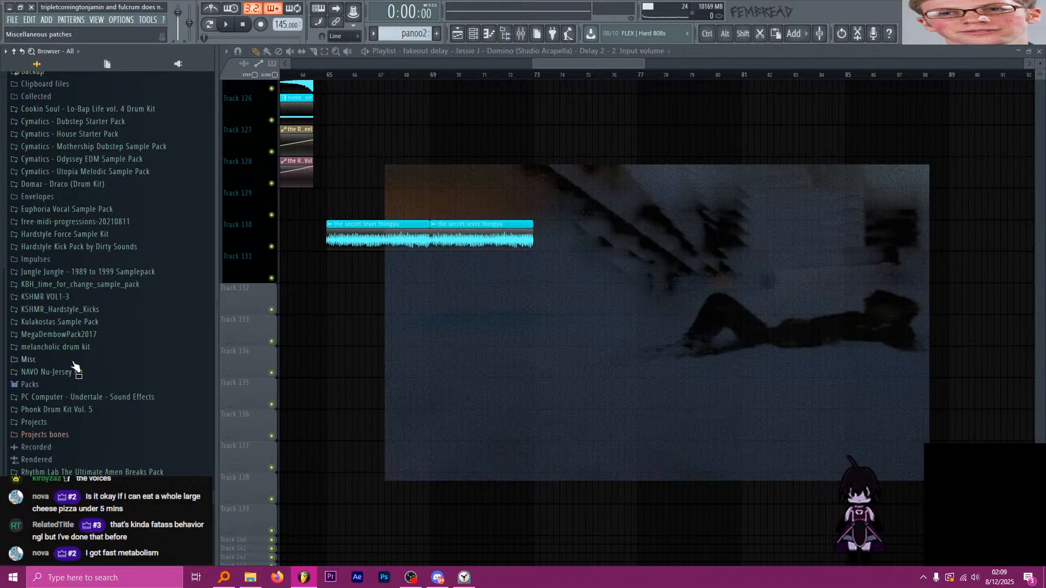
left_click(79, 298)
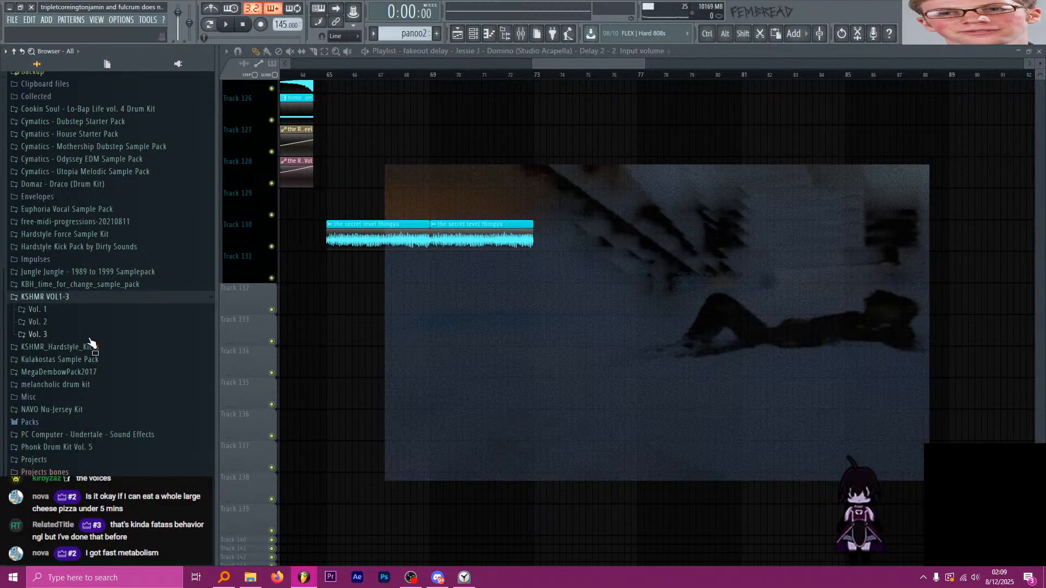
left_click(88, 340)
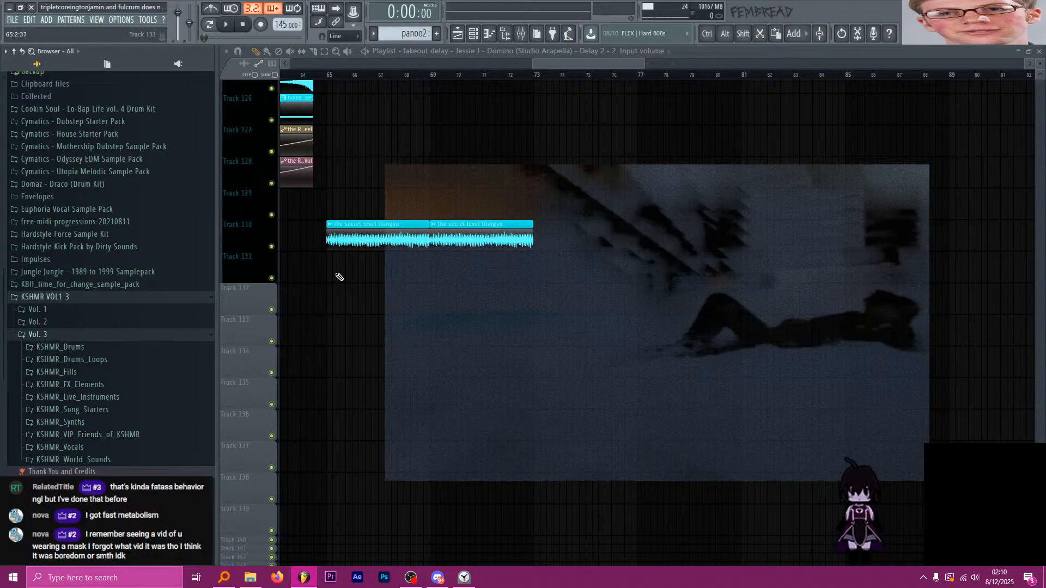
scroll(349, 277, "up", 3)
scroll(385, 276, "down", 3)
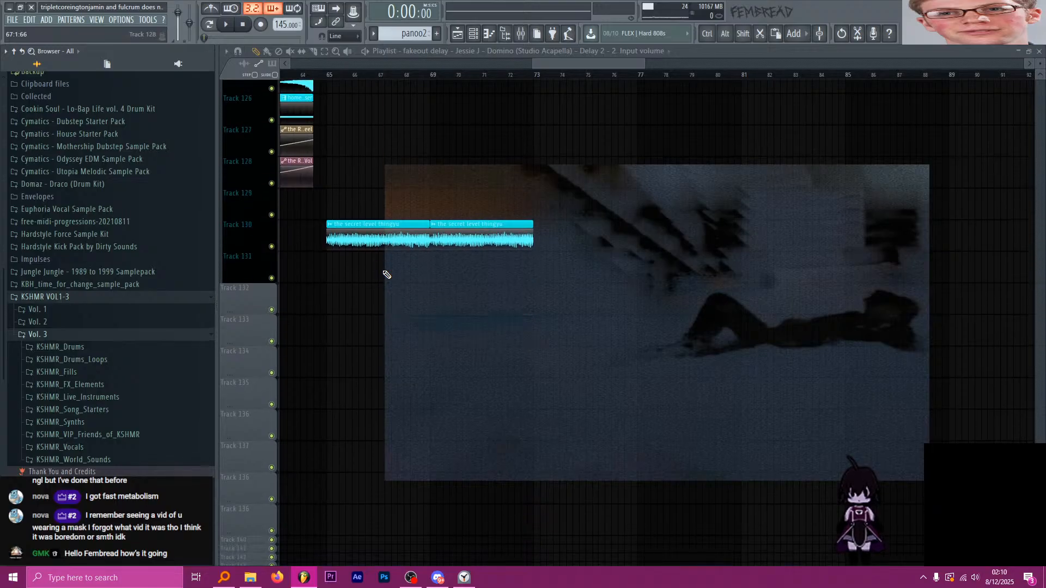
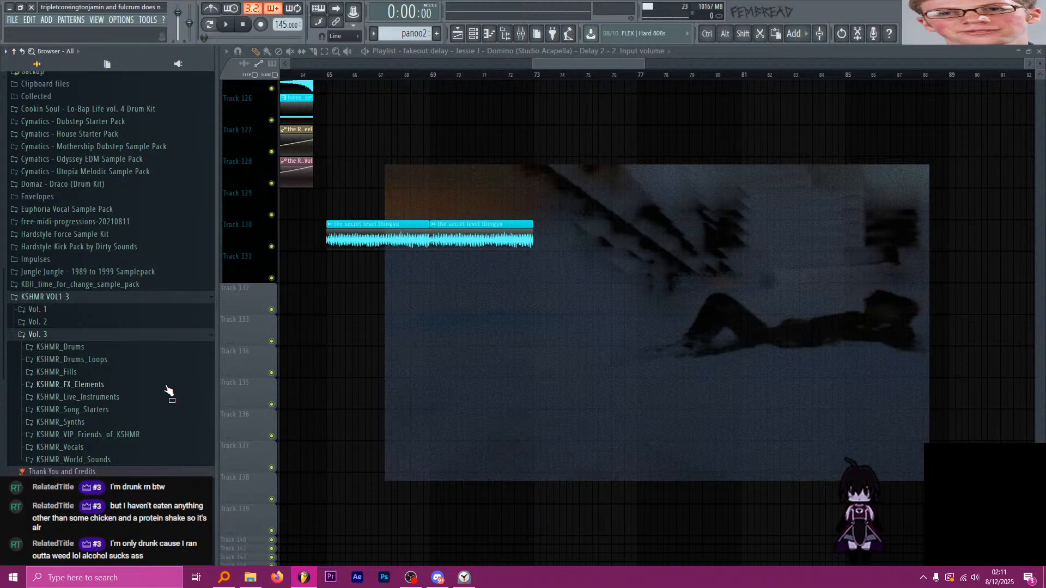
left_click(78, 300)
Audition the FX samples of the NAVO Nu-Jersey Kit one by one, from Abyssal Whip to Pitch Drop FX.
left_click(95, 373)
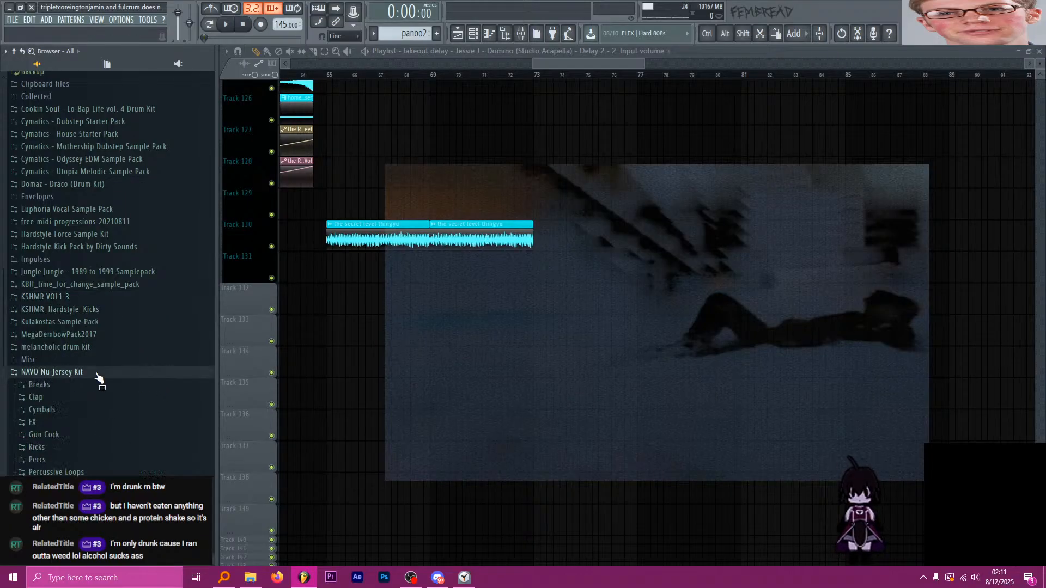
left_click(88, 424)
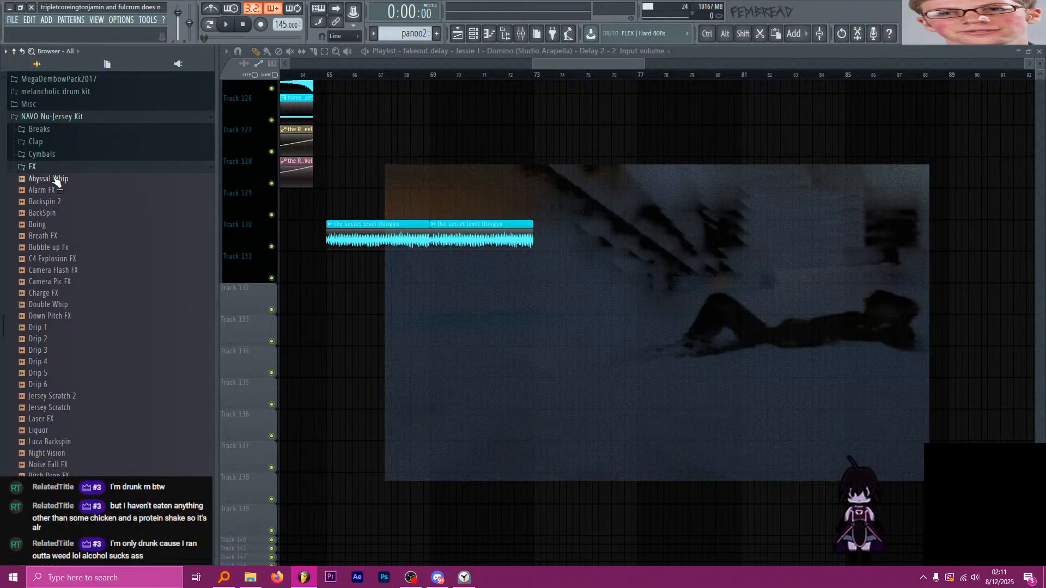
left_click(56, 178)
key("Down")
key("Down")
key("Down")
key("Down")
key("Down")
key("Down")
key("Down")
key("Down")
key("Down")
key("Down")
key("Down")
key("Down")
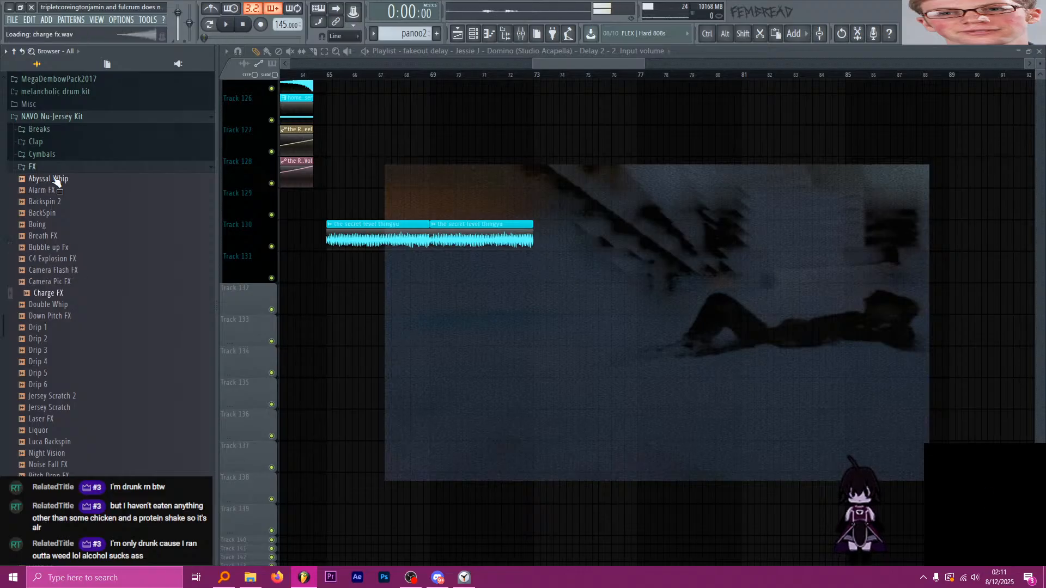
key("Down")
key("Down")
key("Down")
key("Down")
key("Down")
key("Down")
key("Down")
key("Down")
key("Down")
key("Down")
key("Down")
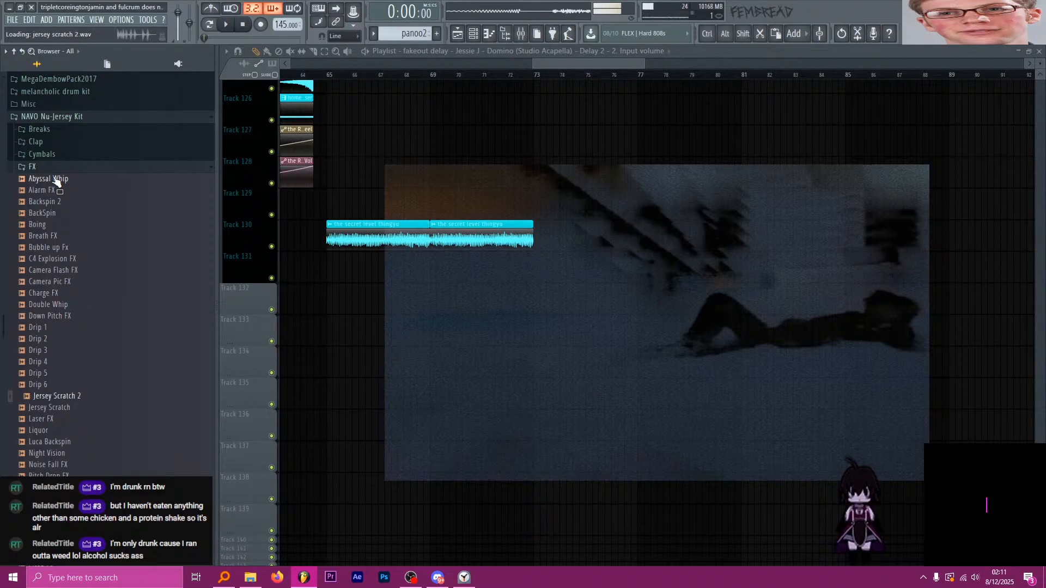
key("Down")
key("Down")
key("Down")
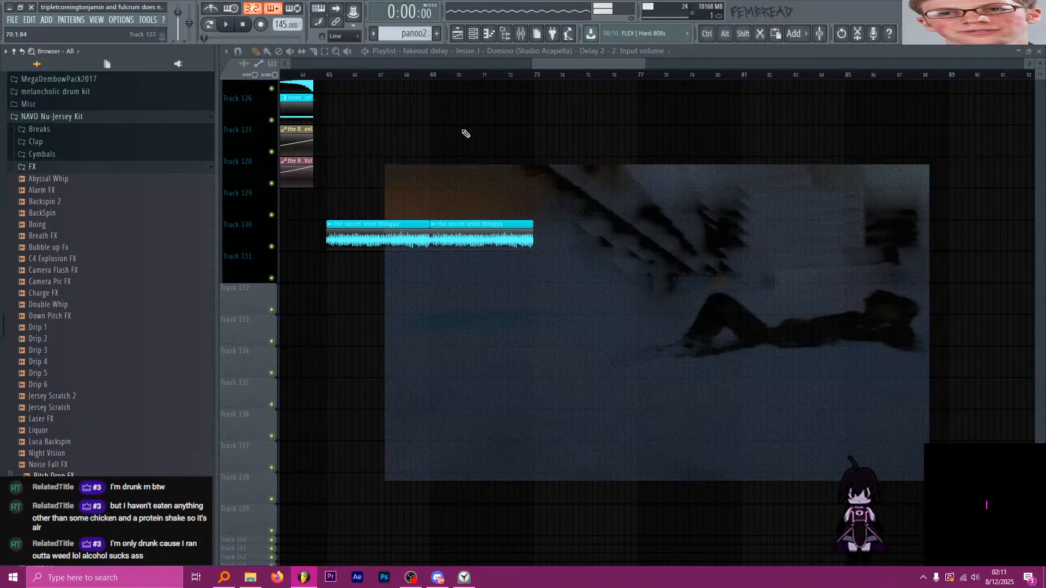
Load the Pitch Drop FX sample into the SFX group of the channel rack and enable Normalize for it.
left_click(474, 33)
scroll(522, 279, "down", 3)
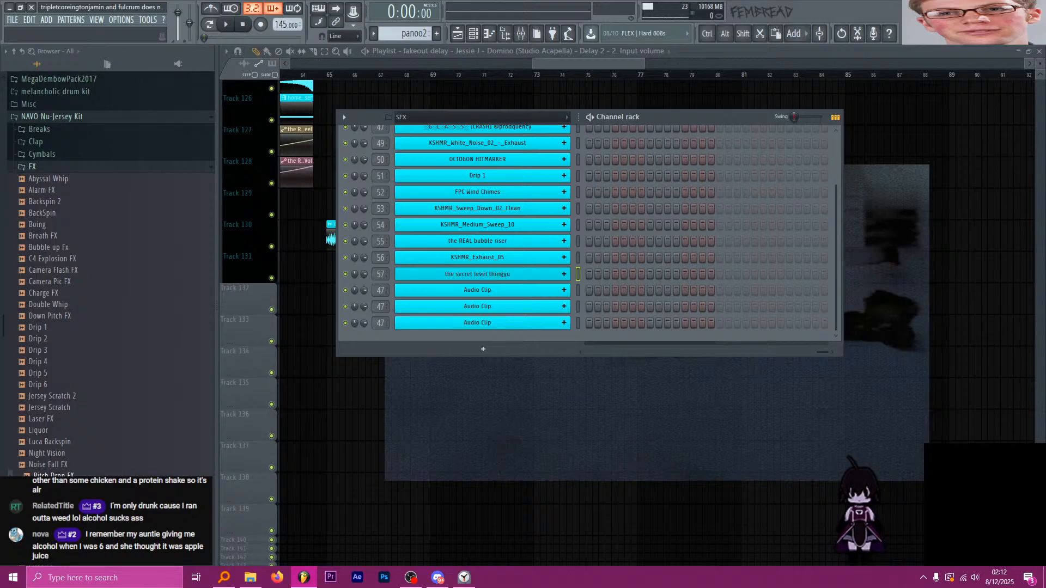
left_click_drag(52, 474, 451, 299)
left_click_drag(551, 329, 508, 286)
left_click(600, 431)
left_click(600, 431)
left_click(600, 419)
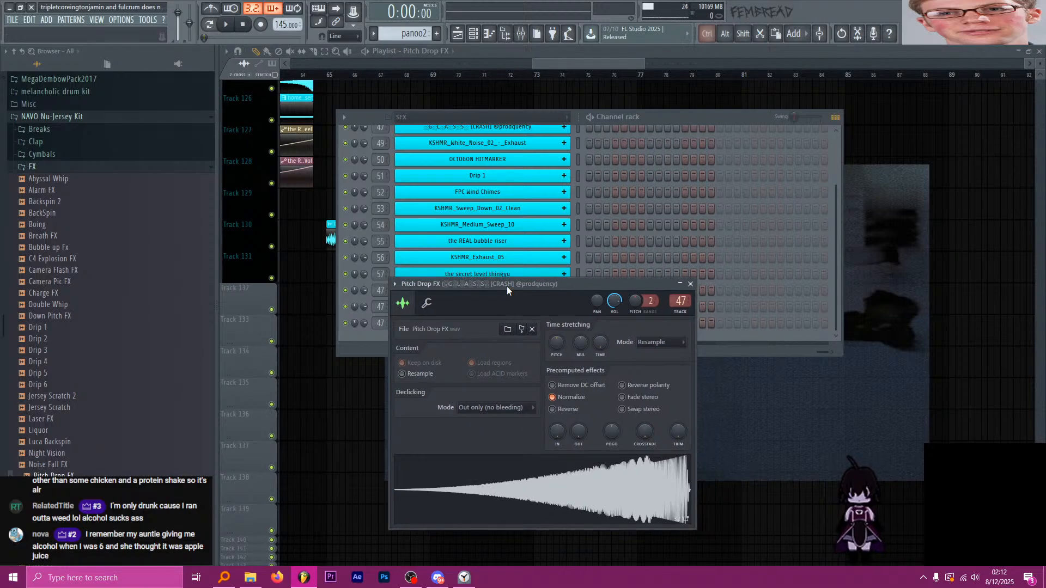
Route the Pitch Drop FX channel to its own mixer track and reorder it to position 58 beside the SFX tracks.
key("ctrl+l")
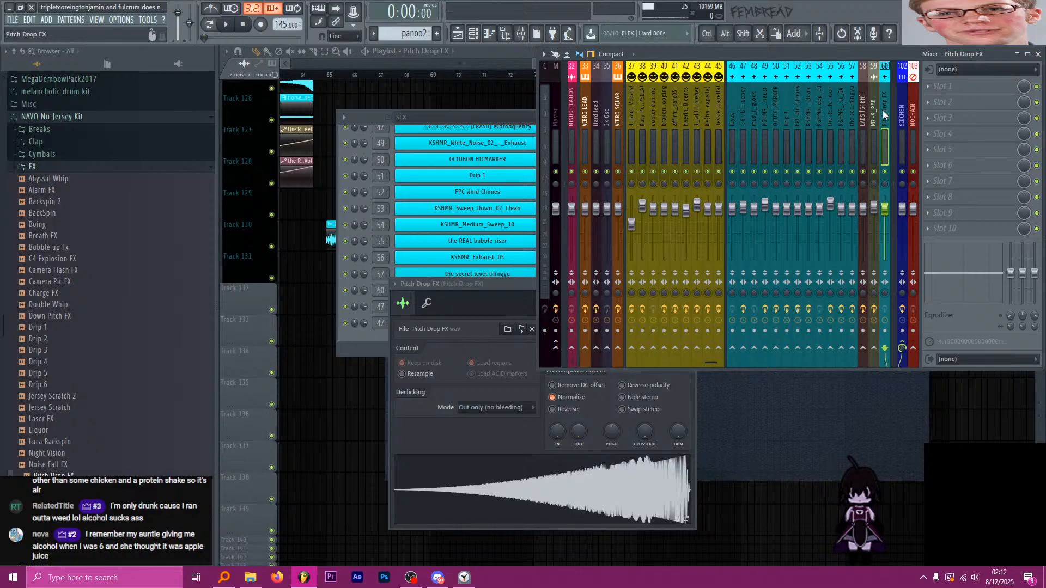
key("alt+Left")
key("alt+Left")
left_click(507, 57)
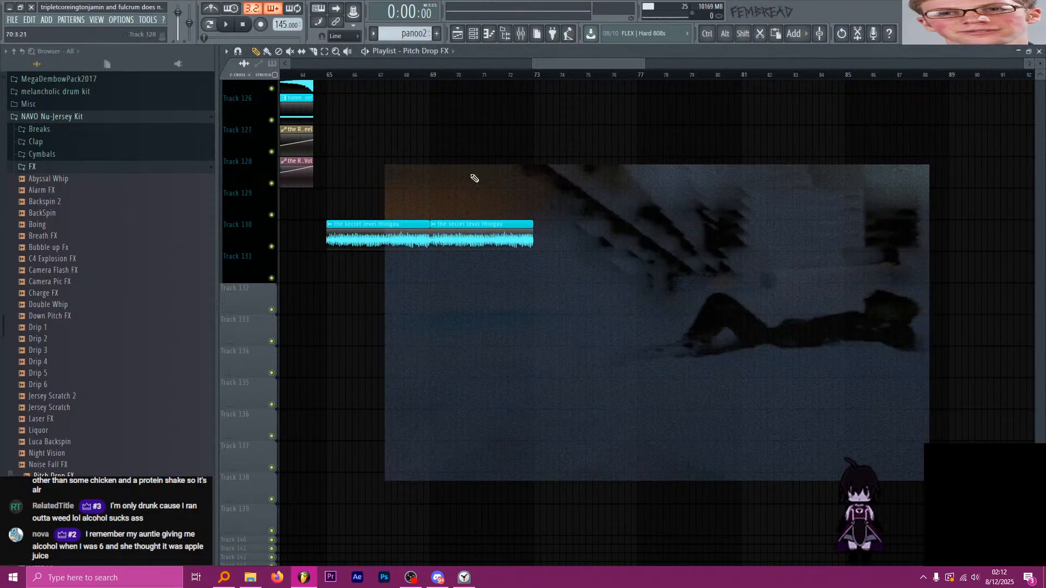
Place a Pitch Drop FX clip on Track 131 ending at bar 73 and set the playhead to bar 65.
left_click(393, 265)
left_click_drag(411, 274, 522, 279)
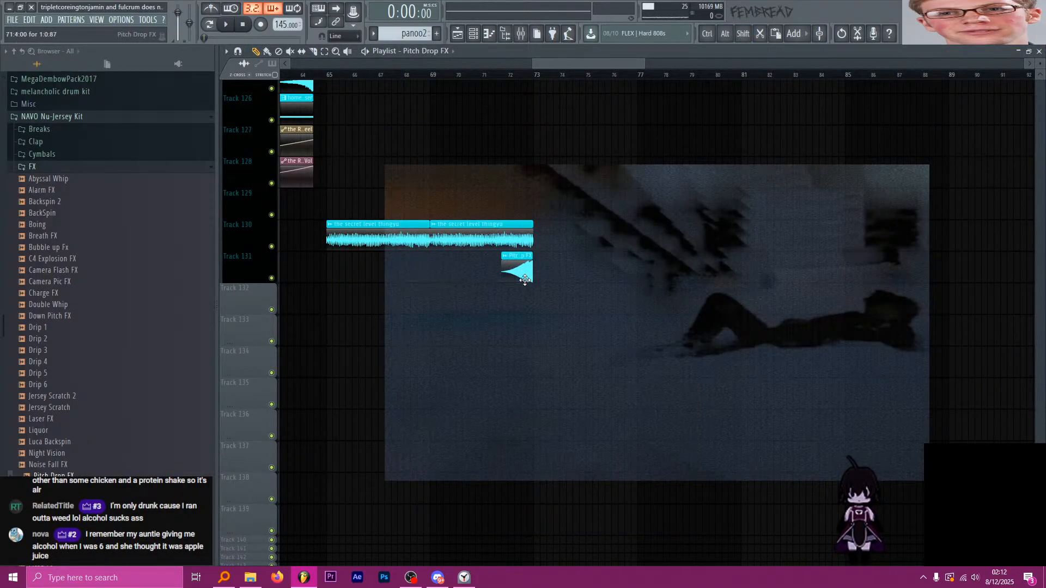
scroll(488, 287, "up", 5)
scroll(521, 297, "down", 4)
scroll(520, 297, "down", 2)
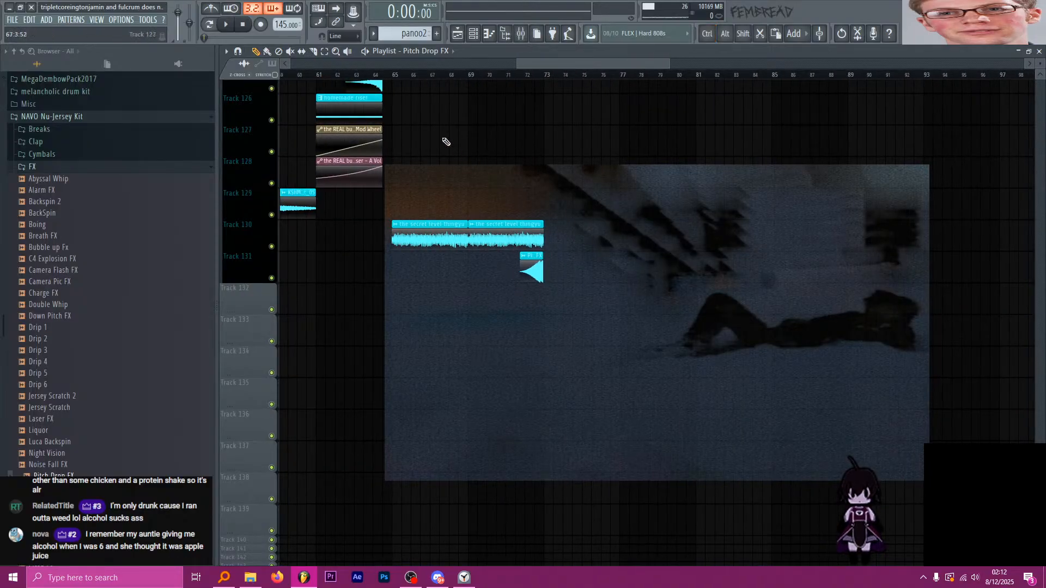
mouse_move(394, 76)
left_mouse_down()
mouse_move(467, 77)
mouse_move(479, 91)
mouse_move(506, 91)
mouse_move(392, 92)
left_mouse_up()
scroll(520, 273, "up", 3)
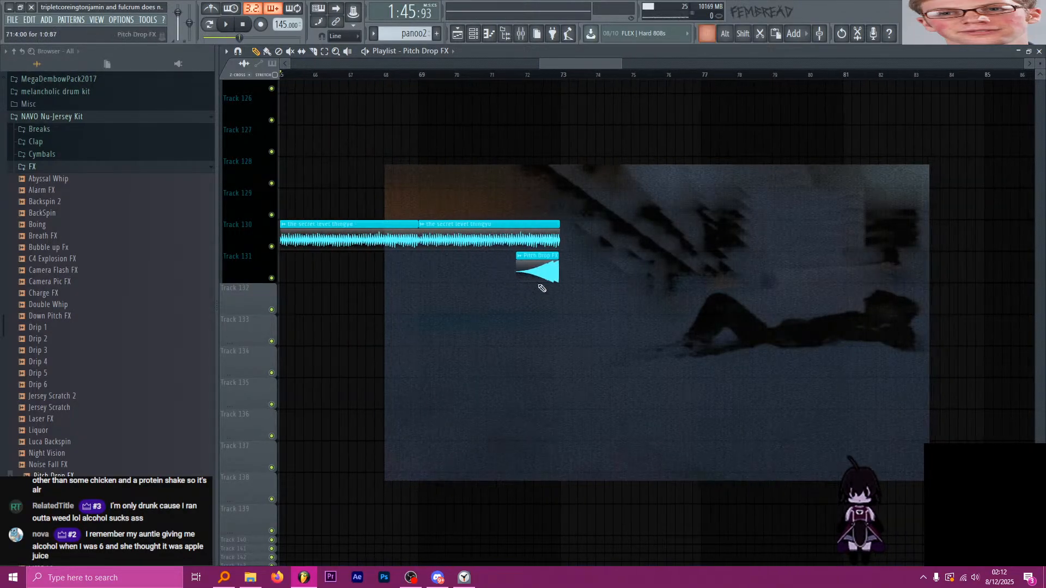
Shift the Pitch Drop FX clip earlier on Track 131 and raise its root note above C5 to lengthen the sound.
left_click(523, 273, "ctrl")
scroll(502, 287, "up", 1)
scroll(511, 283, "up", 1)
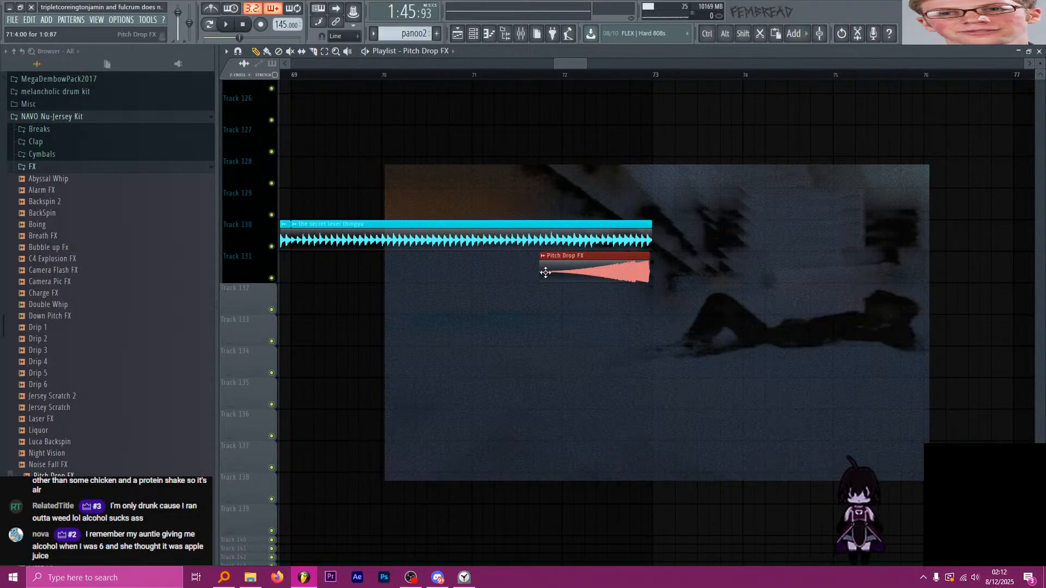
left_click_drag(545, 273, 489, 272)
double_click(512, 269)
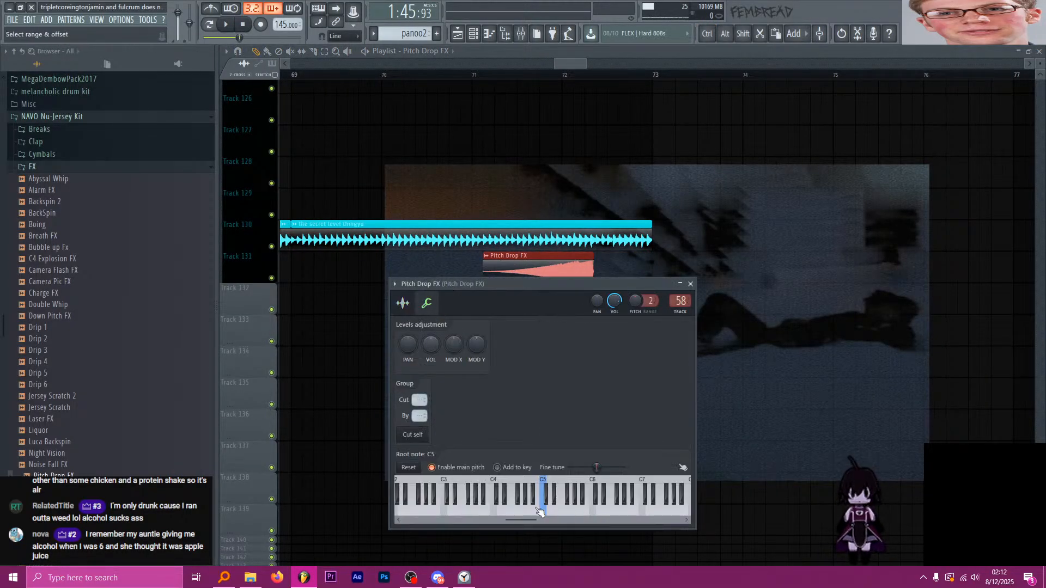
right_click(557, 509)
right_click(567, 500)
left_click(691, 284)
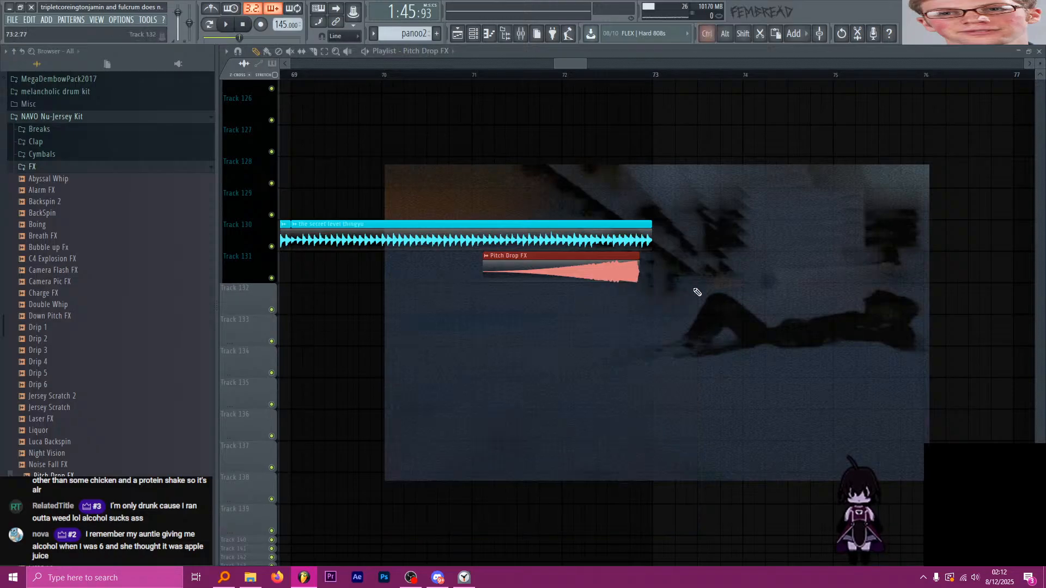
Move the lengthened Pitch Drop FX clip on Track 131 so it ends at bar 73 with the secret level clip.
scroll(697, 292, "up", 2)
left_click_drag(584, 276, 628, 273)
scroll(609, 279, "up", 4)
scroll(656, 289, "up", 4)
scroll(639, 338, "down", 4)
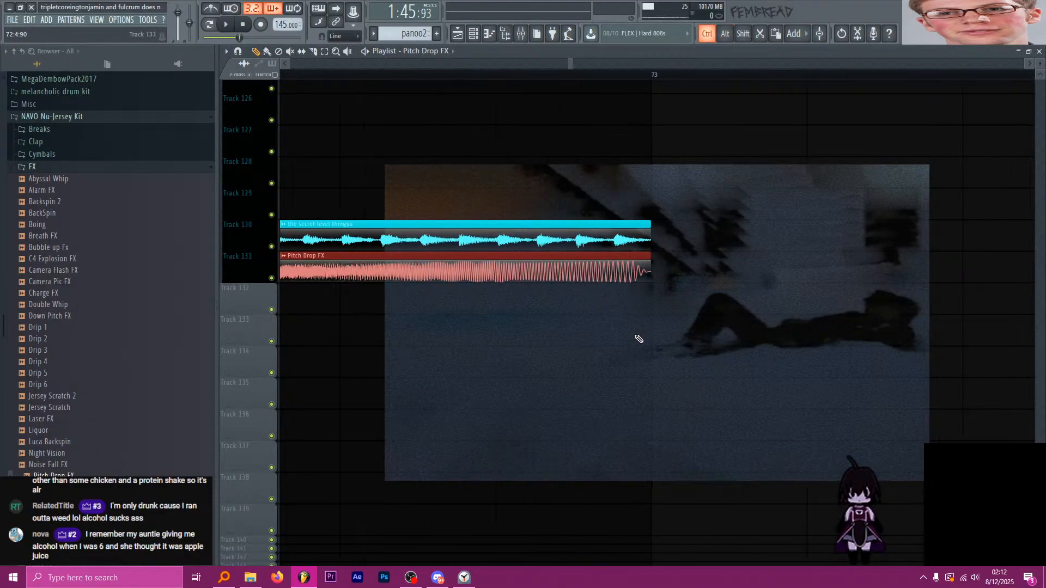
scroll(639, 337, "up", 3)
Add Fruity parametric EQ 2 to the Pitch Drop FX mixer track's first slot and load the quick 100 preset.
key("F9")
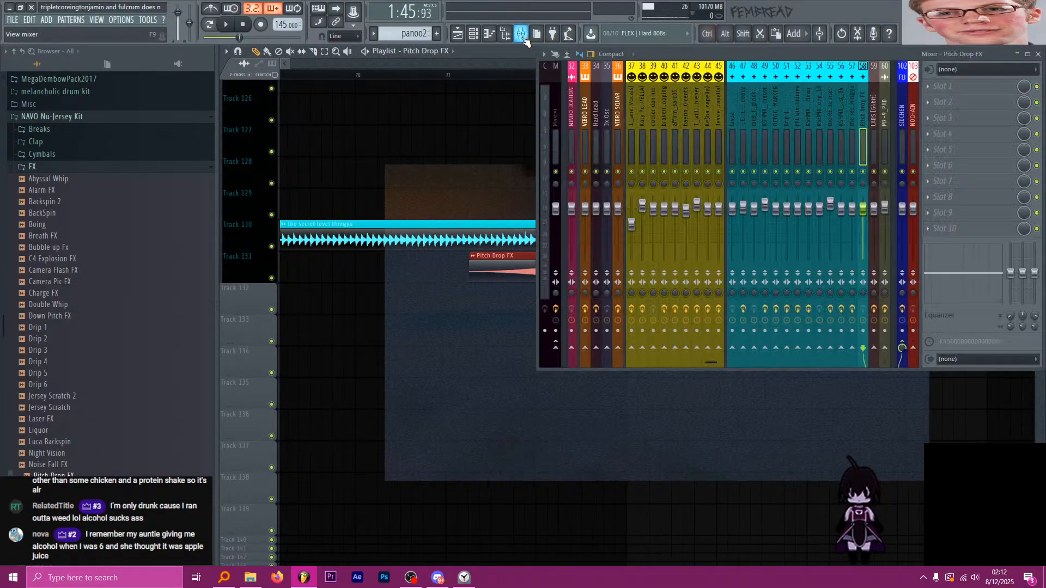
left_click(972, 91)
left_click(795, 373)
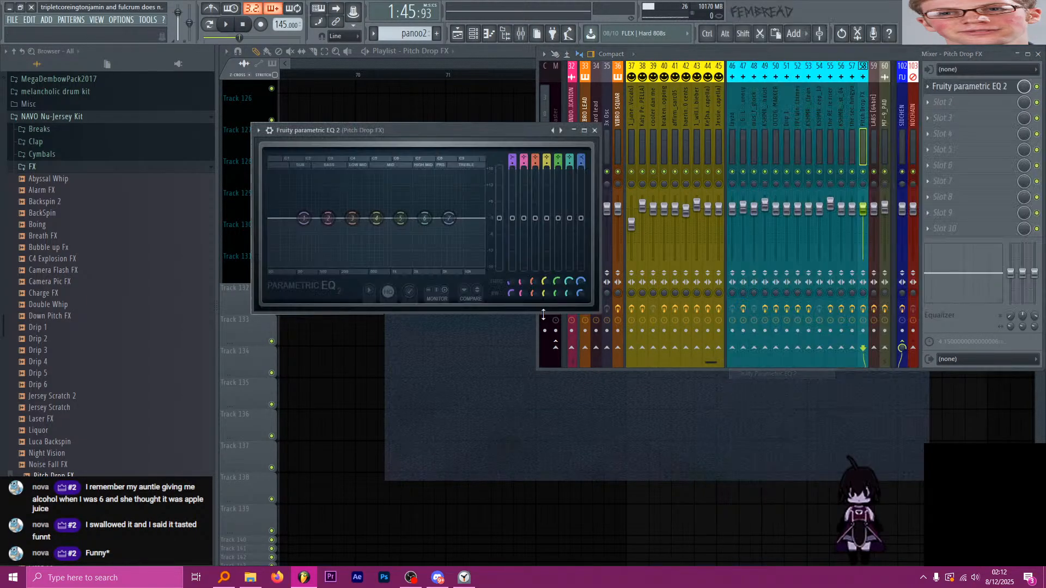
right_click(562, 131)
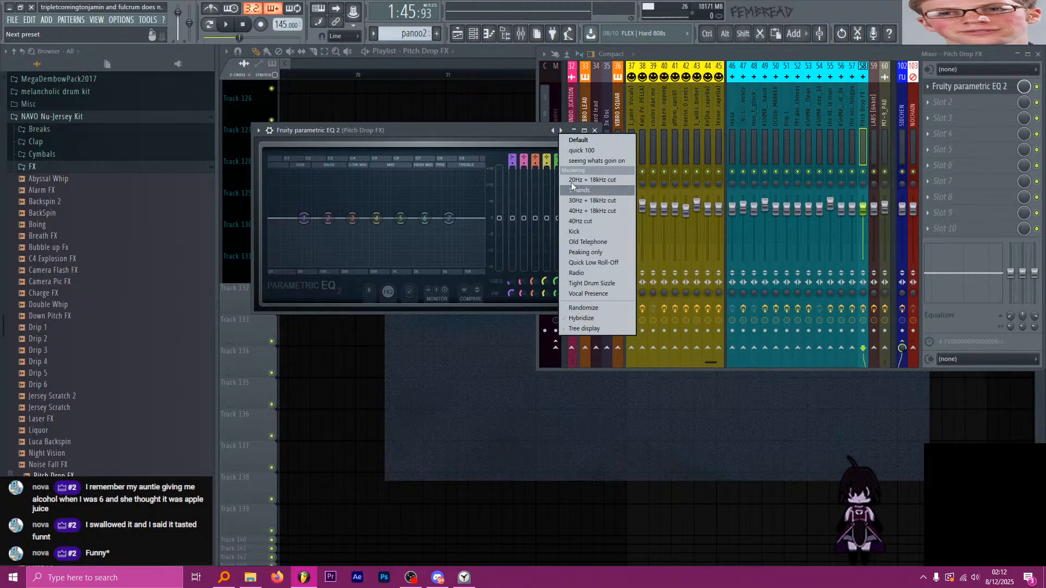
left_click(581, 151)
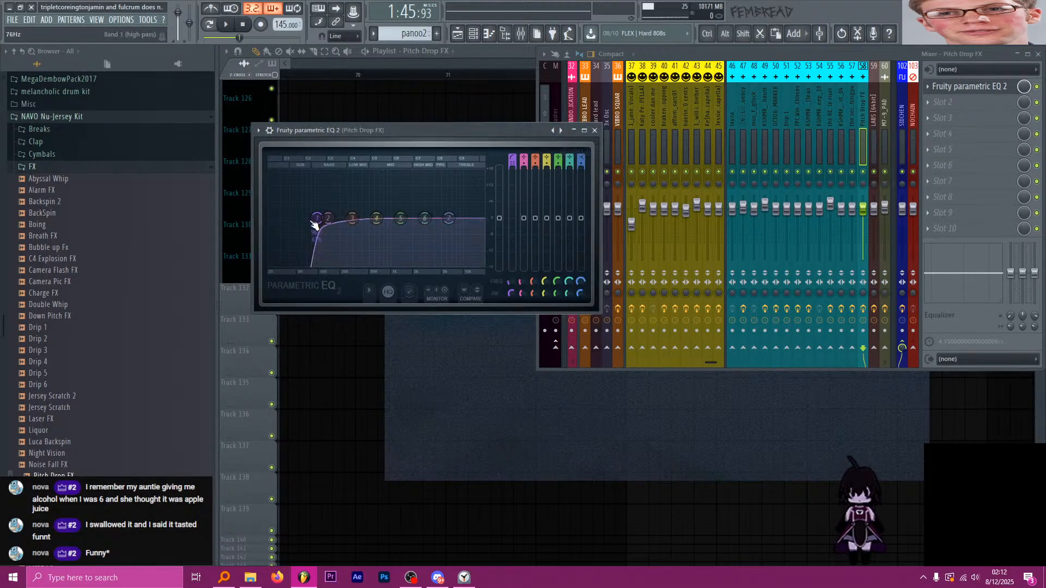
left_click_drag(315, 224, 326, 254)
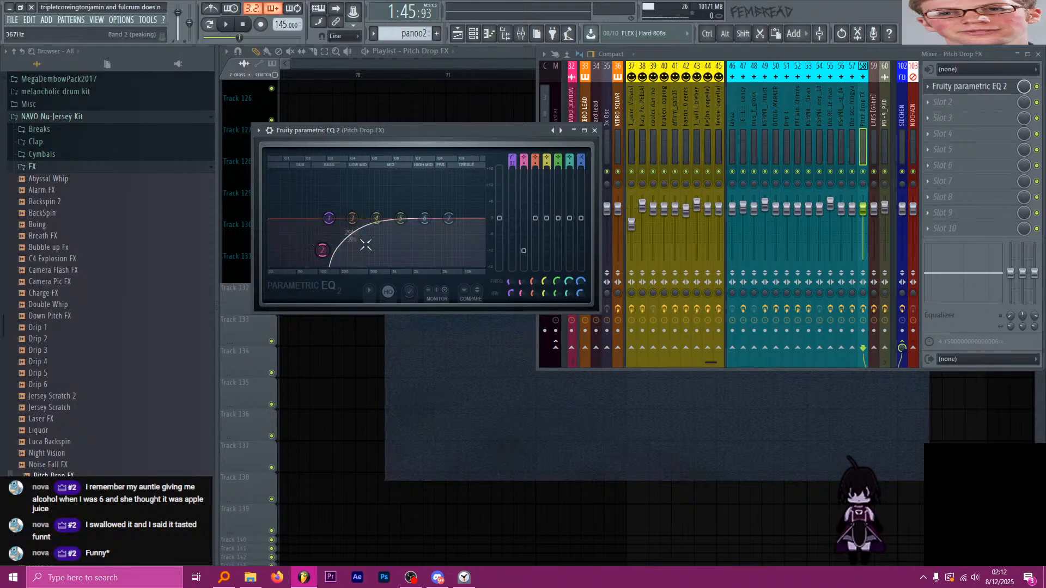
left_click(550, 140)
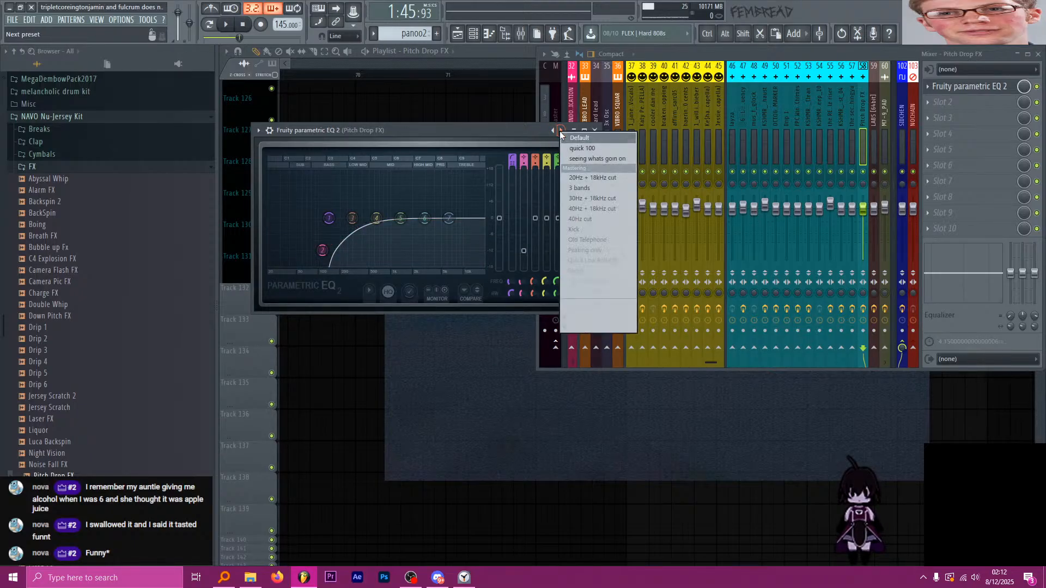
left_click(590, 147)
Set the high-pass slope of EQ band 1 to Steep 4, raise its cutoff, and close the EQ and mixer.
left_click_drag(511, 163, 511, 177)
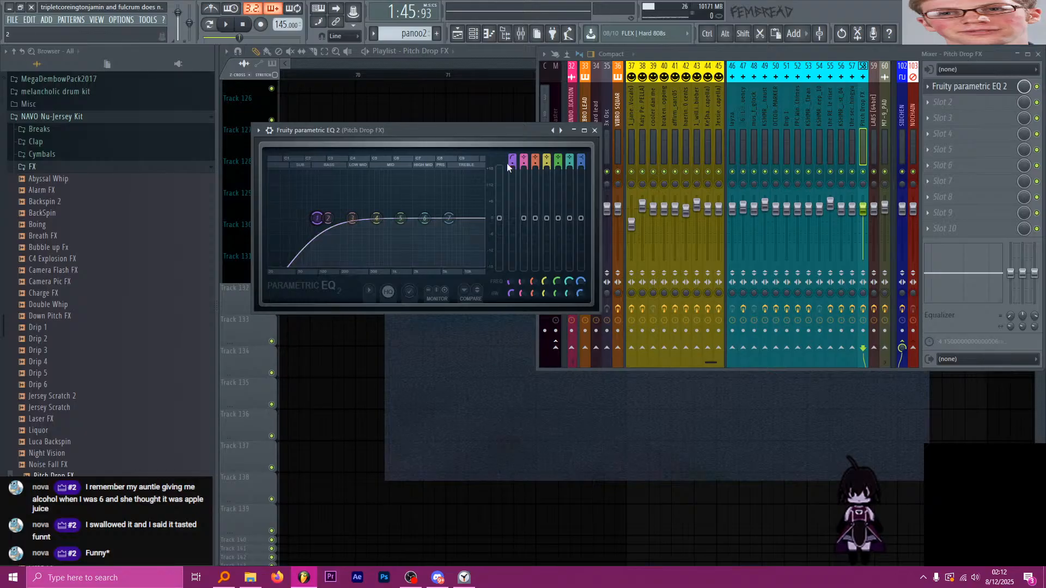
left_click_drag(316, 223, 336, 220)
left_click_drag(511, 165, 511, 154)
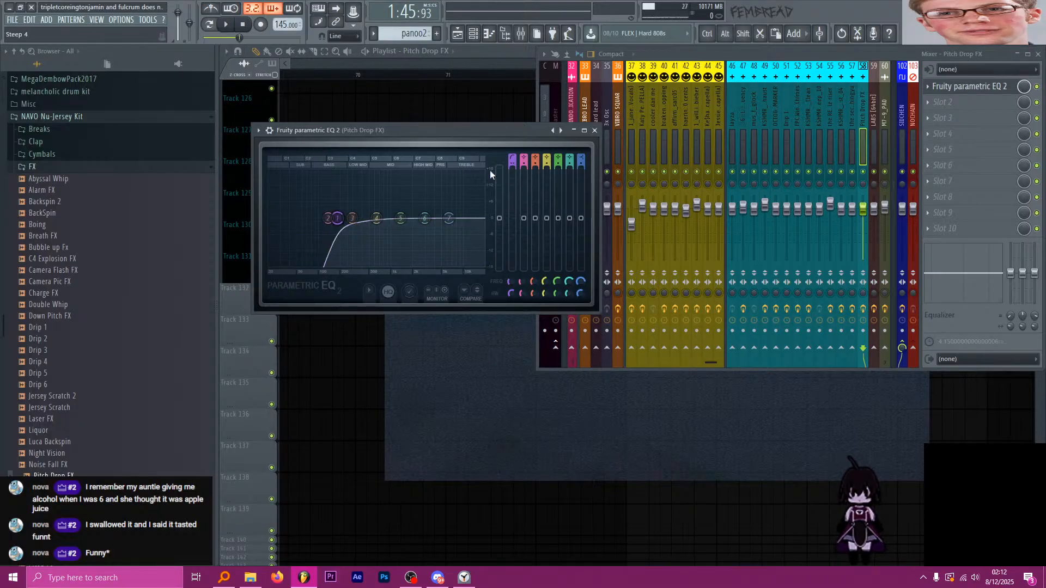
left_click_drag(511, 283, 511, 284)
left_click_drag(339, 218, 335, 218)
left_click(595, 131)
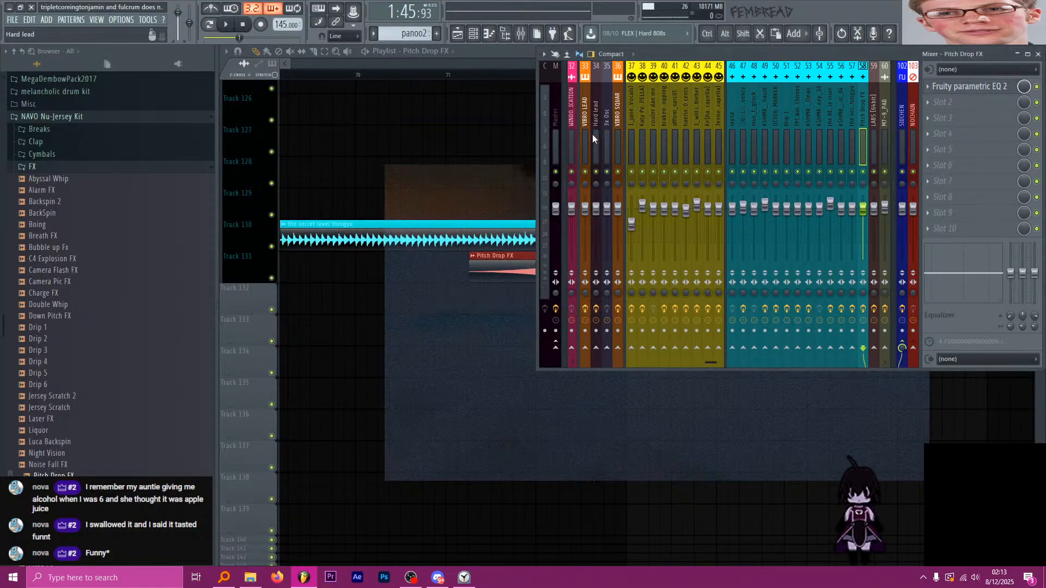
key("F9")
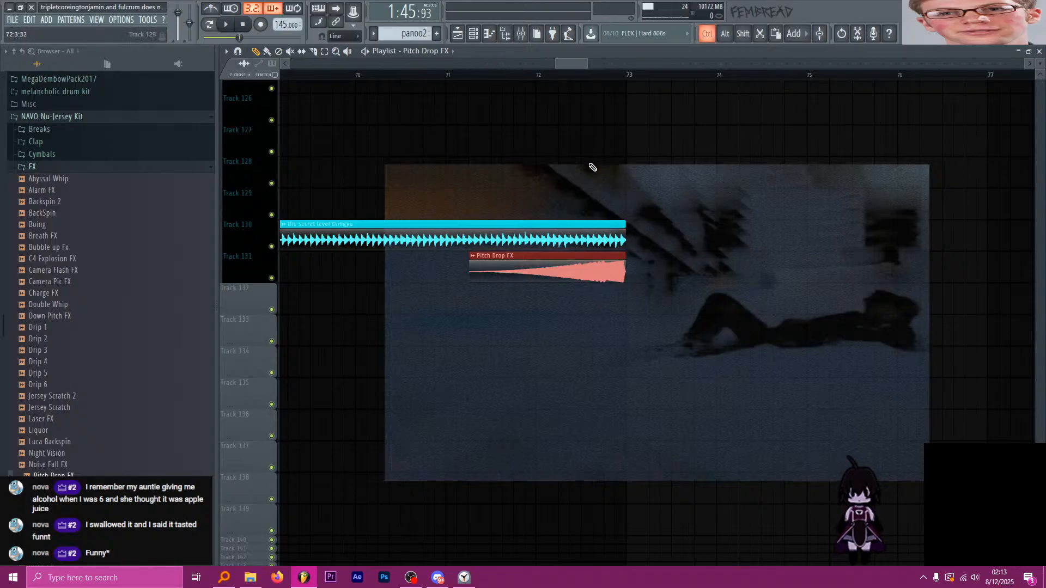
Set the playhead to bar 71, just before the Pitch Drop FX clip.
scroll(591, 165, "down", 3)
scroll(563, 171, "up", 3)
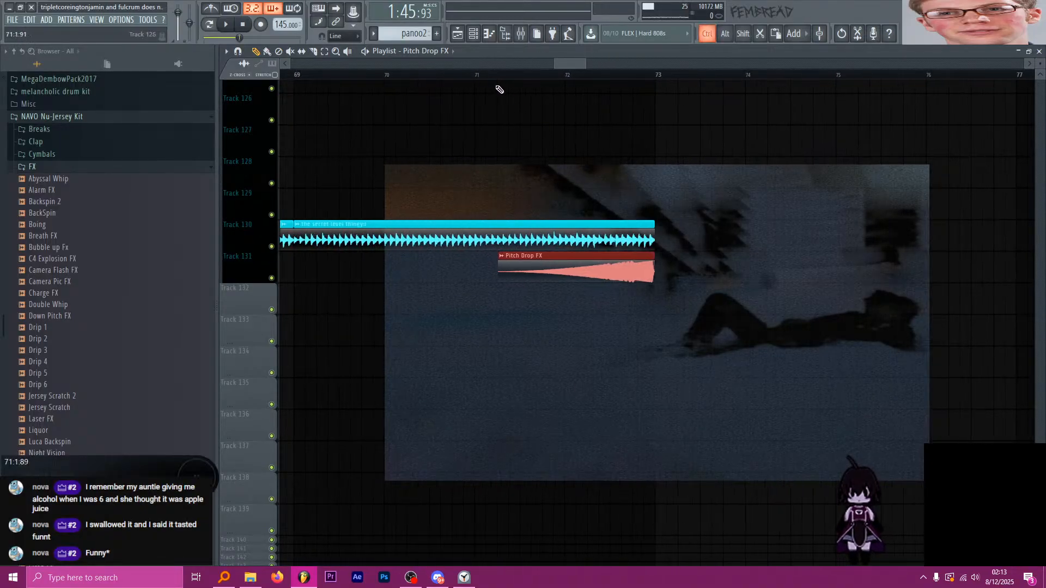
left_click(475, 75)
scroll(506, 145, "down", 3)
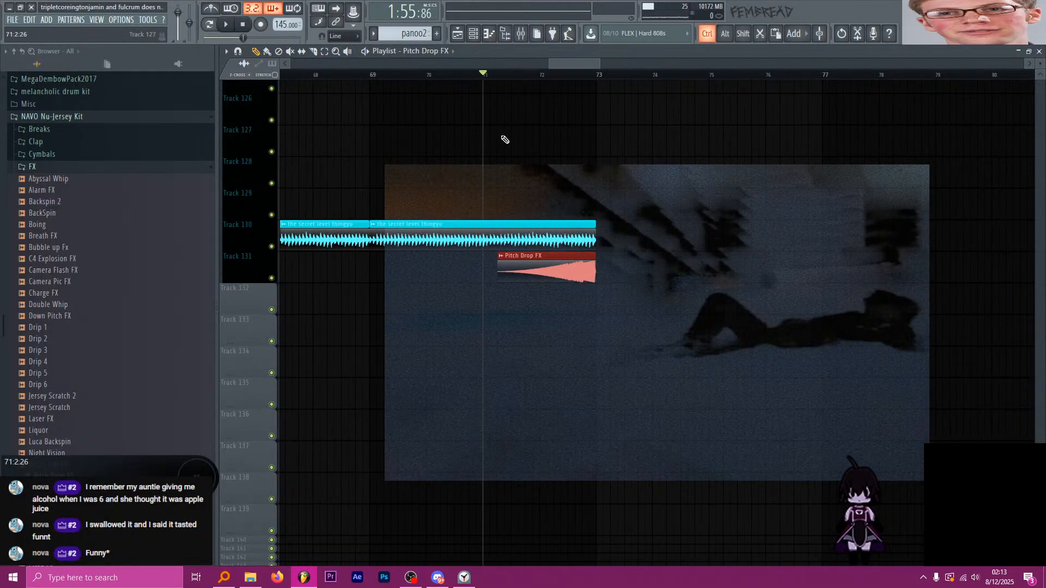
Review the arrangement leading up to bar 73, covering the fakeout delay automation clips and the SFX tracks.
scroll(517, 158, "up", 2)
scroll(517, 159, "up", 1)
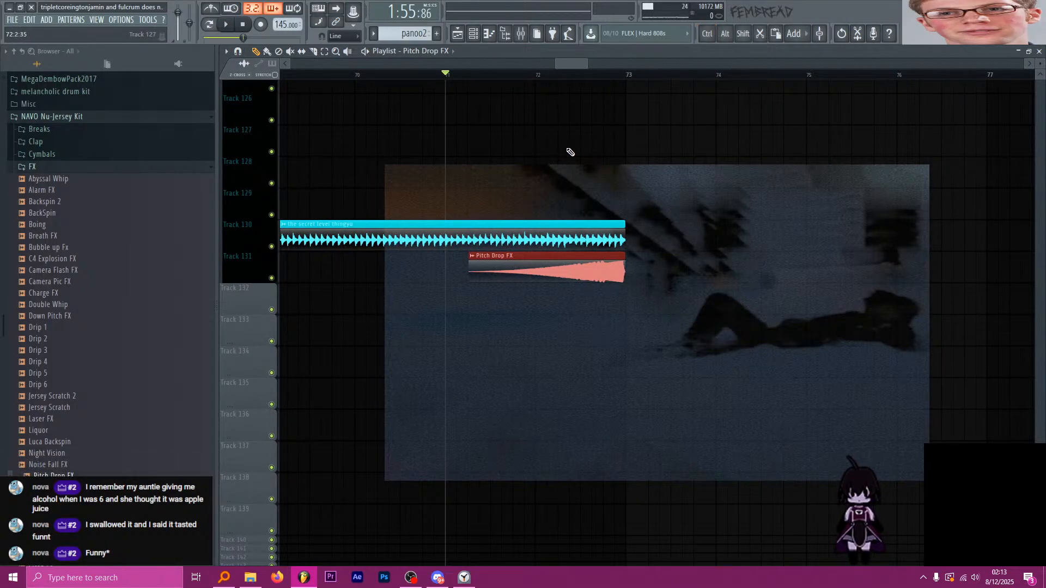
scroll(571, 152, "up", 1)
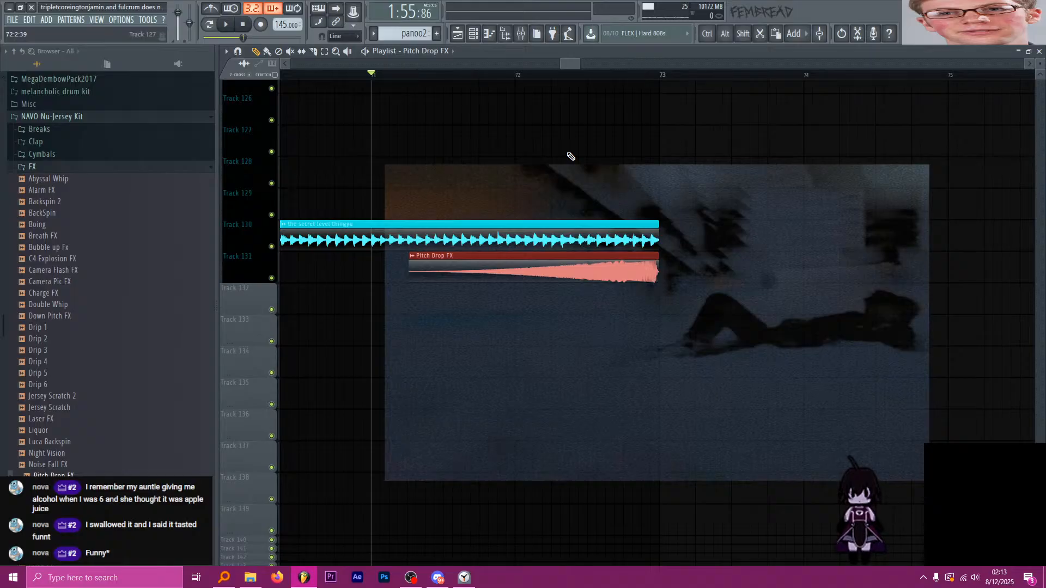
scroll(570, 157, "up", 6)
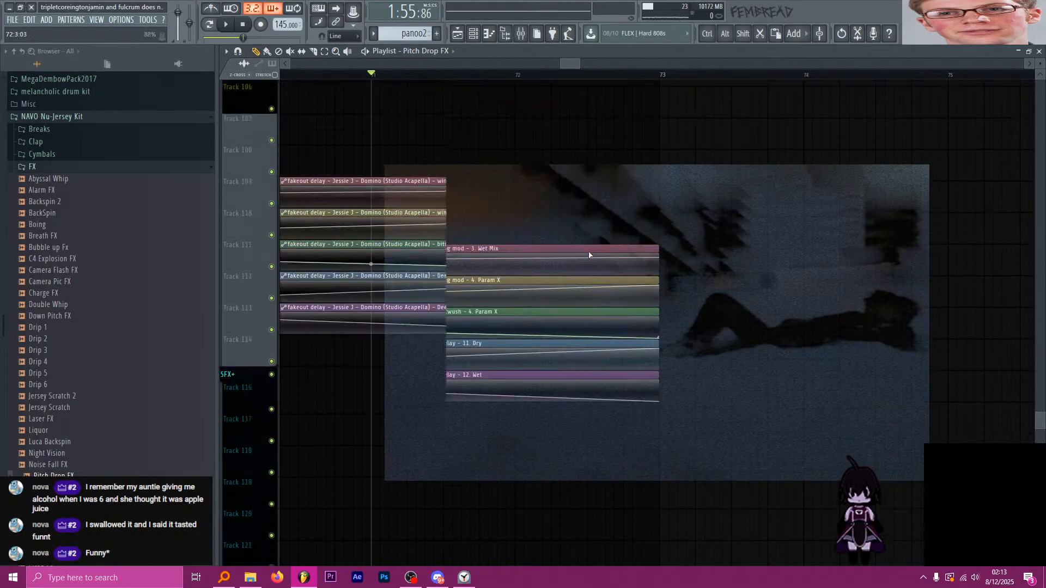
scroll(560, 265, "down", 6)
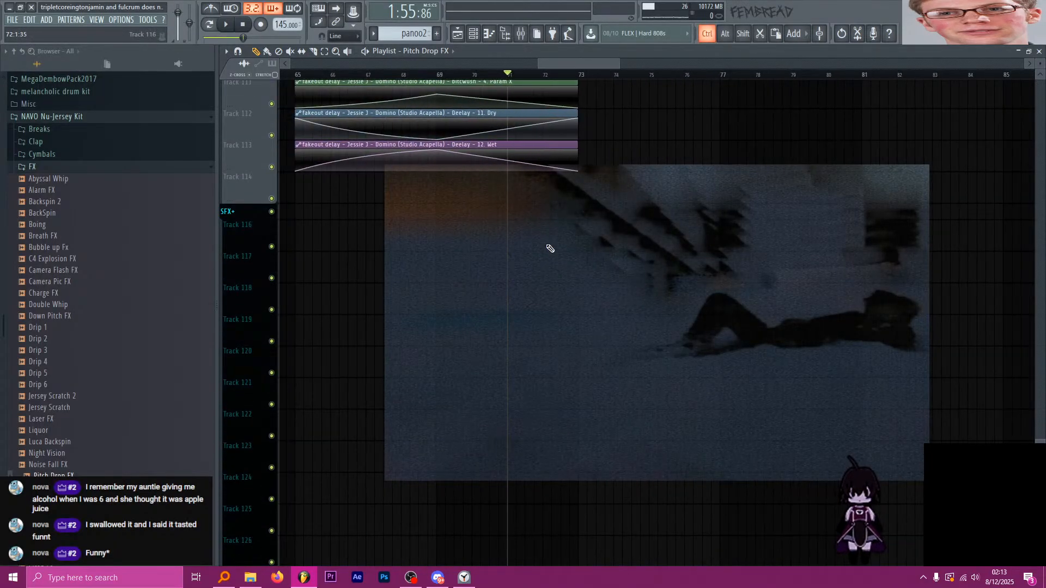
scroll(540, 217, "down", 1)
scroll(540, 217, "down", 8)
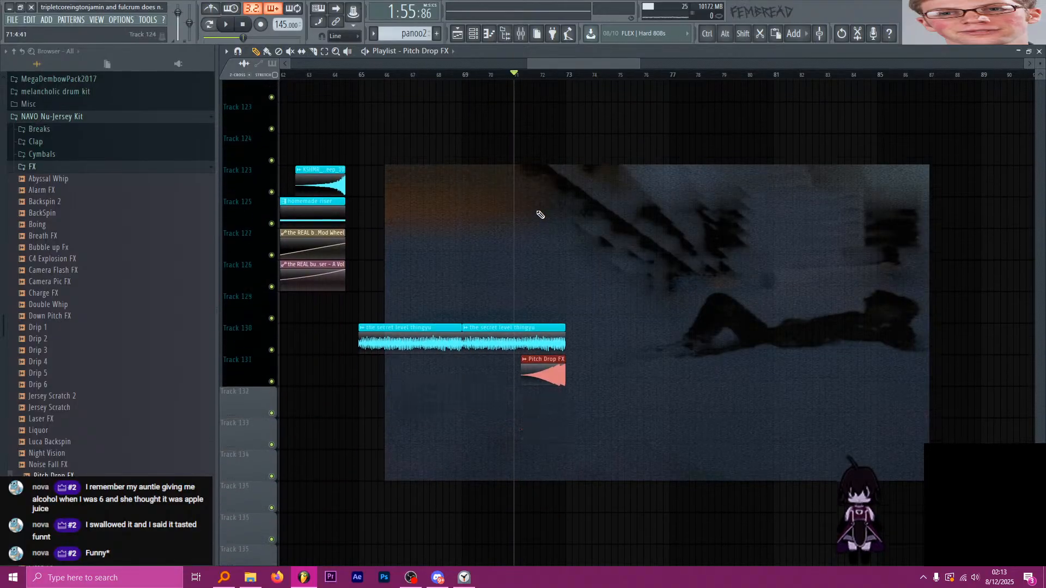
scroll(542, 180, "down", 2)
scroll(402, 170, "up", 4)
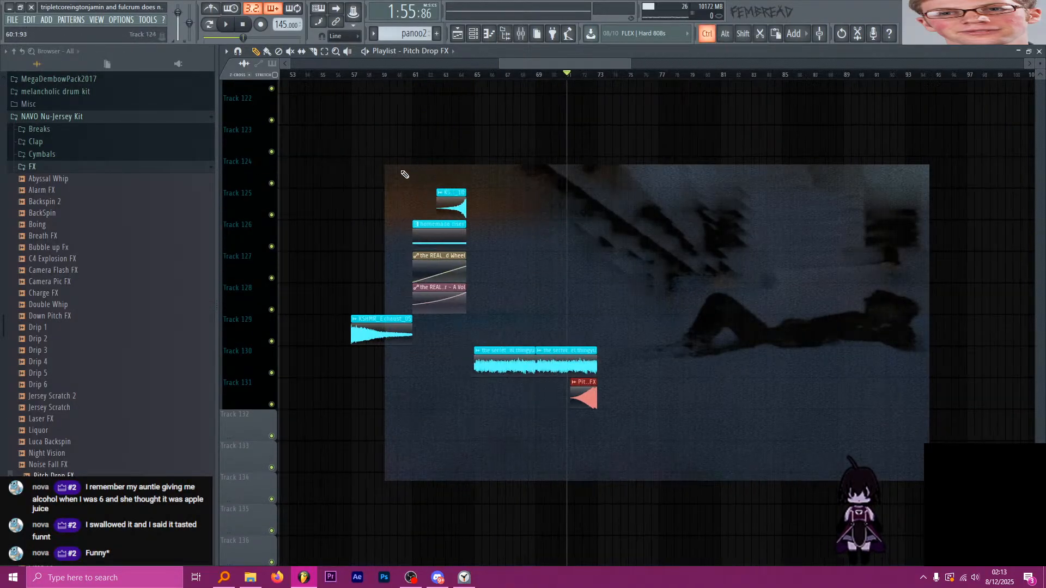
scroll(600, 269, "down", 10)
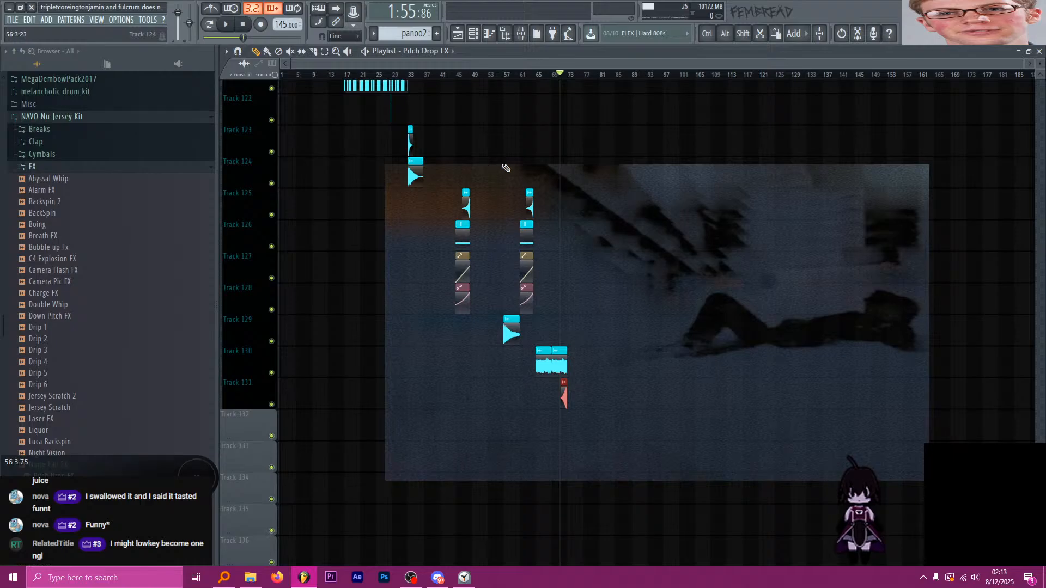
scroll(525, 163, "up", 10)
Move the playhead back to bar 61, at the end of the KSHMR_Exhaust_05 clip.
left_click_drag(547, 77, 499, 76)
scroll(534, 123, "down", 3)
scroll(533, 123, "down", 3)
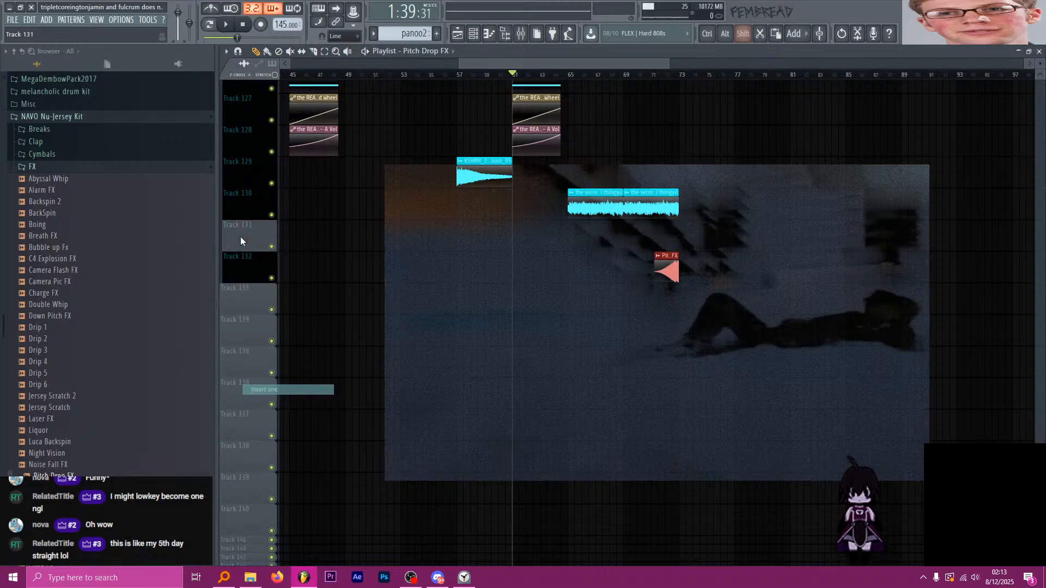
left_click(637, 295)
right_click(638, 294)
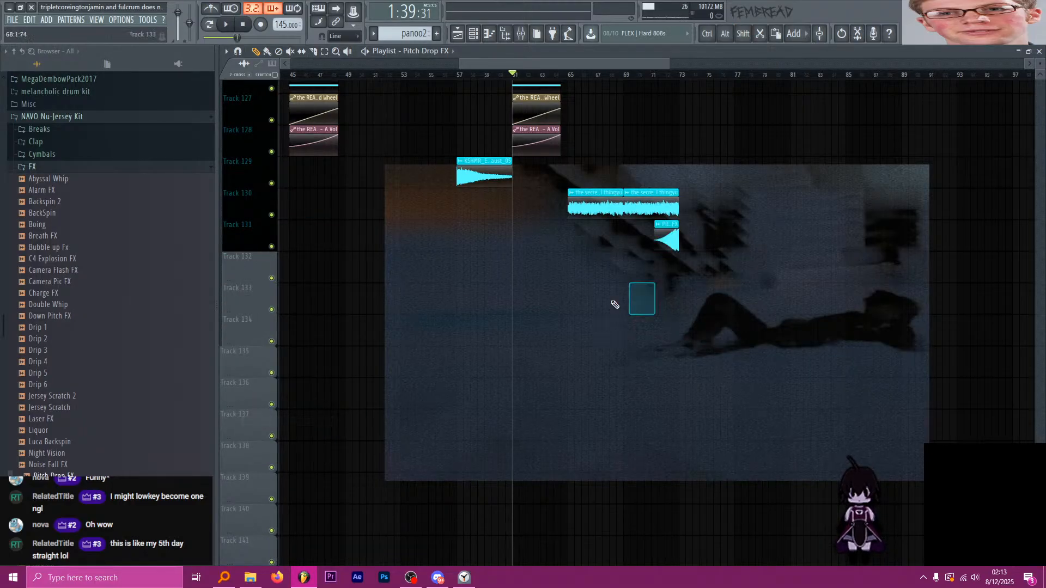
scroll(527, 294, "up", 3)
scroll(528, 284, "down", 3)
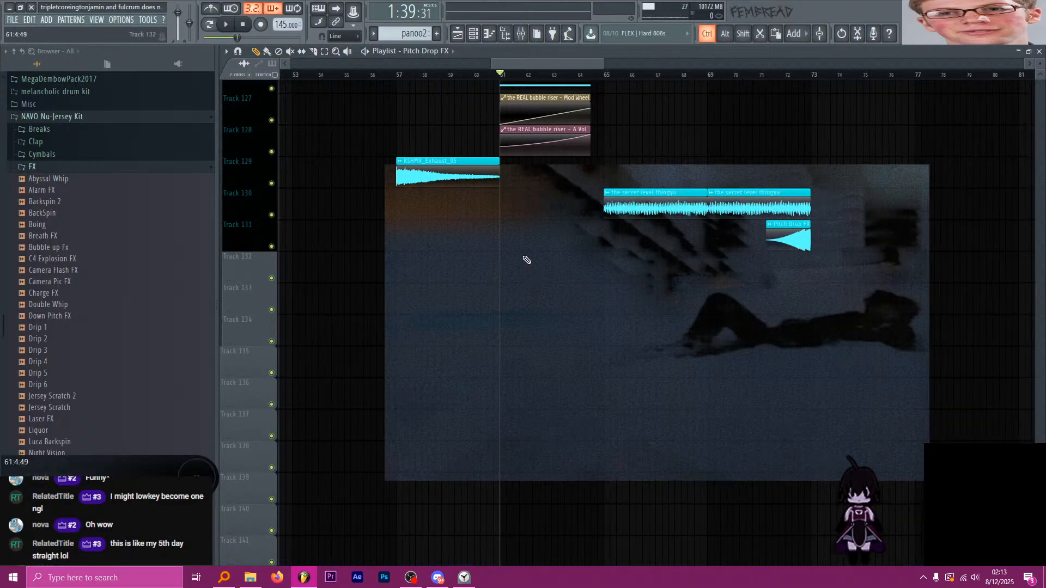
Select the upper Audio Clip channel in the SFX channel group and collapse the NAVO Nu-Jersey Kit folder.
key("F6")
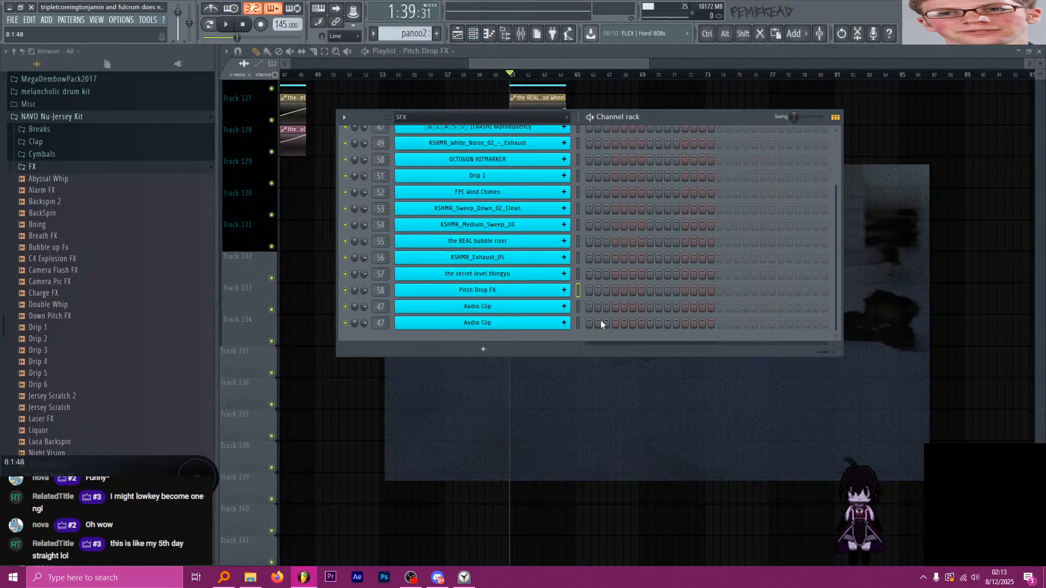
left_click(578, 307)
left_click(579, 311)
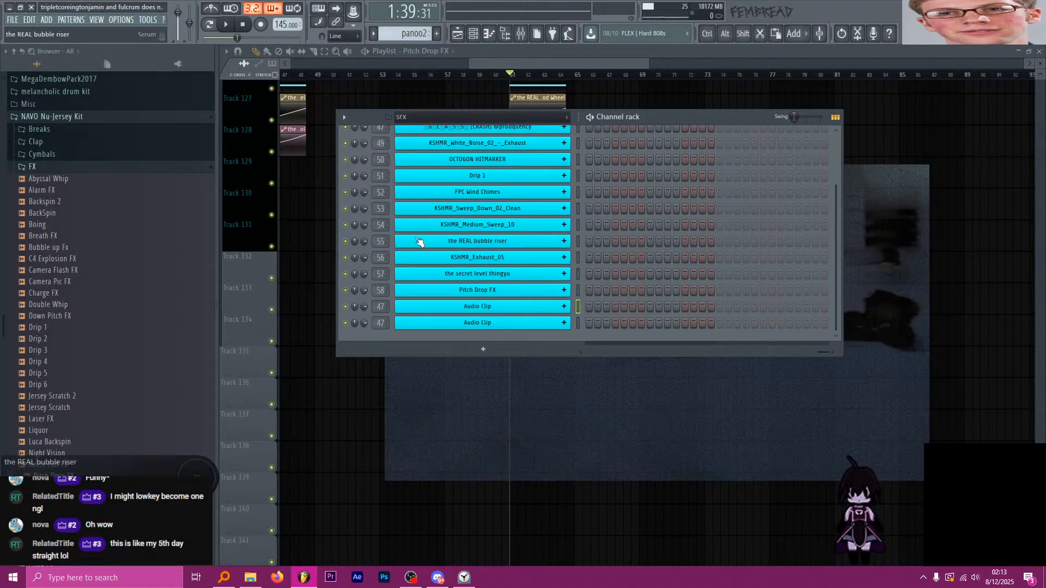
left_click(130, 116)
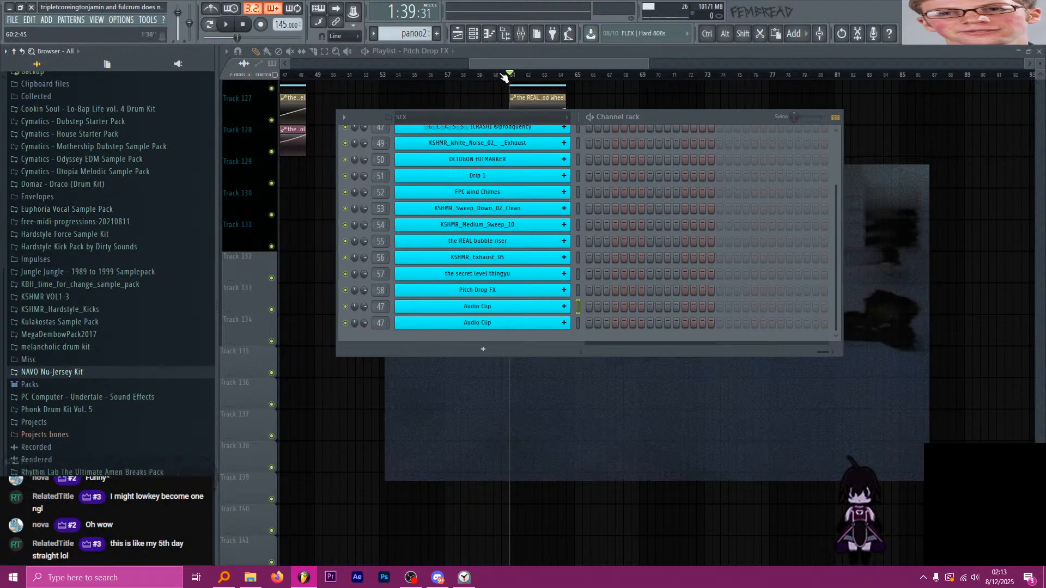
left_click(473, 33)
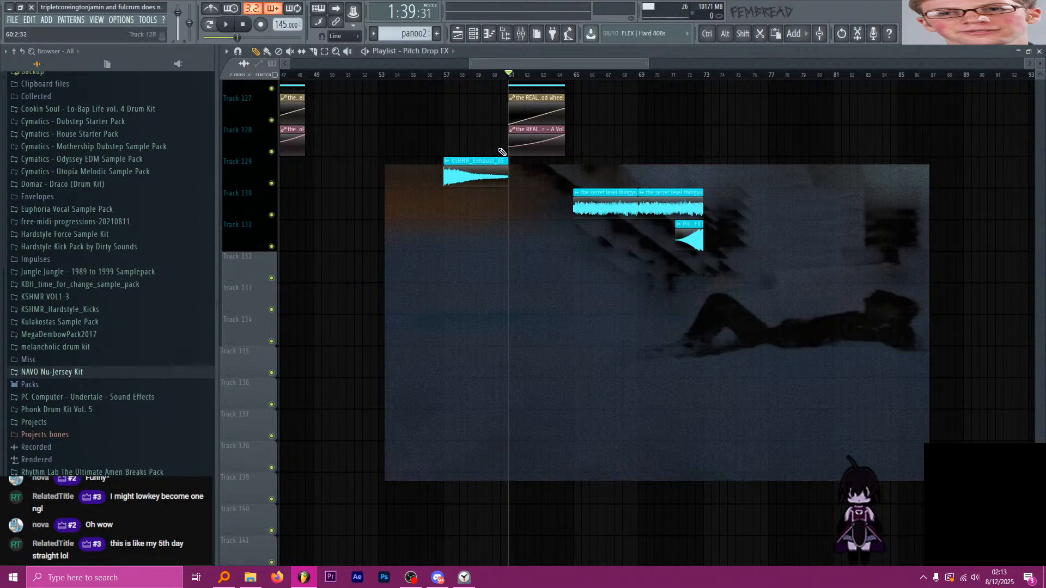
left_click(474, 35)
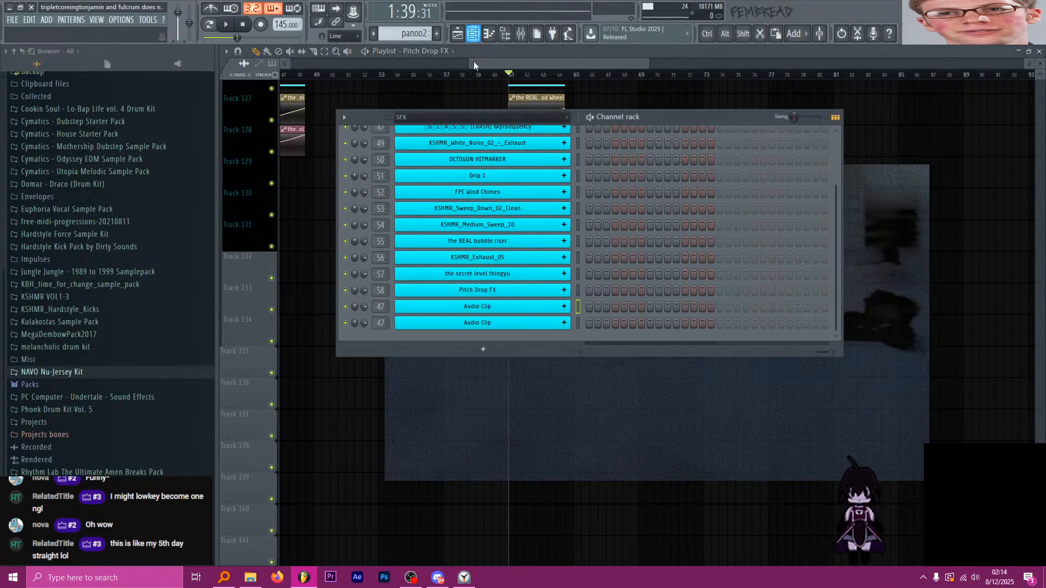
left_click(416, 116)
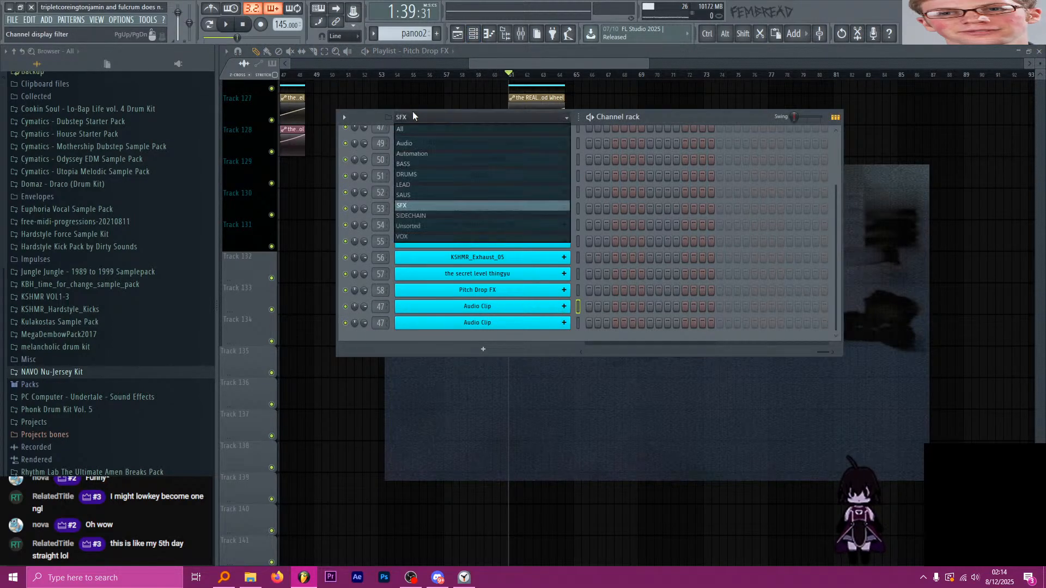
left_click(414, 113)
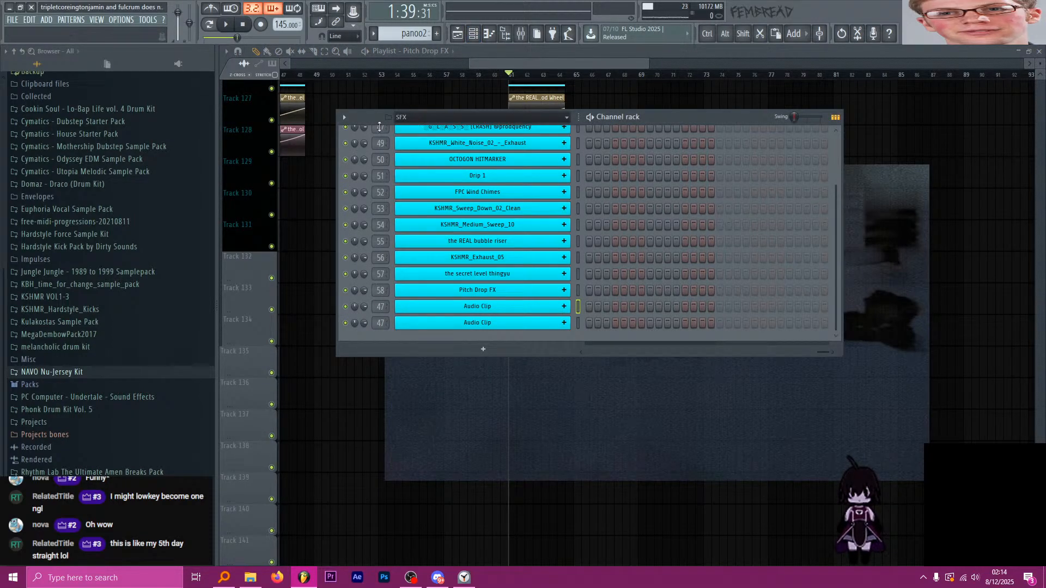
left_click(450, 115)
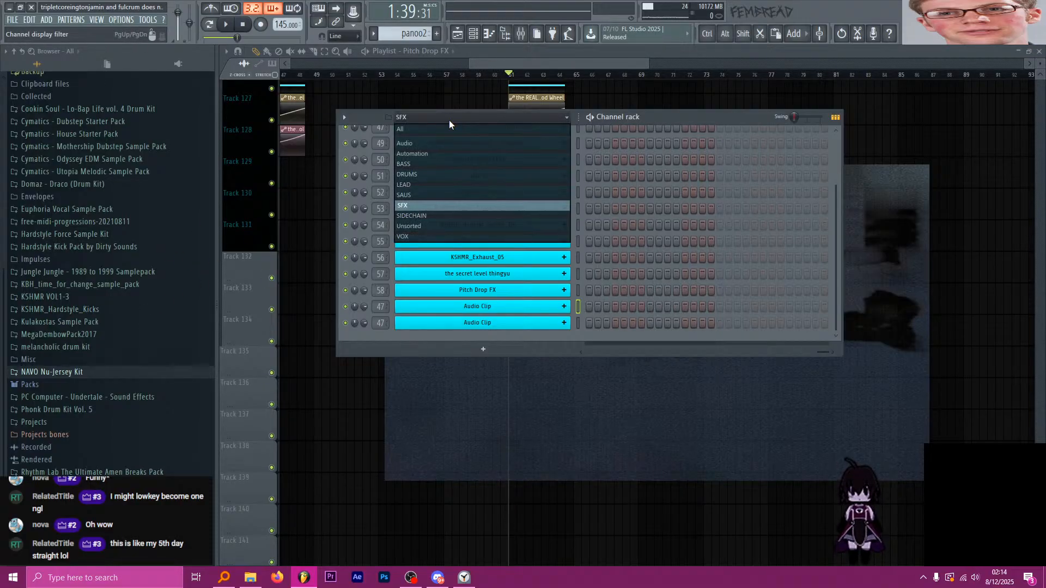
left_click(433, 117)
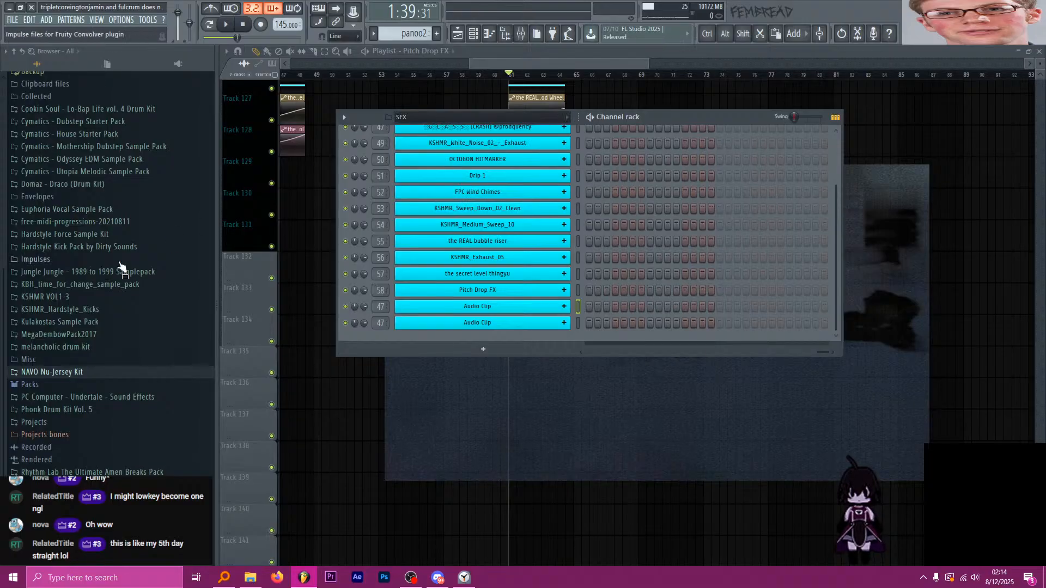
scroll(113, 381, "down", 5)
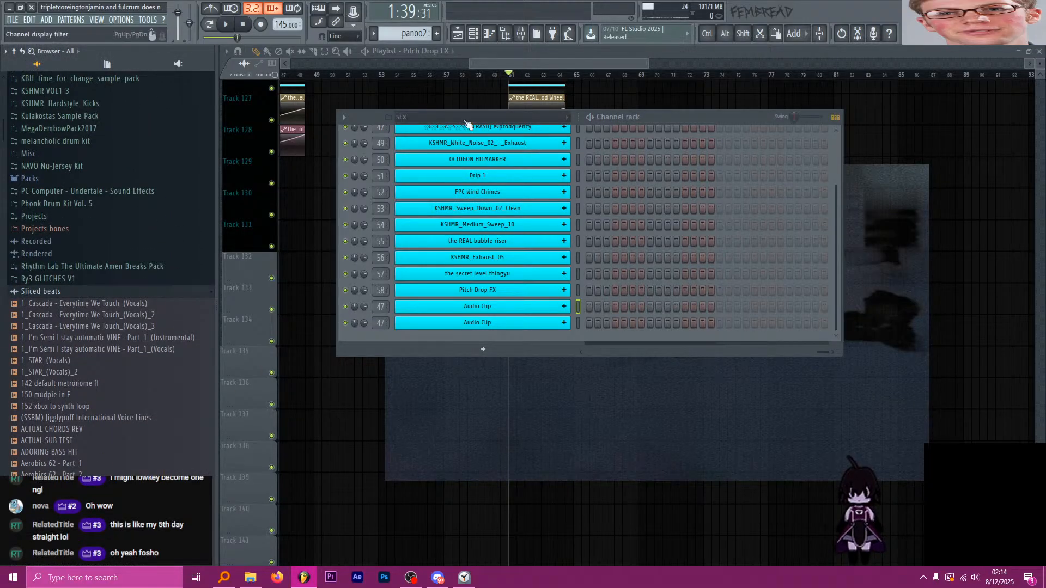
Filter the channel rack to the SAUS group and audition the B MAJ PIANO PAD sample on its root-note keyboard.
left_click(435, 117)
left_click(447, 196)
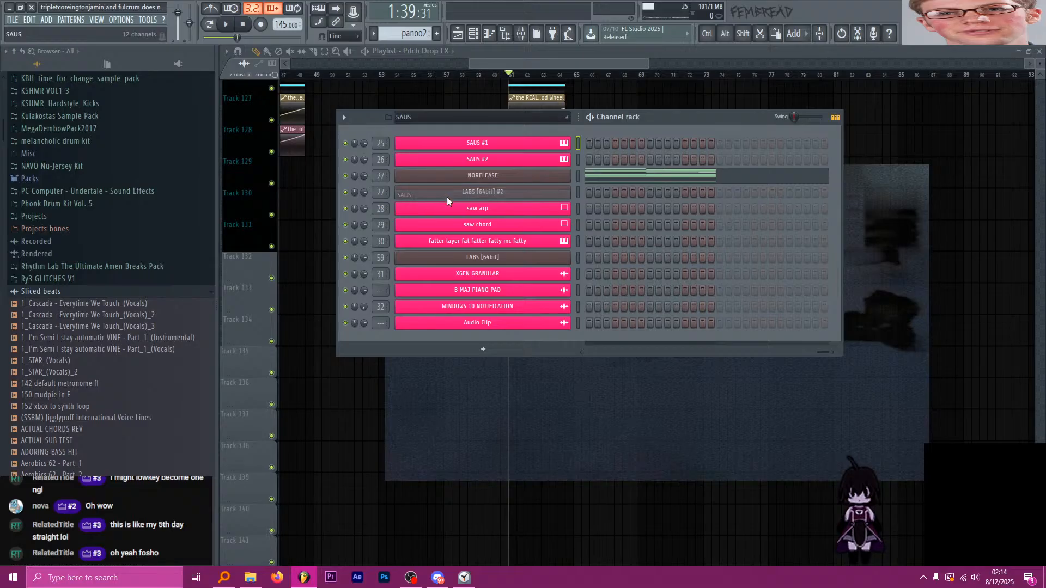
left_click(506, 291)
left_click(352, 234)
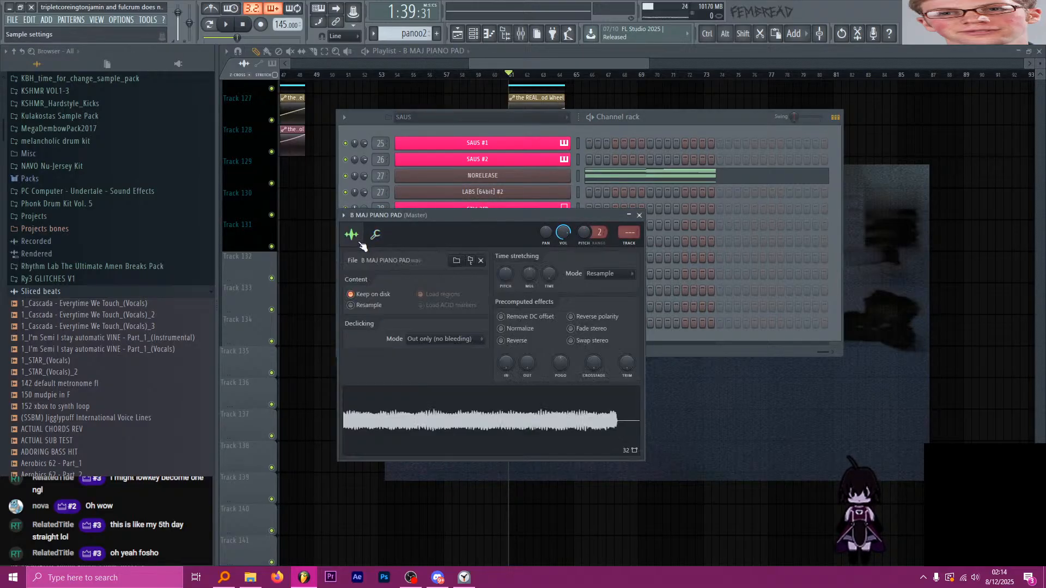
left_click(375, 234)
left_click(492, 444)
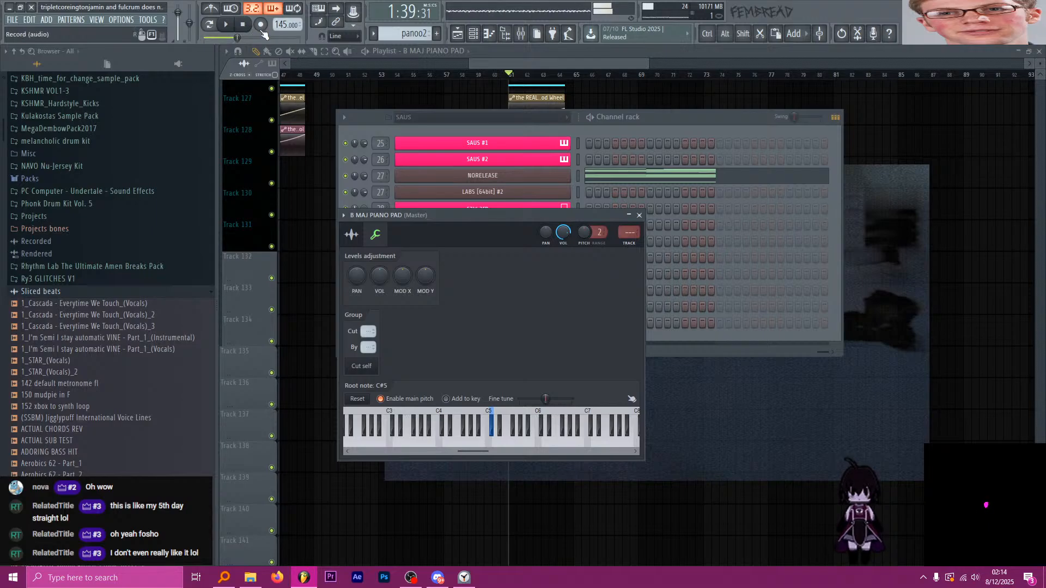
Route B MAJ PIANO PAD to its own mixer track, placed as track 33 with the pink SAUS tracks, and normalize its sample.
left_click(629, 243)
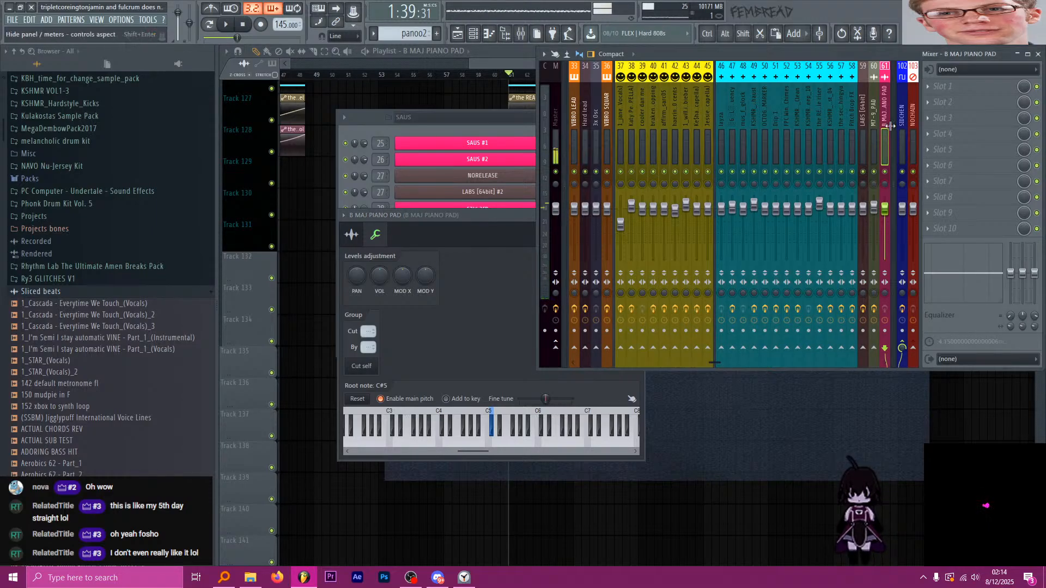
left_click_drag(884, 109, 628, 112)
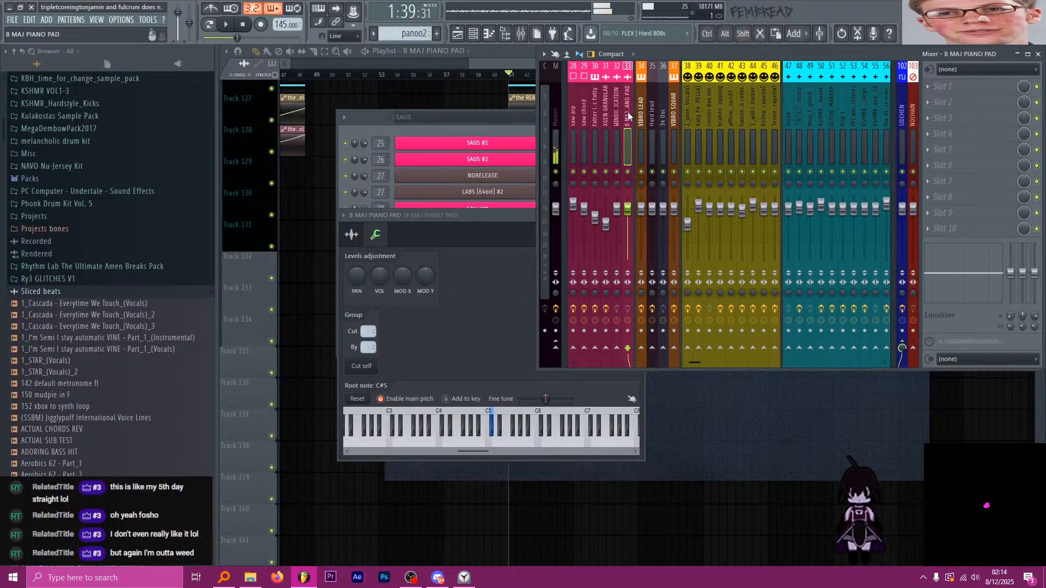
left_click(351, 234)
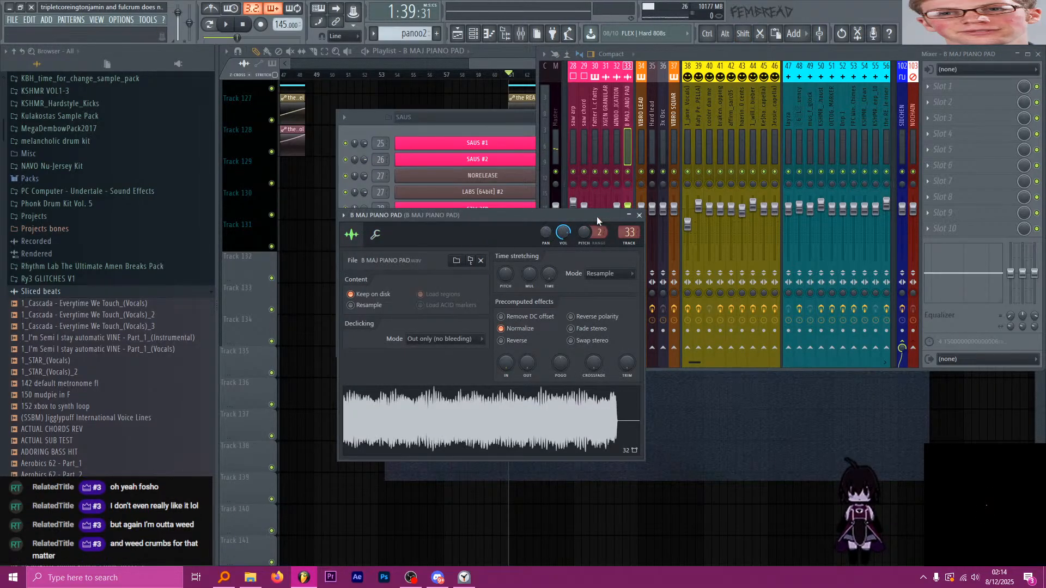
left_click(639, 215)
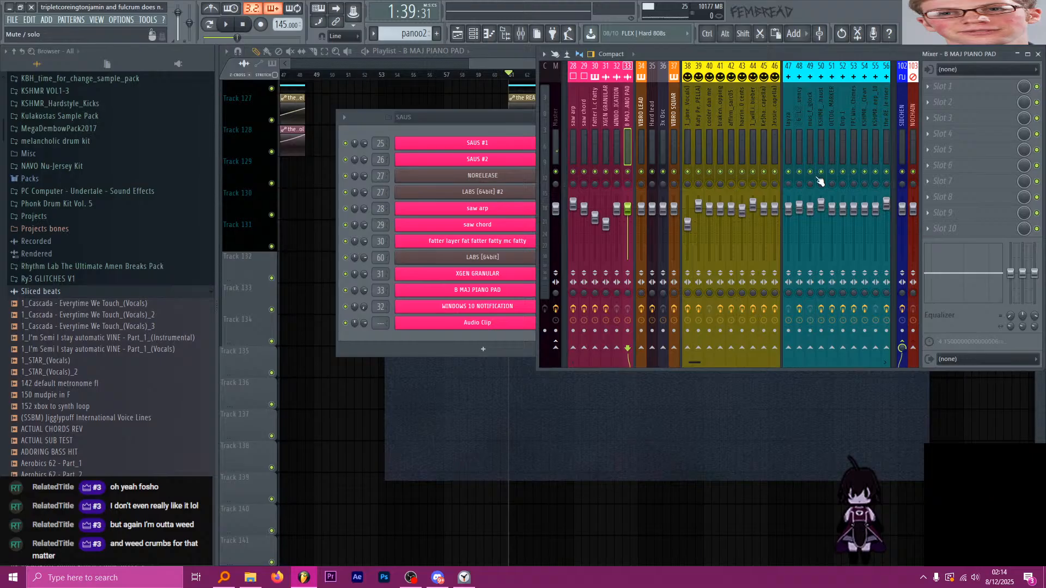
Add Fruity parametric EQ 2 to the first effect slot of the B MAJ PIANO PAD mixer track.
left_click(940, 85)
left_click(794, 373)
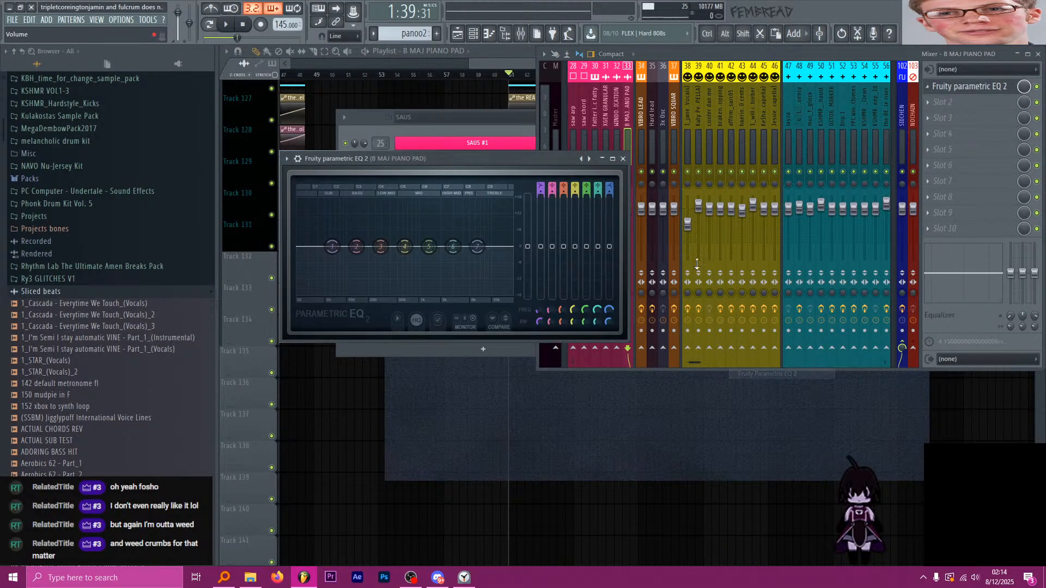
right_click(590, 159)
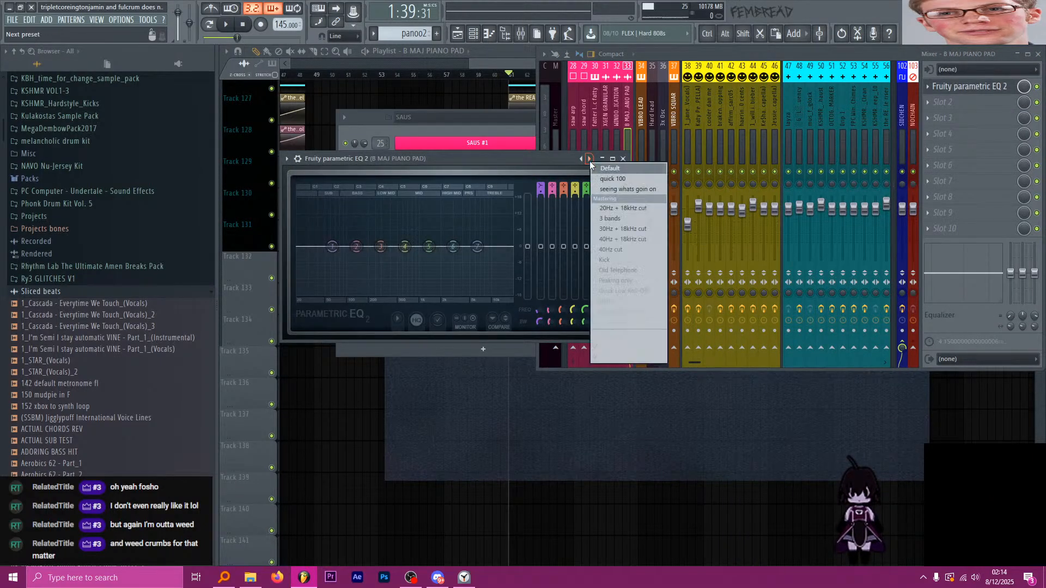
left_click(549, 158)
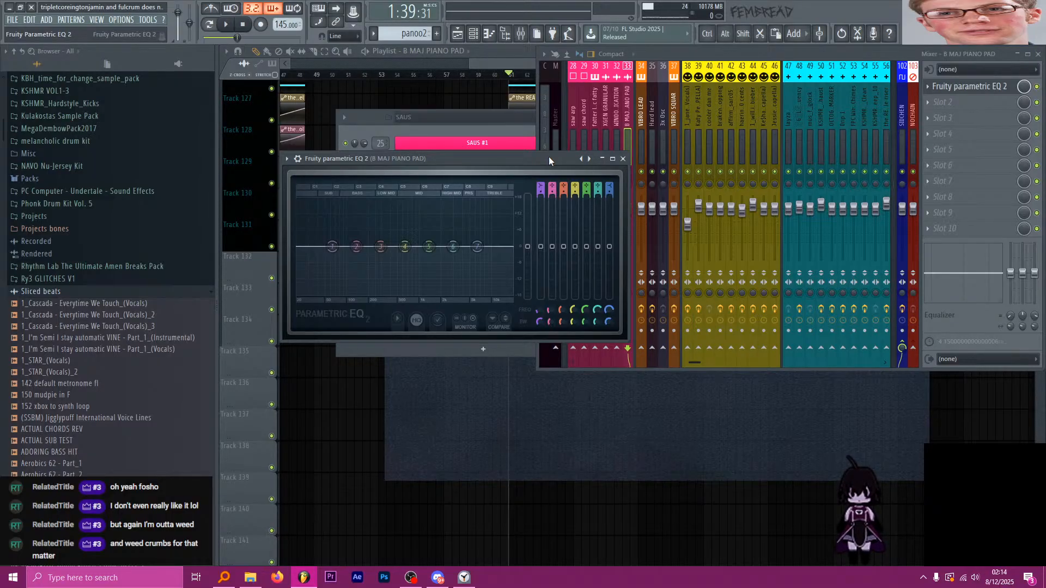
right_click(588, 160)
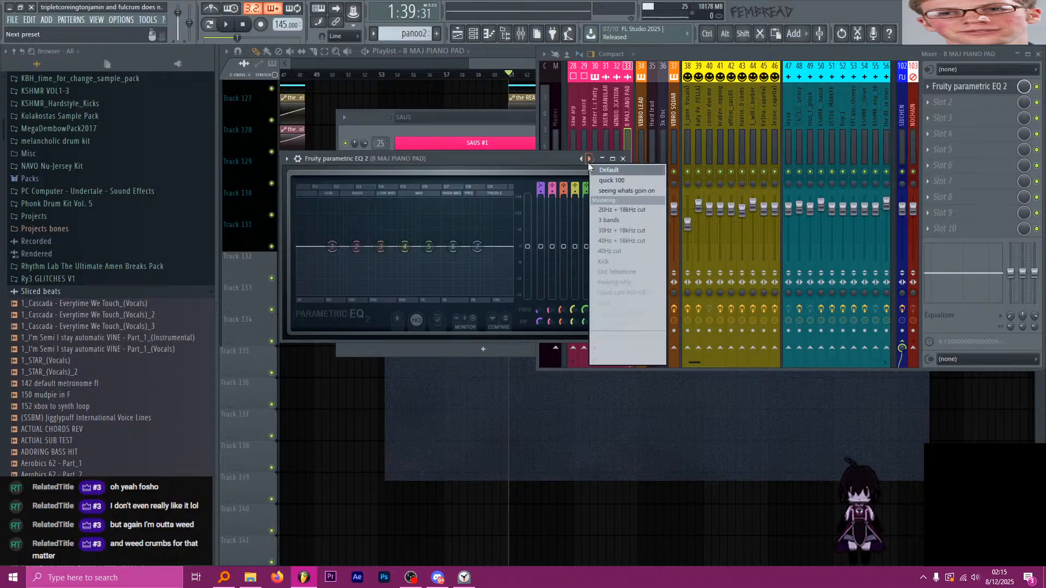
left_click(558, 156)
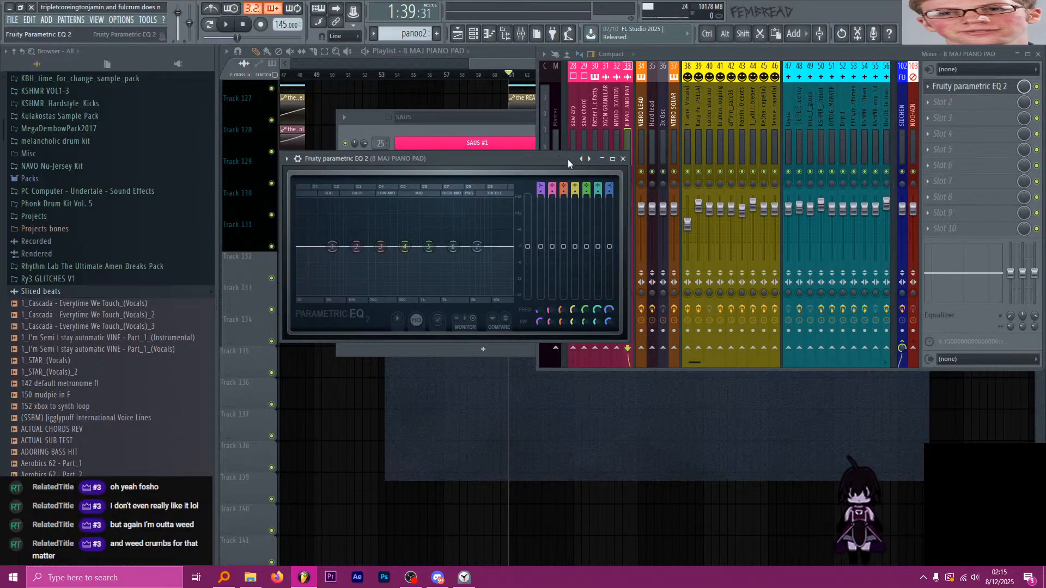
right_click(588, 160)
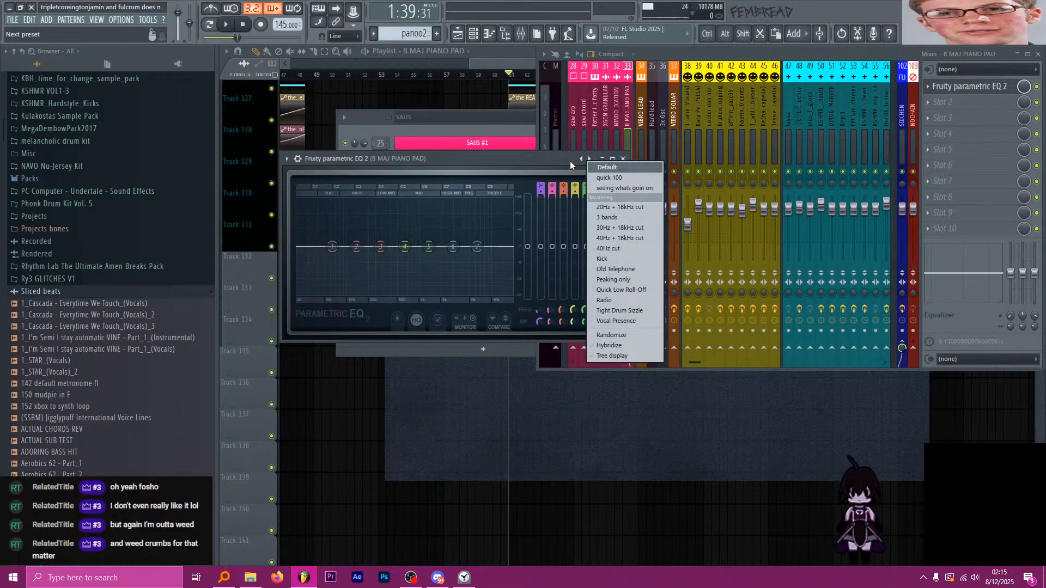
left_click(570, 161)
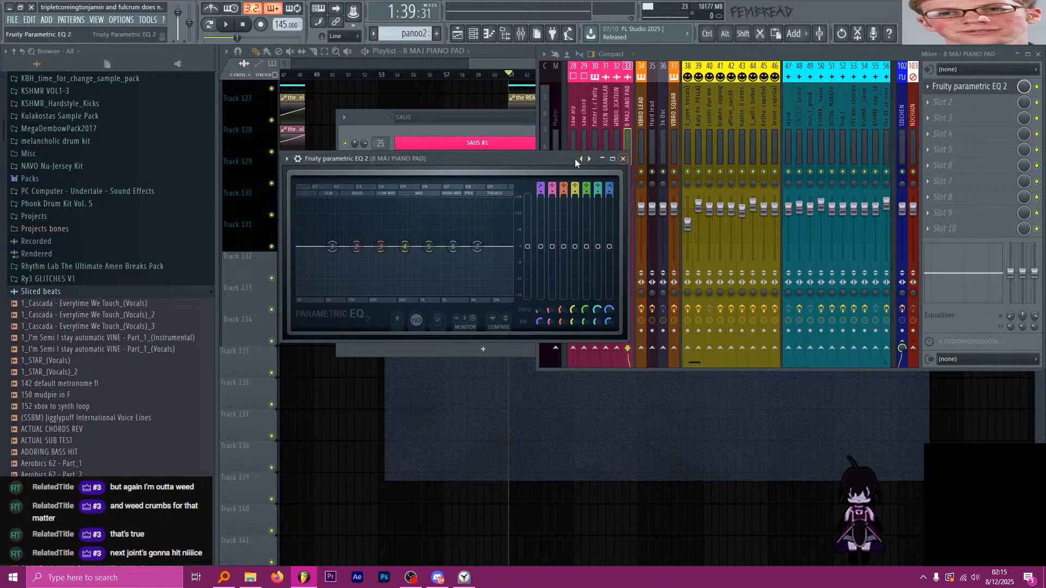
left_click_drag(559, 162, 596, 162)
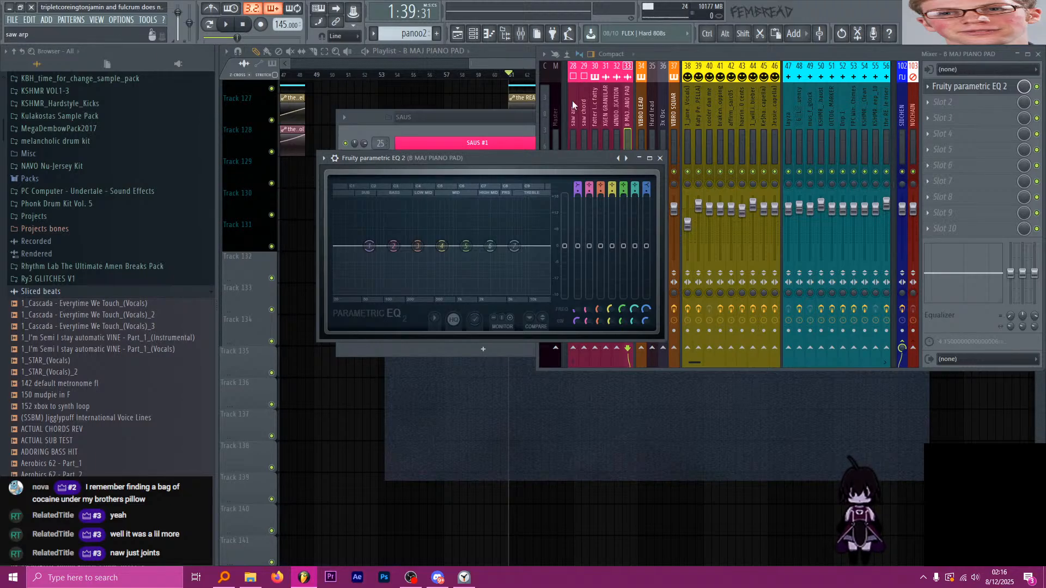
Close the EQ and move the B MAJ PIANO PAD channel below WINDOWS 10 NOTIFICATION in the SAUS channel group.
left_click(659, 158)
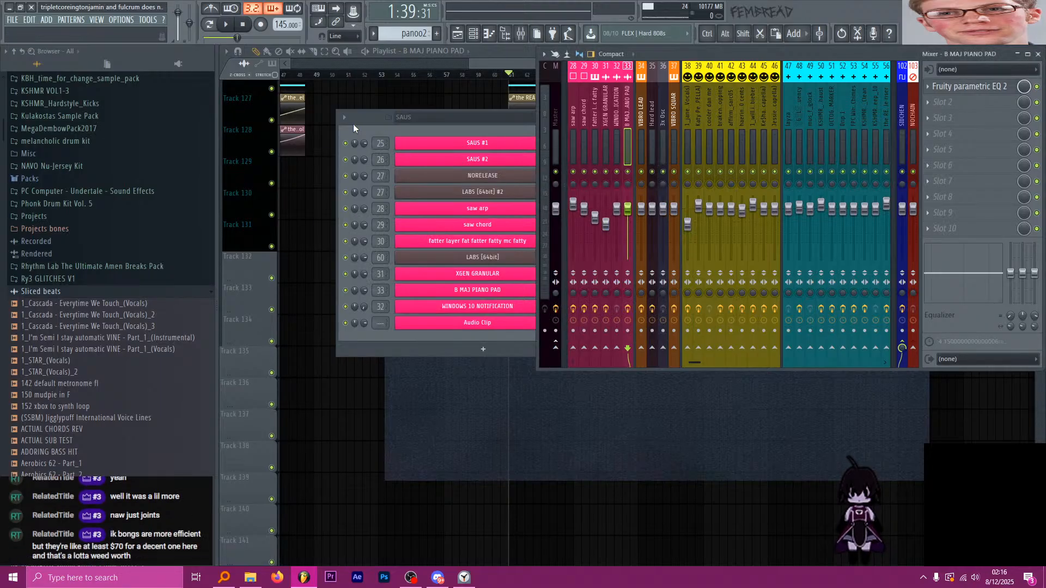
left_click(368, 109)
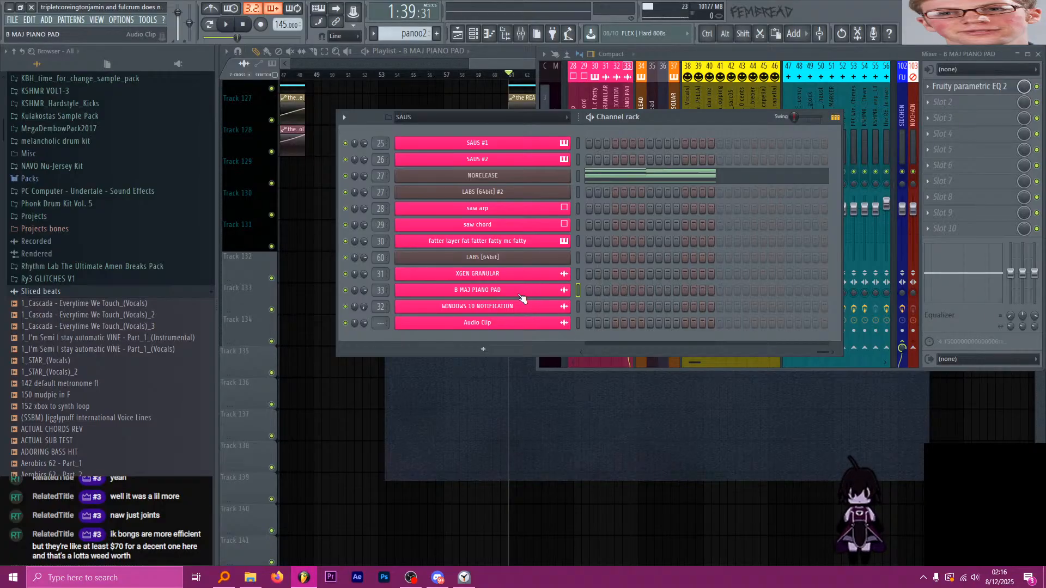
left_click_drag(521, 295, 520, 312)
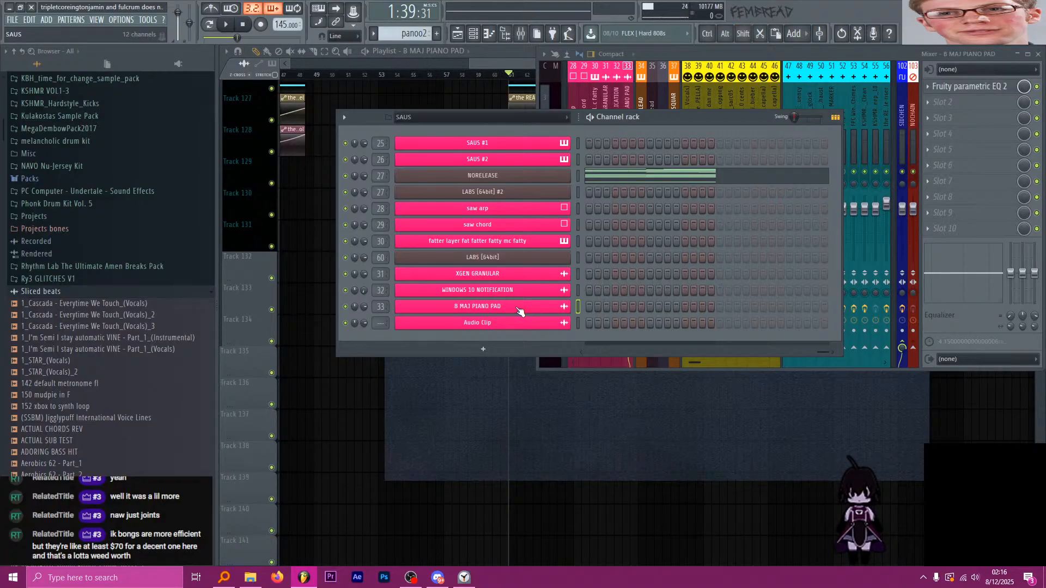
Place a B MAJ PIANO PAD clip at bar 49 on playlist track 71, just above the LEAD group.
left_click(494, 58)
scroll(560, 218, "down", 4)
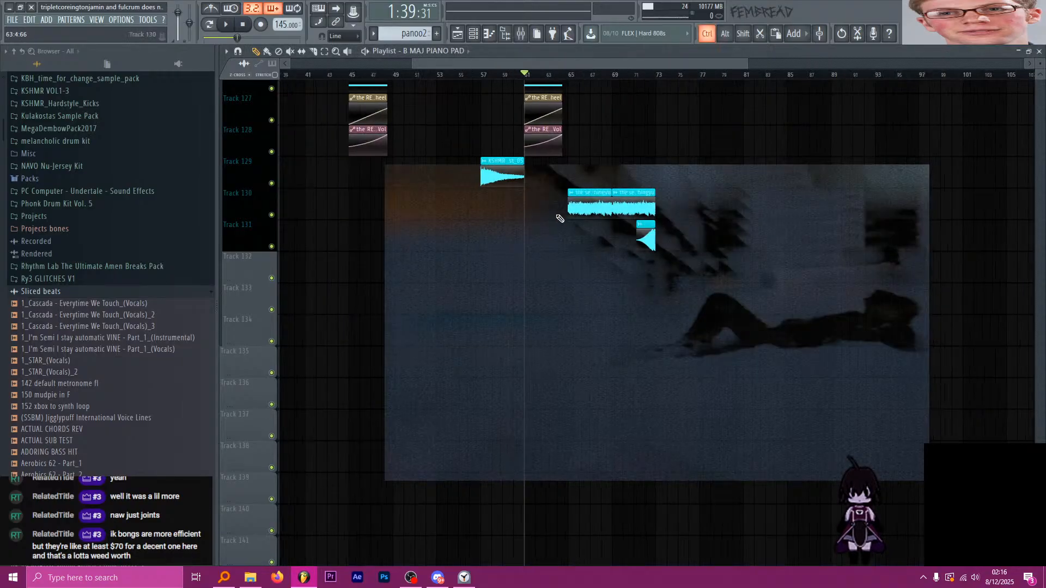
scroll(556, 230, "up", 1)
scroll(557, 230, "up", 13)
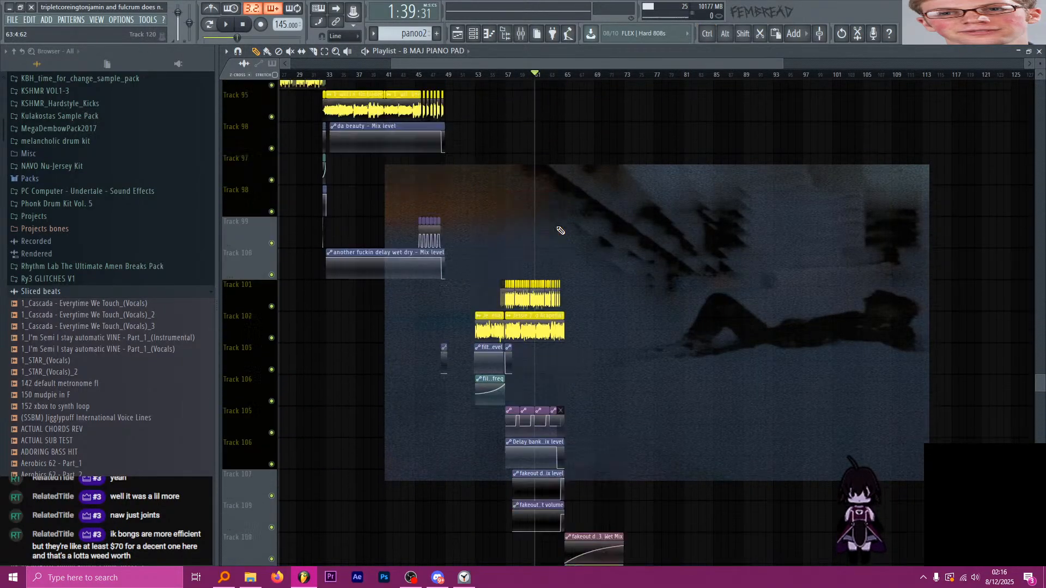
scroll(562, 230, "up", 9)
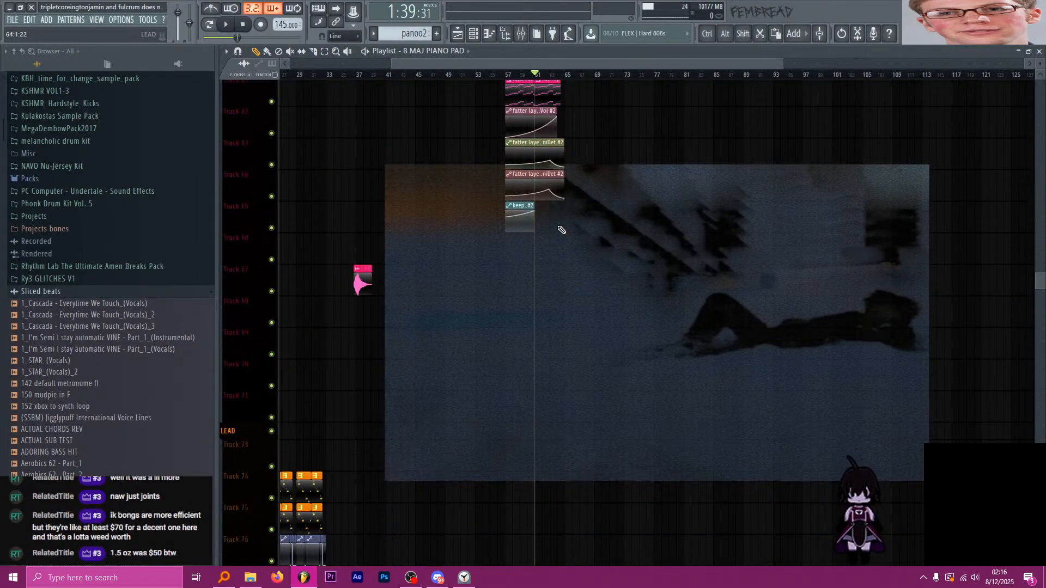
scroll(583, 252, "down", 2)
scroll(595, 283, "down", 2)
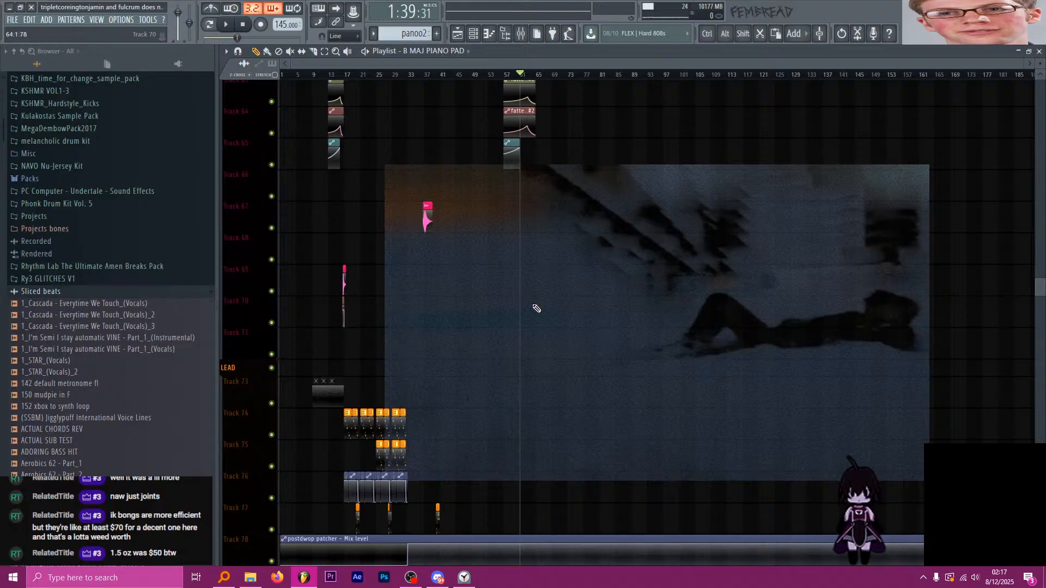
scroll(537, 309, "down", 1)
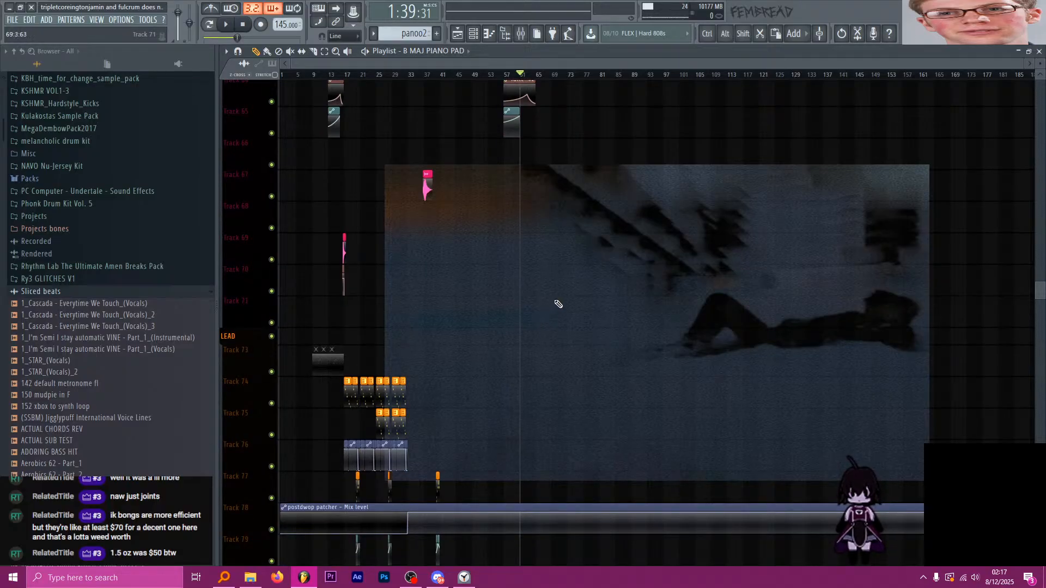
scroll(524, 314, "up", 3, "ctrl")
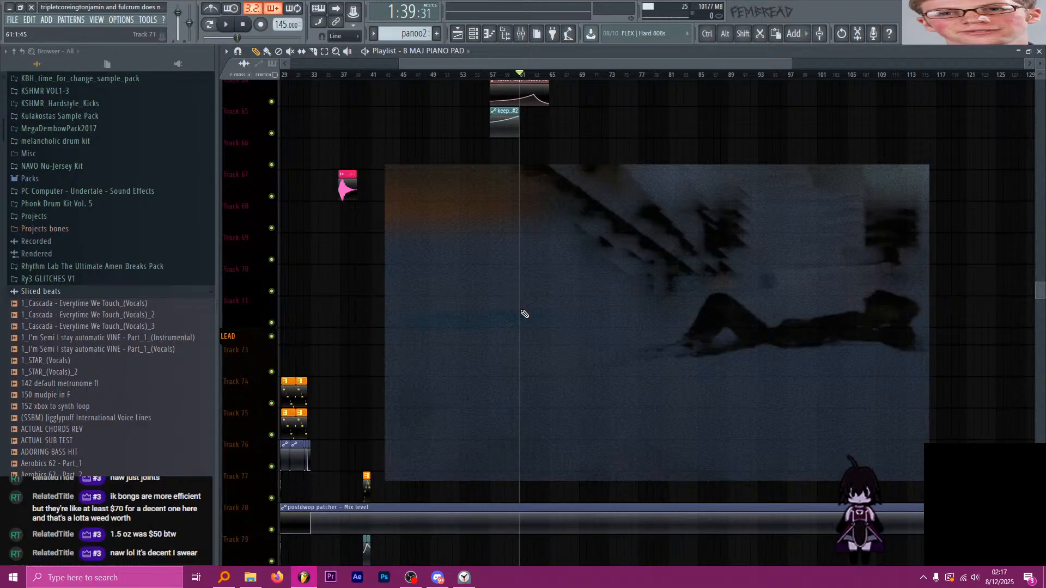
scroll(523, 313, "down", 2)
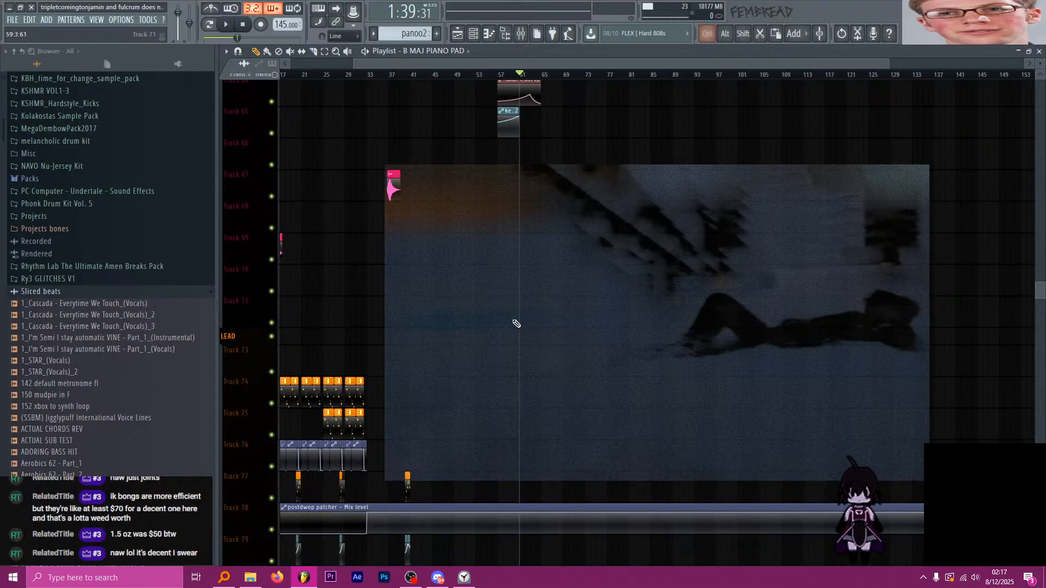
left_click(450, 310)
Examine how the new piano pad clip lines up with the panoo2, saw arp and fatter layer clips between bars 33 and 65.
scroll(474, 314, "up", 3)
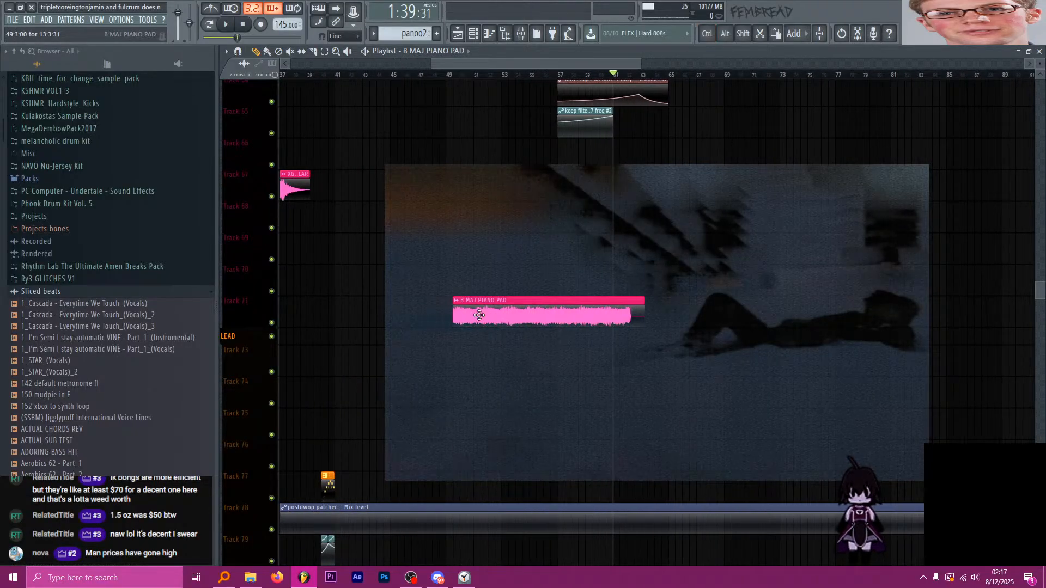
scroll(452, 300, "up", 4)
scroll(493, 307, "down", 3)
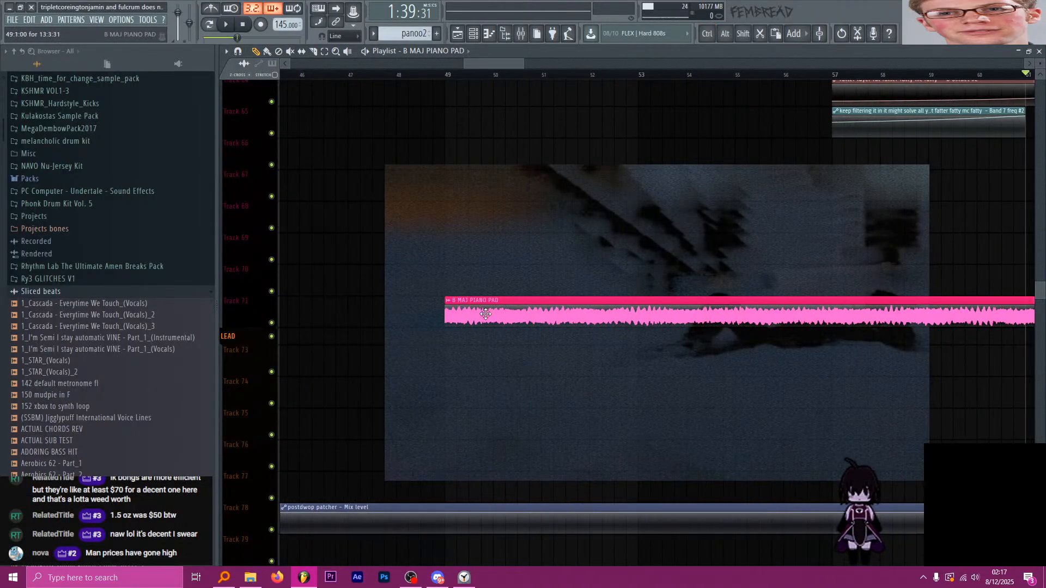
scroll(497, 300, "up", 3)
scroll(507, 303, "up", 3)
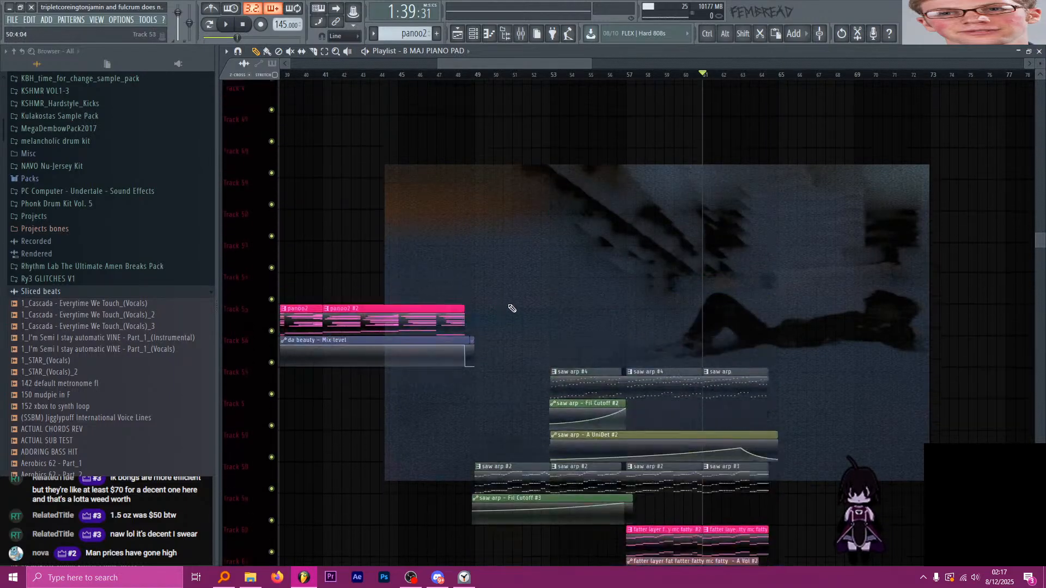
scroll(520, 300, "down", 5)
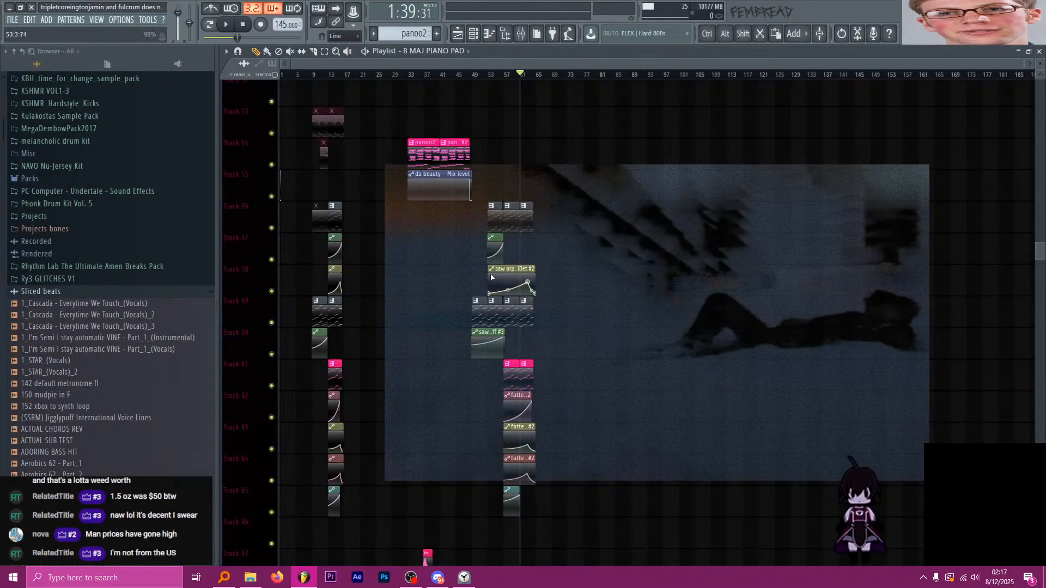
scroll(501, 275, "up", 3)
scroll(522, 261, "down", 14)
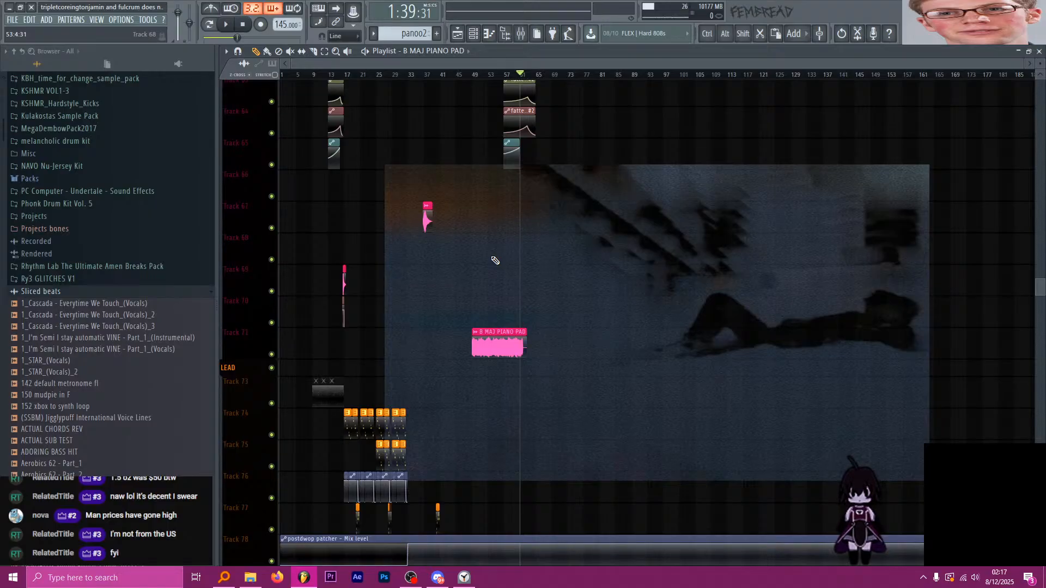
scroll(479, 251, "up", 6)
scroll(449, 248, "up", 14)
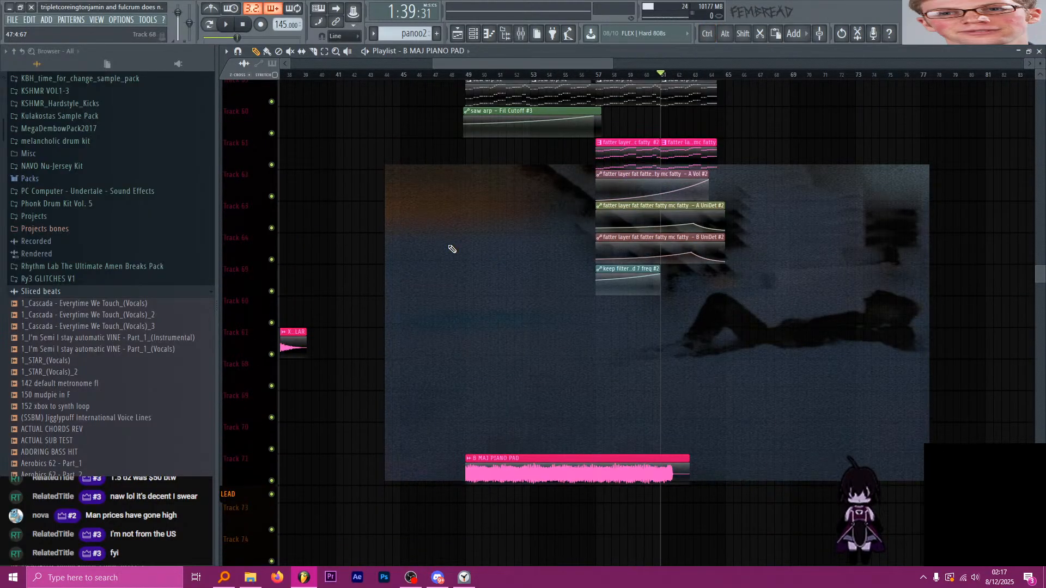
scroll(448, 245, "up", 4)
scroll(446, 245, "down", 3)
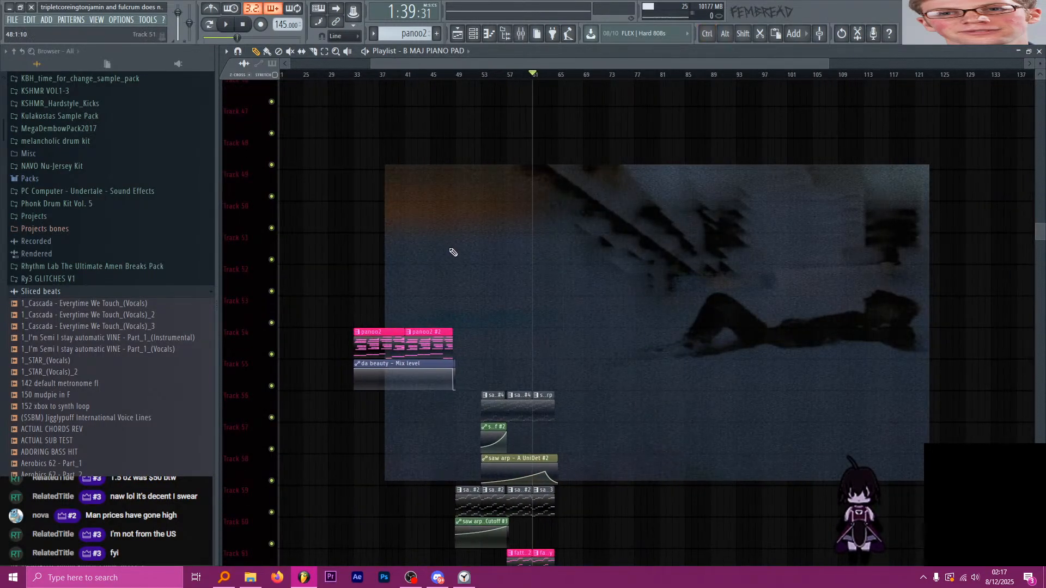
scroll(445, 246, "down", 7)
scroll(436, 234, "up", 5)
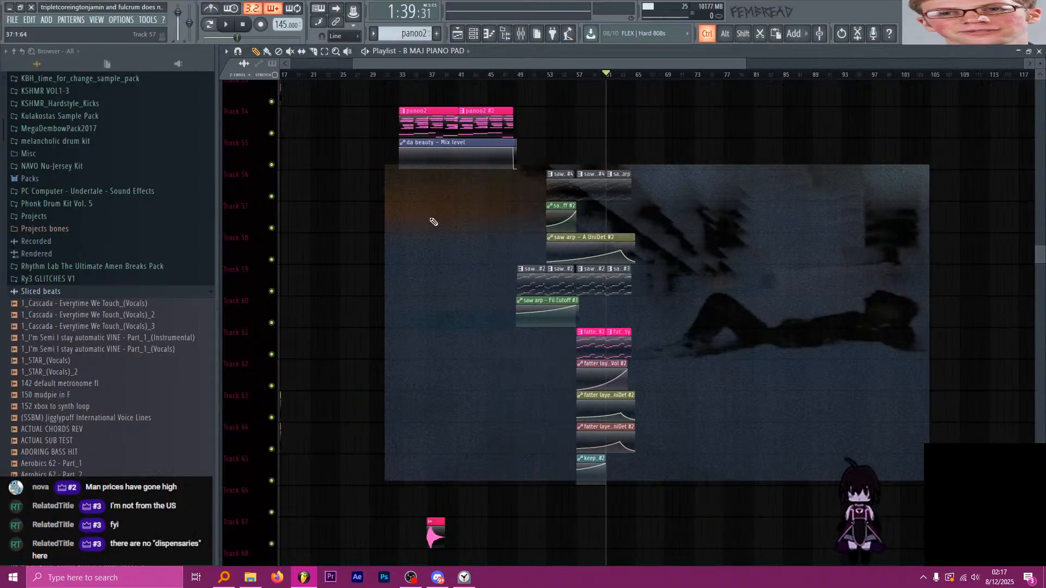
scroll(419, 223, "up", 3)
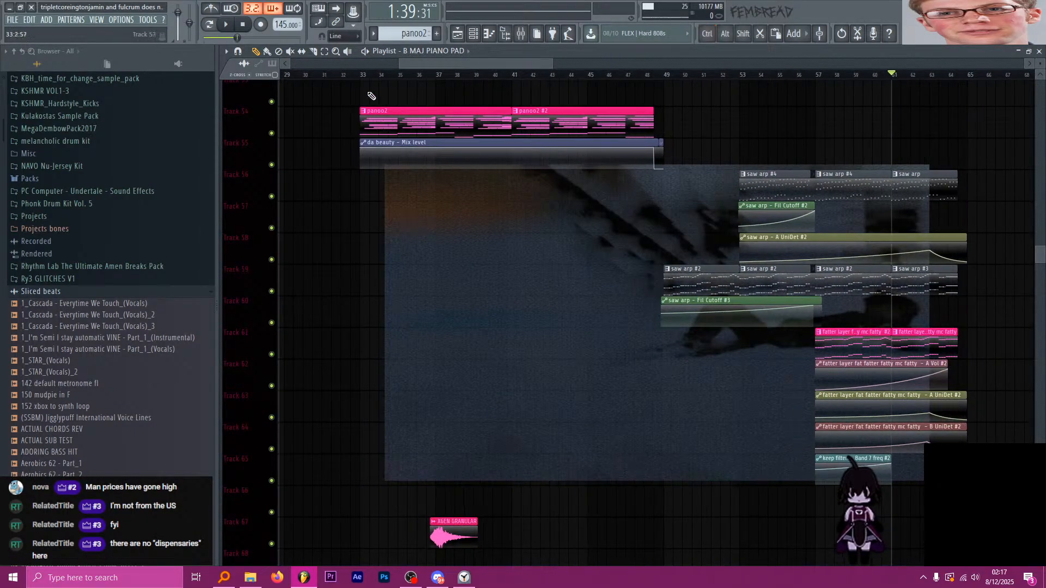
Set the playhead to bar 33 and move the B MAJ PIANO PAD clip on track 71 to start at bar 57.
left_click(362, 76)
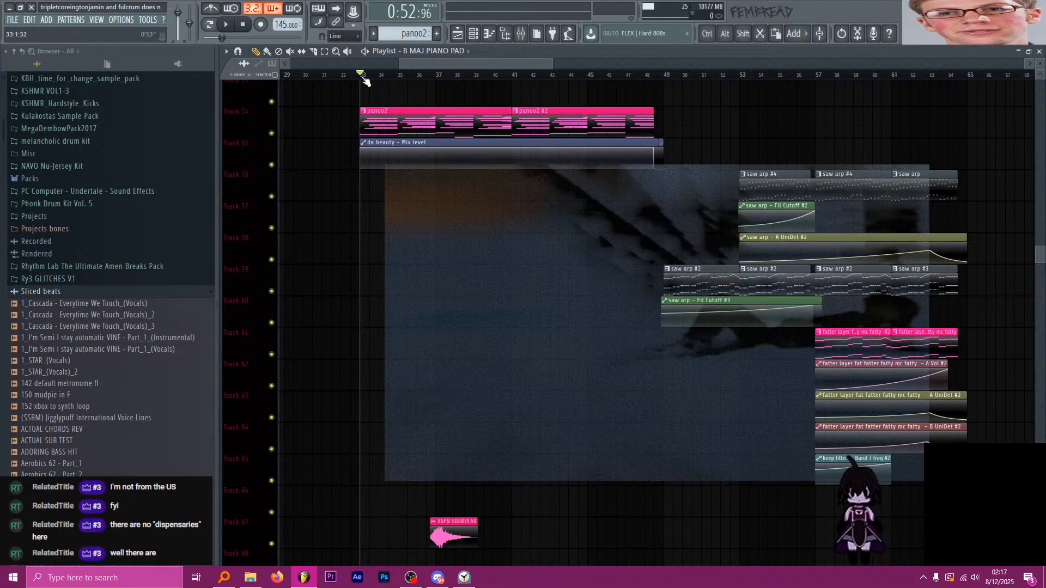
scroll(482, 248, "down", 3)
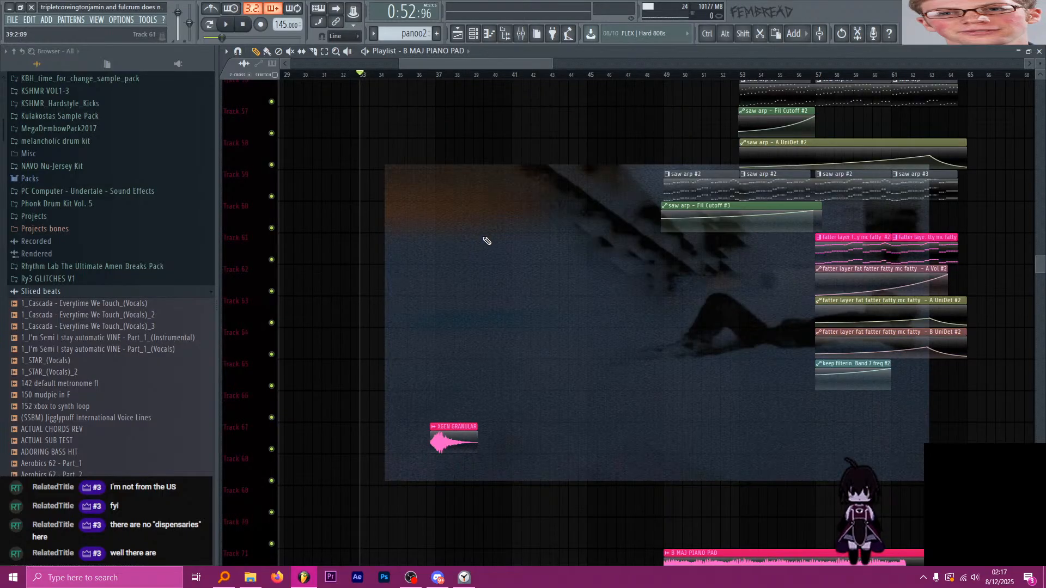
scroll(492, 239, "up", 1)
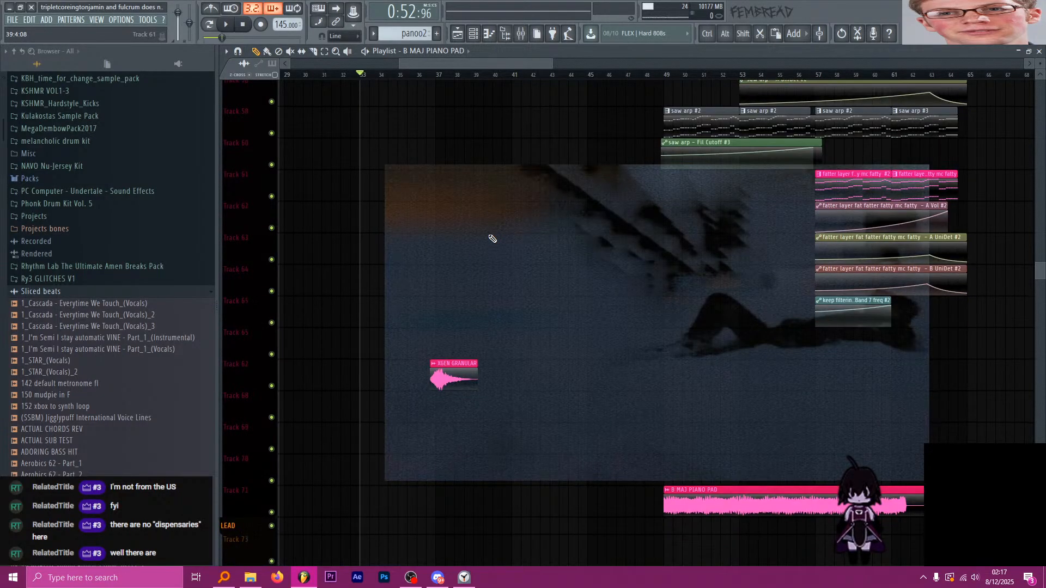
scroll(532, 262, "down", 3)
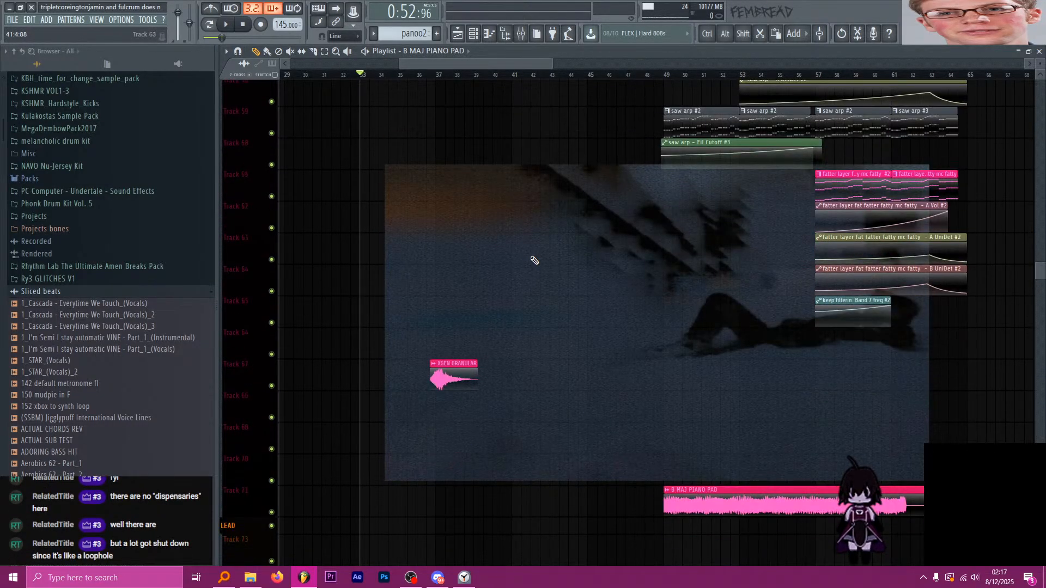
scroll(527, 281, "down", 4)
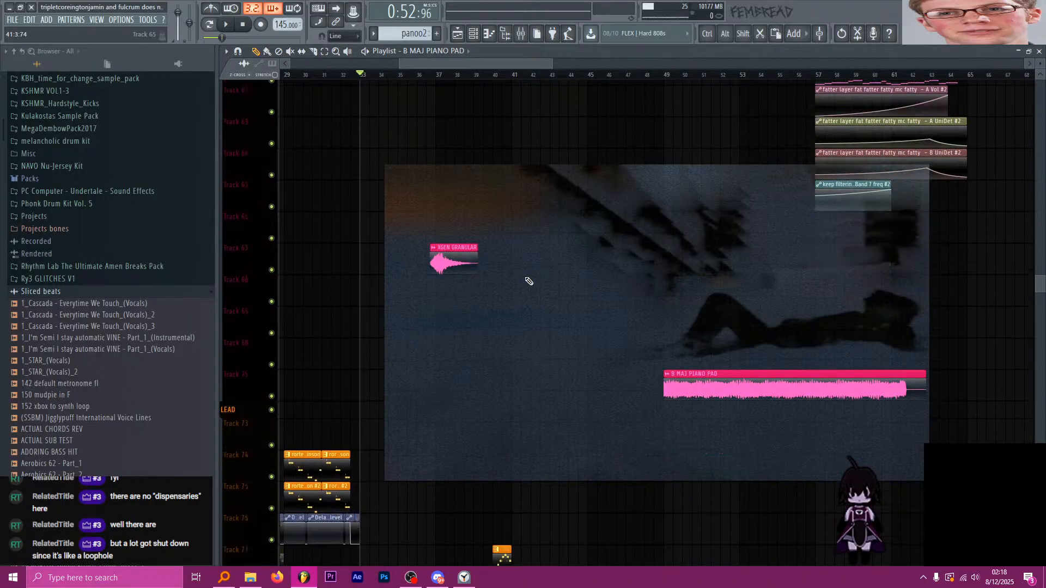
scroll(517, 305, "down", 1, "ctrl")
scroll(511, 326, "down", 3, "ctrl")
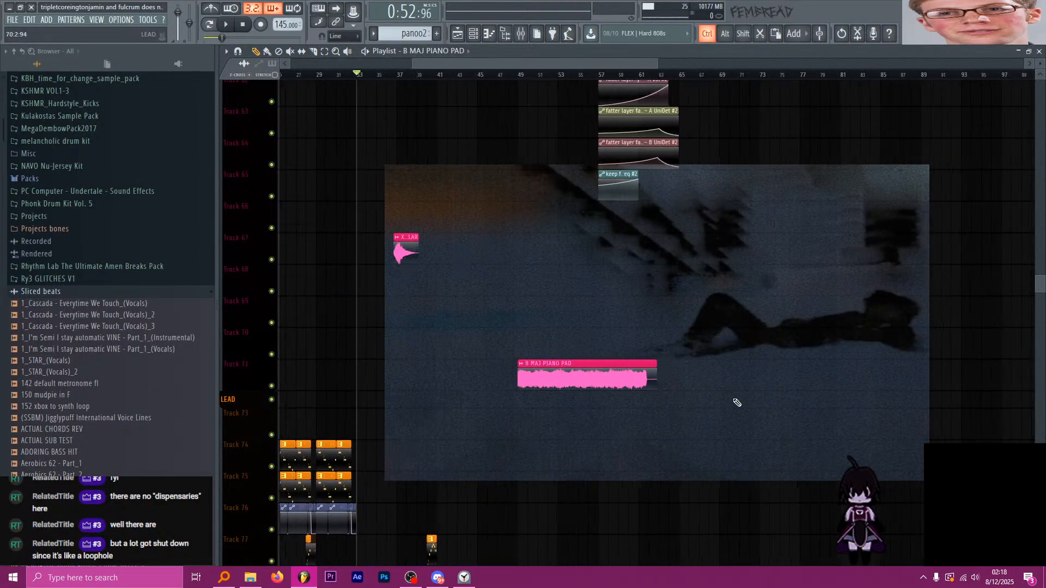
left_click_drag(510, 371, 606, 370)
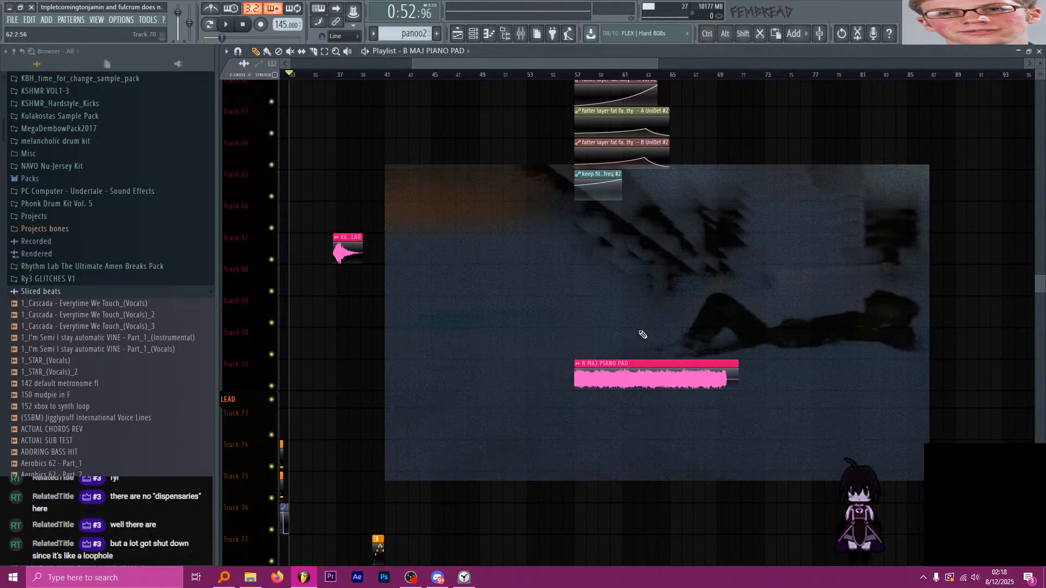
Slice the B MAJ PIANO PAD clip just before bar 64 and delete the remaining tail.
scroll(644, 334, "up", 2, "ctrl")
scroll(603, 379, "up", 6)
scroll(665, 454, "down", 6)
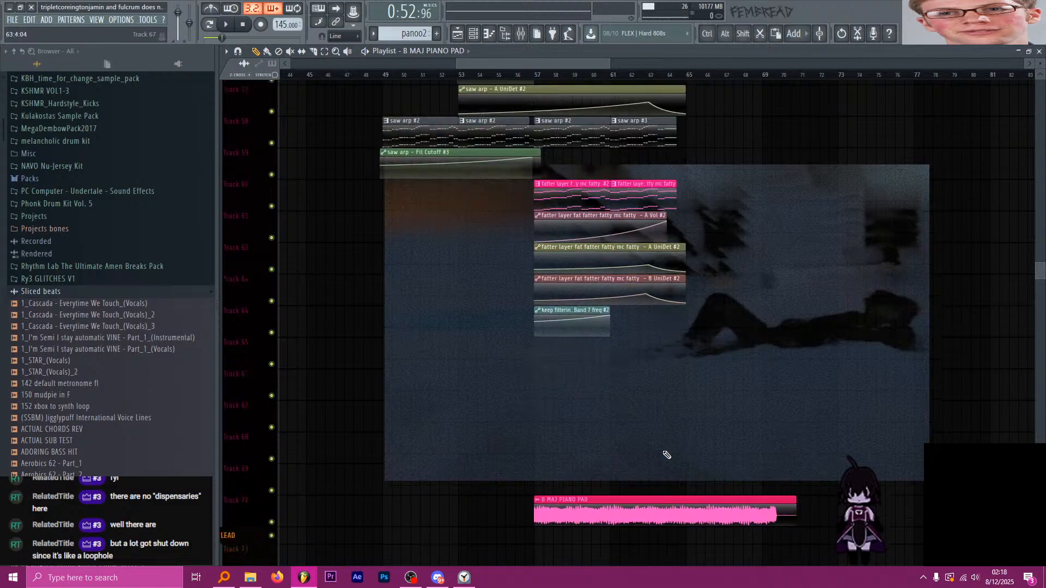
scroll(679, 453, "up", 5, "ctrl")
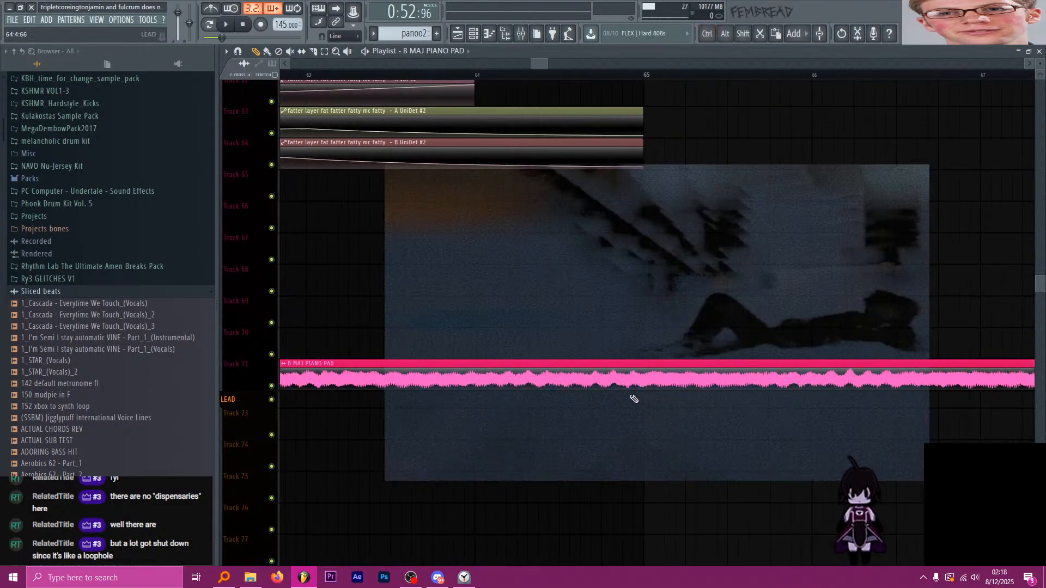
scroll(467, 381, "up", 2, "ctrl")
key("c")
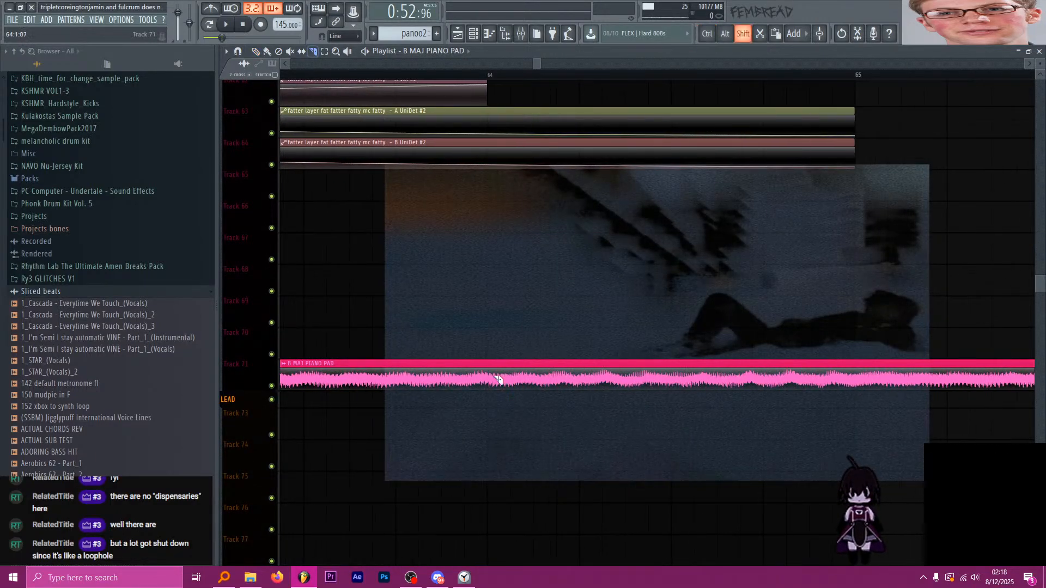
left_click_drag(481, 392, 481, 358, "shift")
scroll(527, 380, "down", 1, "ctrl")
key("p")
right_click(538, 378)
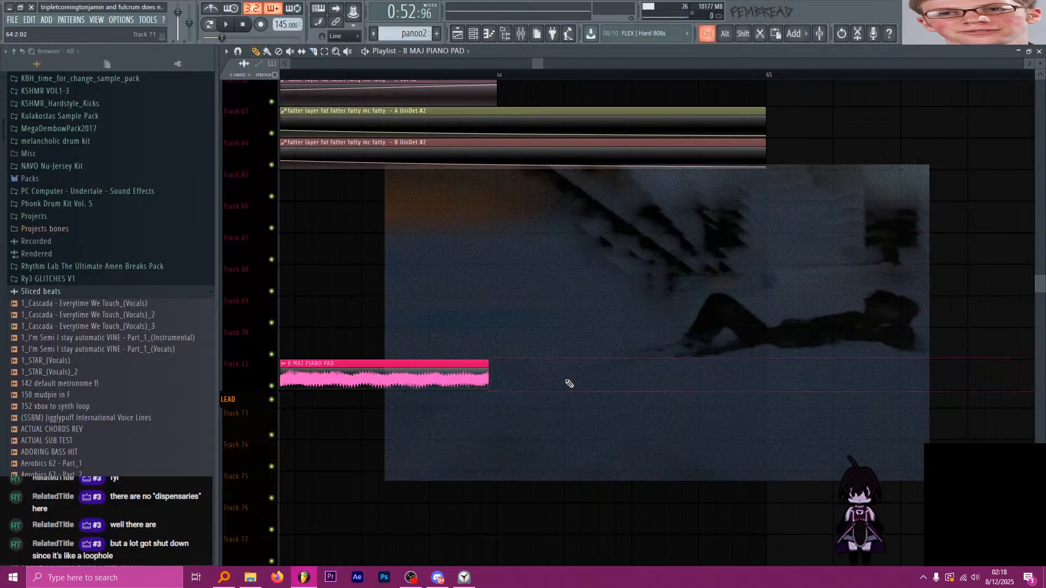
Fine-tune the end of the B MAJ PIANO PAD clip to bar 64, level with the A Vol #2 automation clip.
scroll(566, 383, "down", 2, "ctrl")
scroll(539, 379, "up", 4, "ctrl")
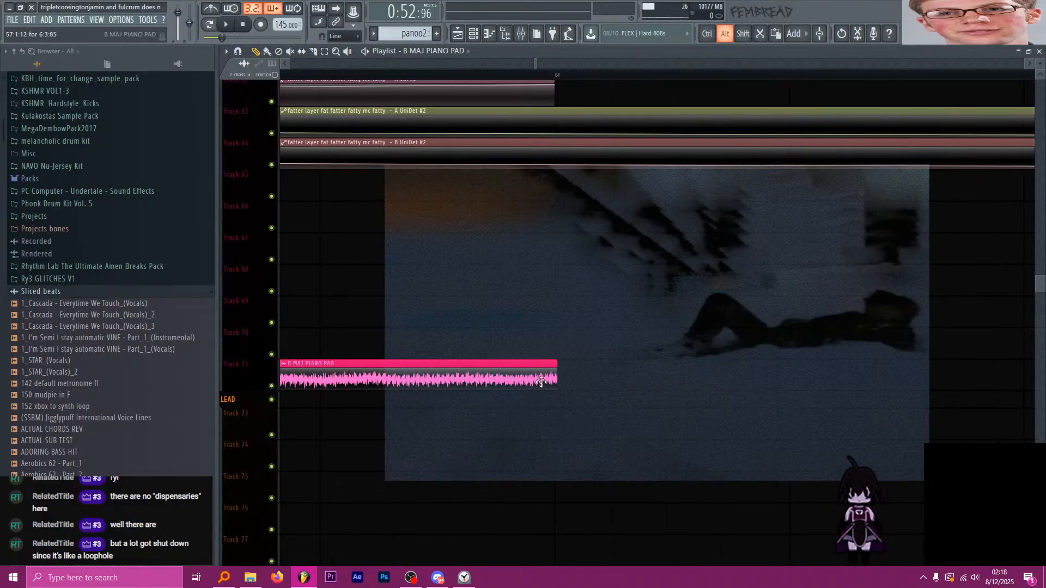
scroll(569, 380, "down", 4, "ctrl")
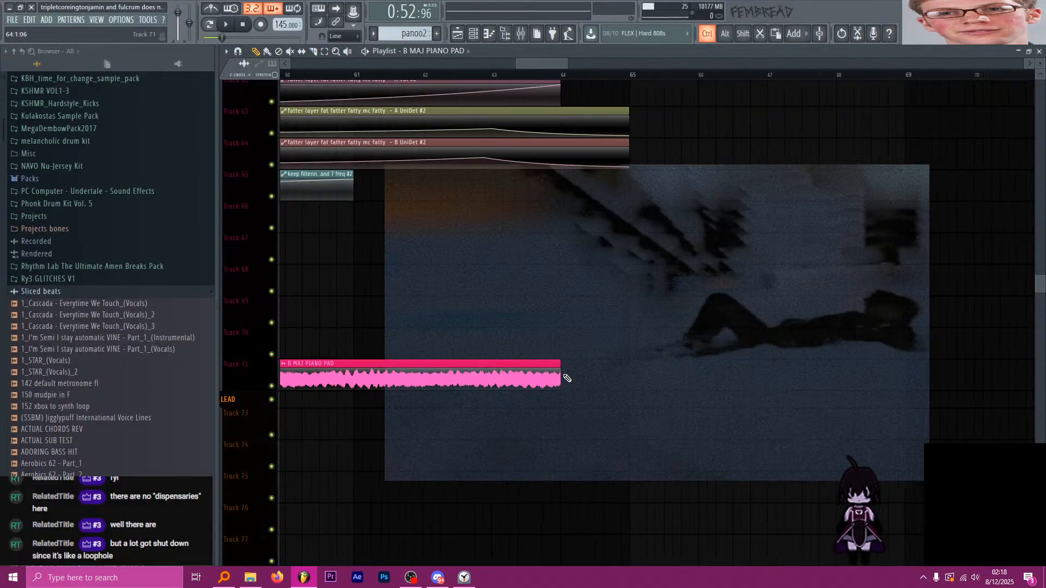
Insert an empty playlist track between the piano pad's track 71 and the LEAD group.
scroll(568, 379, "down", 3, "ctrl")
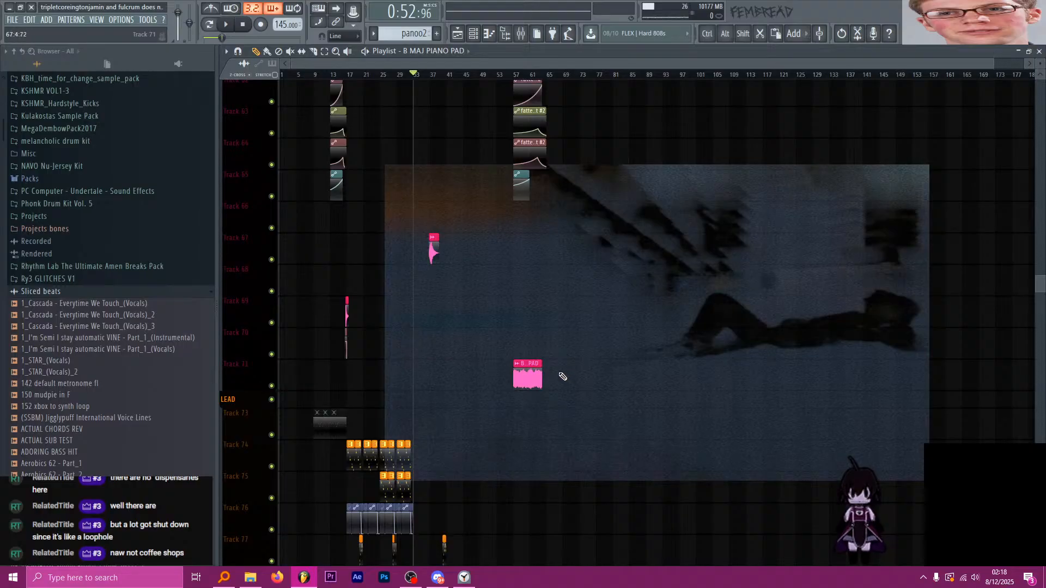
scroll(536, 376, "up", 3, "ctrl")
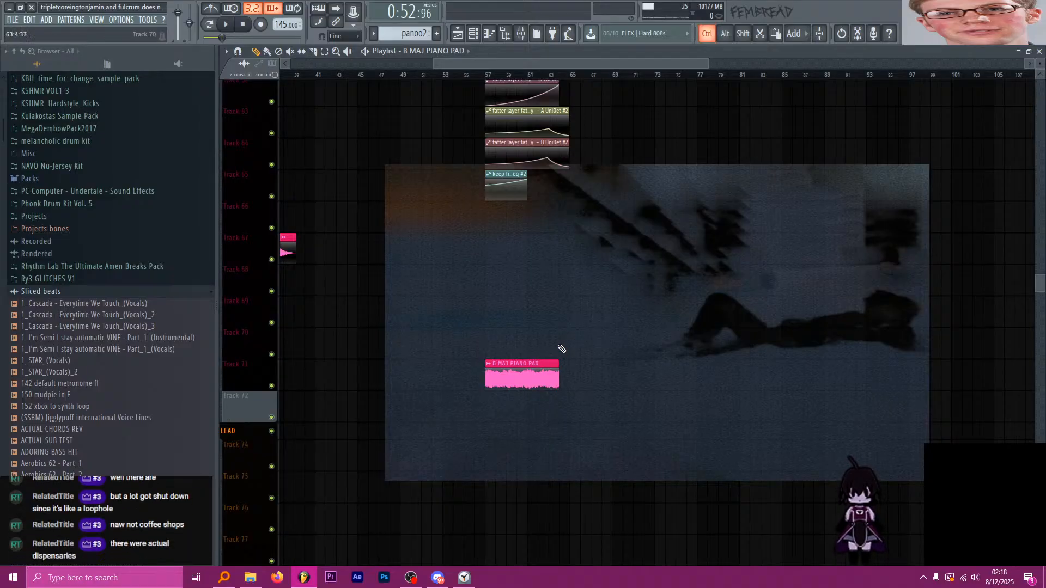
scroll(560, 350, "up", 2, "ctrl")
scroll(455, 317, "up", 2, "ctrl")
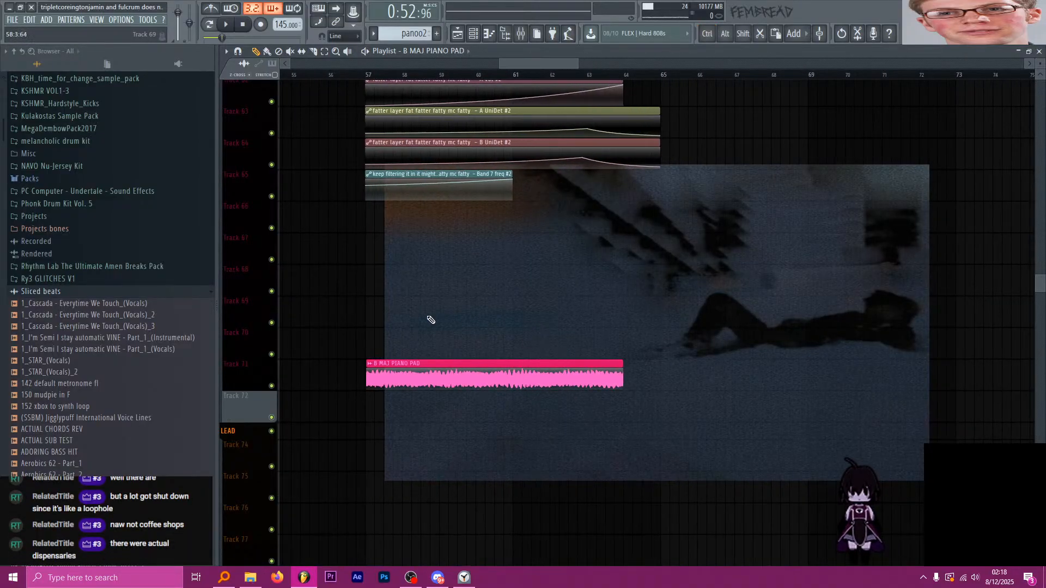
Create a channel volume automation clip for the B MAJ PIANO PAD on track 72, spanning bars 57 to 64.
scroll(409, 333, "up", 2, "ctrl")
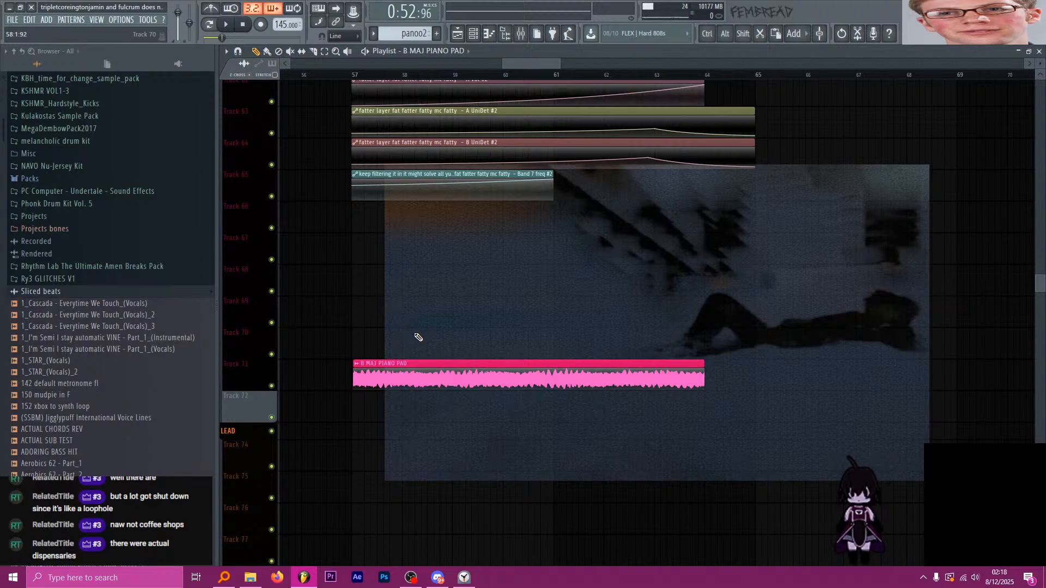
left_click_drag(483, 326, 491, 352)
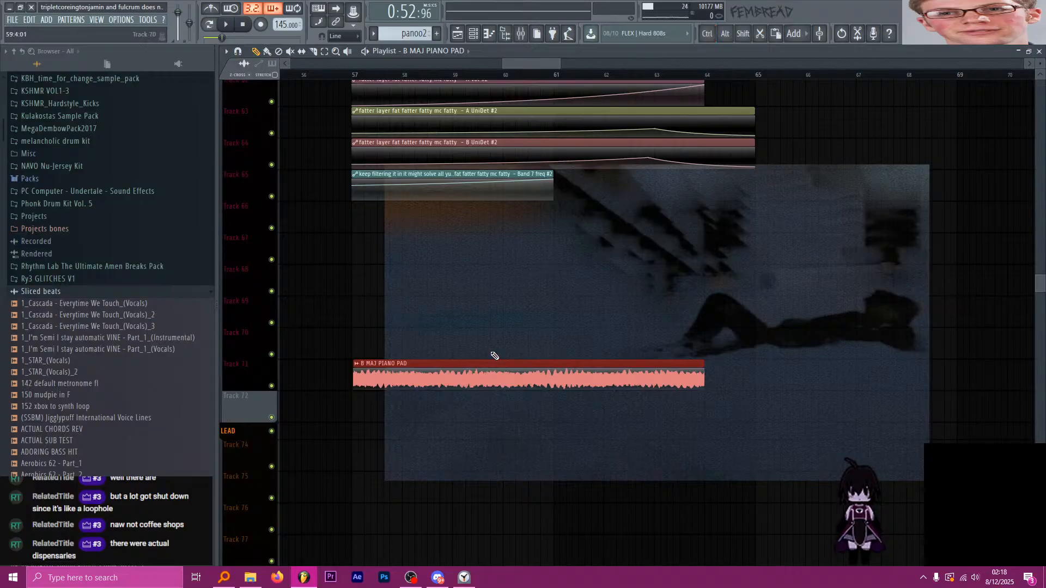
key("ctrl+Return")
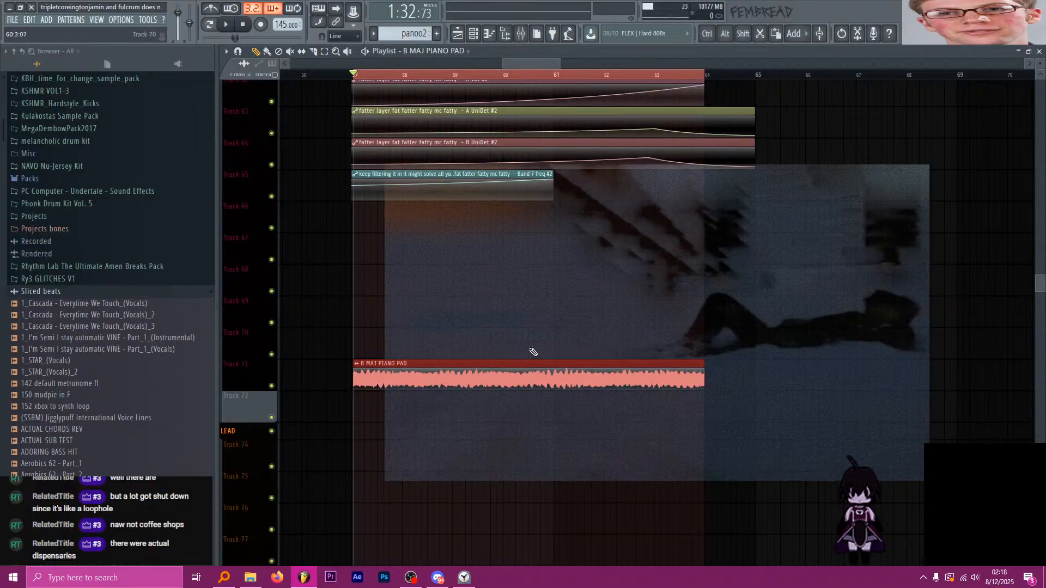
double_click(552, 375)
right_click(563, 235)
key("c")
left_click(640, 215)
left_click_drag(642, 218, 637, 409)
Shape the piano pad's volume automation as a late-rising curve starting from the minimum, and audition it from bar 61.
left_click_drag(355, 406, 355, 448)
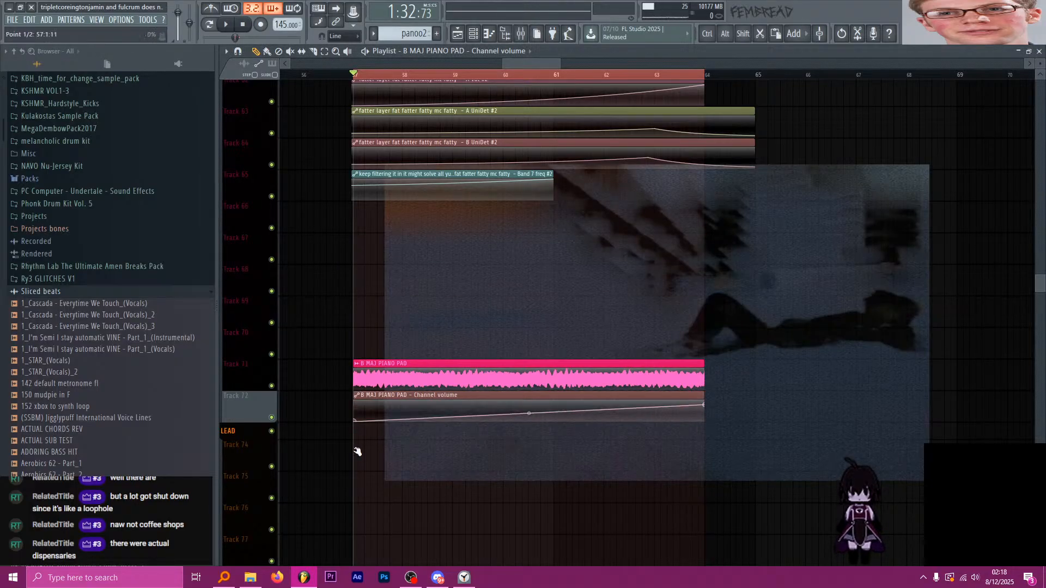
left_click_drag(529, 413, 529, 420)
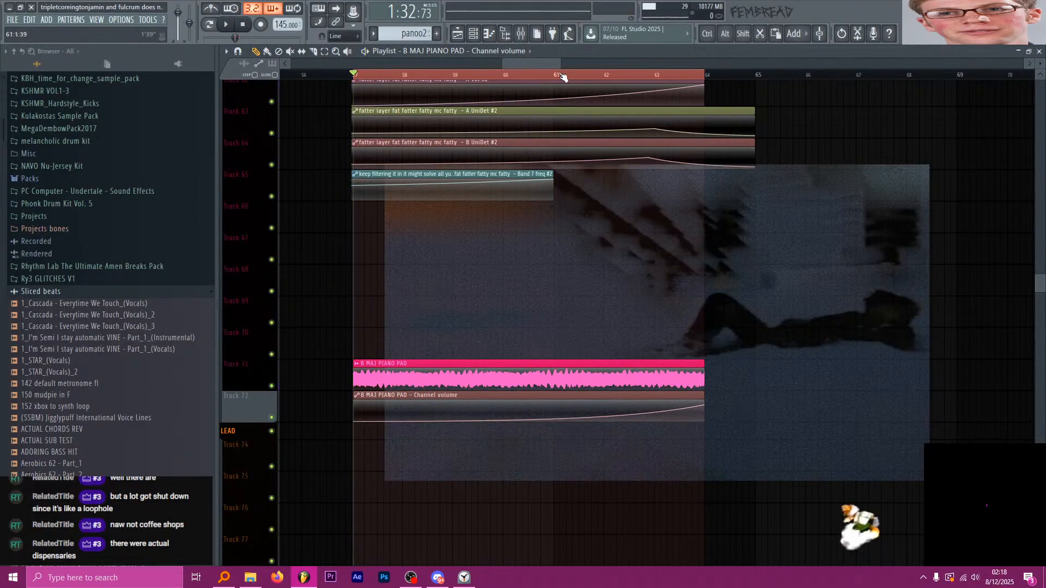
left_click(556, 74)
key("space")
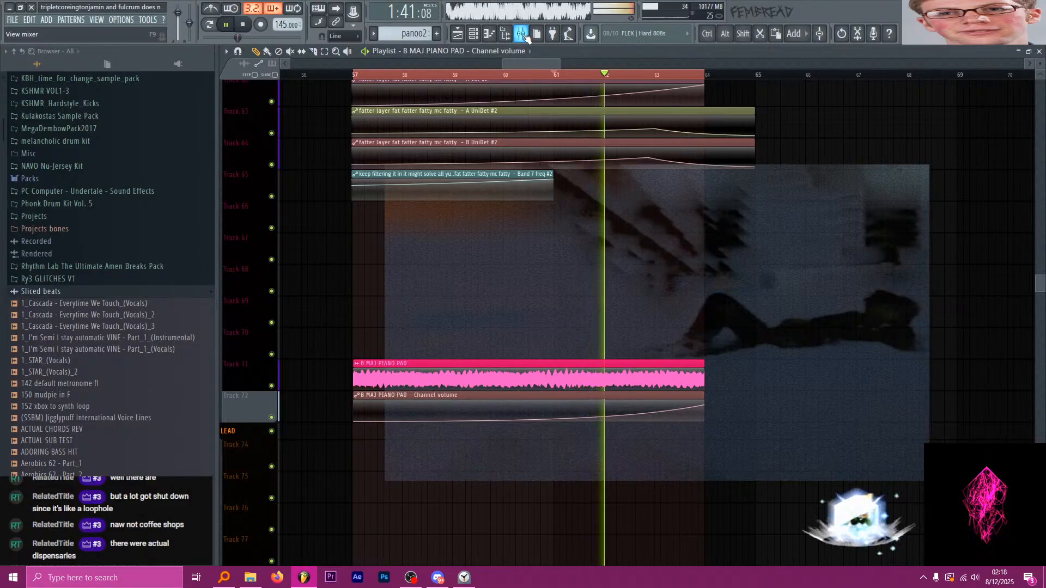
left_click(521, 35)
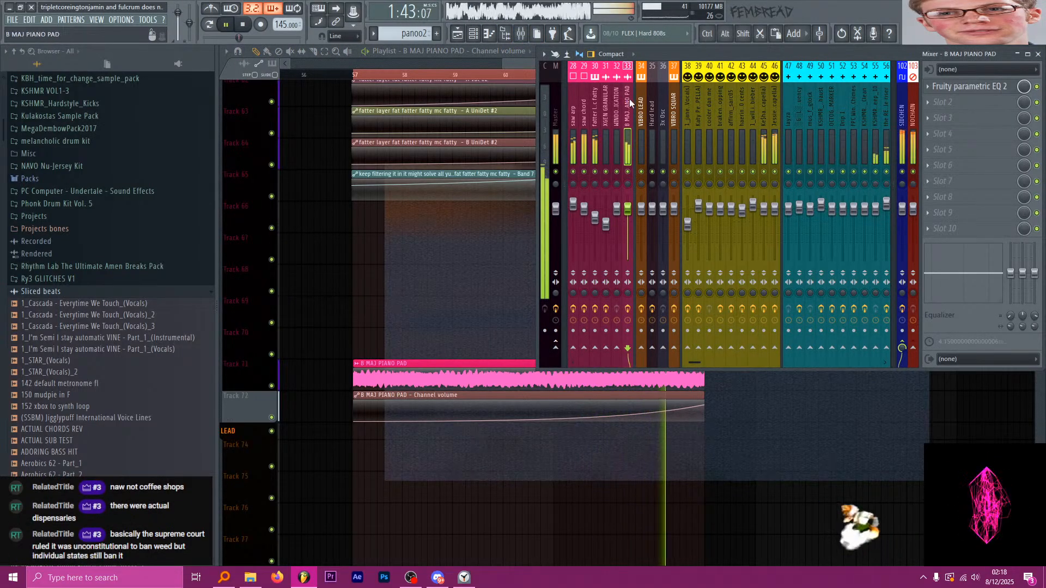
key("space")
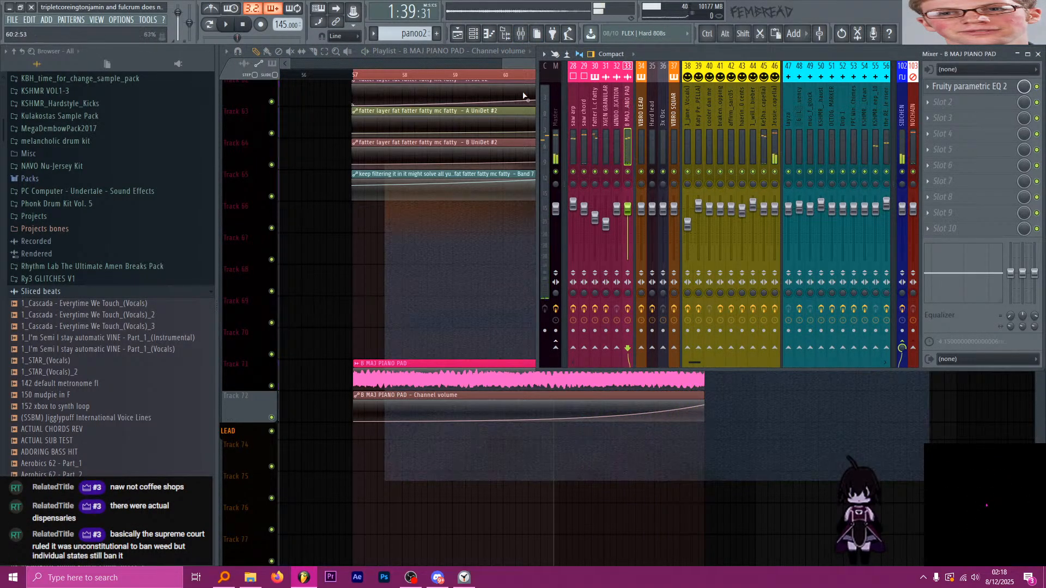
Turn band 1 of the B MAJ PIANO PAD's Fruity parametric EQ 2 into a high-pass reaching just below band 3, and play it.
left_click(490, 62)
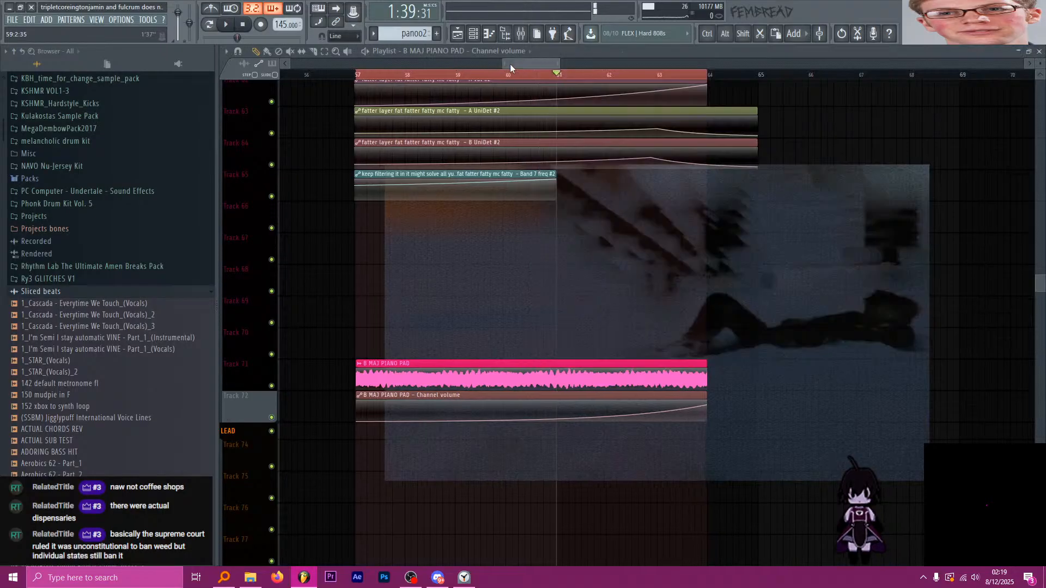
scroll(632, 207, "up", 3)
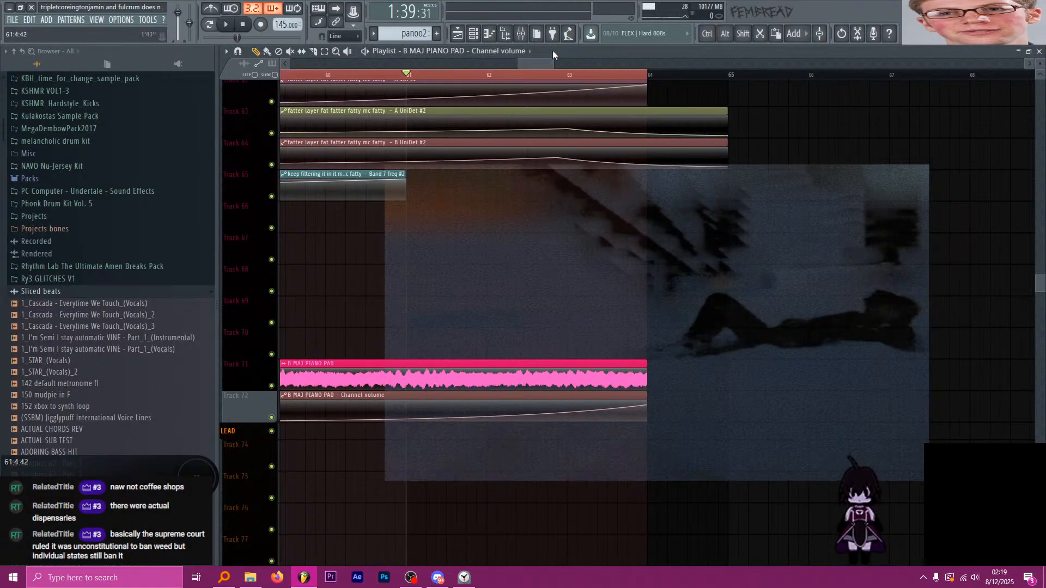
left_click(527, 34)
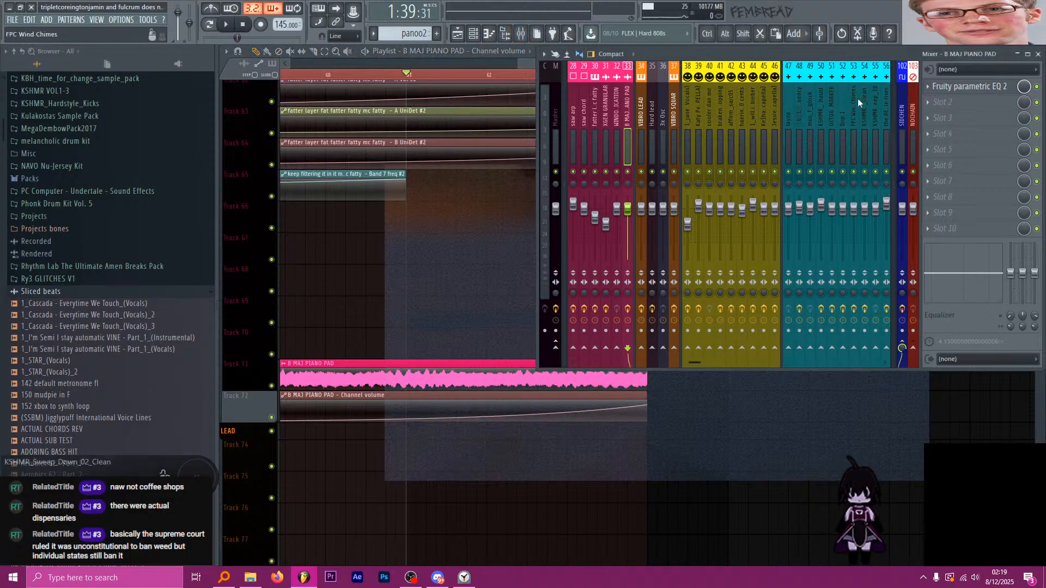
left_click(960, 87)
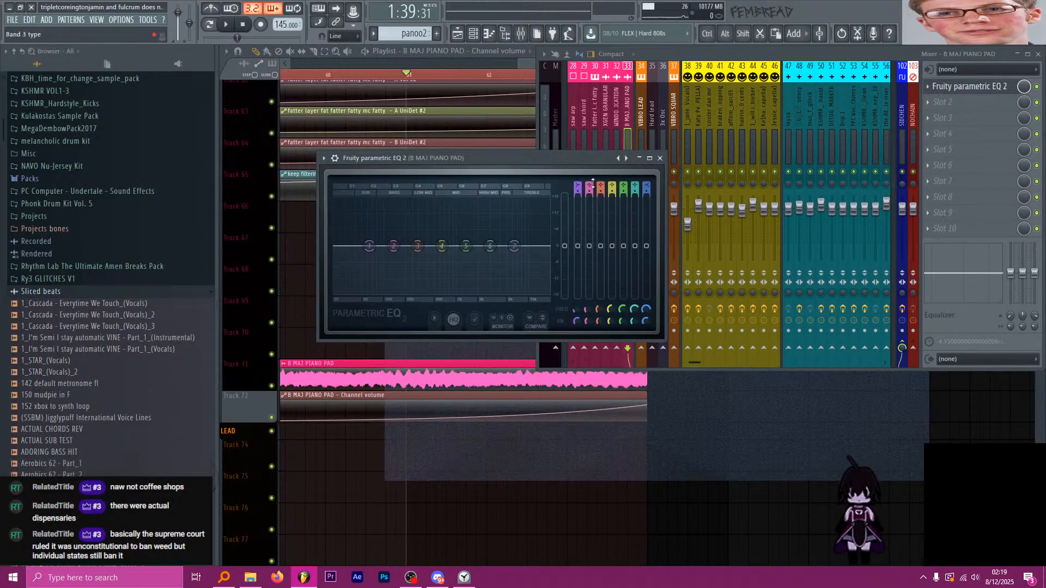
middle_click(368, 246)
middle_click(369, 245)
left_click_drag(369, 246, 412, 246)
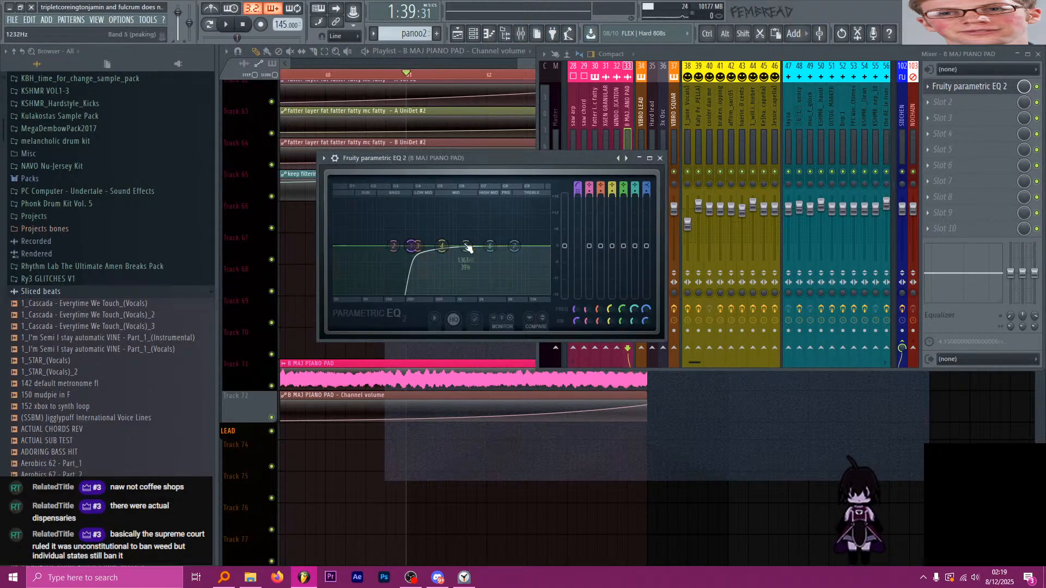
left_click(630, 119)
left_click(960, 88)
left_click(960, 87)
key("space")
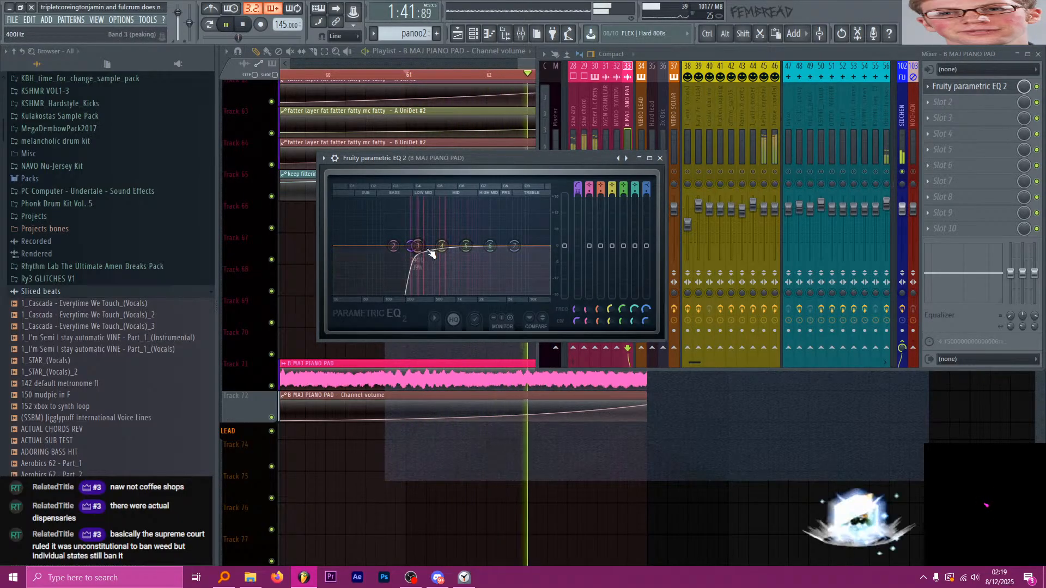
Lower EQ bands 3 and 4, slightly boost bands 5 and 6, add a strong high-shelf boost with band 7, and nudge the low cut up.
left_click_drag(417, 246, 466, 236)
key("space")
left_click_drag(489, 245, 491, 205)
key("space")
key("space")
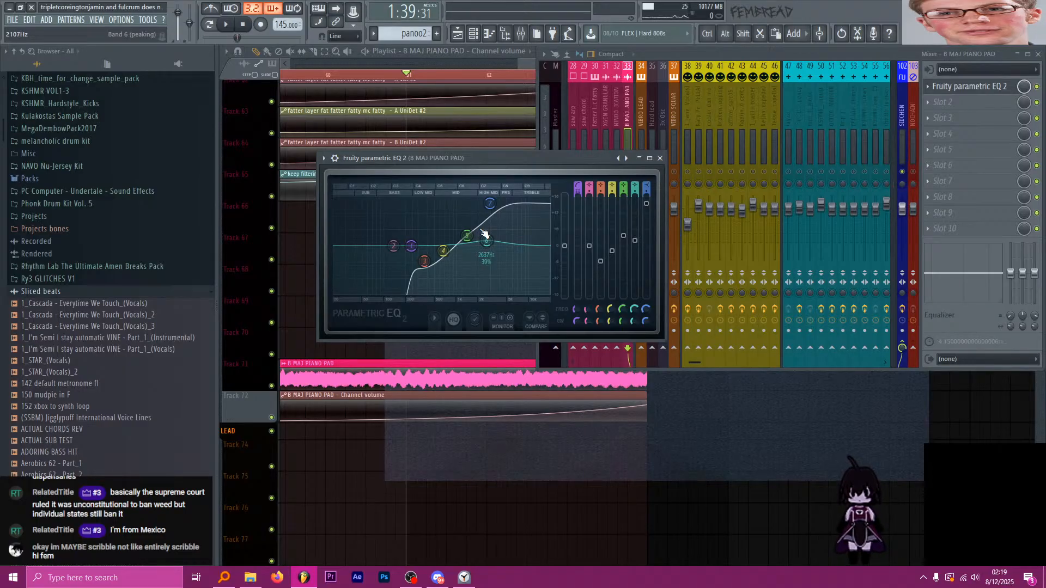
key("space")
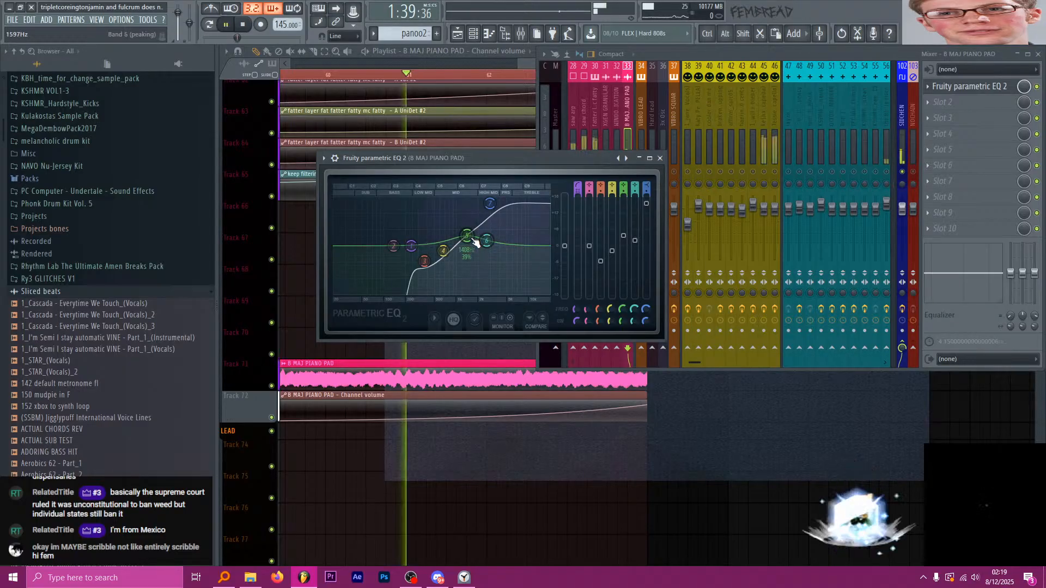
left_click_drag(418, 254, 446, 257)
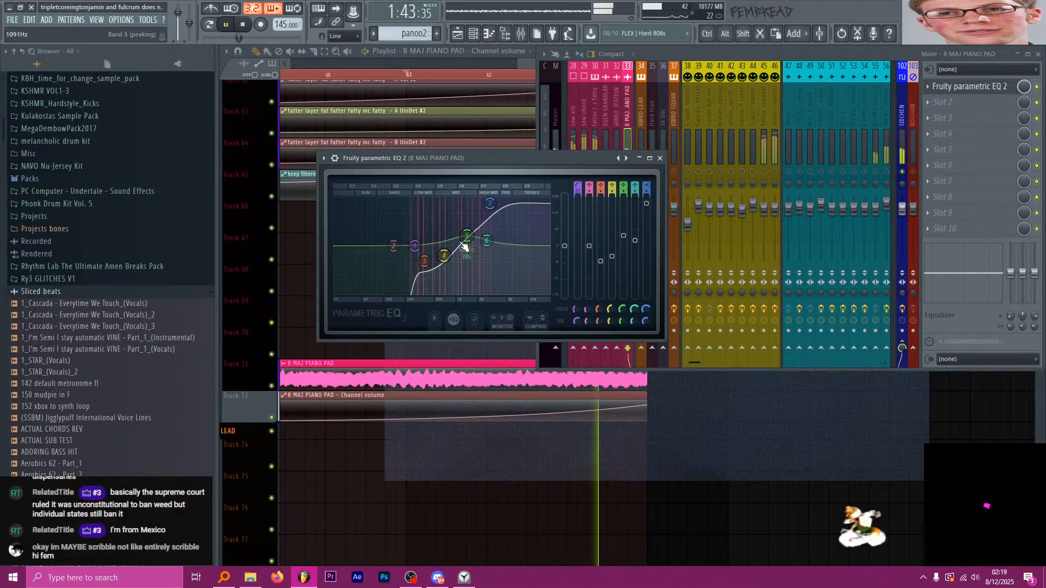
key("space")
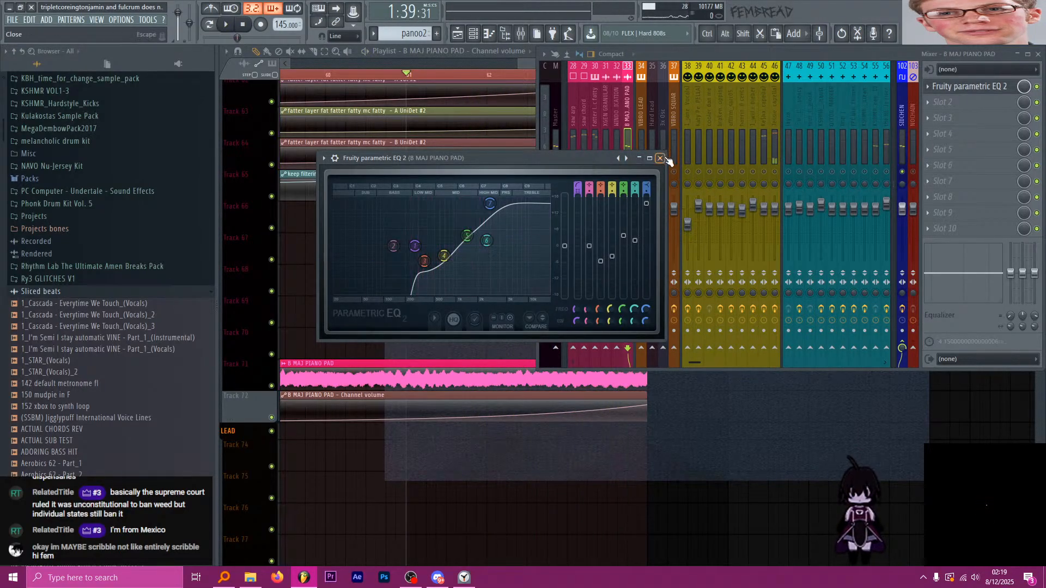
left_click(660, 159)
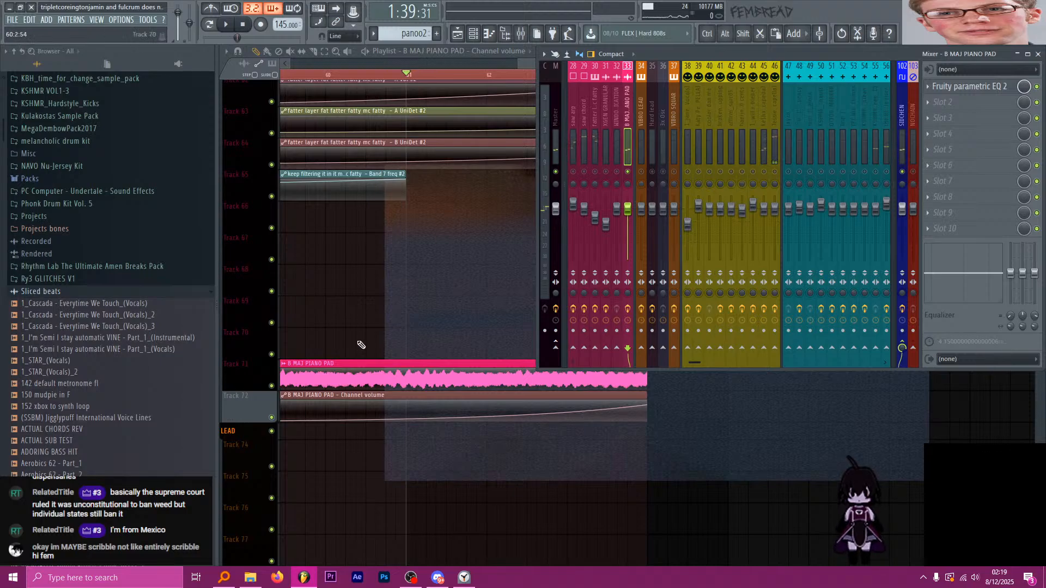
Raise the B MAJ PIANO PAD mixer fader to 5.6 dB during playback, return to the playlist and save the project.
key("space")
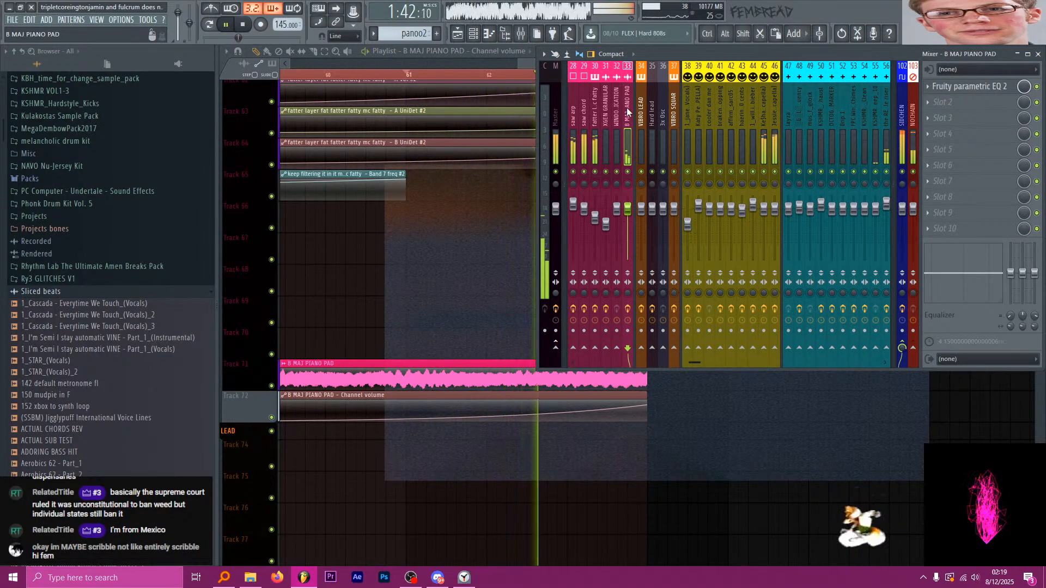
left_click_drag(628, 208, 630, 201)
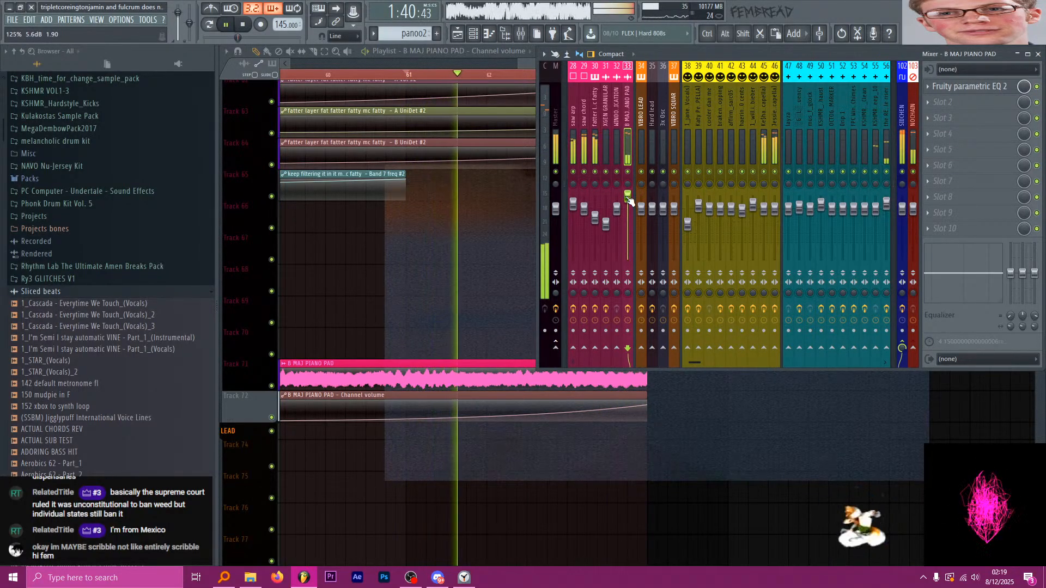
key("F9")
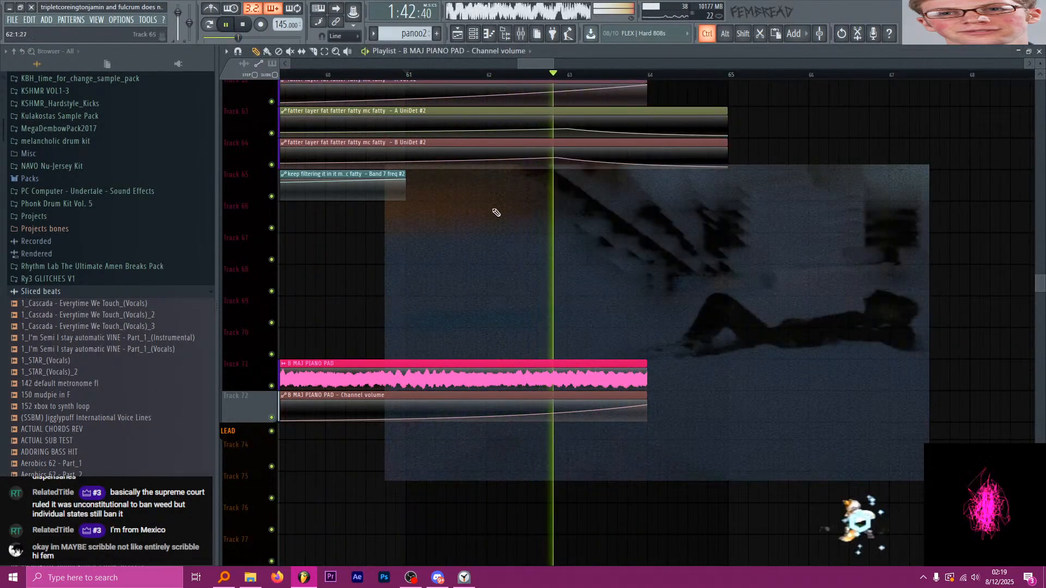
scroll(496, 212, "down", 1)
key("space")
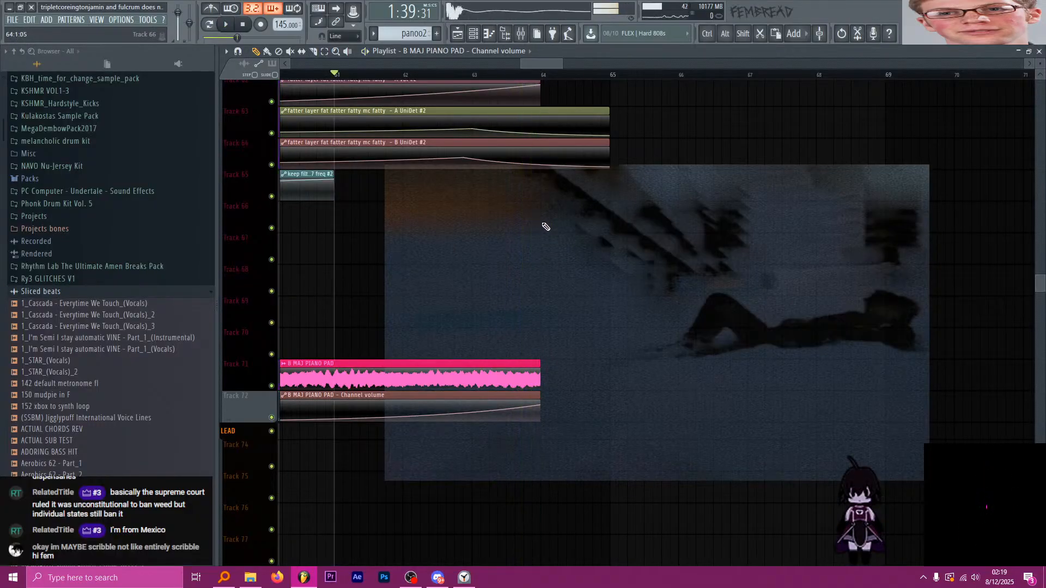
scroll(545, 224, "down", 2)
scroll(554, 224, "up", 4)
key("ctrl+s")
Place the playhead at bar 64, level with the end of the B MAJ PIANO PAD clip.
scroll(544, 245, "down", 1)
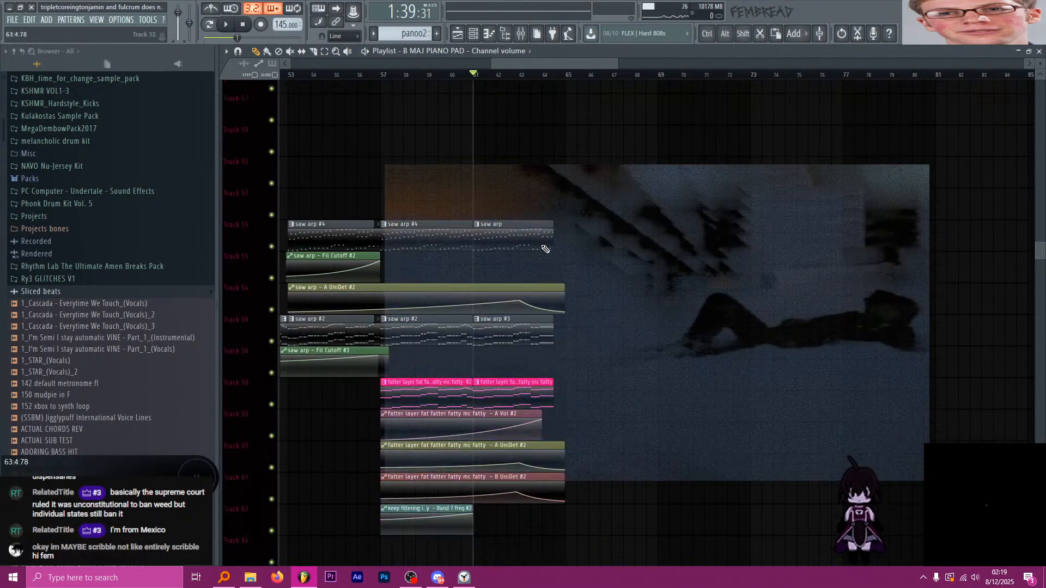
scroll(545, 248, "down", 6)
scroll(546, 248, "up", 4)
left_click(523, 75)
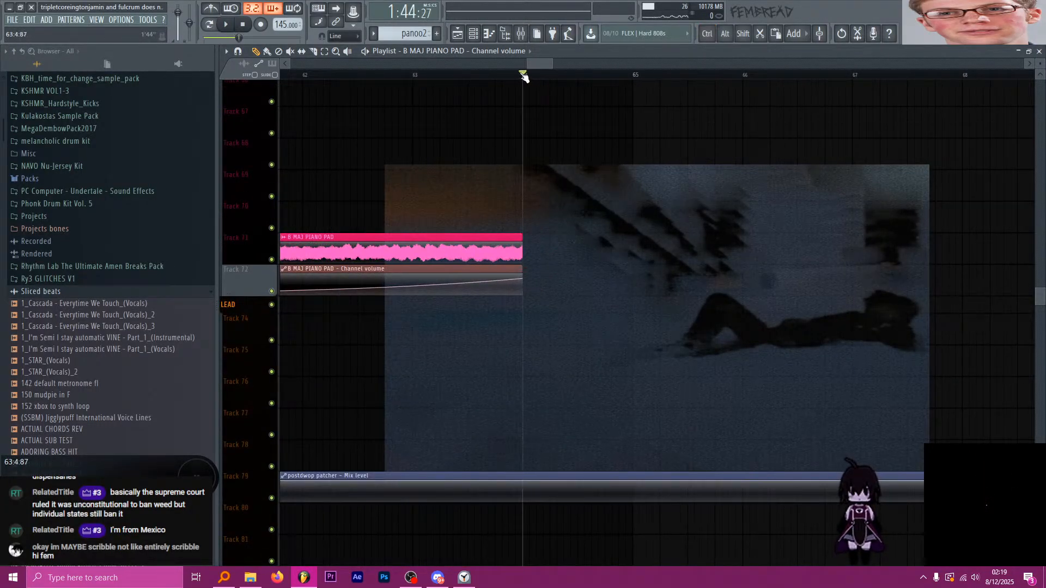
scroll(553, 171, "down", 1)
scroll(535, 226, "up", 1)
scroll(536, 246, "up", 4)
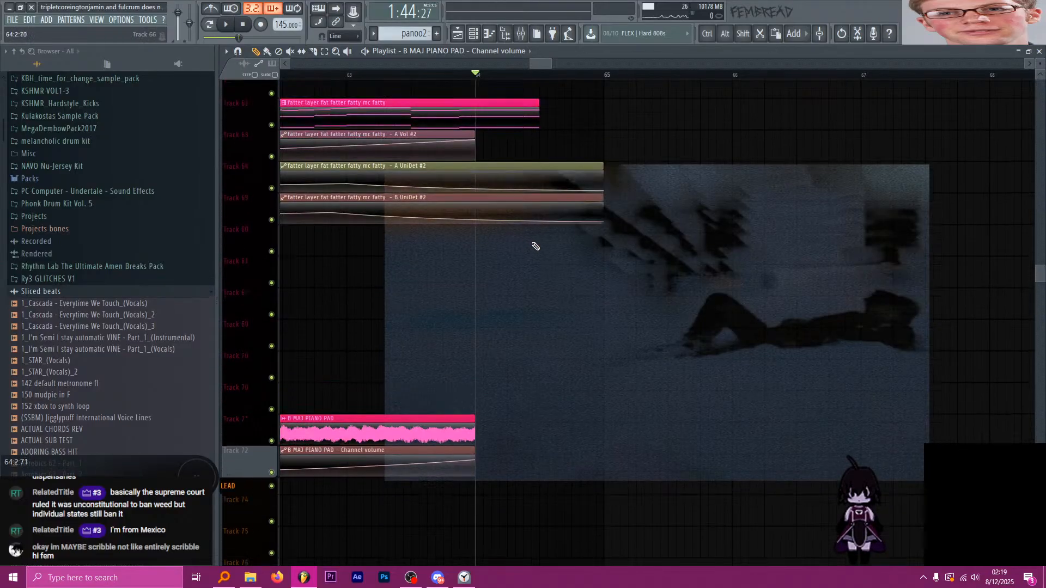
Review the drum, synth, vocal and SFX tracks around bars 64 to 65, placing the playhead halfway through bar 64.
scroll(536, 246, "up", 2)
scroll(536, 246, "up", 3)
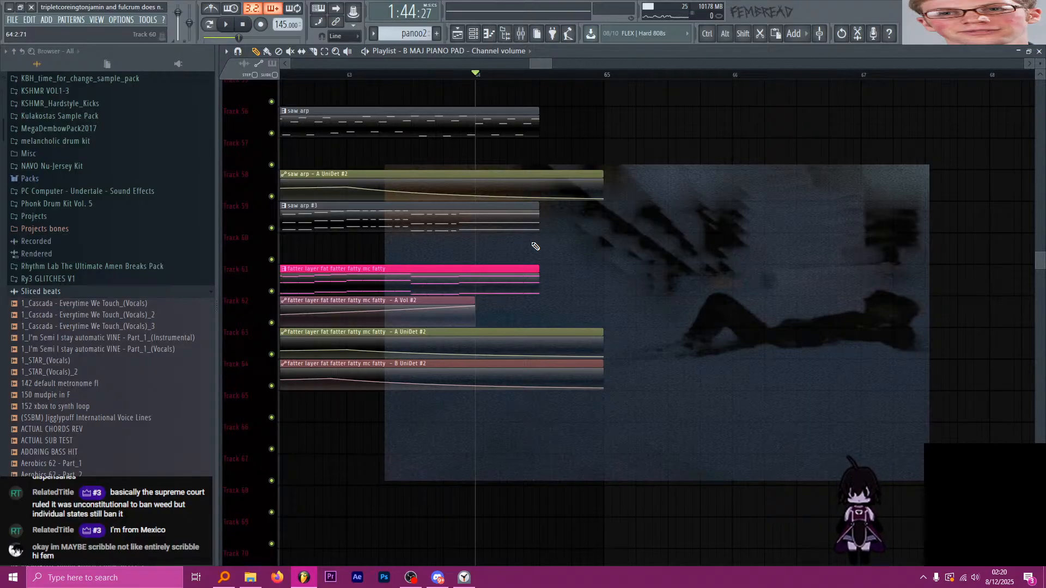
scroll(600, 225, "up", 15)
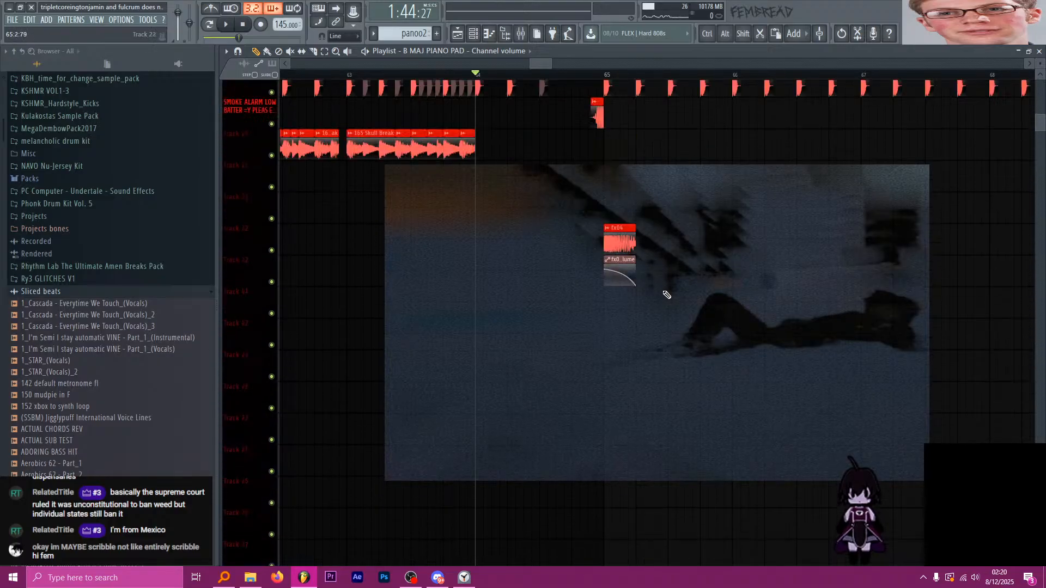
scroll(684, 320, "down", 3)
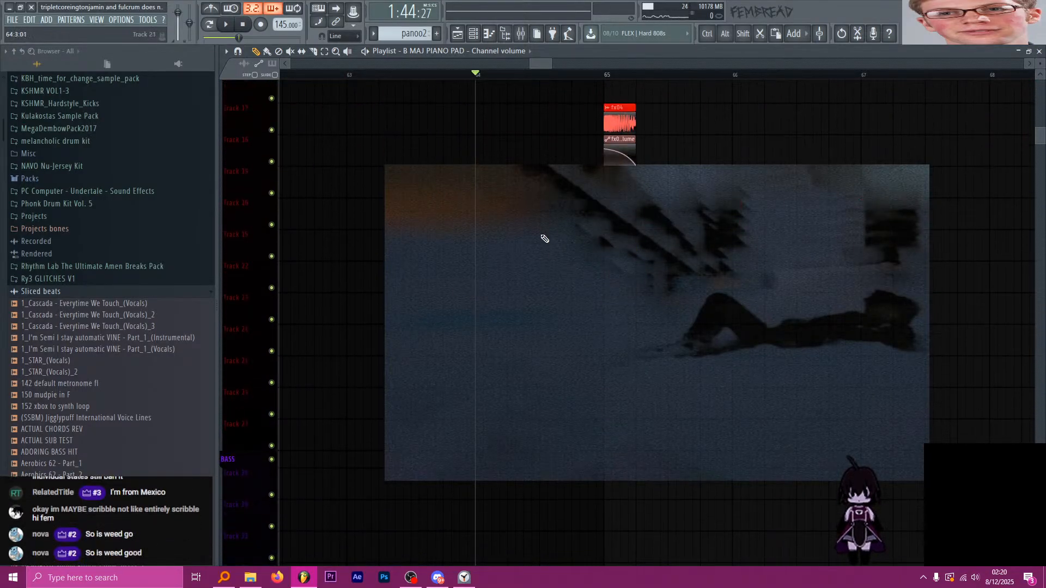
scroll(549, 248, "up", 2)
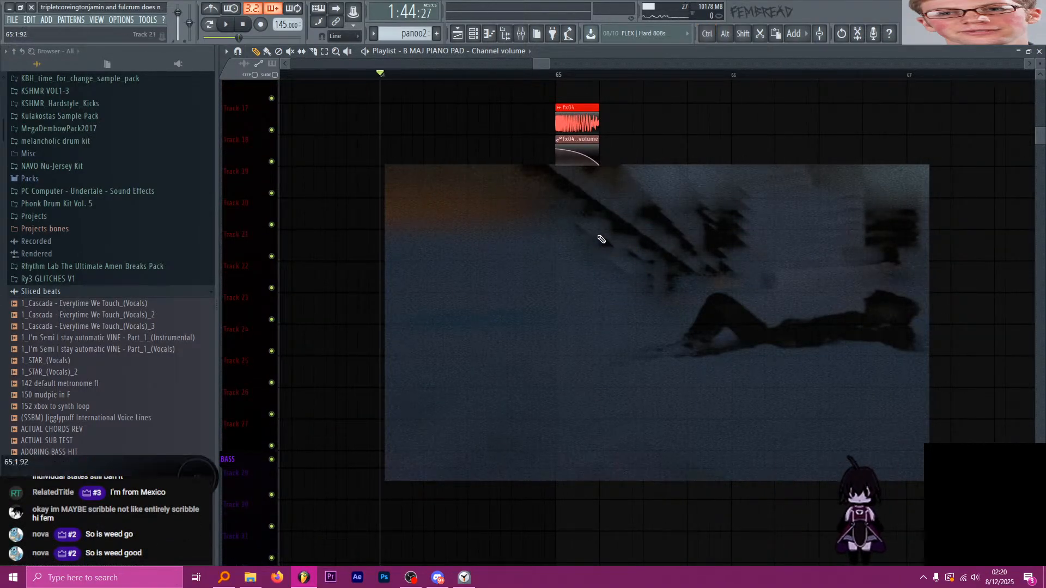
scroll(610, 250, "up", 3)
scroll(605, 252, "up", 2)
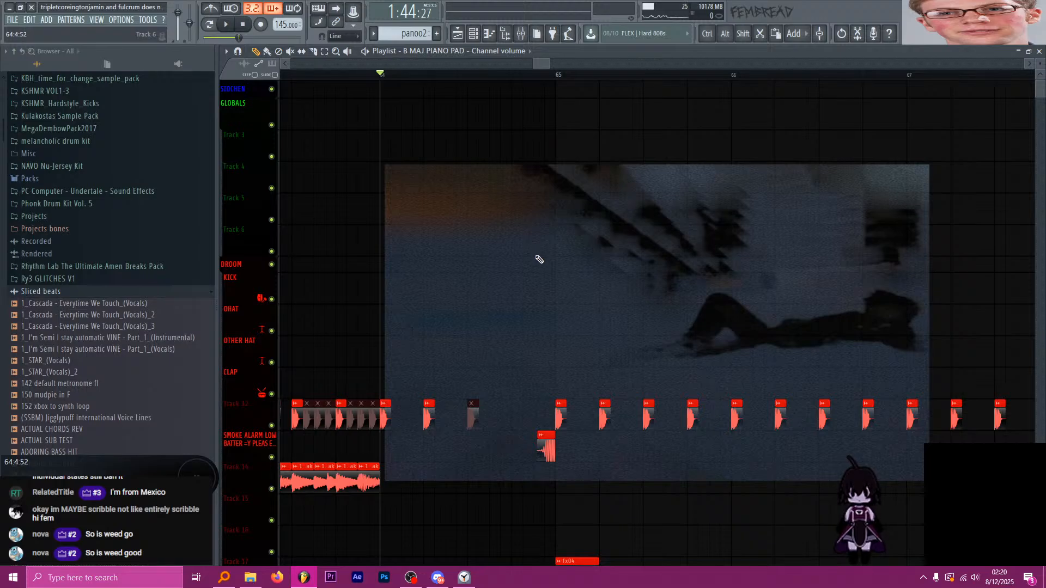
scroll(539, 260, "down", 15)
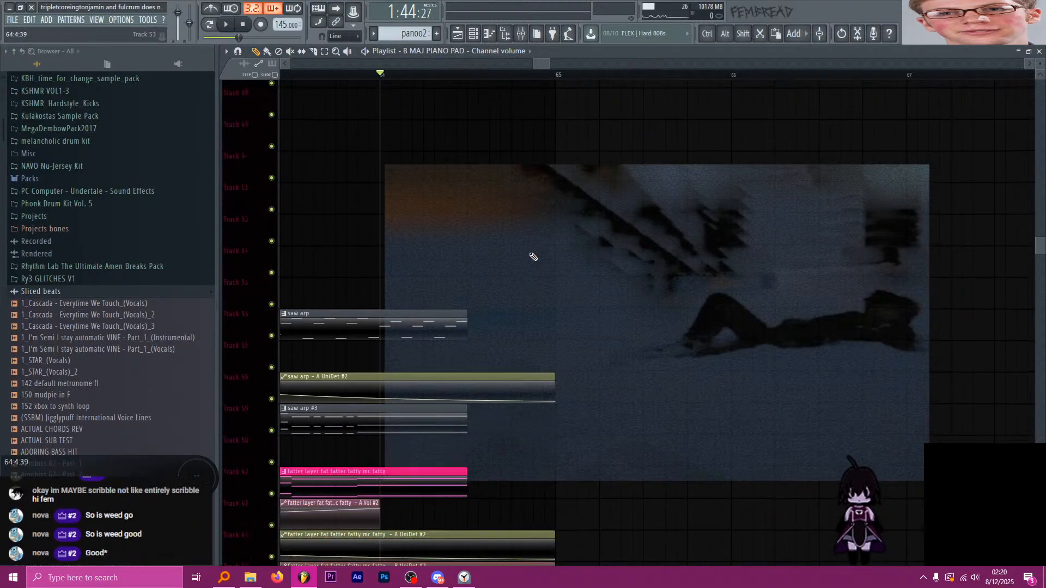
scroll(533, 257, "down", 5)
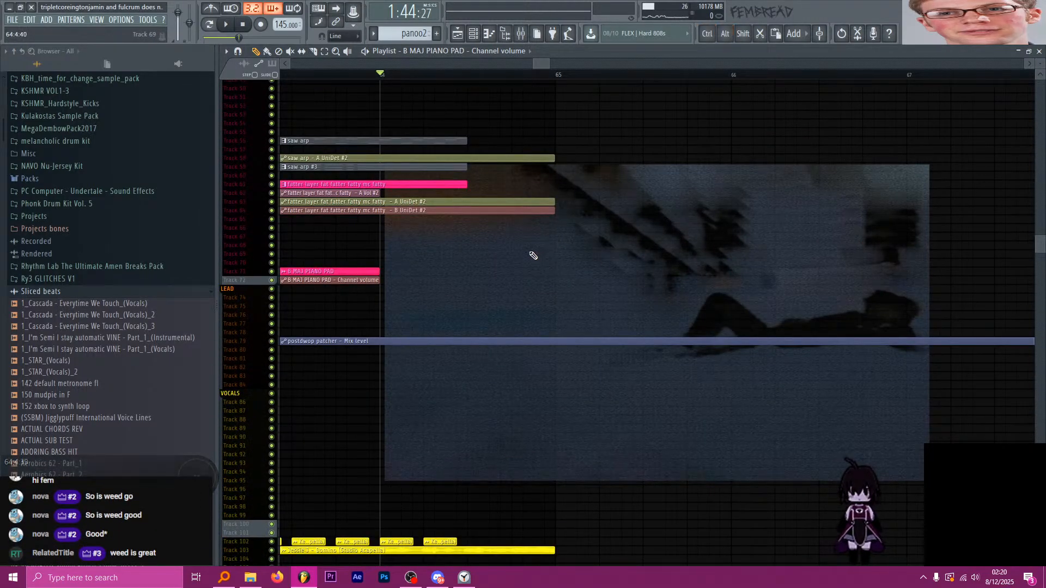
scroll(533, 255, "down", 8)
left_click(467, 73)
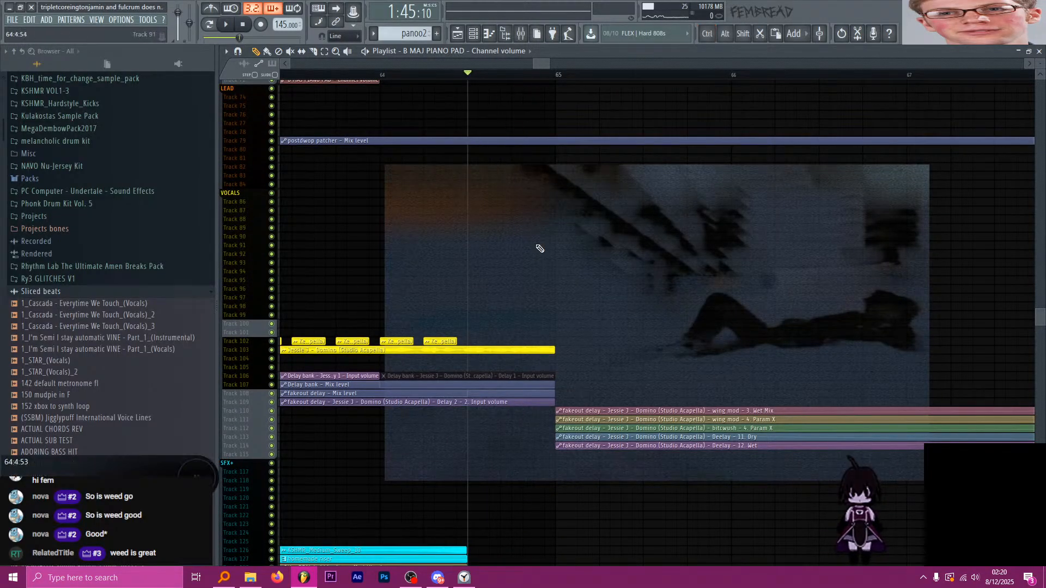
scroll(539, 249, "down", 6)
scroll(545, 218, "down", 3, "ctrl")
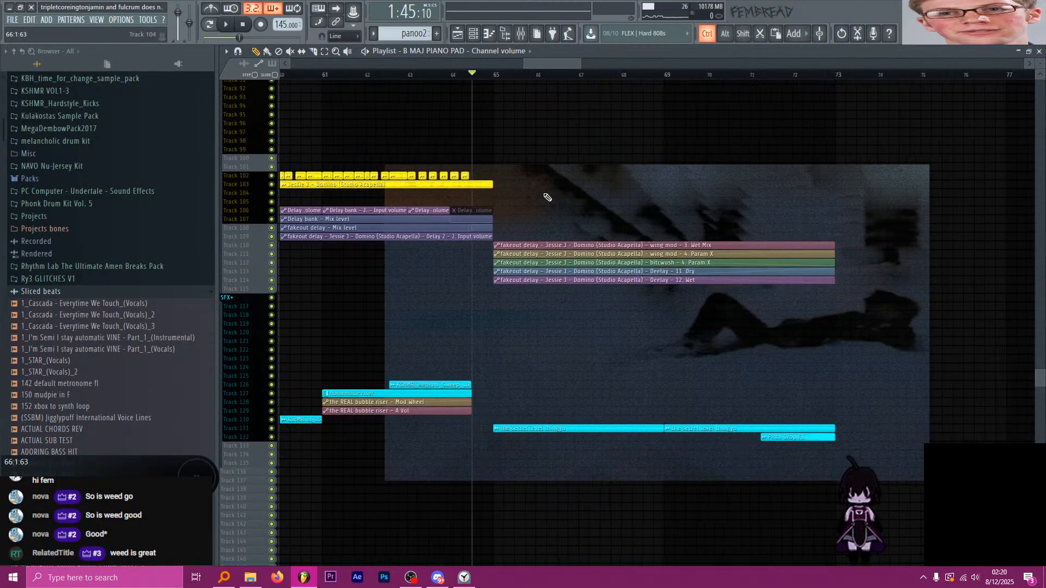
Review the vocal, synth and SFX tracks around the transition, placing the playhead at bar 65.
scroll(548, 197, "up", 3)
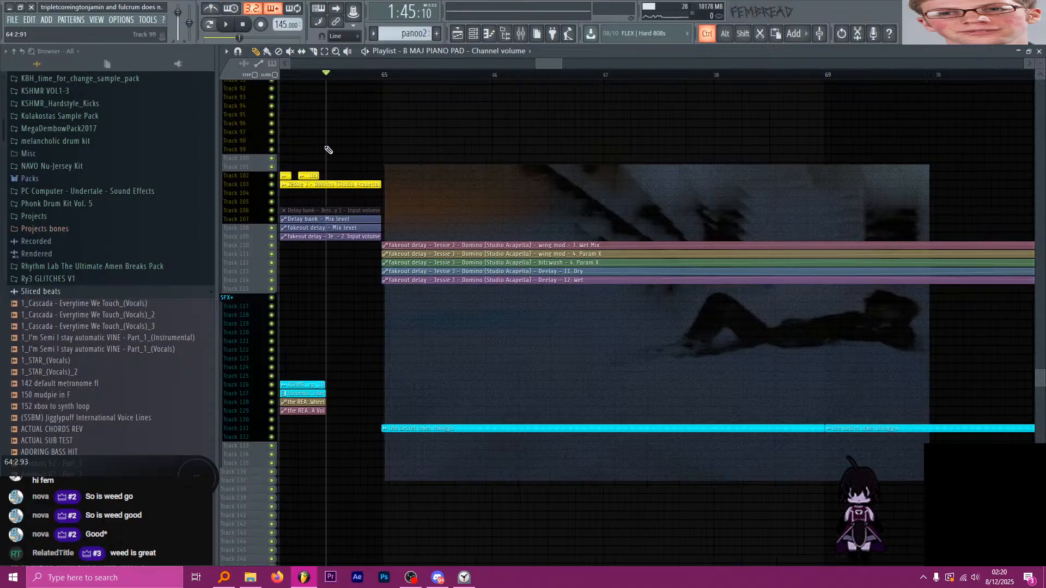
scroll(326, 150, "down", 2, "ctrl")
scroll(325, 143, "up", 1, "ctrl")
scroll(458, 208, "down", 3, "ctrl")
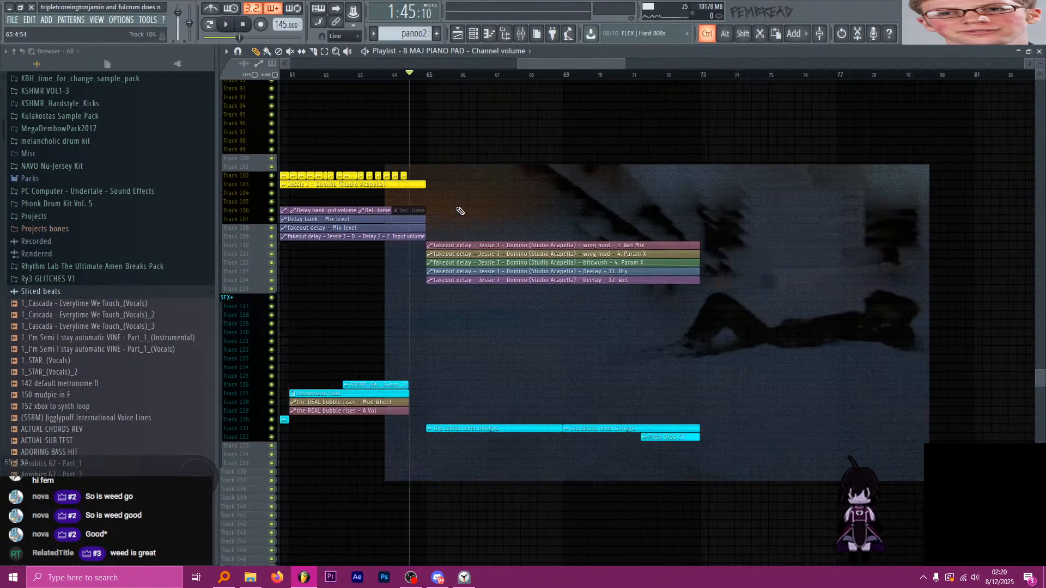
scroll(460, 211, "down", 3, "ctrl")
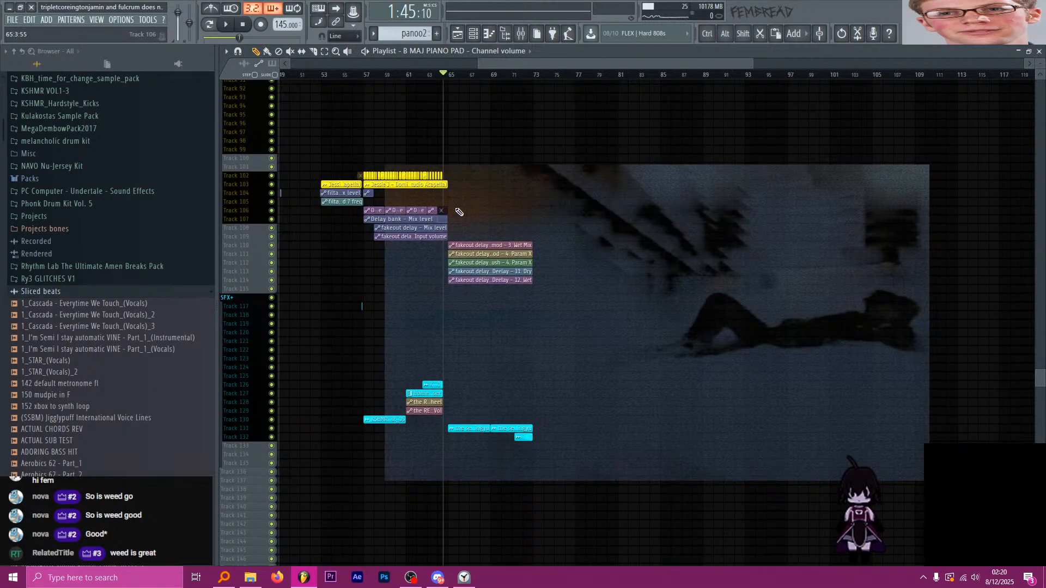
scroll(475, 212, "up", 4)
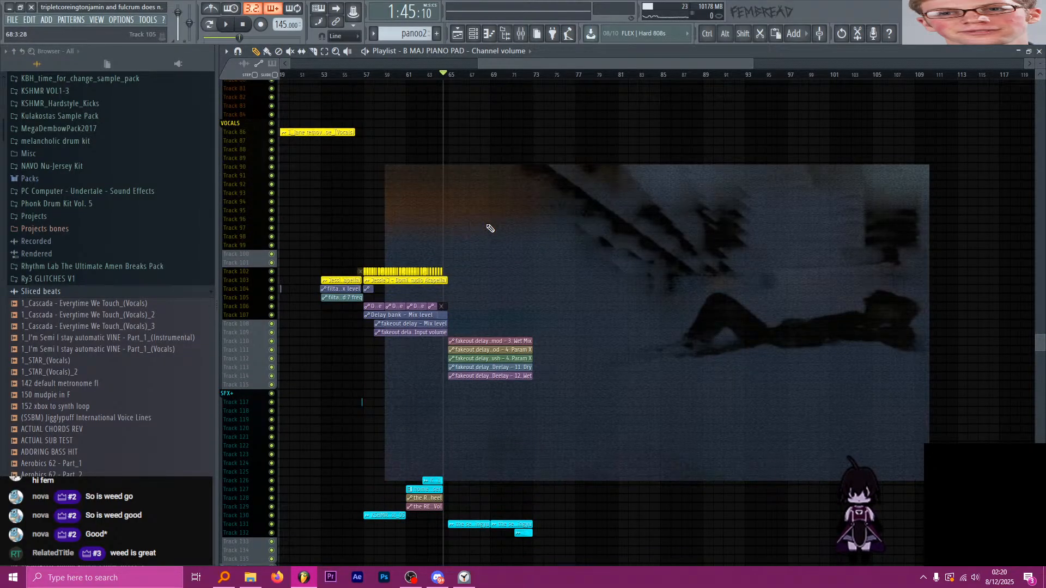
scroll(490, 229, "up", 16)
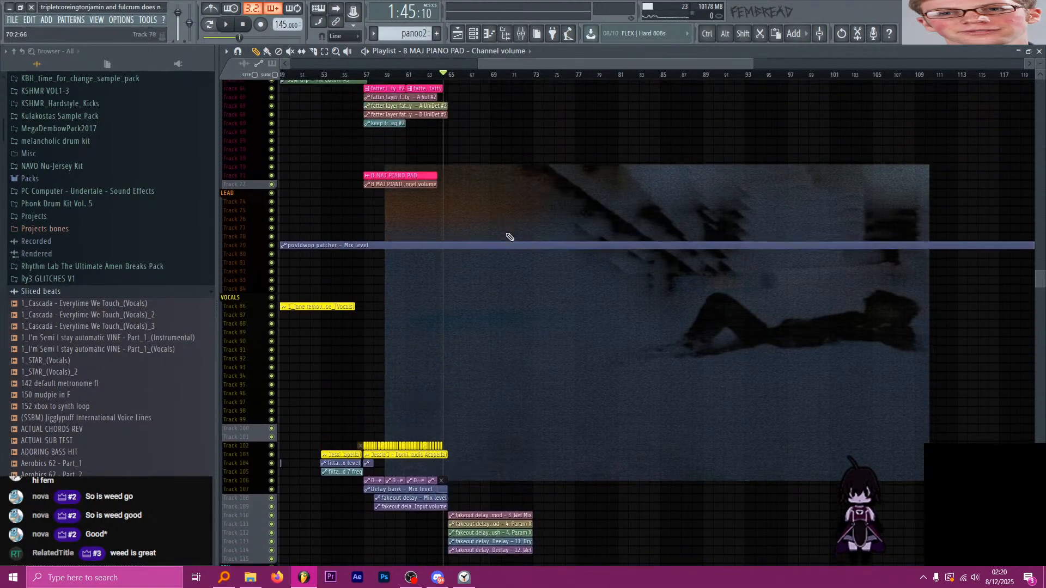
scroll(461, 212, "up", 4)
scroll(463, 218, "up", 5, "ctrl")
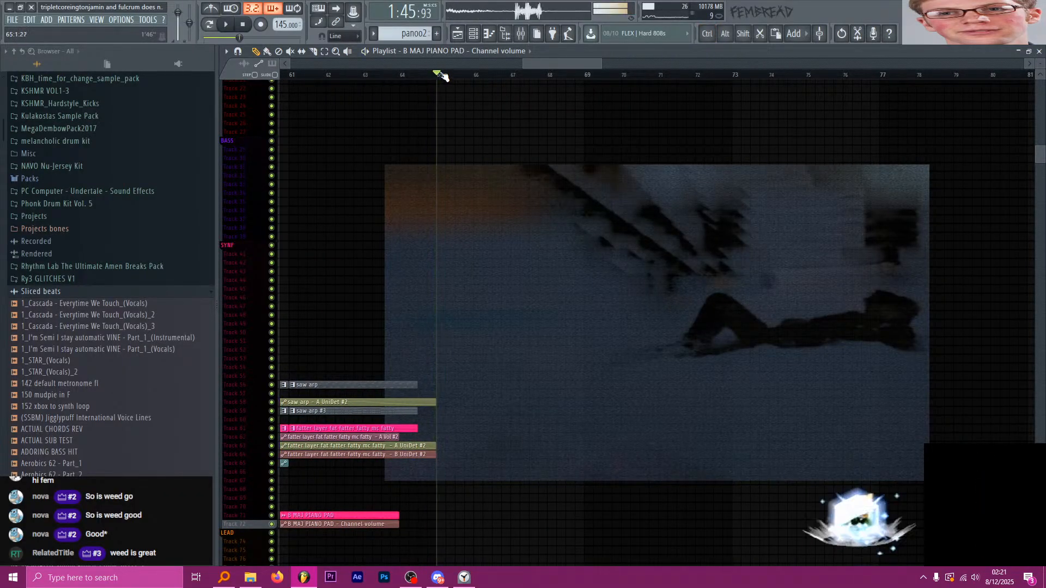
scroll(476, 207, "down", 3, "ctrl")
scroll(477, 207, "down", 3, "ctrl")
scroll(491, 209, "down", 15)
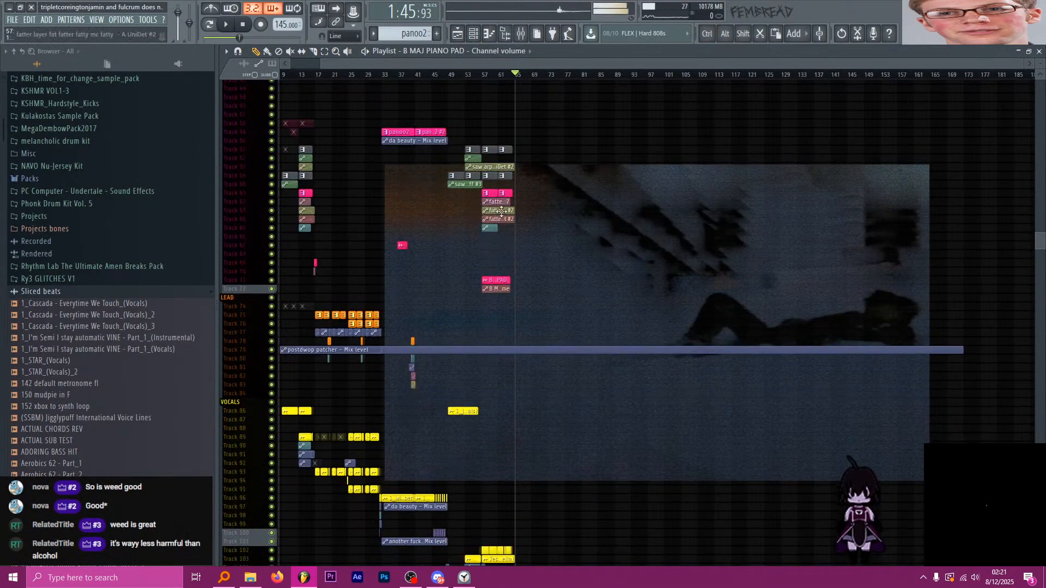
scroll(532, 212, "down", 7)
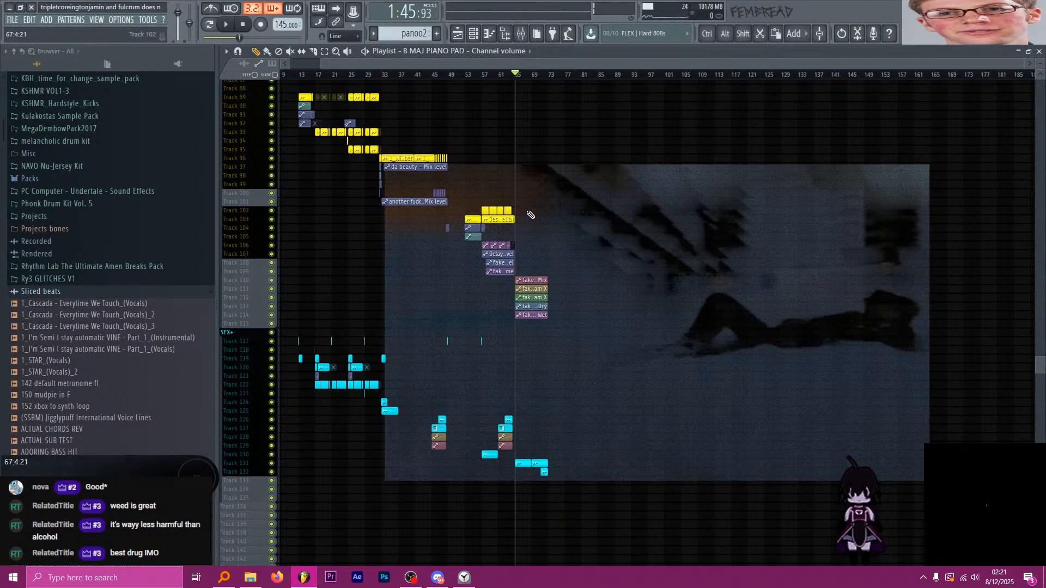
Place the playhead at bar 63 and examine the tracks from the vocals up to the bass section.
key("space")
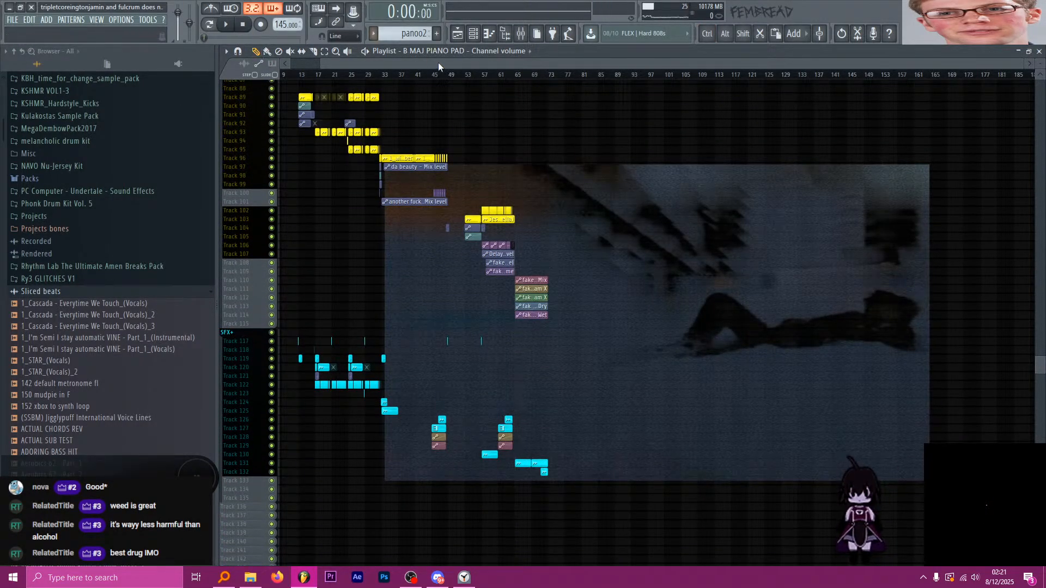
left_click(507, 75)
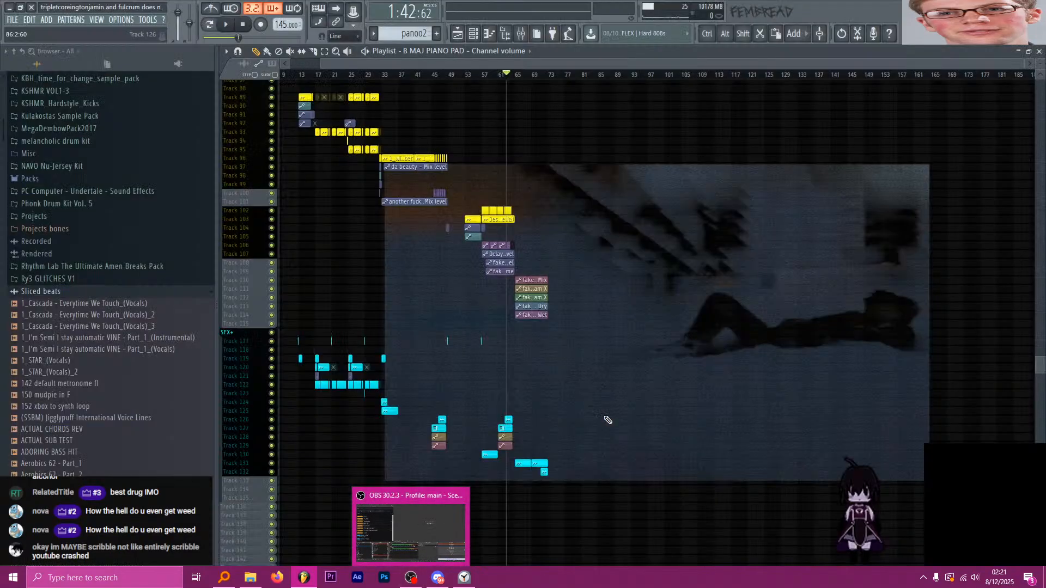
scroll(518, 154, "up", 5)
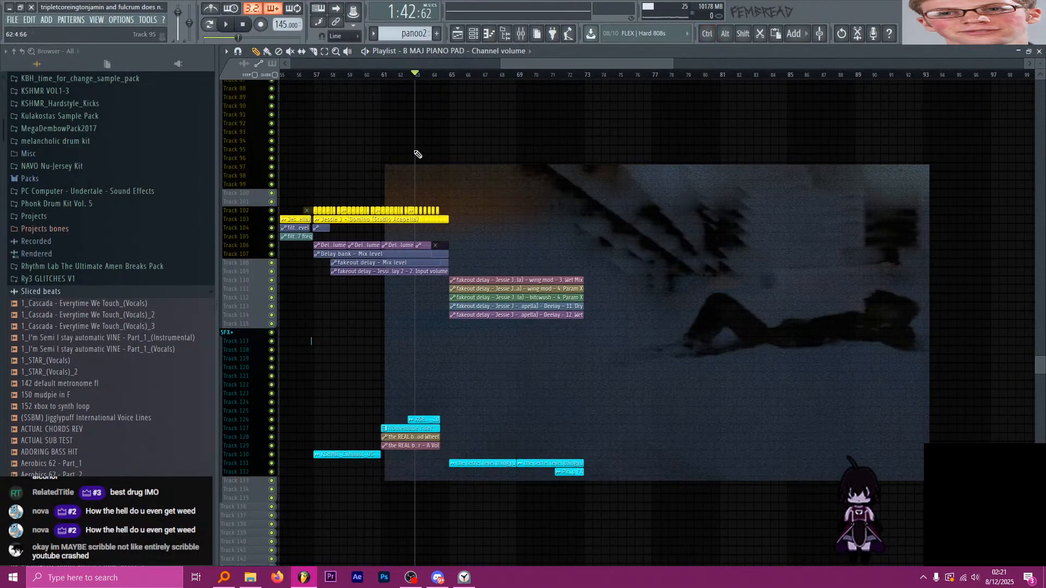
scroll(472, 159, "up", 2)
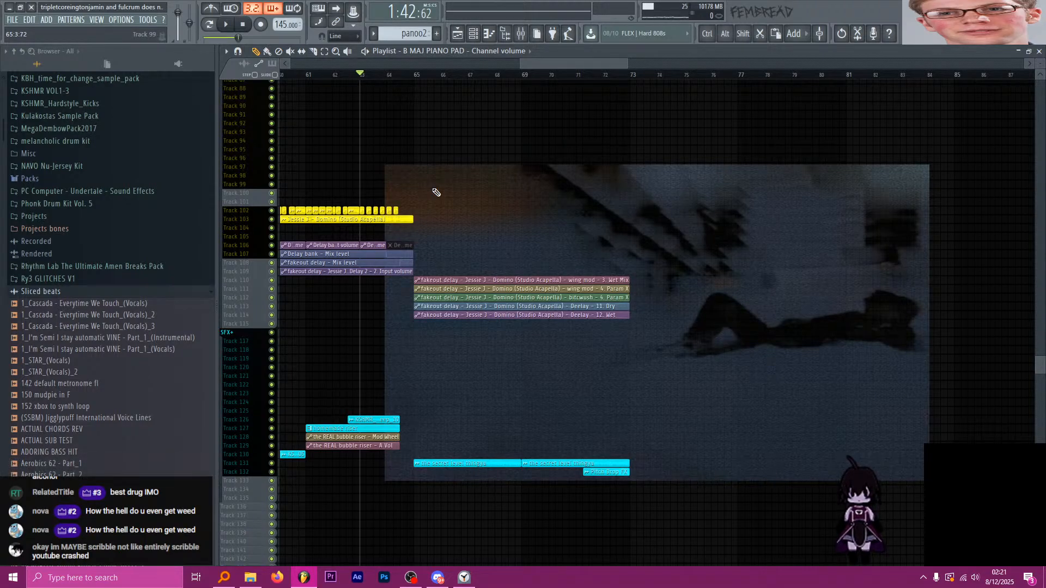
scroll(465, 190, "up", 15)
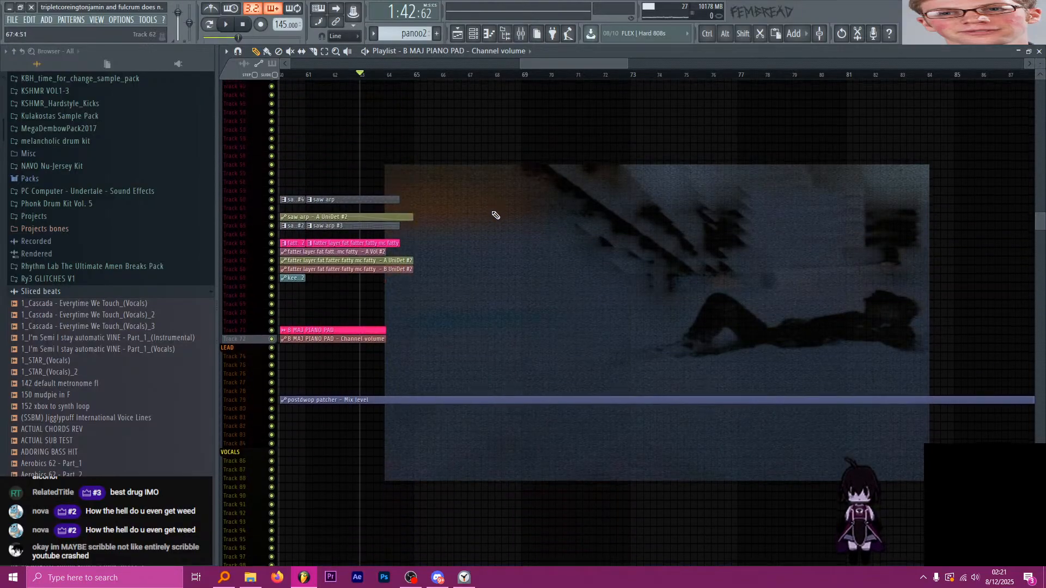
scroll(491, 222, "up", 5)
scroll(541, 243, "down", 3)
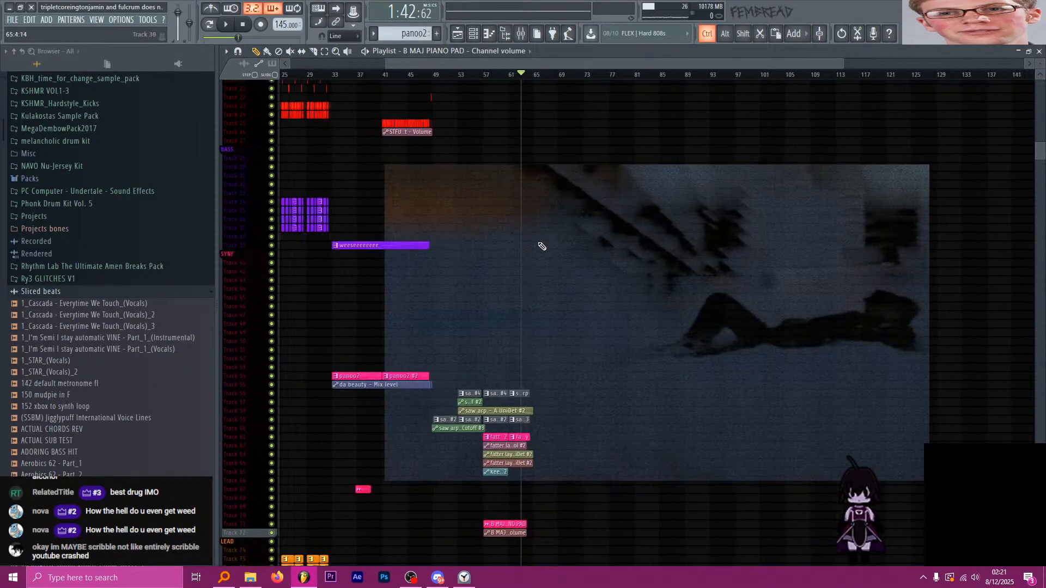
scroll(531, 247, "up", 4)
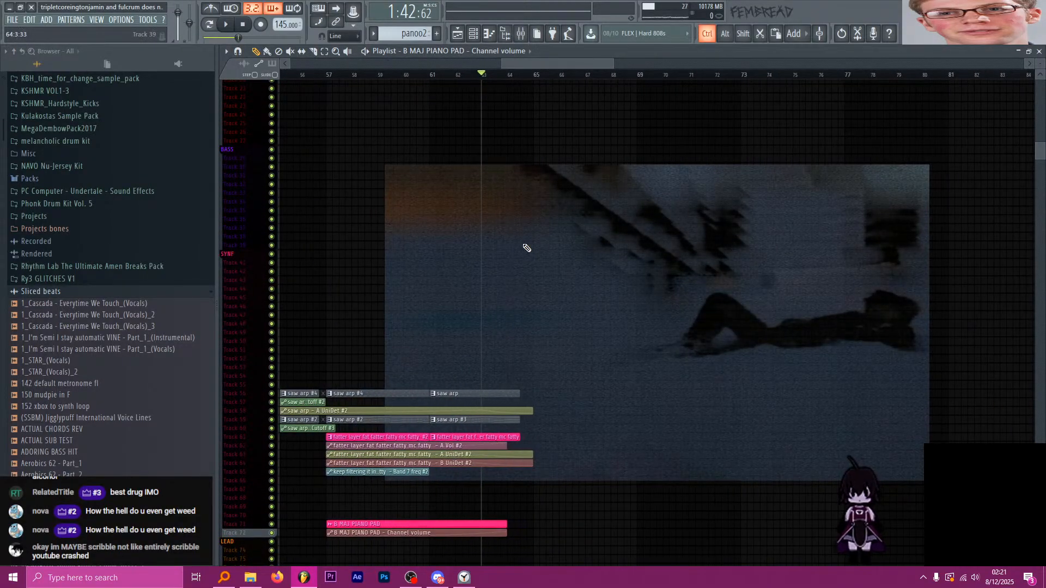
Insert four empty tracks between Track 39 at the end of the BASS section and the SYNF header.
right_click(243, 245)
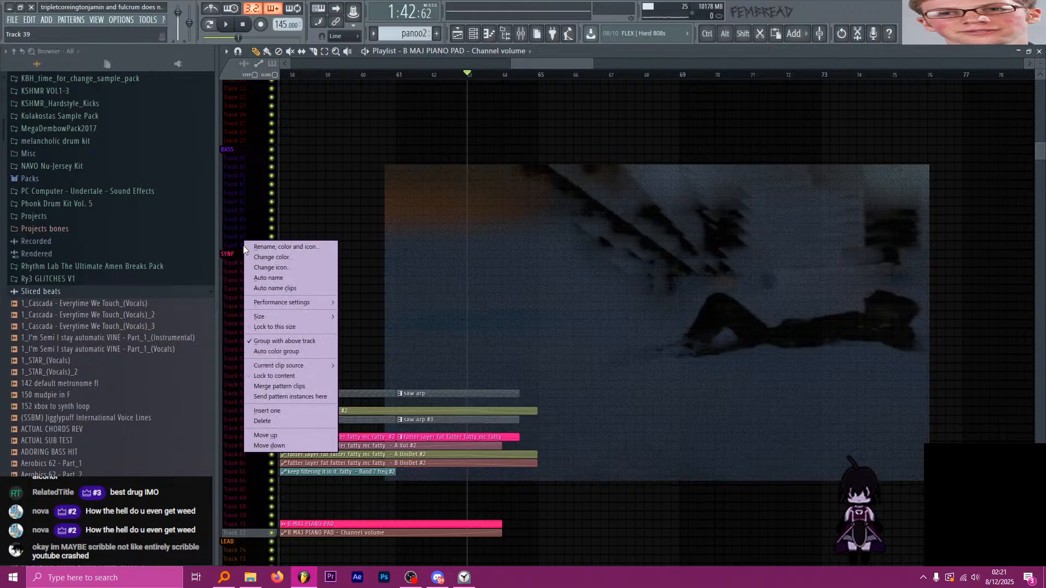
left_click(369, 262)
scroll(408, 260, "down", 6)
scroll(257, 236, "down", 1)
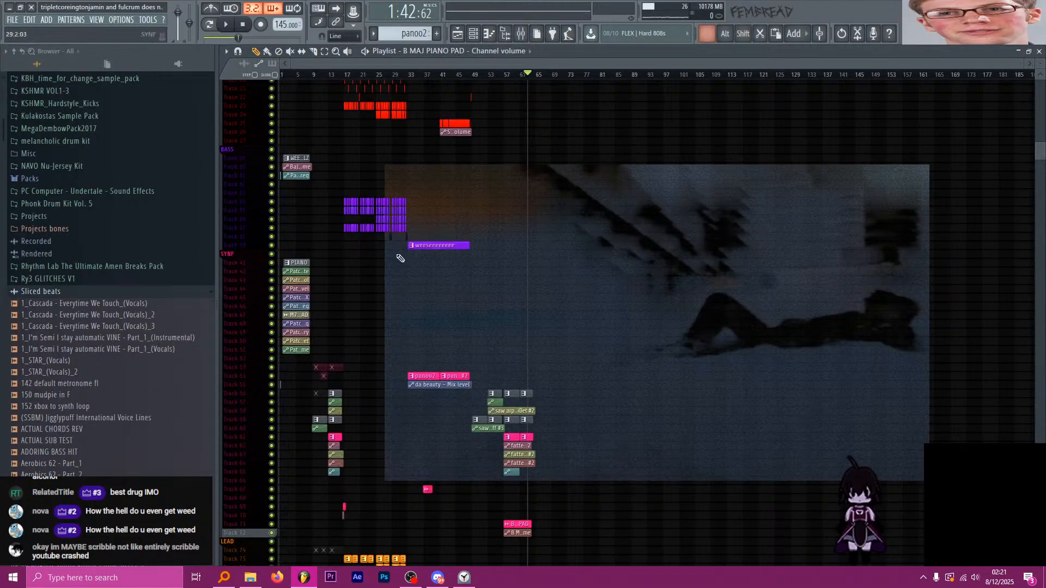
right_click(248, 243)
key("i")
scroll(249, 244, "down", 1)
right_click(248, 253)
key("i")
right_click(247, 253)
key("i")
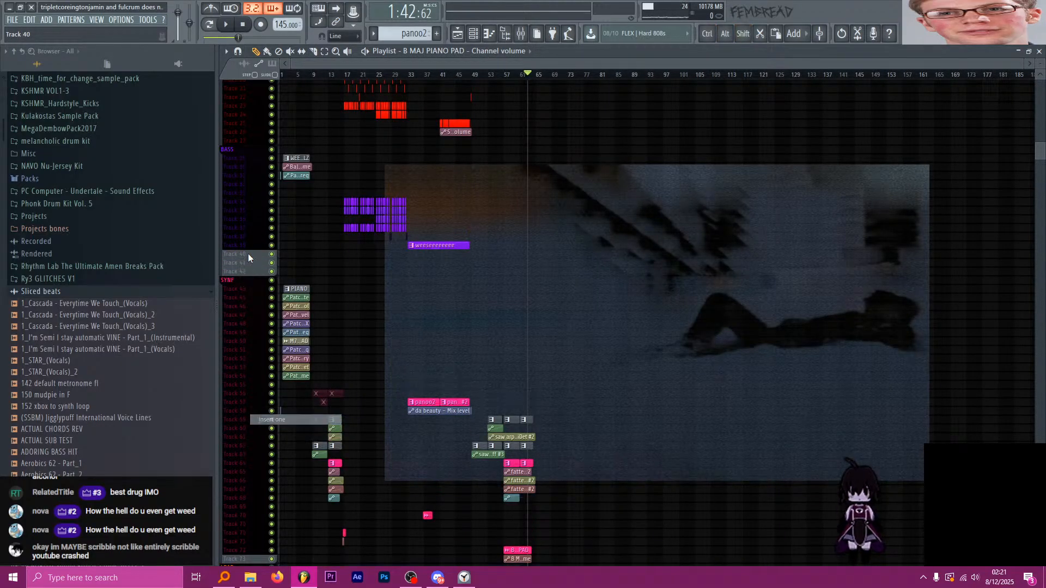
right_click(247, 254)
key("i")
Place the playhead at bar 65 with the newly inserted bass tracks in view.
scroll(572, 270, "up", 3)
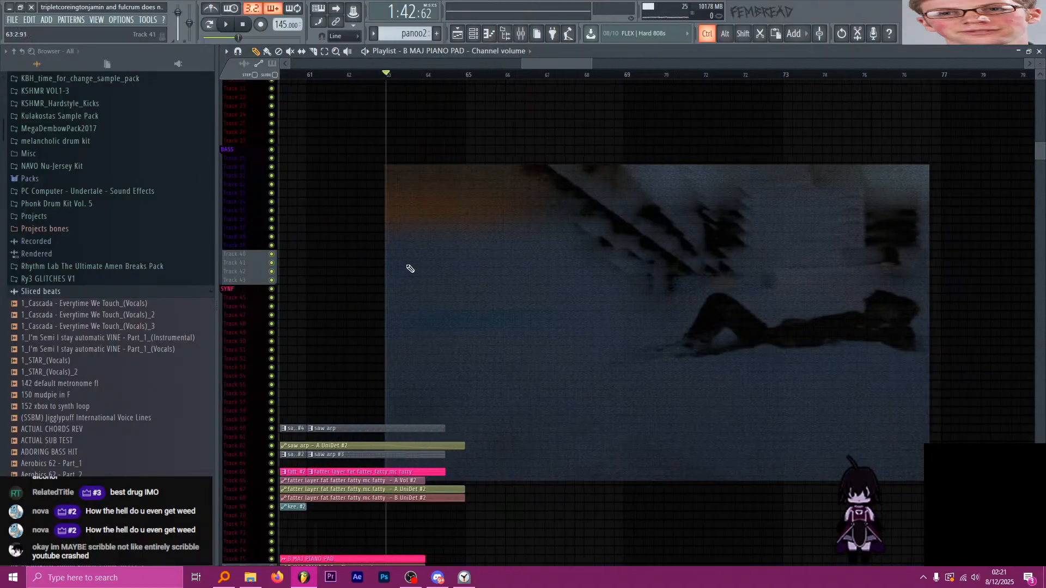
scroll(464, 278, "up", 5)
scroll(534, 265, "down", 2)
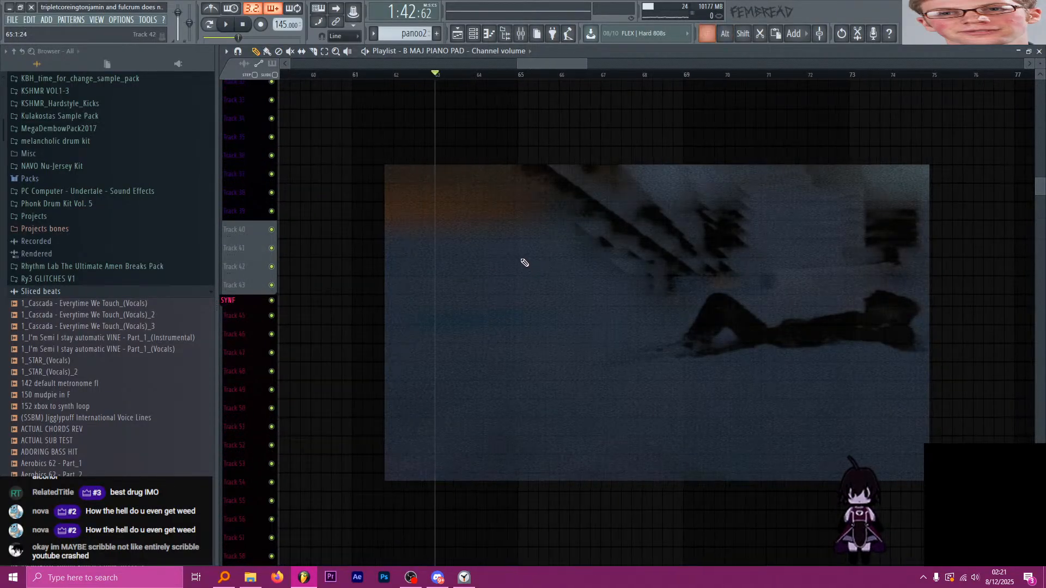
left_click(522, 77)
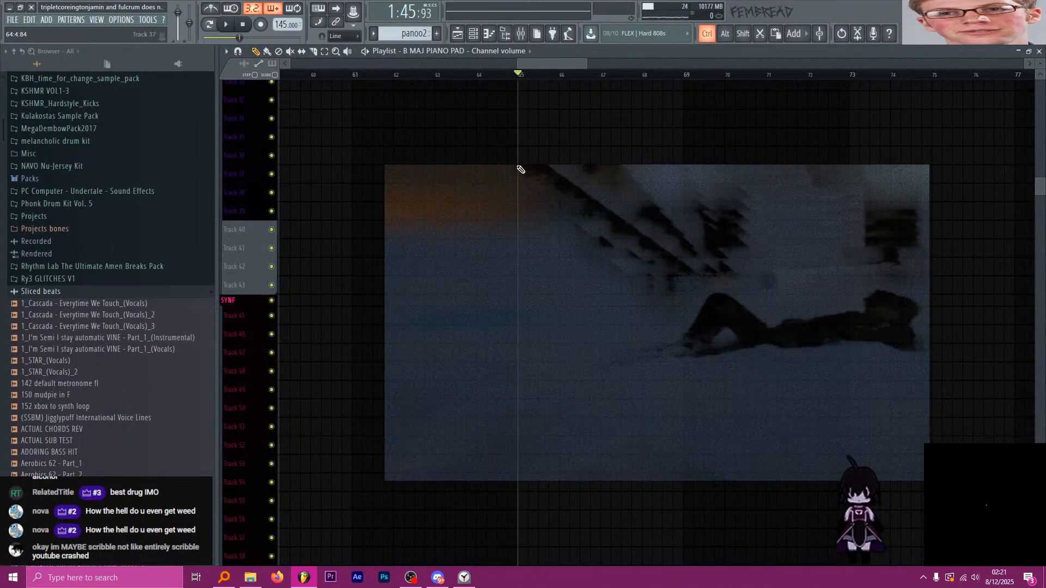
Create a new pattern named "the bass thing that i was talkoing baout".
scroll(518, 168, "down", 1)
key("F4")
type("the bass thin")
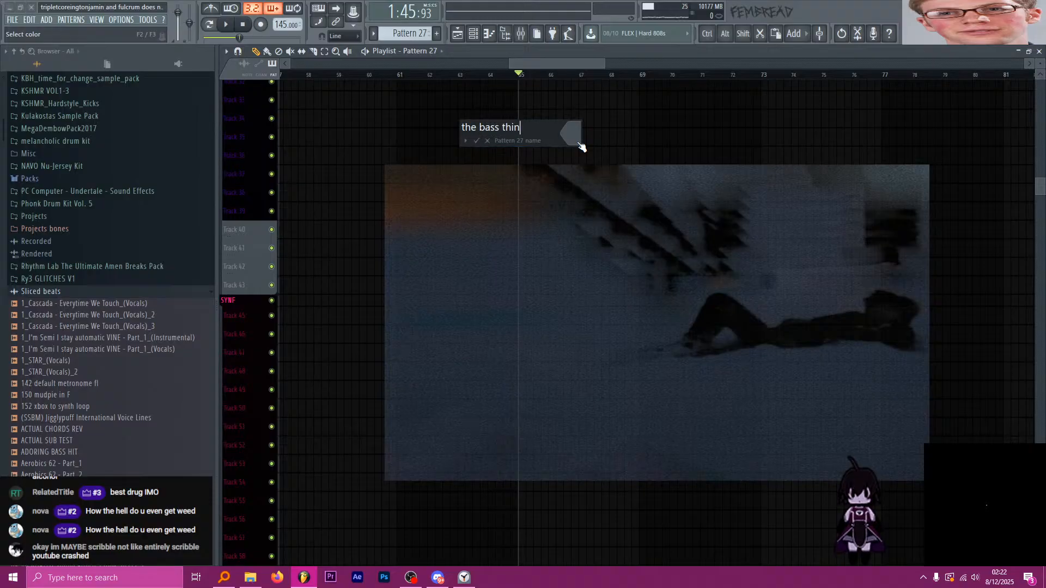
type("g that i was talkoing baout")
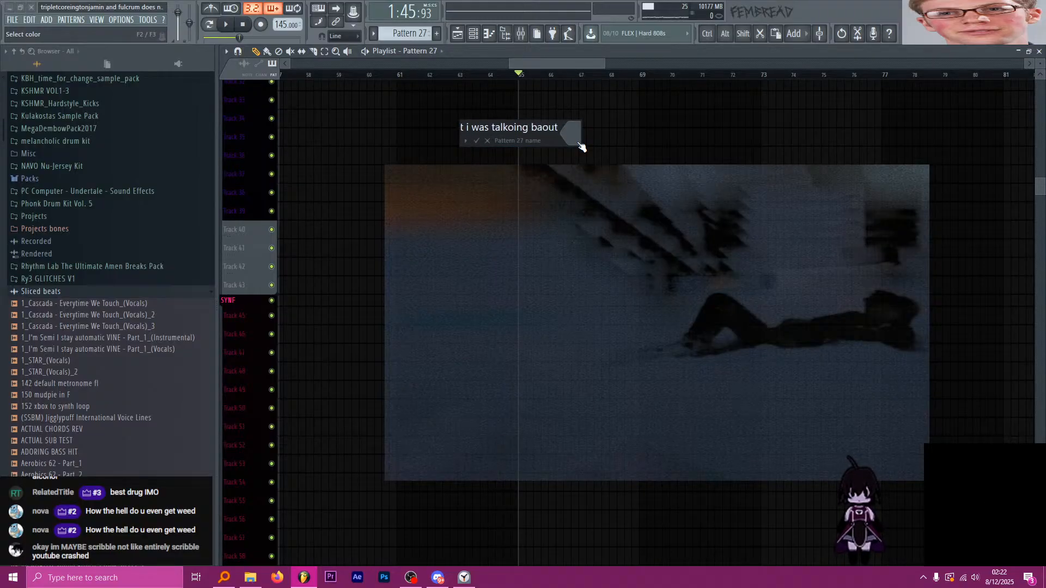
left_click(579, 144)
left_click(590, 143)
double_click(511, 205)
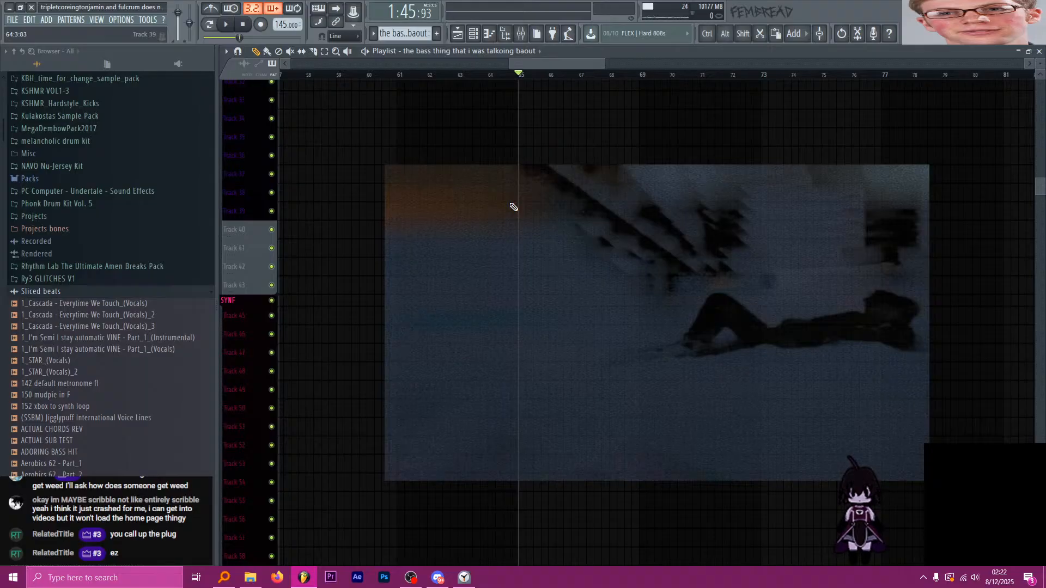
Place the current bass pattern on Track 40 at bar 65 and extend its clip to bar 73.
left_click(518, 233)
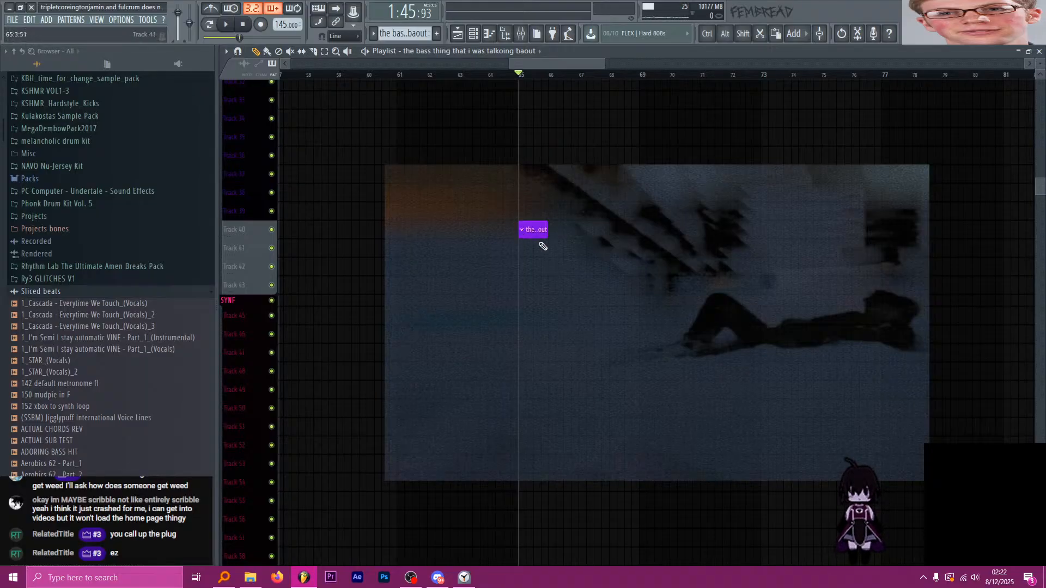
scroll(607, 249, "down", 8)
scroll(574, 254, "up", 7)
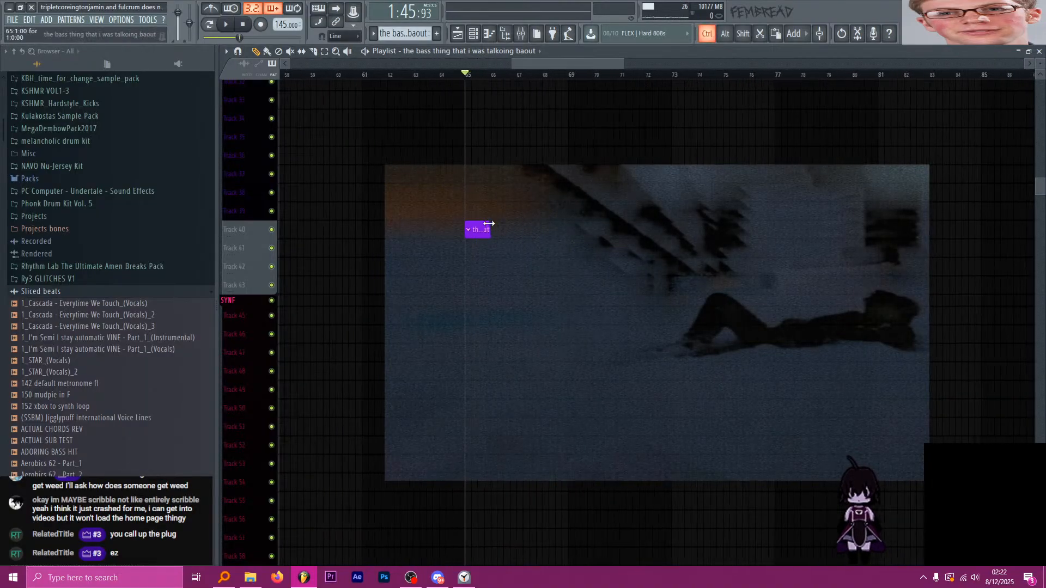
left_click_drag(490, 228, 672, 238)
scroll(626, 249, "up", 4)
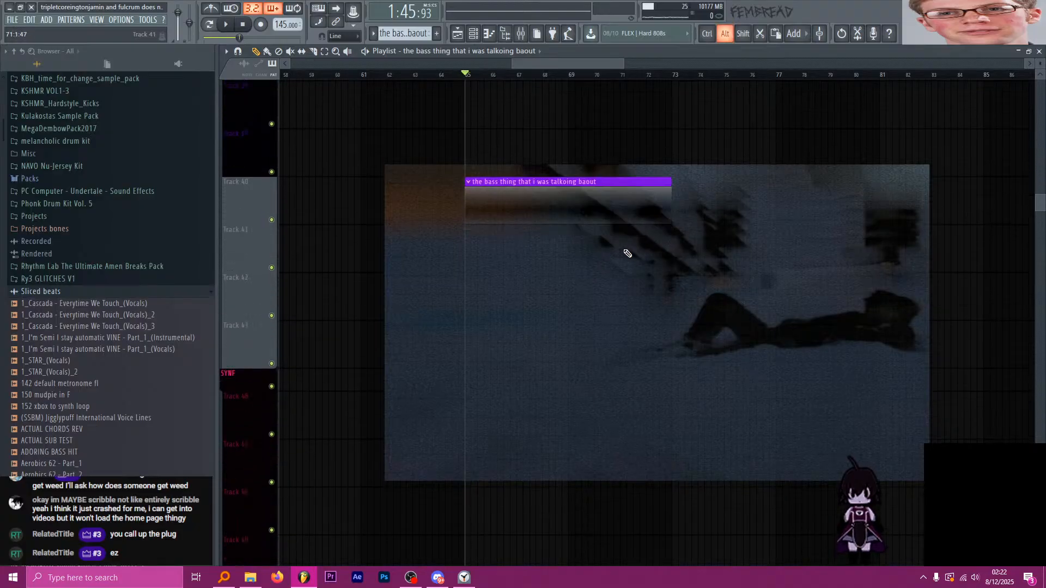
scroll(579, 251, "down", 1)
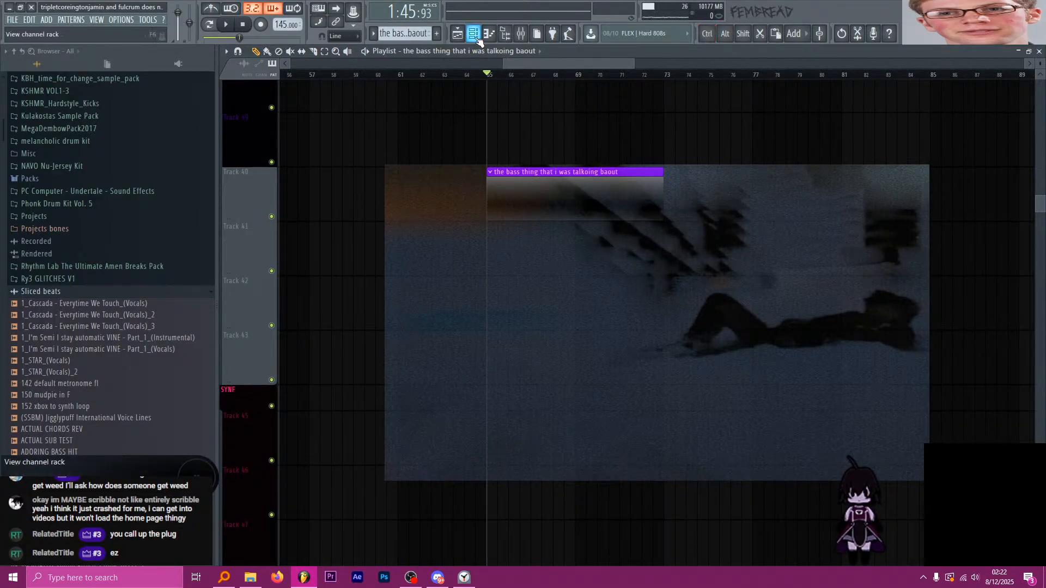
Show only the BASS group of the channel rack and add a Serum instrument channel to it.
key("F6")
left_click(477, 117)
left_click(443, 174)
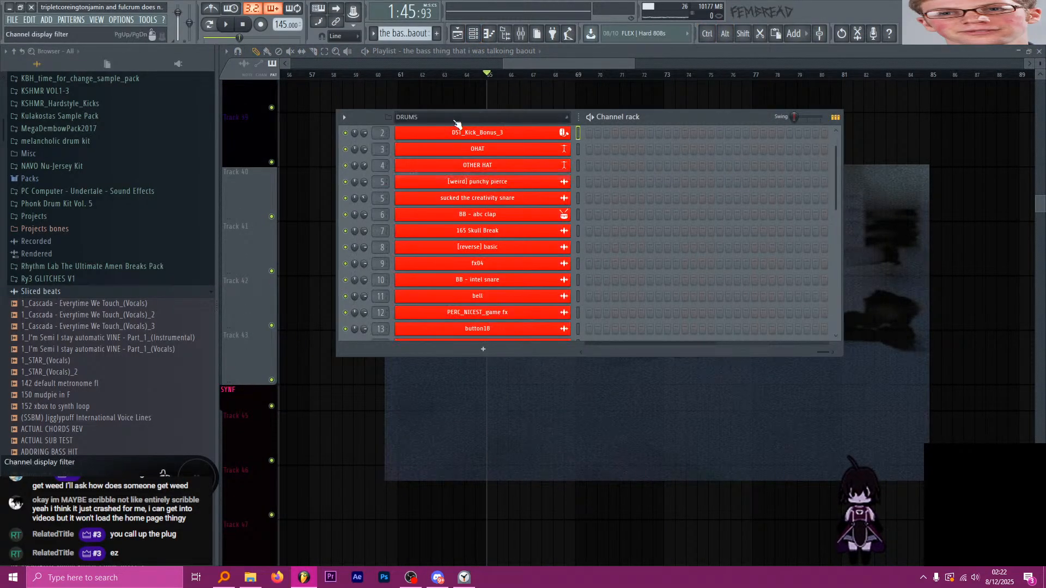
left_click(436, 117)
left_click(434, 163)
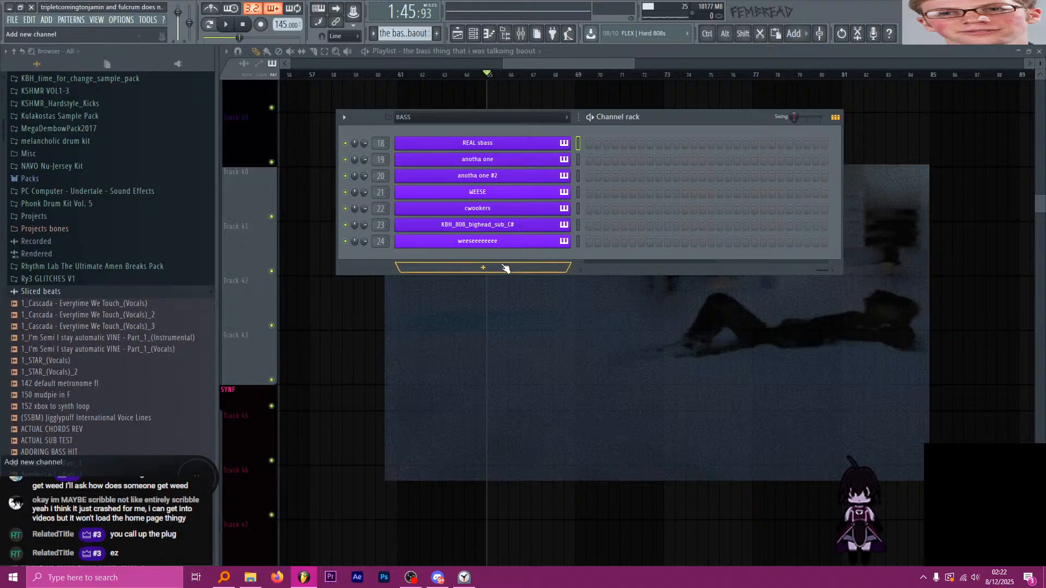
left_click(417, 267)
left_click(533, 131)
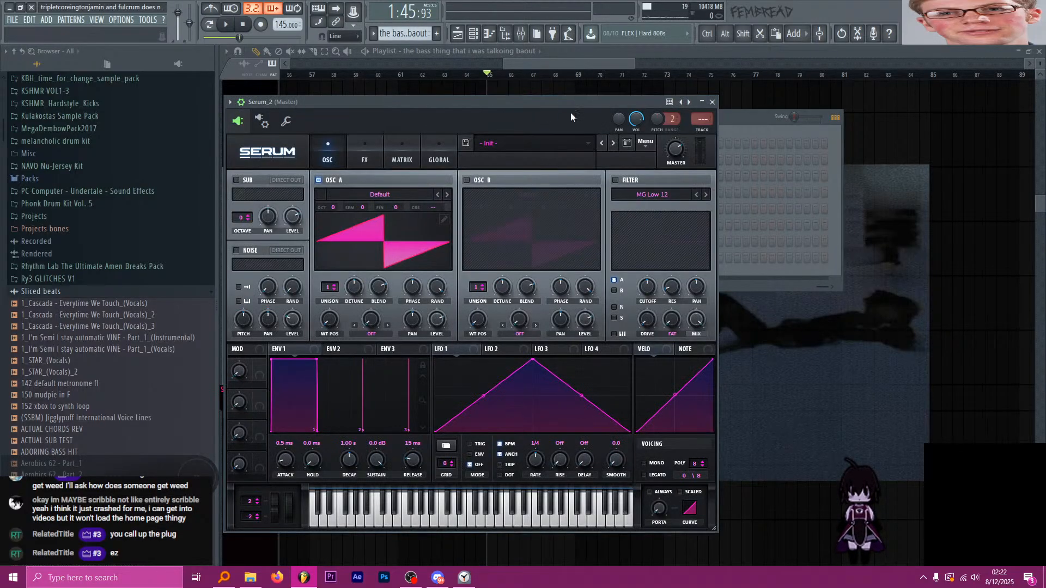
left_click(713, 102)
Colour the new Serum channel purple, name it "the bass thing that i was talkoing baout" and give it the piano keys icon.
key("F2")
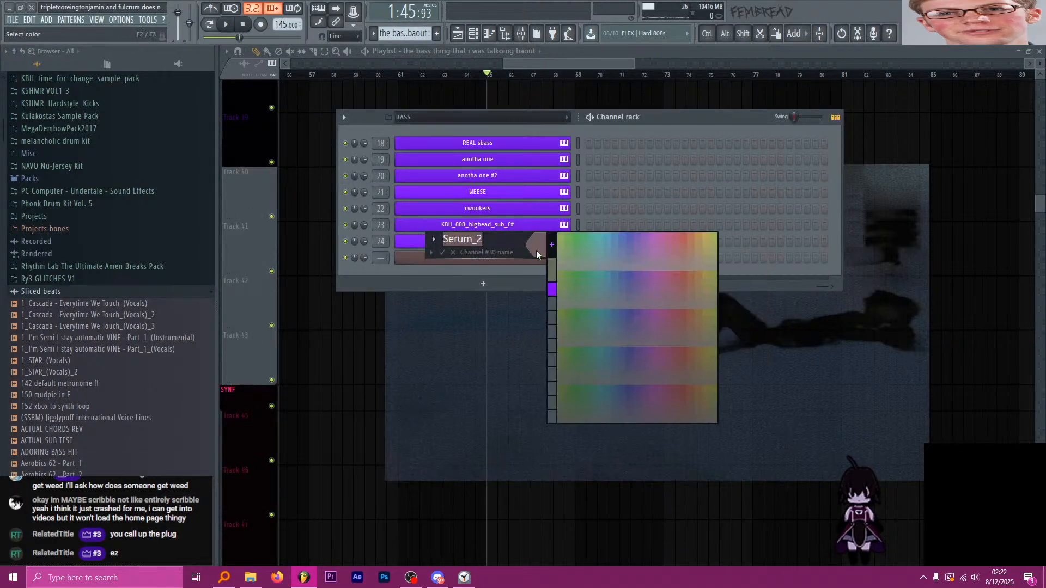
left_click(554, 289)
left_click(458, 234)
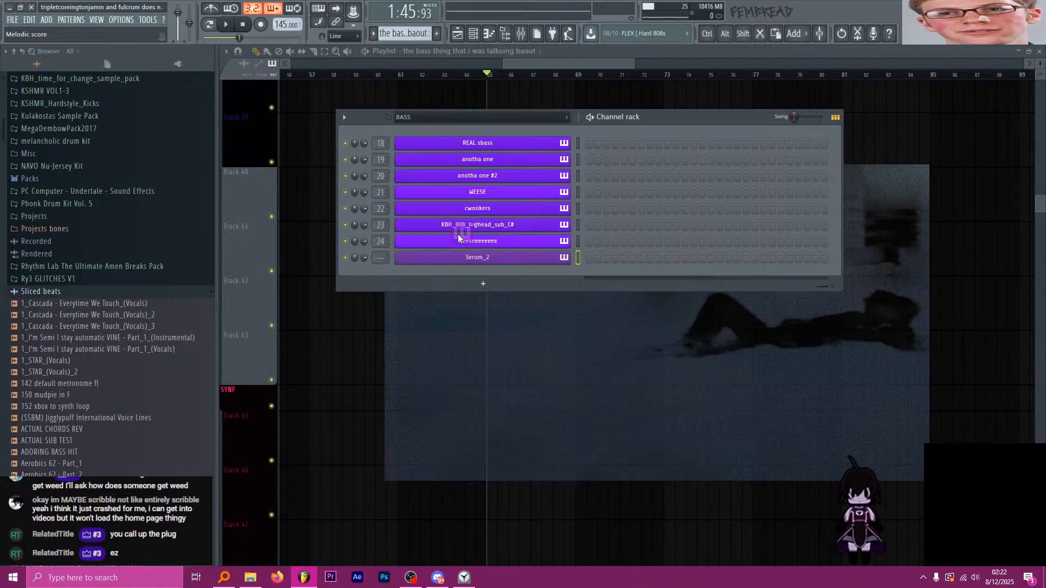
key("F2")
right_click(381, 244)
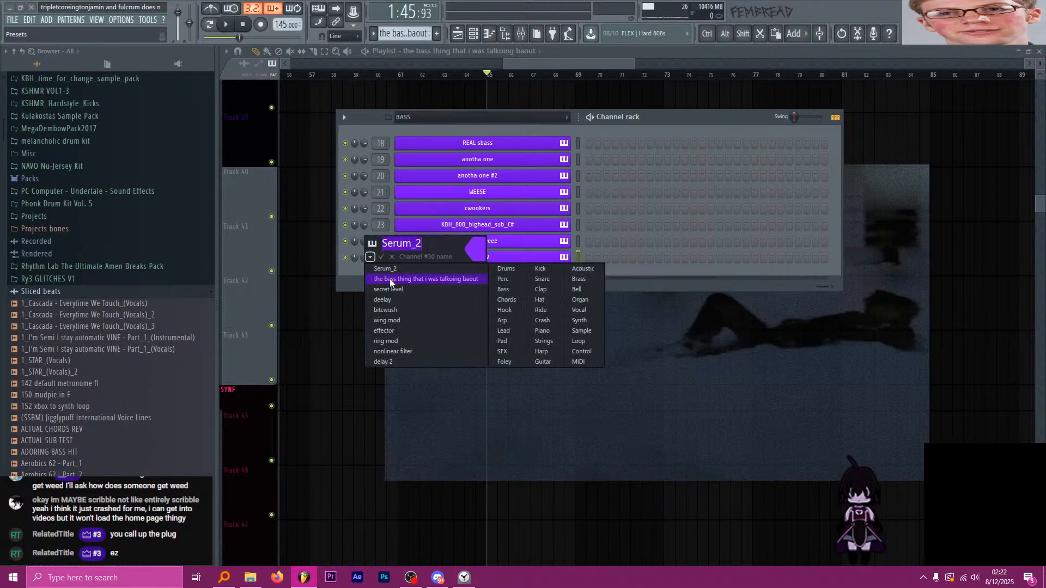
left_click(390, 277)
key("F2")
left_click(386, 247)
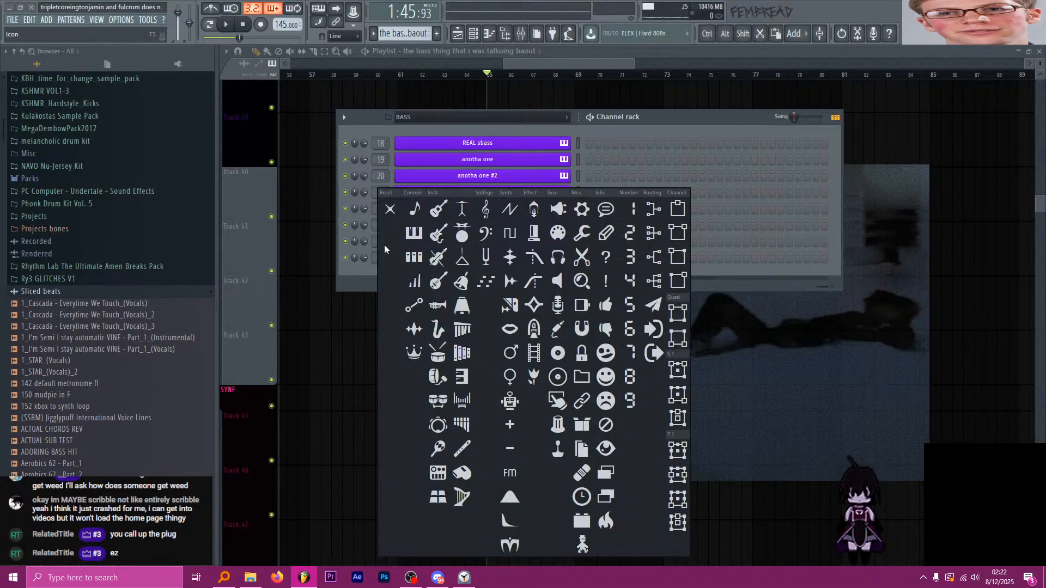
left_click(417, 240)
key("Return")
Restore the full-size playlist and reopen the new bass channel's Serum instrument from the BASS channel group.
key("Page_Down")
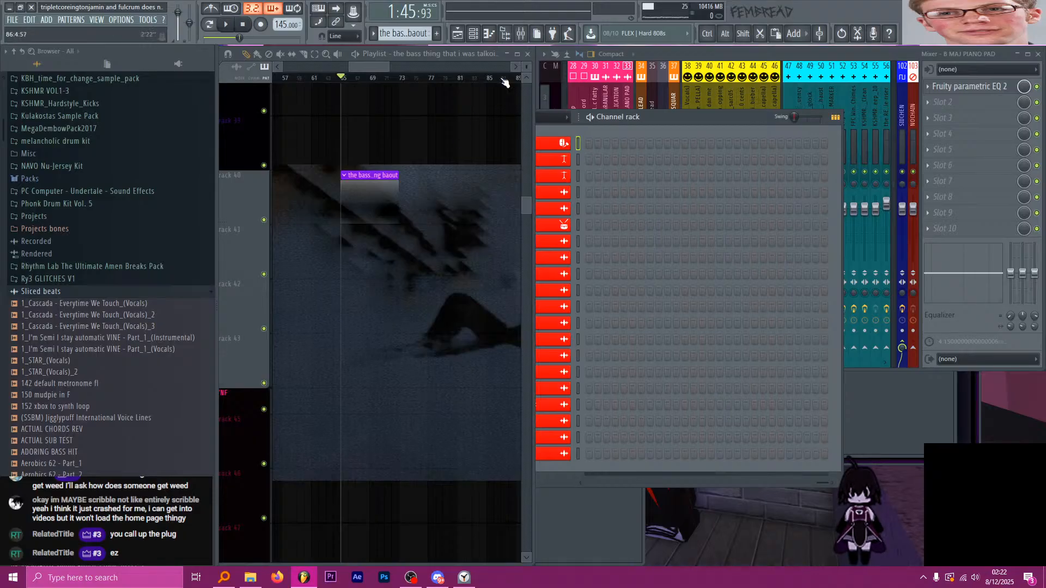
left_click(522, 56)
left_click(474, 33)
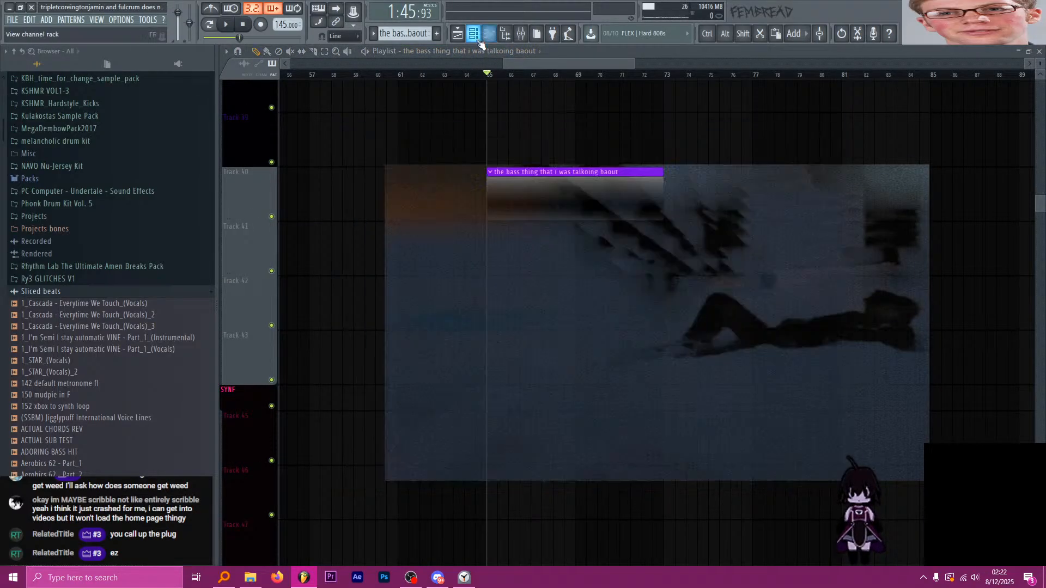
left_click(474, 33)
left_click(436, 118)
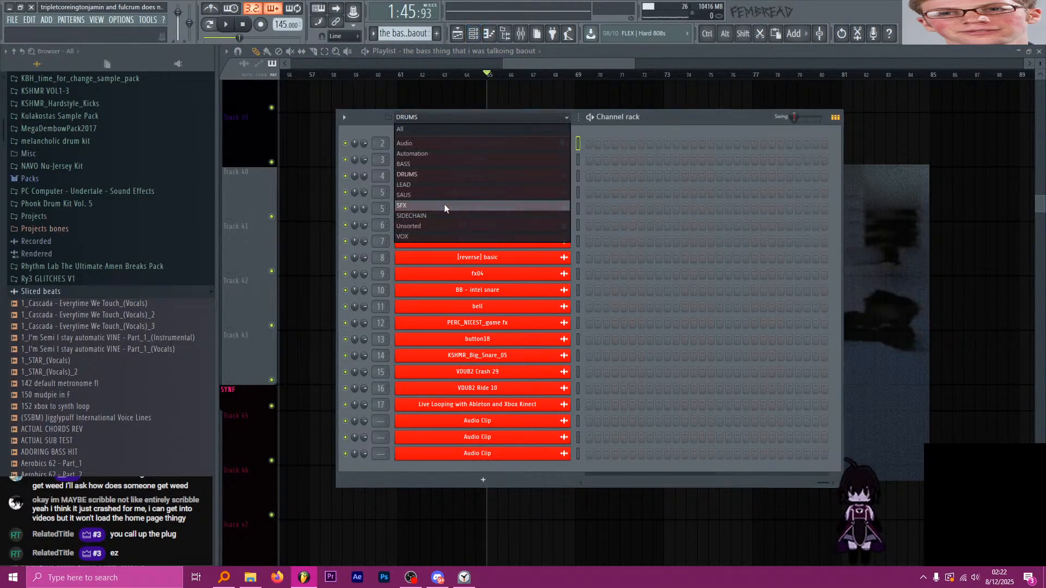
left_click(447, 164)
left_click(531, 260)
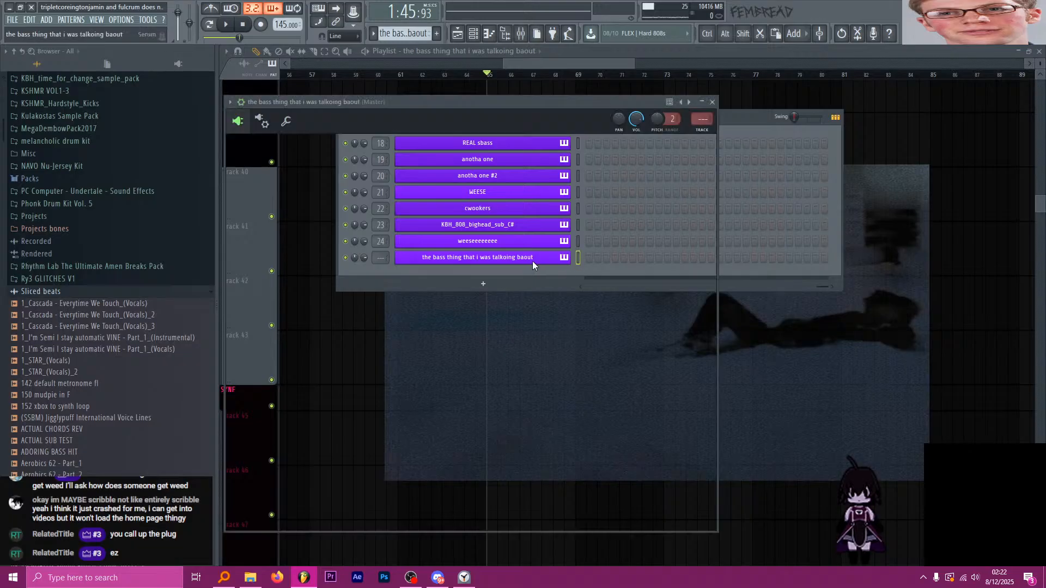
Route the new bass channel to its own mixer track and move that track to slot 25 beside the purple bass tracks.
left_click_drag(483, 104, 479, 104)
key("ctrl+l")
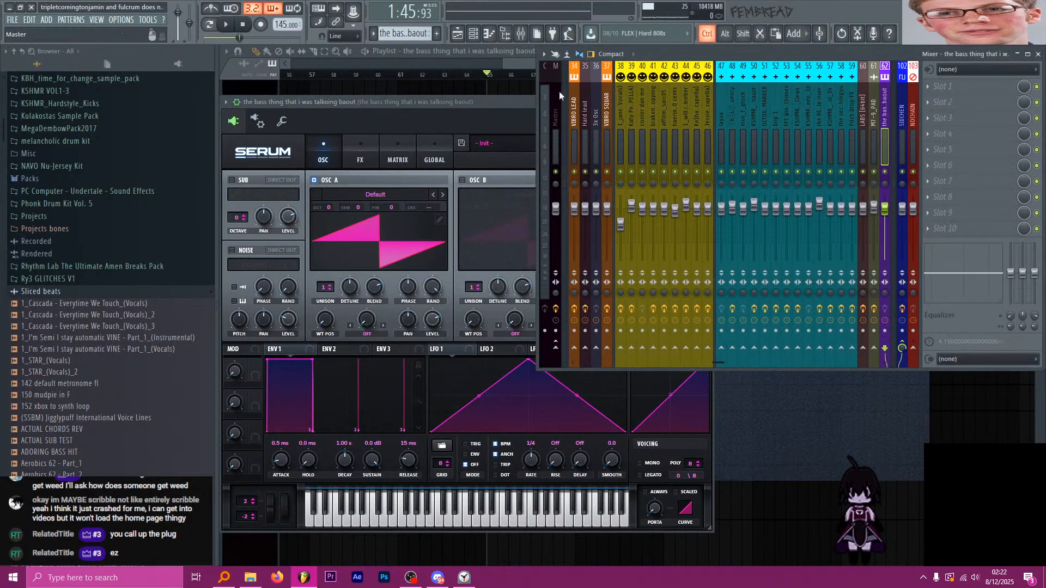
left_click_drag(885, 120, 662, 118)
left_click_drag(450, 100, 485, 90)
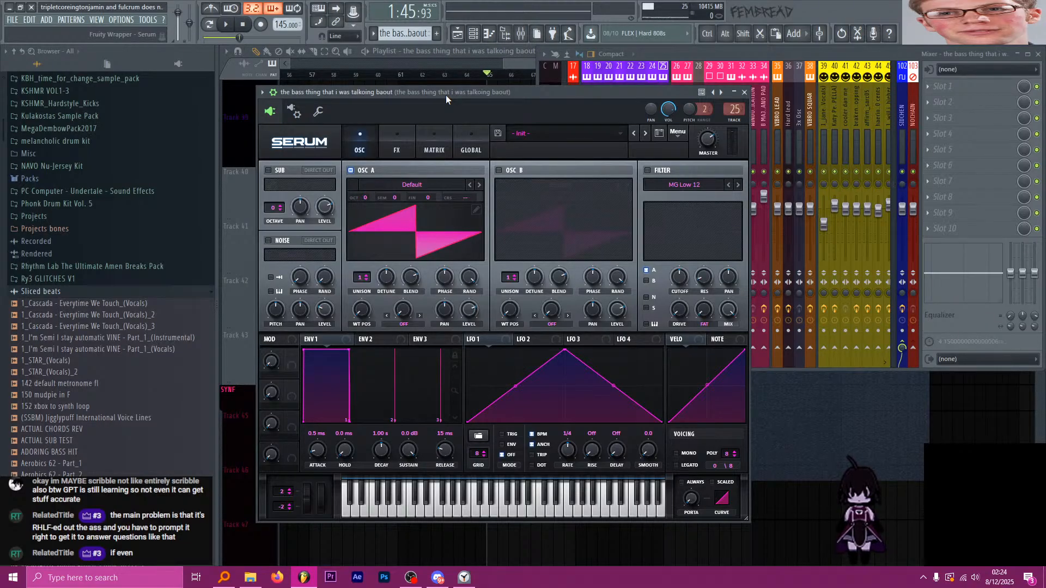
Load the SUBBYWUBBY wavetable from the User category into oscillator A of the bass channel's Serum.
left_click(742, 93)
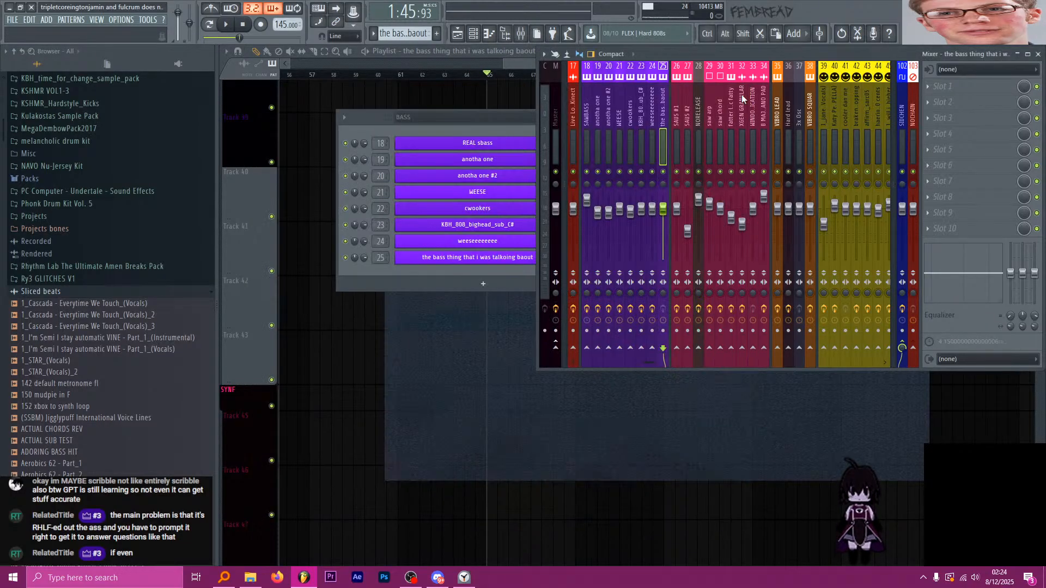
left_click(491, 257)
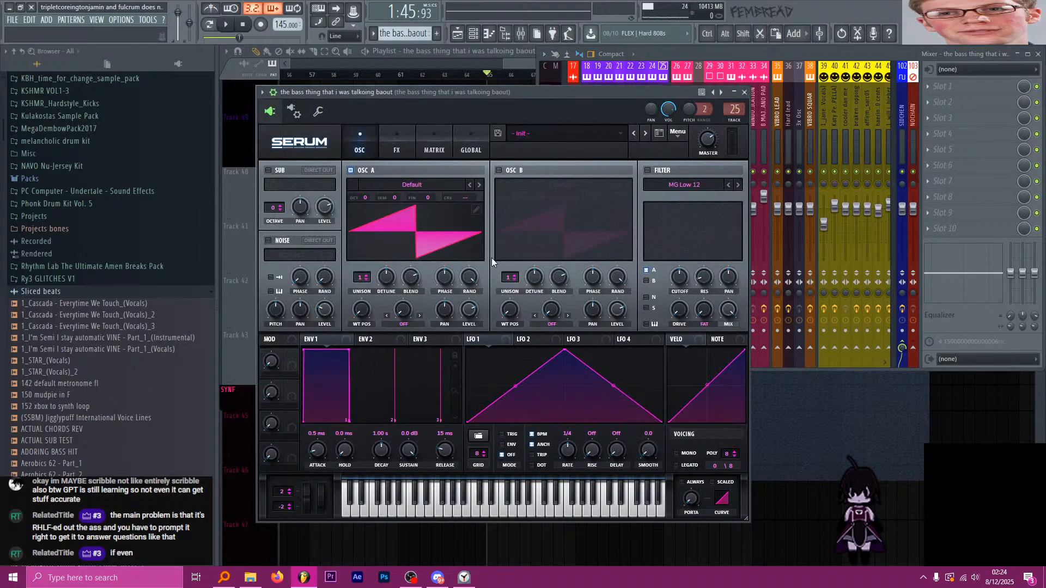
left_click(447, 184)
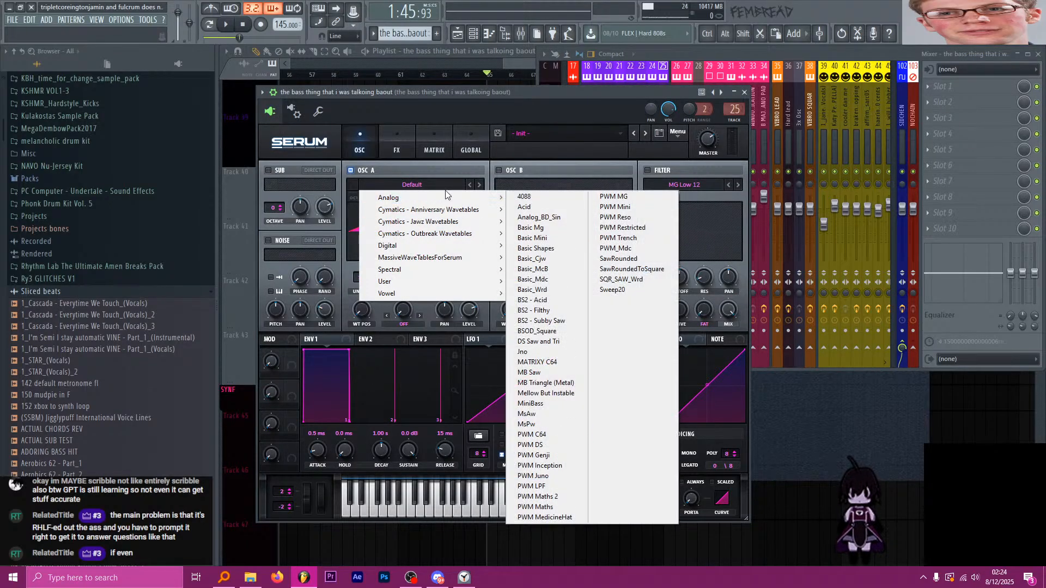
mouse_move(443, 286)
left_click(542, 306)
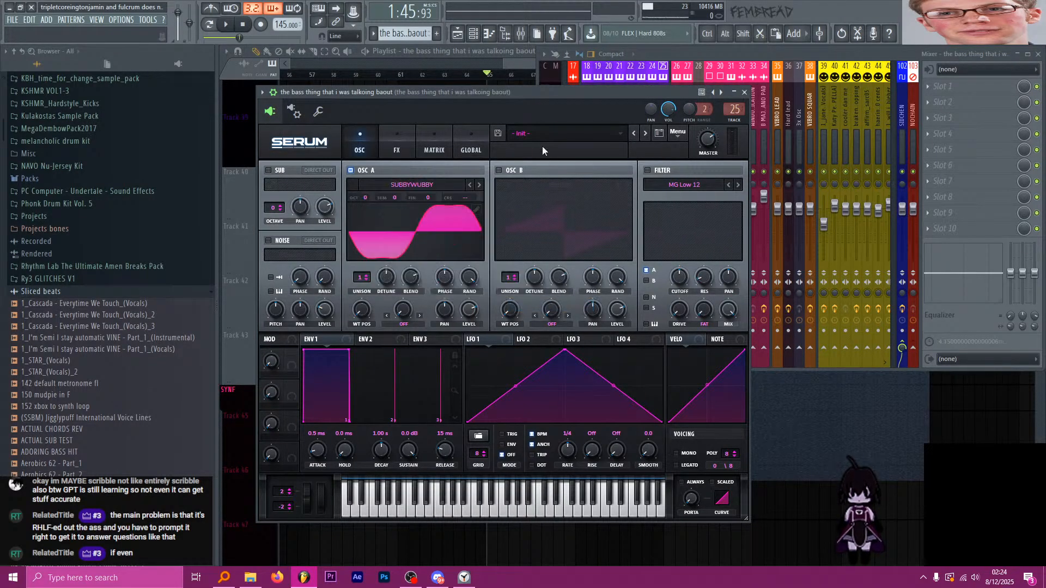
left_click_drag(489, 95, 515, 90)
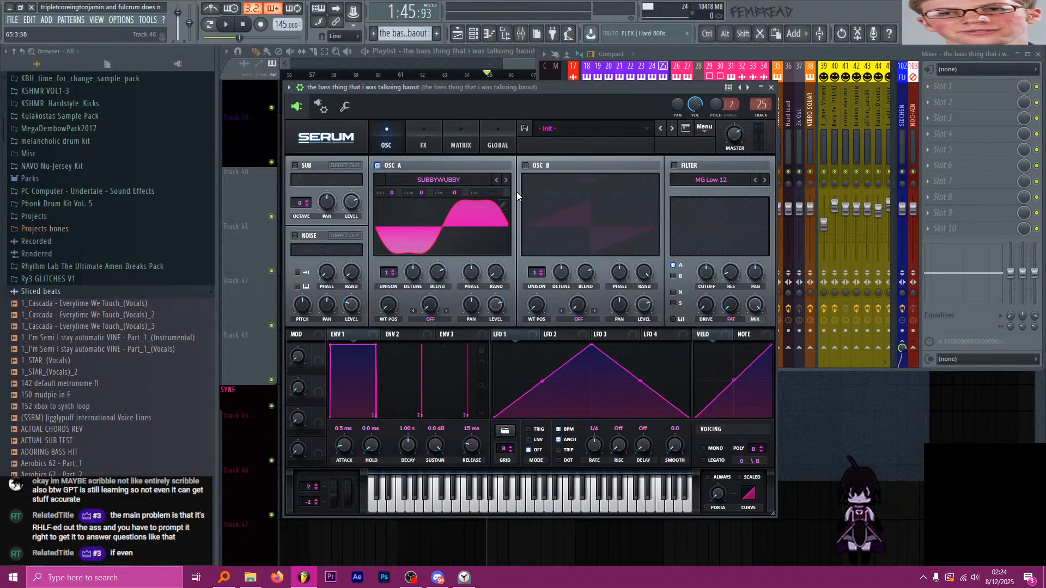
Enable playing notes from the computer keyboard and test the new bass sound with a few notes.
key("ctrl+t")
key("v")
key("n")
key("y")
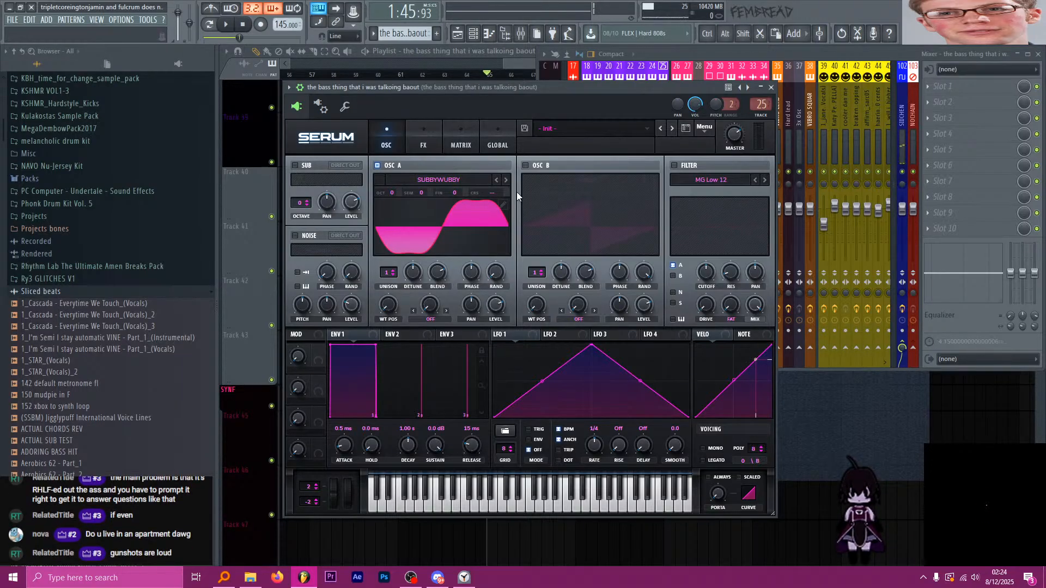
Bring the playlist to the front and set the playback position to bar 65.
key("space")
left_click(522, 63)
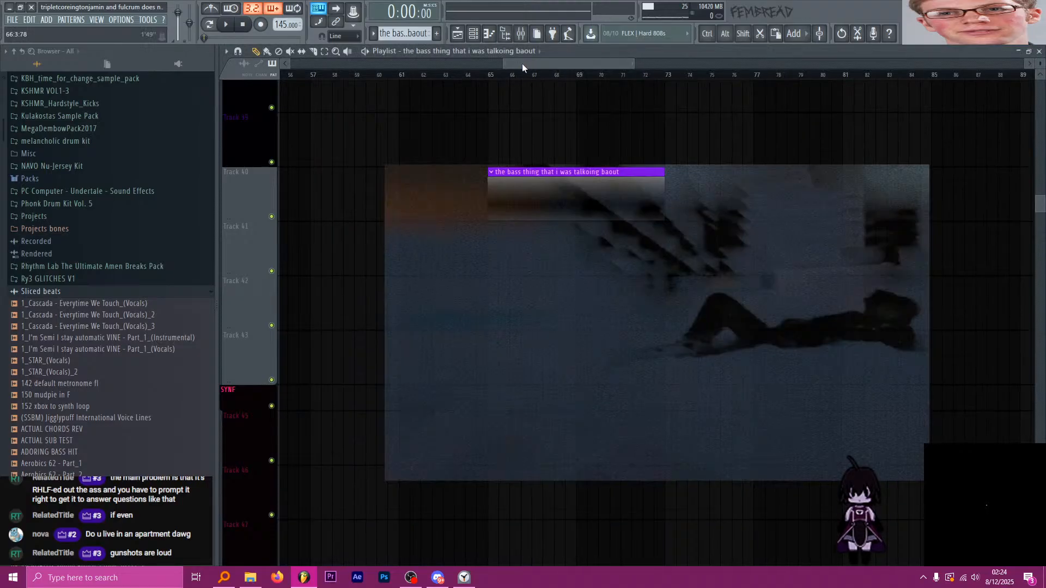
left_click(488, 75)
Open the piano roll of the new bass channel from the channel rack.
left_click(474, 35)
left_click(534, 258)
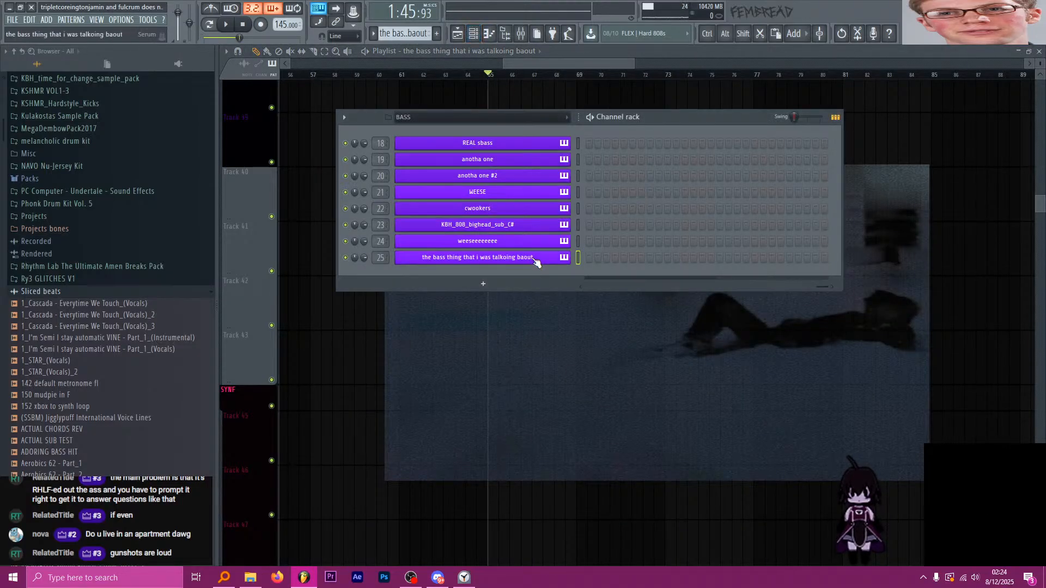
left_click_drag(437, 87, 417, 84)
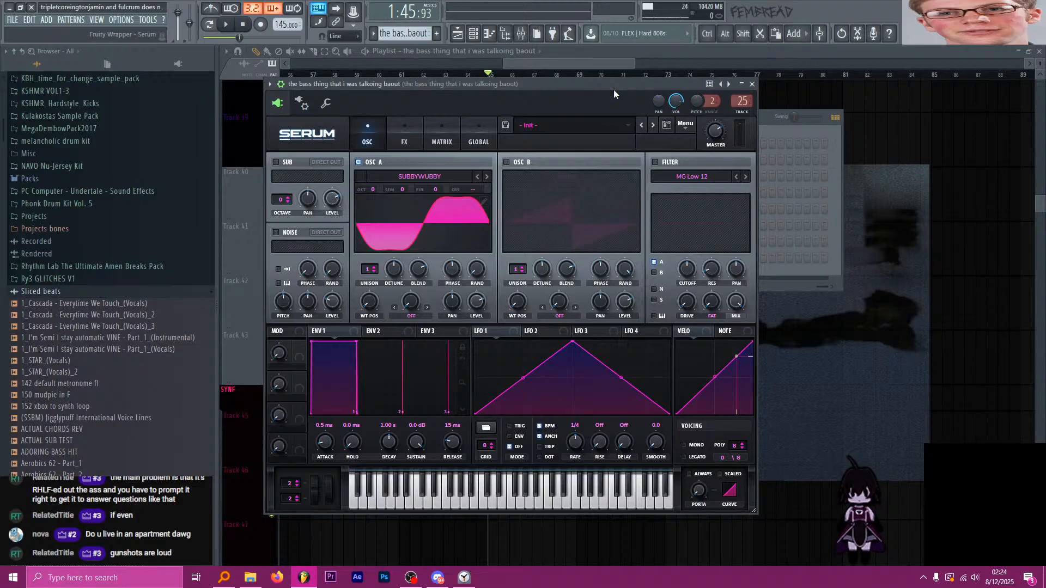
left_click(752, 84)
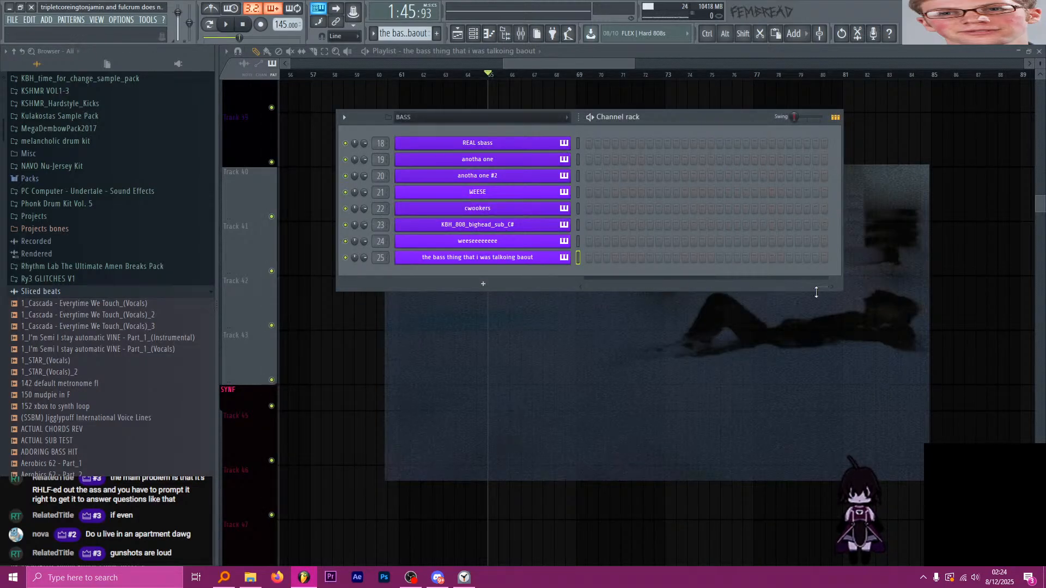
left_click_drag(816, 293, 821, 290)
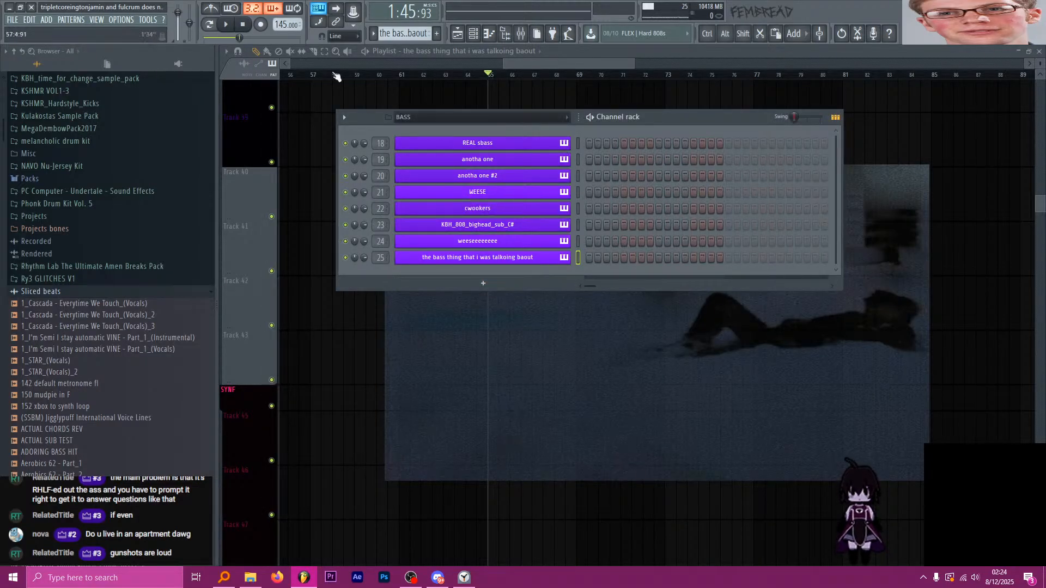
right_click(567, 256)
left_click(604, 257)
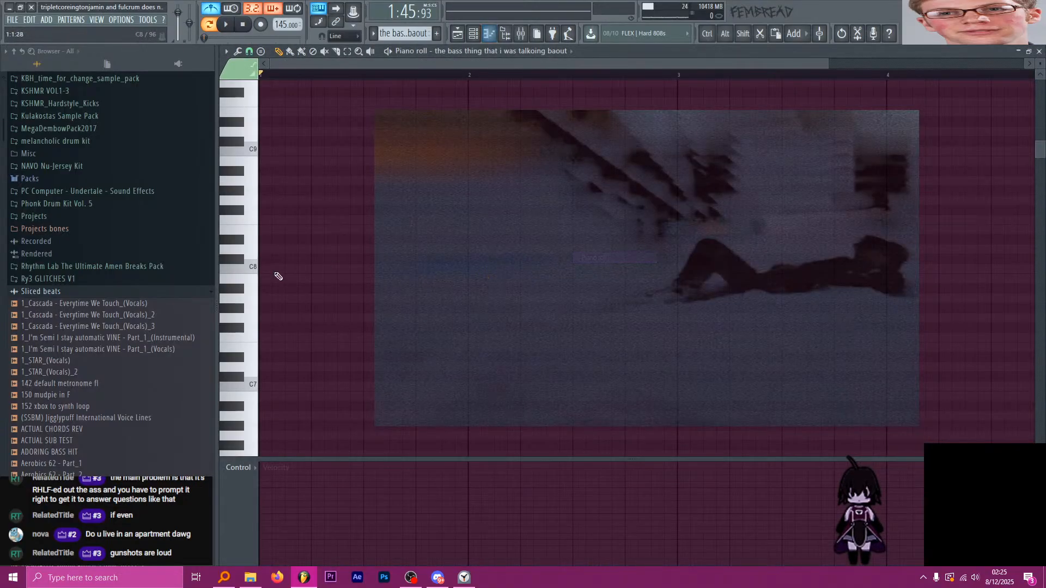
Audition D3, F#3 and G2 on the piano roll's keyboard to find the bass line's starting pitch.
scroll(240, 256, "down", 10)
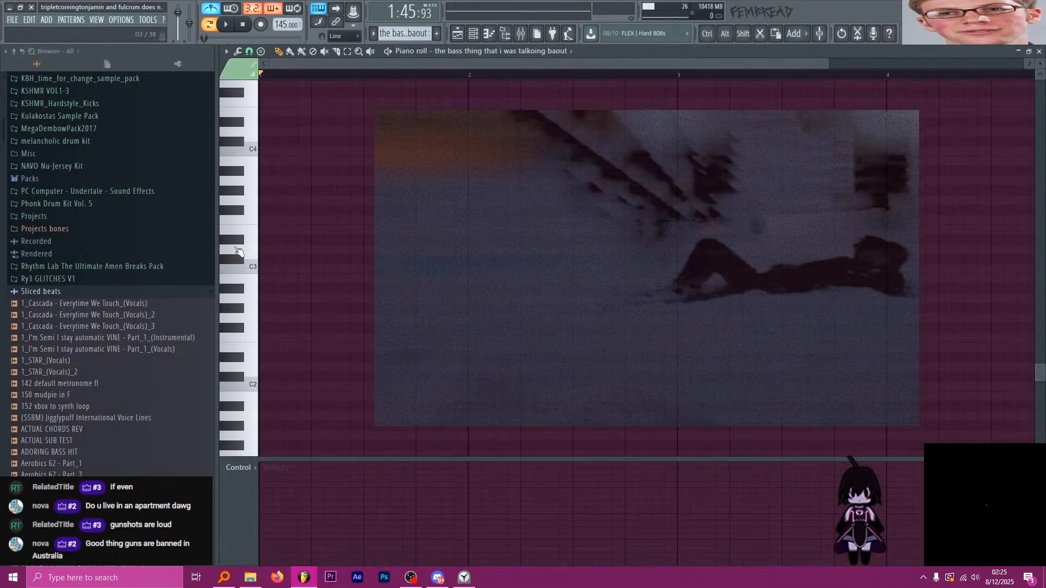
left_click(240, 251)
left_click(243, 211)
left_click(244, 214)
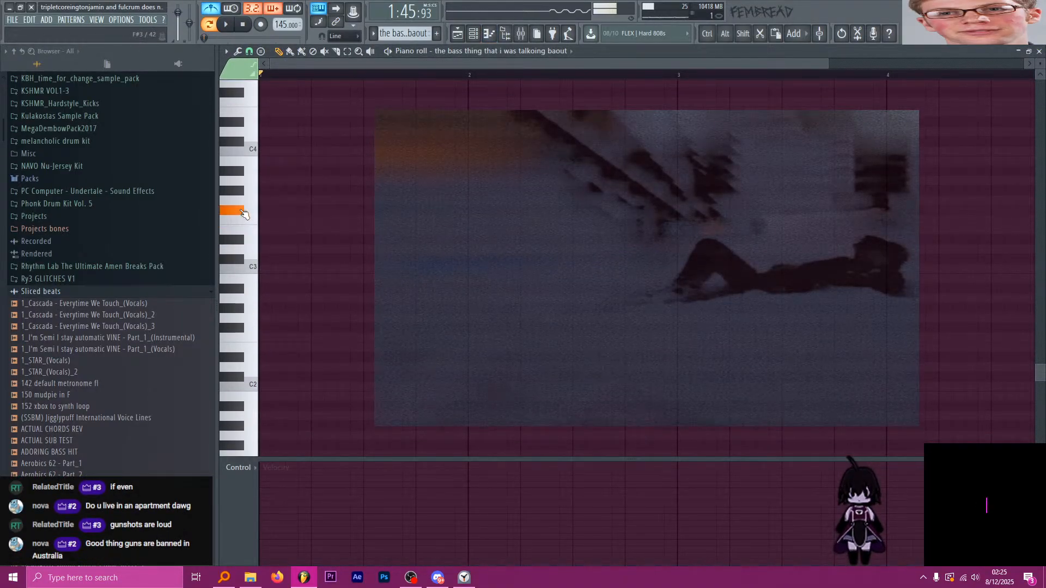
left_click(258, 319)
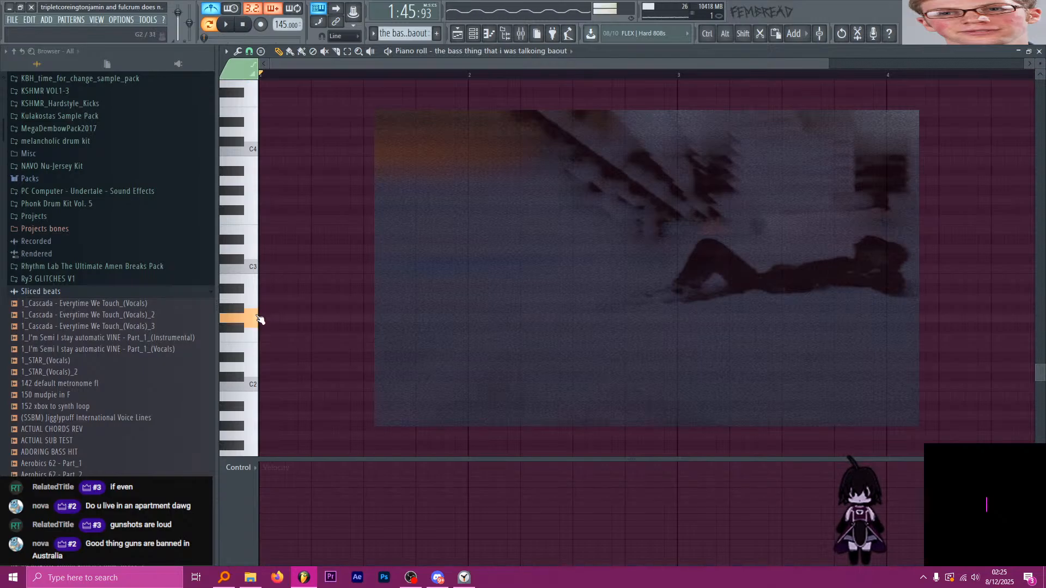
left_click(271, 318)
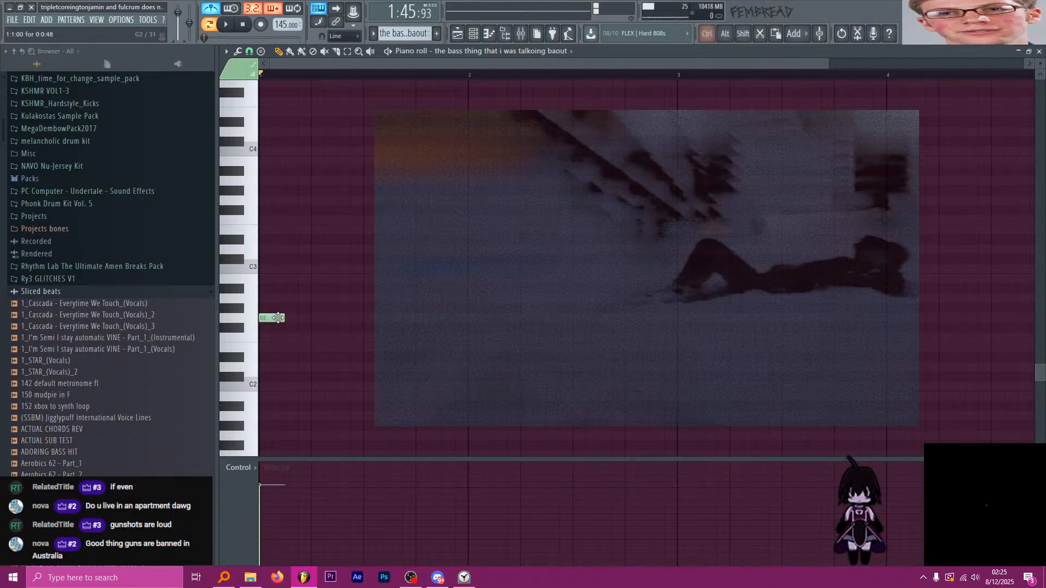
right_click(265, 319)
scroll(261, 321, "up", 2)
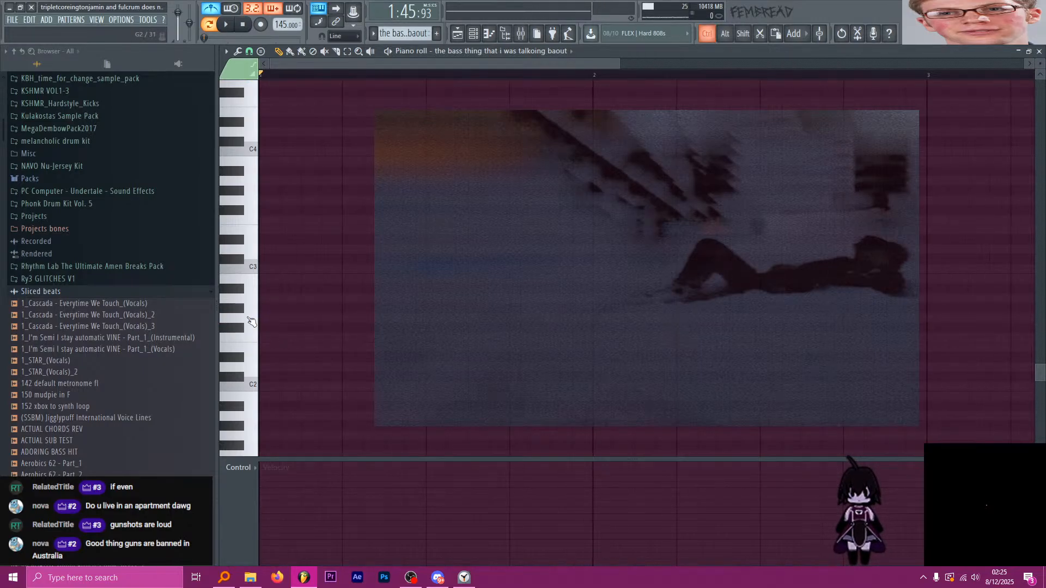
scroll(250, 321, "down", 1)
scroll(250, 322, "down", 1)
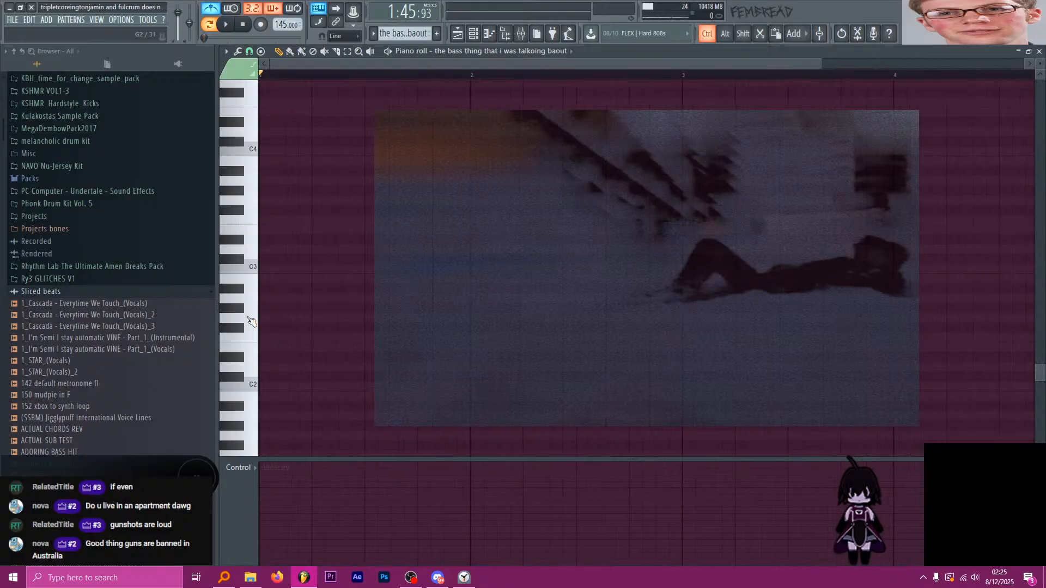
Place a short G2 note halfway through bar 1 and remove the overlapping duplicate note.
left_click(373, 321)
scroll(399, 327, "up", 2)
left_click(400, 322)
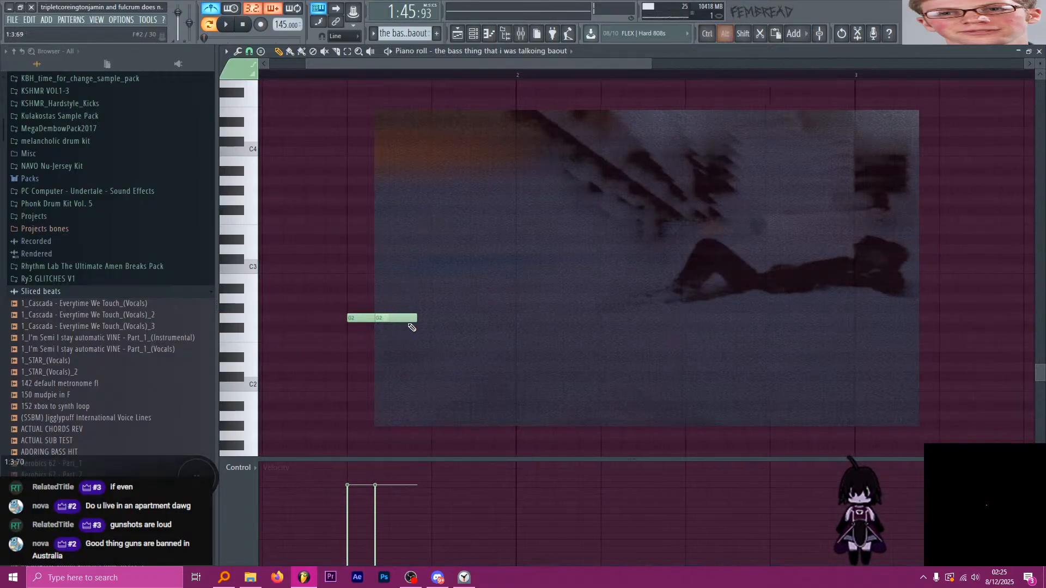
right_click(406, 320)
mouse_move(400, 331)
left_mouse_down()
mouse_move(365, 303)
mouse_move(418, 322)
left_mouse_up()
scroll(416, 324, "down", 1)
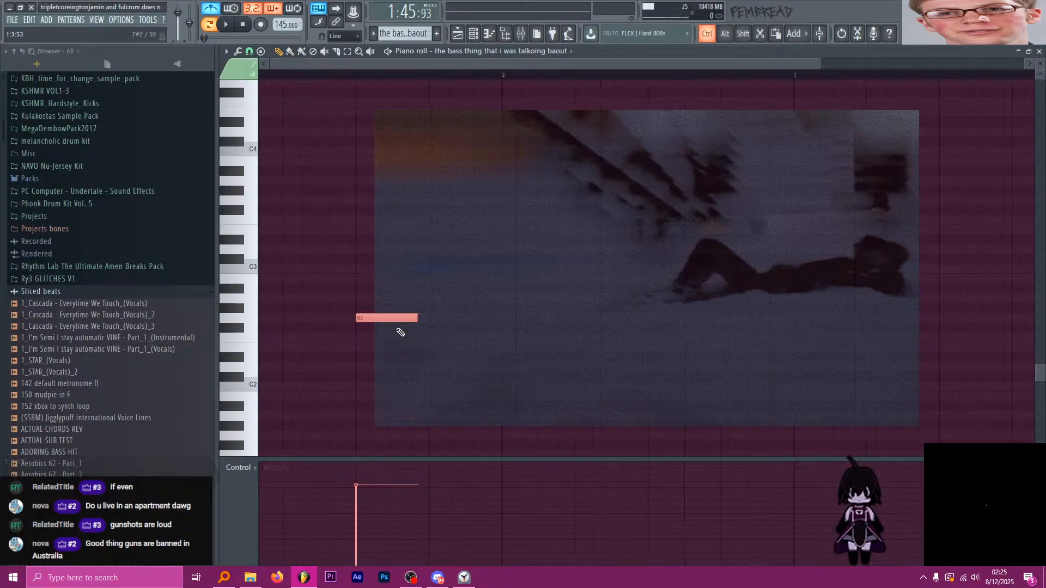
Add five more evenly spaced G2 notes of the same length after the first, running up to bar 3.
scroll(401, 329, "down", 1)
left_click(382, 319)
left_click(420, 320)
left_click(454, 318)
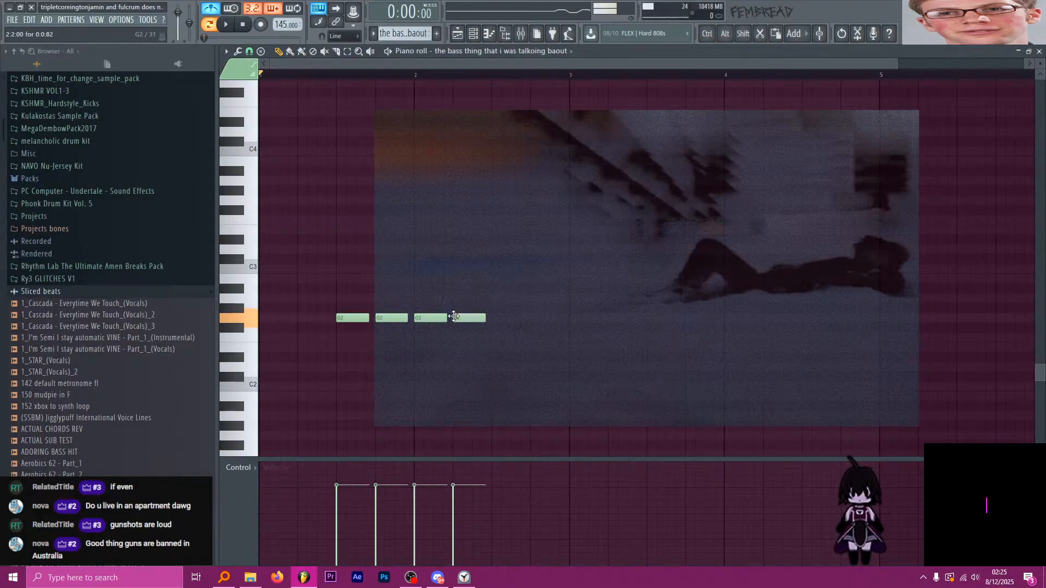
left_click(491, 318)
left_click(528, 318)
scroll(510, 318, "down", 1)
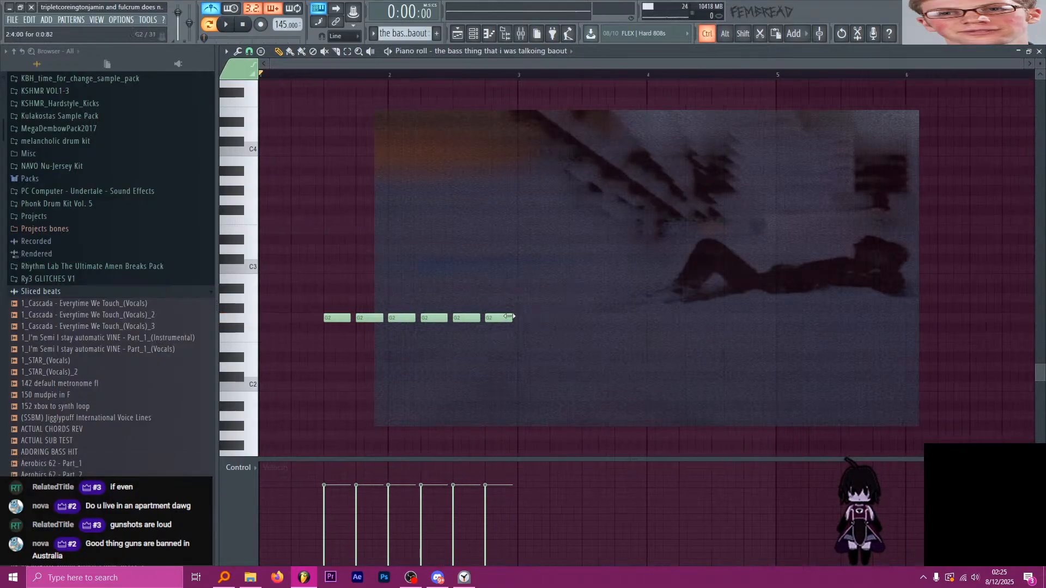
scroll(303, 297, "up", 1)
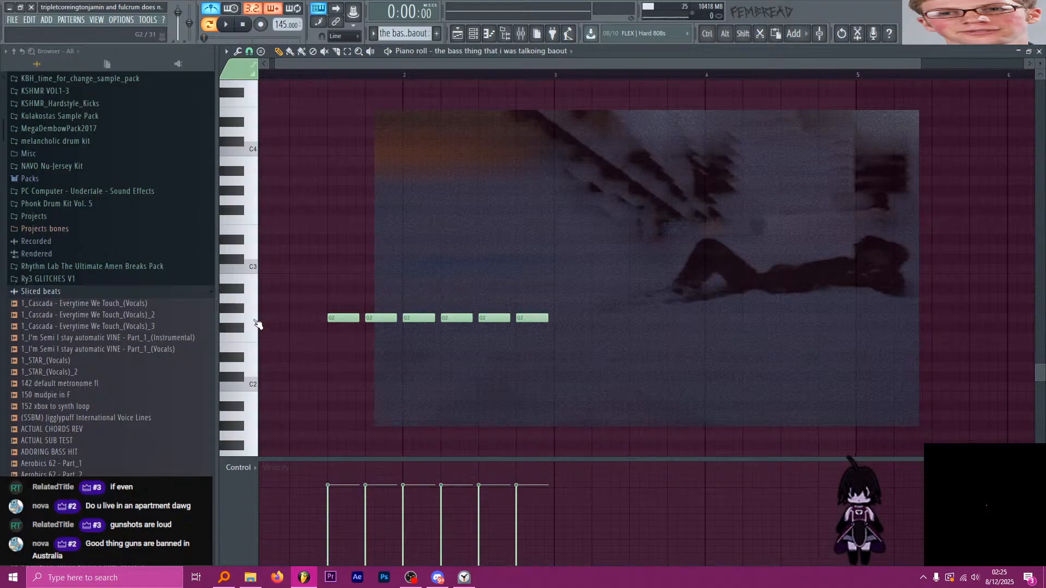
Audition G2, D#2 and F2 on the piano roll's keyboard to find the bass line's other pitches.
left_click(253, 319)
left_click(244, 359)
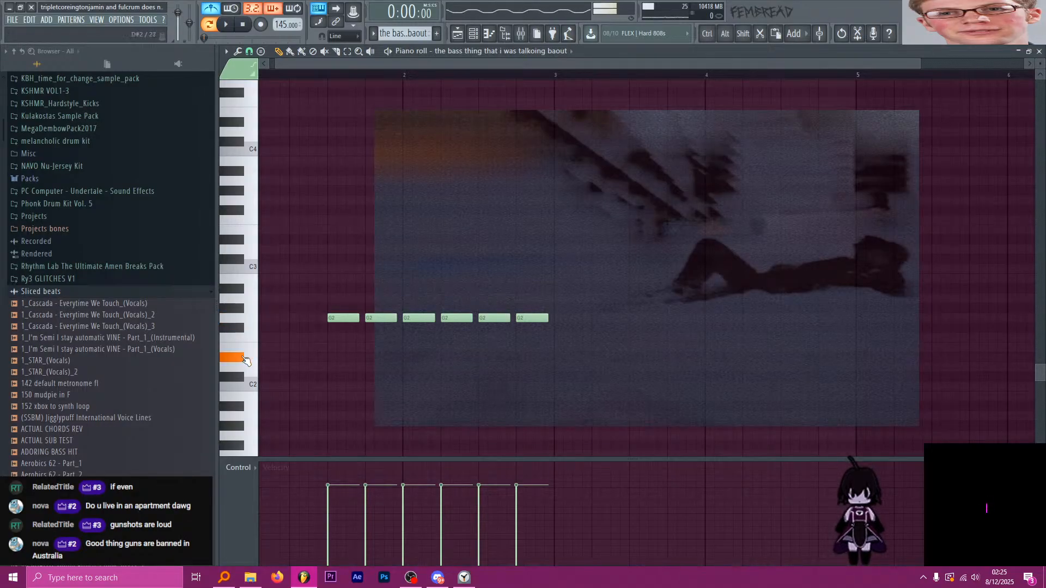
left_click(254, 339)
left_click(253, 319)
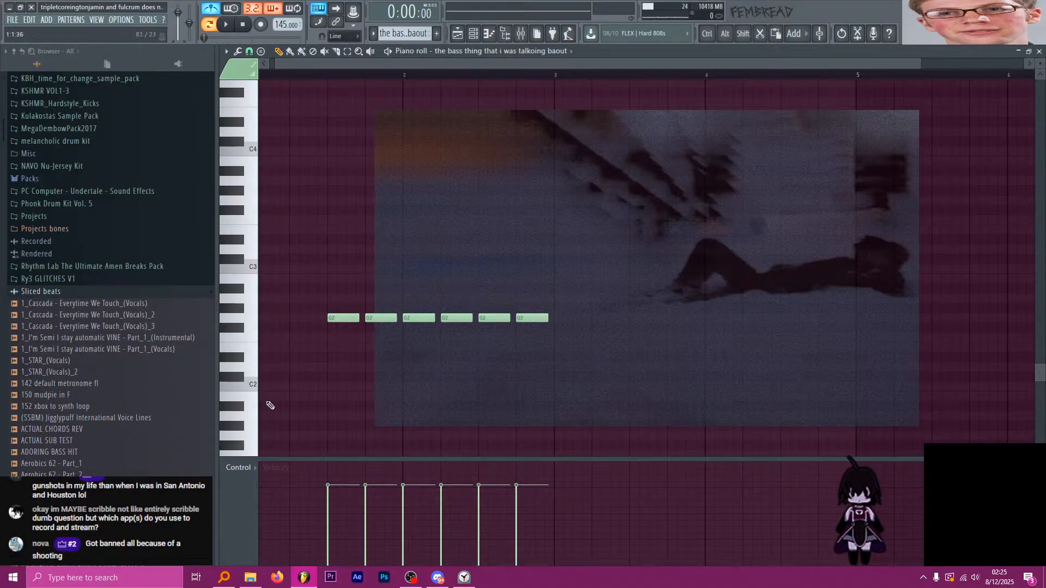
left_click(409, 578)
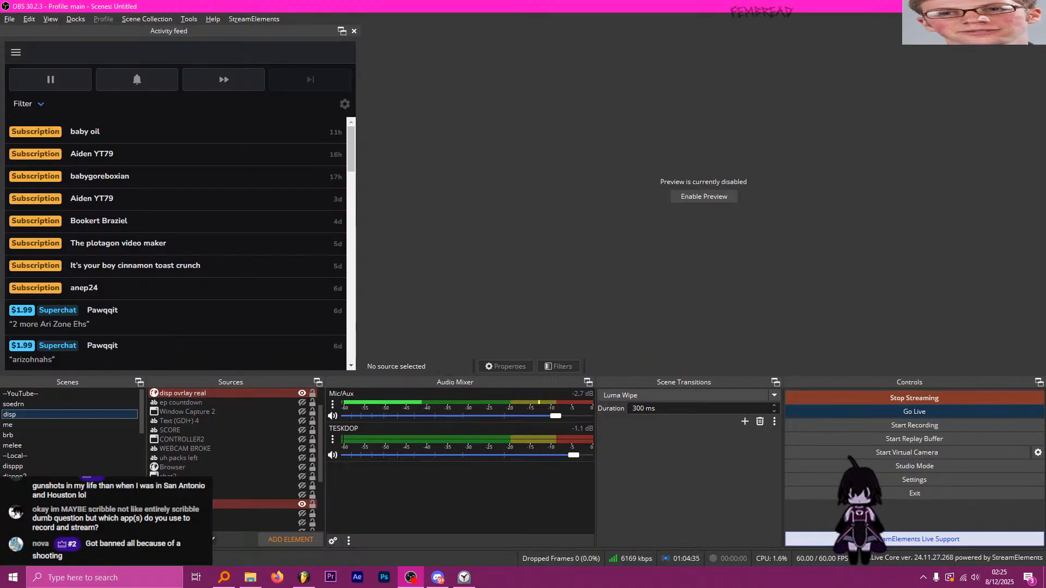
key("alt+Tab")
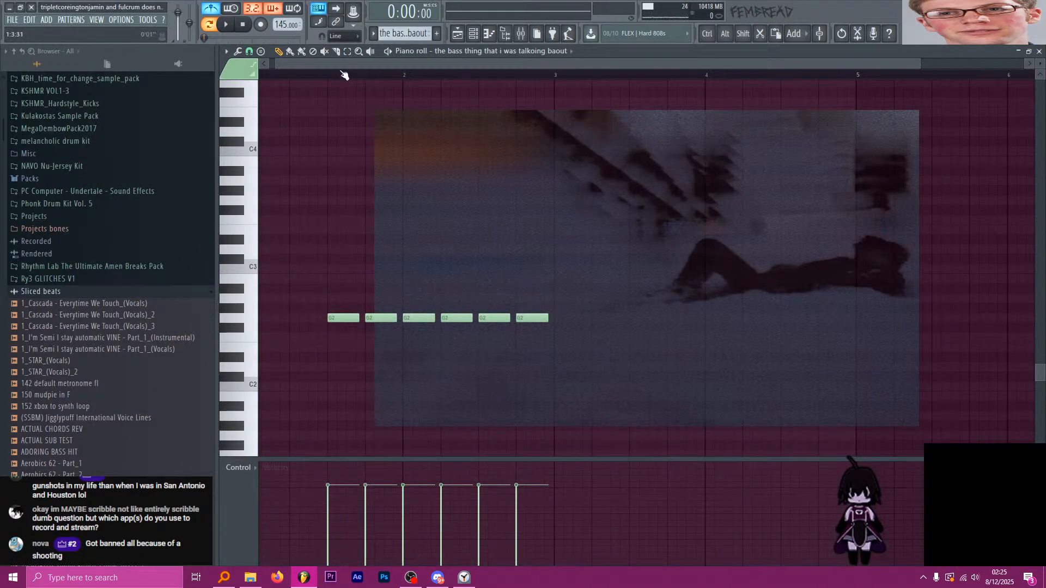
Open the Serum instrument of the new bass channel from the channel rack.
left_click_drag(348, 65, 339, 64)
left_click(480, 34)
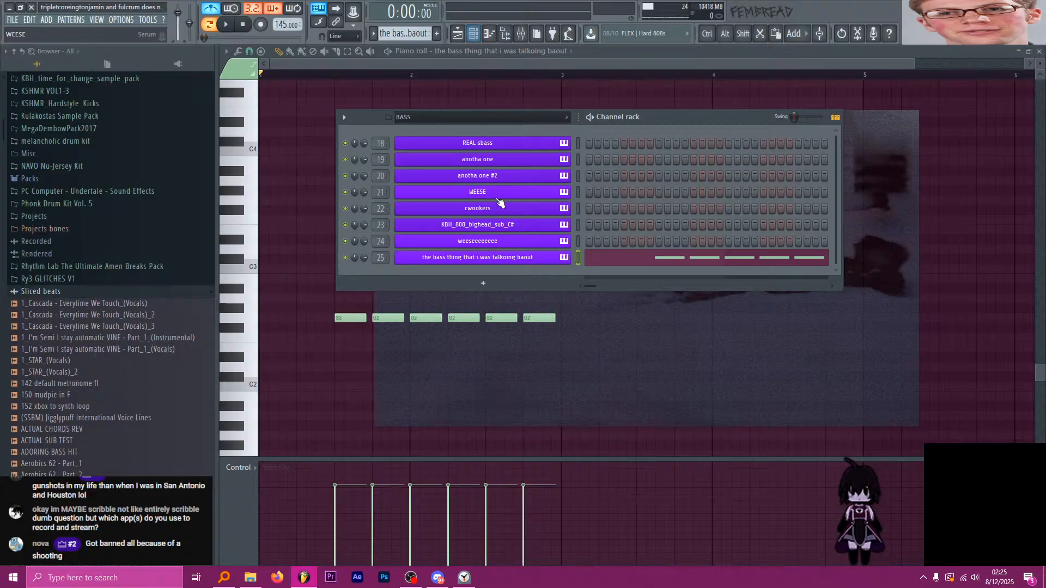
left_click(511, 263)
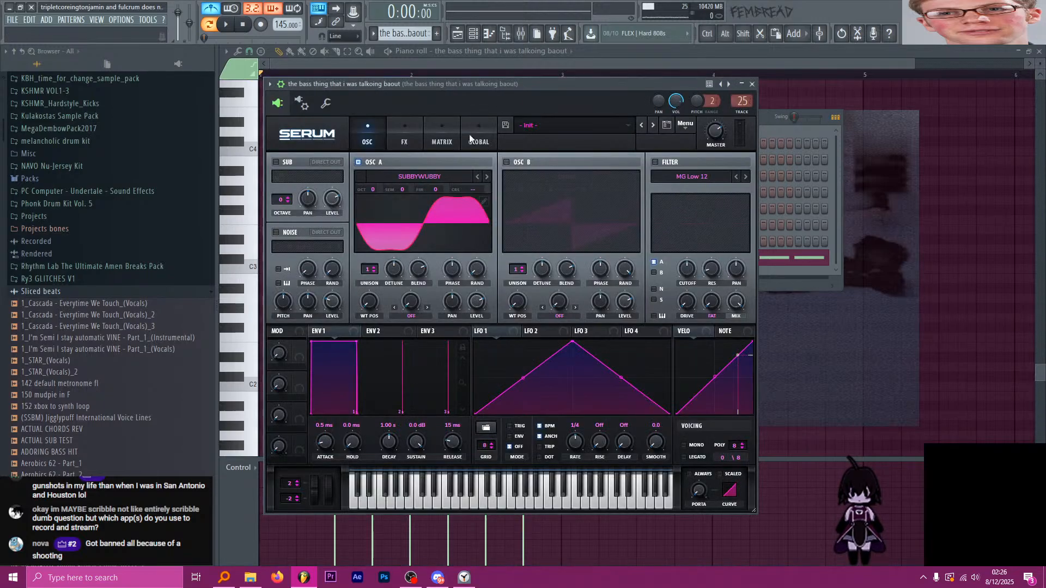
Shape LFO 1 with an early peak and a steeply curved rise, and set it to envelope mode.
left_click_drag(548, 383, 550, 423)
left_click_drag(595, 346, 527, 334)
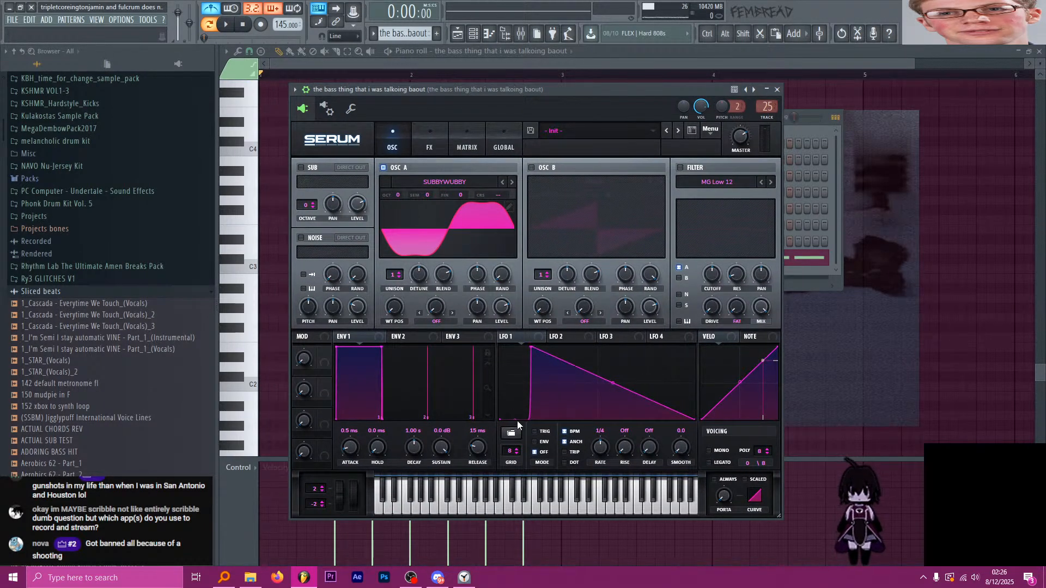
left_click_drag(518, 421, 517, 409)
left_click(543, 443)
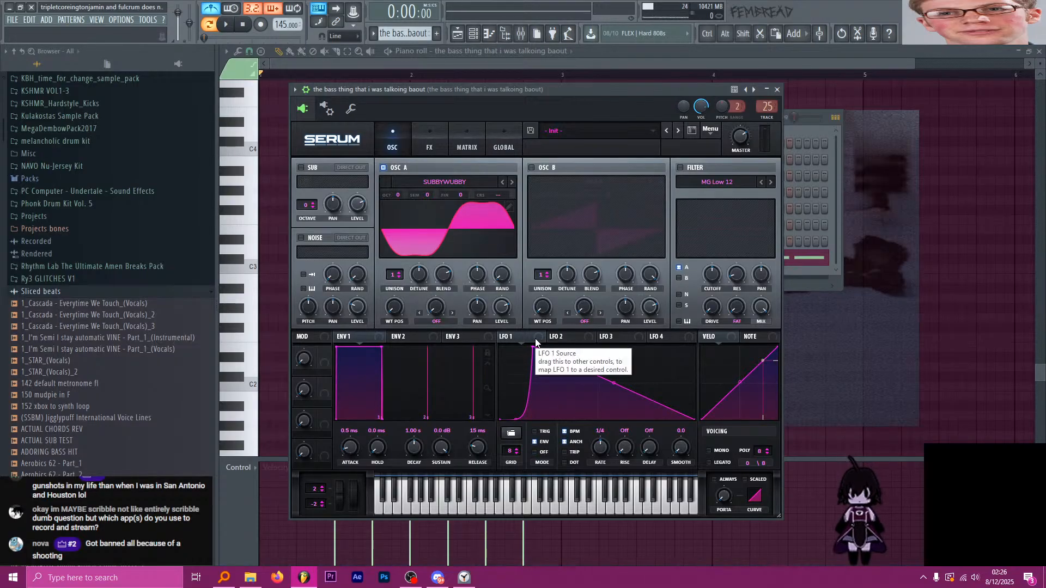
Assign LFO 1 to oscillator A's level and bow the LFO's falling segment outward so it stays high until near the end.
left_click_drag(537, 337, 498, 273)
left_click_drag(503, 89, 491, 89)
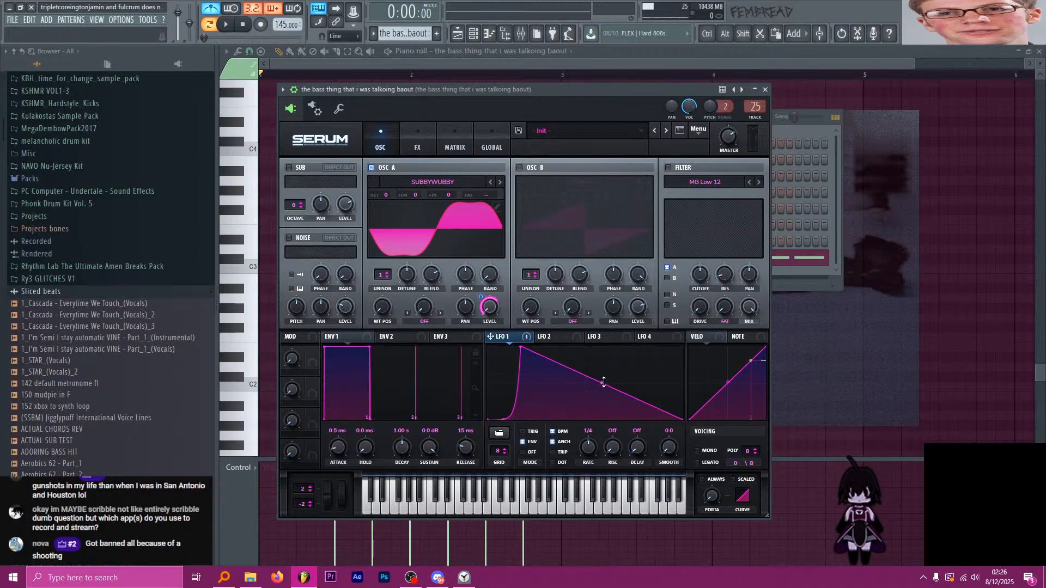
left_click_drag(603, 383, 607, 350)
left_click_drag(498, 91, 495, 91)
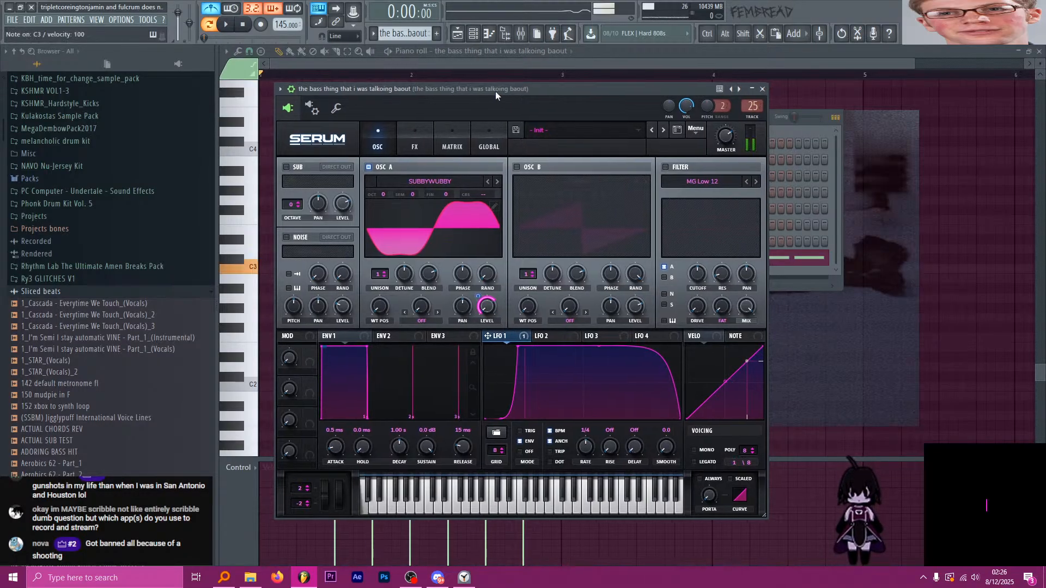
Play the pattern to check the sound and move LFO 1's peak slightly later.
key("space")
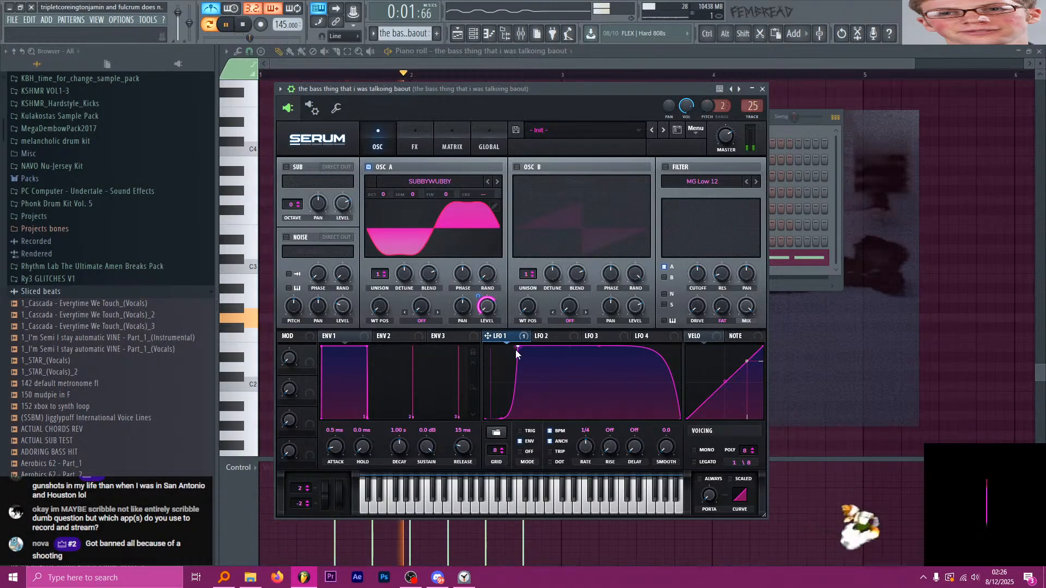
left_click_drag(518, 347, 528, 339)
key("space")
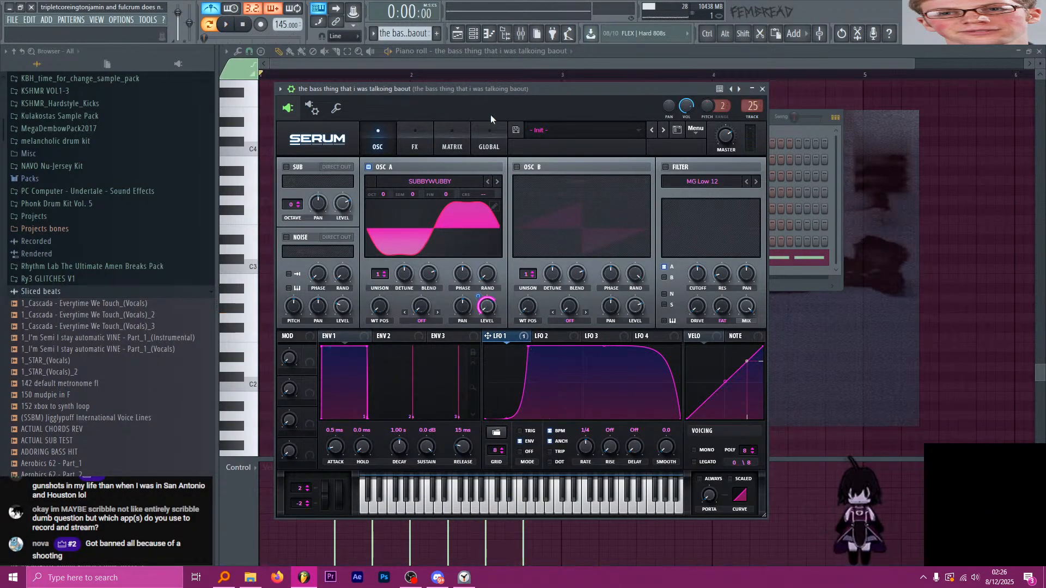
left_click_drag(490, 89, 525, 81)
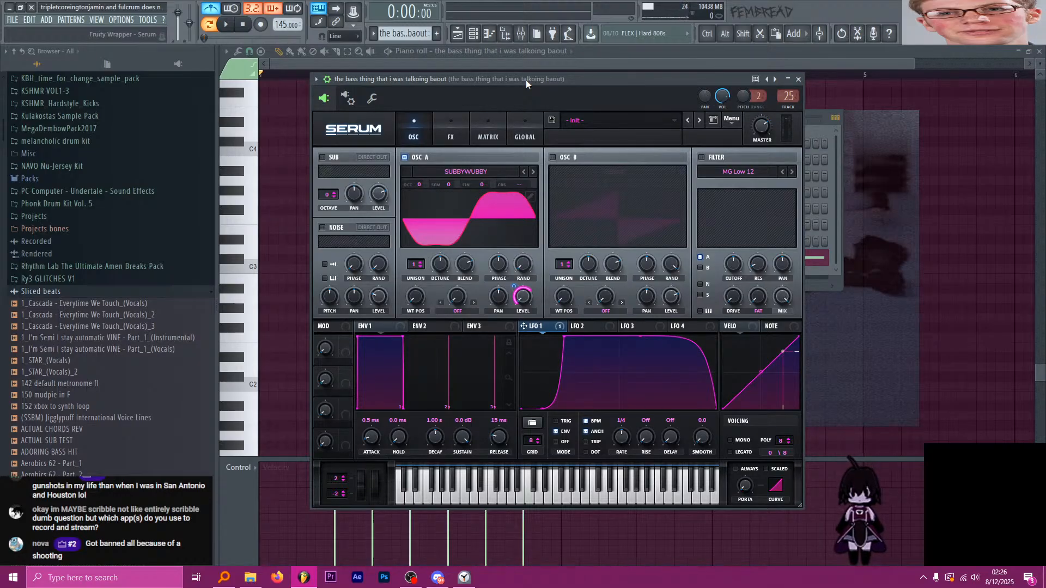
Shape LFO 2 as an early spike with inward-curved rise and fall, and set it to envelope mode.
left_click(587, 328)
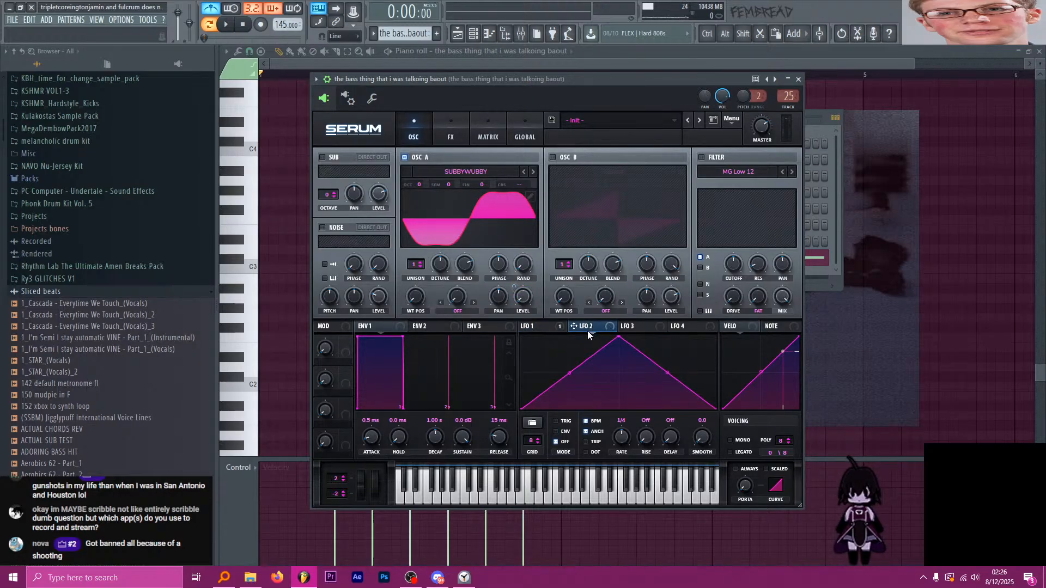
left_click_drag(618, 337, 564, 326)
left_click_drag(544, 373, 544, 399)
left_click_drag(638, 374, 633, 398)
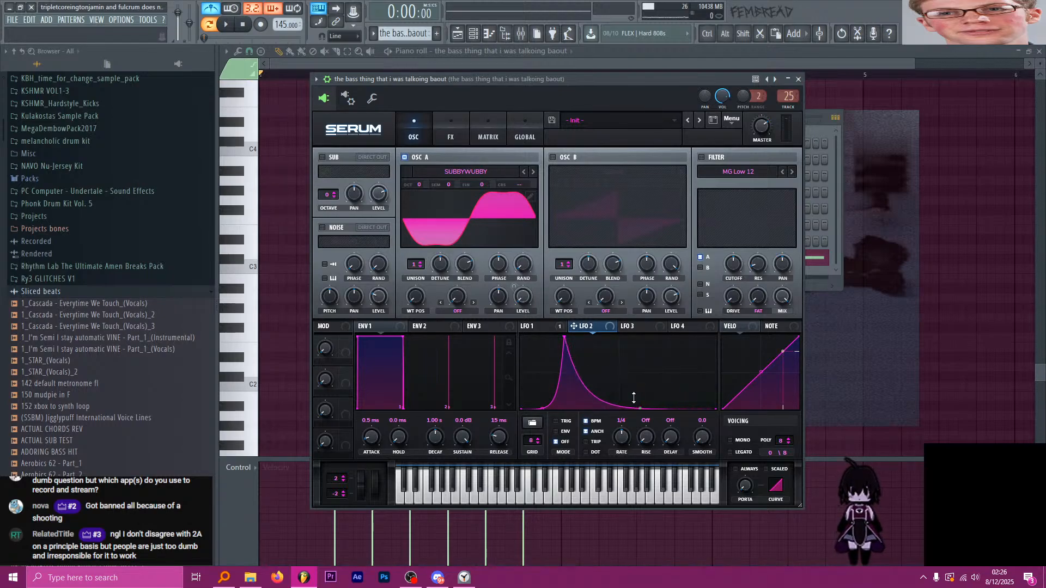
left_click(565, 432)
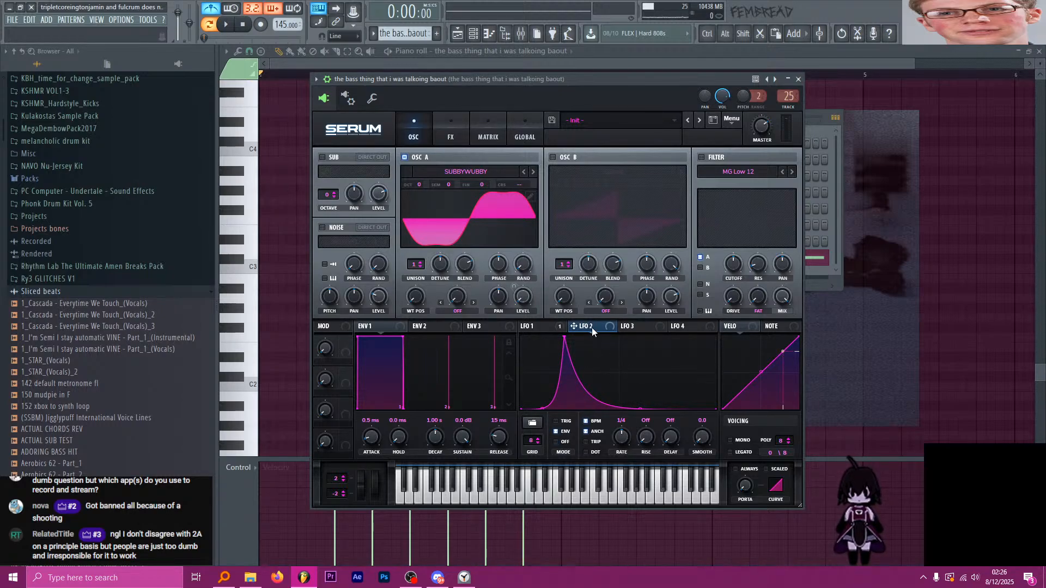
Assign LFO 2 to oscillator A's coarse pitch and save the project.
left_click_drag(511, 182, 518, 184)
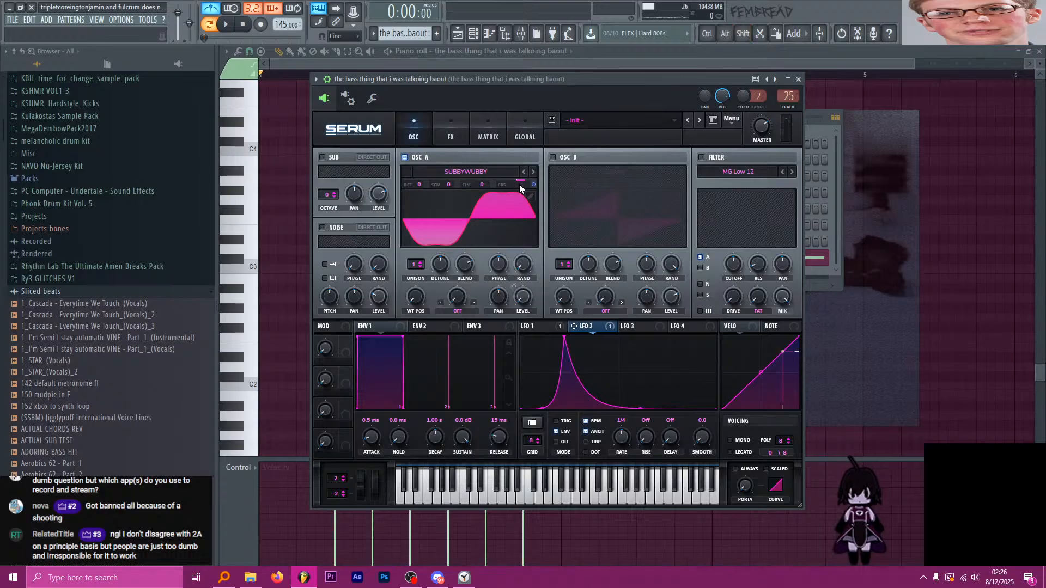
key("ctrl+s")
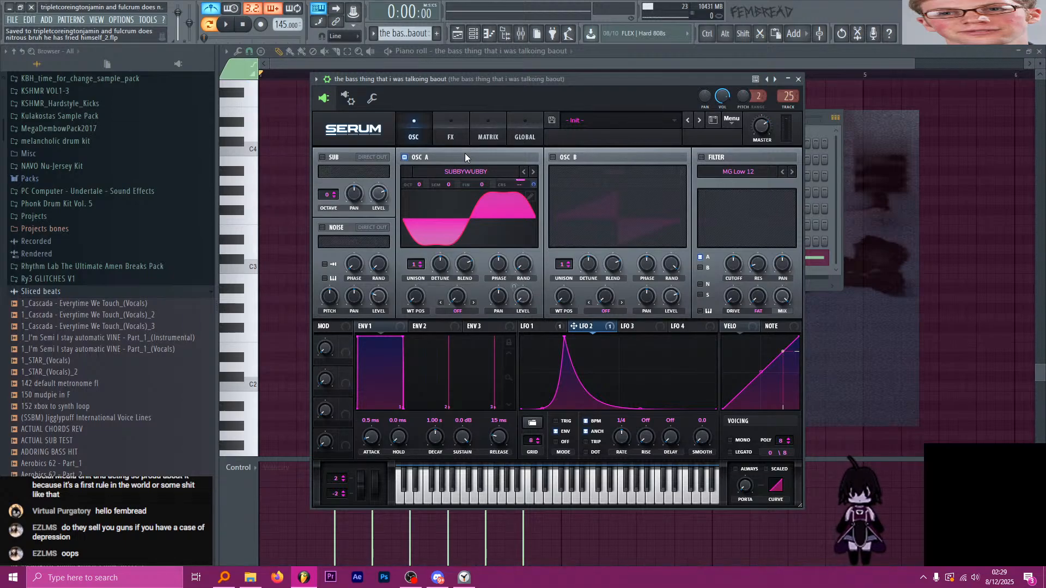
Set LFO 2's modulation amount on A CoarsePit to 12 in the modulation matrix while the pattern plays.
left_click(457, 135)
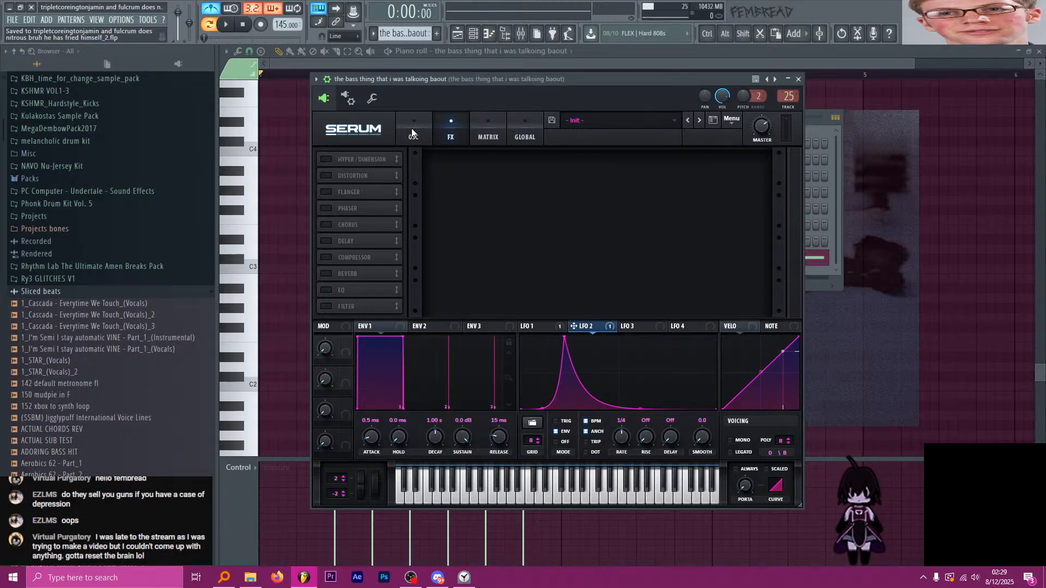
left_click_drag(442, 88, 462, 91)
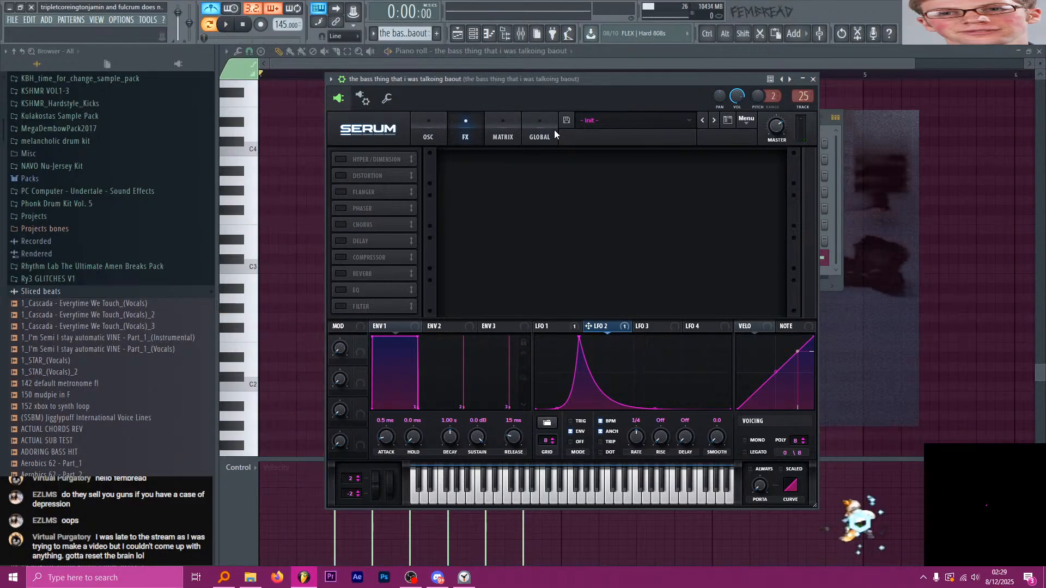
left_click(534, 129)
left_click(504, 134)
key("space")
left_click_drag(454, 192, 448, 193)
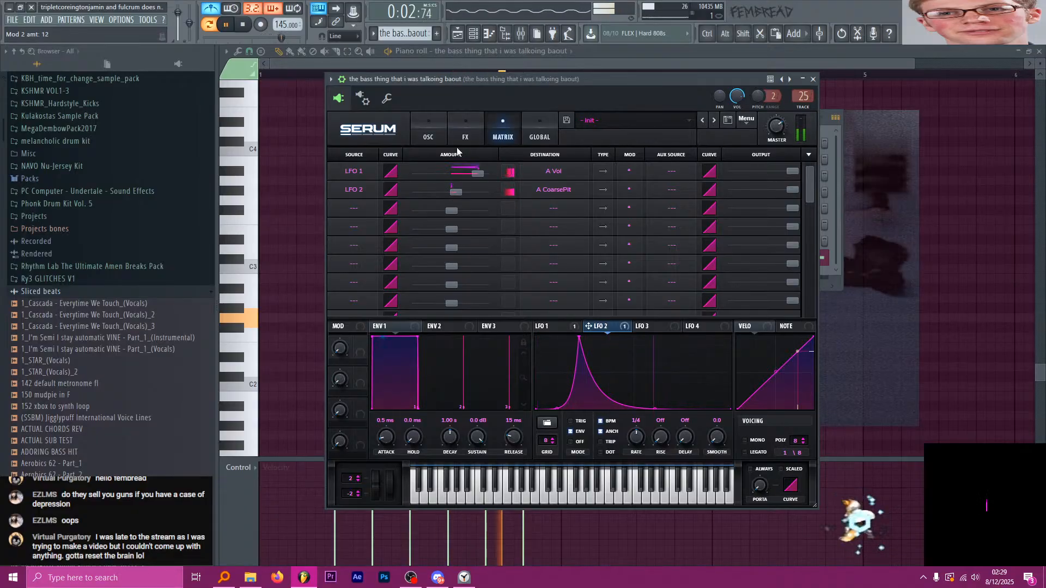
left_click_drag(468, 80, 466, 80)
key("space")
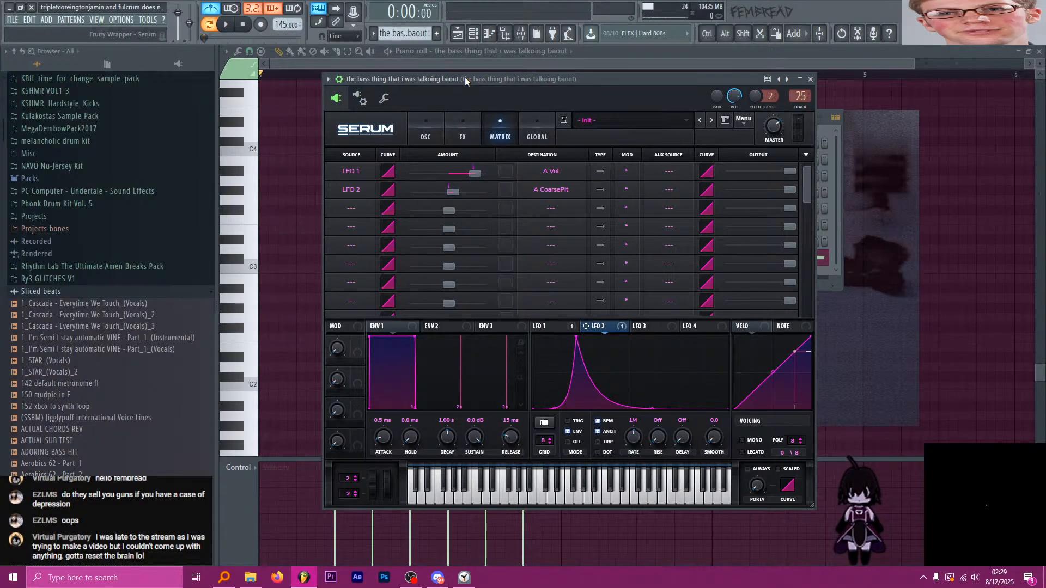
Enable Serum's noise oscillator with key tracking and load the Analog noise BrightWhite.
left_click(426, 131)
left_click(334, 228)
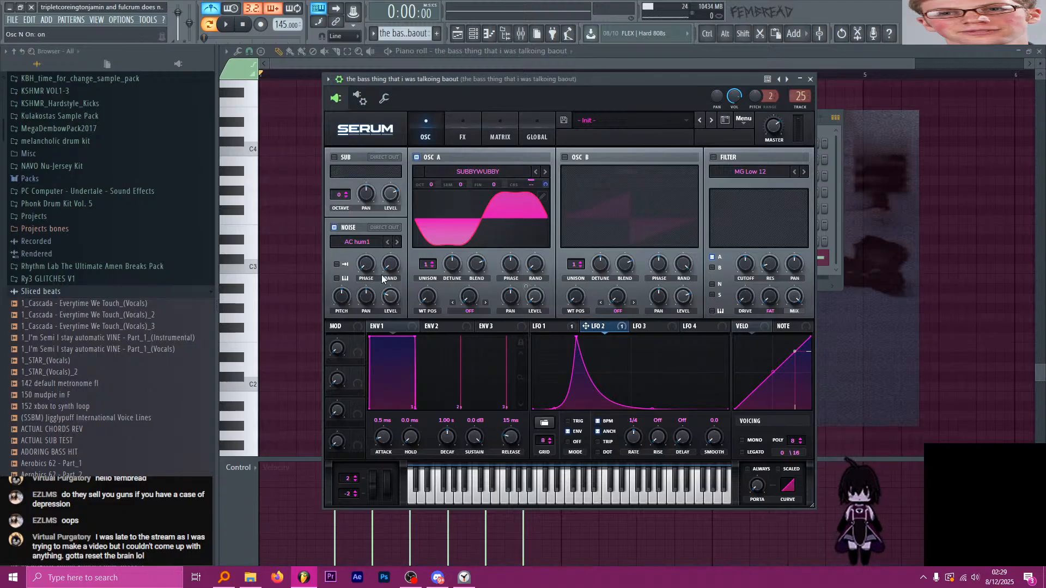
left_click(337, 278)
left_click(360, 242)
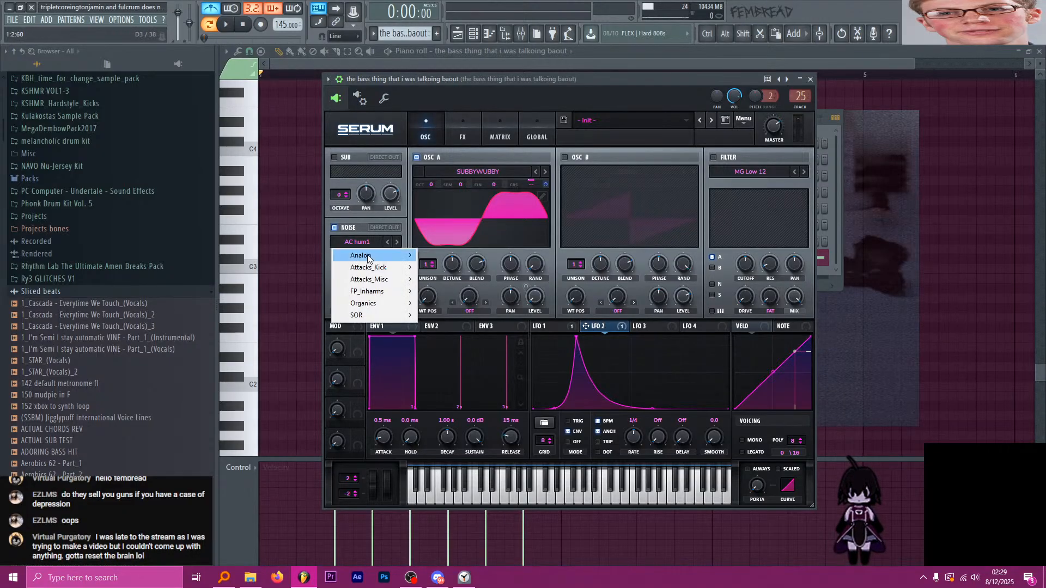
mouse_move(368, 260)
left_click(476, 273)
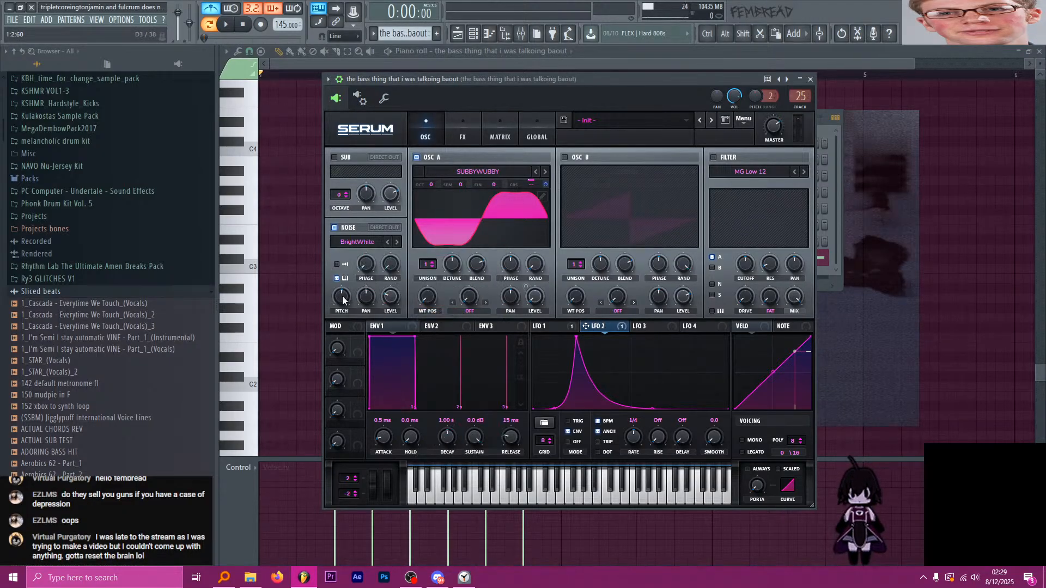
Enable Serum's distortion effect, set its drive to 63%, and briefly play the pattern to test it.
left_click(463, 132)
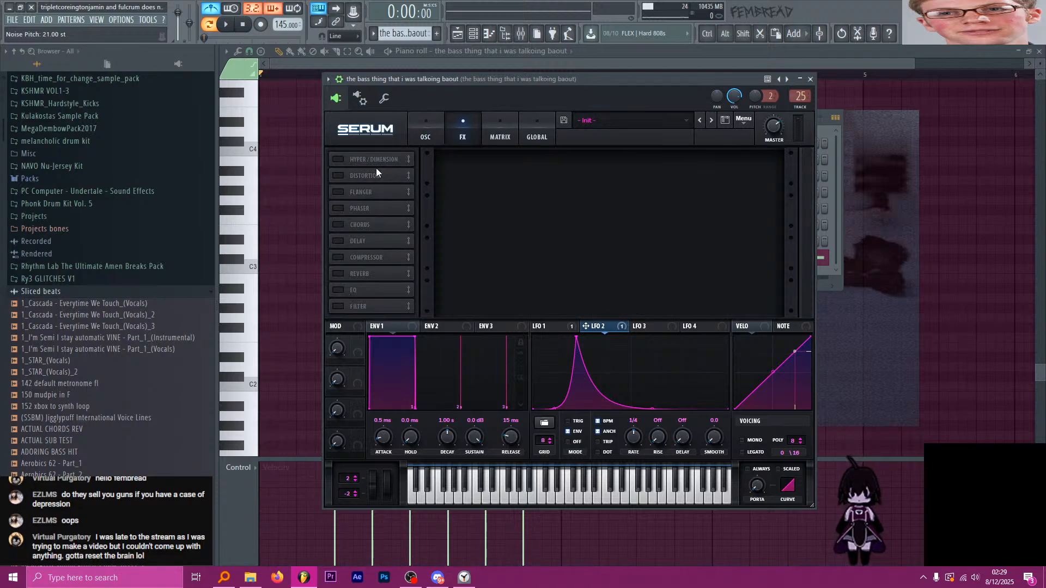
left_click(338, 175)
left_click_drag(684, 165, 681, 127)
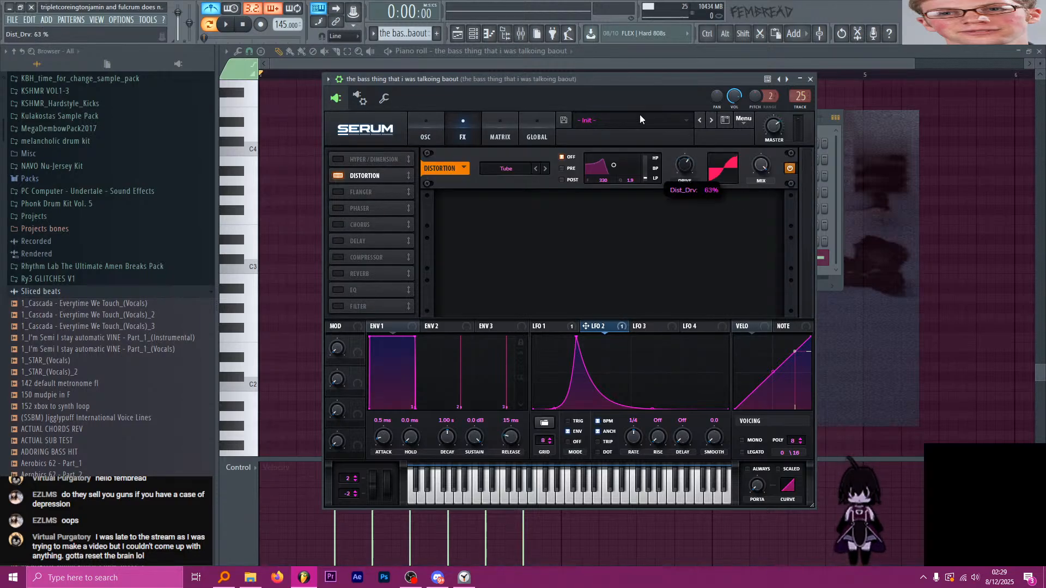
left_click(229, 26)
left_click(243, 25)
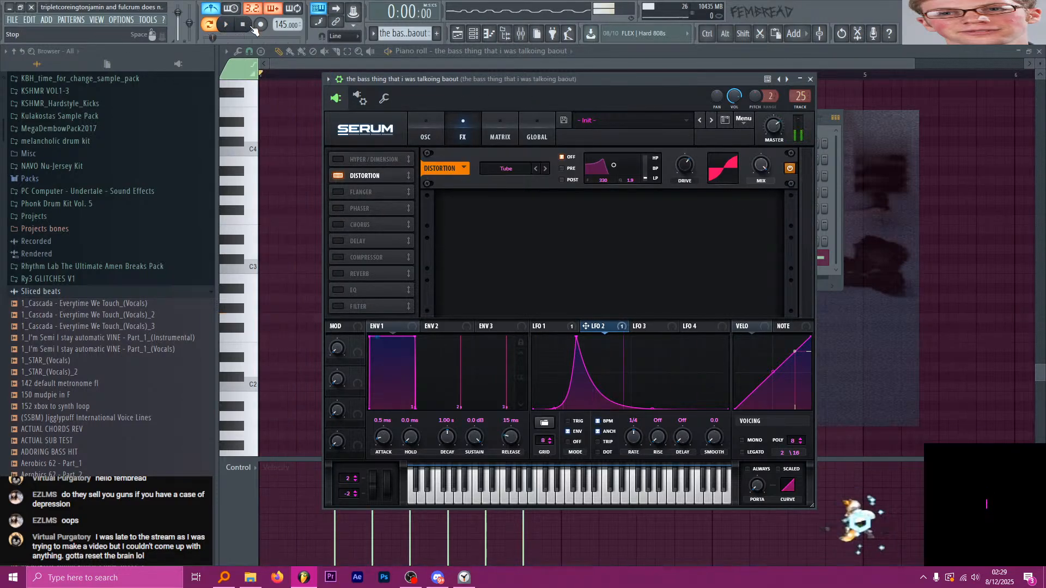
Set the noise oscillator's pitch to 50 semitones and the distortion drive to 100%.
left_click(425, 132)
scroll(340, 296, "up", 5)
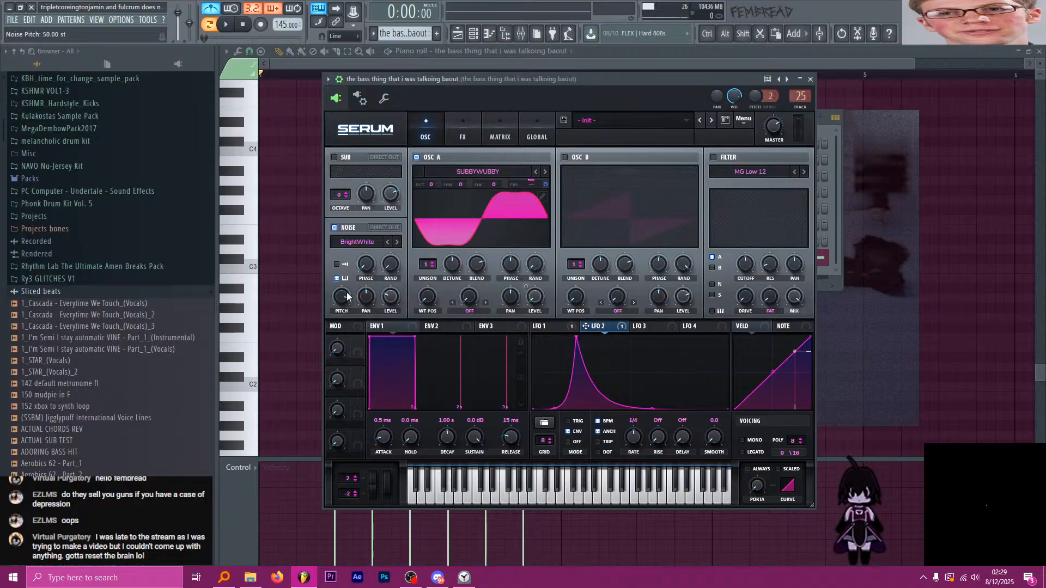
left_click(456, 131)
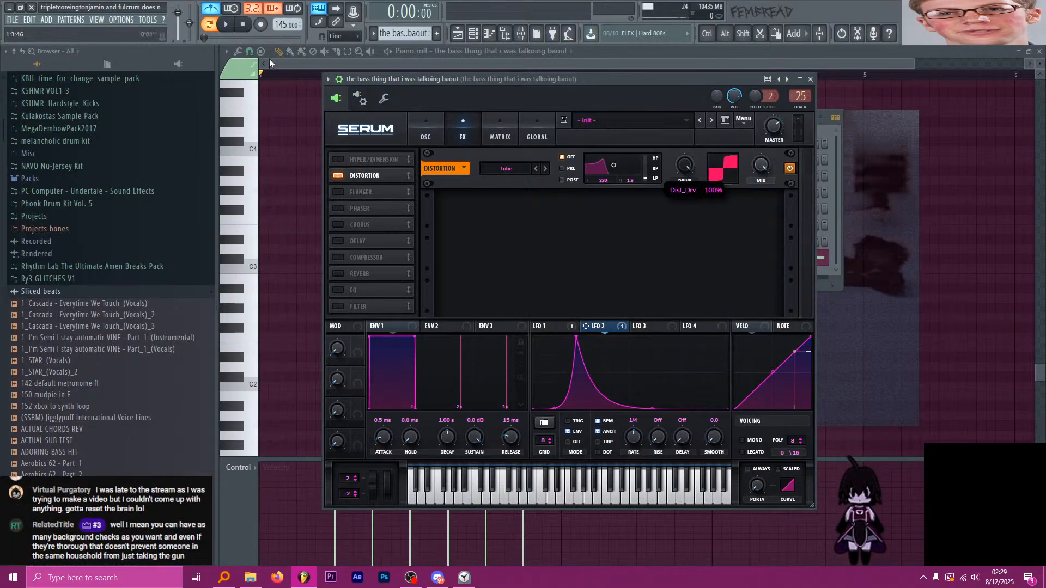
Assign LFO 1 to the noise oscillator's level with a modulation amount of 40, playing the pattern to check the sound.
left_click(227, 25)
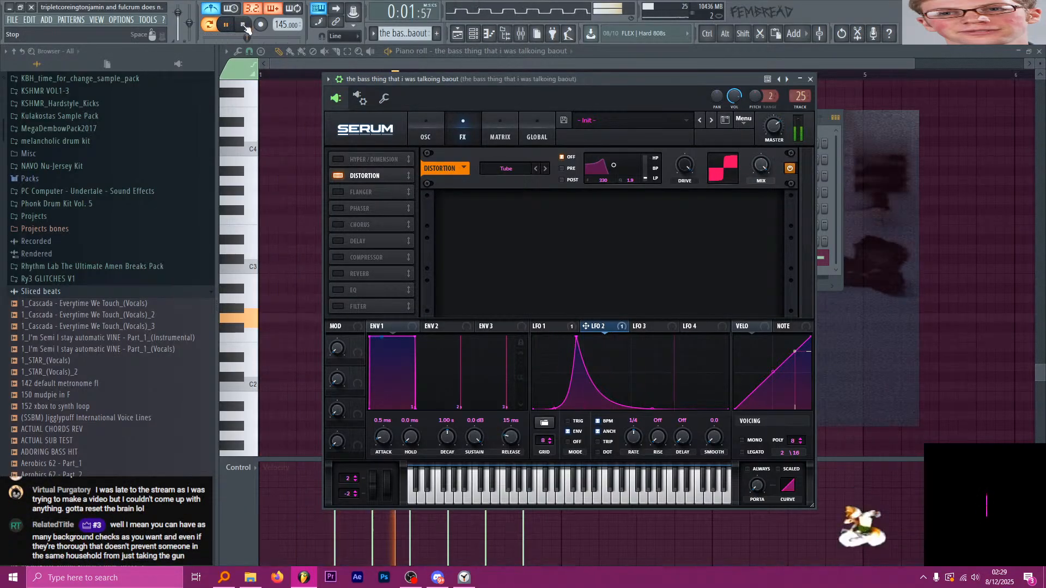
left_click(245, 25)
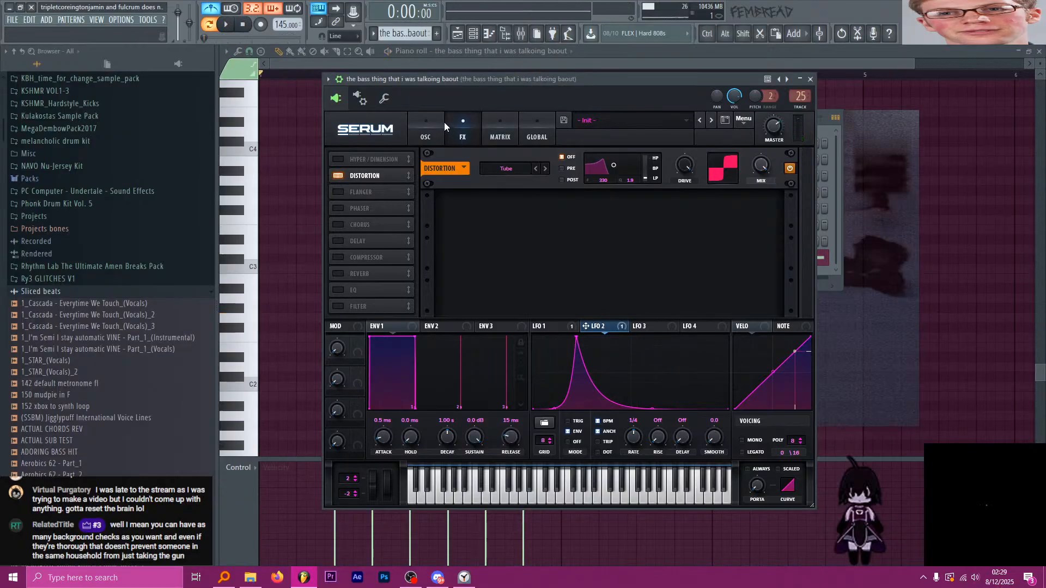
left_click(439, 125)
left_click(567, 326)
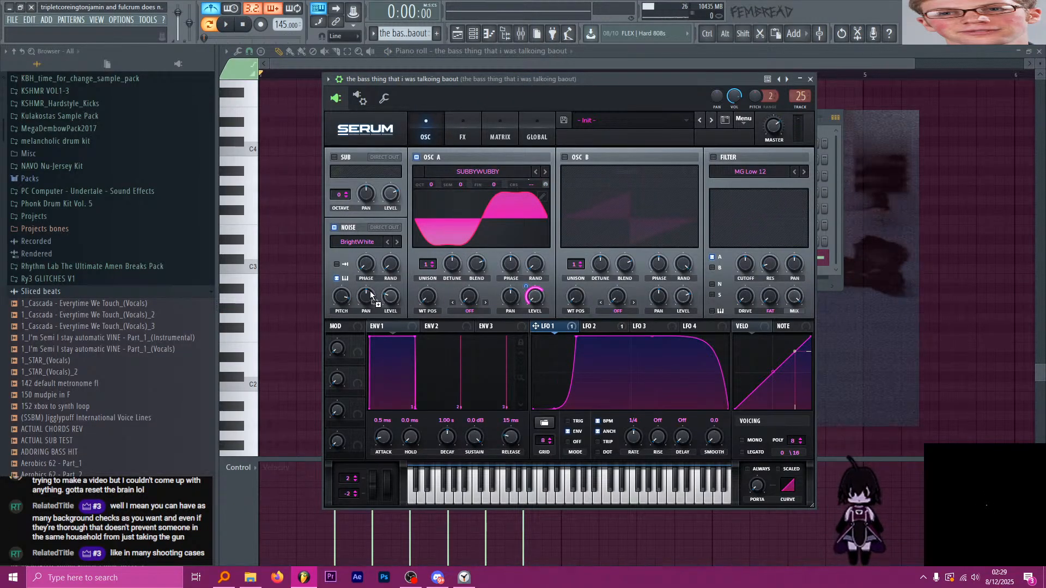
left_click_drag(390, 300, 390, 299)
key("space")
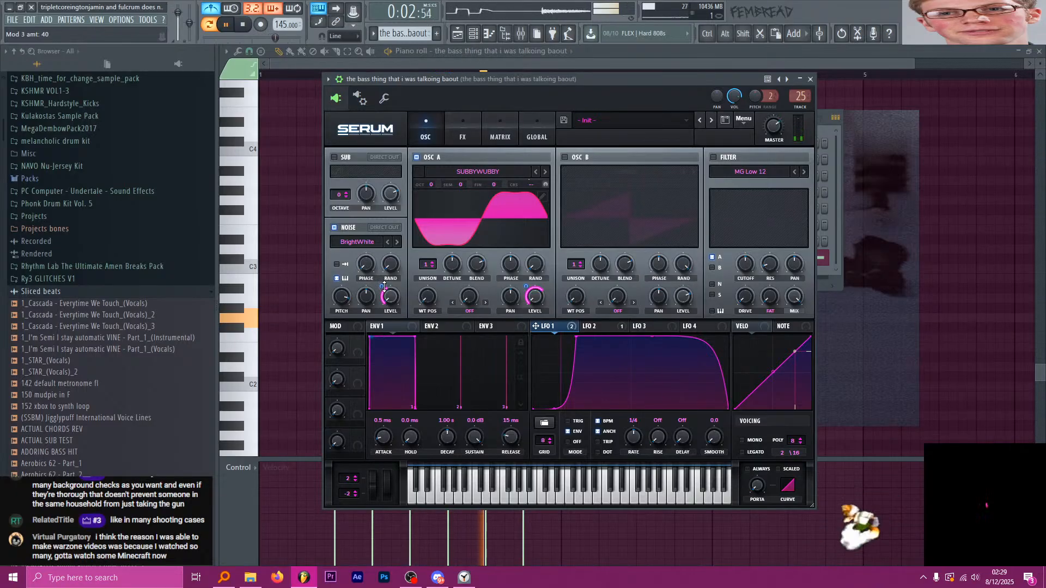
key("space")
left_click_drag(456, 81, 453, 80)
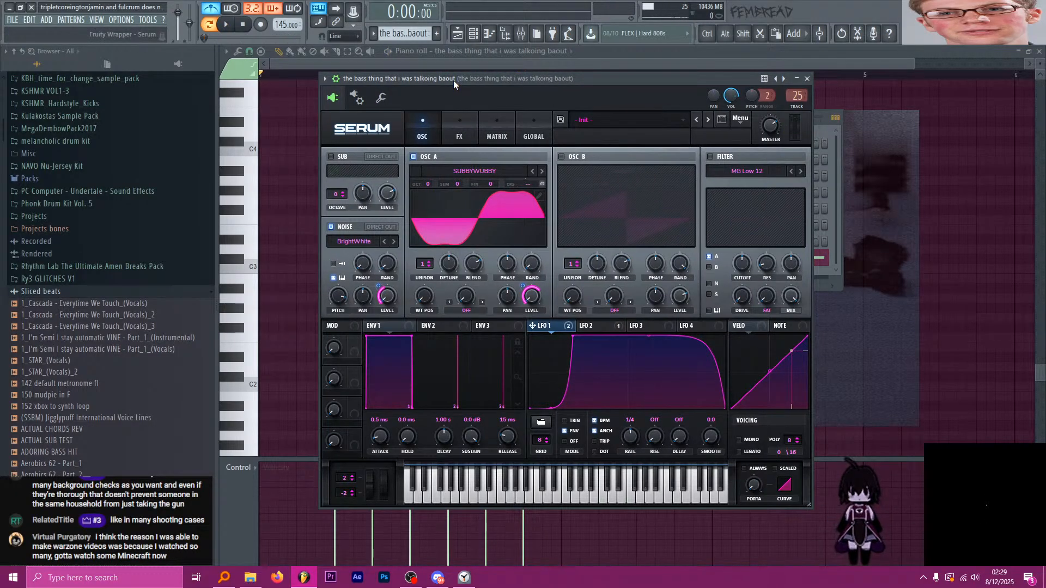
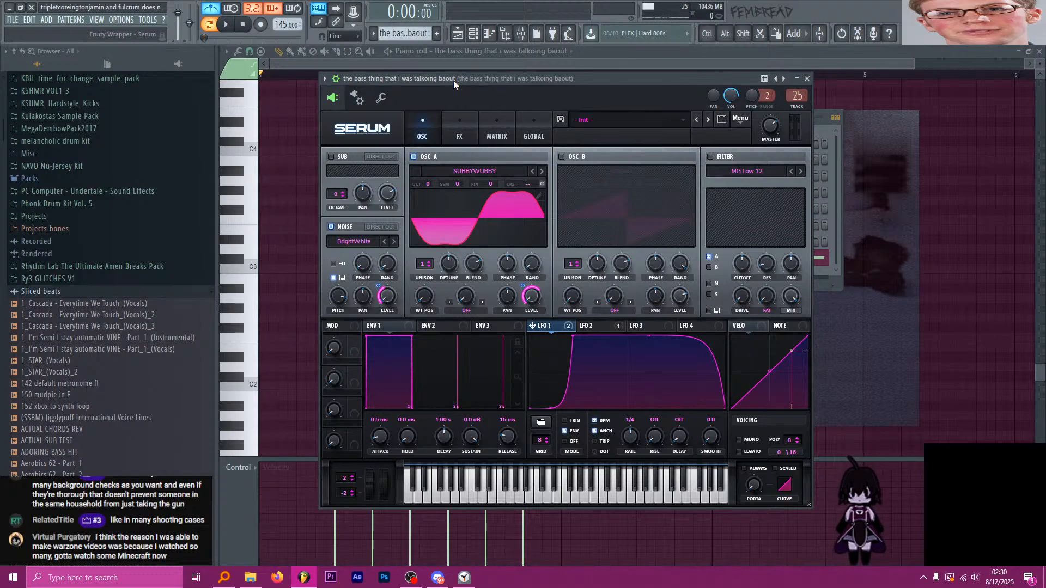
left_click(454, 118)
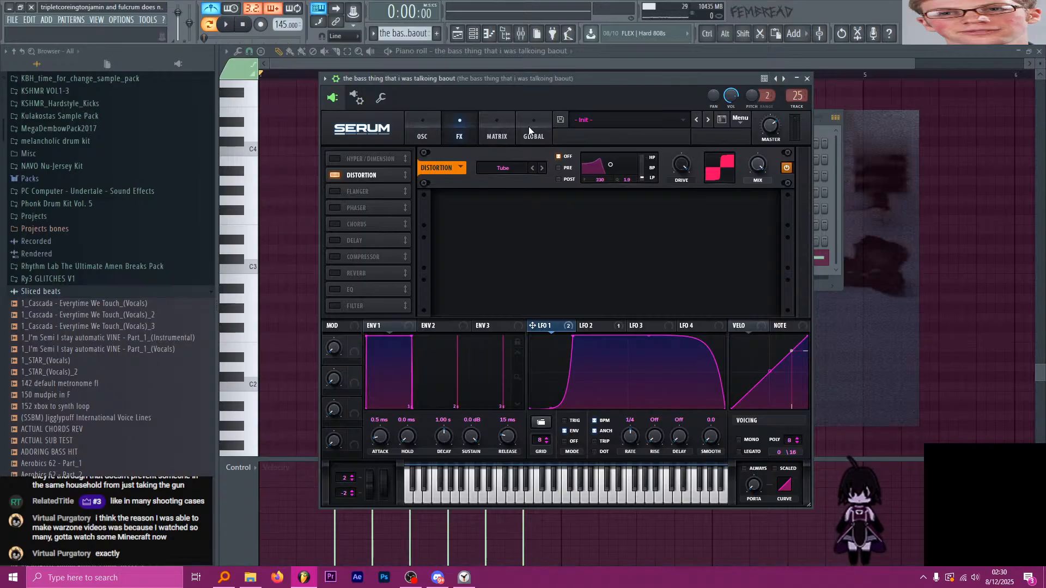
left_click(497, 127)
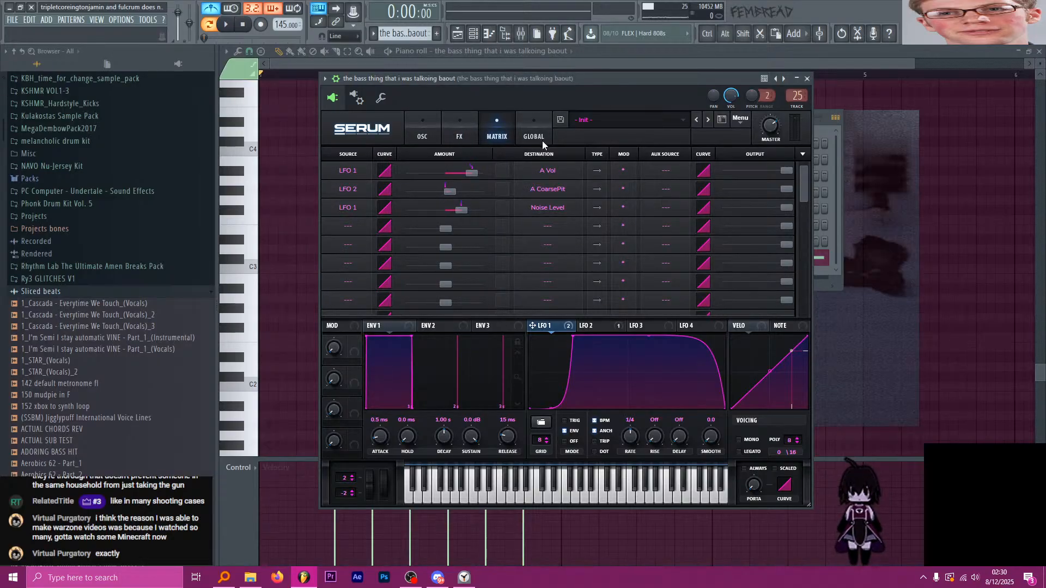
left_click_drag(534, 78, 528, 77)
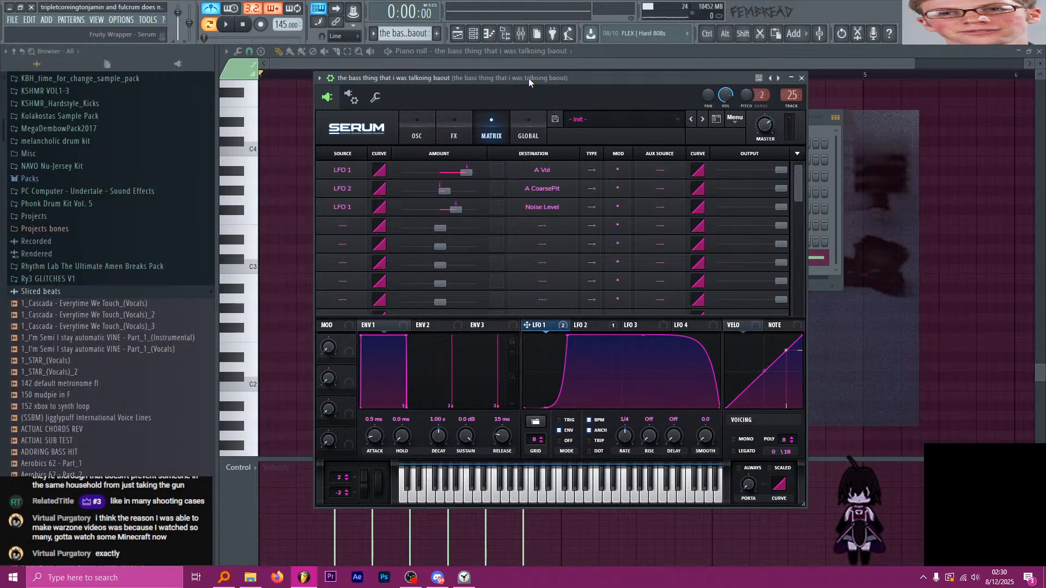
Set LFO 1's modulation amount on the noise level to 31 and the distortion drive to 92% while the pattern plays.
left_click(416, 123)
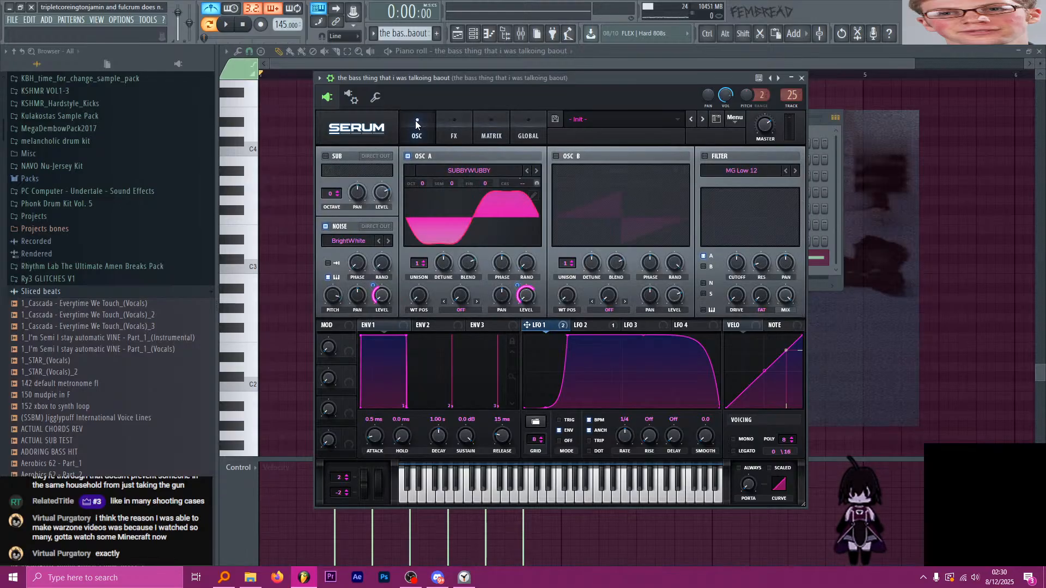
left_click_drag(374, 285, 376, 291)
key("space")
left_click(463, 132)
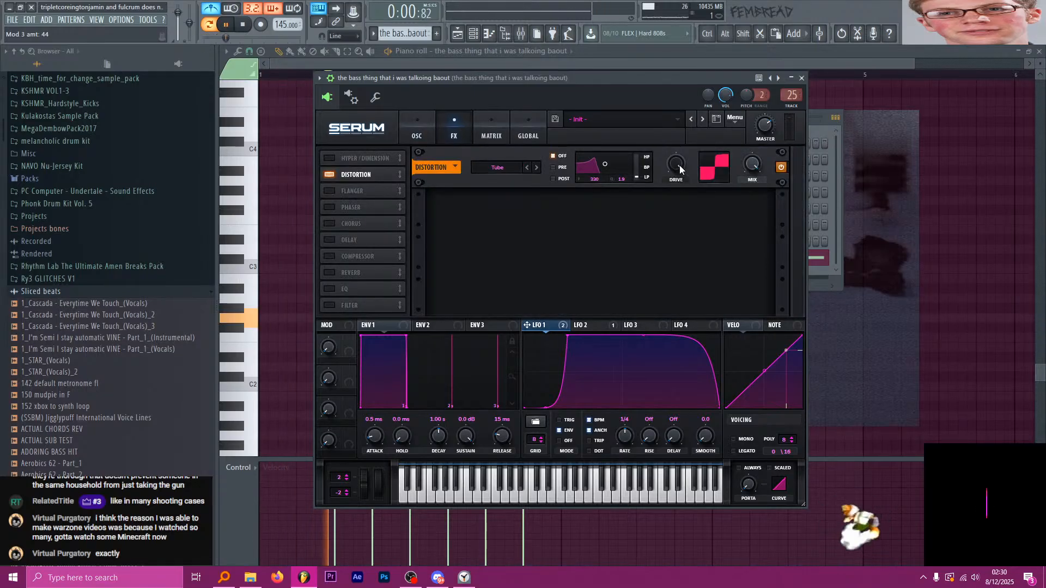
left_click(416, 132)
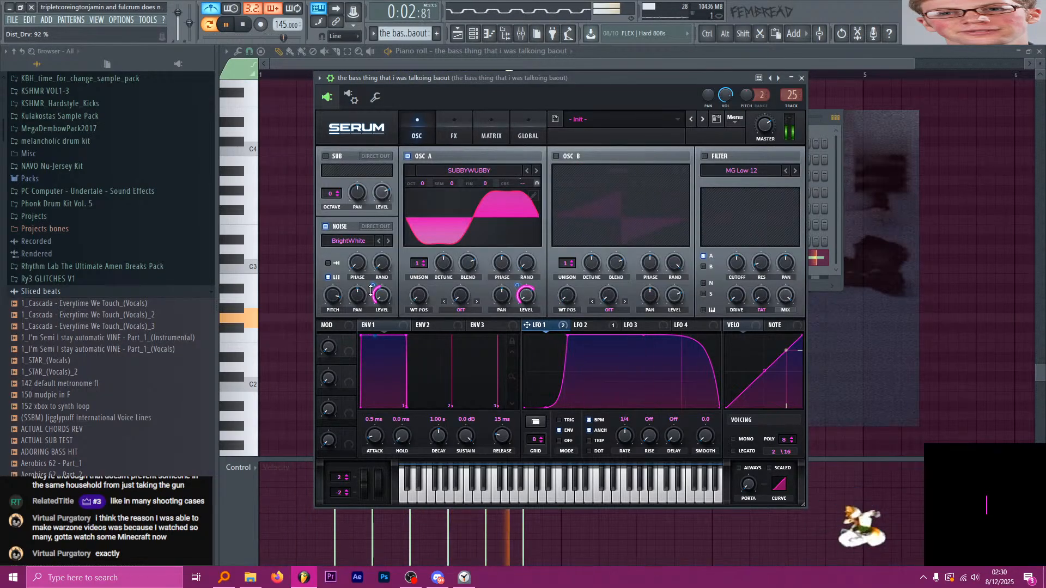
left_click_drag(373, 285, 372, 298)
left_click(454, 132)
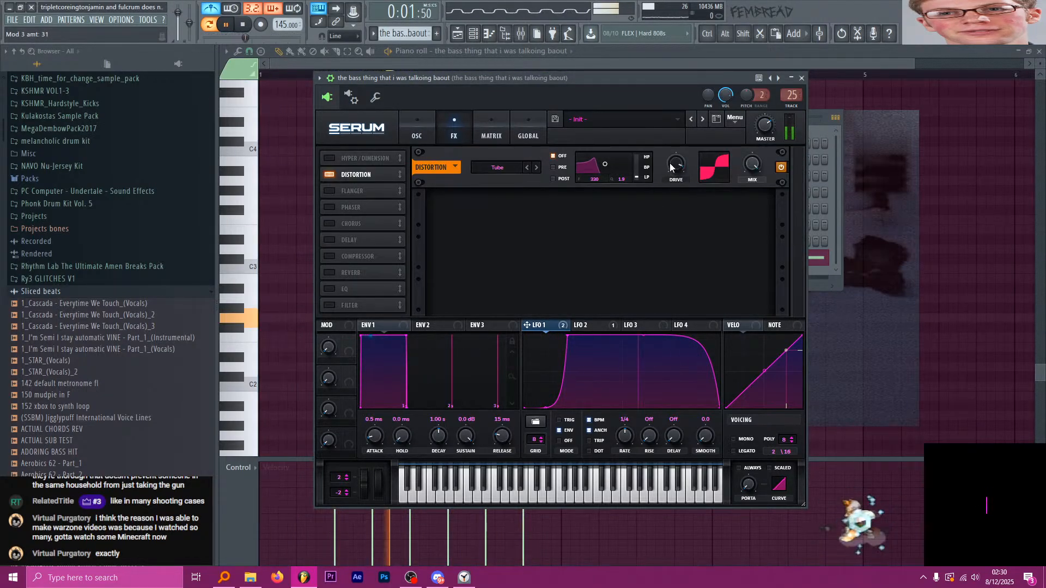
left_click(417, 123)
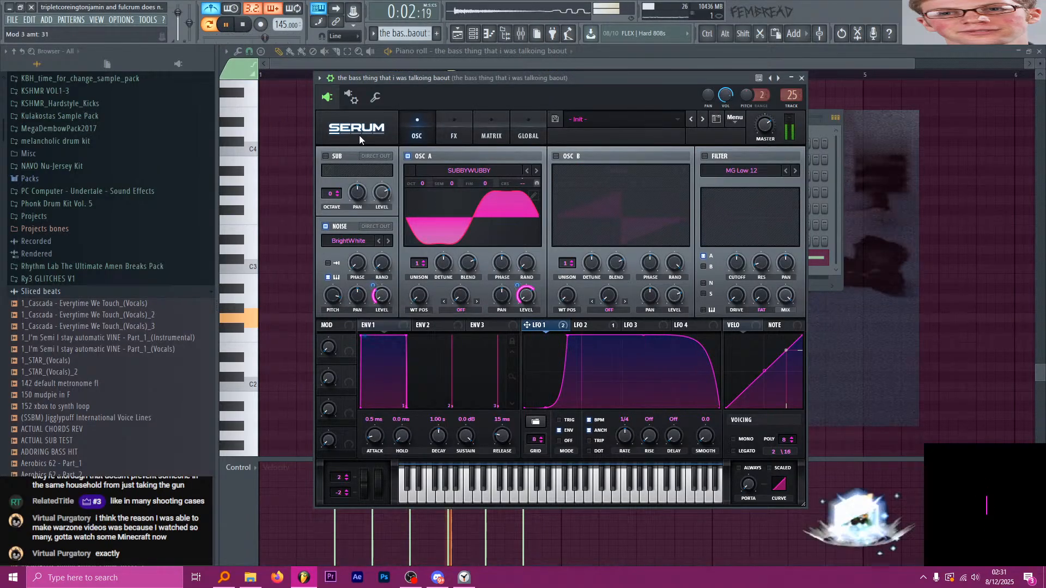
left_click(245, 26)
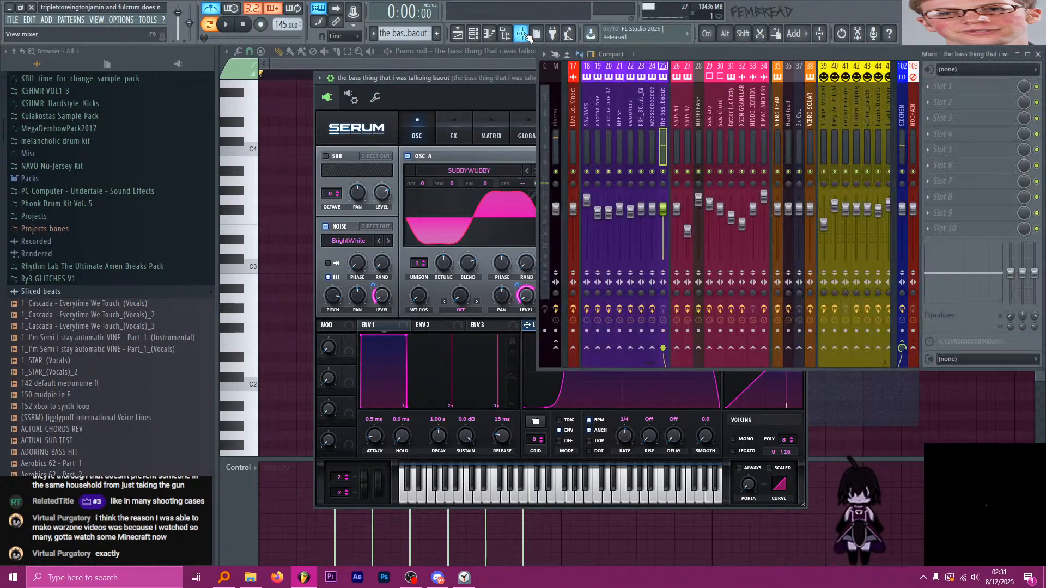
left_click(524, 35)
left_click(991, 87)
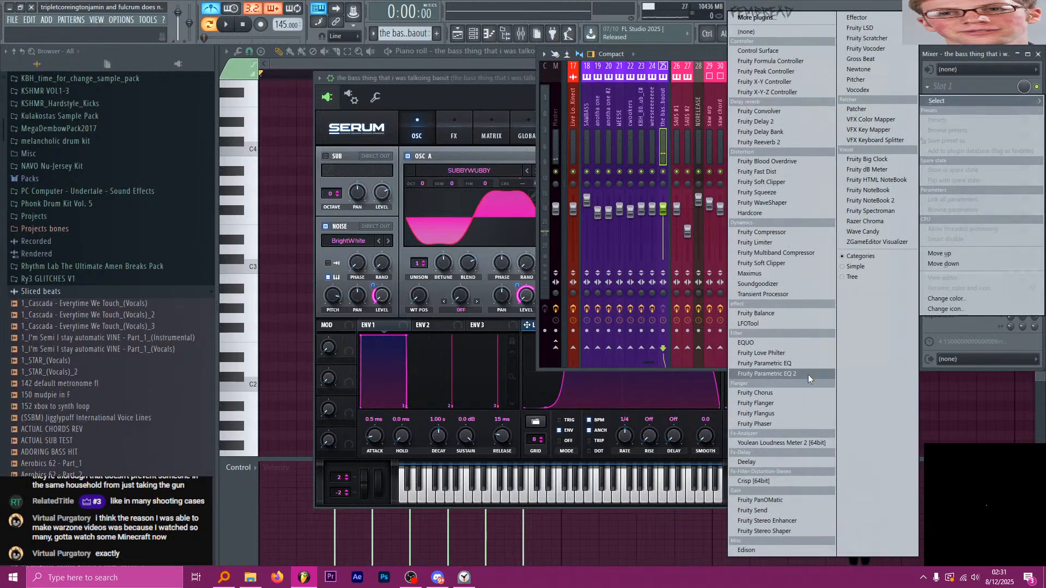
left_click(656, 110)
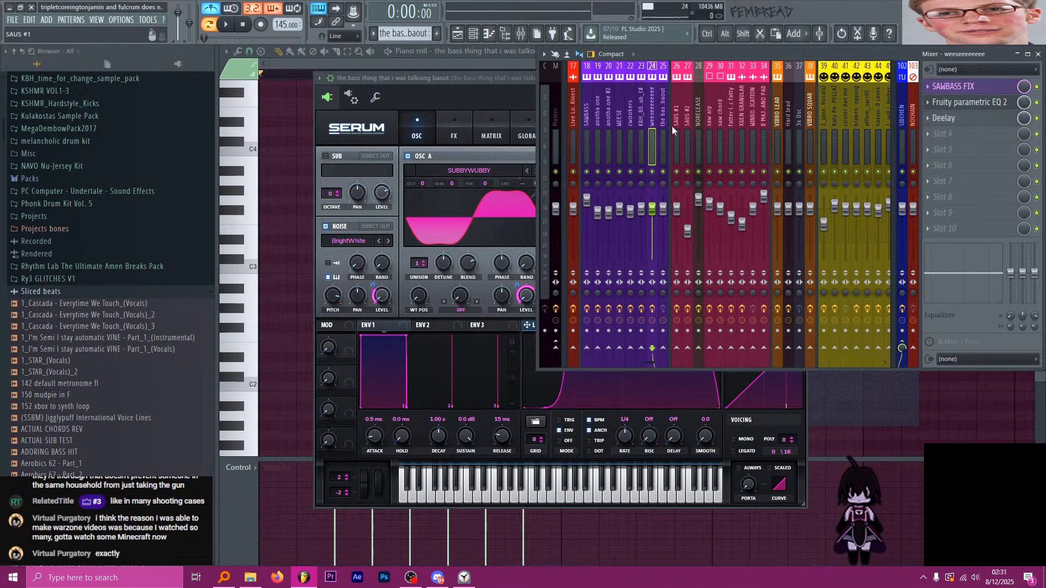
Select the basic bassline pattern from its clip at bar 17 in the playlist.
left_click(457, 34)
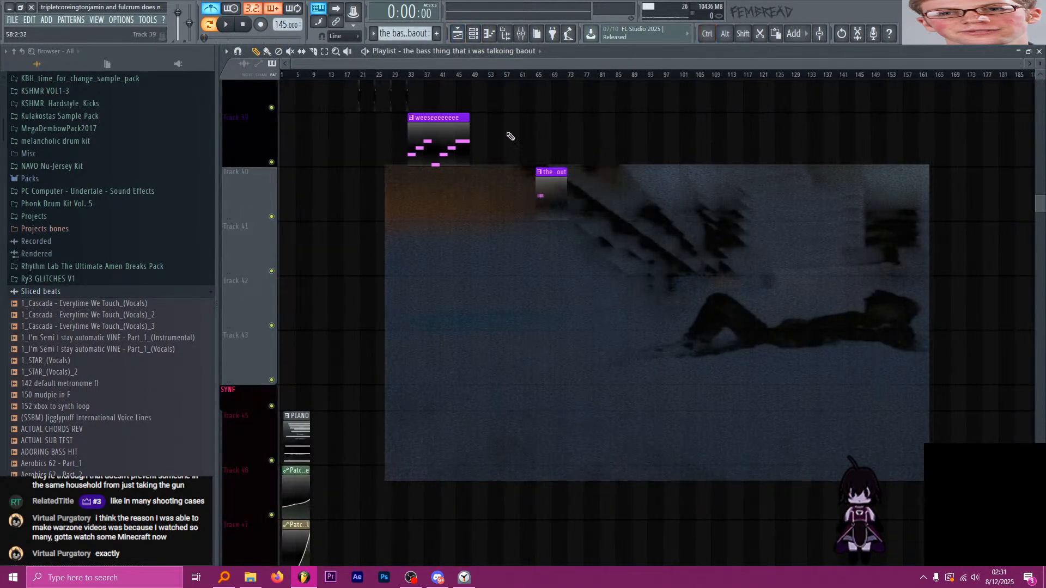
scroll(384, 129, "up", 3)
scroll(327, 147, "up", 10)
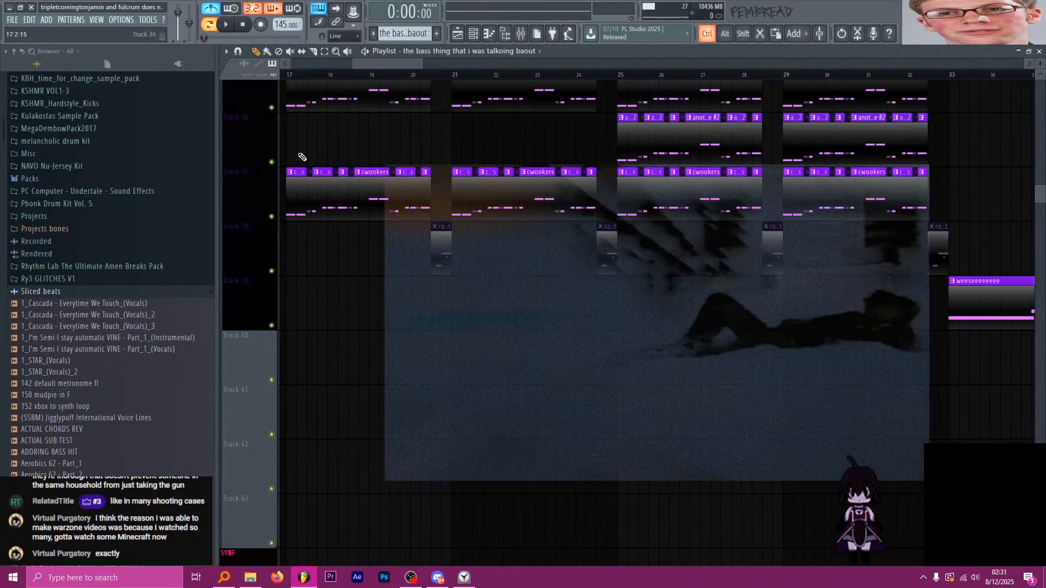
scroll(294, 161, "up", 2)
scroll(364, 185, "down", 3)
scroll(357, 187, "up", 3)
left_click(357, 187)
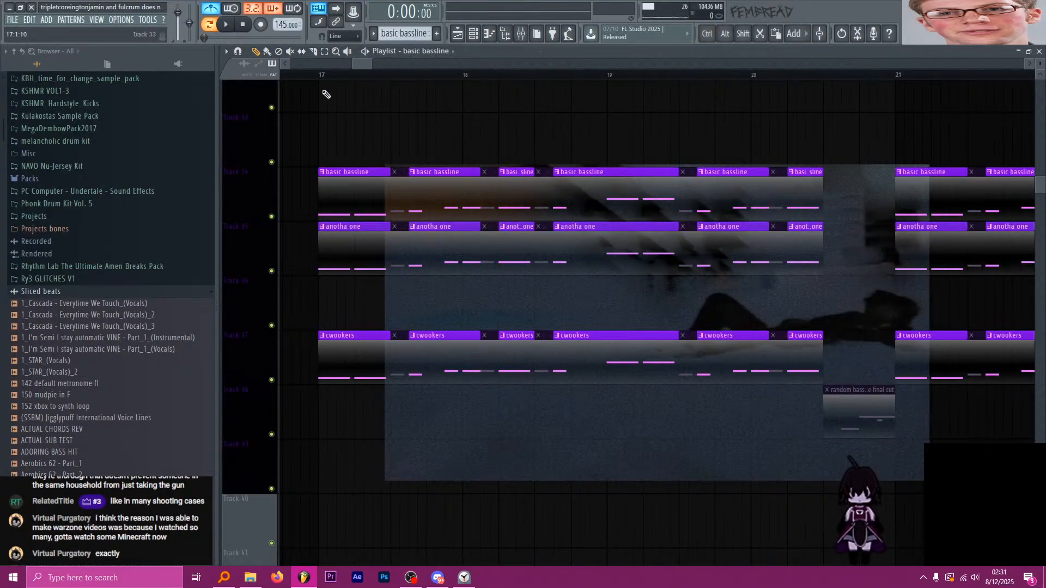
Play the basic bassline pattern and select its mixer track SAWBASS to examine the effects on it.
left_click(313, 73)
key("l")
left_click(226, 24)
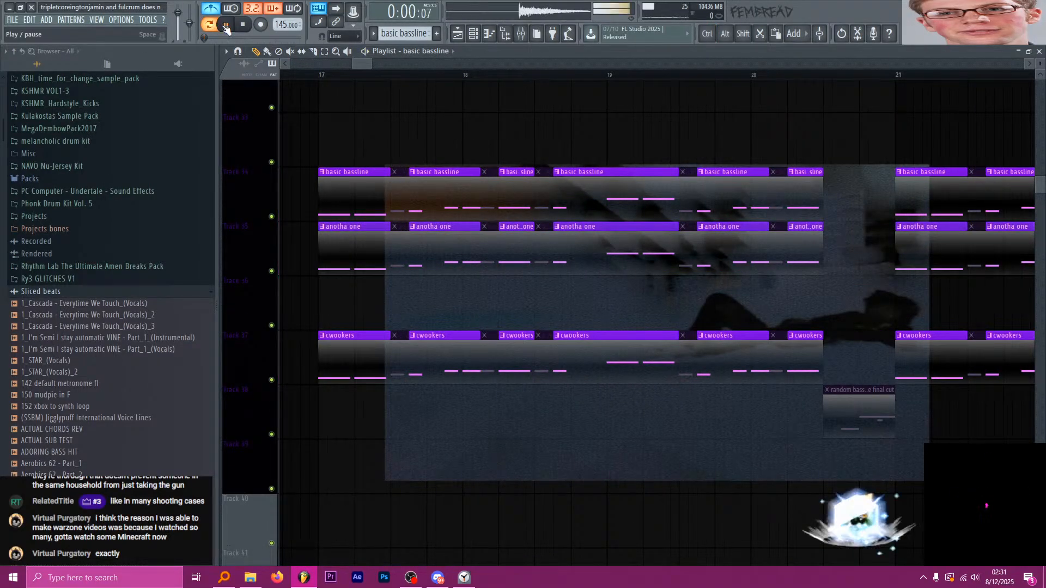
left_click(521, 34)
left_click(587, 109)
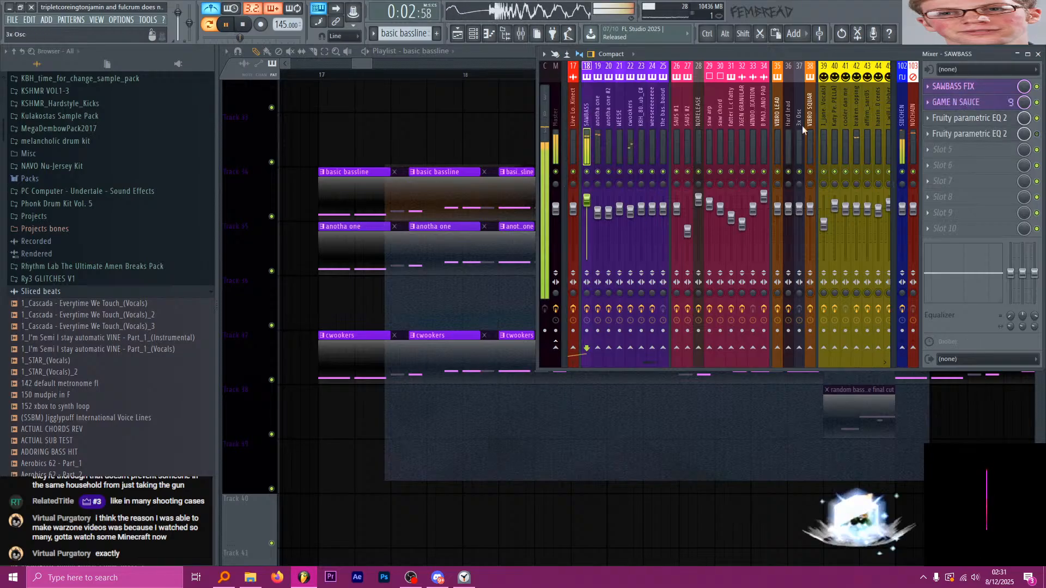
key("space")
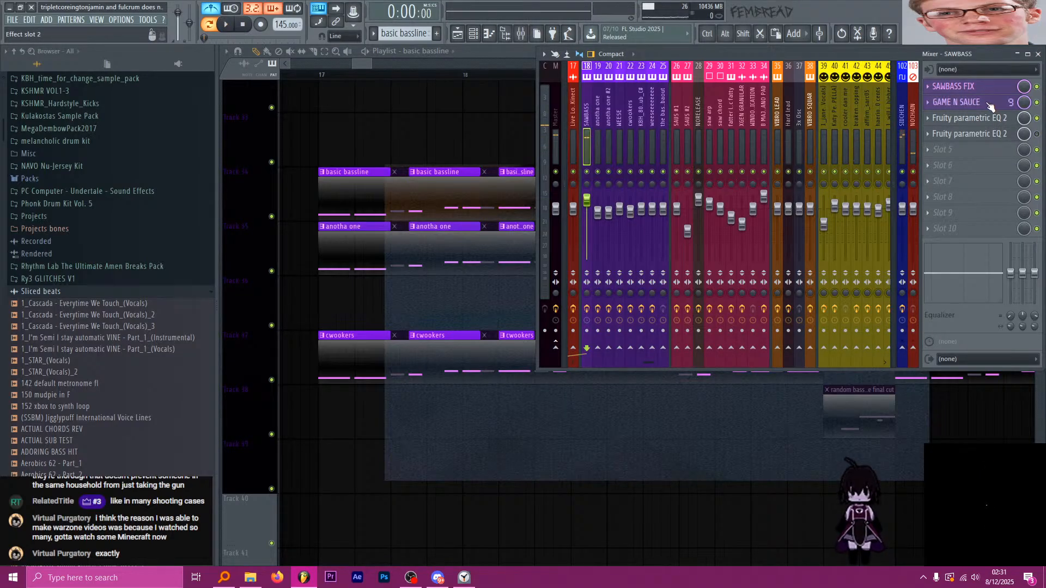
Copy the SAWBASS mixer track's state, including its effects chain, onto the new bass's mixer track 25.
right_click(585, 116)
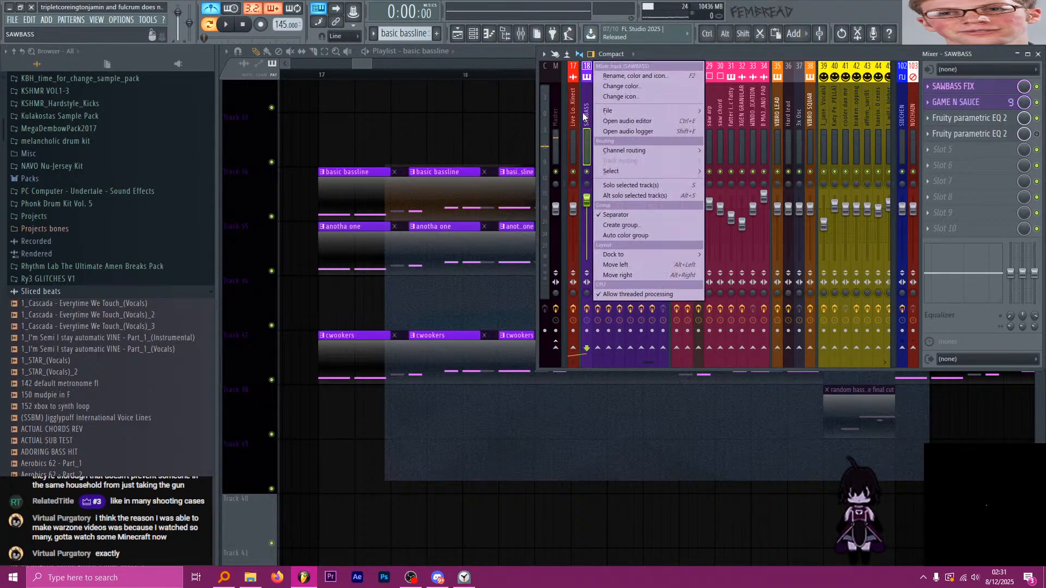
left_click(583, 117)
right_click(665, 111)
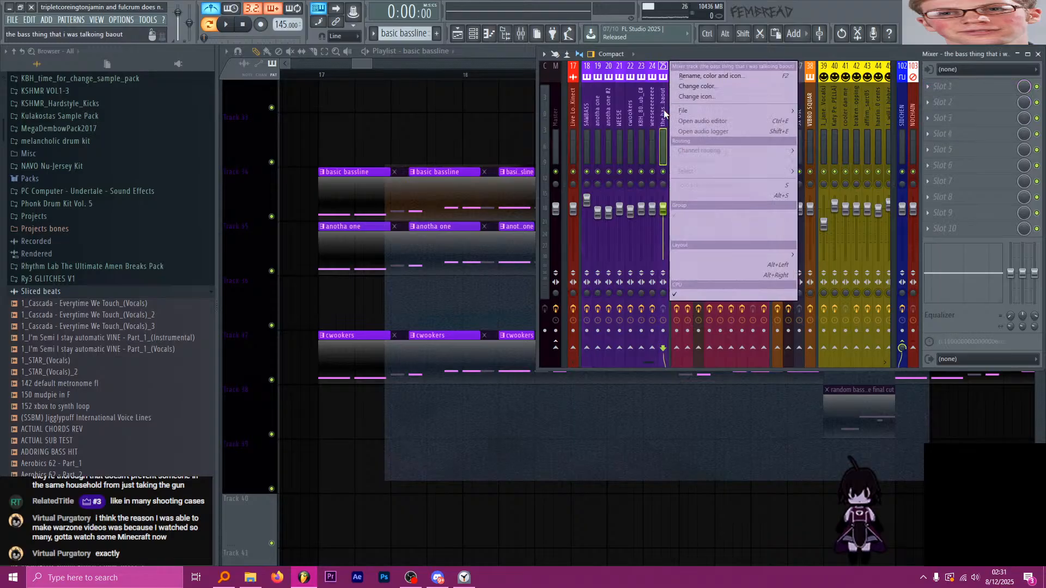
key("F2")
key("Escape")
left_click(587, 112)
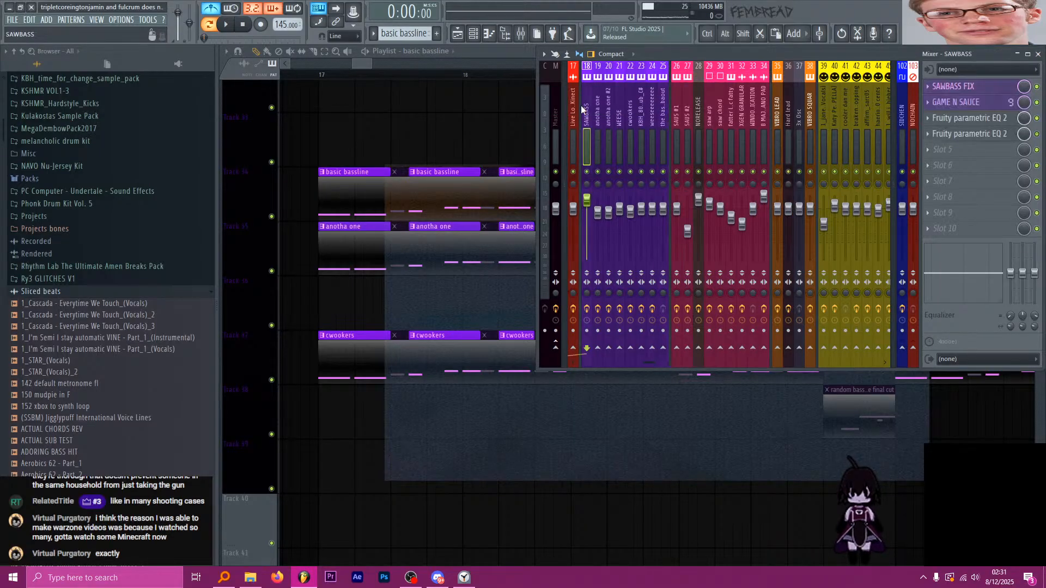
right_click(586, 112)
mouse_move(646, 110)
left_click_drag(724, 121, 663, 110)
Rename mixer track 25 to "the bass thing that i was talkoing baout" and remove its group separator.
key("F2")
left_click(553, 110)
left_click(622, 122)
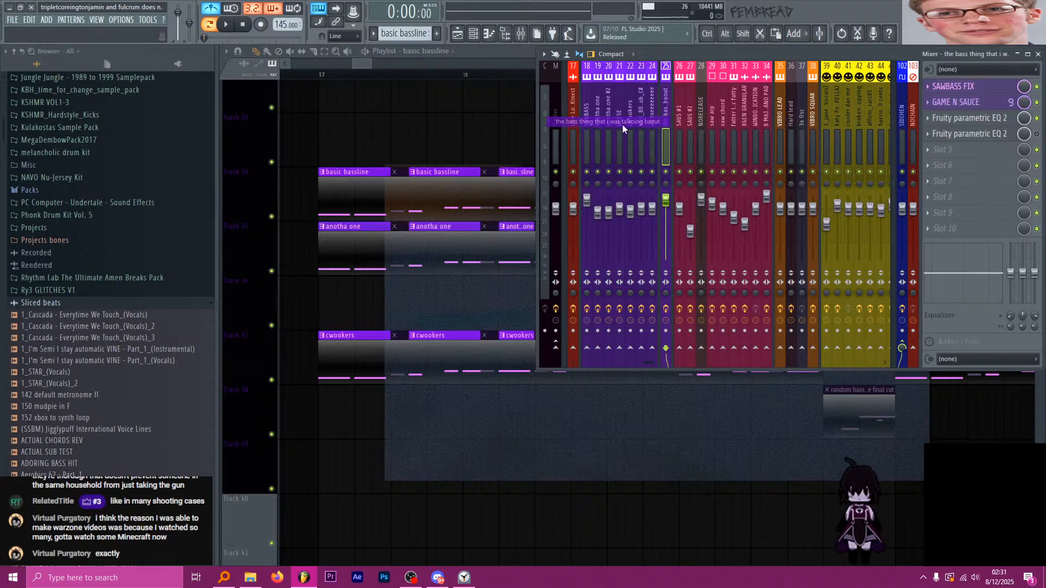
right_click(668, 109)
left_click(701, 216)
Play the song from the new bass clip at bar 65 to hear it through the copied effects.
left_click(458, 34)
scroll(462, 133, "down", 10)
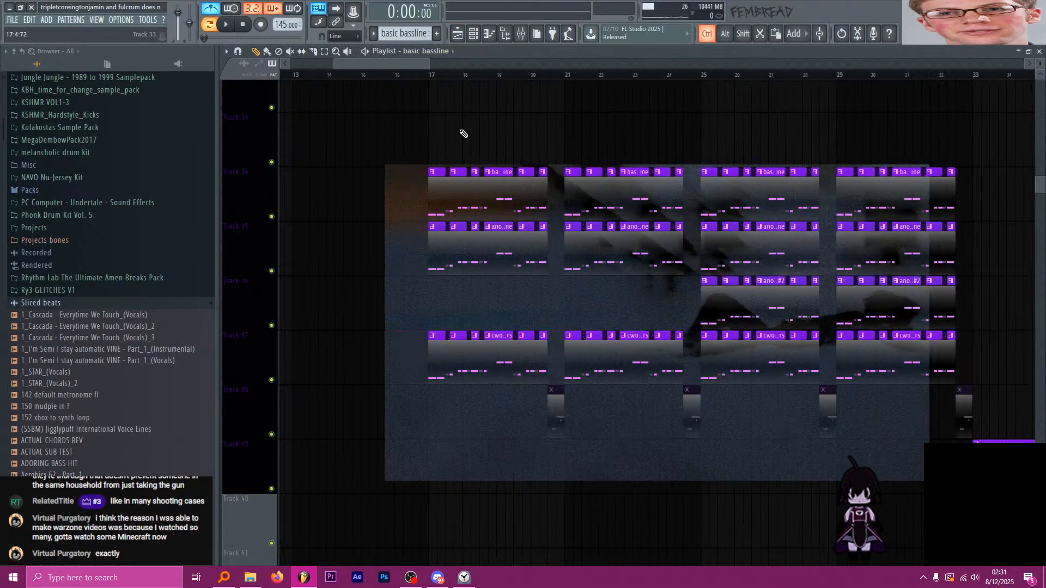
scroll(595, 84, "down", 6)
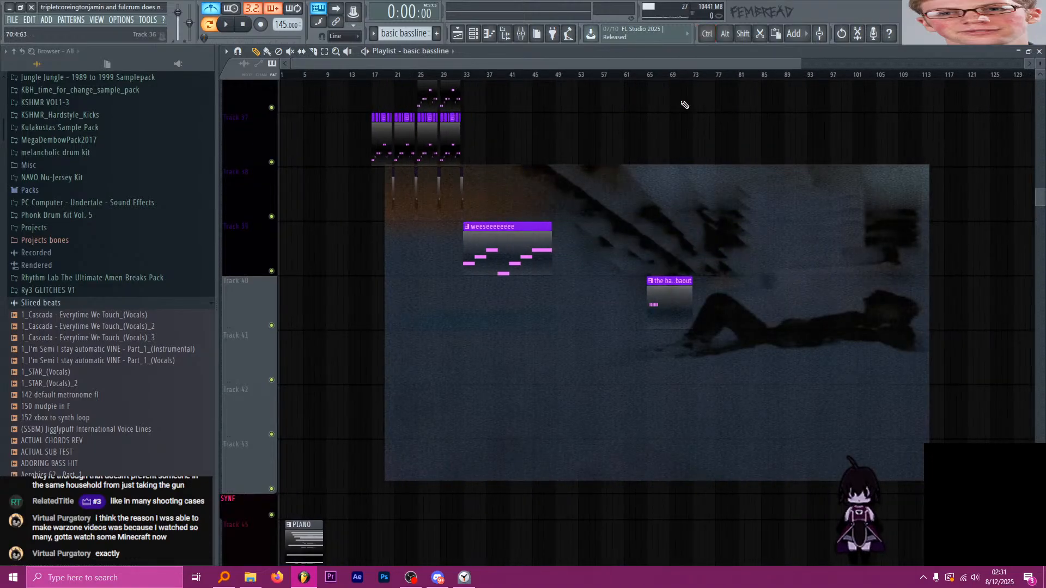
left_click(648, 77)
key("space")
scroll(653, 169, "up", 4)
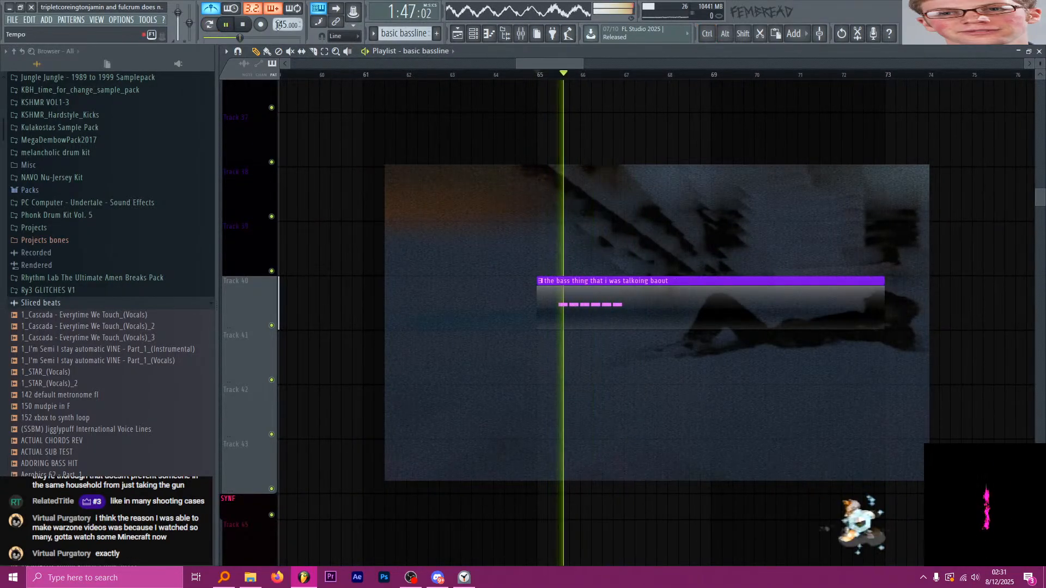
key("space")
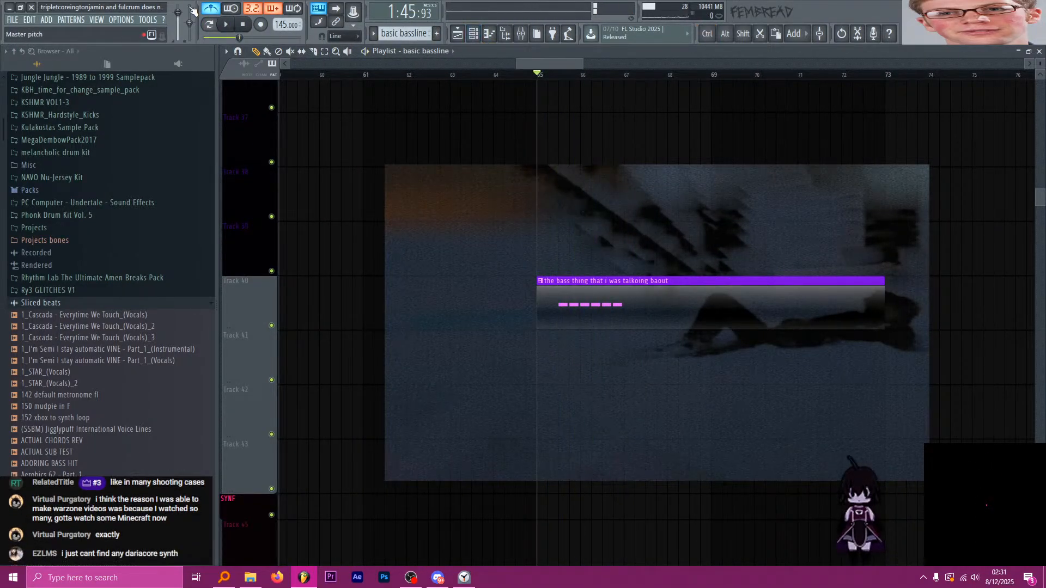
left_click(243, 26)
Find the lead section in the playlist, move the song position to bar 17 and save the project.
scroll(456, 135, "down", 6)
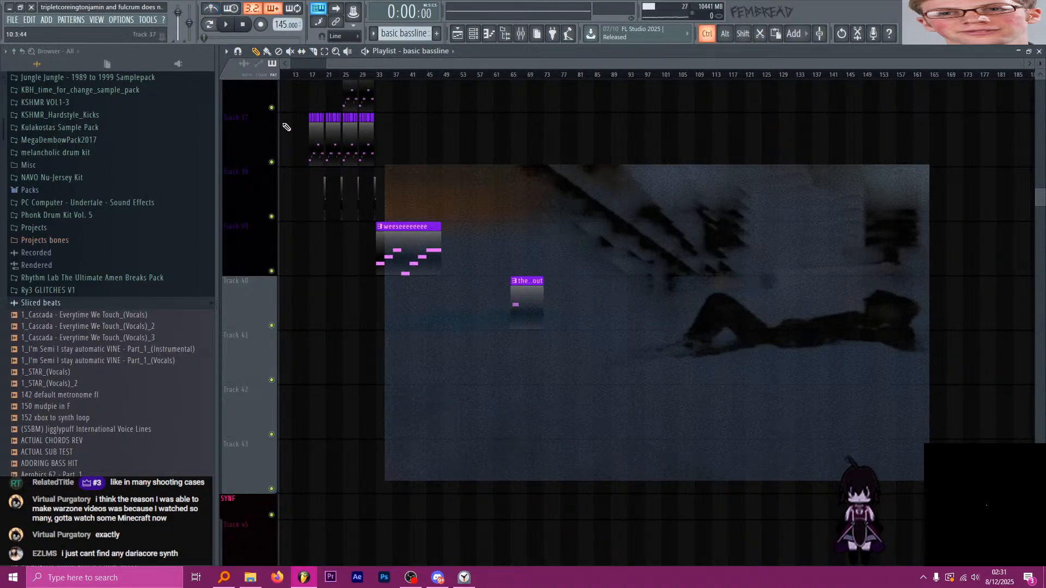
scroll(272, 136, "down", 5)
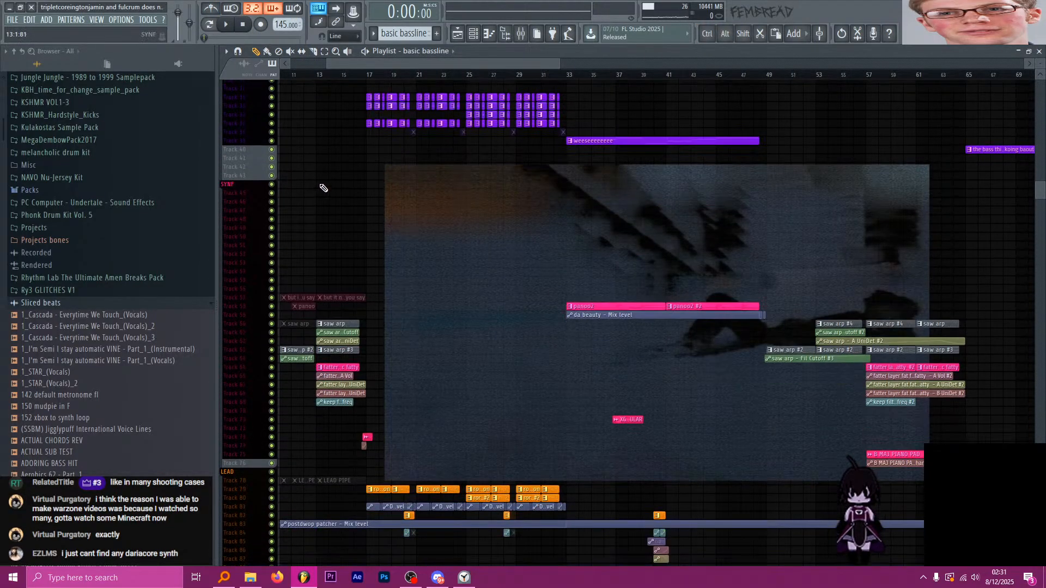
scroll(349, 186, "down", 4)
scroll(348, 164, "up", 4)
scroll(499, 189, "up", 4)
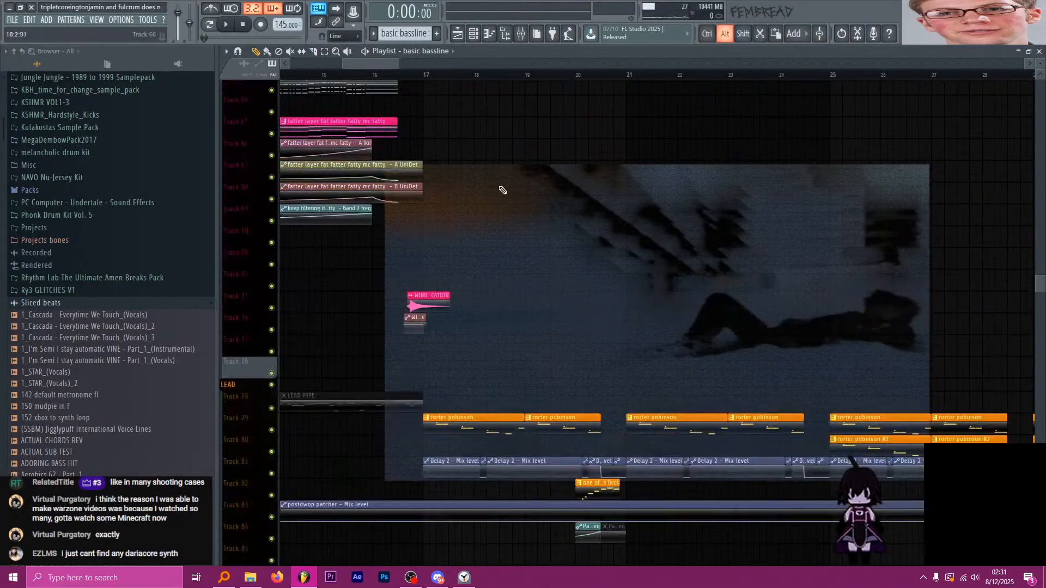
scroll(493, 175, "down", 4)
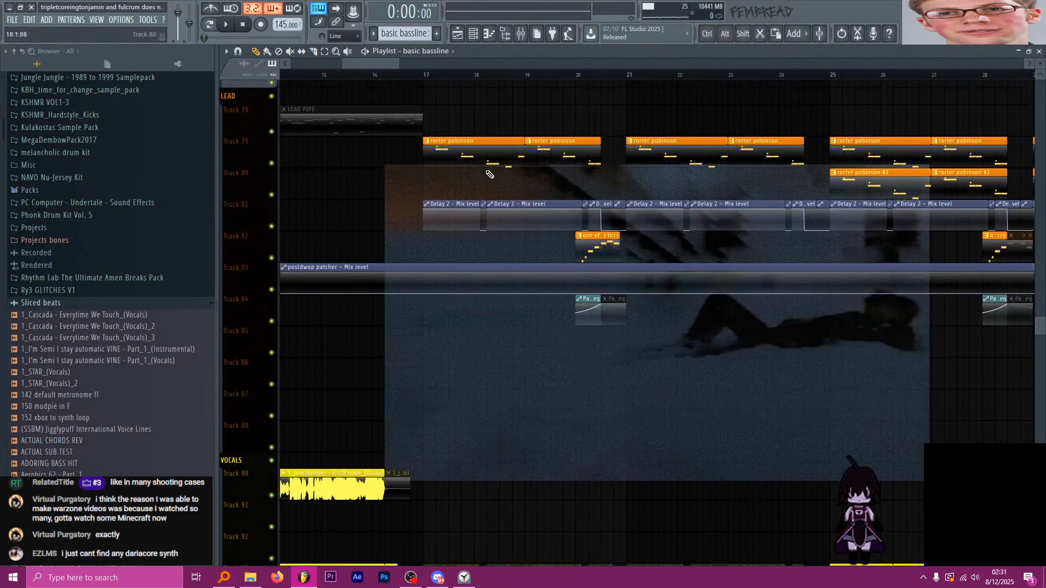
scroll(473, 162, "up", 4)
left_click(385, 75)
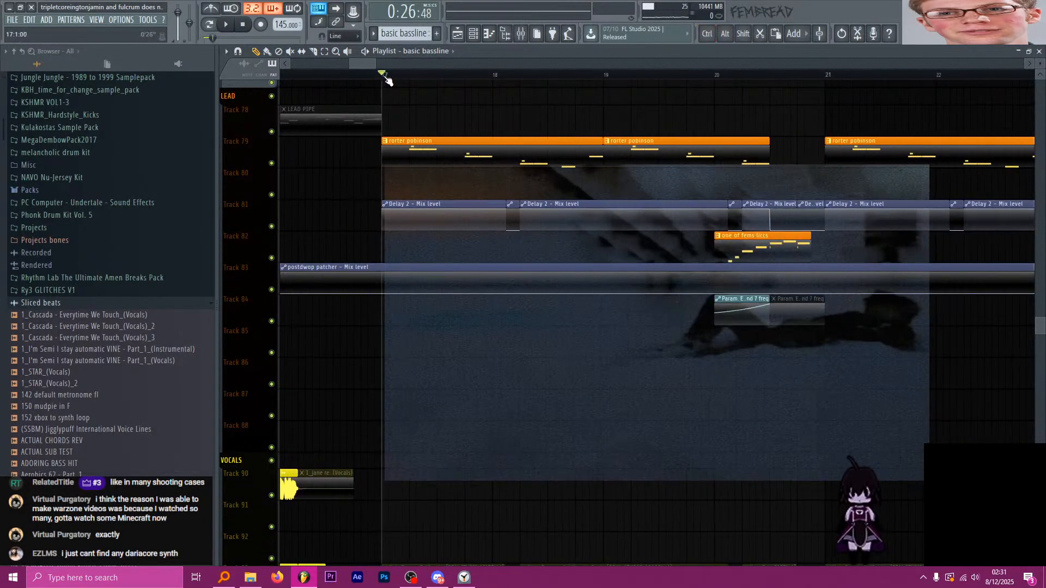
key("ctrl+s")
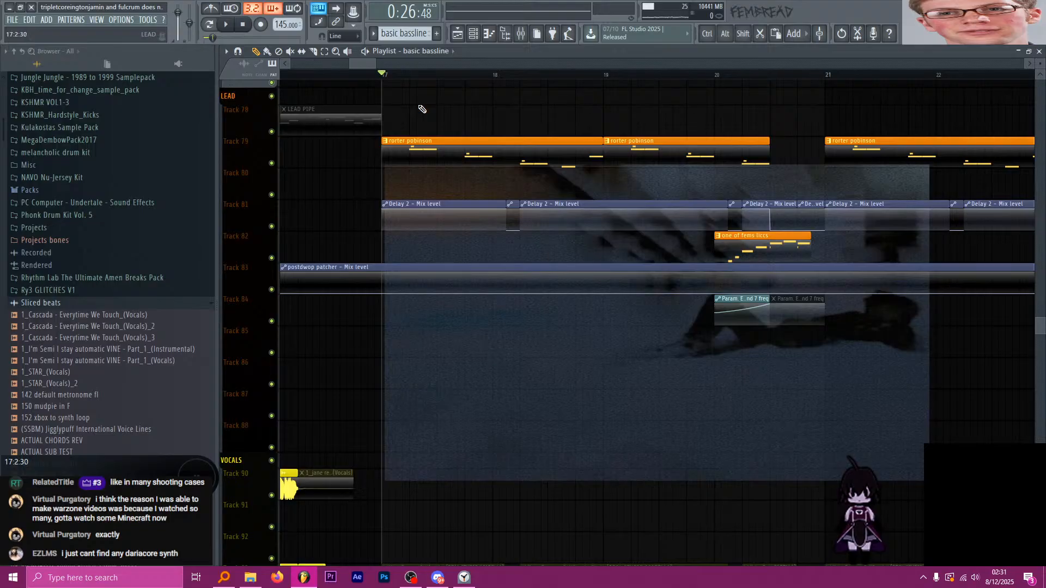
Select the rorter pobinson pattern on the LEAD tracks and check its channels.
scroll(421, 109, "down", 6)
scroll(429, 143, "up", 5)
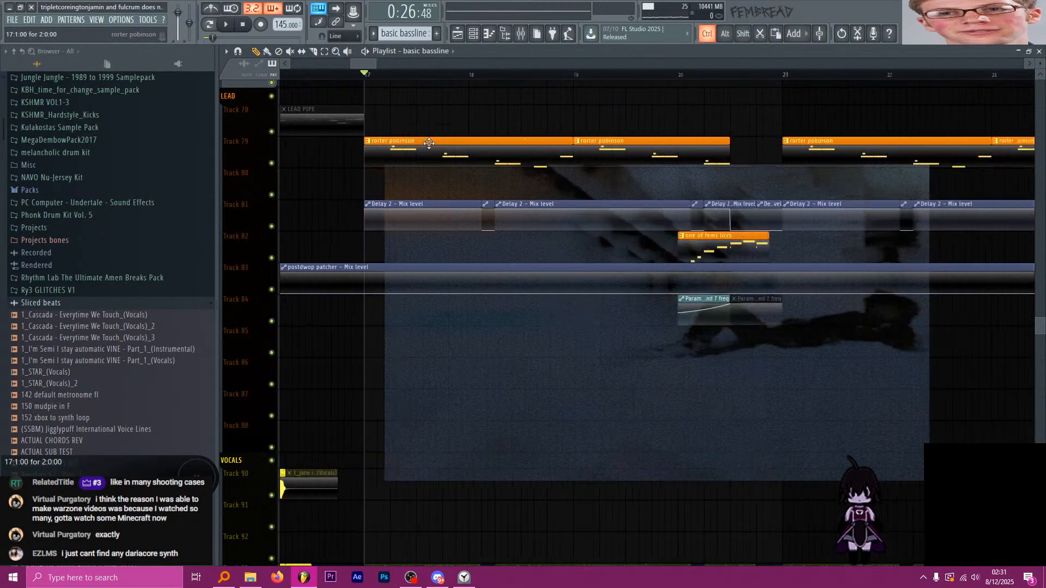
left_click(429, 144)
left_click(474, 34)
left_click(474, 34)
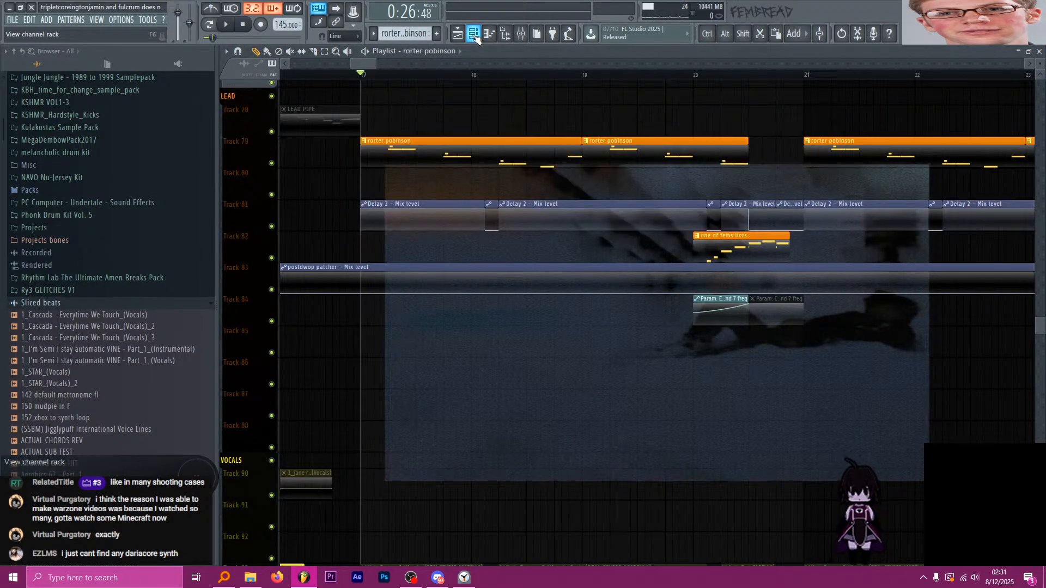
Solo the BASS track group and play it from bar 17 to hear the layered bass.
scroll(428, 175, "up", 12)
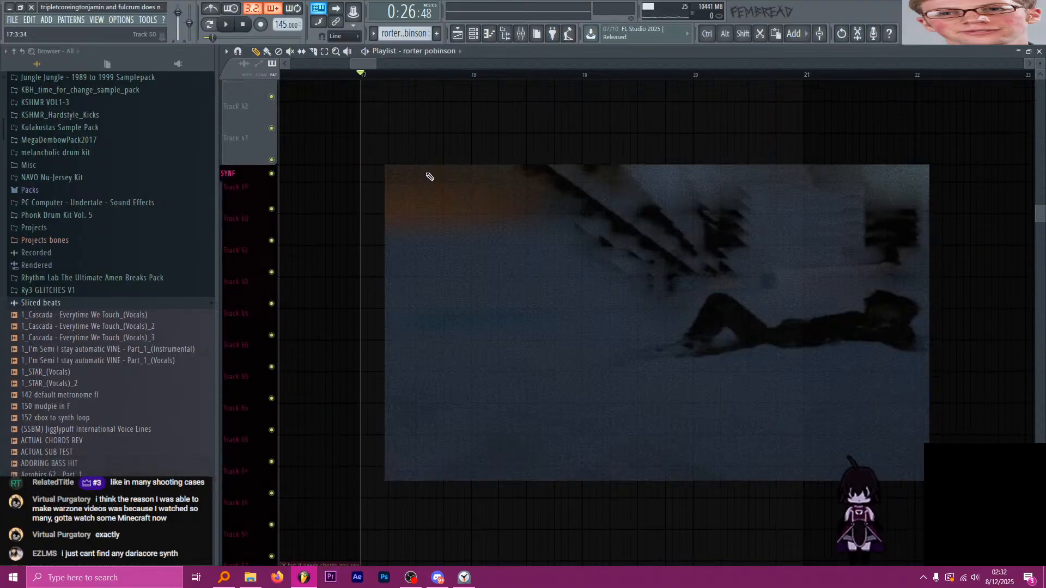
scroll(430, 177, "up", 4)
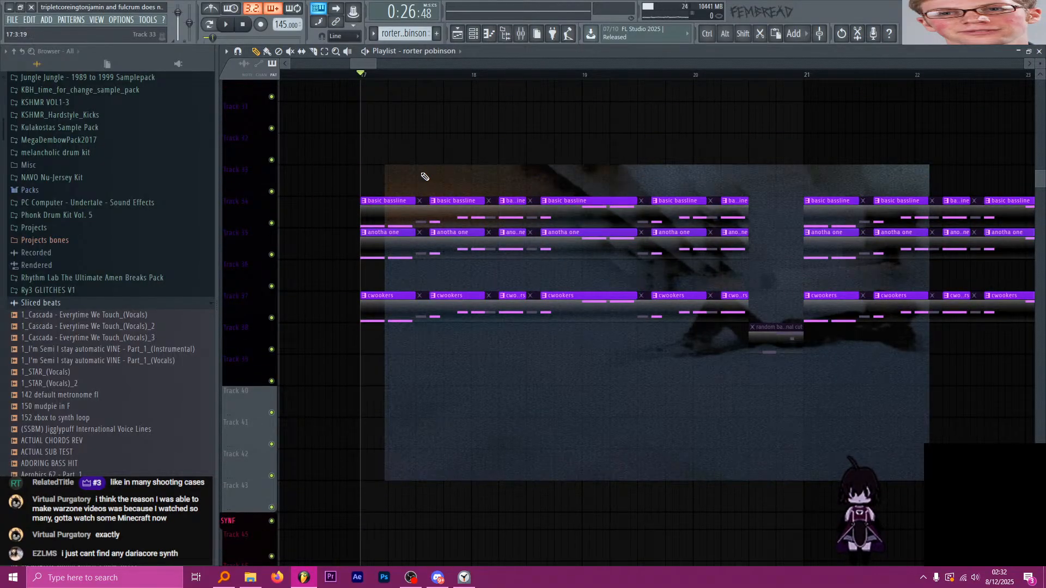
scroll(386, 222, "down", 1)
scroll(381, 218, "up", 3)
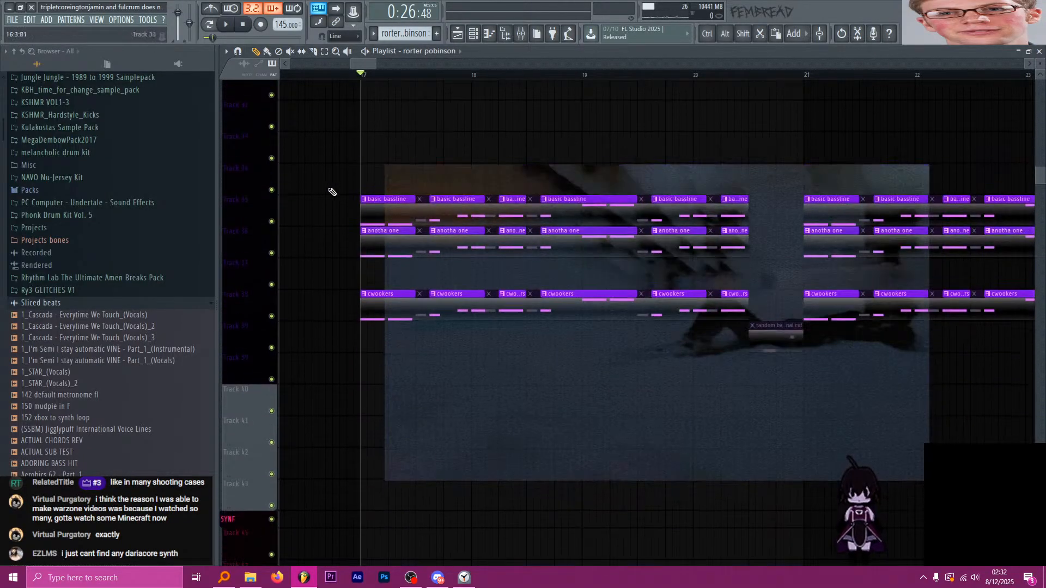
key("space")
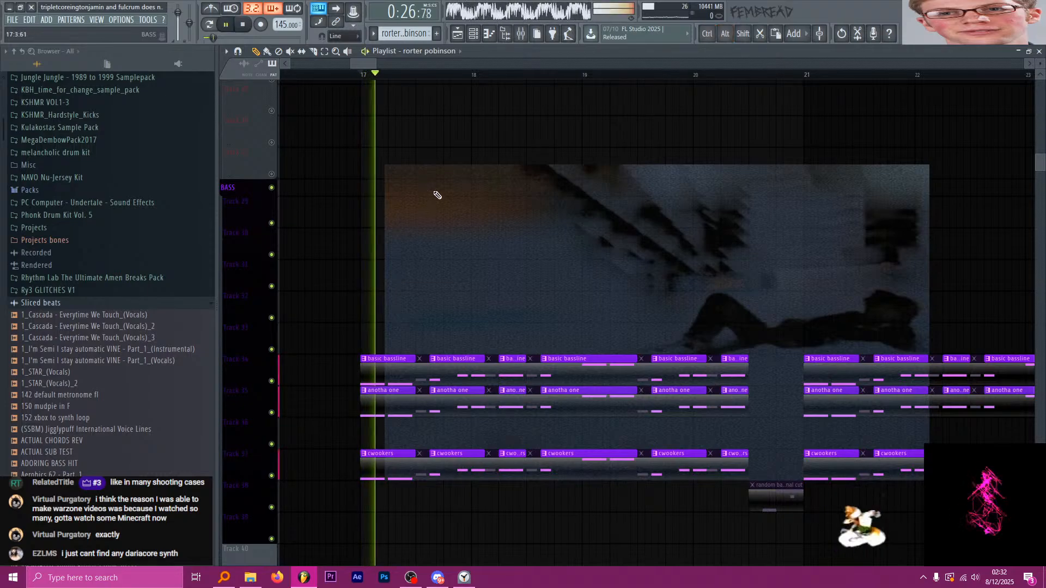
left_click(475, 34)
left_click(475, 34)
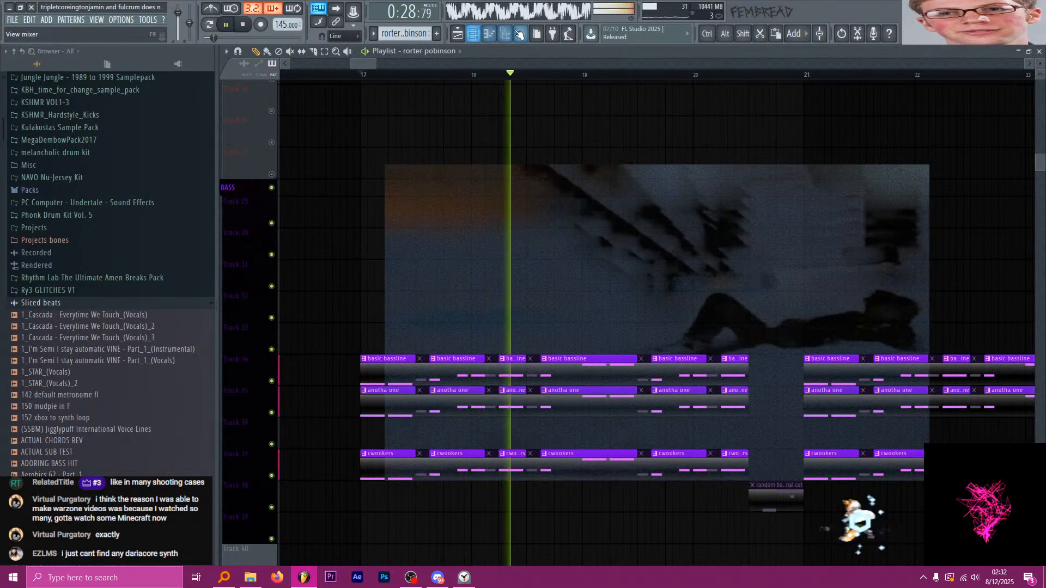
Solo the anotha one mixer track, listen to it from bar 17, and select its playlist pattern.
left_click(521, 34)
key("space")
left_click(587, 114)
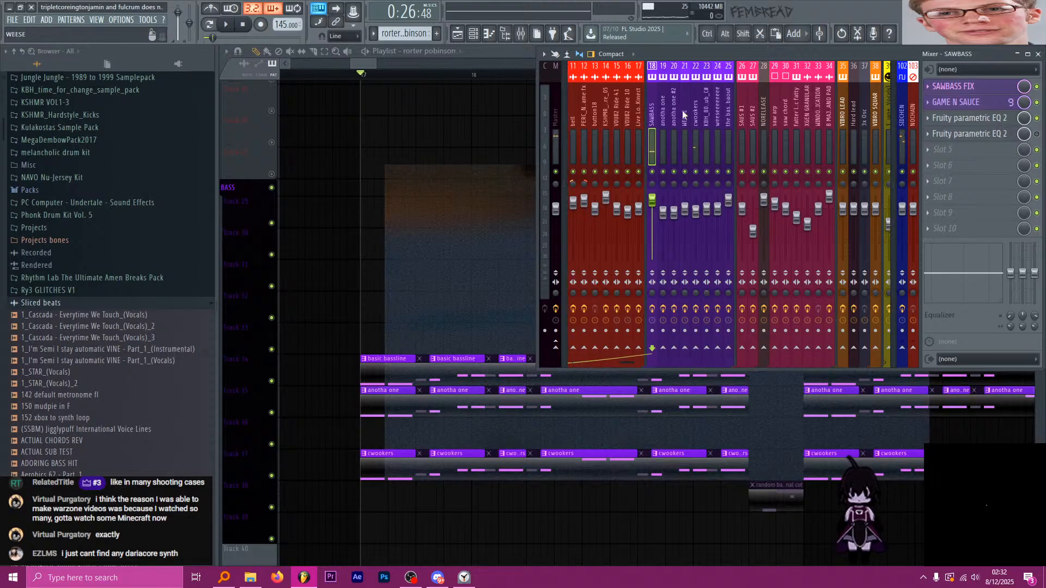
left_click(665, 110)
key("s")
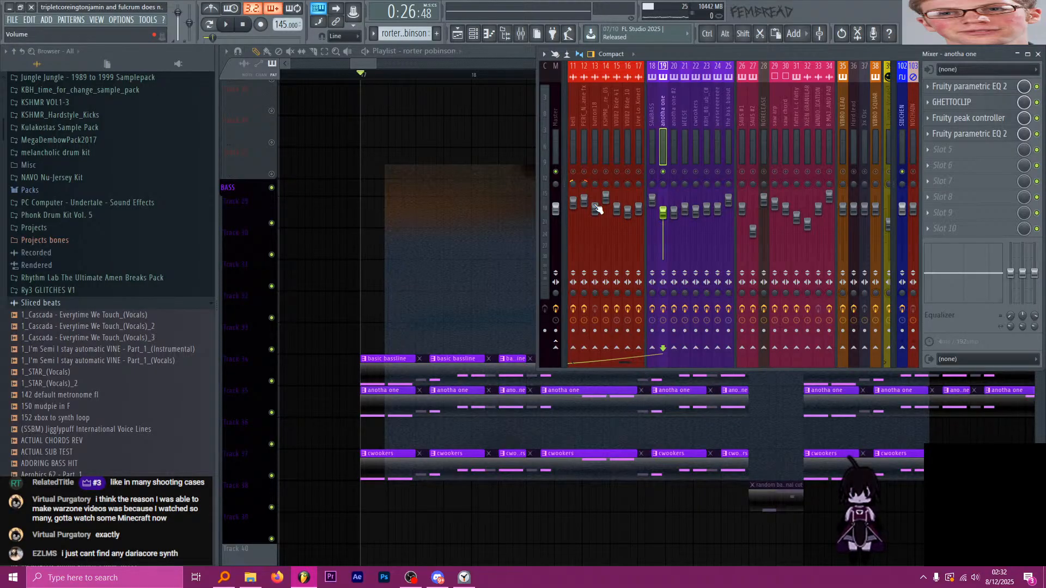
key("space")
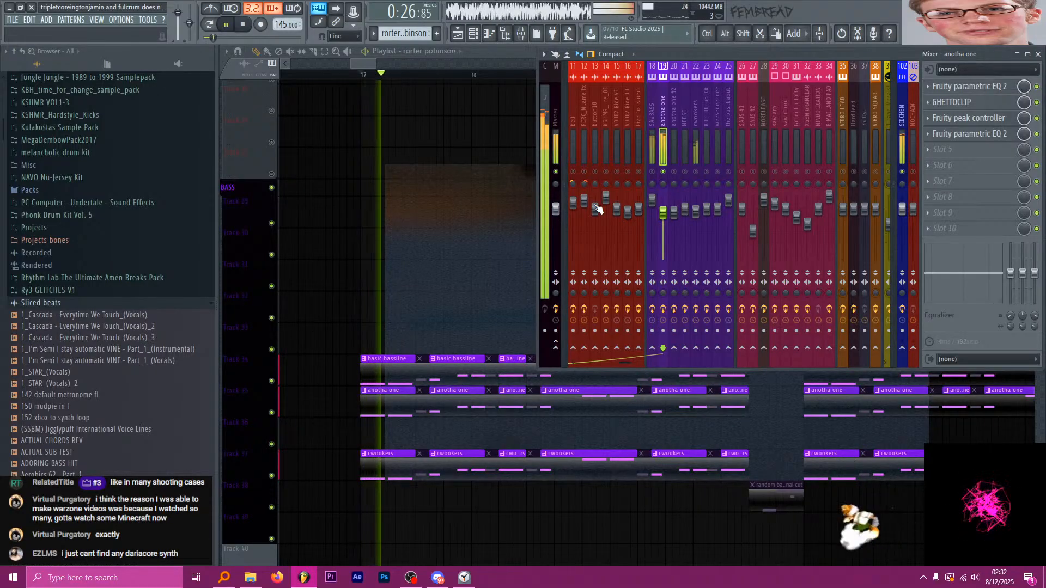
left_click(395, 391)
key("space")
Open the anotha one channel's Serum instrument and examine its oscillator and effects settings.
left_click(474, 34)
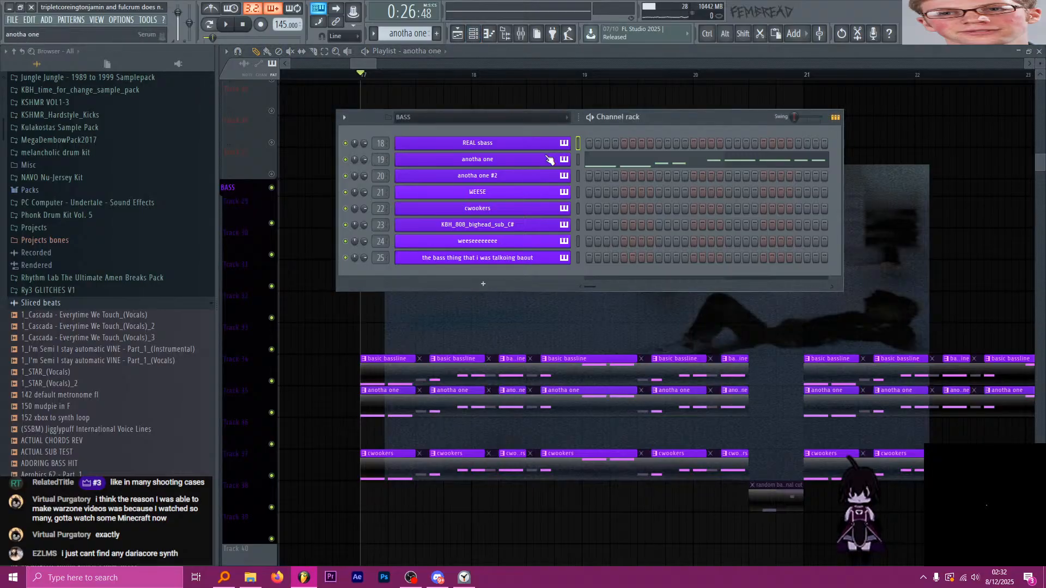
left_click(547, 158)
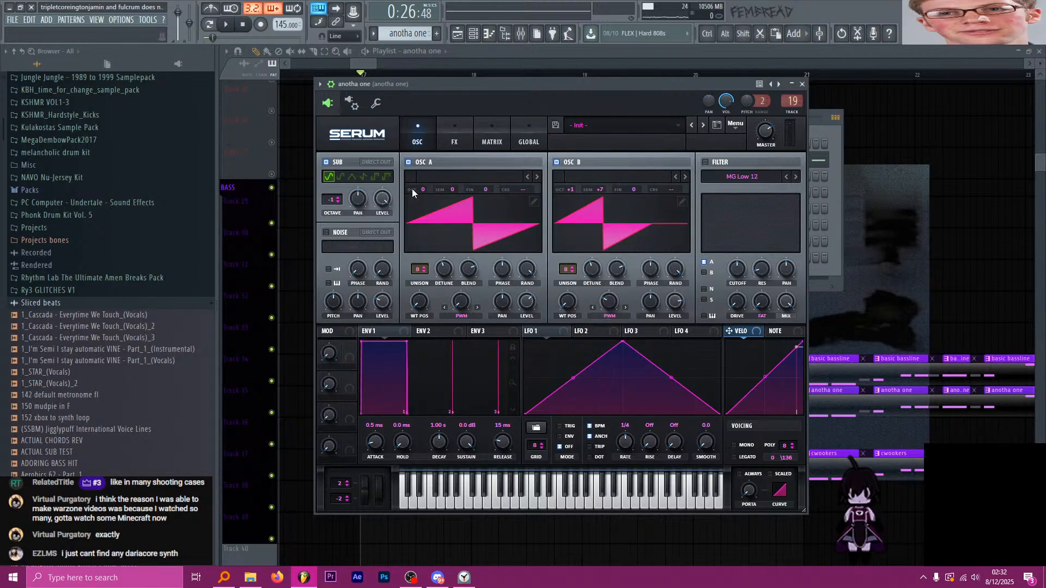
left_click(450, 139)
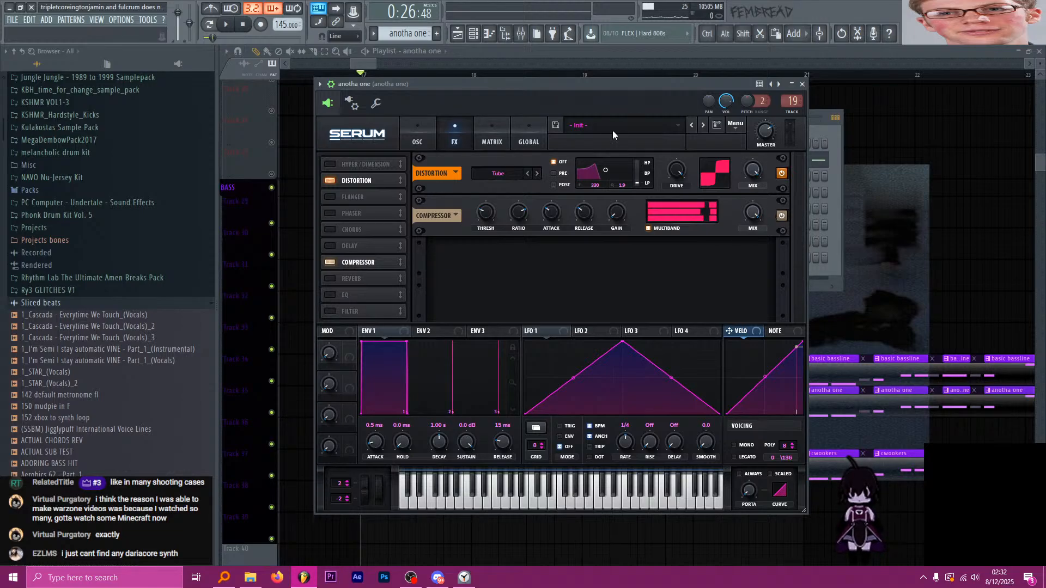
left_click(417, 140)
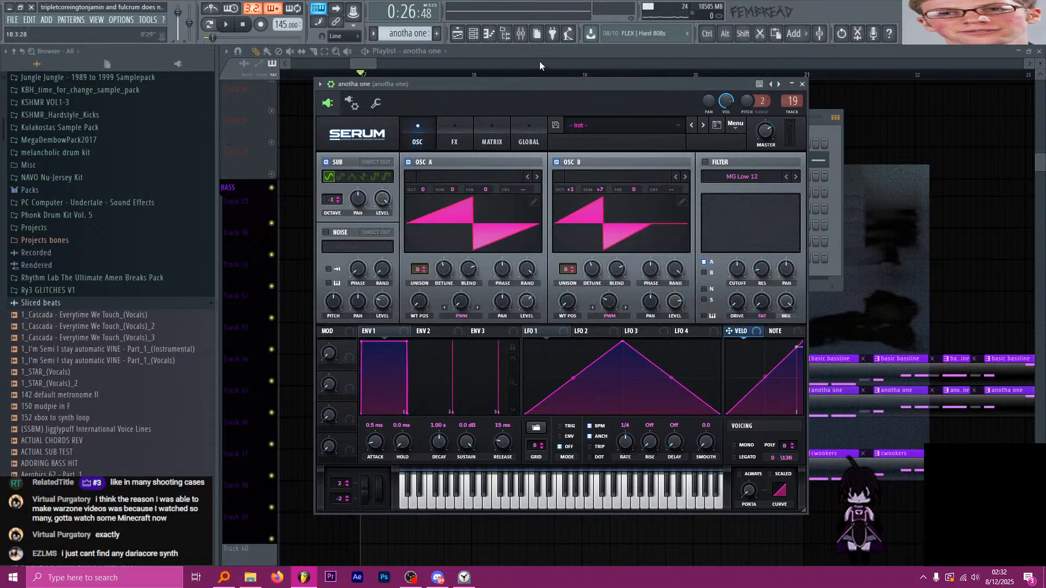
Inspect the anotha one mixer track's effects: both Fruity parametric EQ 2 units, GHETTOCLIP and the Fruity peak controller.
left_click(521, 33)
left_click(986, 89)
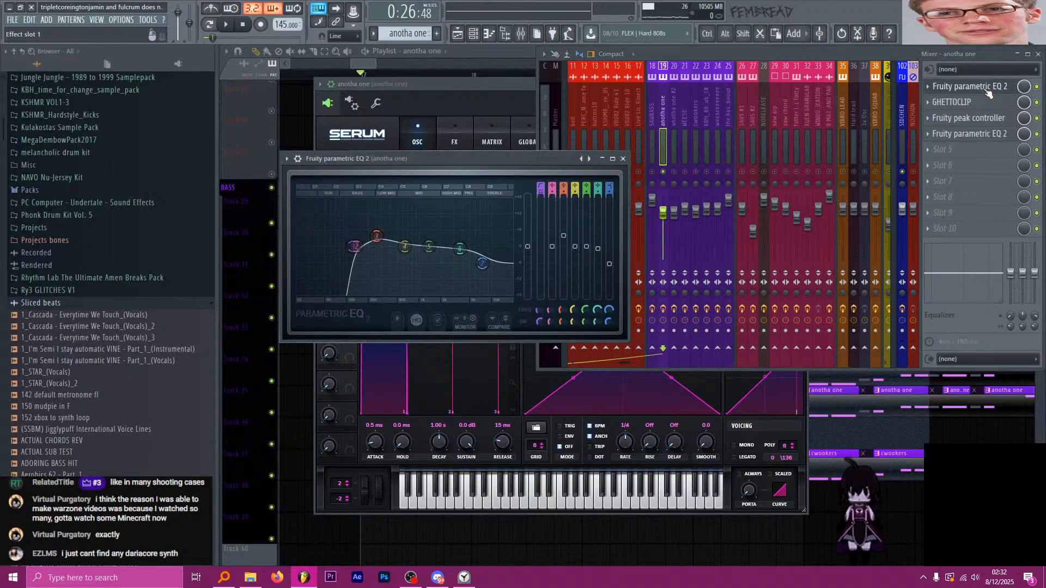
left_click(987, 103)
left_click(987, 103)
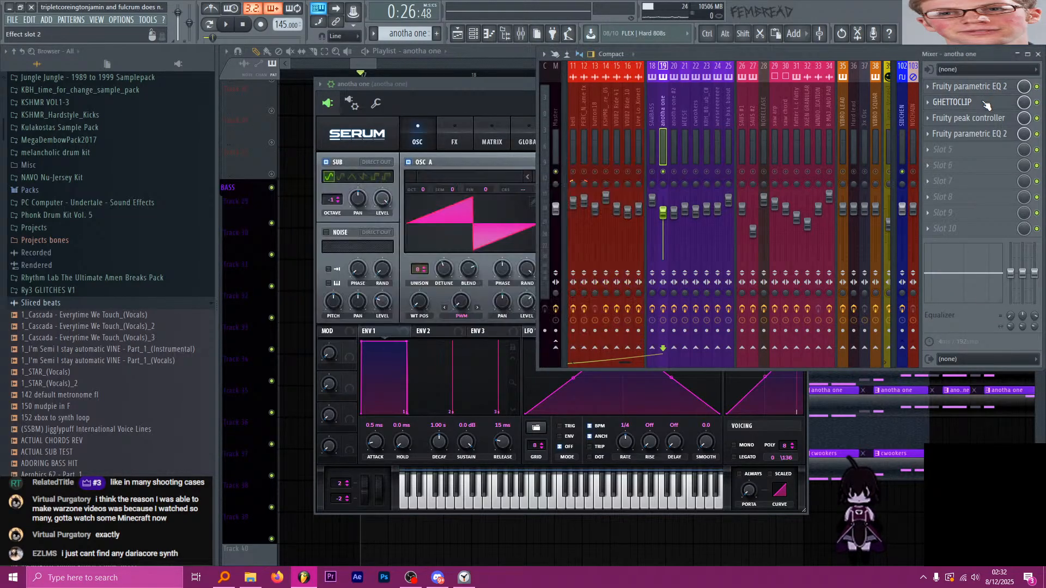
left_click(970, 119)
left_click(969, 122)
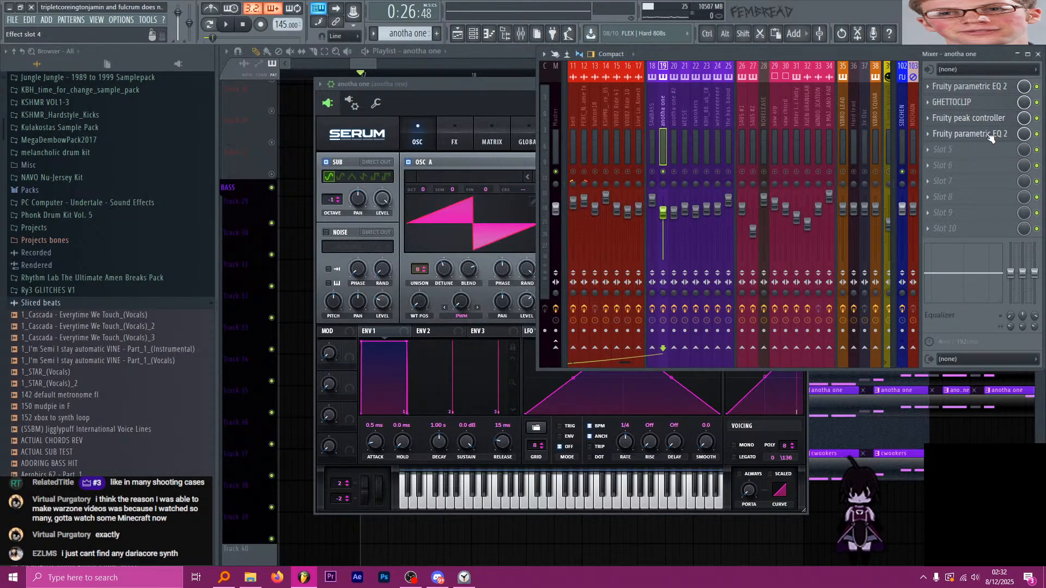
left_click(989, 134)
left_click(989, 135)
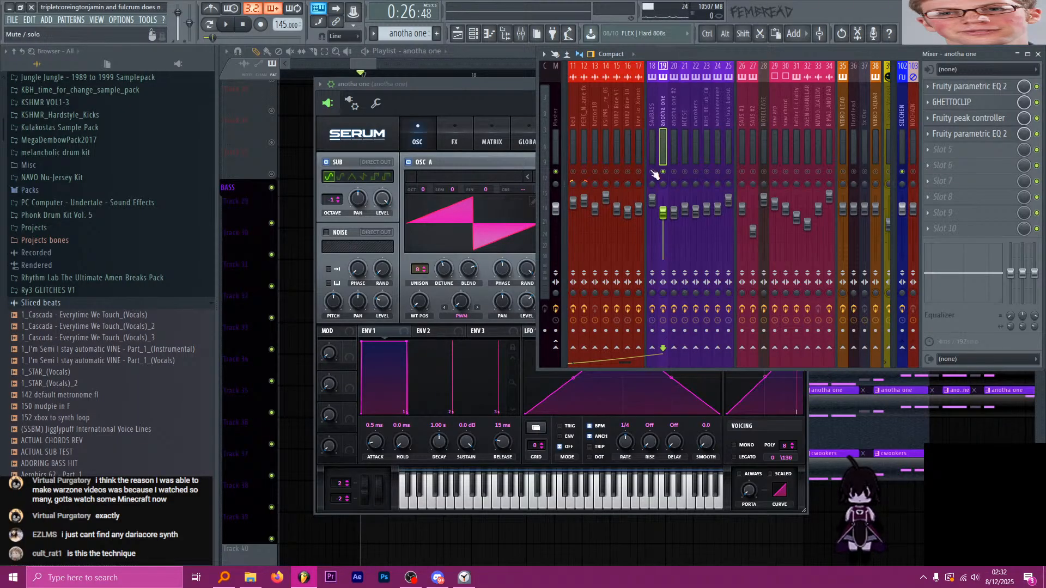
Play SAWBASS together with anotha one, and select the cwookers mixer track to hear it with the other layers.
key("space")
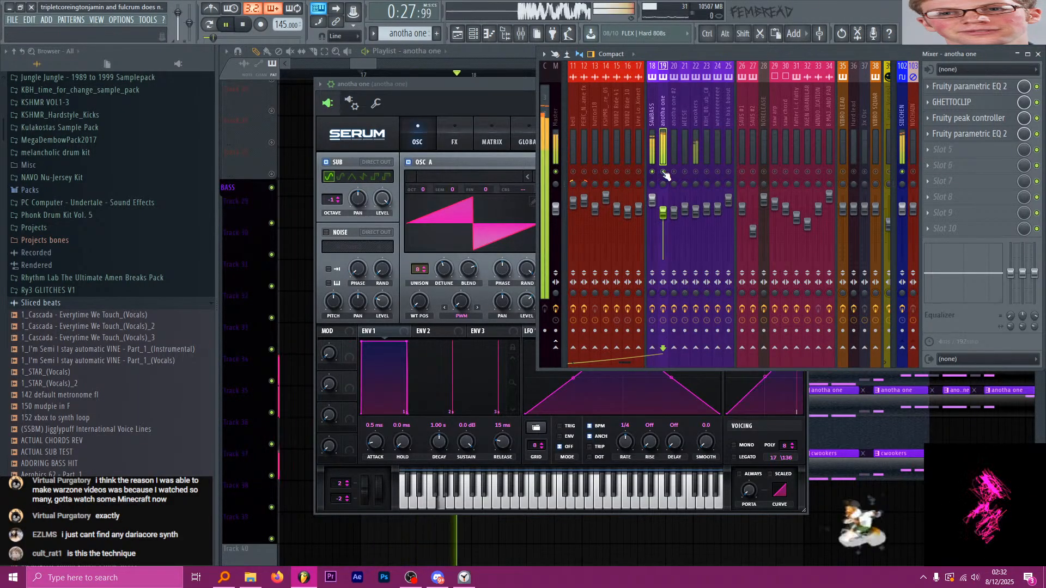
key("space")
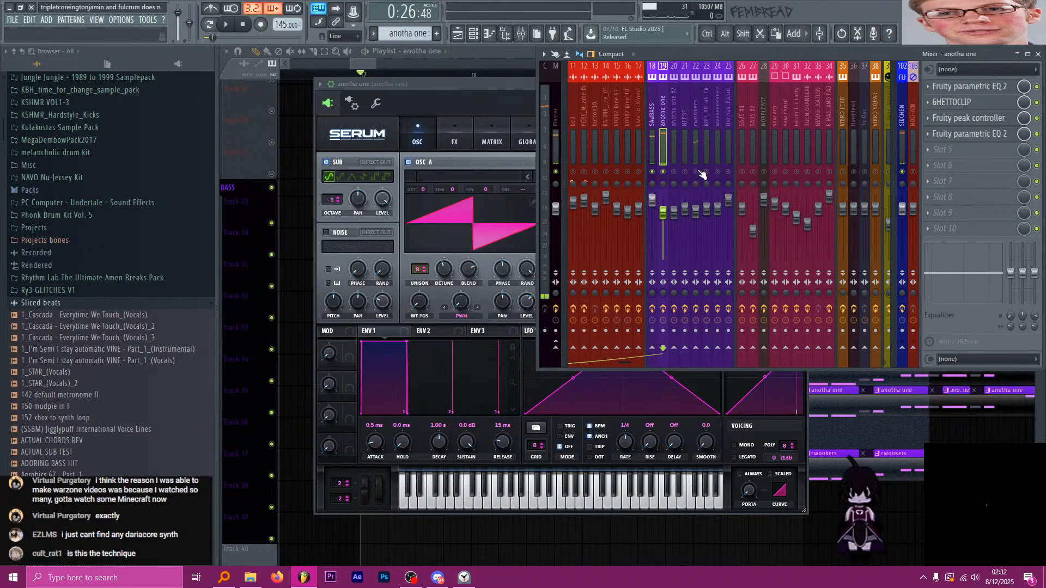
left_click(692, 146)
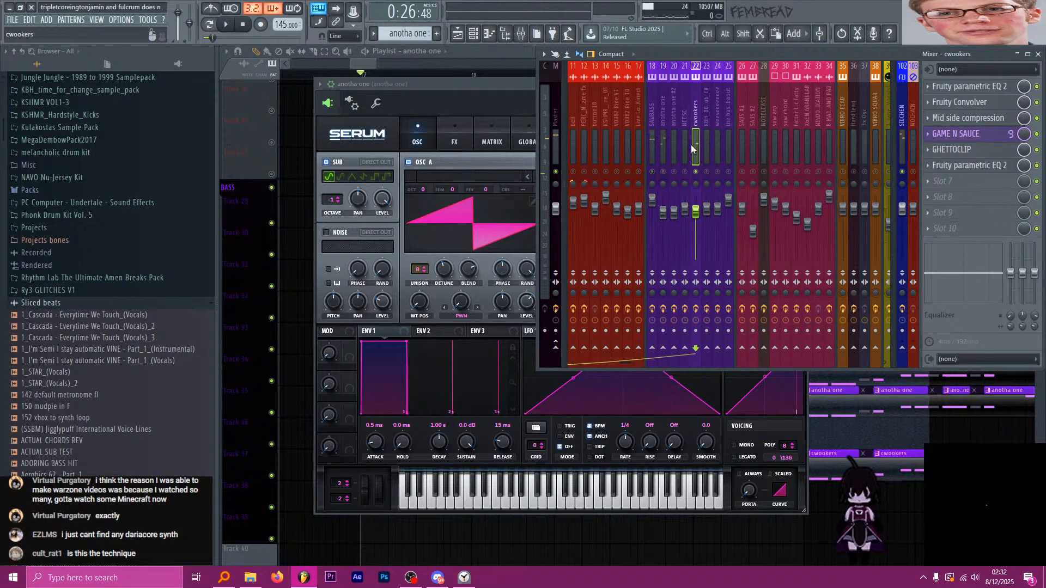
key("space")
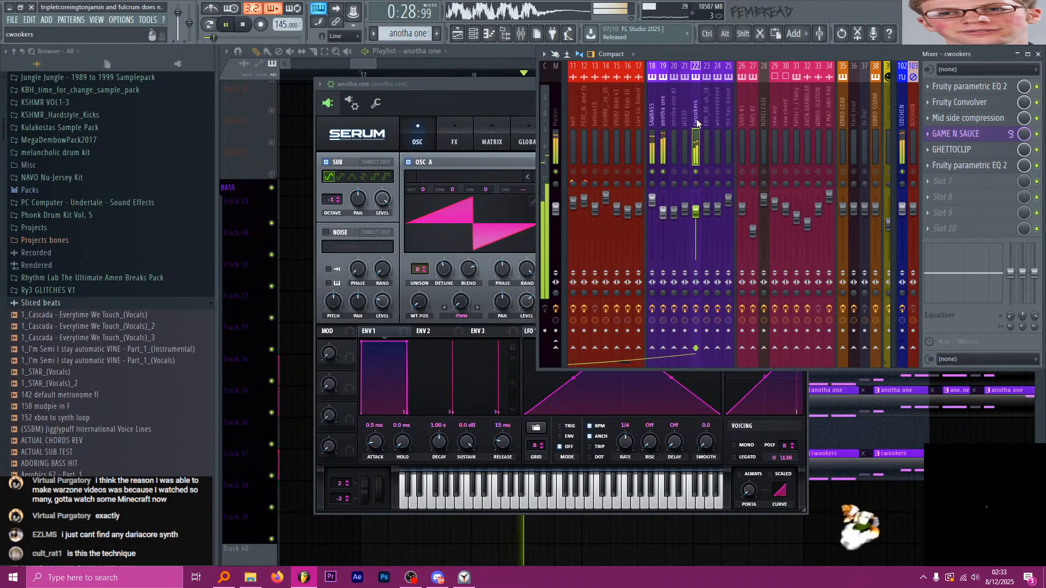
key("space")
Solo the LEAD track group, play it from bar 17, and select the rorter pobinson pattern.
left_click(485, 49)
scroll(490, 191, "down", 12)
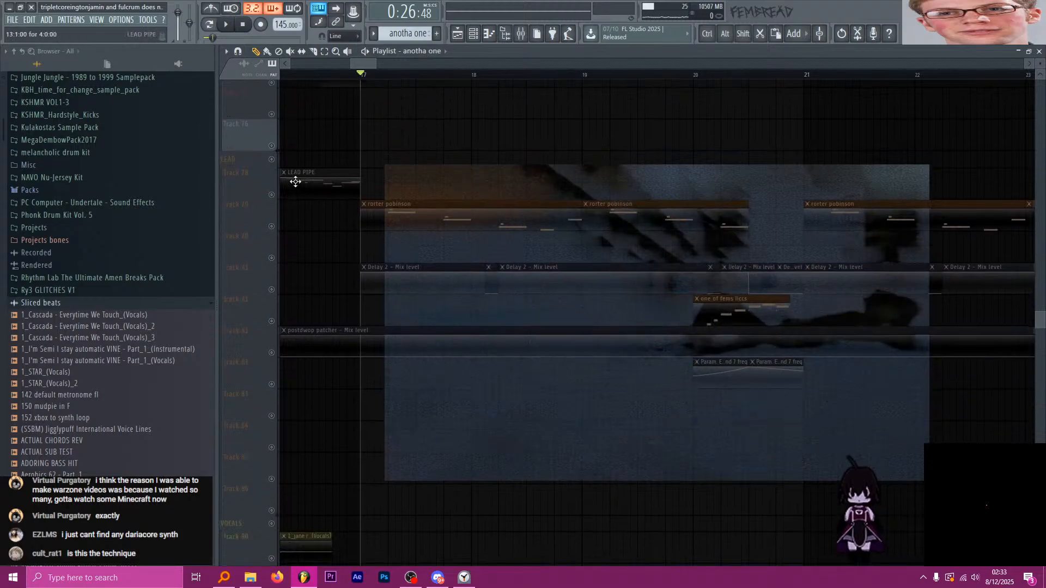
left_click(272, 160)
key("space")
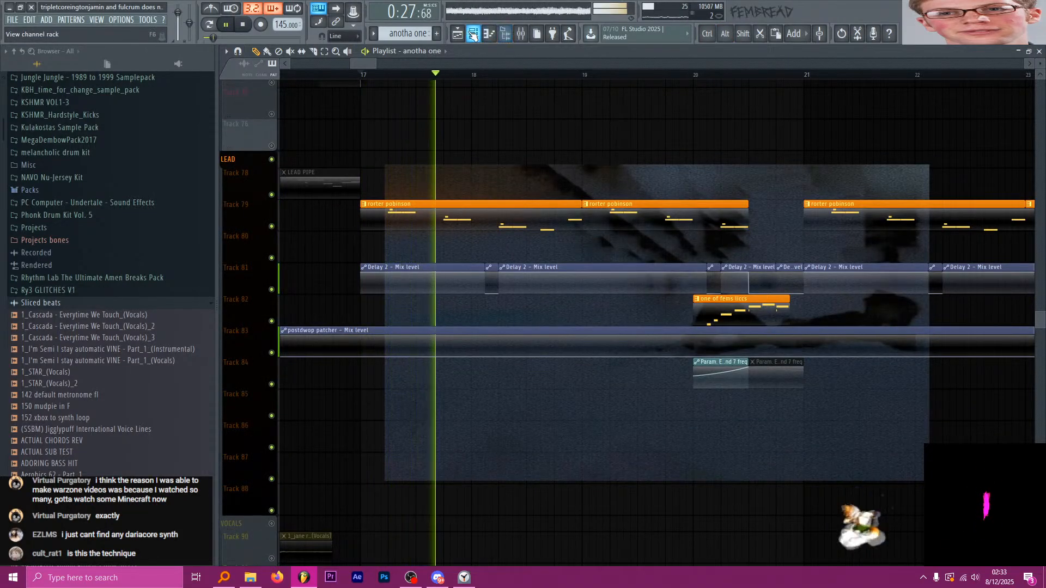
left_click(473, 34)
left_click(473, 34)
scroll(381, 204, "up", 3)
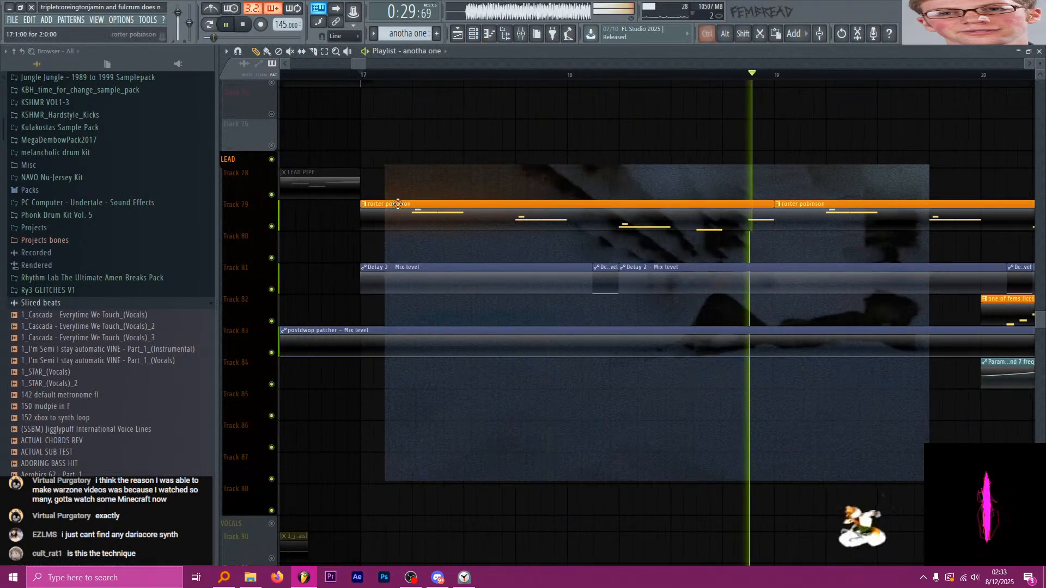
left_click(397, 204)
key("space")
Open the Hard lead instrument from the LEAD channels and examine its settings.
left_click(474, 35)
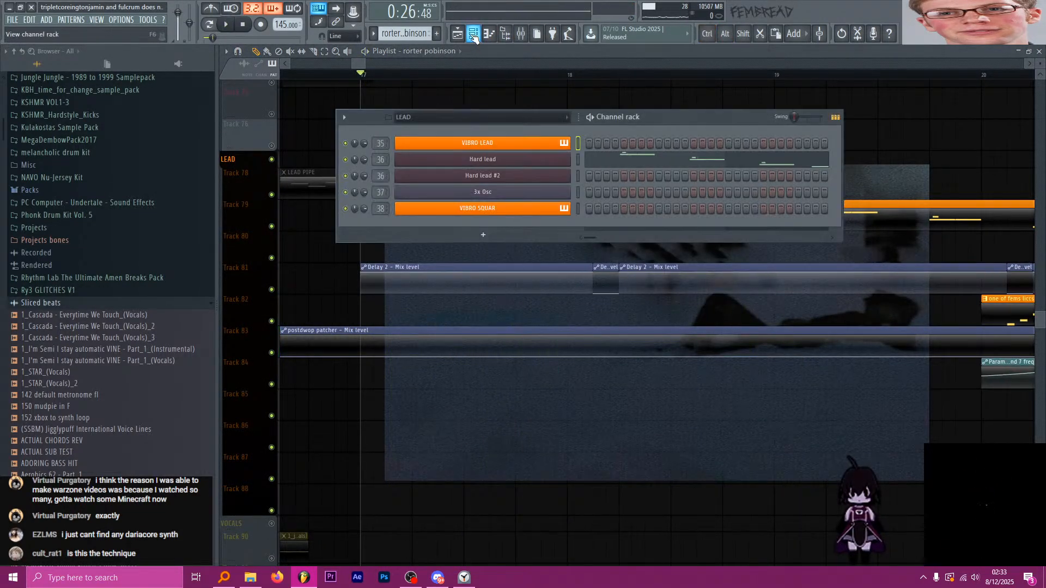
left_click(506, 164)
left_click_drag(467, 88, 478, 85)
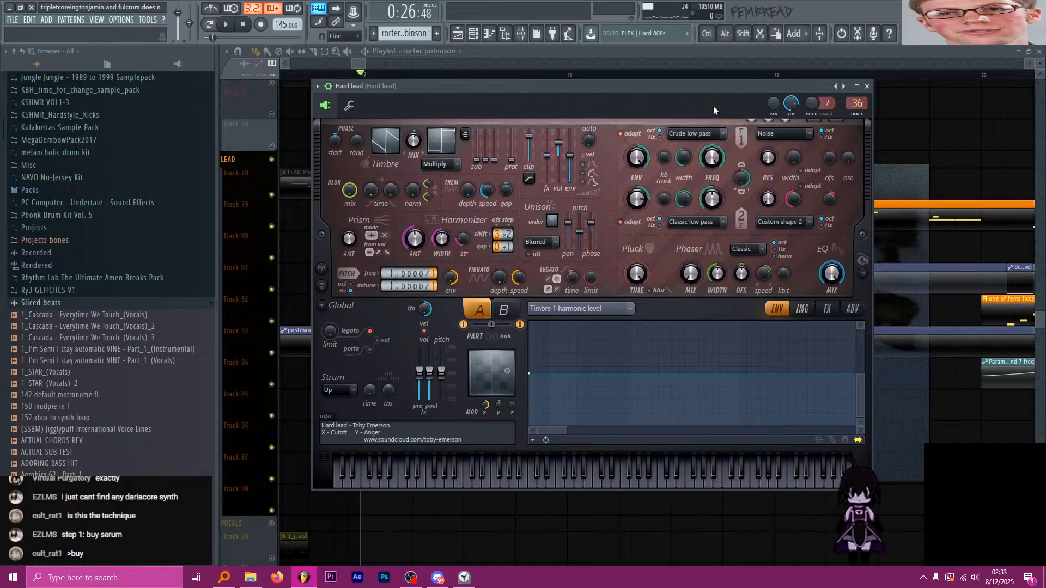
left_click(867, 86)
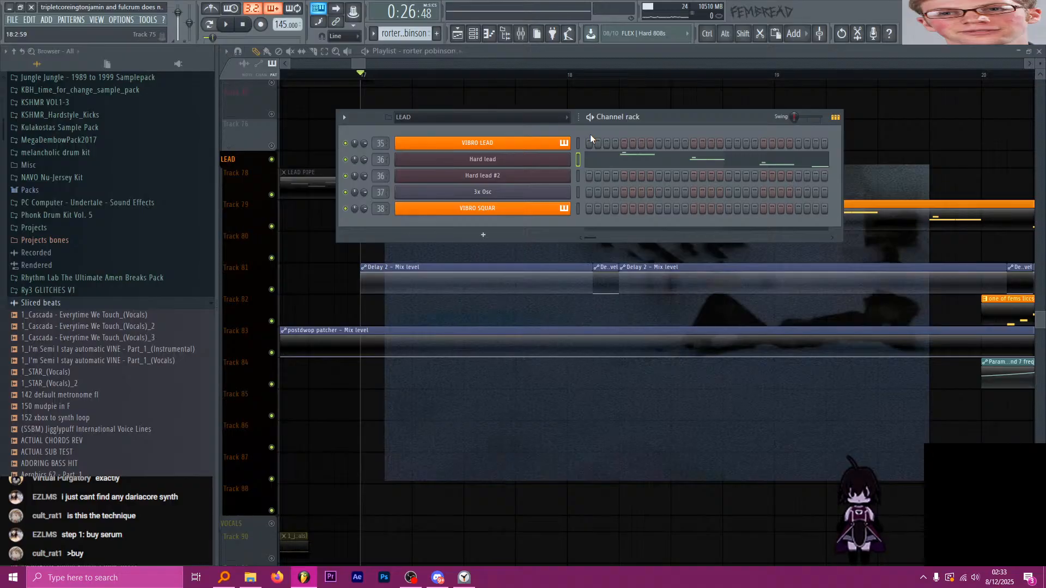
Add a Harmless channel to the LEAD channels and replace it with the Harmor synthesizer.
left_click(509, 236)
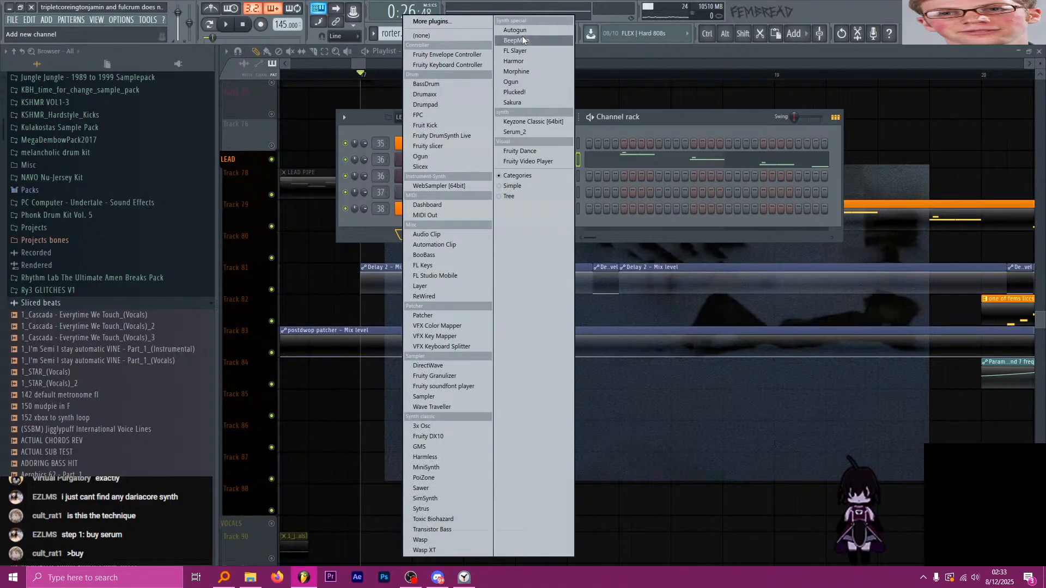
left_click(456, 456)
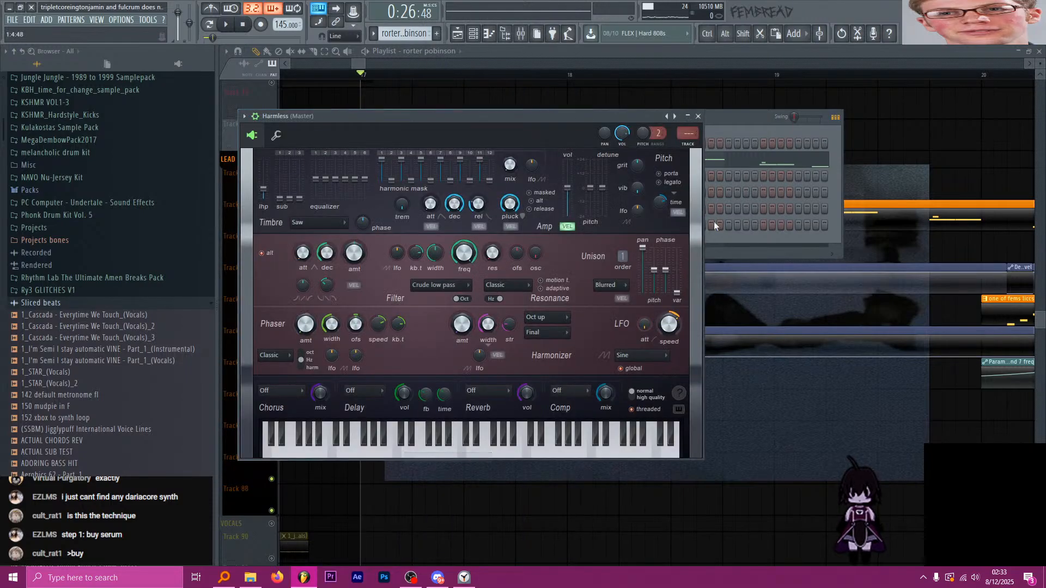
left_click(698, 116)
right_click(567, 225)
mouse_move(631, 298)
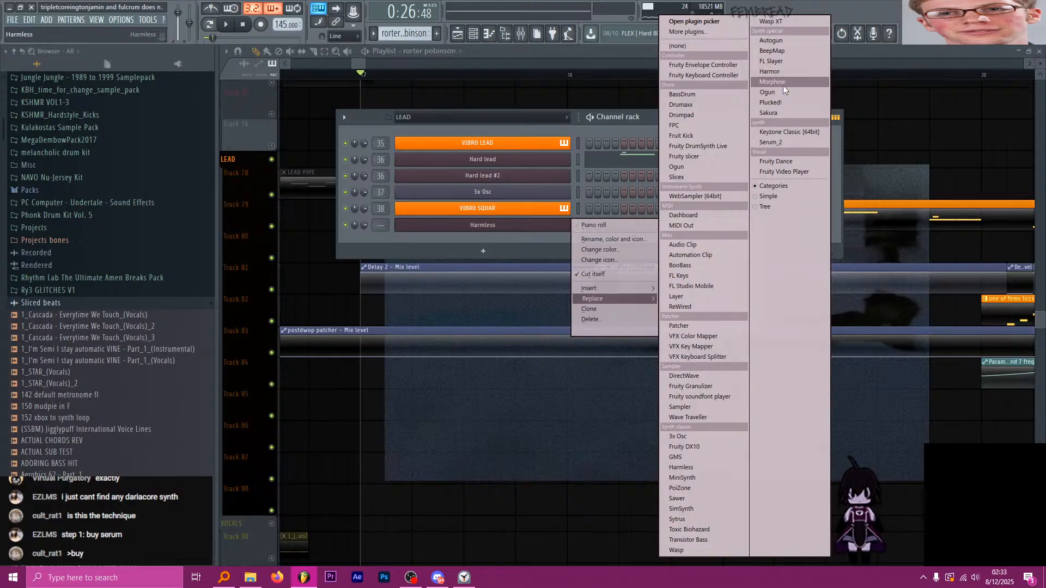
left_click(777, 72)
right_click(770, 116)
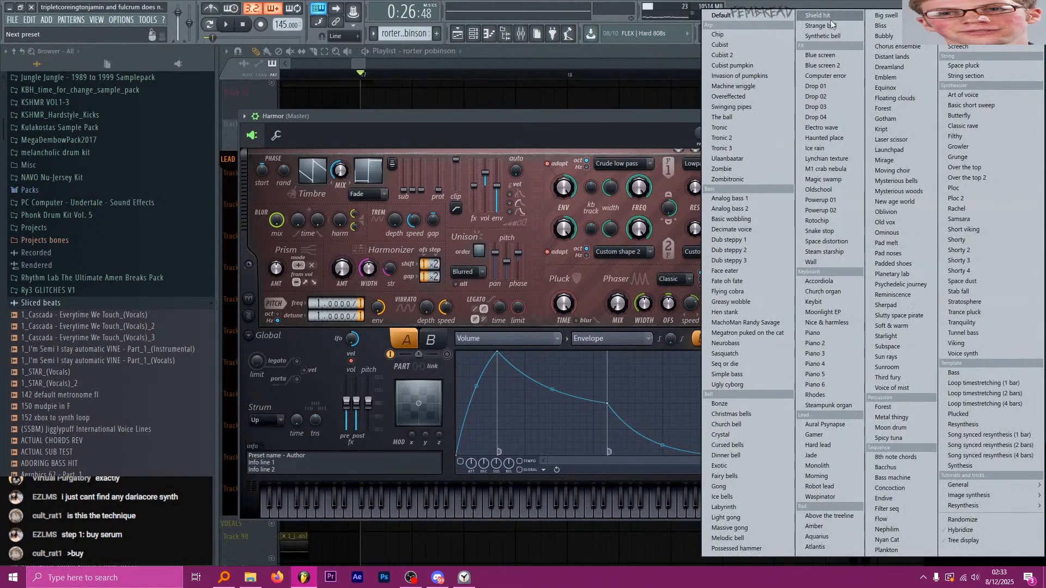
left_click(568, 155)
Search the browser for "hard lead" and load the Harmor lead preset Hard lead onto the new Harmor channel.
left_click(793, 116)
type("har")
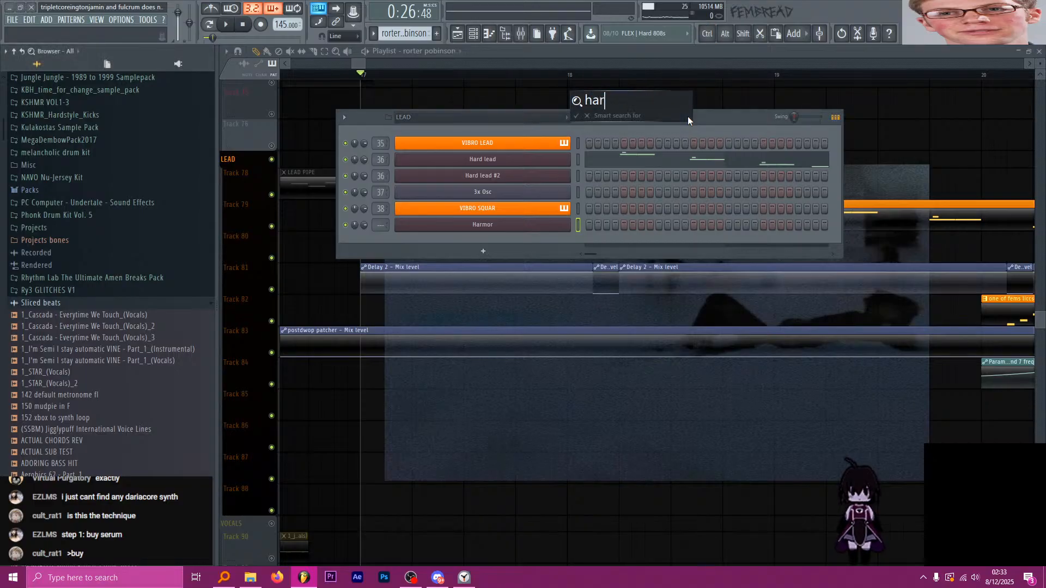
type("d lead")
key("Return")
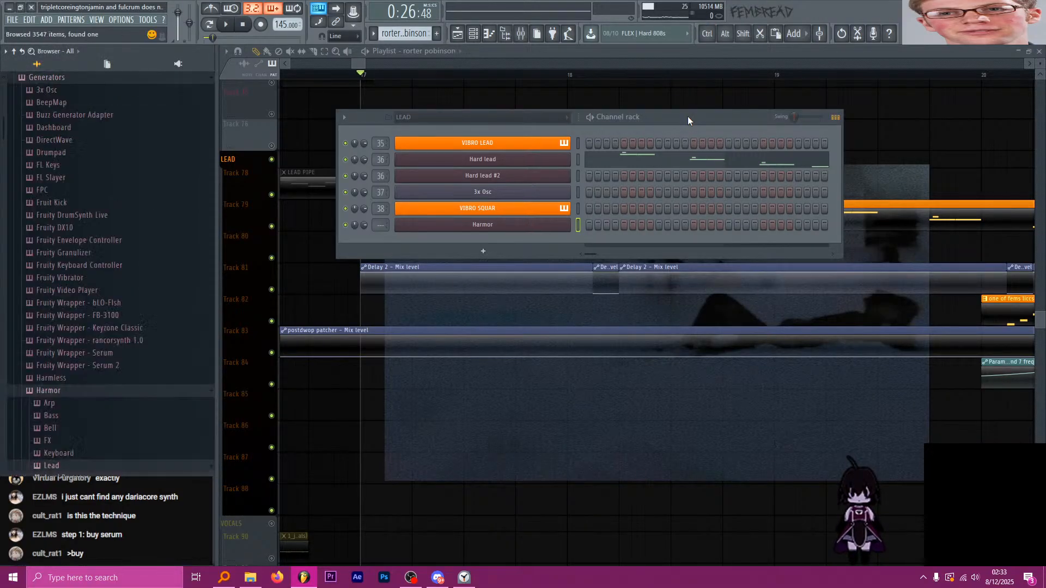
left_click_drag(112, 507, 480, 223)
key("q")
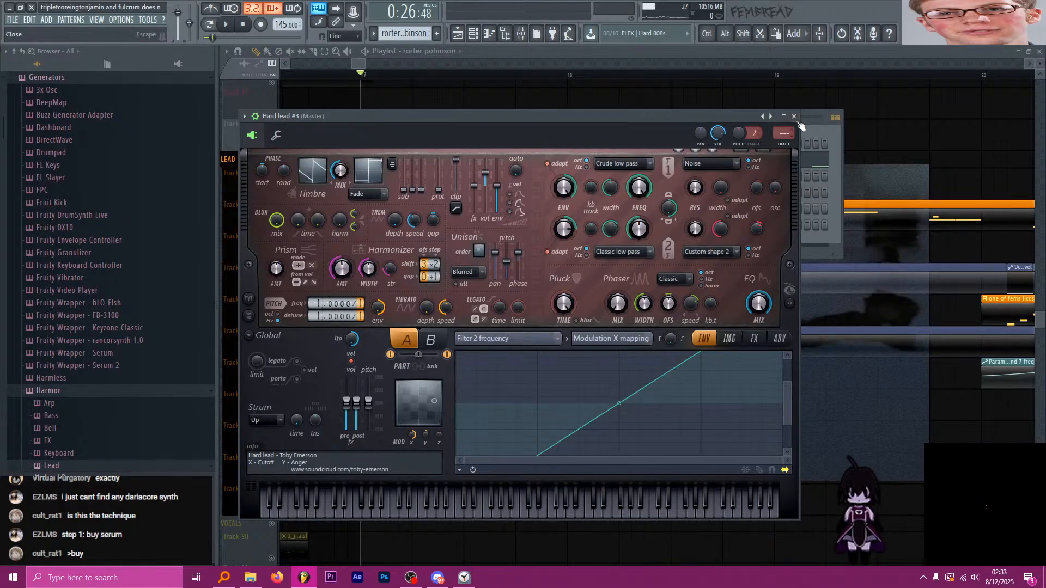
key("Escape")
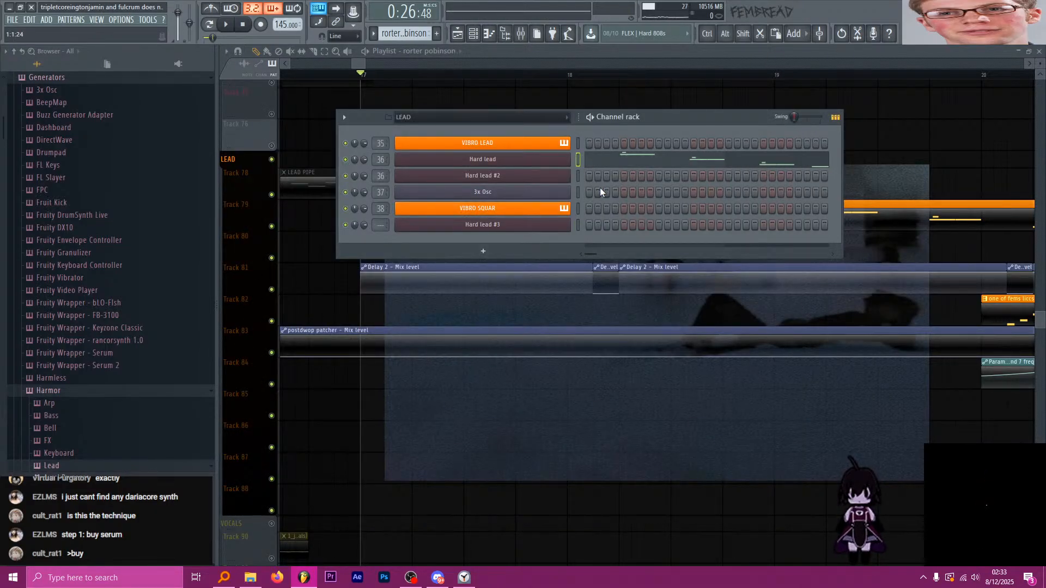
Copy the notes of the Hard lead channel into the Hard lead #3 channel.
key("ctrl+c")
left_click(578, 225)
key("ctrl+v")
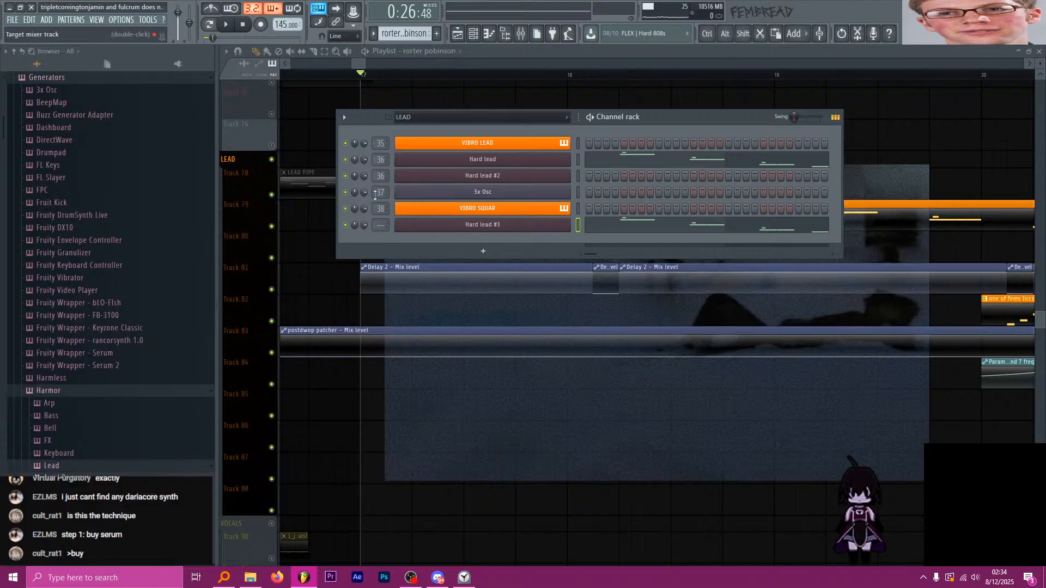
Solo and play Hard lead #3 and the original Hard lead in turn to compare their sound, ending with all channels enabled.
left_click(345, 225, "ctrl")
key("space")
key("space")
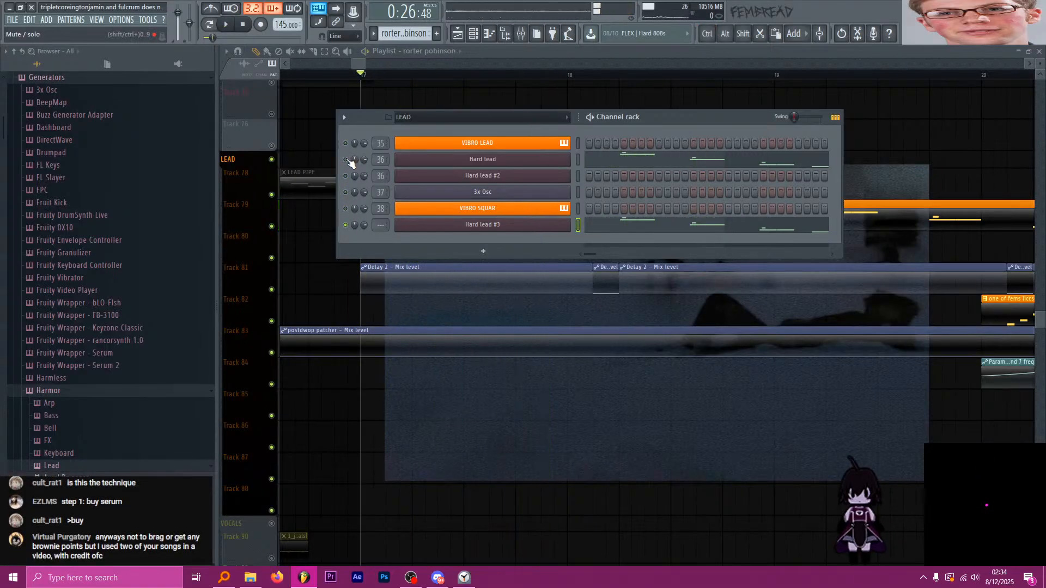
left_click(345, 160, "ctrl")
key("space")
key("space")
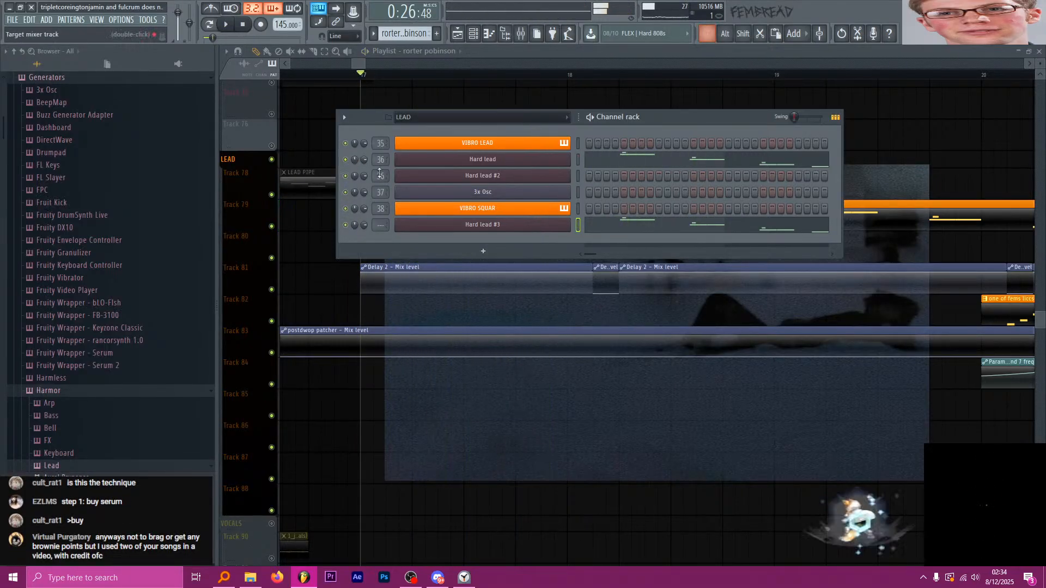
Delete the Hard lead #3 channel from the LEAD channels.
key("alt+Delete")
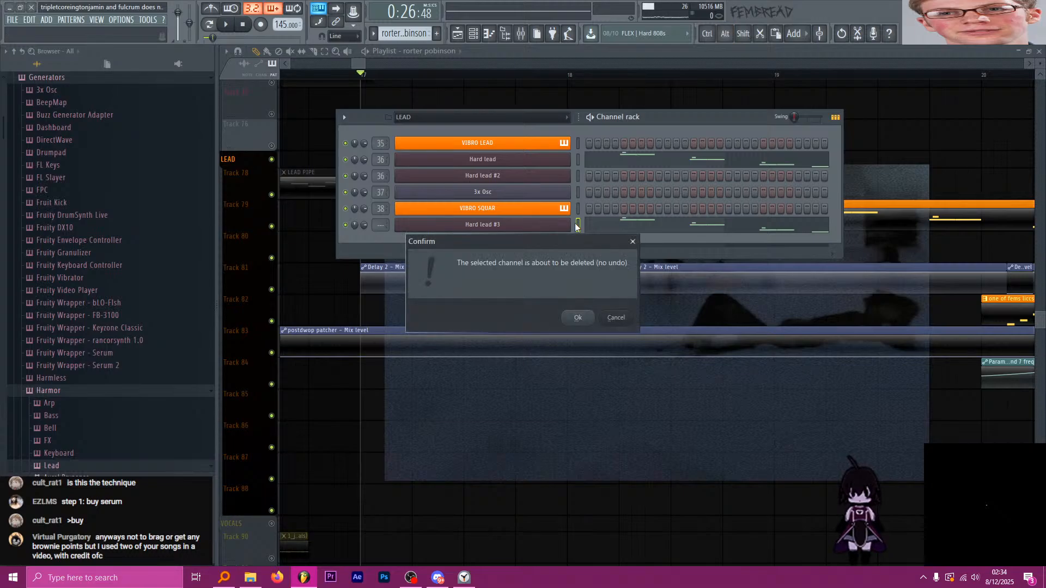
key("Return")
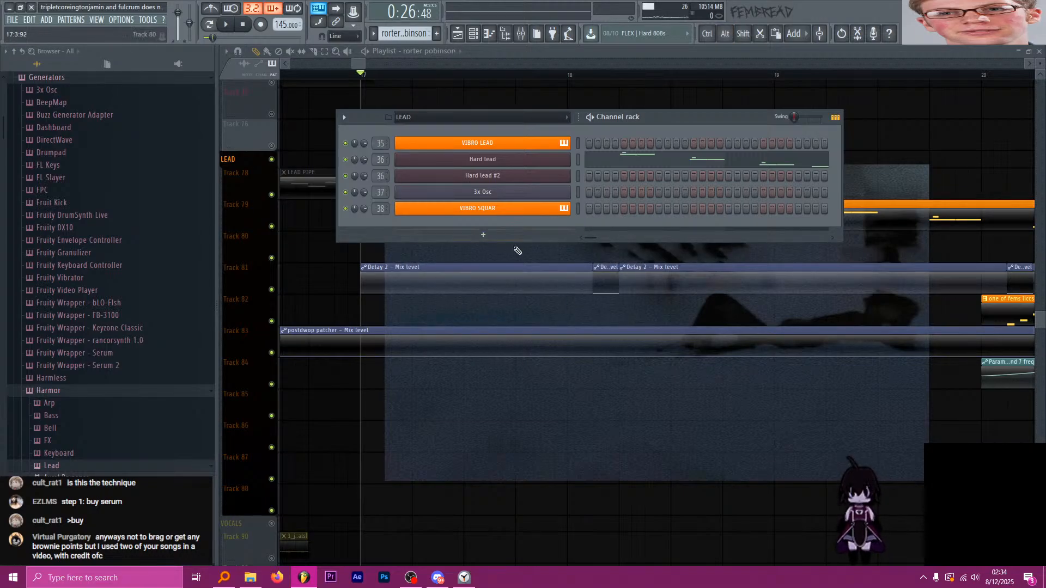
left_click(483, 235)
left_click(356, 226)
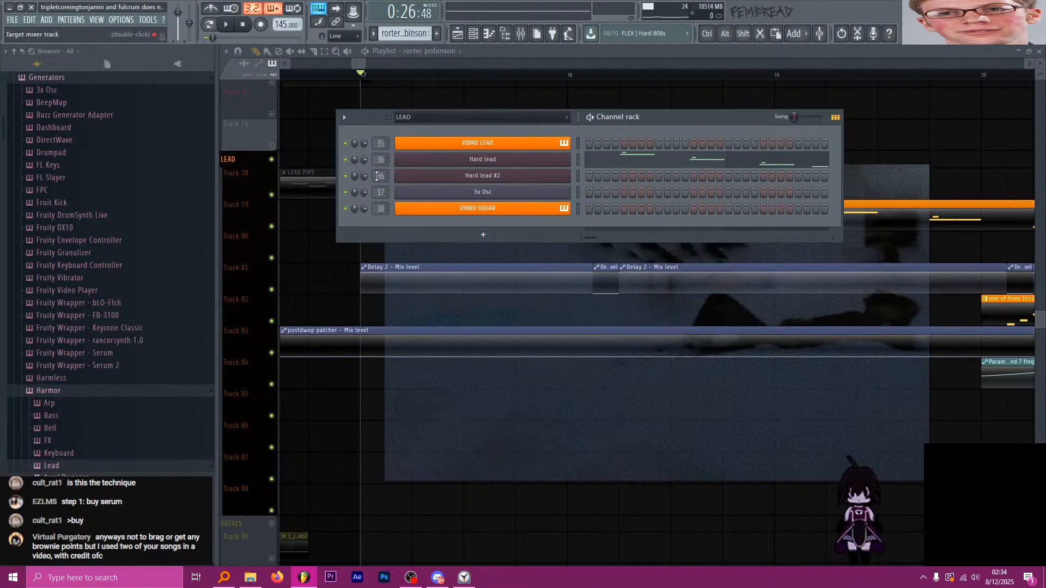
Unsolo the LEAD track group and look over the whole arrangement in the playlist.
right_click(272, 161)
right_click(273, 161)
scroll(390, 156, "down", 3)
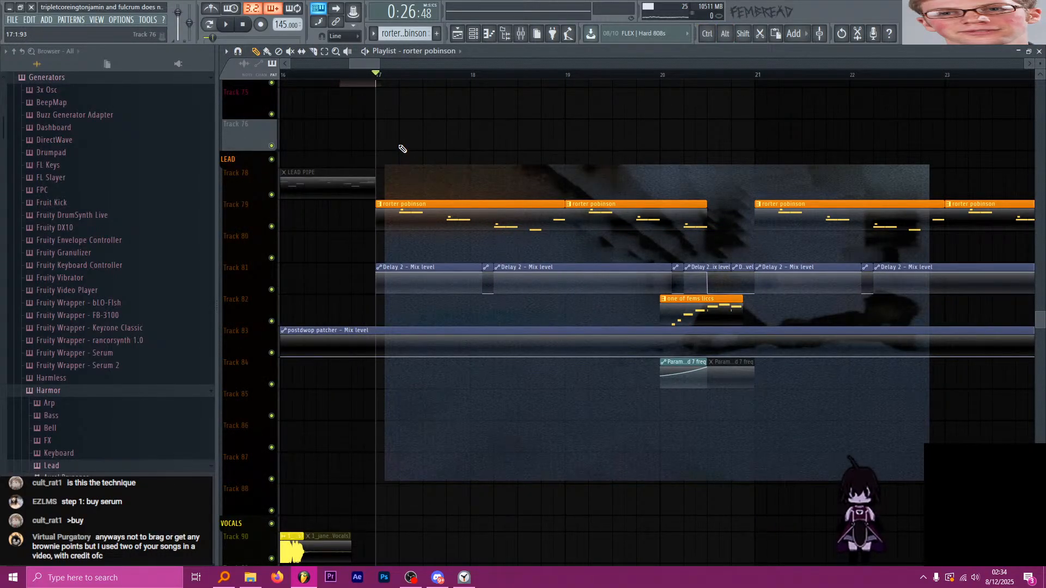
scroll(527, 157, "down", 4)
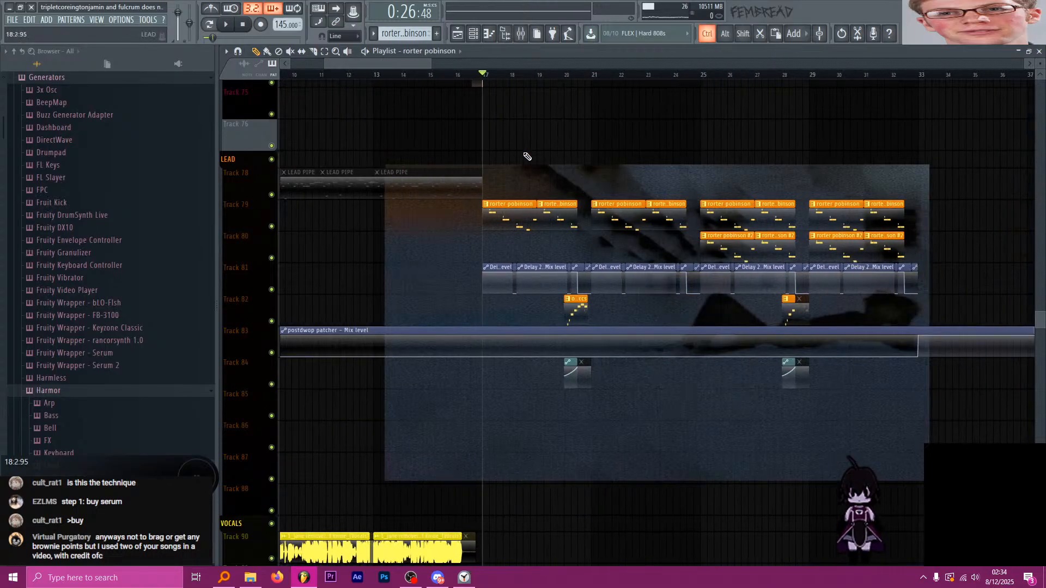
scroll(531, 173, "down", 3)
scroll(572, 218, "down", 4)
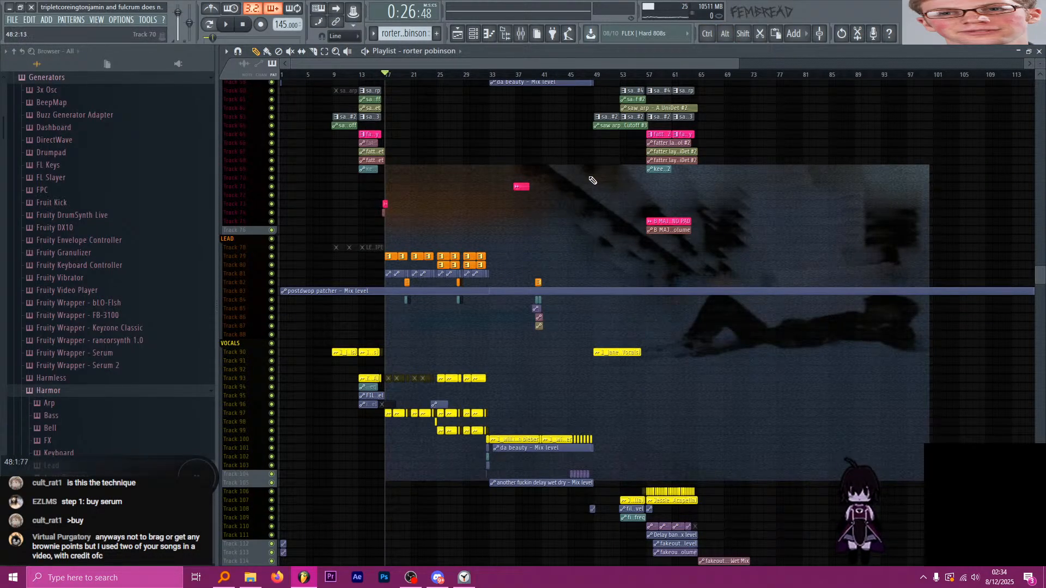
scroll(593, 180, "down", 2)
scroll(512, 234, "up", 4)
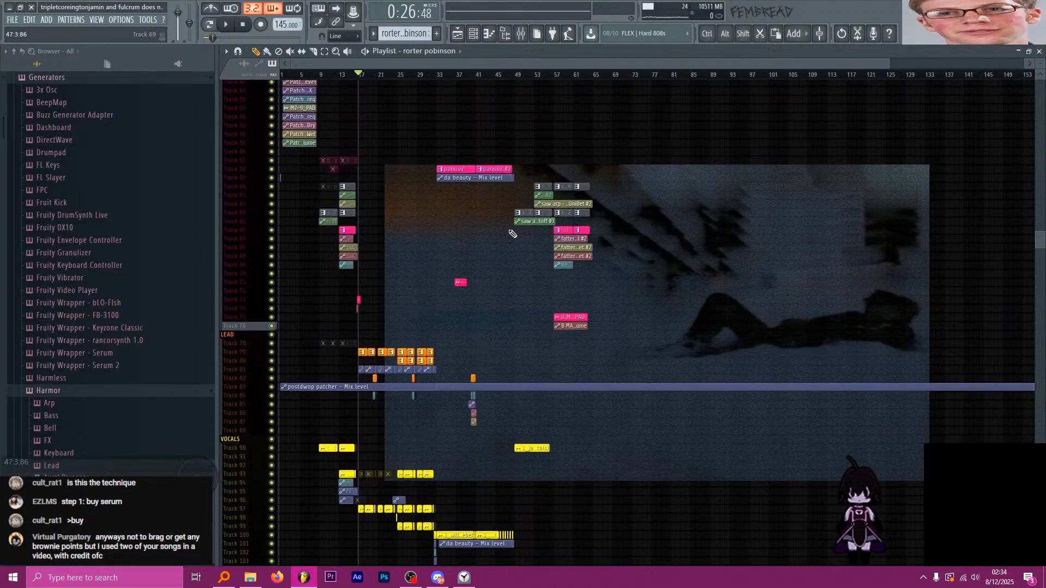
scroll(513, 234, "up", 4)
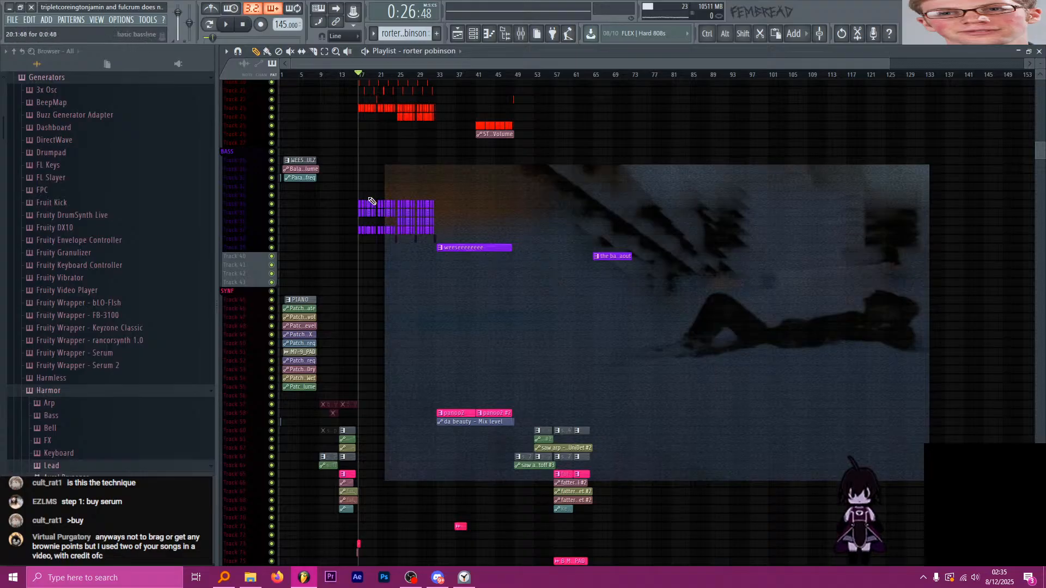
Place the playback position at the clap hit in bar 17 and solo the CLAP track to hear it alone.
scroll(381, 218, "up", 8)
scroll(414, 256, "up", 6)
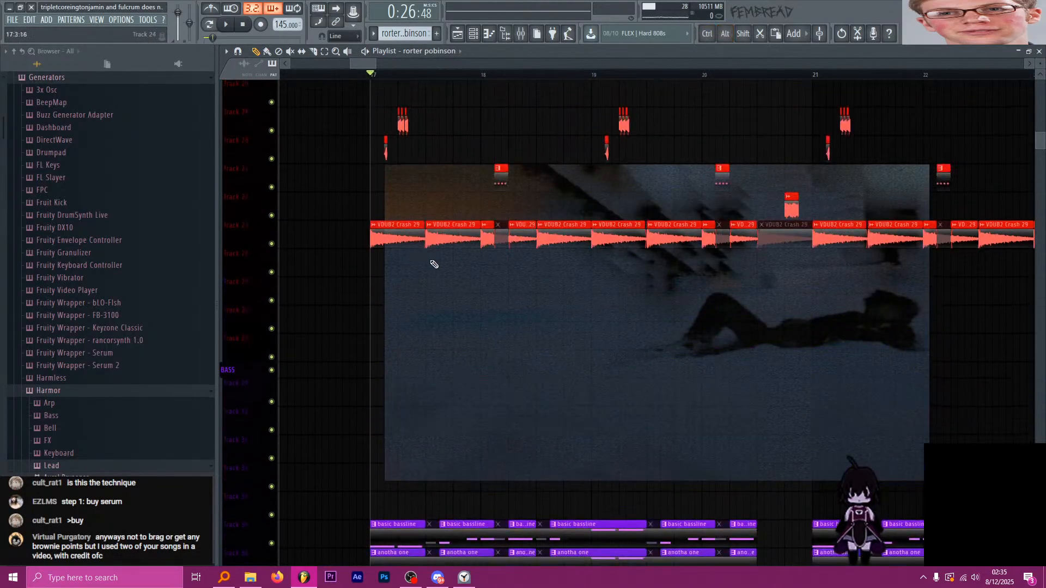
scroll(435, 303, "right", 3)
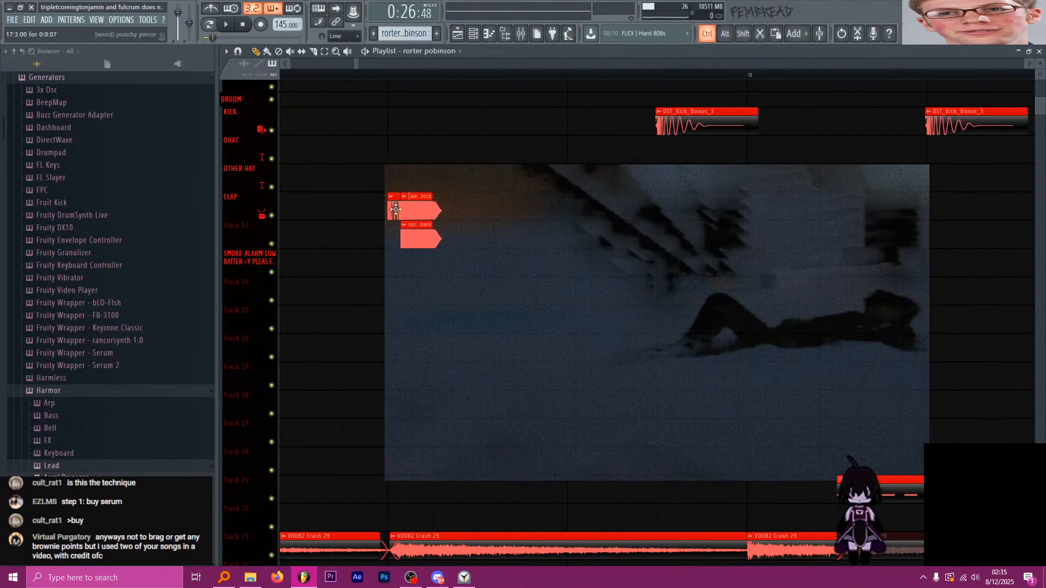
left_click(387, 74)
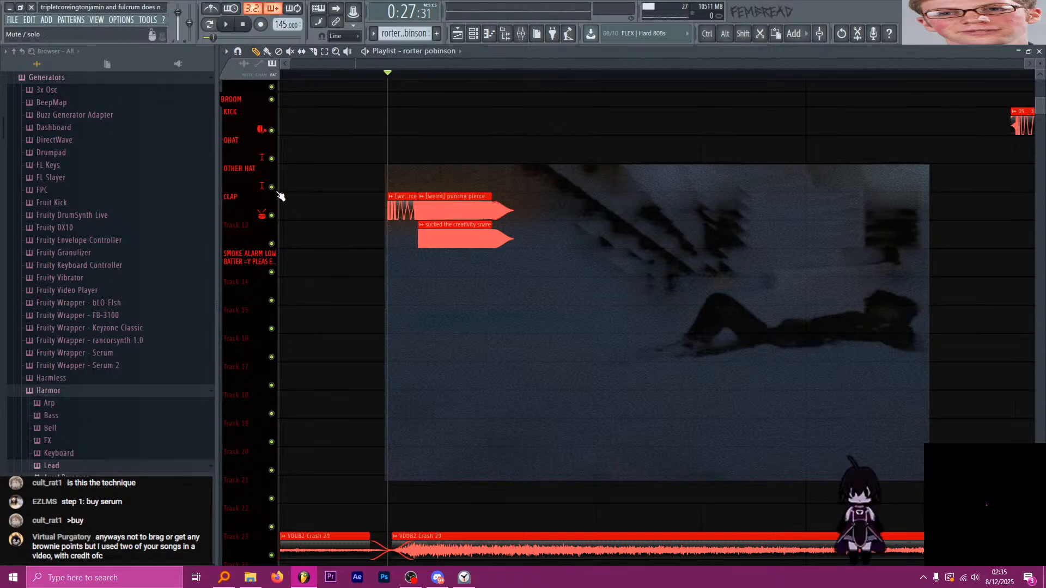
left_click(272, 215, "ctrl+alt")
left_click(274, 220, "ctrl")
left_click(271, 215, "ctrl")
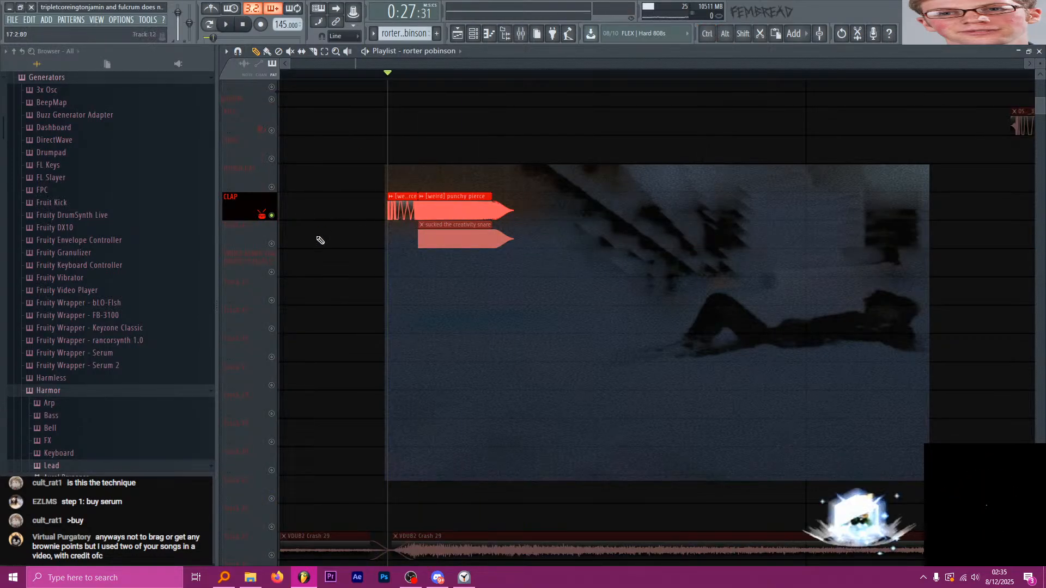
Listen to the sucked the creativity snare layer alone and together with CLAP, ending with all tracks unsoloed.
left_click(271, 244)
left_click(272, 216)
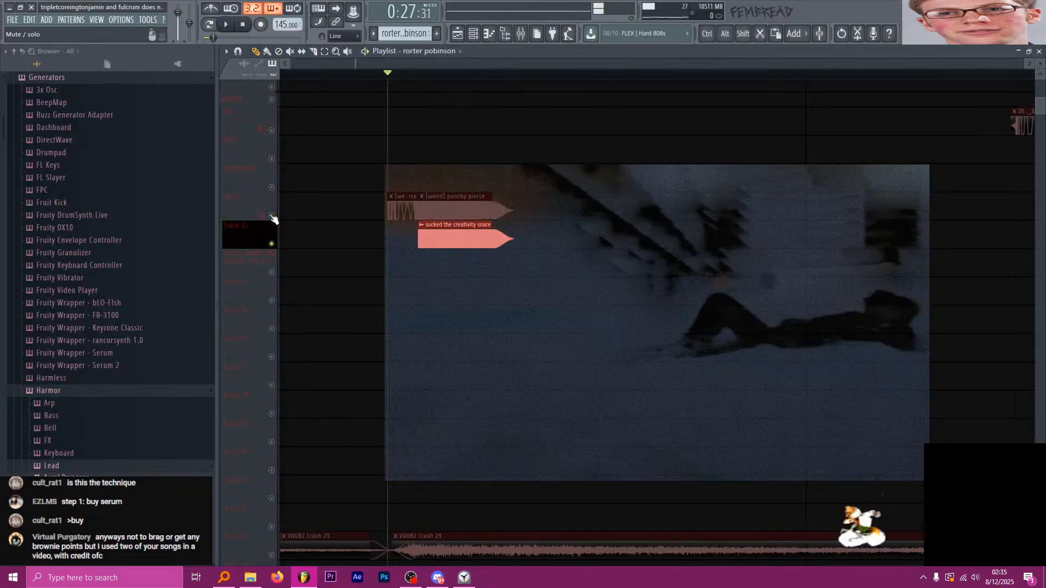
left_click(272, 216)
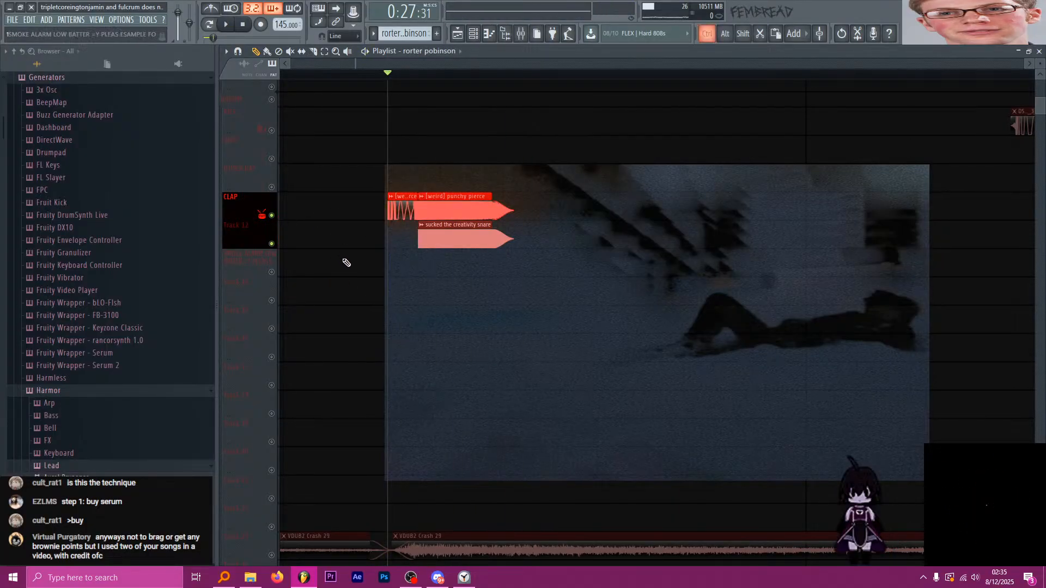
scroll(343, 262, "down", 6)
left_click(272, 217, "ctrl")
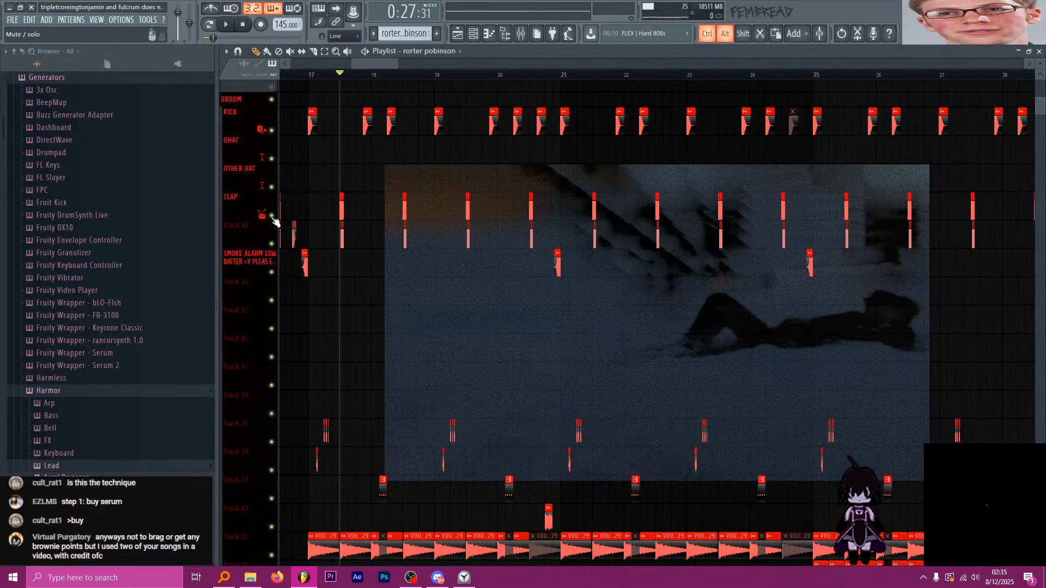
Look over the drum and bass clips in the playlist and return the playback position to bar 17.
scroll(396, 314, "down", 5)
scroll(401, 311, "down", 1)
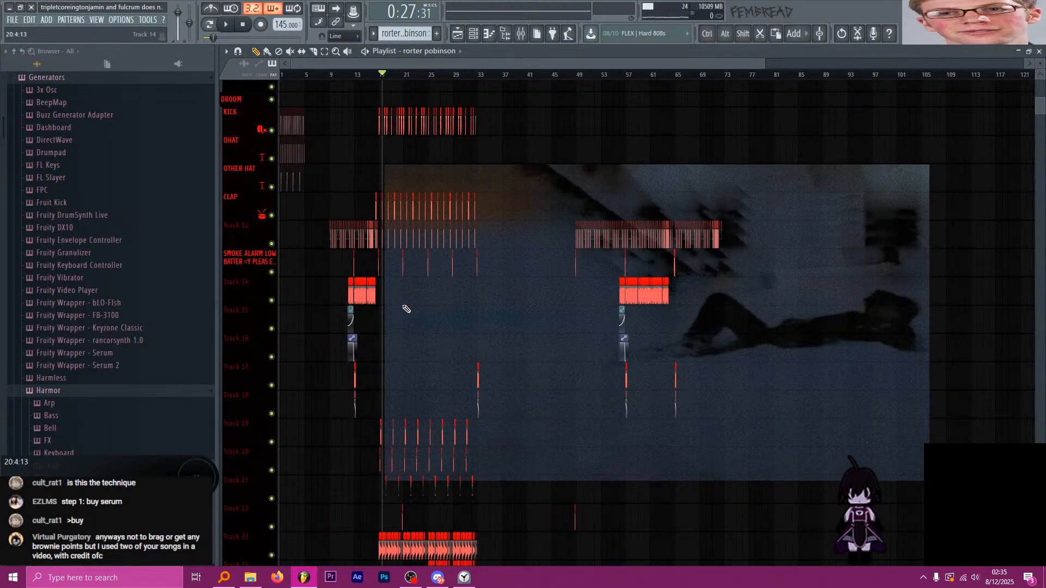
scroll(393, 303, "up", 8)
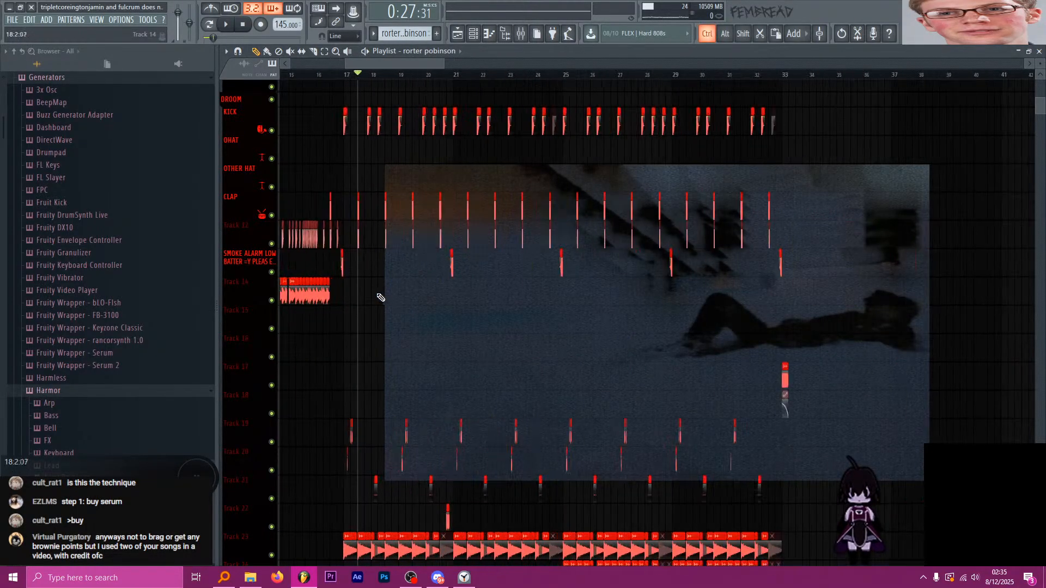
scroll(386, 253, "up", 2)
scroll(436, 235, "down", 7)
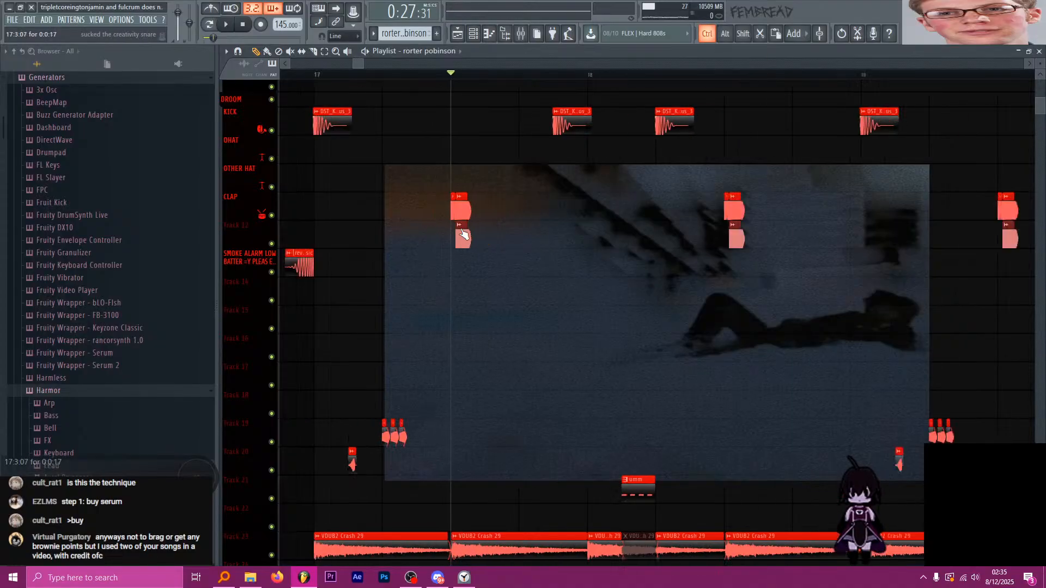
scroll(451, 226, "up", 1)
scroll(419, 223, "down", 8)
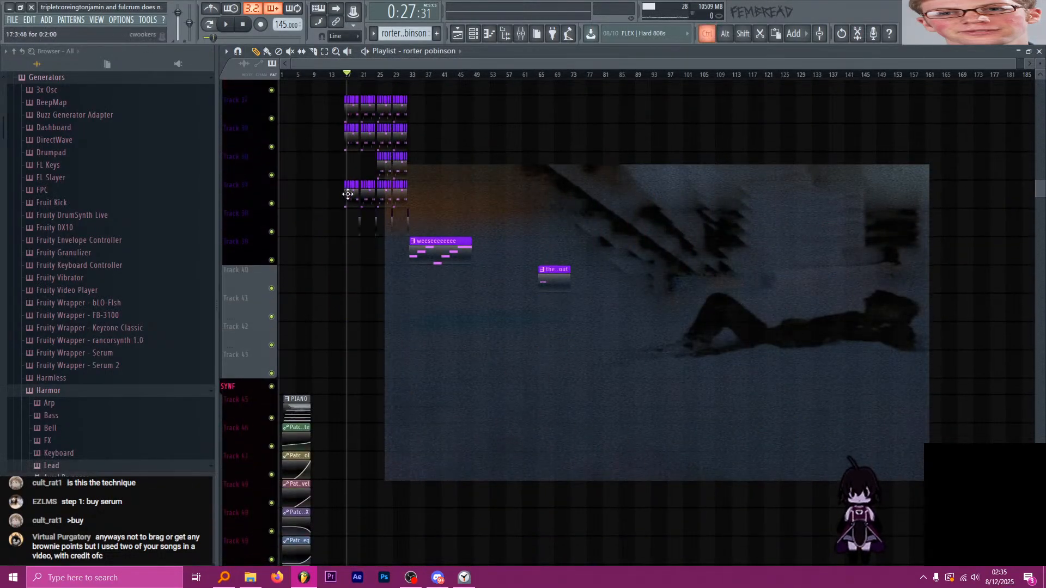
scroll(354, 169, "up", 1)
left_click(293, 75)
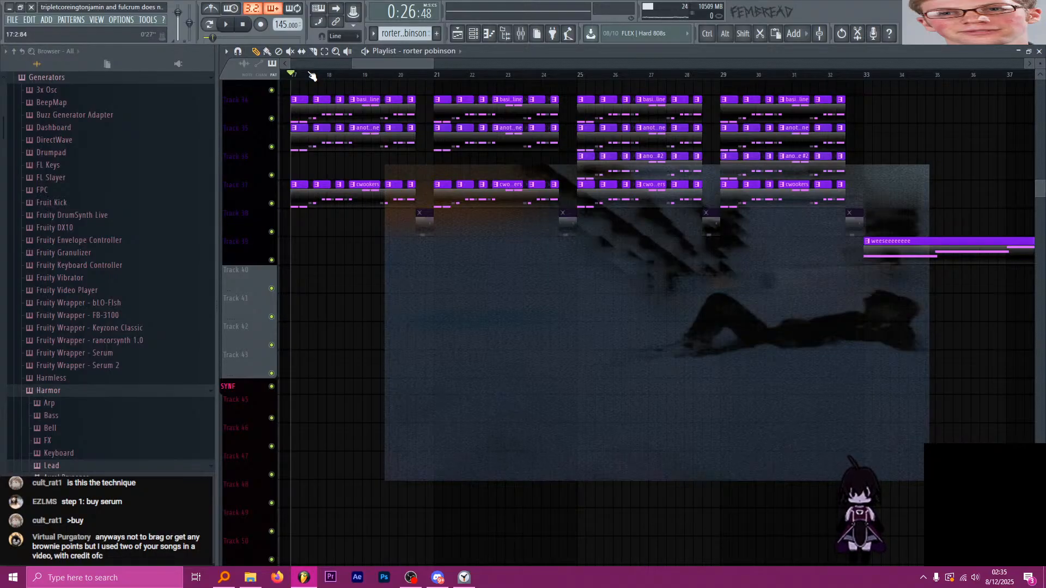
Place the playback position at bar 65, at the start of the clip named "the bass thing that i was talkoing baout".
scroll(334, 267, "down", 6)
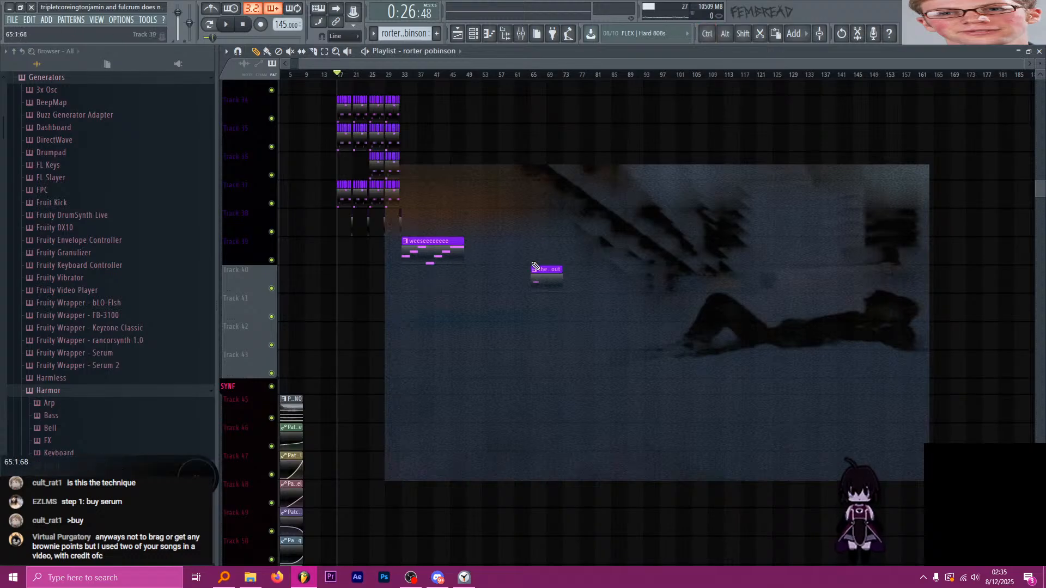
scroll(533, 256, "up", 6)
left_click(420, 76)
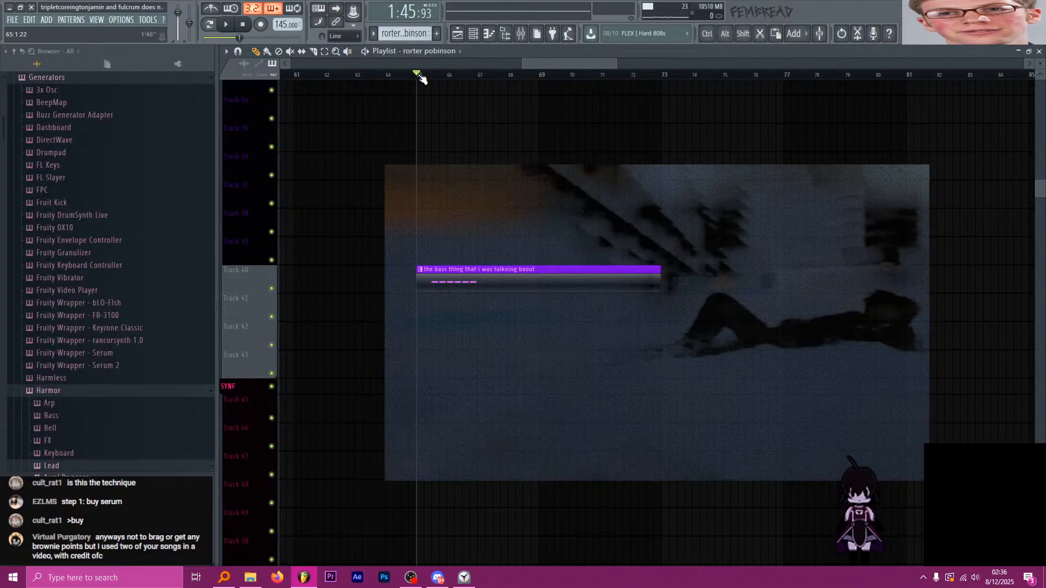
scroll(436, 126, "down", 1)
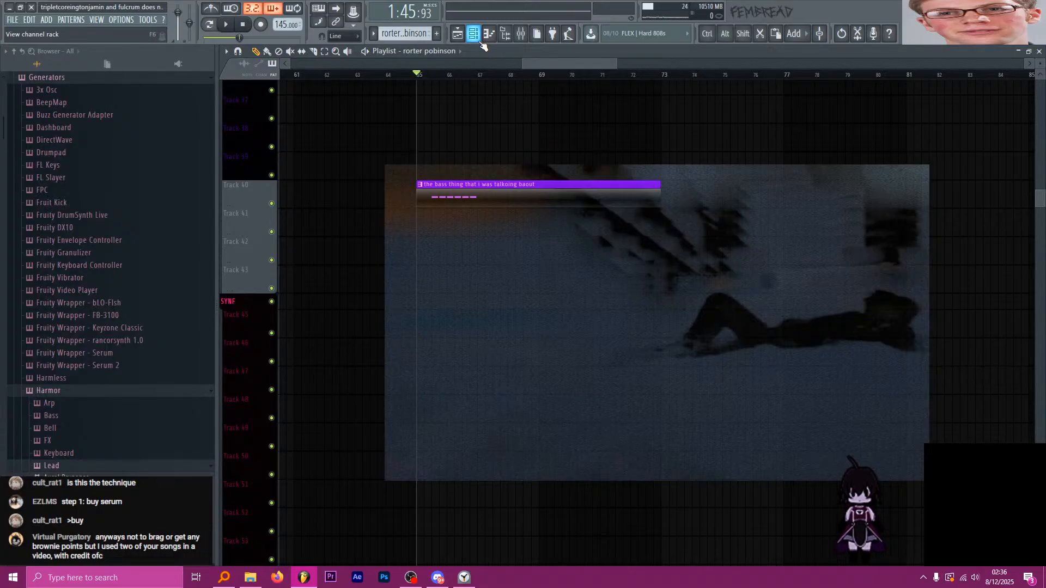
scroll(430, 158, "up", 3, "ctrl")
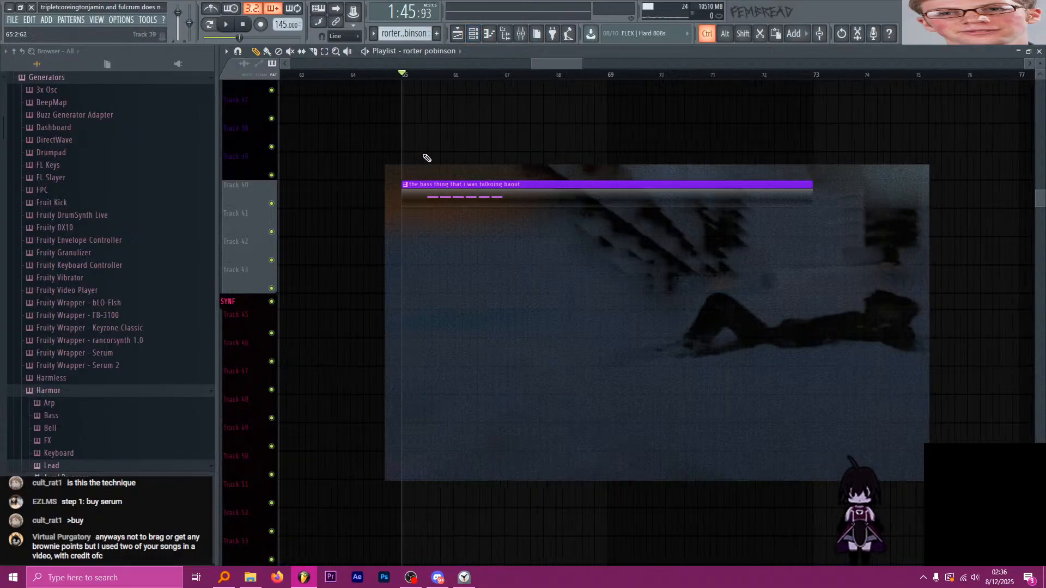
Open the Serum instrument of the clip "the bass thing that i was talkoing baout" to view its oscillator, noise and LFO 1 settings.
double_click(419, 189)
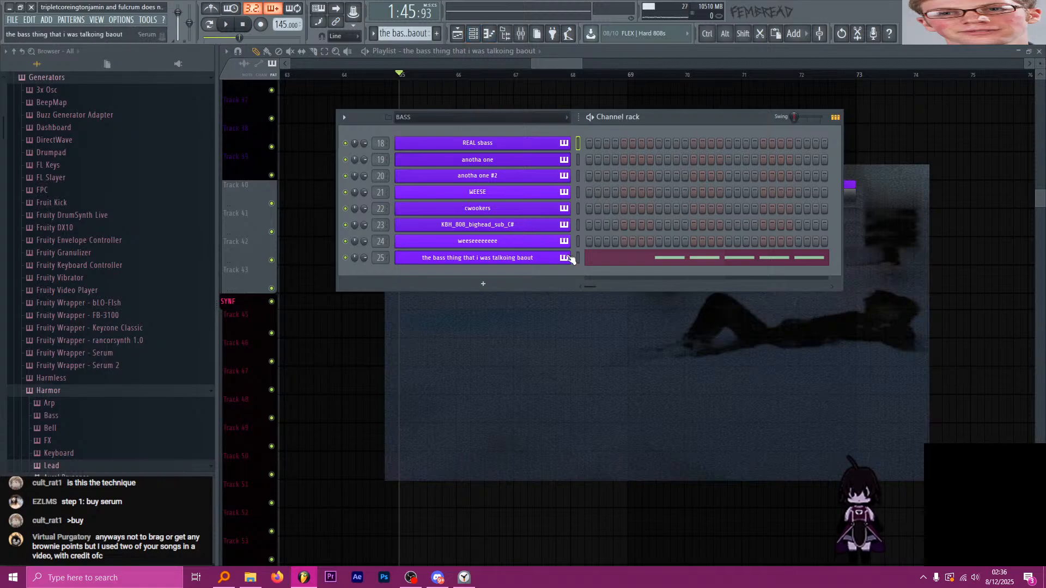
left_click(578, 258)
left_click(563, 260)
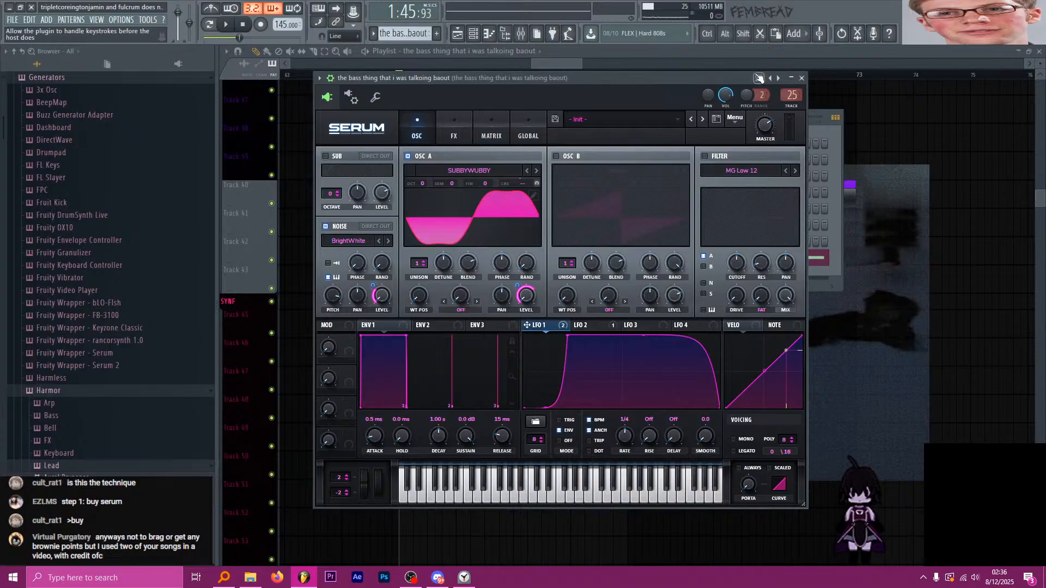
left_click_drag(720, 83, 711, 119)
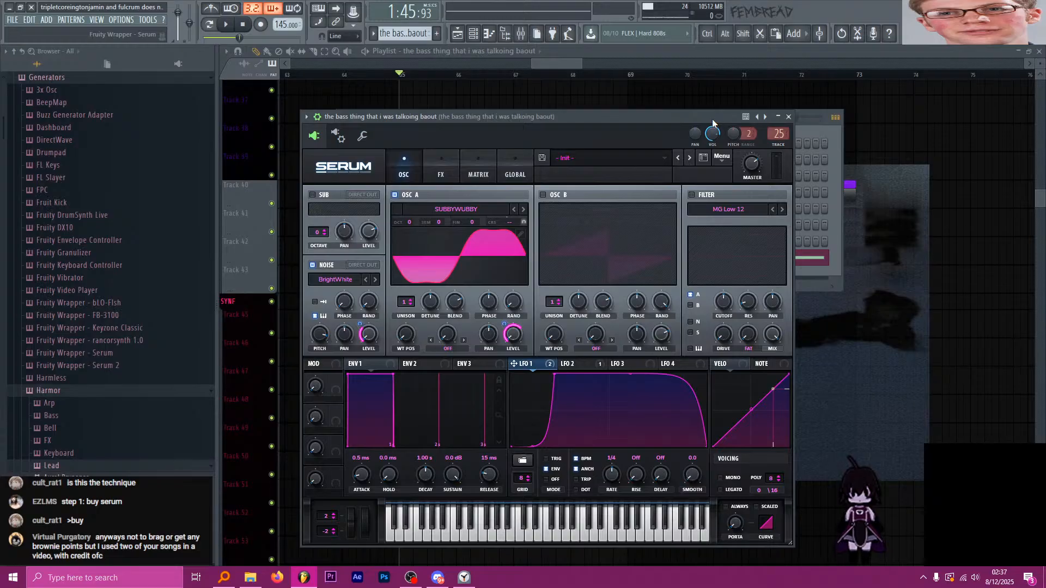
Expand the #TWERKNATION28 DRUM KIT folder in the browser and preview the sample Car_Crash_And_Siren_1_3.
scroll(152, 164, "up", 3)
left_click(83, 125)
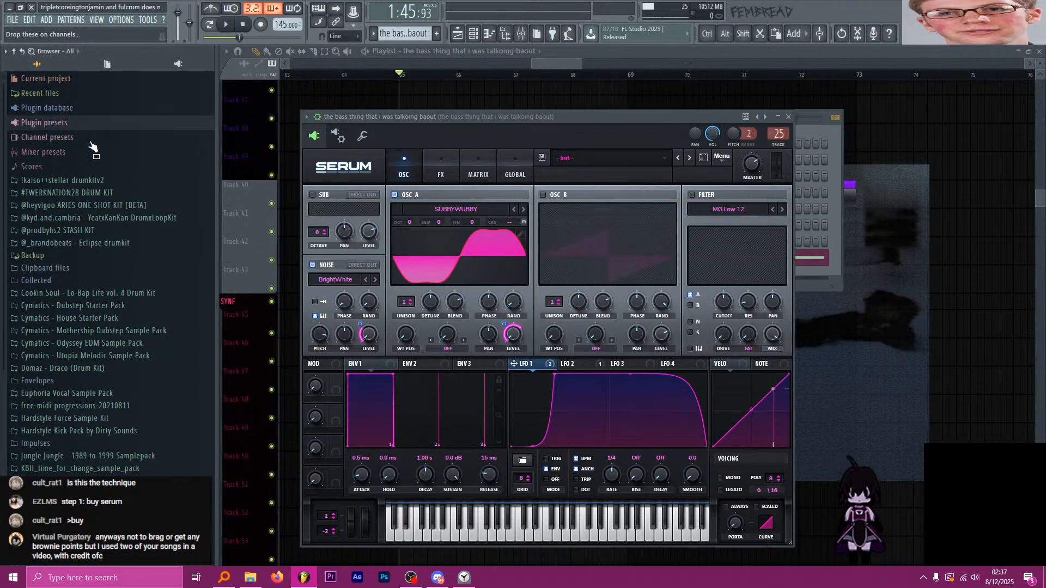
left_click(103, 194)
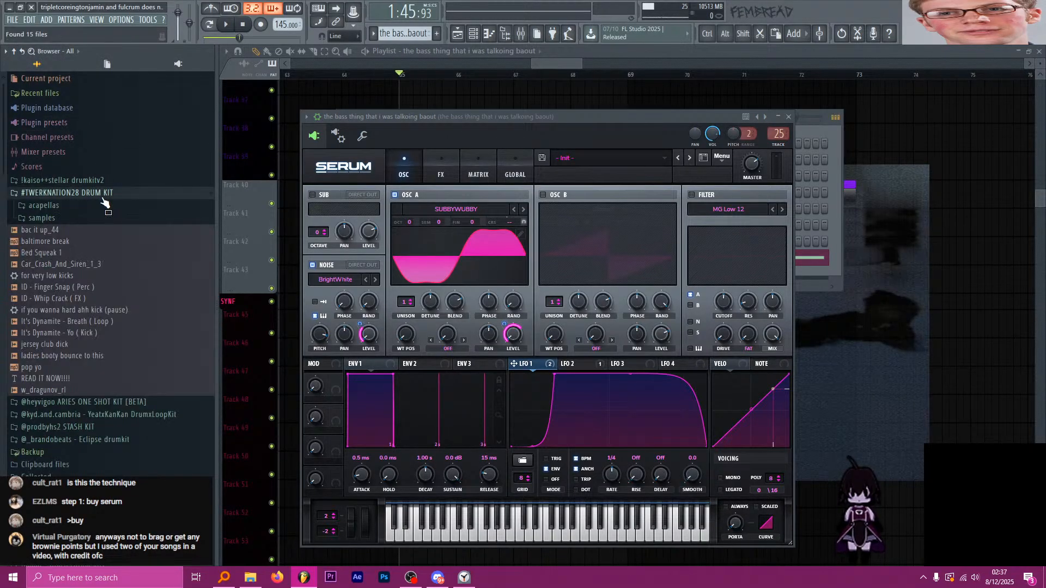
left_click(94, 265)
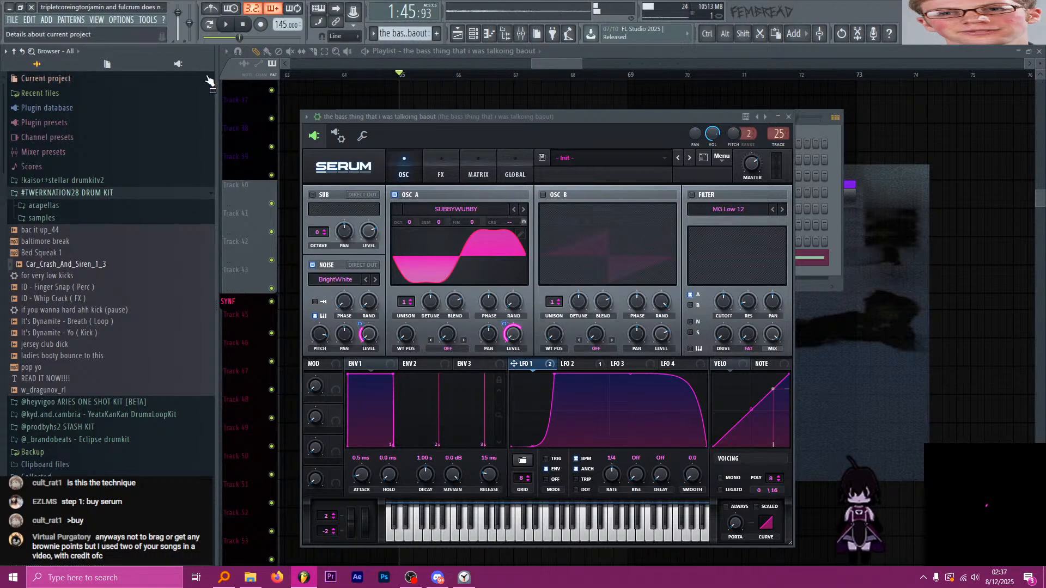
Place the playback position at bar 65 and look over the drum clips around it.
left_click_drag(402, 75, 392, 75)
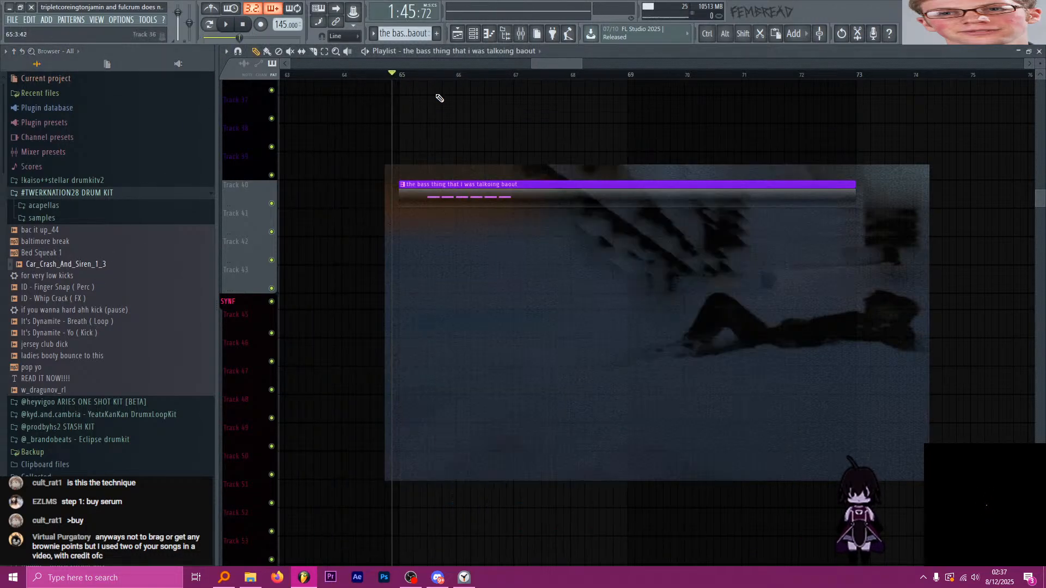
left_click(399, 75)
scroll(386, 167, "up", 4)
scroll(390, 170, "up", 5)
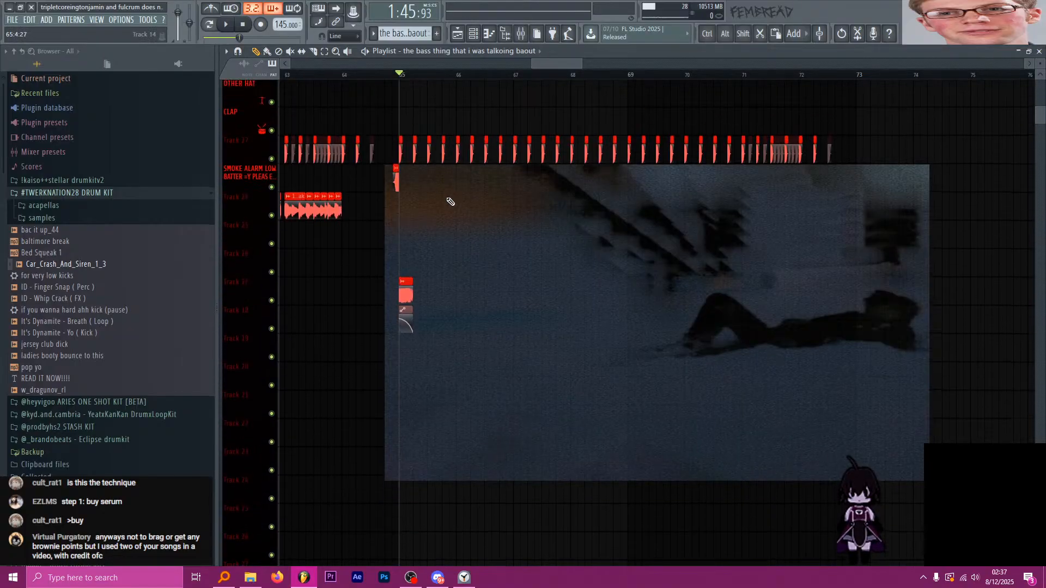
scroll(502, 280, "down", 6)
scroll(393, 261, "up", 9)
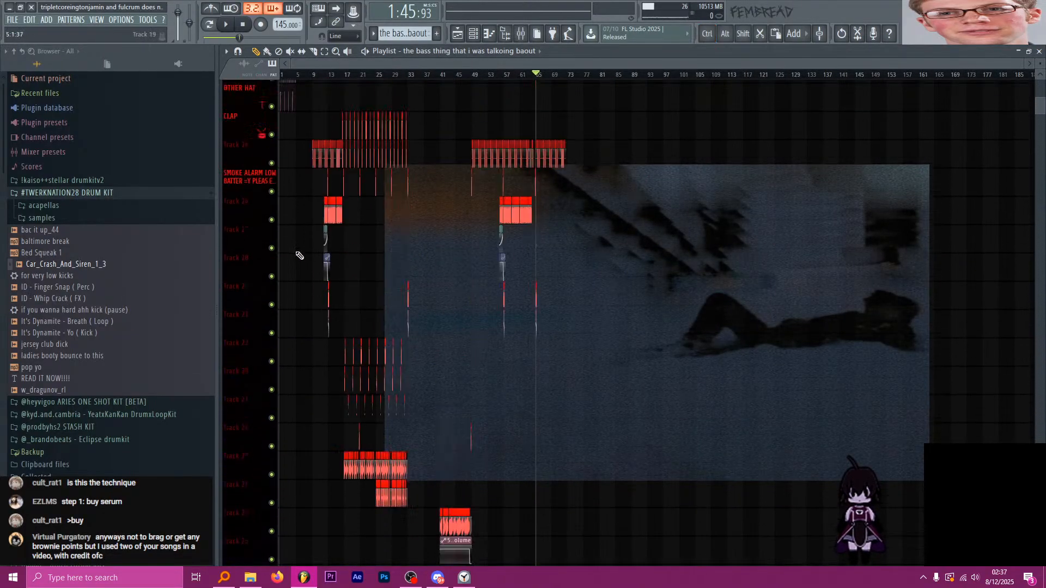
Open the sample settings of the fx04 clip at bar 13, preview the sound and close the settings.
scroll(278, 250, "up", 5)
scroll(523, 306, "down", 4)
scroll(666, 327, "up", 8)
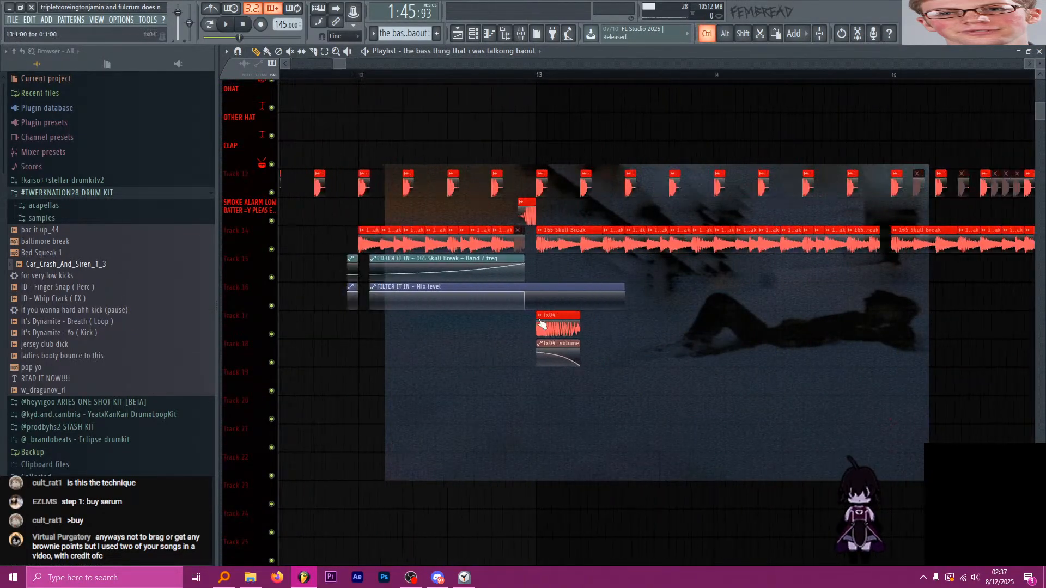
double_click(572, 333)
left_click(532, 372)
left_click(606, 186)
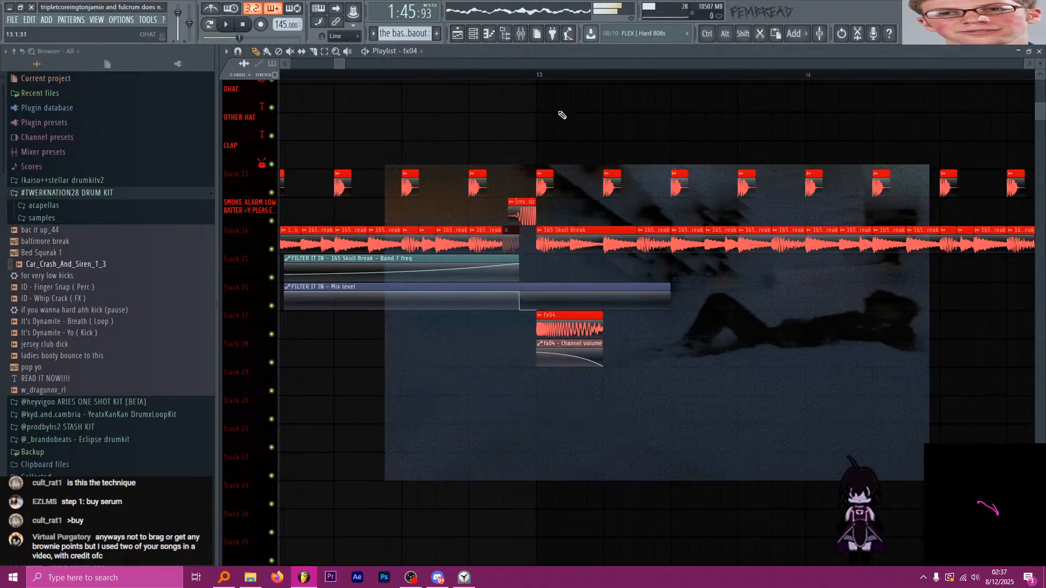
Place the playback position at bar 13 and preview the G L A S S [CRASH] sample on Track 123 from its settings.
left_click(539, 75)
scroll(543, 355, "down", 8)
scroll(547, 359, "down", 20)
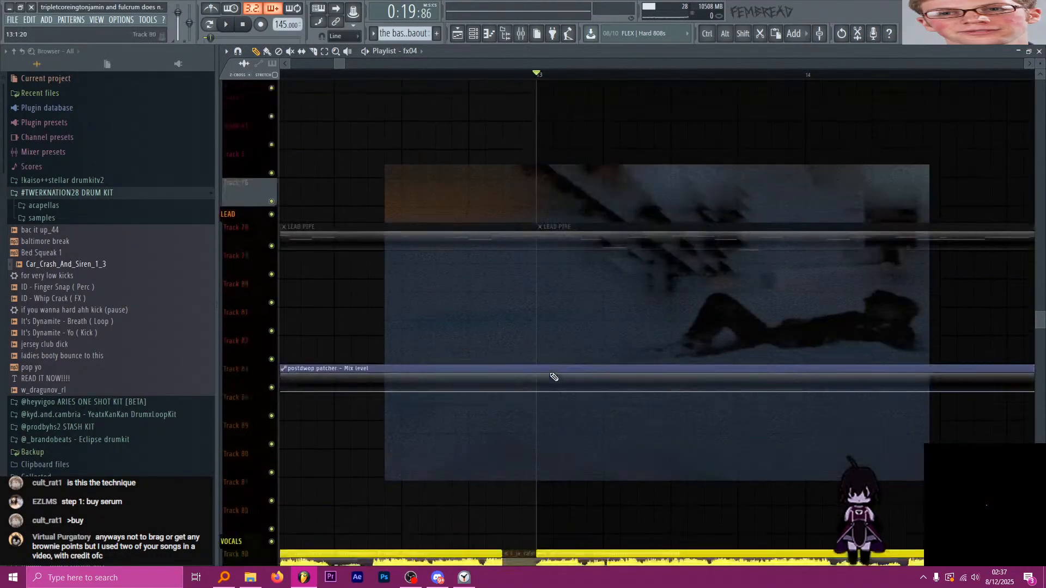
scroll(549, 357, "down", 4)
scroll(570, 289, "up", 3)
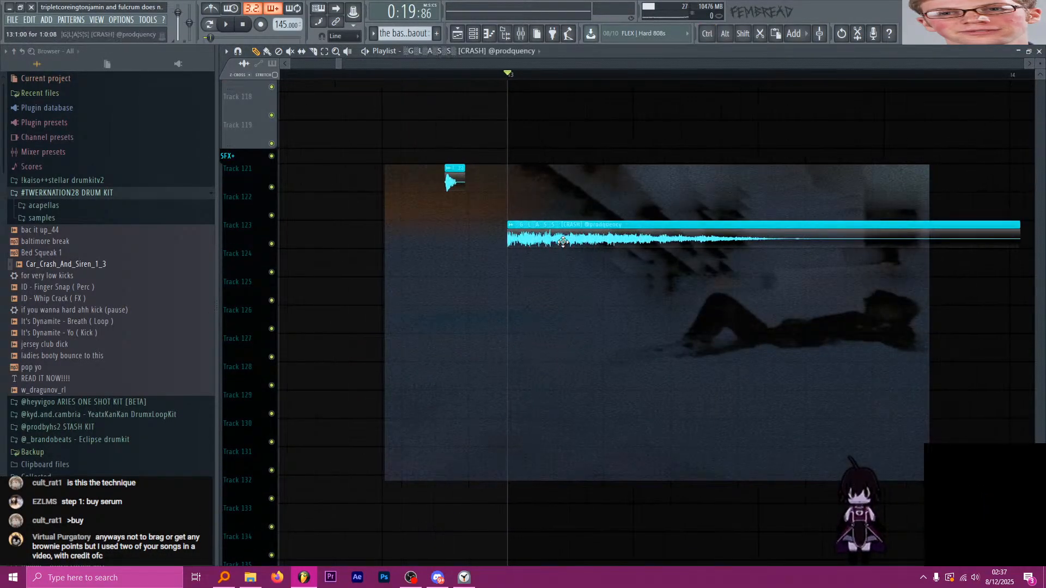
double_click(560, 240)
left_click(530, 401)
left_click(625, 201)
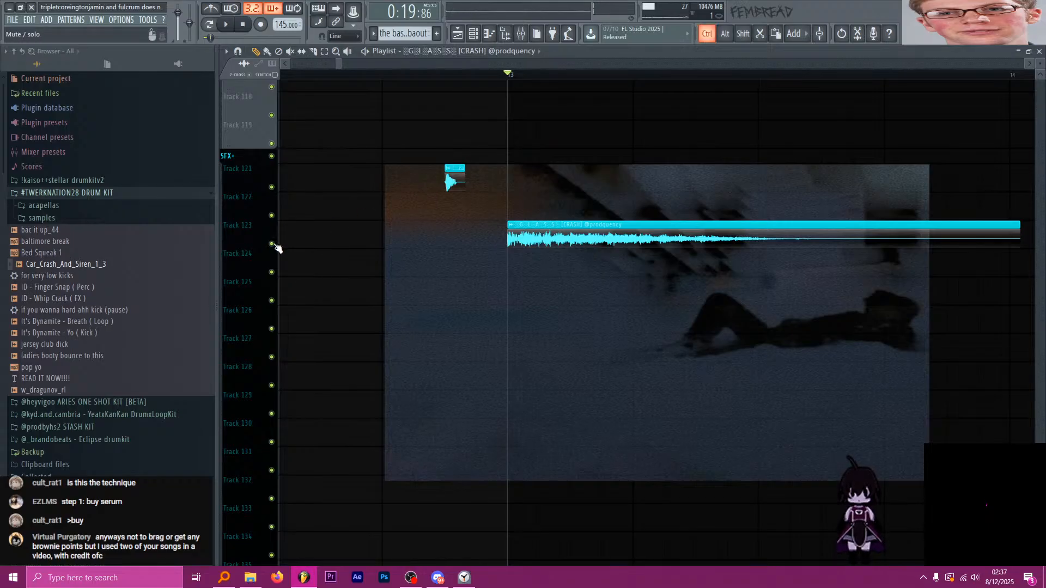
Listen to the glass crash and fx04 layers in isolation from bar 13, ending with all tracks unsoloed.
scroll(383, 313, "up", 8)
scroll(403, 311, "up", 15)
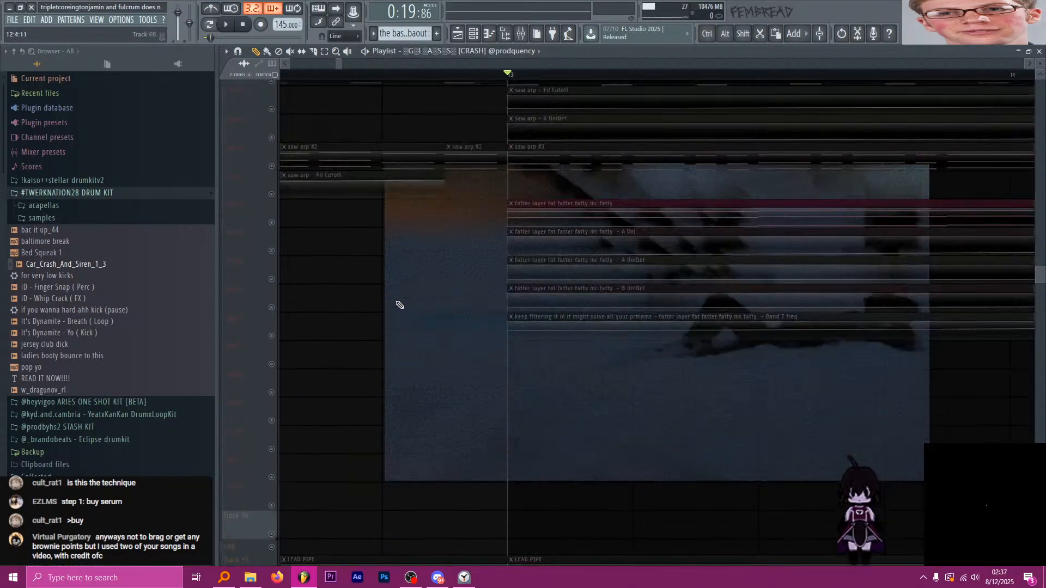
scroll(397, 299, "up", 4)
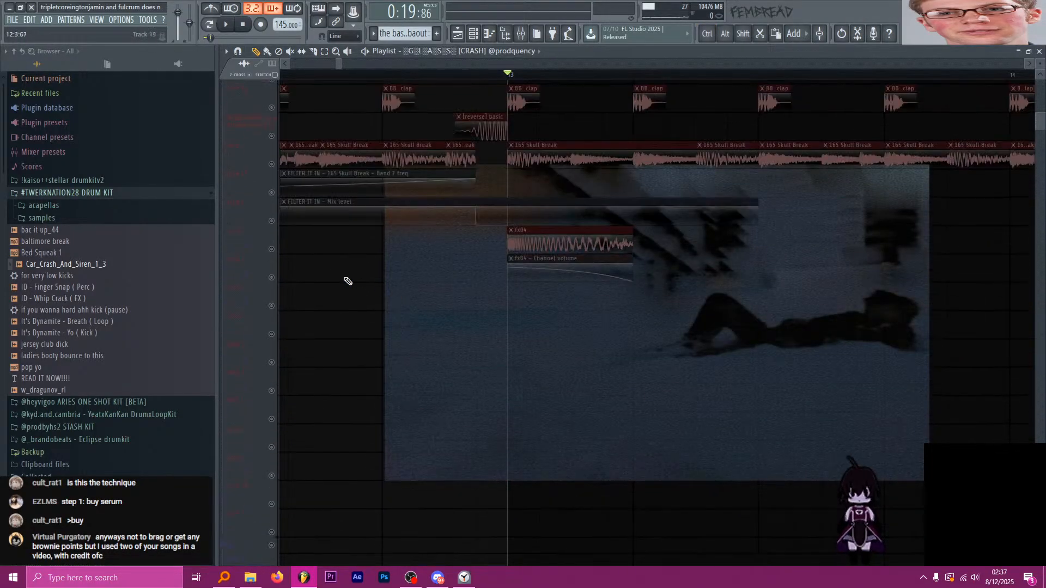
key("ctrl+v")
scroll(295, 291, "up", 5)
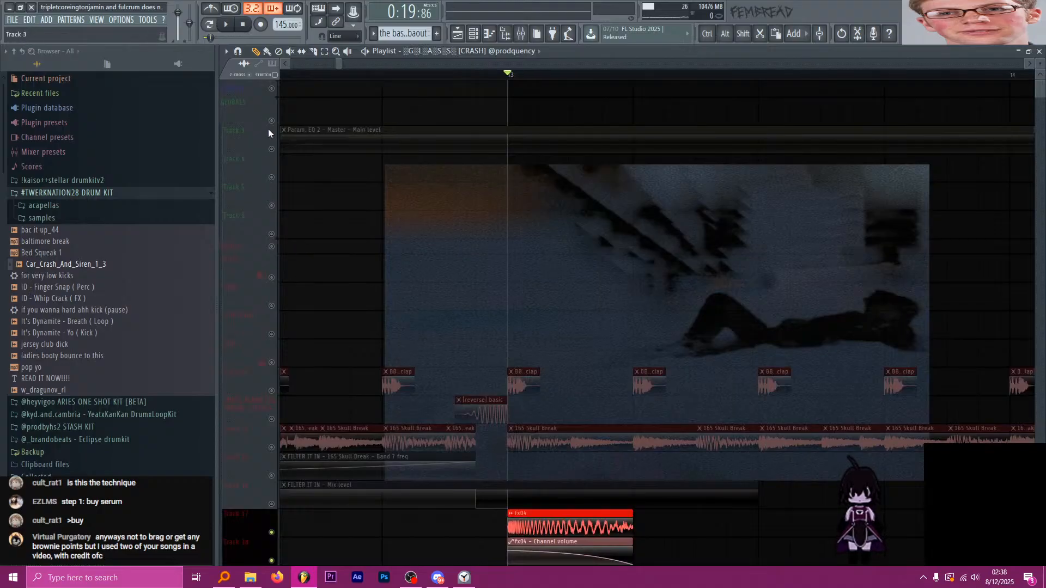
key("space")
key("space")
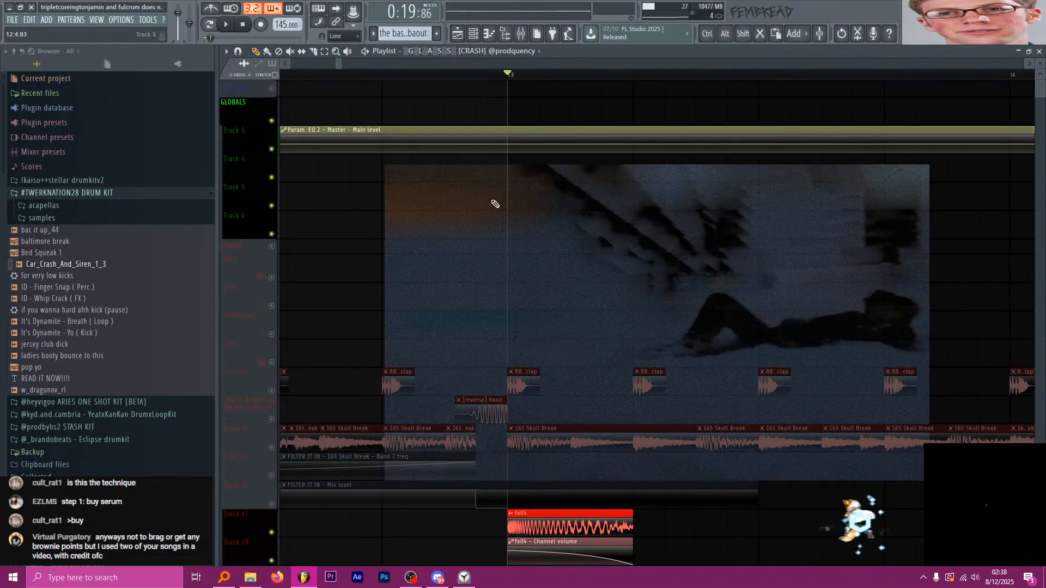
left_click(272, 121, "ctrl+alt")
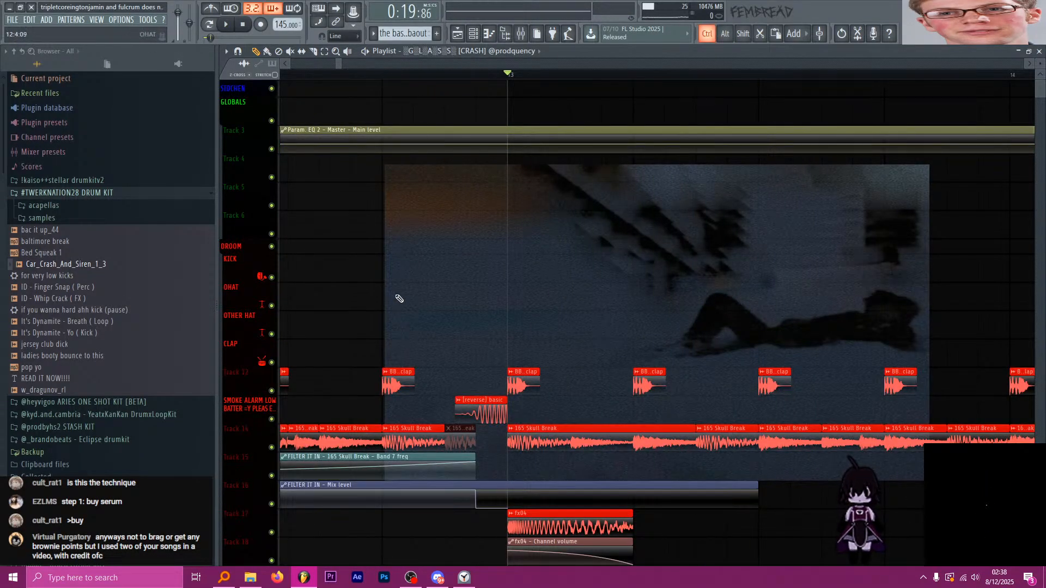
Play the arrangement briefly from just before bar 65 to hear the transition into the new bass part.
scroll(396, 292, "down", 9)
scroll(553, 302, "down", 5)
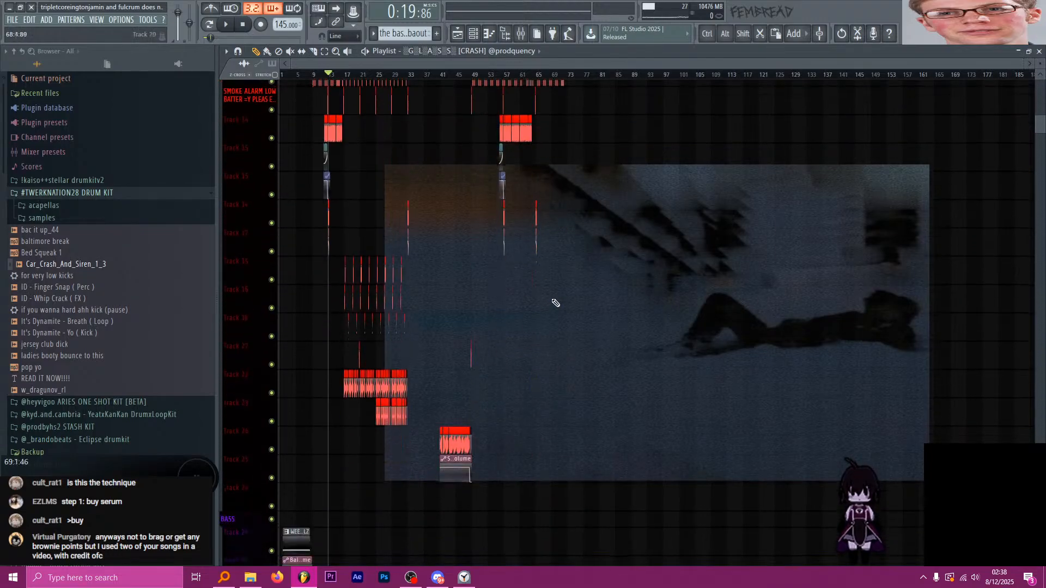
scroll(384, 203, "down", 15)
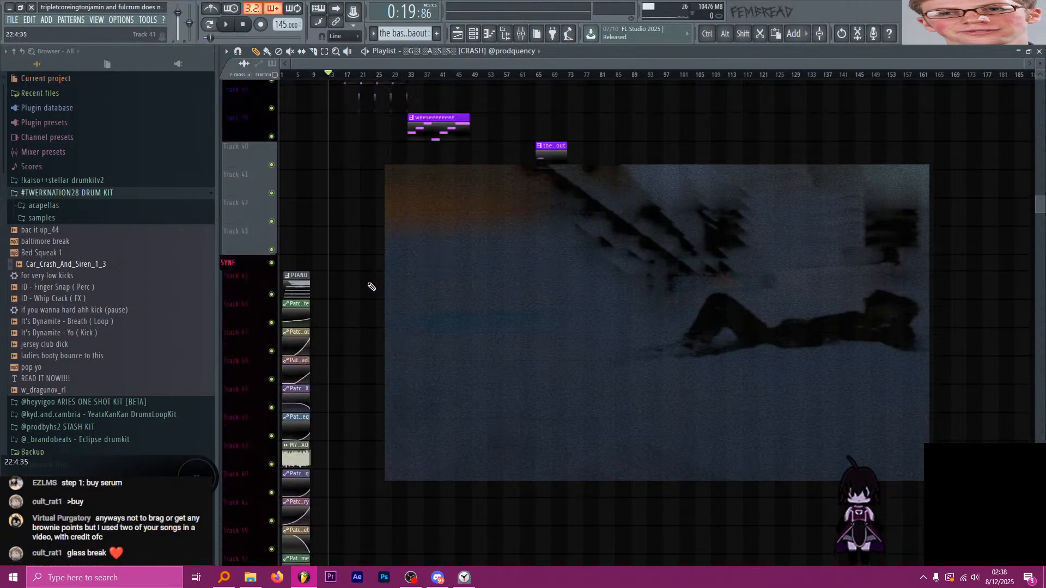
scroll(368, 284, "down", 7)
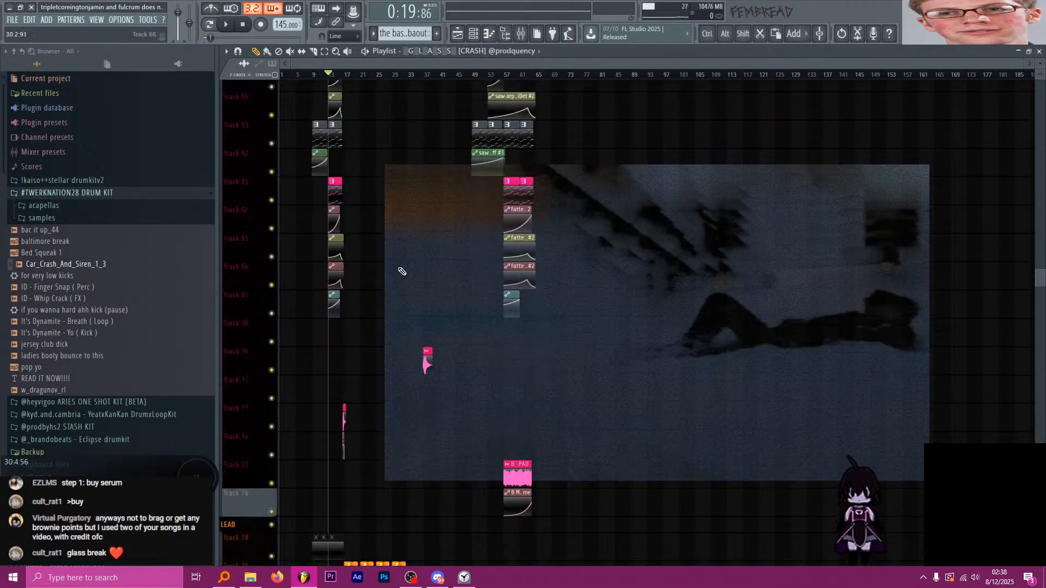
left_click(534, 76)
key("space")
scroll(551, 229, "down", 5)
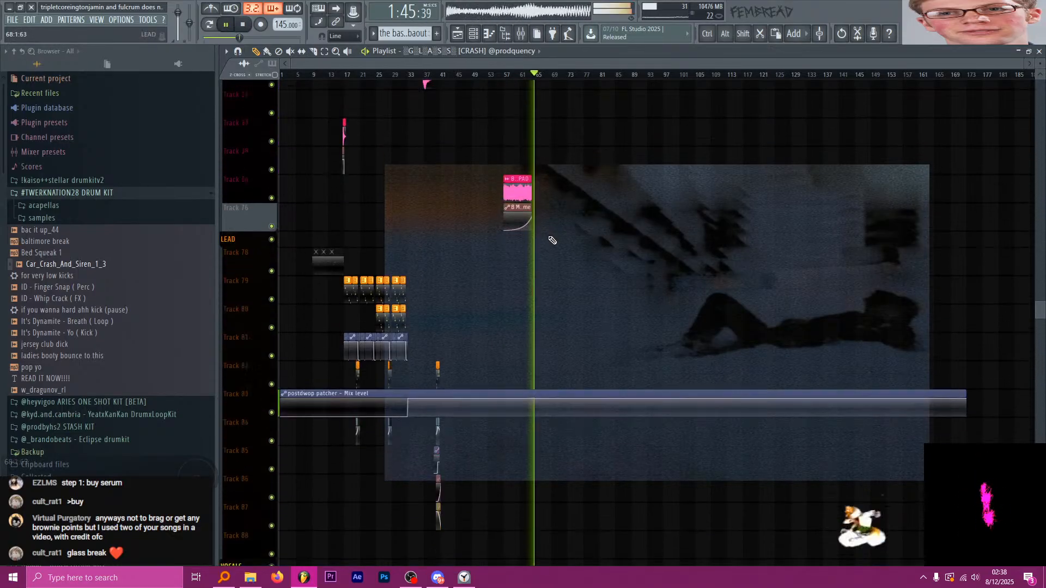
key("space")
Place the playback position at bar 64, where the B MAJ PIANO PAD clip ends.
scroll(514, 175, "up", 6)
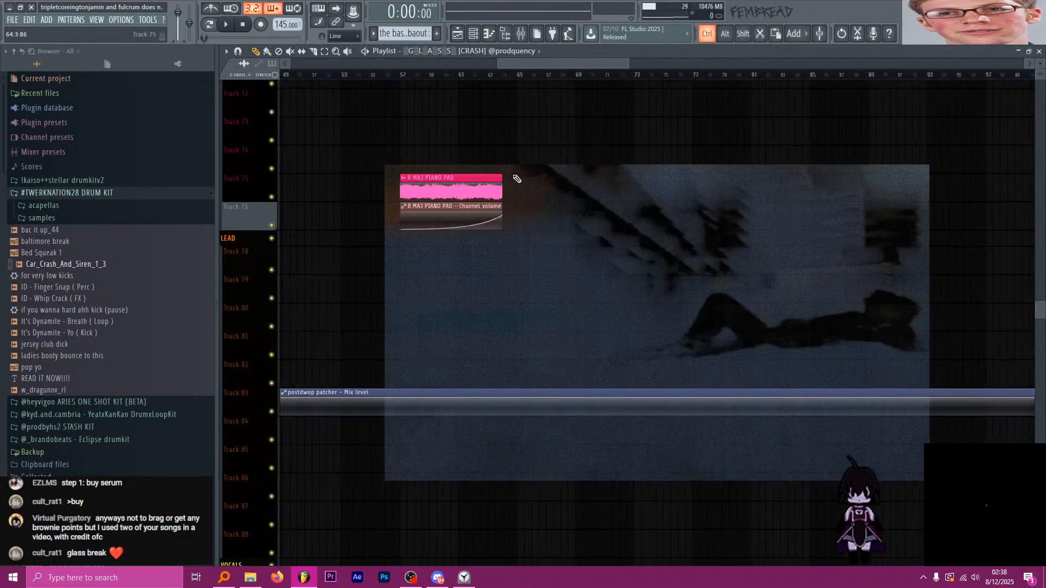
scroll(495, 222, "up", 7)
scroll(539, 266, "up", 20)
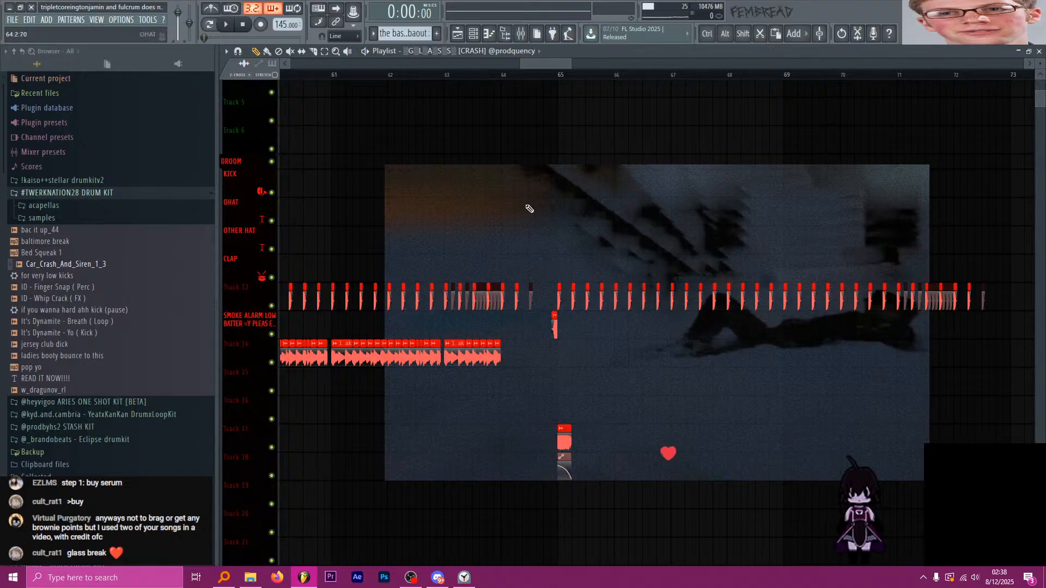
left_click(503, 76)
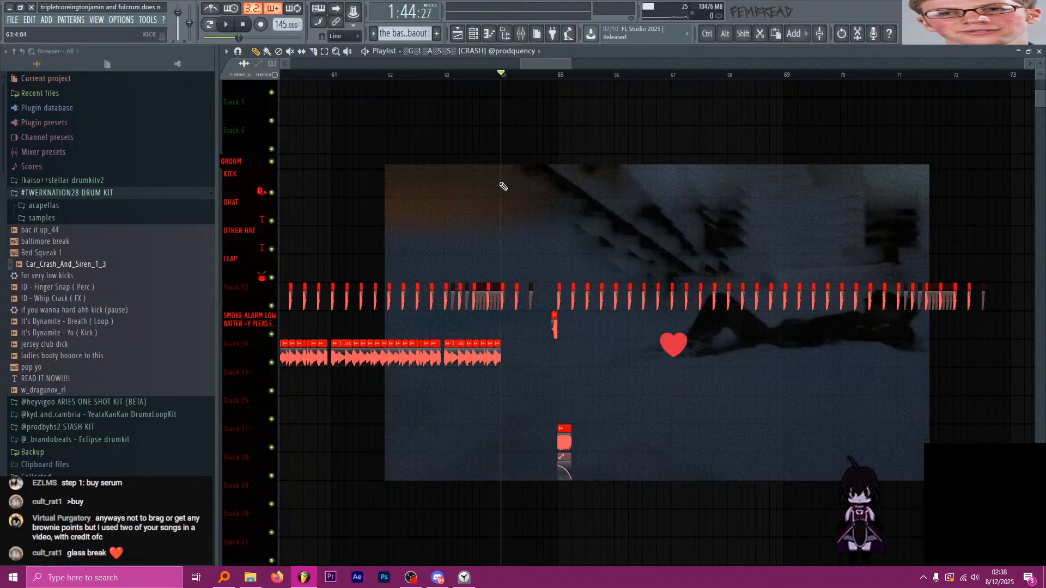
Look over the synth, lead, vocal and SFX clips leading into bar 65.
scroll(493, 186, "down", 12)
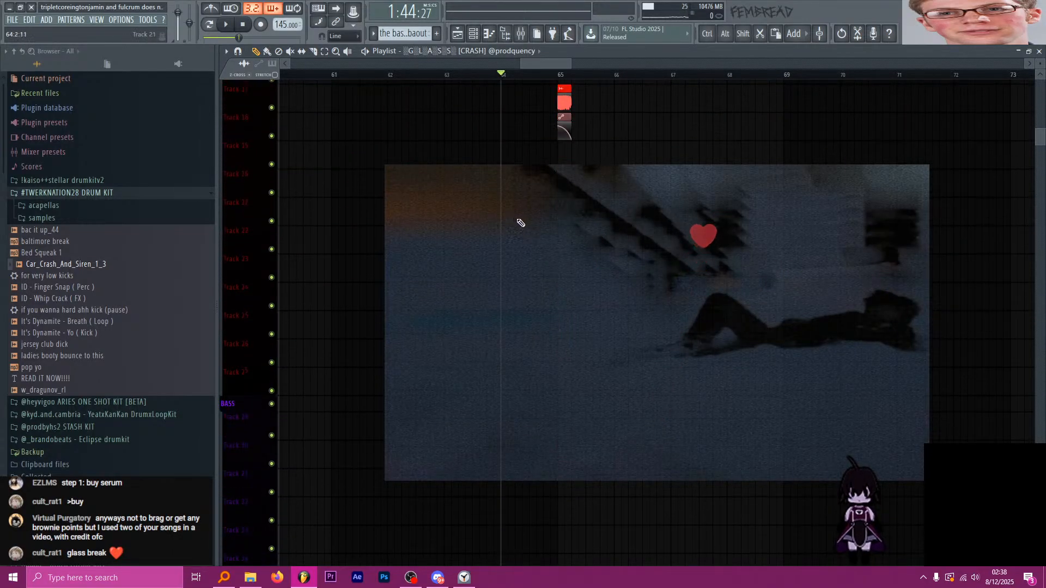
scroll(540, 225, "down", 15)
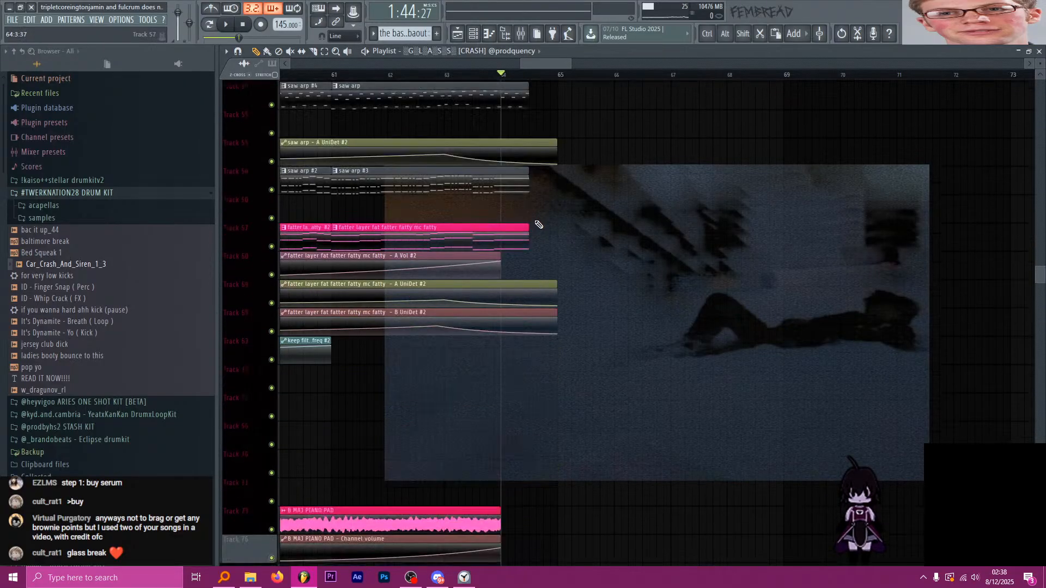
scroll(537, 221, "down", 15)
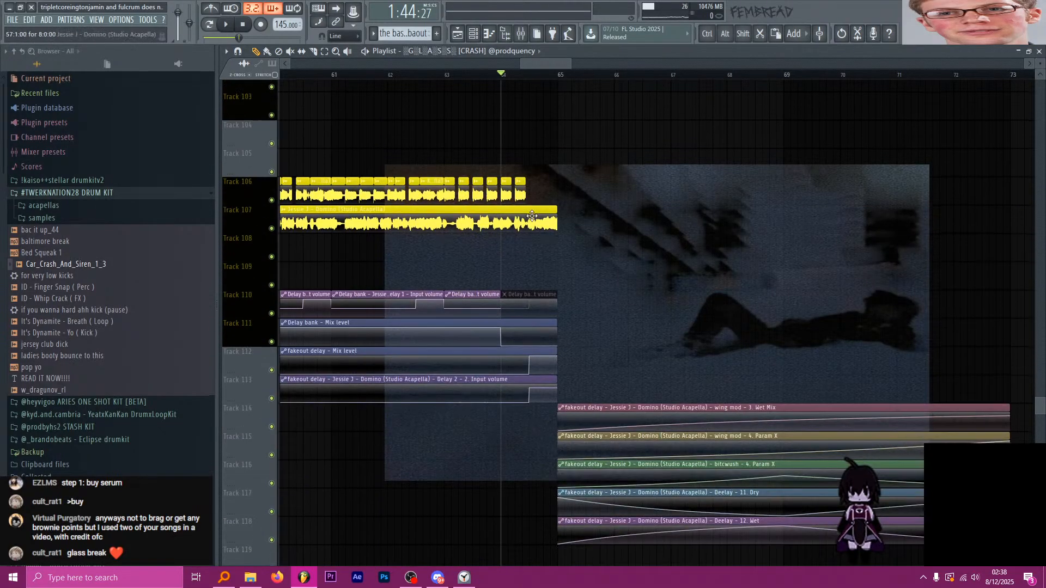
scroll(518, 234, "down", 3)
scroll(500, 252, "down", 6)
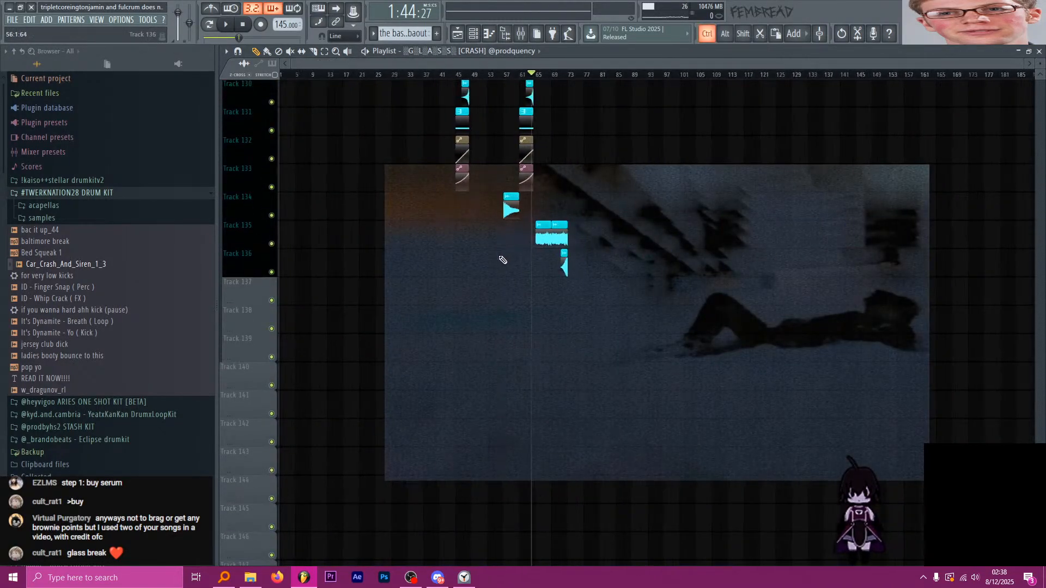
scroll(505, 251, "up", 9)
scroll(512, 233, "up", 18)
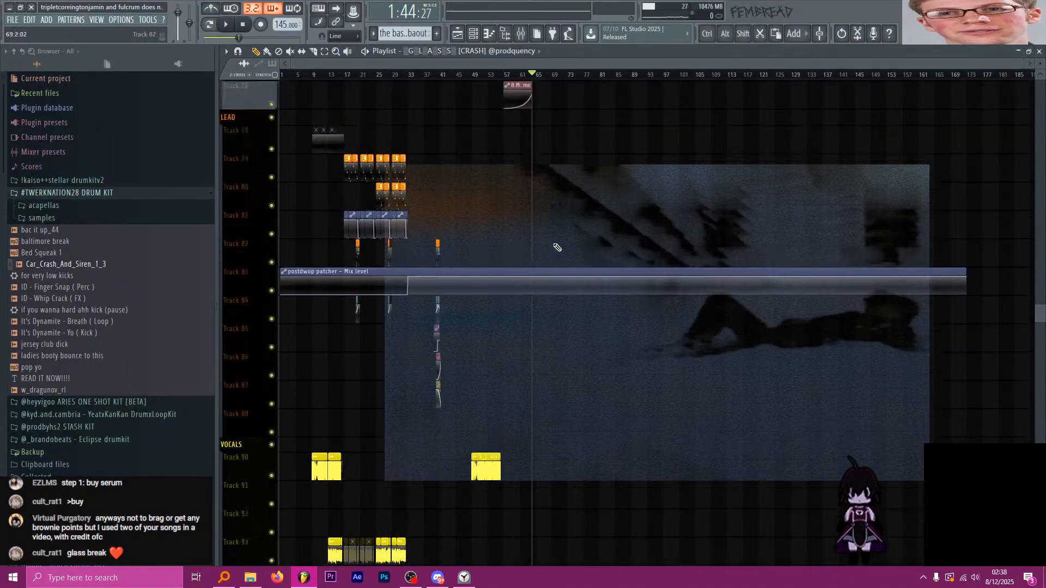
scroll(544, 250, "up", 11)
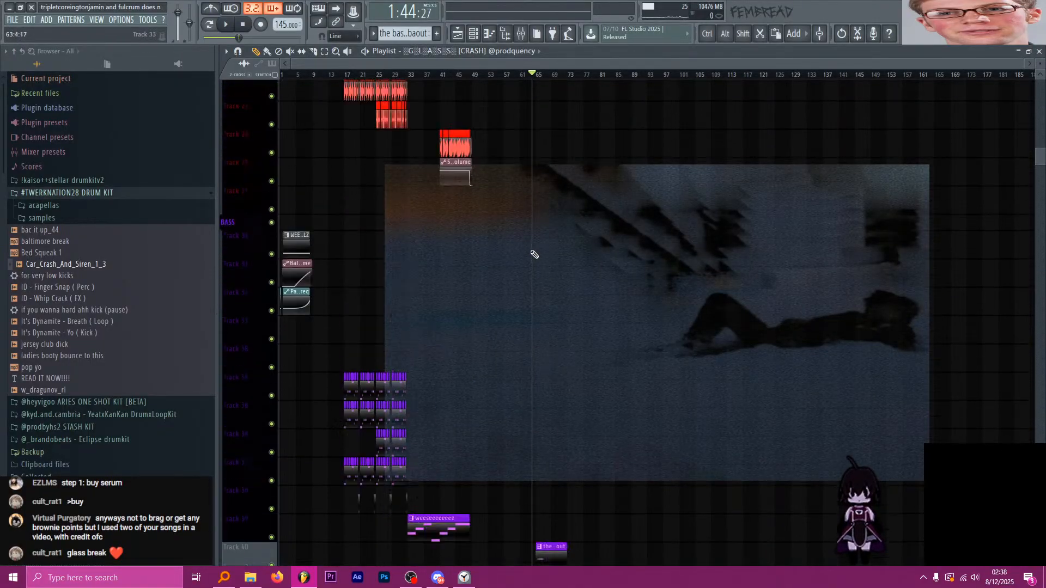
Open the sample settings of the KSHMR_Big_Snare_05 clip just before bar 49, close them and go back to the bar 65 section.
scroll(530, 253, "up", 5)
scroll(531, 254, "up", 4)
double_click(466, 213)
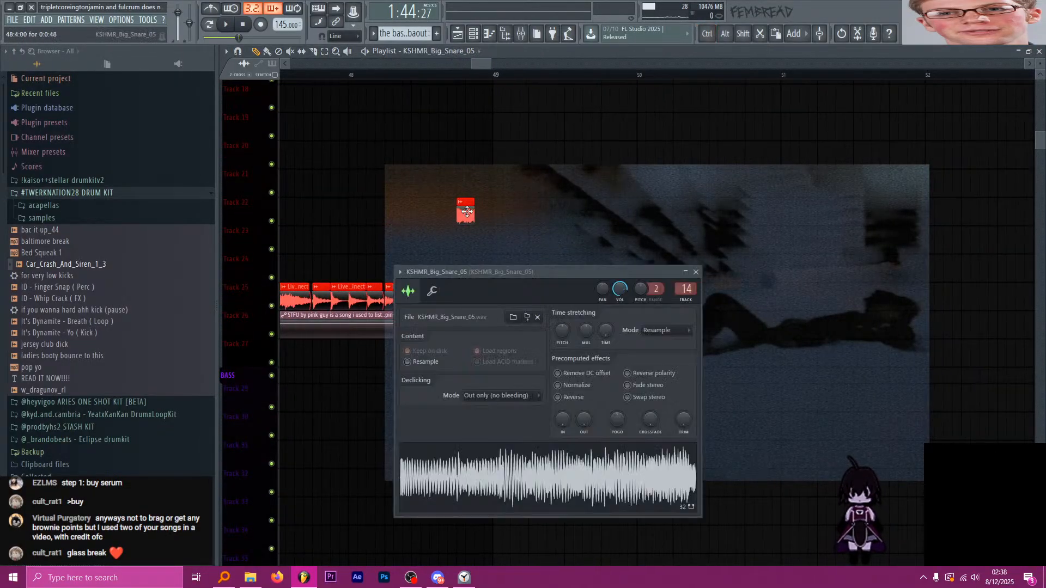
left_click(696, 272)
scroll(523, 260, "down", 9)
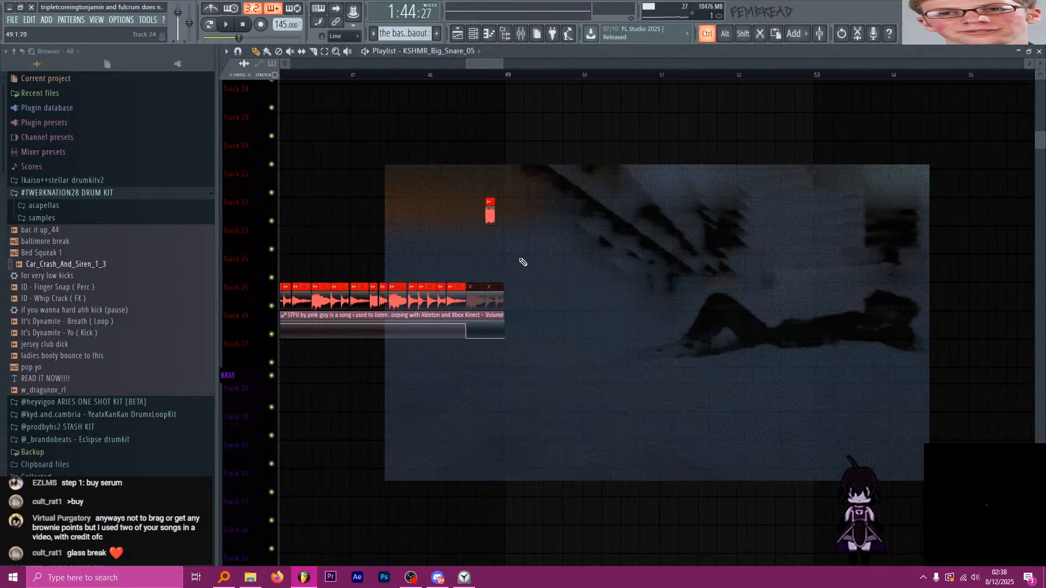
scroll(572, 250, "down", 3)
scroll(563, 207, "up", 8)
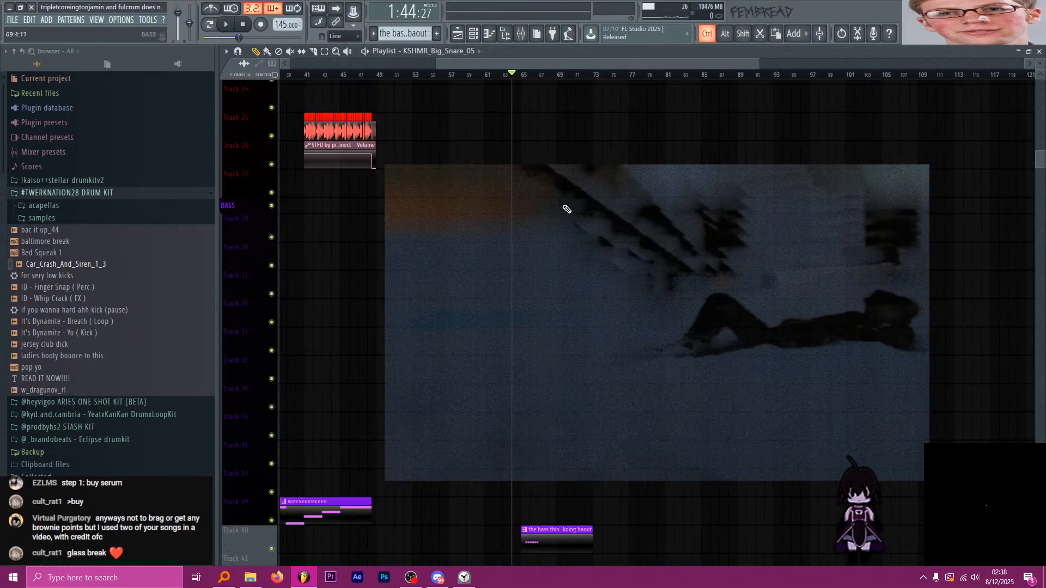
Browse the KSHMR VOL1-3 pack's Vol. 3 drums down to the KSHMR_Drop_Claps folder.
left_click(121, 194)
scroll(113, 246, "down", 5)
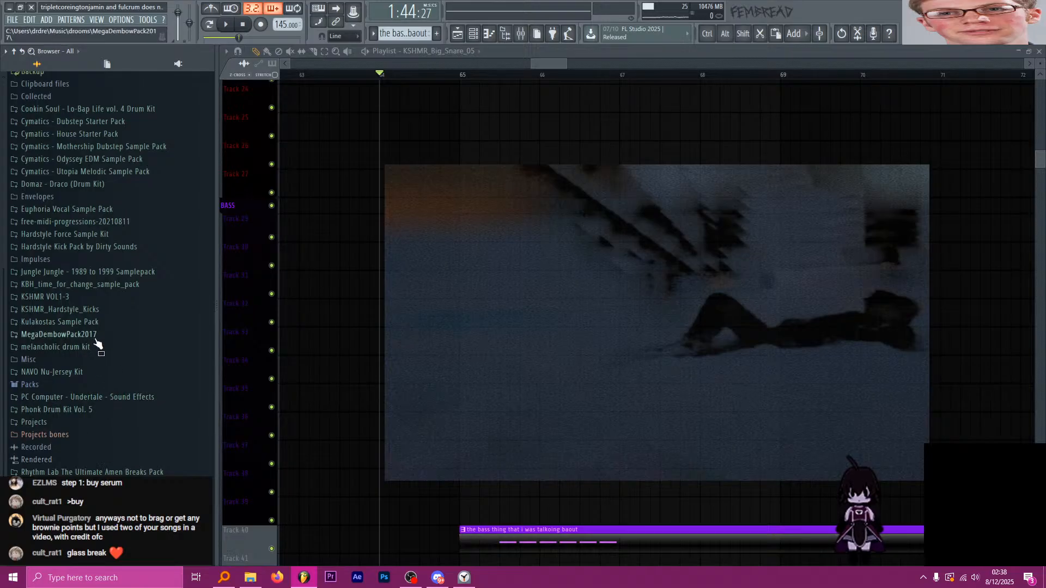
left_click(99, 298)
left_click(77, 336)
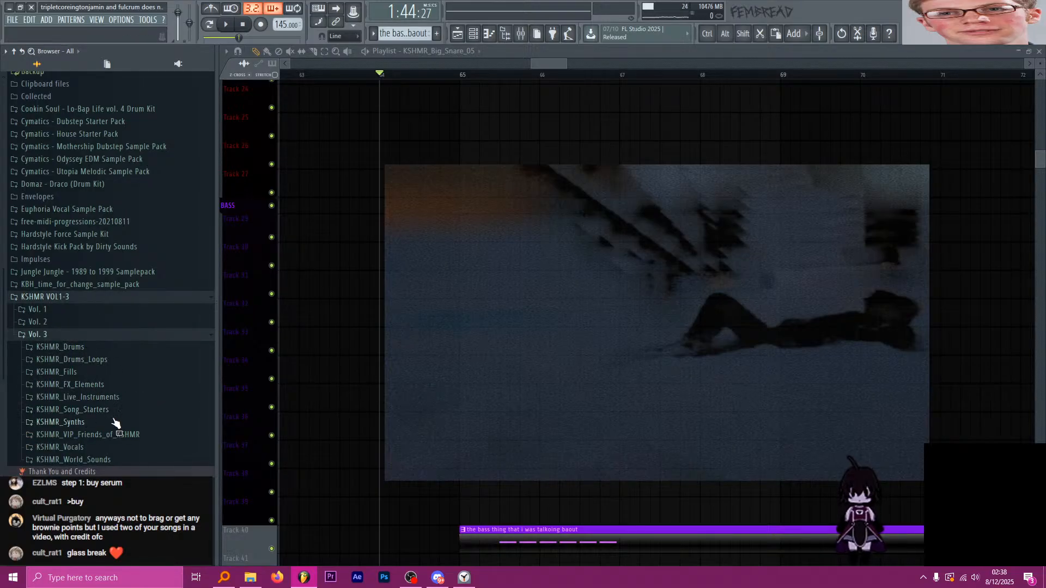
left_click(112, 347)
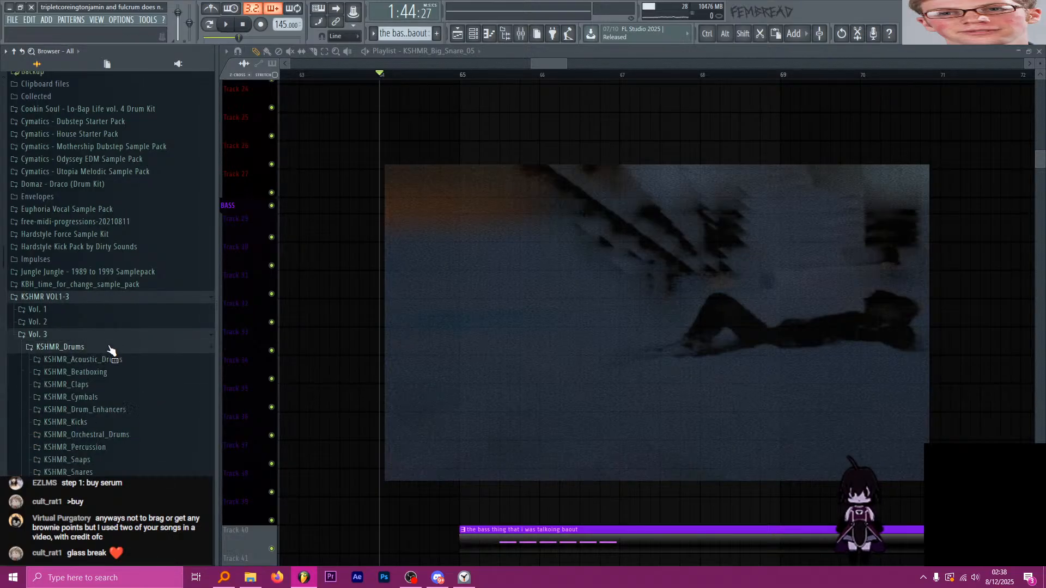
left_click(105, 385)
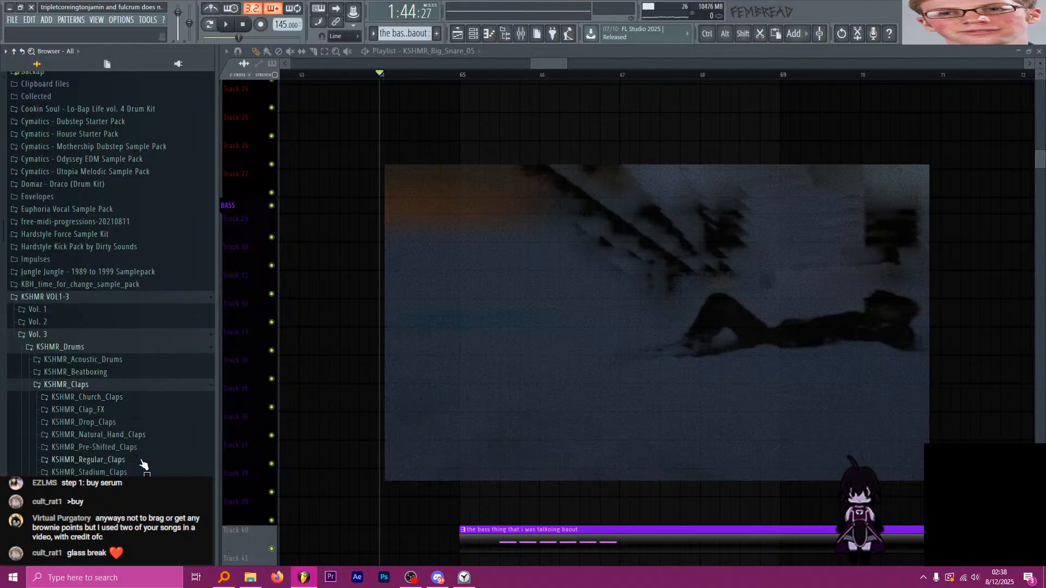
left_click(130, 424)
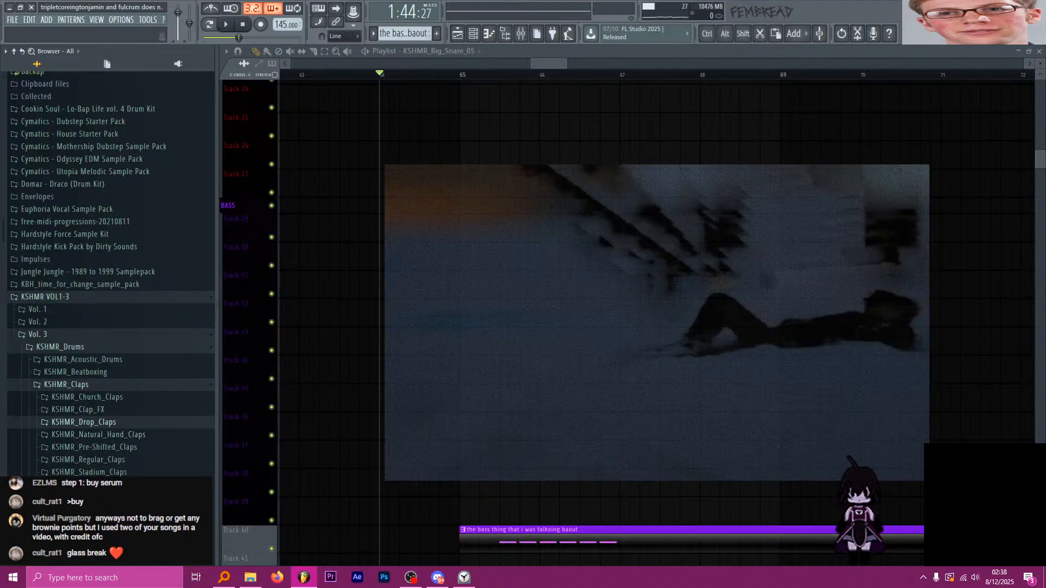
Check the clap folders in KSHMR Vol. 2 and Vol. 1 and collapse the pack.
left_click(80, 323)
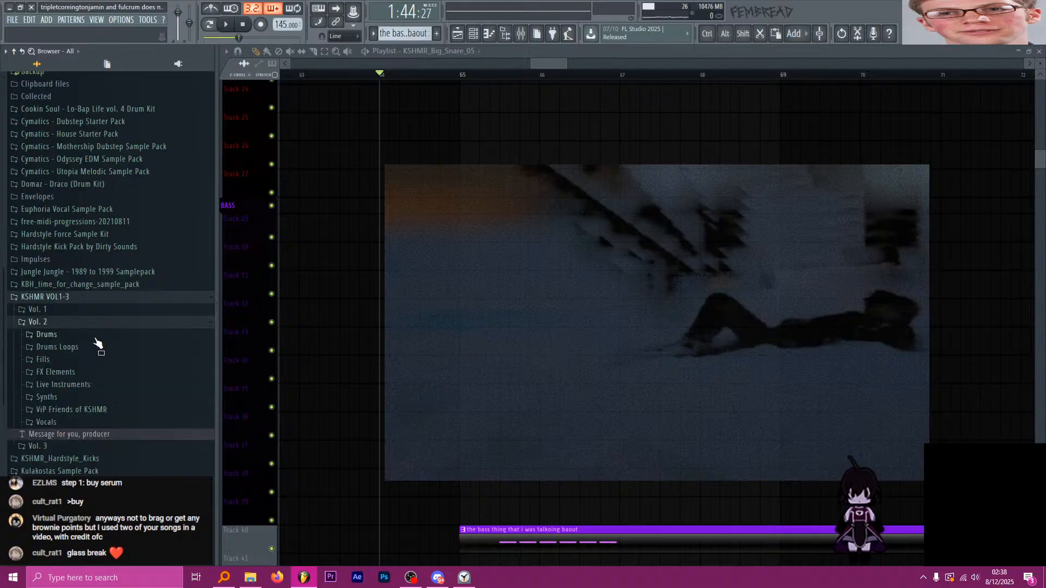
left_click(94, 360)
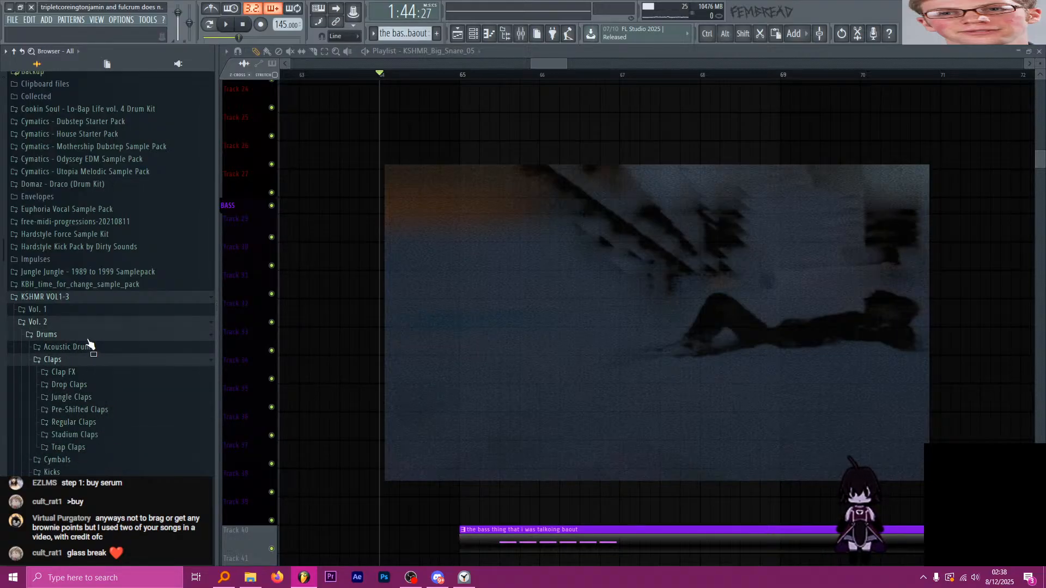
left_click(82, 310)
left_click(82, 322)
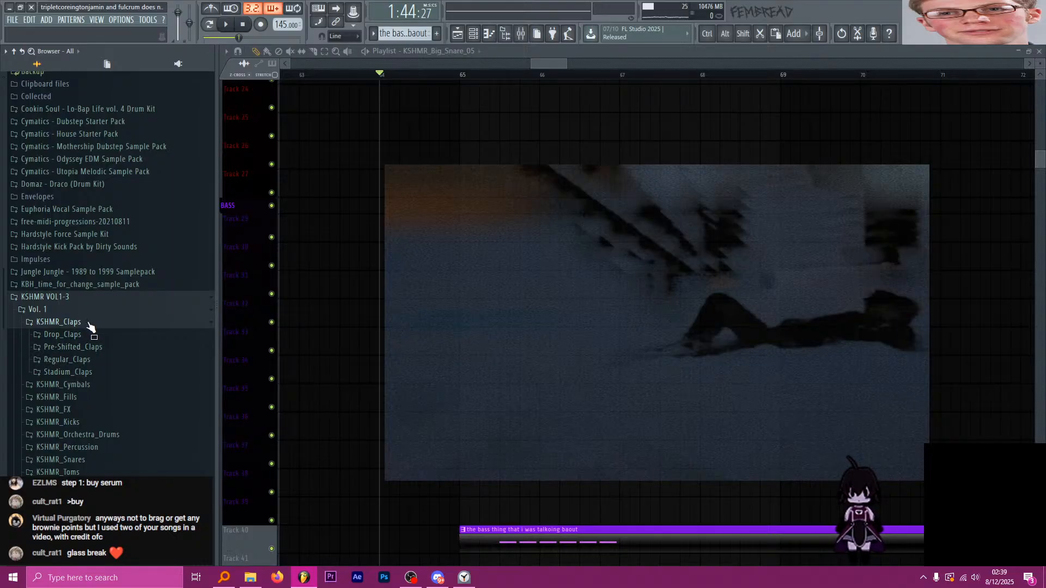
left_click(68, 299)
Examine the drum and fx04 clips around bar 57 and the KSHMR_Big_Snare_05 clip before bar 49.
scroll(533, 177, "down", 6)
scroll(470, 230, "up", 3)
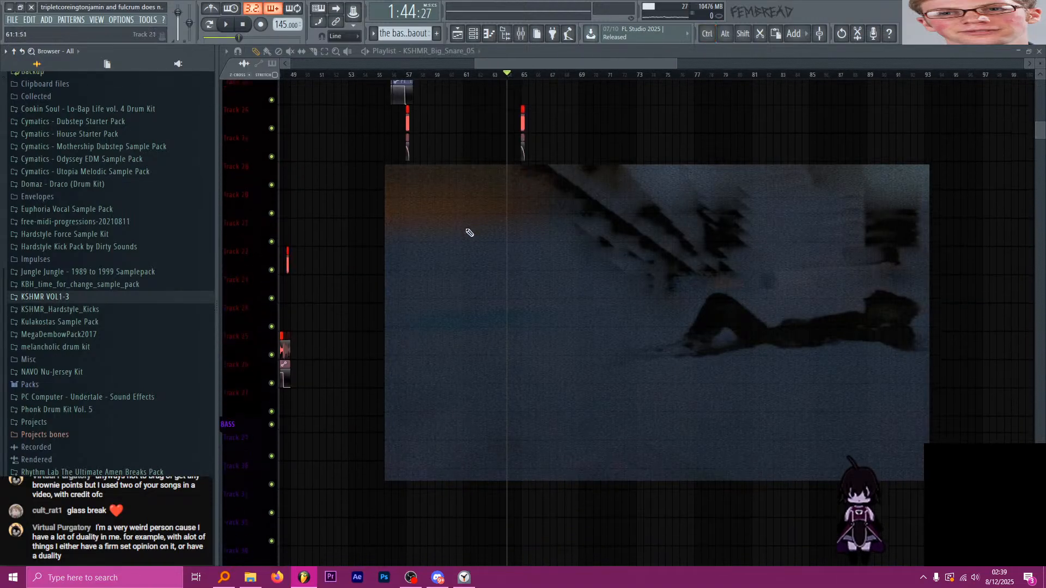
scroll(466, 232, "down", 3)
scroll(465, 234, "up", 4)
scroll(444, 327, "up", 5)
scroll(442, 338, "down", 3)
scroll(435, 305, "up", 10)
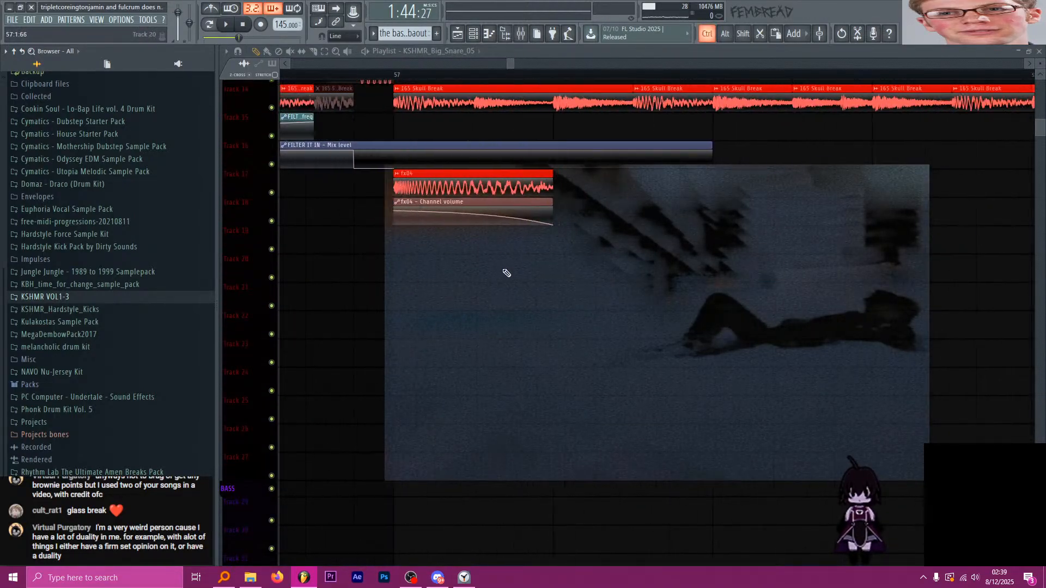
scroll(517, 271, "down", 12)
scroll(423, 251, "down", 4)
scroll(417, 249, "up", 8)
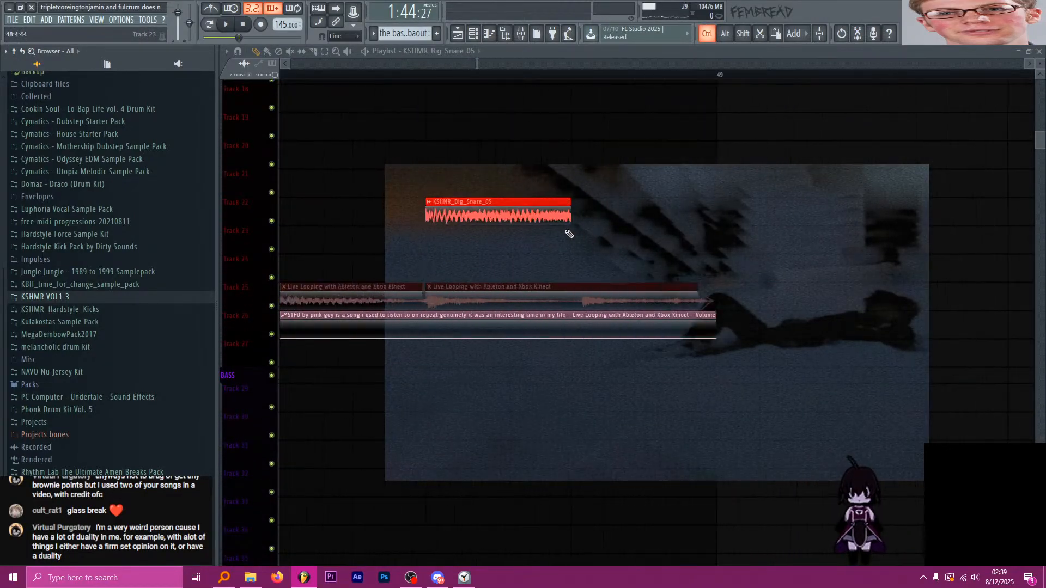
scroll(518, 223, "down", 8)
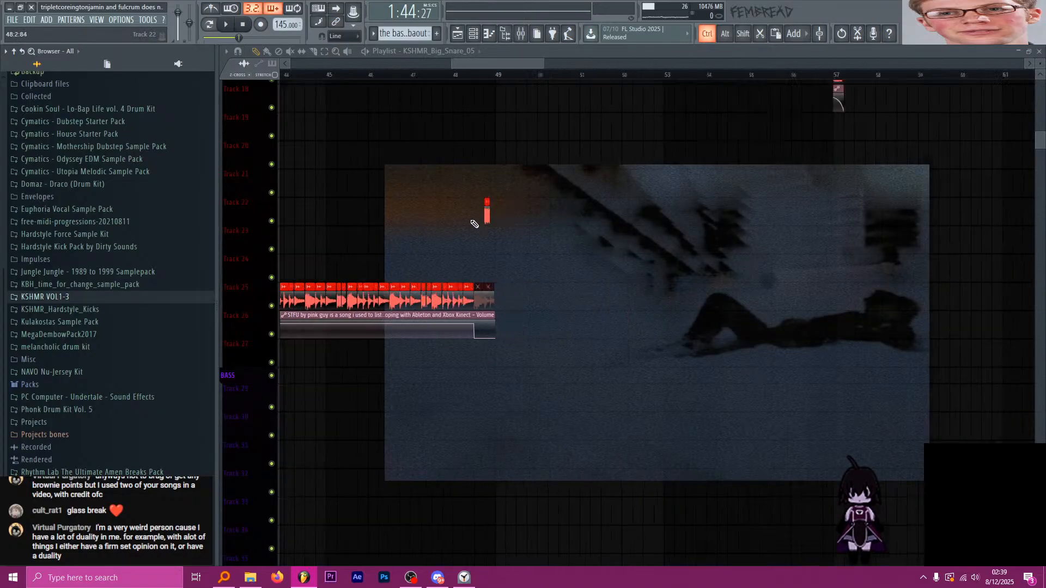
scroll(464, 225, "up", 6)
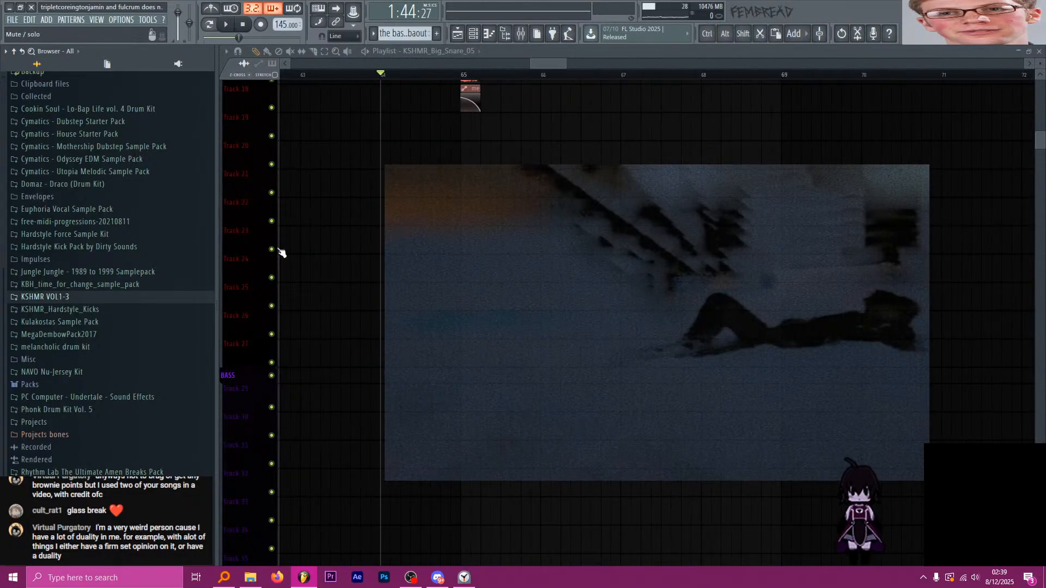
Open the Big_Snares folder within KSHMR Vol. 1's snares.
left_click(98, 297)
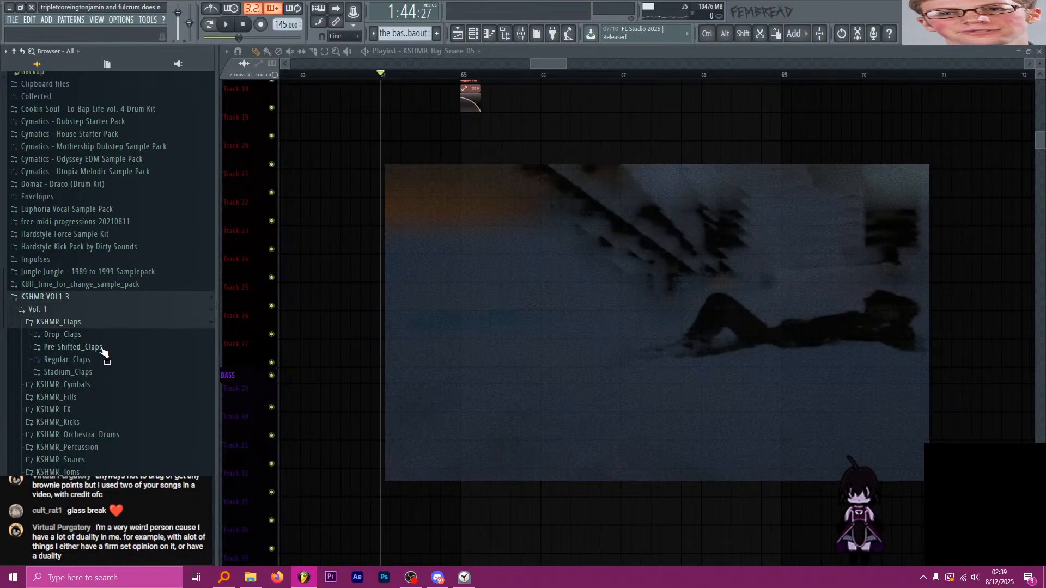
left_click(103, 460)
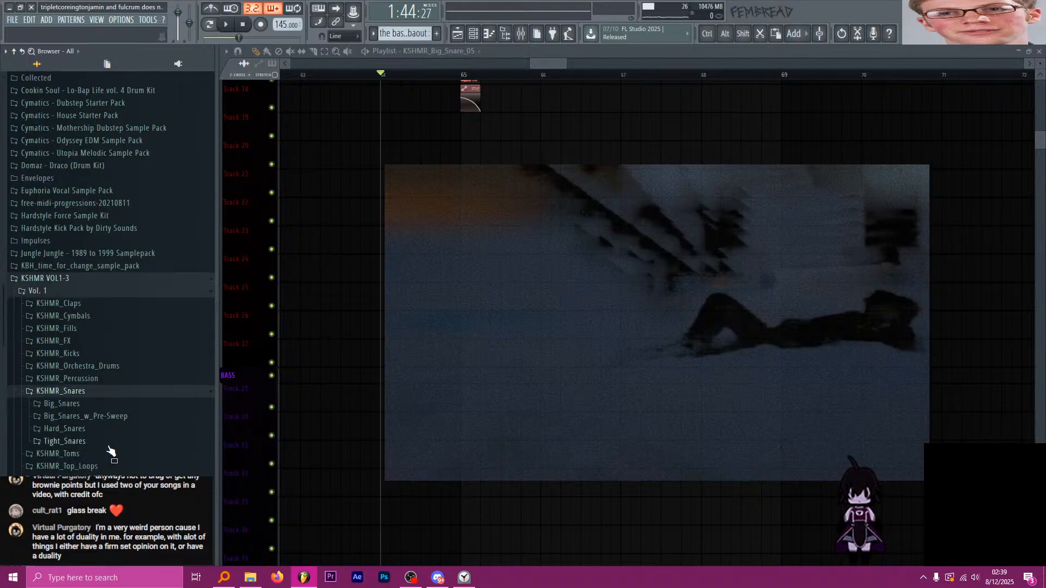
left_click(131, 409)
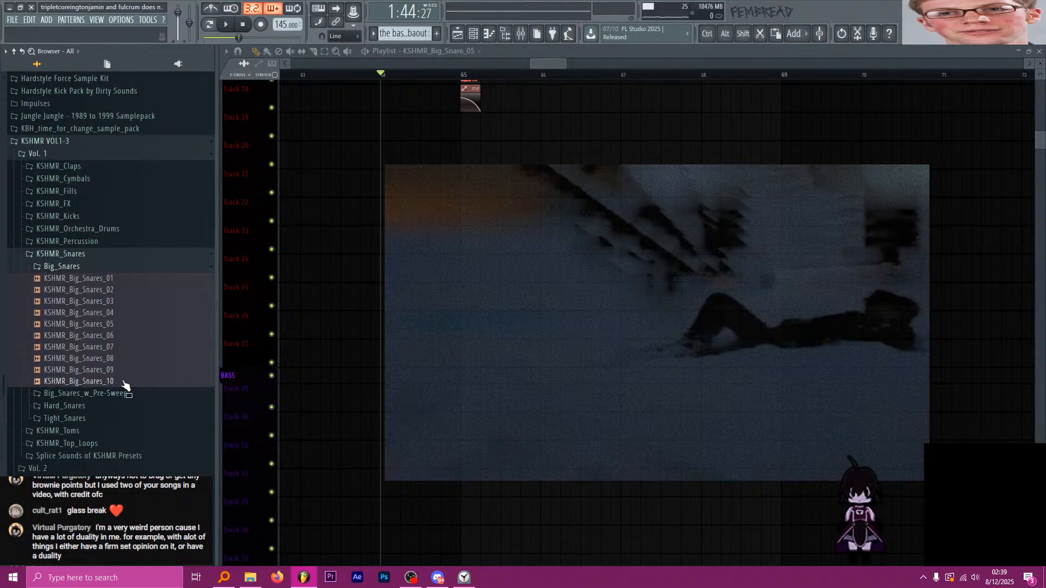
Audition several samples in the Big_Snares folder, ending on KSHMR_Big_Snares_08.
left_click(121, 280)
left_click(123, 326)
left_click(118, 313)
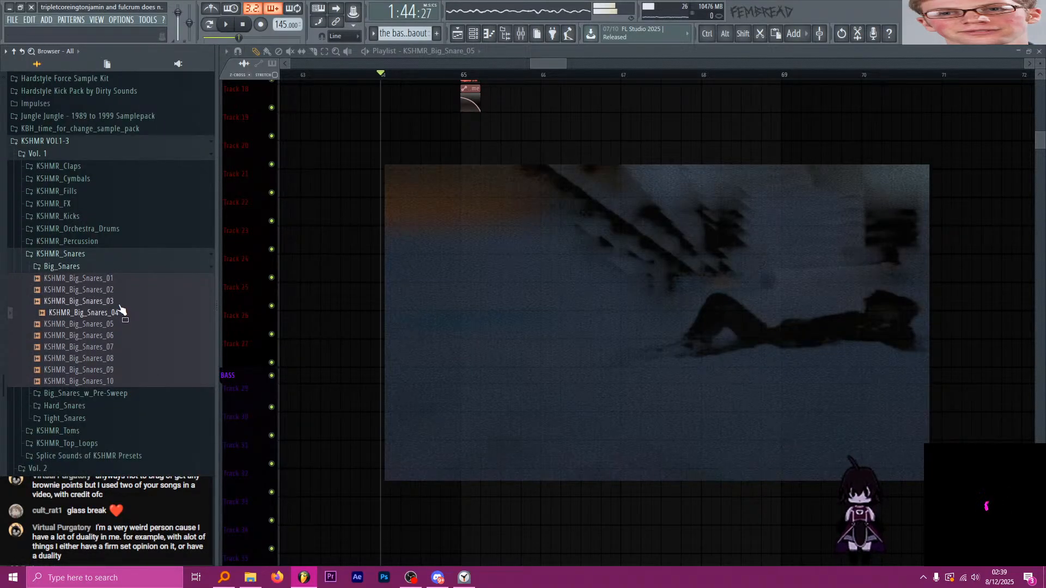
left_click(115, 300)
left_click(114, 290)
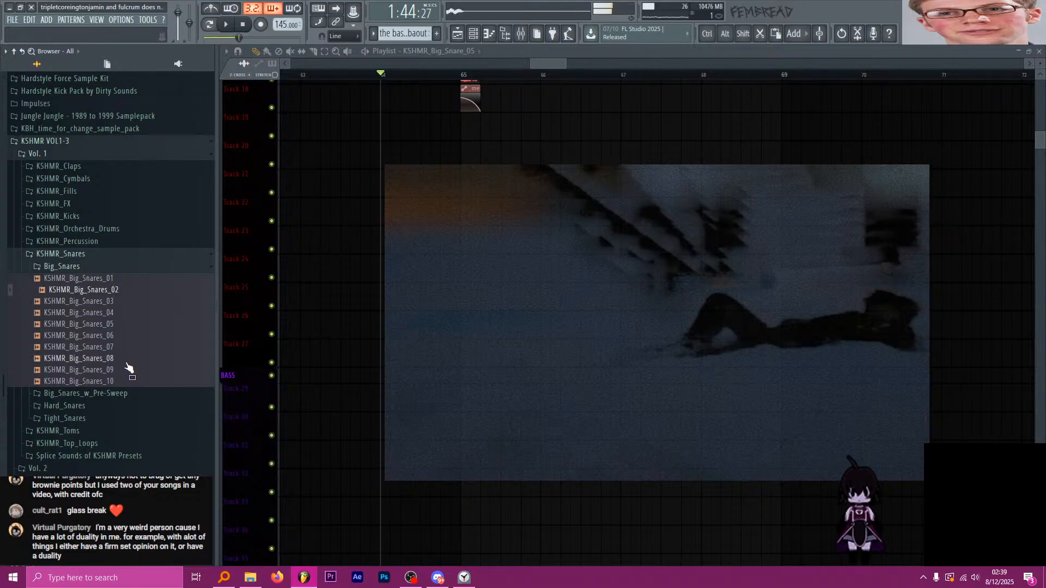
left_click(117, 360)
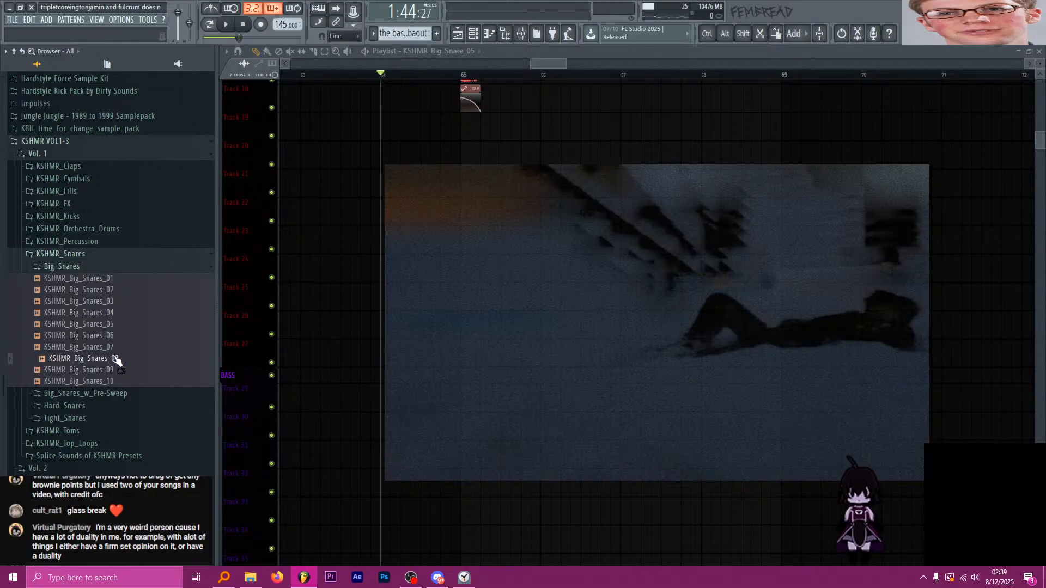
Load KSHMR_Big_Snares_08 into the first empty Audio Clip channel of the DRUMS group.
scroll(420, 345, "down", 8)
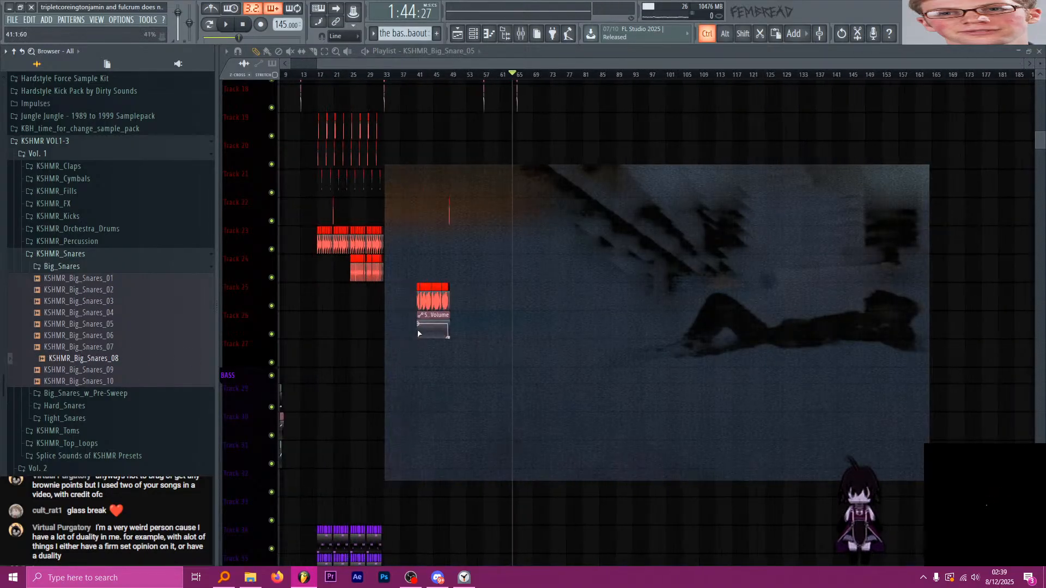
scroll(519, 305, "up", 8)
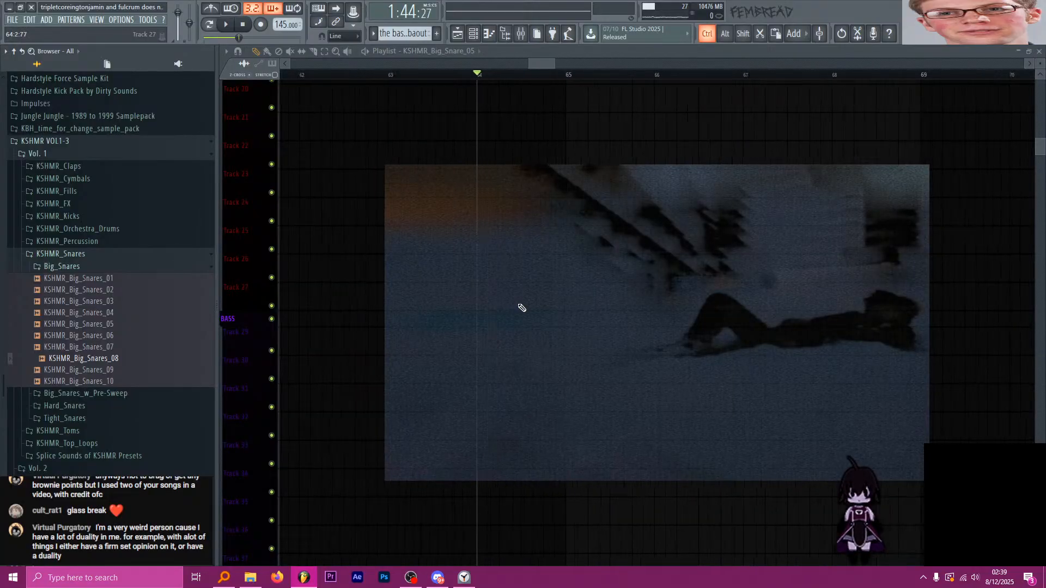
left_click(473, 33)
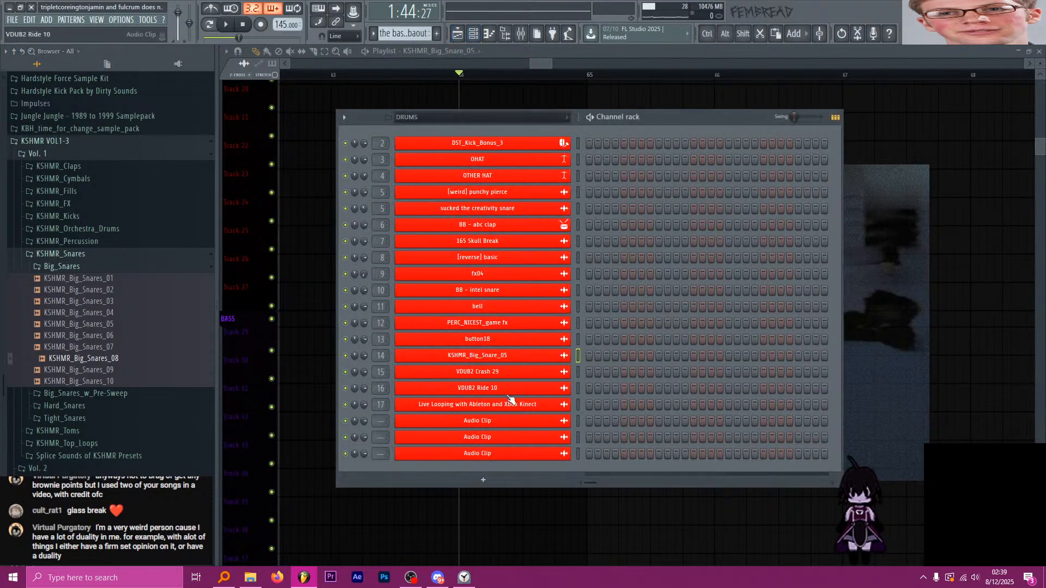
left_click(578, 420)
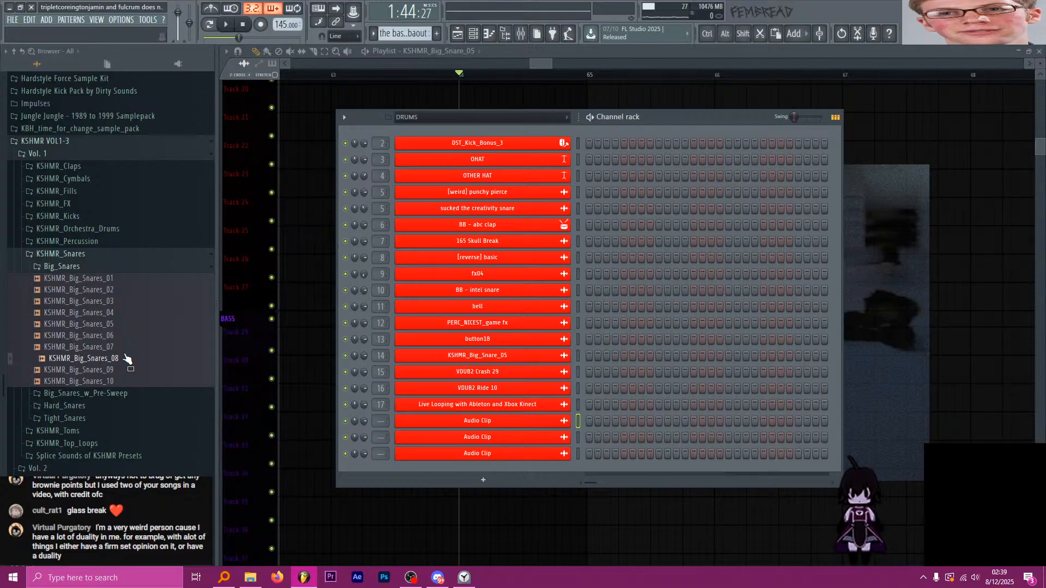
left_click_drag(125, 357, 456, 420)
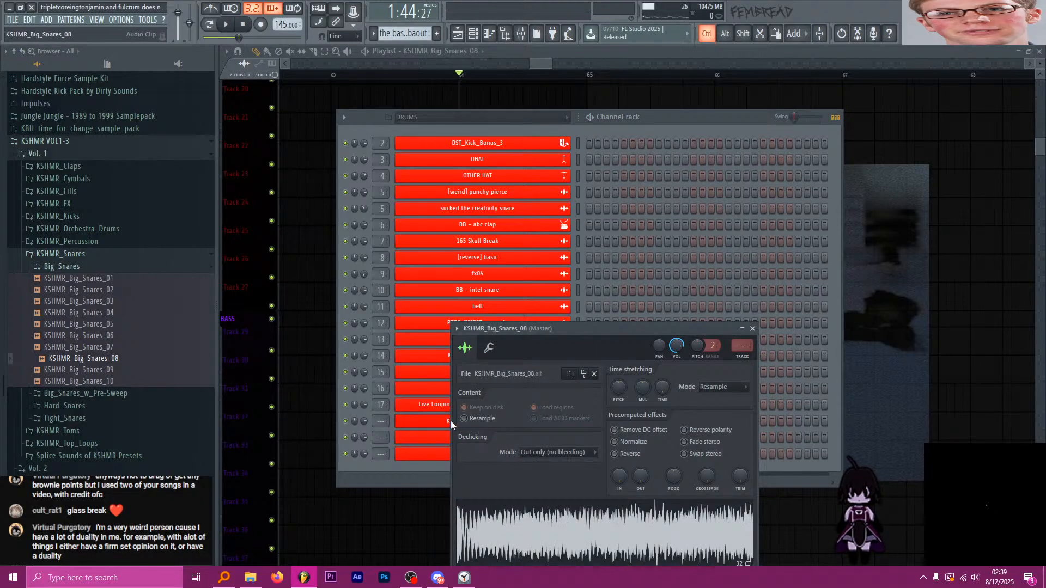
Route KSHMR_Big_Snares_08 to its own mixer track and move that track to position 18, beside the drums.
key("ctrl+l")
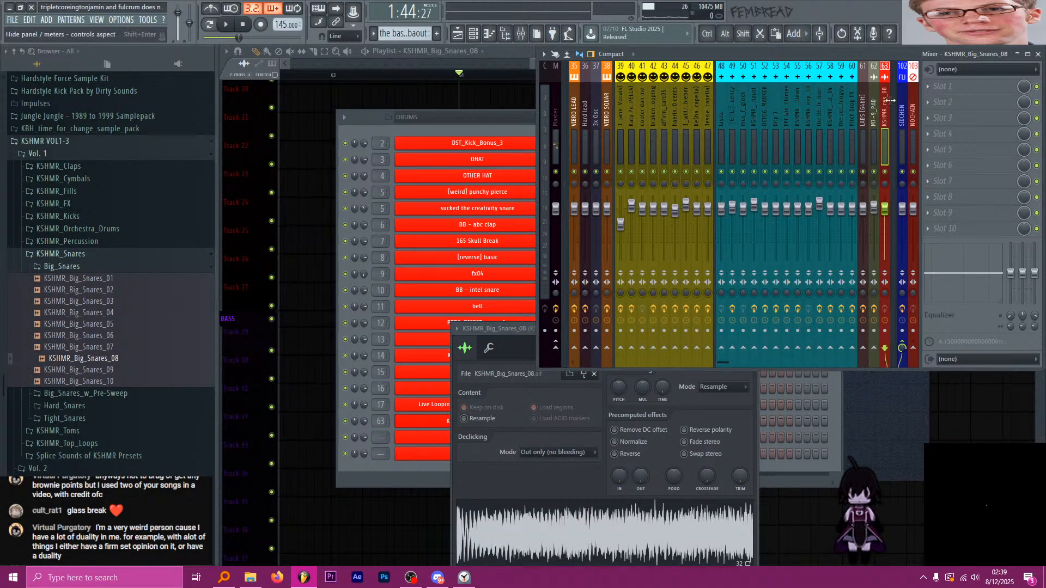
left_click_drag(885, 104, 628, 101)
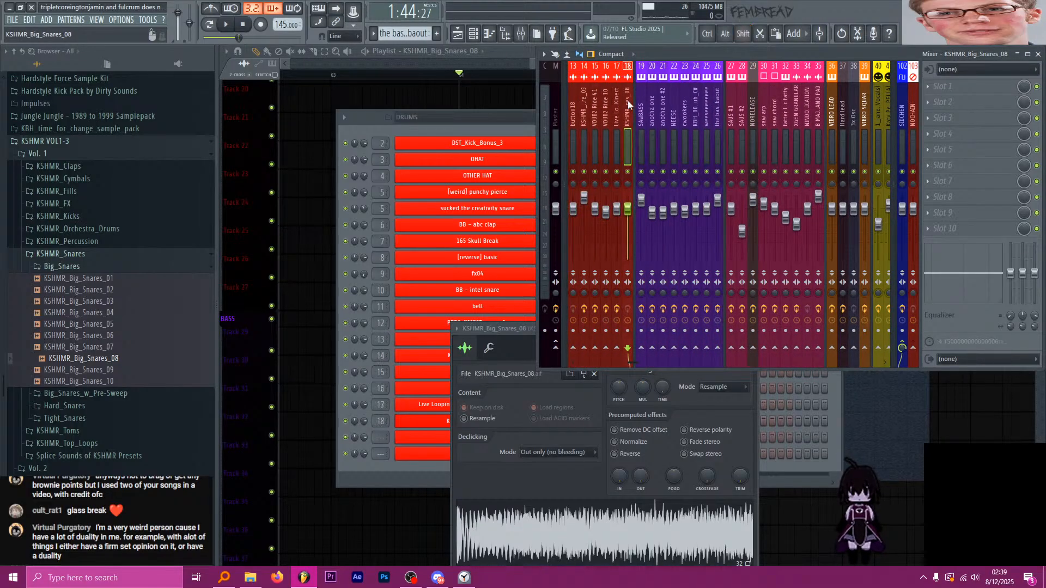
Add Fruity parametric EQ 2 to the first slot of the snare's mixer track and shift band 1 lower in frequency.
left_click(948, 88)
mouse_move(937, 100)
left_click(809, 374)
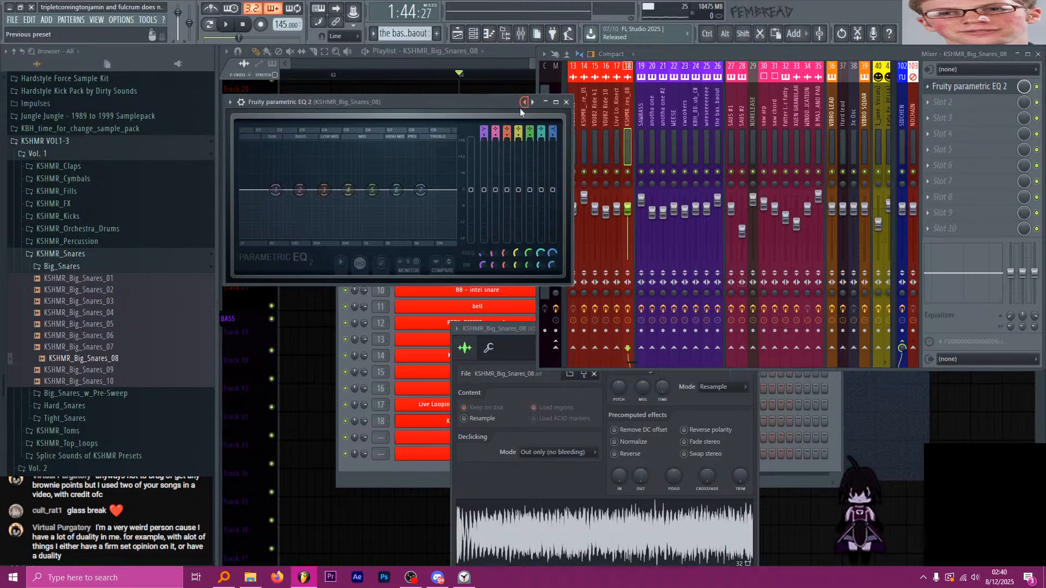
mouse_move(483, 129)
left_mouse_down()
mouse_move(483, 140)
mouse_move(485, 131)
left_mouse_up()
left_click_drag(276, 190, 263, 189)
left_click(513, 56)
Place a KSHMR_Big_Snares_08 clip on Track 27 shortly before bar 65 and stop playback.
scroll(555, 199, "down", 6)
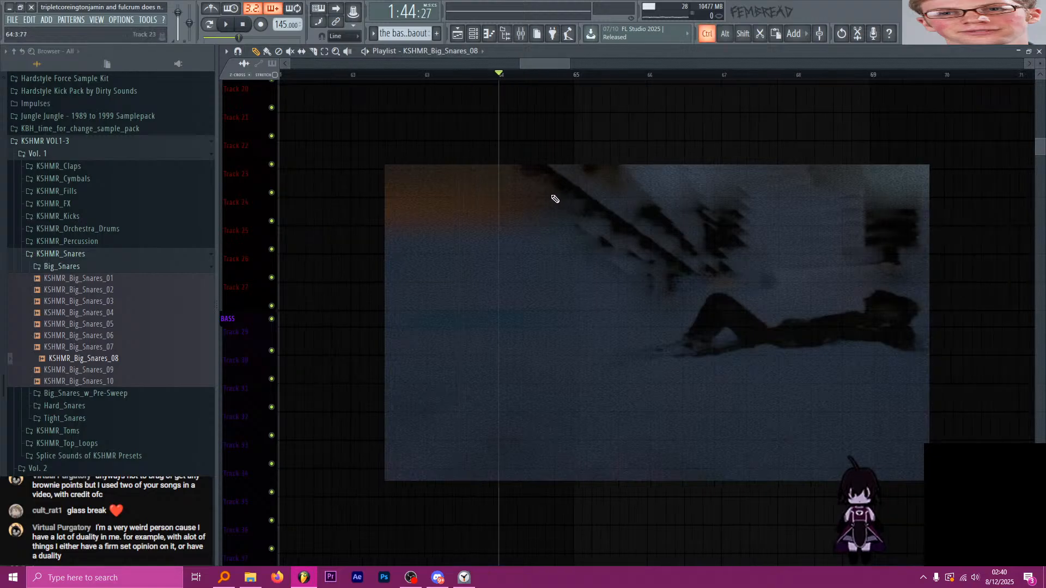
scroll(588, 281, "up", 6)
key("space")
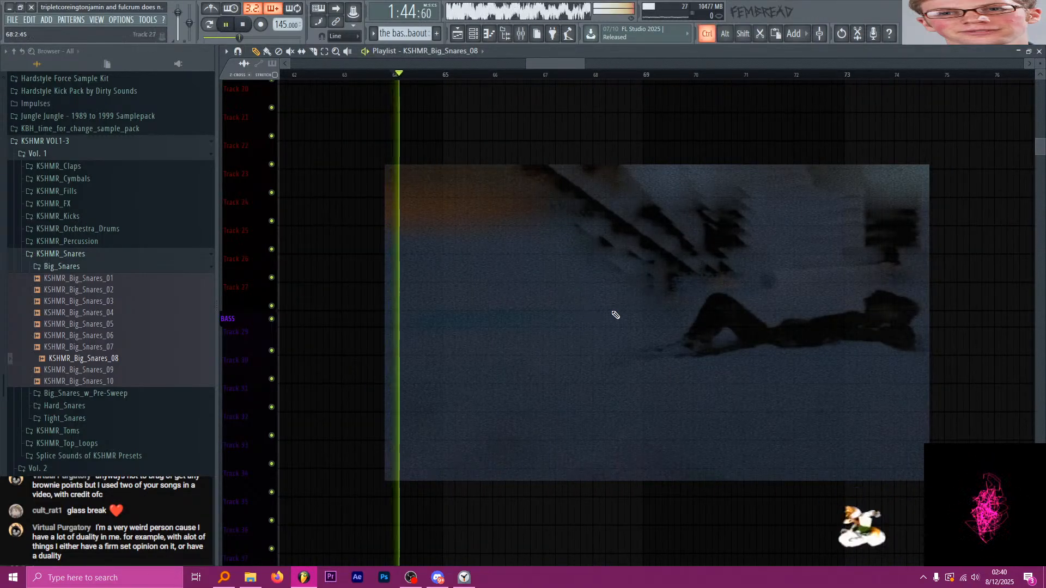
left_click(443, 298)
key("space")
scroll(443, 299, "up", 3)
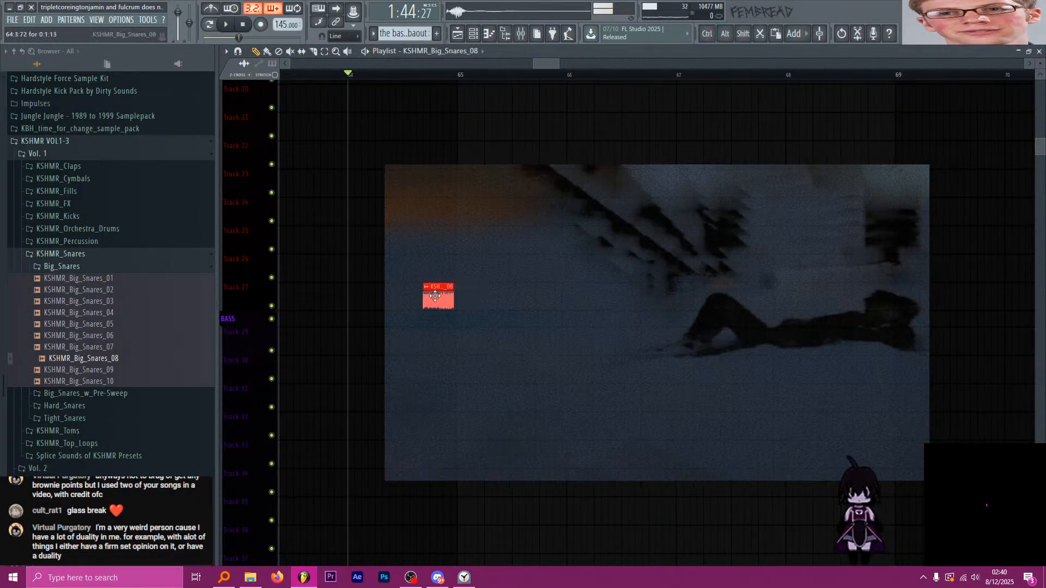
left_click(243, 25)
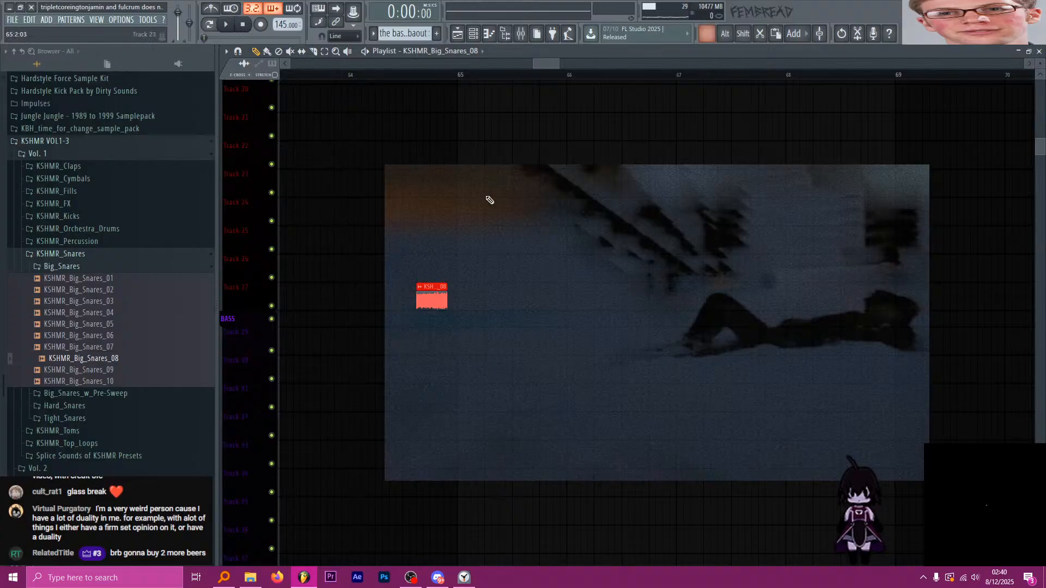
Set the playback position to bar 64.
scroll(477, 200, "down", 2)
scroll(426, 265, "up", 3)
scroll(427, 265, "up", 2)
left_click(361, 75)
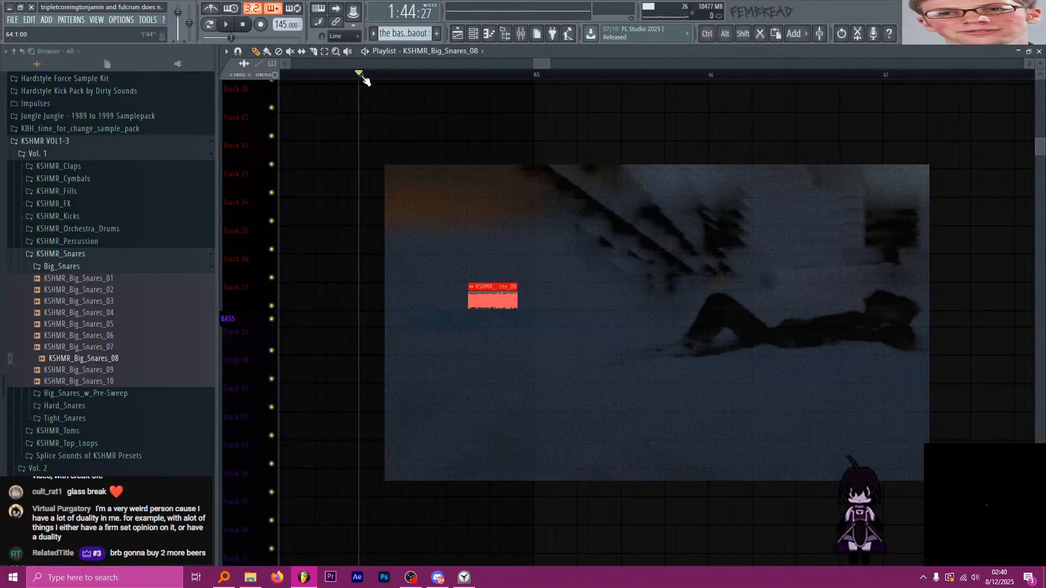
Move the KSHMR_Big_Snares_08 clip to start on beat 4 of bar 64 and slice off its tail at bar 65.
left_click_drag(487, 297, 513, 294)
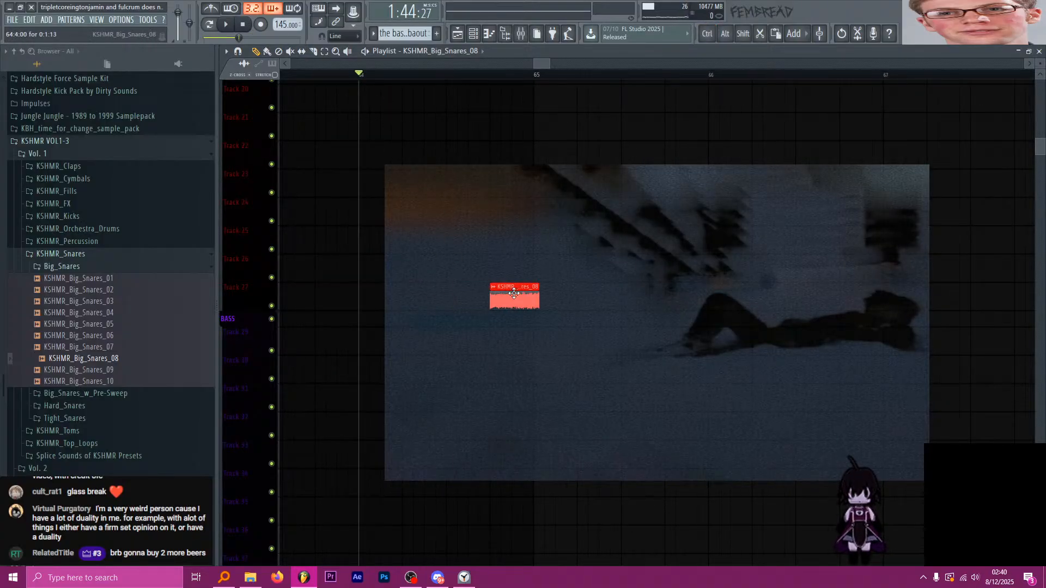
scroll(534, 300, "up", 3)
key("c")
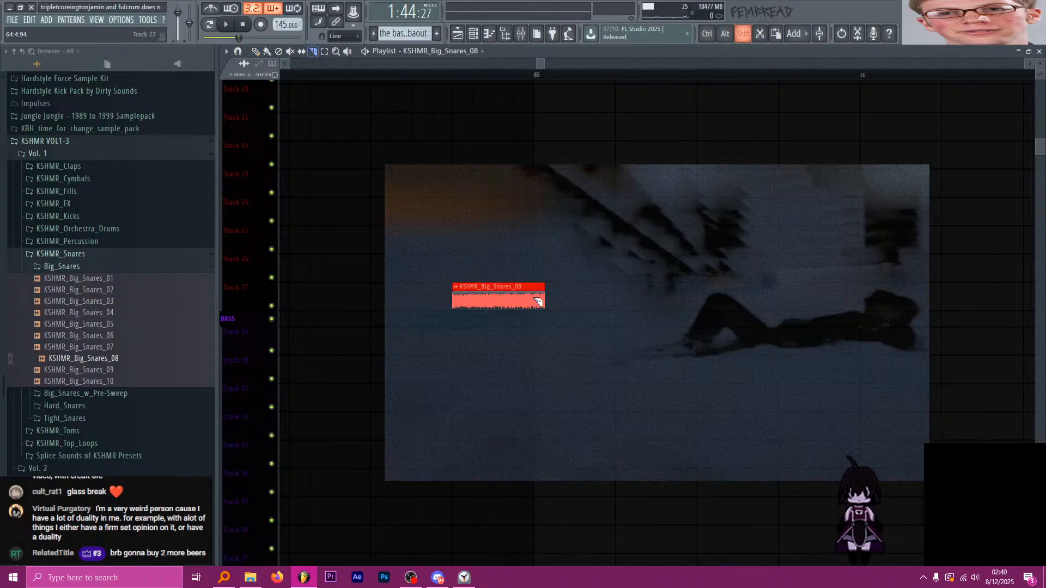
right_click(535, 300)
Play the snare transition leading into bar 65, stop it and set the playback position to beat 3 of bar 64.
key("space")
scroll(534, 303, "up", 2)
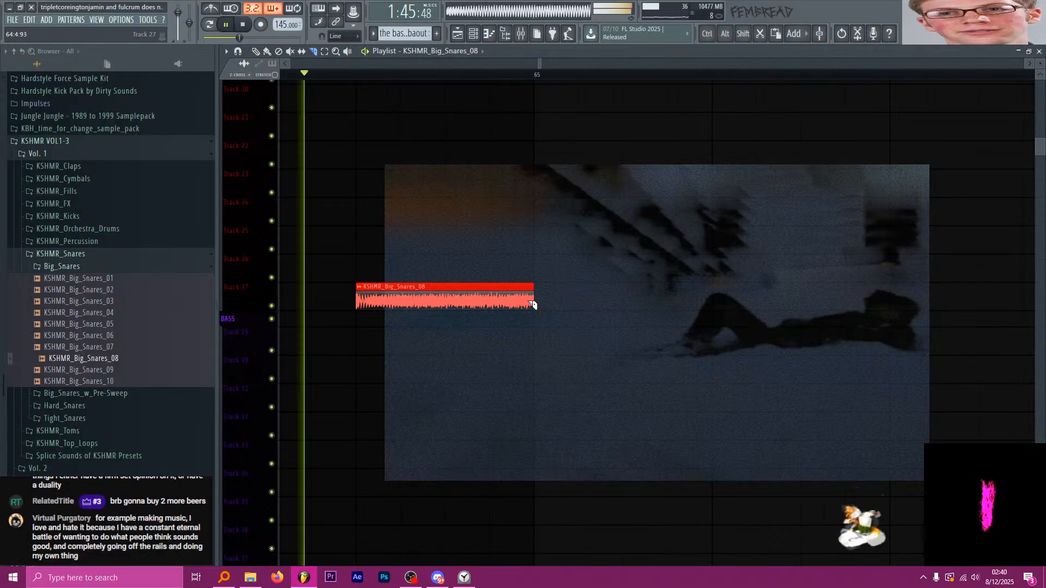
key("space")
scroll(537, 290, "down", 3)
left_click(243, 24)
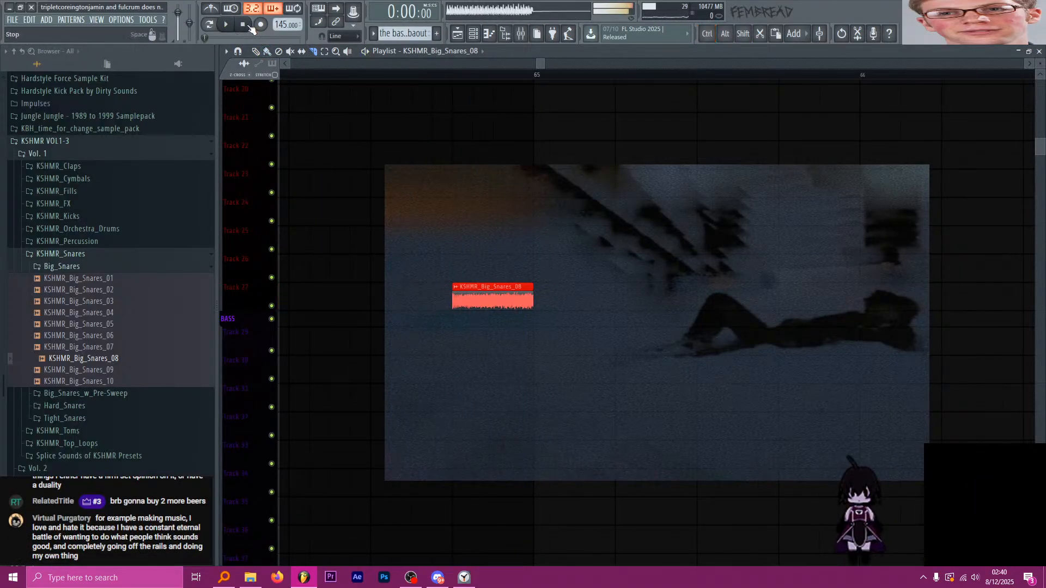
left_click(371, 76)
scroll(443, 233, "down", 4)
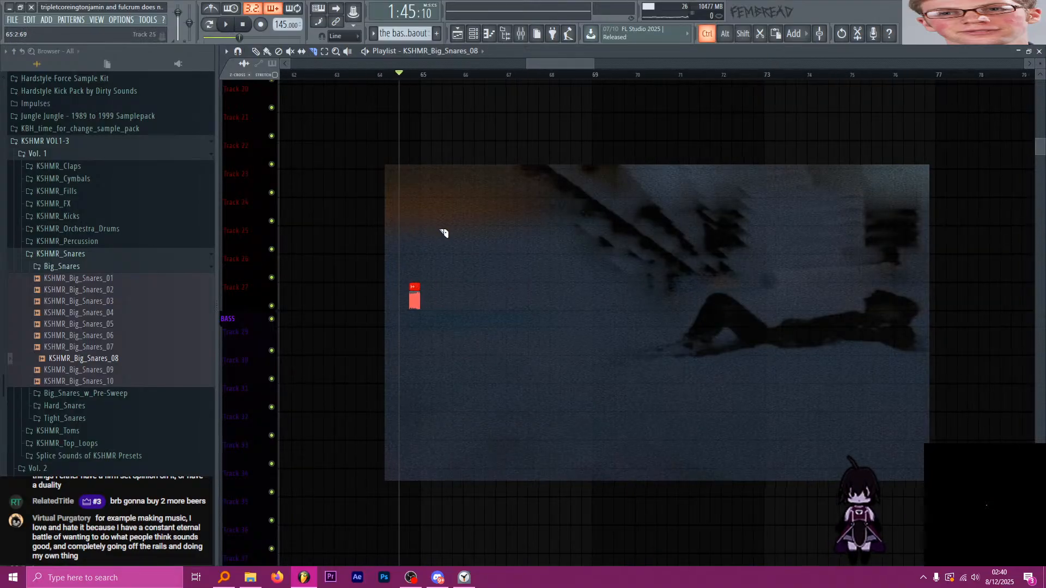
scroll(469, 257, "down", 3)
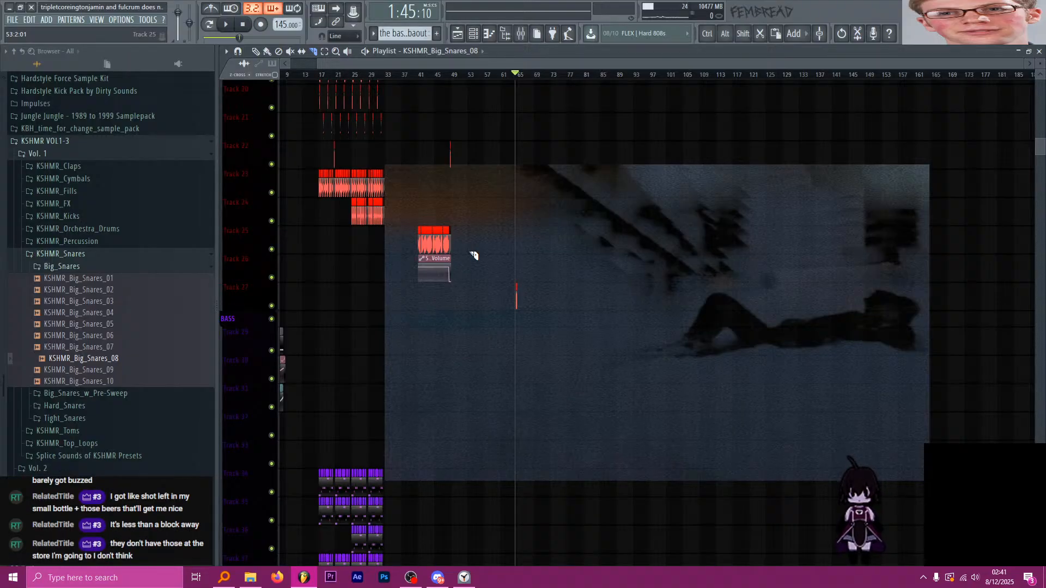
scroll(523, 256, "up", 8)
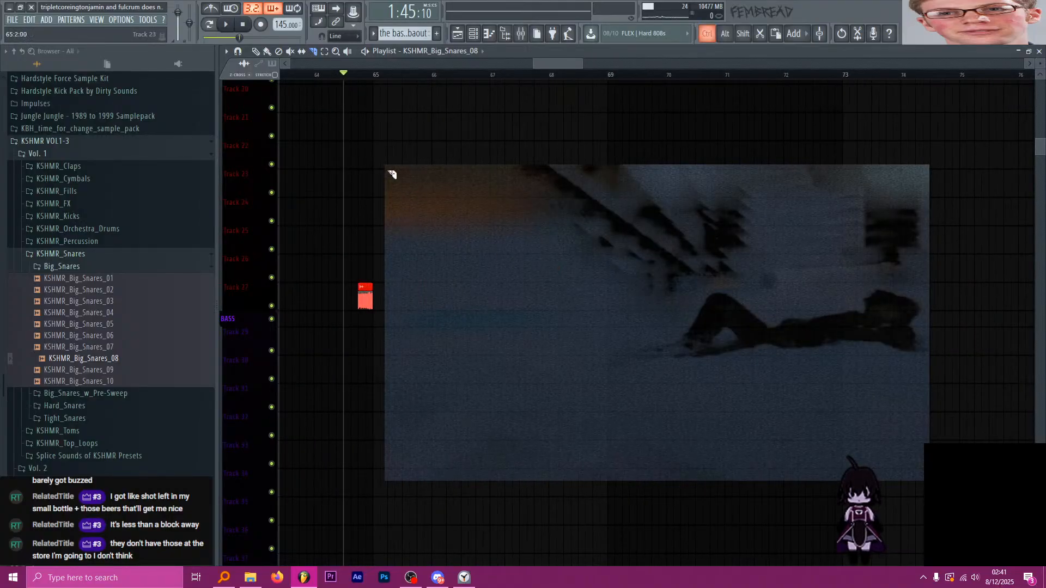
scroll(408, 159, "down", 2)
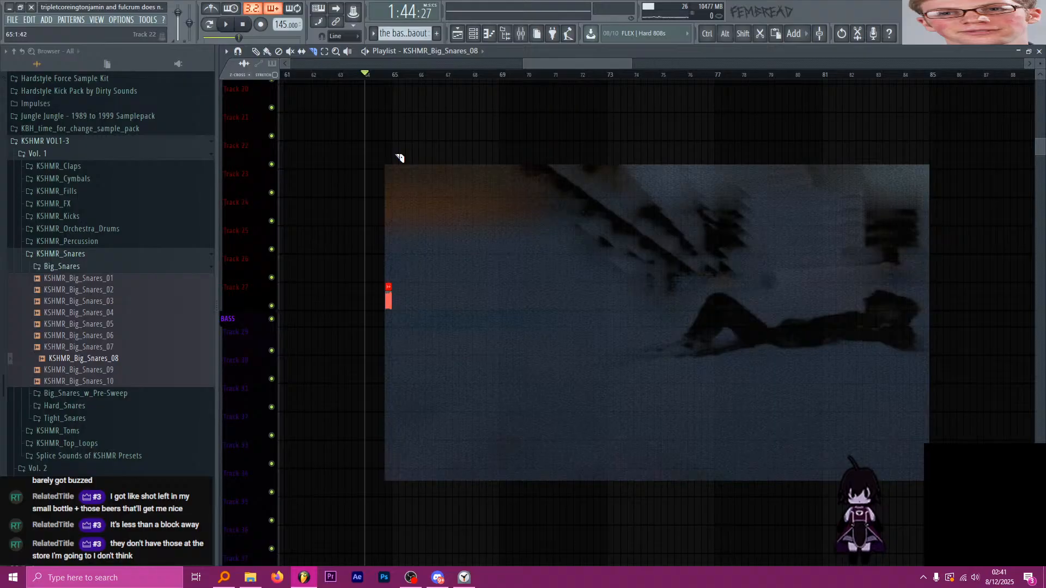
scroll(389, 217, "up", 7)
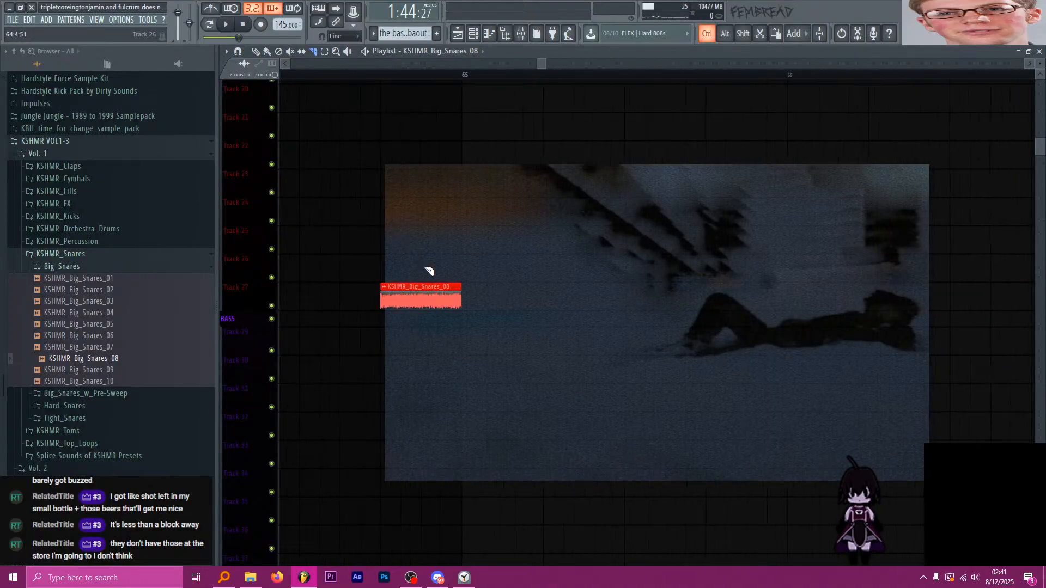
scroll(368, 197, "down", 12)
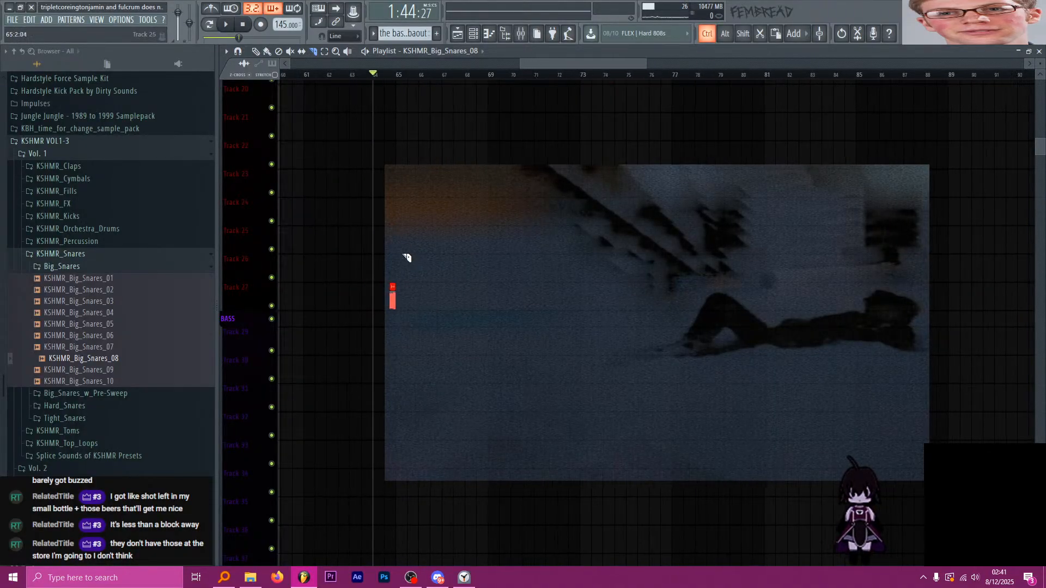
scroll(525, 276, "up", 10)
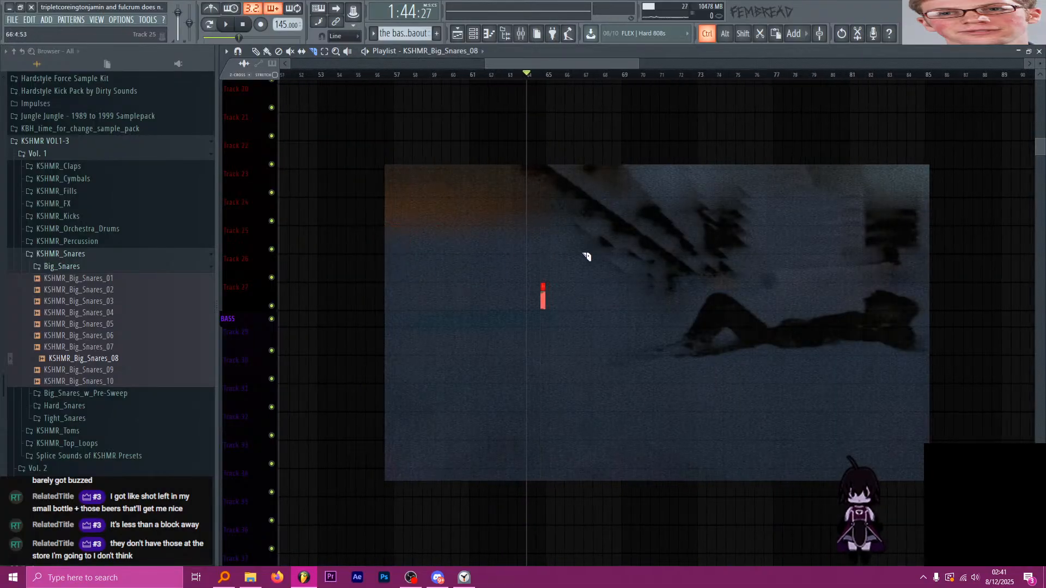
Insert three empty playlist tracks, 28 to 30, between the big snare's track and the BASS section.
right_click(257, 296)
key("i")
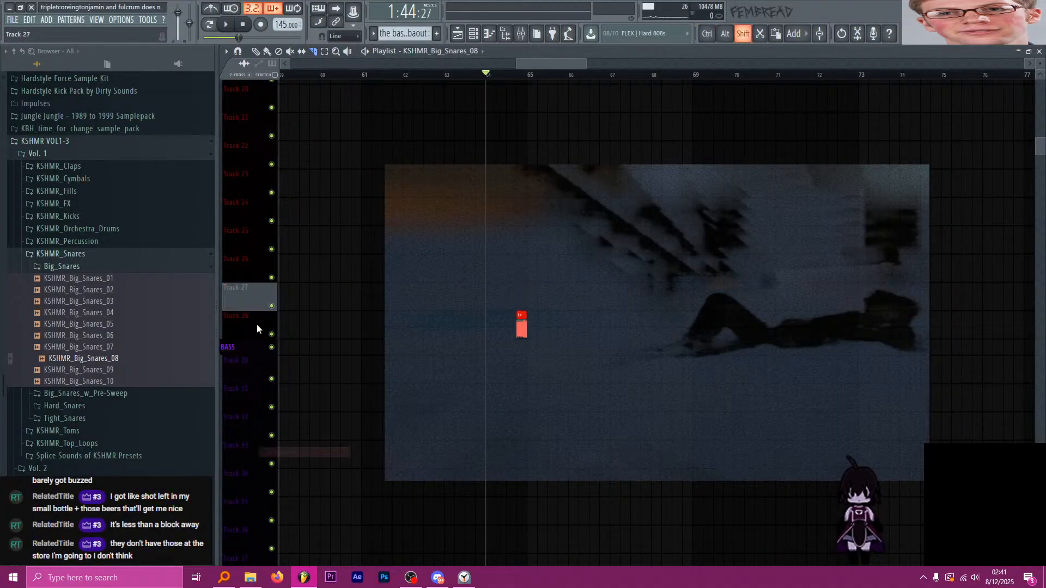
scroll(256, 325, "up", 1)
right_click(257, 325)
key("i")
right_click(257, 325)
key("i")
Look through the bass, synth and lead tracks of the playlist around bar 65.
scroll(516, 358, "up", 3)
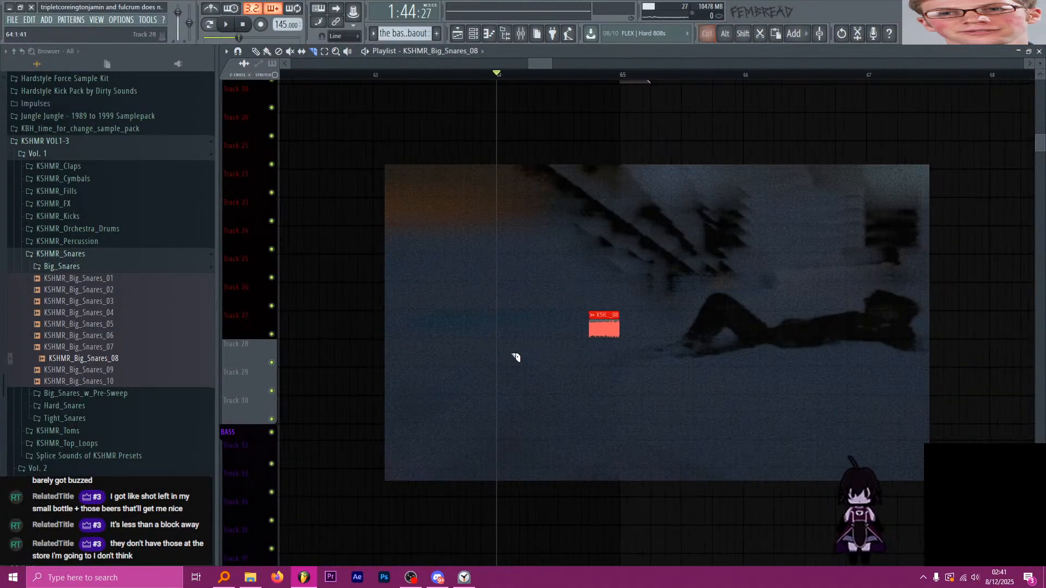
scroll(591, 363, "down", 2)
scroll(591, 363, "down", 3)
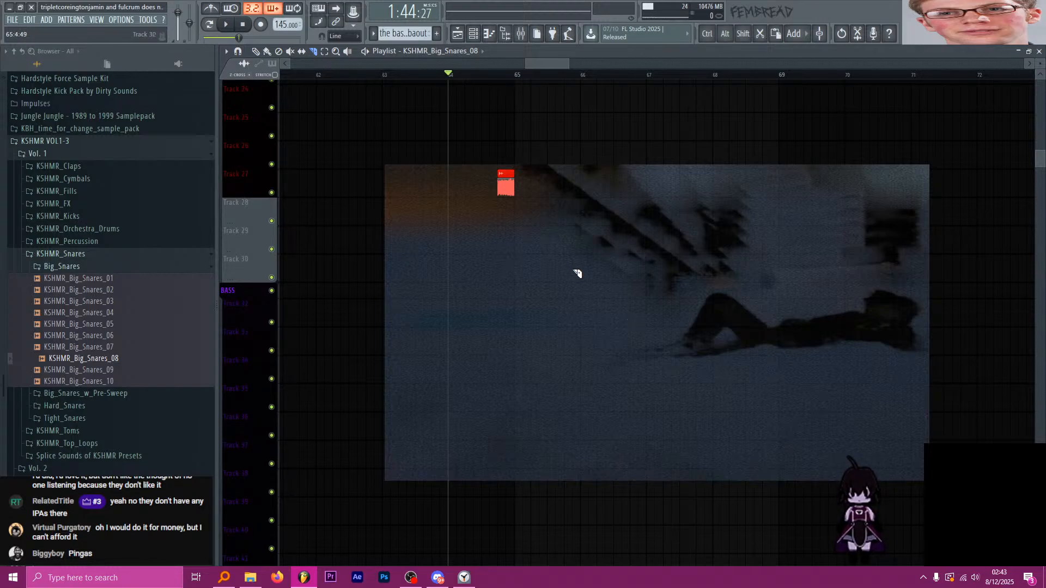
scroll(579, 277, "down", 4)
scroll(577, 283, "down", 2)
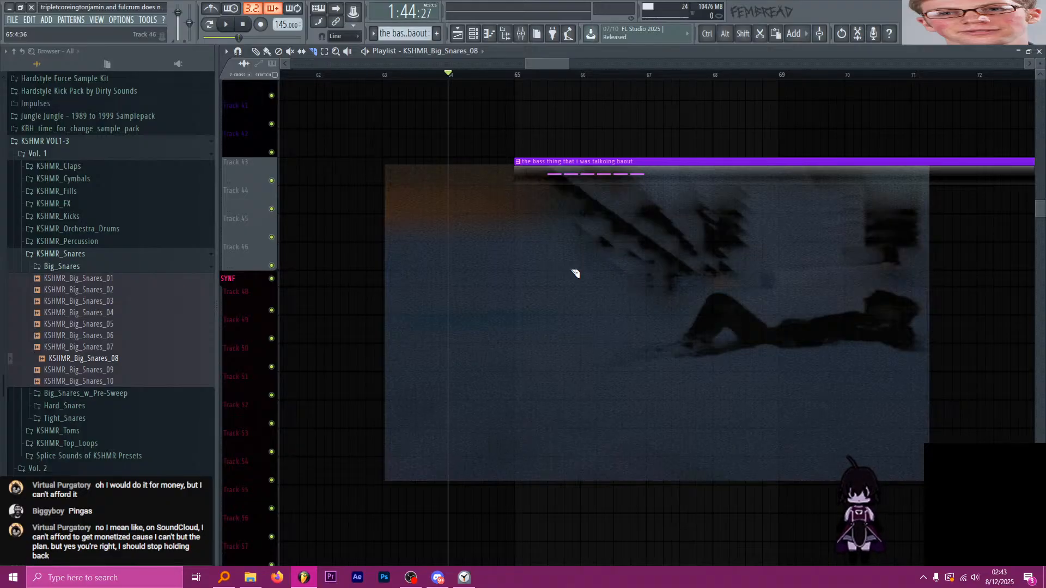
scroll(579, 275, "down", 2)
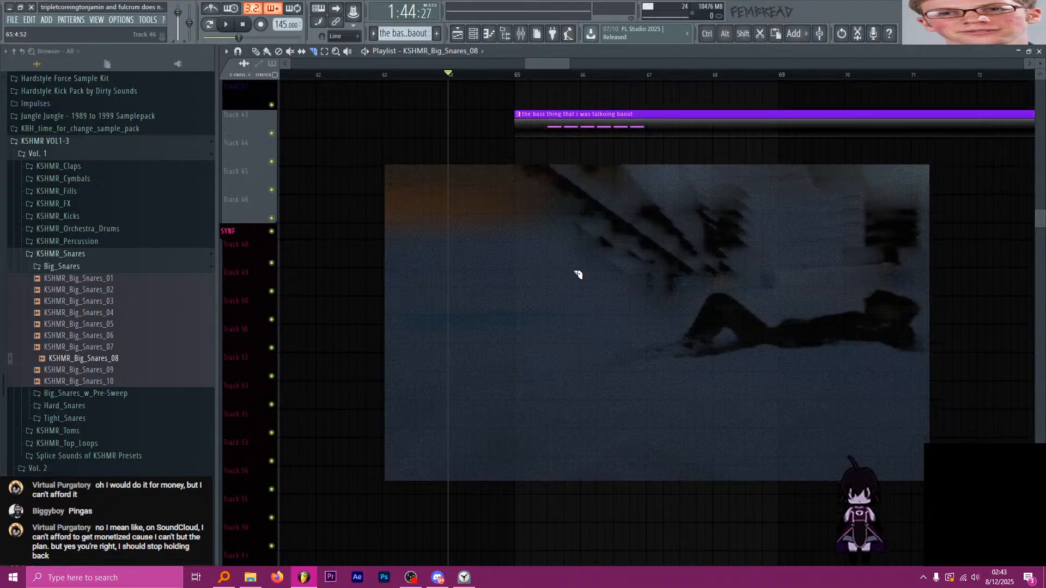
scroll(583, 305, "up", 2)
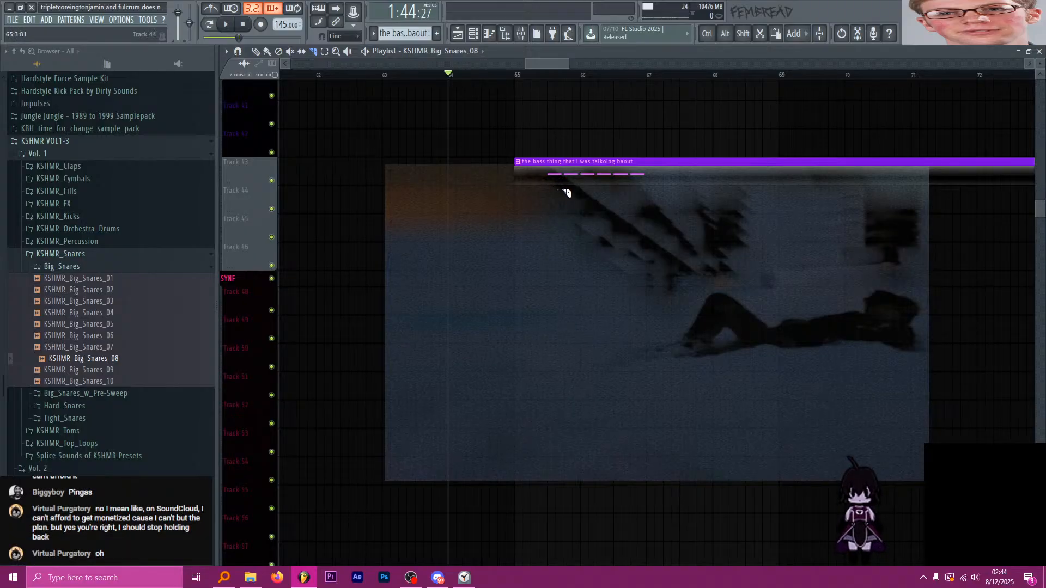
key("ctrl")
scroll(569, 272, "down", 5)
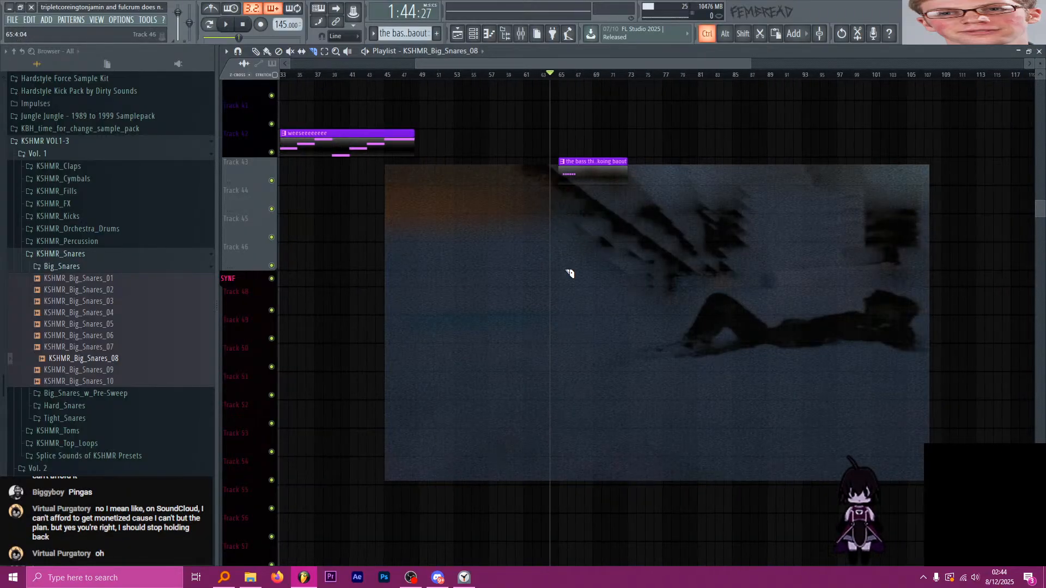
scroll(568, 272, "down", 6)
scroll(539, 267, "up", 2)
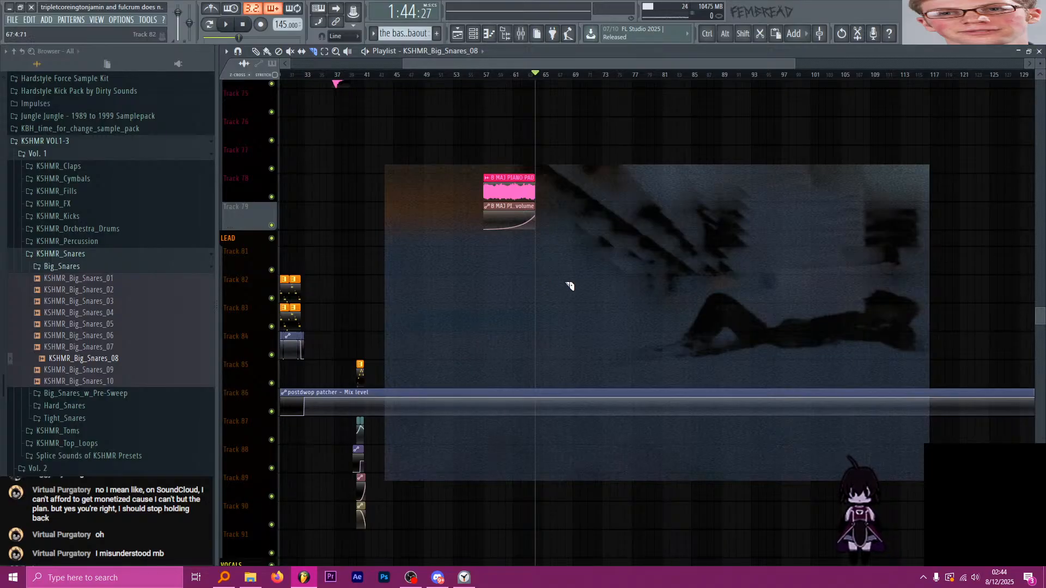
scroll(568, 285, "up", 5)
scroll(569, 285, "up", 1)
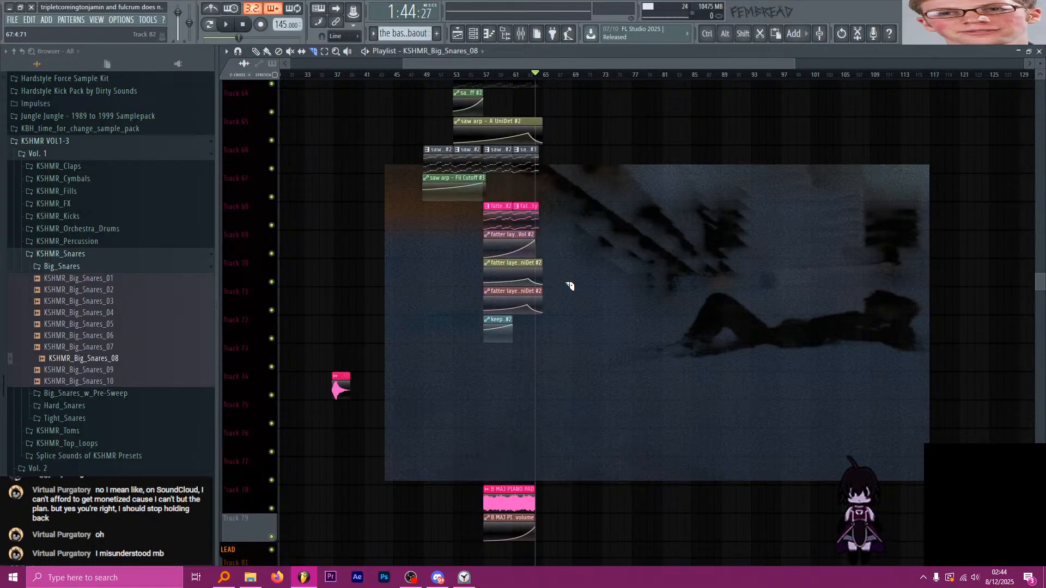
scroll(570, 285, "up", 15)
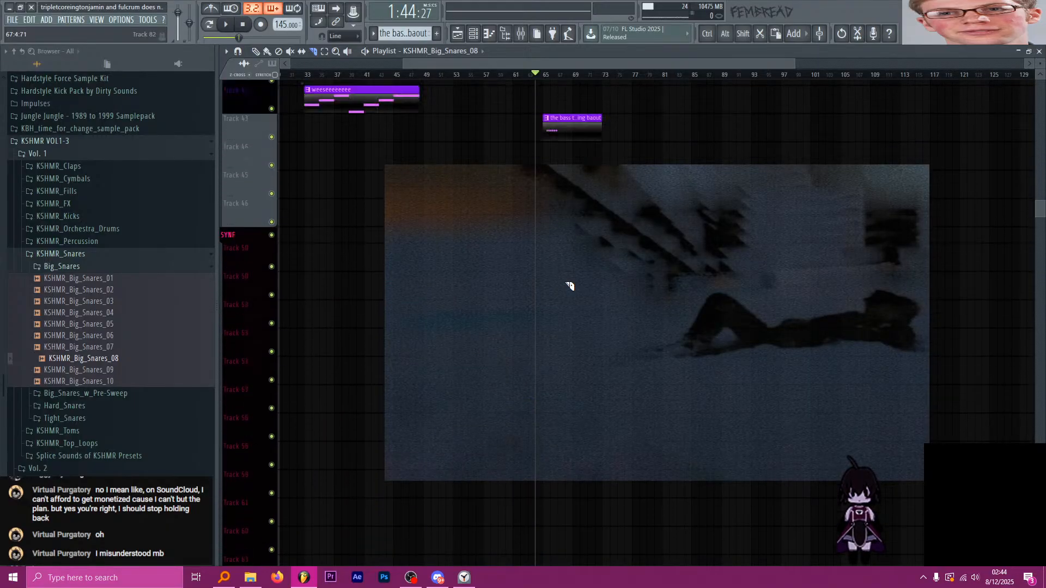
scroll(567, 273, "down", 3)
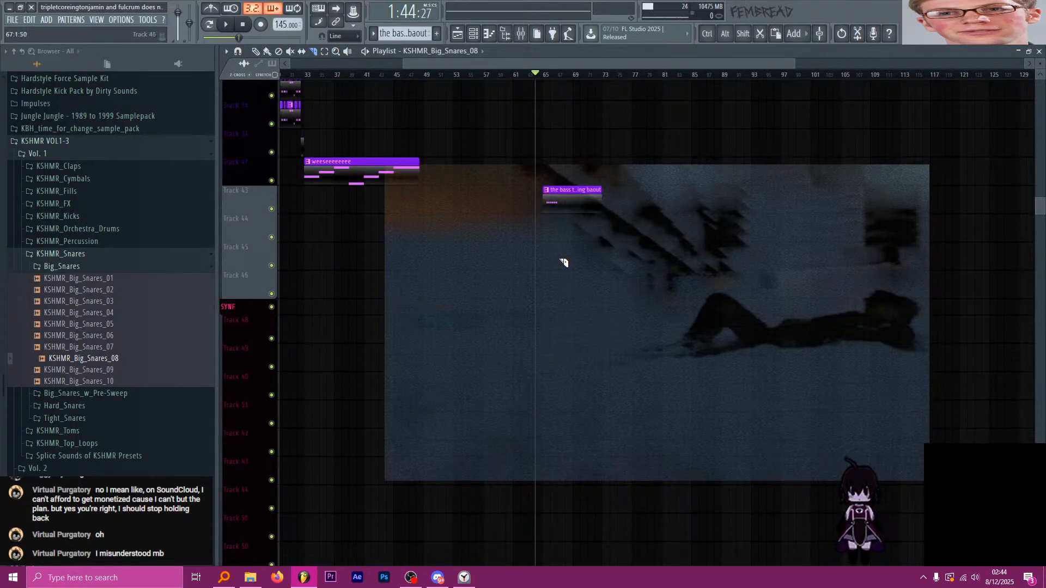
Cut the bass pattern clip starting at bar 65 down to two bars and duplicate it to bar 67.
scroll(561, 241, "up", 10)
right_click(559, 203, "shift")
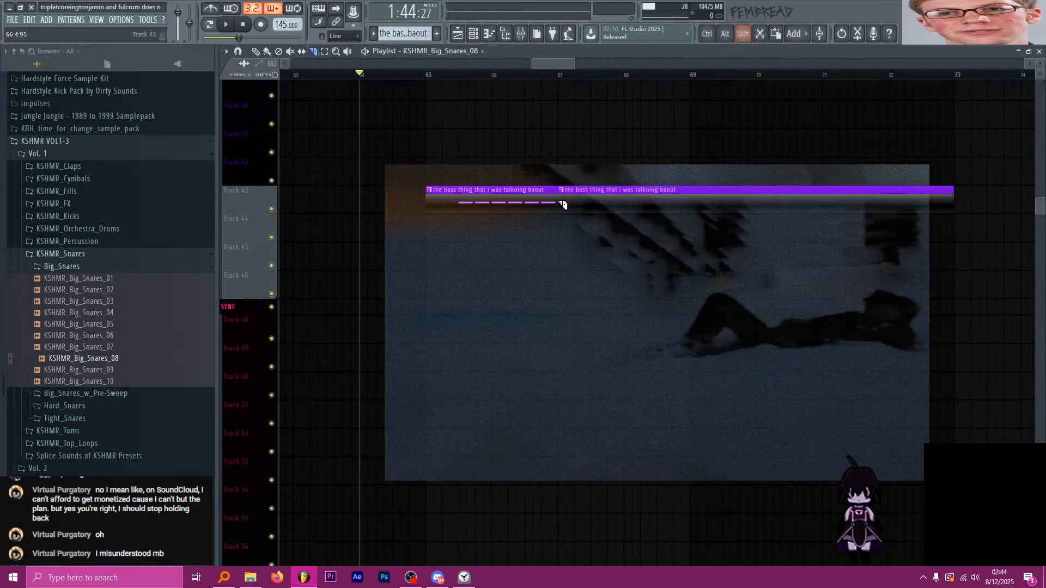
right_click(570, 205)
left_click_drag(576, 206, 502, 199, "ctrl")
key("ctrl+b")
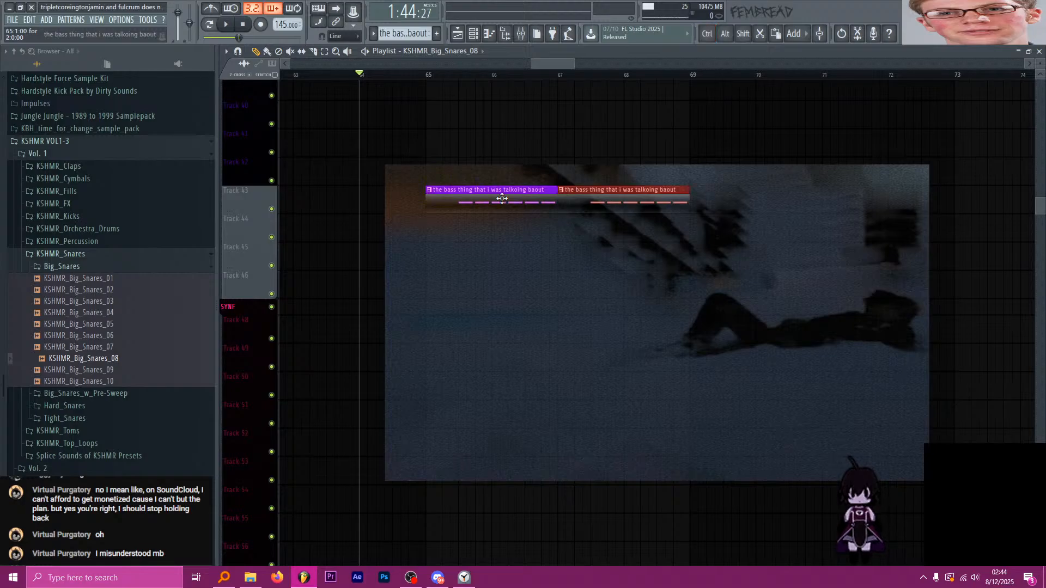
Set the playback position to bar 65 and slice off the second bass clip's end at beat 3 of bar 68.
left_click_drag(436, 76, 429, 79)
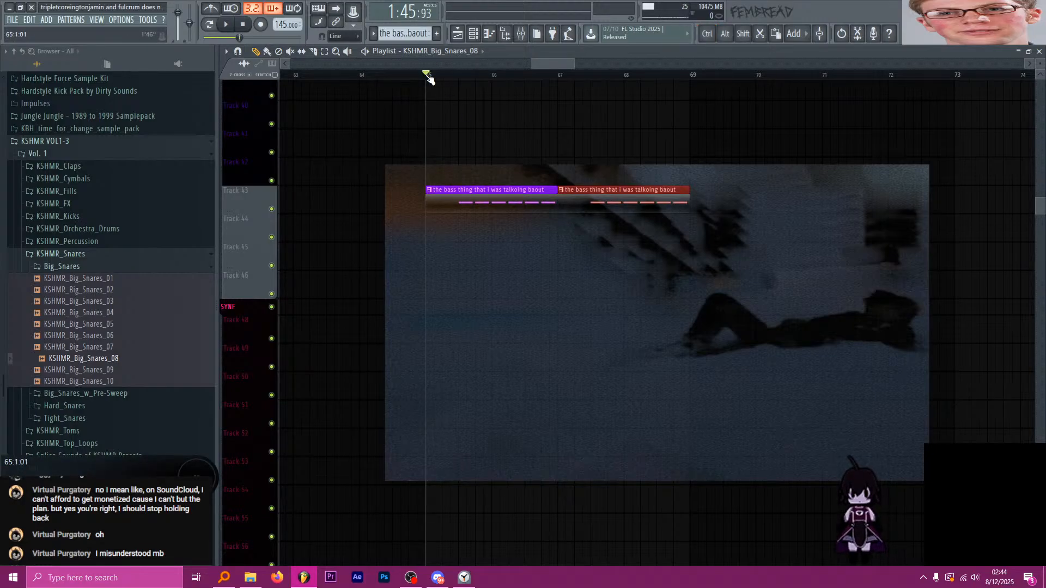
scroll(688, 207, "up", 4)
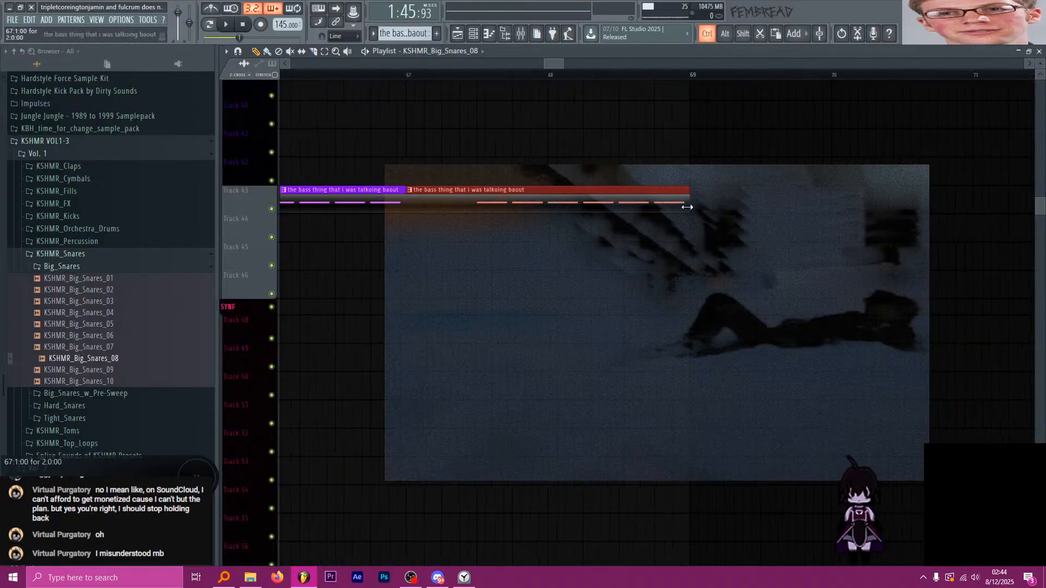
right_click(589, 204, "shift")
scroll(638, 245, "down", 4)
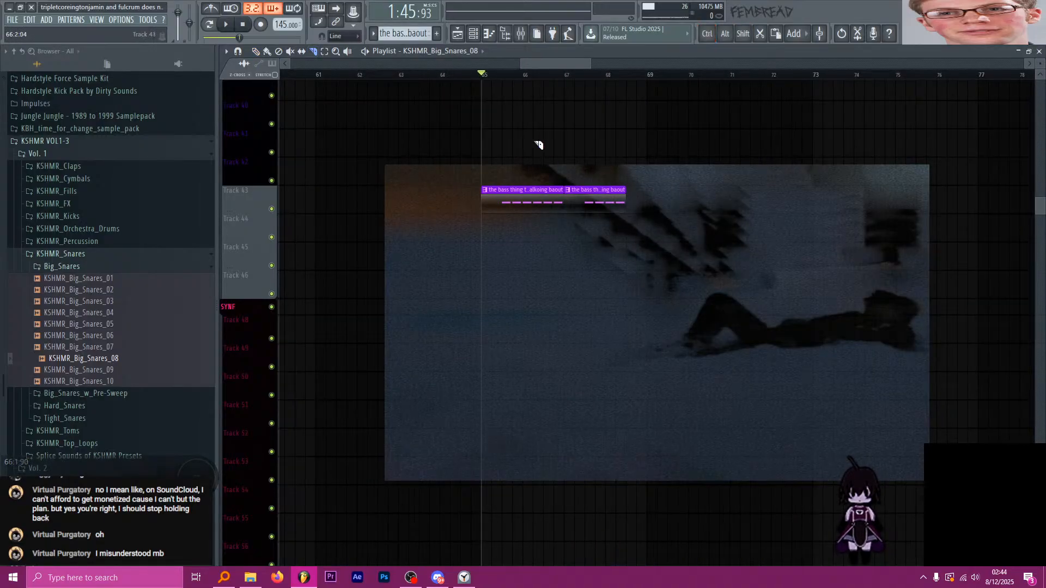
Play the two bass clips from bar 65, stop, and keep the playback position at bar 65.
key("space")
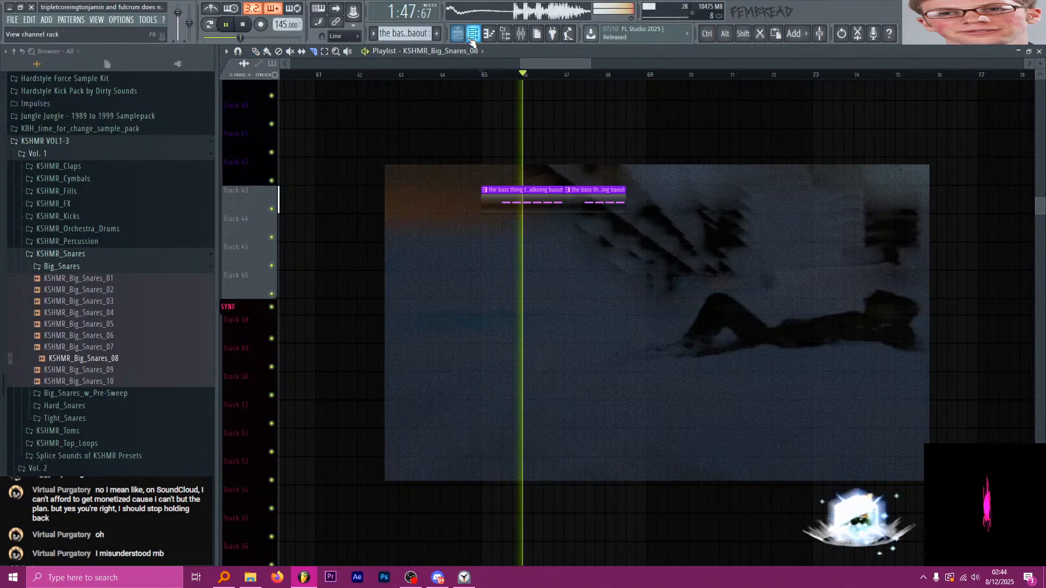
left_click(478, 37)
key("space")
mouse_move(482, 76)
left_mouse_down()
mouse_move(509, 77)
mouse_move(487, 74)
left_mouse_up()
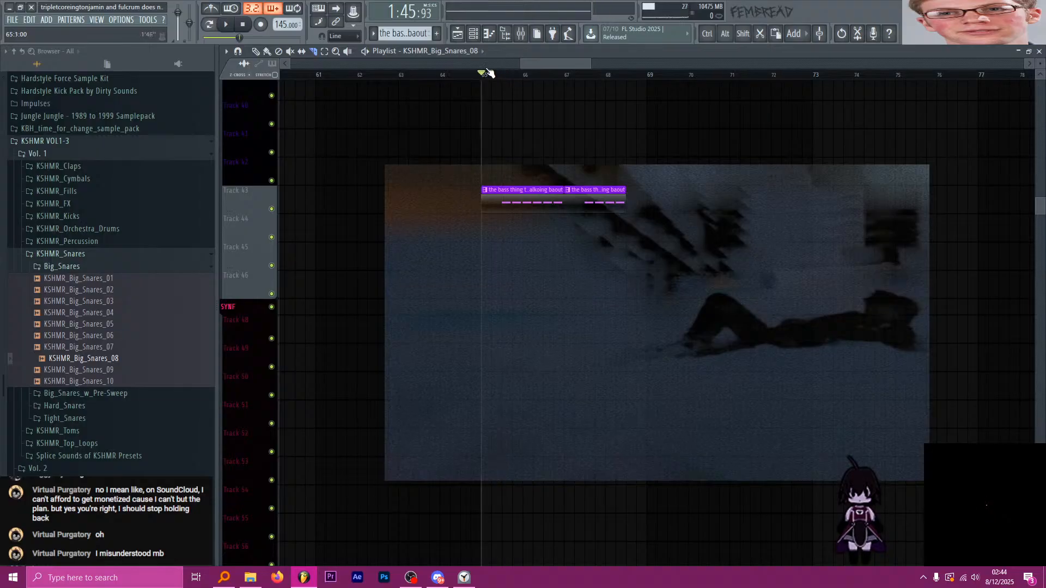
left_click(523, 37)
scroll(669, 131, "down", 4)
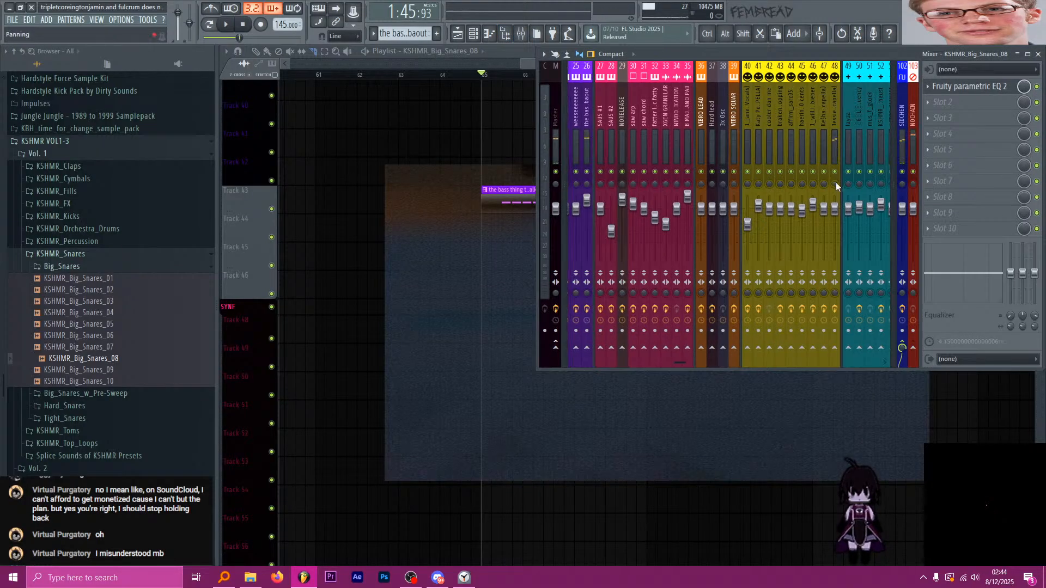
left_click(482, 76)
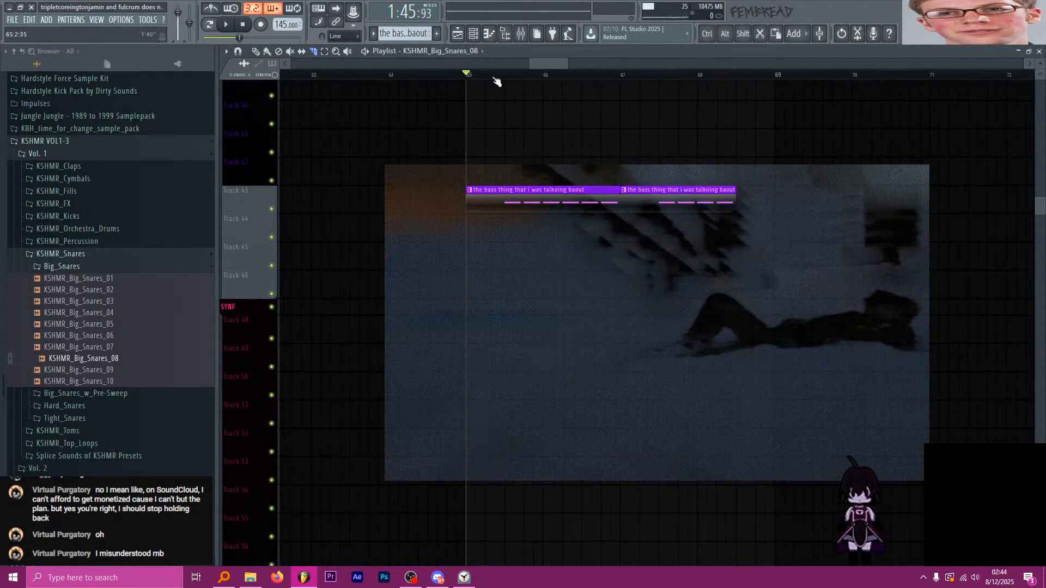
left_click(489, 33)
left_click(458, 34)
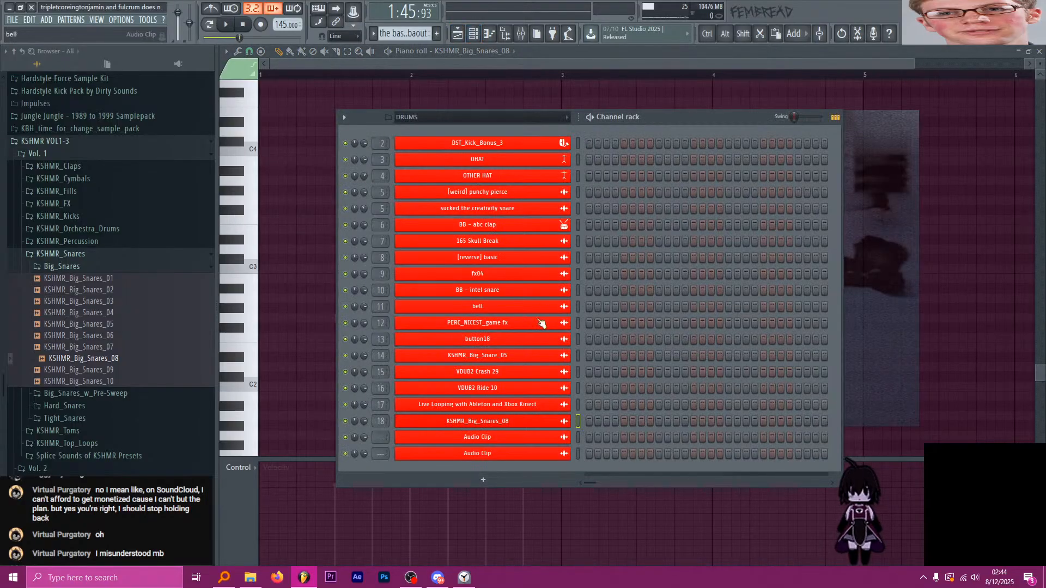
left_click(470, 36)
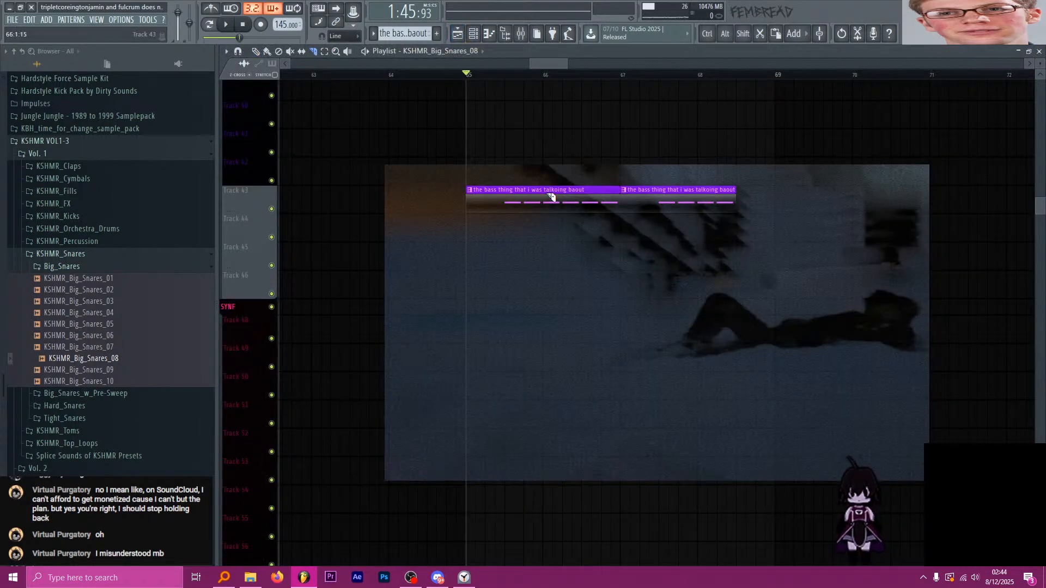
Open the first bass clip's notes and the Serum instrument of the channel "the bass thing that i was talkoing baout".
double_click(552, 197)
left_click(458, 33)
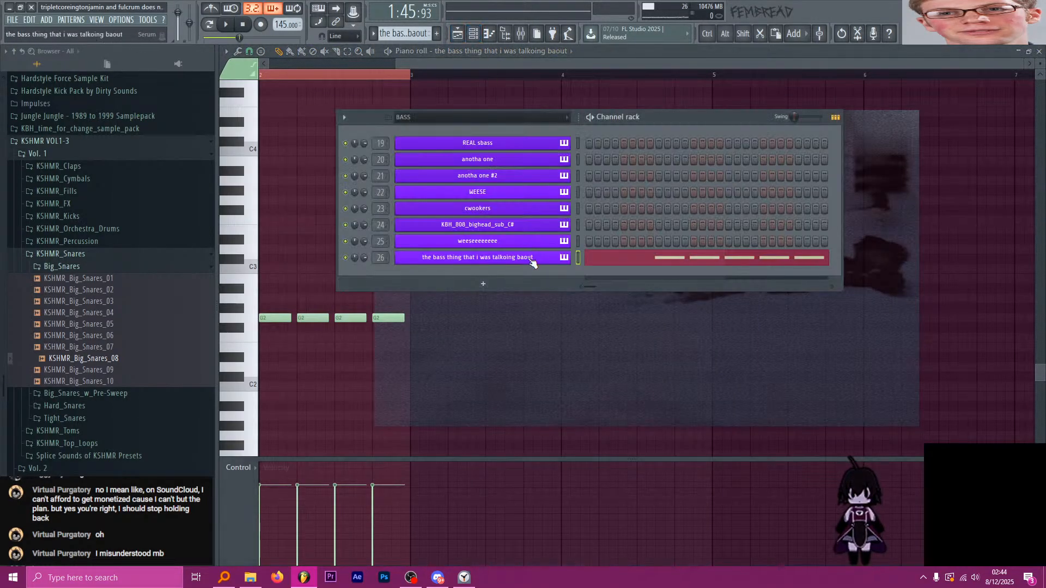
left_click(532, 258)
left_click(533, 258)
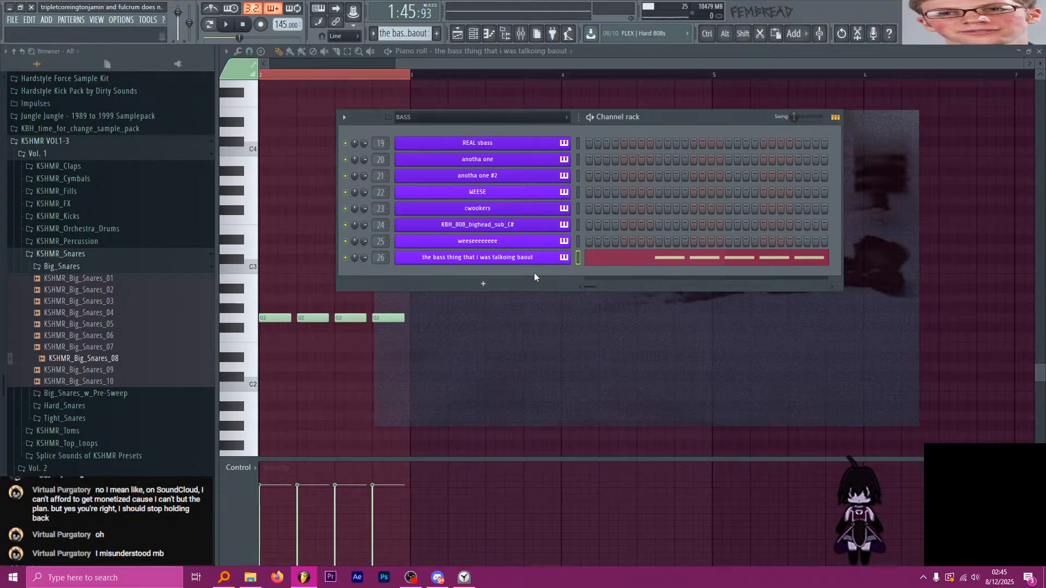
left_click(526, 257)
Play the bass notes, check the modulation matrix, and slightly raise the low end point of LFO 2's falling curve in Serum.
key("space")
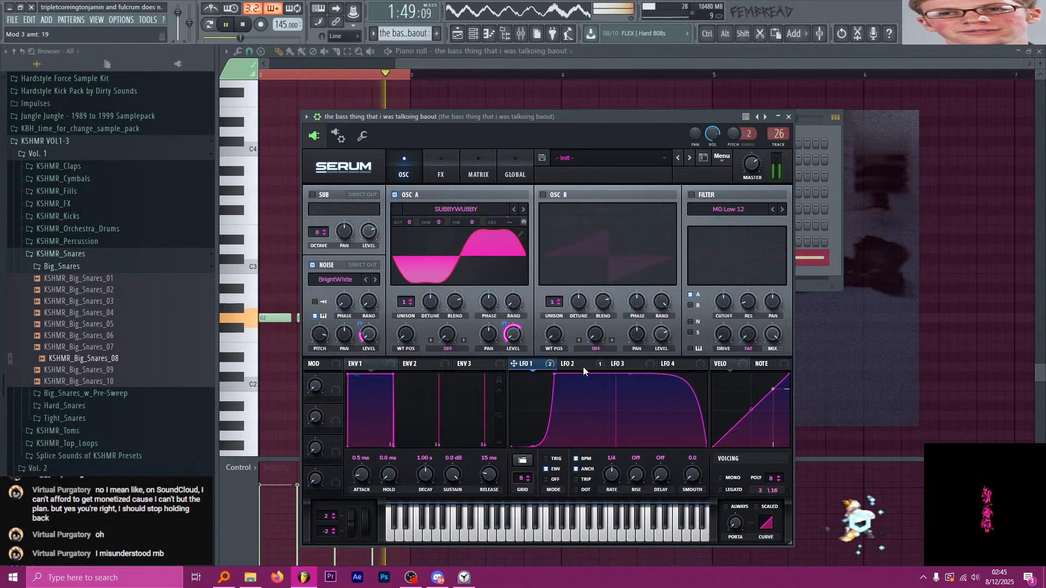
key("space")
left_click(487, 176)
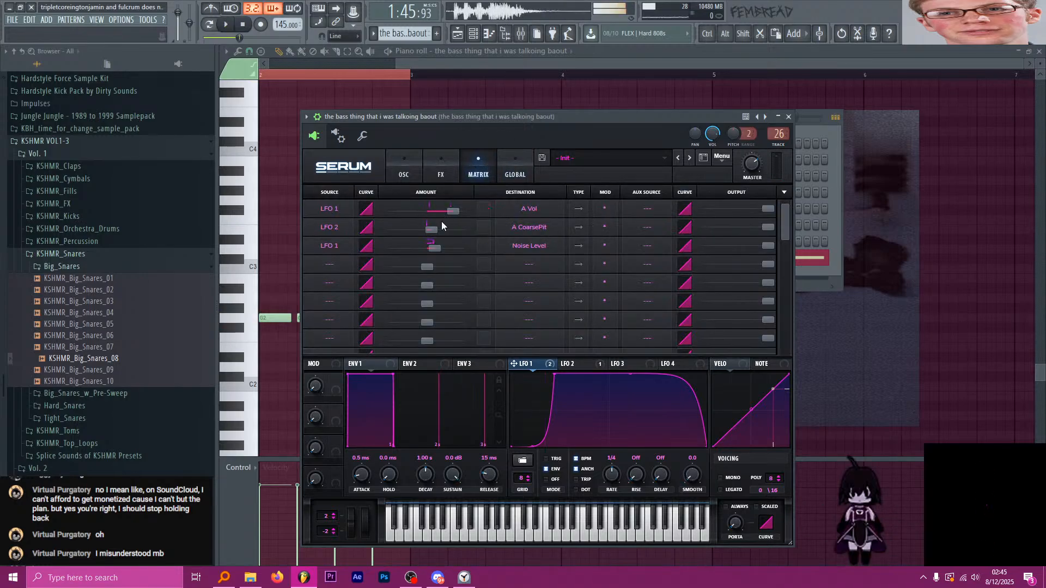
key("space")
left_click(575, 364)
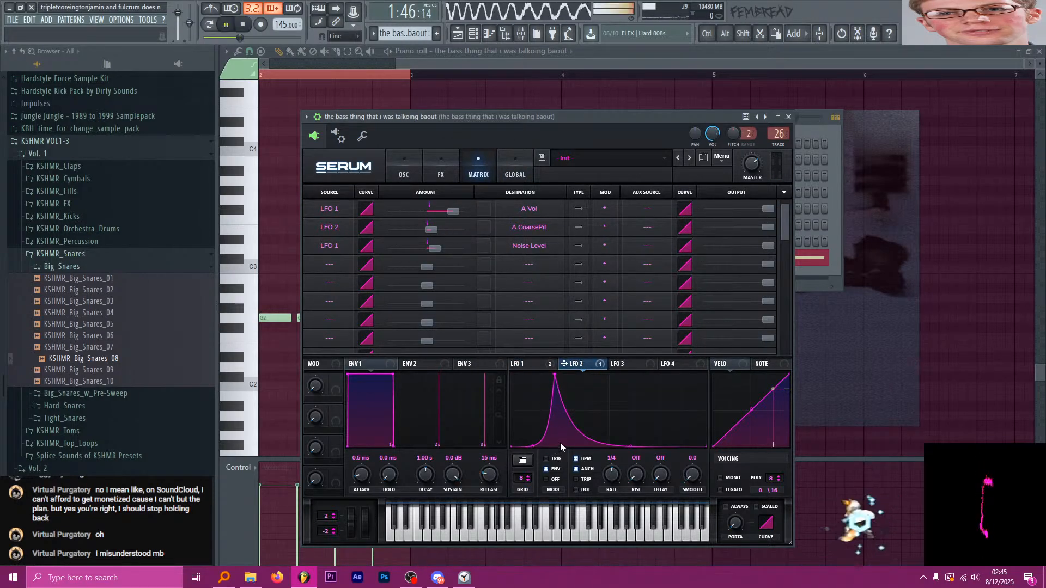
left_click_drag(631, 447, 630, 436)
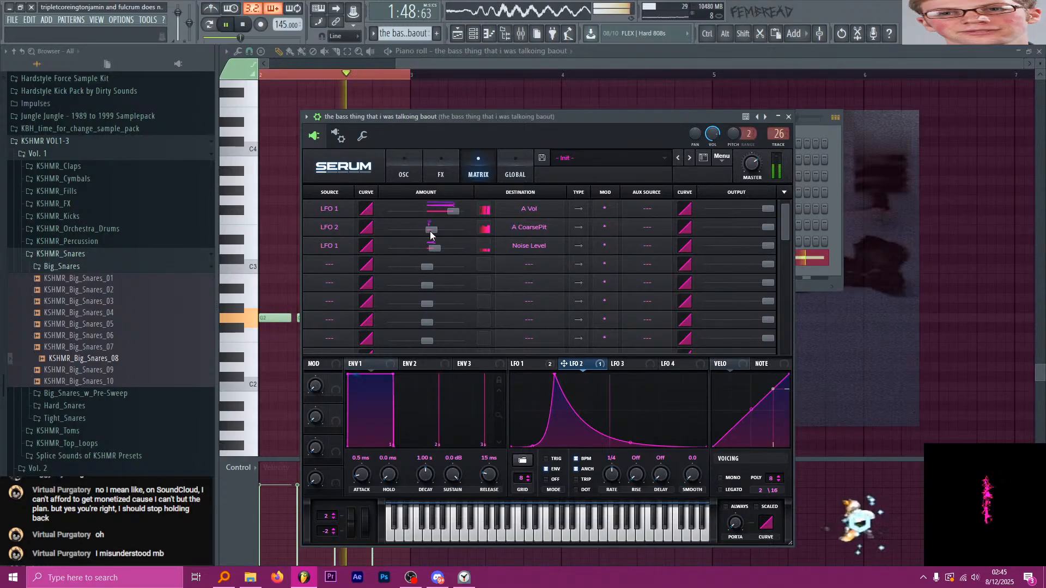
Set the LFO 2 modulation amount on oscillator A's coarse pitch to 10 and stop playback.
left_click_drag(430, 231, 428, 229)
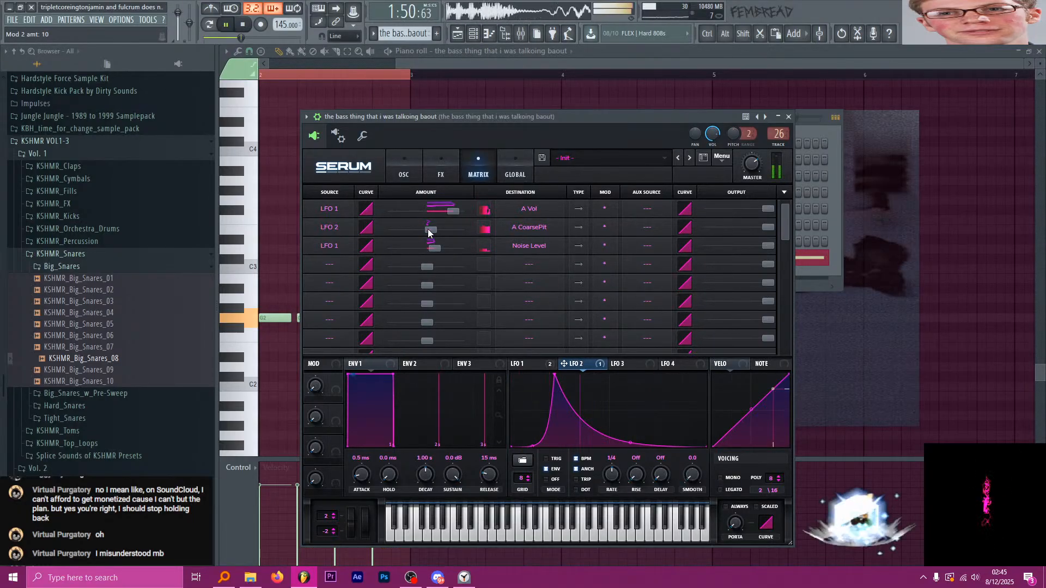
left_click_drag(462, 117, 453, 113)
key("space")
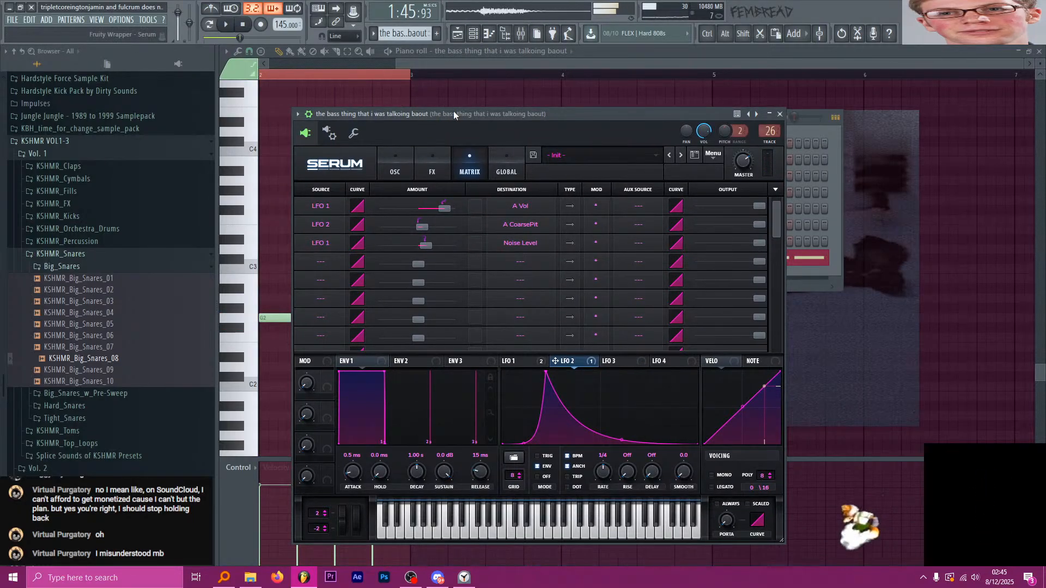
Return to the playlist and create a new purple pattern named THIS THING.
left_click(458, 35)
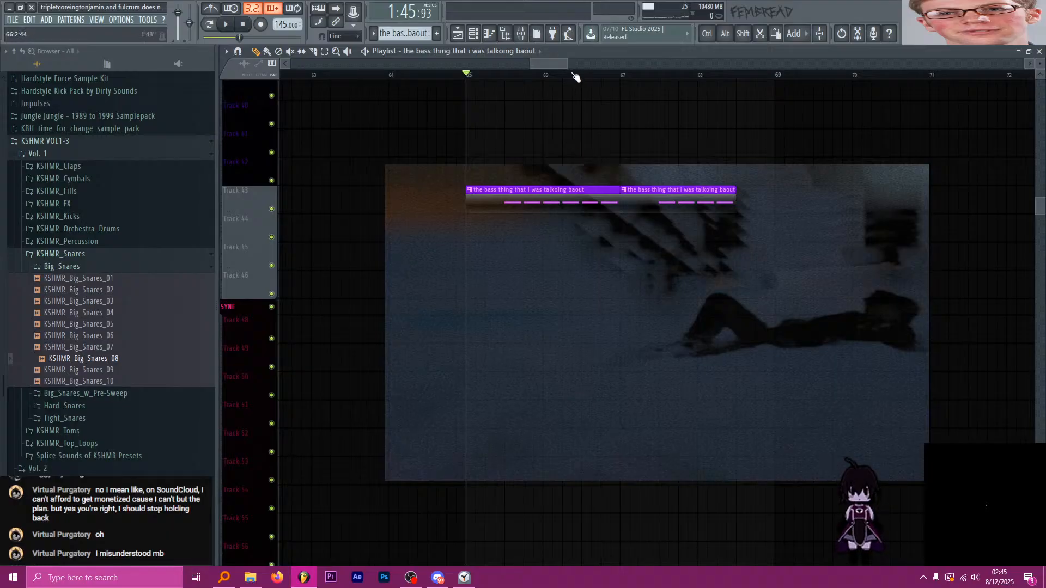
scroll(692, 229, "down", 5, "ctrl")
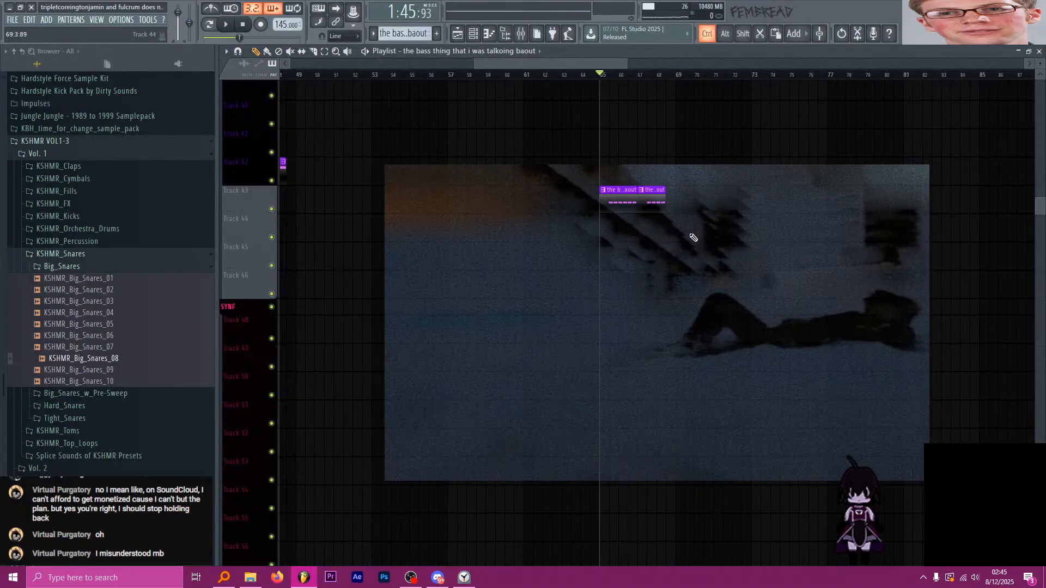
scroll(693, 238, "up", 3, "ctrl")
key("F4")
type("T")
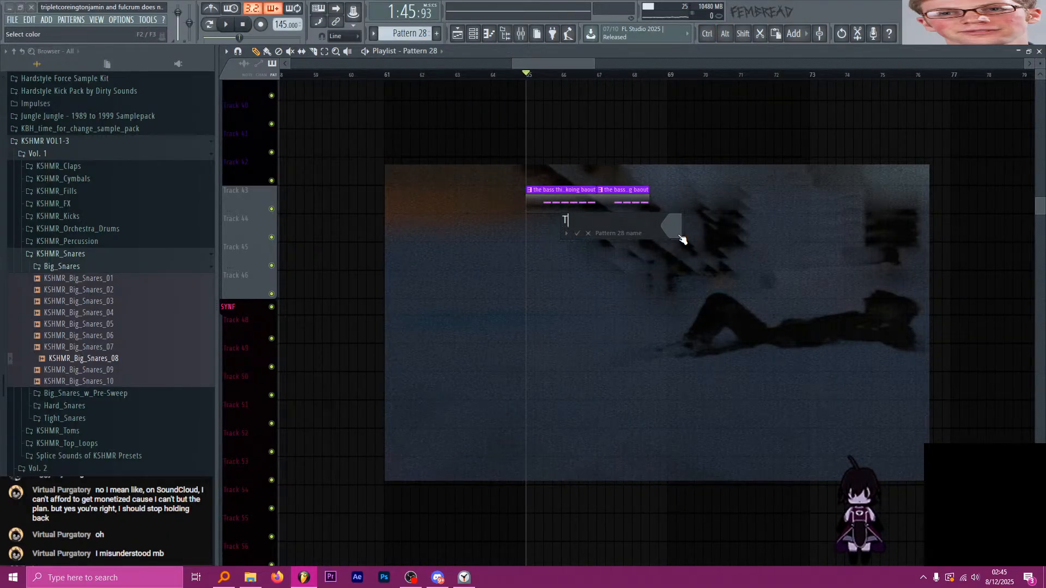
type("HIS THING")
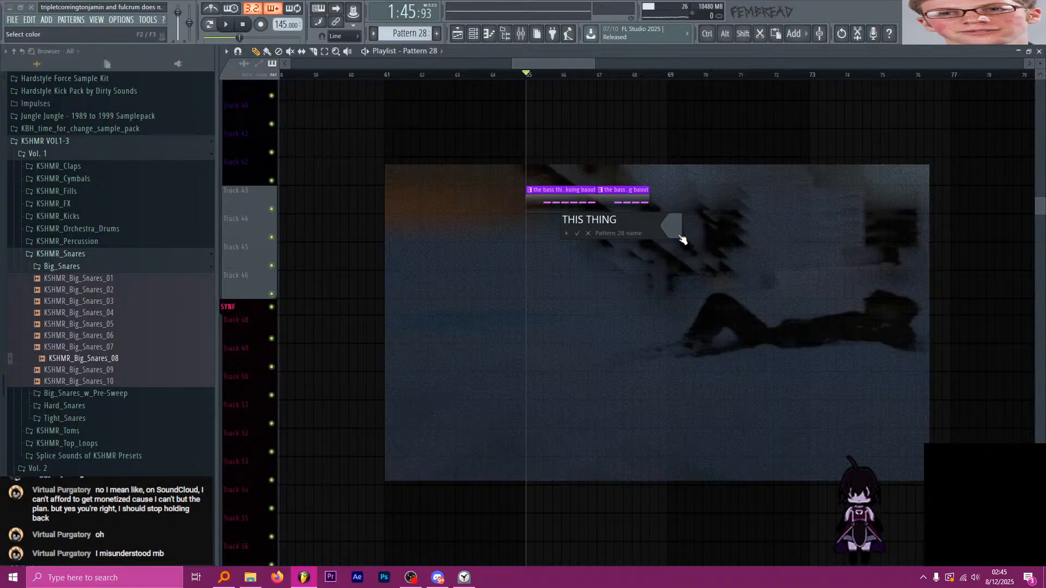
left_click(680, 236)
left_click(688, 272)
key("Return")
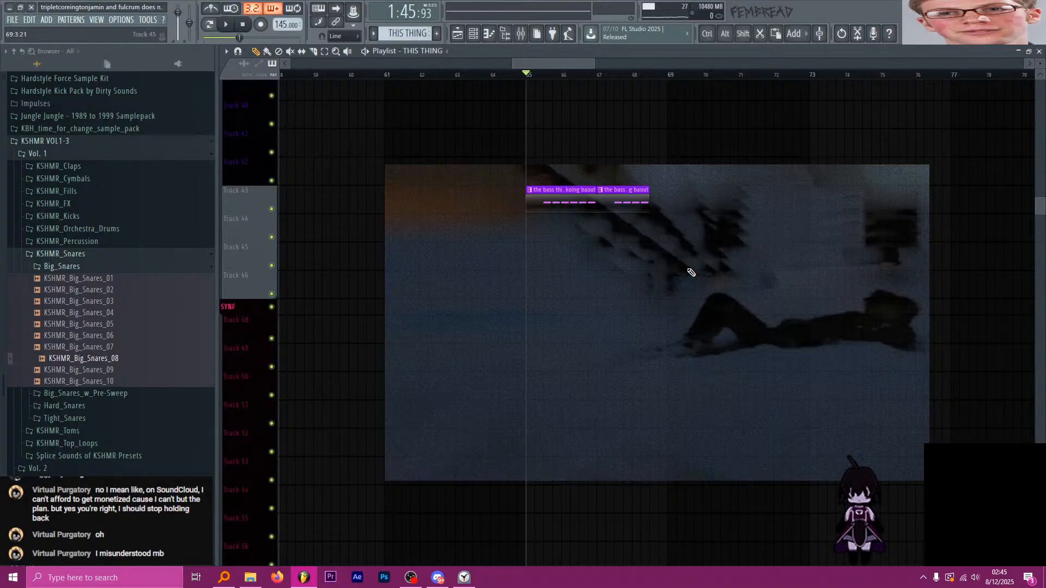
Place a THIS THING clip on Track 44 at beat 3 of bar 68 and slice off its part past bar 69.
scroll(650, 224, "up", 2, "ctrl")
left_click(650, 224)
scroll(678, 235, "up", 3, "ctrl")
key("shift+c")
left_click(686, 237)
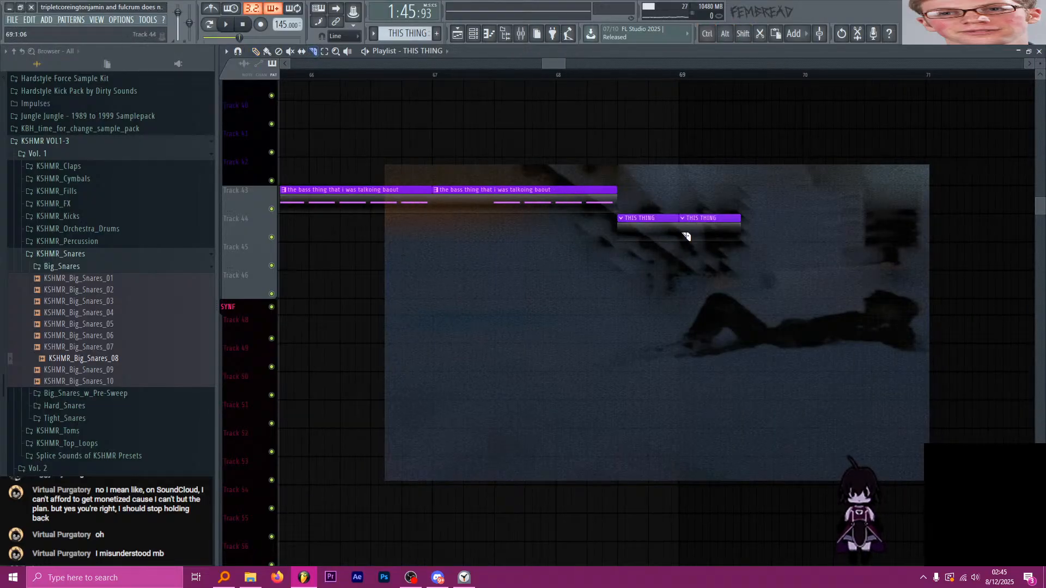
key("p")
Look over the arrangement and set the playback position to beat 3 of bar 68, where the THIS THING clip starts.
scroll(683, 224, "down", 8, "ctrl")
scroll(654, 212, "up", 2)
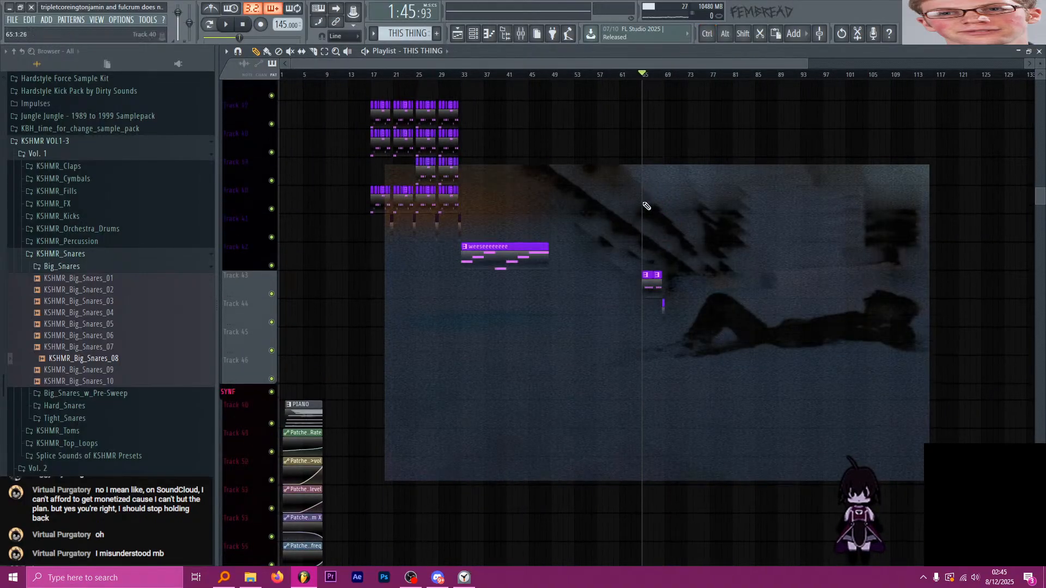
scroll(602, 211, "up", 1)
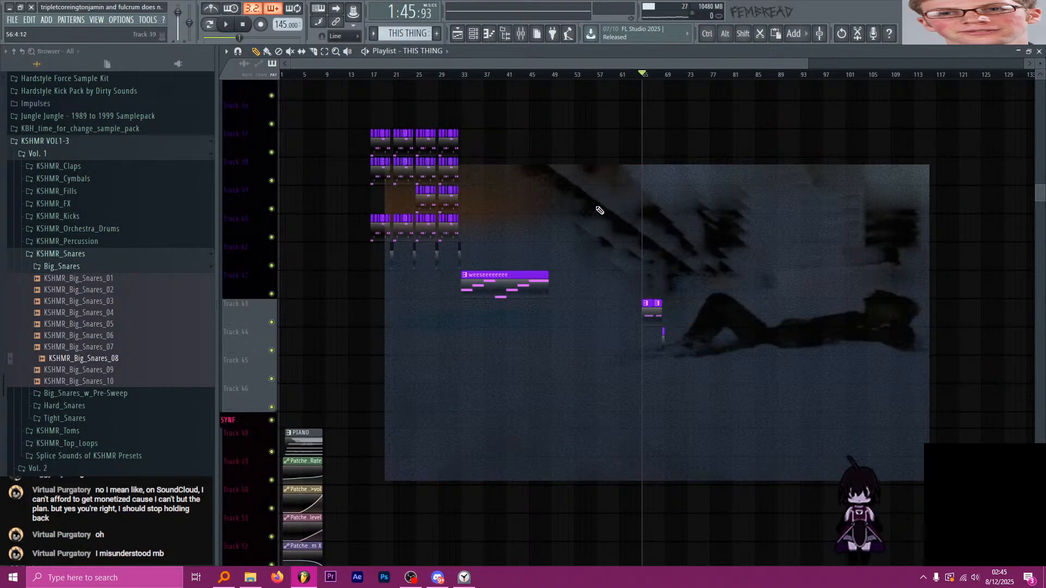
left_click(333, 75)
scroll(345, 142, "down", 5)
scroll(649, 264, "up", 3)
scroll(797, 305, "up", 4)
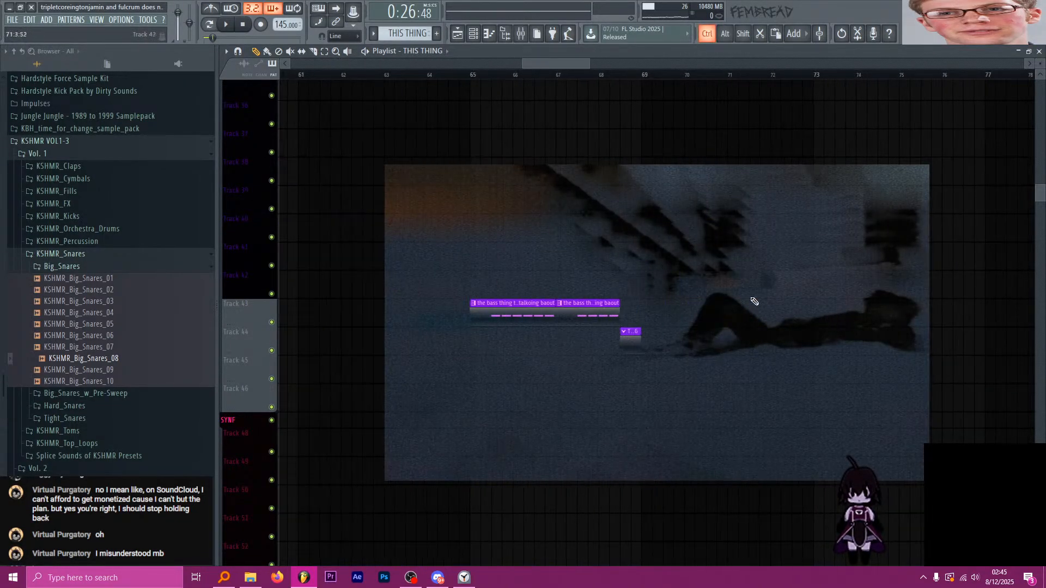
scroll(754, 301, "up", 3)
left_click(539, 75)
Audition the REAL sbass channel, clone it, and move the clone to the end of the BASS channel group.
left_click(483, 33)
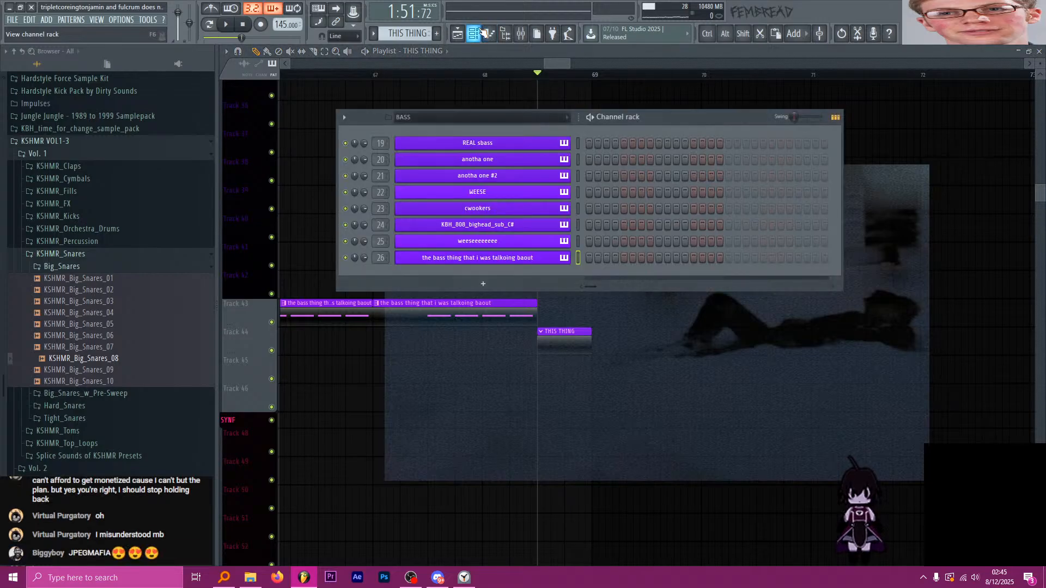
left_click(579, 143)
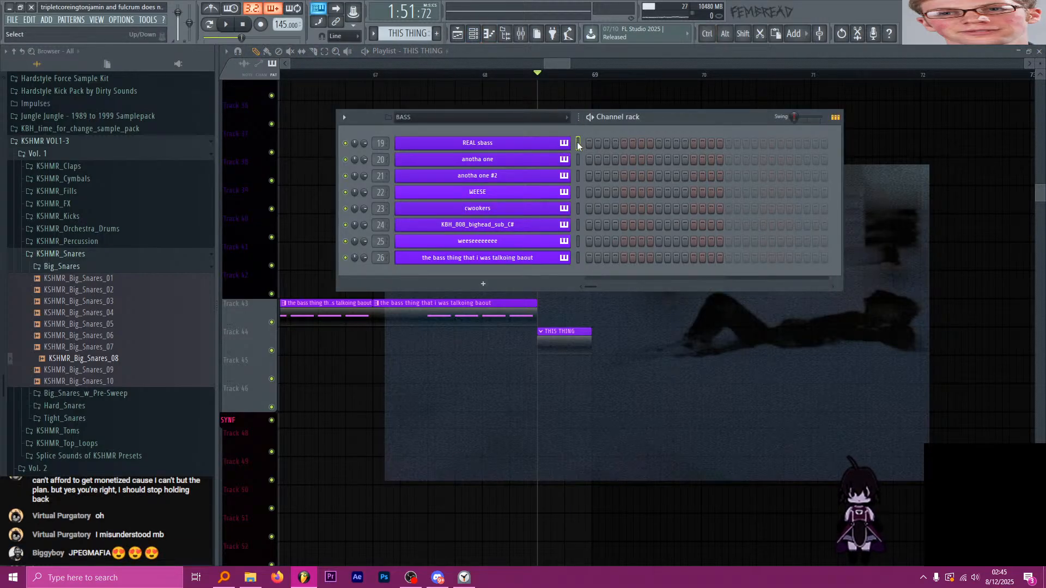
key("b")
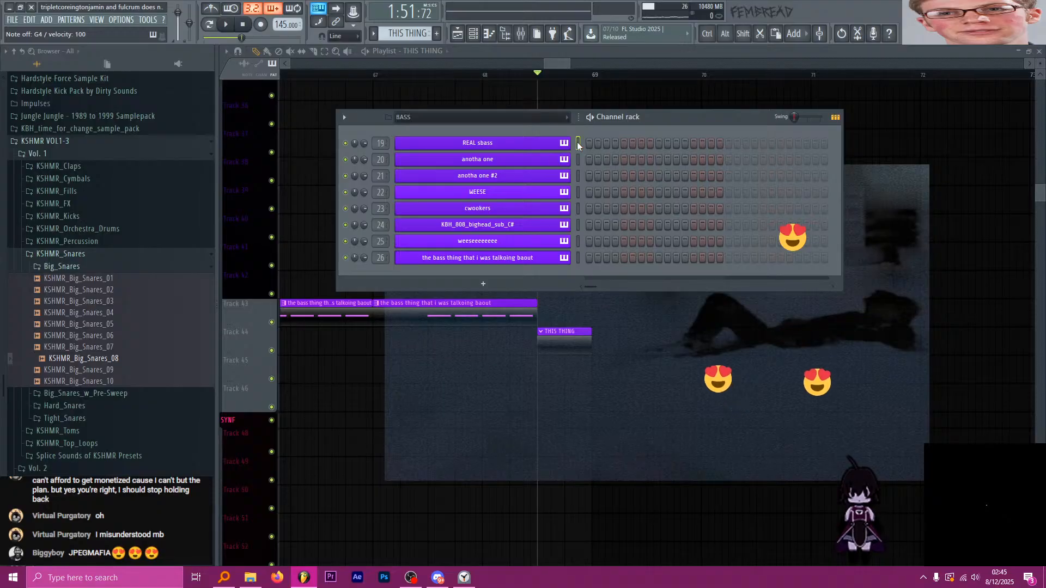
key("alt+c")
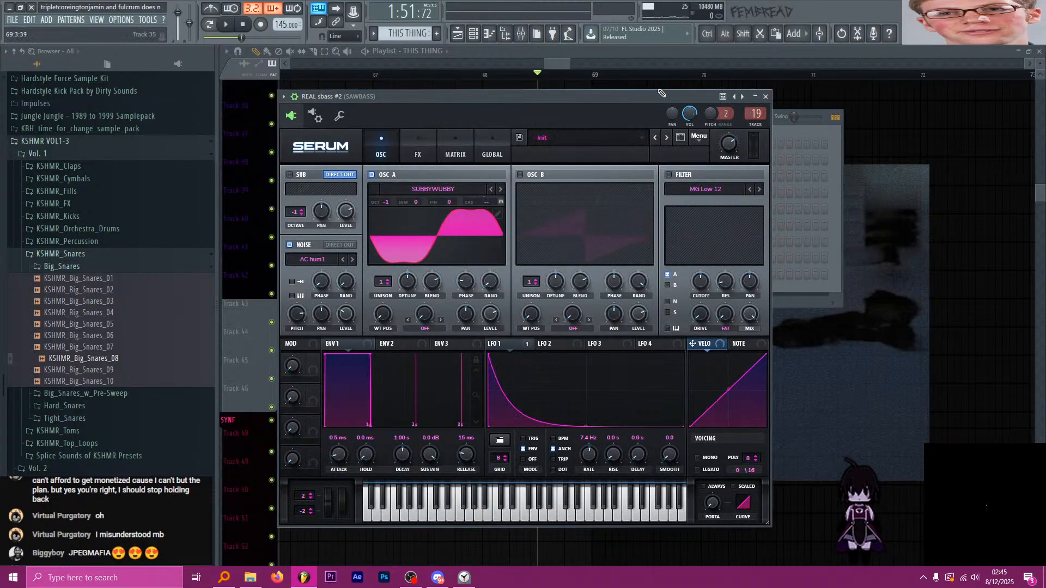
key("Escape")
left_click_drag(526, 165, 527, 279)
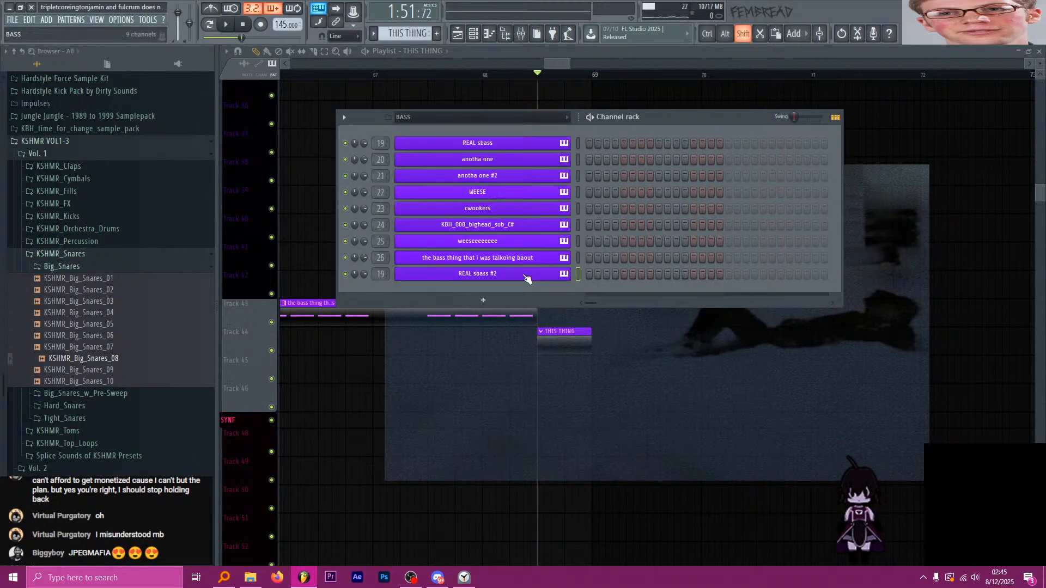
Rename the cloned REAL sbass channel THIS THING BASS and give it the melodic score icon.
right_click(528, 279)
left_click(610, 288)
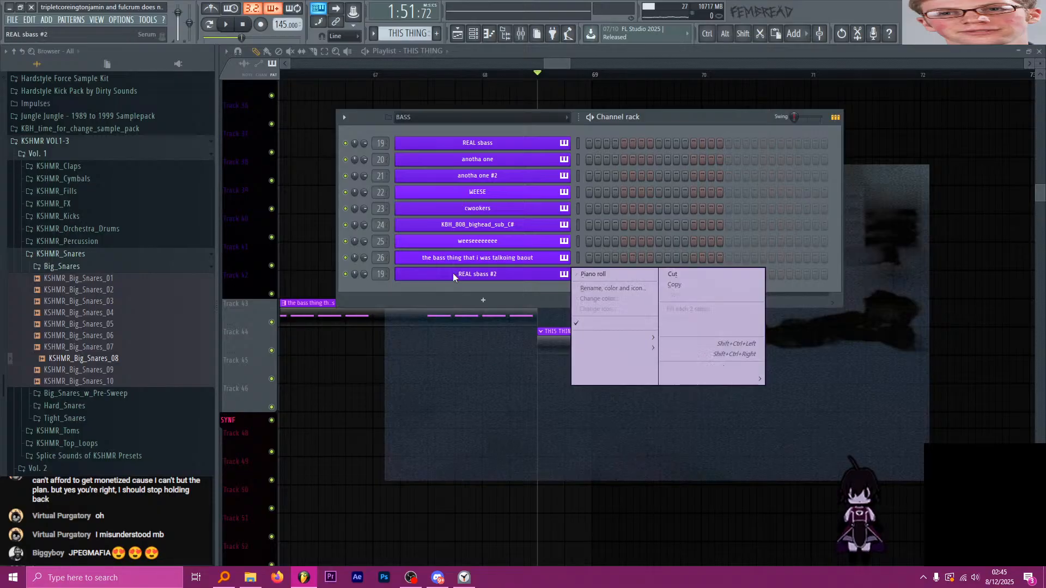
left_click(342, 273)
left_click(357, 282)
middle_click(497, 277)
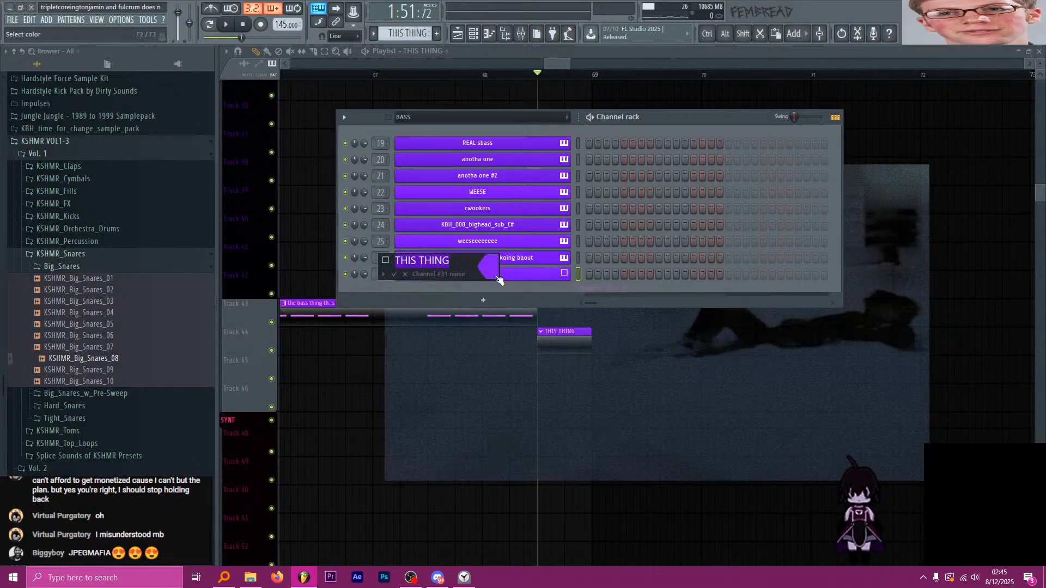
type("THIS THING")
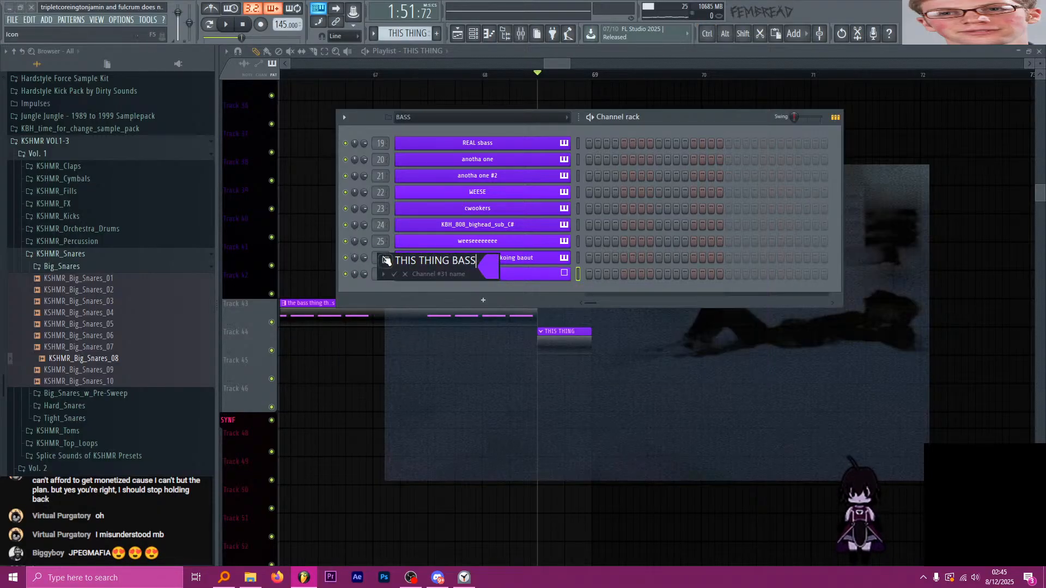
left_click(385, 260)
left_click(413, 232)
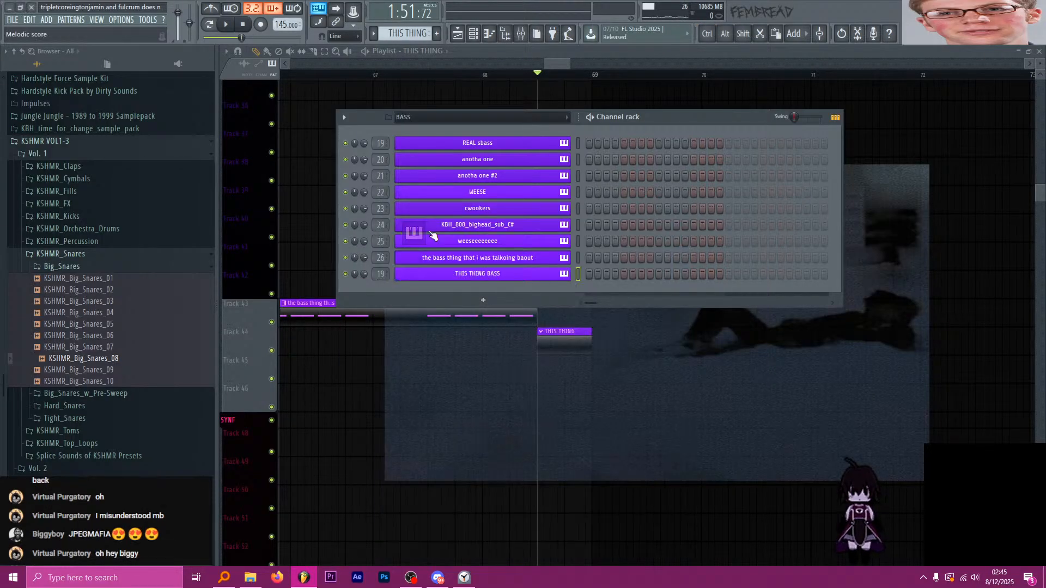
Audition the anotha one #2 and anotha one channels, then clone anotha one and move the clone below THIS THING BASS.
left_click(579, 175)
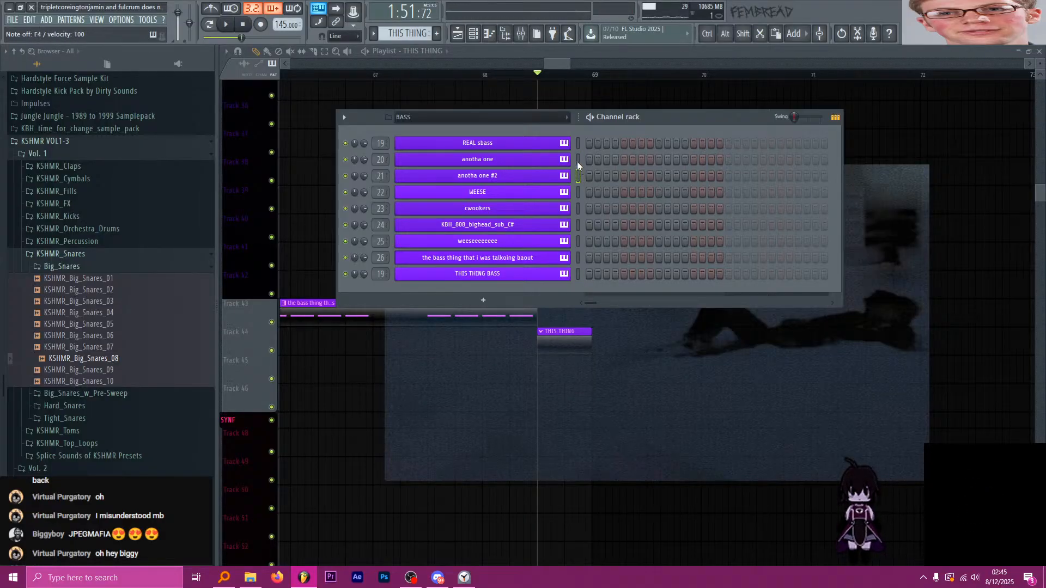
left_click(577, 160)
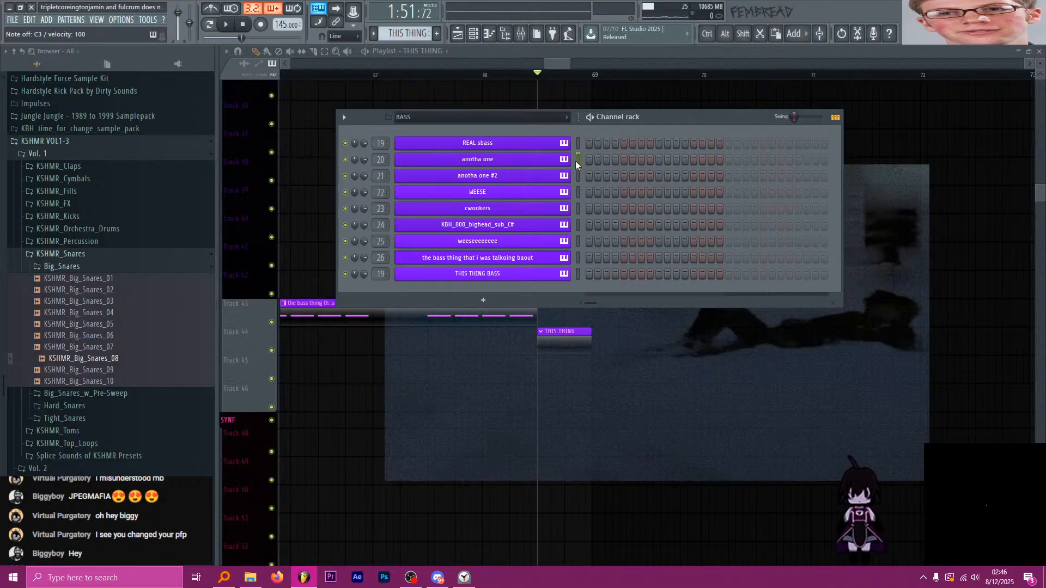
key("alt+c")
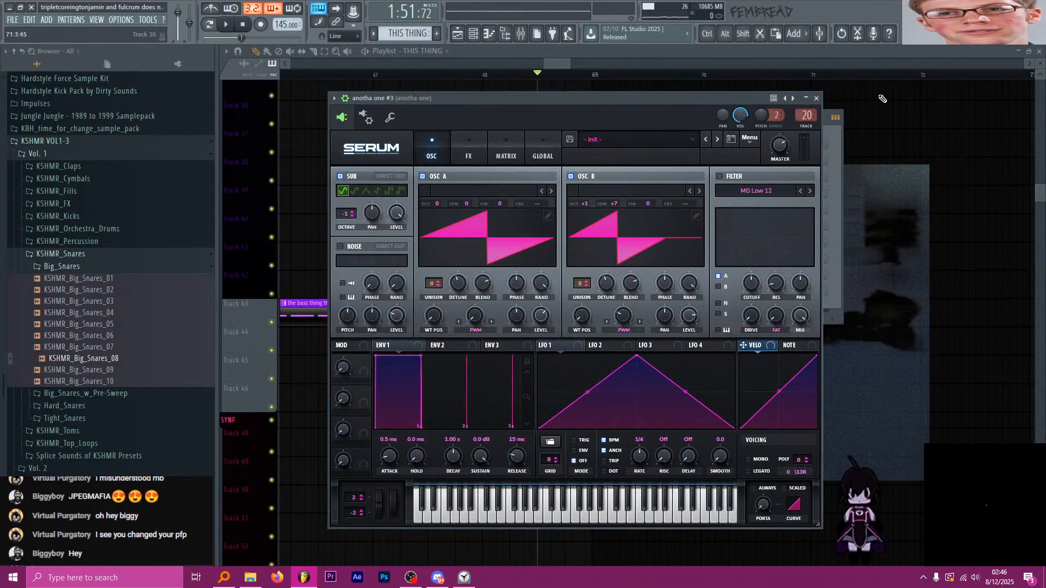
left_click(820, 106)
key("alt+Down")
key("alt+Down")
key("alt+Down")
key("alt+Down")
key("alt+Down")
key("alt+Down")
key("alt+Down")
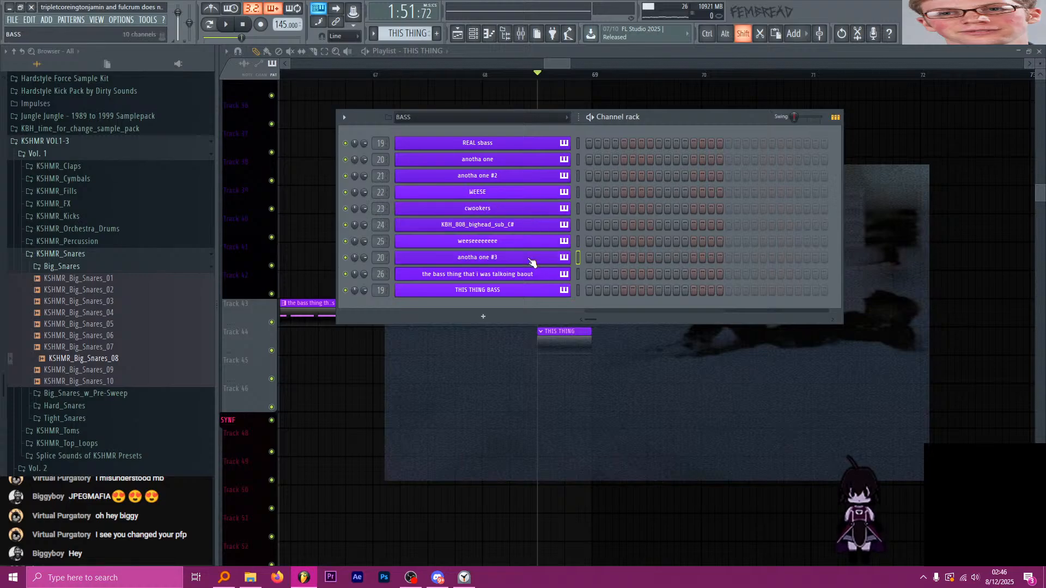
Rename the cloned anotha one channel THIS THING LAYA.
key("F2")
type("THIS THING ")
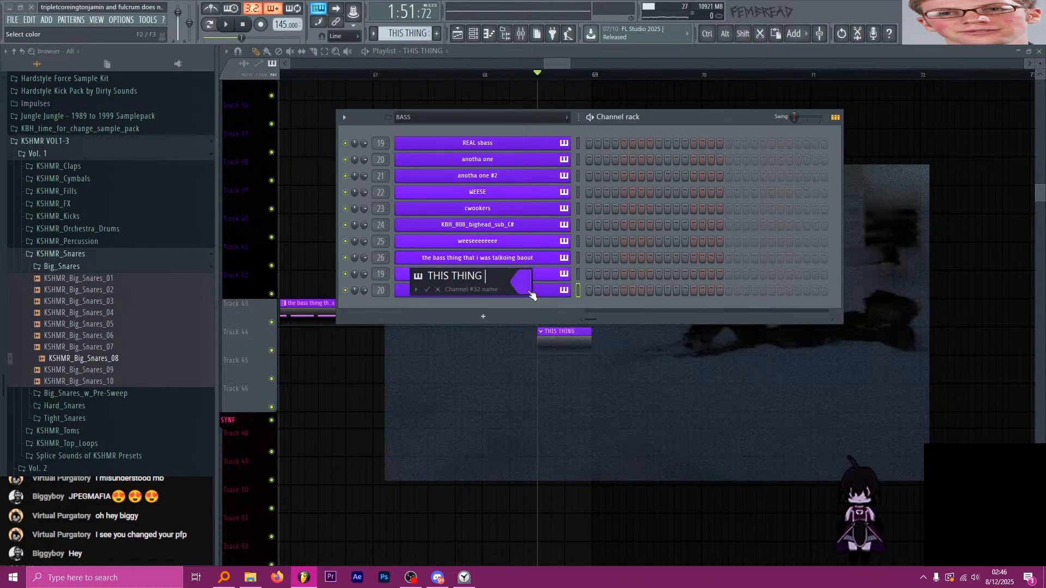
type("LAYA")
key("Return")
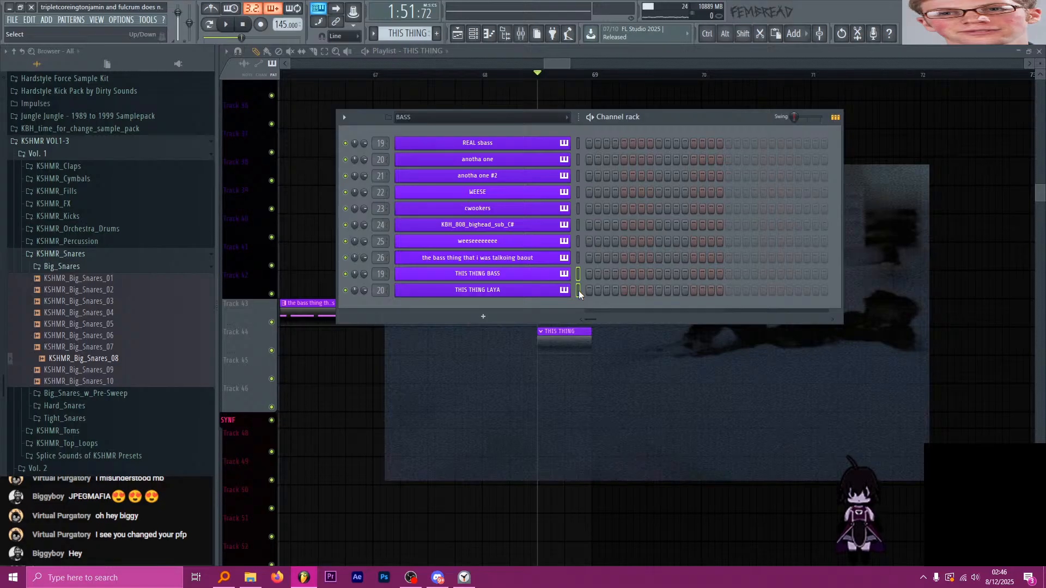
Route the THIS THING BASS and THIS THING LAYA channels to the free mixer tracks 64 and 65.
key("F9")
scroll(729, 113, "down", 6)
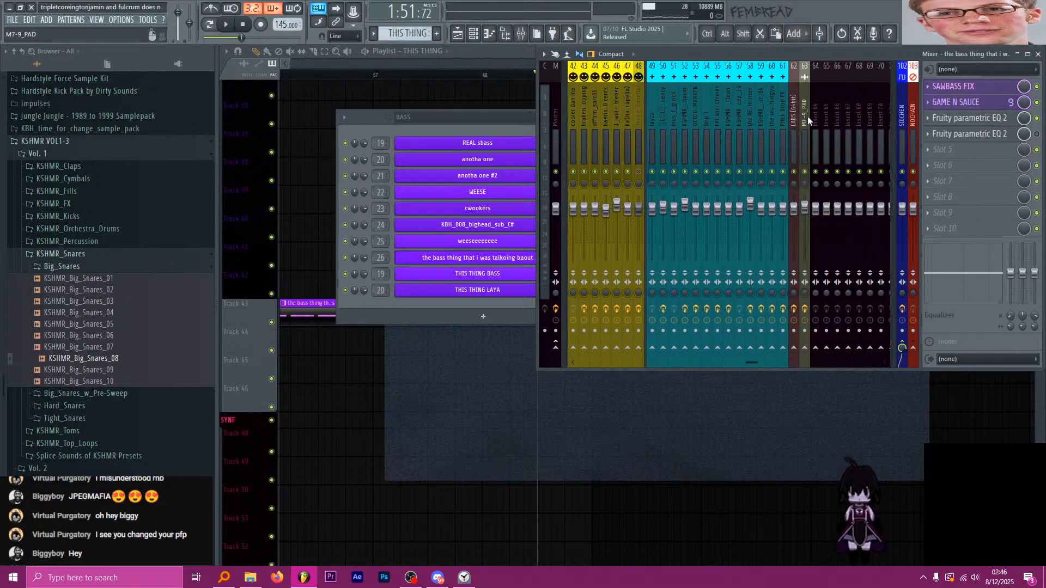
left_click(812, 121)
key("ctrl+l")
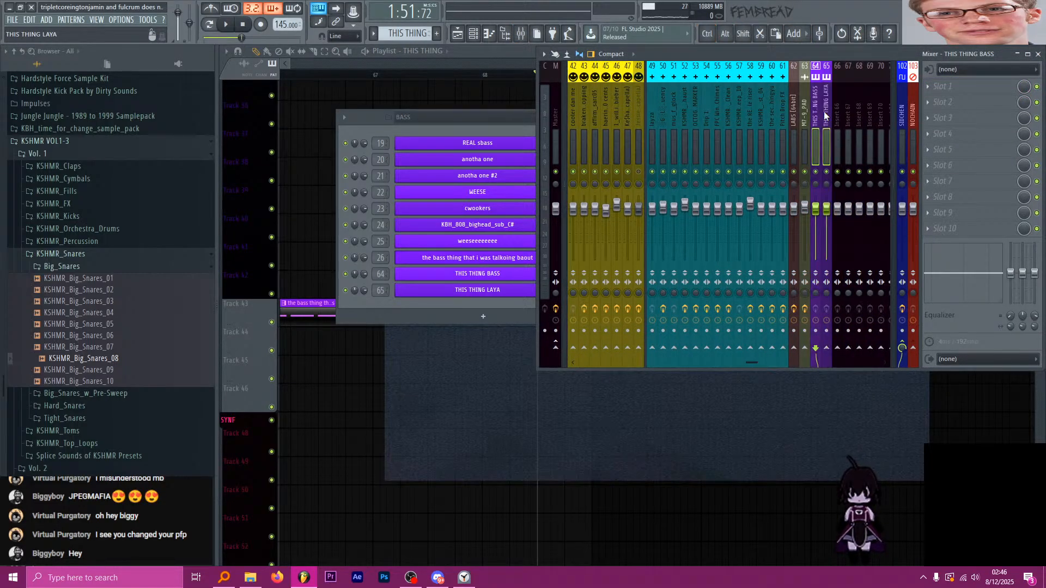
Move the THIS THING BASS and THIS THING LAYA mixer tracks next to the other bass tracks, to positions 27 and 28.
key("alt+Left")
key("alt+Left")
key("alt+Left")
key("alt+Left")
key("alt+Left")
key("alt+Left")
key("alt+Left")
key("alt+Left")
key("alt+Left")
key("alt+Left")
key("alt+Left")
key("alt+Left")
key("alt+Left")
key("alt+Left")
key("alt+Left")
key("alt+Left")
key("alt+Left")
key("alt+Left")
key("alt+Left")
key("alt+Left")
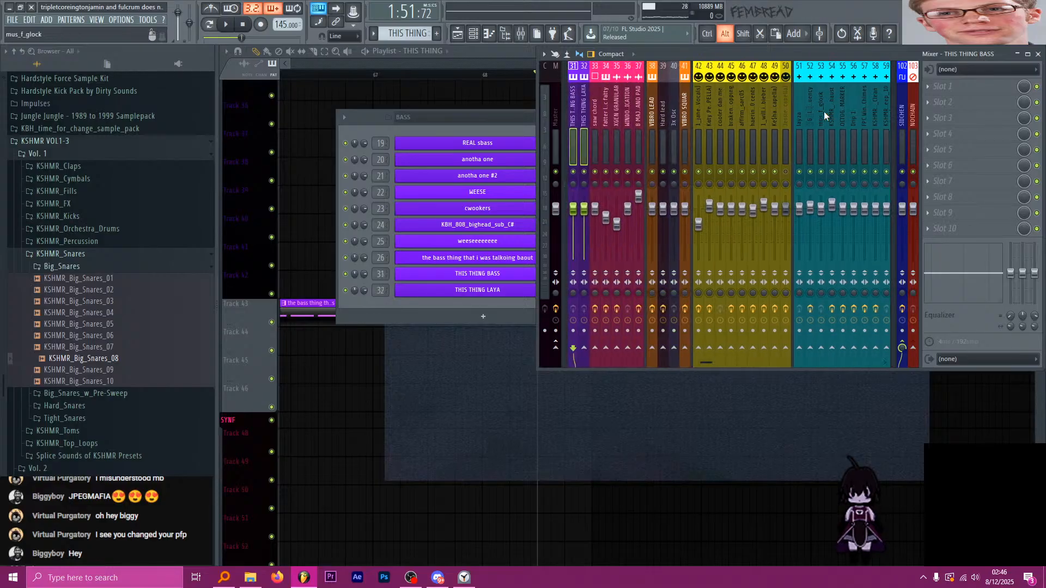
key("alt+Left")
key("alt+Left")
key("alt+Left")
key("alt+Left")
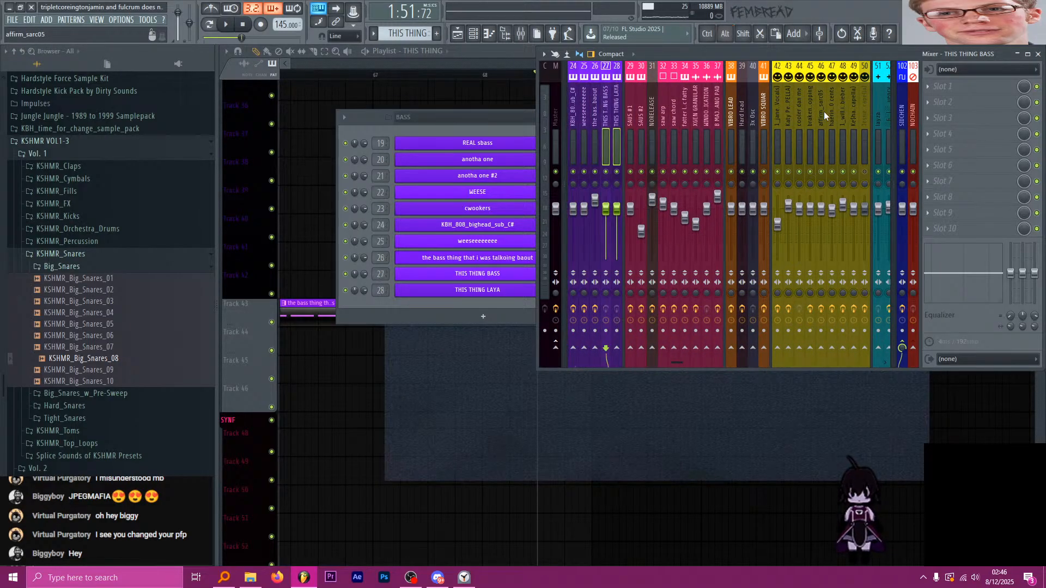
Select only the THIS THING BASS mixer track.
left_click(707, 106)
scroll(664, 111, "up", 3)
left_click(706, 112)
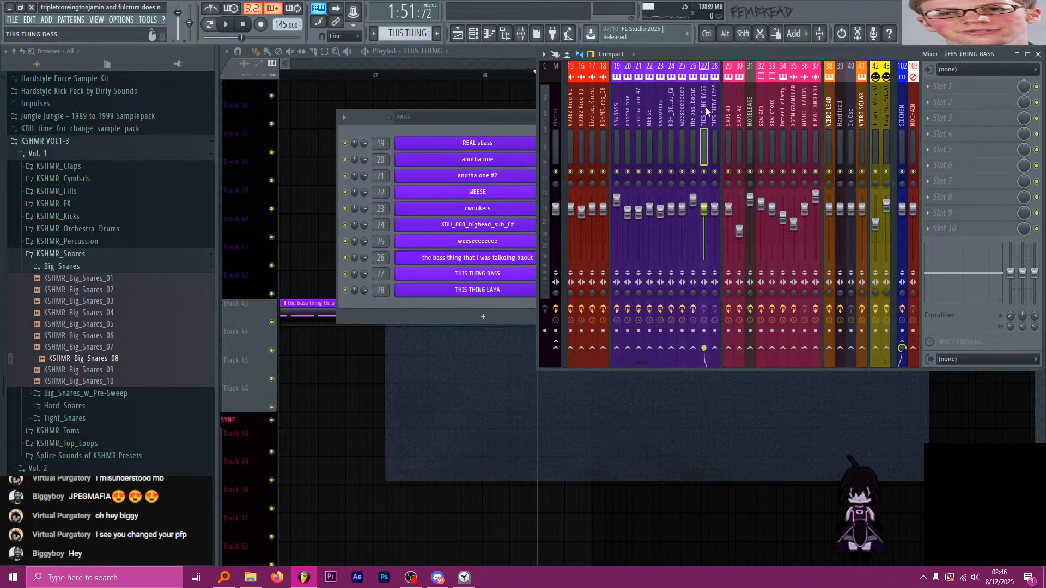
Copy the SAWBASS mixer track's state, including its effects chain, onto the THIS THING BASS mixer track.
double_click(706, 111)
key("Return")
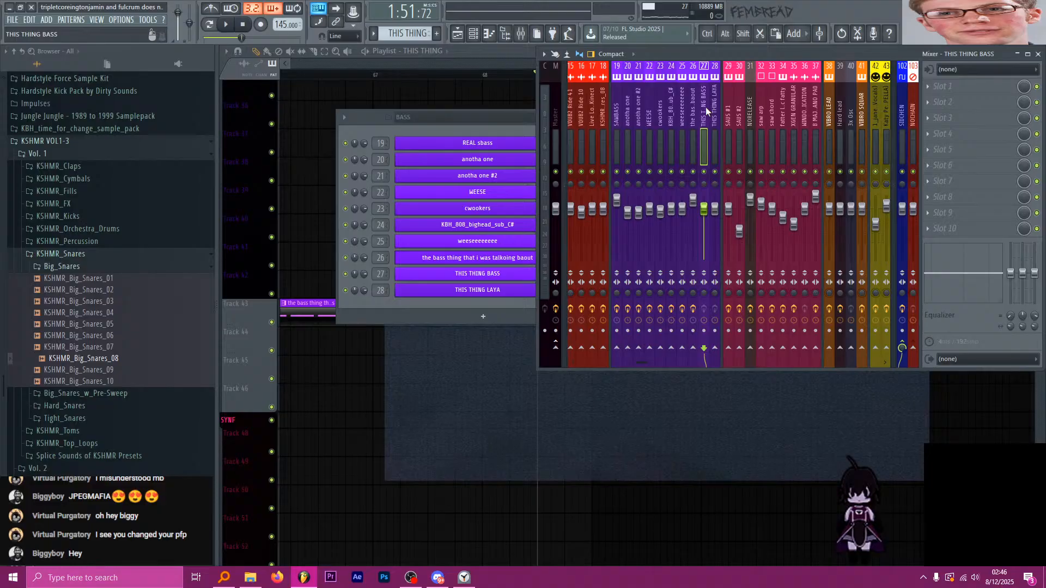
right_click(617, 118)
mouse_move(682, 106)
left_click_drag(755, 116, 707, 120)
Rename mixer track 27 THIS THING BASS and turn off its separator.
right_click(706, 121)
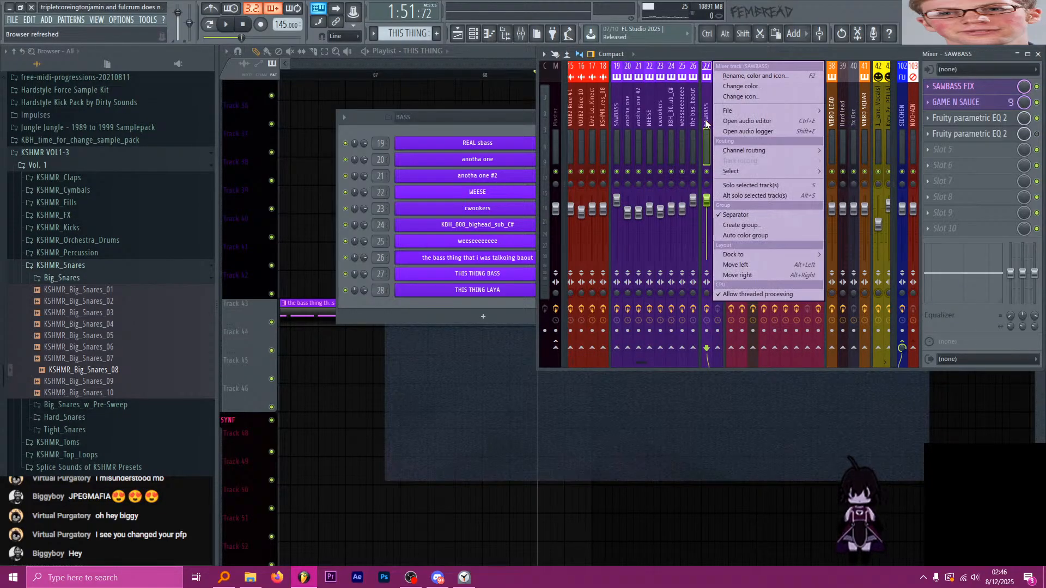
left_click(735, 75)
left_click(591, 121)
left_click(616, 131)
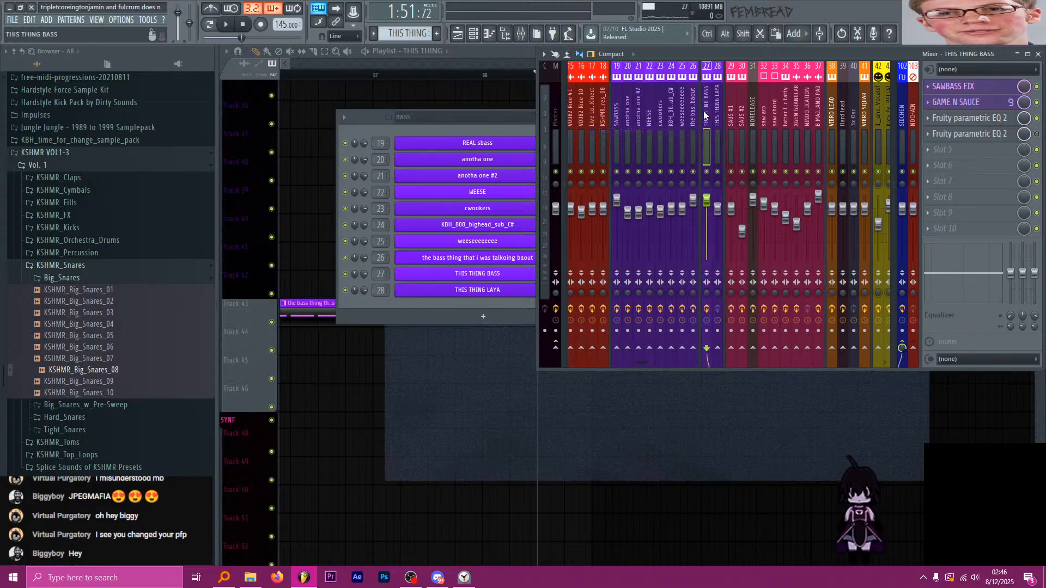
right_click(706, 121)
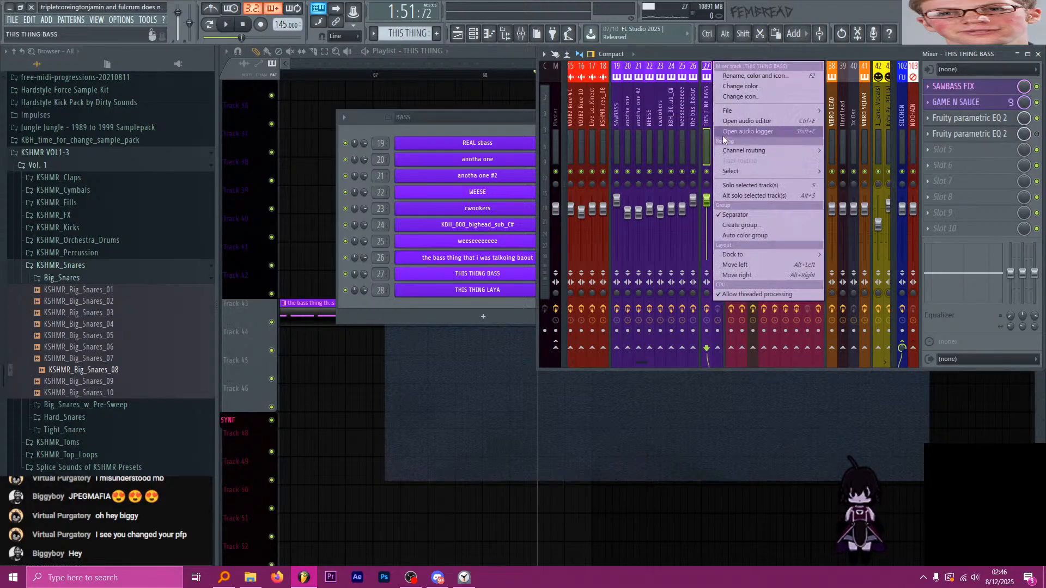
left_click(761, 215)
Copy the anotha one mixer track's state, including its effects chain, onto the THIS THING LAYA mixer track.
left_click(714, 123)
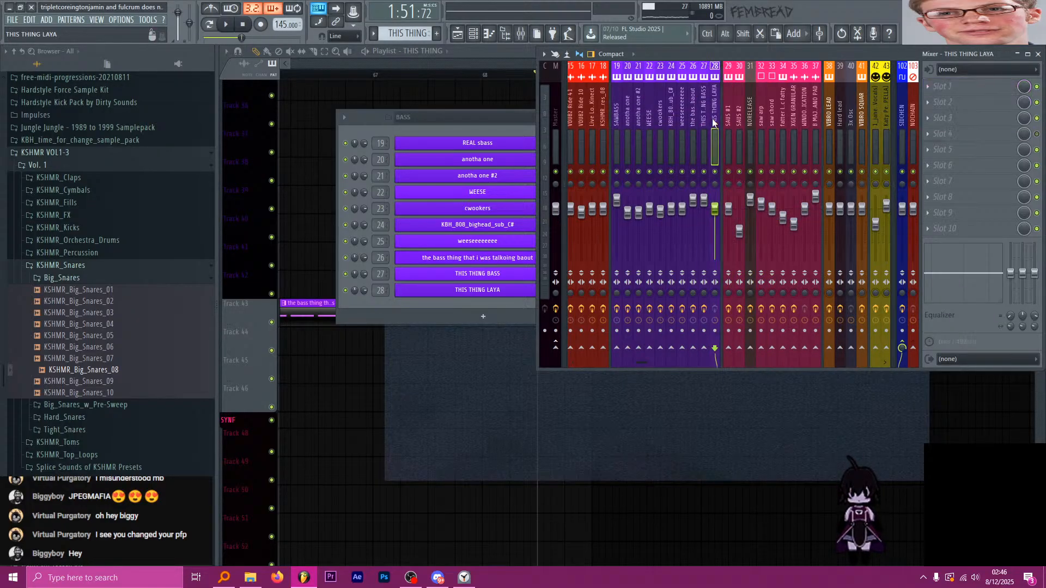
left_click(629, 122)
right_click(630, 121)
left_click(654, 76)
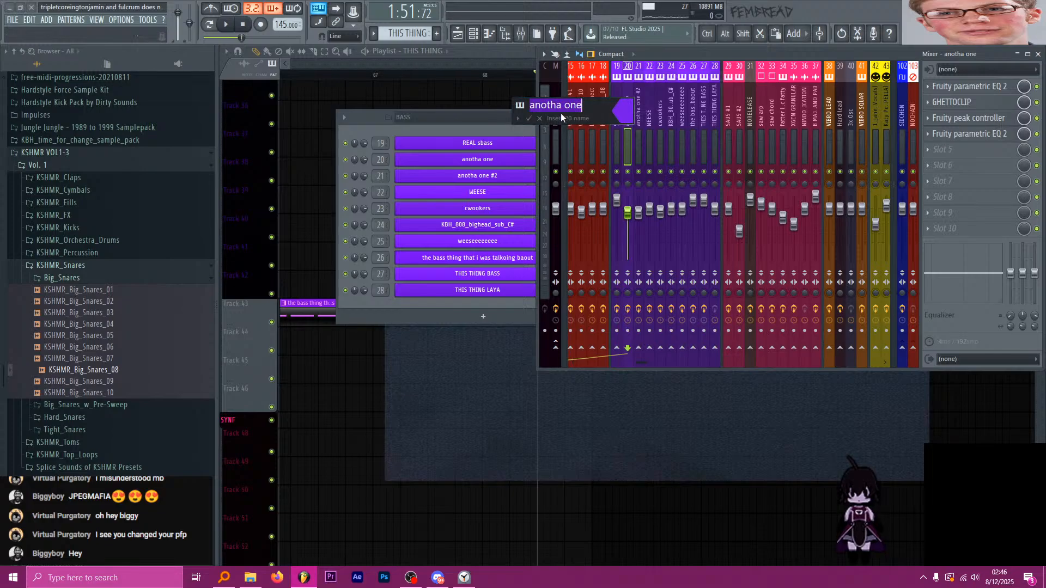
key("Escape")
left_click(714, 121)
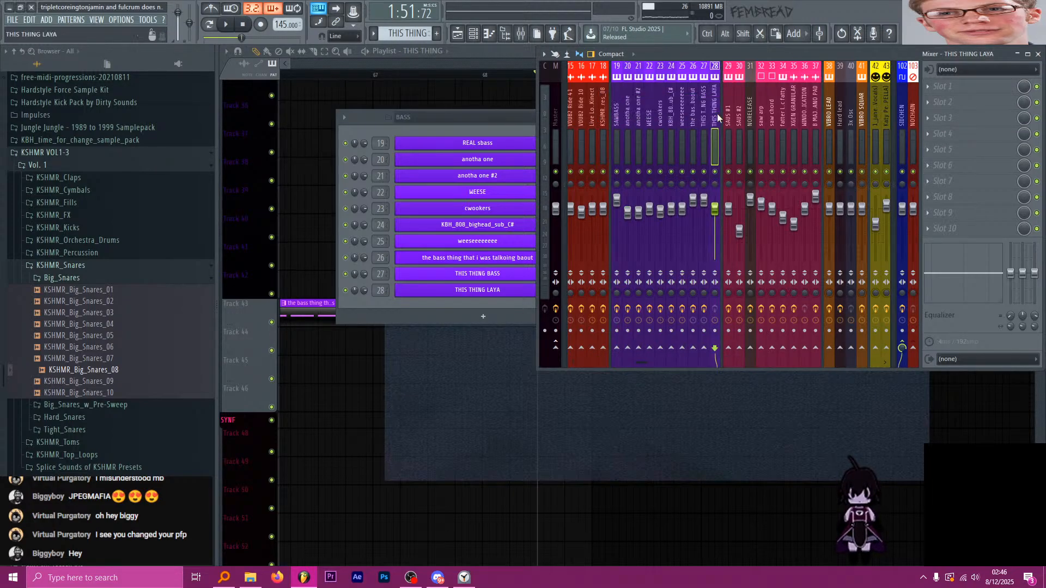
right_click(635, 116)
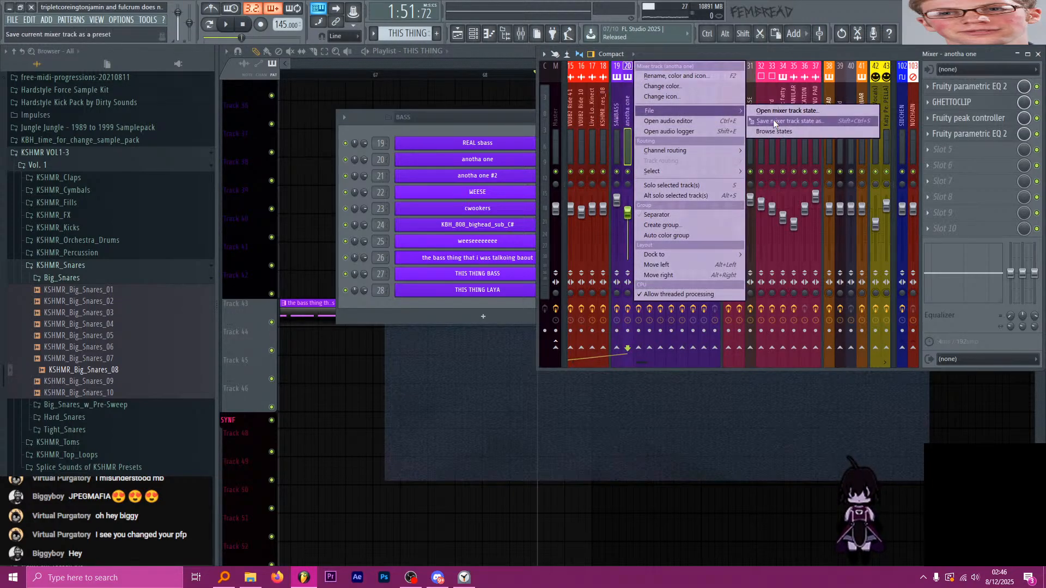
left_click_drag(711, 114, 714, 121)
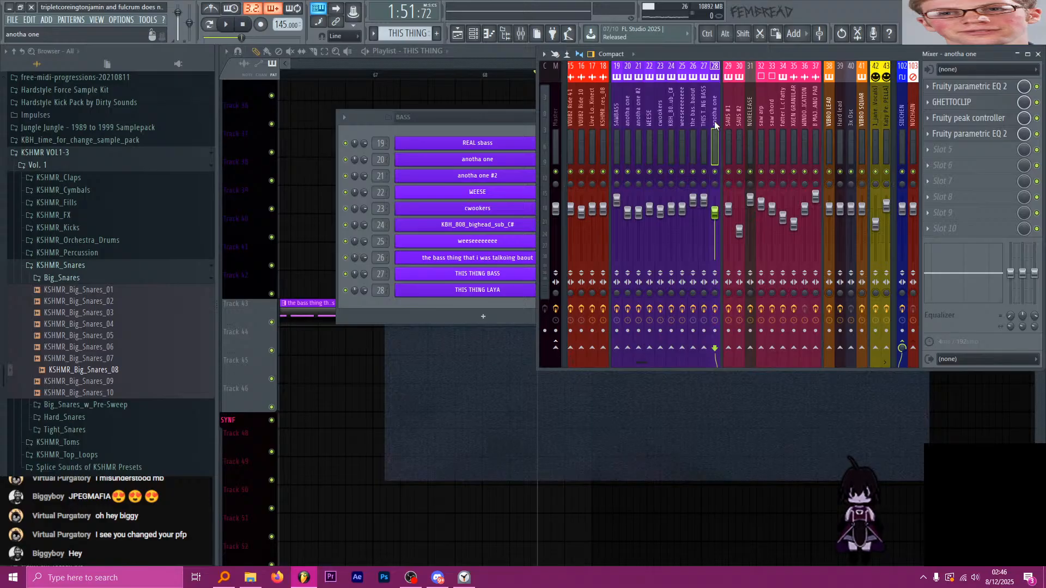
Select mixer track 26, the bass thing that i was talkoing baout, and play the arrangement from bar 65.
left_click(702, 124)
left_click(693, 121)
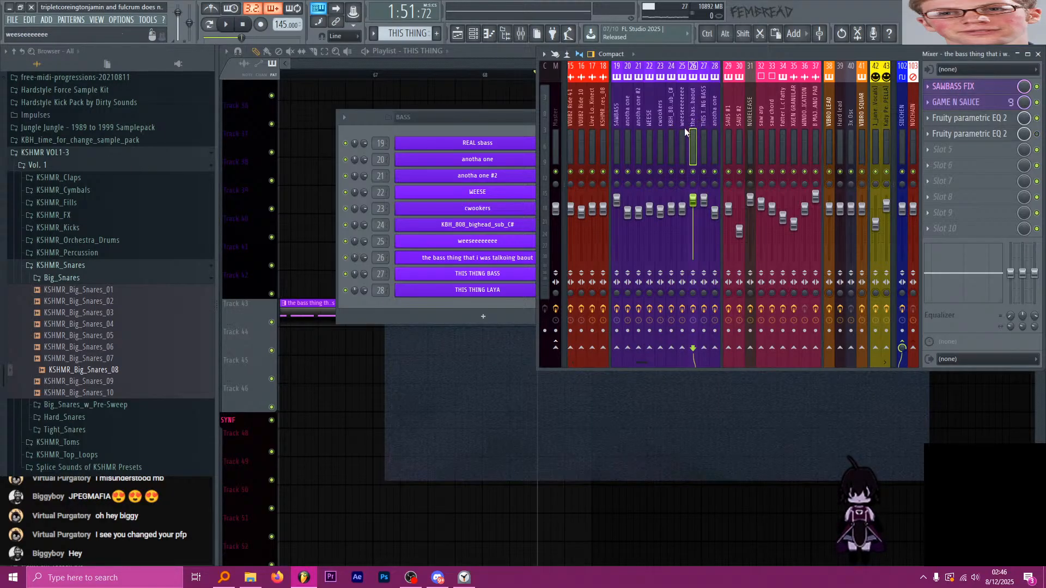
key("space")
key("space")
left_click(248, 26)
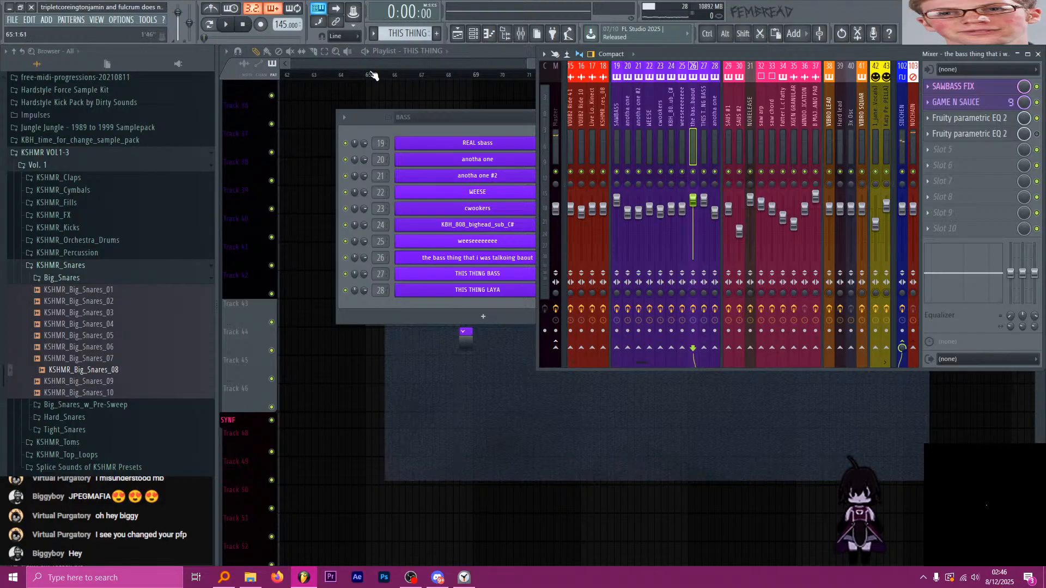
left_click(370, 73)
key("space")
scroll(370, 76, "up", 4)
key("space")
Route mixer track 26 only to the BASS CLIP AGEN track and listen to the section from bar 65.
left_click(520, 34)
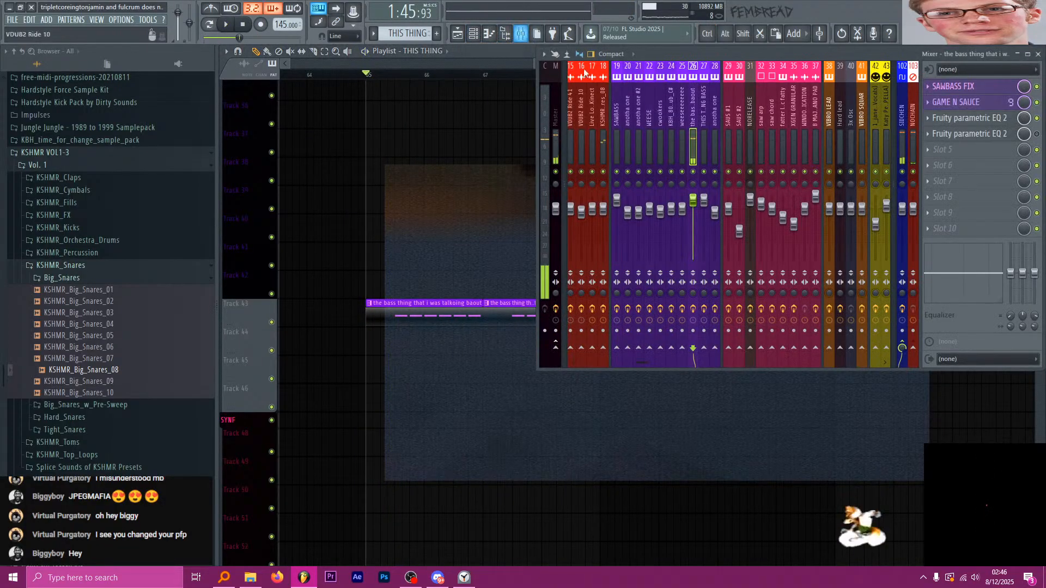
scroll(665, 123, "up", 4)
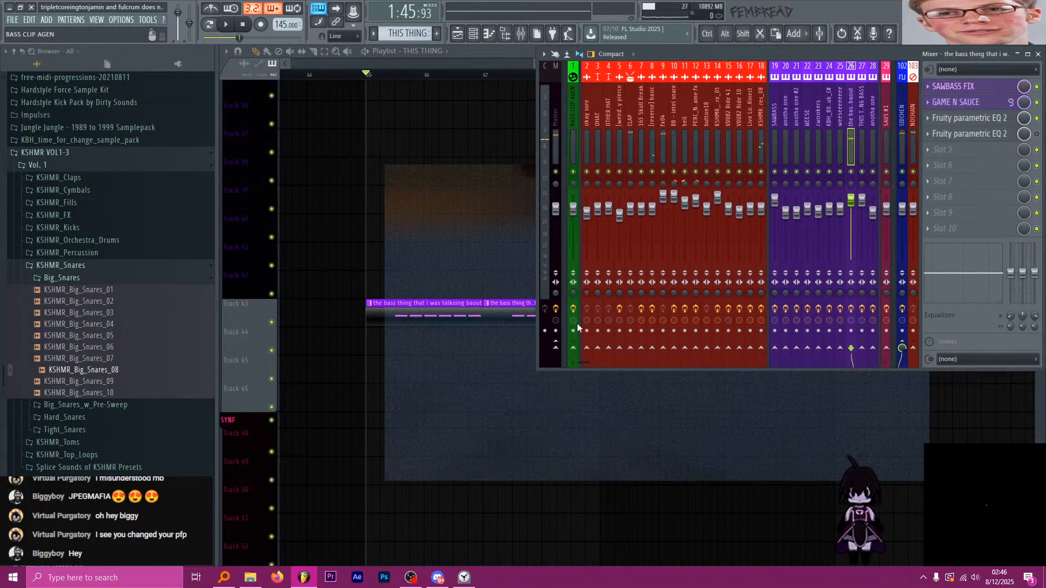
right_click(576, 347)
key("Down")
key("Down")
key("Return")
key("space")
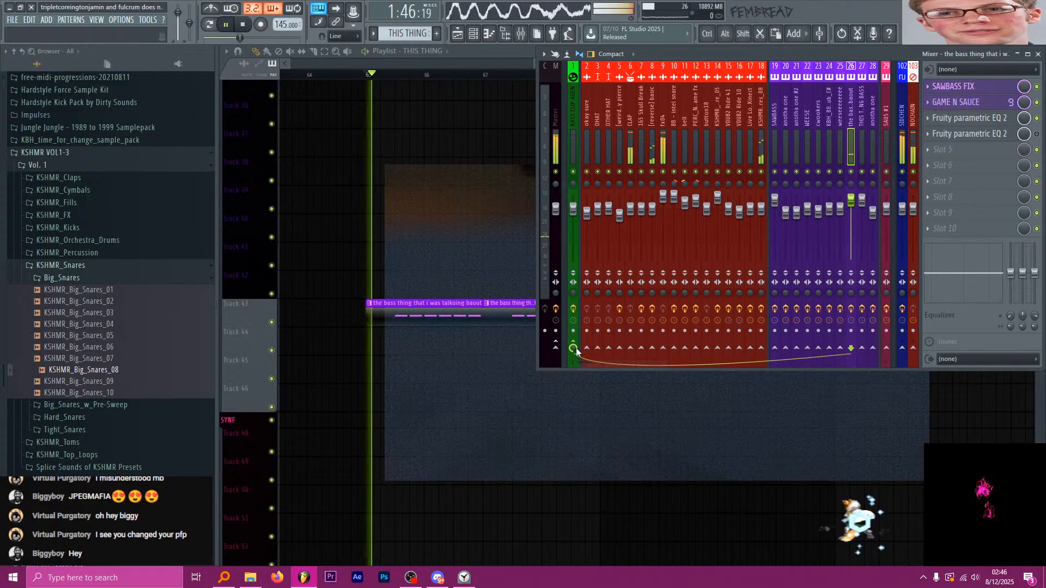
scroll(681, 130, "down", 8)
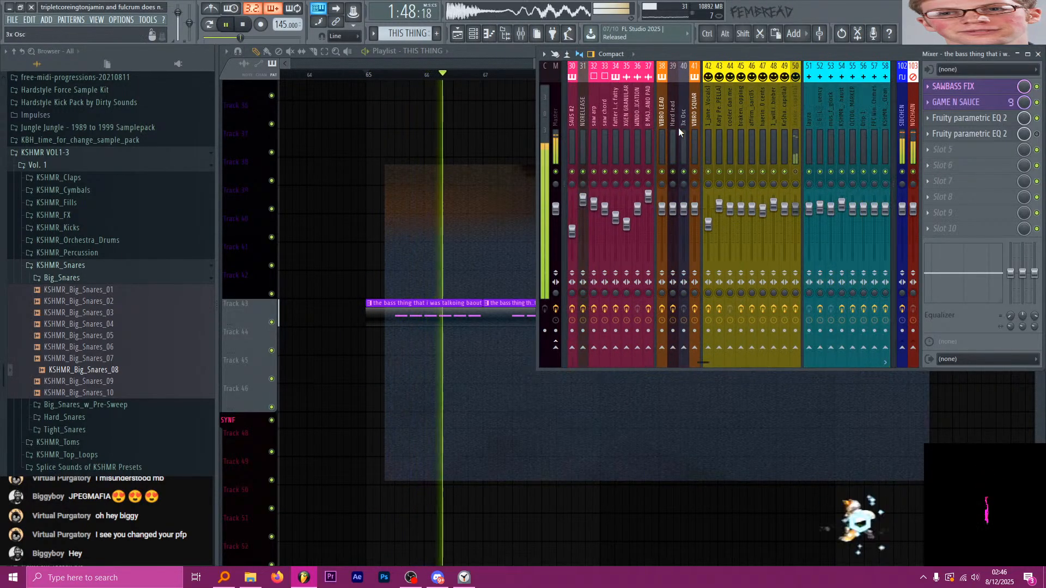
scroll(679, 128, "down", 3)
key("space")
Route the secret level thingyu mixer track only to BASS CLIP AGEN and play the section again from bar 65.
left_click(799, 135)
scroll(754, 122, "up", 8)
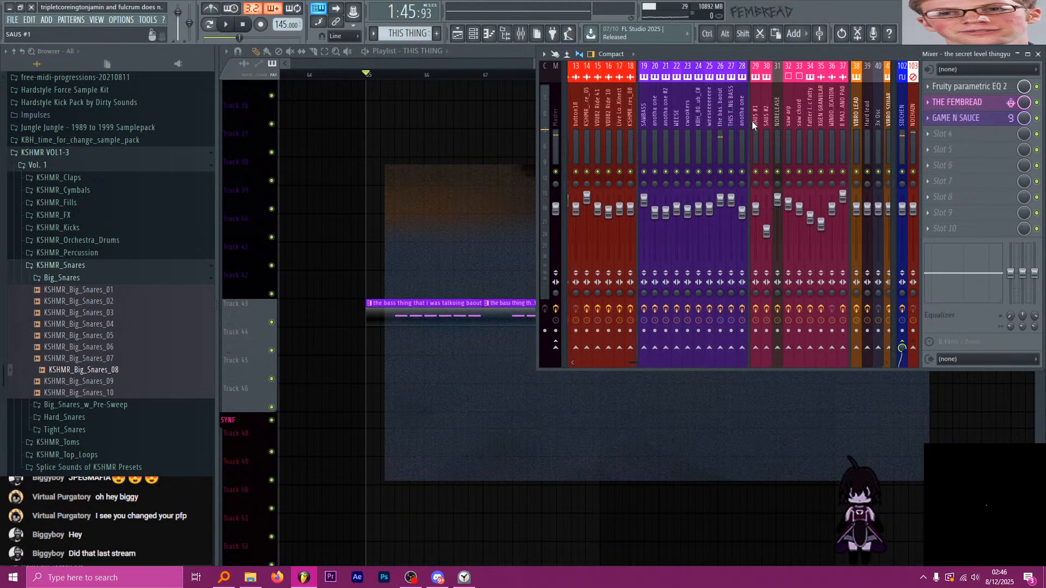
scroll(752, 121, "up", 6)
right_click(574, 349)
key("Down")
key("Down")
key("Return")
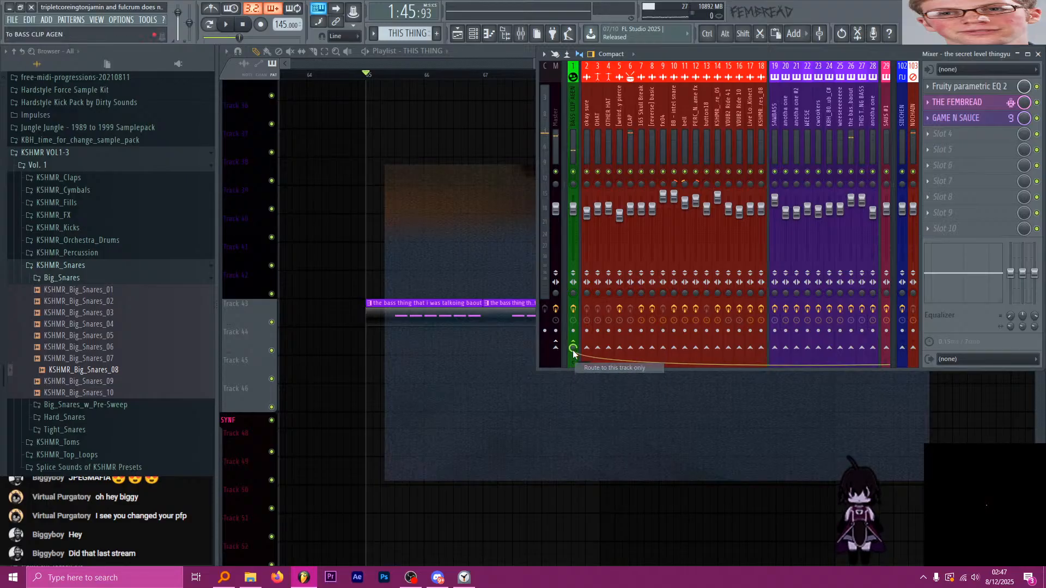
key("space")
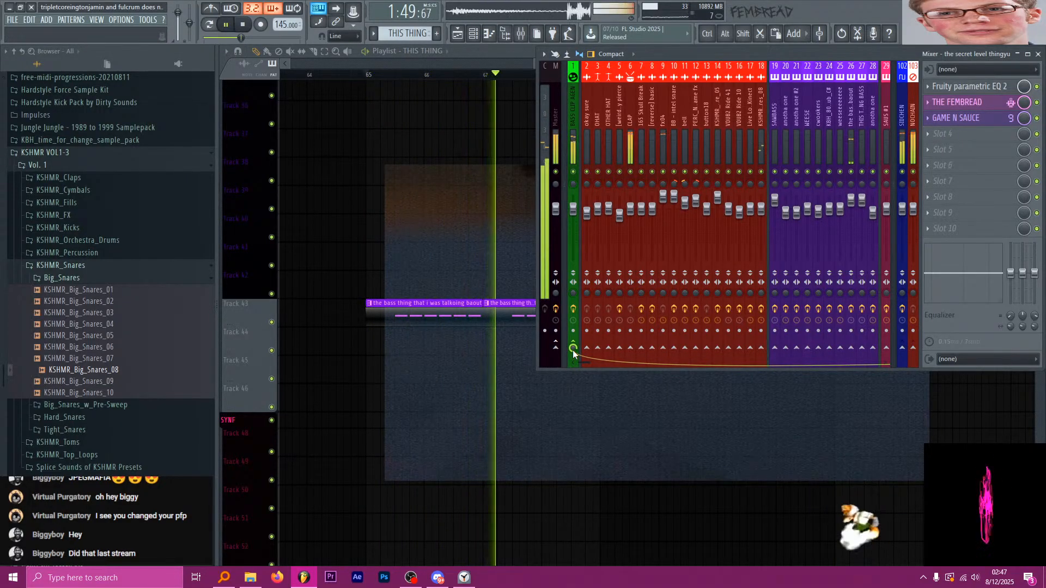
scroll(759, 123, "down", 4)
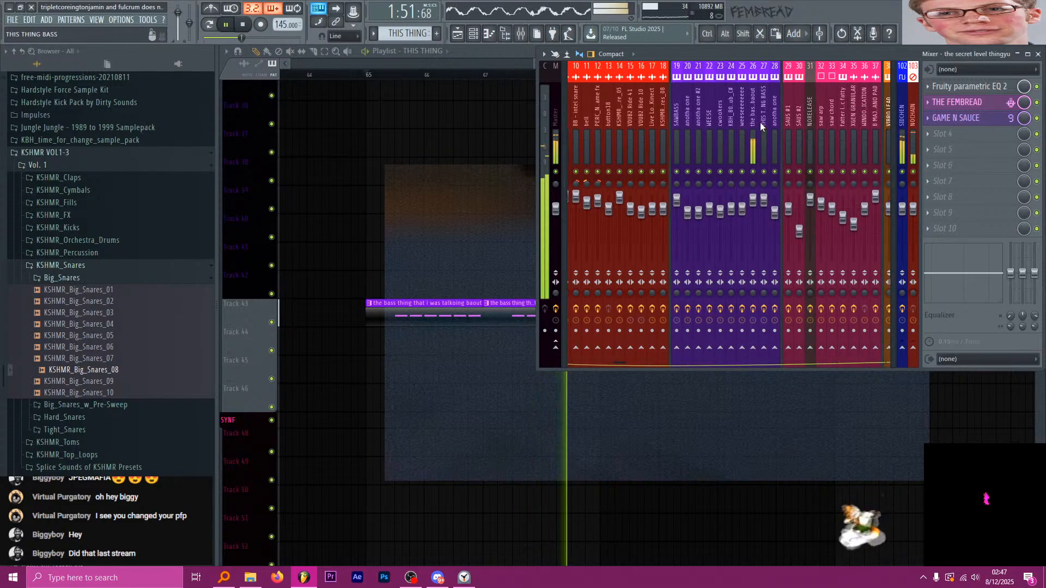
key("space")
Select mixer tracks 27 and 28 together and route them only to BASS CLIP AGEN.
left_click(761, 112)
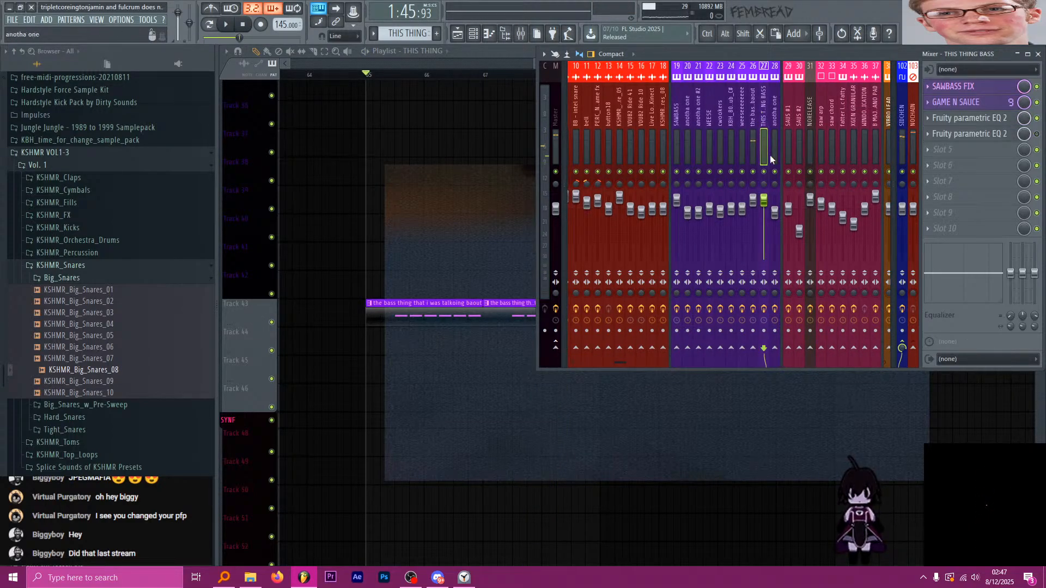
scroll(733, 151, "up", 4)
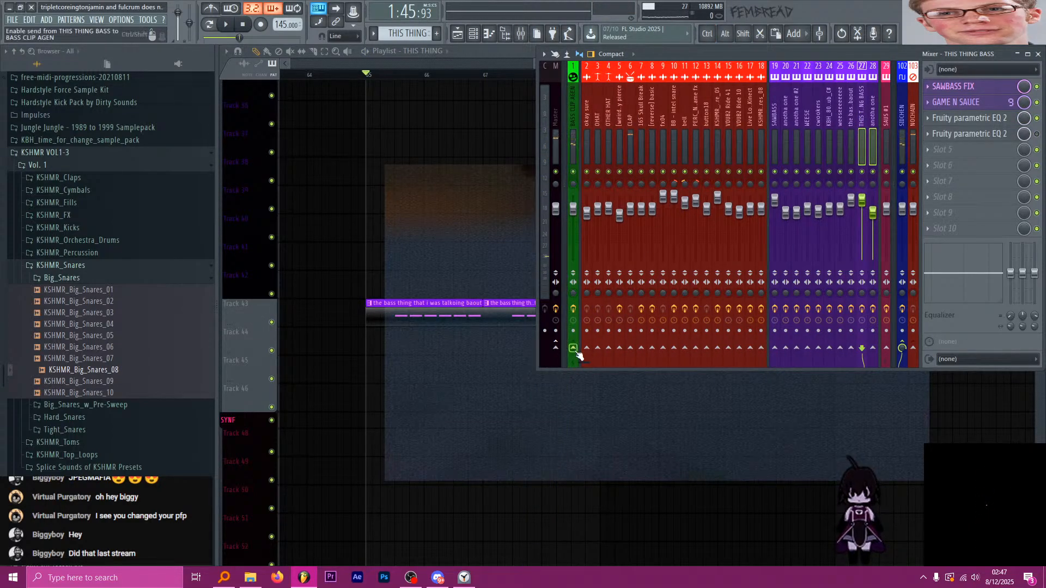
right_click(575, 350)
left_click(589, 357)
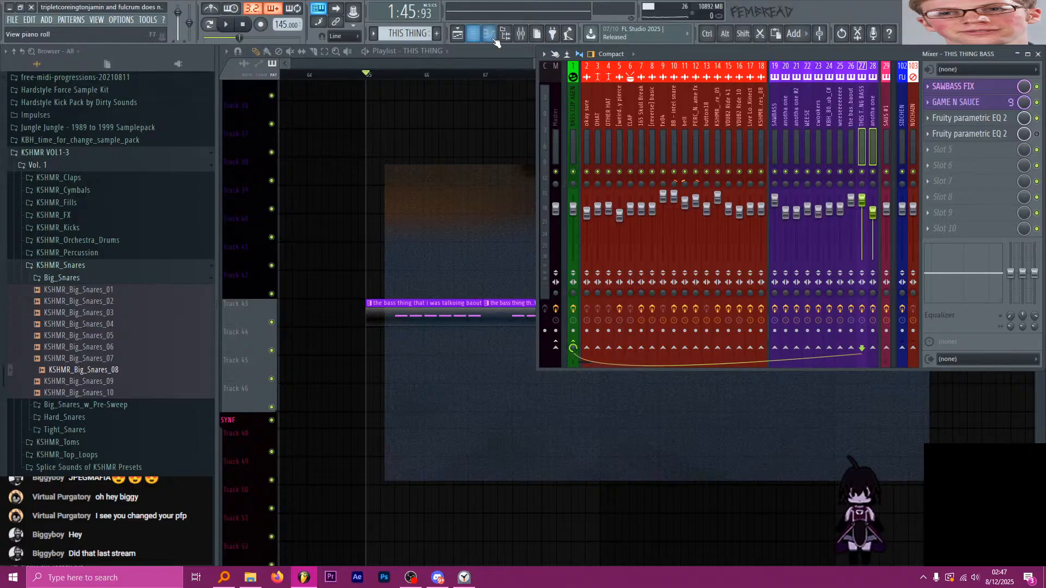
Open the THIS THING BASS channel in the piano roll for the THIS THING pattern and audition several pitches.
left_click(498, 47)
scroll(575, 332, "up", 3)
double_click(594, 337)
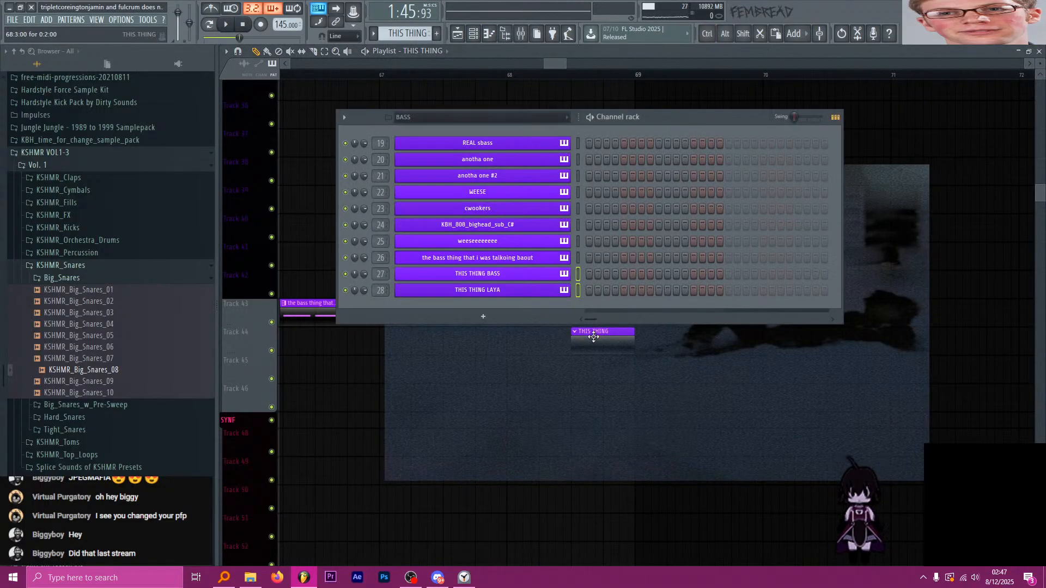
right_click(580, 275)
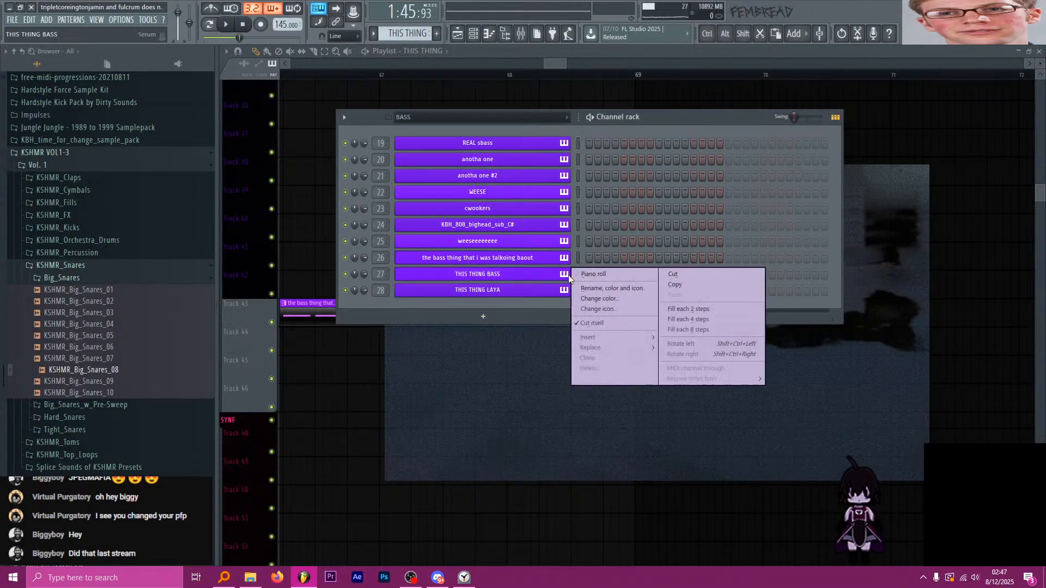
left_click(594, 276)
left_click(237, 378)
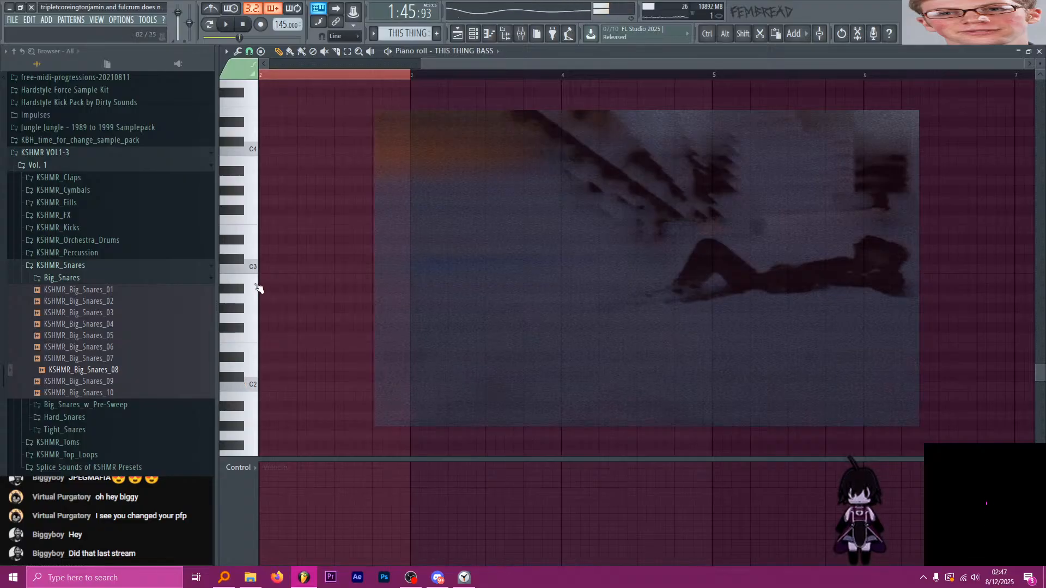
left_click(238, 261)
left_click(255, 210)
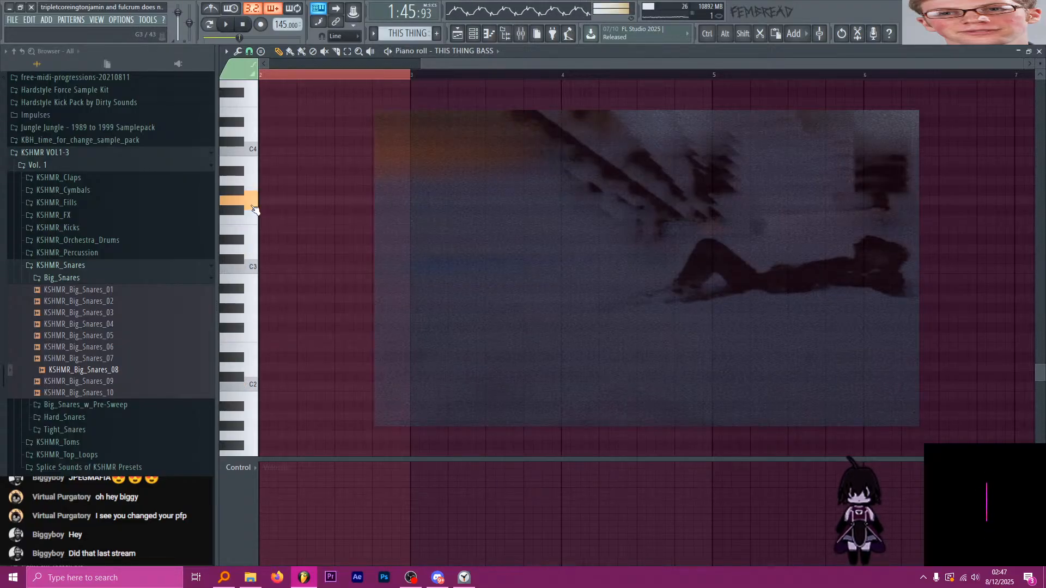
Audition D#3 and place two D#3 notes on the first two beats of bar 1 for THIS THING BASS.
left_click(244, 241)
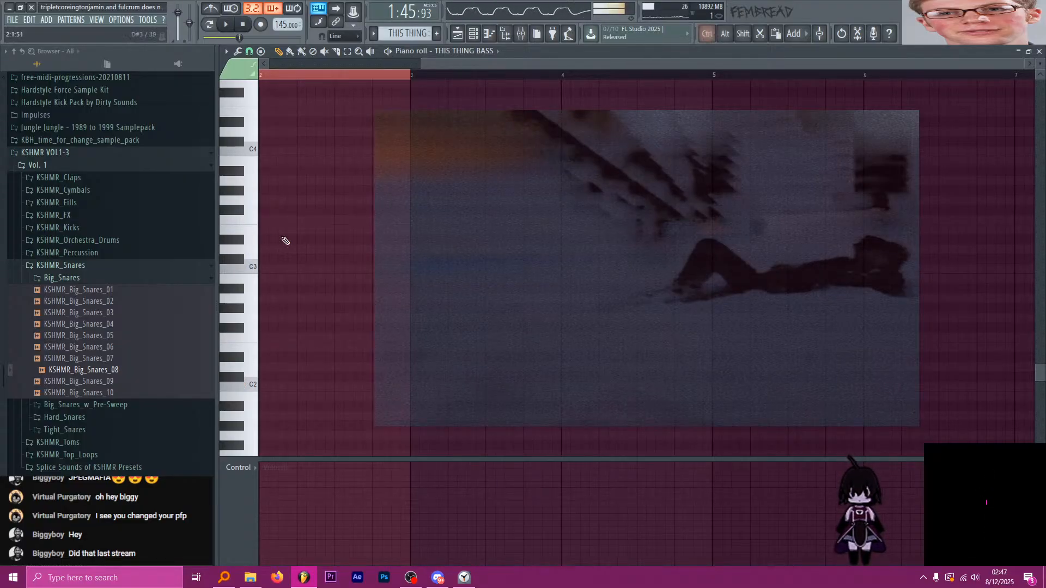
right_click(282, 238, "ctrl")
left_click(241, 243)
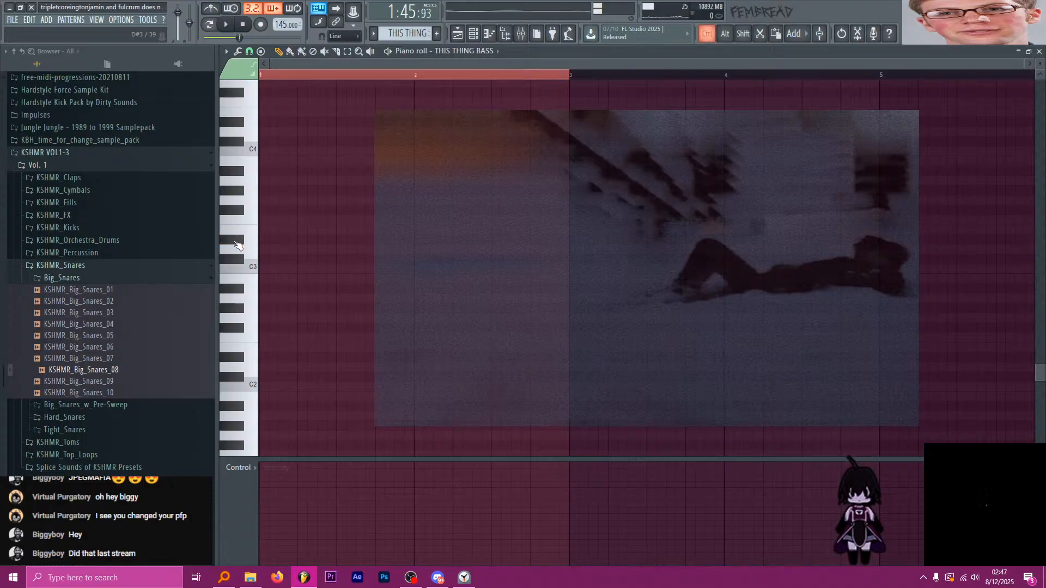
scroll(238, 245, "up", 2)
left_click(238, 245)
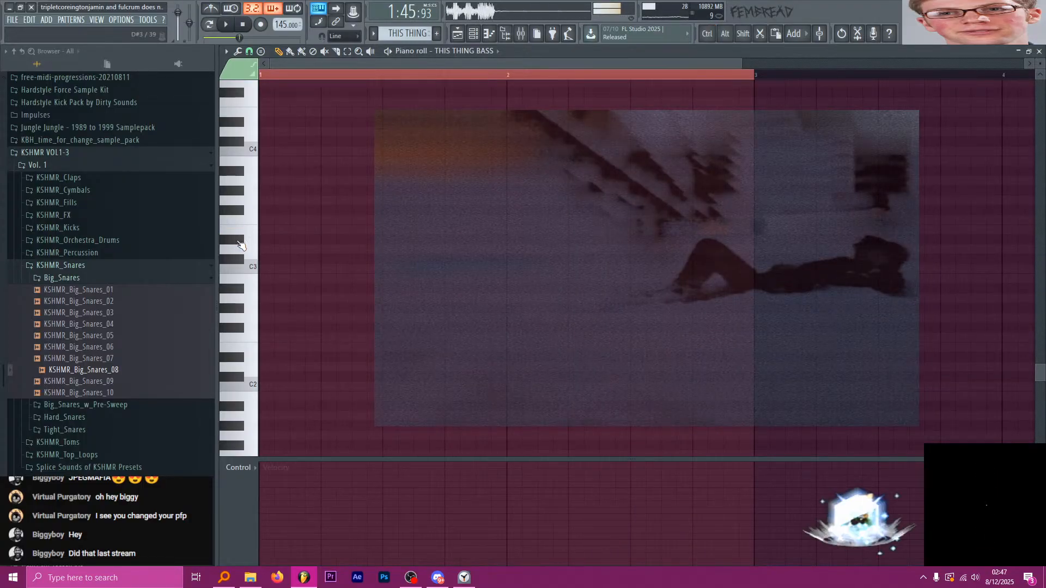
left_click(270, 241)
left_click(345, 241)
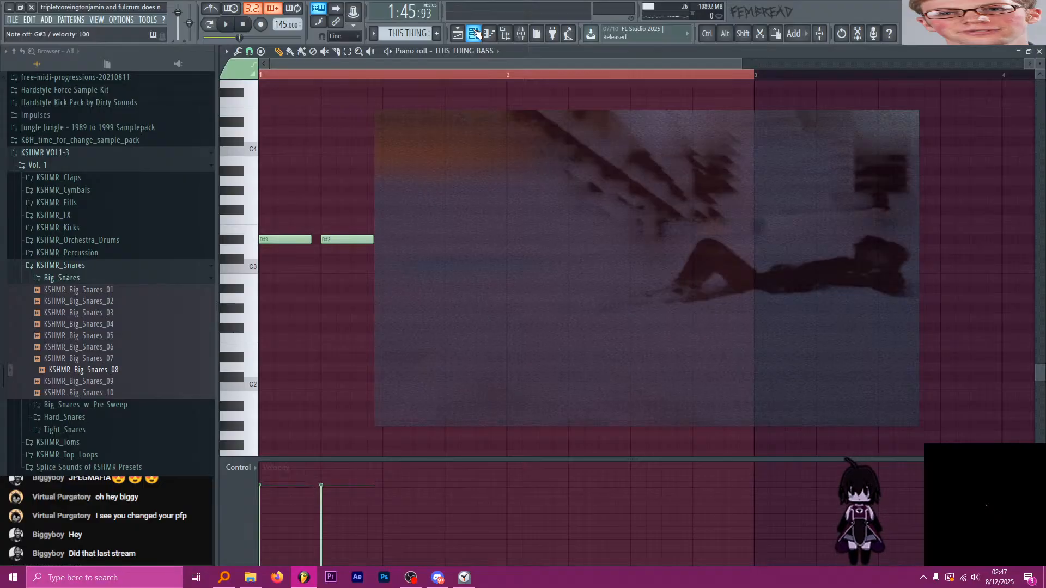
Place two matching D#3 notes on the first two beats of bar 1 in the THIS THING LAYA piano roll.
left_click(474, 34)
right_click(569, 287)
left_click(592, 292)
left_click(271, 242)
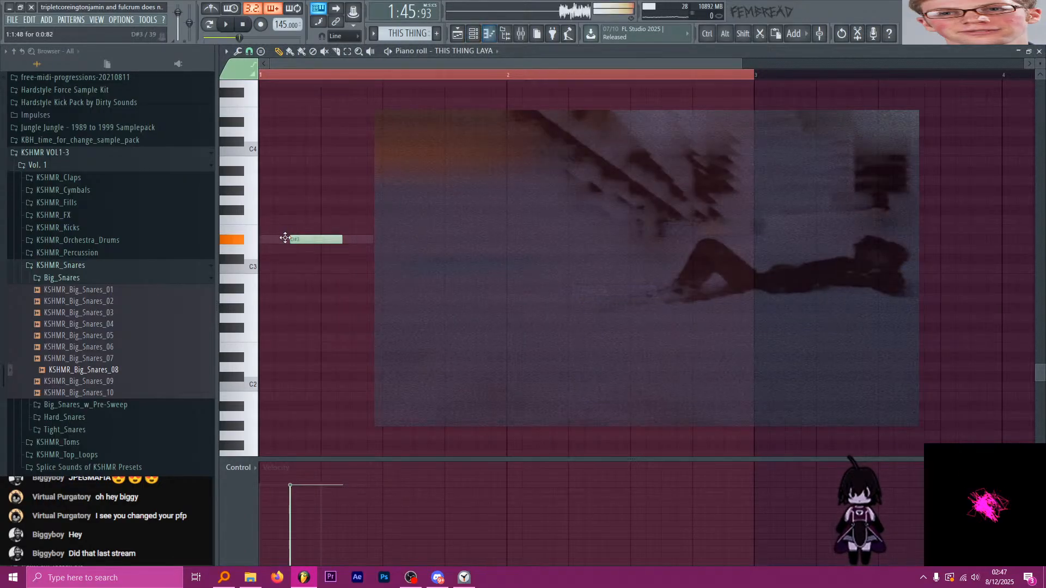
left_click(345, 241)
Open the Serum instrument of the THIS THING BASS channel.
left_click(473, 35)
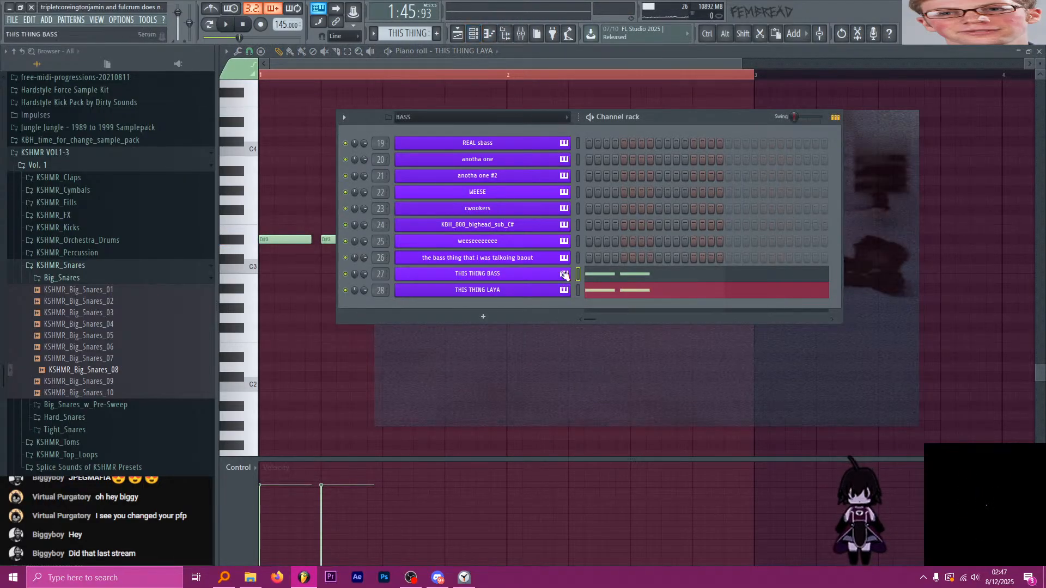
left_click(561, 273)
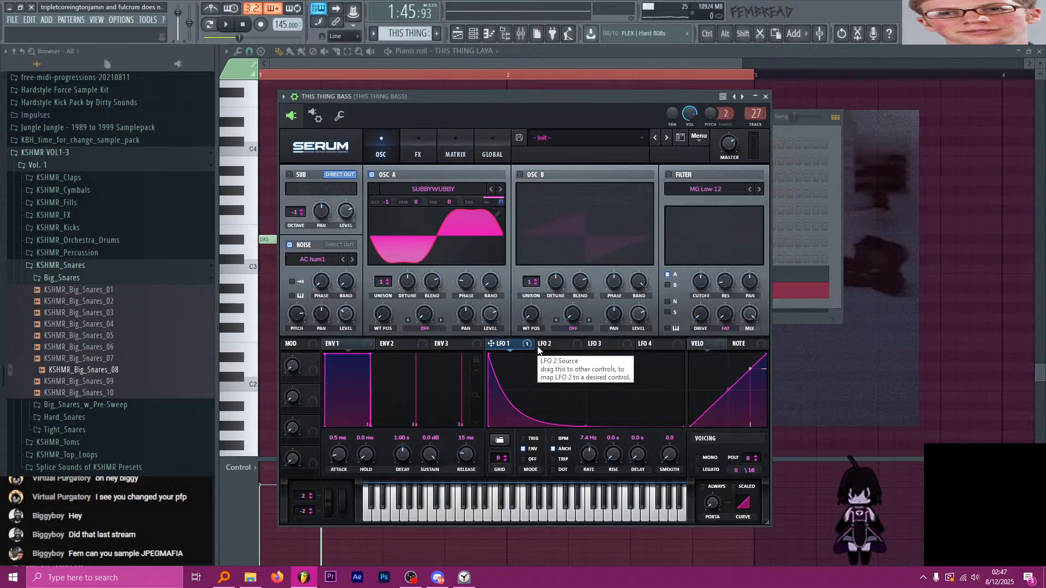
Reshape LFO 2 of THIS THING BASS into envelope mode with an early peak, a steep curved rise and a long bowed fall.
right_click(505, 346)
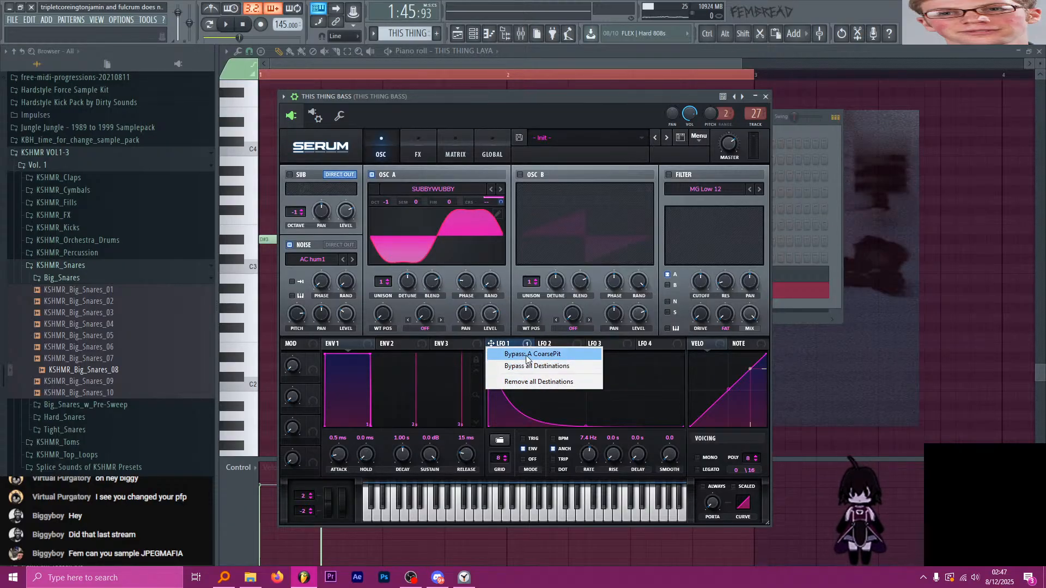
left_click(527, 355)
left_click(546, 344)
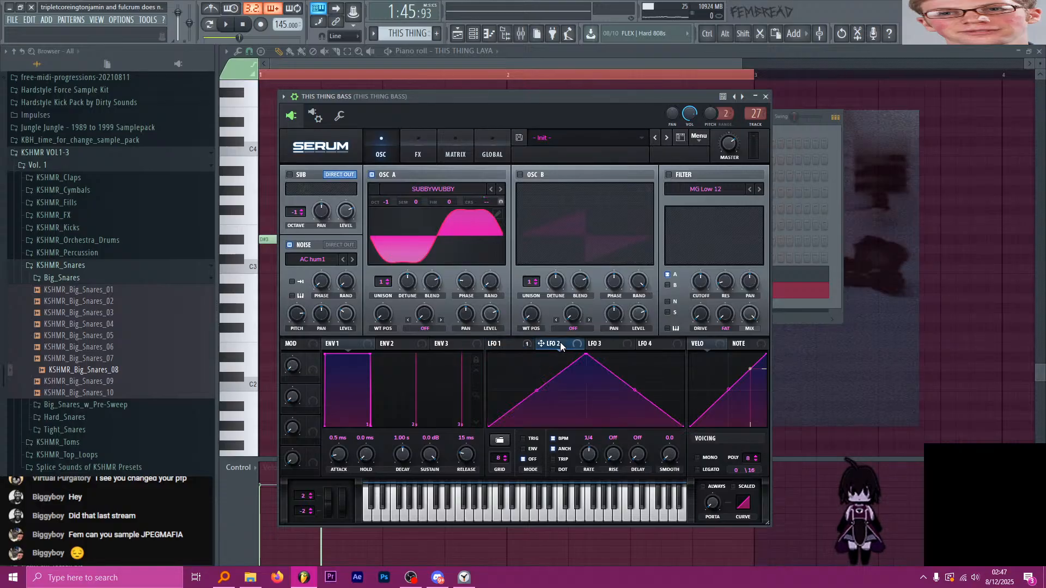
left_click(419, 155)
left_click(381, 150)
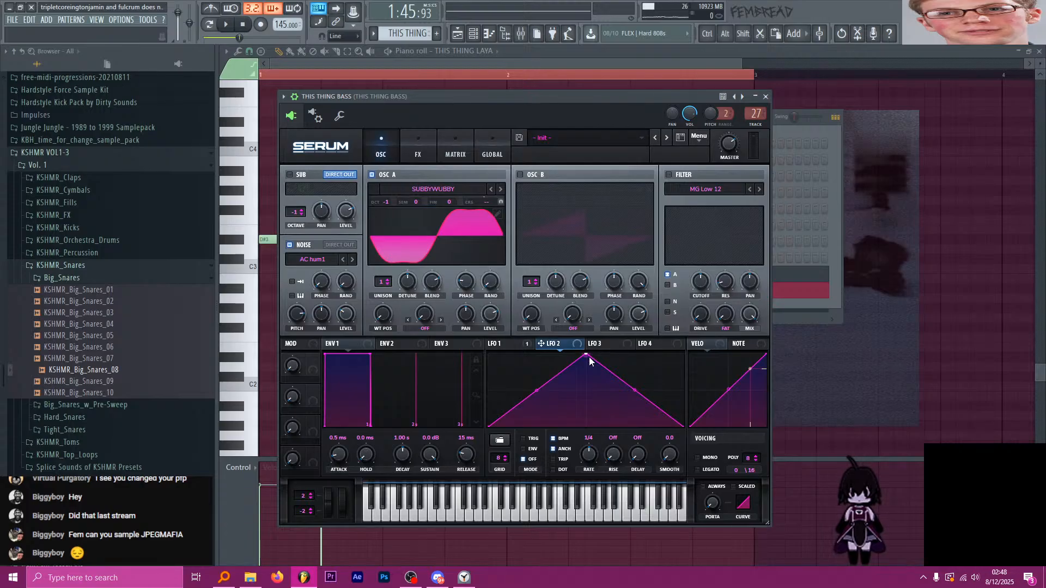
left_click_drag(586, 355, 539, 353)
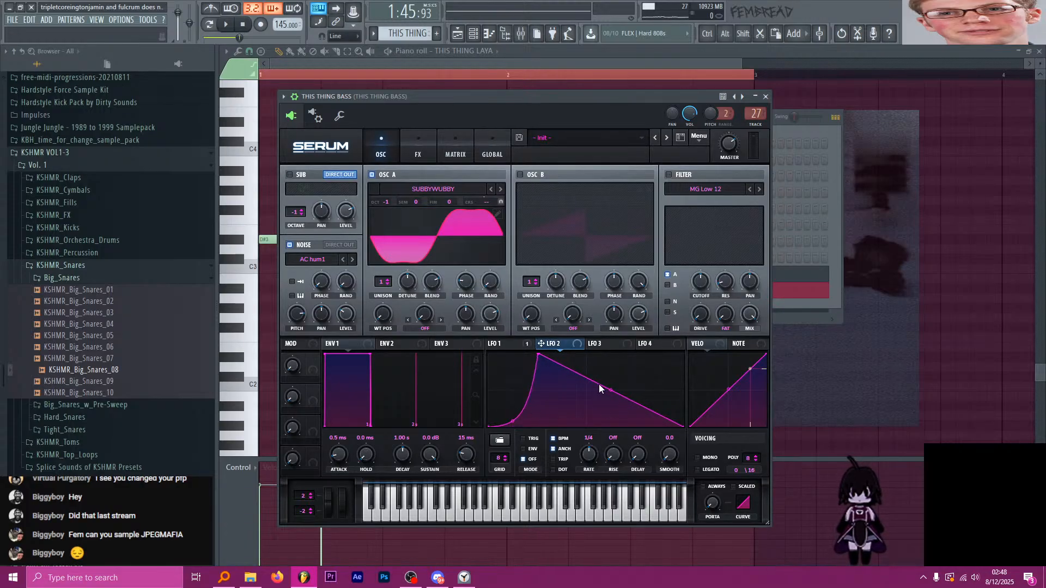
left_click_drag(600, 385, 625, 353)
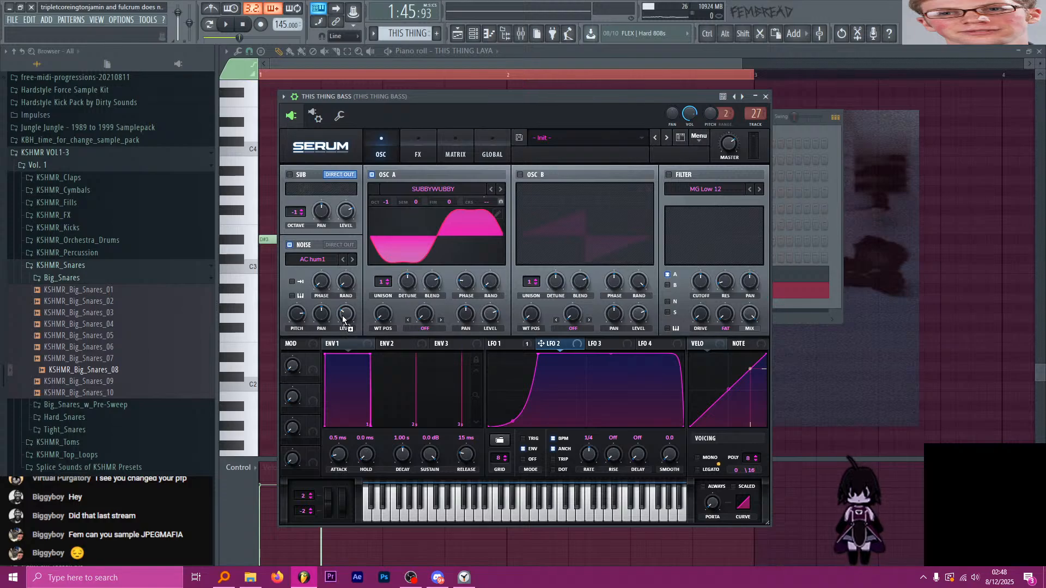
Assign LFO 2 to the noise level with an amount of about 28 and to the oscillator A level, and play the result.
left_click_drag(343, 317, 344, 315)
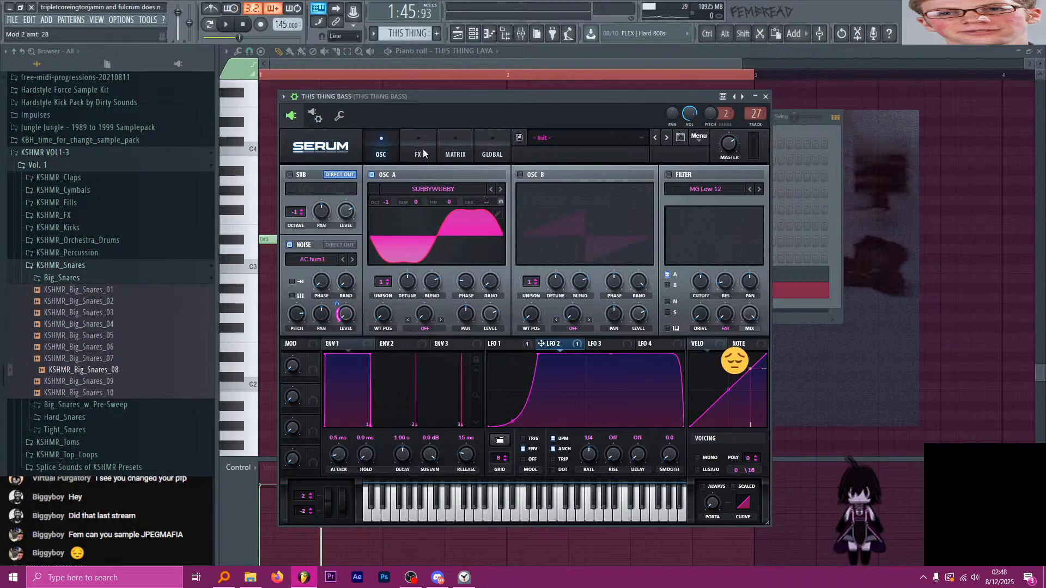
left_click_drag(542, 344, 491, 281)
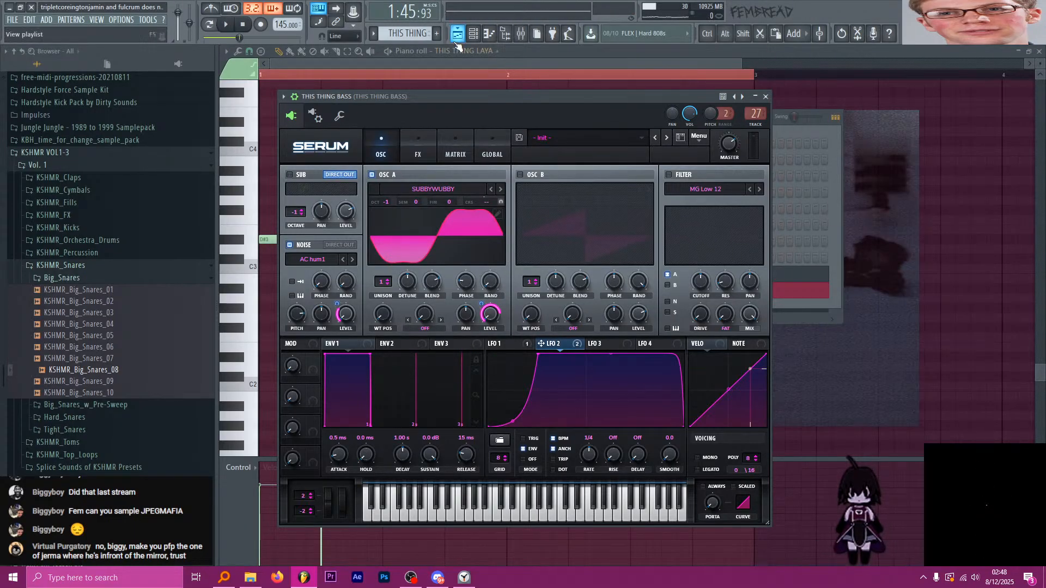
key("space")
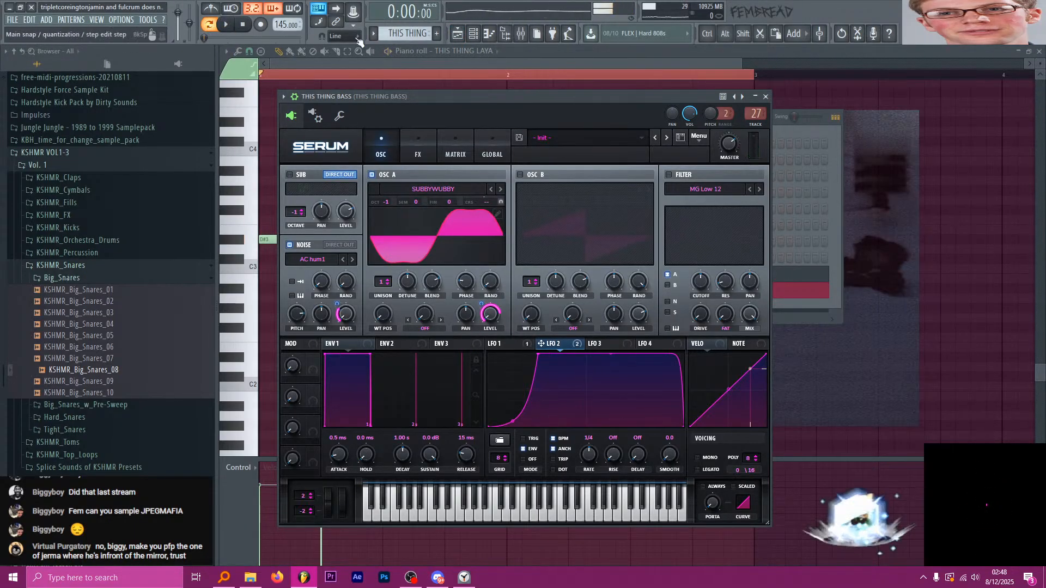
Reshape LFO 1 of THIS THING LAYA with an early peak, a steep curved rise and a long bowed fall.
key("F6")
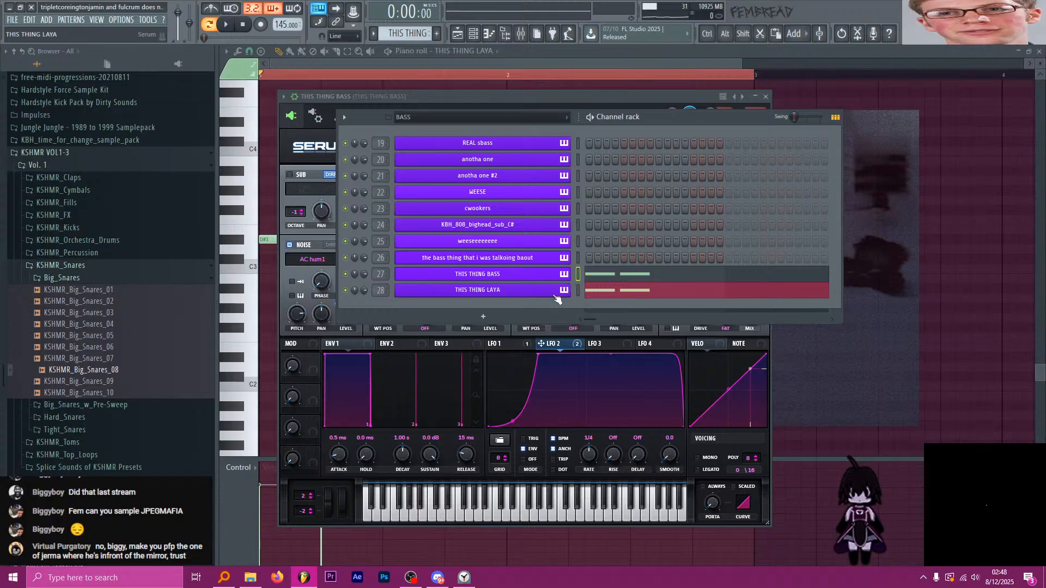
left_click(552, 292)
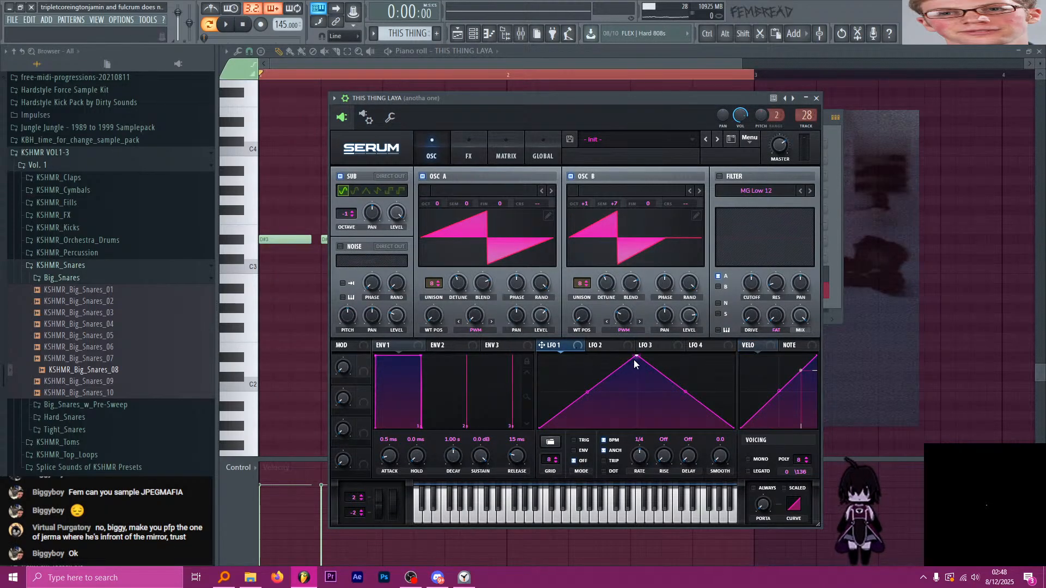
left_click_drag(635, 363, 589, 345)
left_click_drag(568, 391, 576, 415)
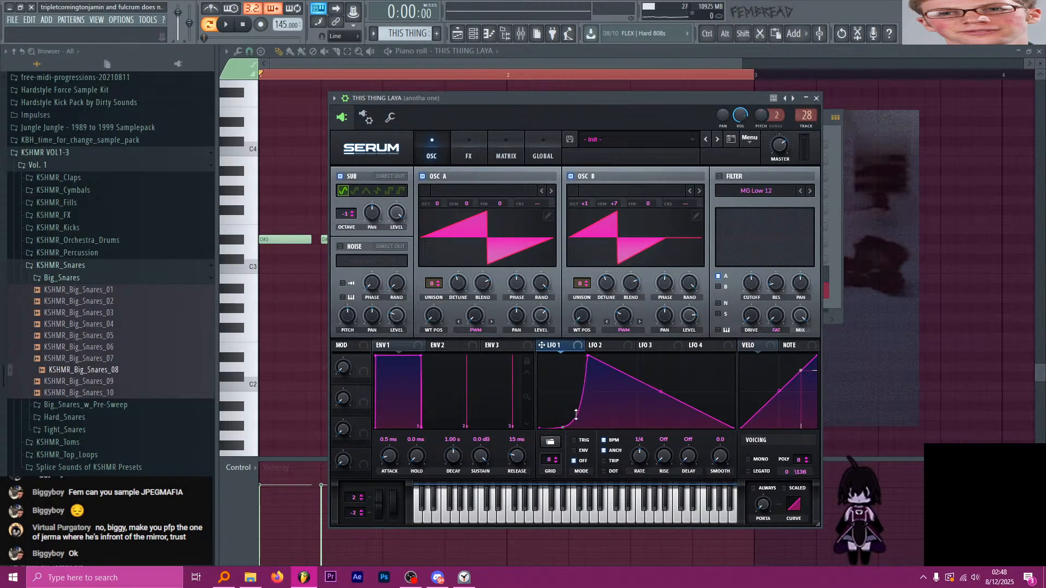
left_click_drag(661, 391, 666, 366)
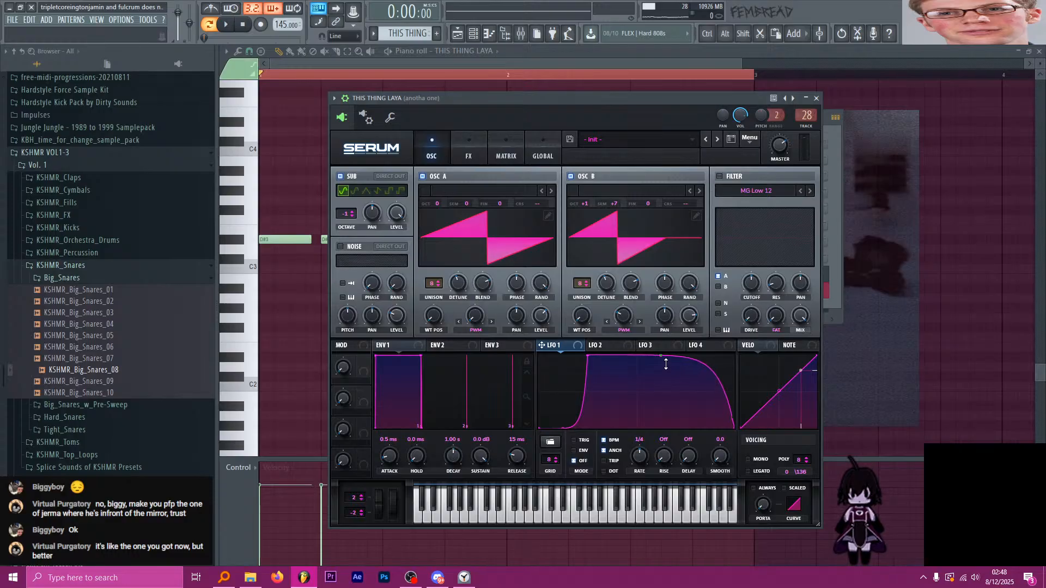
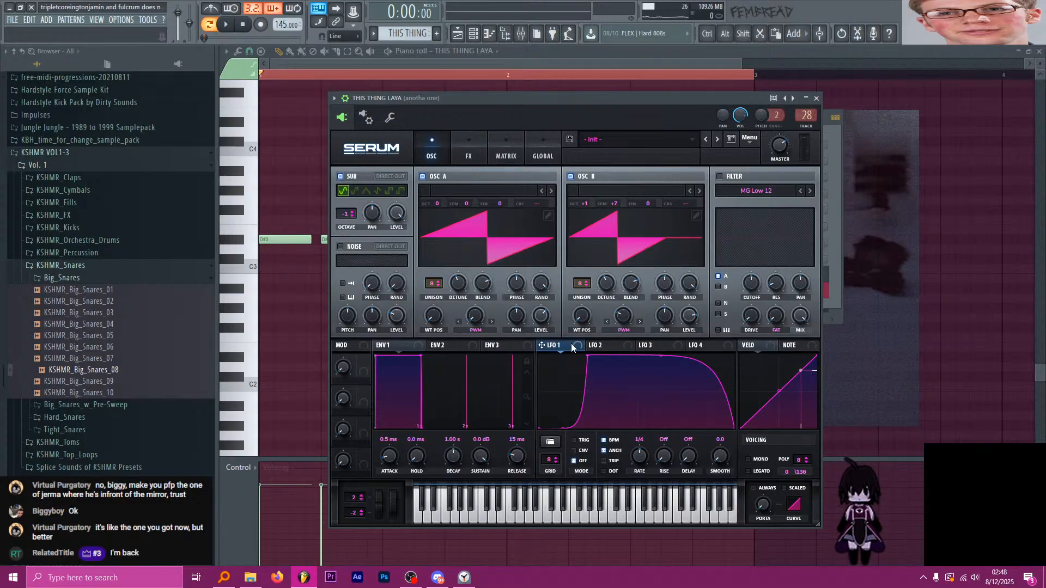
Assign LFO 1 to the sub level, the oscillator A level at about 72 and the oscillator B level at about 78.
left_click_drag(573, 345, 389, 101)
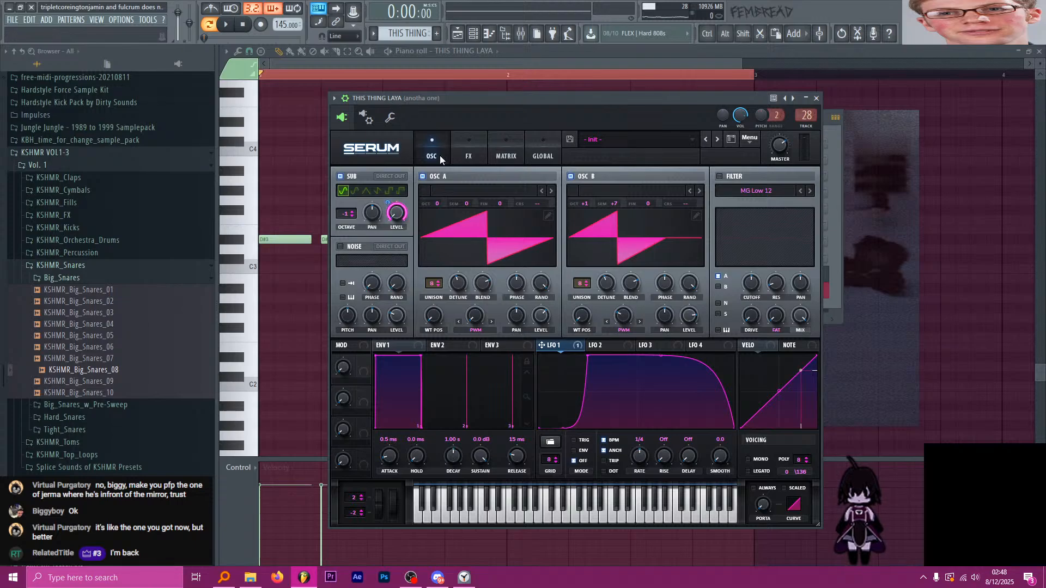
left_click_drag(552, 351, 536, 313)
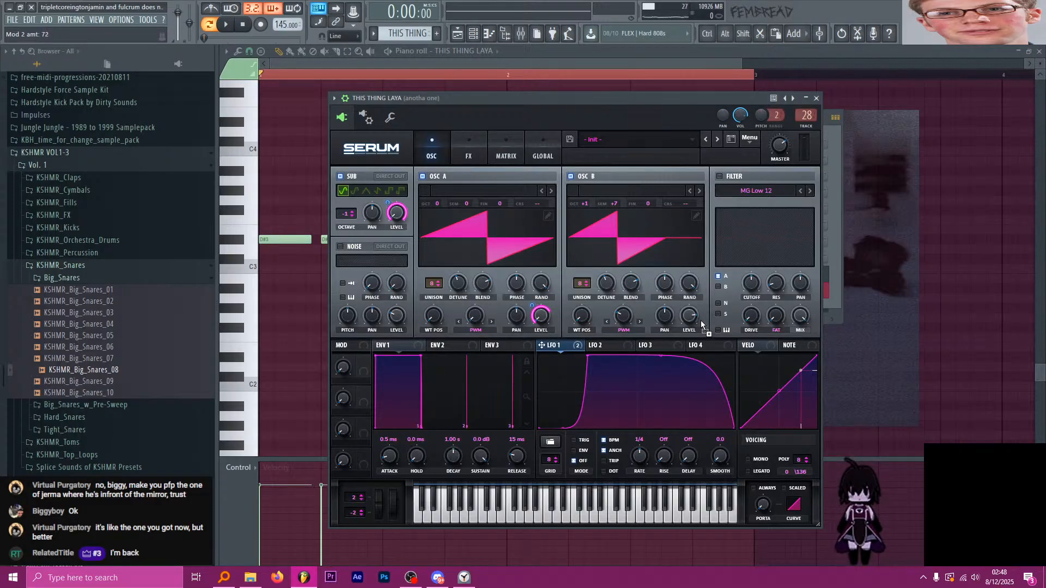
left_click_drag(702, 325, 690, 317)
left_click_drag(689, 316, 681, 390)
left_click_drag(681, 306, 685, 278)
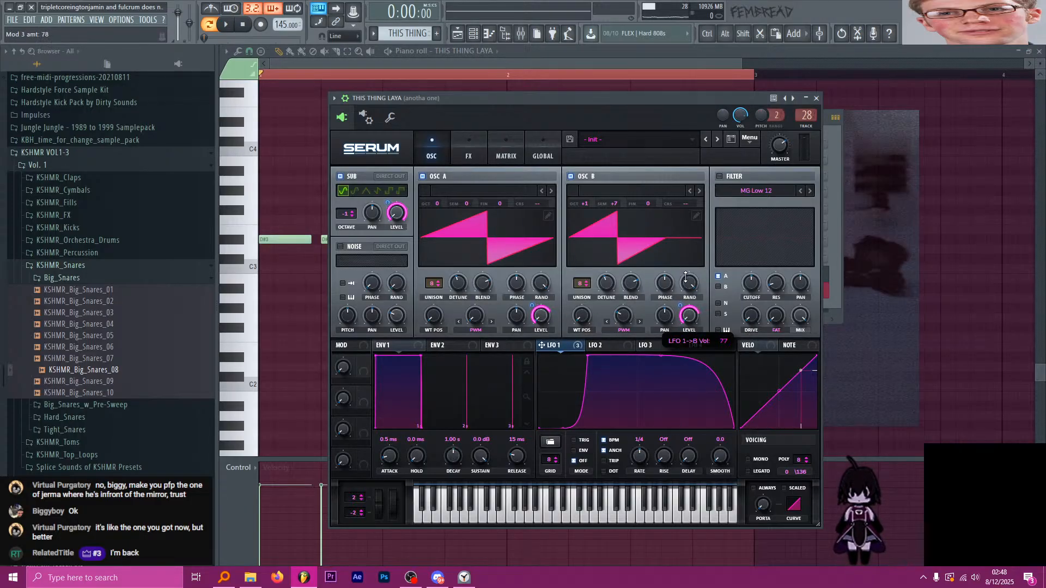
Play the playlist from bar 65 and duplicate the bass clips together with the THIS THING clip to start at bar 69.
left_click(473, 33)
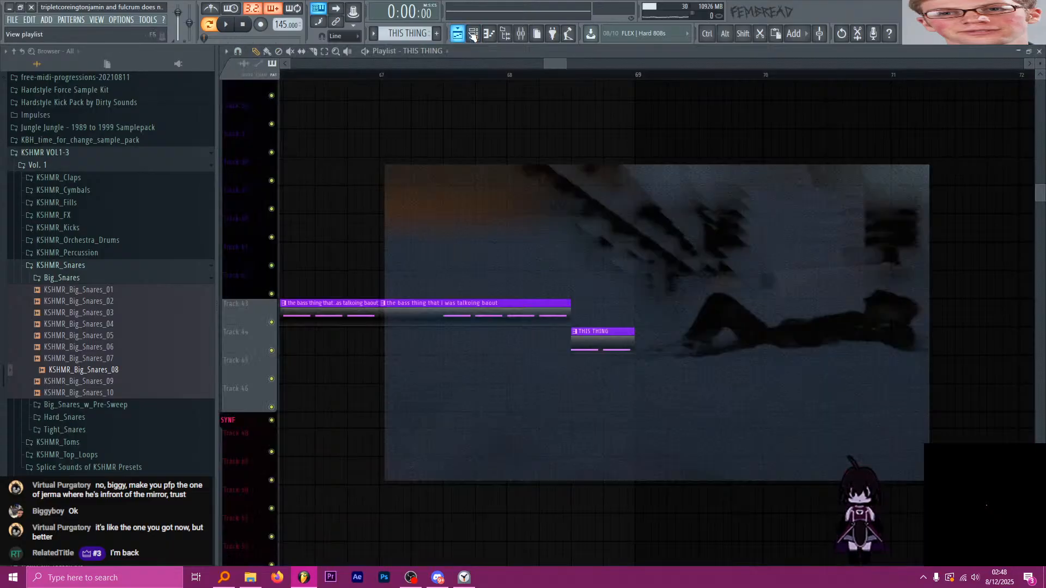
scroll(564, 123, "down", 2)
left_click(334, 75)
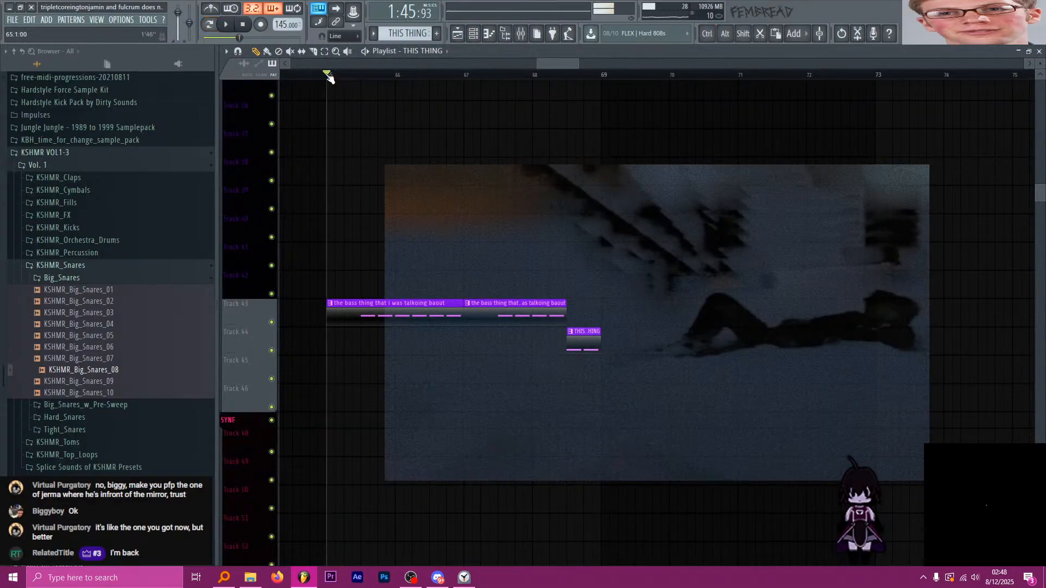
key("space")
scroll(617, 334, "down", 1)
mouse_move(638, 373)
left_mouse_down()
mouse_move(533, 325)
mouse_move(456, 320)
mouse_move(620, 322)
left_mouse_up()
scroll(456, 305, "down", 1)
scroll(456, 305, "up", 1)
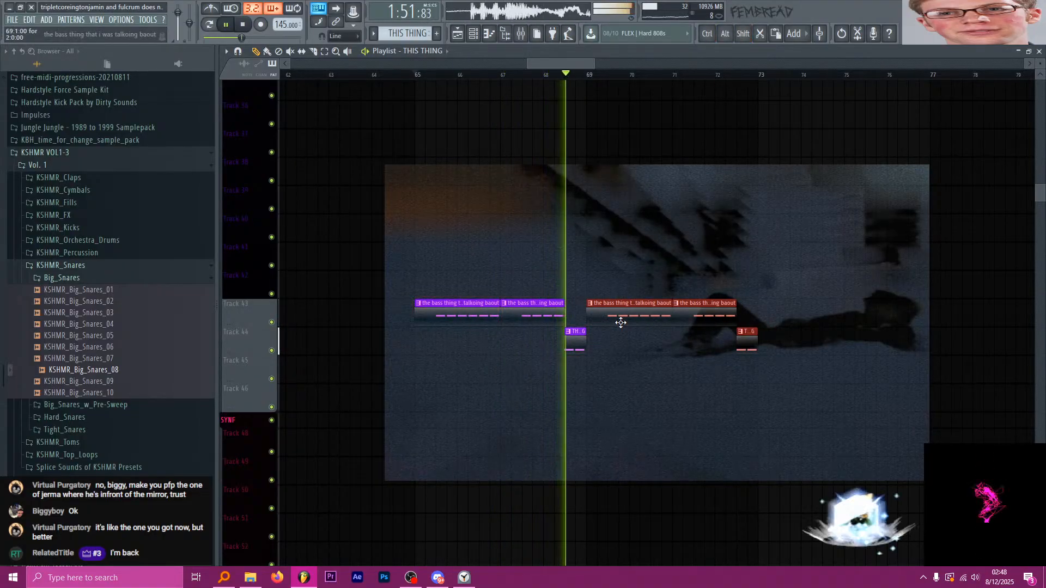
key("space")
Lengthen both notes of THIS THING BASS in the piano roll to almost a full beat each, leaving a small gap after each.
scroll(580, 251, "up", 4)
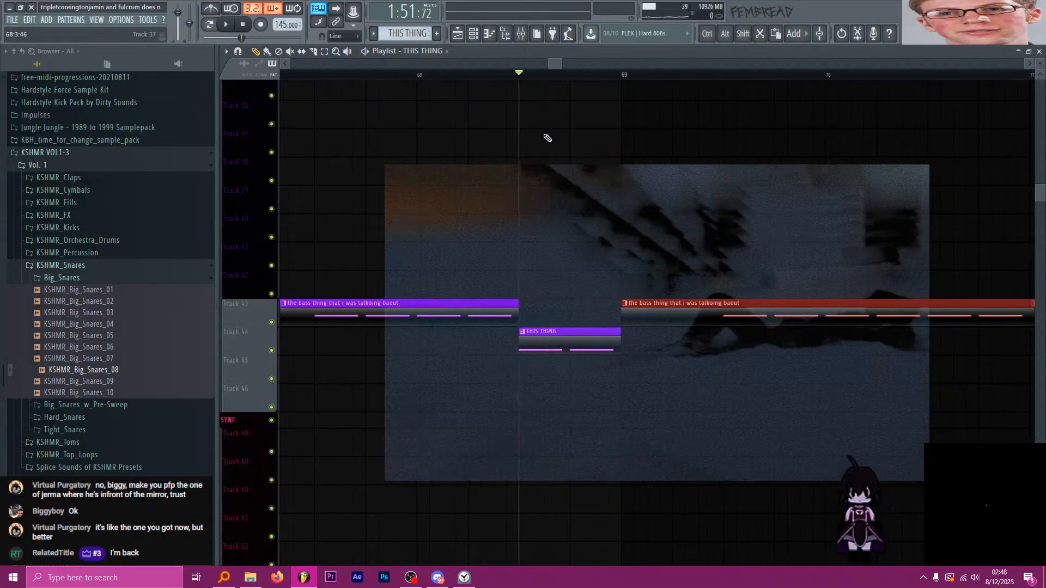
double_click(583, 334)
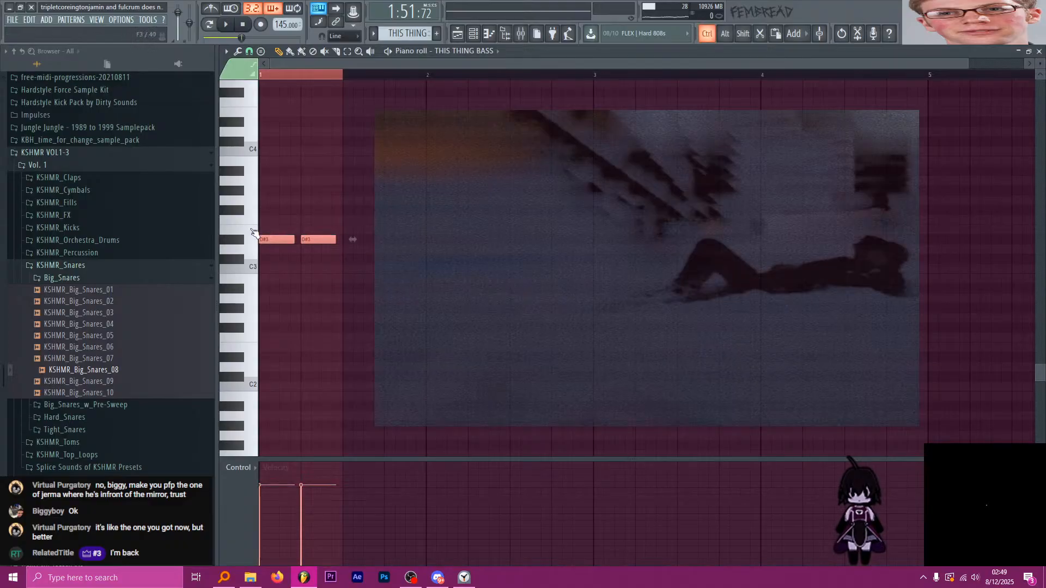
scroll(369, 255, "up", 4)
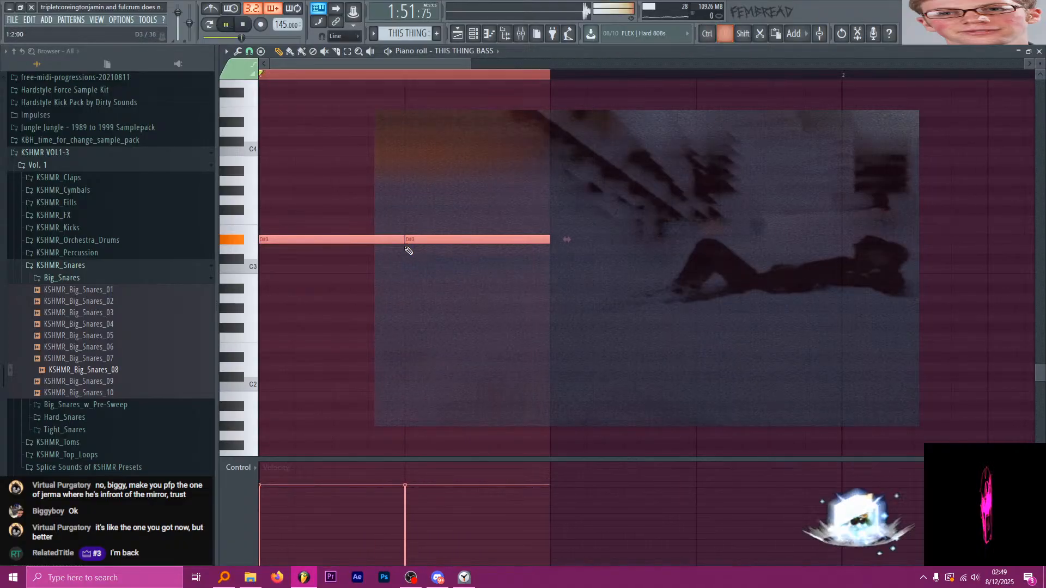
key("space")
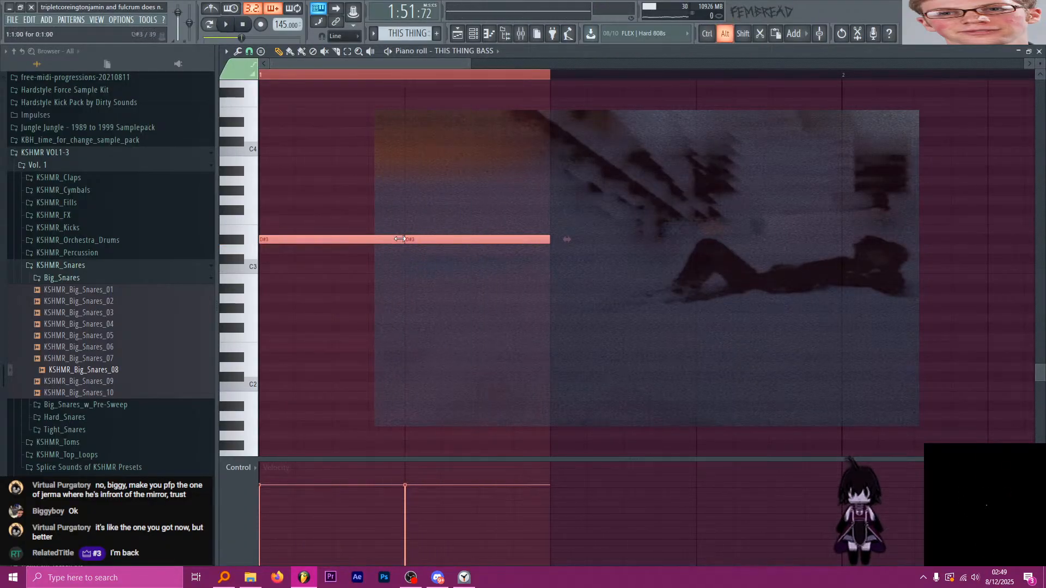
left_click_drag(400, 240, 393, 240)
key("space")
key("space")
Soften the falling curve of LFO 2 in the THIS THING BASS synth into a more gradual decline.
left_click(473, 34)
key("space")
key("space")
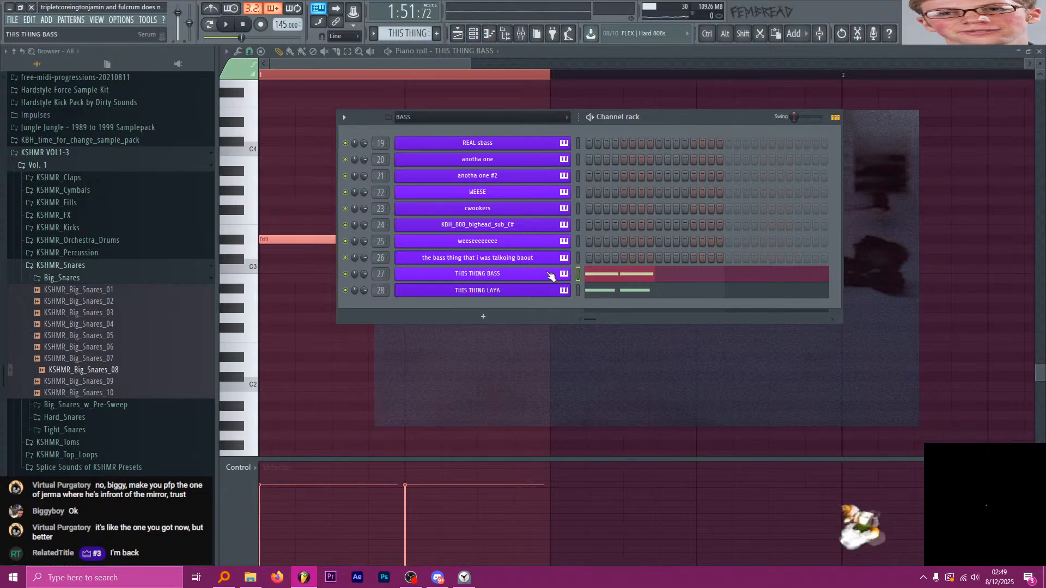
left_click(549, 274)
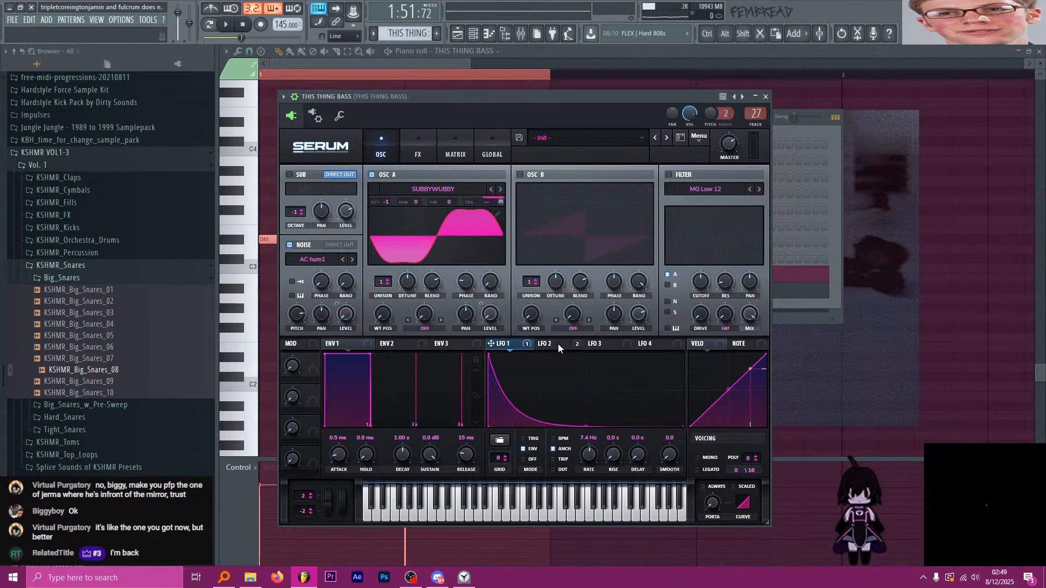
double_click(609, 355)
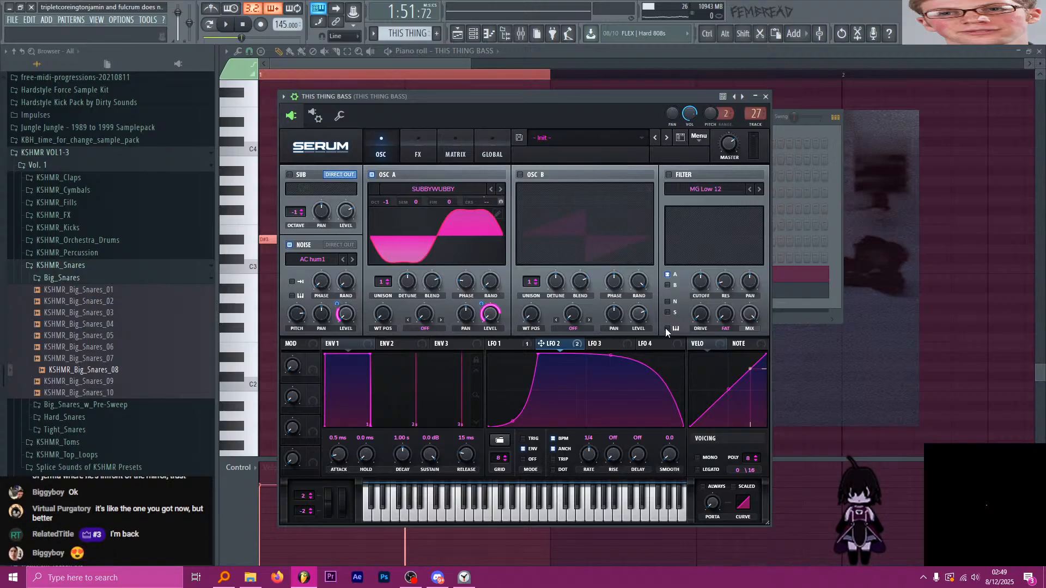
Arrange the THIS THING BASS and THIS THING LAYA synth windows side by side so their LFO shapes can be compared.
left_click_drag(506, 99, 764, 153)
left_click(505, 290)
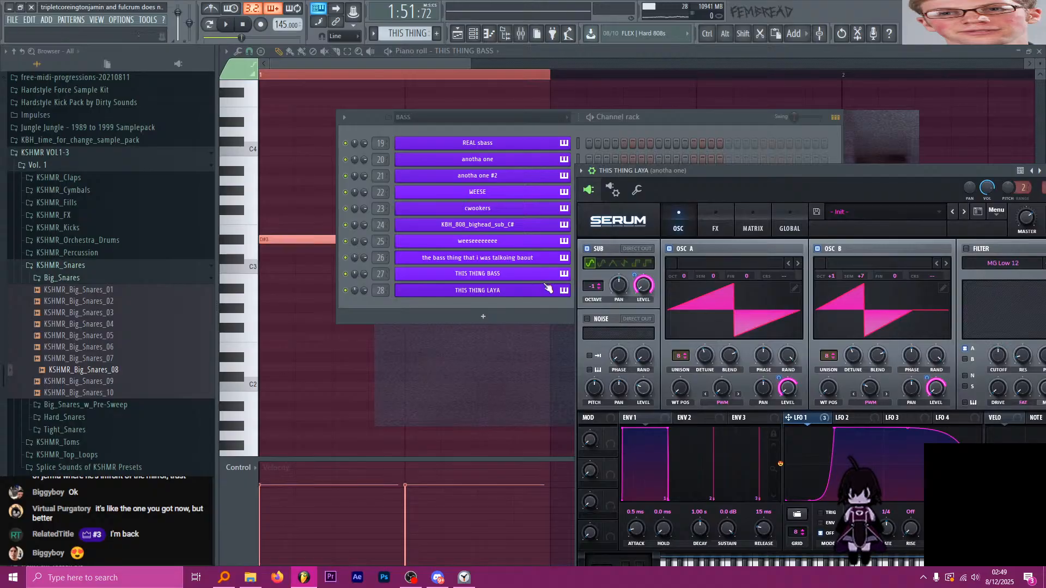
left_click(539, 276)
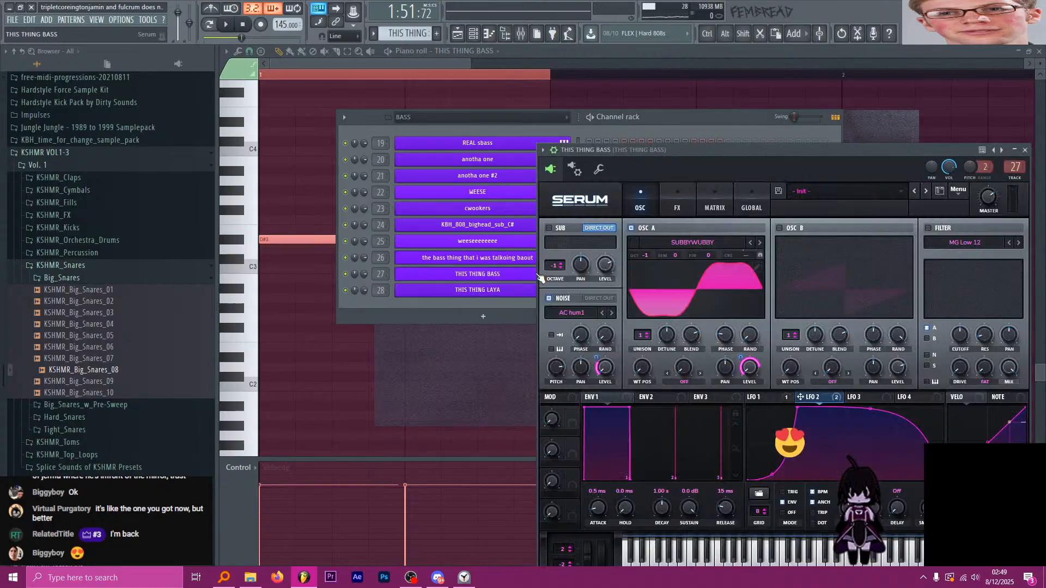
left_click(505, 289)
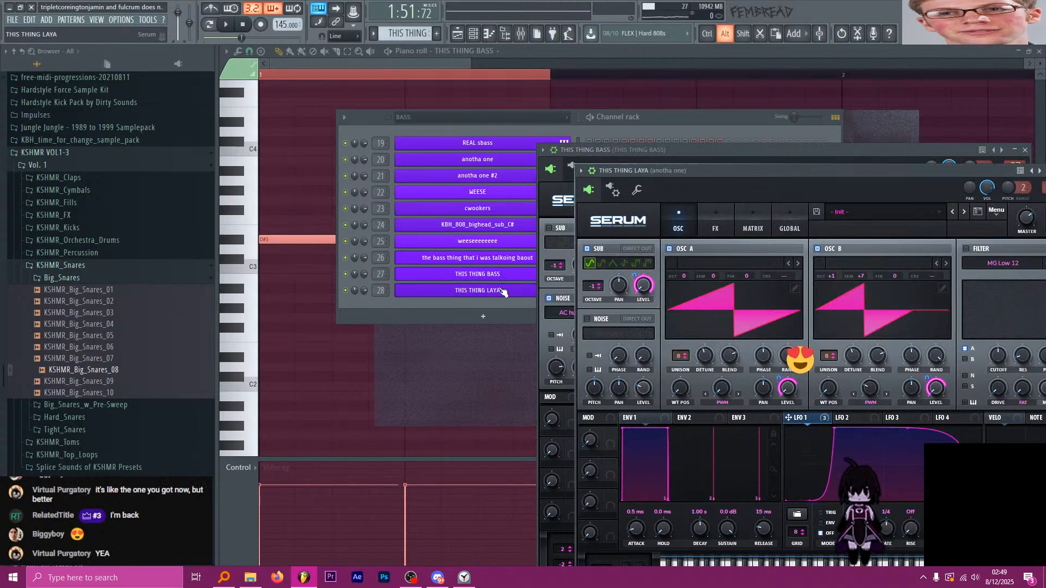
left_click_drag(644, 153, 327, 57)
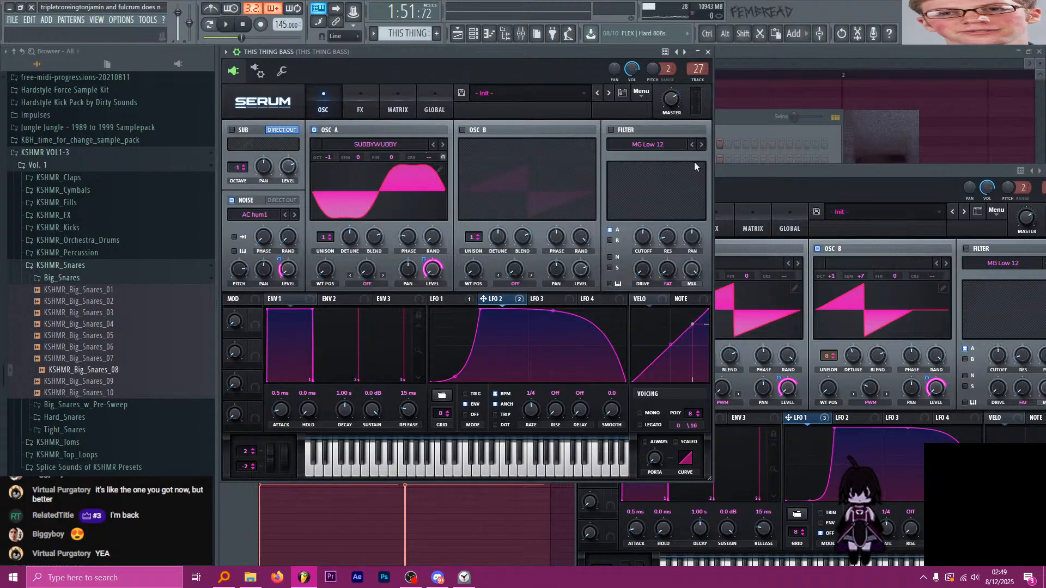
left_click_drag(736, 170, 729, 77)
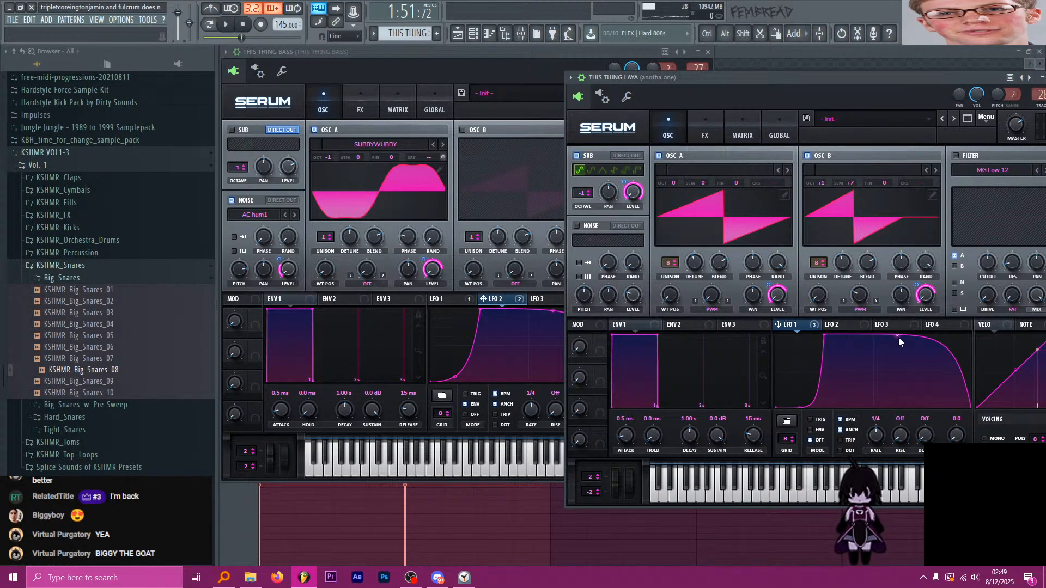
Match the LFO shapes by softening the fall in THIS THING LAYA and steepening the rise in THIS THING BASS, and close the BASS synth window.
left_click_drag(898, 338, 898, 344)
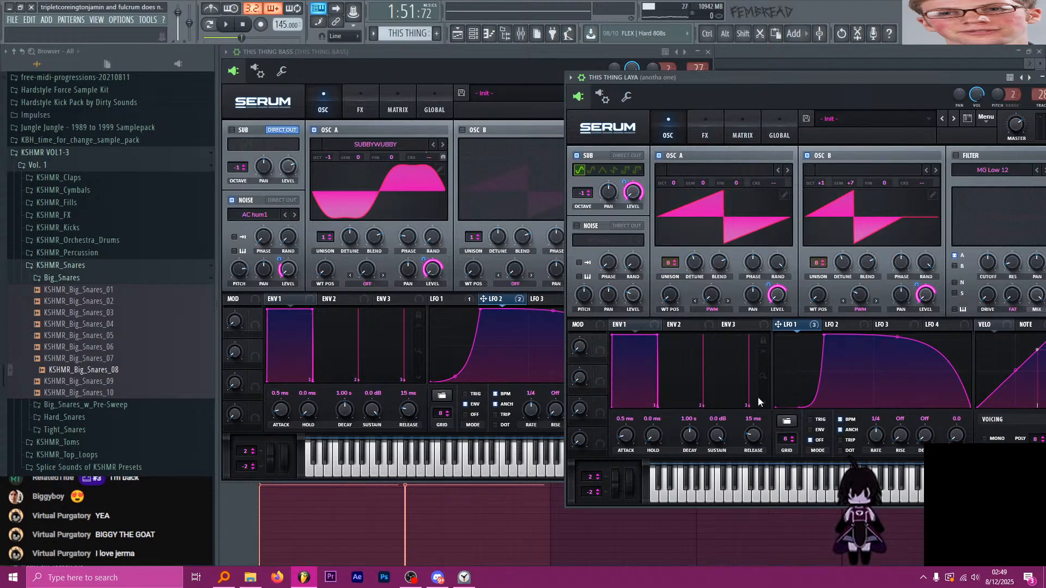
left_click(451, 377)
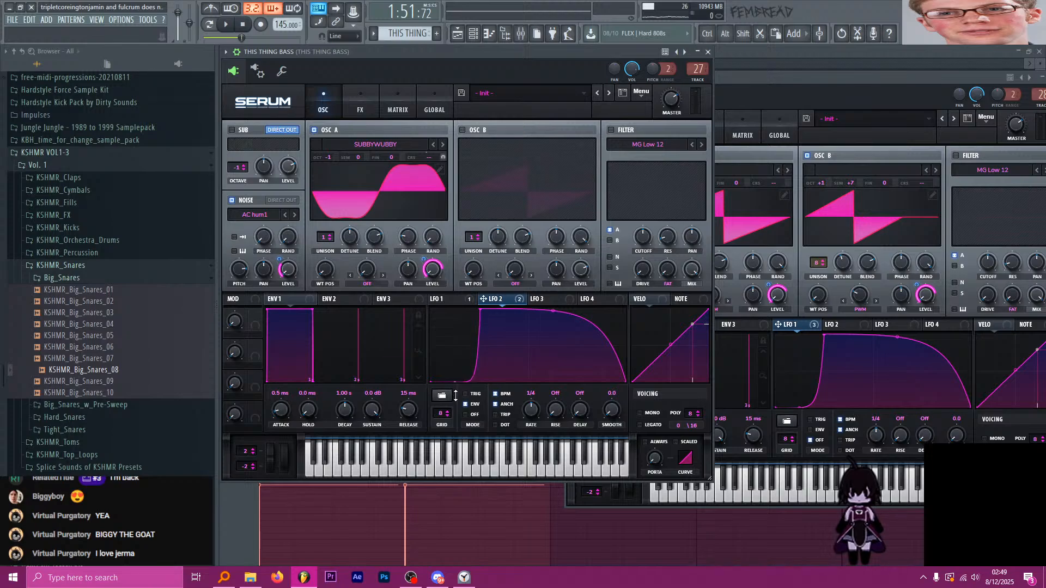
key("space")
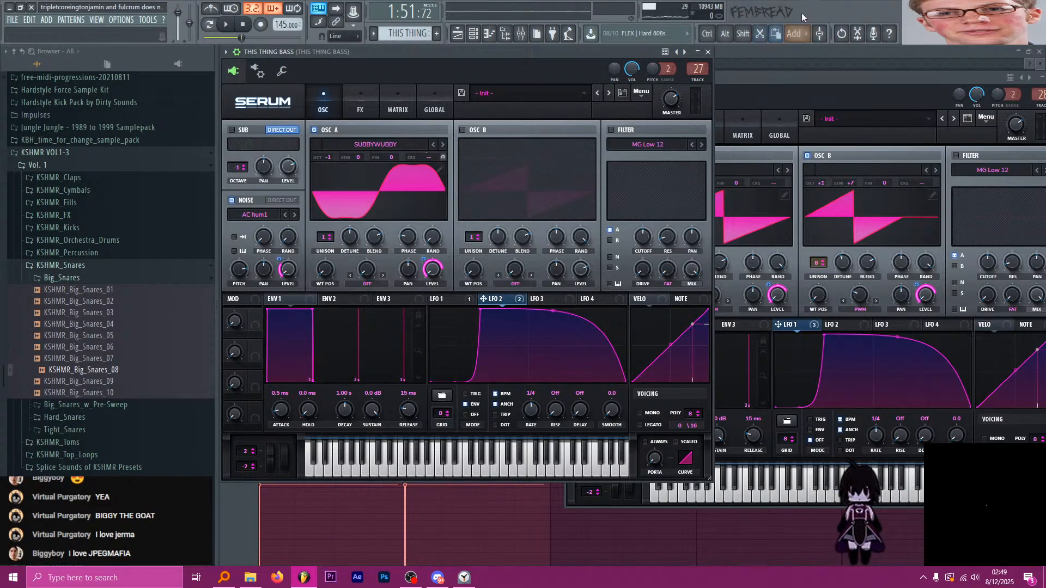
left_click(708, 52)
left_click_drag(704, 78, 577, 98)
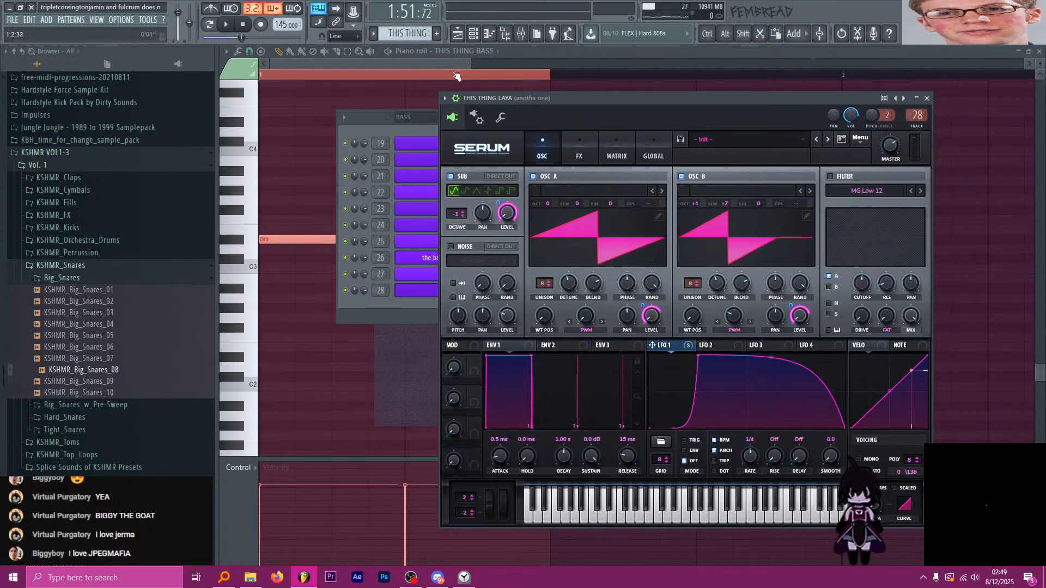
Shorten both THIS THING BASS notes in the piano roll slightly, widening the gap after each, and play the pattern back.
left_click(456, 76)
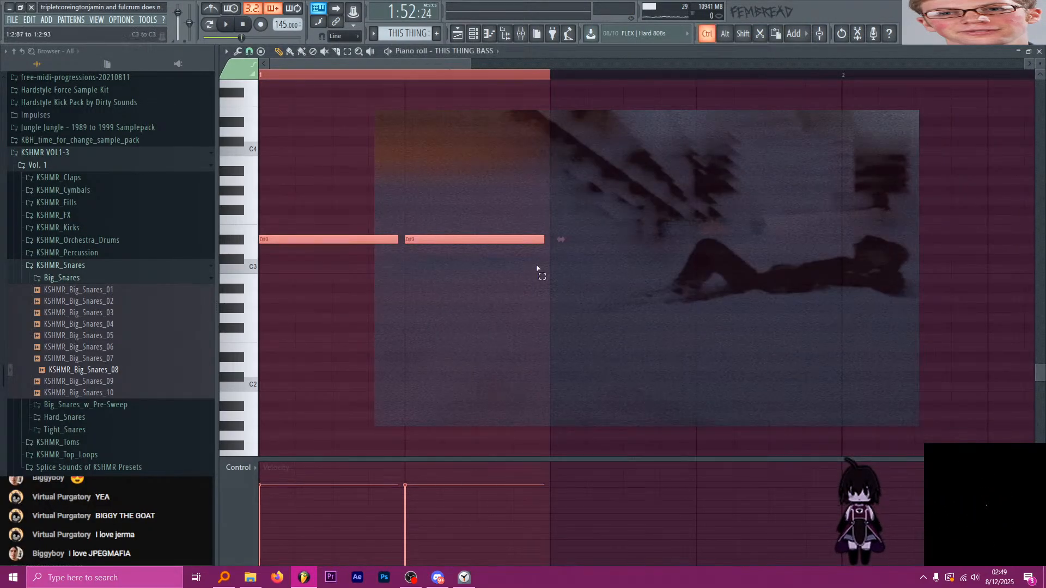
key("space")
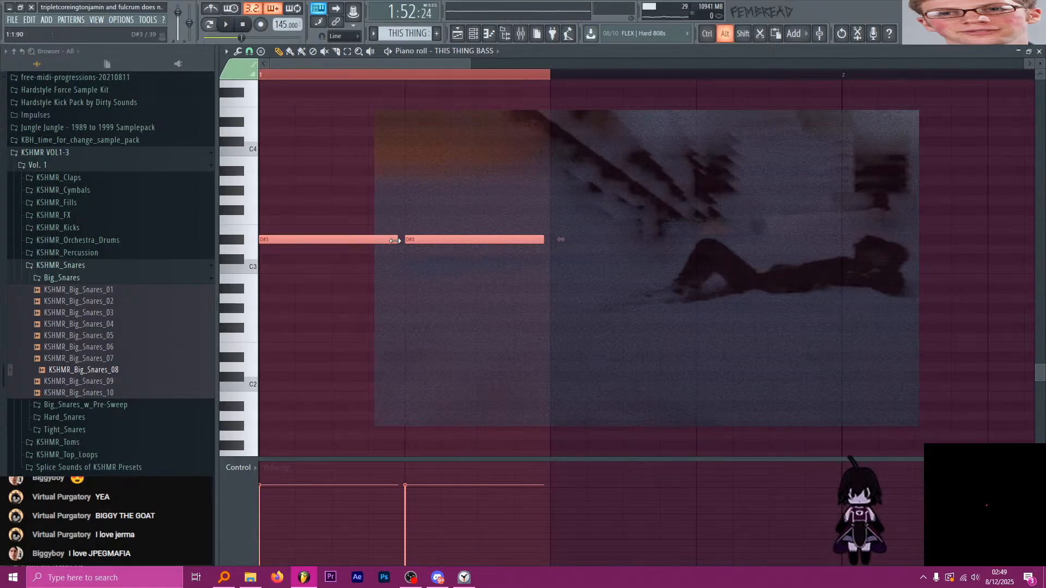
left_click_drag(397, 239, 381, 239)
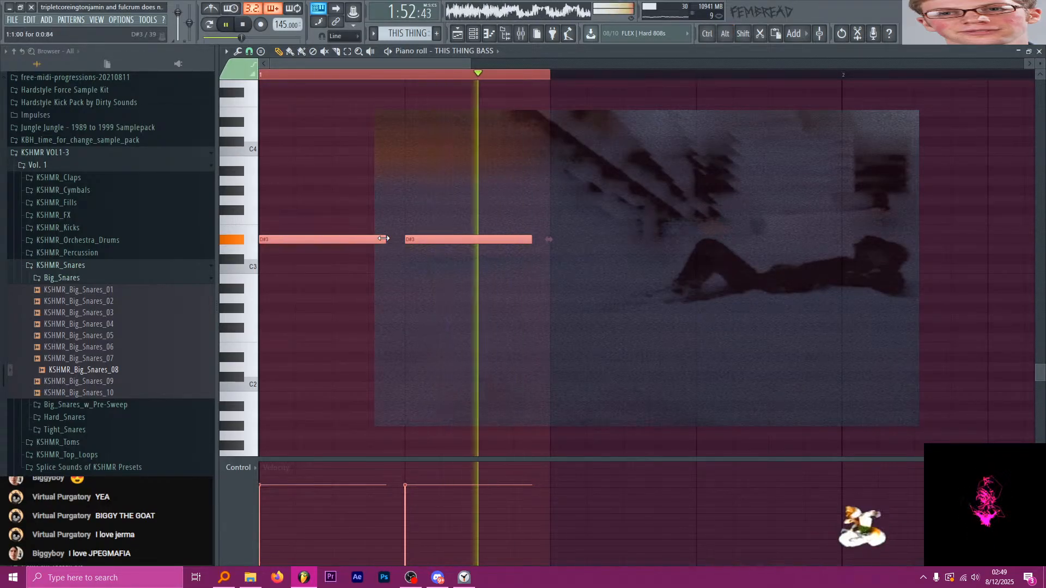
left_click(243, 25)
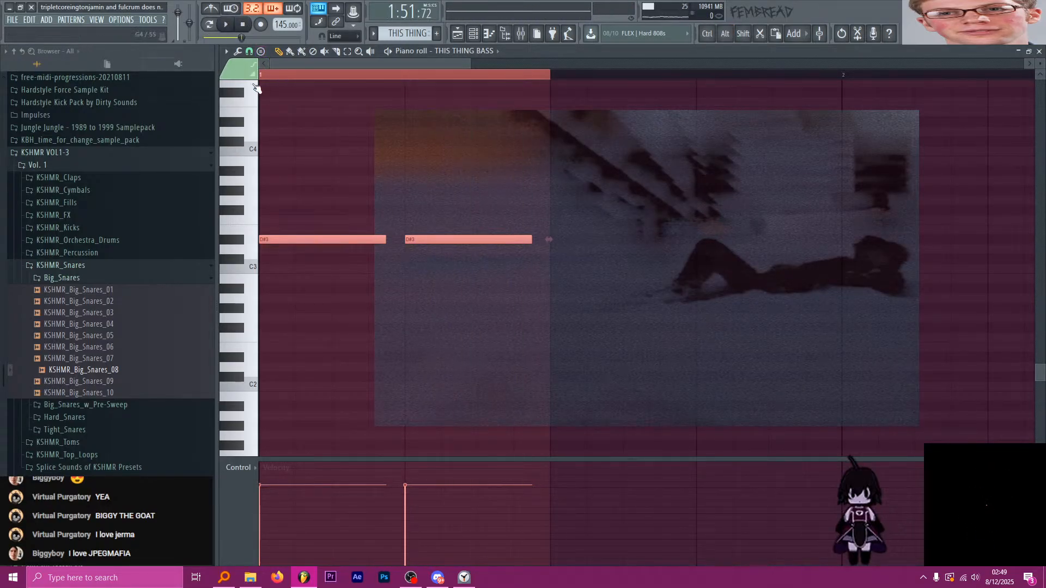
key("space")
key("space")
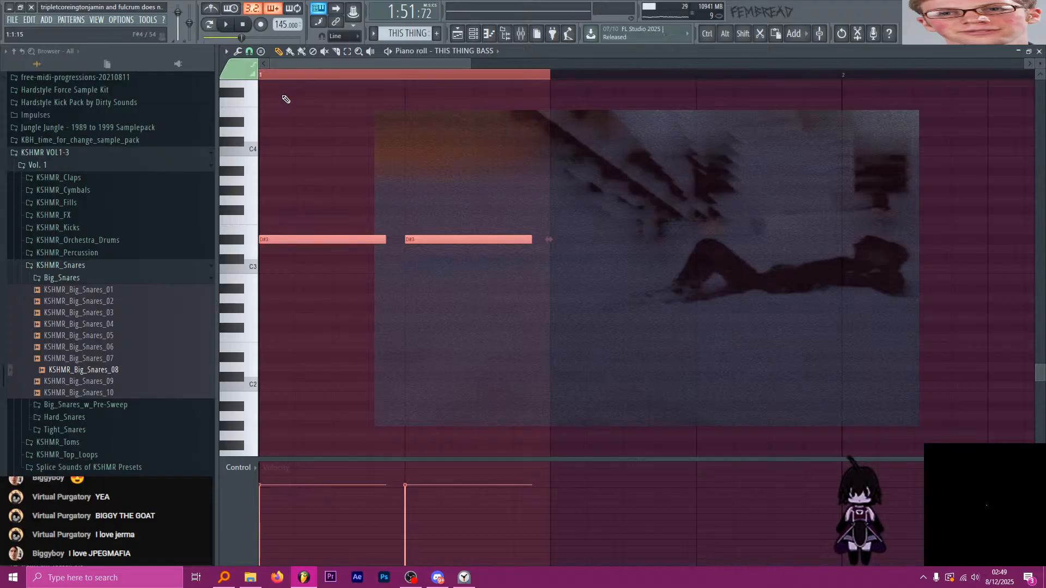
Copy the KSHMR_Exhaust_05 clip on Track 137 of the playlist to bar 65 and play the transition into it.
left_click(458, 35)
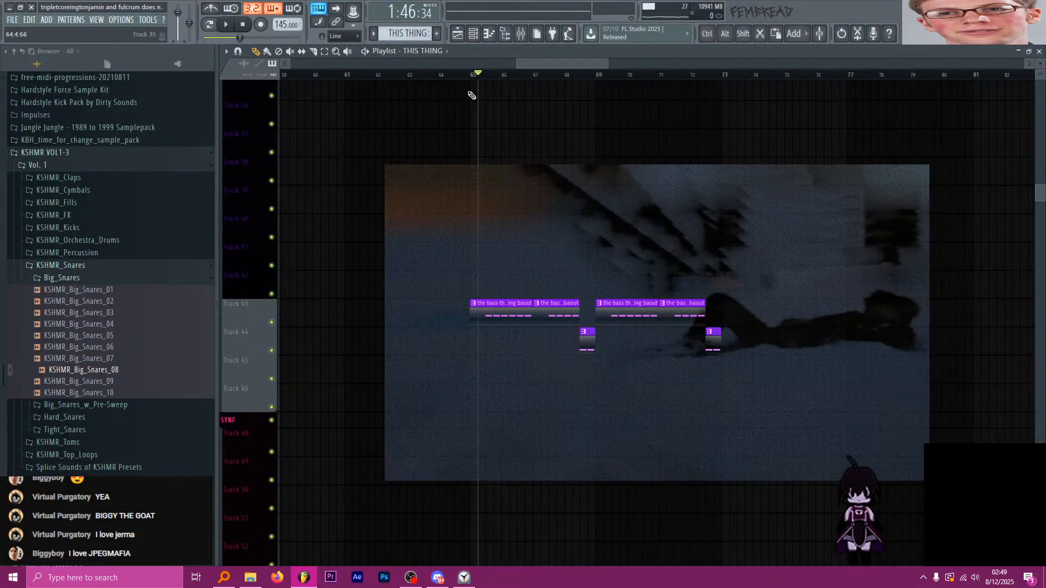
scroll(507, 202, "down", 15)
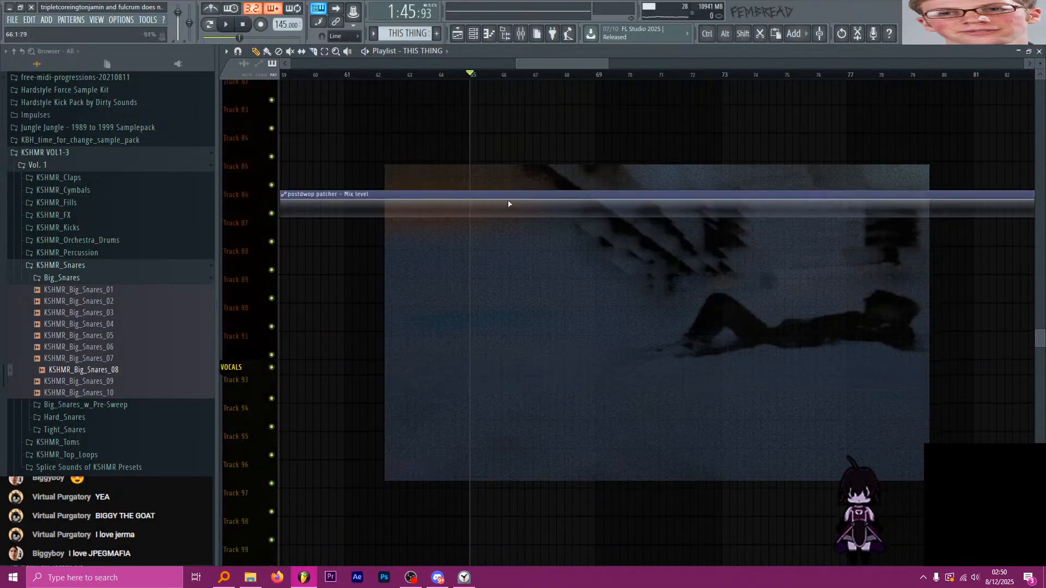
scroll(517, 199, "down", 10)
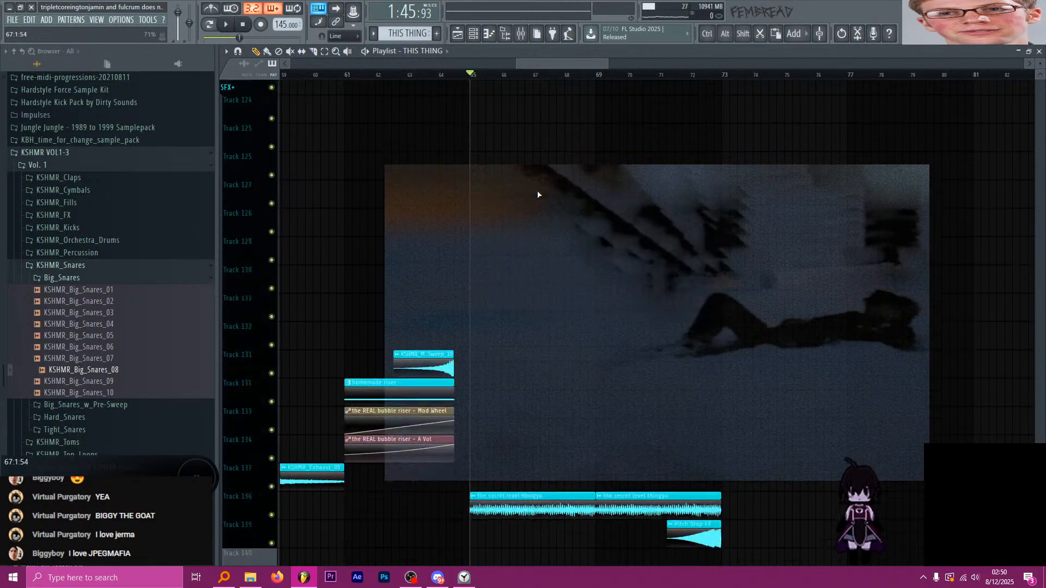
scroll(529, 198, "down", 6)
scroll(512, 223, "up", 3)
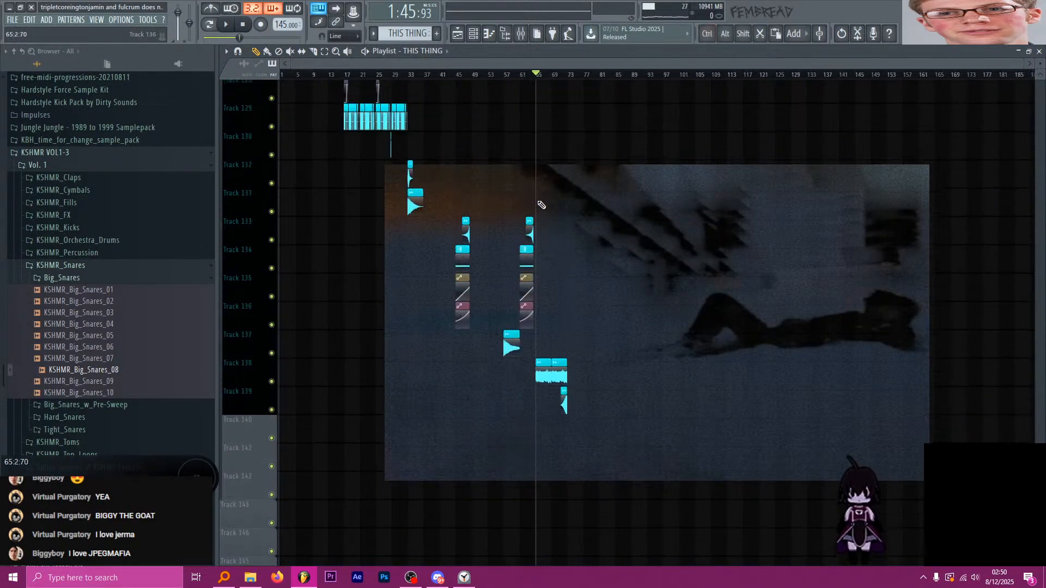
scroll(463, 327, "up", 8)
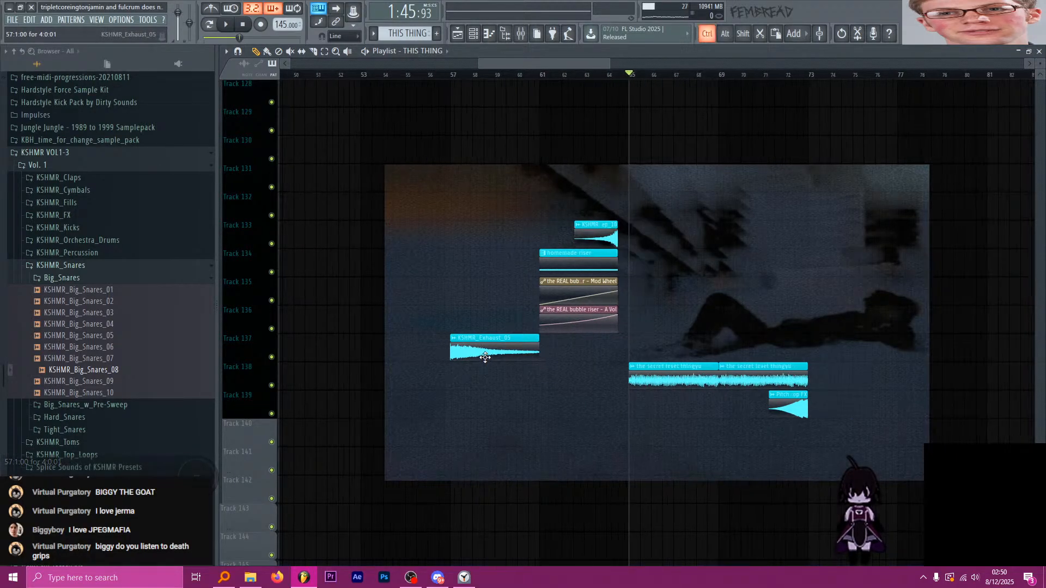
left_click_drag(484, 358, 677, 350)
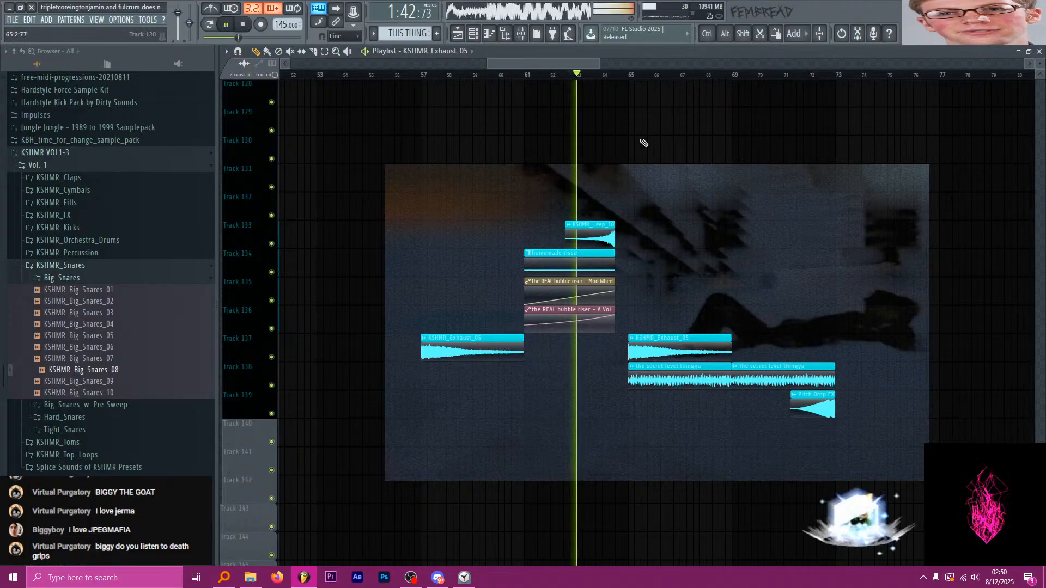
scroll(676, 182, "up", 3)
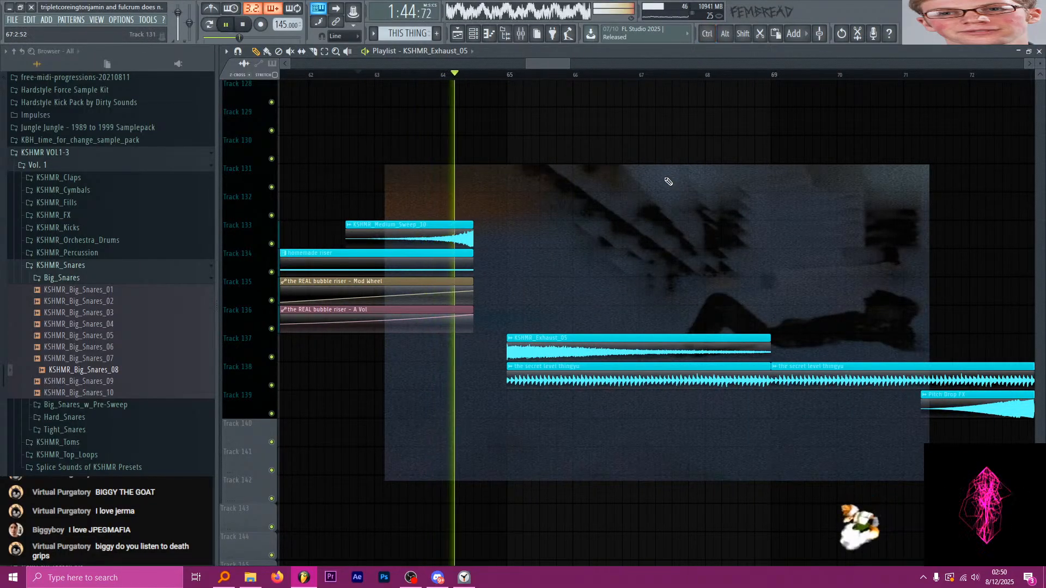
key("space")
Extend the B MAJ PIANO PAD clip and its channel volume automation to the middle of bar 64, level with the risers' end.
scroll(456, 215, "up", 6)
scroll(446, 240, "down", 7)
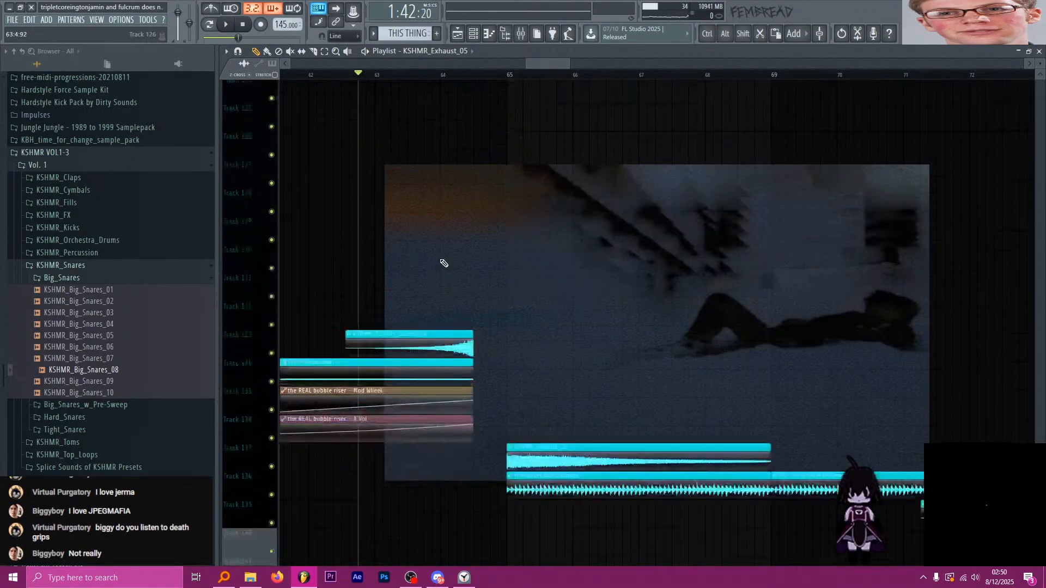
scroll(461, 272, "up", 20)
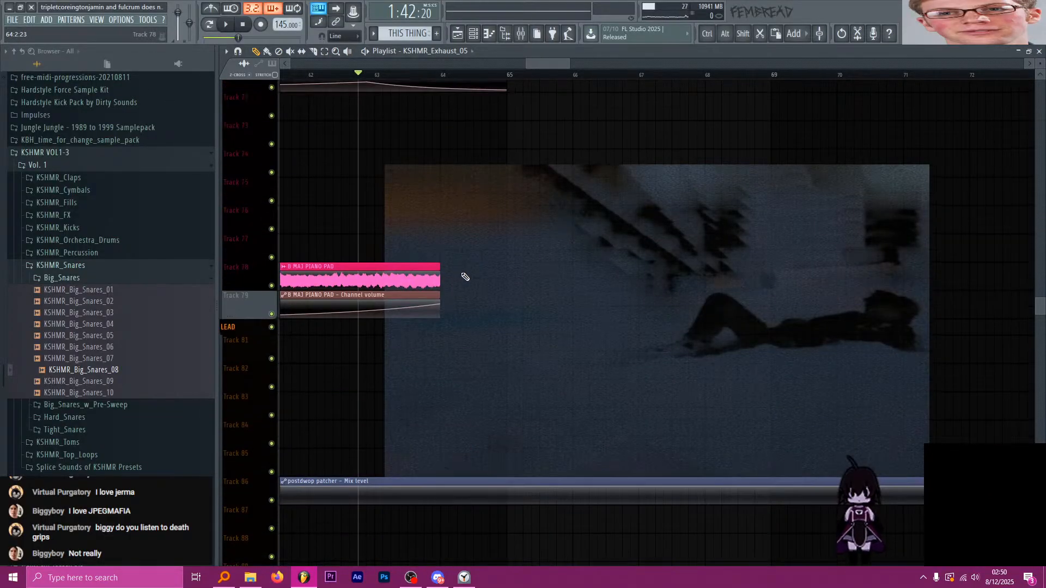
key("space")
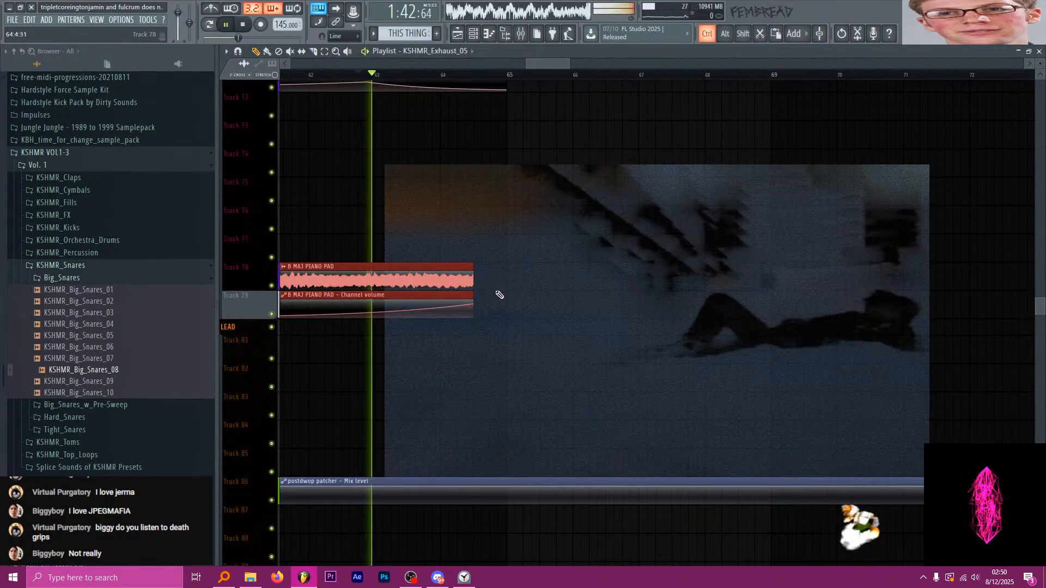
Play the transition into bar 65 and examine the drum, bass, synth, vocal and SFX tracks around it.
scroll(494, 298, "up", 3)
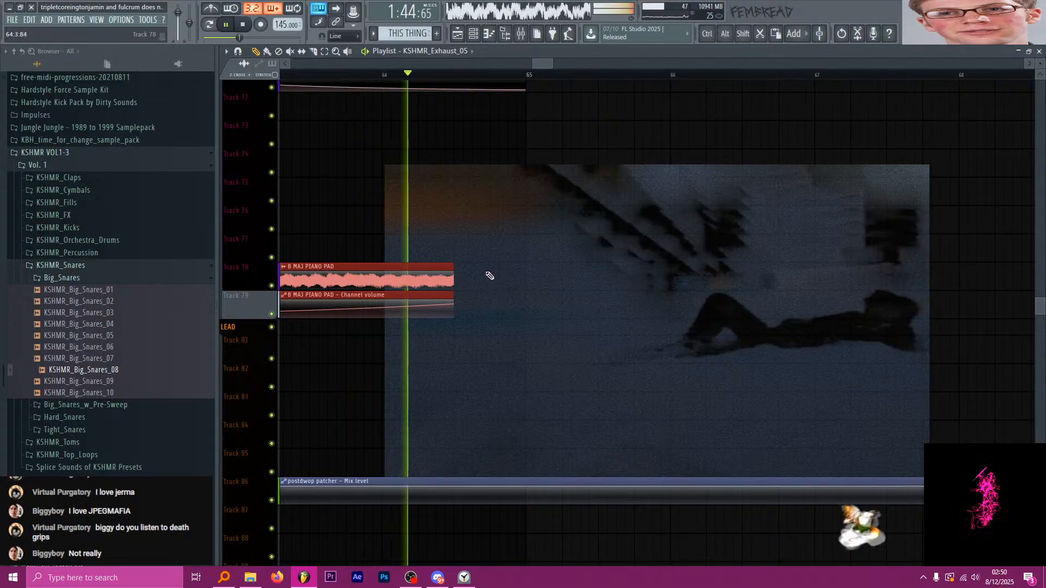
scroll(397, 182, "down", 4)
scroll(453, 254, "down", 18)
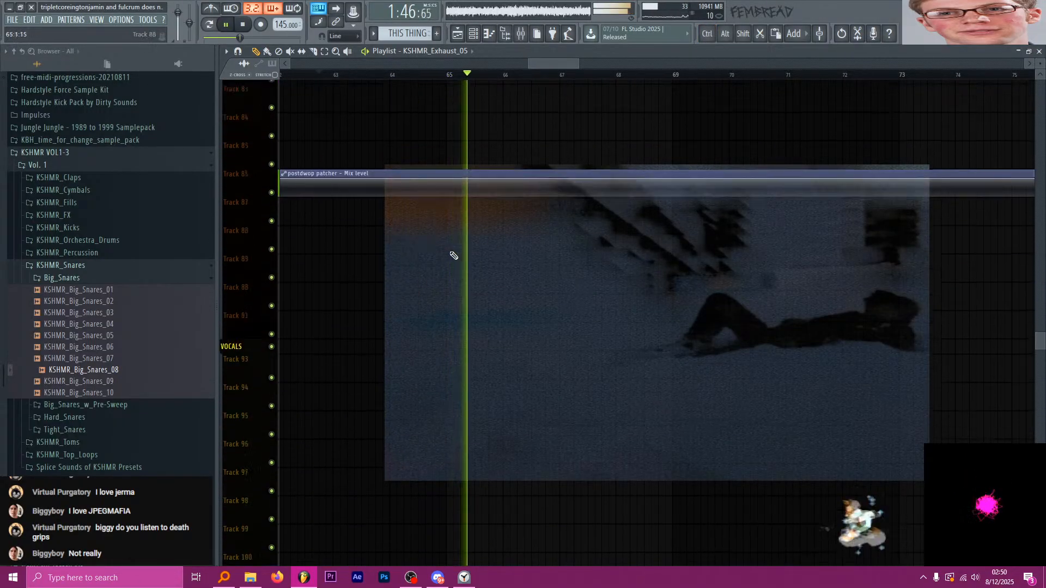
scroll(453, 253, "down", 3)
scroll(467, 236, "up", 16)
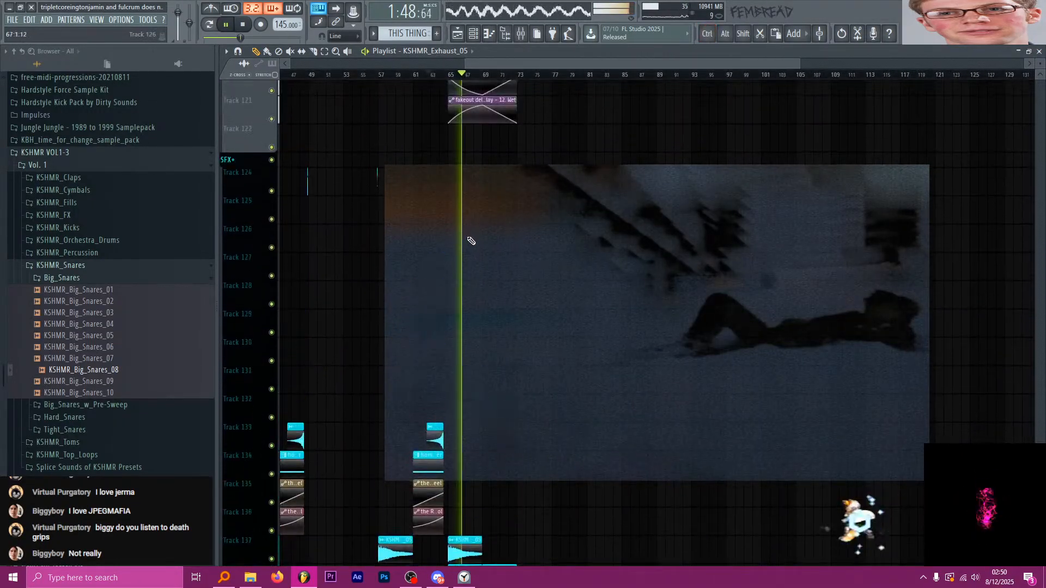
scroll(484, 256, "down", 4)
scroll(483, 277, "up", 15)
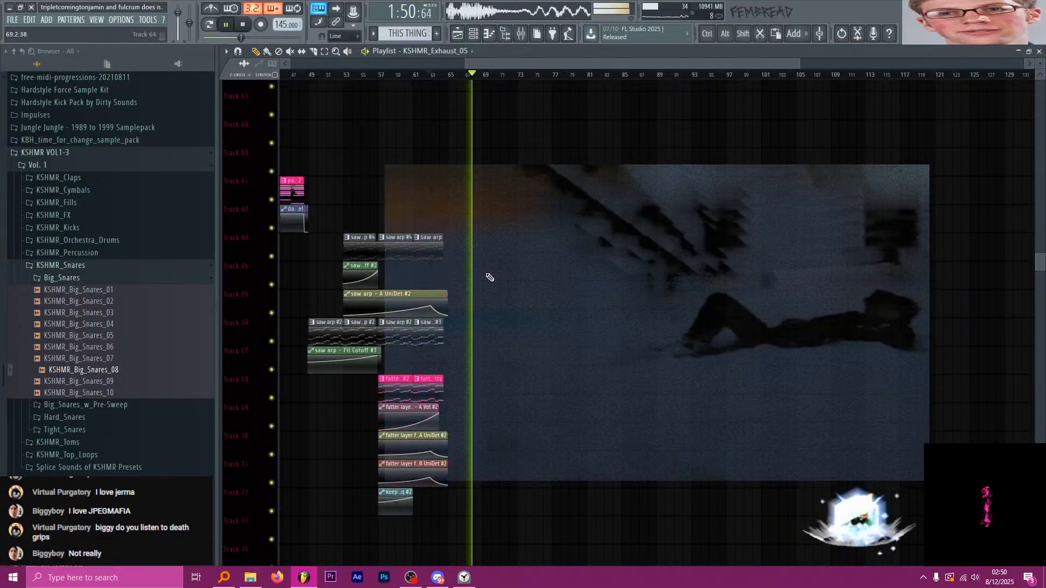
scroll(485, 218, "up", 3)
key("space")
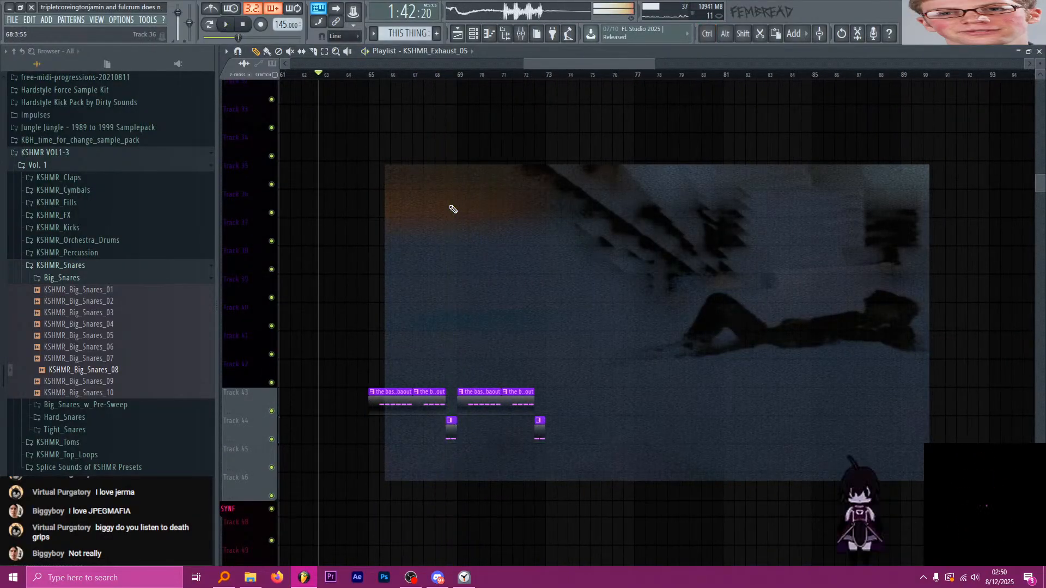
scroll(460, 264, "up", 11)
scroll(475, 280, "down", 4)
scroll(475, 281, "down", 20)
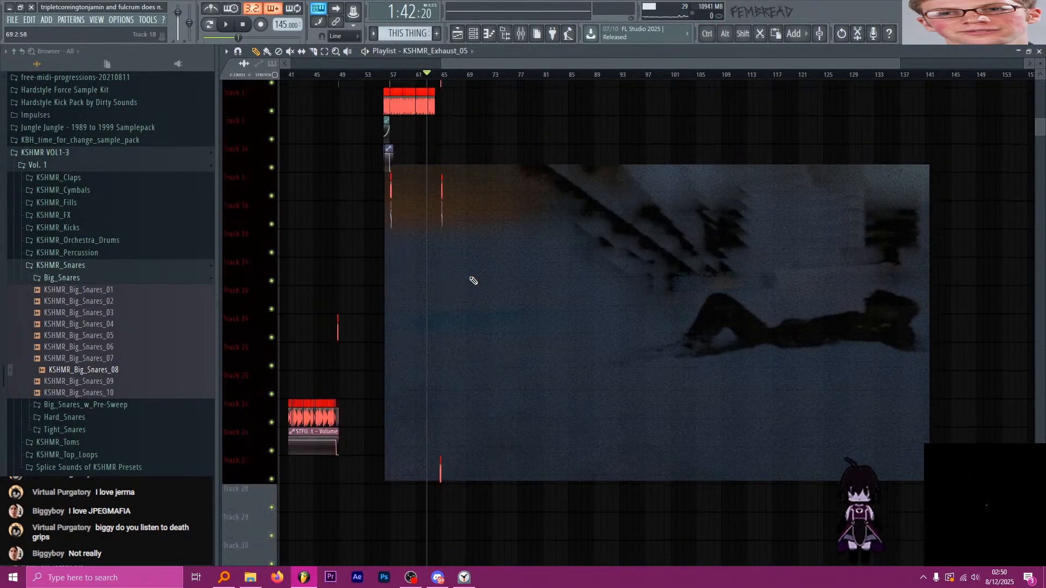
scroll(475, 278, "down", 20)
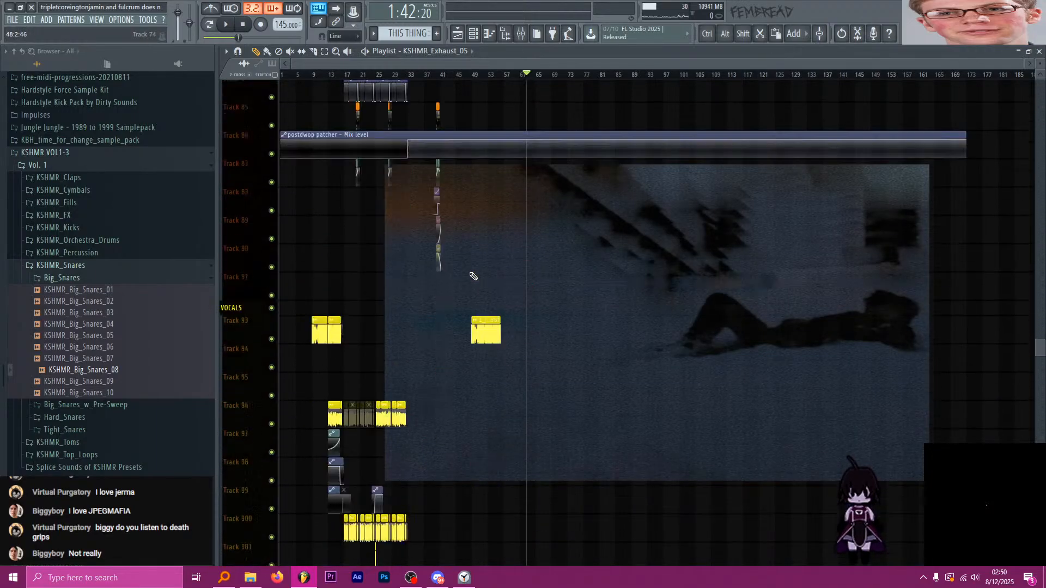
scroll(446, 248, "down", 2)
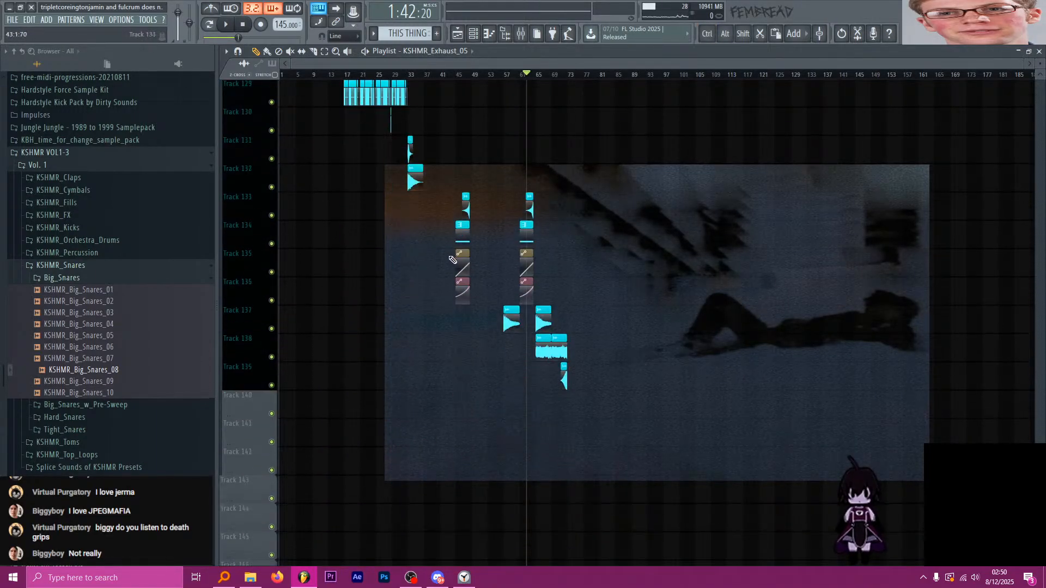
Copy the KSHMR_Medium_Sweep_10 clip to Track 133 before bar 73 and end it, Pitch Drop FX and the secret level thingyu midway through bar 72.
scroll(626, 234, "up", 10)
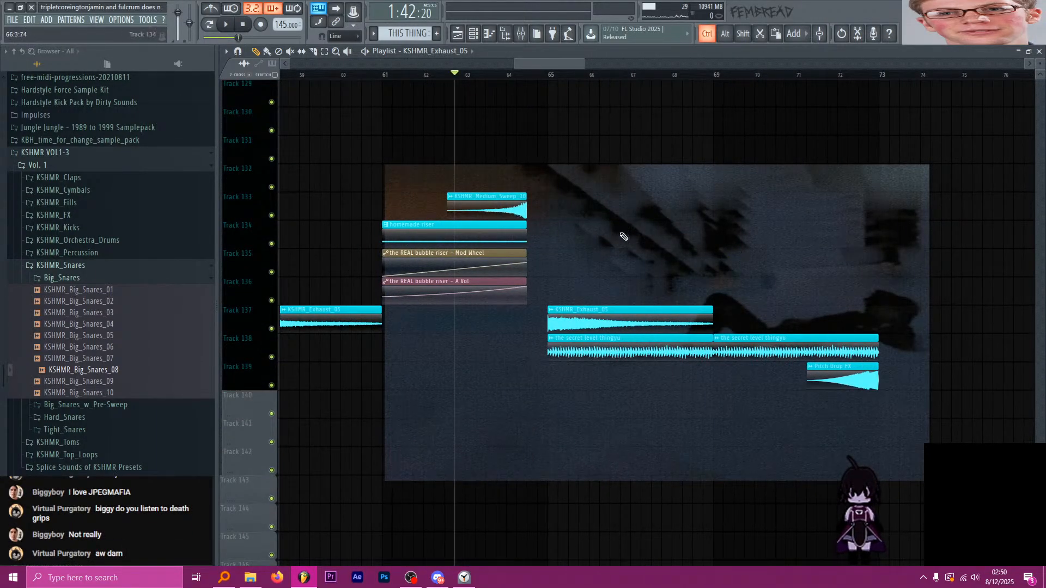
scroll(556, 220, "down", 3)
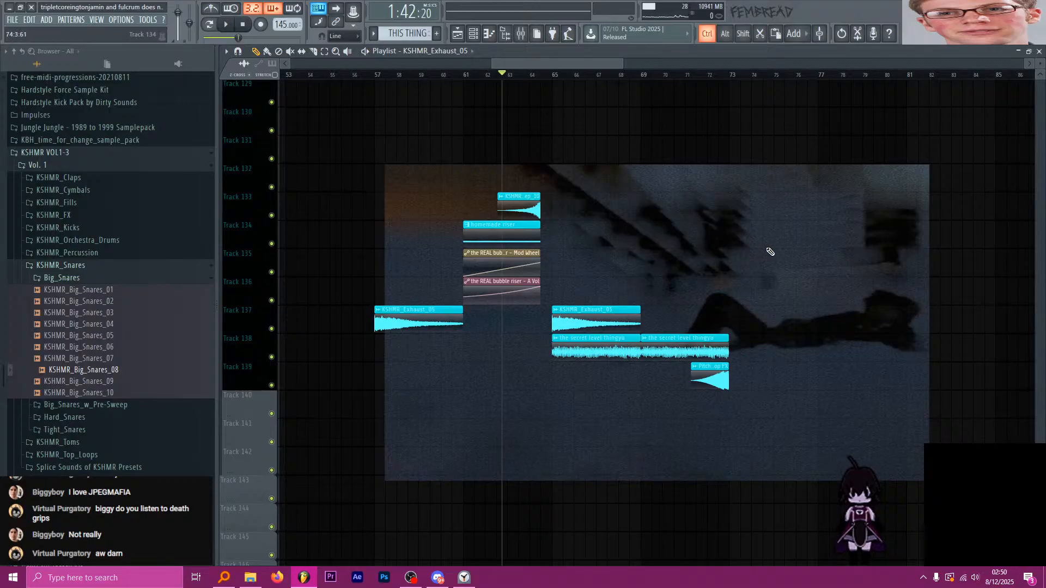
scroll(769, 249, "up", 2)
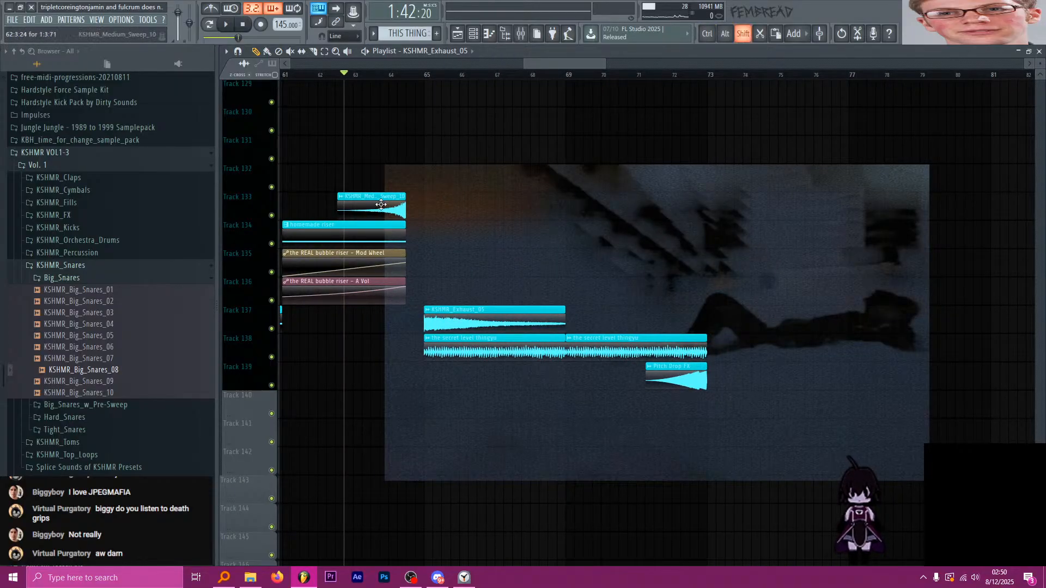
left_click_drag(381, 204, 662, 213)
scroll(674, 213, "up", 5)
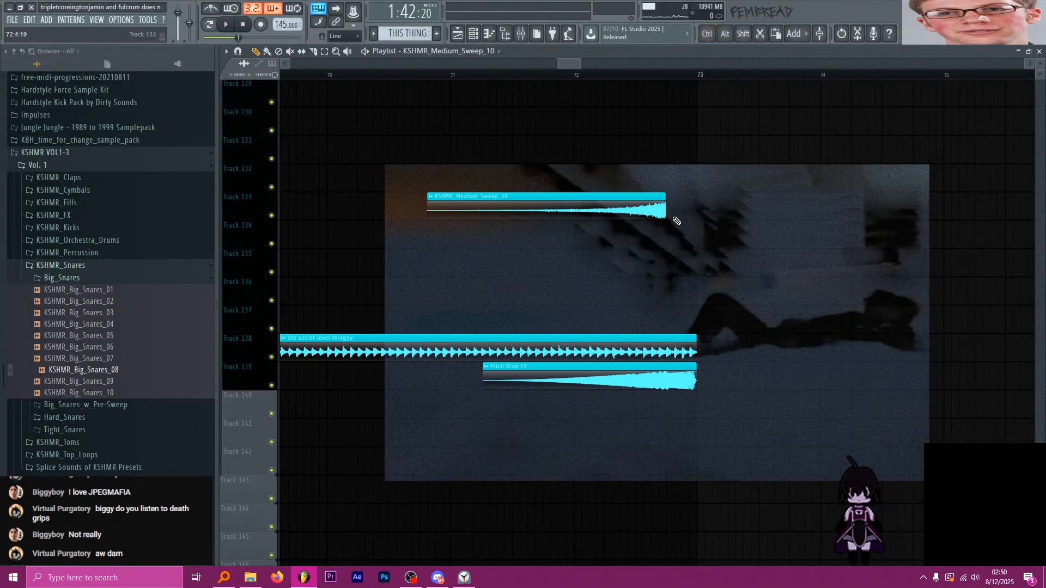
left_click_drag(642, 380, 549, 381)
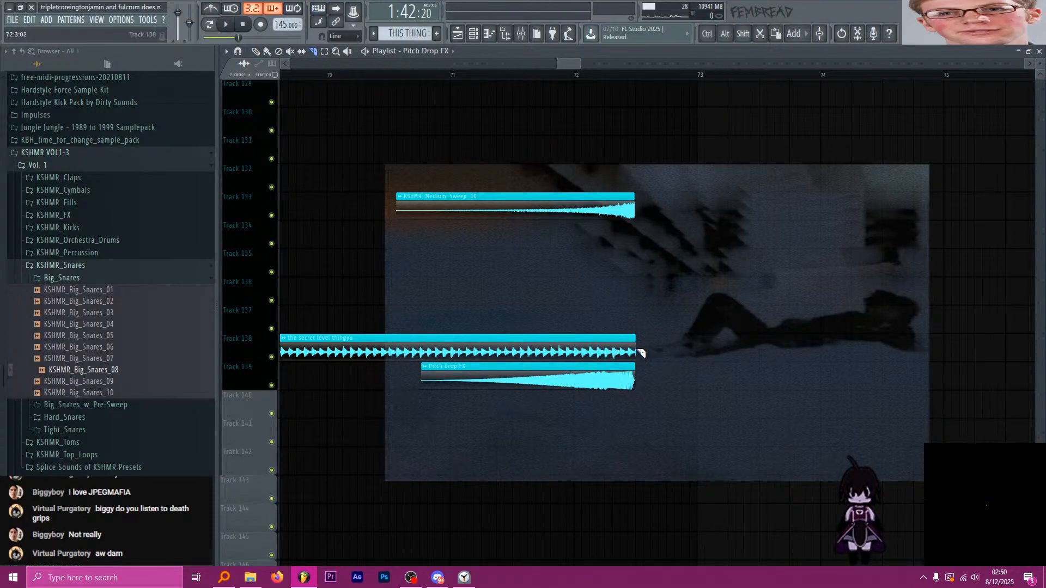
Play the section from bar 69 and check the effects, delay automation and bass tracks leading up to bar 73.
left_click(330, 76)
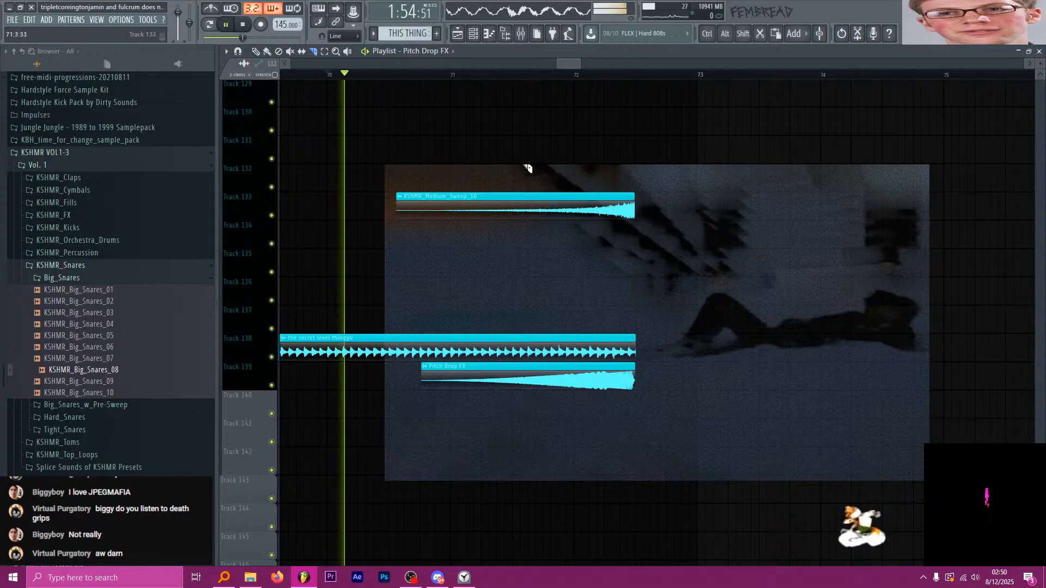
scroll(364, 68, "down", 3)
left_click(355, 77)
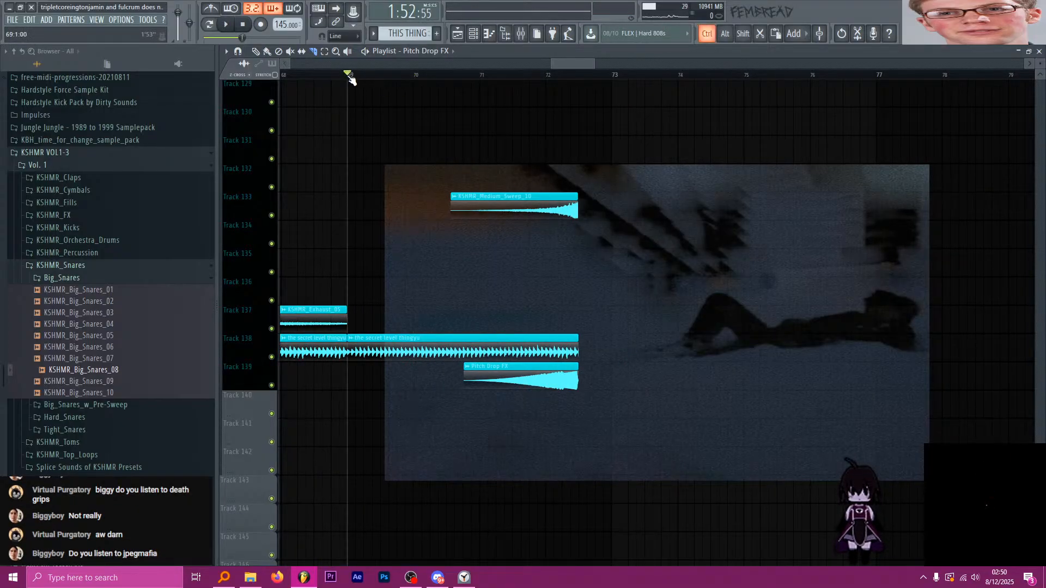
key("space")
scroll(474, 224, "down", 5)
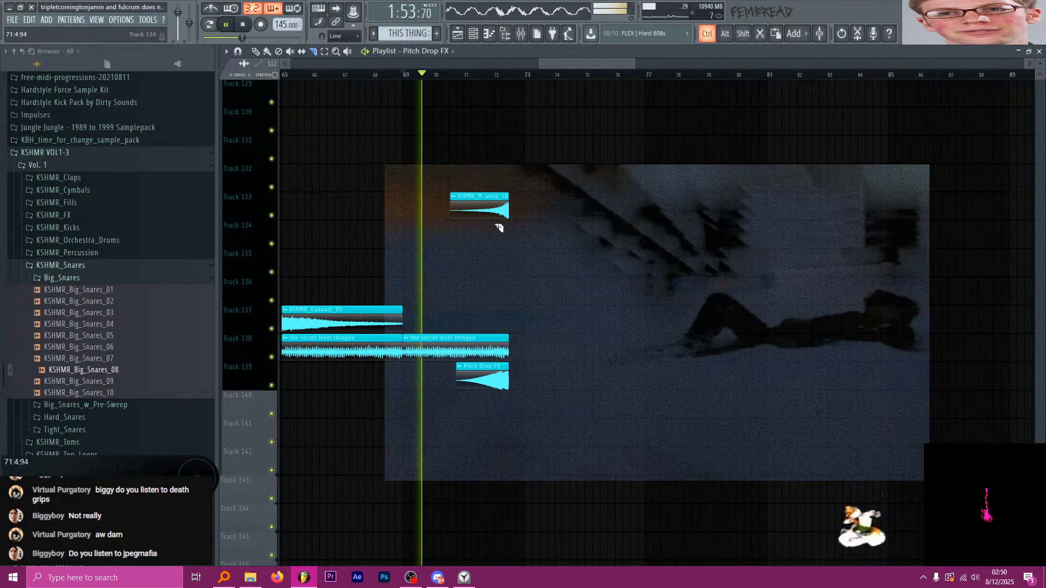
scroll(493, 231, "up", 4)
scroll(482, 276, "up", 10)
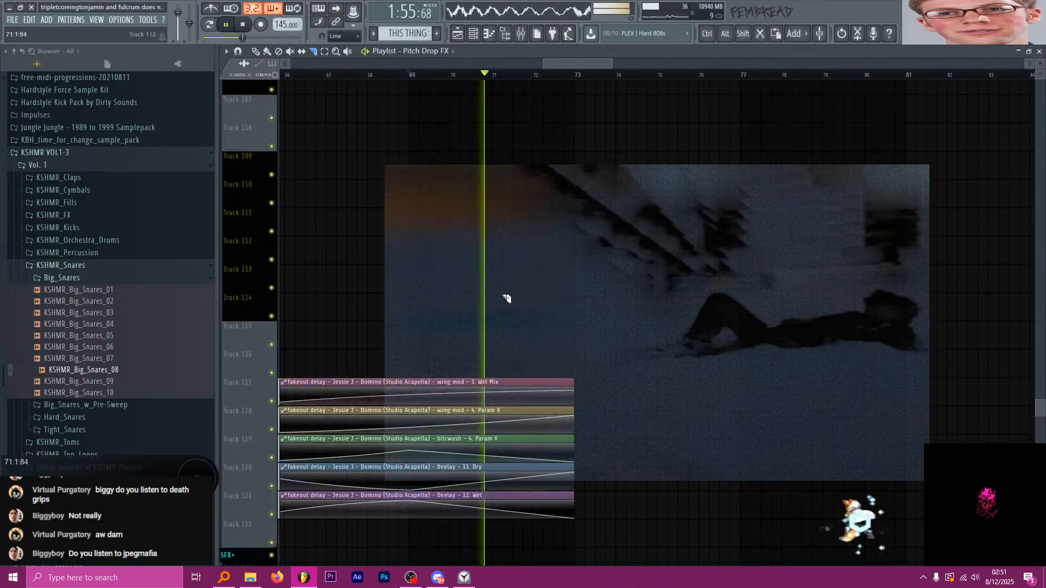
scroll(510, 291, "up", 15)
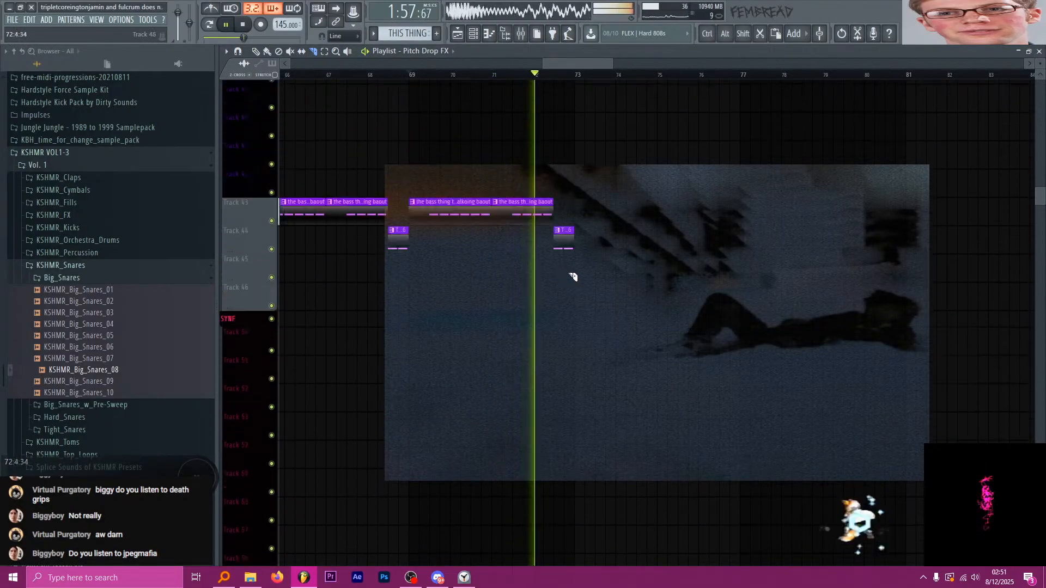
Stop playback and delete the second THIS THING clip on Track 44, just before bar 73.
key("space")
scroll(529, 71, "up", 1)
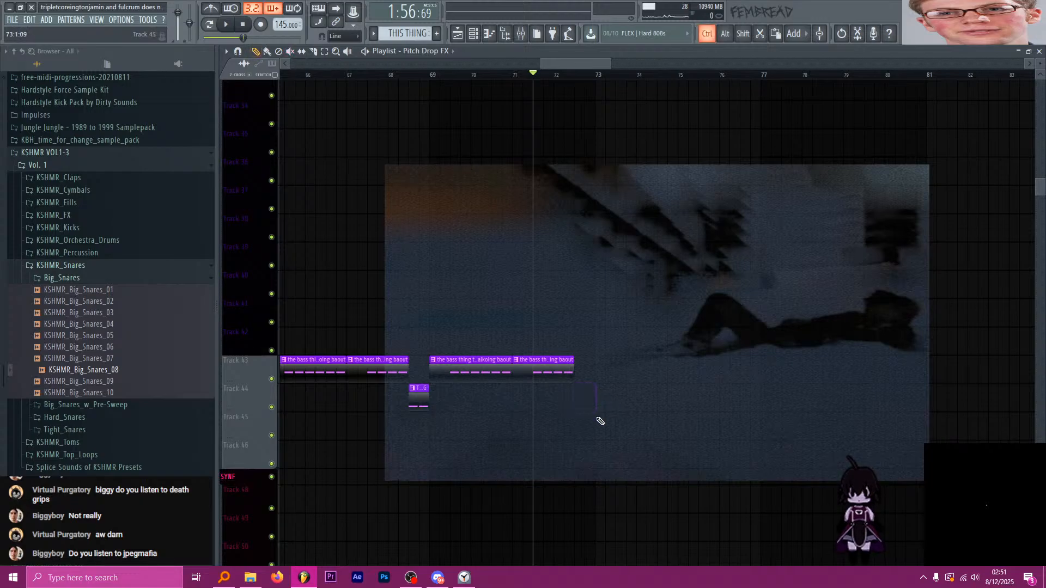
scroll(600, 421, "down", 6)
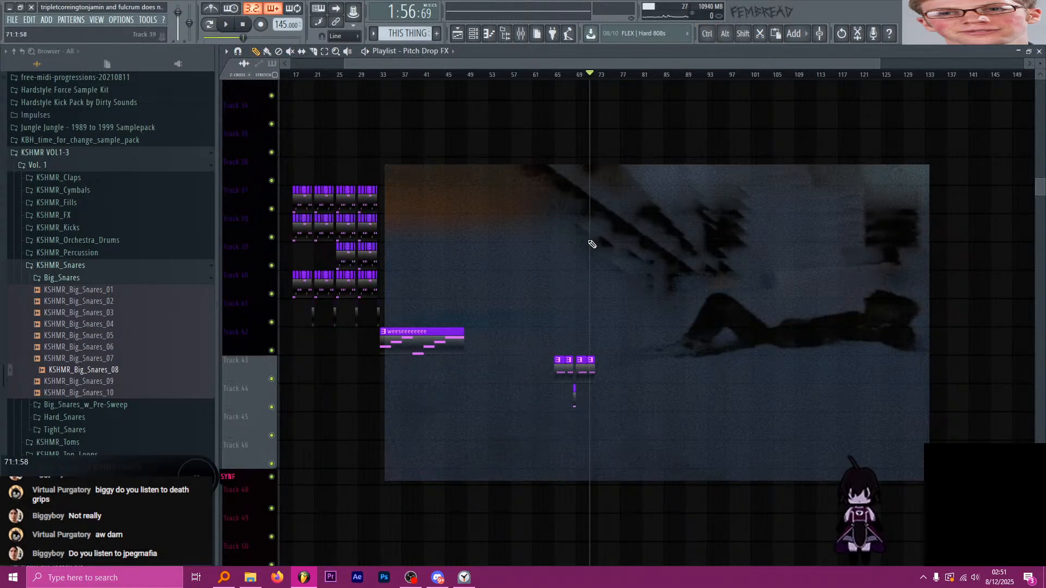
Check the lead, vocal and fakeout delay automation tracks before bar 73 and move the playback position back into bar 56.
scroll(592, 245, "down", 10)
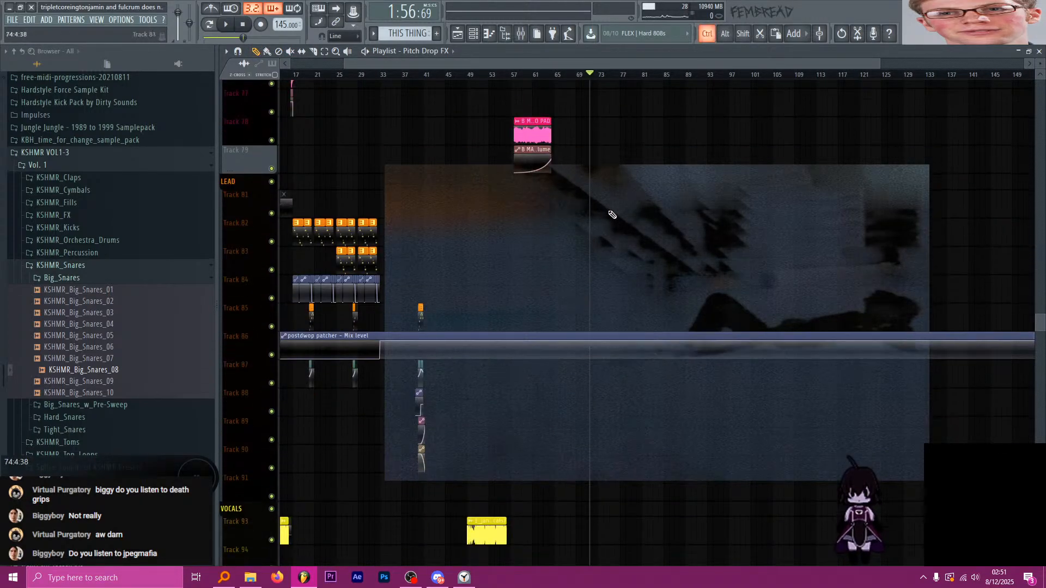
scroll(612, 214, "up", 2)
scroll(549, 250, "down", 9)
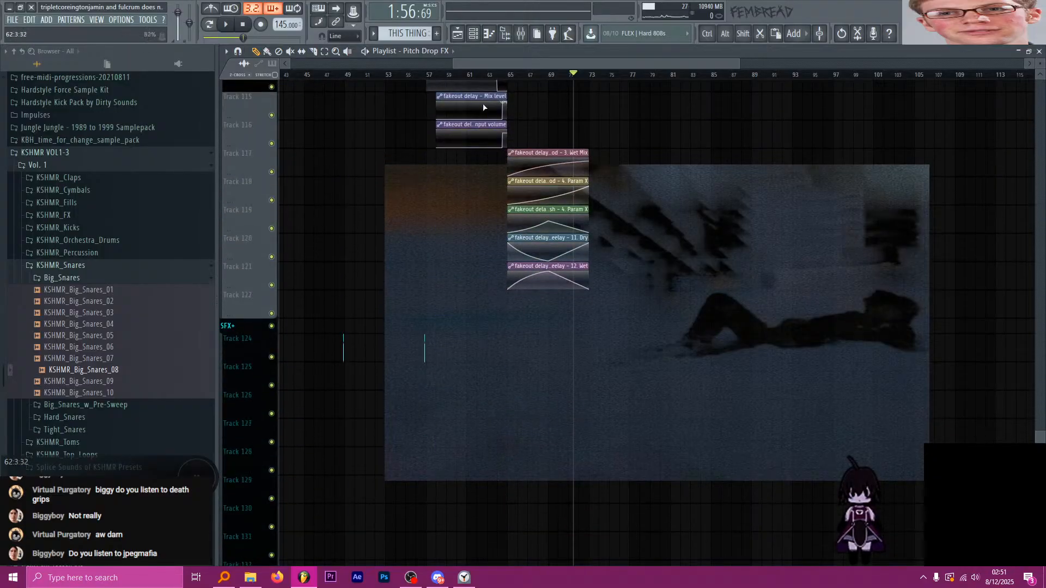
left_click(523, 34)
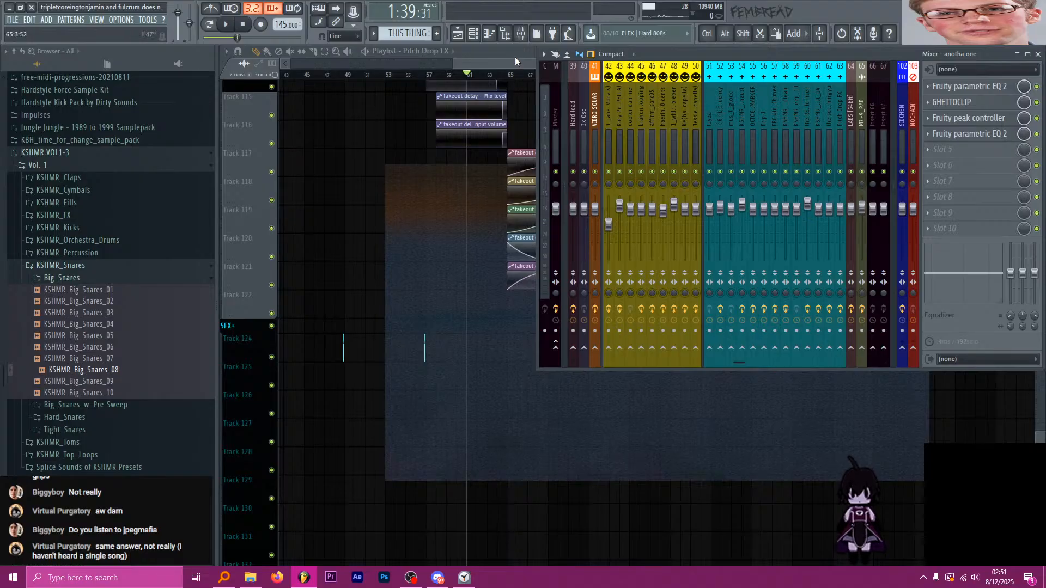
left_click(521, 35)
scroll(564, 161, "down", 3)
scroll(526, 159, "up", 3)
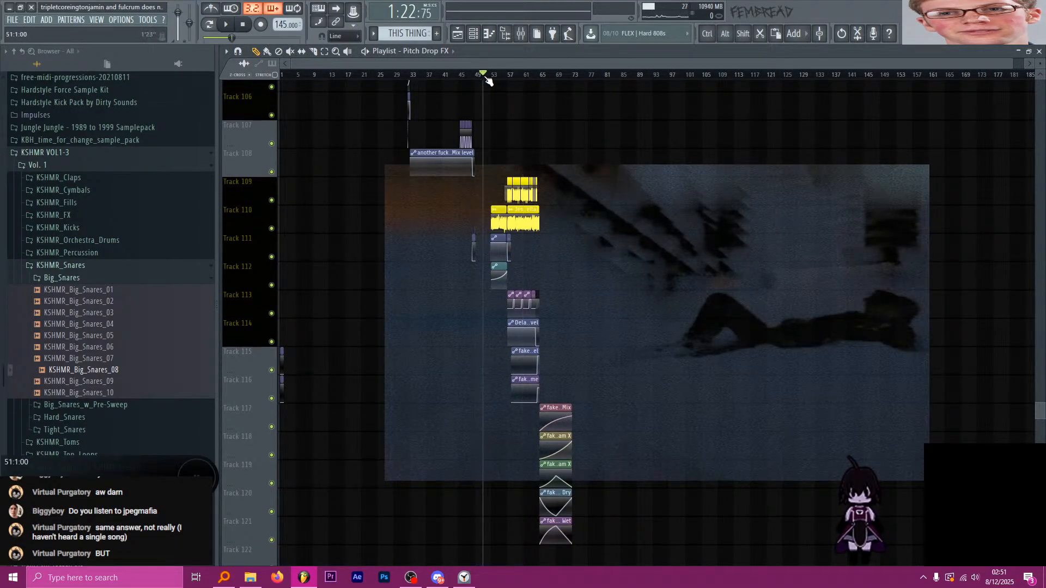
scroll(478, 79, "up", 5)
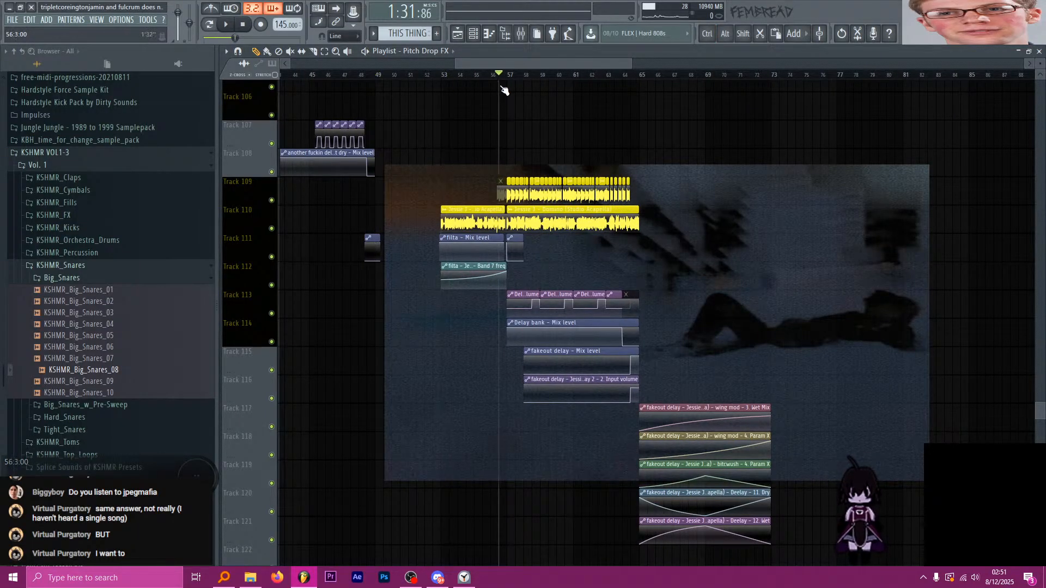
Play from bar 56 and examine the sweeps, risers and impacts on the SFX tracks around bars 57 to 73.
key("space")
scroll(538, 108, "down", 2)
scroll(557, 123, "up", 3)
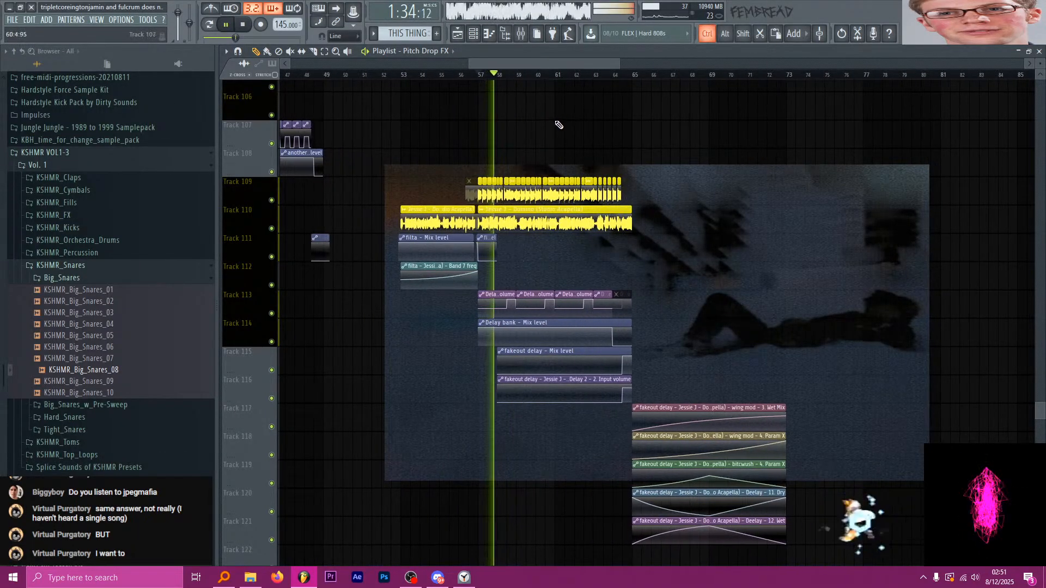
scroll(574, 243, "down", 2)
scroll(574, 245, "down", 4)
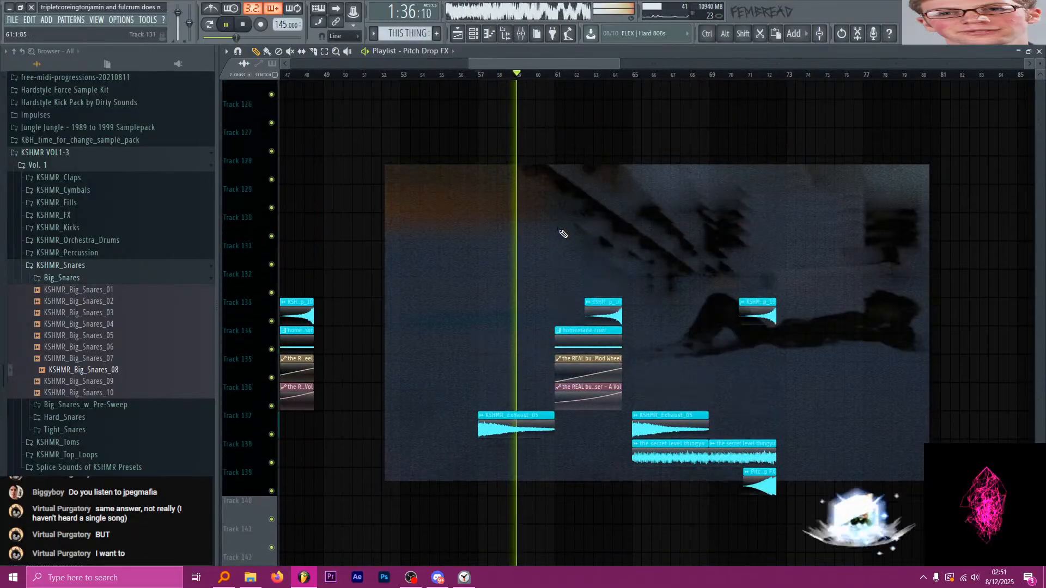
scroll(548, 277, "down", 2)
scroll(620, 328, "down", 3)
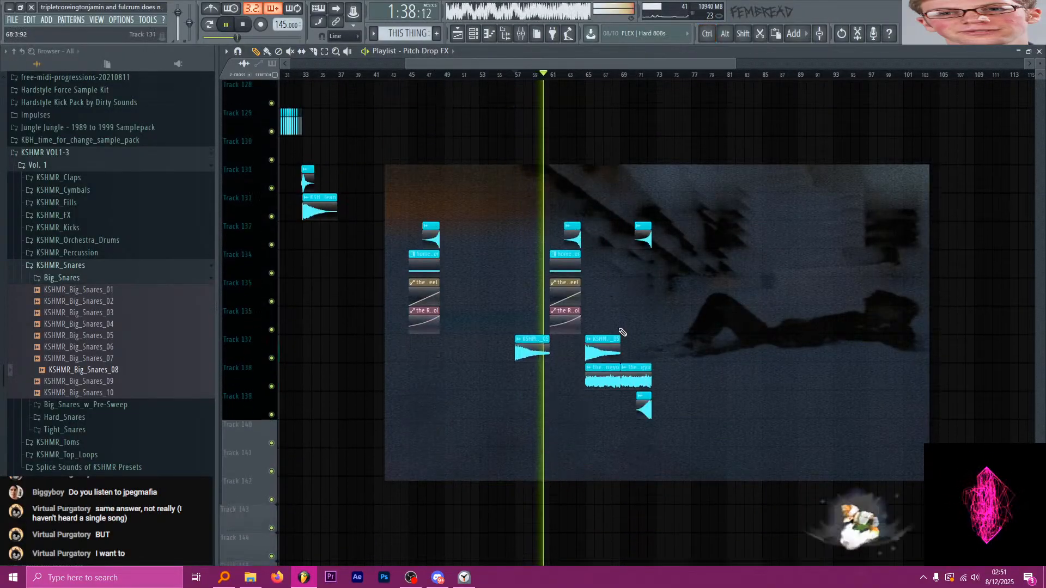
scroll(616, 337, "up", 2)
scroll(561, 296, "up", 3)
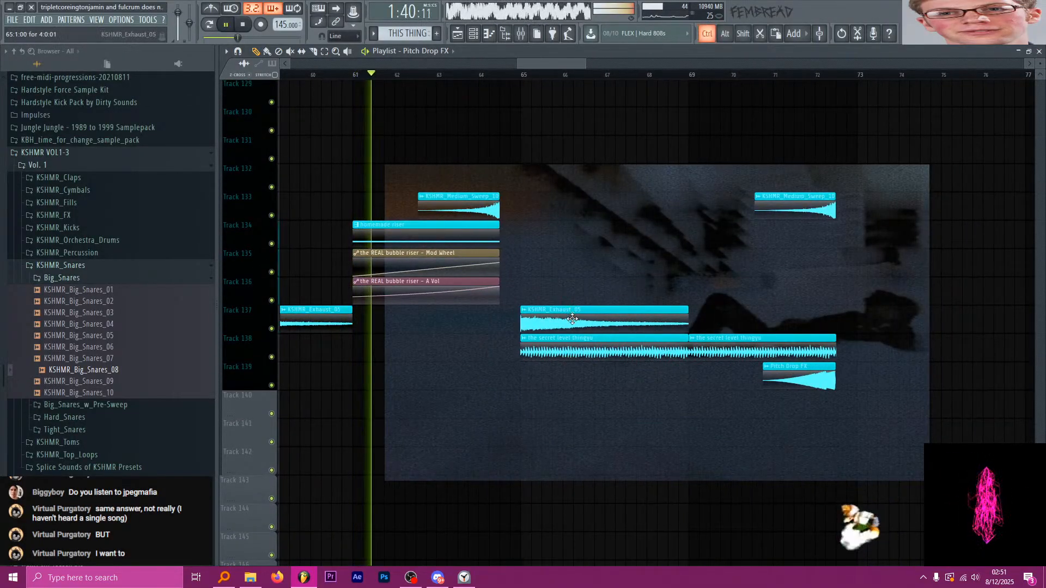
scroll(564, 320, "down", 3)
scroll(350, 256, "down", 3)
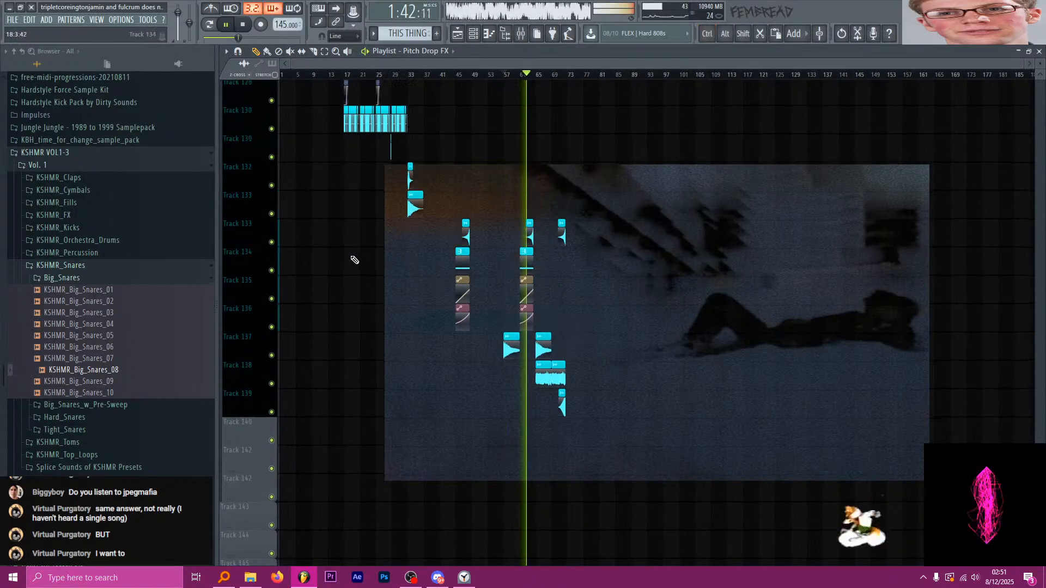
Place the G L A S S [CRASH] clip on Track 126 at bar 65.
scroll(354, 268, "up", 3)
key("ctrl")
scroll(452, 282, "up", 6)
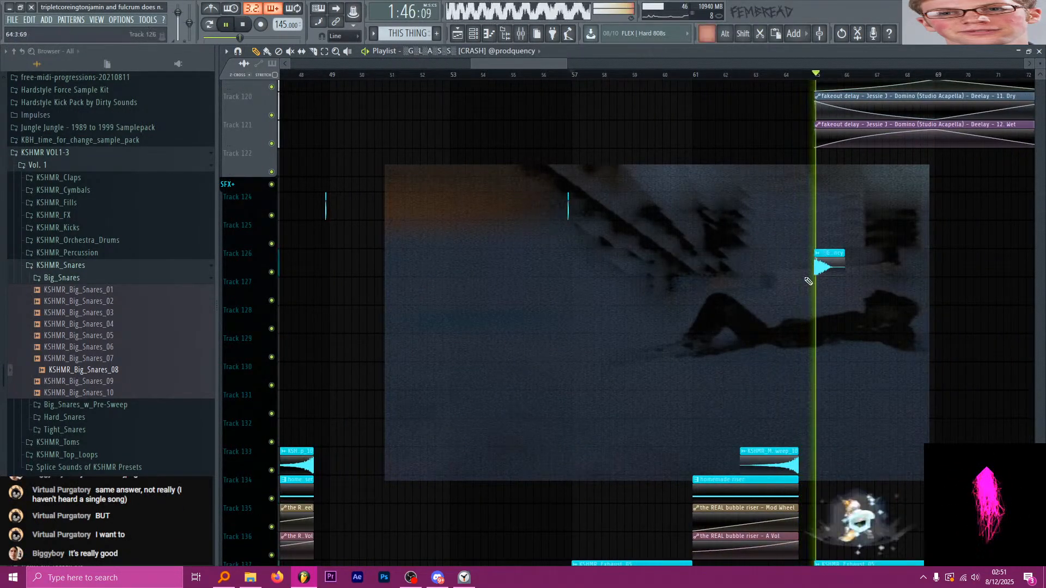
key("ctrl")
scroll(820, 267, "down", 5)
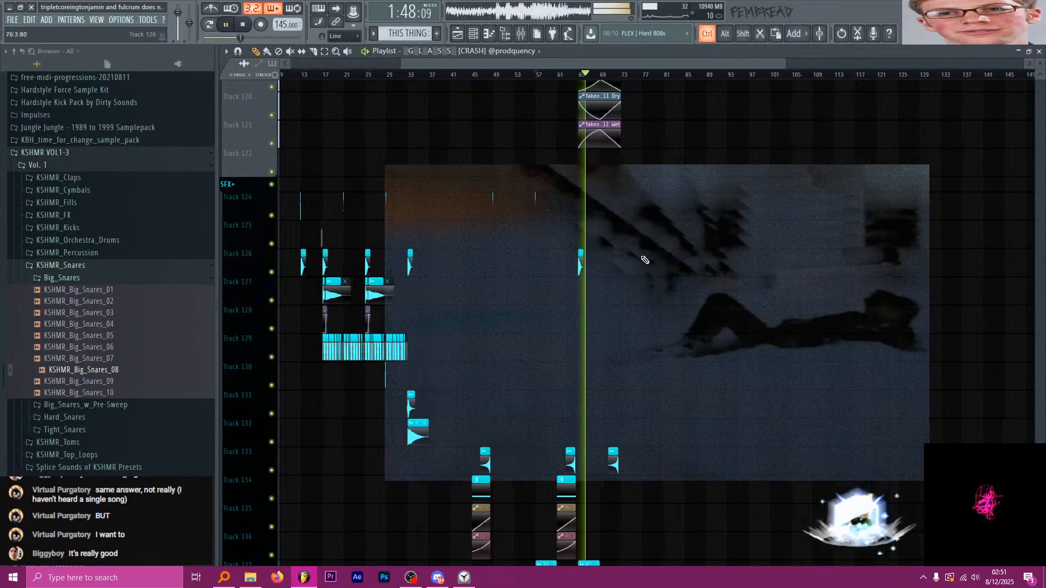
Route the Jessie J - Domino vocal mixer track only to insert 1, and close the mixer.
scroll(654, 256, "up", 8)
key("F9")
left_click(696, 144)
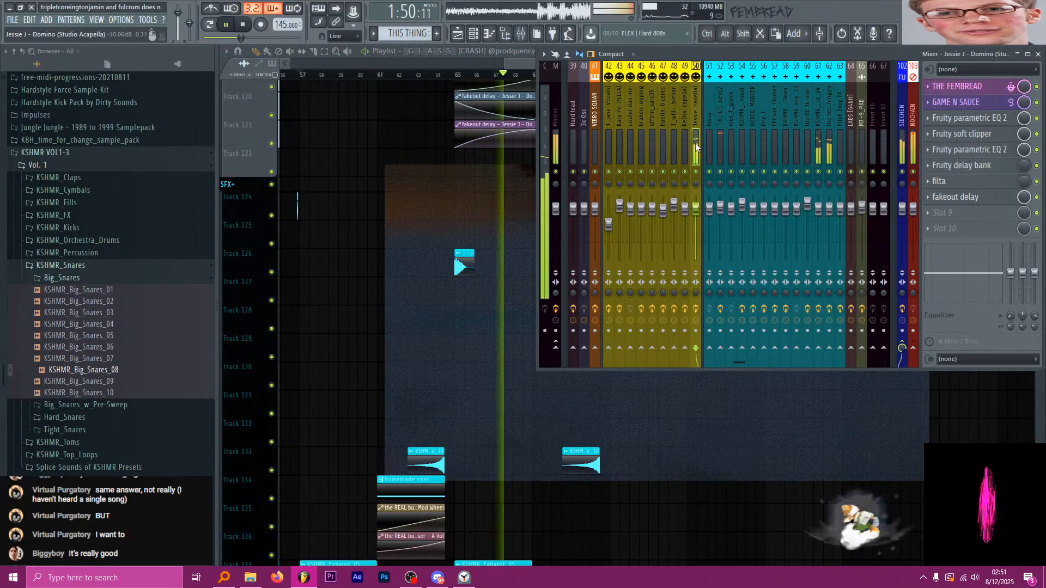
scroll(691, 136, "up", 8)
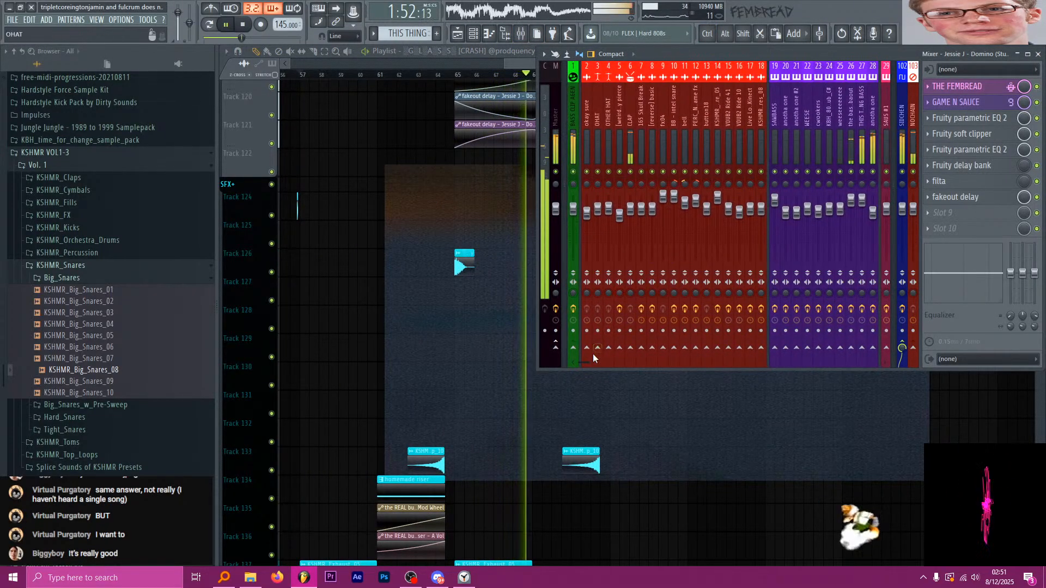
right_click(573, 348)
left_click(574, 353)
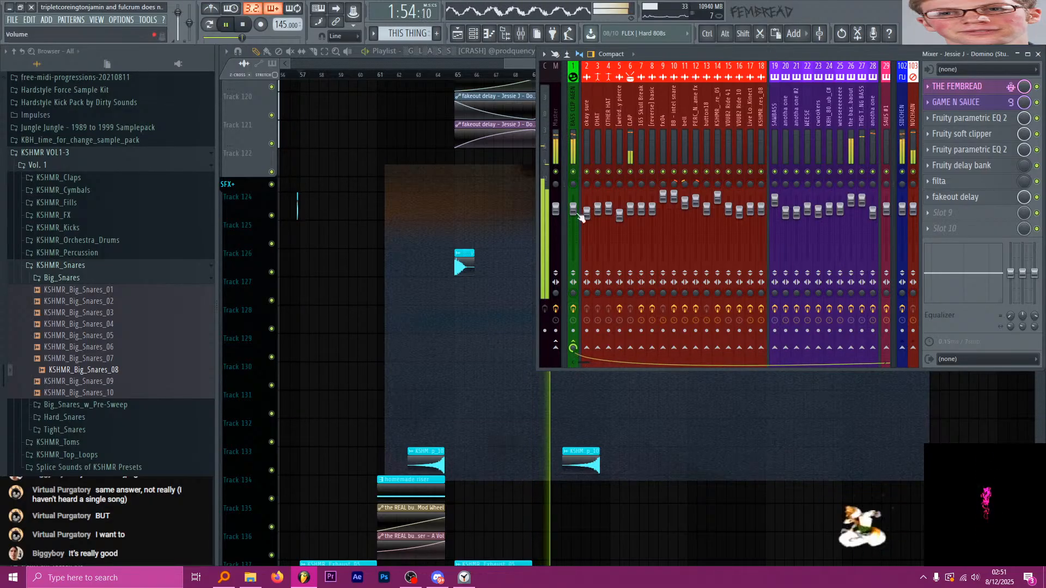
left_click(517, 61)
Listen to the build toward bar 73, stop playback and check the vocal and fakeout delay automation tracks.
scroll(601, 171, "up", 3)
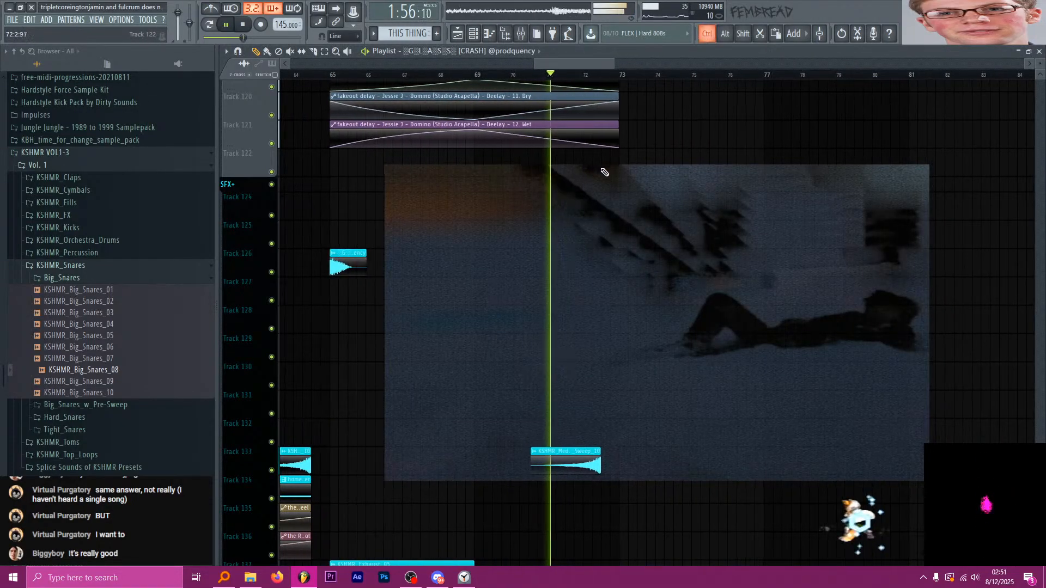
scroll(601, 217, "up", 6)
scroll(607, 232, "up", 10)
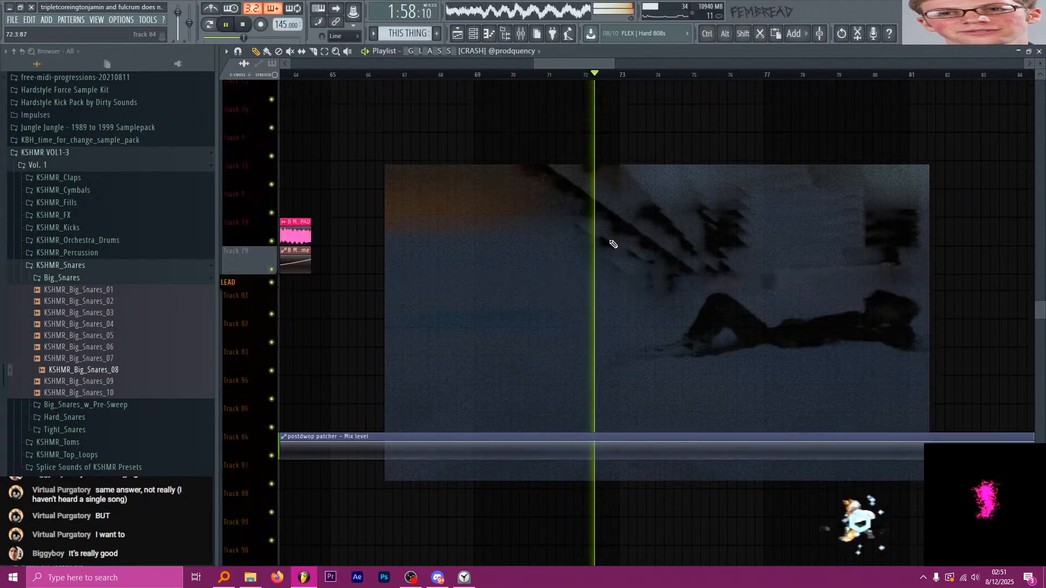
key("space")
scroll(630, 201, "up", 2)
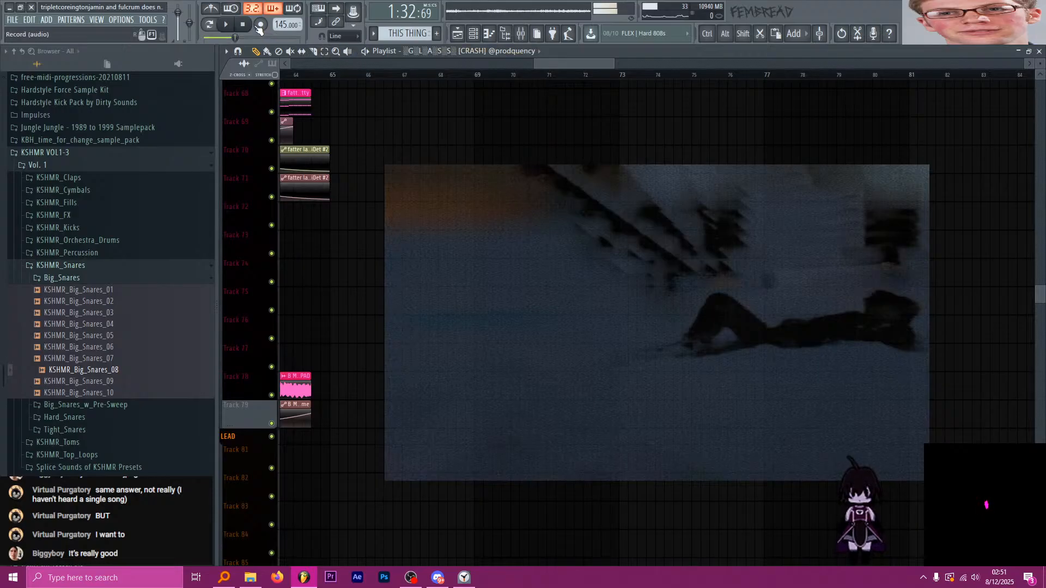
scroll(535, 210, "down", 15)
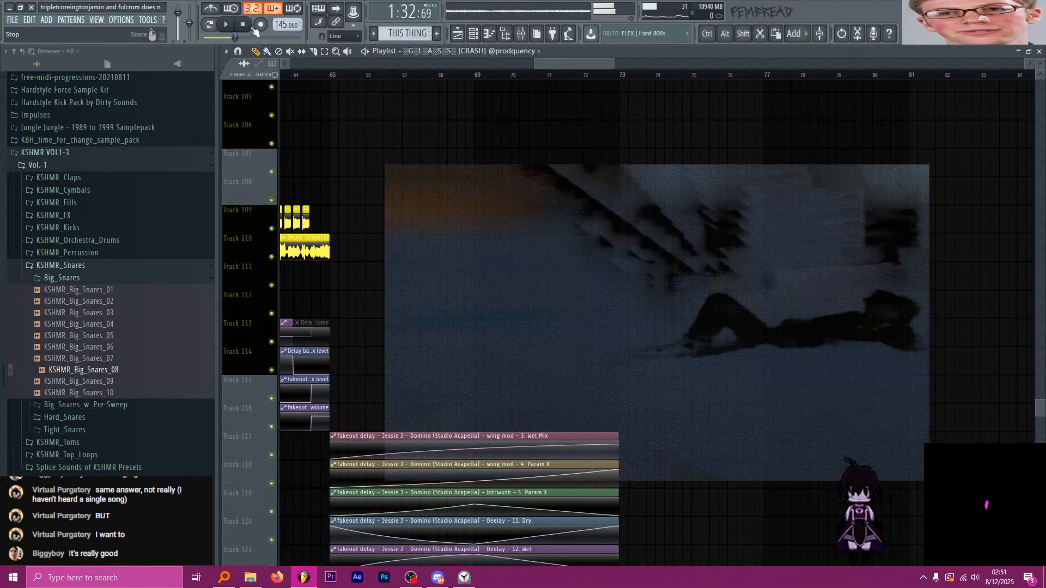
scroll(512, 213, "down", 2)
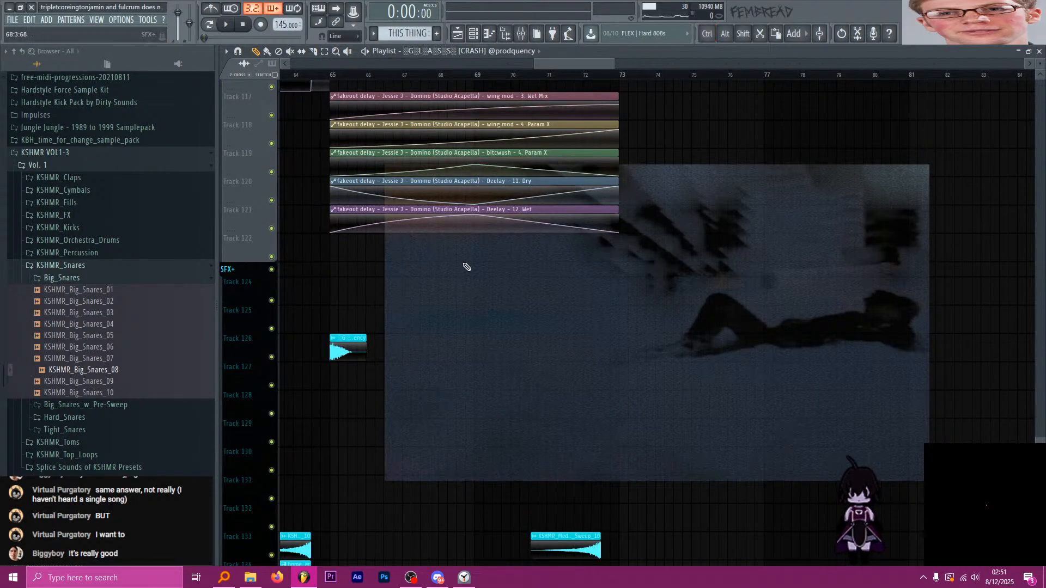
Place a one-bar fakeout delay - Mix level automation clip on Track 115, starting midway through bar 72.
scroll(467, 267, "up", 2)
scroll(484, 194, "down", 8, "ctrl")
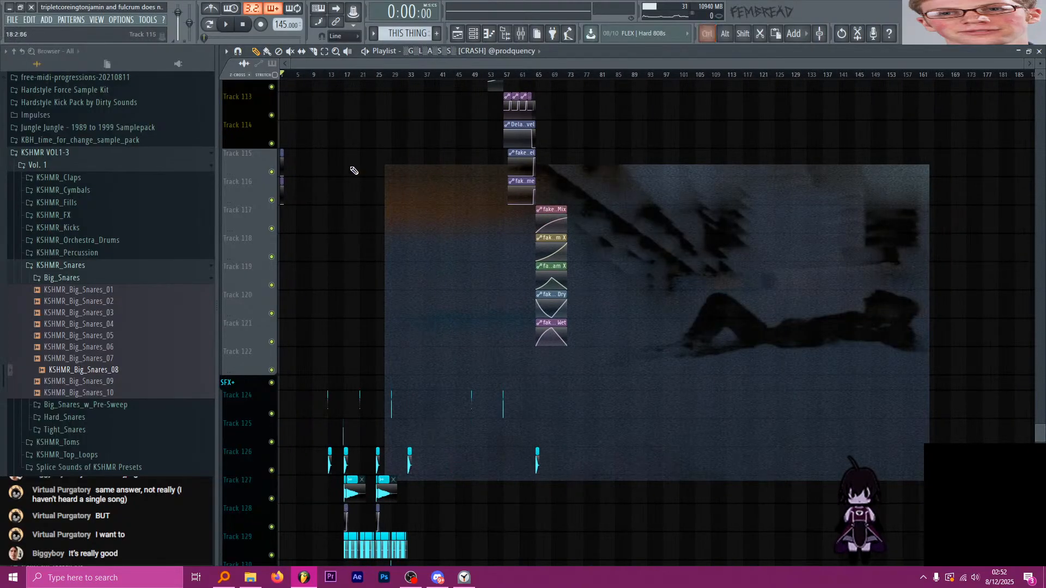
scroll(512, 167, "up", 8, "ctrl")
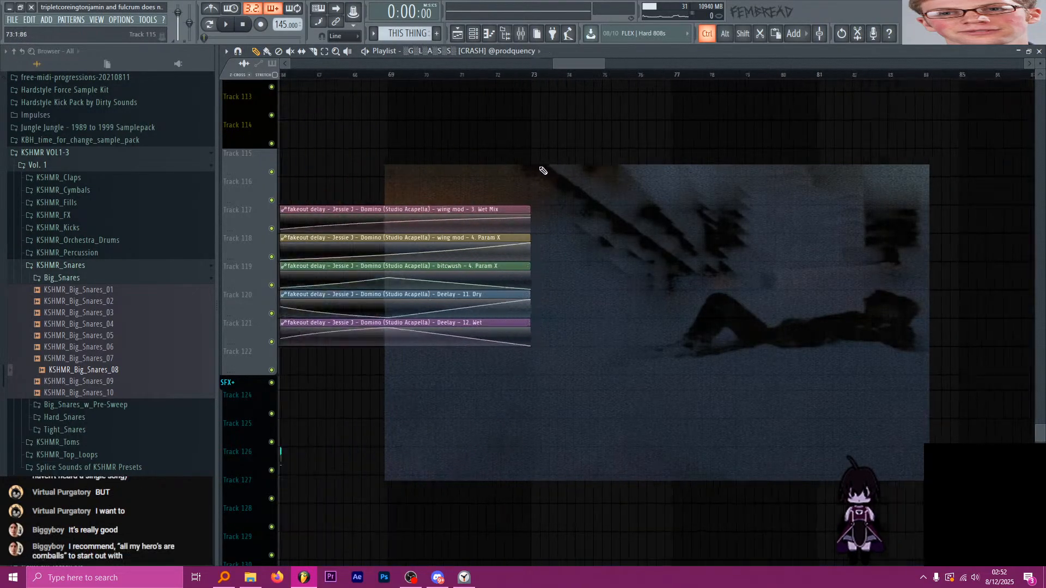
scroll(481, 165, "up", 2, "ctrl")
left_click(595, 152)
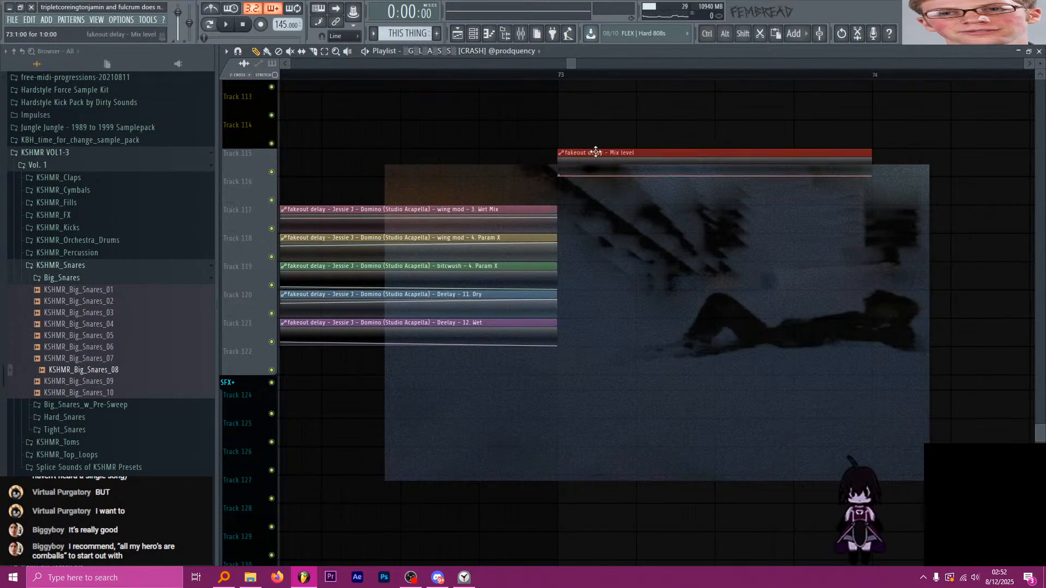
left_click_drag(596, 153, 444, 159)
scroll(558, 198, "down", 2, "ctrl")
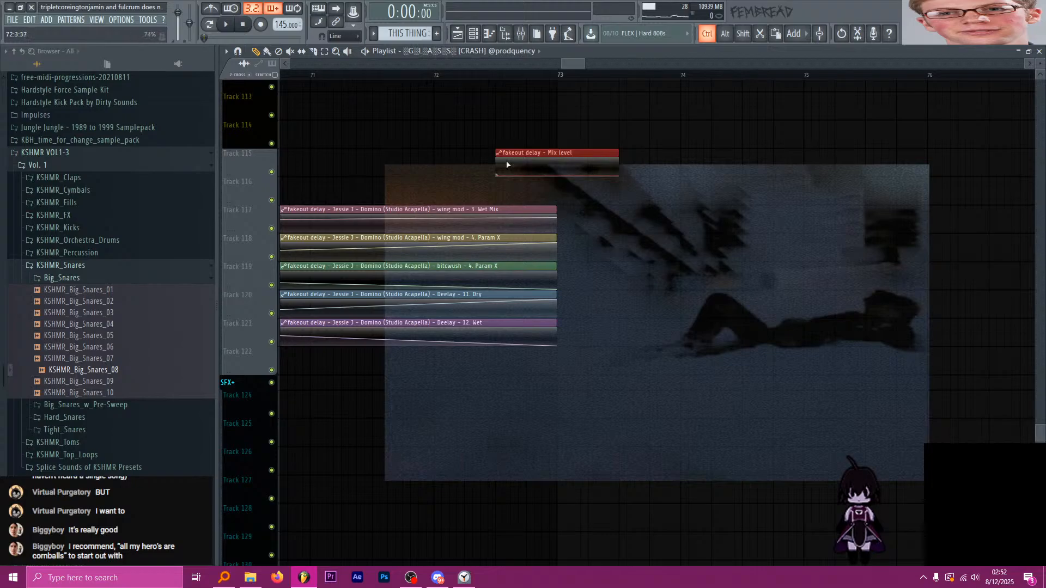
Play briefly from bar 72 and check the delay automation, vocal and SFX tracks across bars 65 to 73.
left_click(437, 76)
key("space")
key("space")
scroll(558, 166, "up", 2, "ctrl")
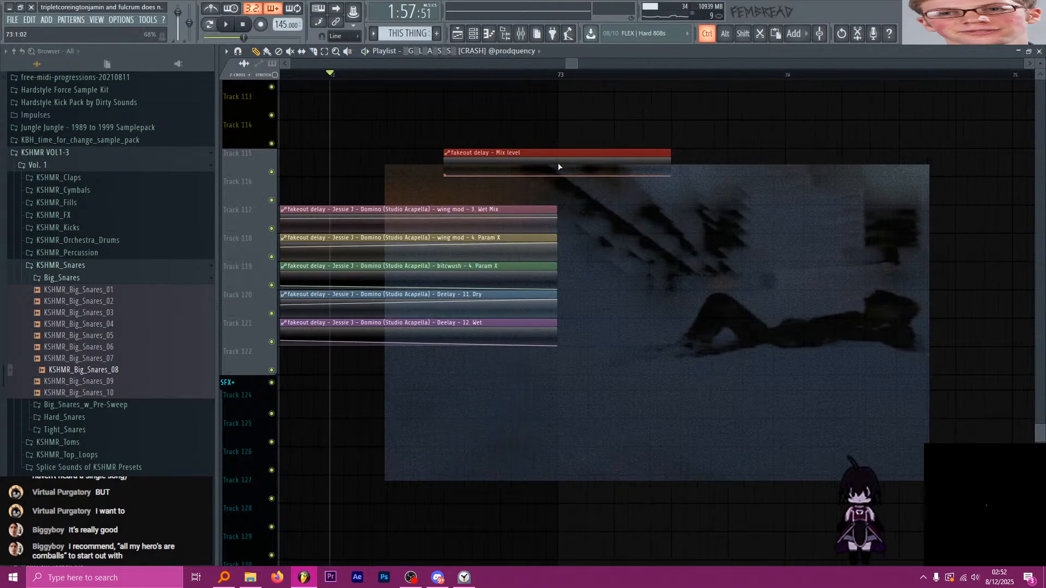
scroll(572, 162, "down", 8, "ctrl")
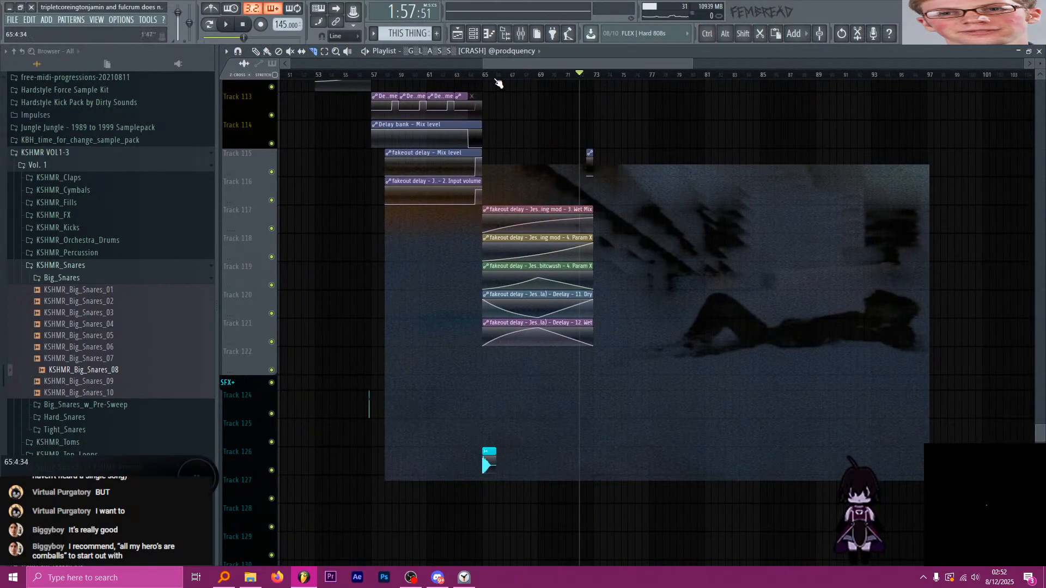
scroll(592, 223, "down", 5)
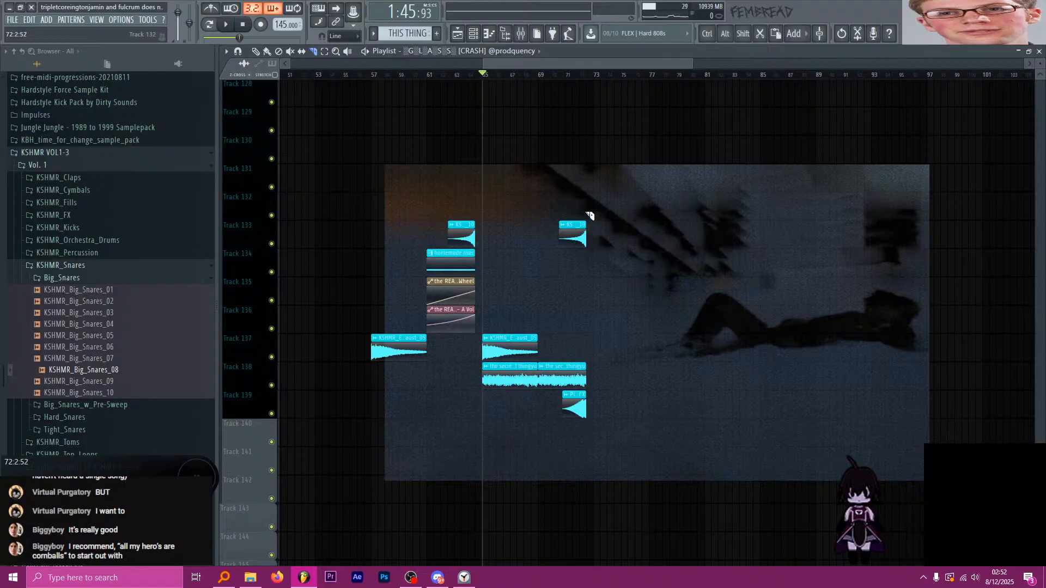
scroll(584, 202, "up", 6)
scroll(586, 214, "down", 4)
scroll(570, 208, "up", 7)
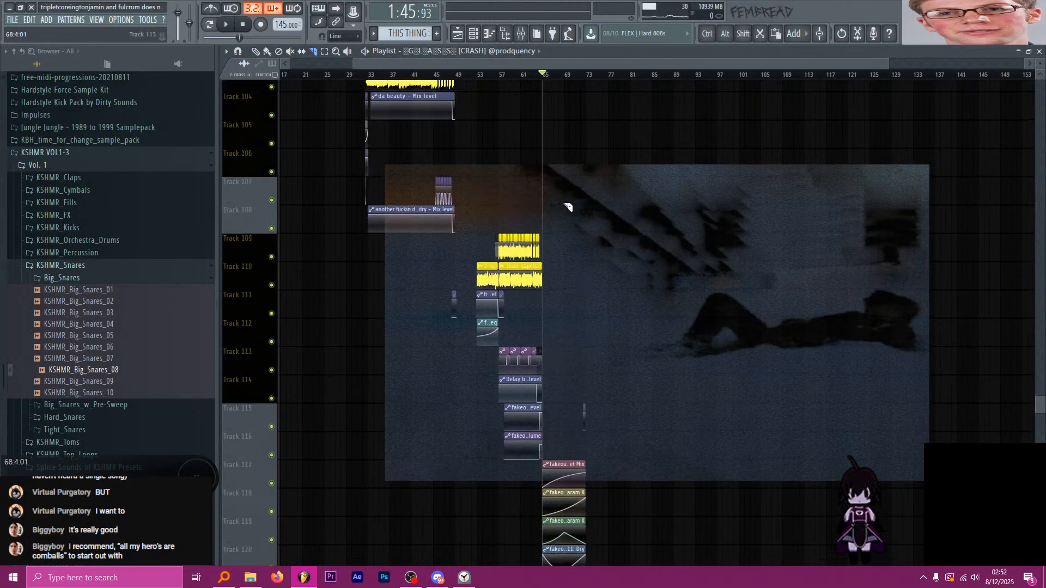
Play from bar 65 and place the XGEN GRANULAR clip on Track 74, starting in the second half of bar 66.
scroll(564, 207, "up", 8)
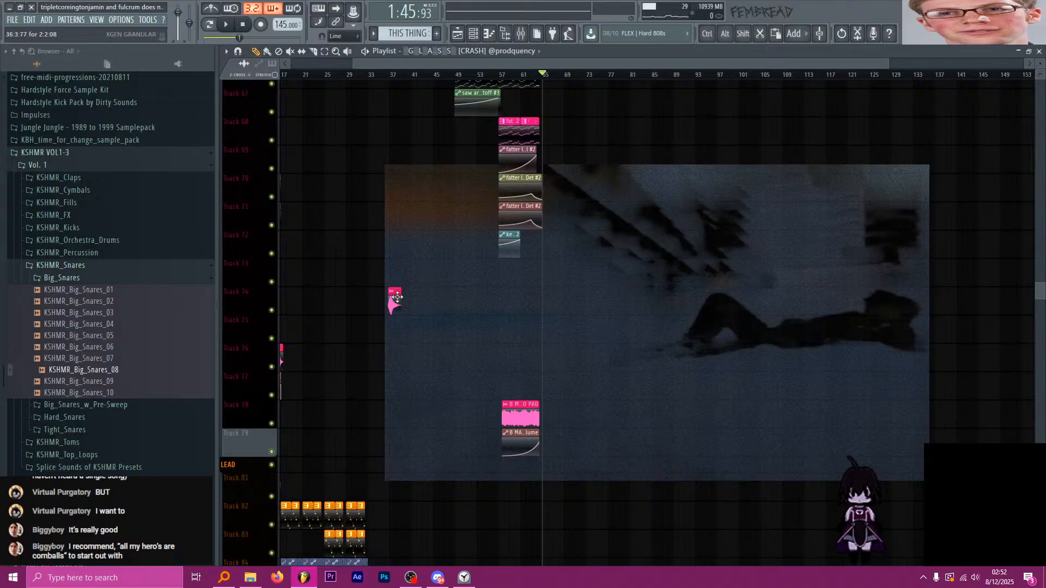
scroll(523, 299, "up", 5)
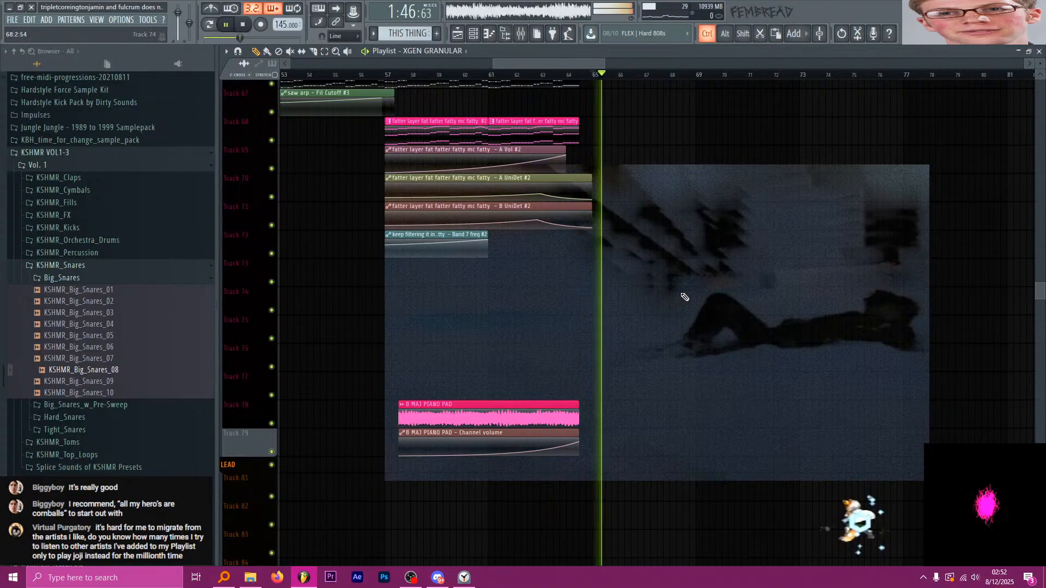
scroll(737, 325, "up", 2)
key("space")
scroll(637, 330, "down", 5)
scroll(615, 319, "up", 2)
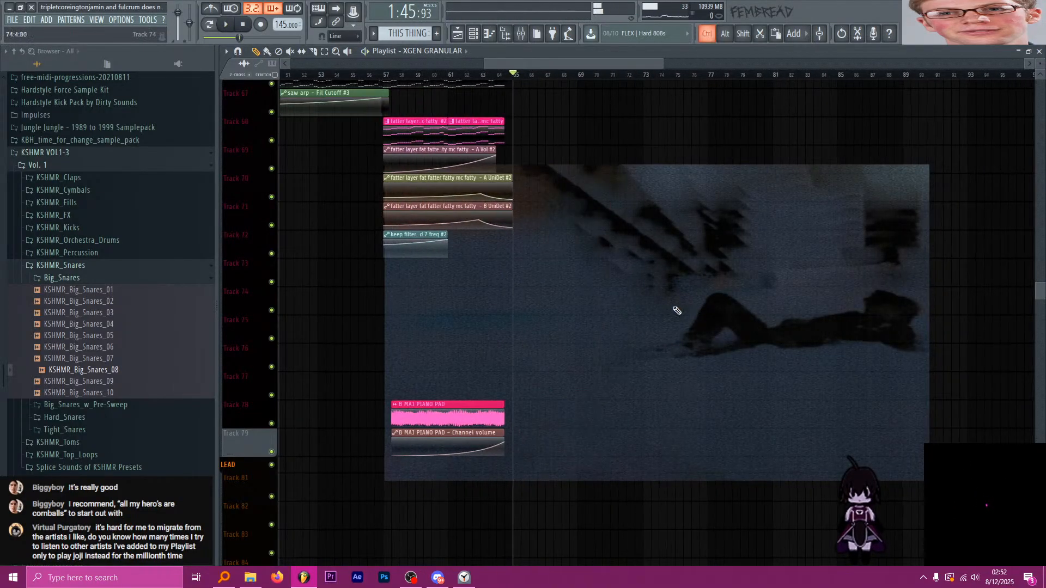
key("space")
scroll(598, 311, "up", 2)
scroll(511, 312, "up", 2)
scroll(482, 310, "up", 2)
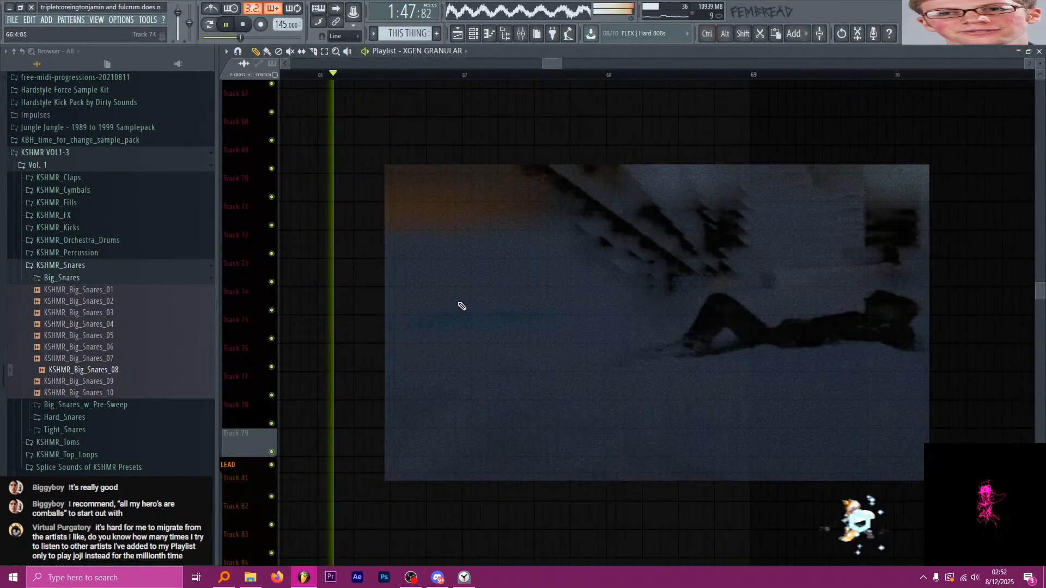
left_click_drag(458, 306, 421, 306)
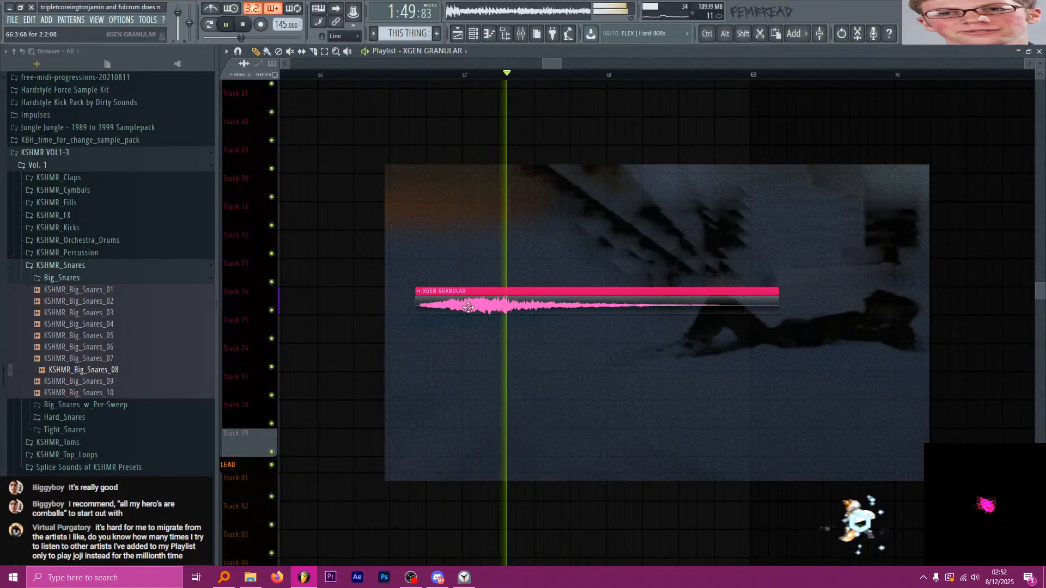
Trim the end of the new XGEN GRANULAR clip on Track 74 to bar 69.
scroll(423, 339, "down", 4)
scroll(517, 316, "up", 2)
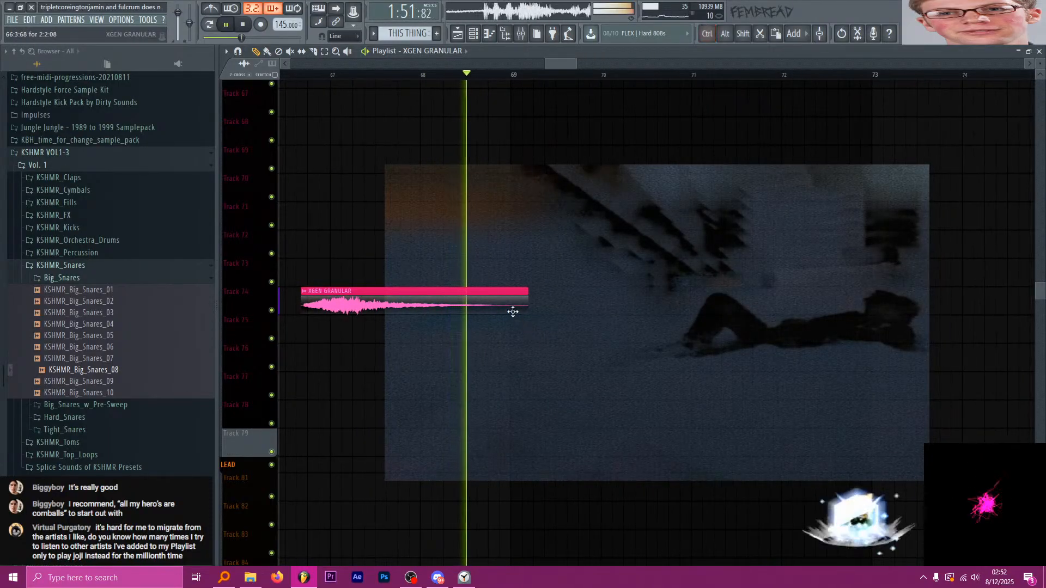
scroll(512, 321, "down", 6)
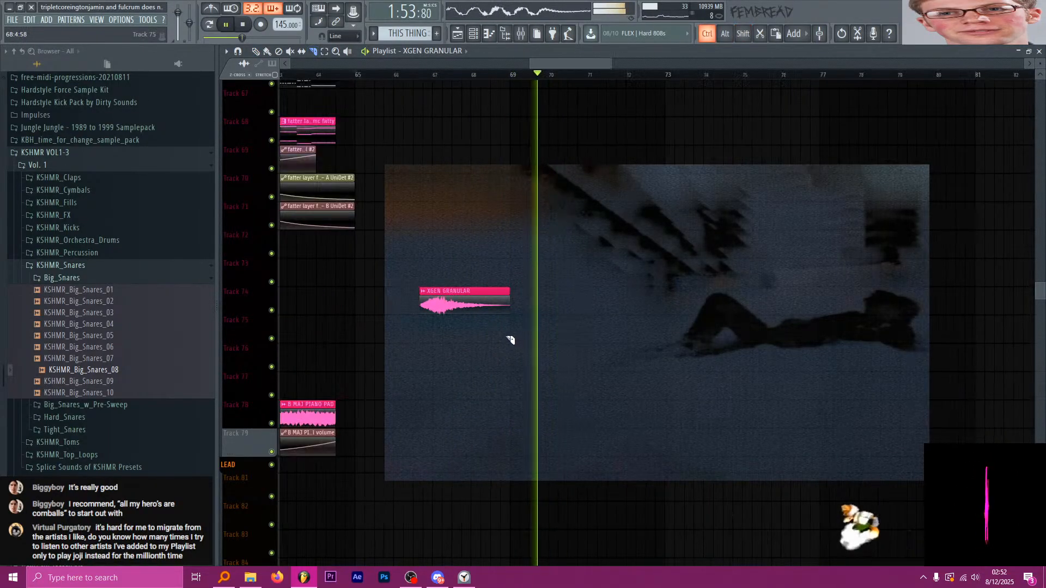
Check the playlist around bars 65 to 73, from the vocal tracks up to the drum tracks.
scroll(523, 327, "down", 3)
scroll(539, 335, "down", 3)
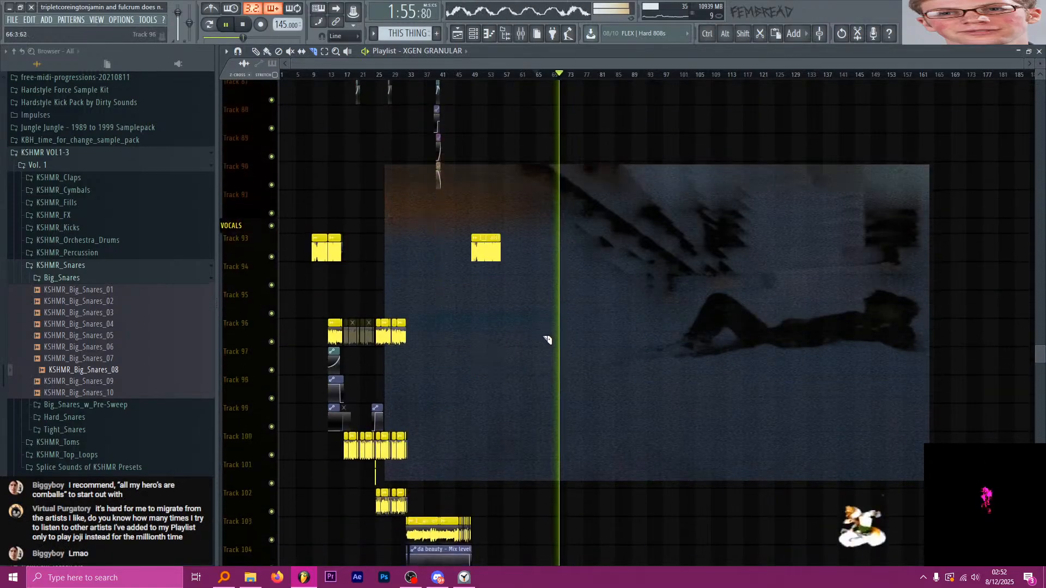
scroll(567, 332, "up", 8)
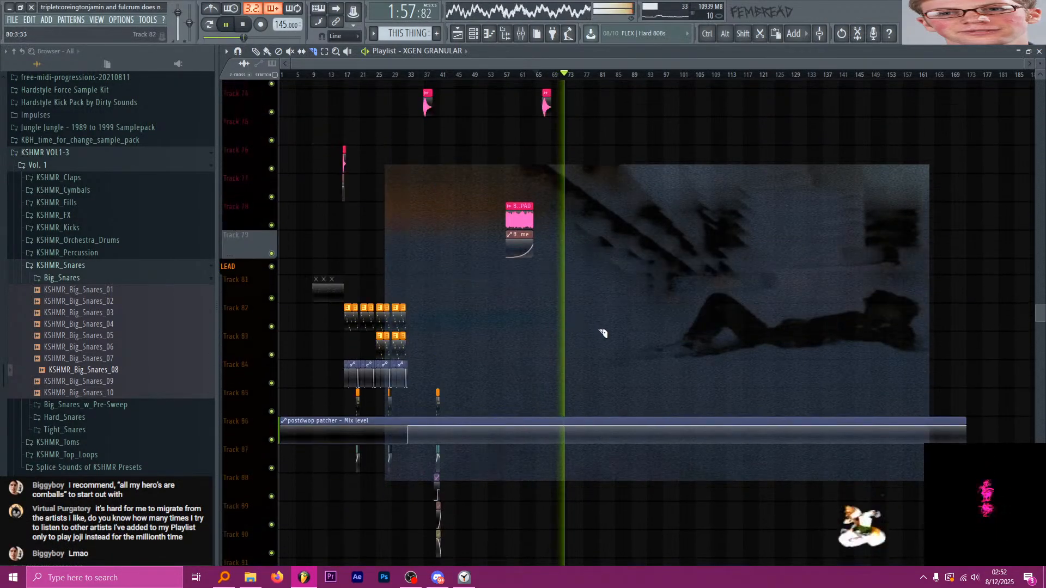
scroll(598, 336, "up", 3)
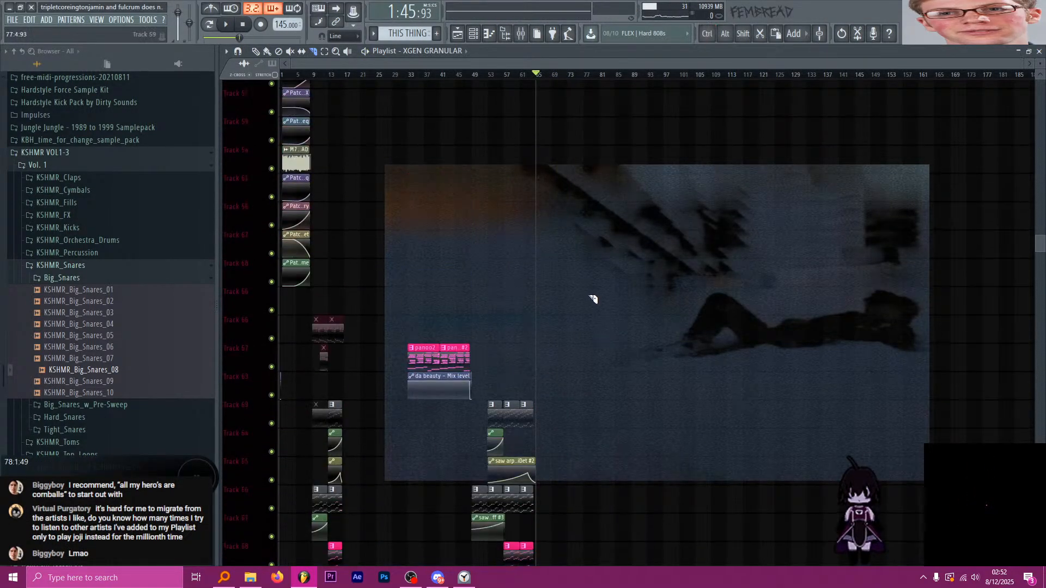
scroll(604, 363, "down", 4)
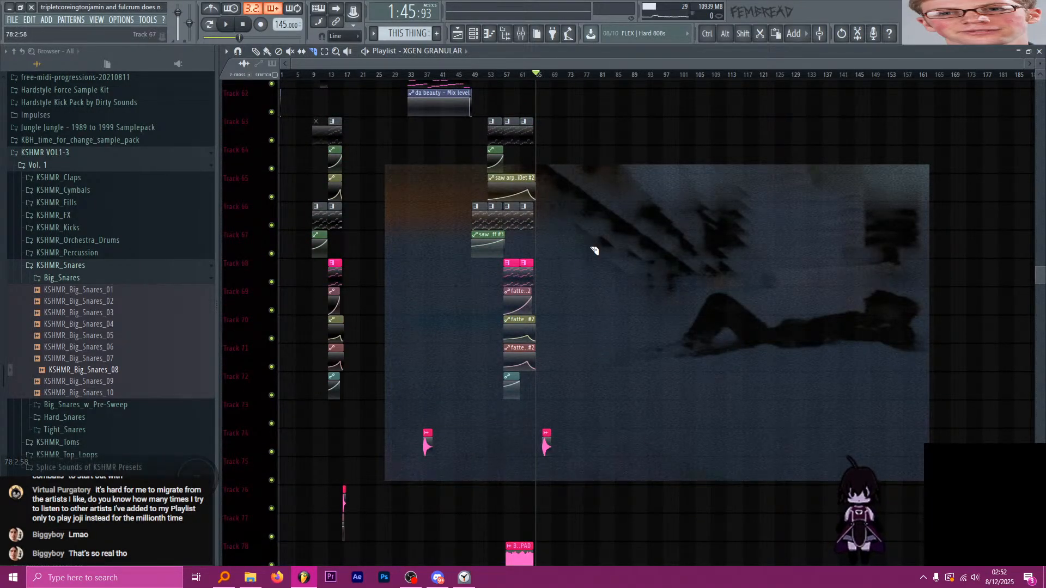
scroll(599, 283, "up", 12)
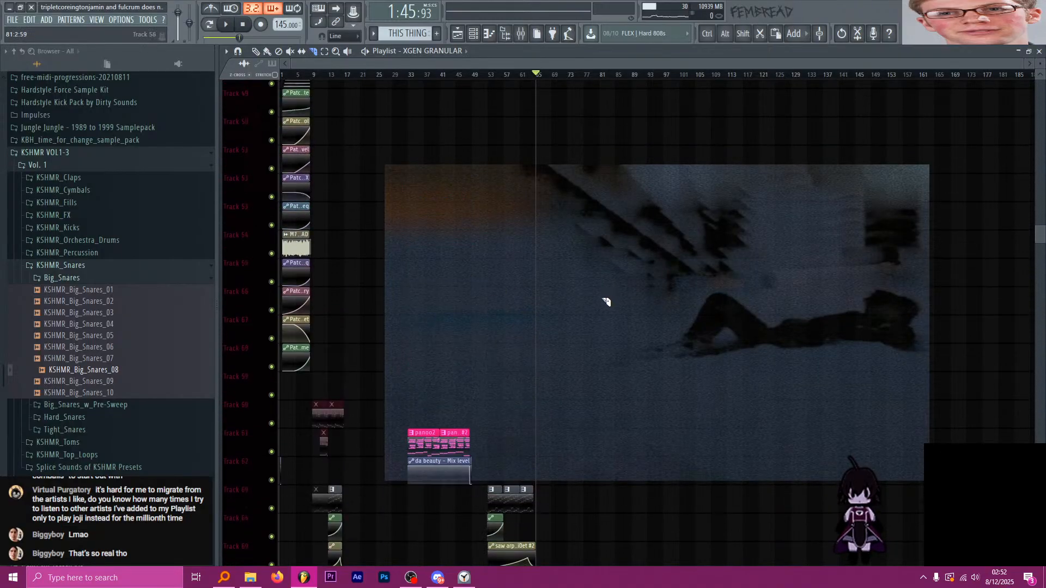
scroll(599, 322, "up", 8)
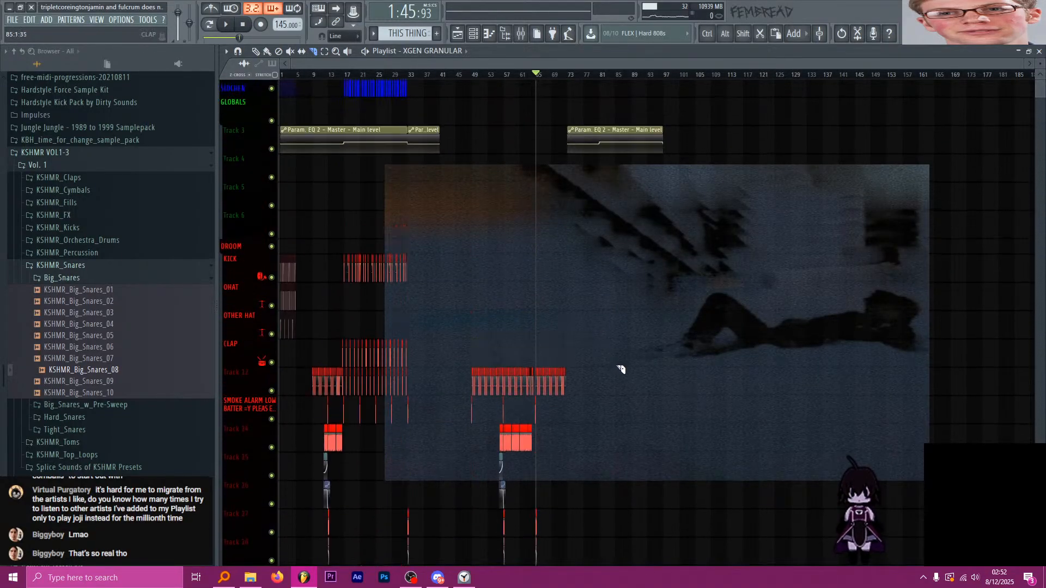
Set the playback position to bar 17 and save the project.
scroll(345, 215, "up", 5)
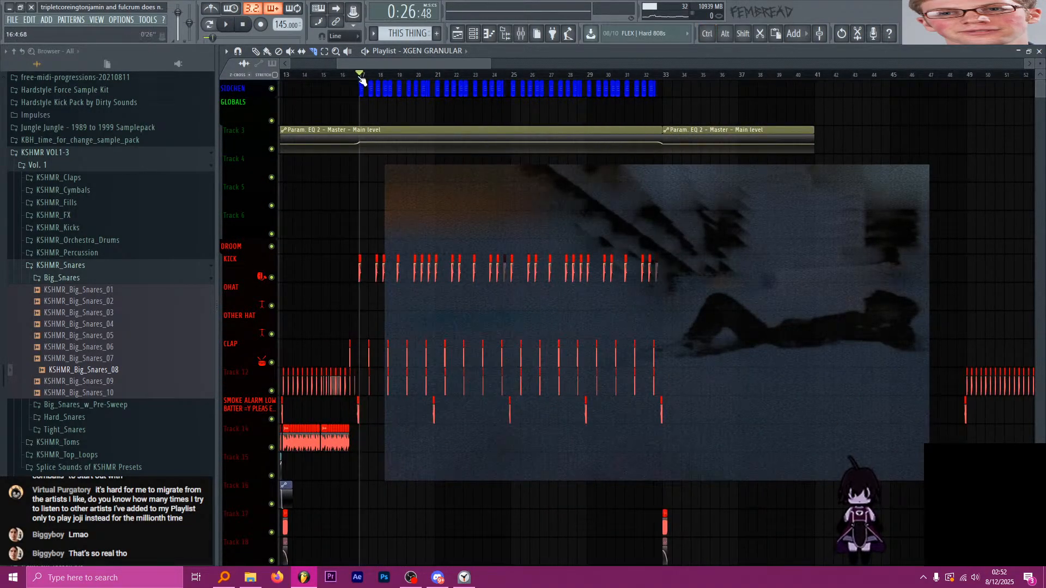
scroll(392, 142, "down", 3)
key("ctrl+s")
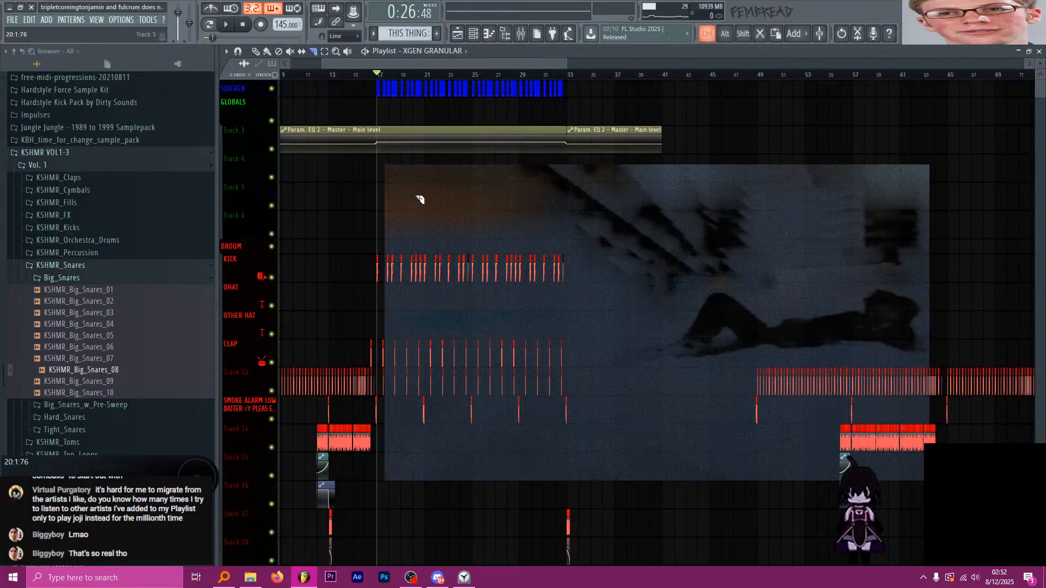
Look through the mixer inserts and the playlist's drum, bass, synth, lead, vocal and SFX tracks.
scroll(413, 208, "down", 4)
scroll(452, 235, "down", 7)
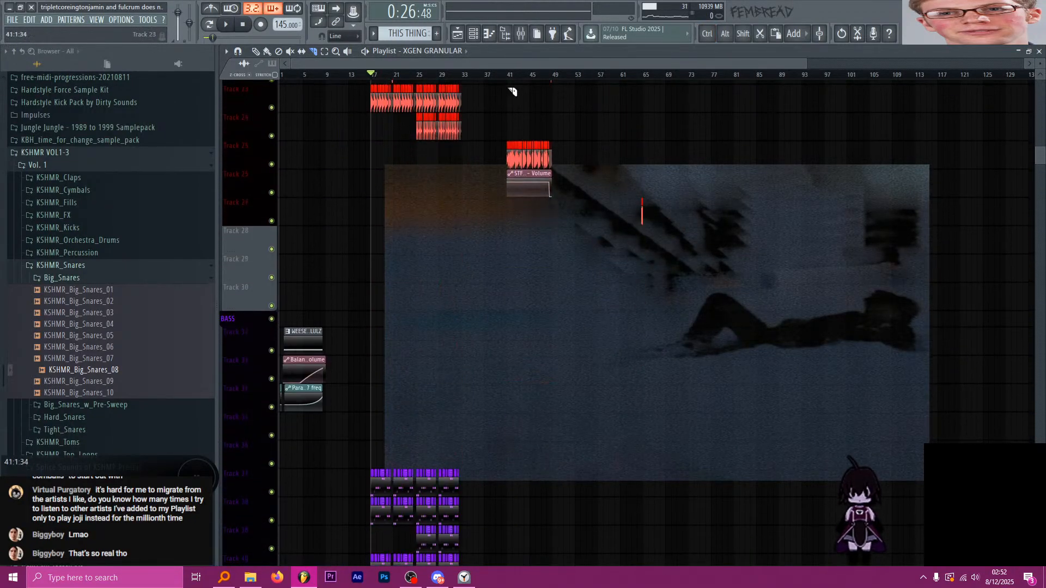
left_click(521, 34)
scroll(724, 162, "right", 5)
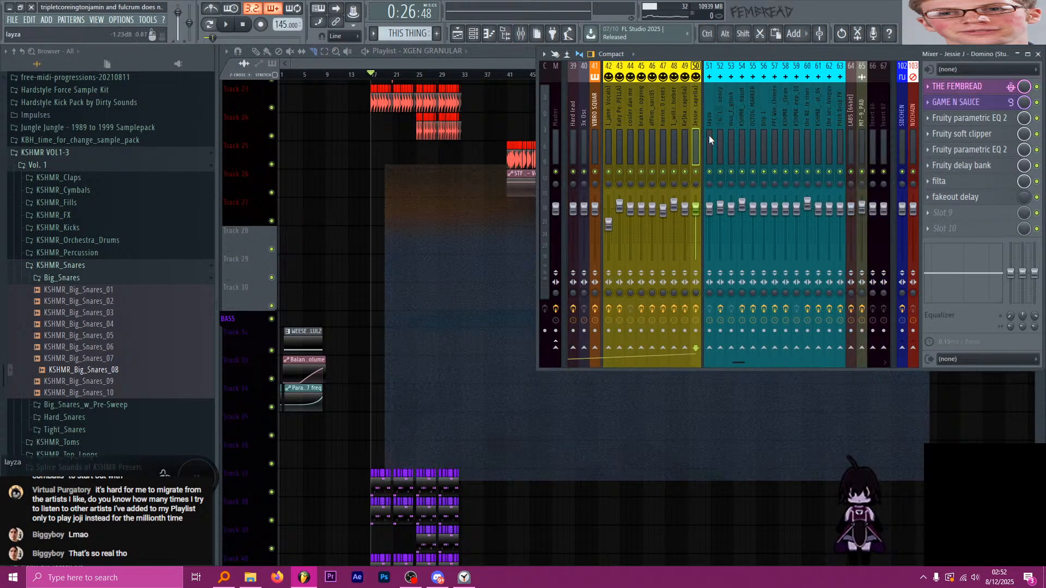
left_click(383, 74)
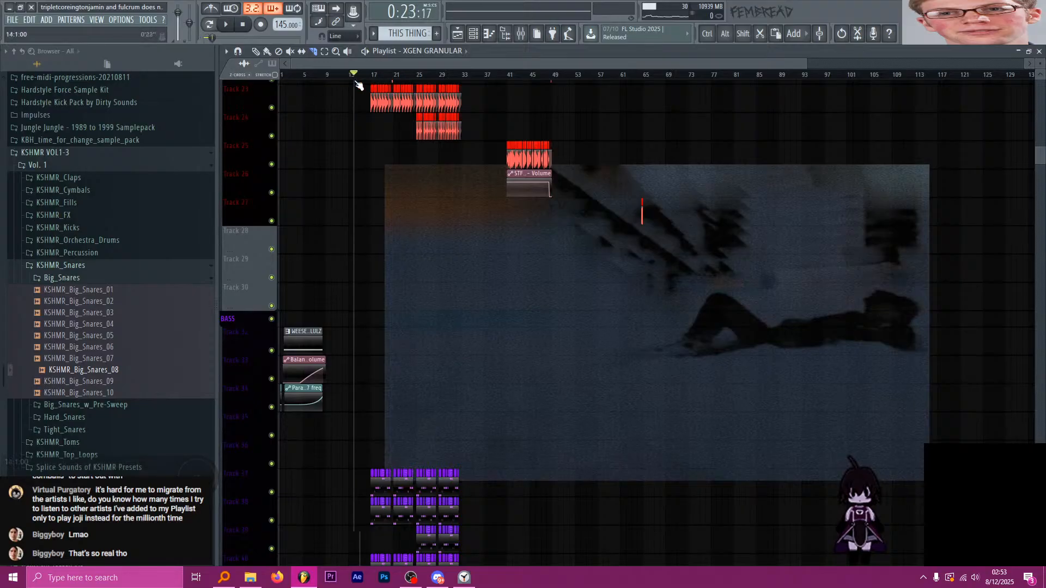
scroll(654, 202, "down", 18)
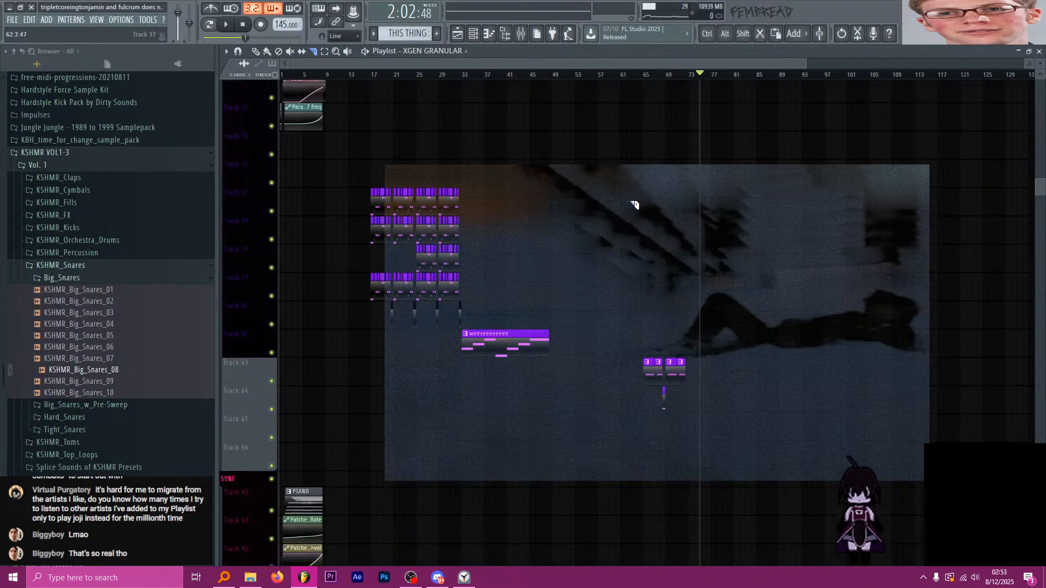
scroll(663, 201, "down", 14)
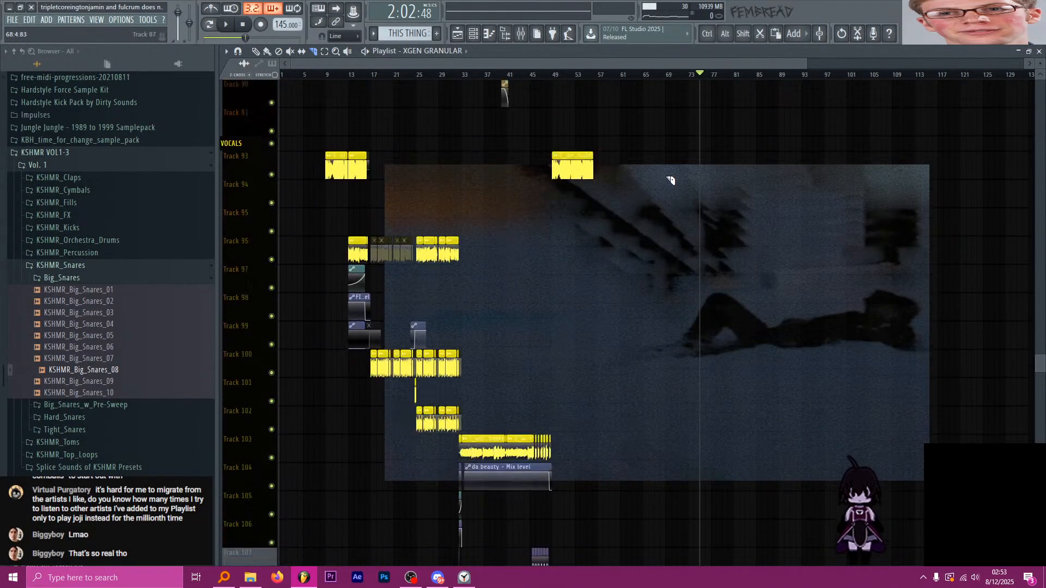
scroll(665, 160, "down", 3)
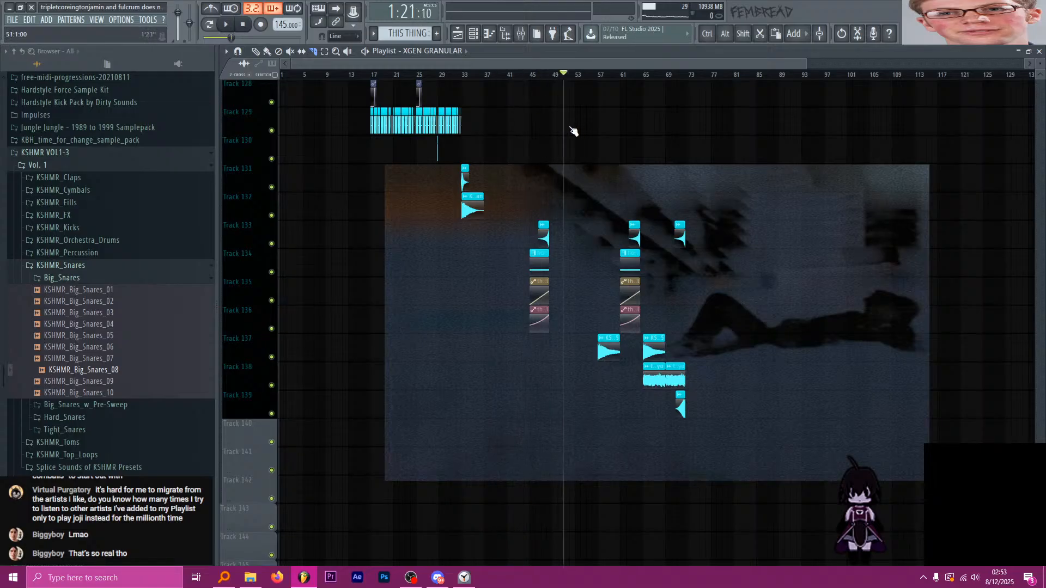
scroll(245, 163, "up", 14)
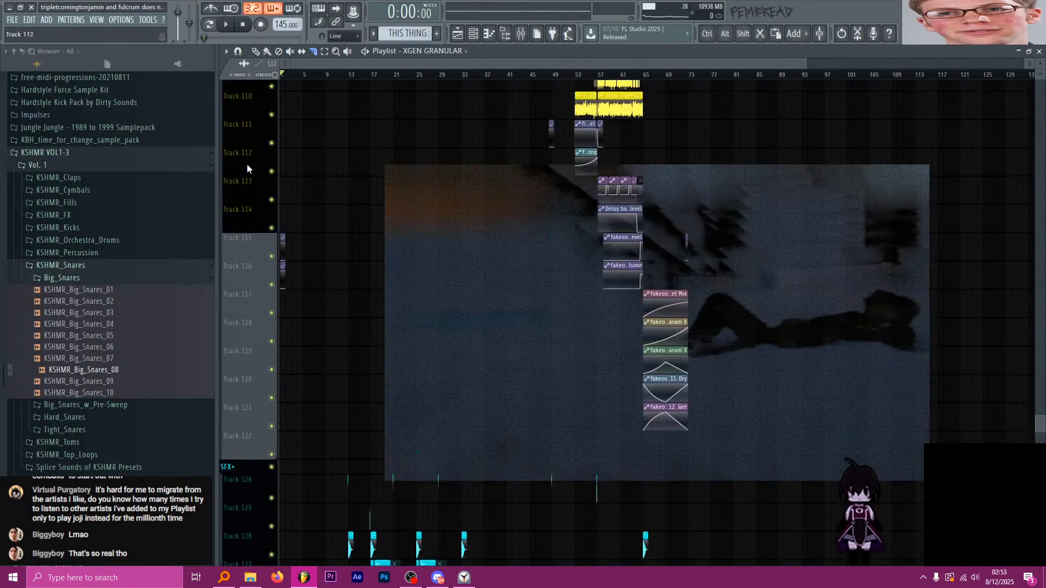
scroll(254, 147, "up", 12)
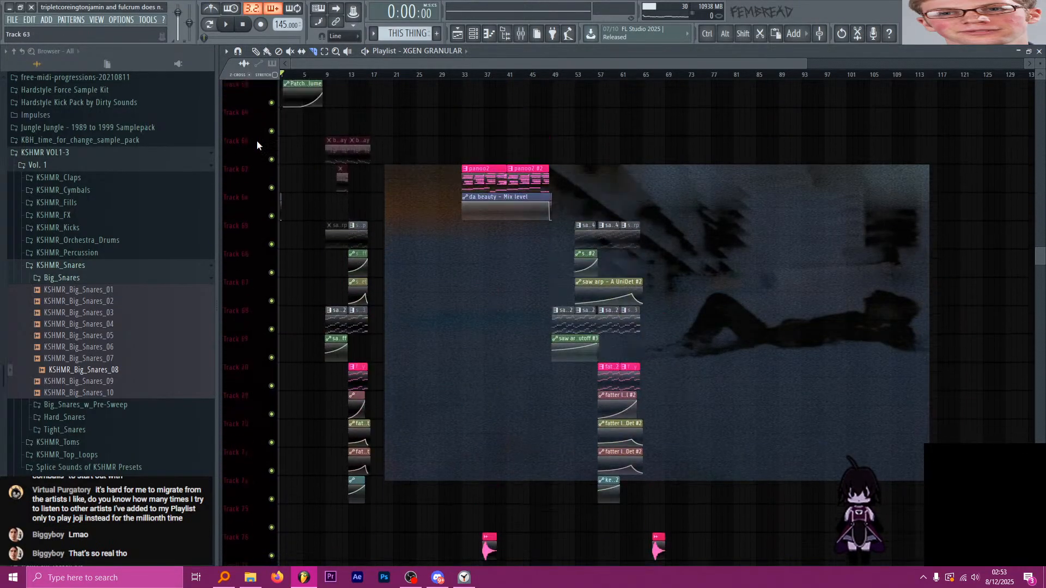
scroll(255, 164, "down", 15)
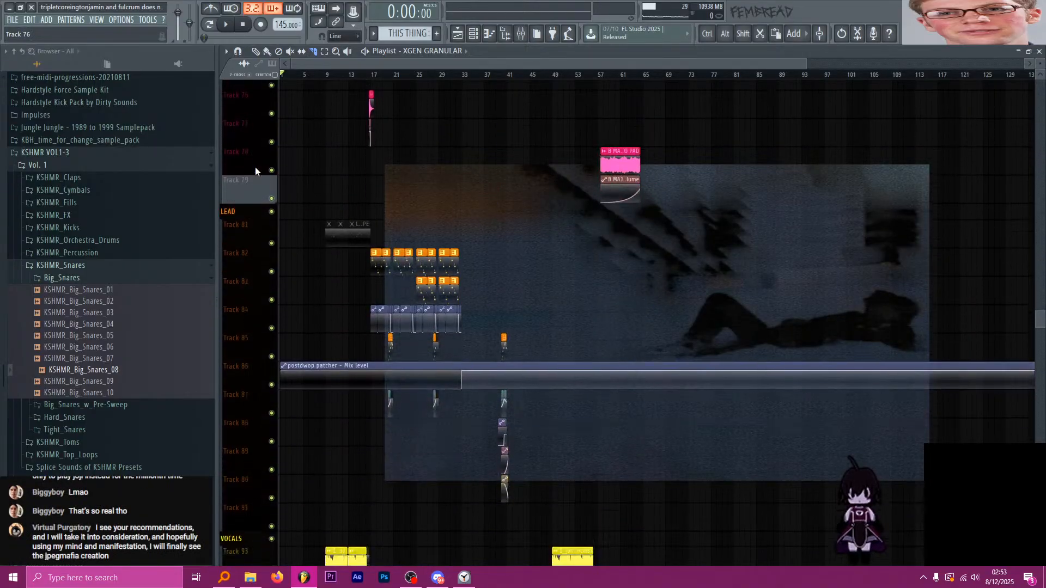
scroll(255, 160, "down", 10)
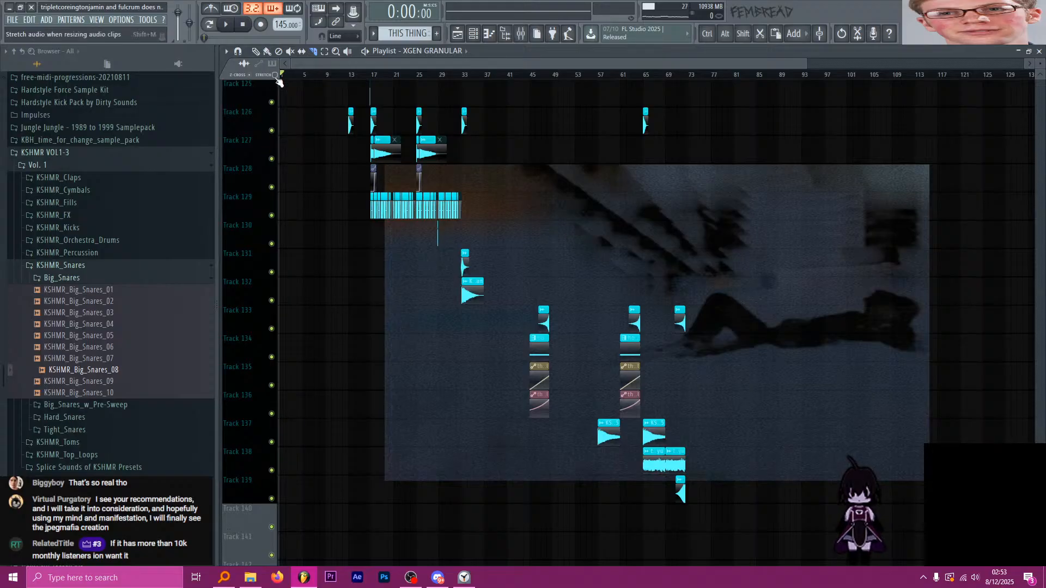
Play the song from the start and follow the vocal, synth, bass and drum tracks up to bar 17.
scroll(260, 158, "up", 6)
scroll(257, 173, "up", 2)
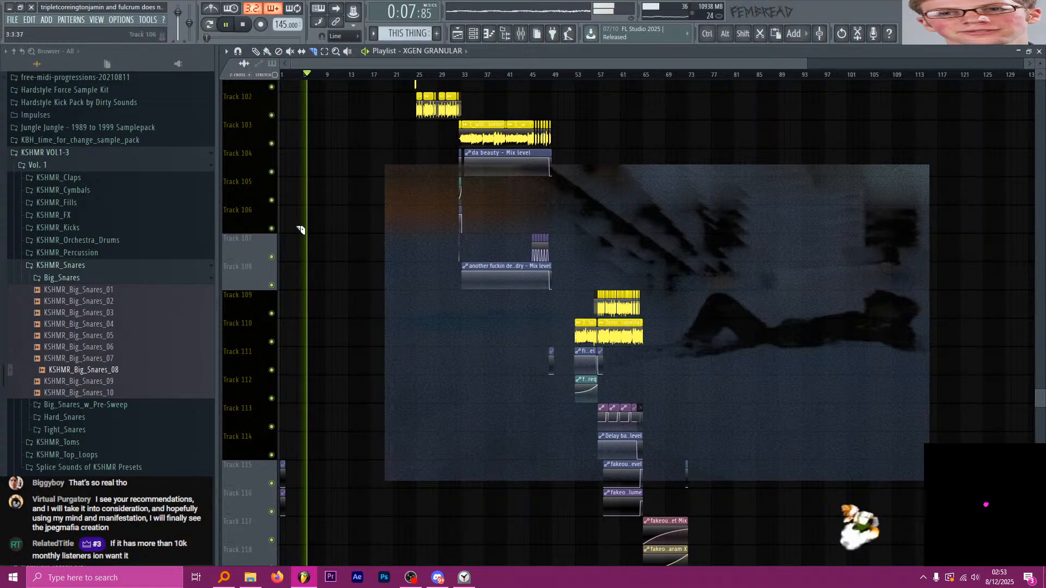
scroll(301, 229, "up", 12)
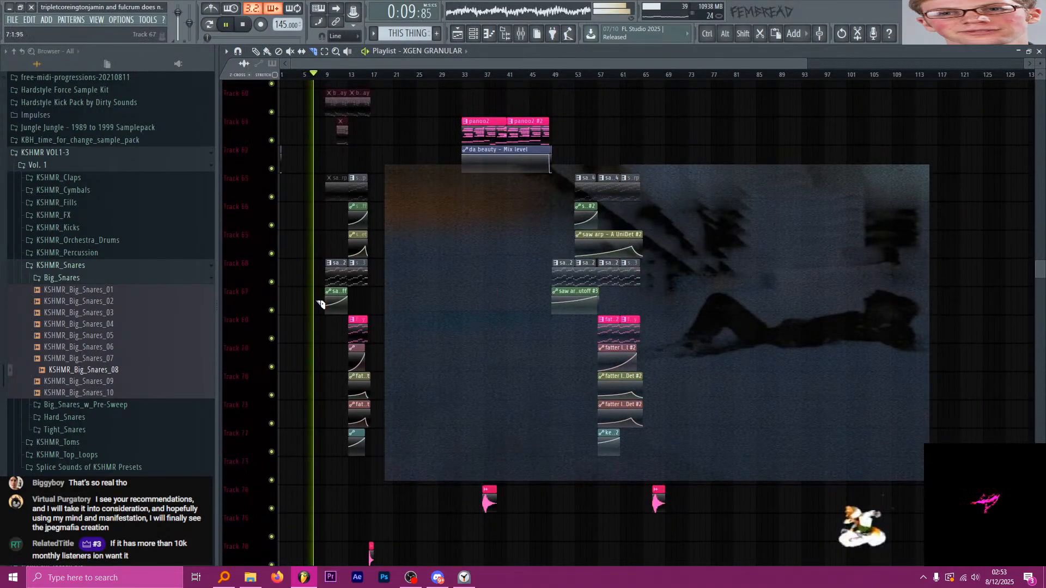
scroll(321, 304, "up", 5)
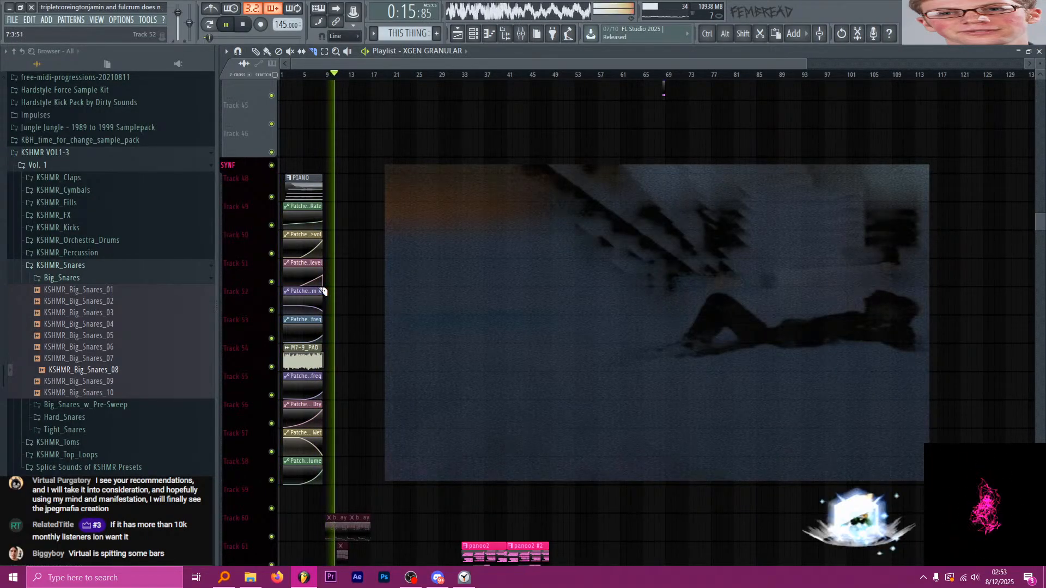
scroll(323, 291, "down", 5)
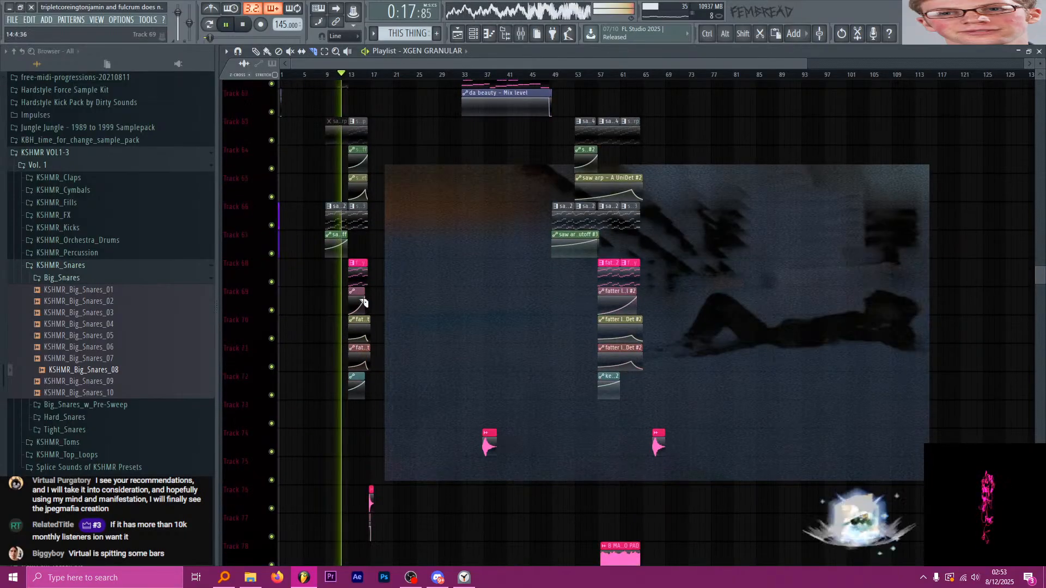
scroll(365, 371, "up", 14)
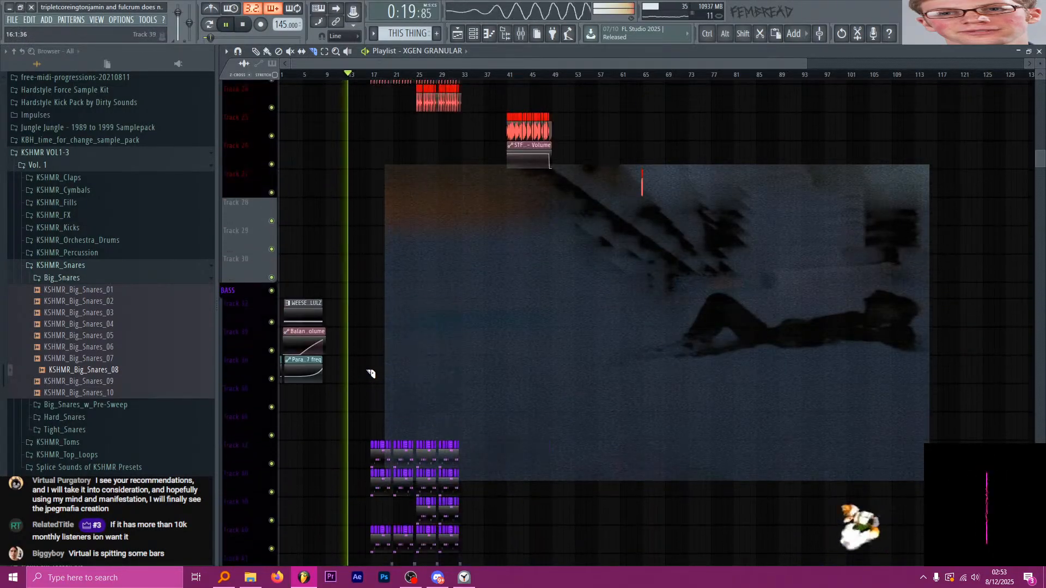
scroll(365, 354, "up", 1)
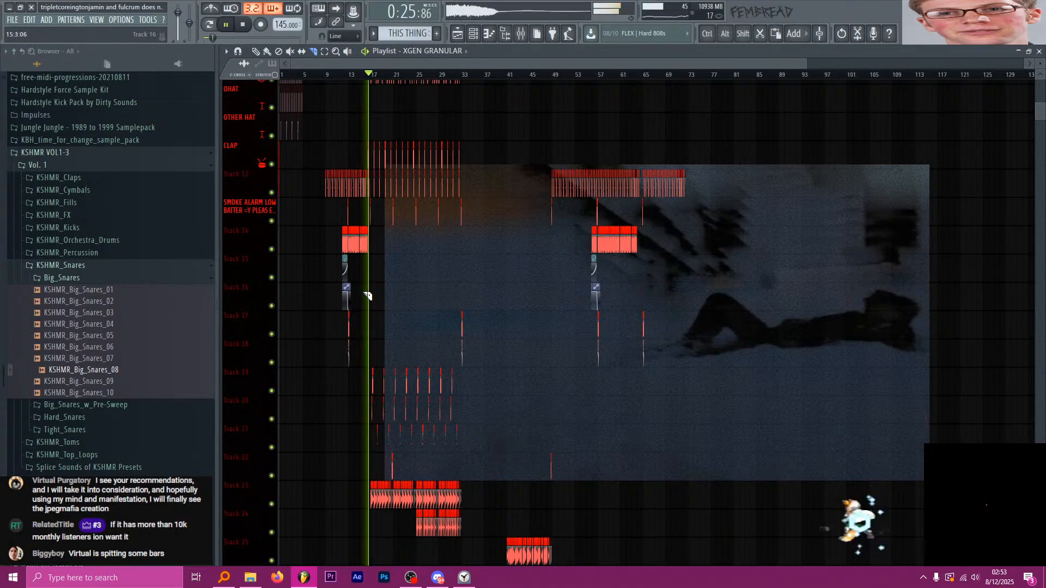
Listen through the section from bar 17 to bar 31, following its drum, lead and vocal clips.
scroll(368, 295, "up", 3, "ctrl")
scroll(528, 300, "up", 2, "ctrl")
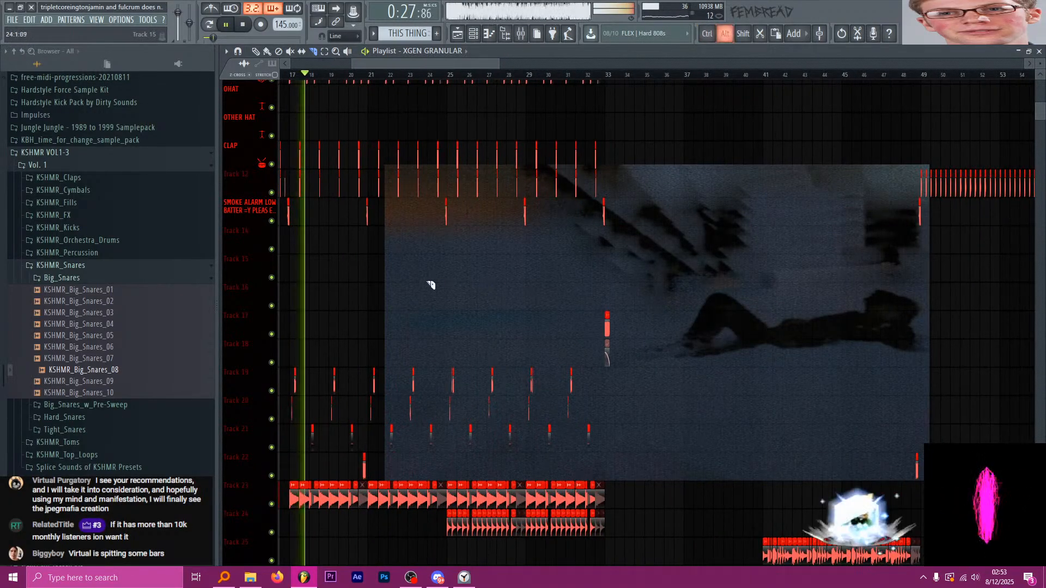
scroll(417, 283, "down", 2, "alt")
scroll(348, 316, "down", 2)
scroll(341, 322, "down", 15)
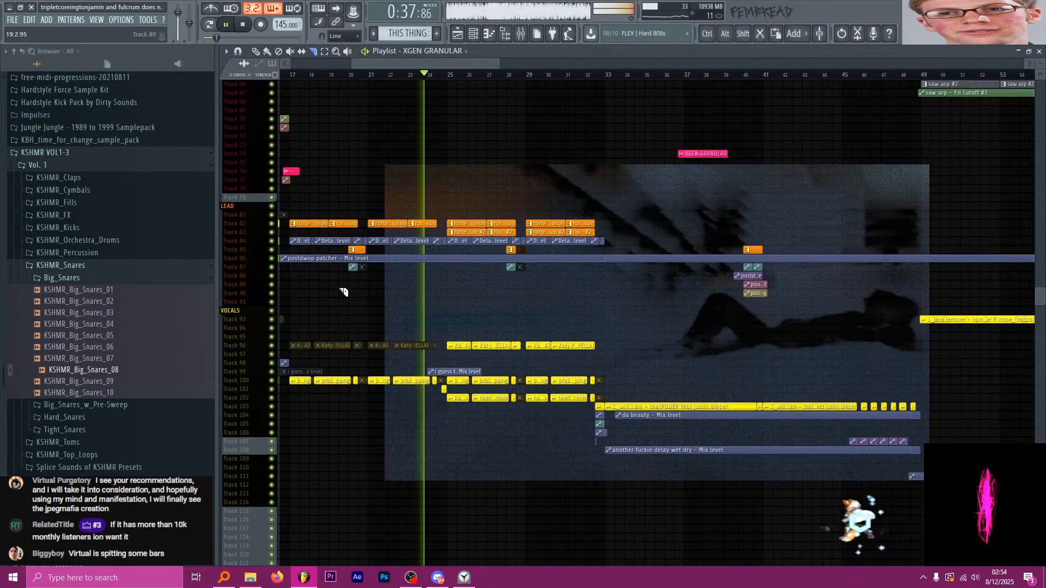
scroll(478, 145, "up", 3)
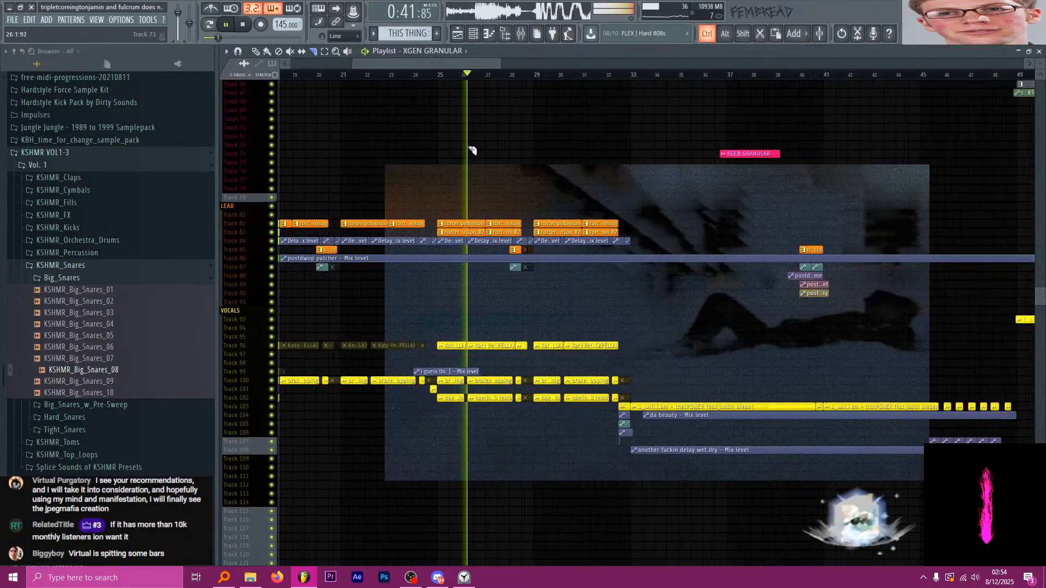
scroll(507, 150, "down", 3)
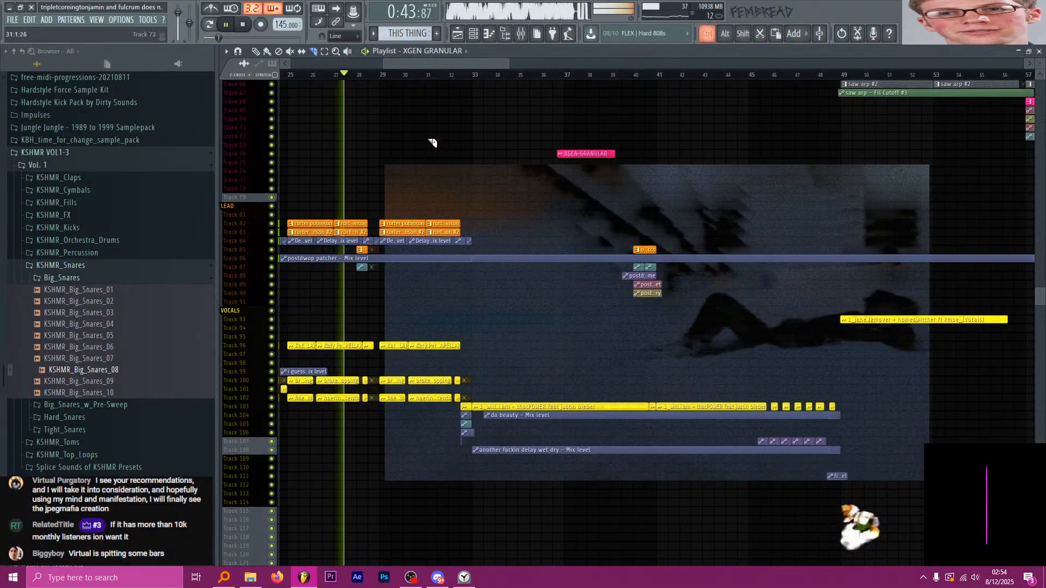
scroll(432, 143, "down", 3)
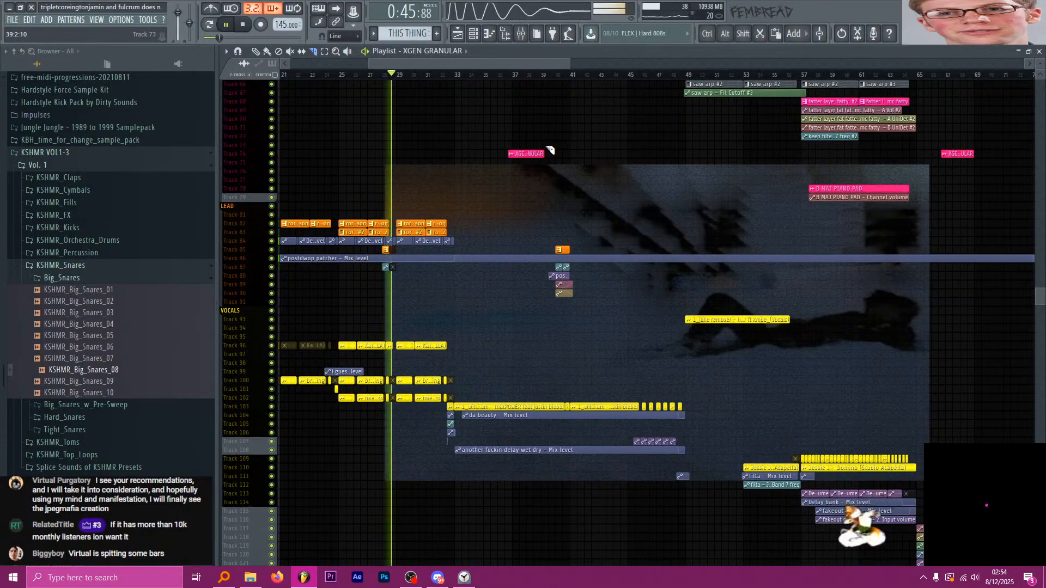
scroll(450, 143, "up", 4)
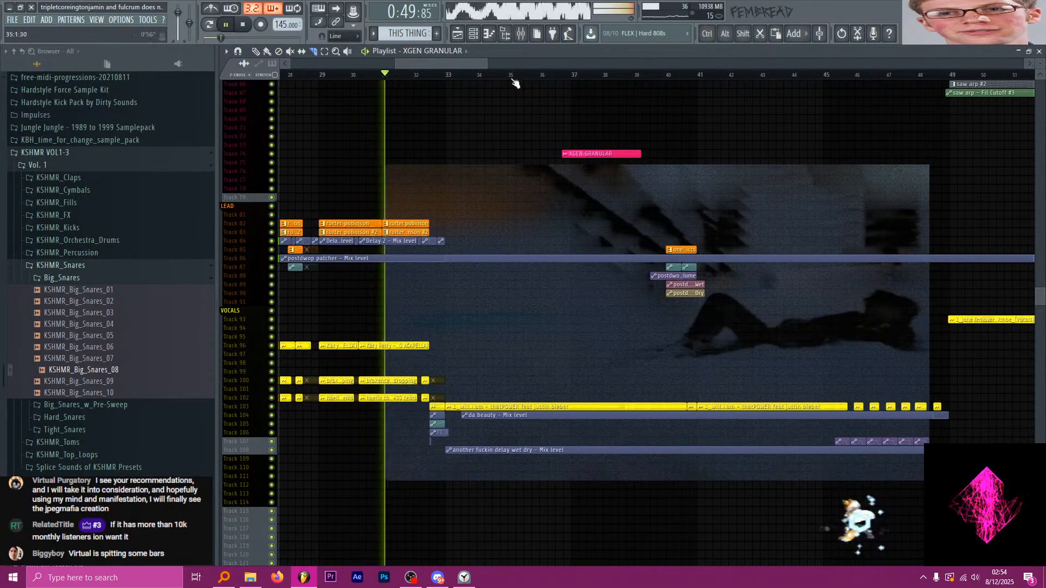
Open Youlean Loudness Meter 2 on the Master, place it clear of the playlist and monitor the loudness through bar 38.
key("F9")
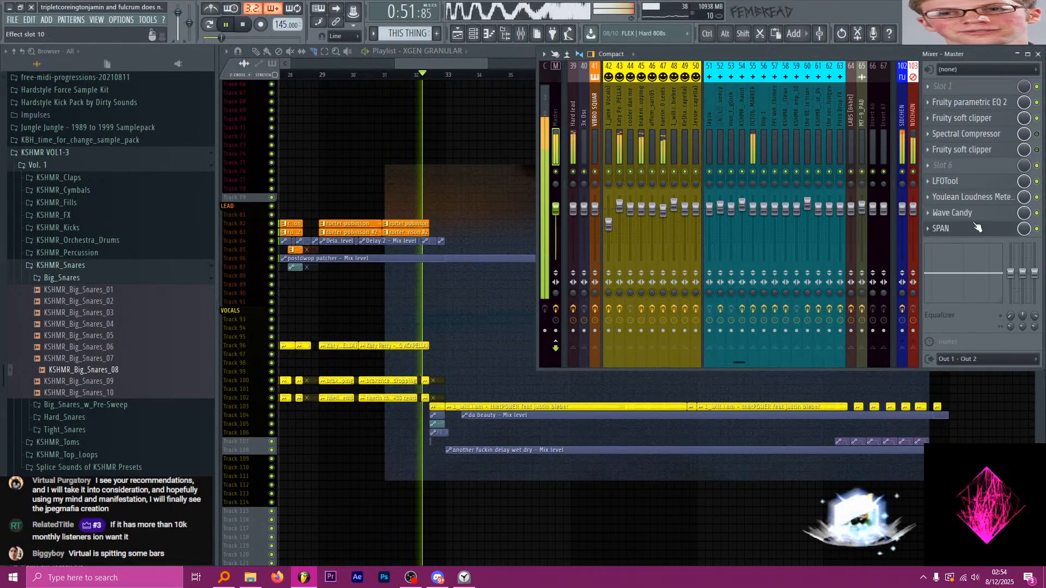
left_click(978, 198)
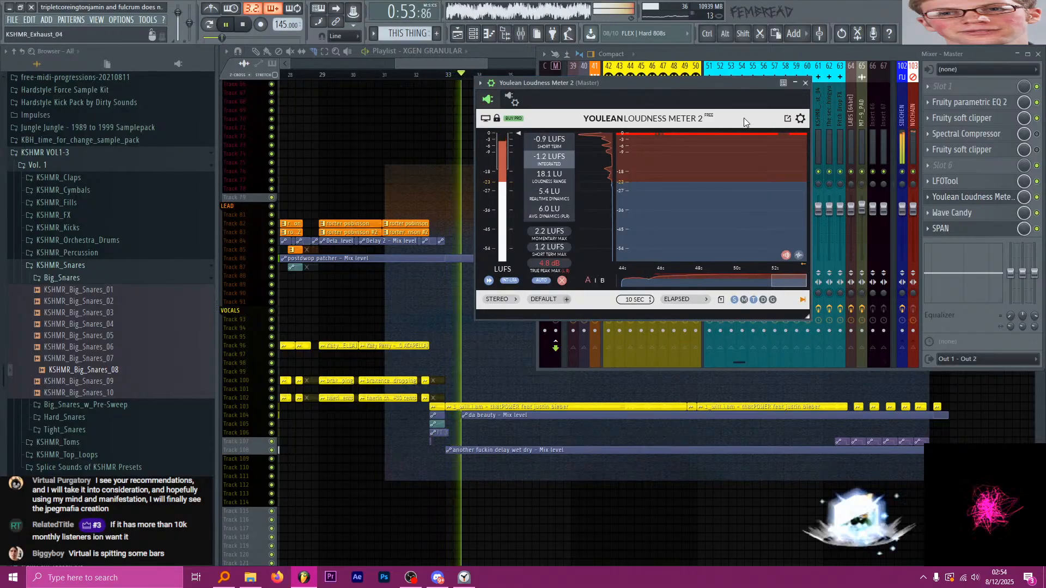
left_click_drag(684, 86, 834, 153)
scroll(465, 176, "down", 1)
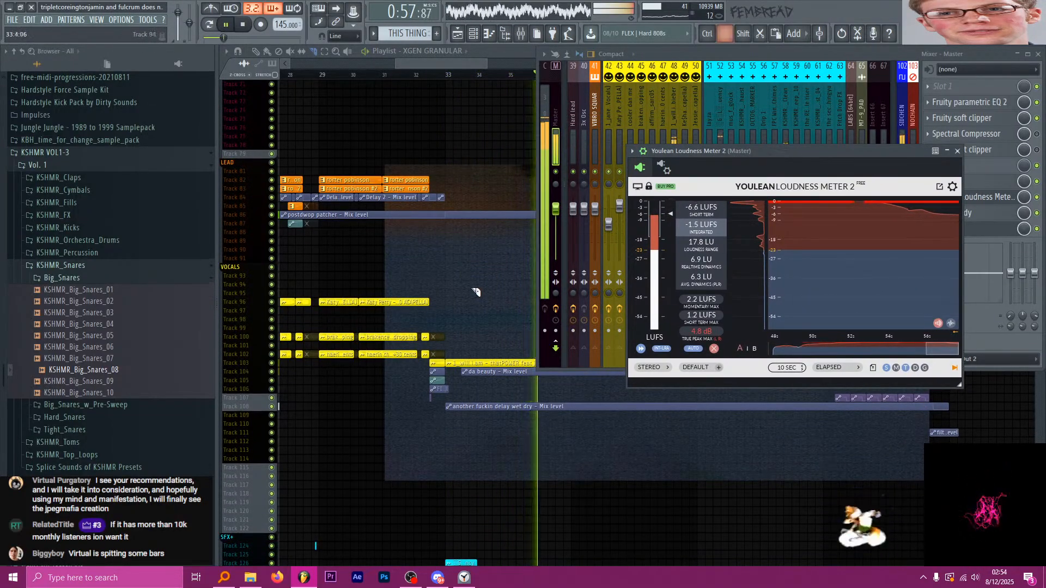
scroll(494, 312, "up", 9)
scroll(465, 301, "down", 4)
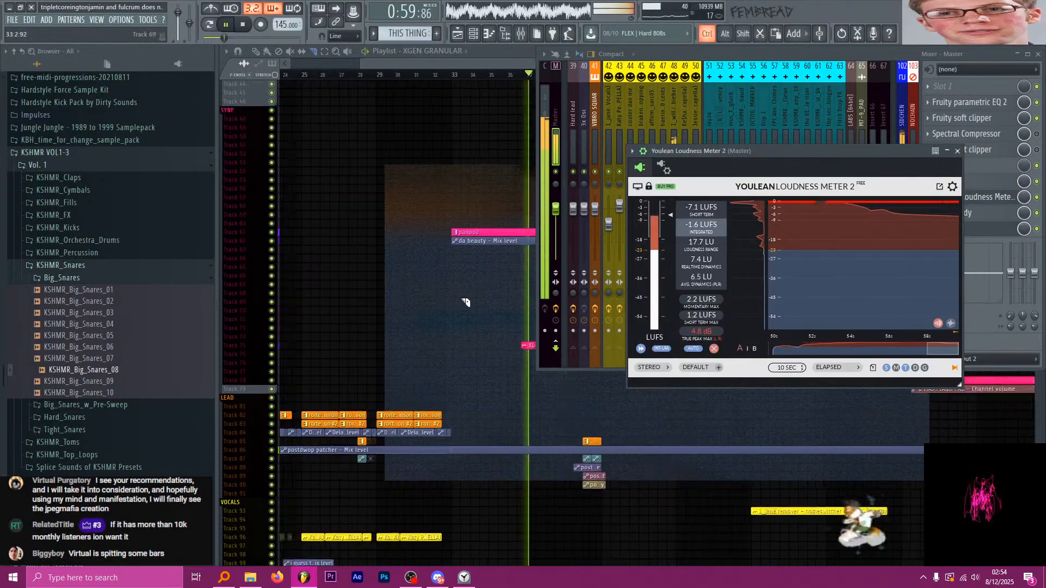
scroll(733, 427, "up", 1)
scroll(744, 431, "up", 3)
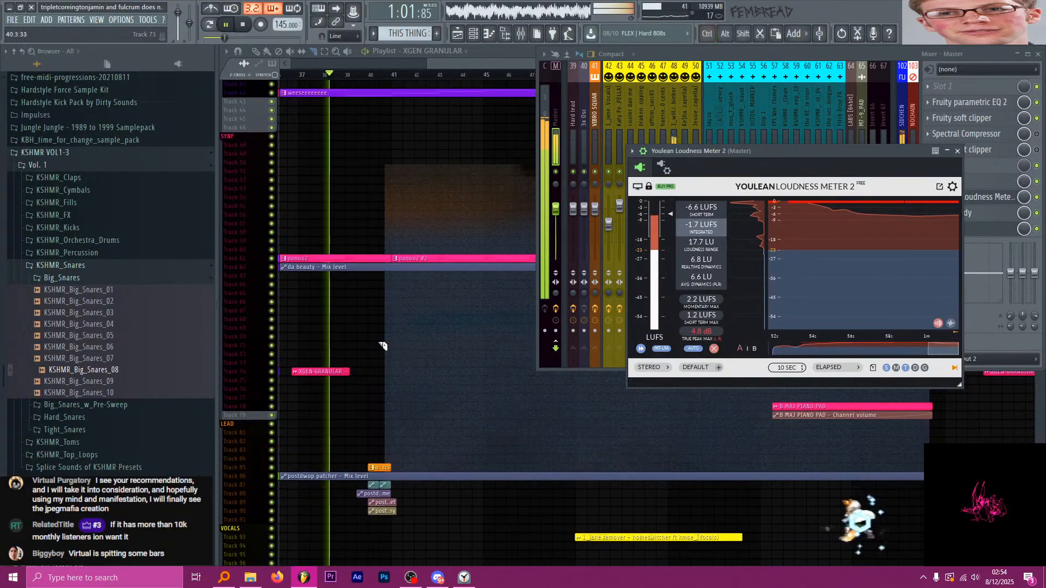
Listen through bars 38 to 49, following the synth, lead and vocal tracks while monitoring the master loudness.
scroll(374, 350, "up", 4)
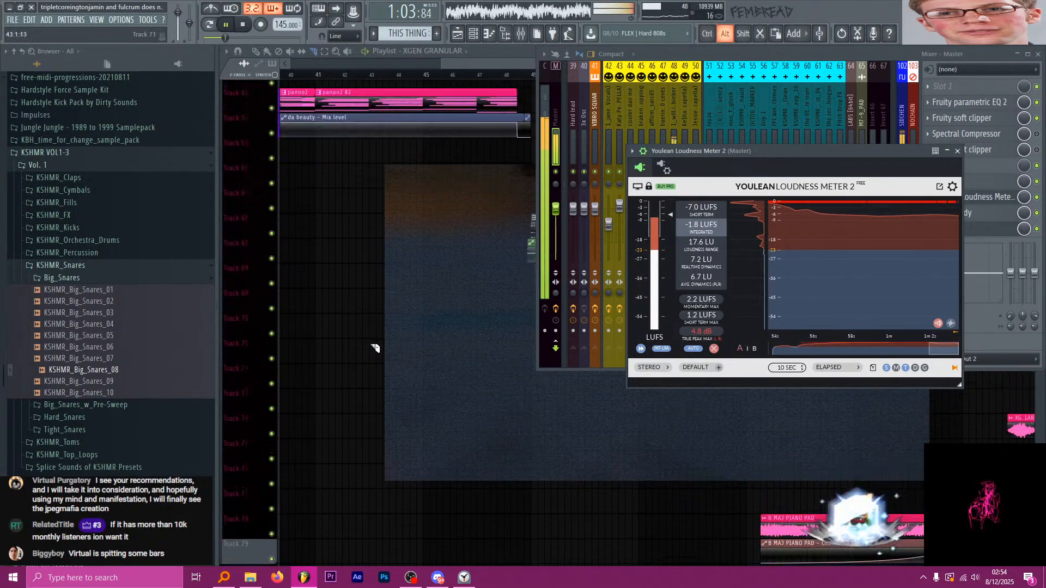
scroll(397, 327, "up", 1)
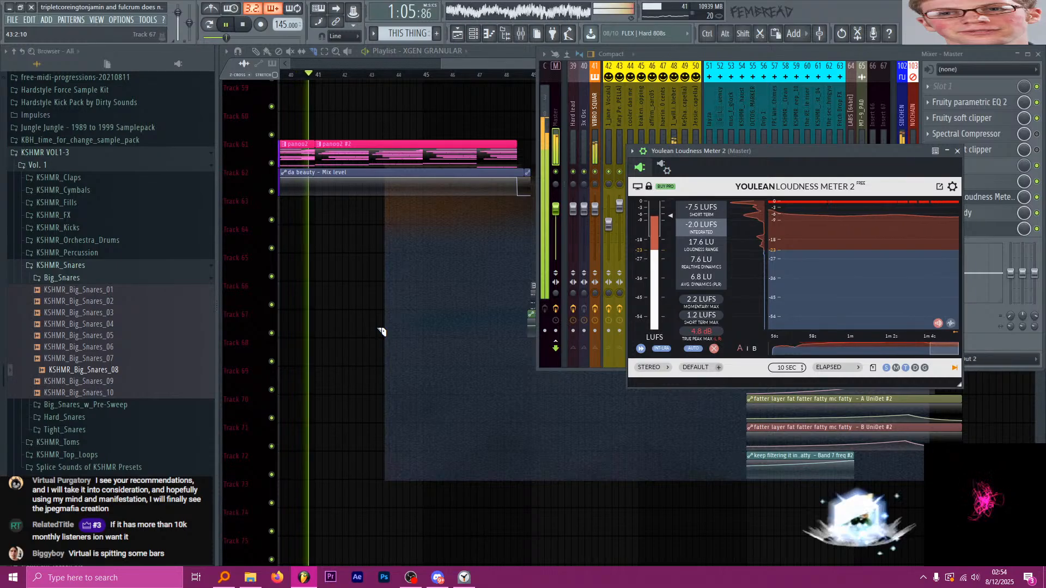
scroll(382, 332, "up", 1)
scroll(386, 331, "up", 2)
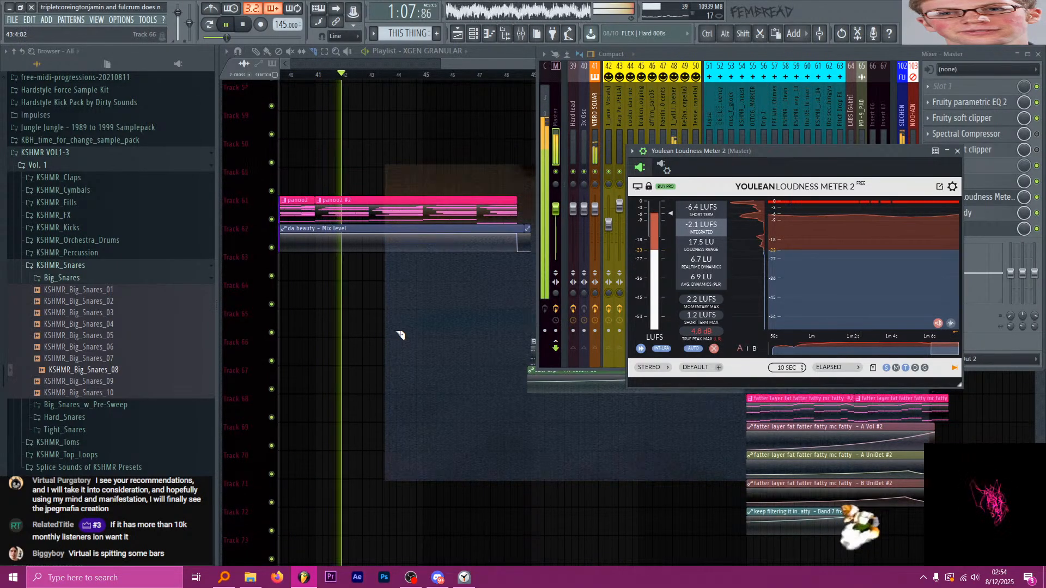
scroll(442, 358, "up", 4)
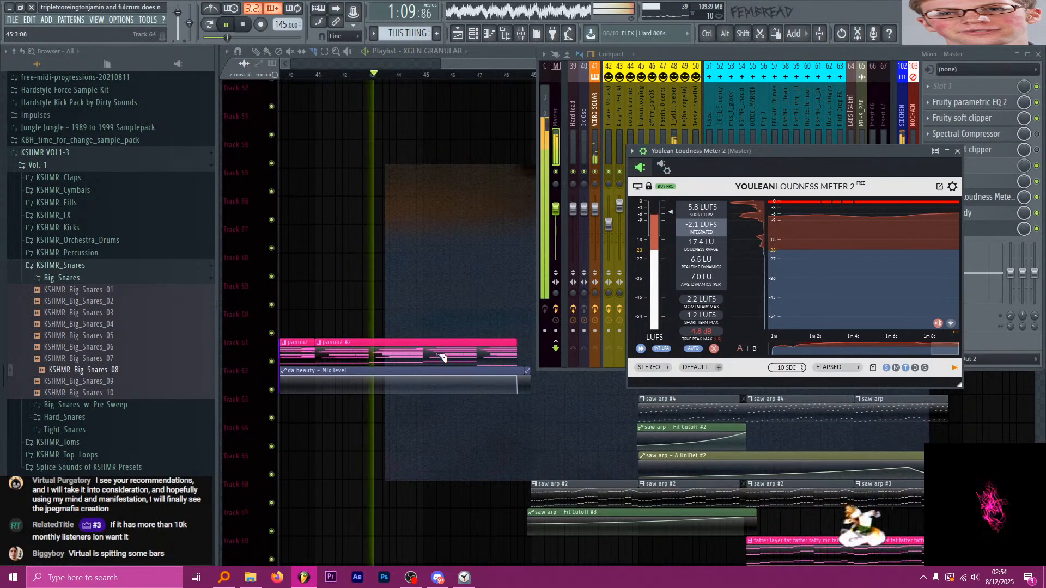
scroll(486, 402, "down", 4)
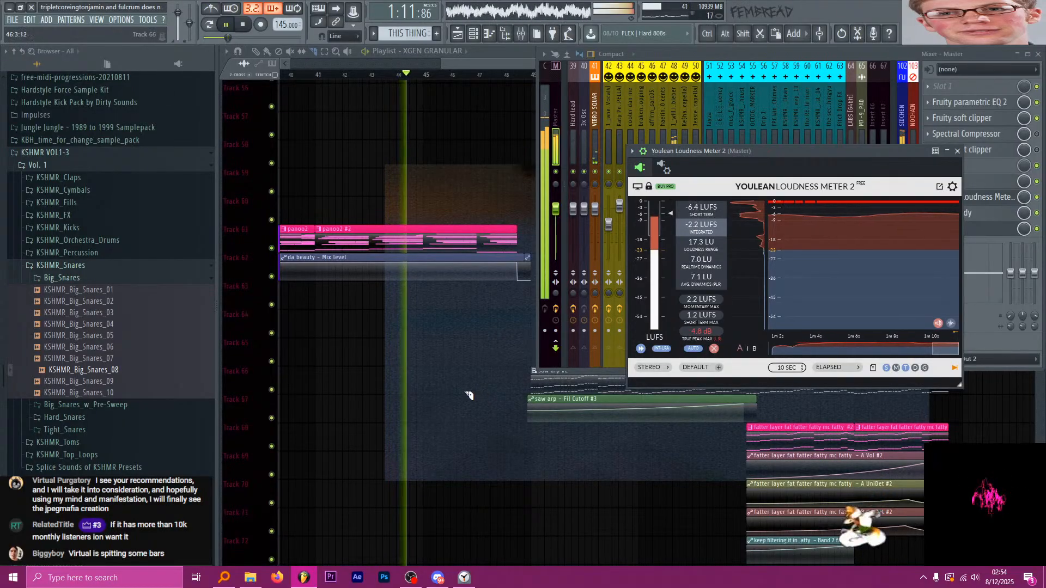
scroll(455, 398, "down", 2)
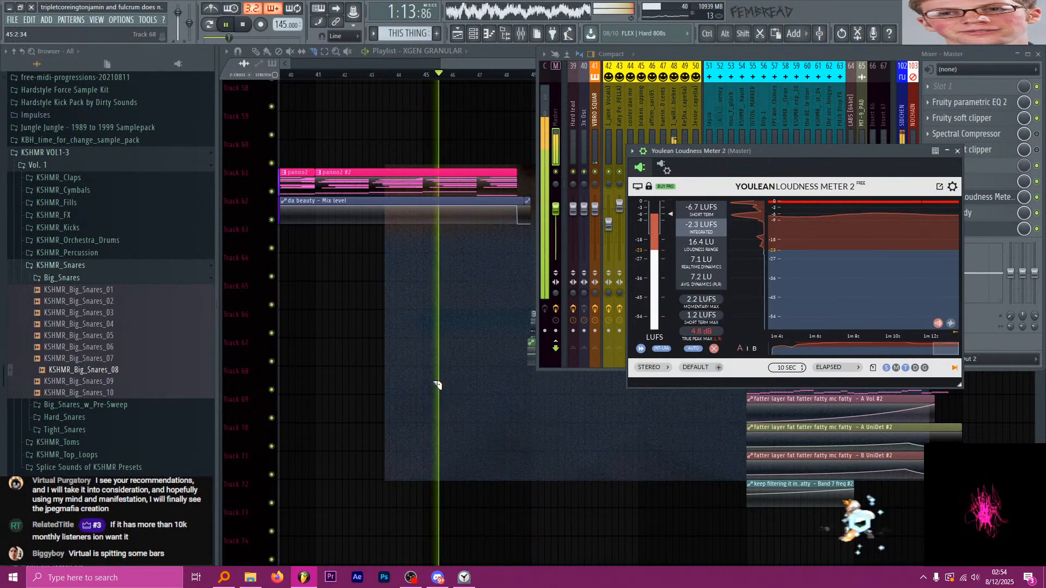
scroll(439, 384, "down", 1)
scroll(498, 440, "down", 8)
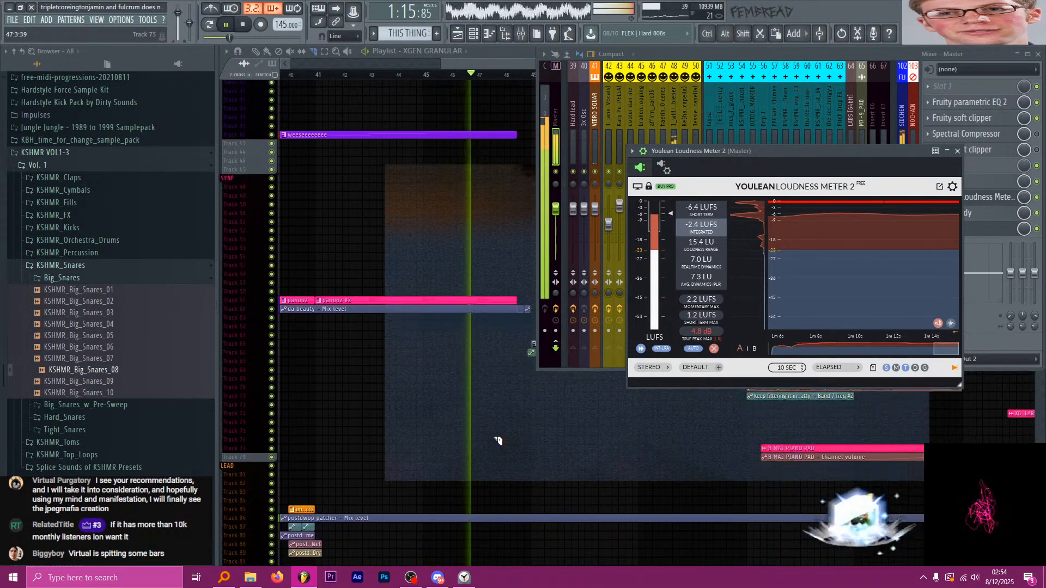
scroll(507, 423, "down", 5)
scroll(498, 390, "down", 5)
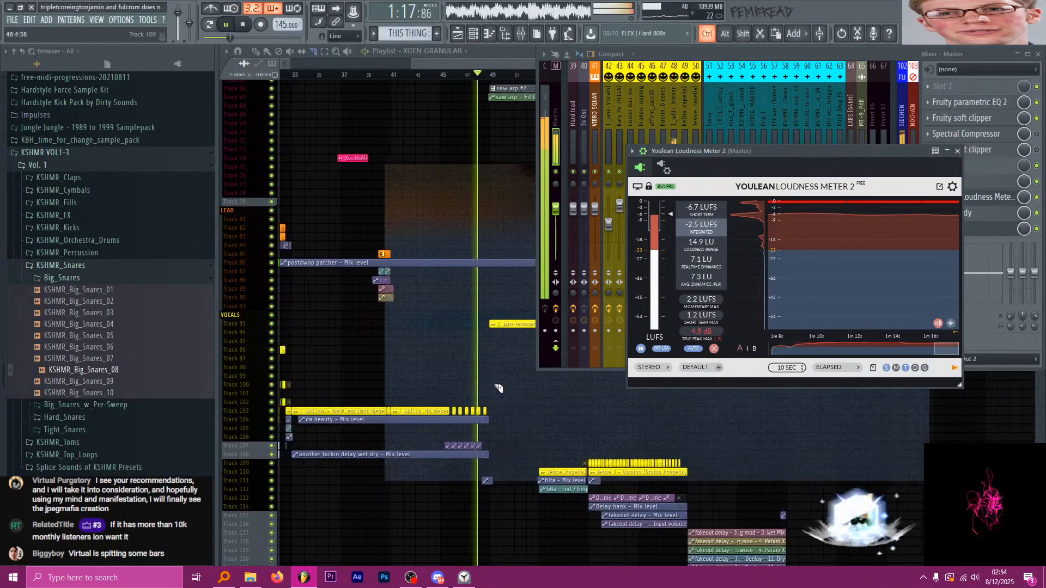
scroll(526, 403, "up", 4)
scroll(635, 426, "up", 3)
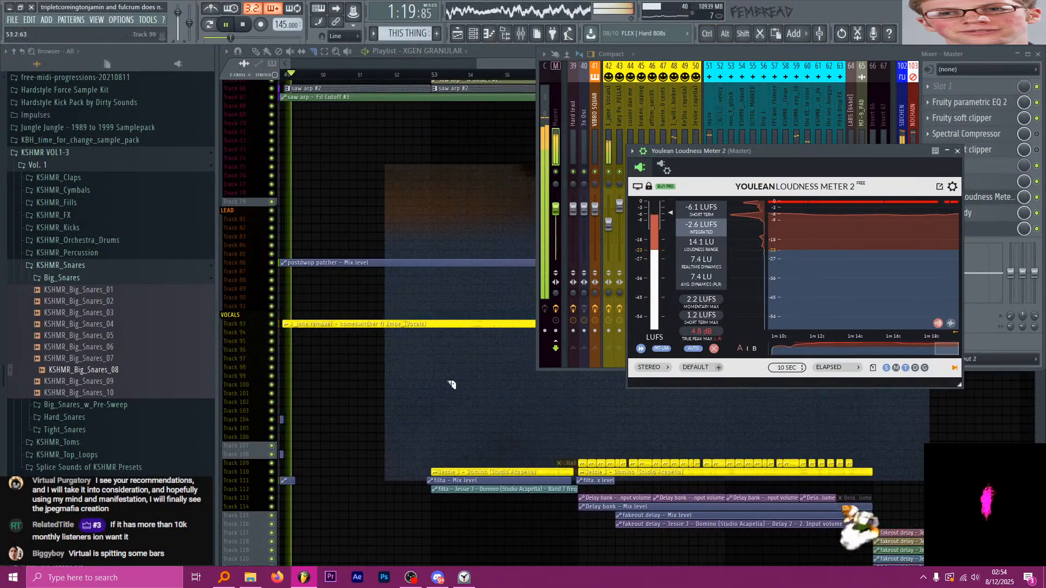
Listen through bars 49 to 57, following the saw arp clips and their filter and detune automation.
scroll(374, 353, "up", 2)
scroll(374, 352, "up", 8)
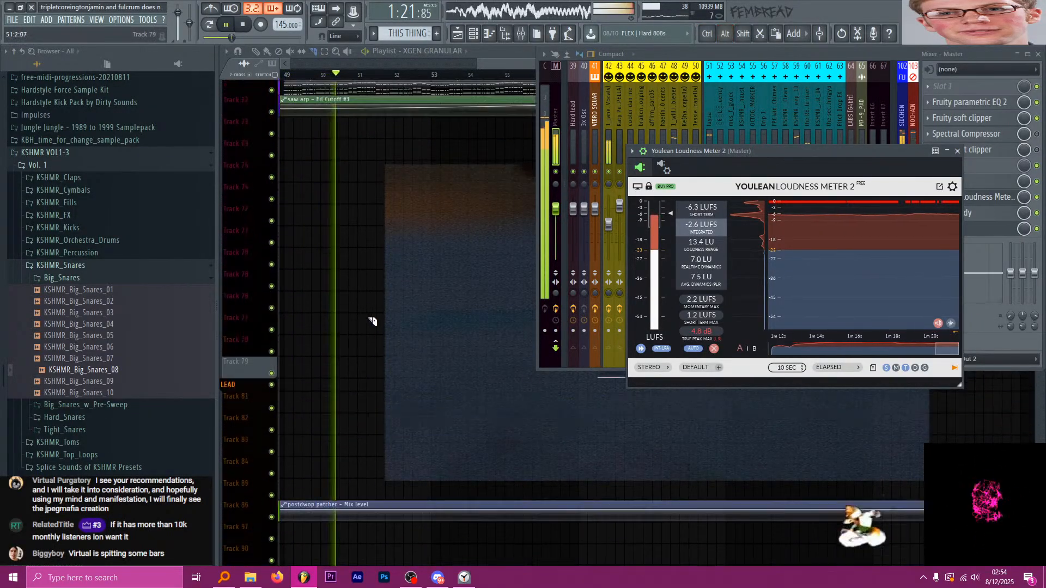
scroll(457, 360, "up", 1)
scroll(408, 341, "down", 2)
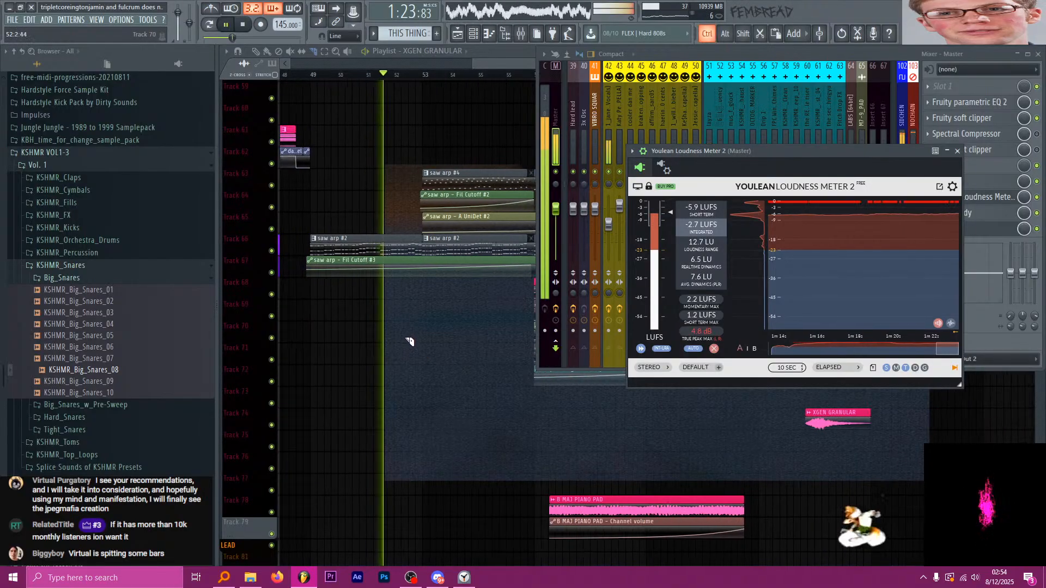
scroll(528, 396, "up", 4)
scroll(426, 423, "down", 1)
scroll(430, 424, "down", 3)
scroll(545, 435, "up", 4)
scroll(422, 399, "down", 2)
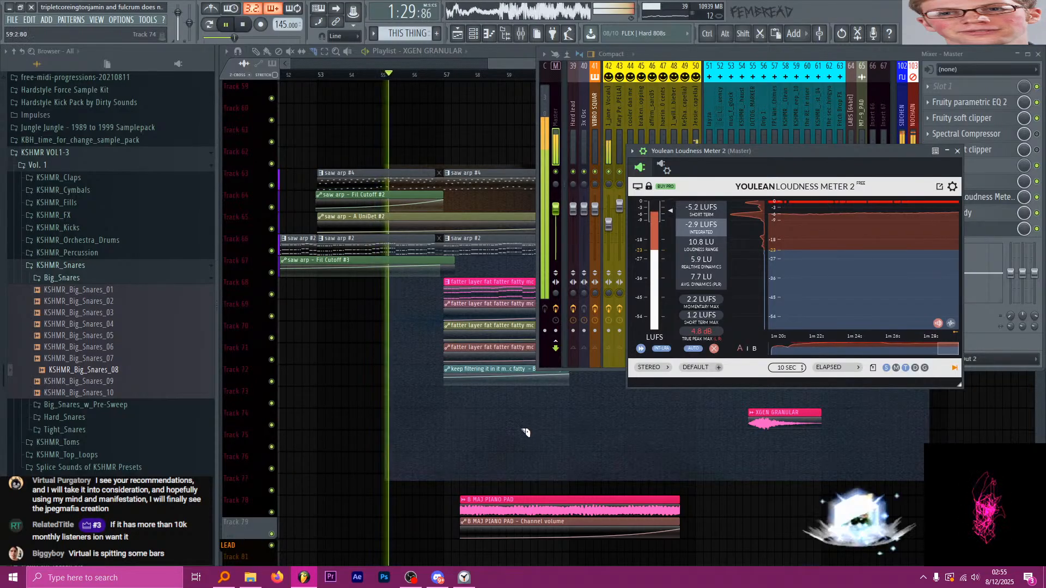
scroll(543, 438, "up", 2)
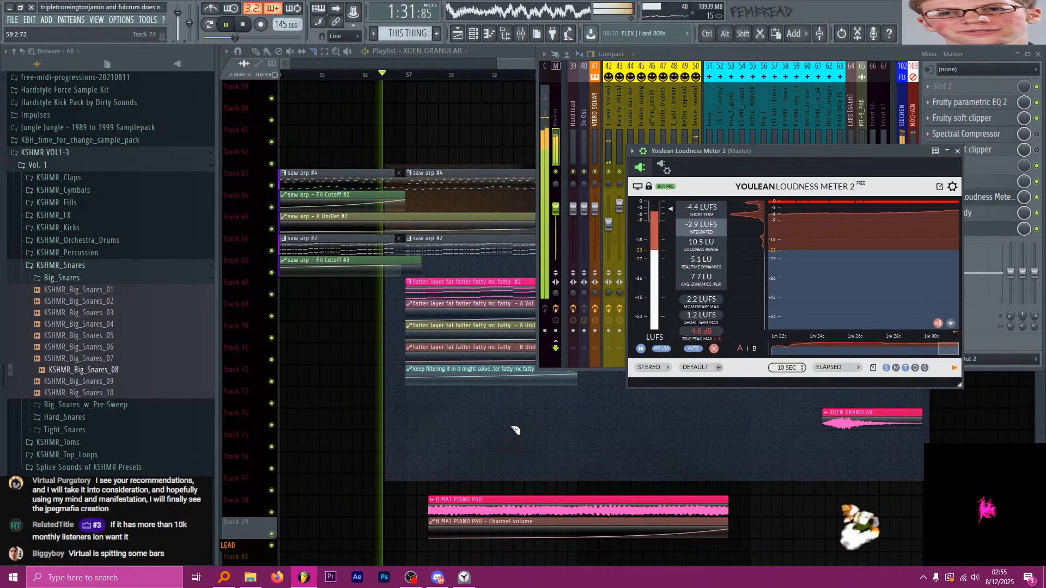
scroll(508, 427, "down", 2)
scroll(608, 441, "up", 2)
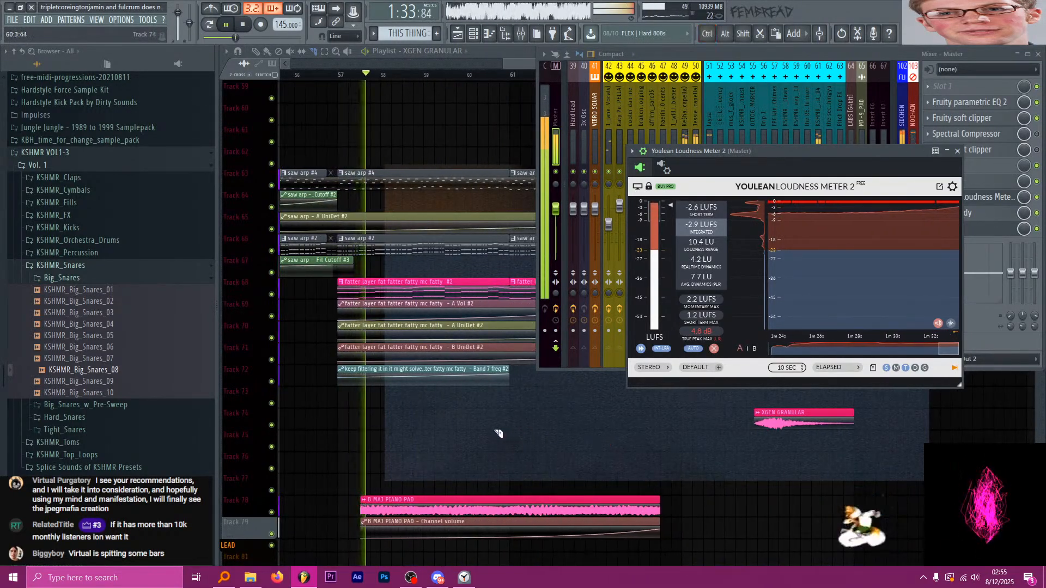
Listen through bars 57 to 65, checking the fatter layer, piano pad, chopped vocals, delay automation and SFX clips.
scroll(508, 441, "down", 5)
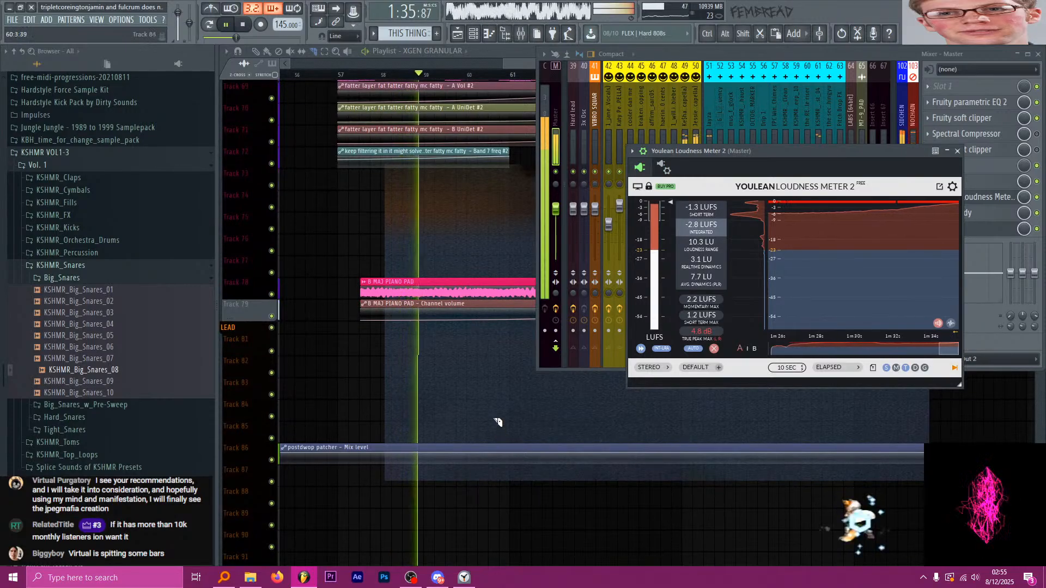
scroll(495, 420, "up", 1)
scroll(555, 445, "up", 2)
scroll(536, 440, "down", 3)
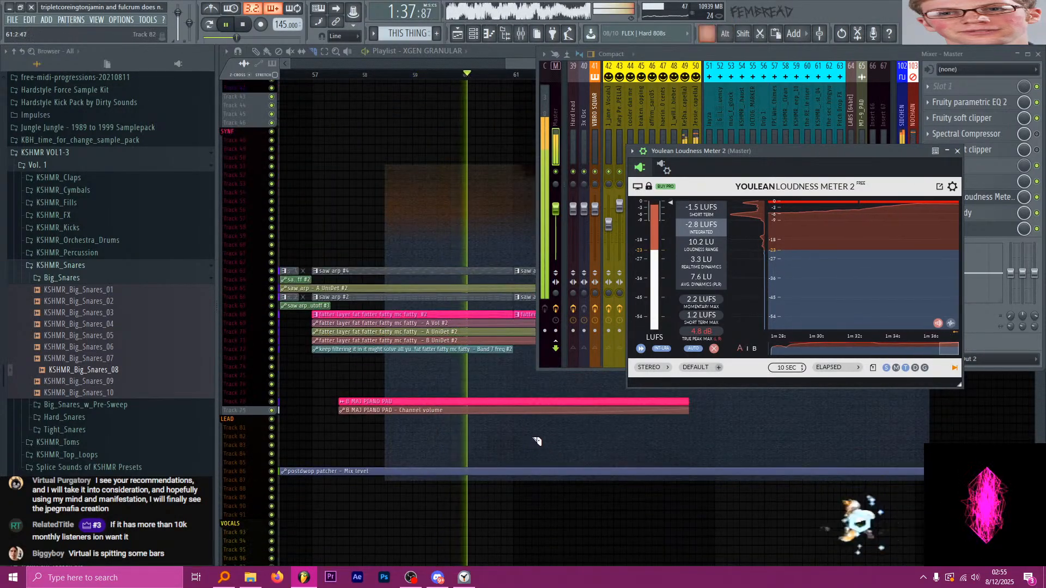
scroll(523, 440, "down", 2)
scroll(517, 439, "down", 10)
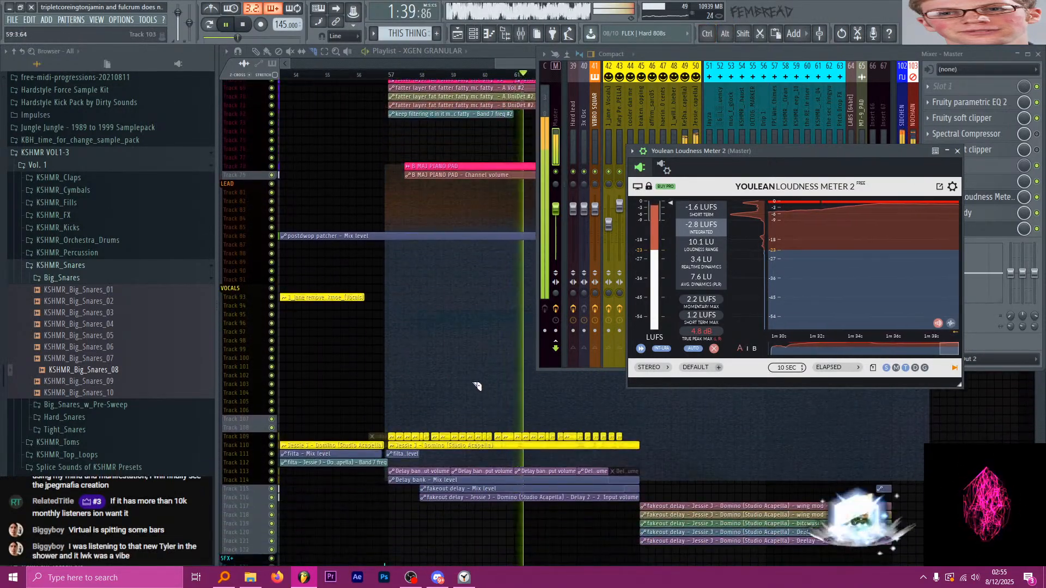
scroll(475, 376, "down", 1)
scroll(440, 364, "down", 2)
scroll(564, 408, "up", 1)
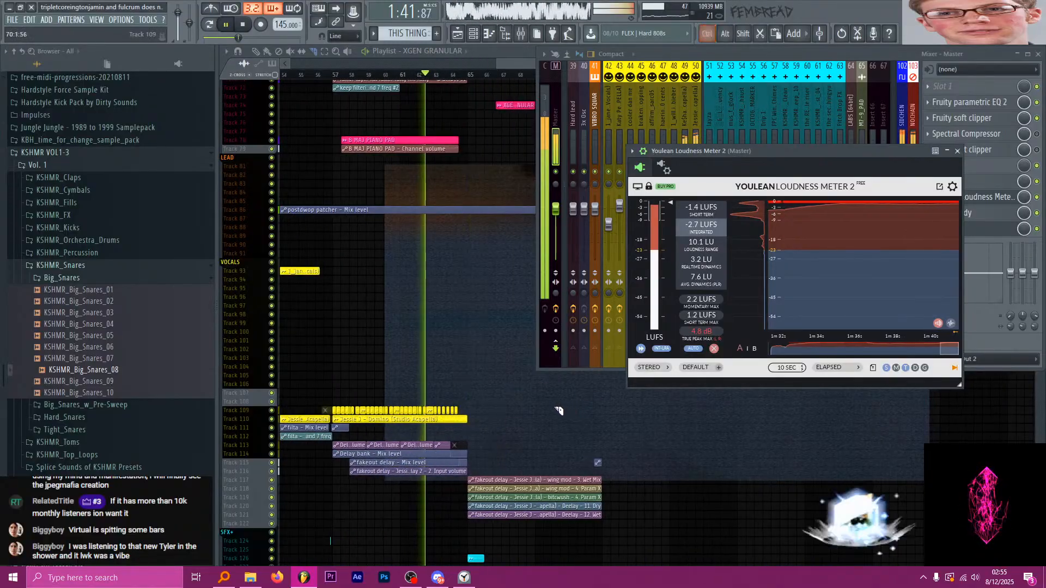
scroll(564, 418, "up", 1)
scroll(520, 403, "down", 2)
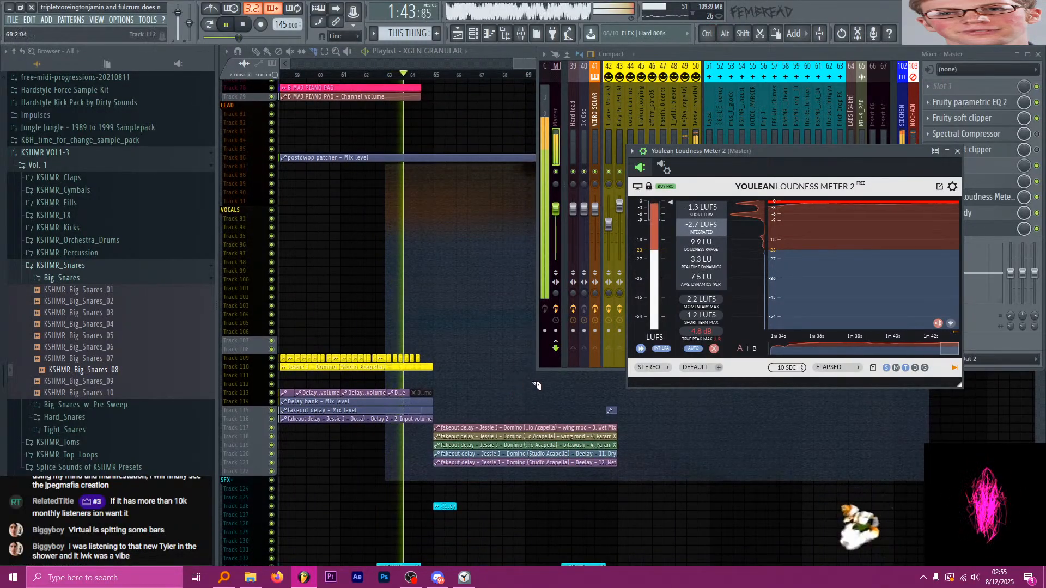
scroll(536, 385, "down", 4)
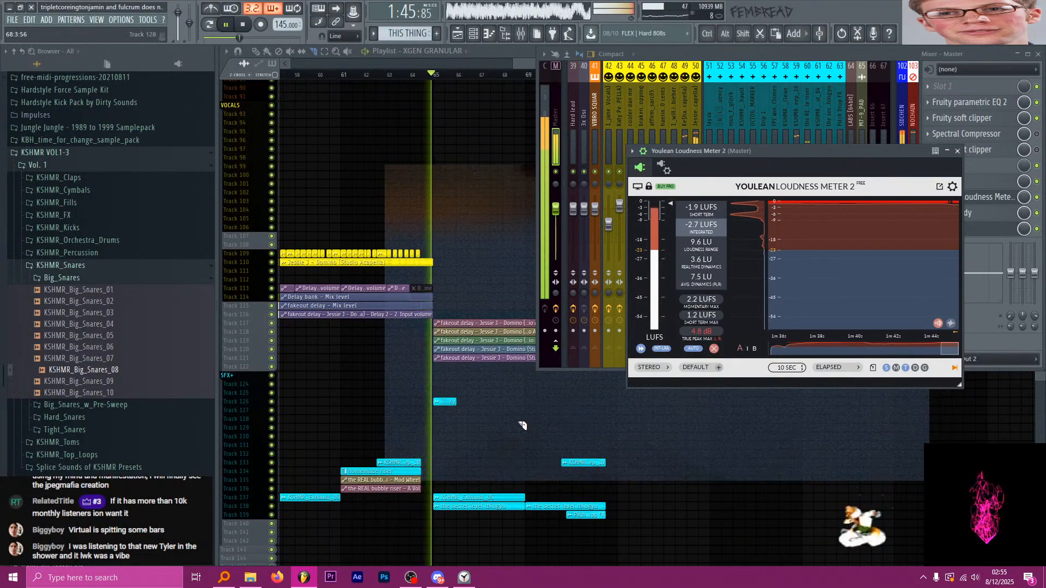
Listen through bars 65 to 73, following the bass clips and XGEN GRANULAR sample, and stop playback.
scroll(508, 423, "up", 14)
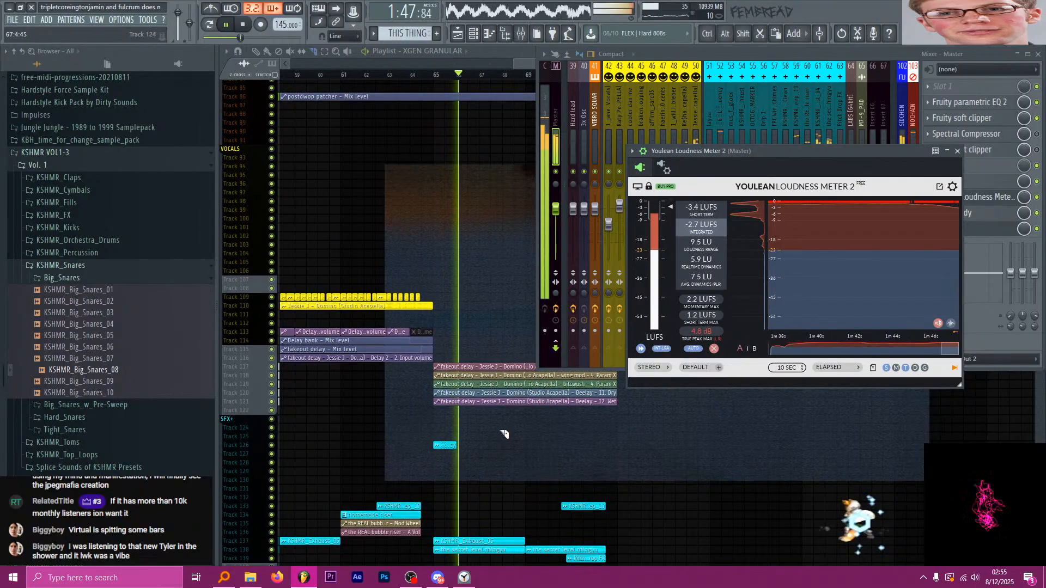
scroll(515, 444, "up", 2)
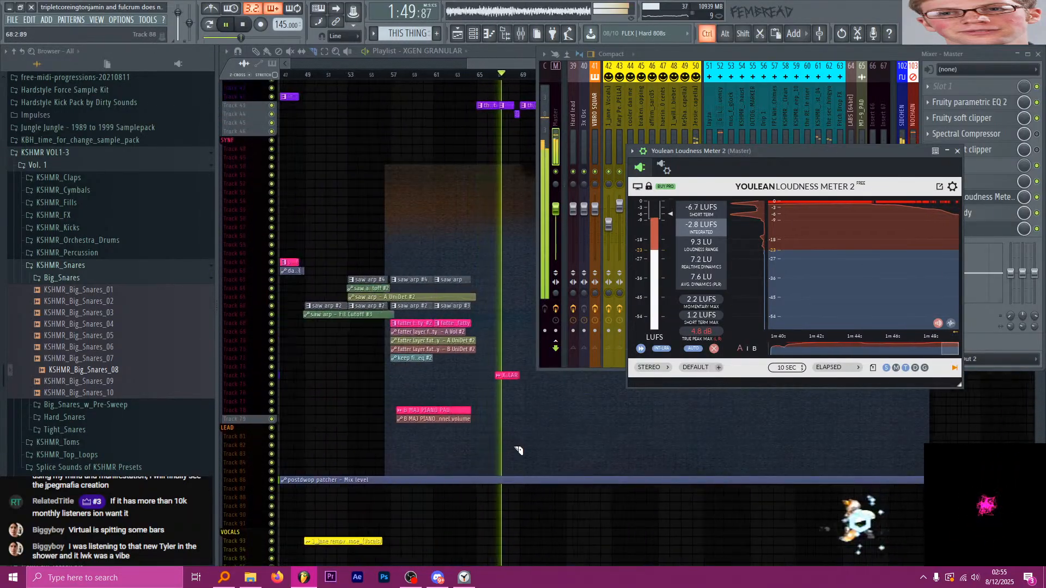
scroll(521, 433, "down", 6)
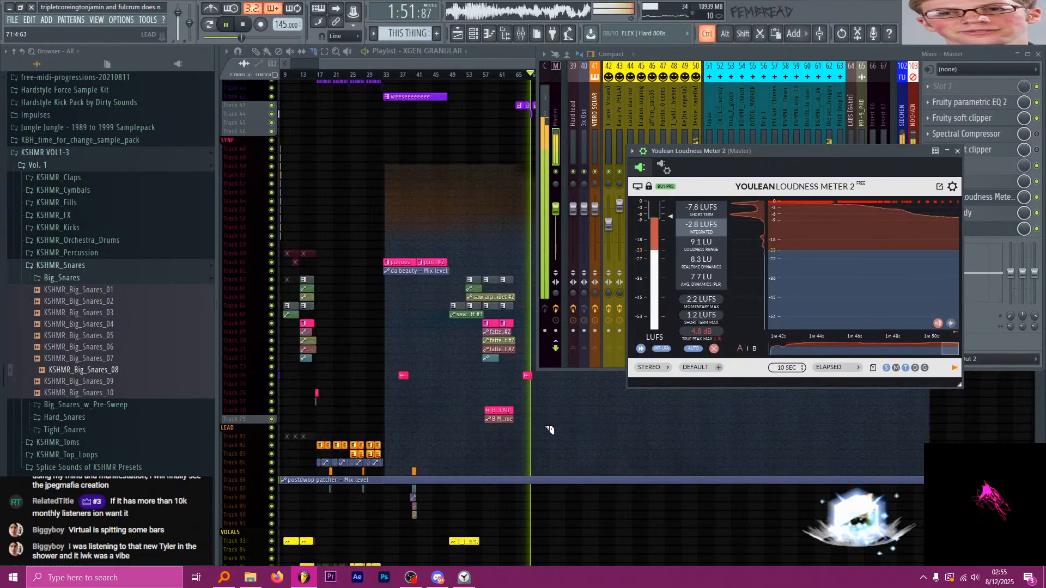
scroll(522, 425, "up", 6)
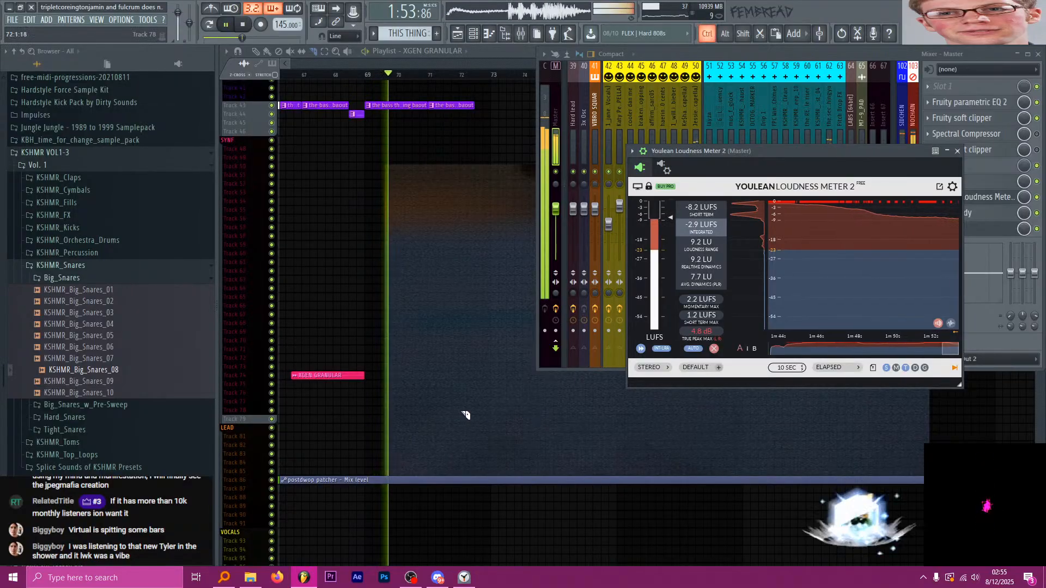
scroll(466, 415, "up", 3)
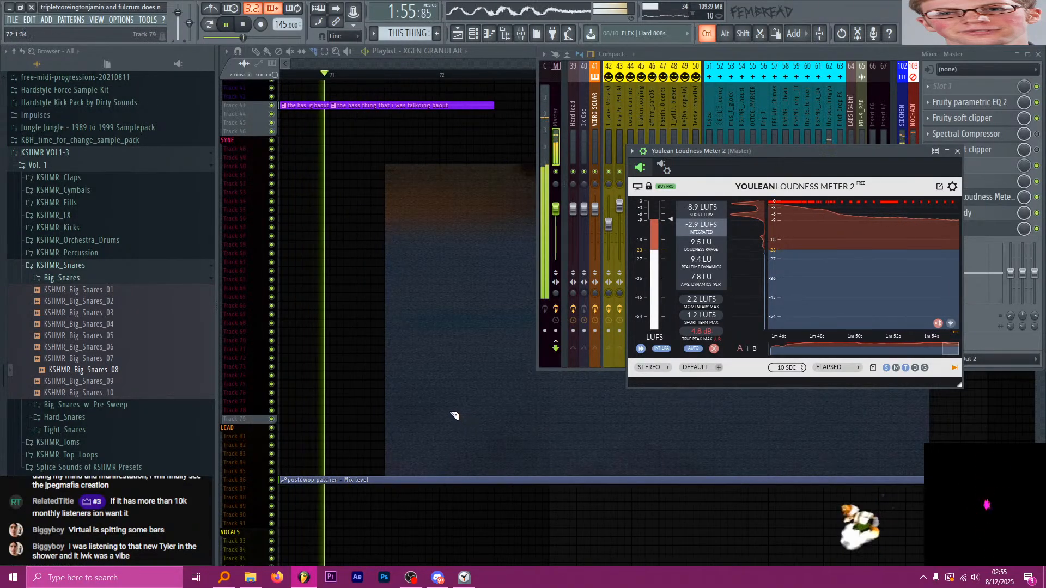
scroll(437, 431, "down", 3)
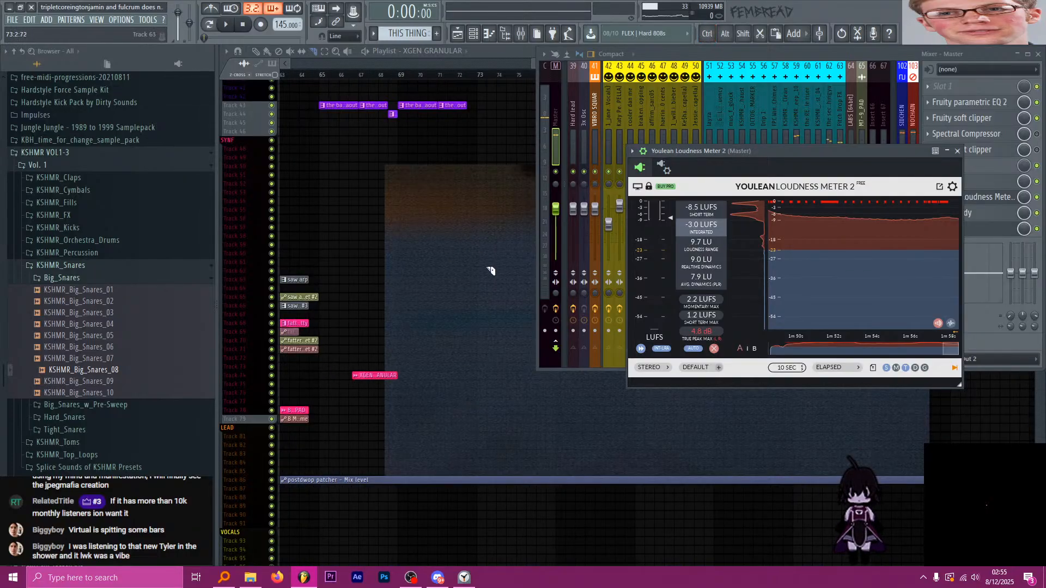
Locate the fakeout delay automation clips on tracks 117 to 121 and select bars 65 to 73 on the timeline.
scroll(477, 276, "down", 4)
scroll(460, 275, "down", 5)
scroll(443, 309, "up", 6)
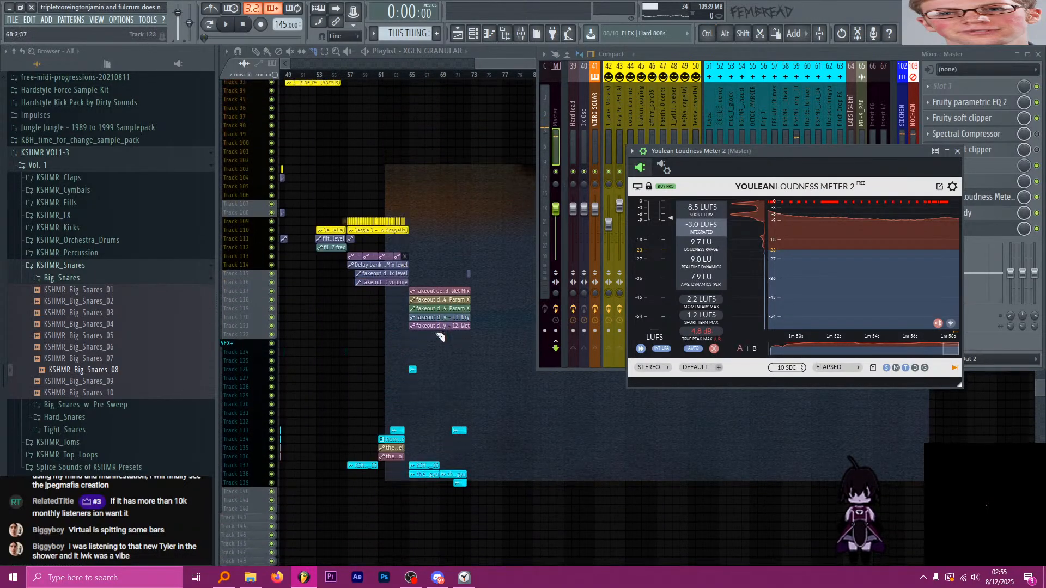
scroll(385, 313, "down", 3)
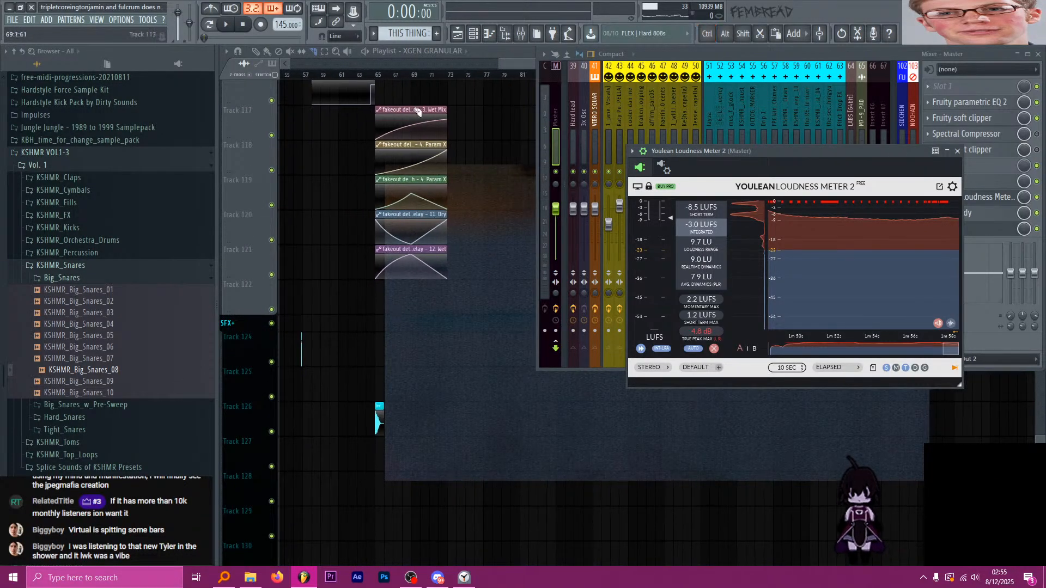
left_click_drag(449, 77, 378, 77)
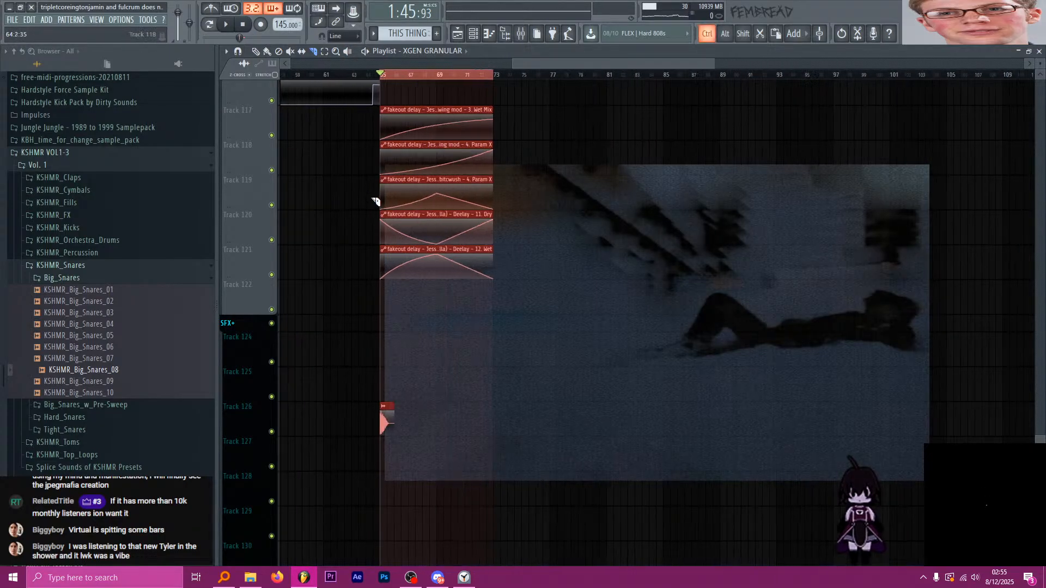
Open the fakeout delay patcher on the Jessie J - Domino mixer insert to show its effect map.
scroll(376, 77, "up", 3)
left_click(521, 33)
left_click(688, 116)
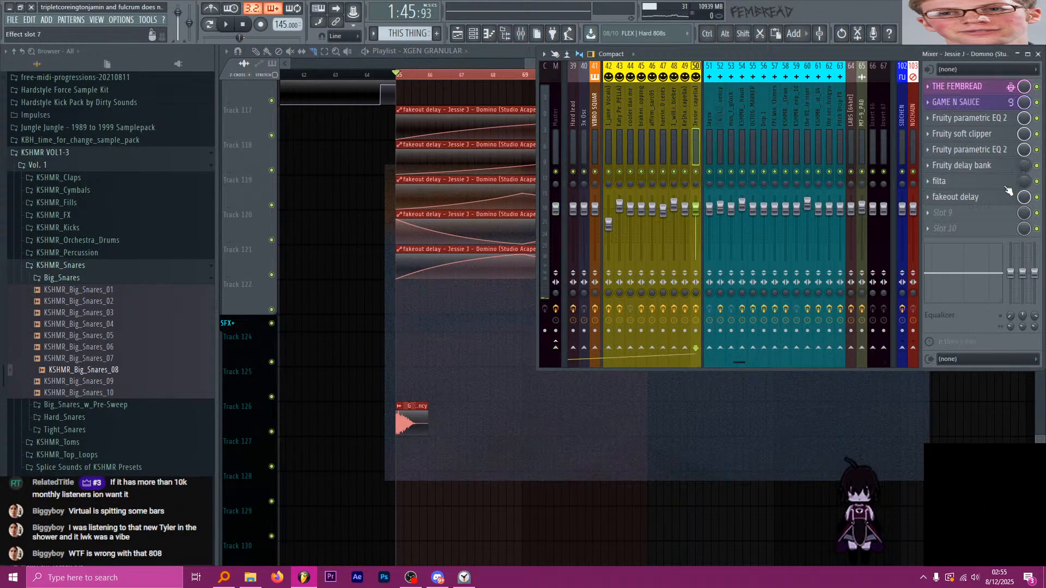
left_click(956, 197)
left_click_drag(794, 292, 799, 287)
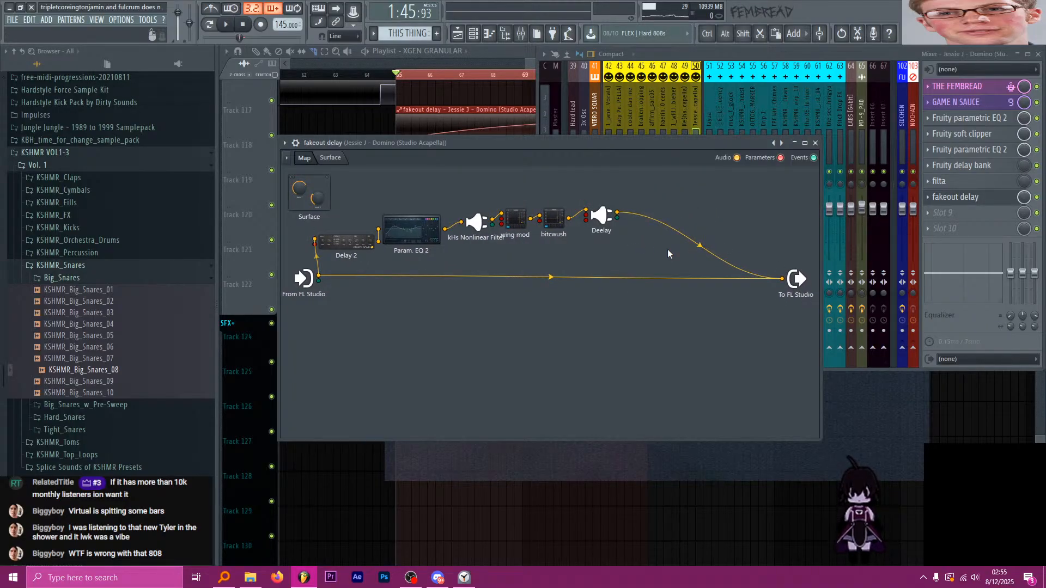
Find Fruity Parametric EQ 2 by searching for "eq 2" and insert it between Deelay and the patcher's output.
key("ctrl+f")
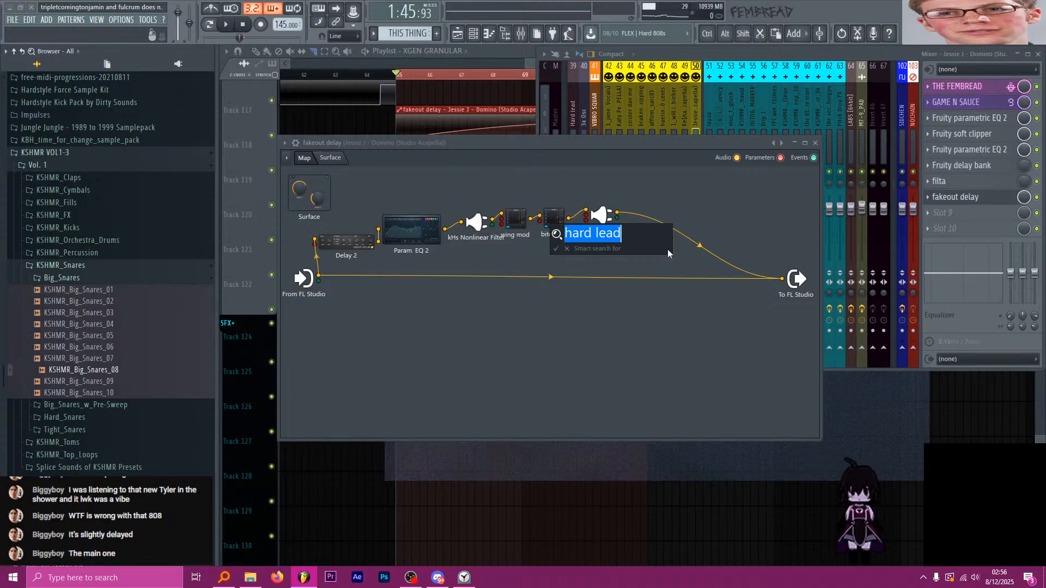
type("eq 2")
key("Return")
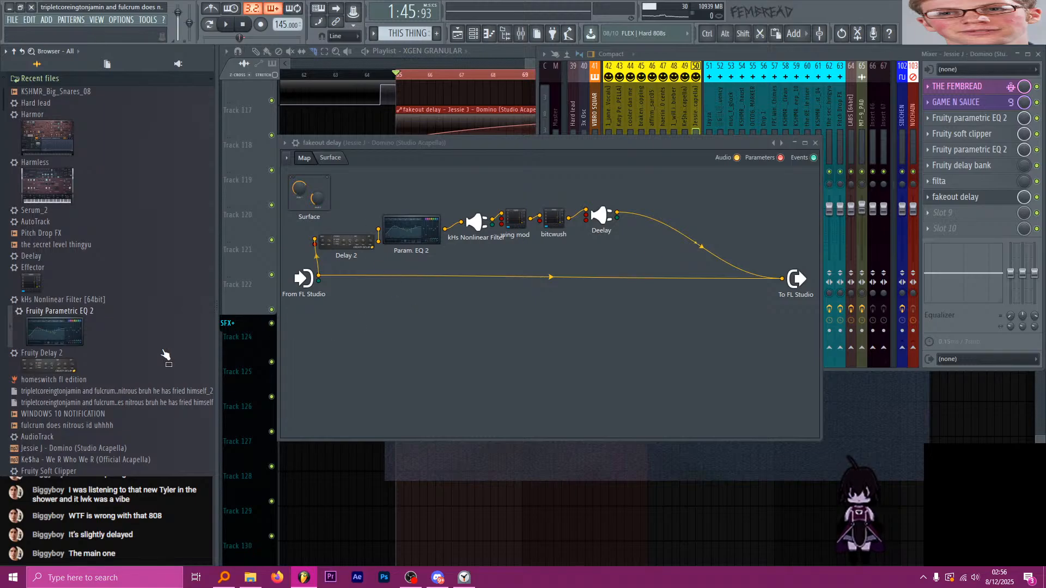
left_click_drag(129, 337, 676, 209)
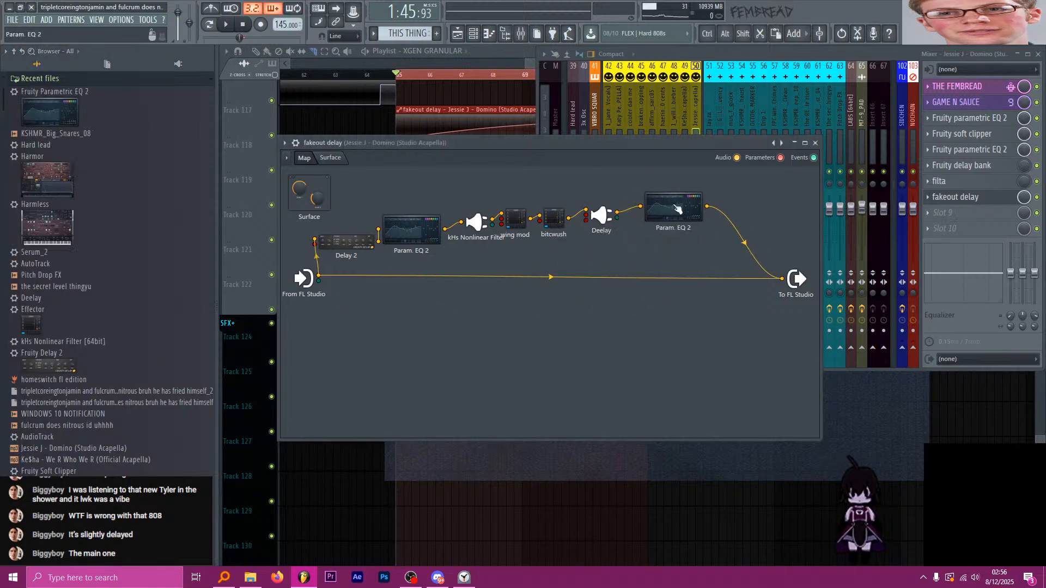
left_click(539, 243)
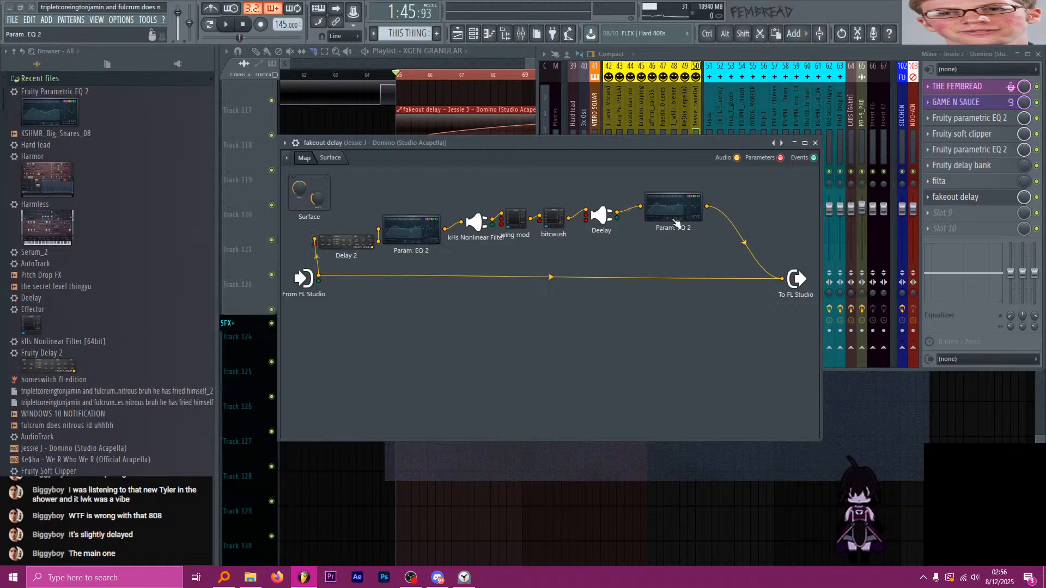
Rename the new Parametric EQ 2 as gain and create an automation clip for its main level across bars 65 to 73.
right_click(670, 215)
type("rgain")
key("Return")
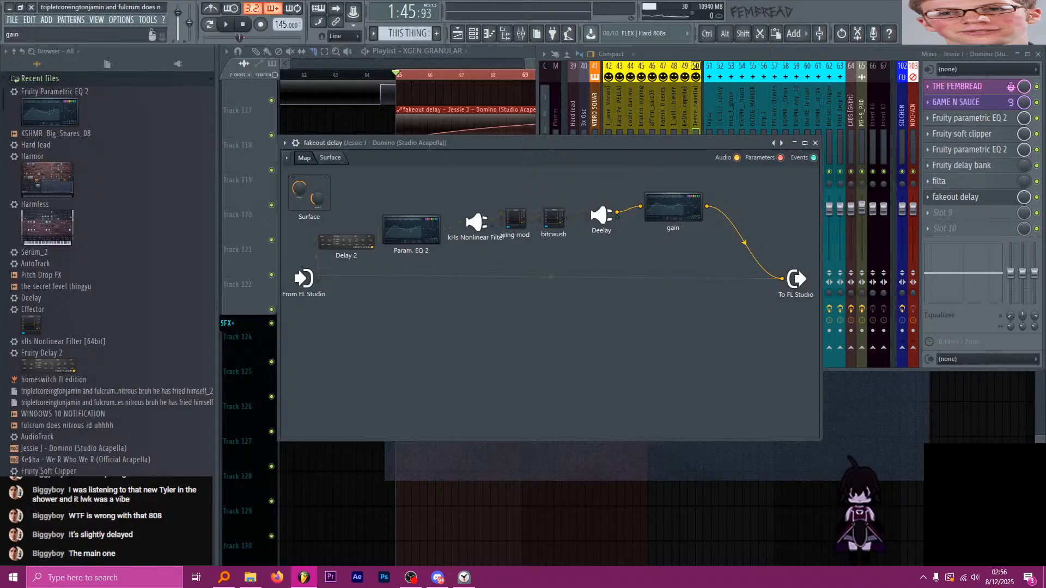
left_click(673, 208)
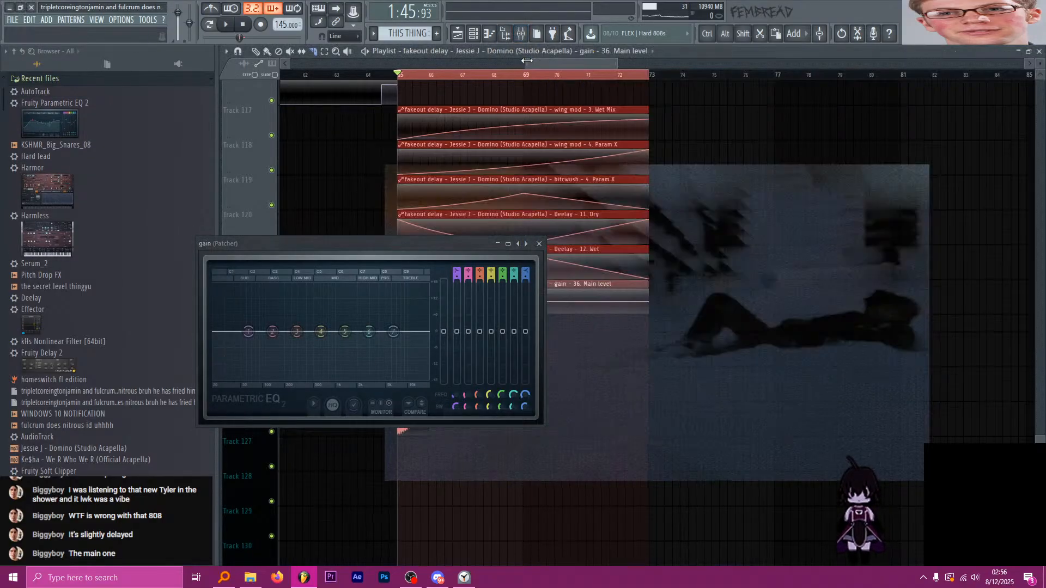
left_click(539, 243)
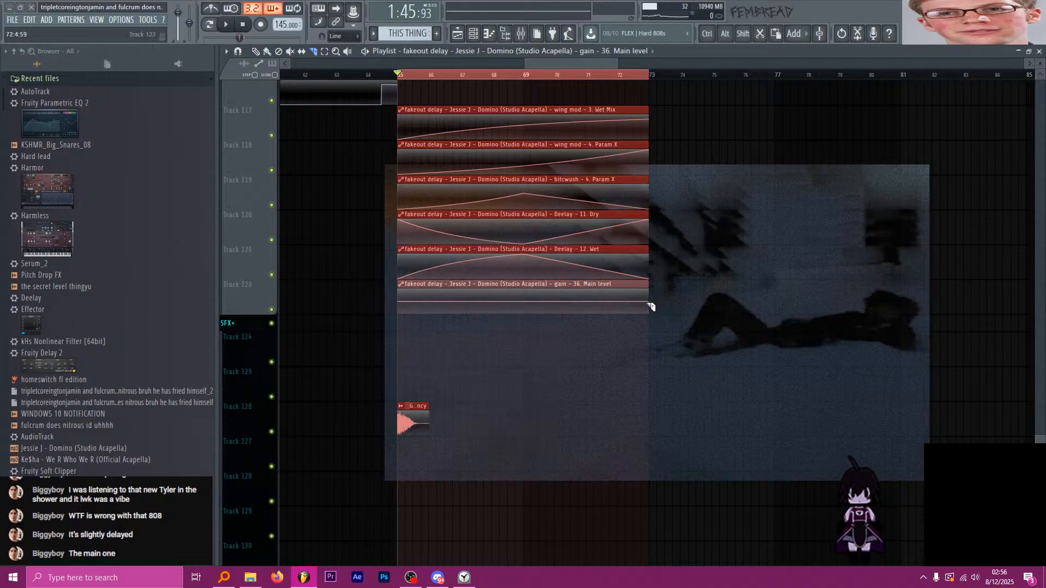
Raise the end point of the gain main level automation clip at bar 73 slightly, making a gentle upward ramp.
scroll(664, 300, "up", 2)
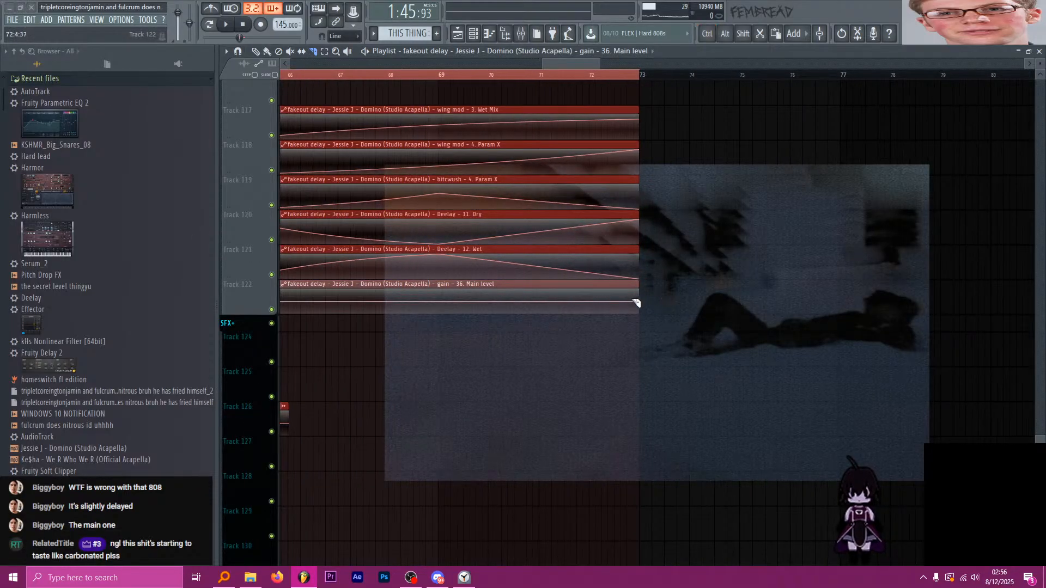
scroll(628, 307, "up", 1)
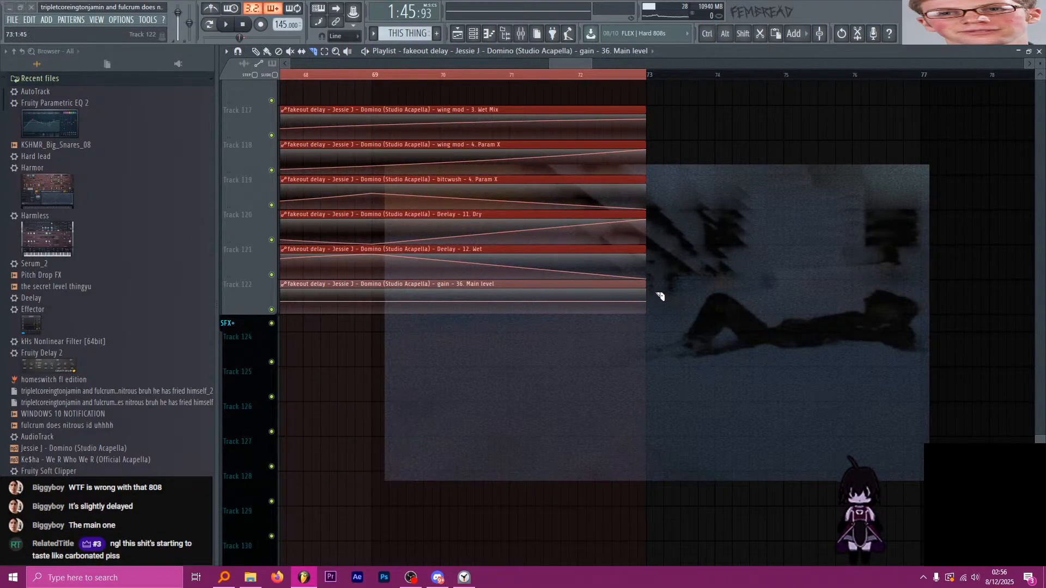
key("p")
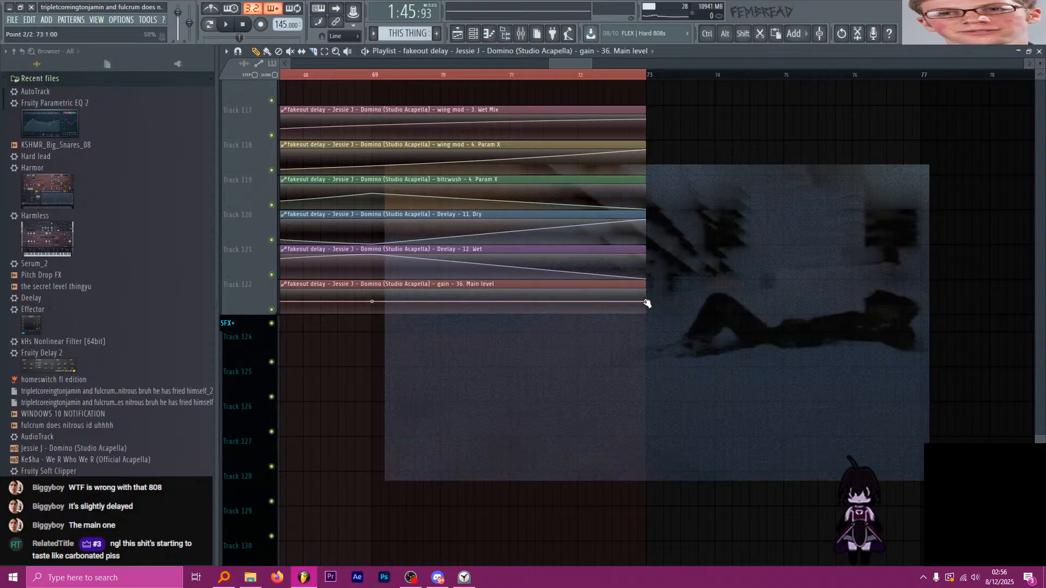
left_click_drag(648, 303, 649, 292)
scroll(649, 297, "down", 3)
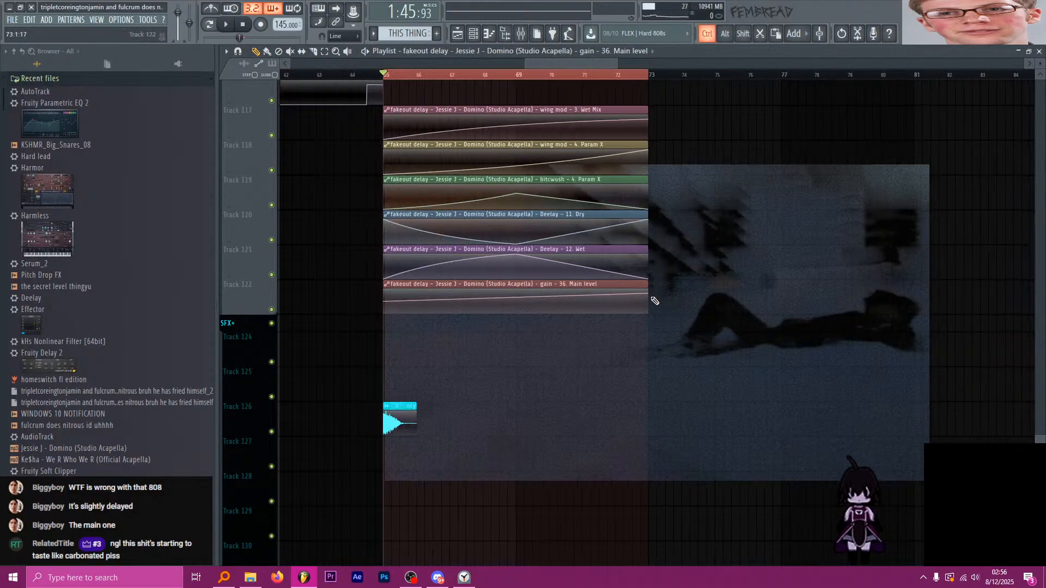
Clear the timeline selection, place the playhead just before bar 65, and play back the fakeout section with the gain automation.
scroll(550, 95, "up", 2)
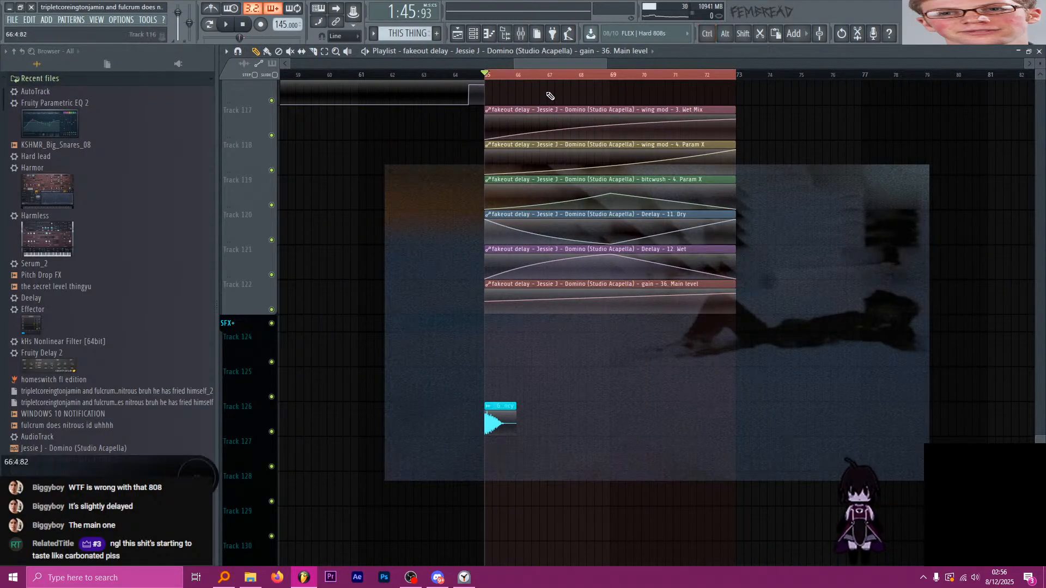
scroll(561, 108, "down", 2)
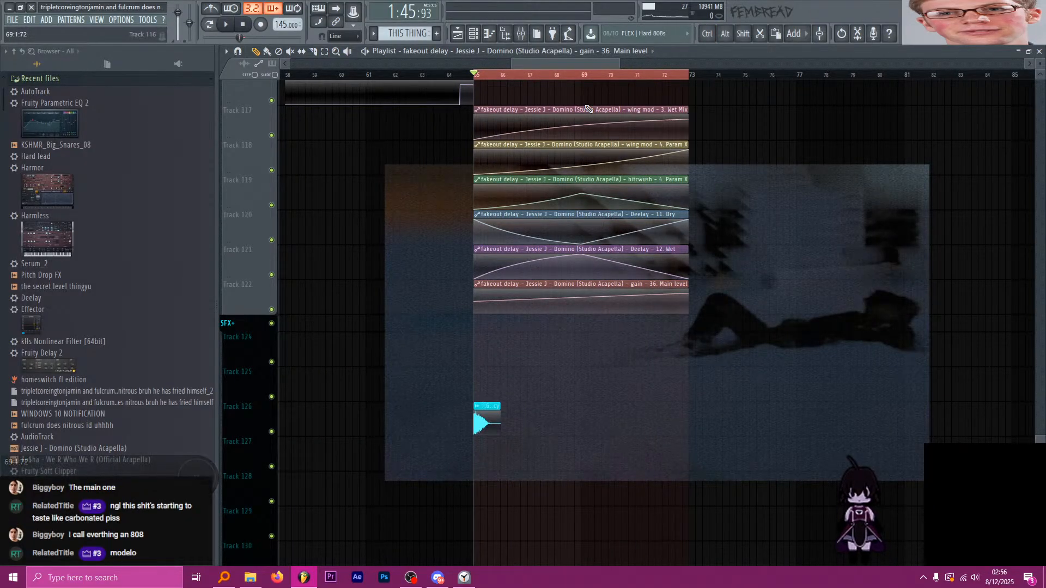
left_click(475, 76, "ctrl")
left_click_drag(461, 75, 454, 76)
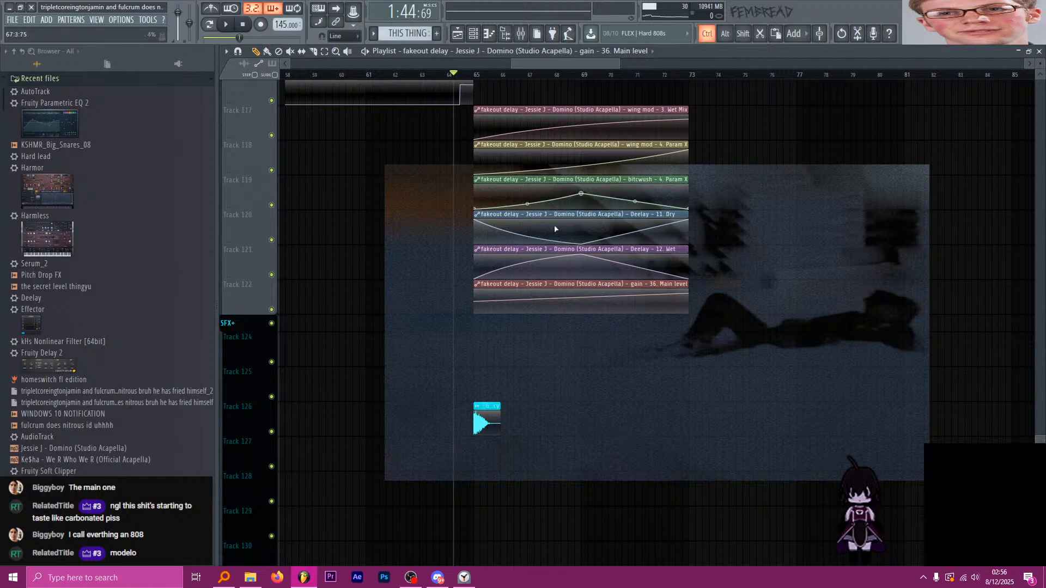
scroll(596, 344, "up", 3)
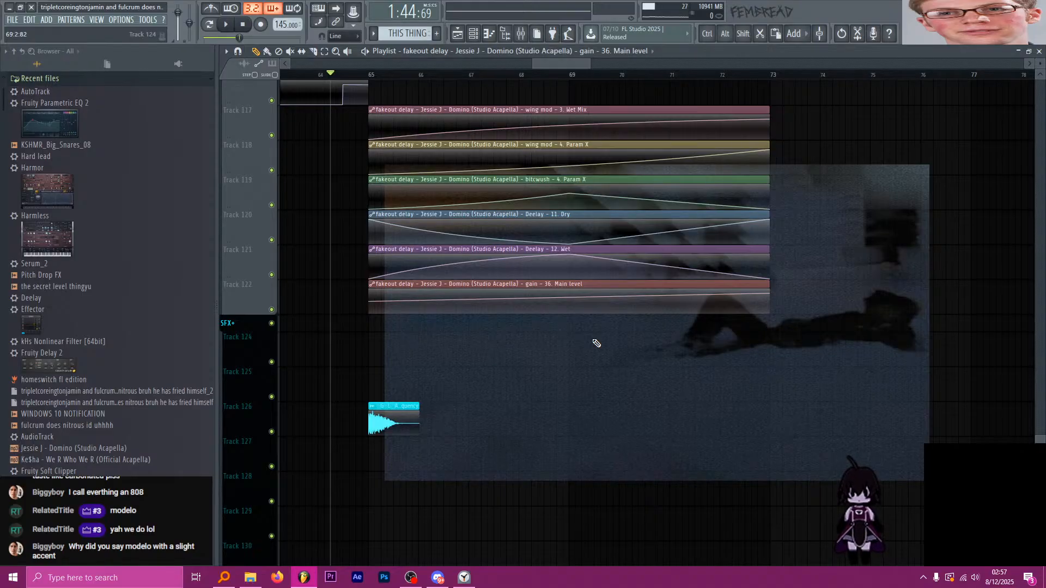
key("space")
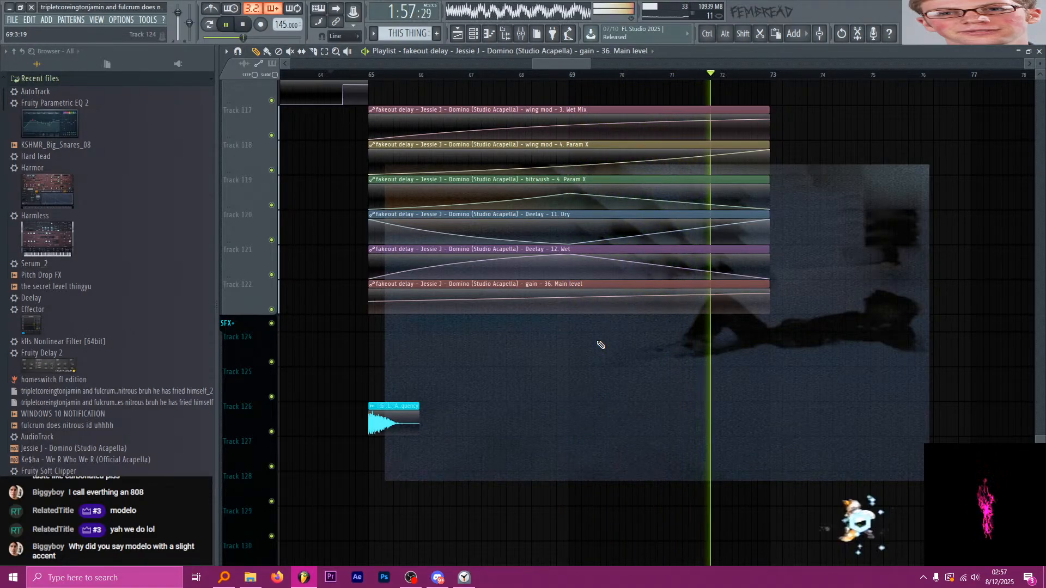
key("space")
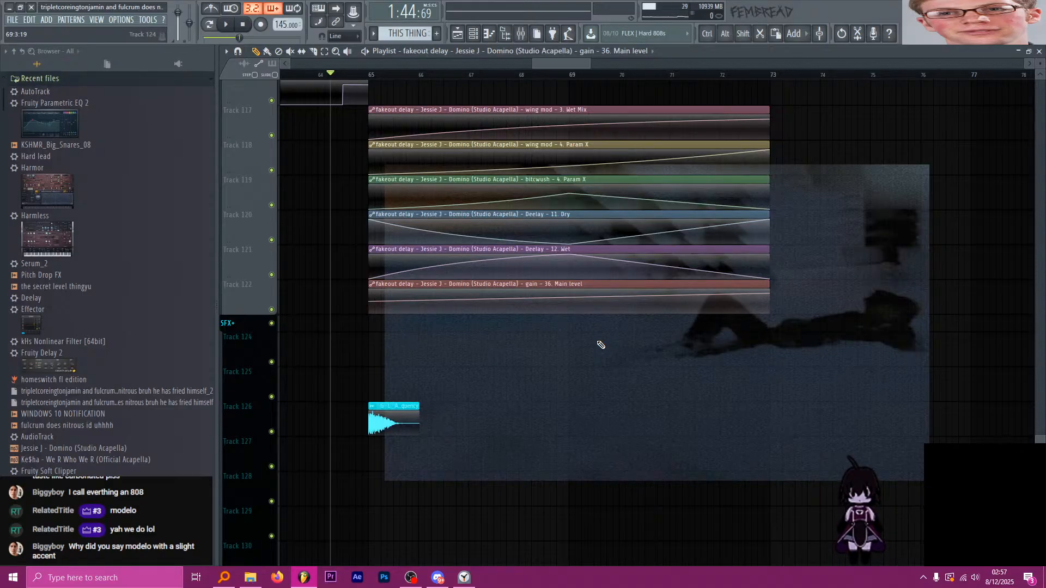
Insert three empty playlist tracks below the B MAJ PIANO PAD volume automation, just above the LEAD track group.
scroll(601, 345, "up", 15)
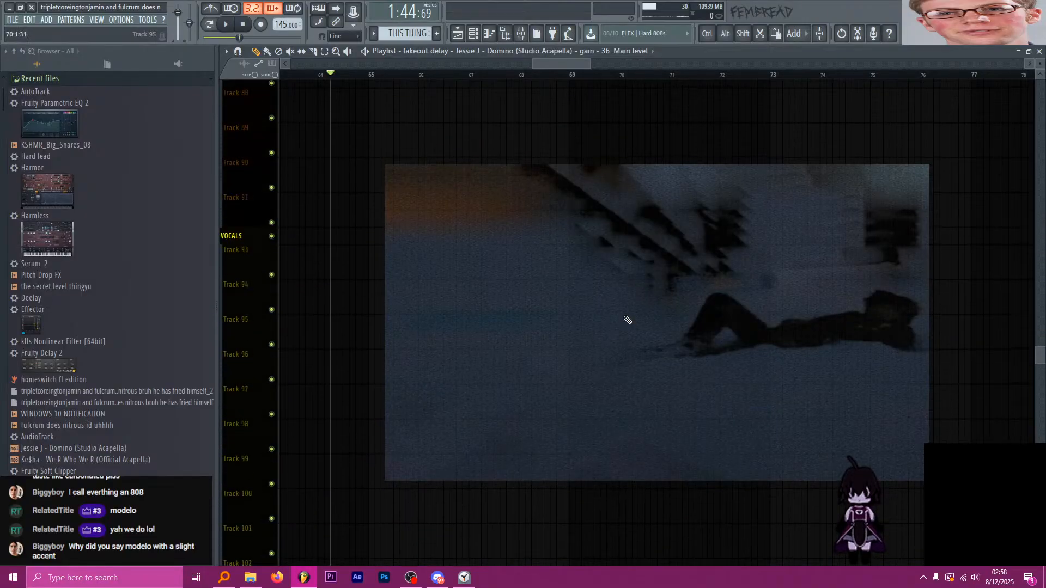
scroll(597, 308, "down", 3)
scroll(561, 305, "down", 4)
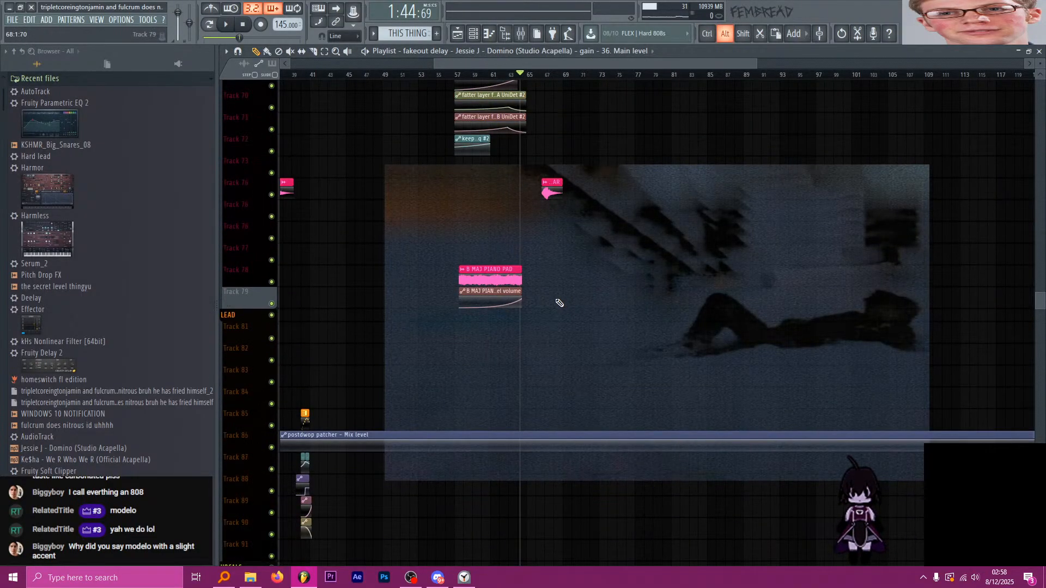
scroll(545, 292, "up", 4)
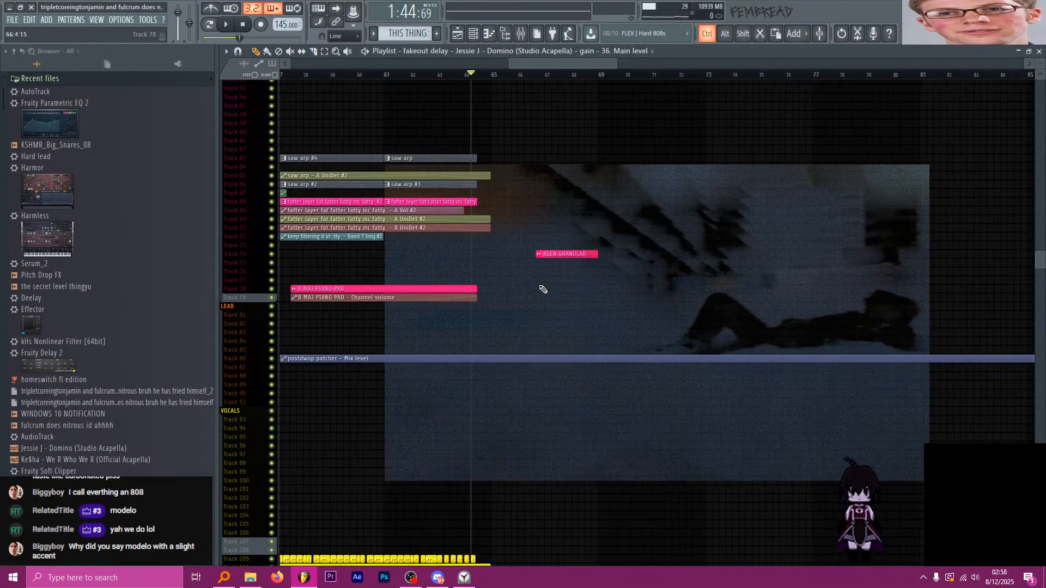
right_click(245, 298)
key("i")
scroll(245, 298, "down", 1)
right_click(246, 306)
key("i")
right_click(245, 305)
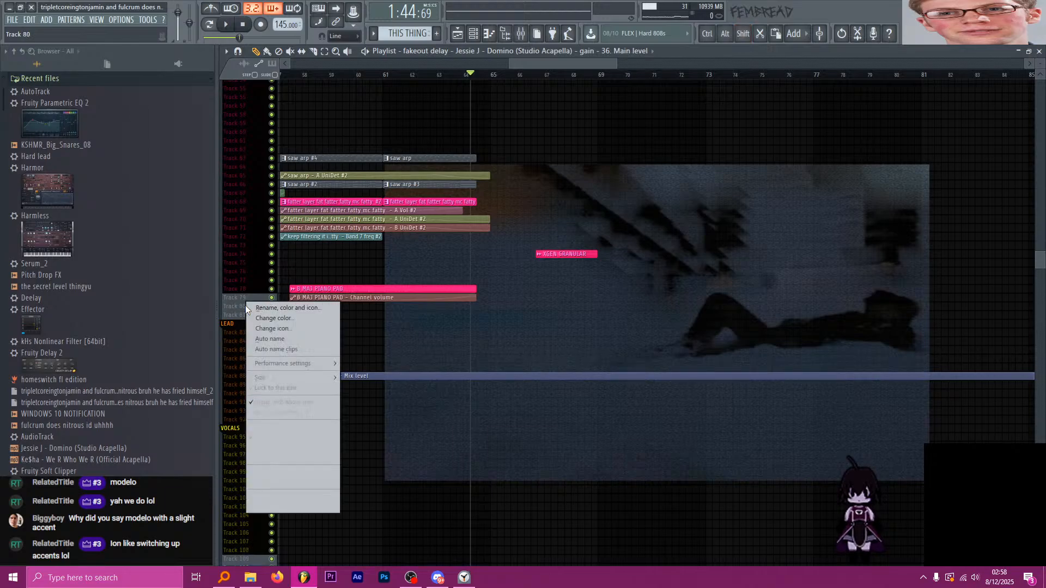
key("i")
Show the SAUS group in the channel rack and clone its Audio Clip channel twice, enlarging the rack to fit.
scroll(502, 327, "up", 4)
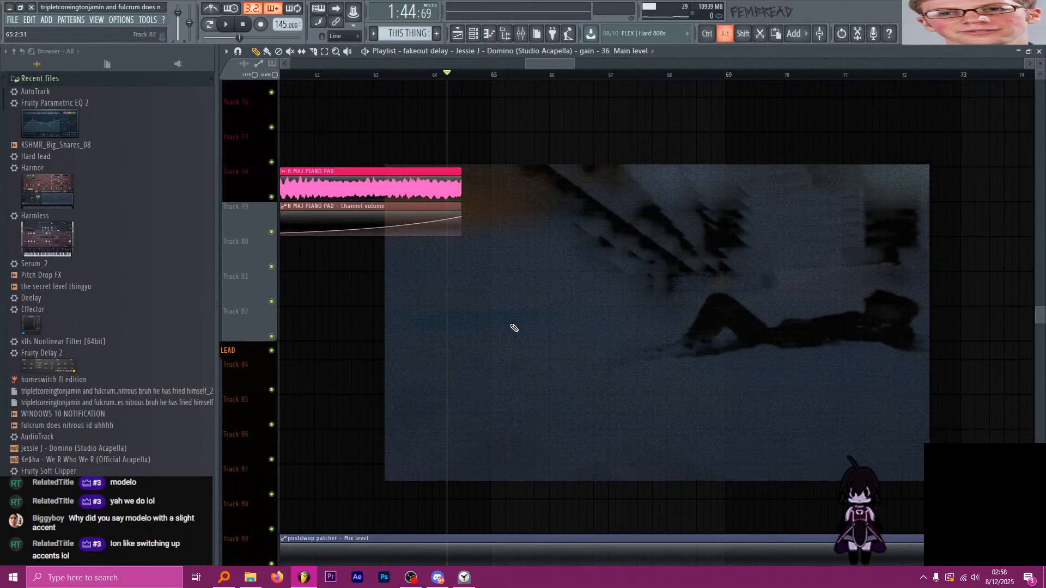
scroll(505, 322, "down", 3)
scroll(536, 275, "down", 3)
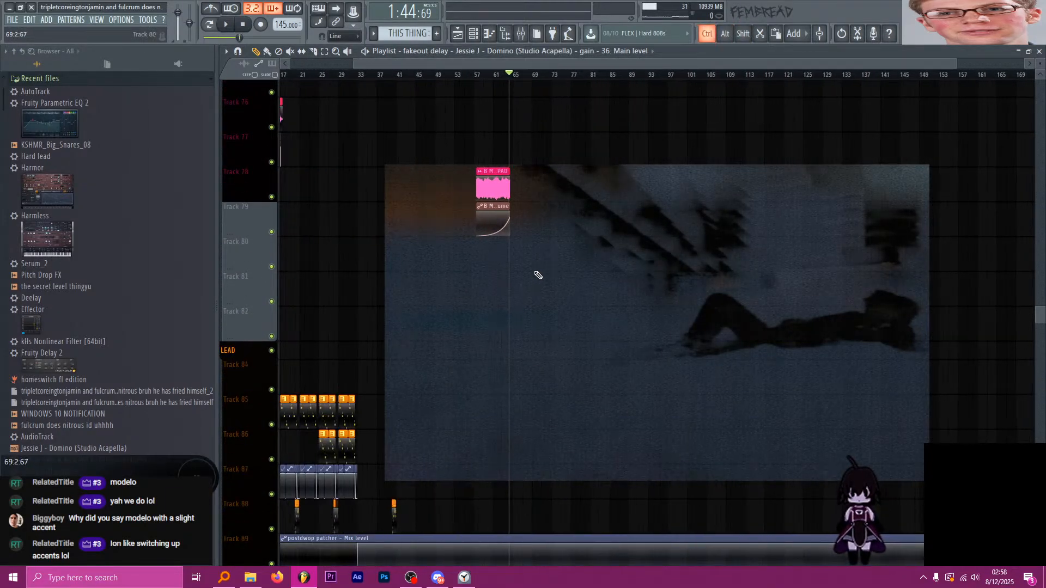
scroll(514, 275, "up", 7)
scroll(417, 174, "up", 3)
left_click(474, 35)
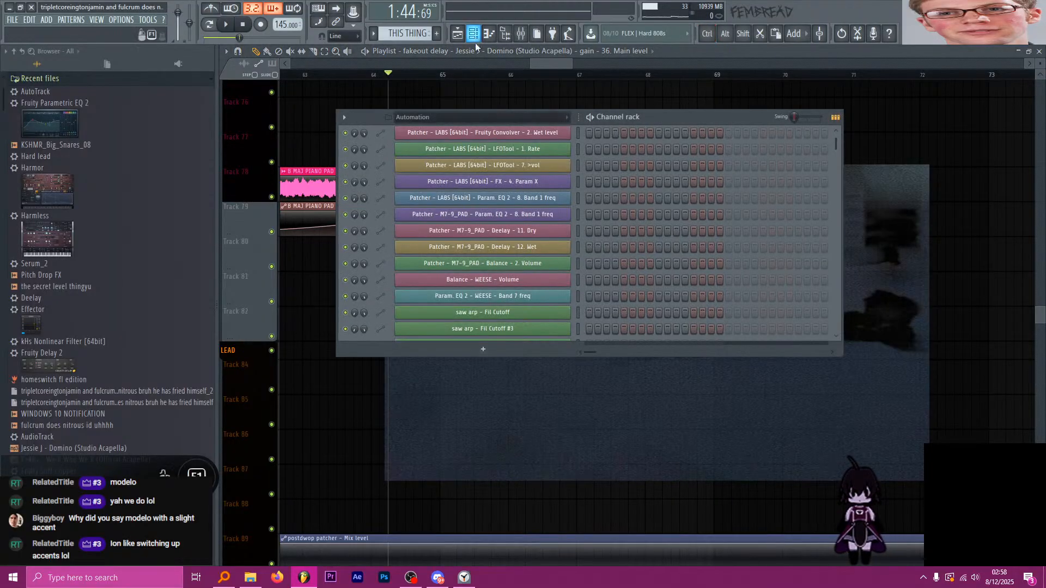
left_click(469, 116)
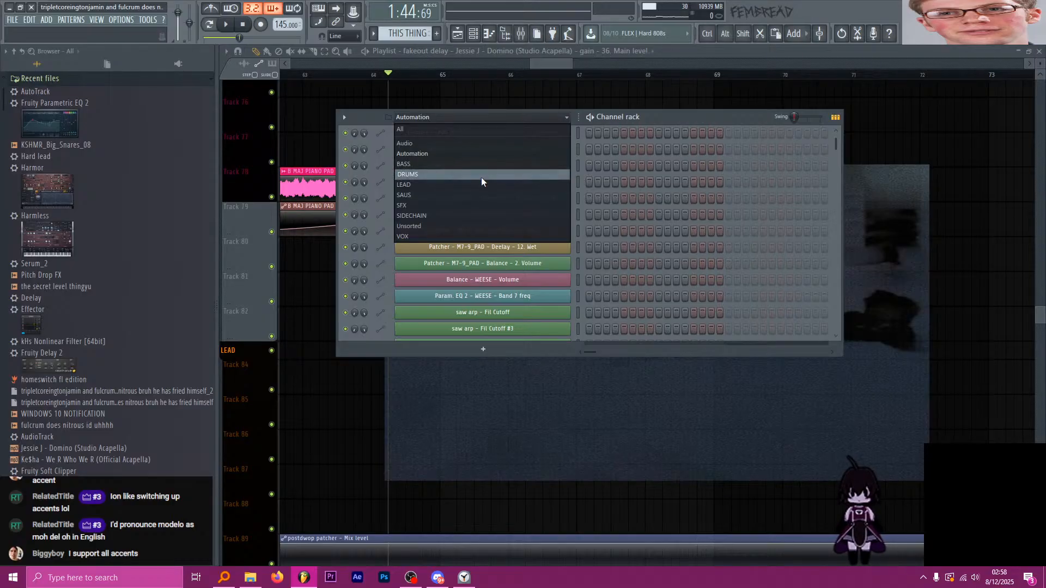
left_click(479, 194)
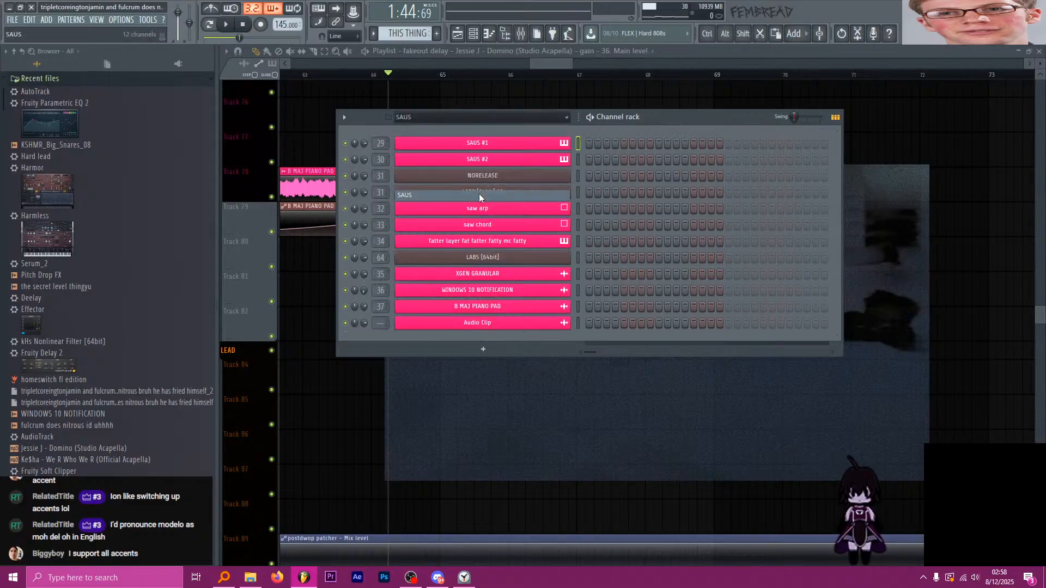
left_click(577, 323)
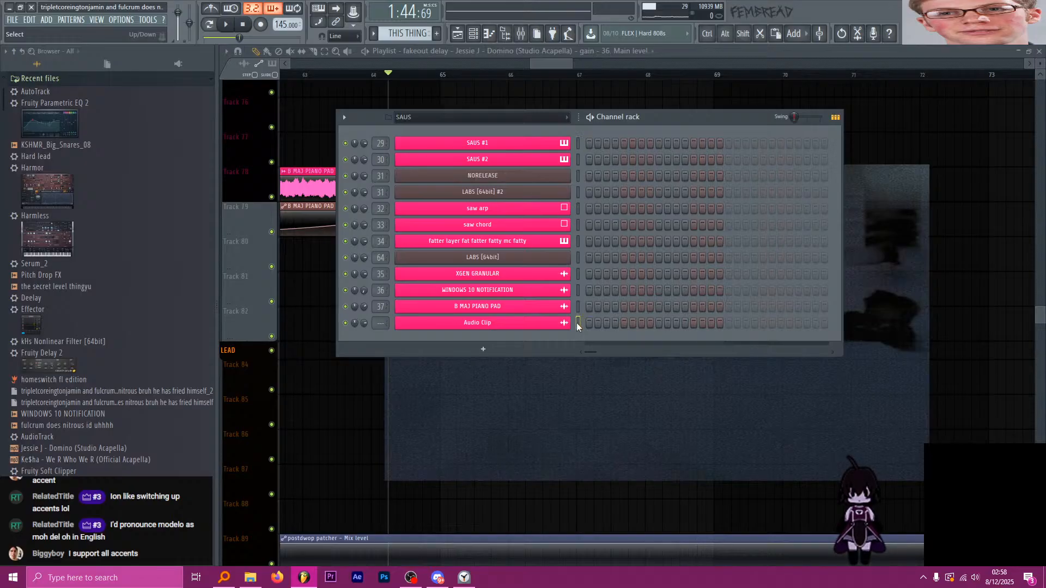
key("alt+c")
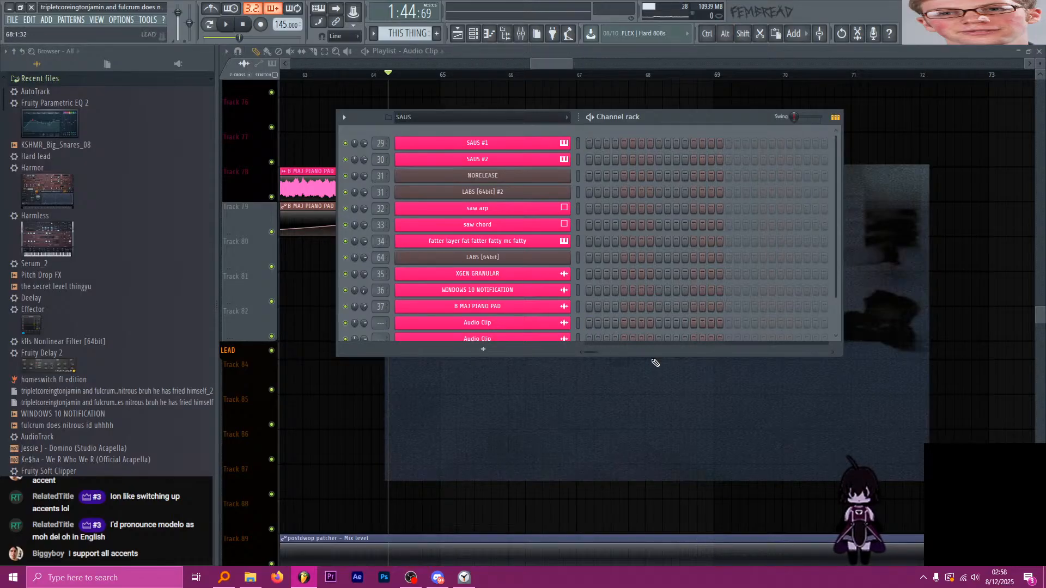
left_click_drag(650, 356, 651, 413)
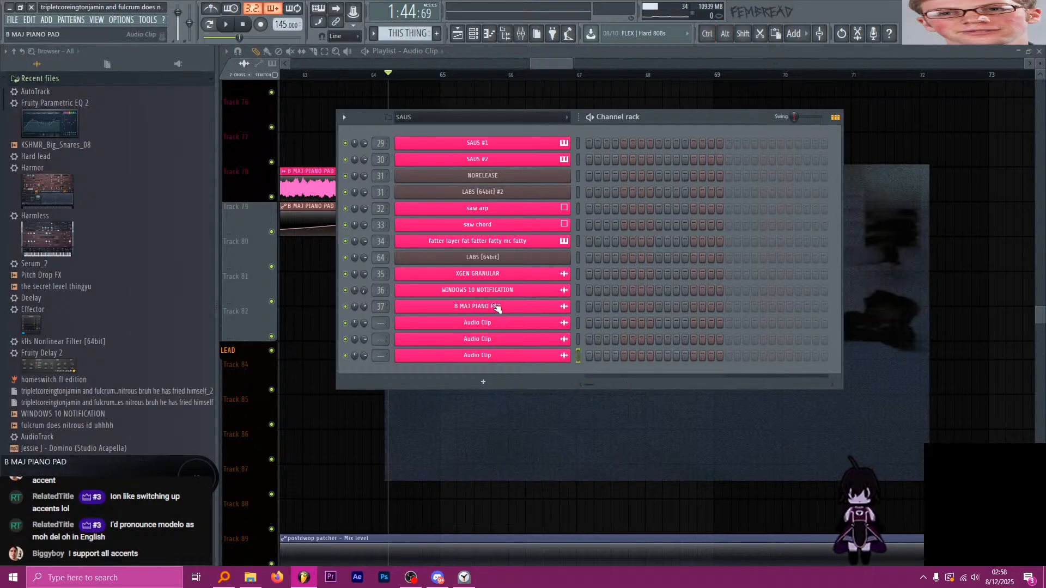
Find the LABS VST3 generator by searching for "lab", add it to the SAUS group, and move it above the Audio Clip channels.
left_click(482, 381)
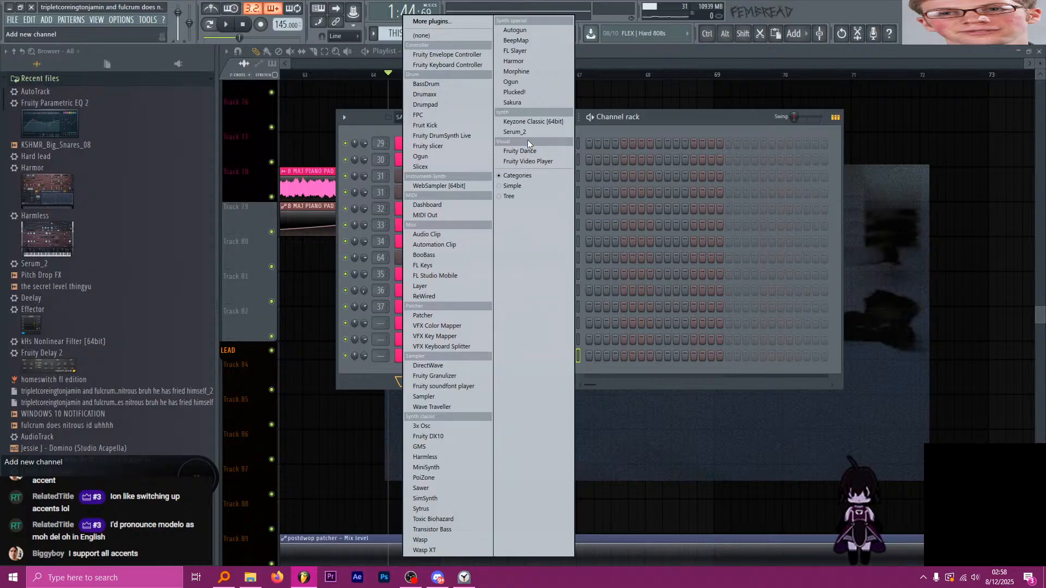
left_click(452, 21)
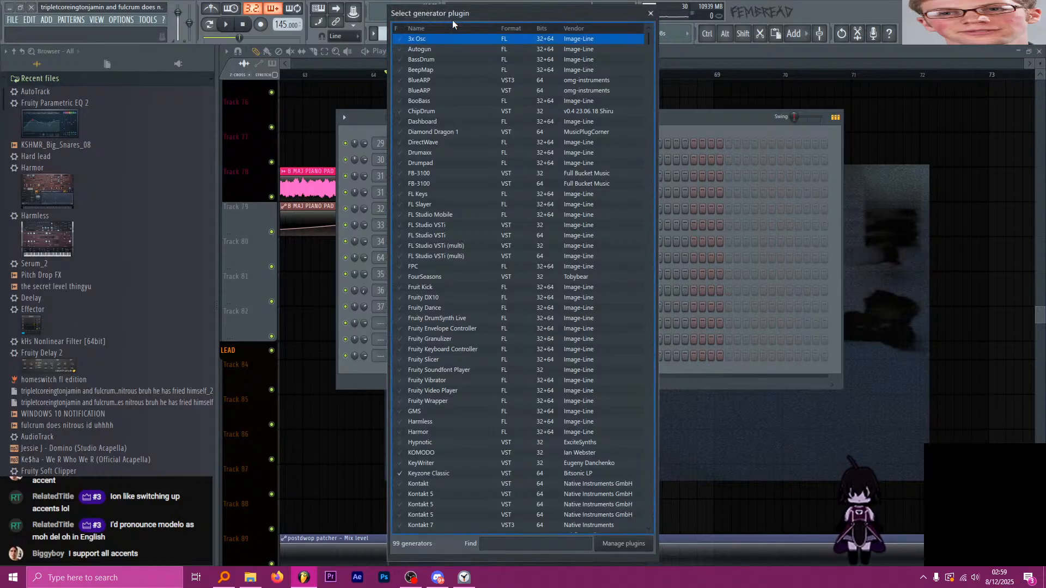
type("lab")
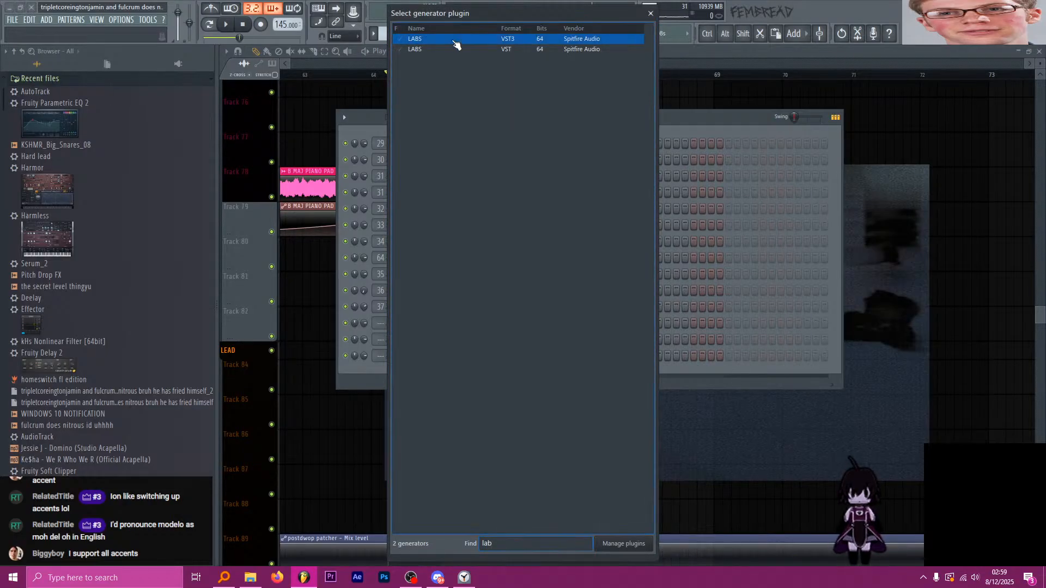
double_click(453, 41)
key("F5")
key("F6")
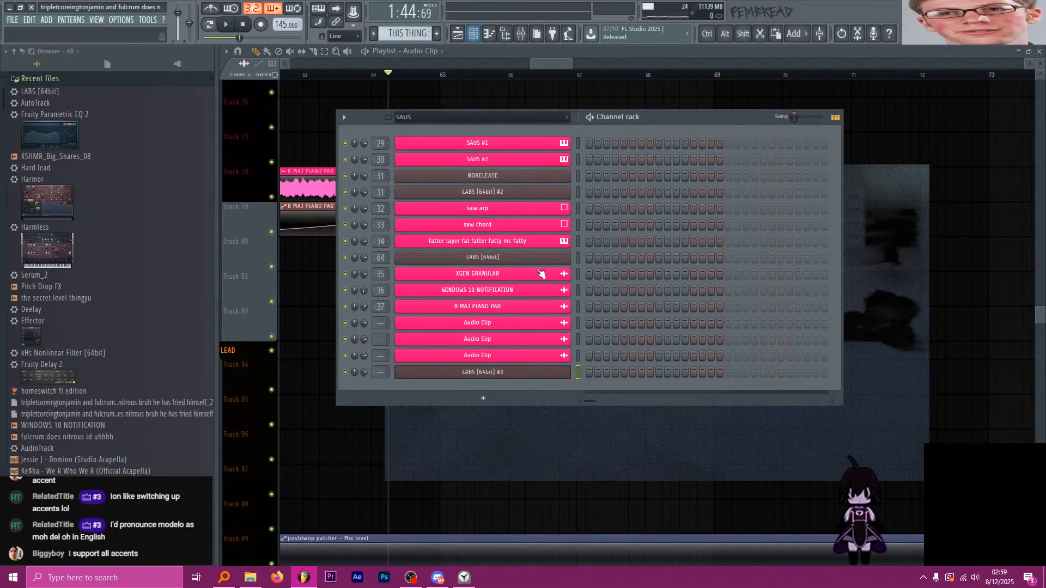
scroll(526, 376, "up", 3)
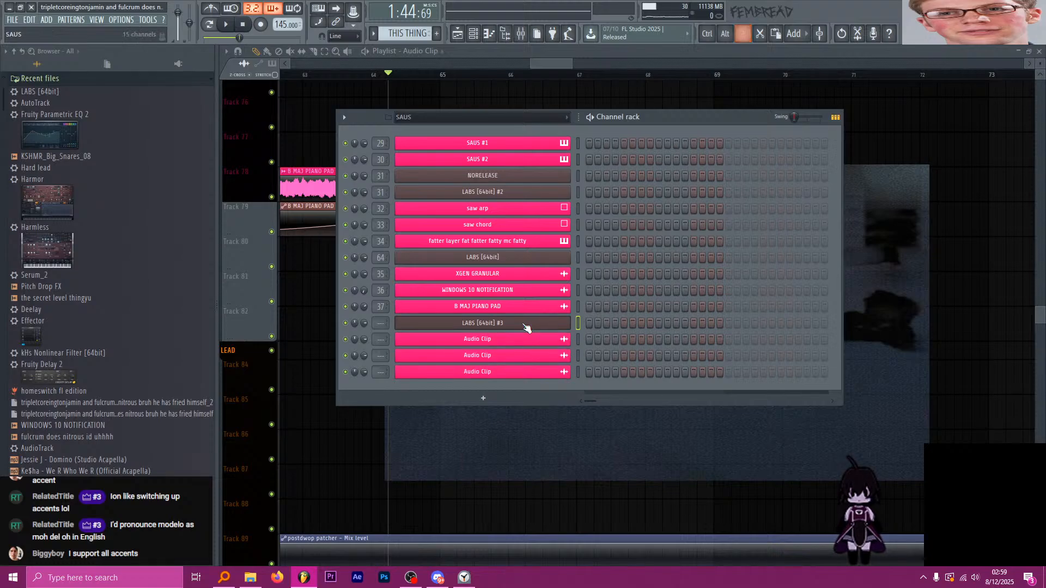
Open the new LABS instrument's plugin window to view its loaded preset and controls.
left_click(527, 325)
left_click_drag(636, 219, 597, 129)
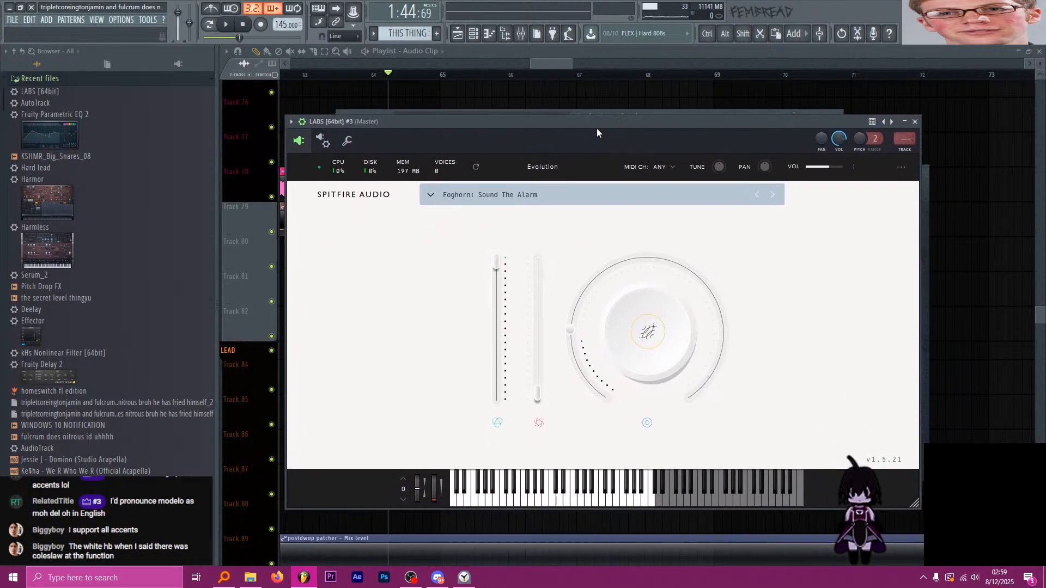
left_click(915, 120)
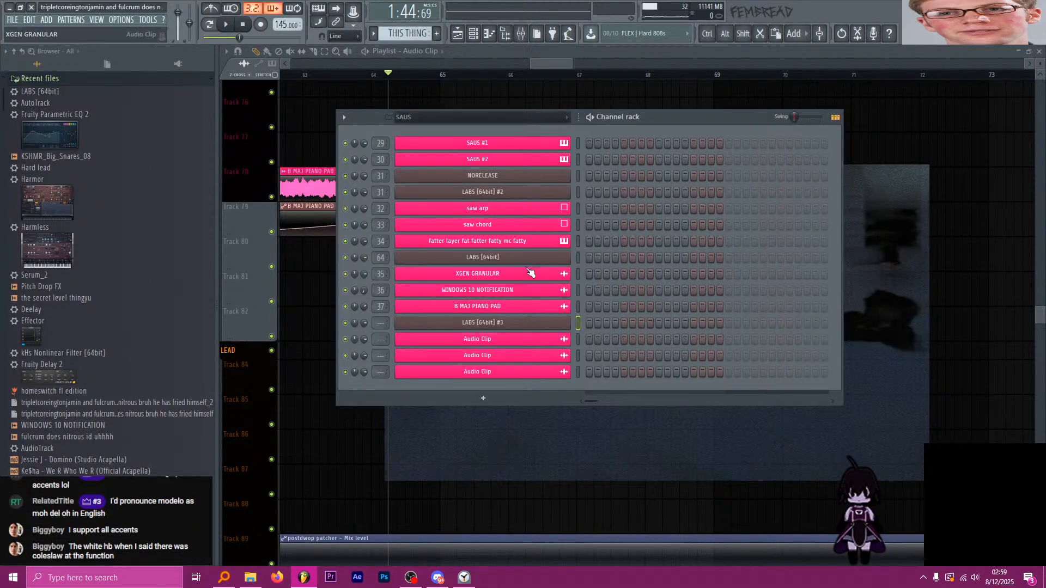
left_click(522, 325)
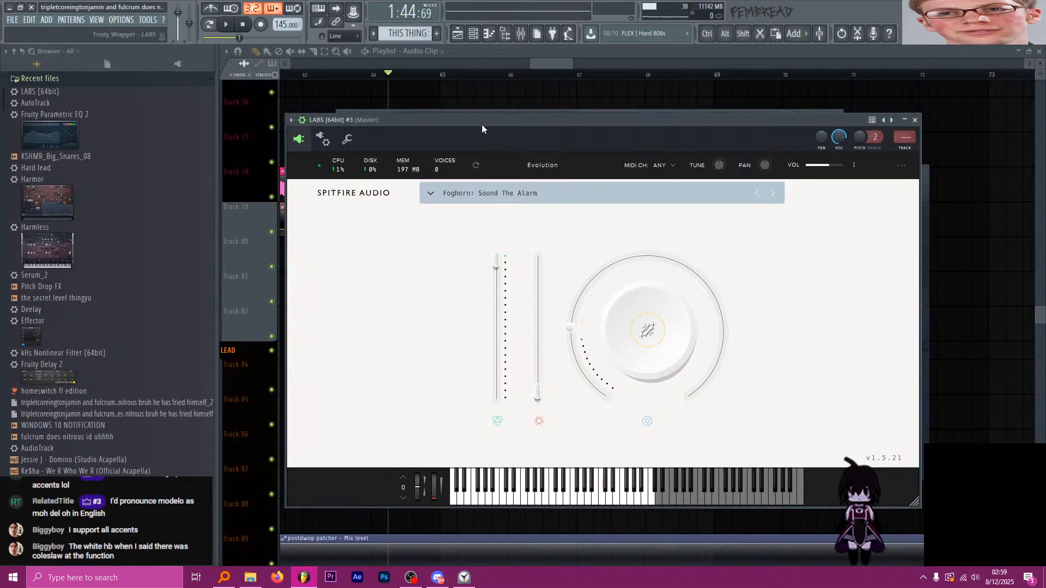
left_click(903, 121)
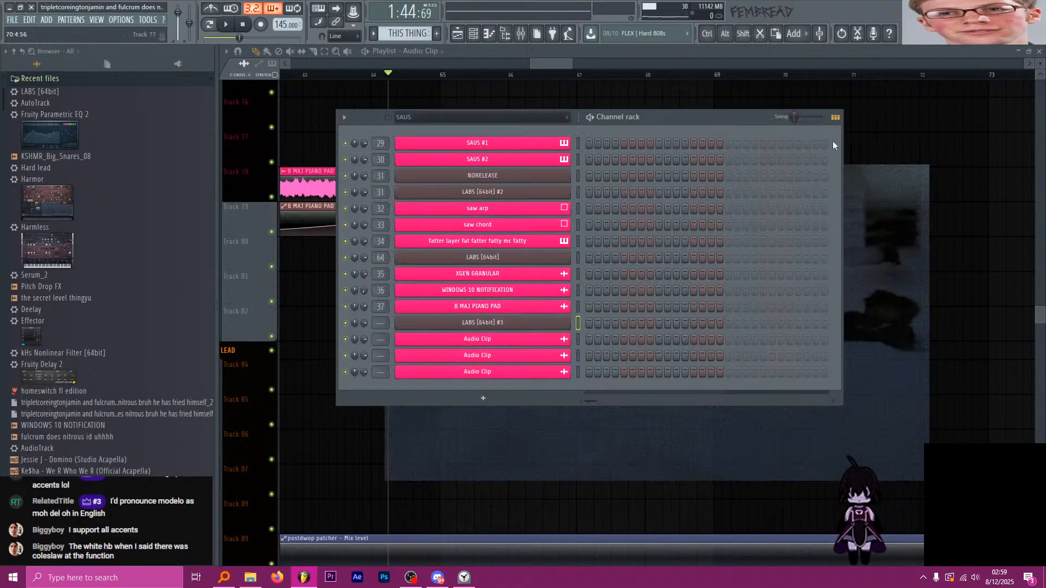
left_click(485, 324)
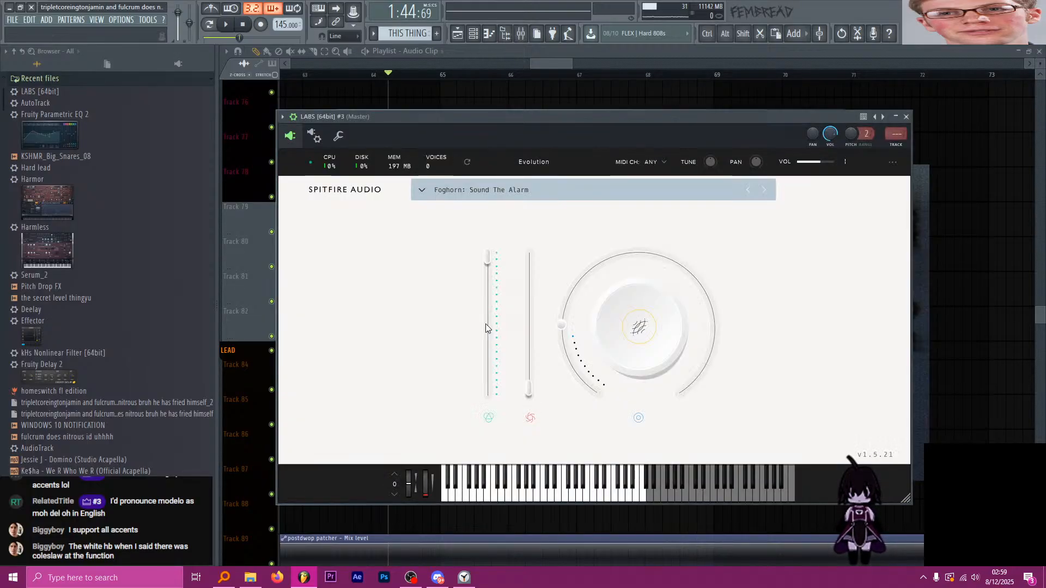
Name the new LABS channel "paddington the bear not like the show the bear but like the bear from paddington the bear".
left_click(906, 117)
key("F2")
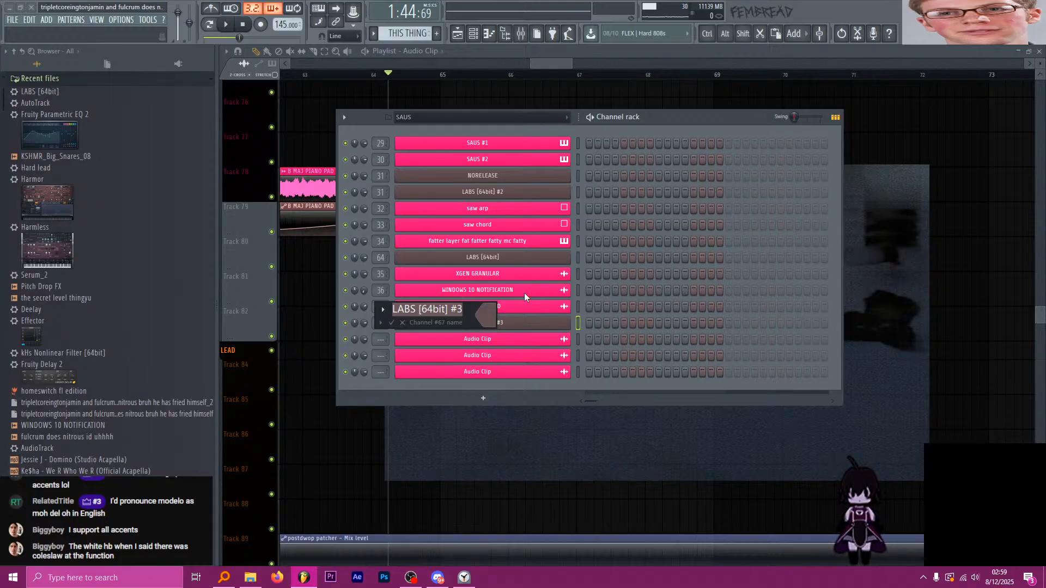
type("paddin")
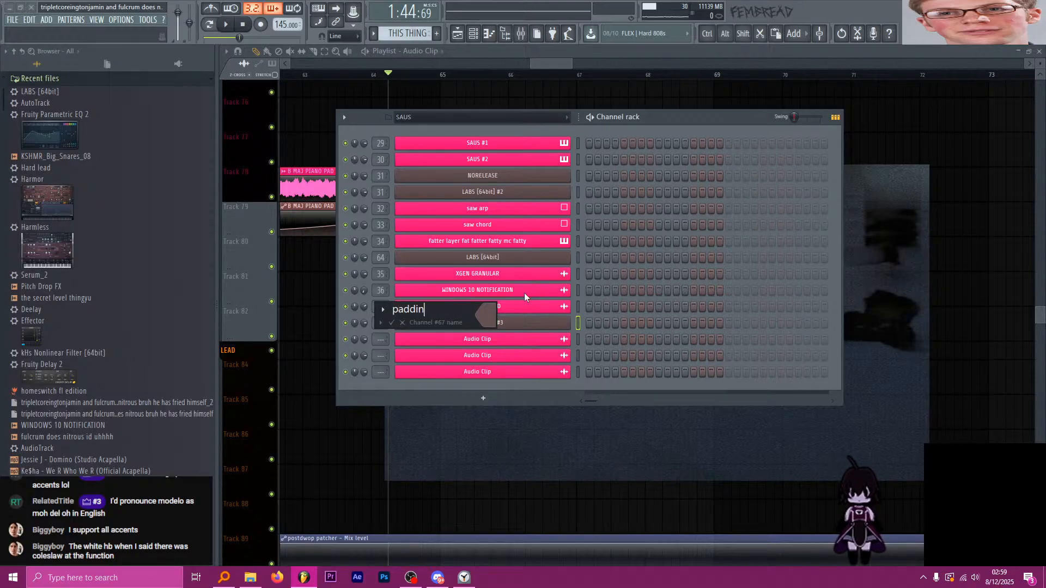
type("gton the bear not li")
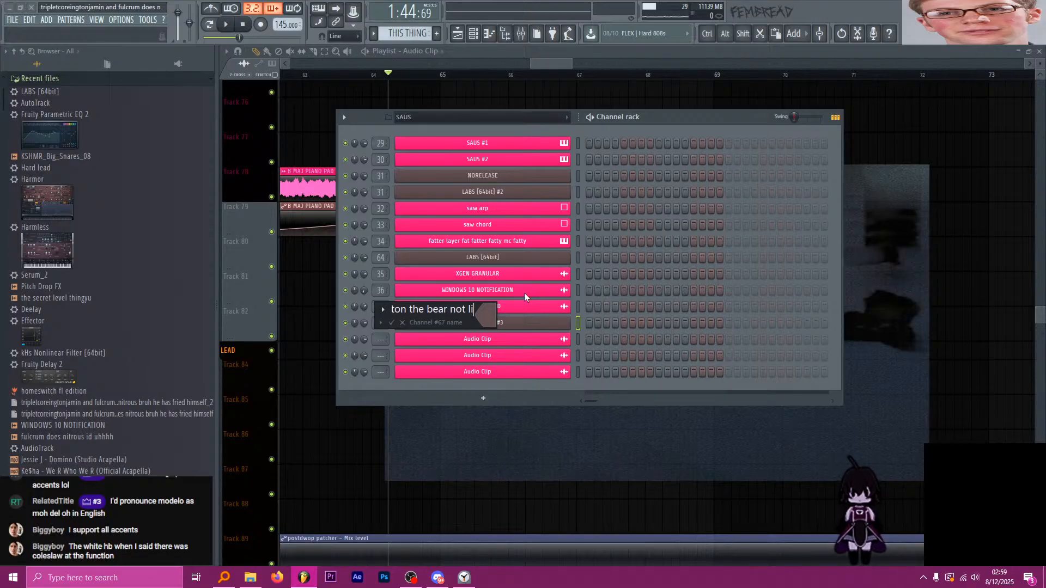
type("ke the show the bear but like")
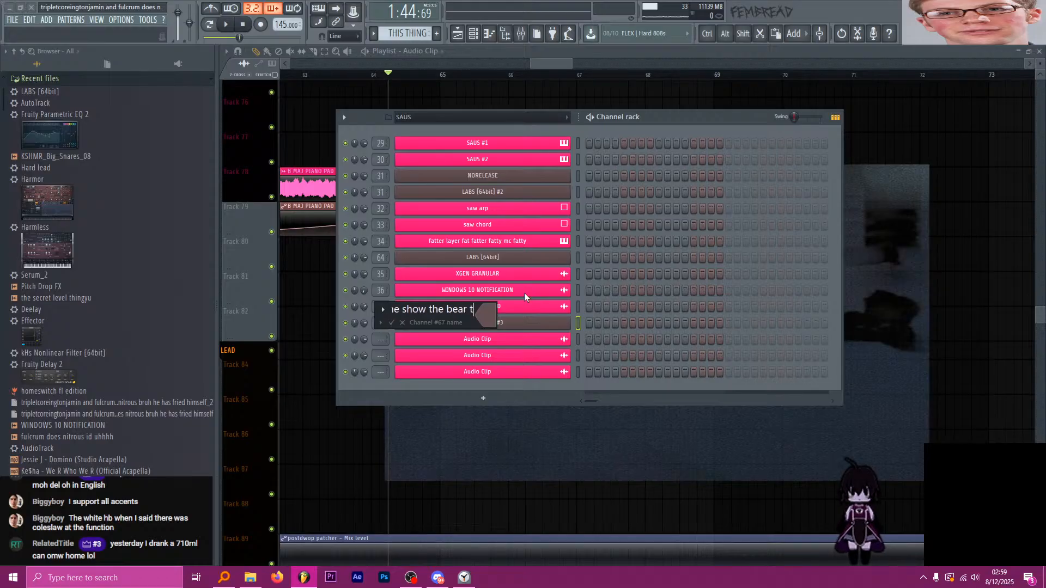
type(" the bear fr")
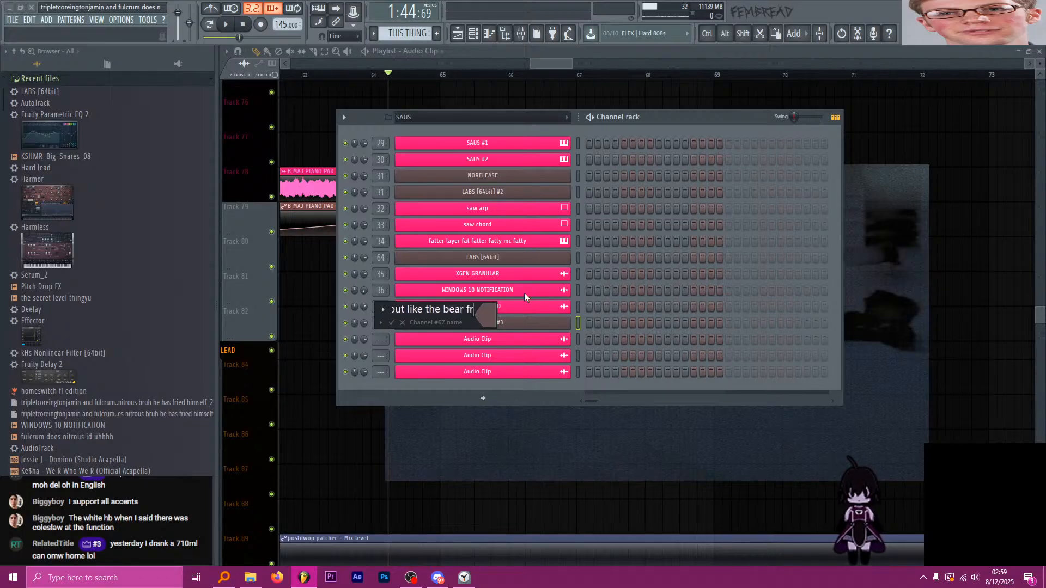
type("om paddington the bear")
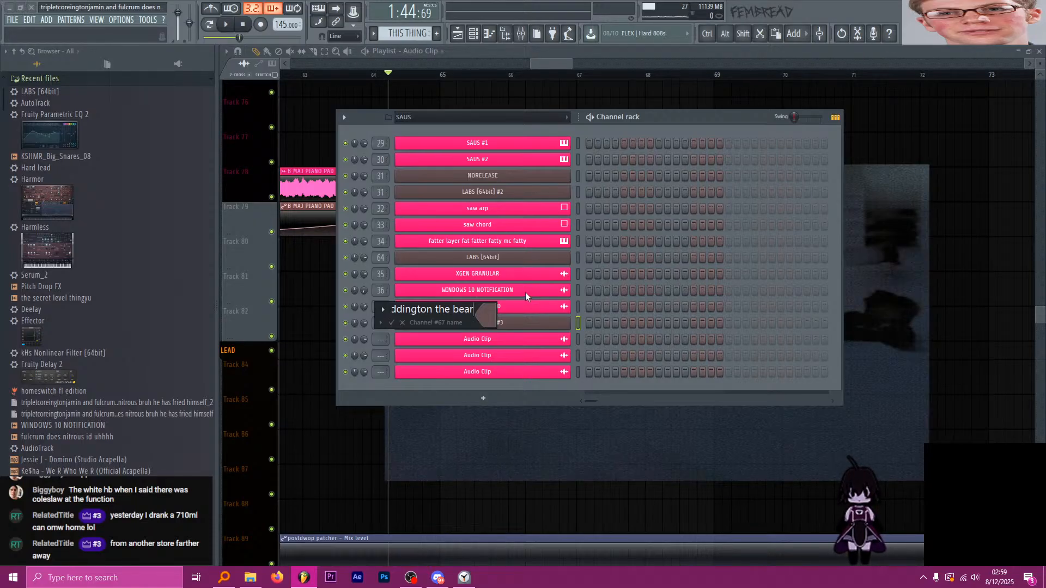
Give the Paddington LABS channel a bright pink colour and the piano keys icon, and apply the new name.
left_click(490, 316)
left_click(502, 309)
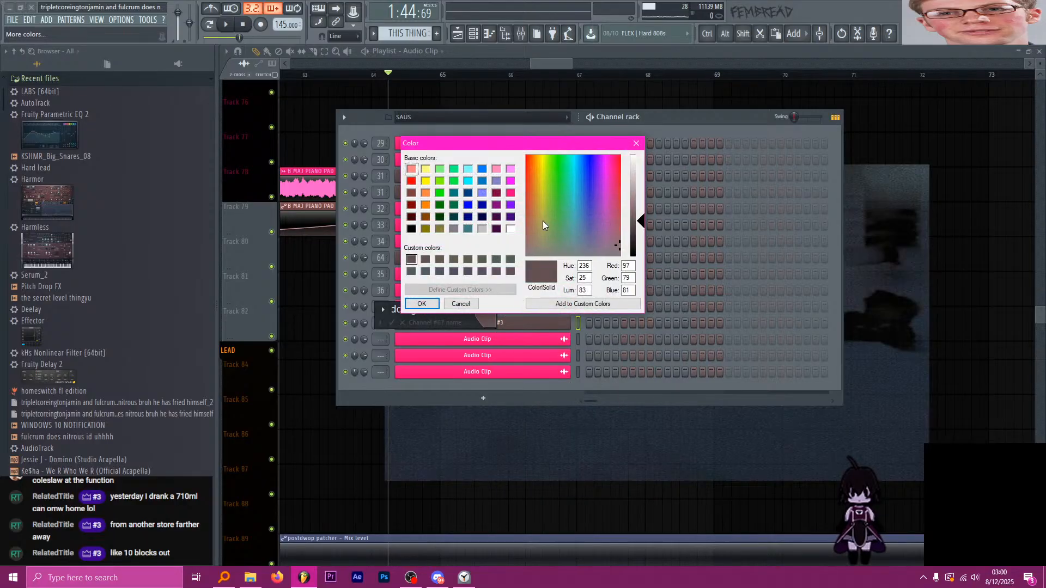
left_click(510, 193)
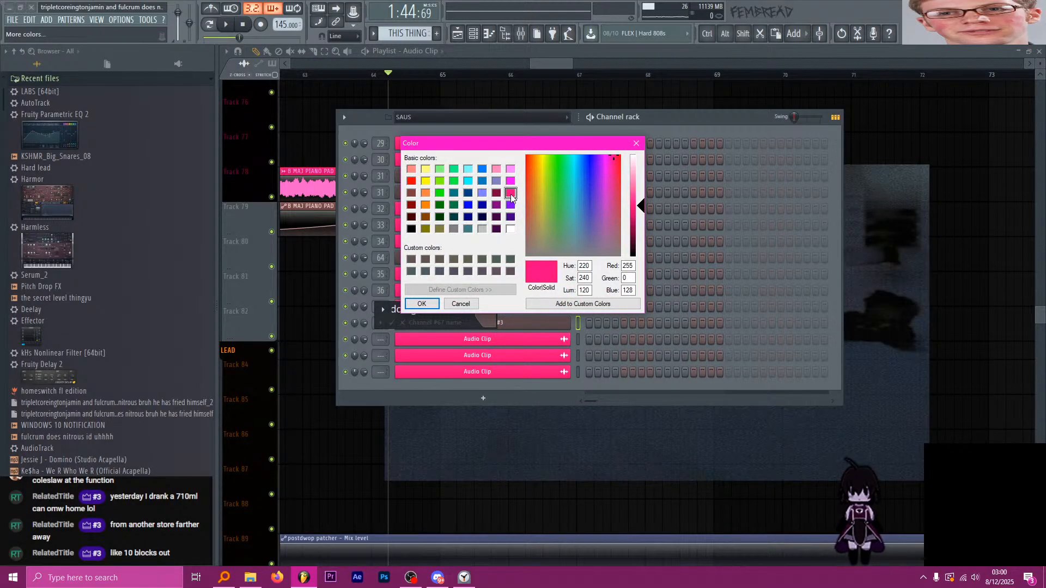
key("Return")
left_click(381, 306)
left_click(417, 240)
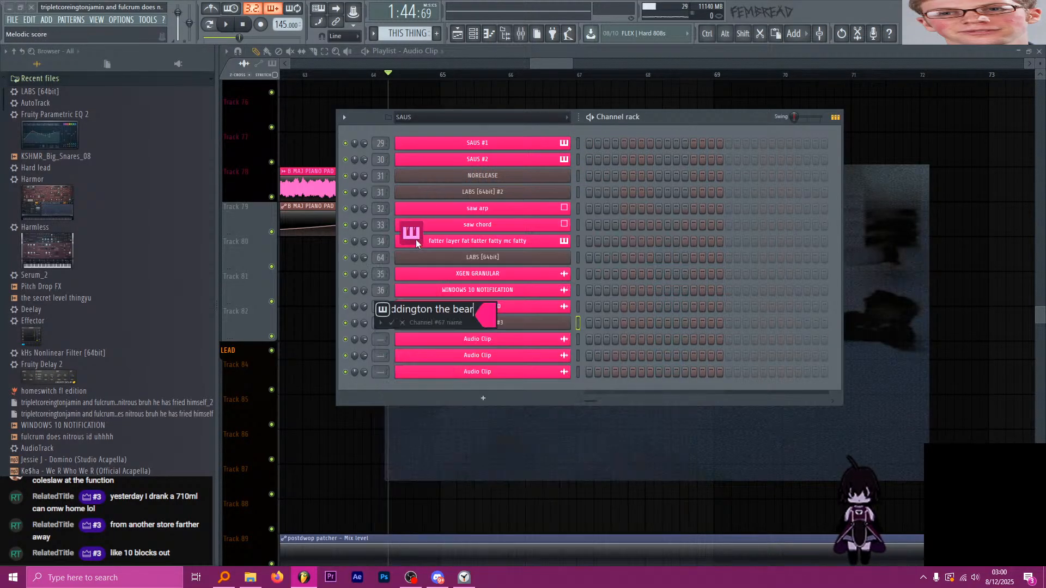
key("Return")
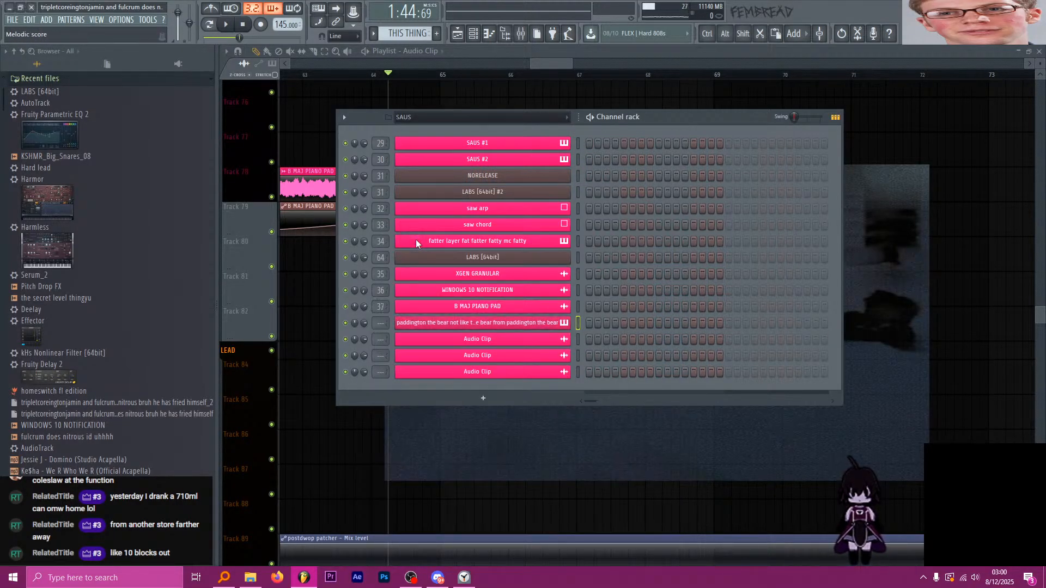
Move the Paddington channel's mixer track into the pink group as track 38, directly after B MAJ PIANO PAD.
left_click(456, 322)
key("F9")
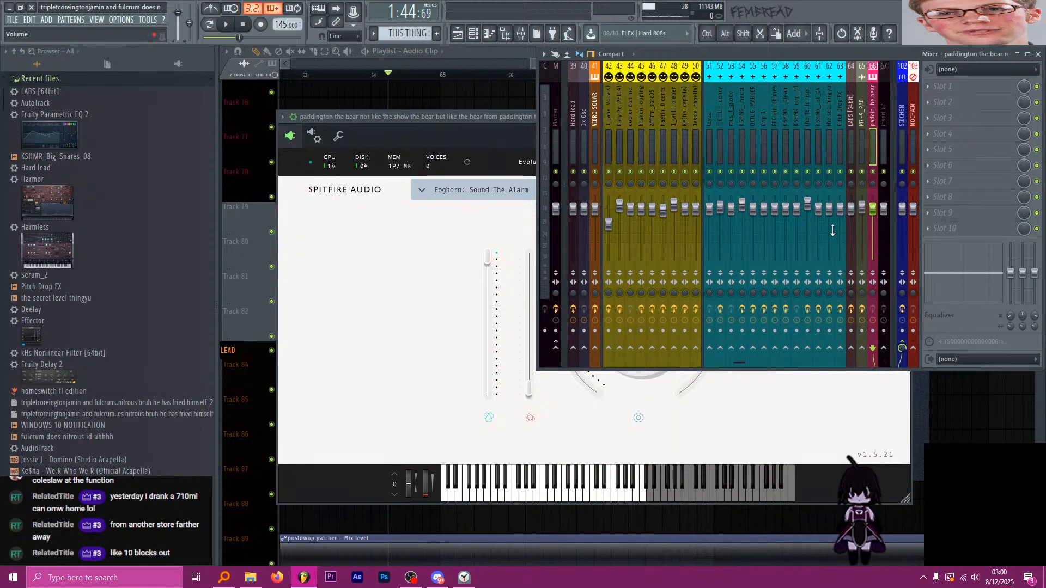
left_click_drag(873, 119, 627, 116)
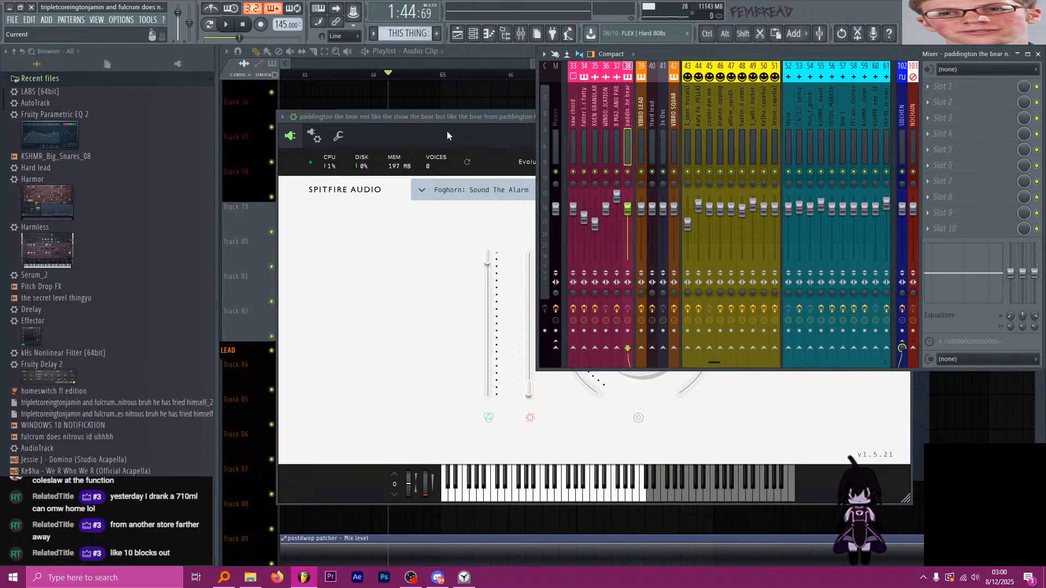
Load the Lap Steel: Resonance preset from the Guitar category in the Paddington LABS instrument.
left_click(442, 114)
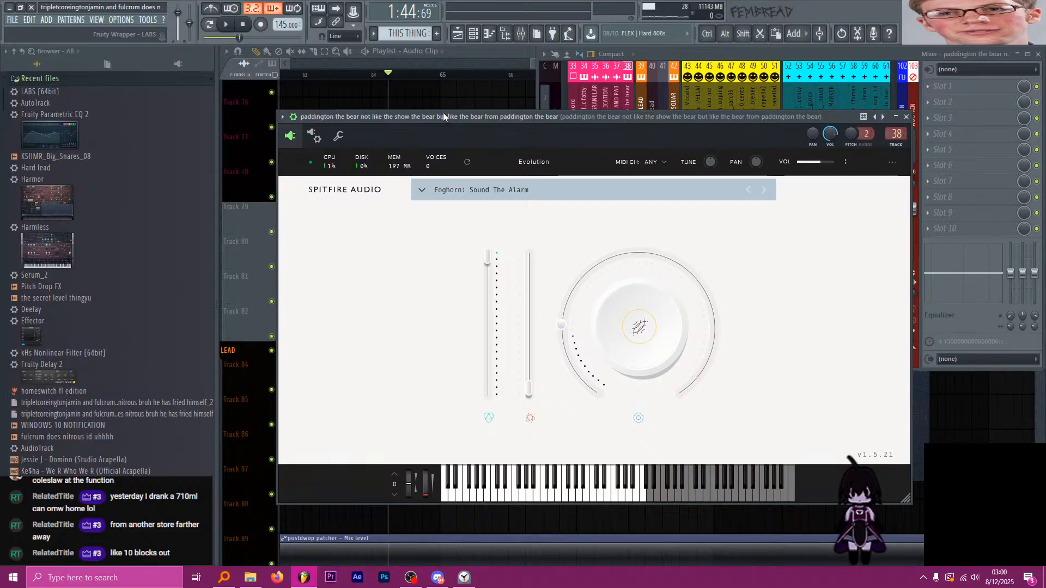
left_click(495, 191)
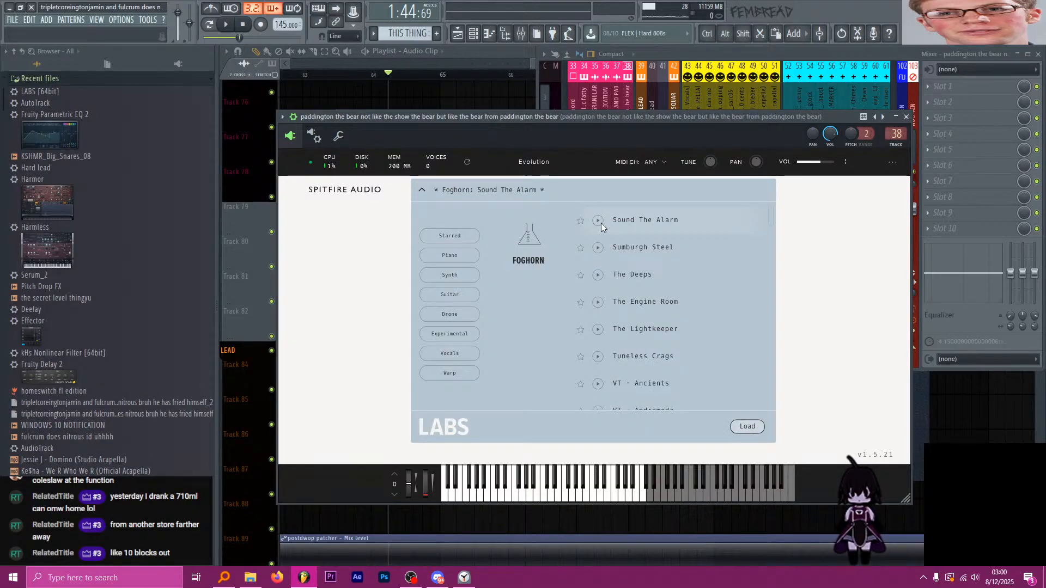
left_click(462, 295)
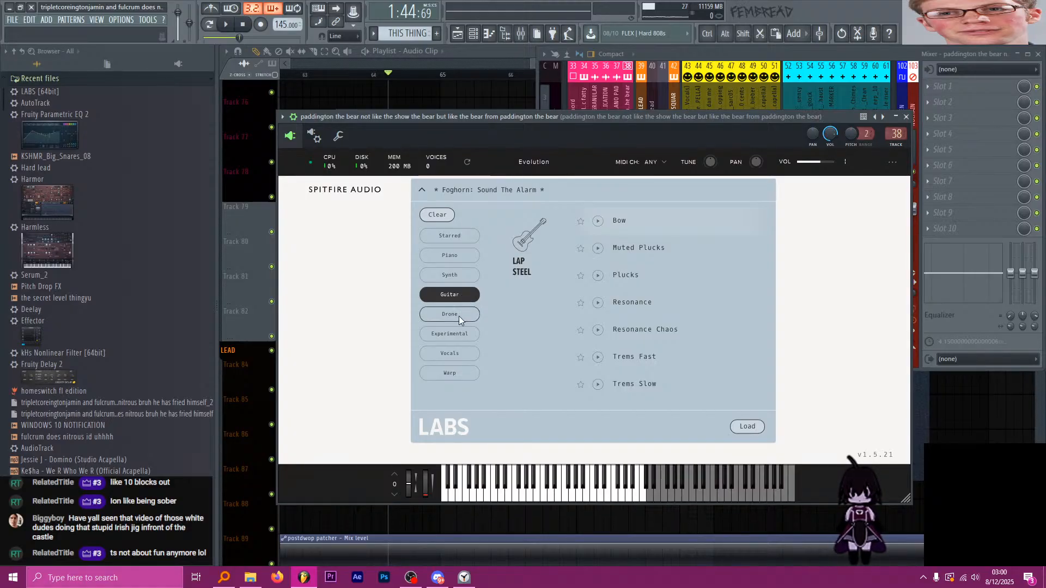
left_click(632, 303)
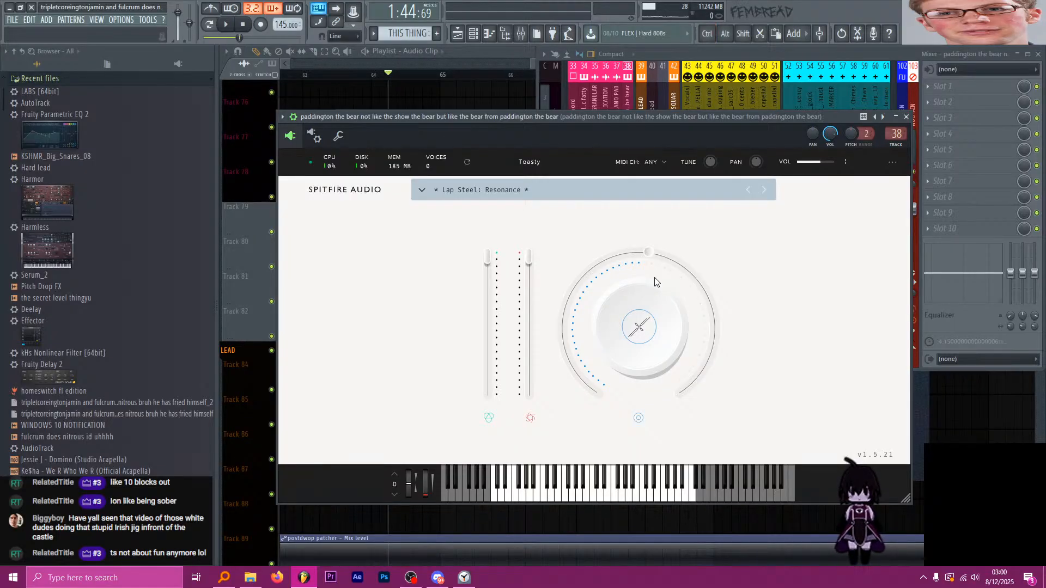
Audition the Lap Steel: Resonance preset across several notes, including F4 and B4, and close the instrument.
left_click_drag(594, 114, 605, 114)
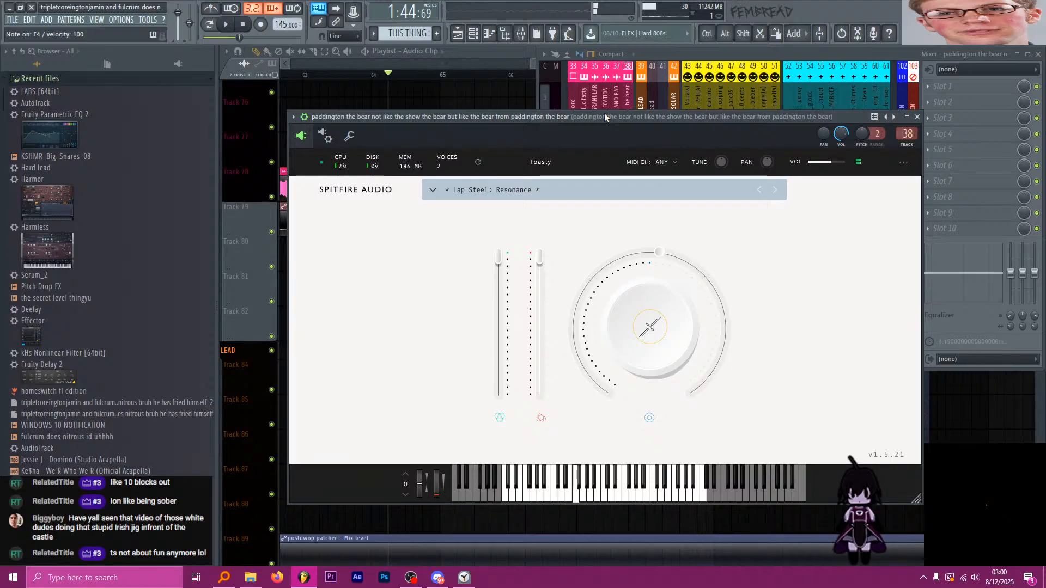
key("m")
left_click(635, 477)
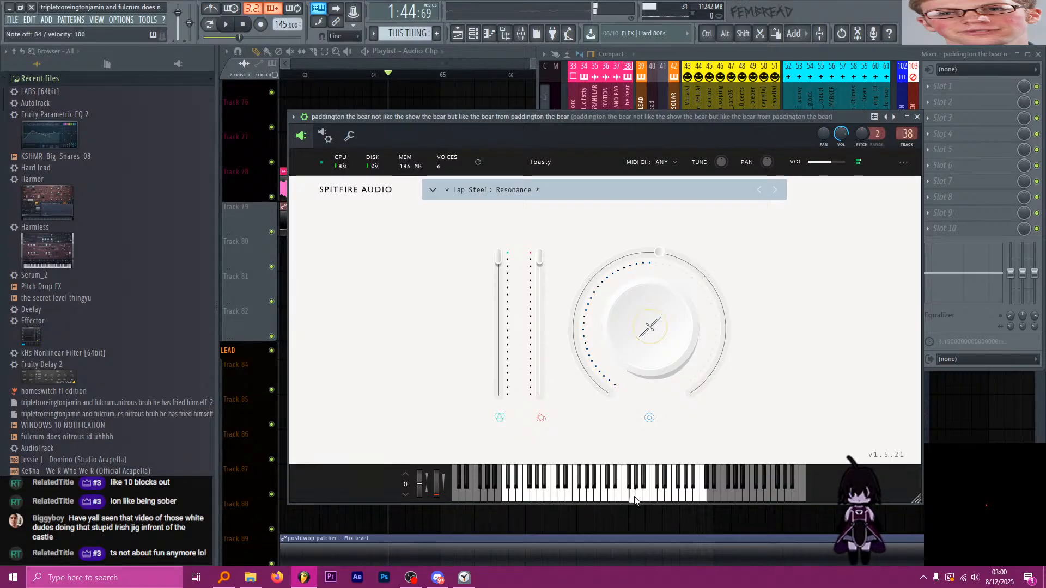
mouse_move(635, 500)
left_mouse_down()
mouse_move(703, 499)
mouse_move(662, 494)
left_mouse_up()
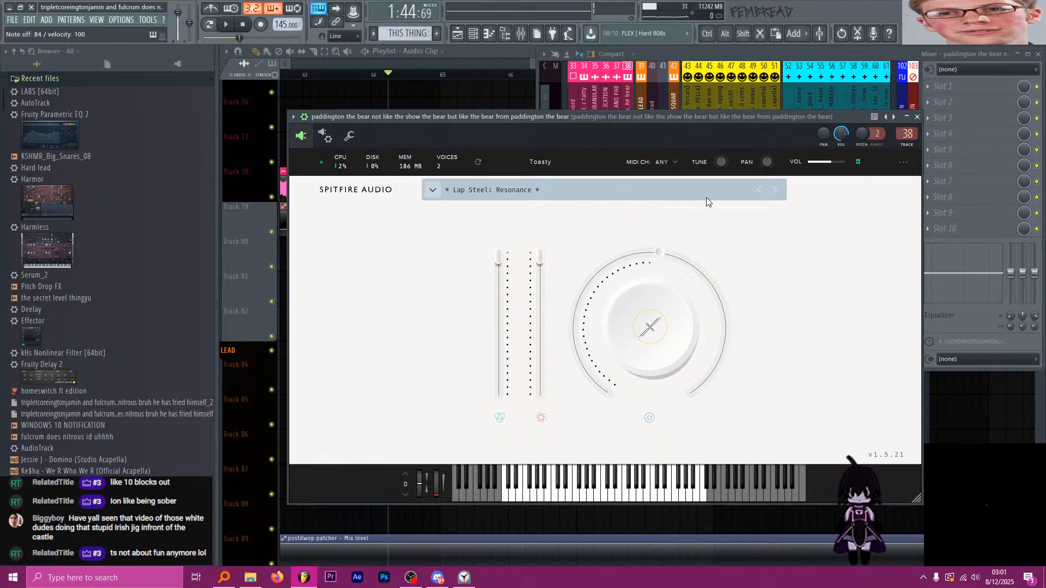
left_click(917, 116)
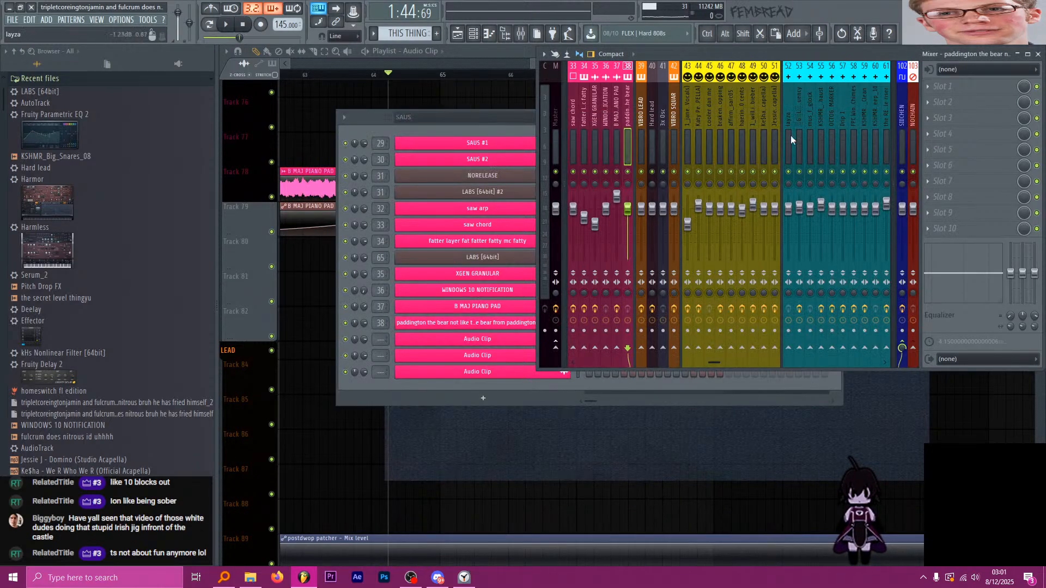
Replace the Paddington instrument's preset with Autograph Grand: The Grand, filtering the LABS library by Piano instead of Guitar.
right_click(503, 327)
left_click(502, 327)
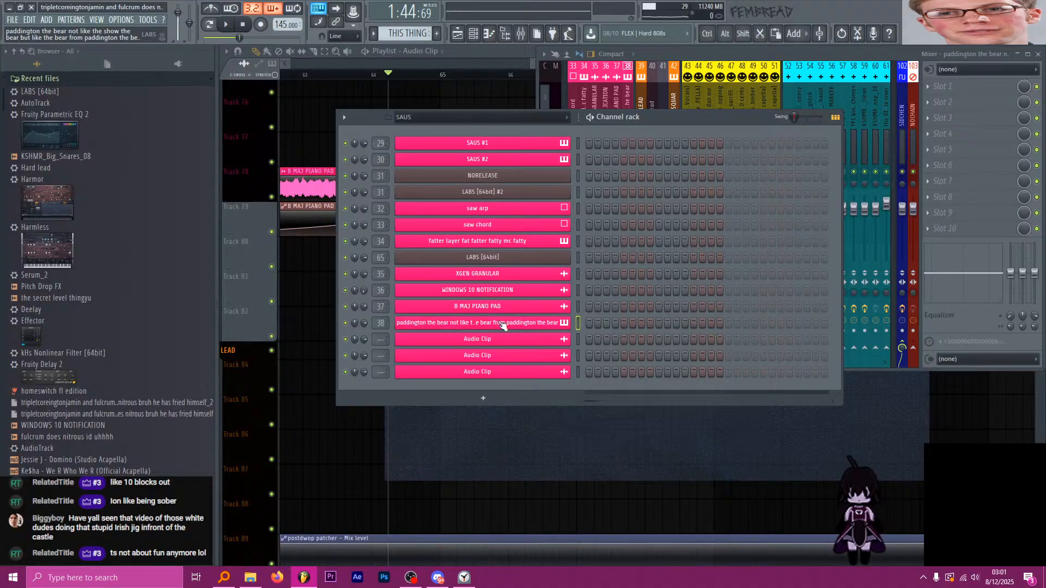
left_click(527, 192)
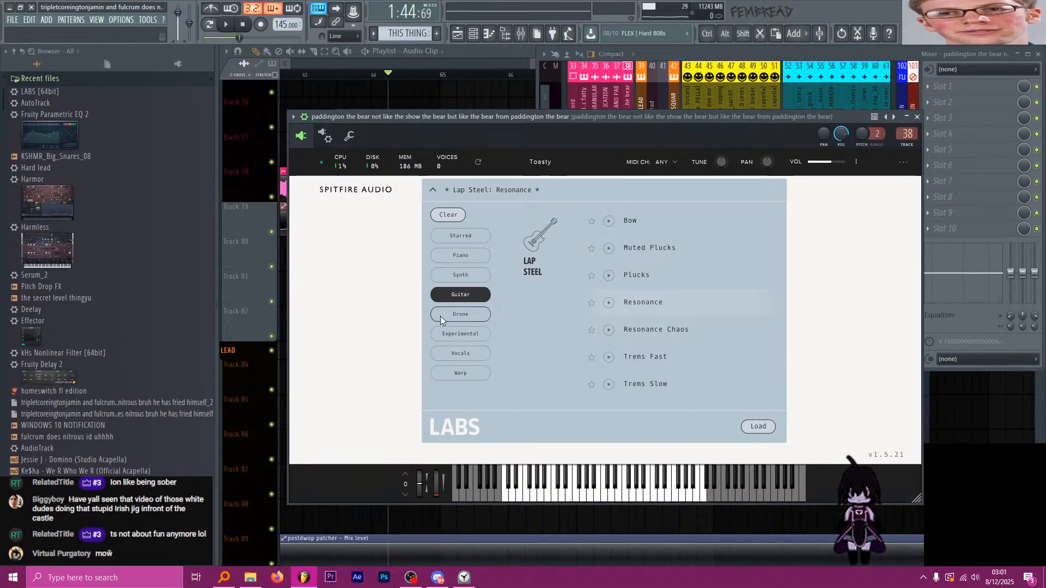
left_click(475, 254)
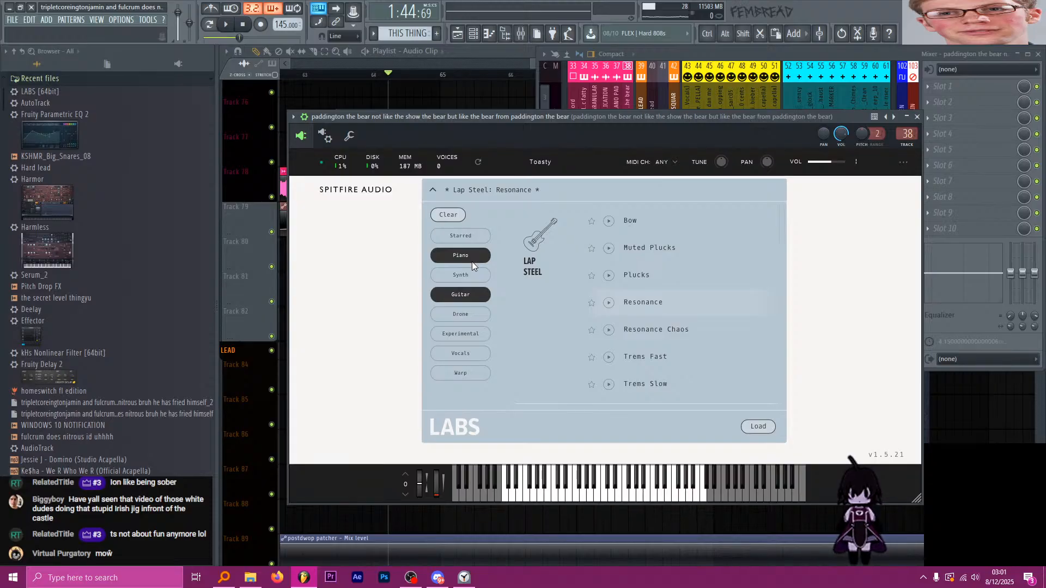
left_click(467, 296)
left_click(661, 220)
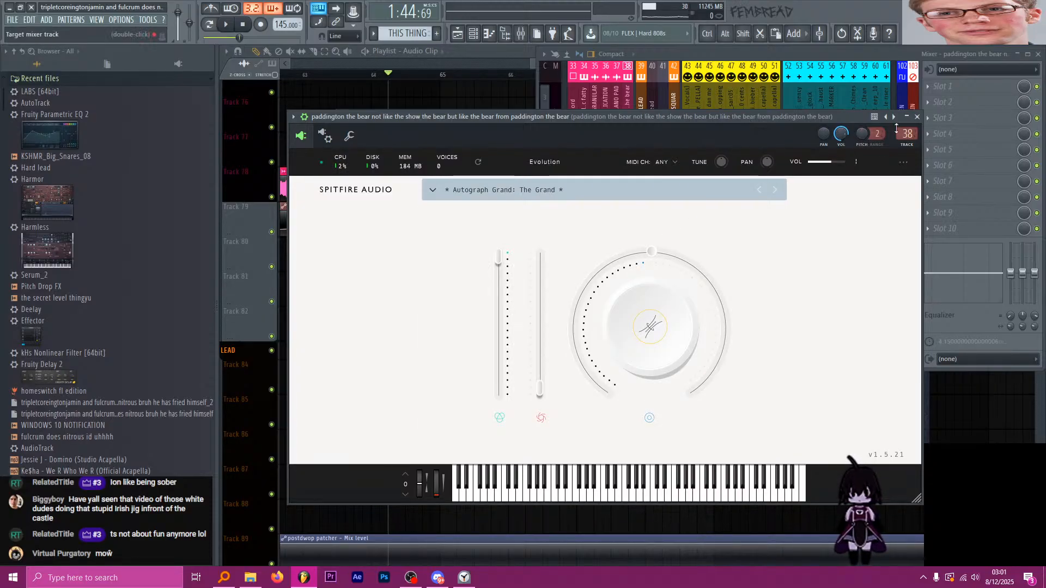
left_click(917, 117)
Open the Paddington channel's piano roll and create a new pattern named after that channel.
right_click(575, 321)
left_click(607, 323)
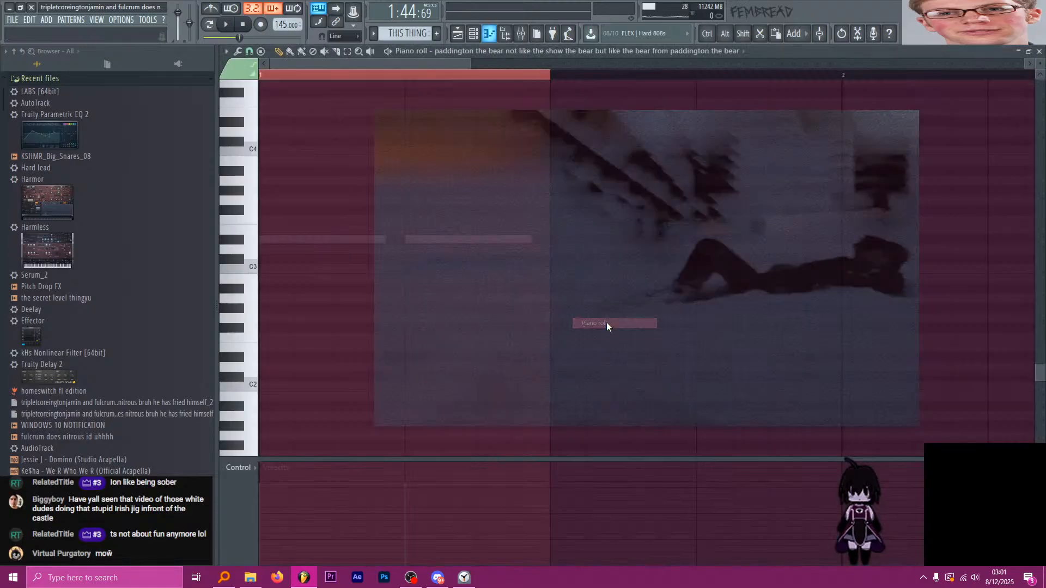
key("F4")
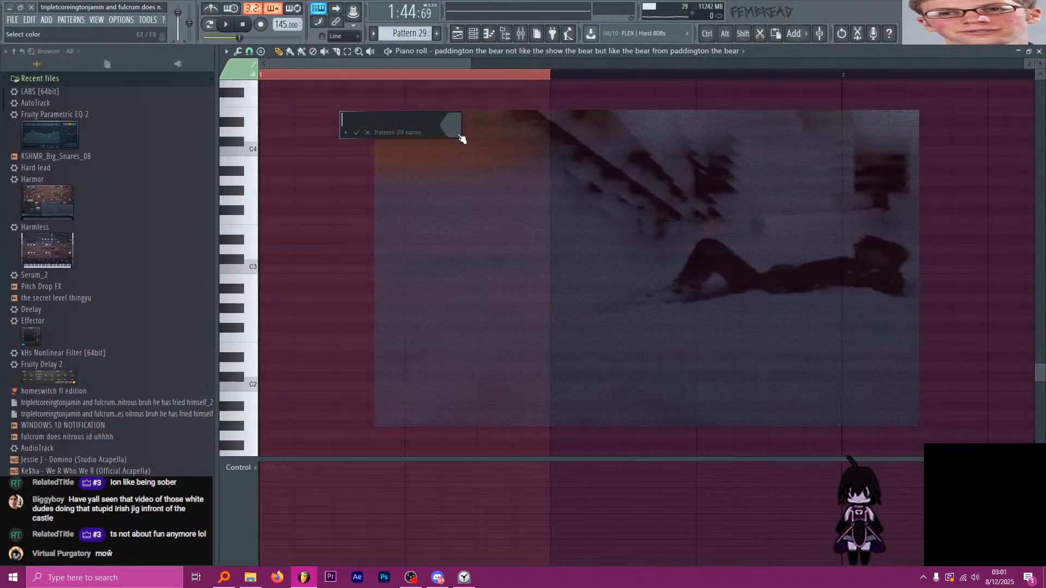
left_click(345, 132)
left_click(364, 146)
key("Return")
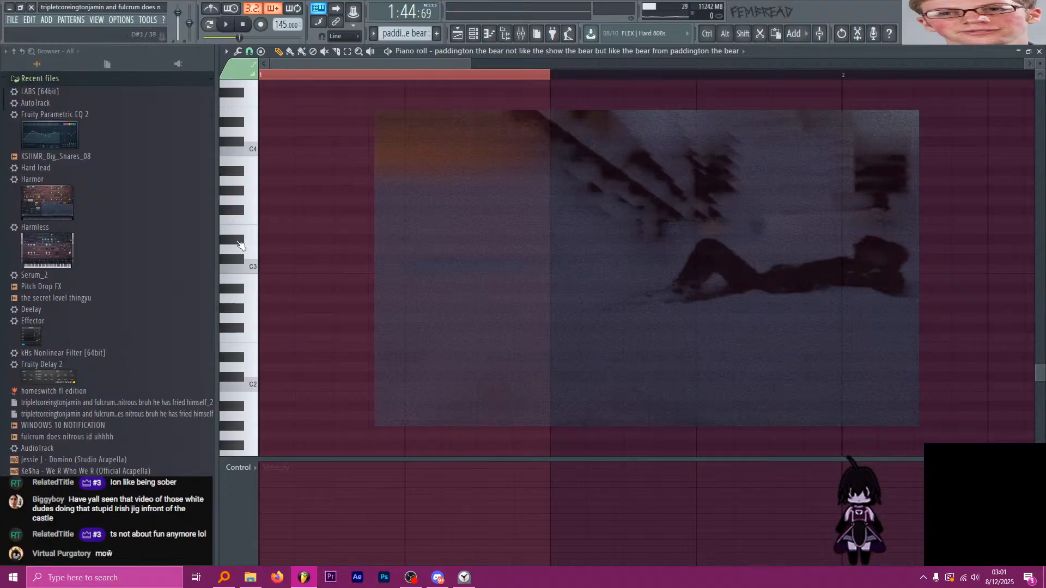
Audition the grand piano's high notes in the piano roll, starting just above C7.
scroll(234, 381, "up", 5)
scroll(257, 169, "up", 8)
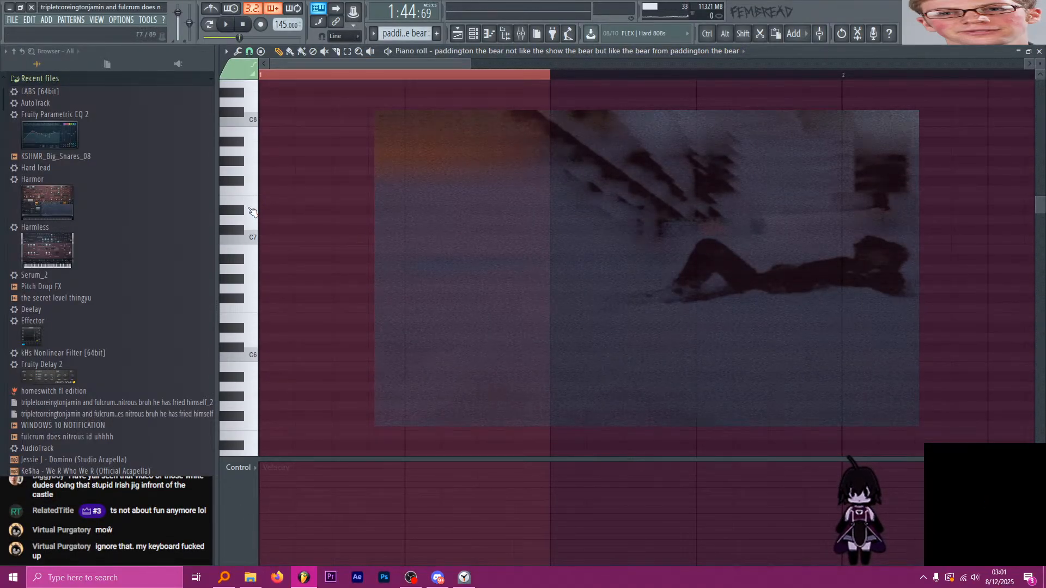
mouse_move(253, 214)
left_mouse_down()
mouse_move(283, 466)
mouse_move(309, 376)
left_mouse_up()
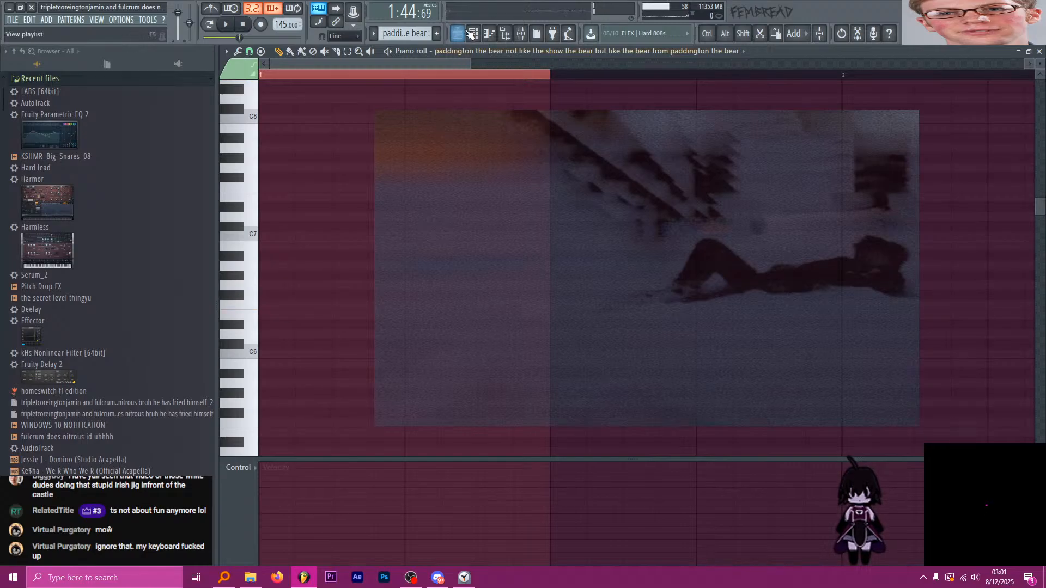
Return to the playlist and place the song position in bar 61, over the B MAJ PIANO PAD clip.
key("F6")
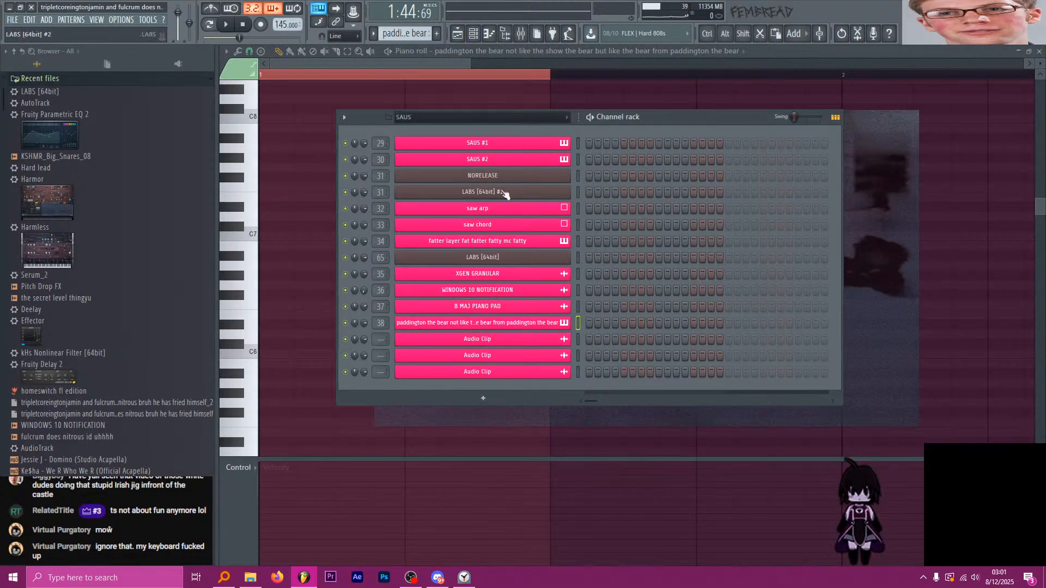
key("F5")
left_click(493, 74)
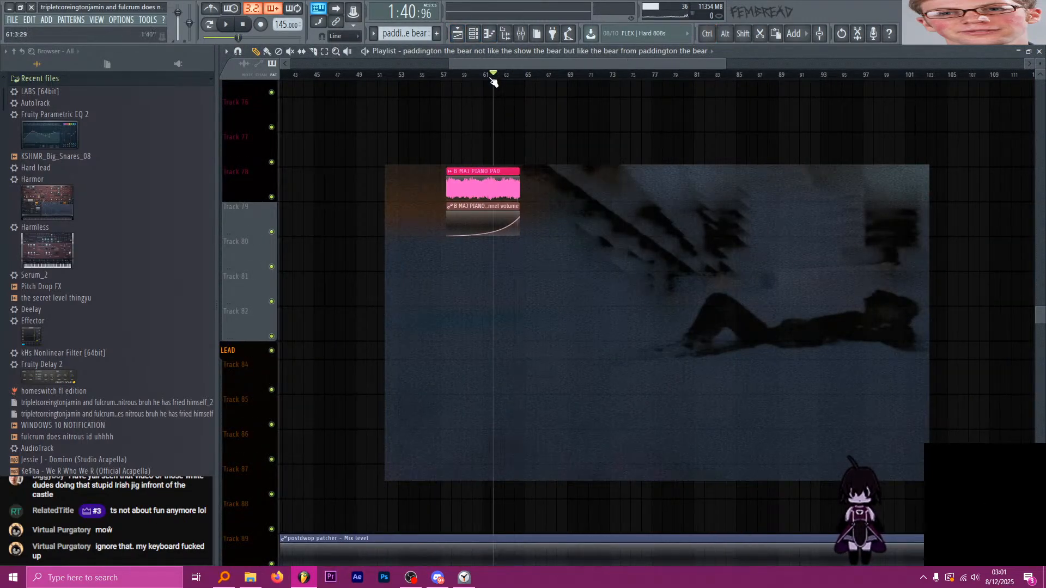
Audition the Paddington instrument's high keys, raise its global gain to 400%, and test it once more.
left_click(473, 34)
left_click(526, 323)
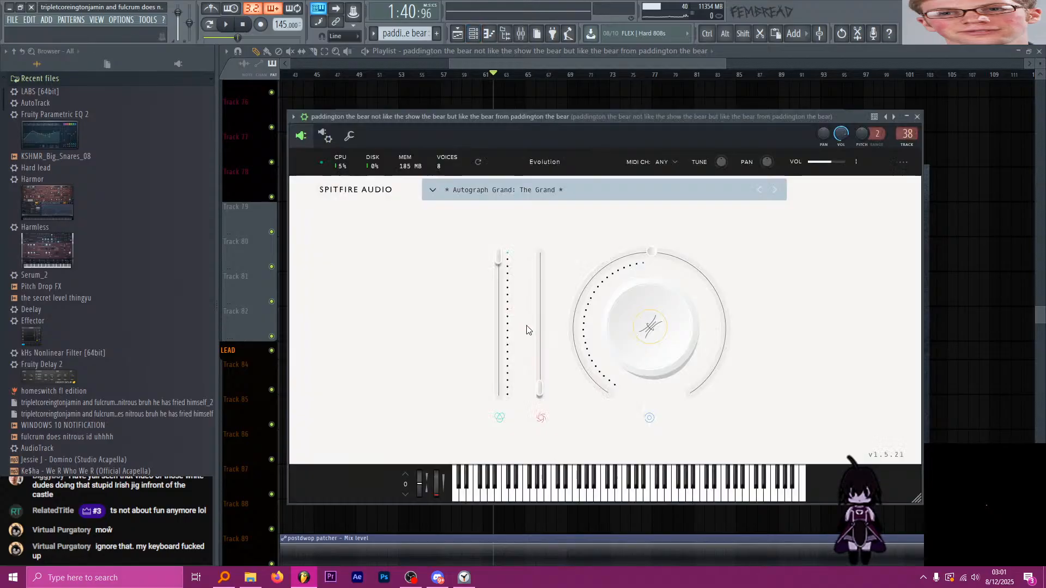
mouse_move(677, 488)
left_mouse_down()
mouse_move(643, 475)
mouse_move(362, 473)
mouse_move(739, 495)
left_mouse_up()
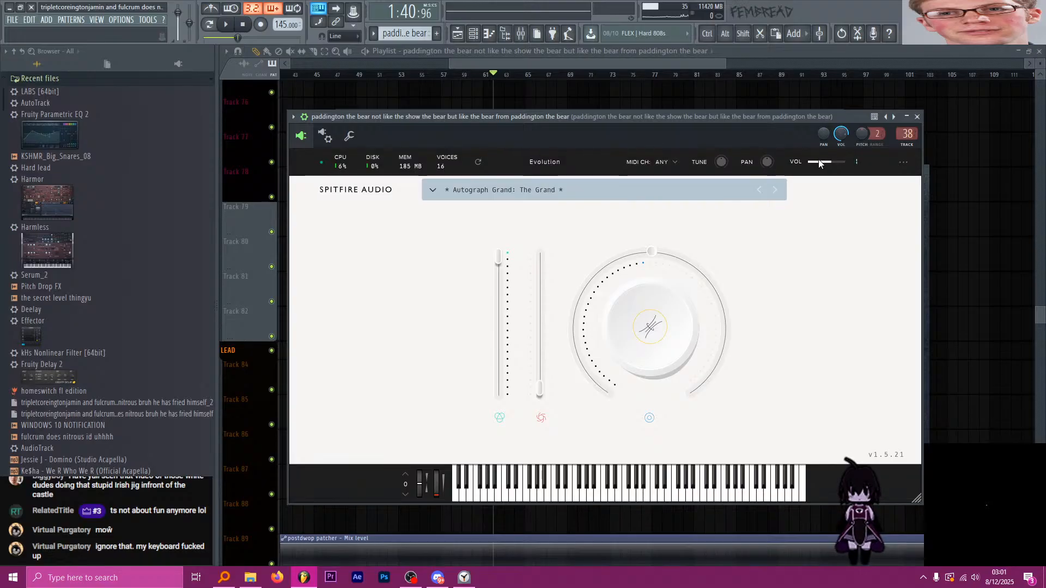
left_click_drag(821, 162, 847, 162)
left_click(657, 473)
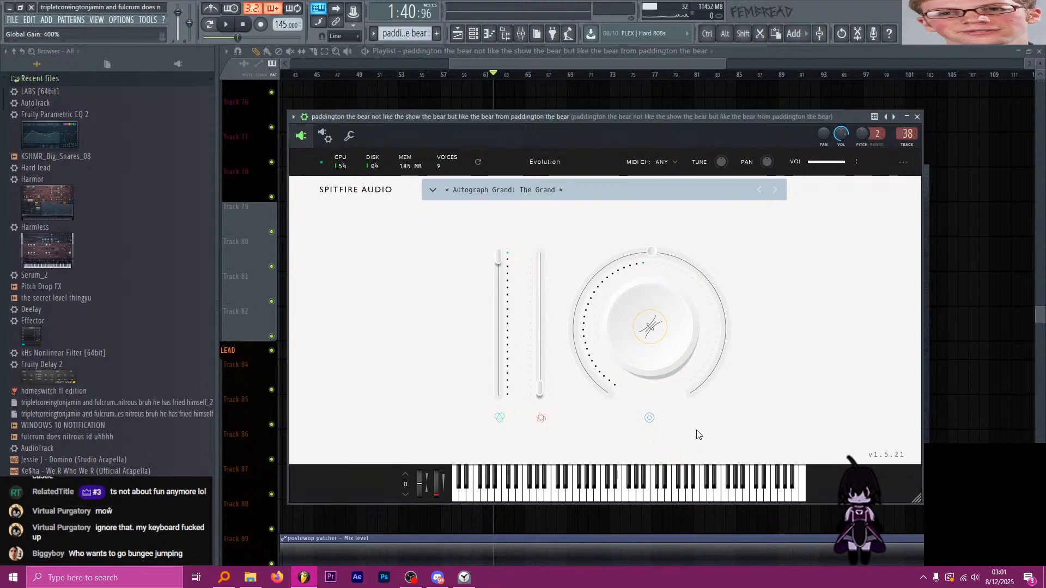
left_click(918, 115)
Open the Paddington channel's piano roll and audition its keys from the C6 to the C7 range.
right_click(537, 324)
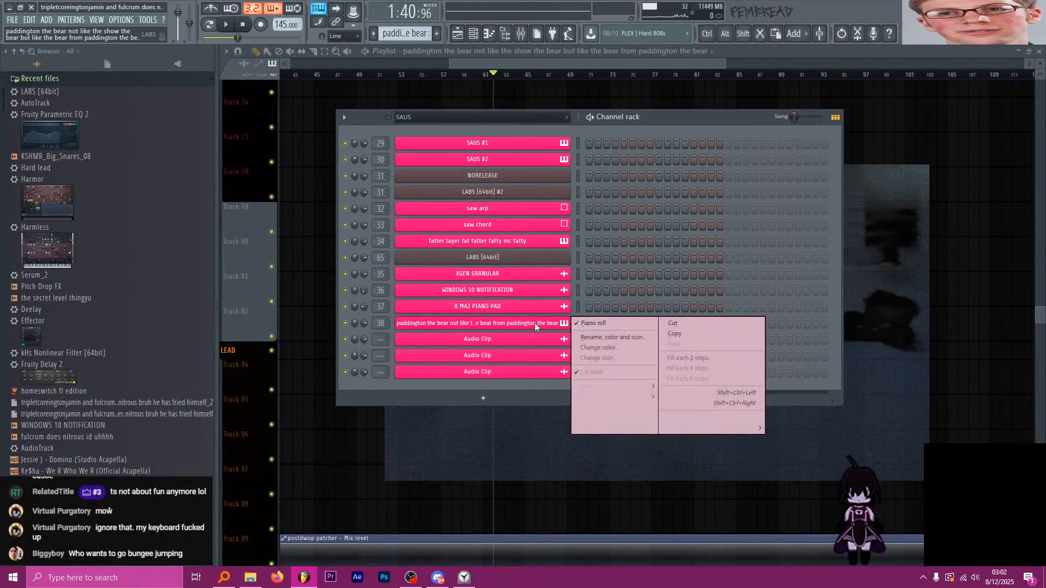
left_click(593, 324)
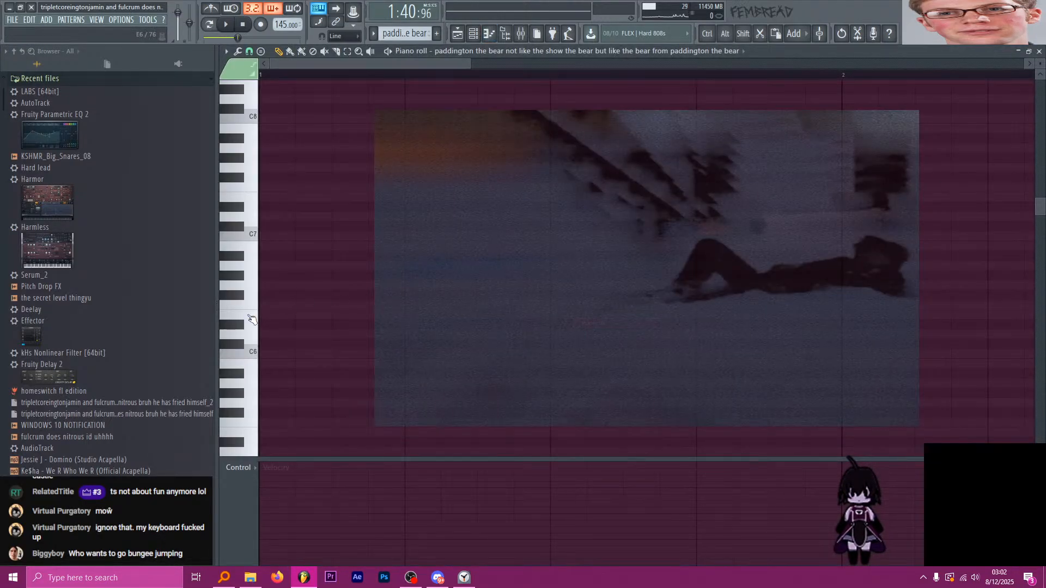
scroll(252, 319, "up", 3)
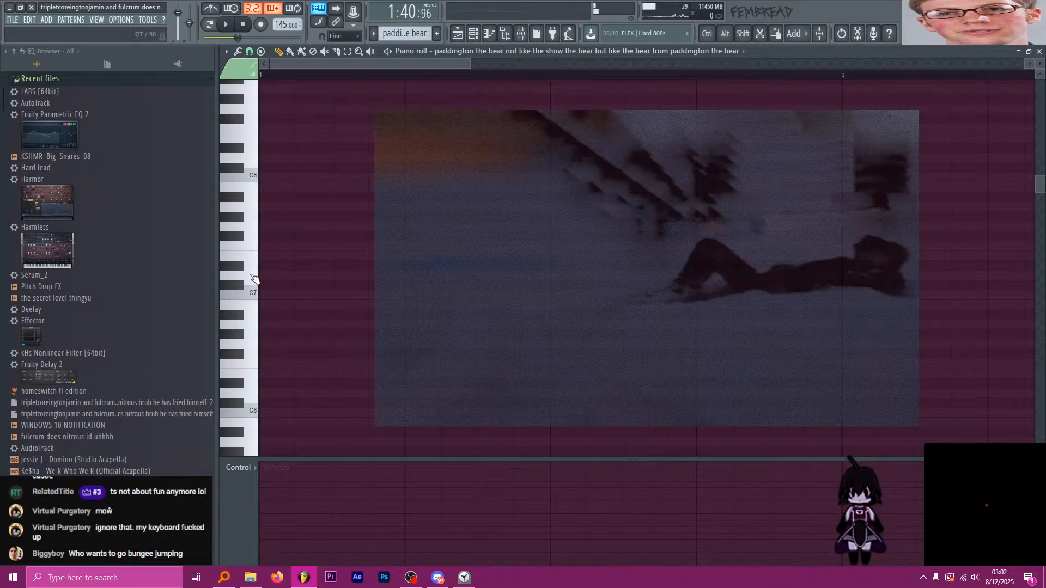
scroll(248, 327, "down", 6)
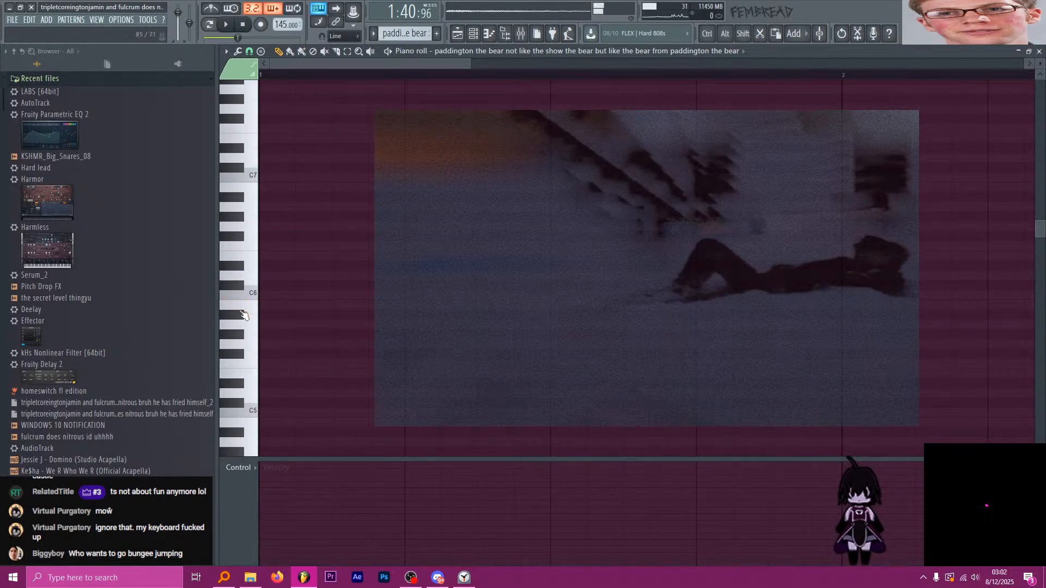
Try a sustained chord of A#5, C6 and F6 at the start of bar 1, then delete it.
left_click(266, 315)
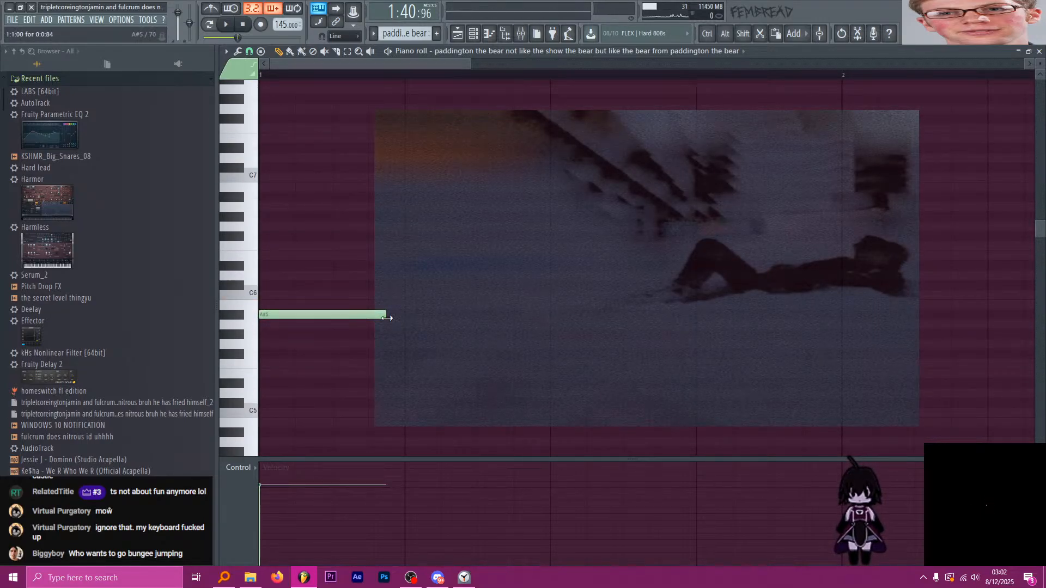
left_click_drag(386, 318, 570, 317)
left_click(261, 246)
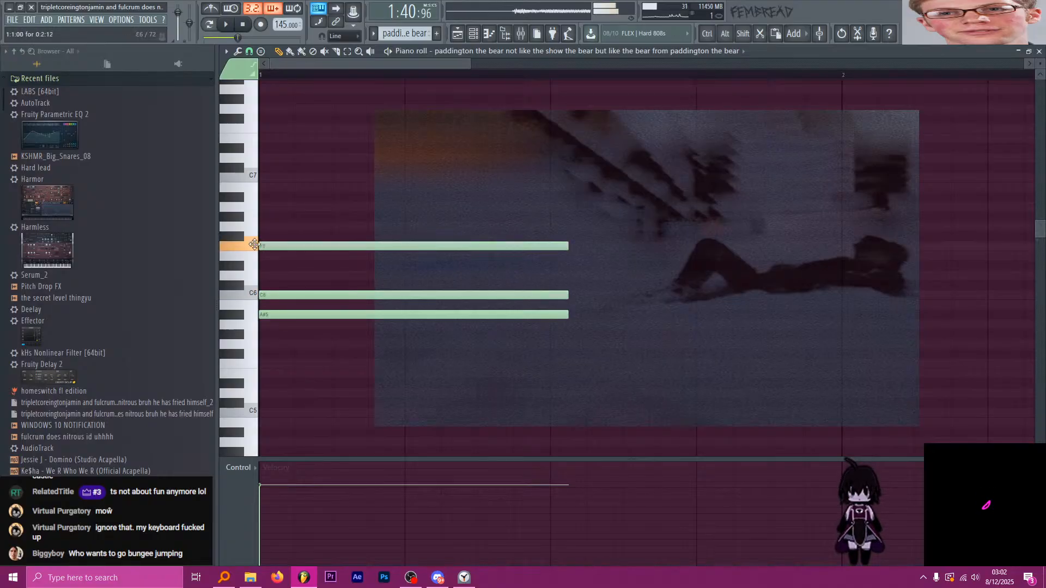
scroll(302, 357, "down", 4)
left_click_drag(303, 359, 382, 218)
right_click(327, 315)
right_click(317, 296)
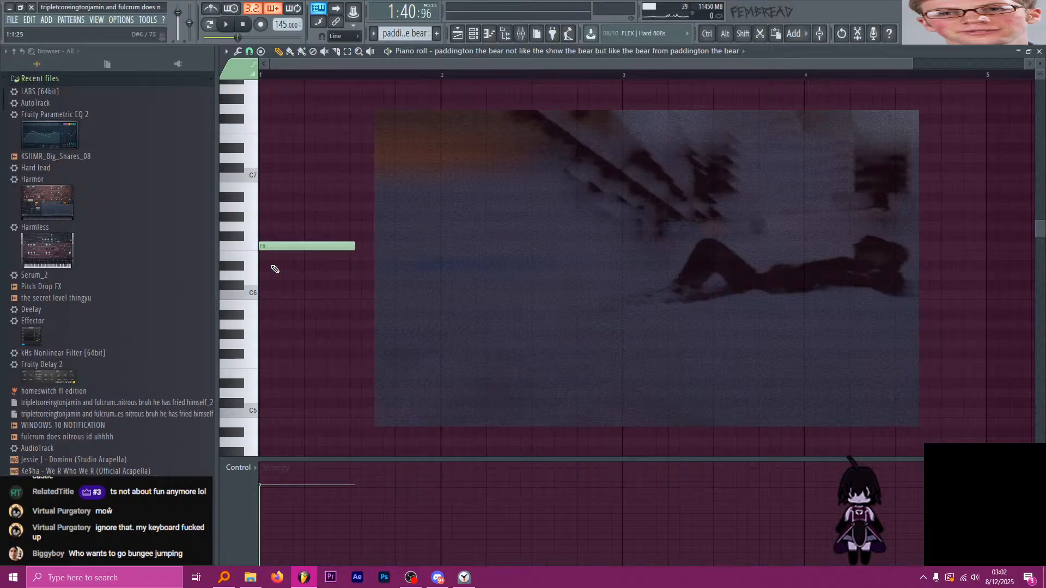
right_click(277, 247)
Try a chord of F6, A6 and C7 at the start of bar 1, then remove its two upper notes.
left_click(272, 207)
right_click(274, 207)
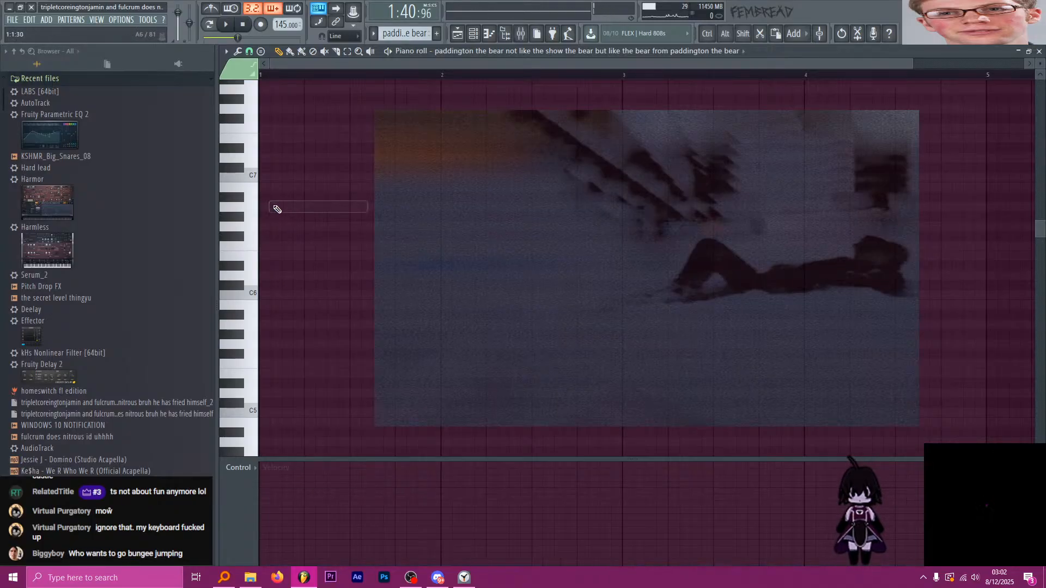
left_click(269, 197)
right_click(274, 197)
left_click_drag(263, 188, 262, 176)
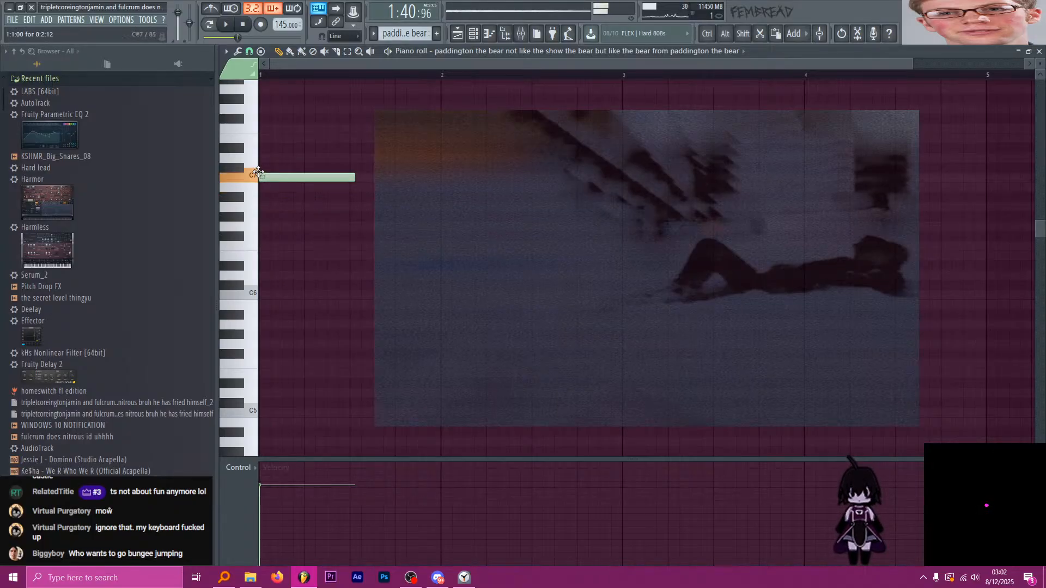
left_click(269, 206)
left_click_drag(264, 236, 260, 250)
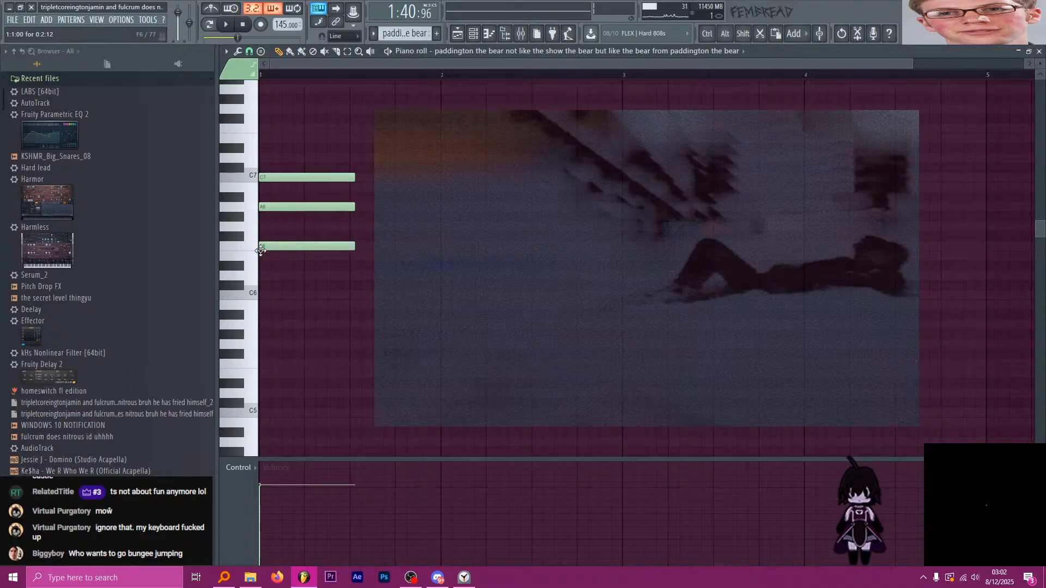
left_click(294, 285)
right_click(271, 280)
right_click(278, 207)
right_click(286, 177)
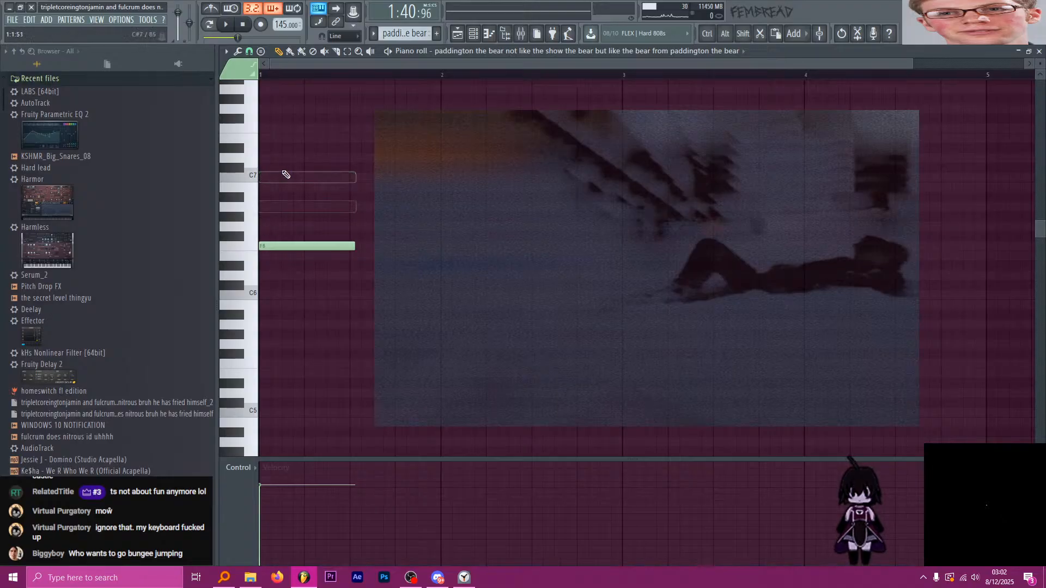
Try a C6, D6 and F6 chord at bar 1, lengthen it slightly, then delete all three notes.
left_click(258, 283)
left_click(272, 283)
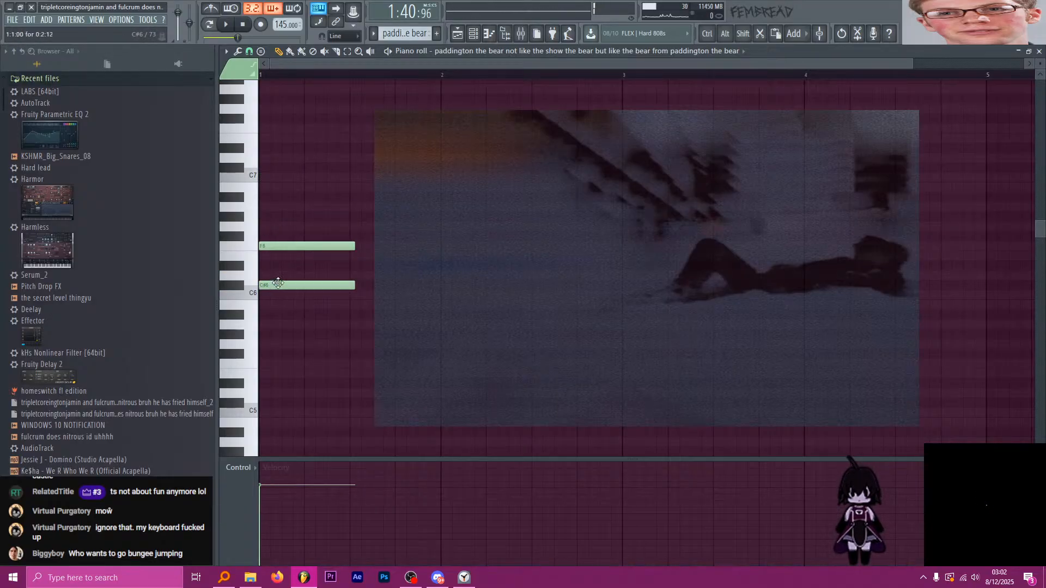
right_click(266, 283)
left_click(267, 282)
left_click(268, 294)
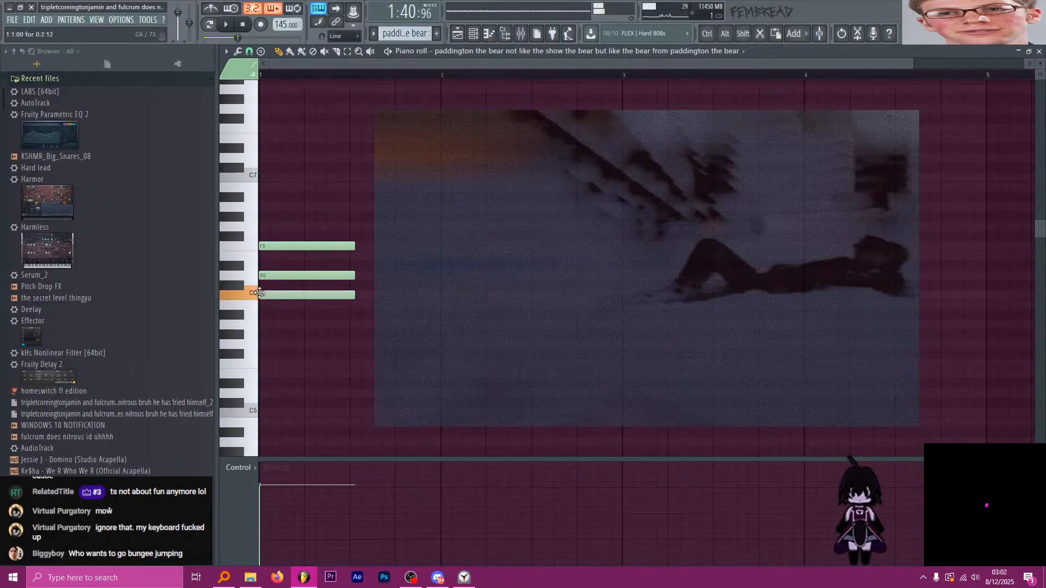
left_click(264, 246)
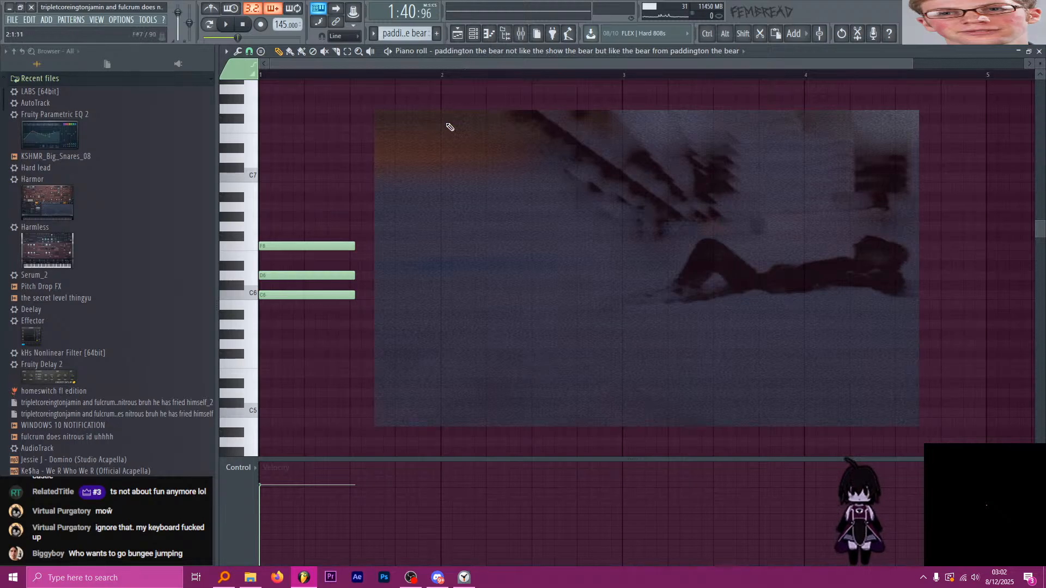
scroll(364, 313, "down", 3)
left_click_drag(383, 328, 273, 174)
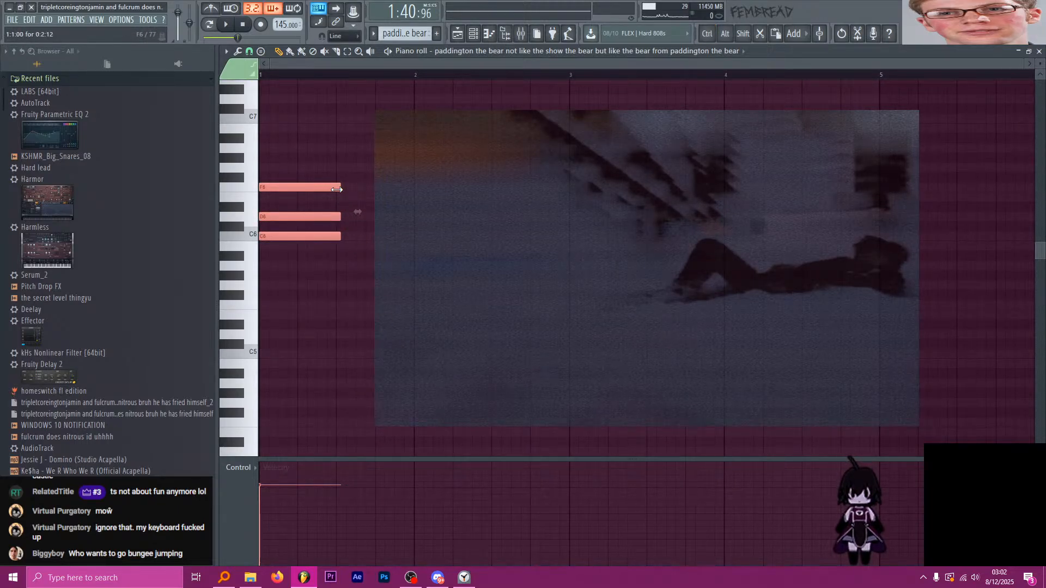
left_click_drag(337, 190, 377, 189)
key("Delete")
Draw a chord of A5, A#5 and C6 at bar 1, extend it to about bar 4, and audition it.
left_click_drag(293, 266, 263, 266)
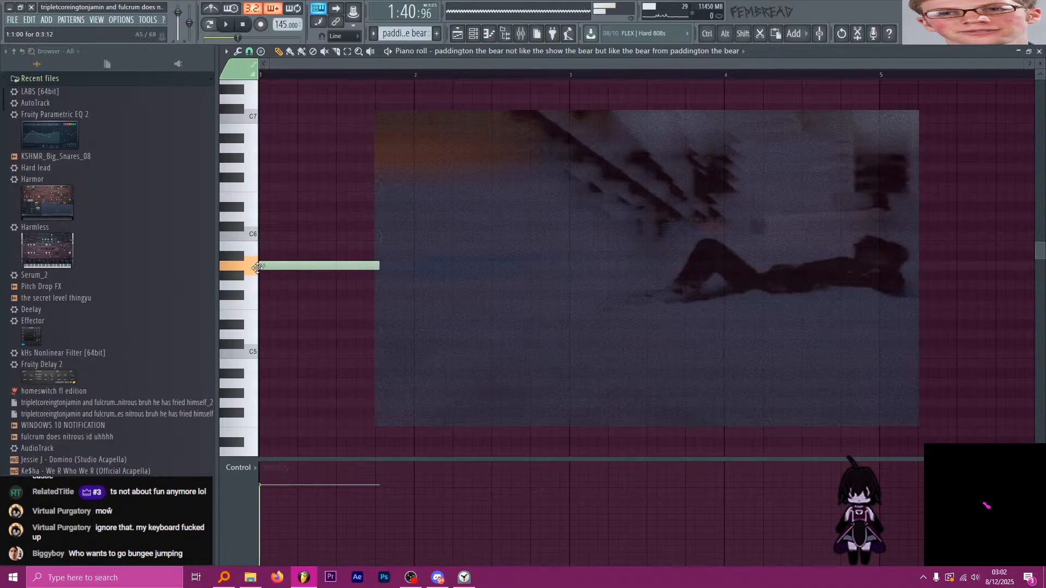
left_click(262, 258)
left_click_drag(269, 227, 260, 238)
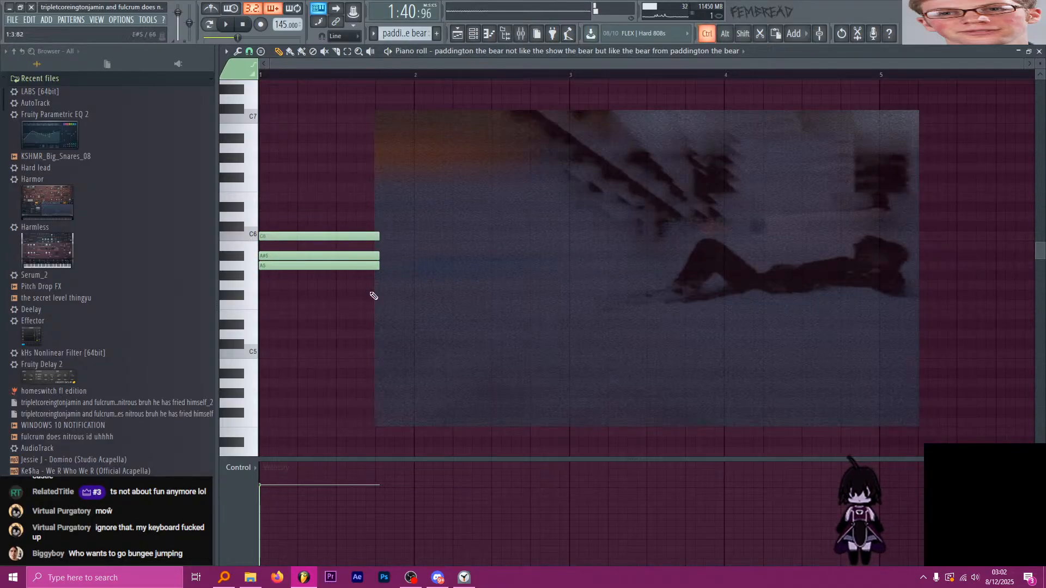
left_click_drag(373, 295, 272, 215)
left_click_drag(375, 236, 724, 249)
right_click(583, 235, "alt")
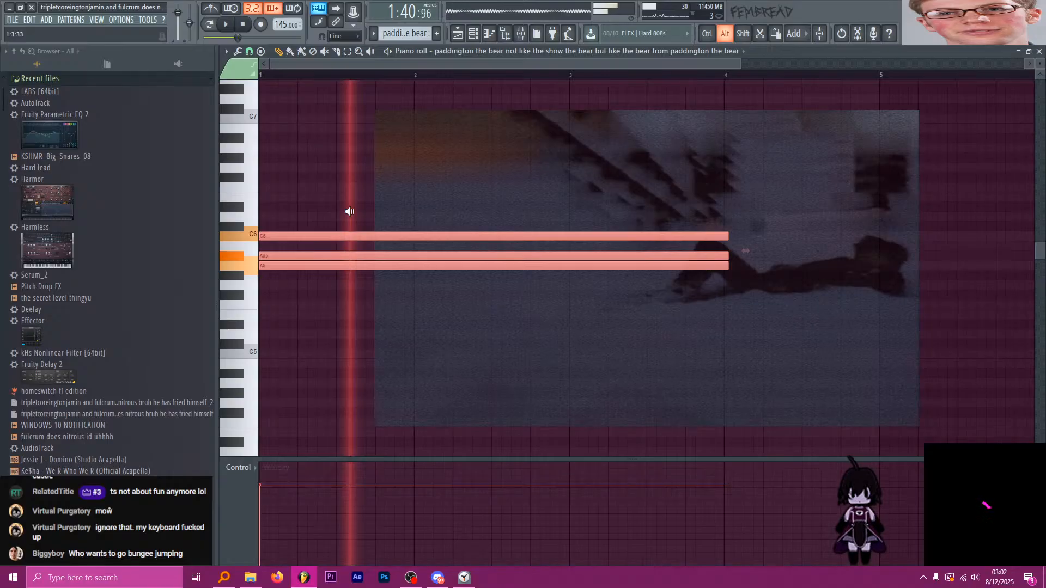
Load the Glass Piano: Anthem preset in the Paddington channel's LABS instrument and play the chord pattern.
left_click(475, 34)
left_click(559, 324)
left_click(586, 190)
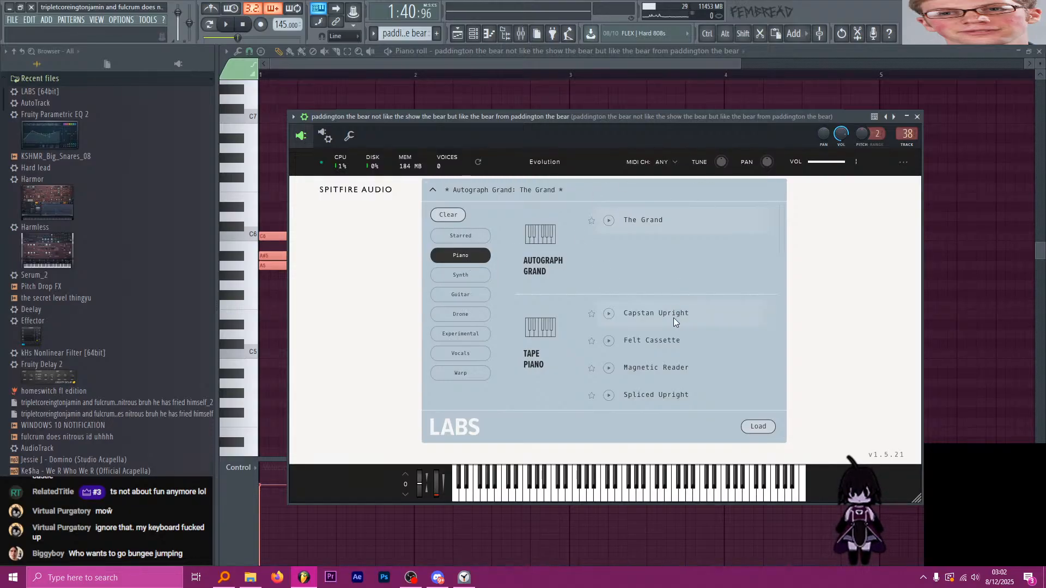
scroll(672, 314, "down", 3)
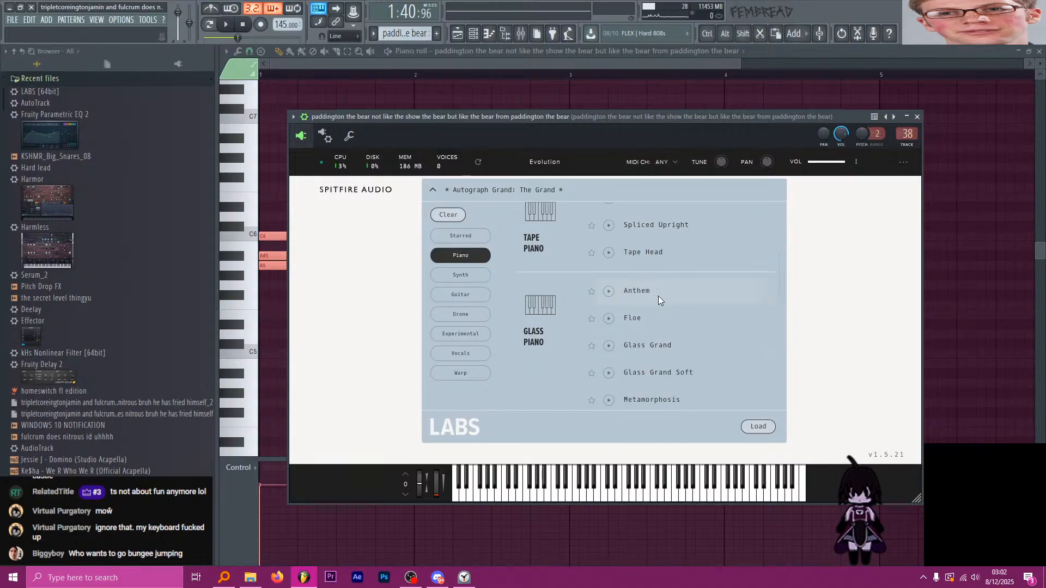
left_click(658, 296)
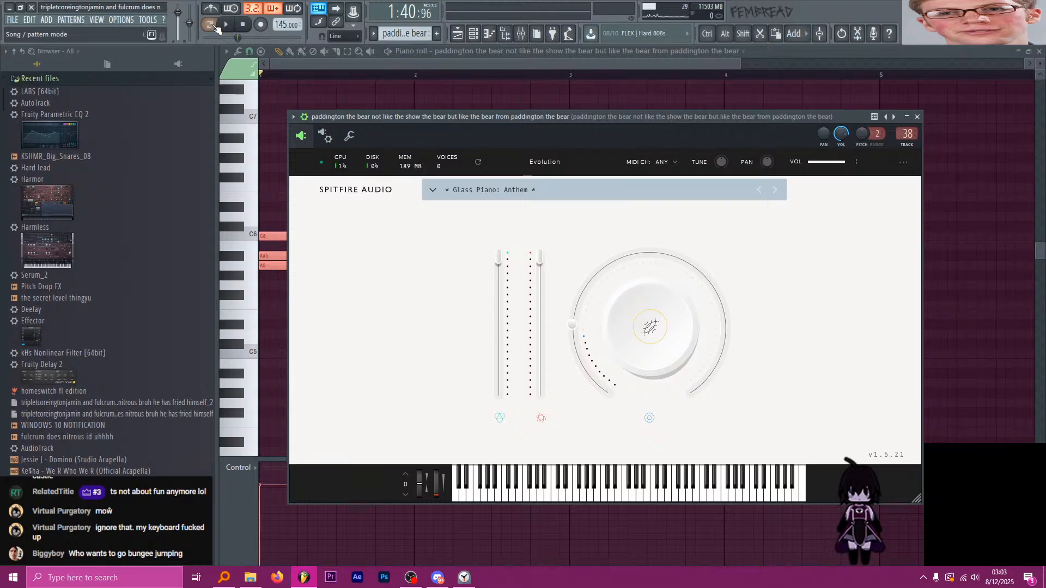
left_click(226, 30)
left_click_drag(423, 114, 439, 118)
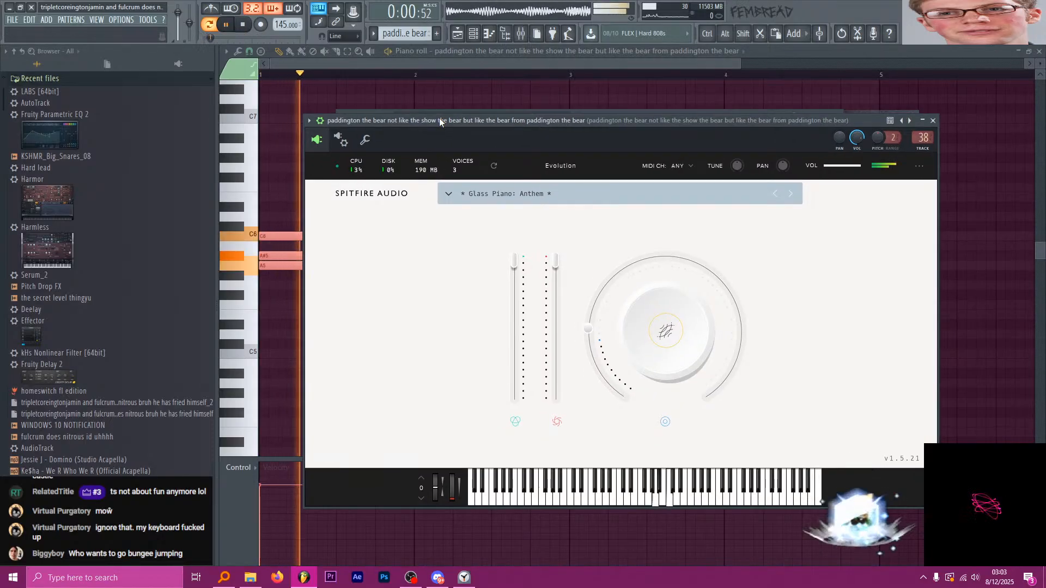
Audition the chord with the Glass Grand and Glass Grand Soft presets, then advance to Metamorphosis.
left_click(791, 193)
left_click_drag(561, 124, 596, 114)
key("space")
key("space")
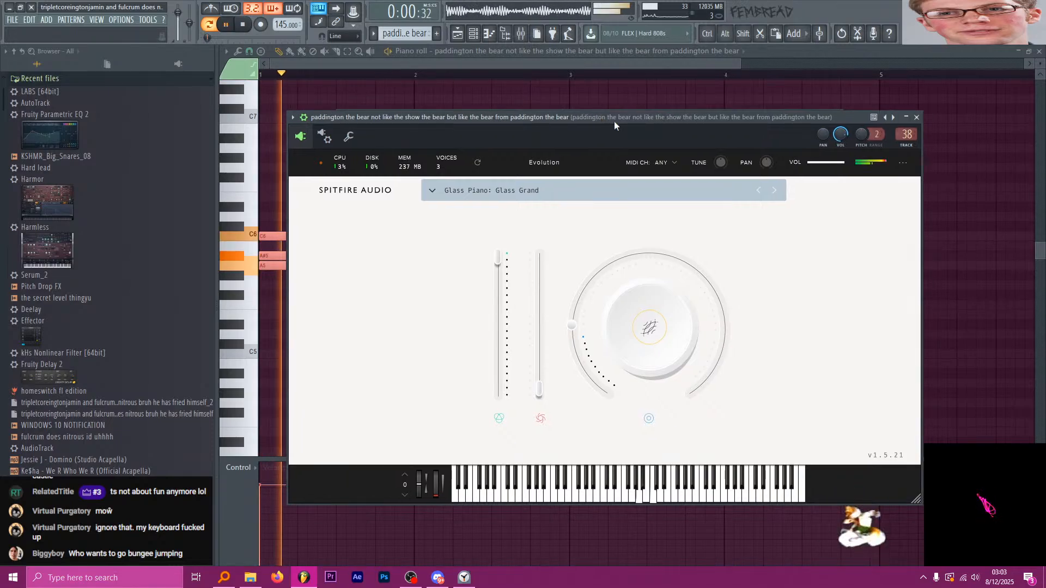
key("space")
left_click(778, 192)
left_click_drag(664, 122, 657, 120)
key("space")
key("space")
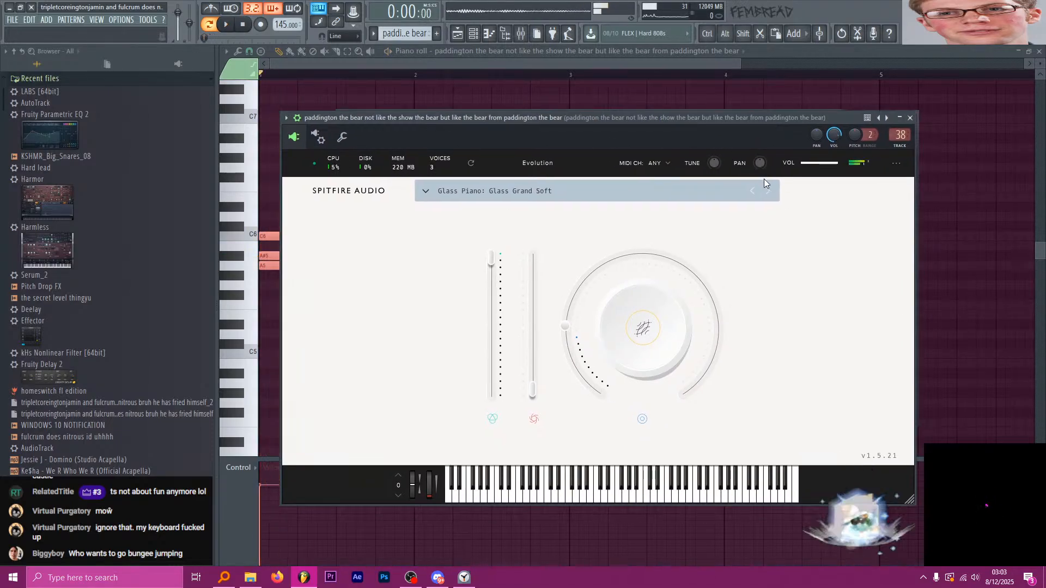
left_click(768, 191)
Load the Piano Pads: Alien preset from the LABS piano list and play the chord pattern with it.
left_click(565, 191)
scroll(669, 322, "down", 5)
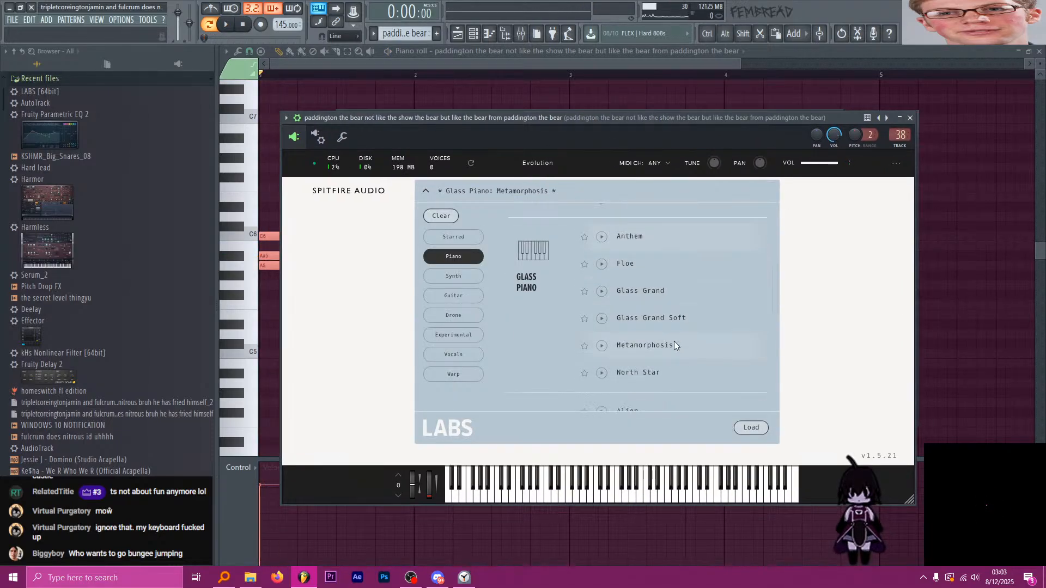
left_click(651, 299)
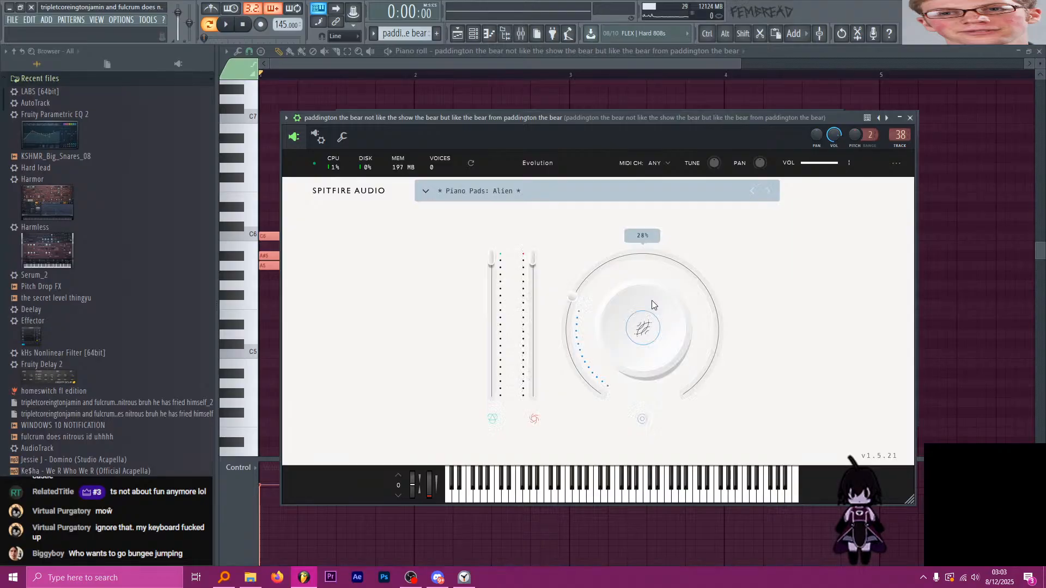
left_click_drag(594, 119, 596, 118)
key("space")
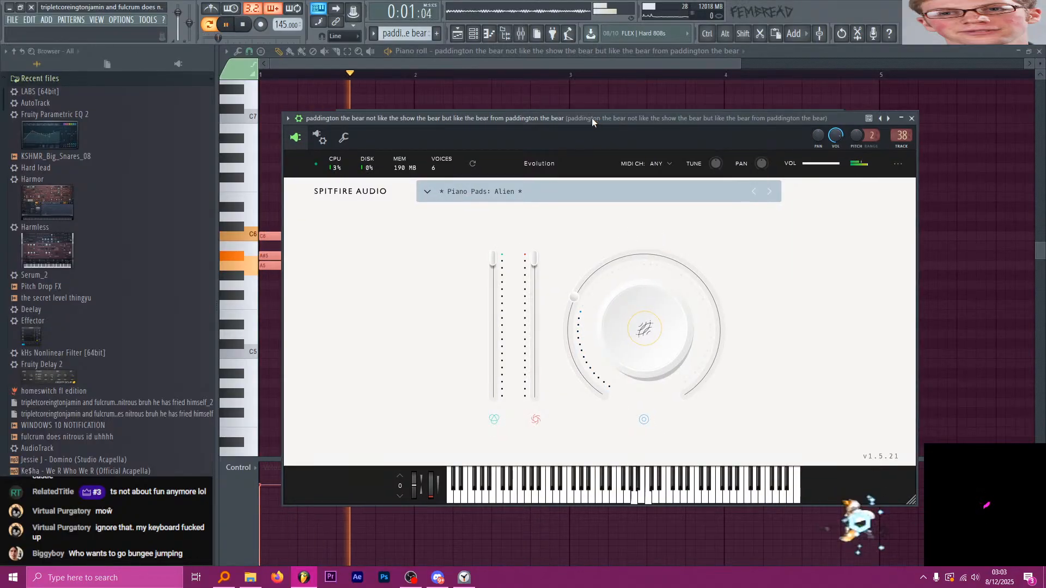
key("space")
Advance the LABS instrument to the Piano Pads: Glass 1 preset and play the chord pattern.
left_click(770, 191)
left_click_drag(564, 118, 553, 117)
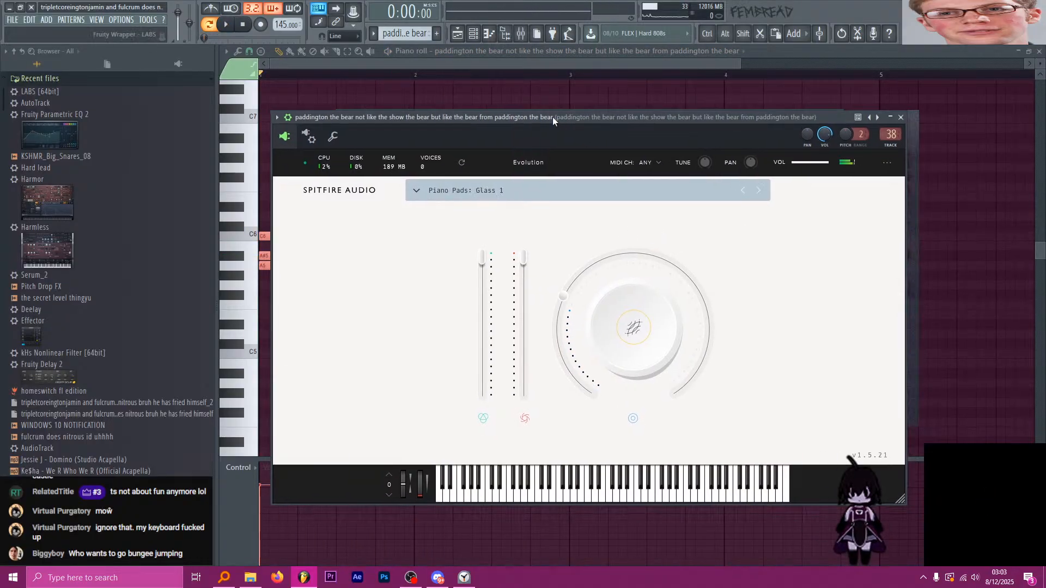
key("space")
Stop playback and extend the three selected chord notes to about a third of the way through bar 6.
left_click(531, 63)
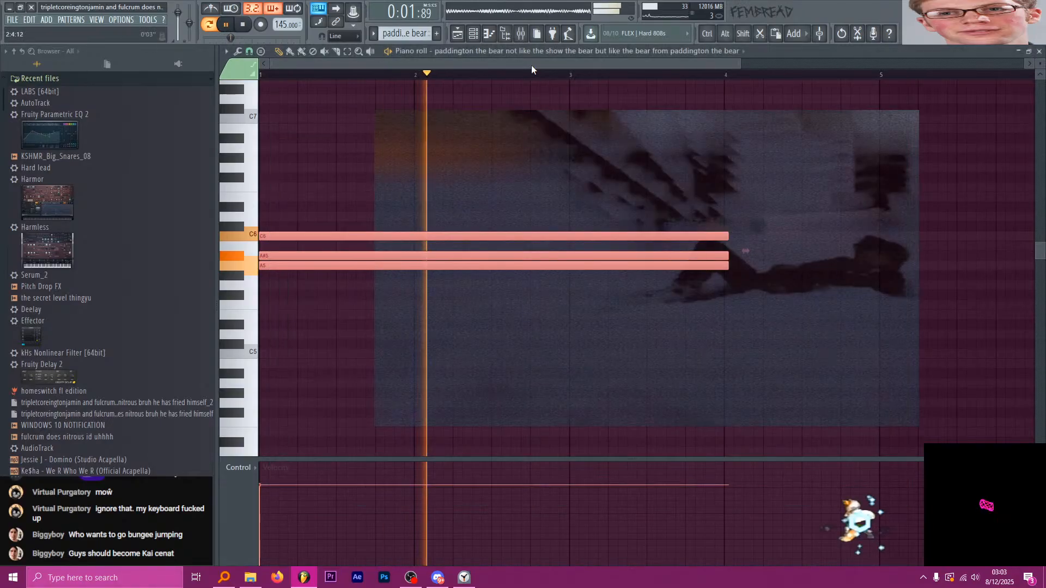
scroll(635, 259, "down", 2)
key("ctrl+c")
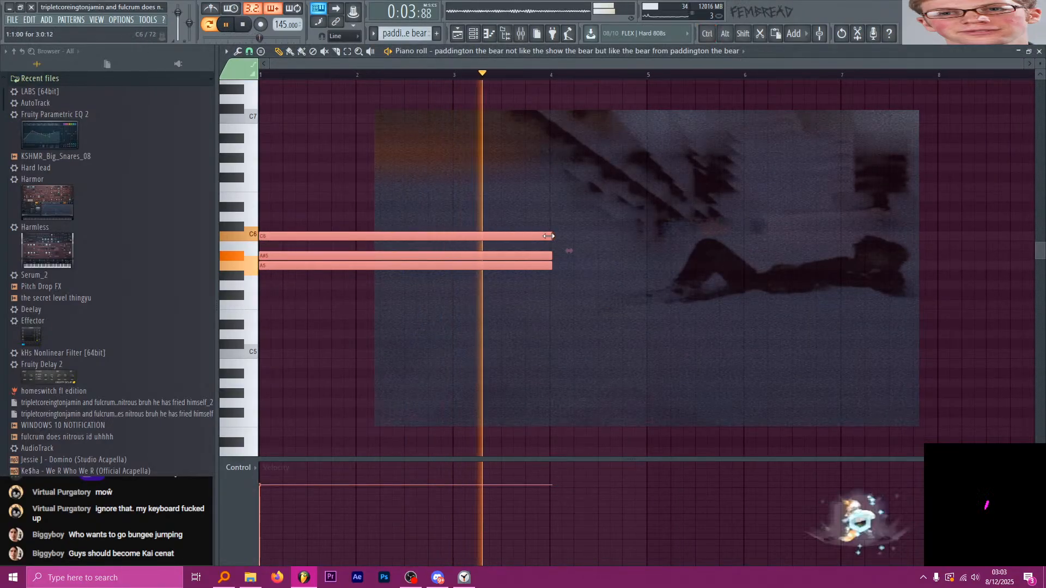
key("space")
left_click_drag(551, 236, 776, 236)
Reopen the Paddington channel's LABS instrument and play the lengthened chord with the Piano Pads: Glass 2 preset.
left_click(475, 34)
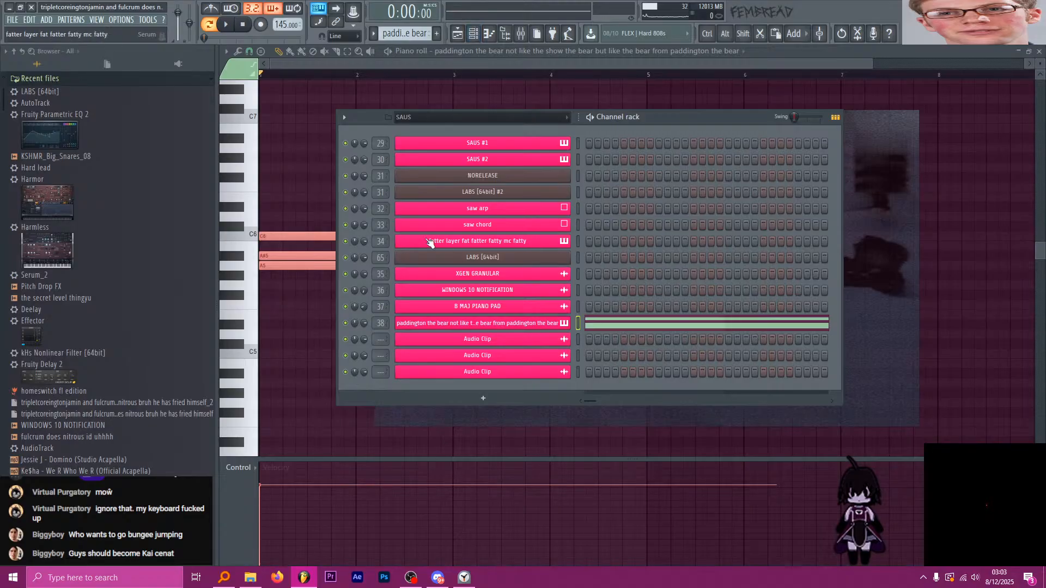
left_click(289, 285)
right_click(318, 280)
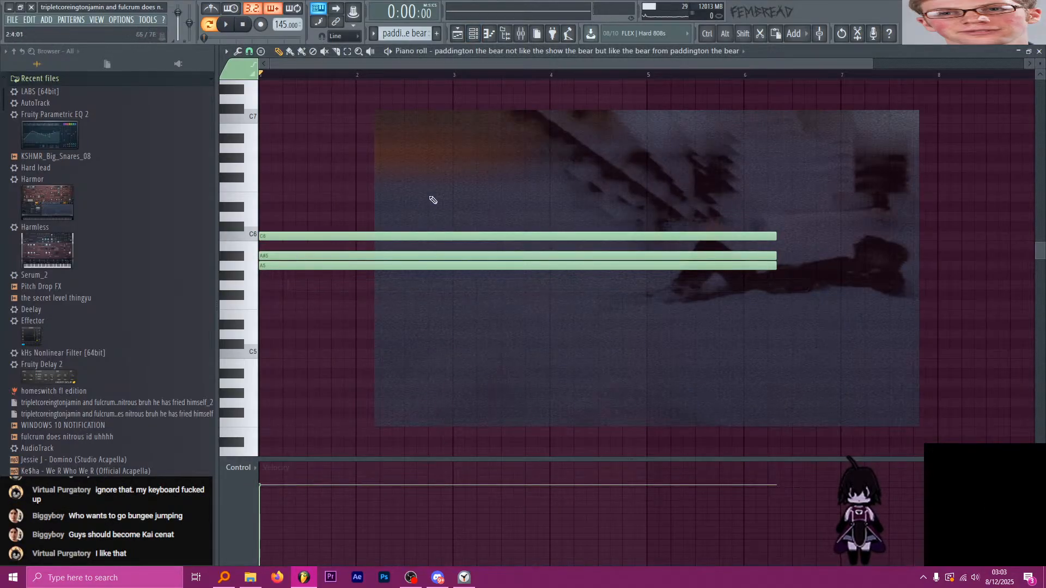
left_click(473, 34)
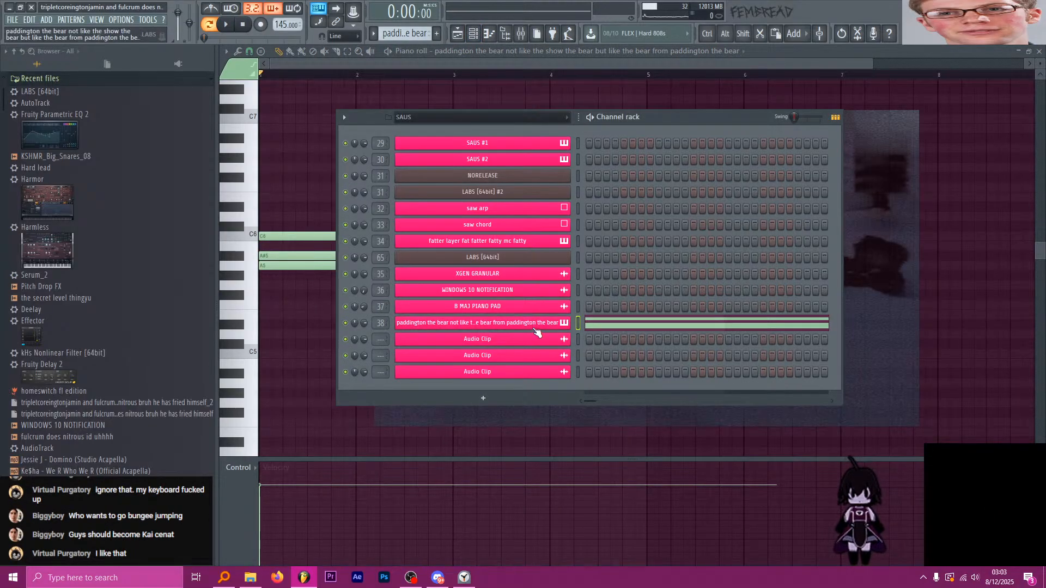
left_click(483, 322)
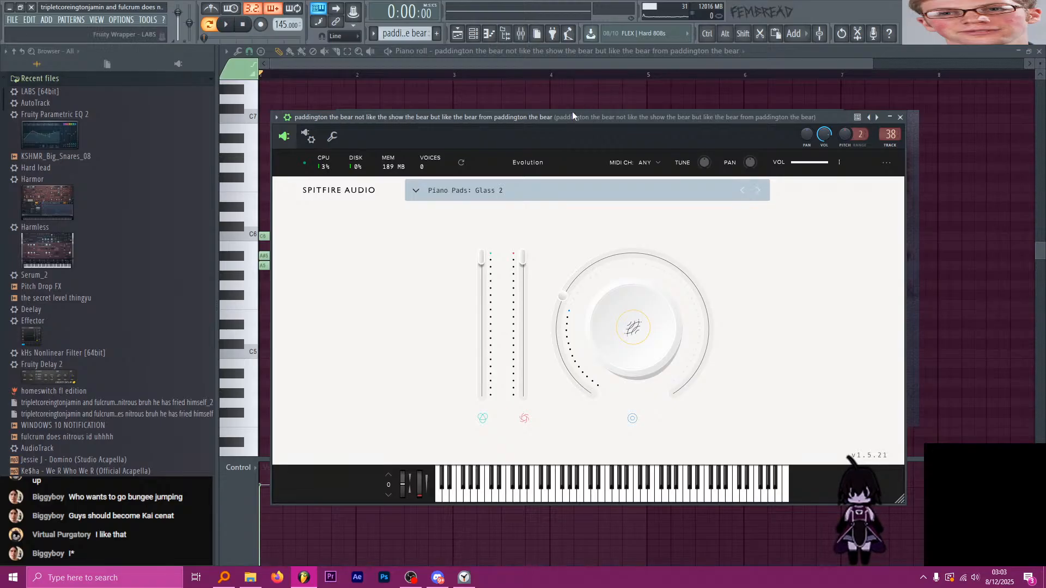
left_click_drag(572, 115, 560, 114)
key("space")
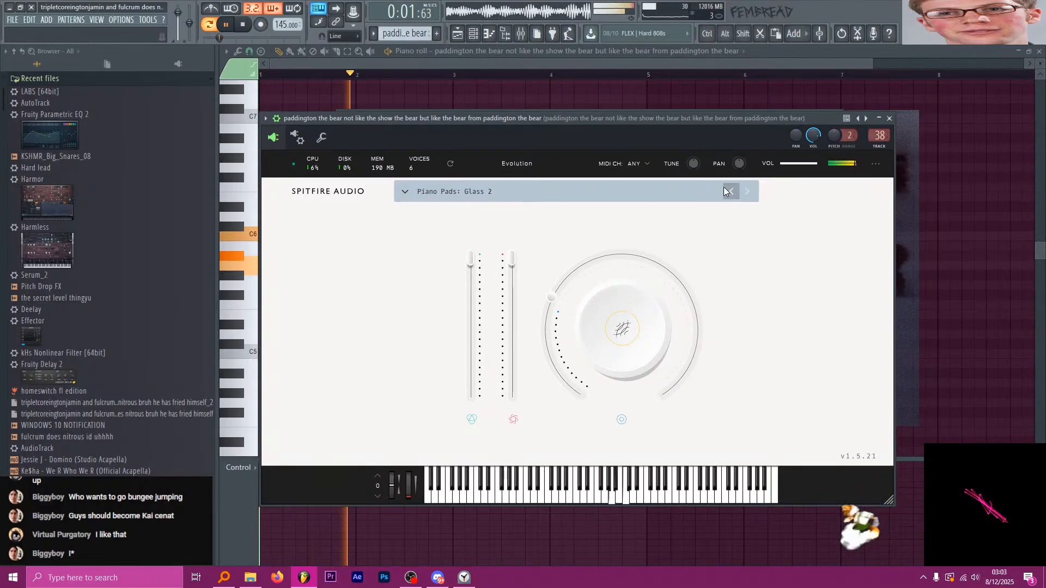
Advance the LABS instrument to the Piano Pads: Glitched preset and play the sustained chord with it.
key("space")
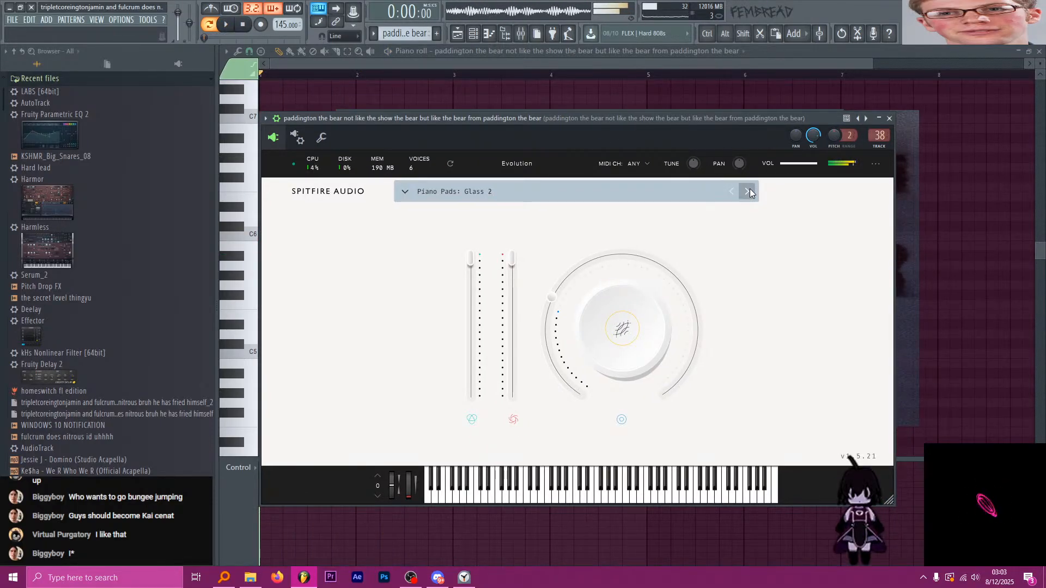
left_click(748, 191)
left_click_drag(636, 114, 622, 113)
key("space")
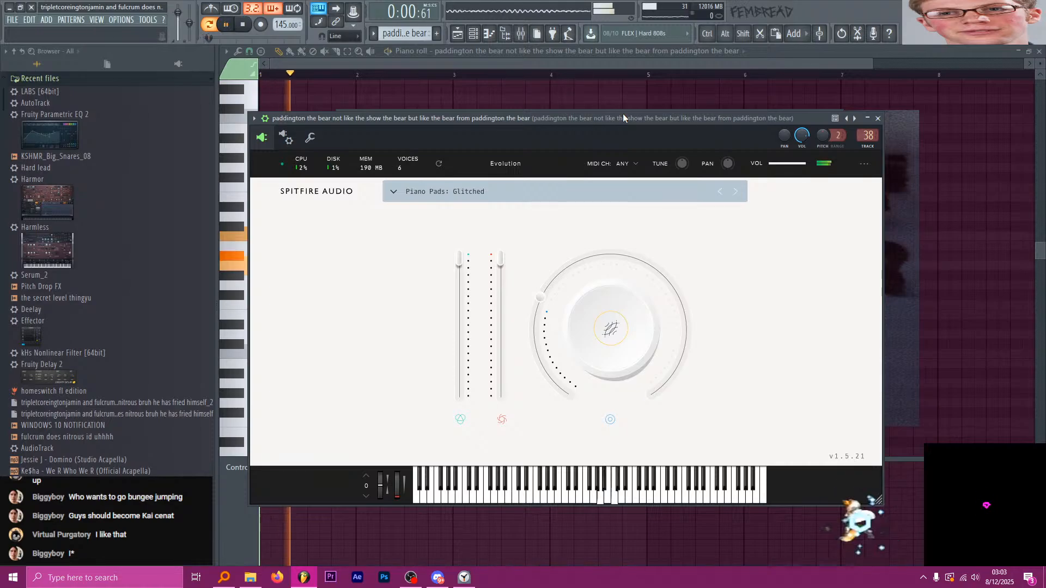
Advance the LABS instrument to the Piano Pads: Impure preset and play the sustained chord with it.
key("space")
left_click(737, 191)
left_click_drag(622, 118, 600, 118)
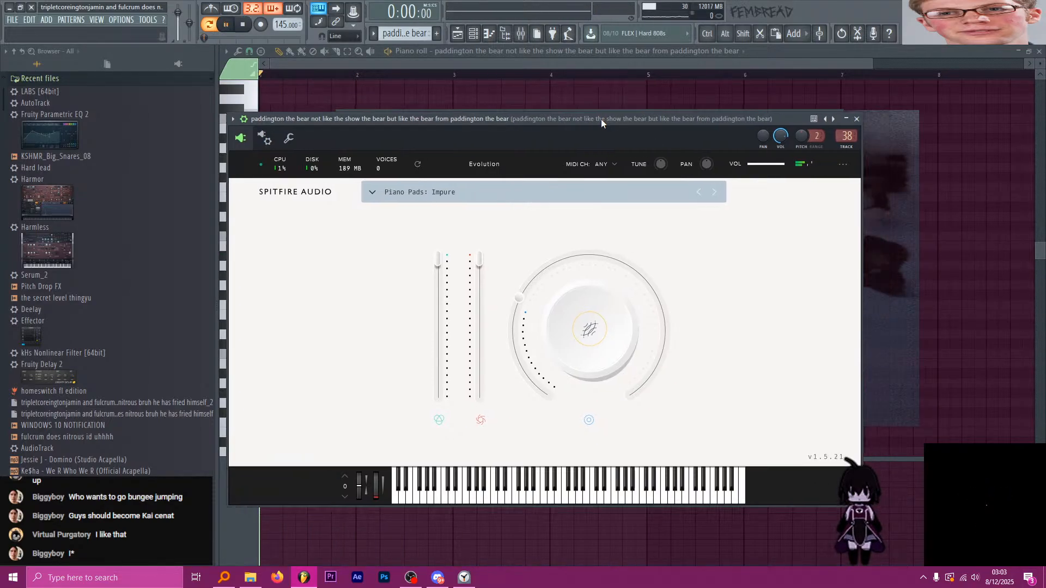
key("space")
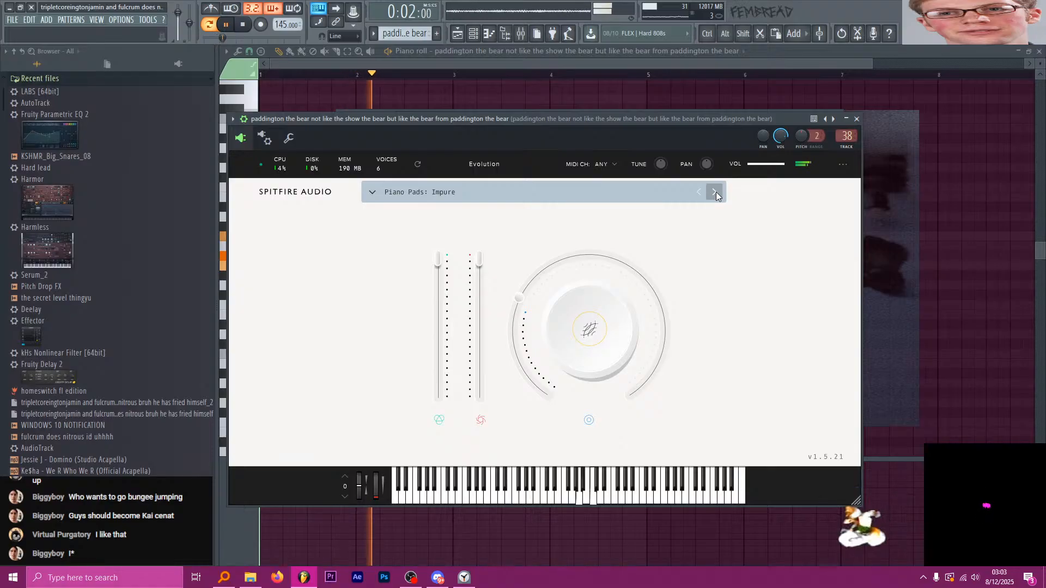
mouse_move(783, 170)
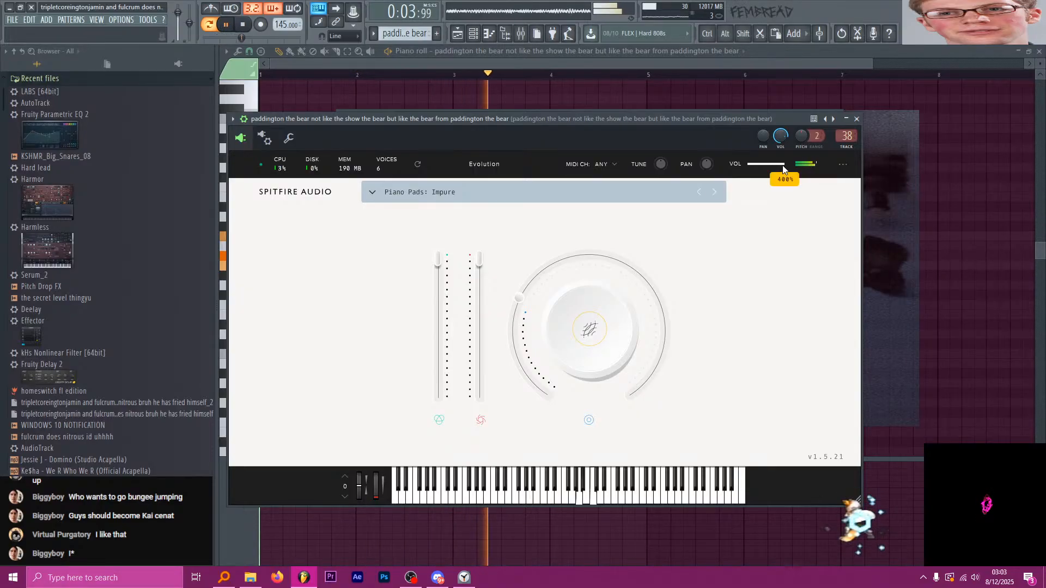
Stop playback and extend all three chord notes in the piano roll to the start of bar 9.
left_click(571, 65)
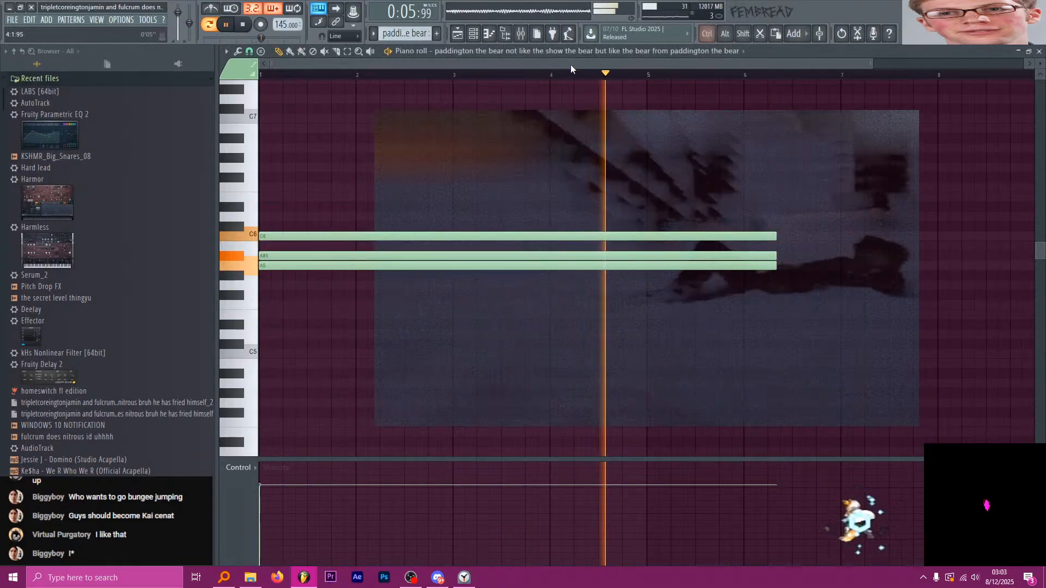
scroll(570, 65, "down", 1)
key("space")
left_click_drag(669, 319, 590, 224)
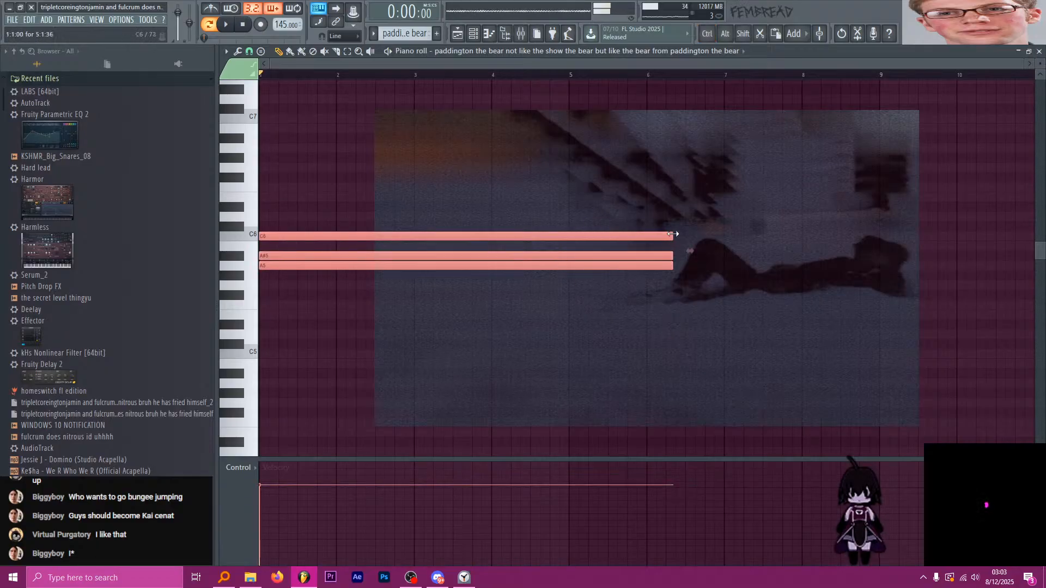
left_click_drag(674, 234, 882, 236)
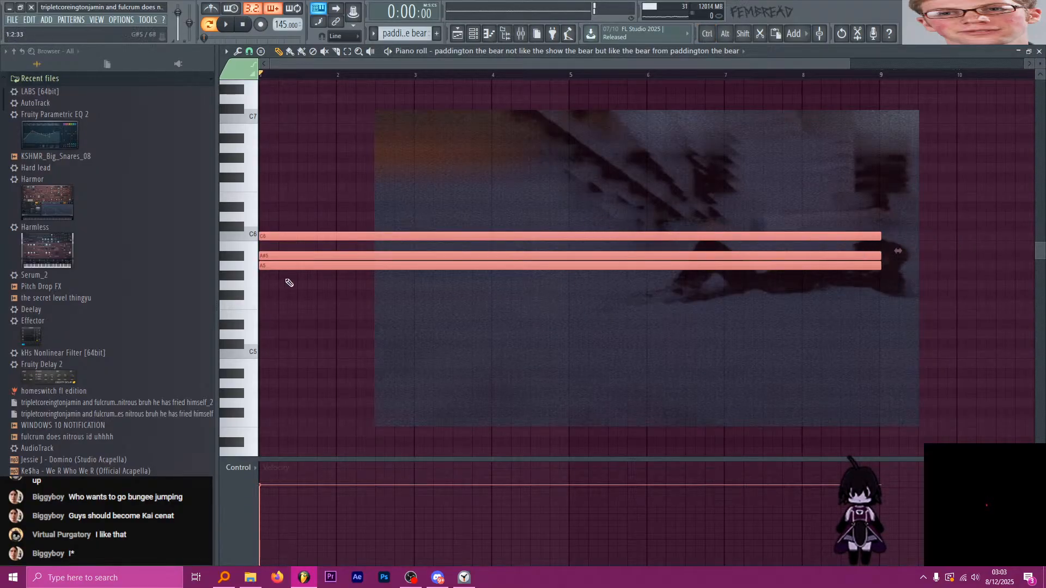
Delete the chord's A5 note and add an equally long D6 note above C6 from bar 1.
right_click(282, 266)
left_click_drag(270, 225, 259, 217)
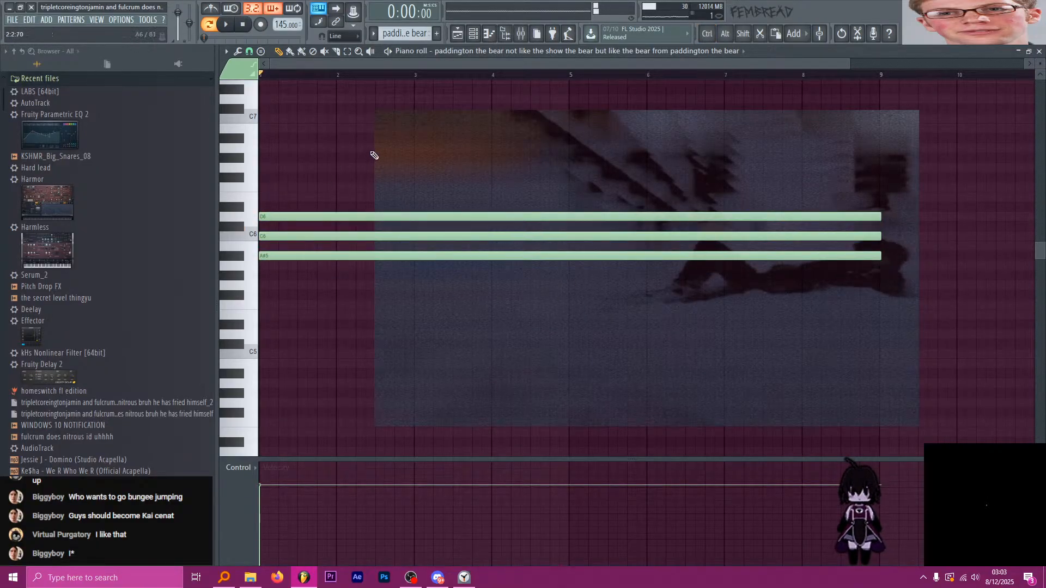
Play the revised chord while viewing the playlist, and inspect its spectrum with SPAN on the Master track.
key("space")
key("F5")
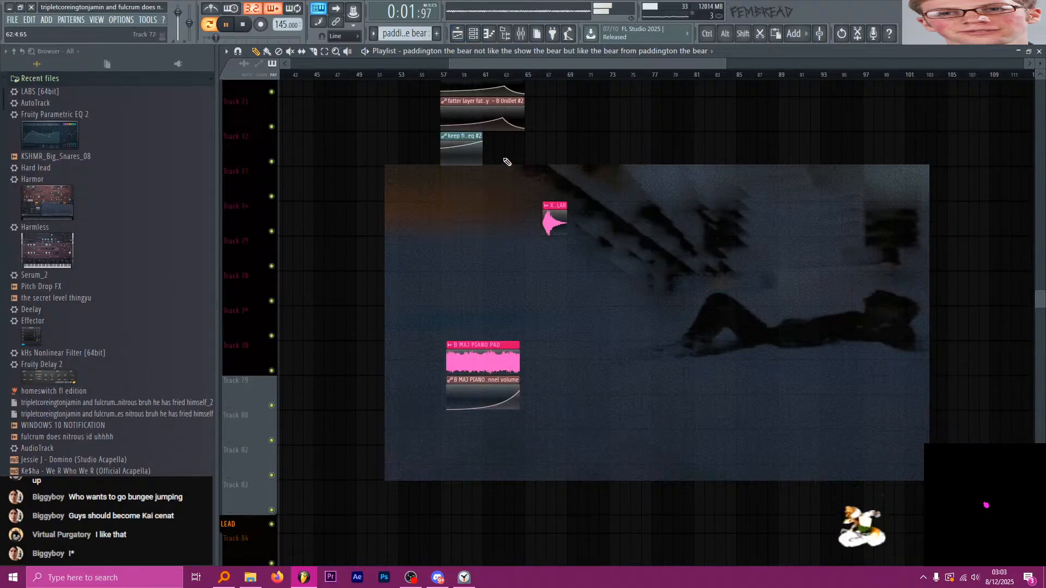
scroll(514, 175, "down", 3)
scroll(528, 210, "down", 3, "ctrl")
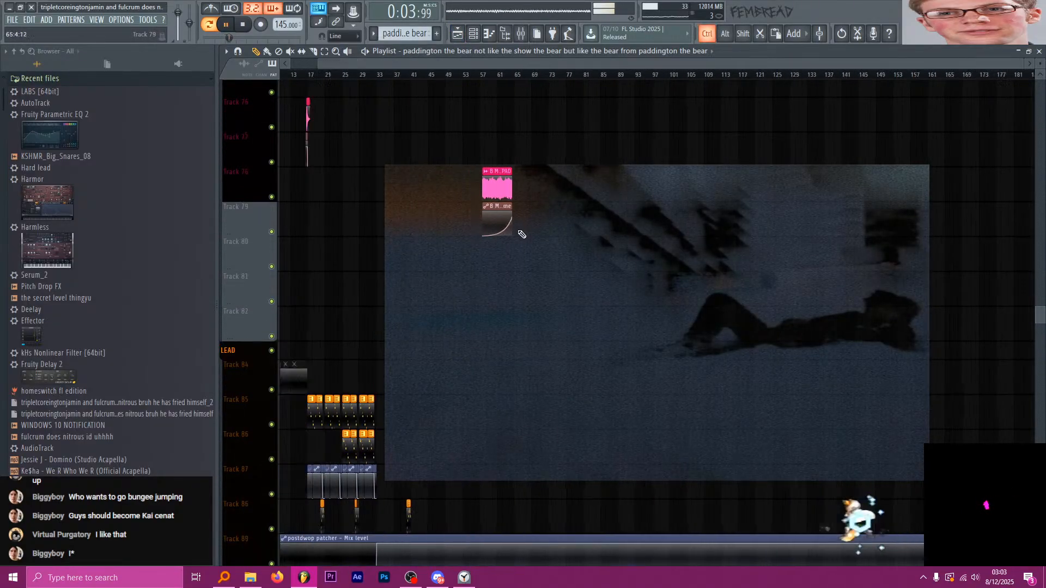
scroll(561, 269, "down", 1, "ctrl")
left_click(521, 33)
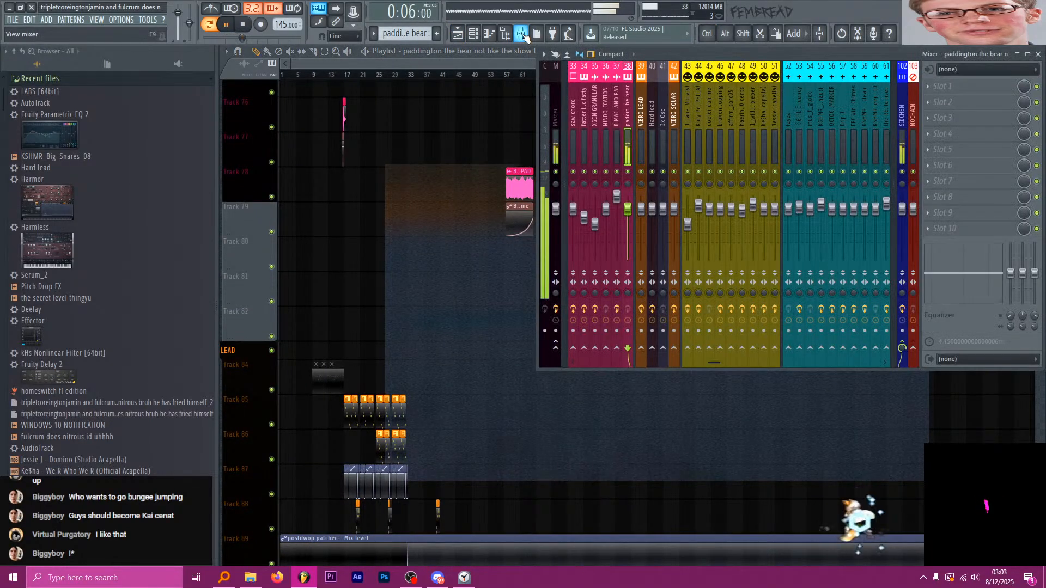
left_click(554, 97)
left_click(975, 227)
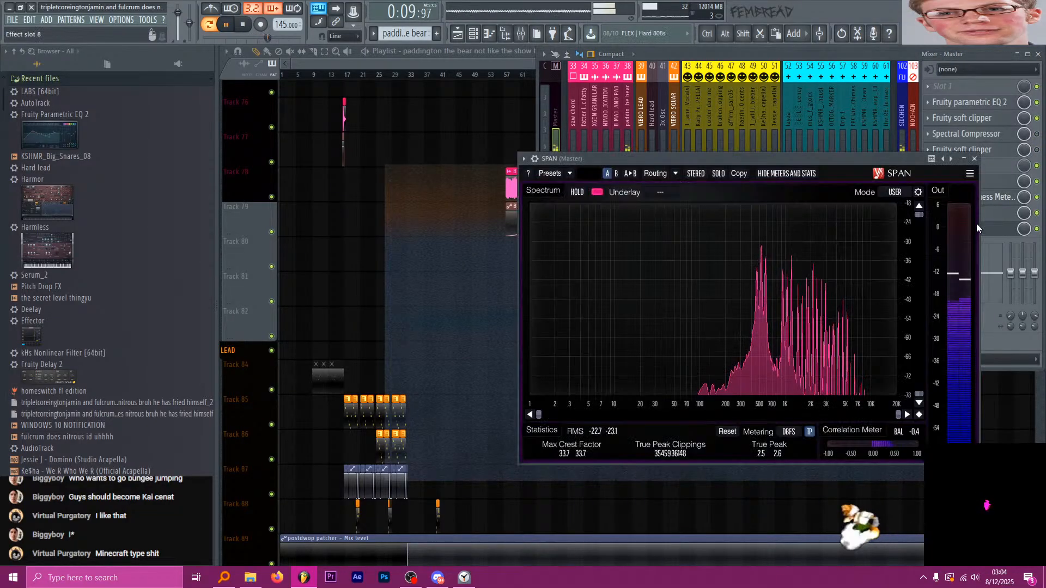
left_click(976, 228)
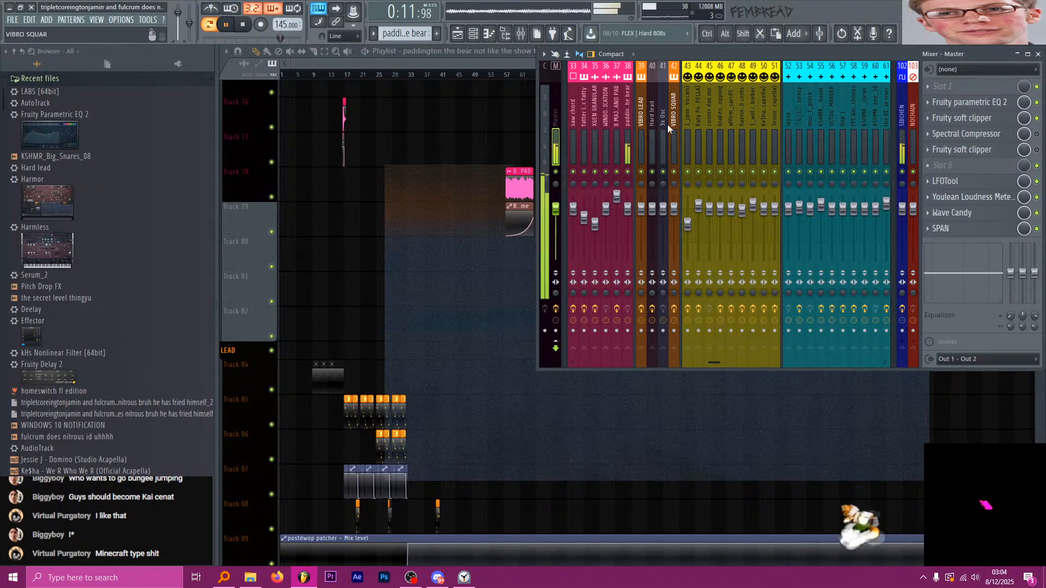
Select the Paddington mixer track, stop playback and reopen that channel's chord in the piano roll.
left_click(627, 120)
left_click(472, 38)
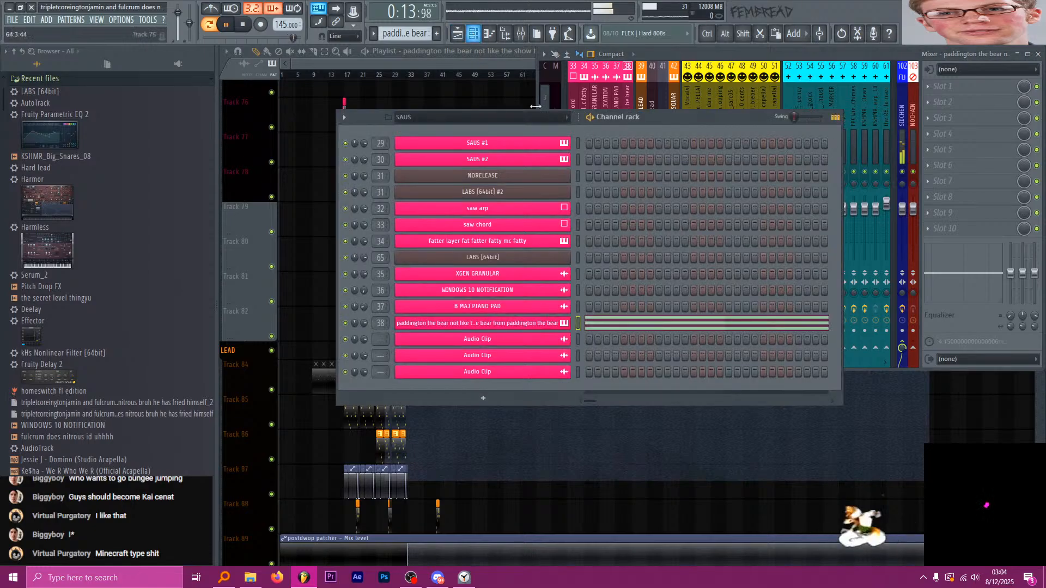
key("space")
right_click(549, 322)
left_click(596, 323)
right_click(564, 327)
left_click(592, 324)
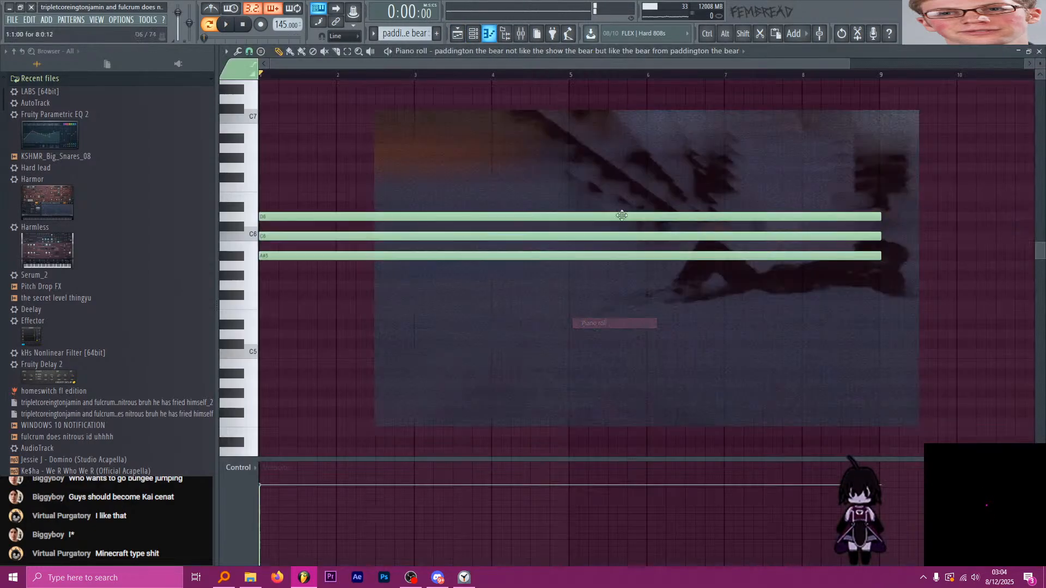
Load Edison into the first effect slot of the Paddington mixer track.
left_click(521, 34)
left_click(959, 89)
mouse_move(953, 102)
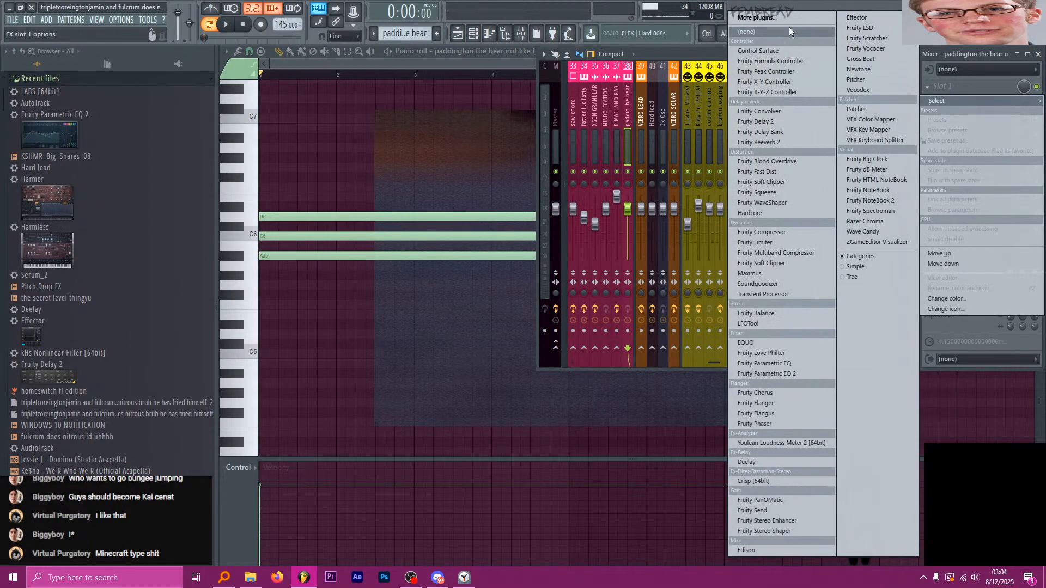
left_click(789, 19)
type("ed")
double_click(411, 41)
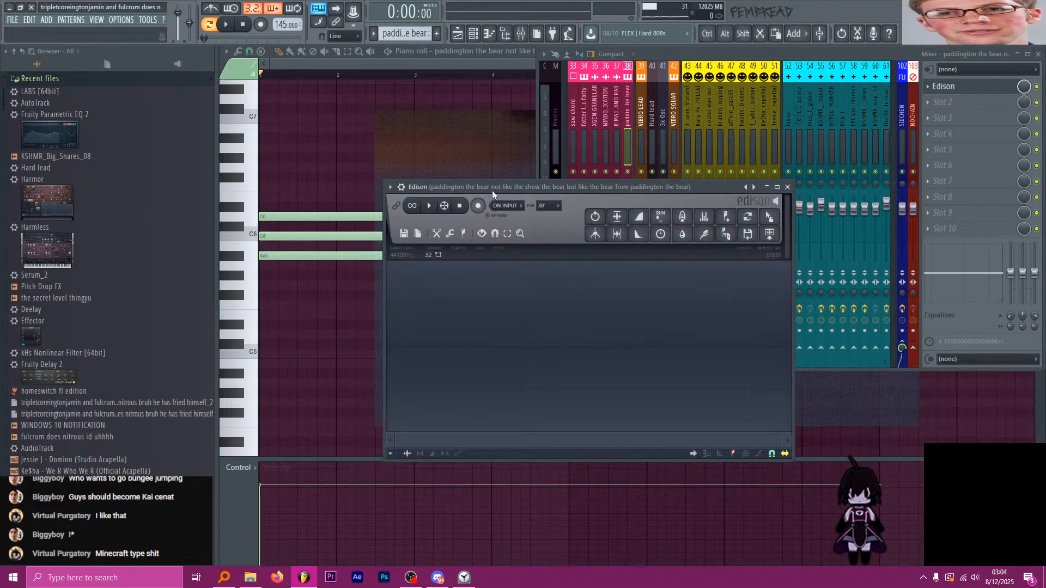
Select all three chord notes and extend them to about halfway through bar 13.
left_click(495, 99)
scroll(654, 245, "down", 1)
mouse_move(724, 334)
left_mouse_down()
mouse_move(708, 289)
mouse_move(613, 183)
left_mouse_up()
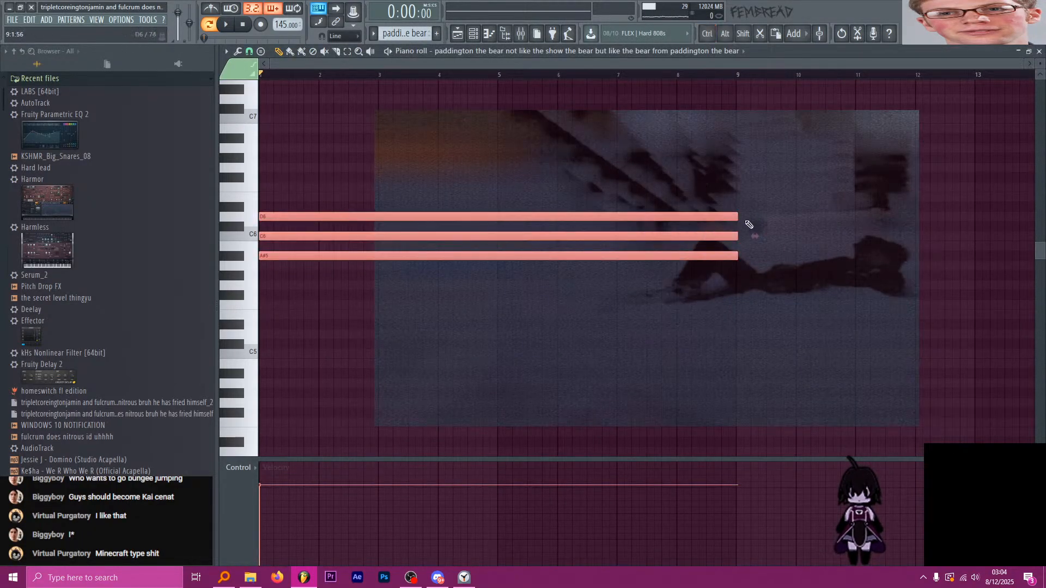
left_click_drag(736, 218, 1005, 216)
Record the lengthened chord into Edison on the Paddington mixer track, stopping both recording and playback after it is captured.
left_click(521, 35)
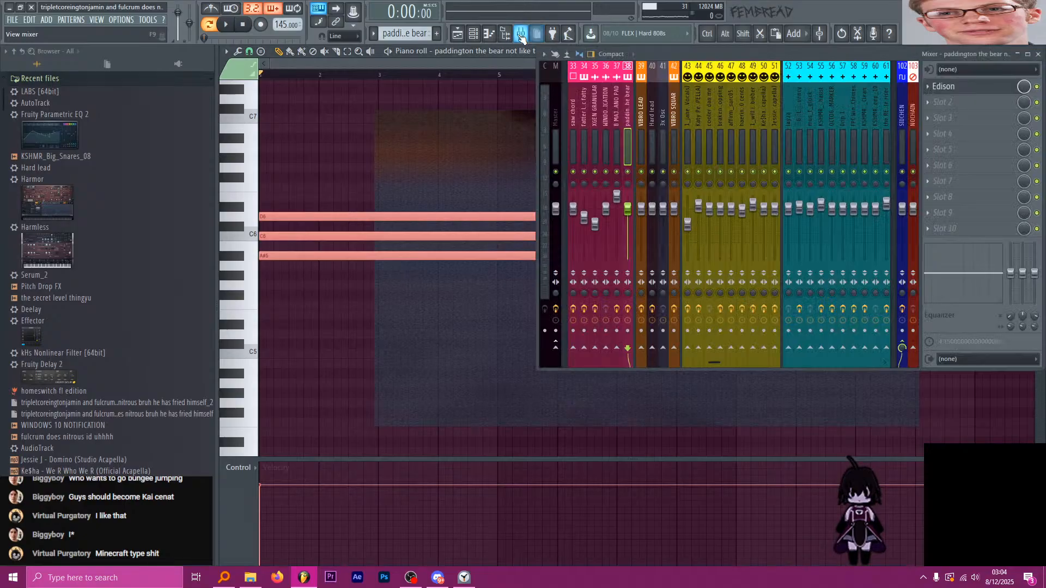
left_click(945, 87)
left_click(478, 205)
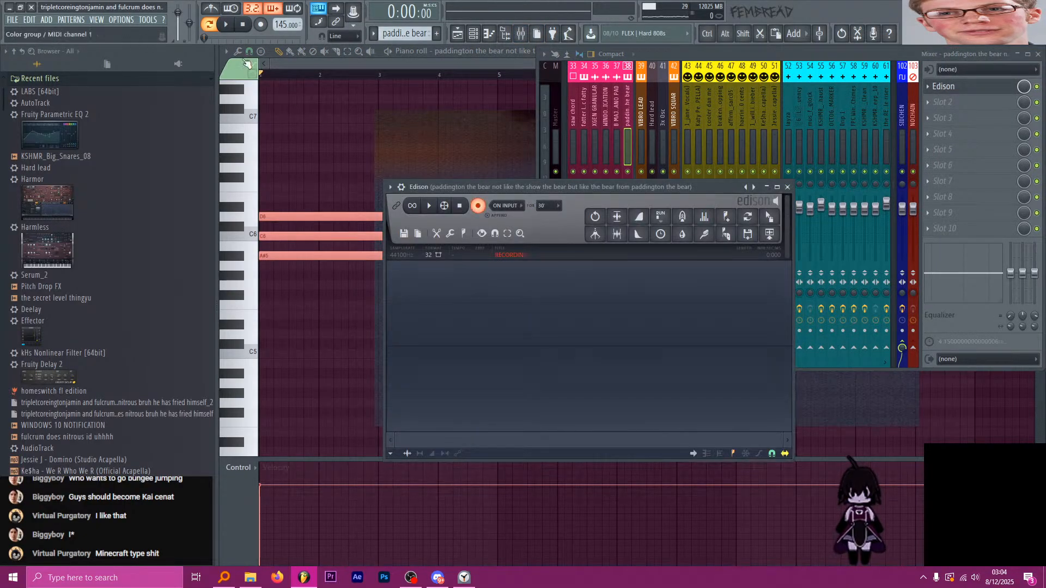
left_click(225, 24)
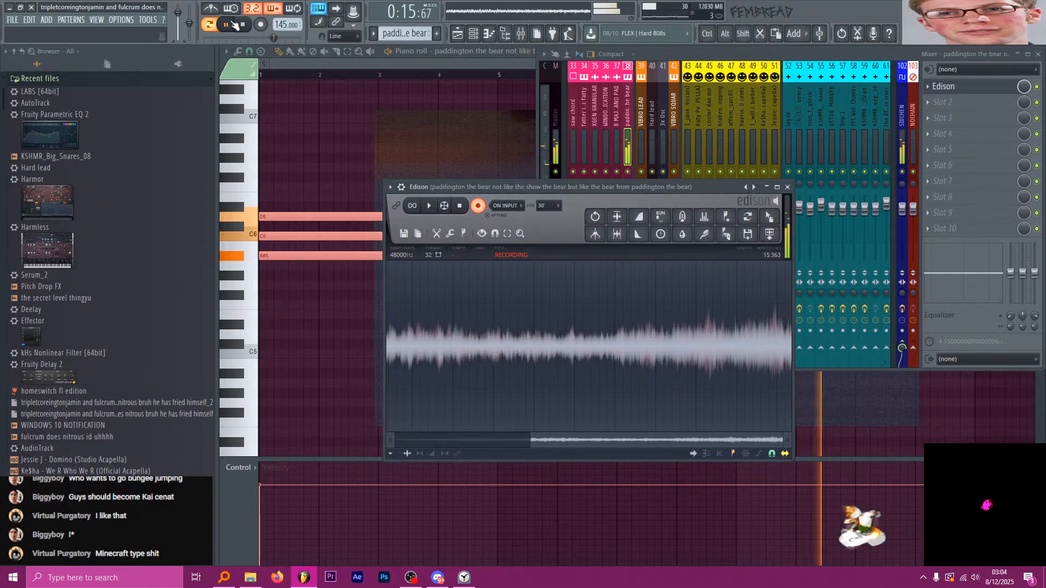
left_click(478, 207)
left_click(243, 25)
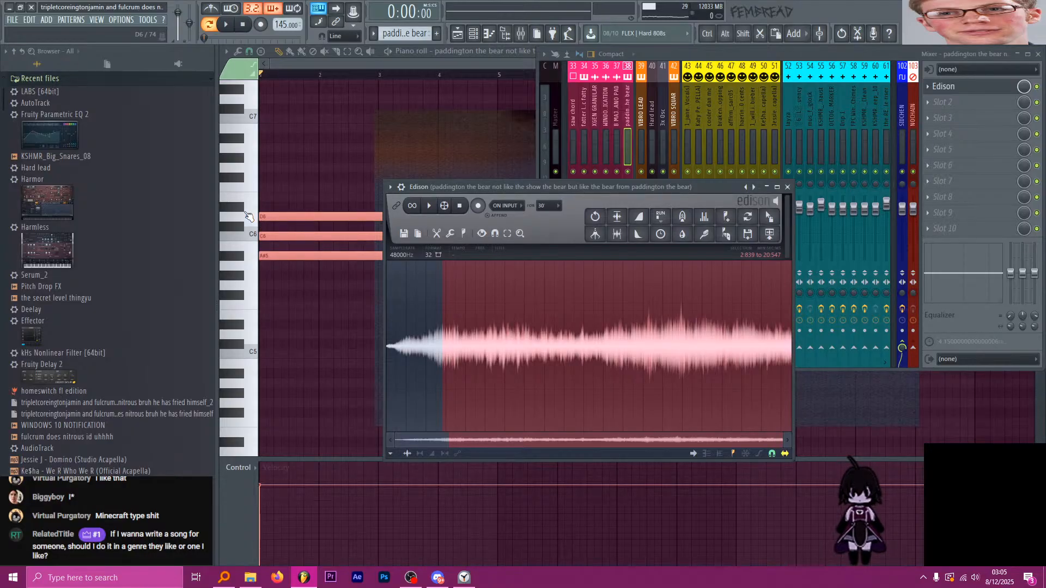
Return to the chord's piano roll and check the preset in the Paddington channel's LABS instrument.
left_click(253, 363)
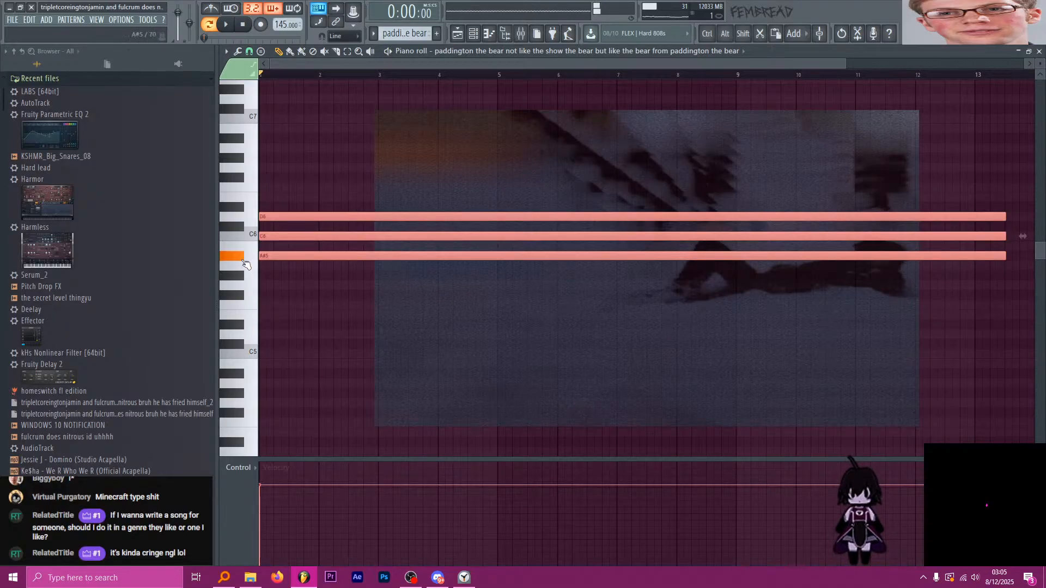
left_click(474, 33)
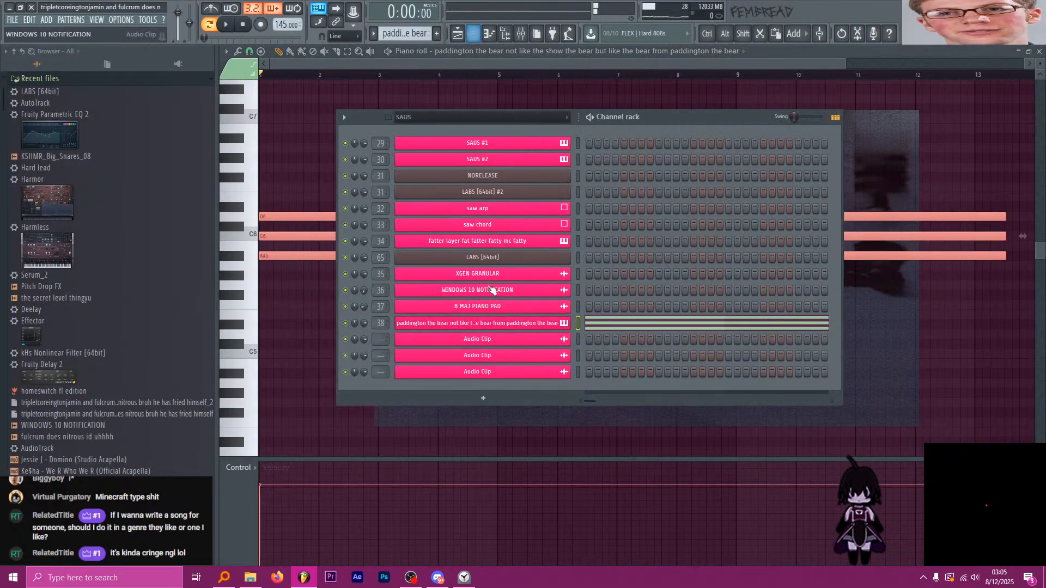
left_click(515, 326)
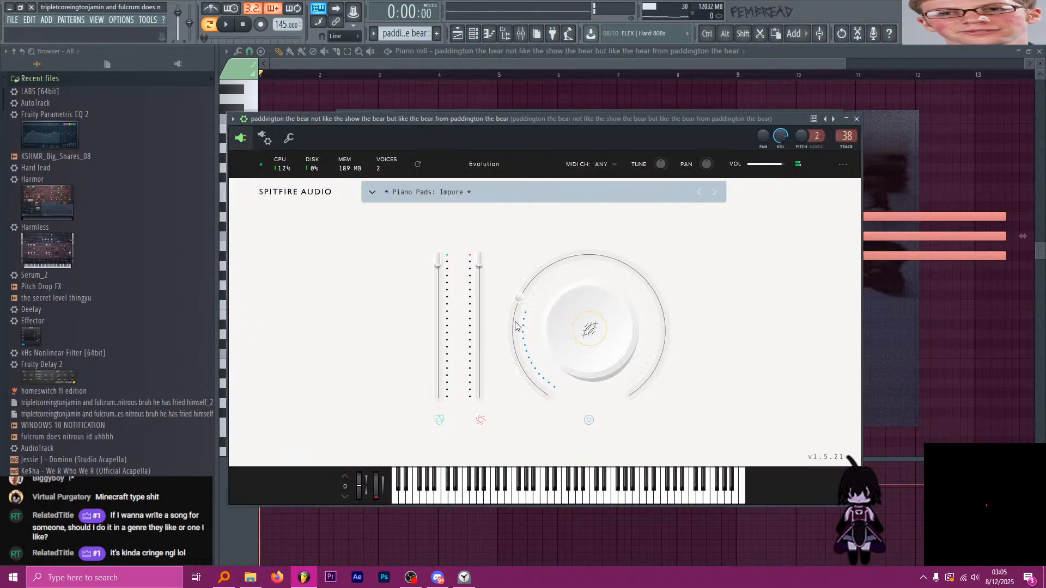
left_click(856, 118)
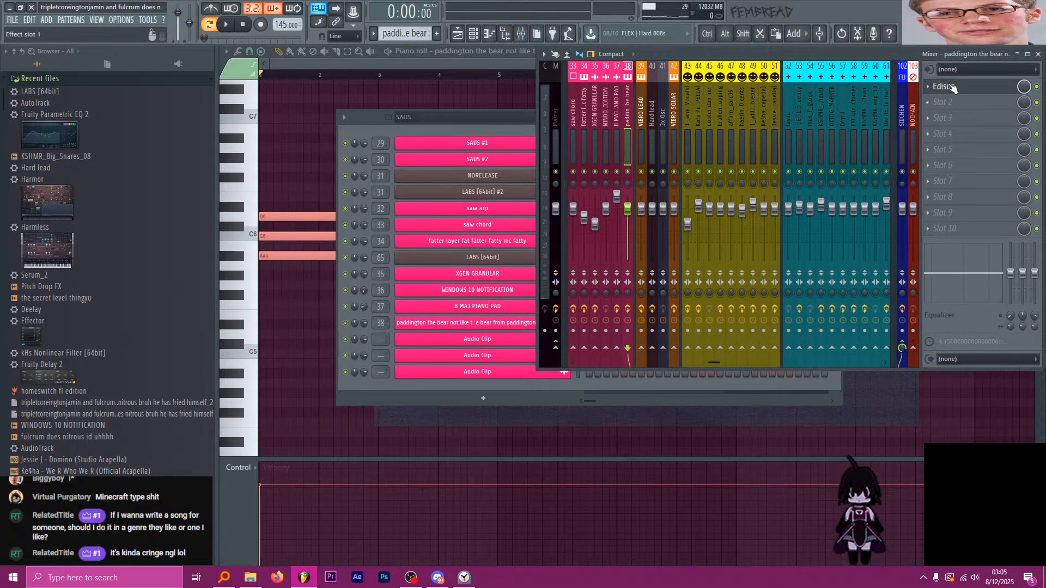
Open the sample properties of the Edison recording and begin its title with G.
left_click(943, 86)
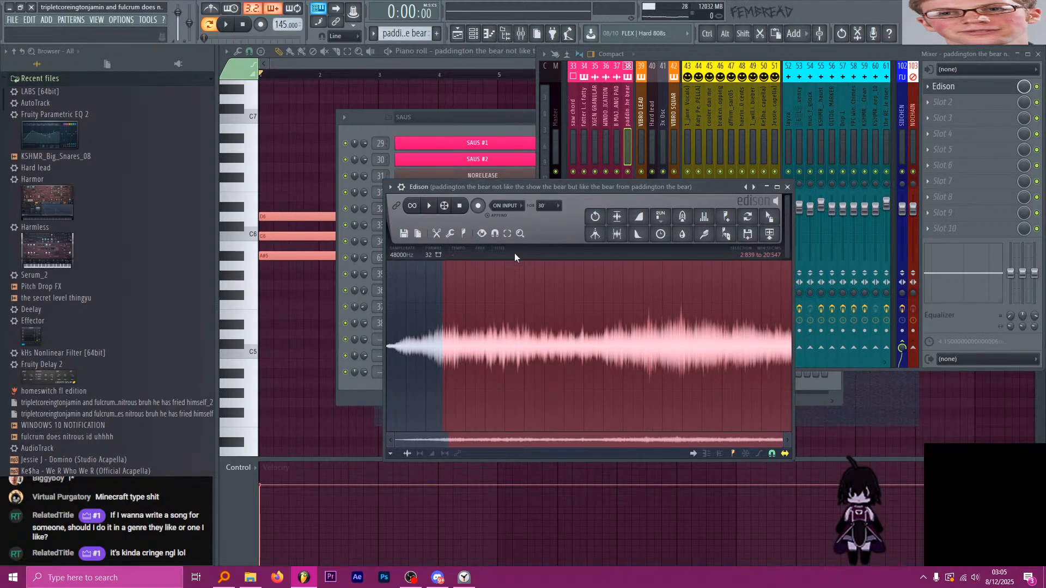
left_click(499, 254)
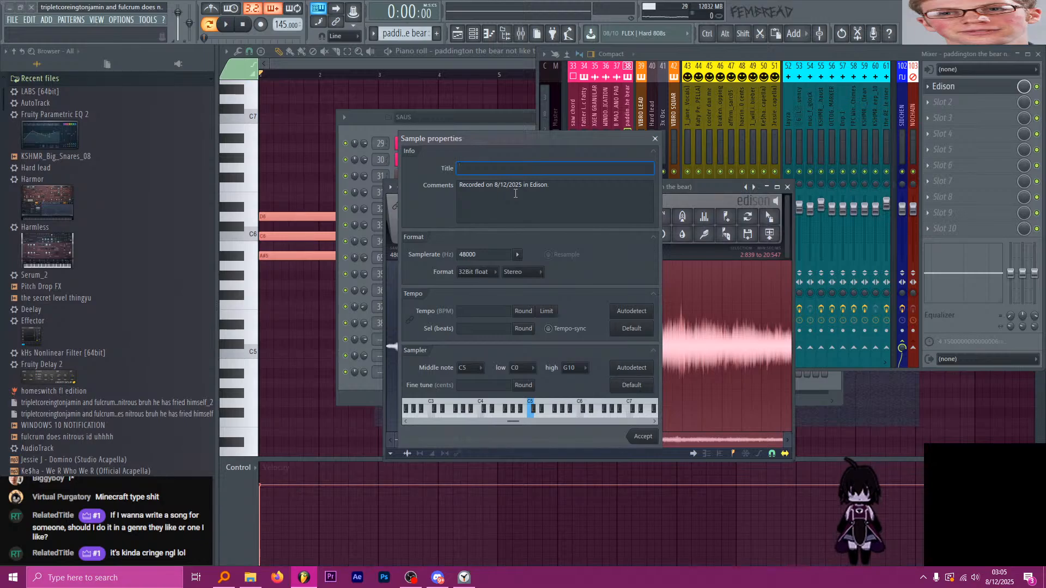
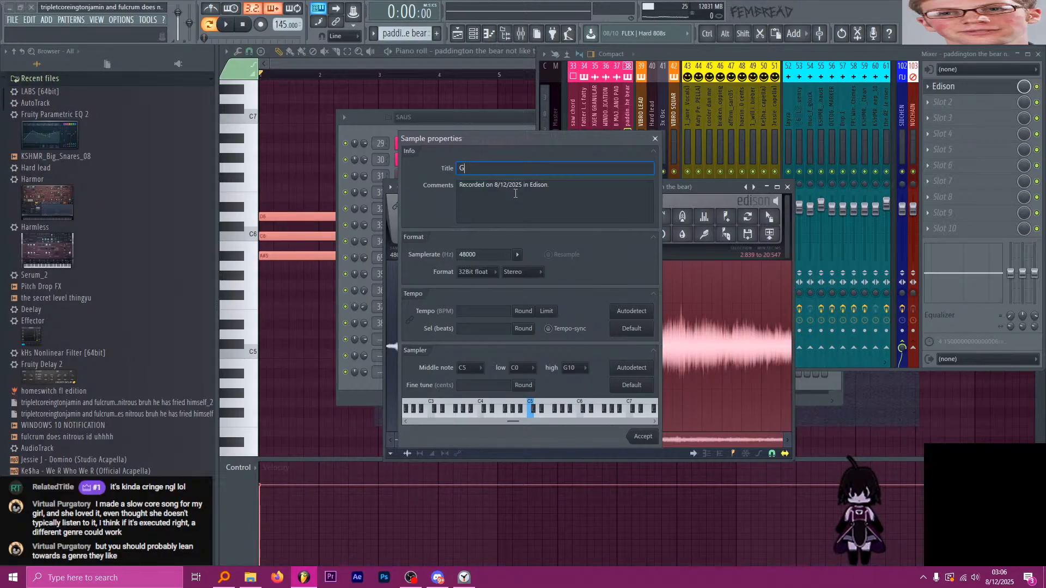
Search the computer's files for "toasty" in Everything and look at Toasty.png, closing the viewer and returning to the file list.
left_click(223, 578)
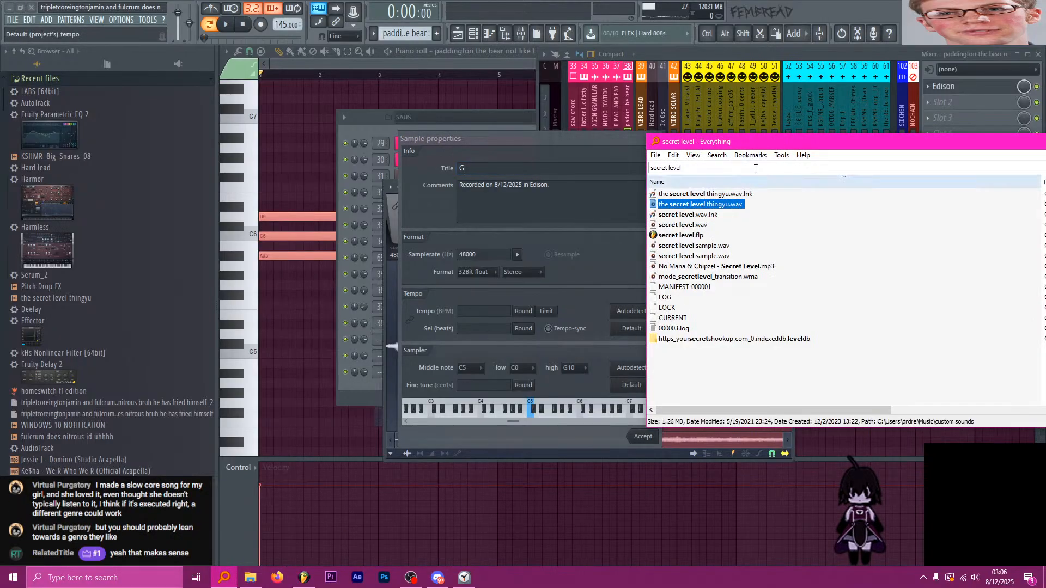
type("toasty wa")
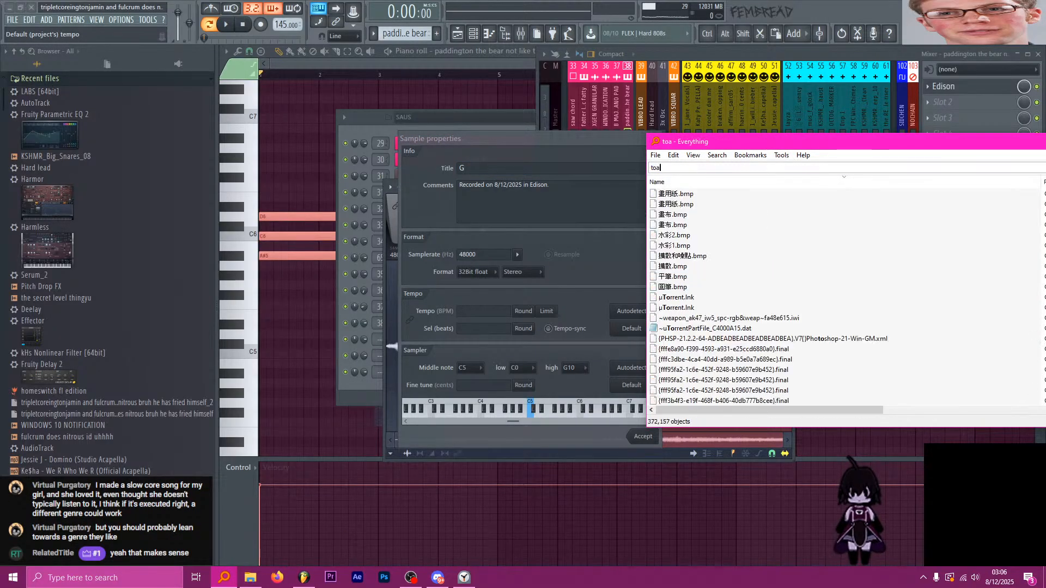
key("BackSpace")
key("BackSpace")
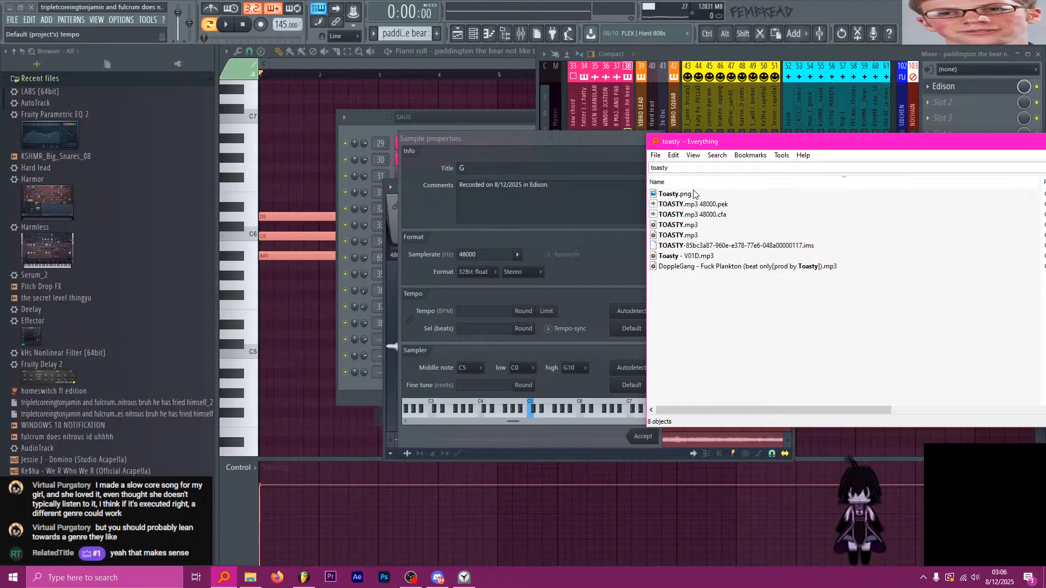
double_click(675, 195)
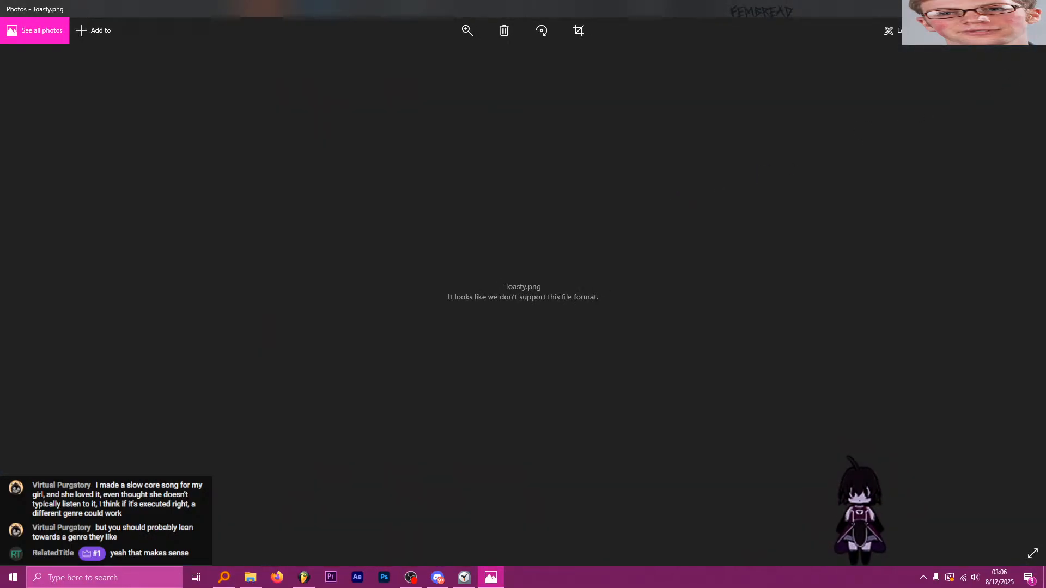
key("alt+F4")
left_click_drag(706, 139, 545, 121)
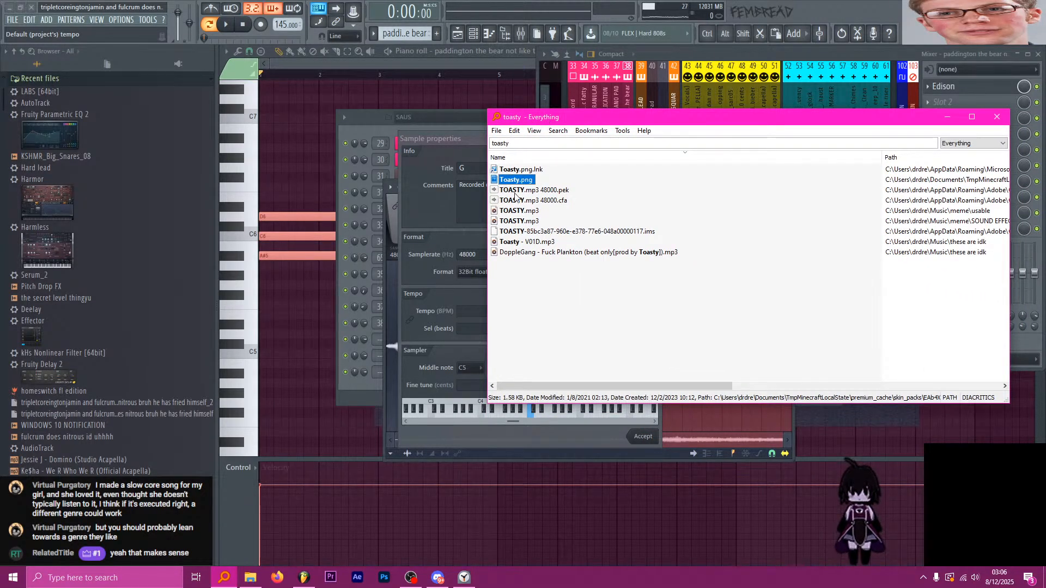
Open Toasty - V01D.mp3 in Media Player, skip past the intro, listen to a short passage, and close the player.
left_click(540, 244)
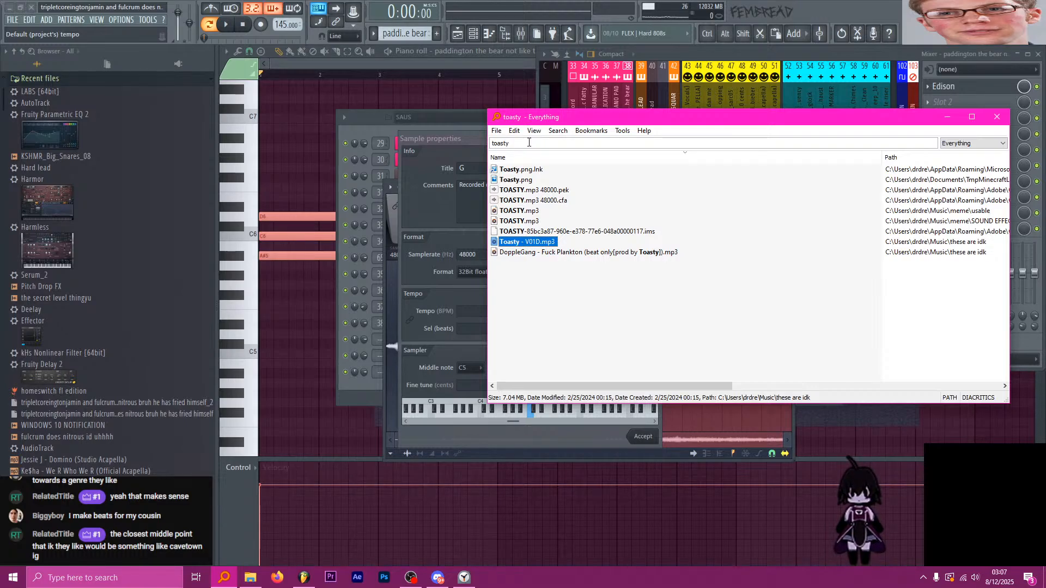
double_click(547, 242)
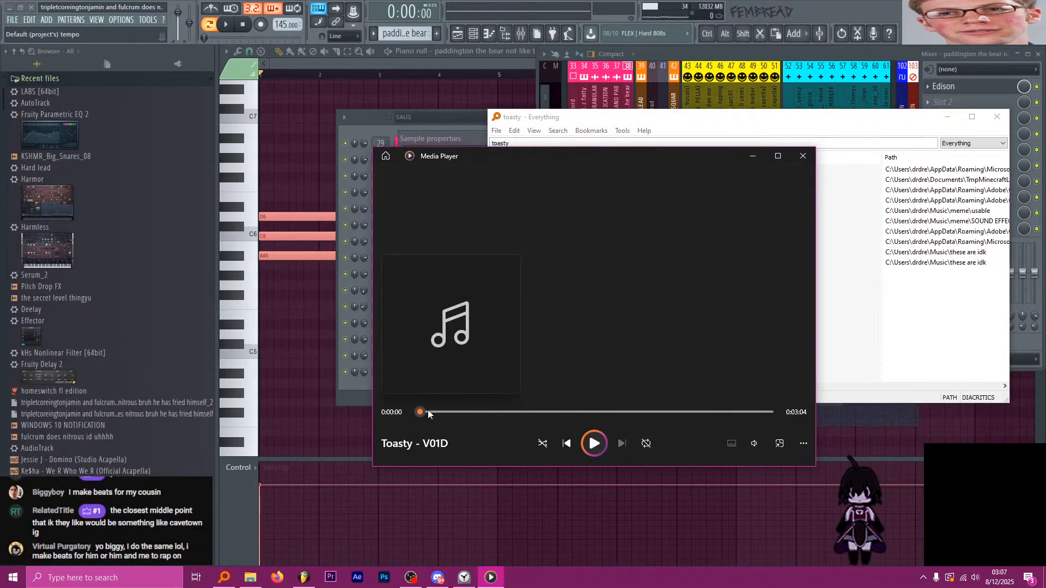
left_click_drag(428, 413, 455, 413)
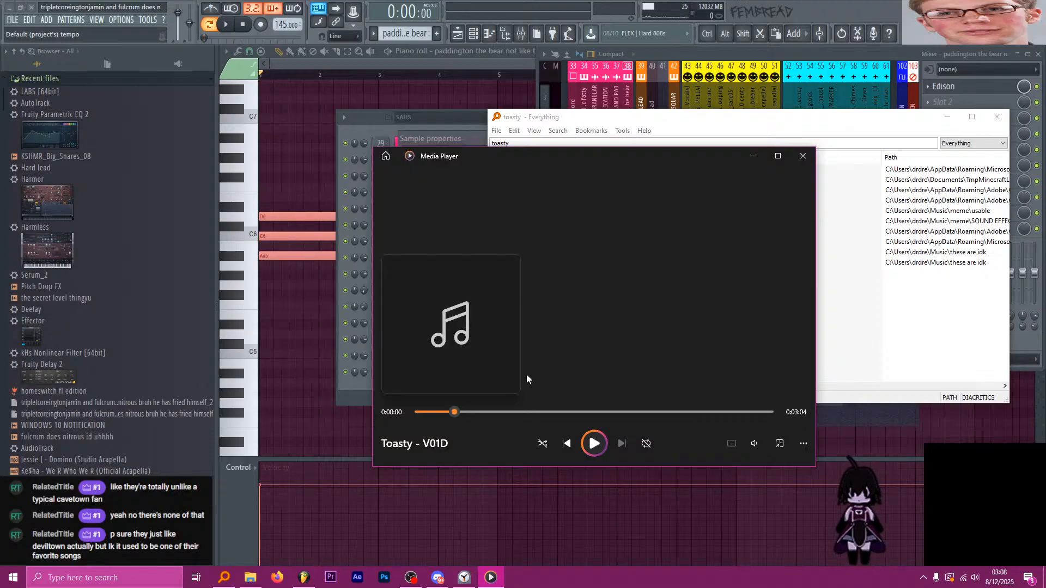
left_click(593, 445)
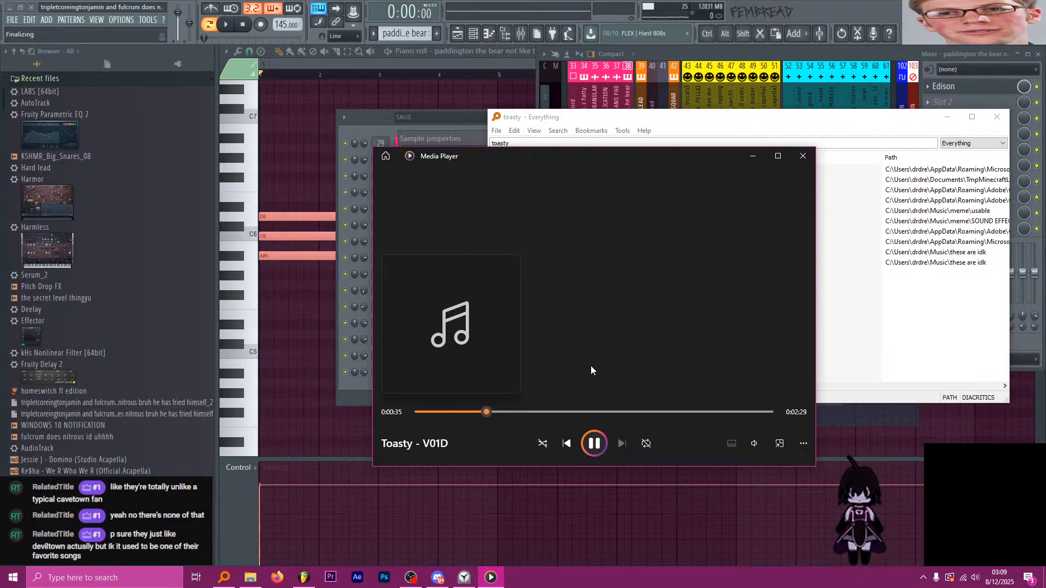
left_click(595, 445)
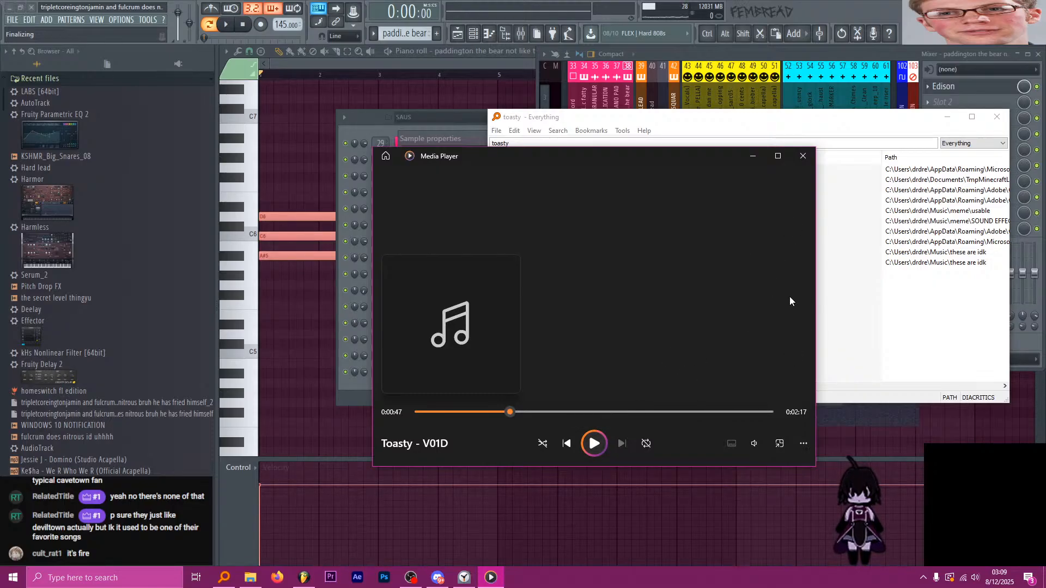
left_click(803, 157)
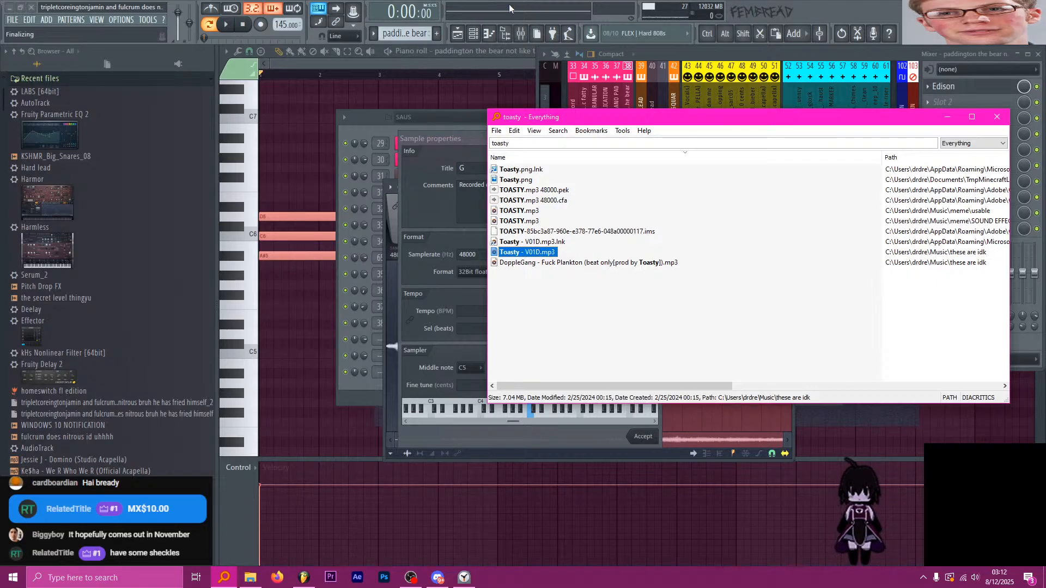
Back in FL Studio, title the Edison recording "G MINOR/A#MAJOR PAD THINGY THINGAMAJIG" and accept the sample properties.
left_click(476, 65)
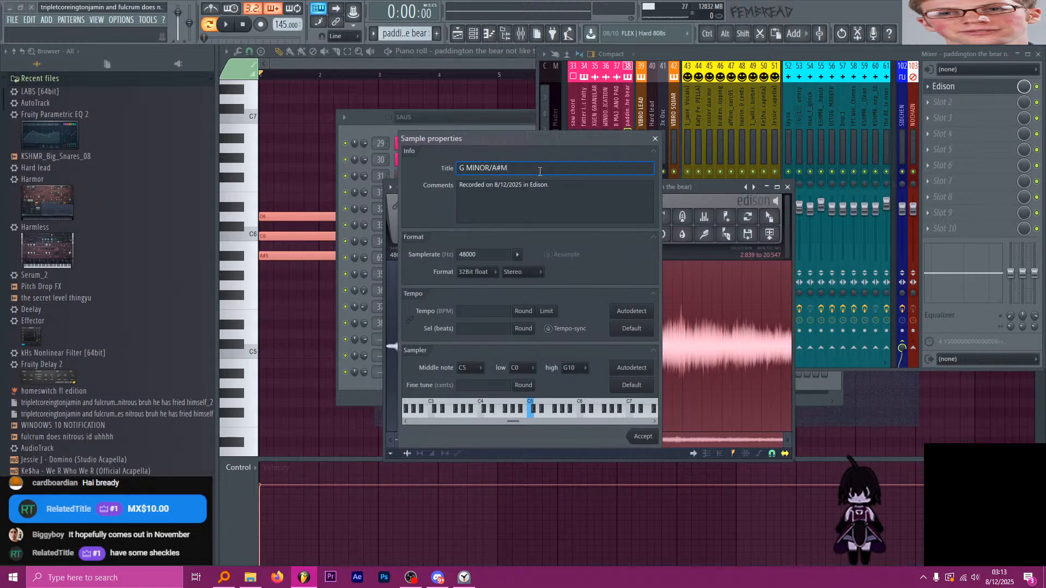
type("R PAD THINGY THINGAMAJIG")
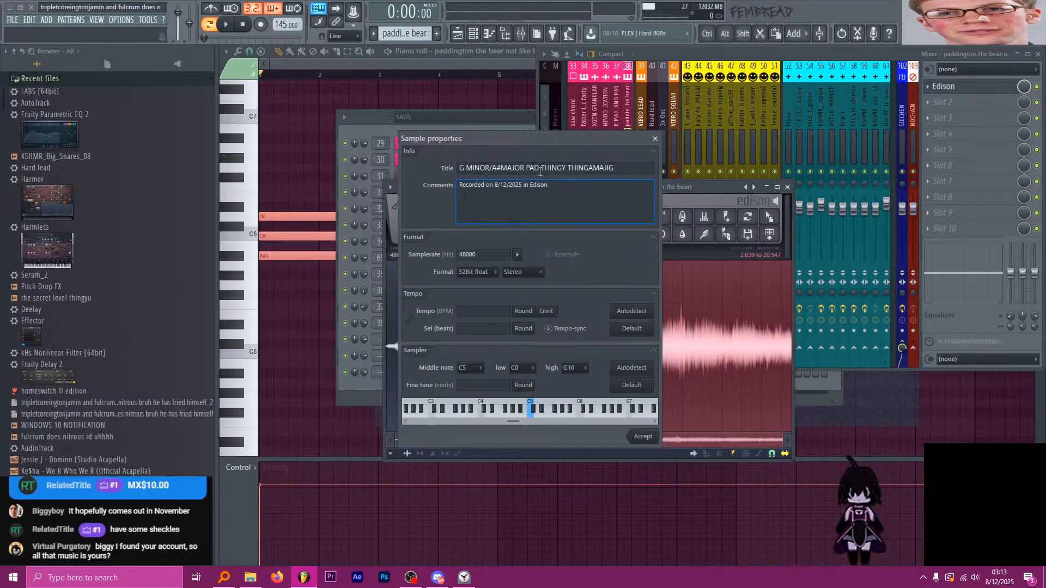
left_click(643, 436)
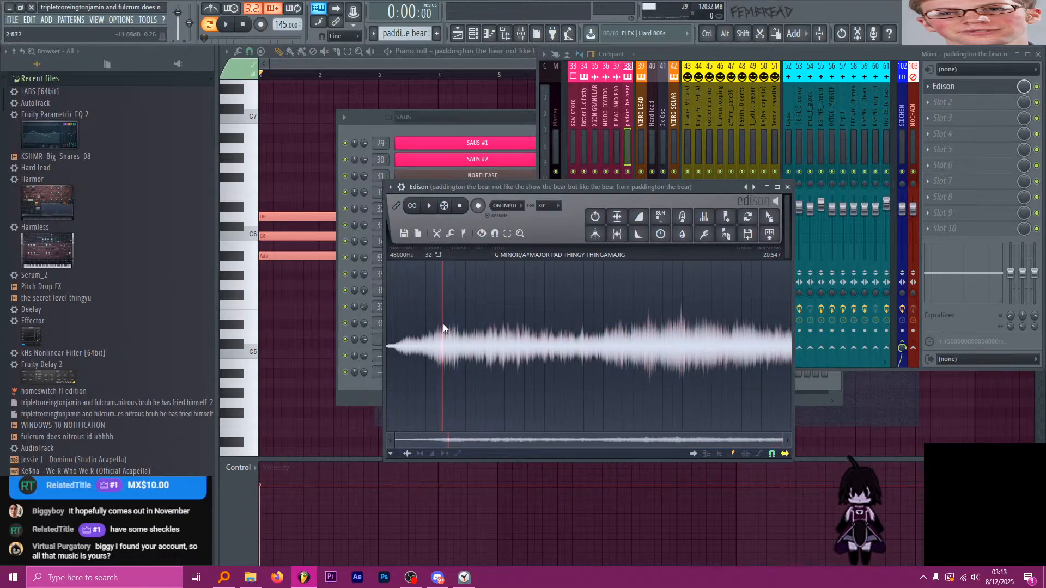
Send the titled Edison recording to the playlist as an audio clip and bring up its channel in the channel rack.
left_click_drag(770, 217, 479, 260)
double_click(480, 260)
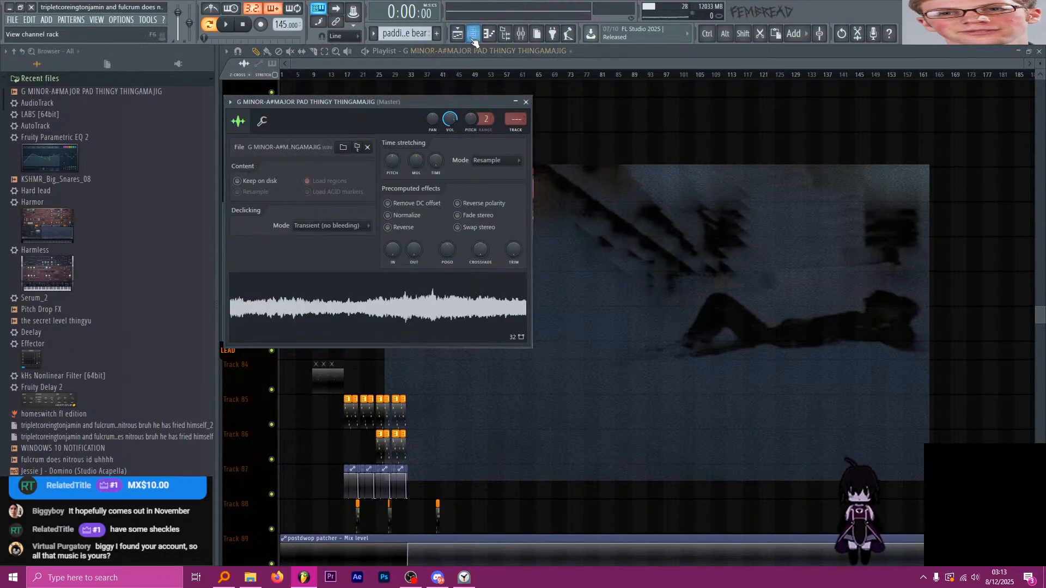
key("F6")
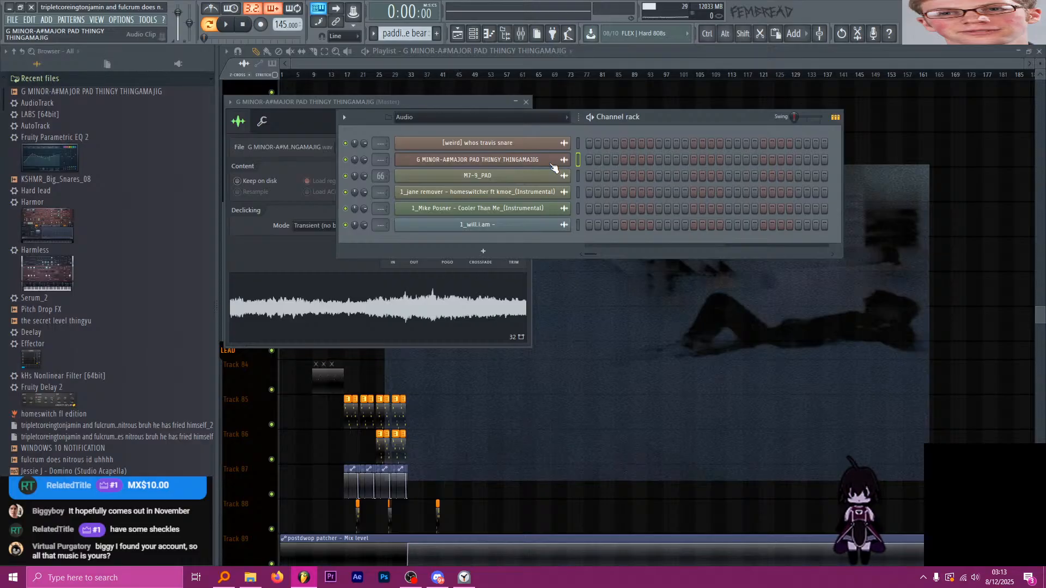
key("alt+g")
type("SAUS")
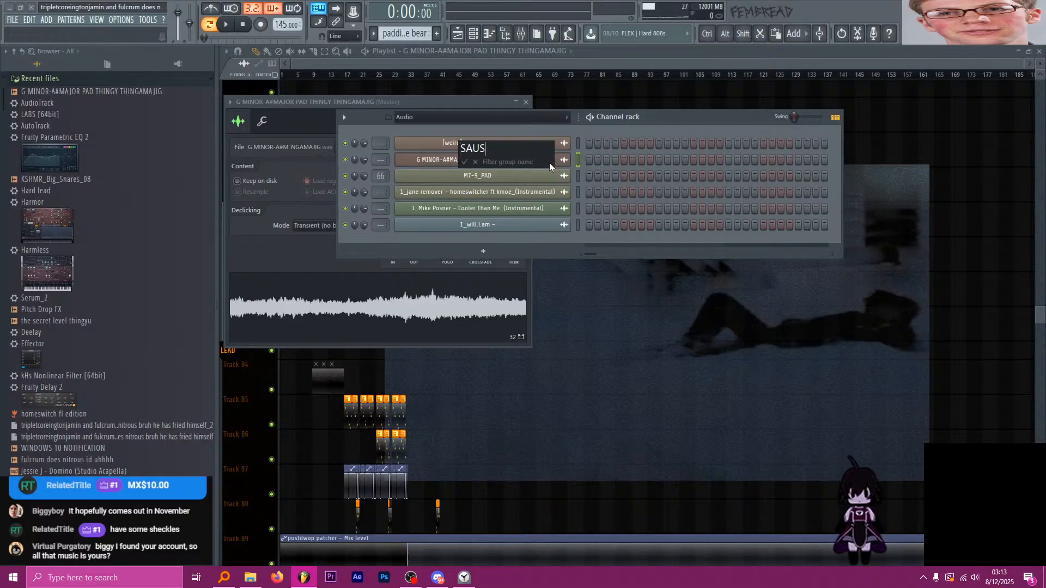
key("BackSpace")
key("BackSpace")
key("BackSpace")
key("BackSpace")
left_click(475, 161)
left_click(479, 118)
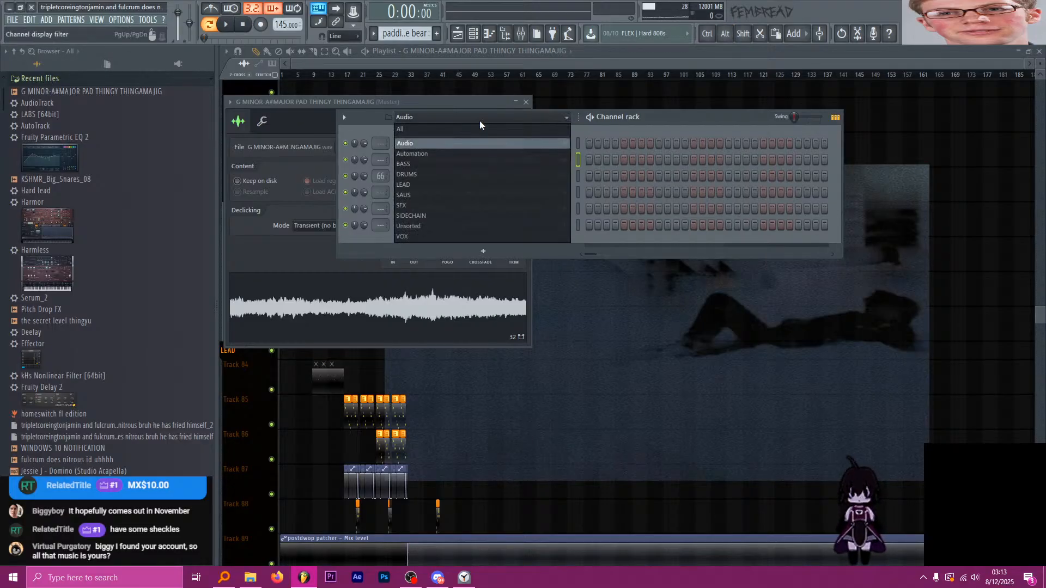
left_click(573, 163)
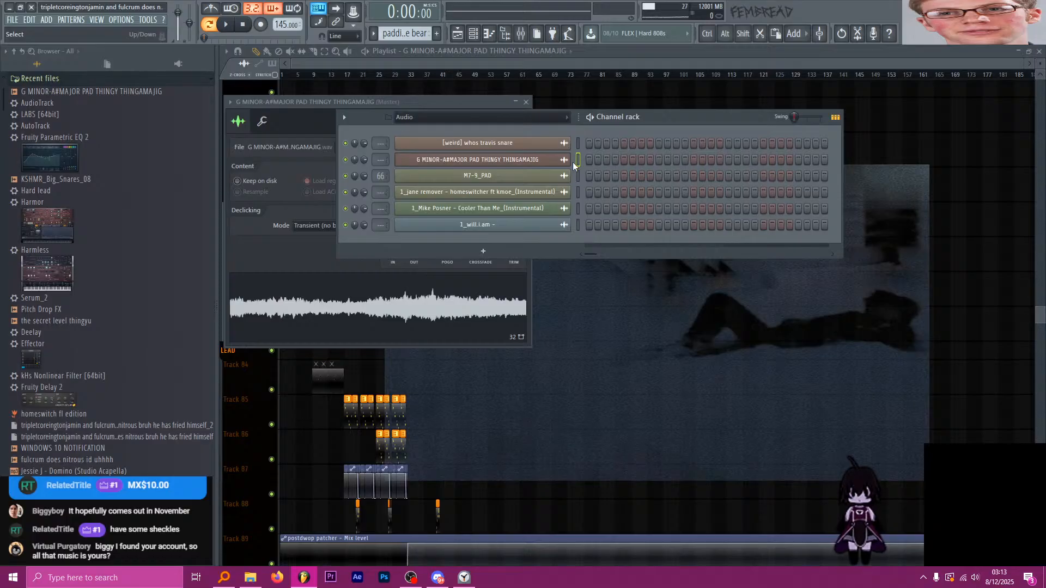
Assign the new pad audio clip channel to the SAUS group.
key("alt+g")
type("SAUS")
key("Return")
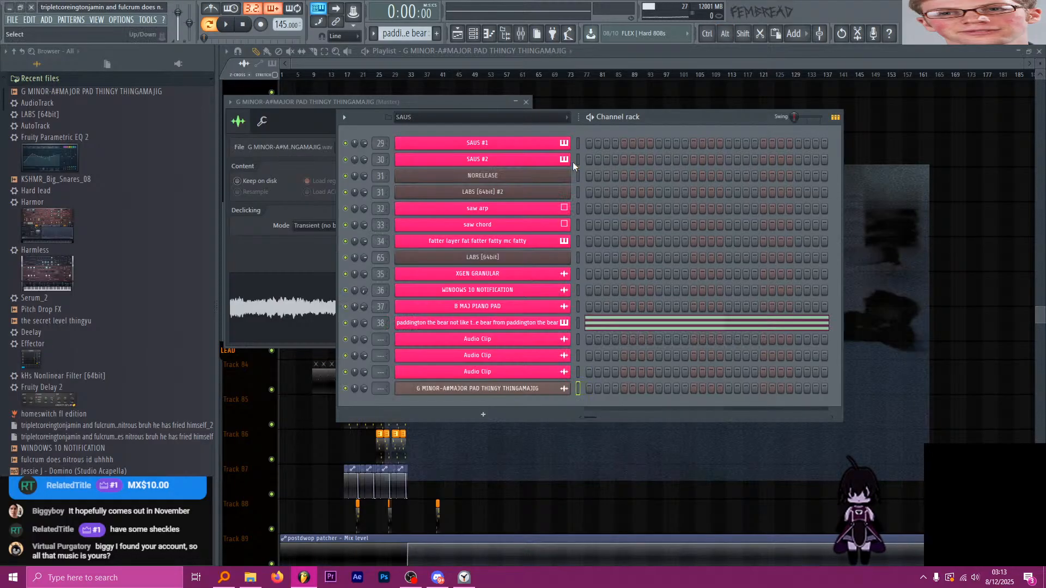
Give the new pad channel the group's pink colour and move it directly below the Paddington channel.
left_click(543, 389, "shift")
left_click(537, 376)
left_click(553, 416)
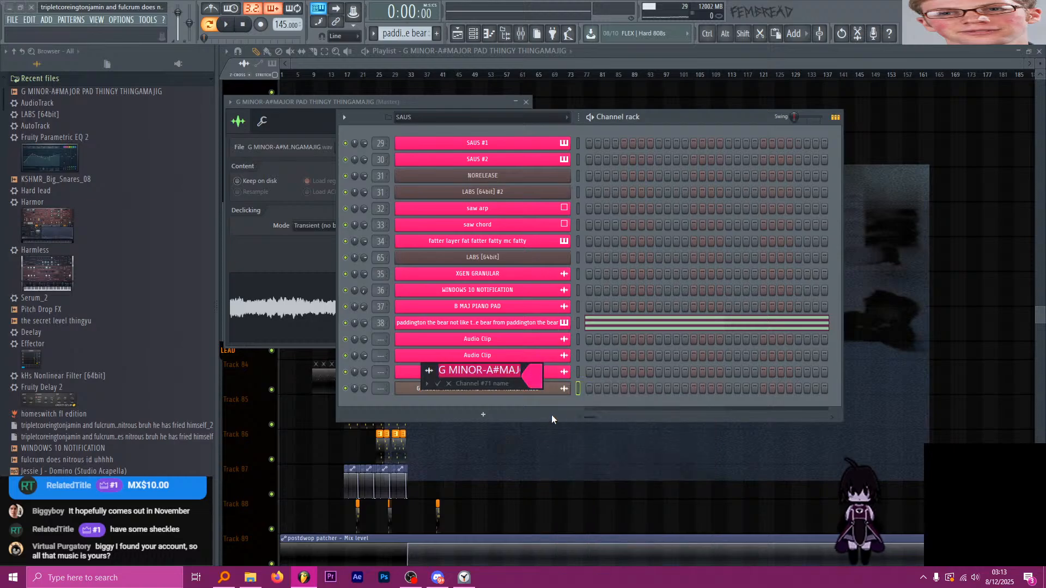
key("Return")
scroll(537, 394, "up", 3)
Delete the Paddington piano pad channel from the SAUS group, along with its duplicate.
left_click(536, 341)
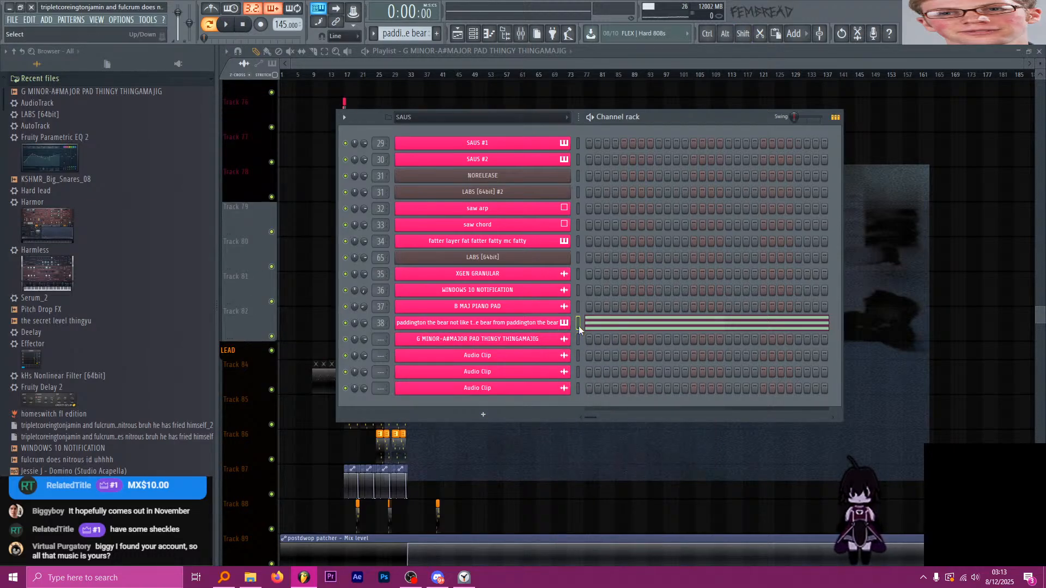
key("alt+c")
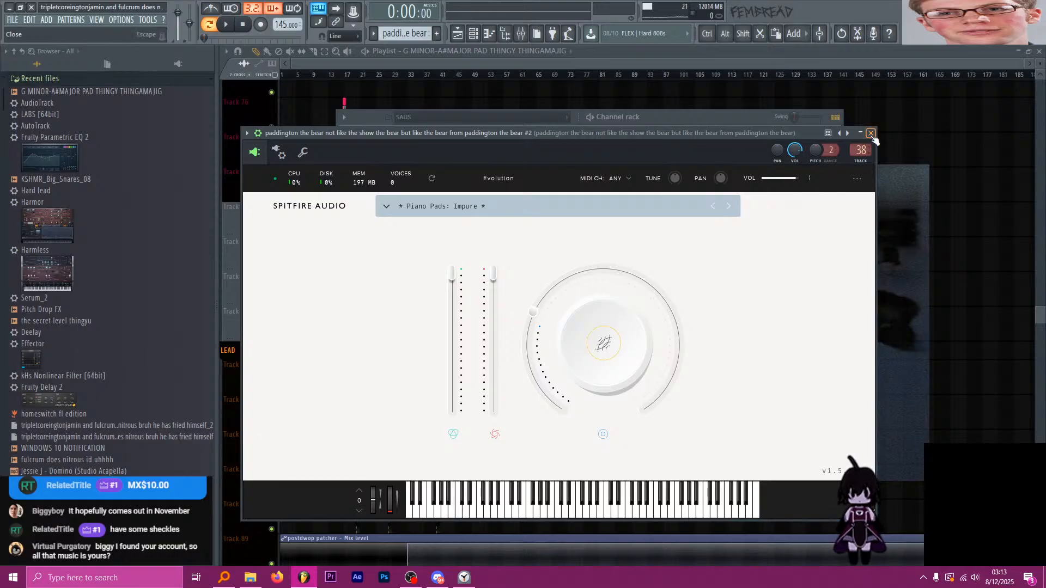
left_click(871, 134)
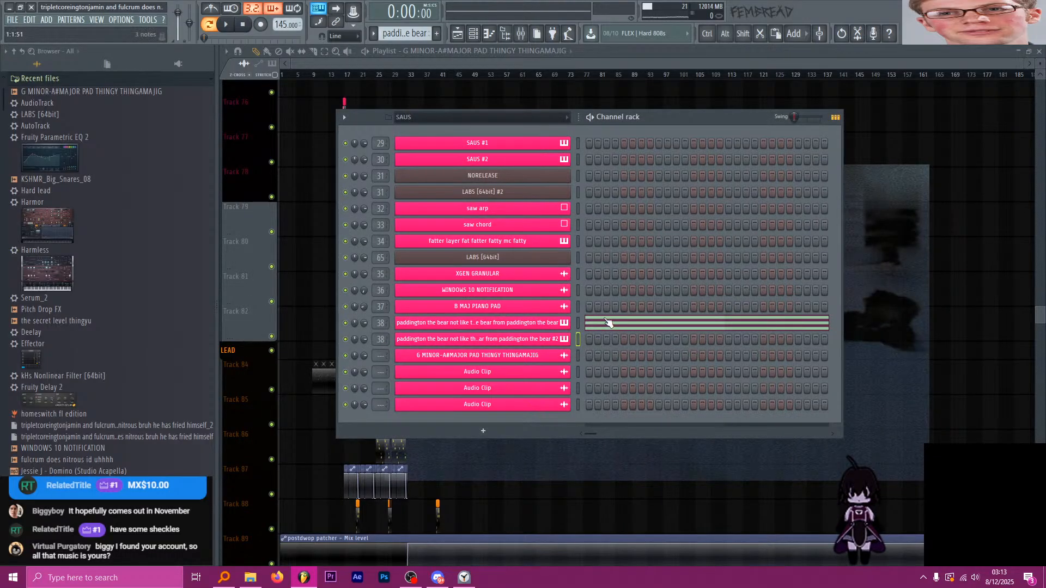
key("alt+Delete")
left_click(580, 325)
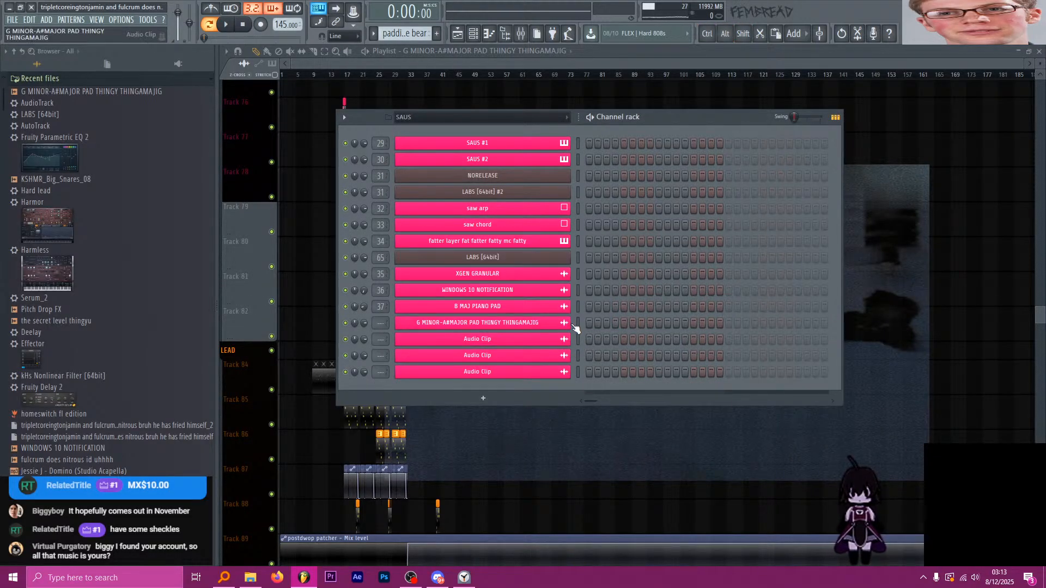
Route the normalized pad sample to its own mixer track and move that track to position 39, beside the Paddington track.
left_click(564, 326)
key("ctrl+l")
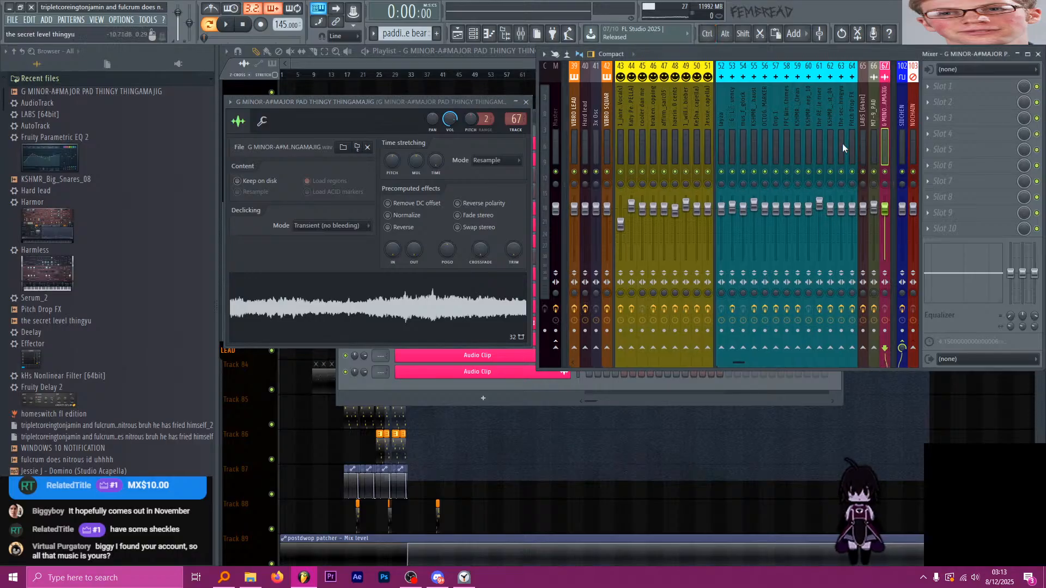
left_click_drag(885, 115, 718, 116)
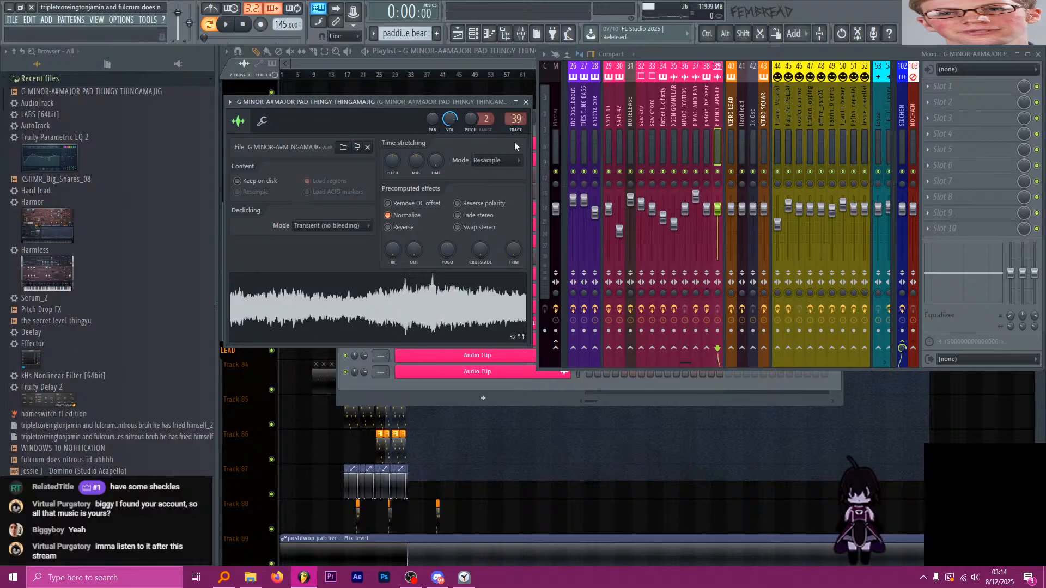
Close the sample's settings and place the G minor pad clip at bar 69 on Track 80 of the playlist.
left_click(526, 103)
left_click(478, 62)
left_click_drag(474, 264, 566, 260)
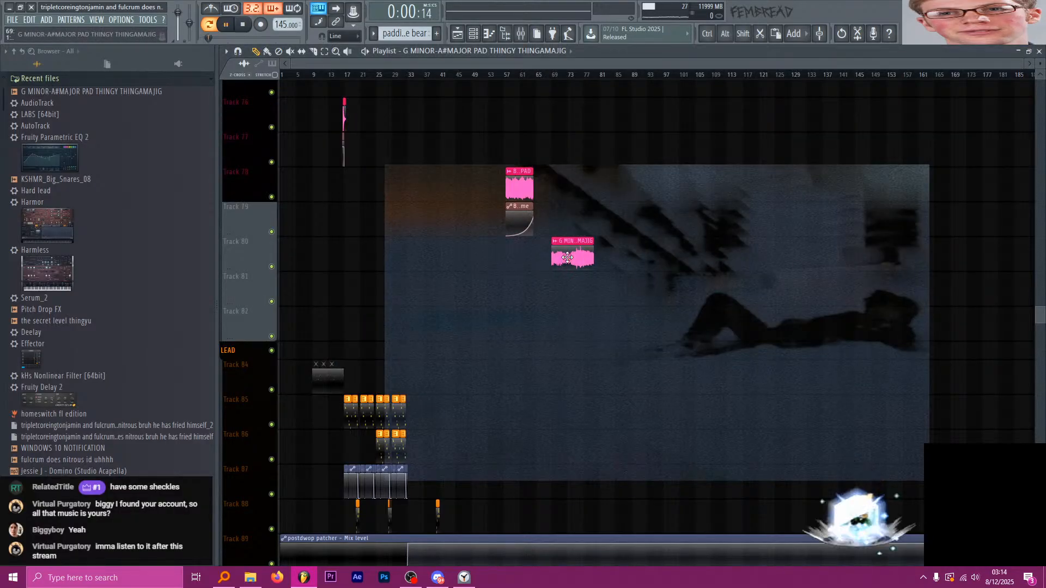
Play the arrangement briefly from about bar 52, stop playback, and examine the pad clips around bars 57 to 79.
left_click(484, 79)
key("space")
scroll(523, 218, "up", 2)
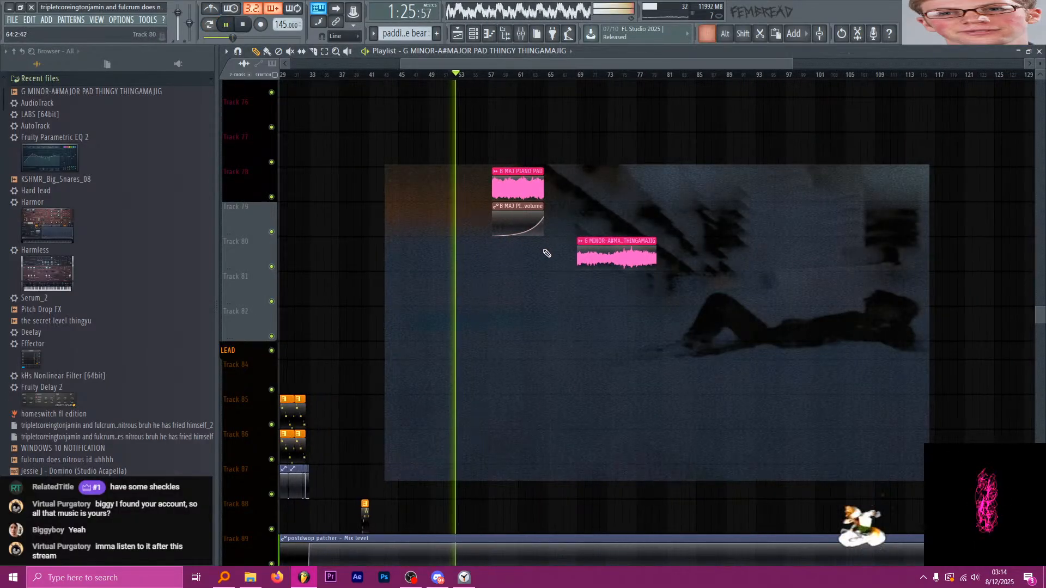
scroll(561, 270, "up", 4)
scroll(570, 289, "down", 4)
scroll(562, 346, "up", 2)
key("space")
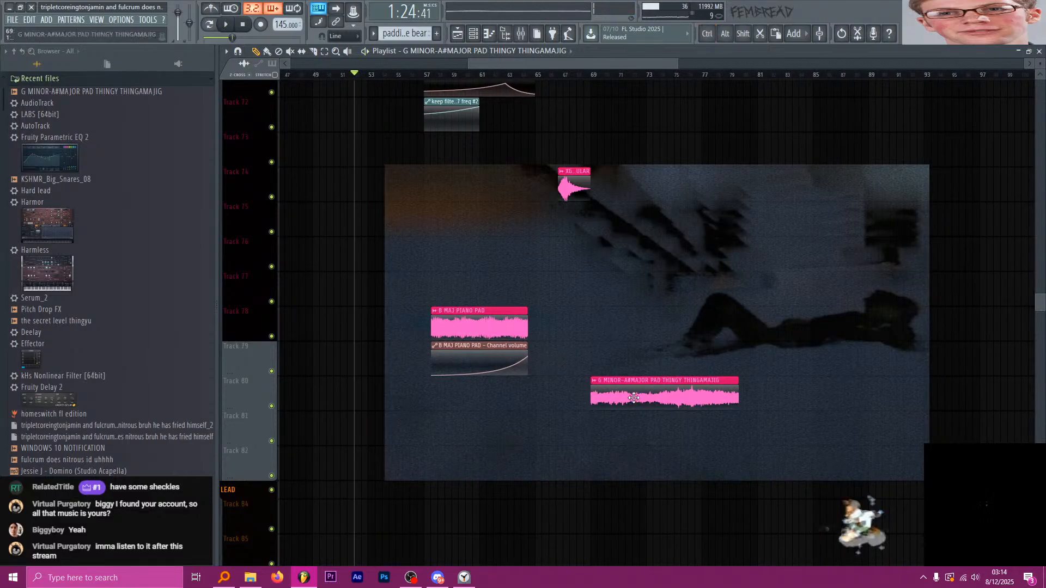
Move the G MINOR-A#MAJOR PAD THINGY THINGAMAJIG clip earlier on Track 80 so it starts at bar 65.
left_click_drag(631, 398, 581, 398)
scroll(582, 399, "up", 6)
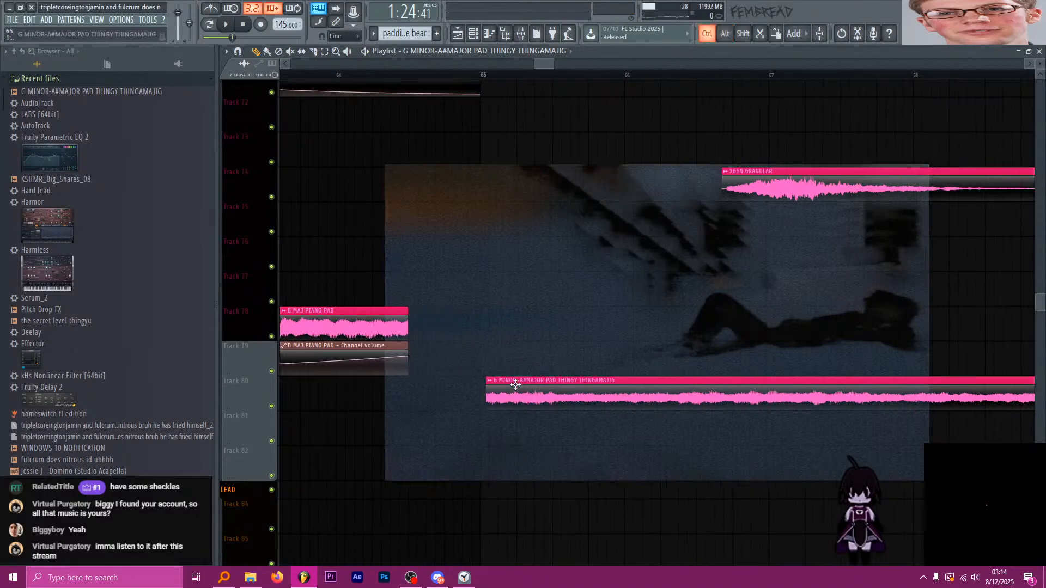
scroll(512, 387, "up", 5)
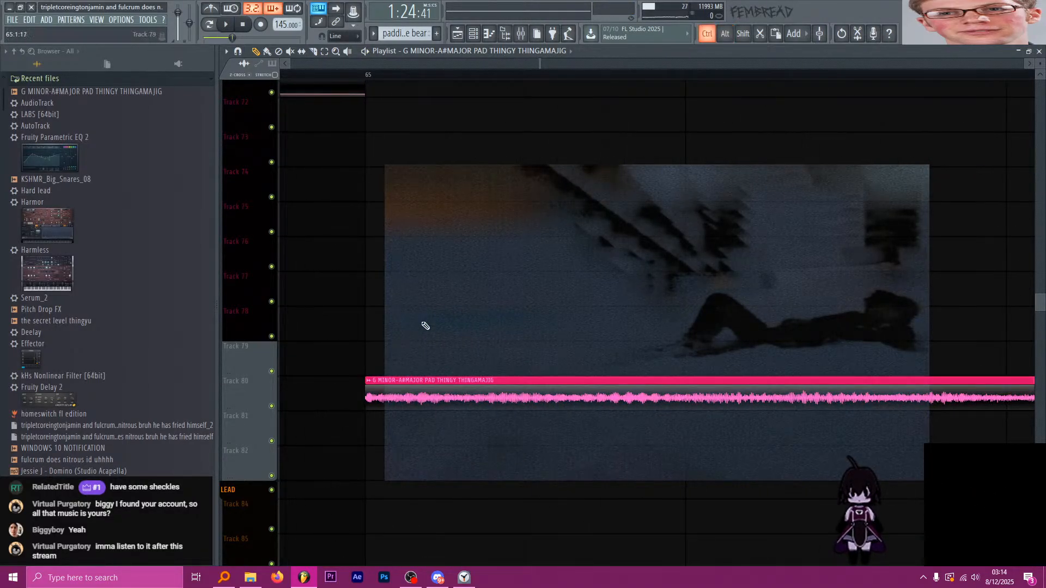
scroll(425, 322, "down", 2)
Play the pad clip briefly from bar 65 with the mixer open.
left_click(416, 76)
key("F9")
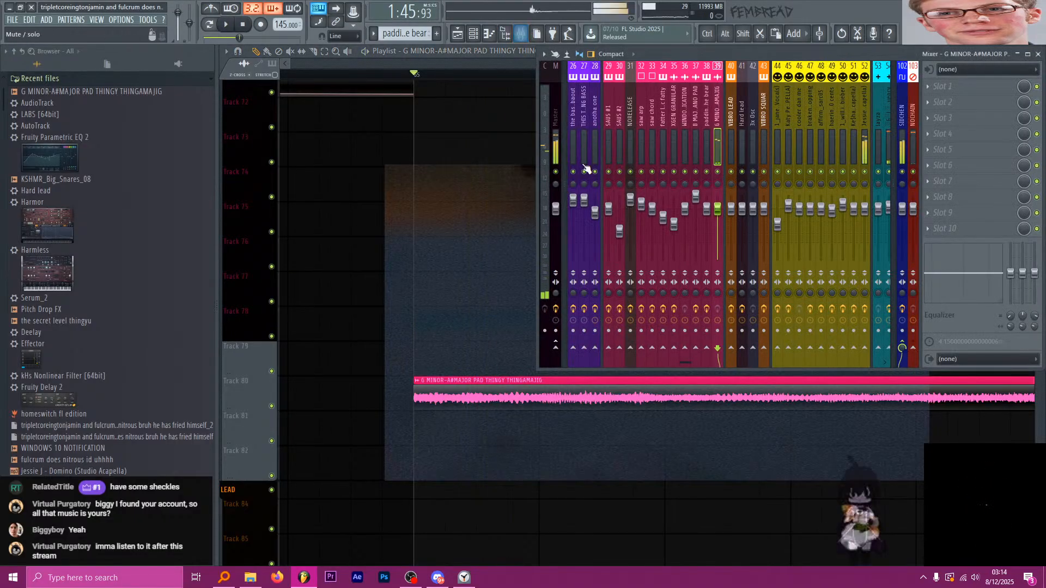
key("space")
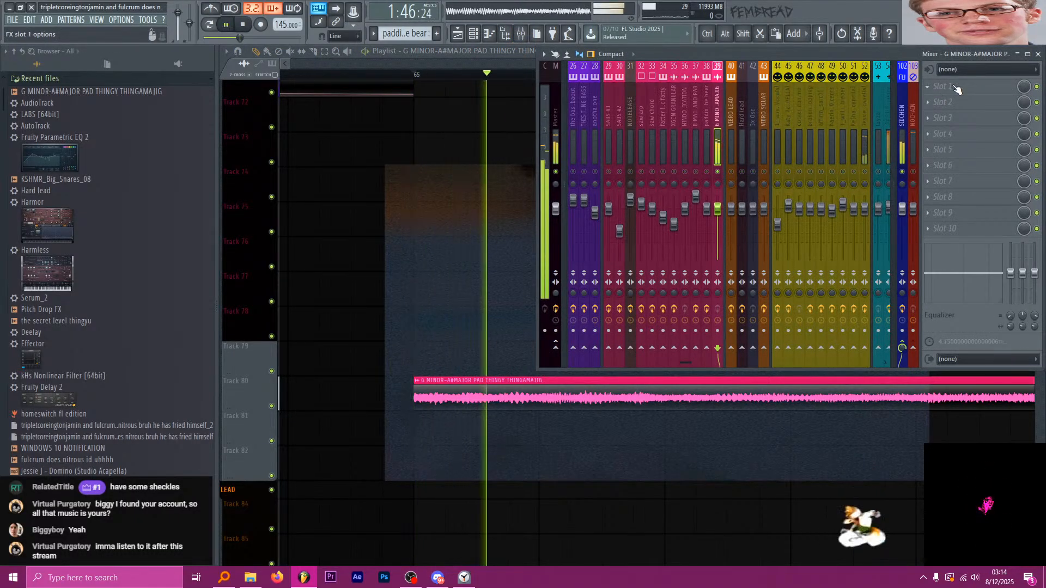
key("space")
Insert Fruity Parametric EQ 2 in the pad's first mixer slot and set band 1 as a high-pass with its cutoff near band 7.
left_click(937, 87)
left_click(773, 374)
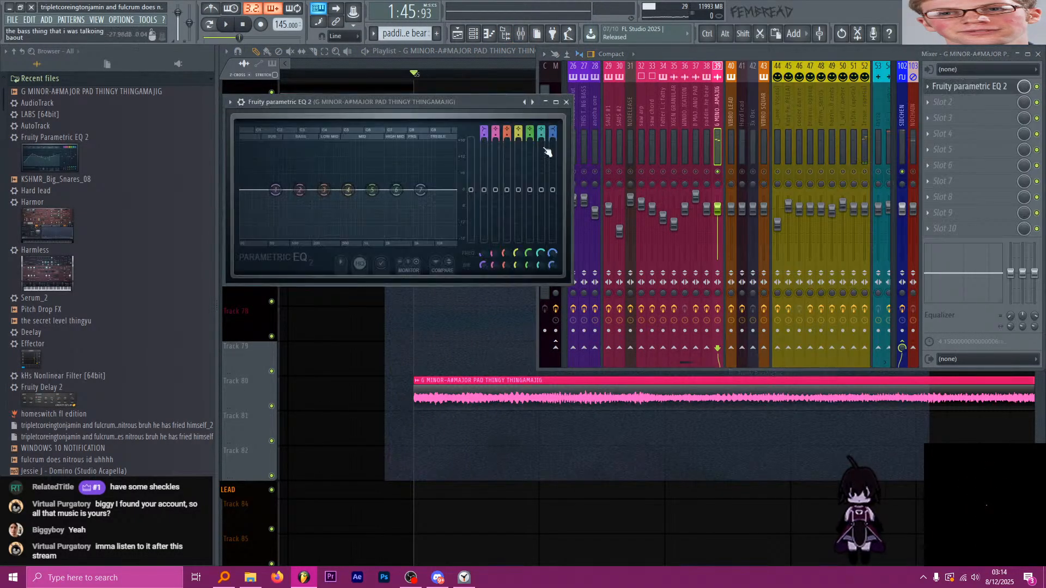
mouse_move(485, 128)
left_mouse_down()
mouse_move(485, 139)
mouse_move(485, 125)
left_mouse_up()
left_click_drag(277, 192, 418, 190)
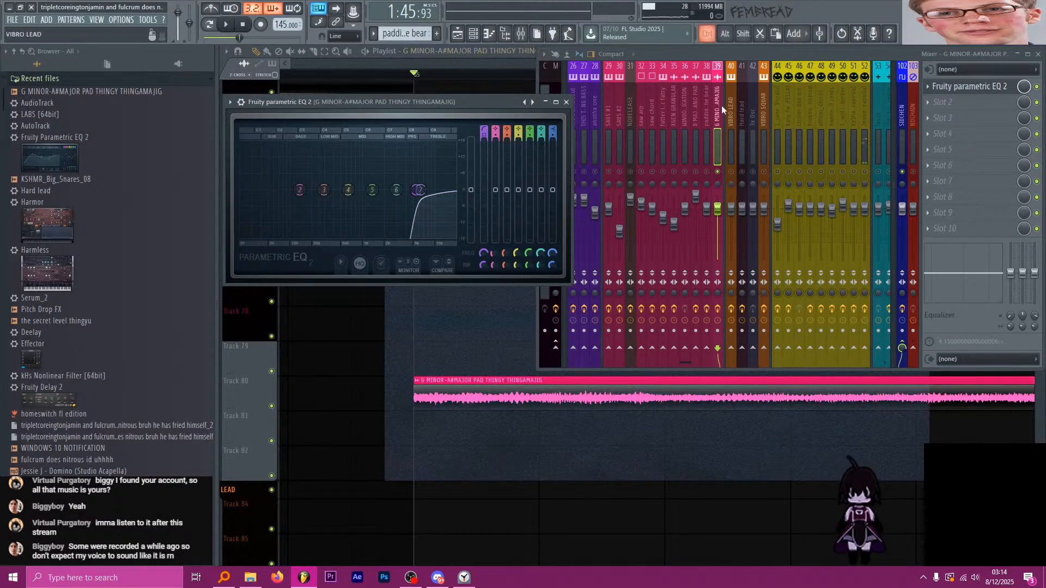
scroll(721, 106, "down", 3)
left_click(566, 102)
Select the playlist time range from bar 65 to bar 66.
left_click(476, 75)
left_click(416, 75)
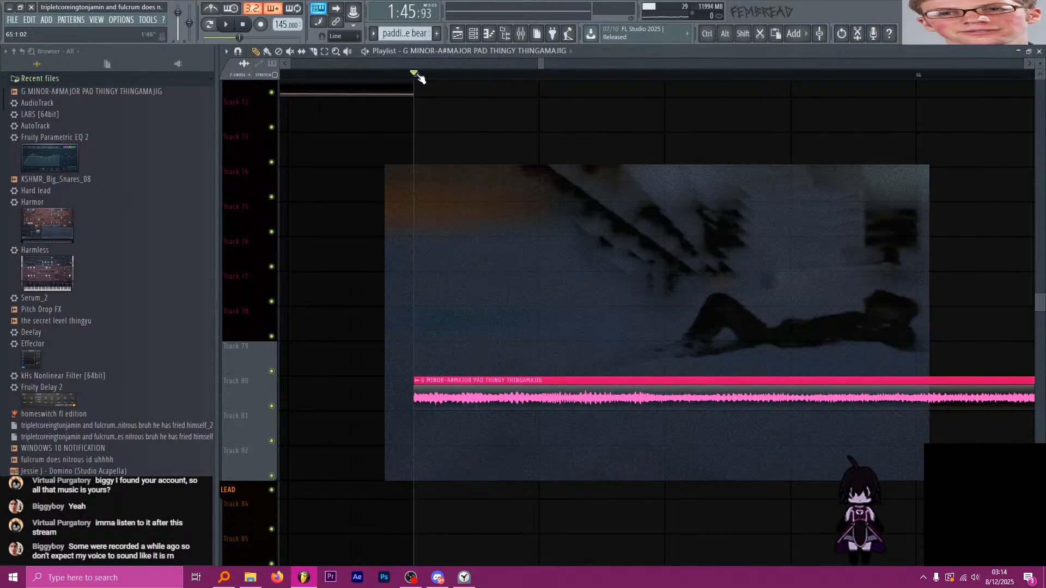
scroll(546, 116, "down", 3)
scroll(544, 117, "down", 5)
scroll(572, 164, "down", 3)
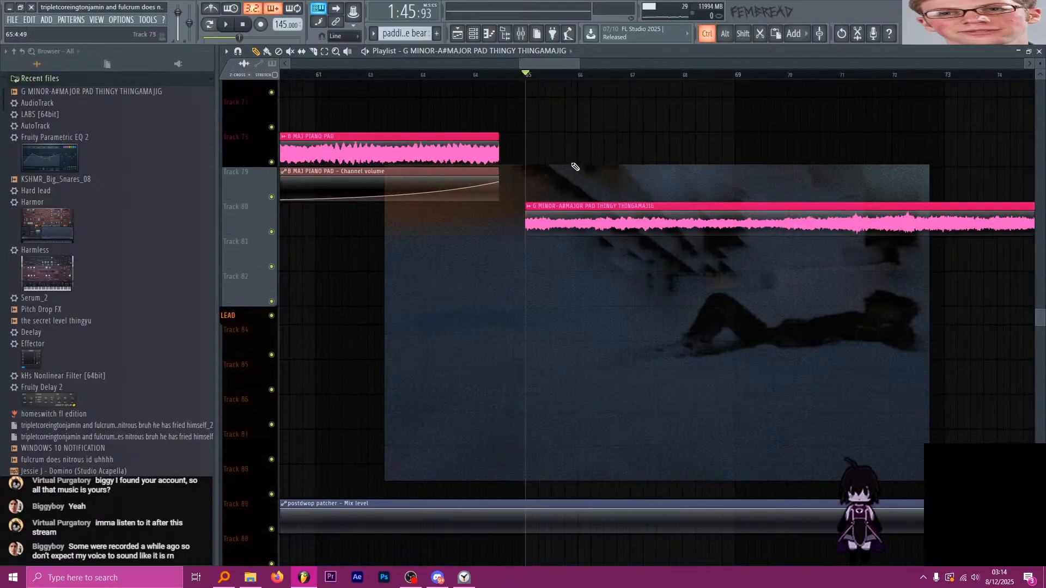
scroll(540, 169, "up", 3)
scroll(550, 120, "up", 2)
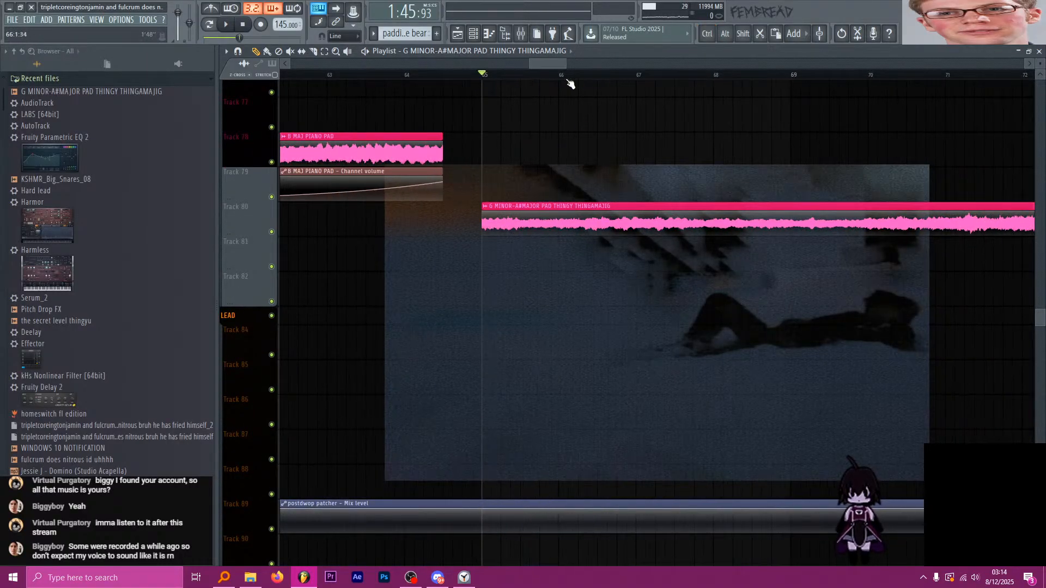
left_click_drag(559, 75, 481, 89)
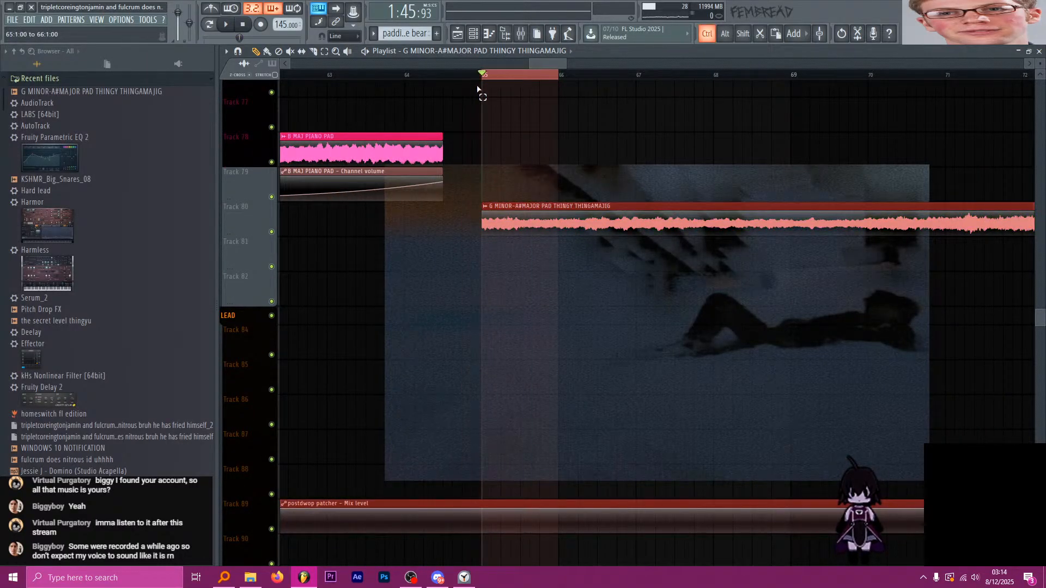
Create an automation clip for the band 1 frequency of the pad's Fruity Parametric EQ 2.
left_click(521, 34)
left_click(969, 86)
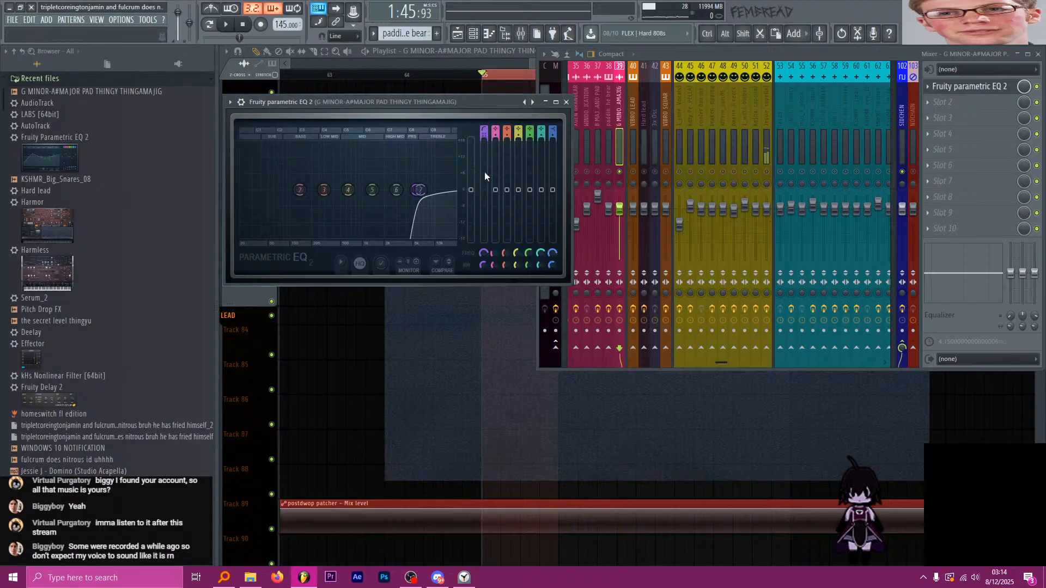
right_click(482, 254)
left_click(523, 324)
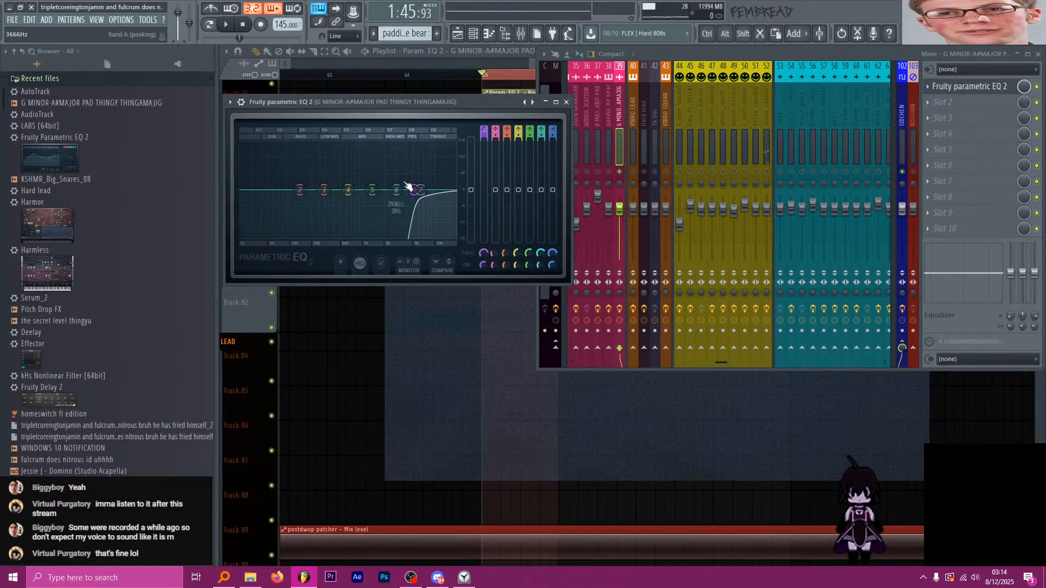
Lower the EQ's band 1 high-pass cutoff to near band 2 and copy its frequency value.
left_click_drag(415, 189, 296, 190)
right_click(481, 253)
left_click(506, 374)
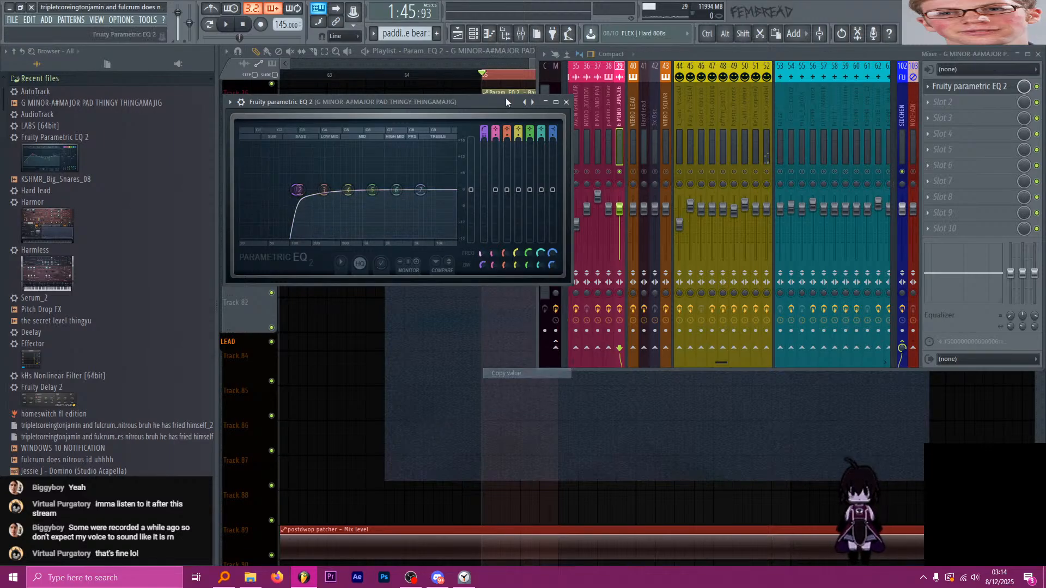
Shape the band 1 frequency automation into a falling curve from bar 65 to 66 and place it on Track 81 beneath the pad.
left_click(530, 75)
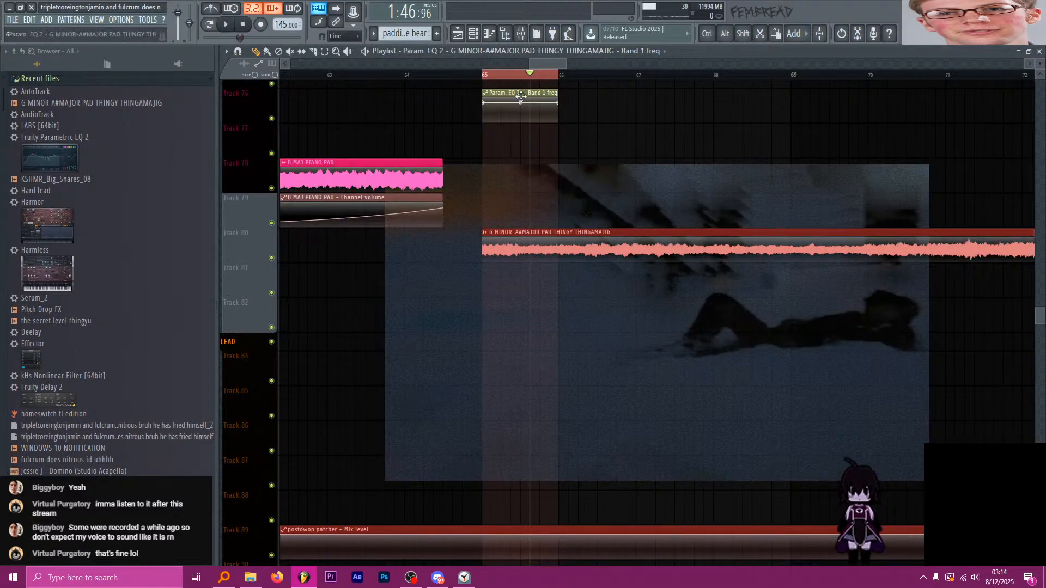
left_click_drag(527, 116, 557, 291)
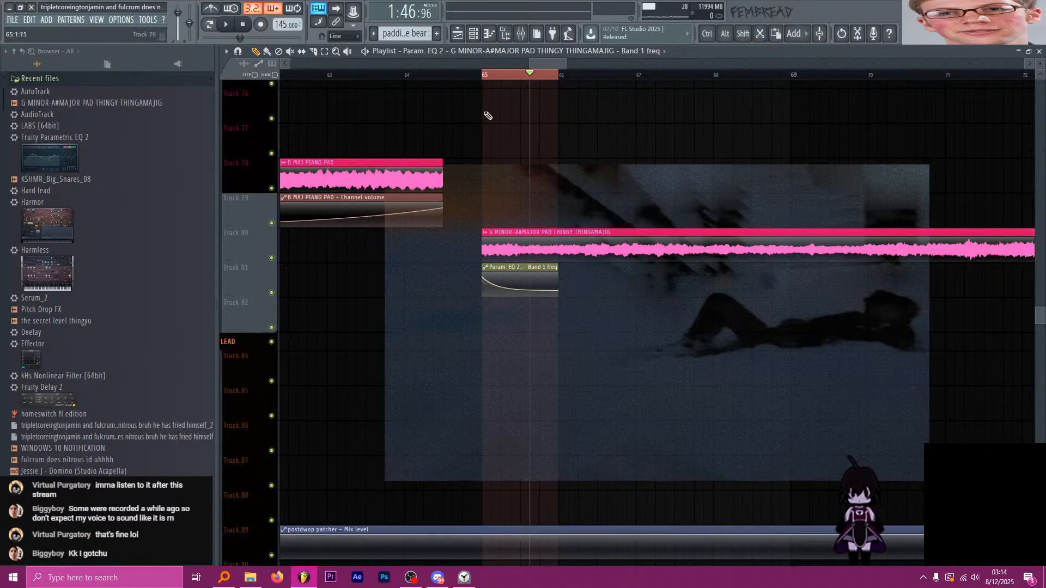
Play the pad from bar 65 to hear the automated filter sweep.
key("space")
key("F9")
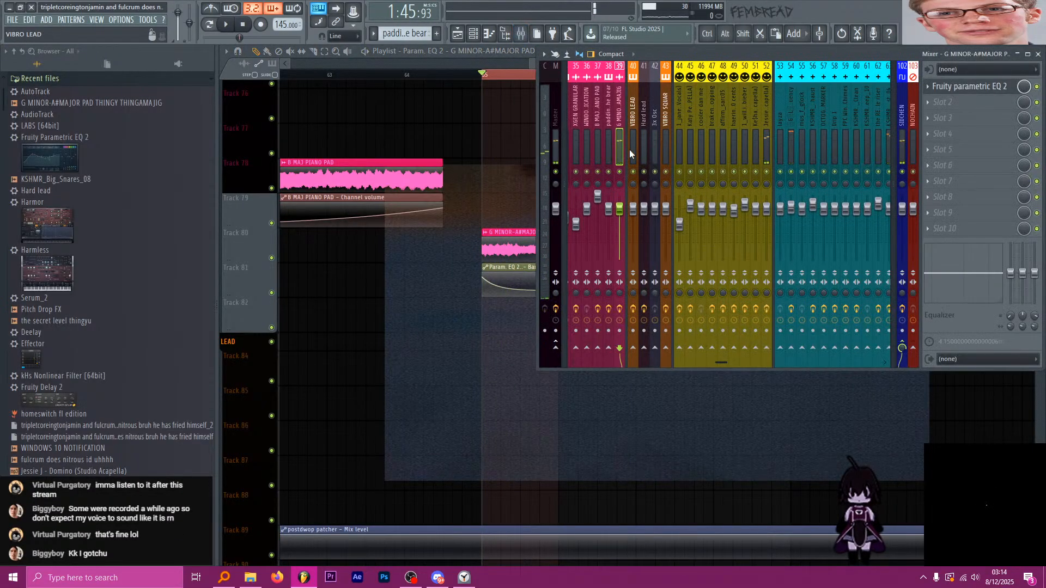
key("space")
key("F9")
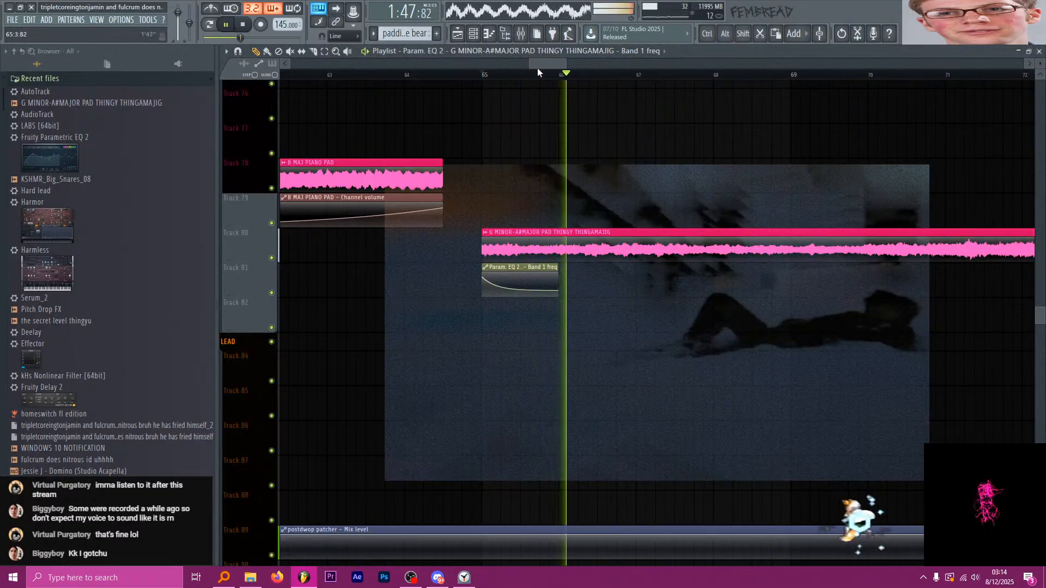
scroll(549, 97, "down", 2)
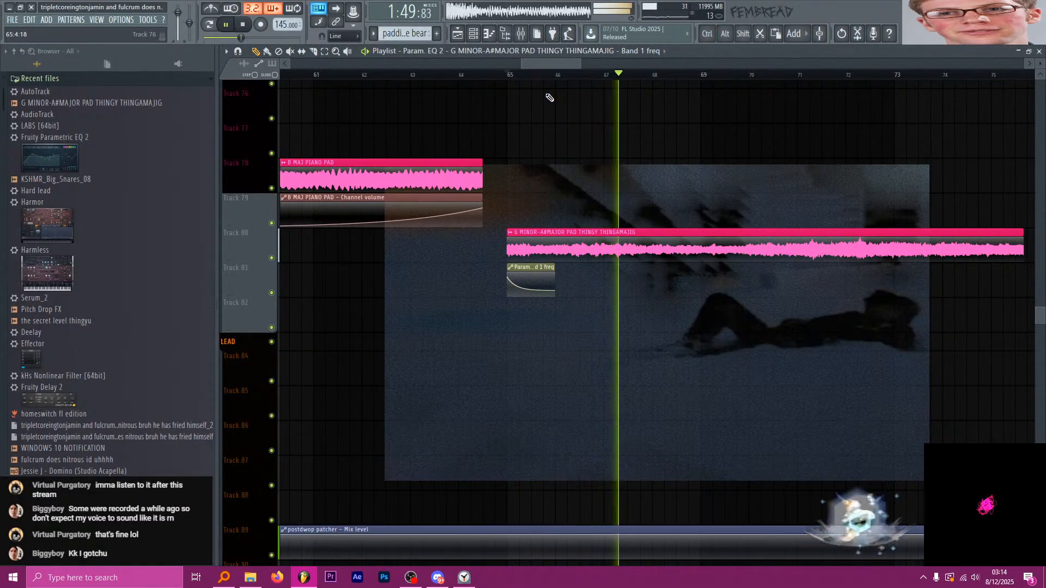
Reduce bands 4 and 5 in the pad's Fruity Parametric EQ 2, cutting band 4 more strongly.
key("F9")
left_click(929, 91)
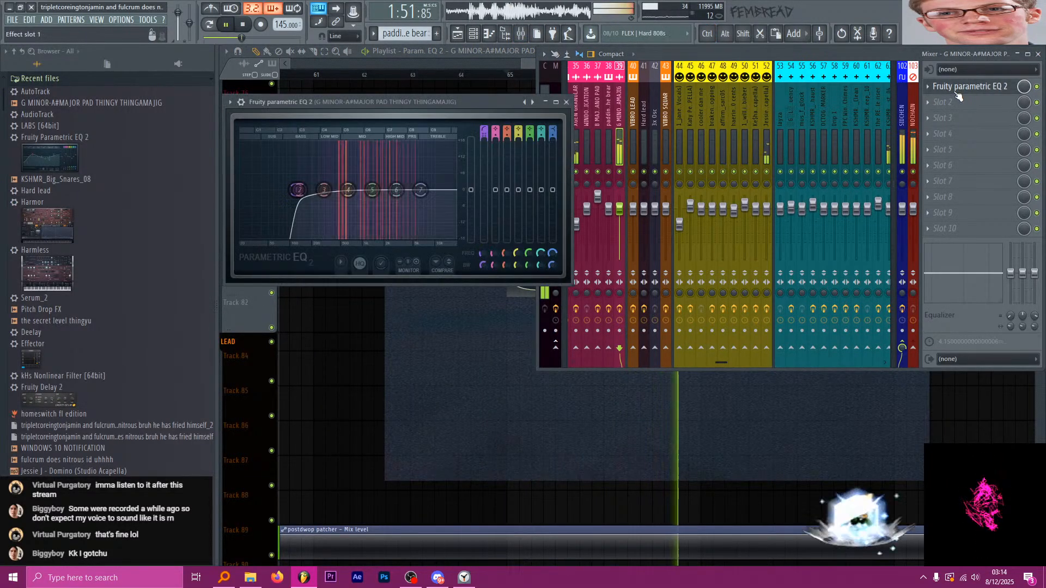
left_click_drag(348, 190, 347, 203)
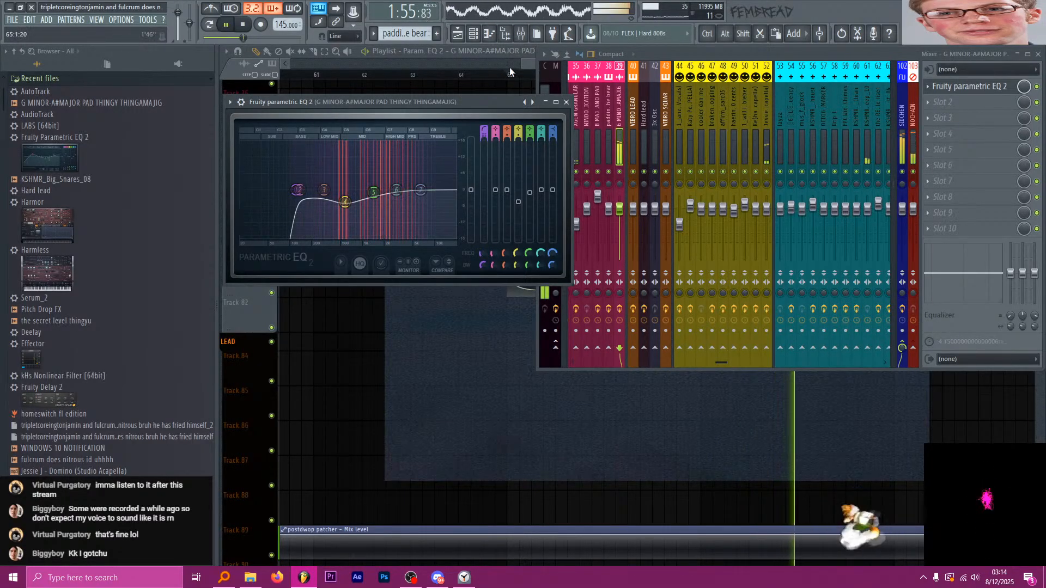
left_click(529, 62)
Play the later part of the pad around bars 71 to 72 to find its end point.
scroll(521, 105, "down", 2)
scroll(722, 212, "up", 4)
scroll(720, 211, "up", 2)
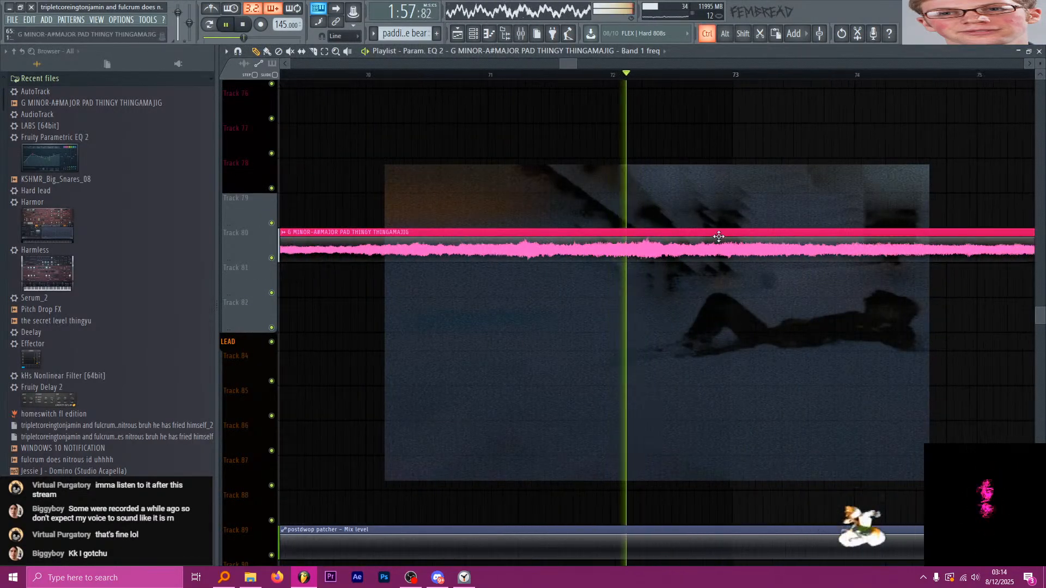
key("space")
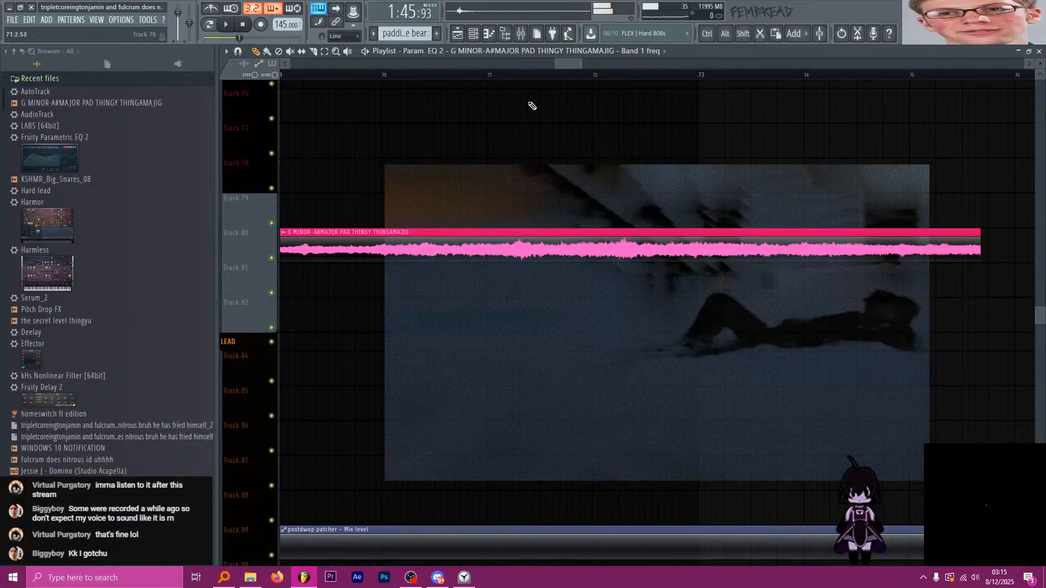
left_click(514, 78)
key("space")
scroll(647, 199, "up", 2)
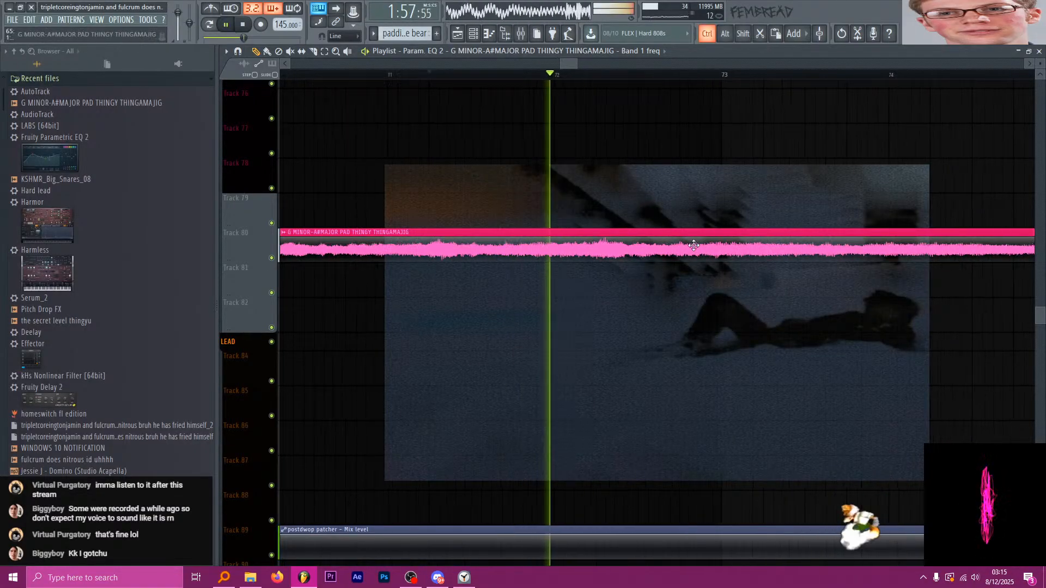
key("space")
Slice the pad clip halfway through bar 72 and delete the part after the cut.
scroll(631, 241, "up", 2)
scroll(631, 241, "up", 2)
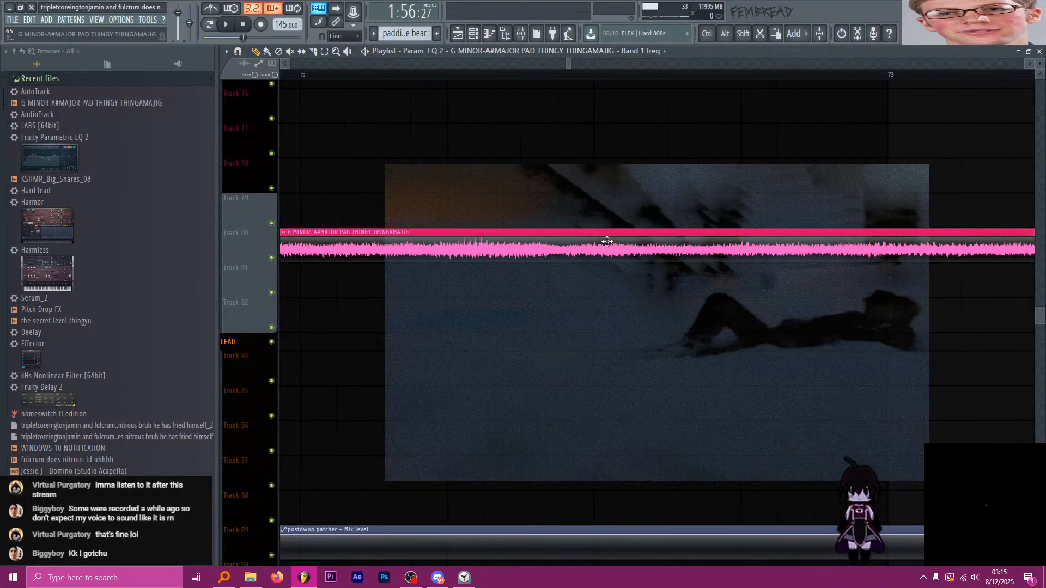
left_click(595, 243, "shift")
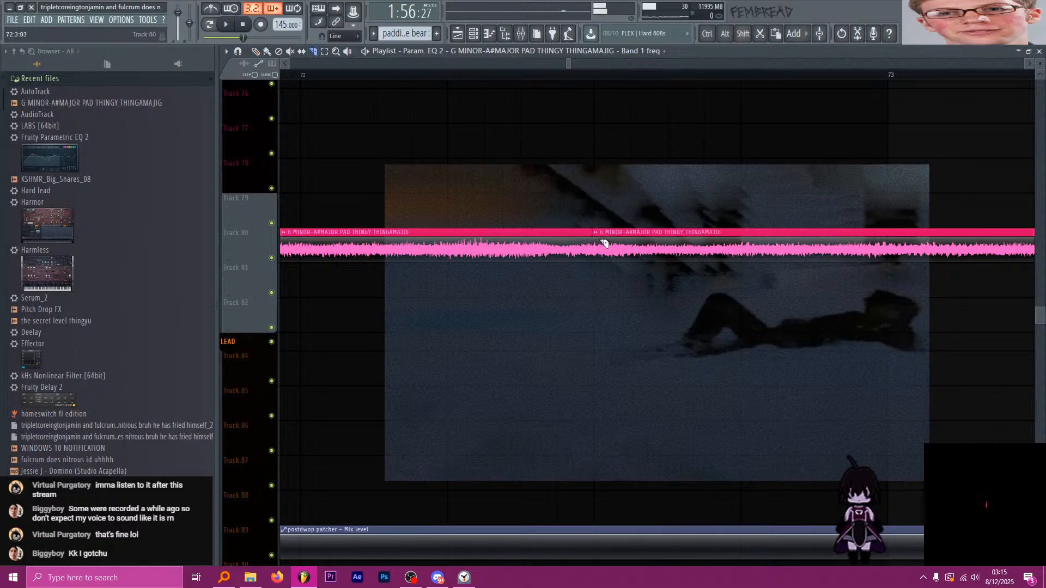
key("p")
right_click(608, 243)
scroll(550, 183, "down", 4)
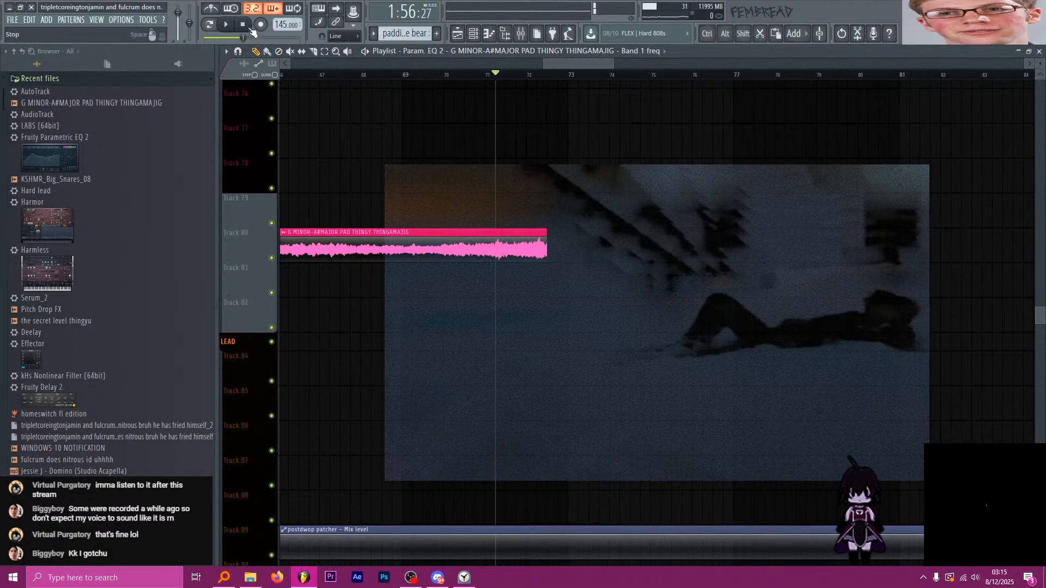
Place the playback position at about bar 57, just before the B MAJ PIANO PAD clip.
scroll(498, 152, "down", 4)
scroll(534, 140, "up", 3)
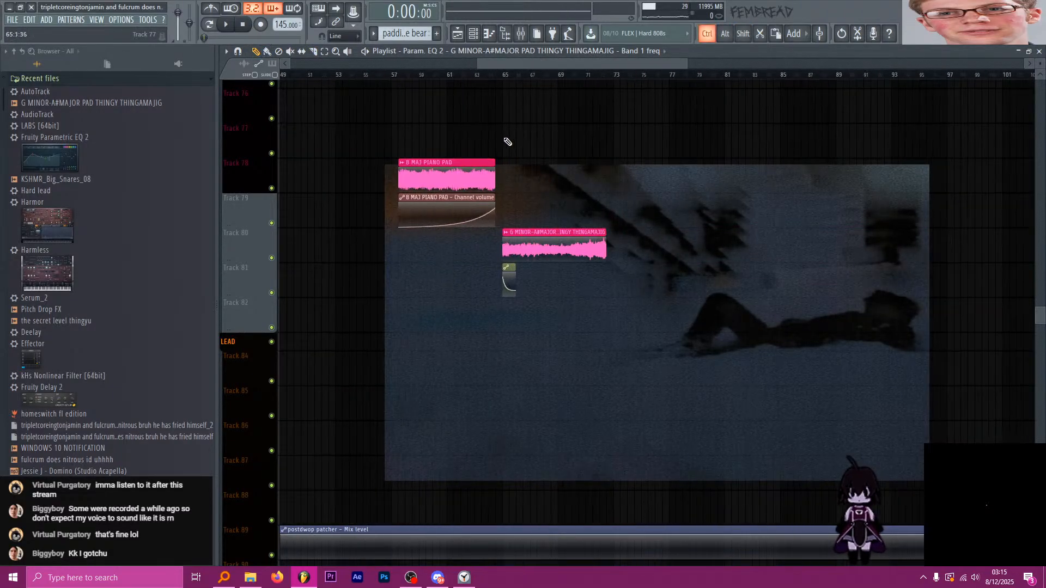
scroll(470, 216, "up", 2)
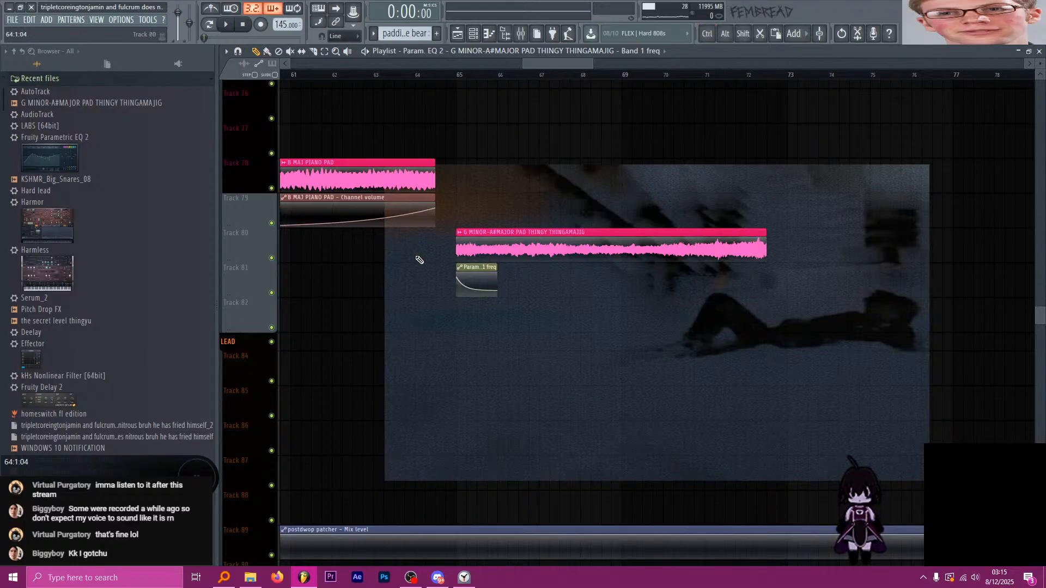
scroll(532, 122, "down", 4)
left_click(420, 76)
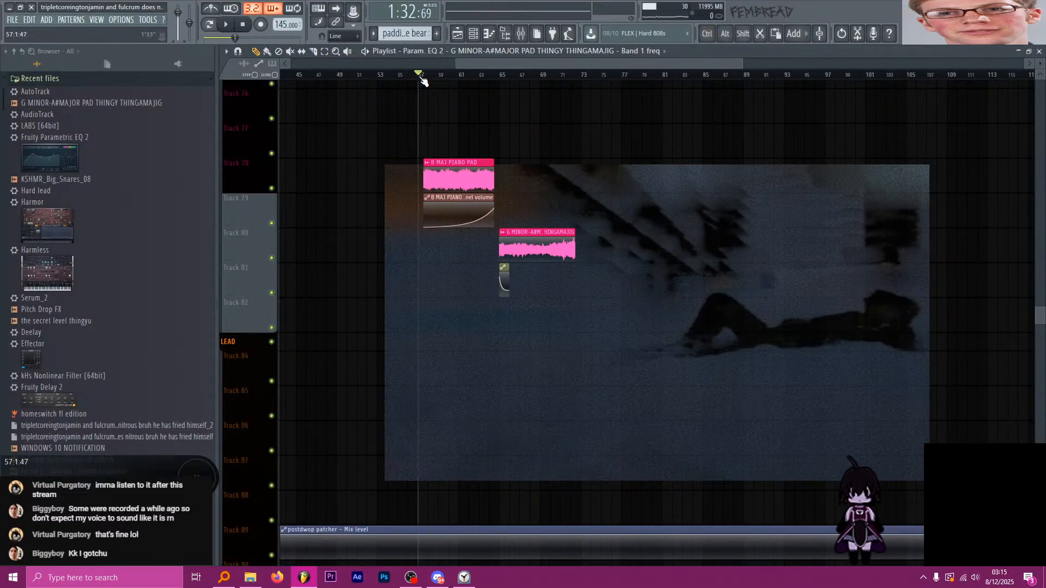
Insert Deelay in the second slot of the pad's mixer track and set its delay time to 448 ms.
left_click(520, 35)
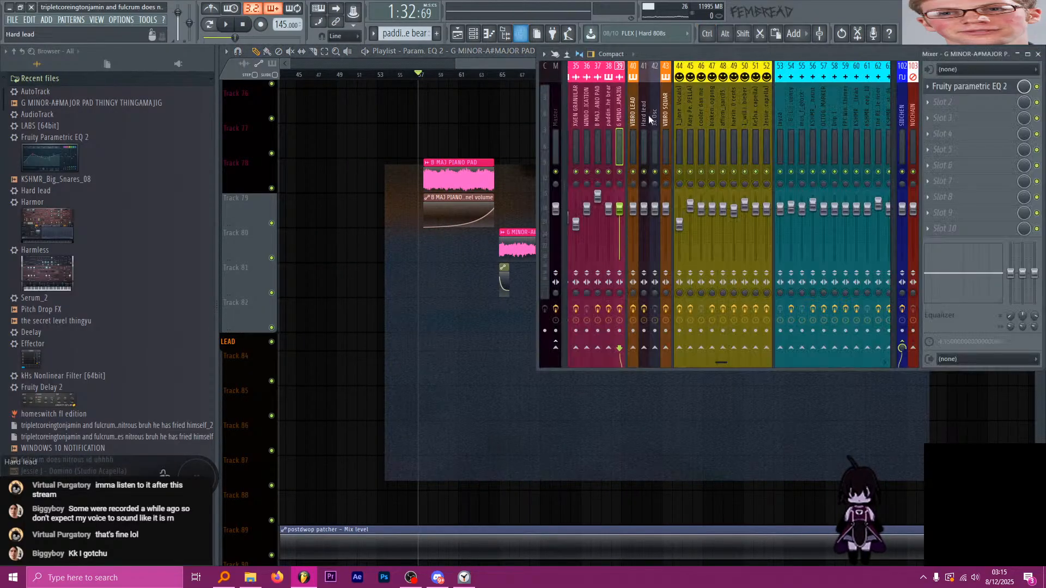
left_click(946, 104)
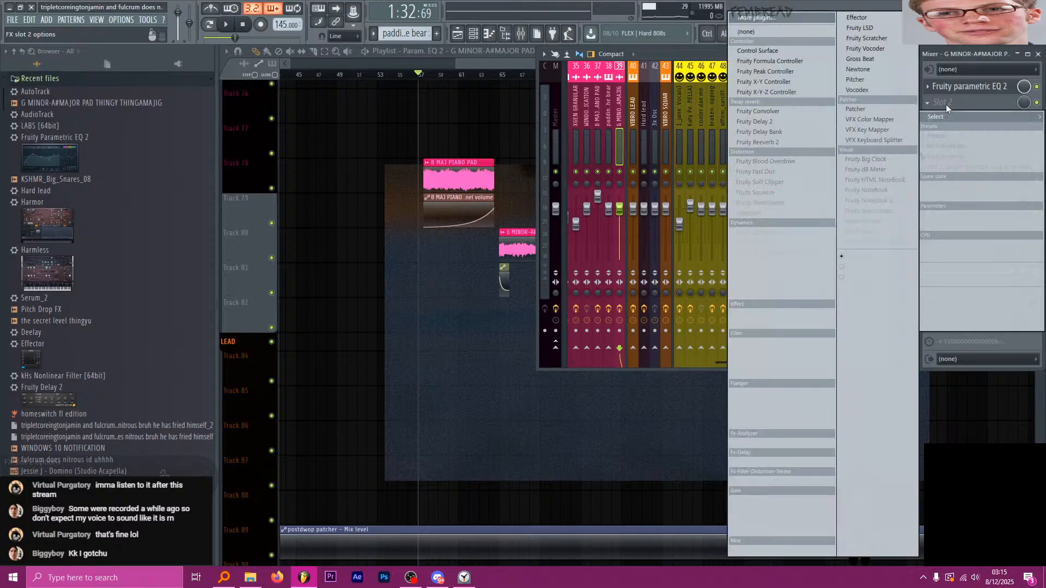
left_click(801, 20)
type("dee")
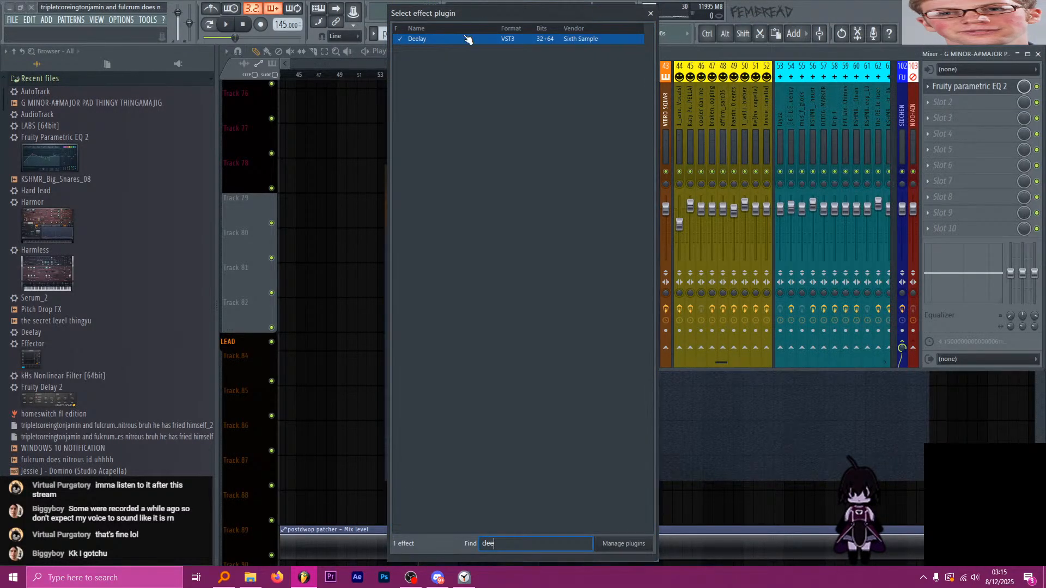
double_click(435, 40)
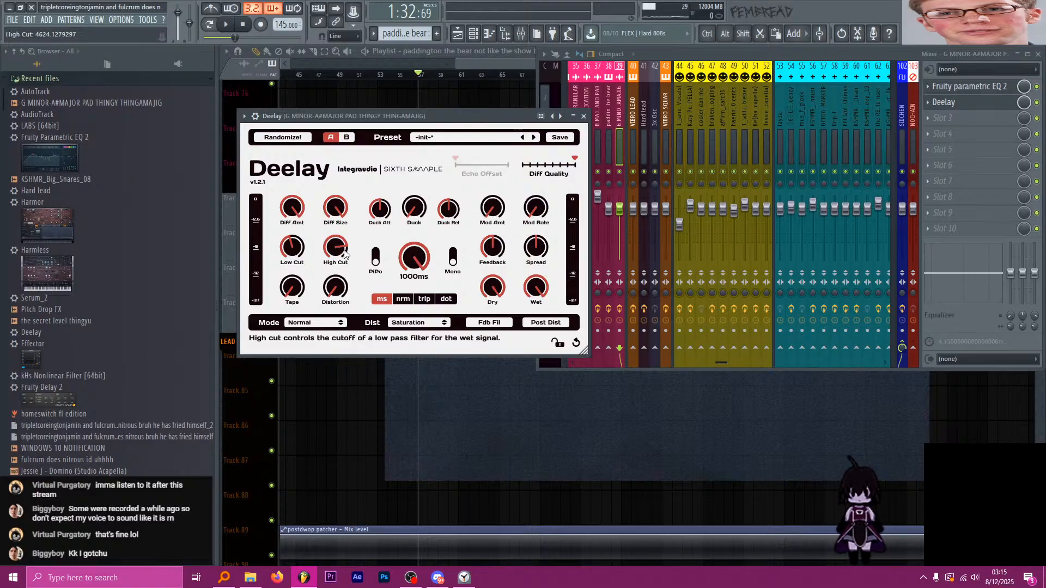
left_click_drag(421, 250, 423, 286)
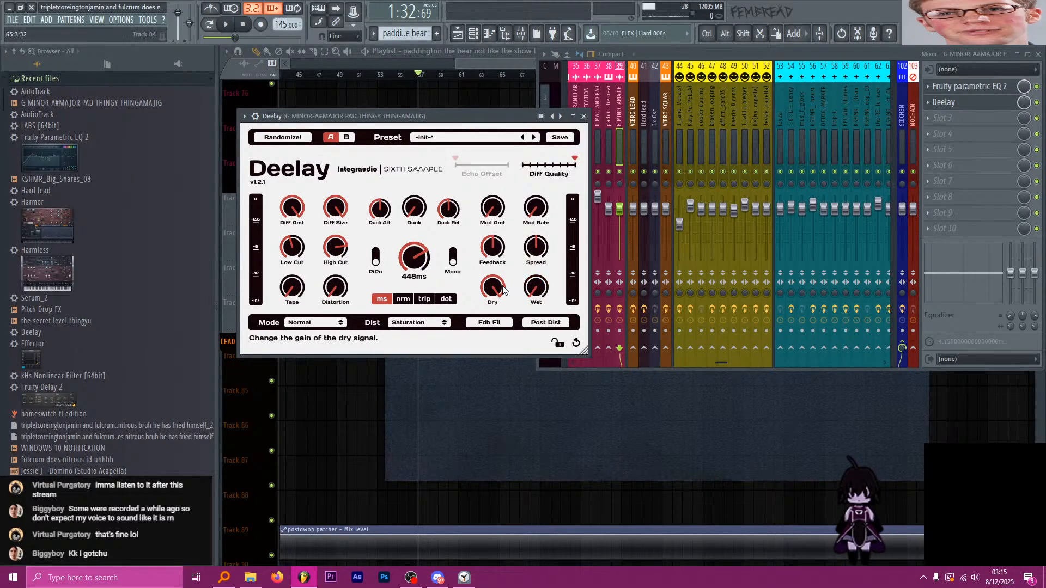
left_click(509, 63)
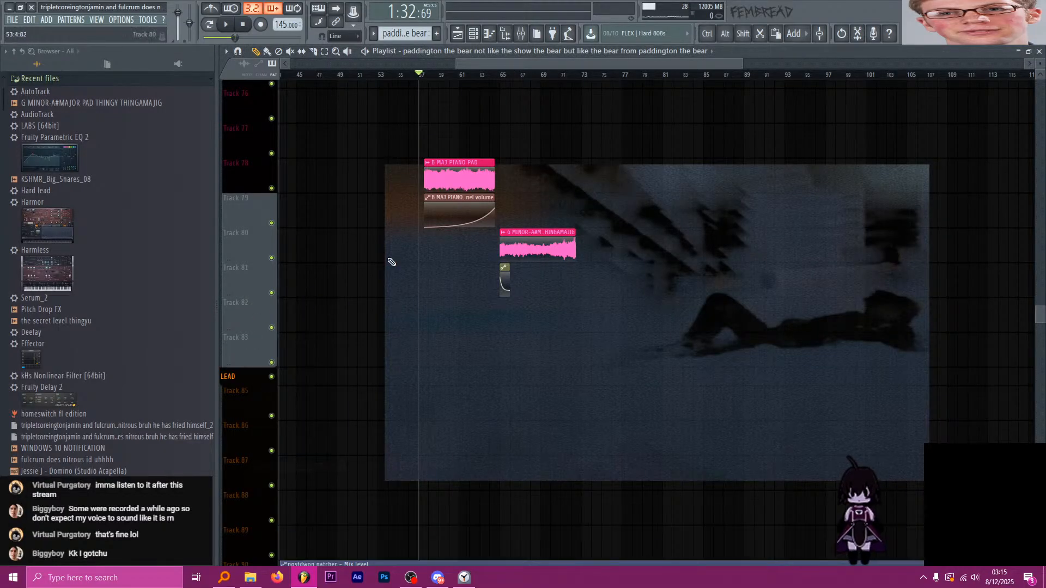
Insert one playlist track between the pad clips and the LEAD group, and select bars 65 to 73 on the timeline.
scroll(534, 187, "up", 3)
right_click(247, 318)
key("i")
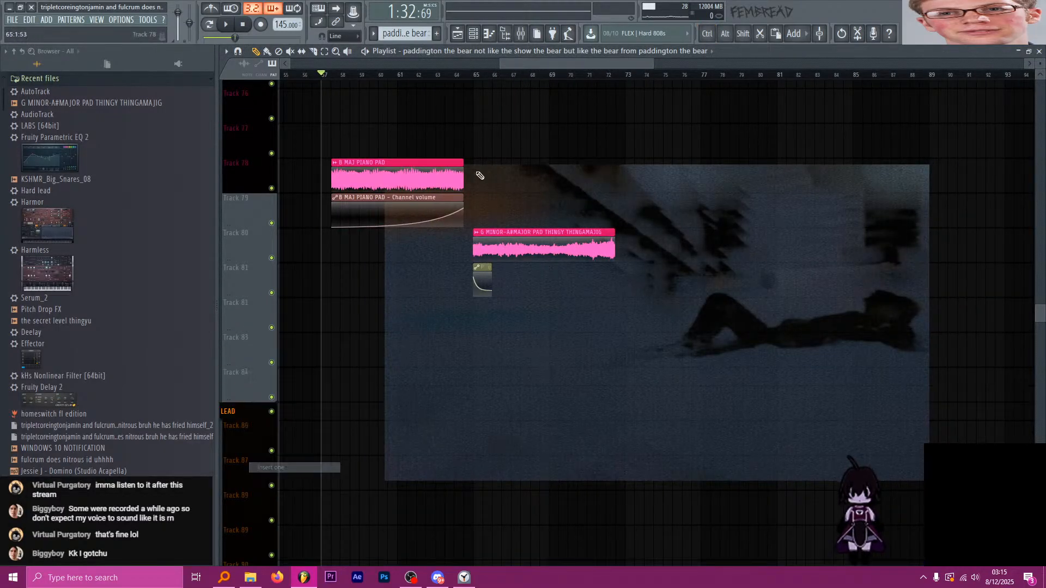
left_click_drag(620, 78, 472, 91)
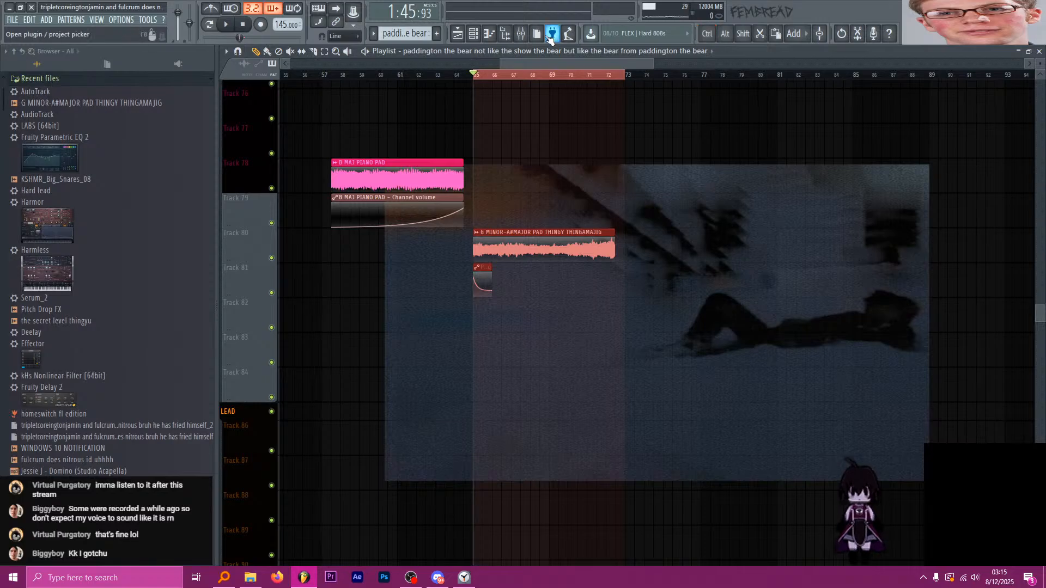
Create automation clips for Deelay's Wet and Dry amounts and for its mixer slot's mix level.
key("F9")
left_click(955, 105)
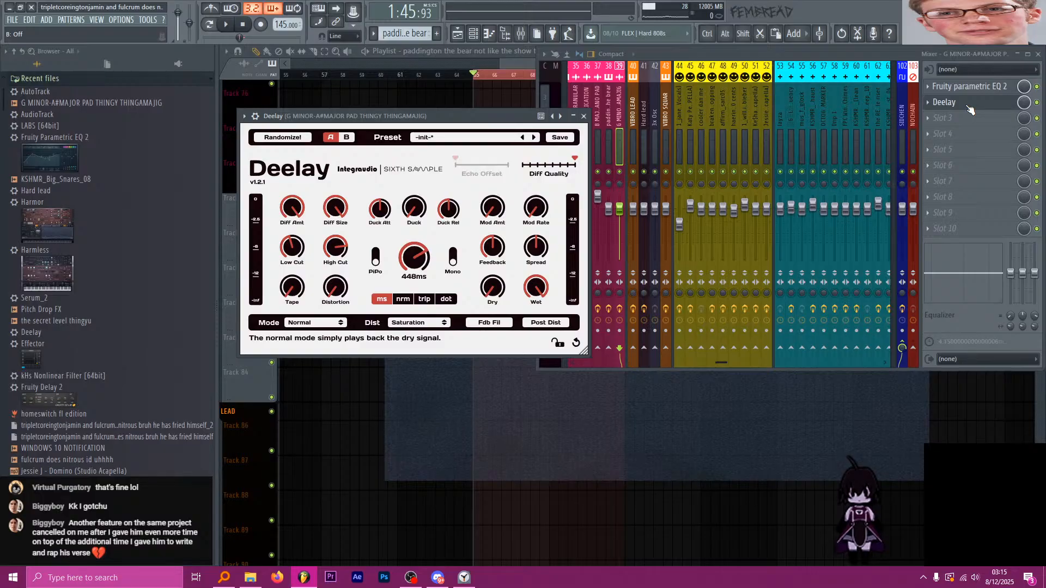
left_click(146, 23)
left_click(272, 203)
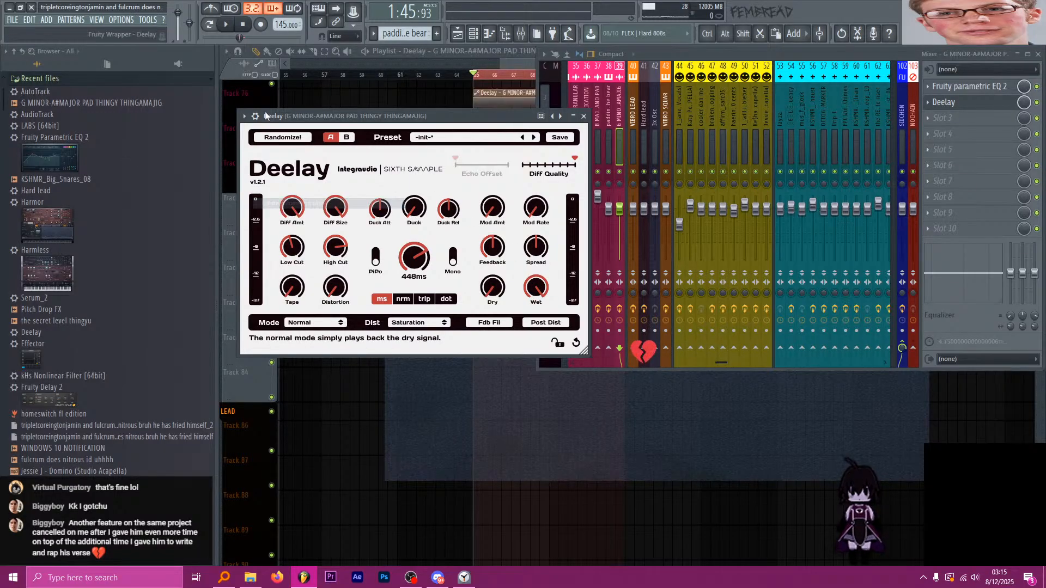
left_click(147, 22)
left_click(272, 203)
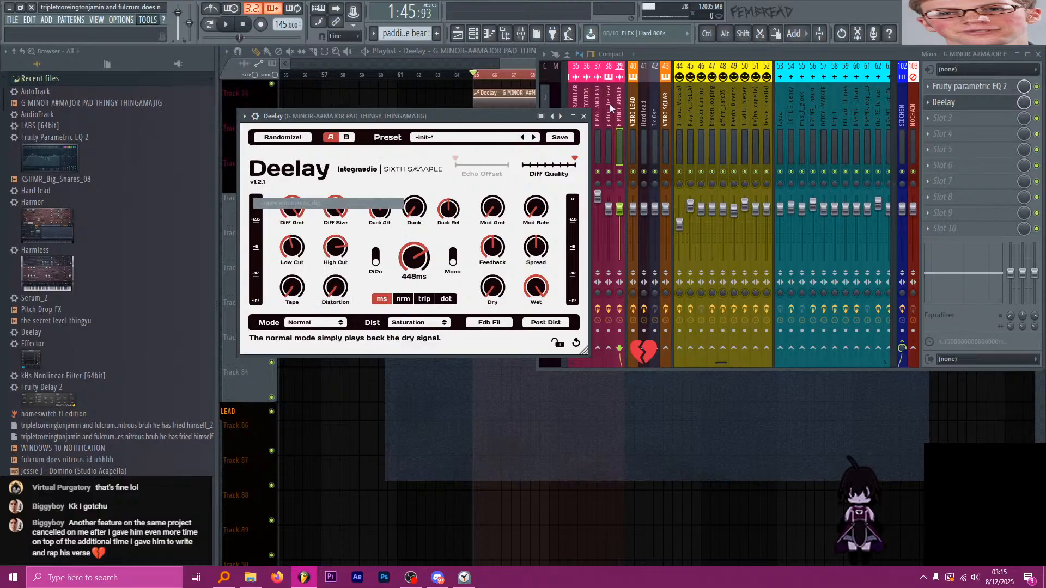
right_click(1024, 104)
key("c")
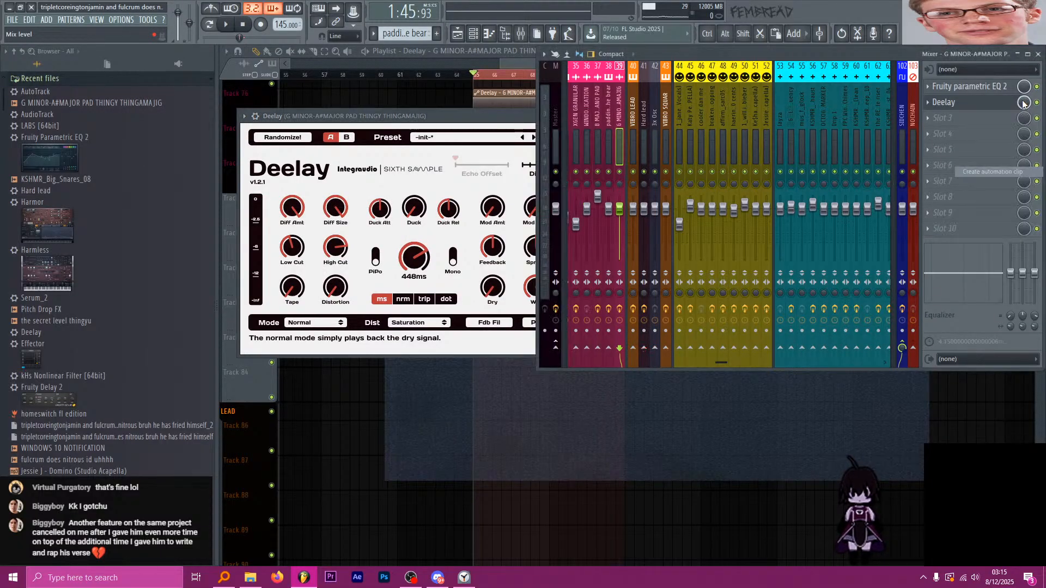
Move the three Deelay automation clips down to tracks 82 to 84 beneath the pad and insert another track above LEAD.
left_click(510, 65)
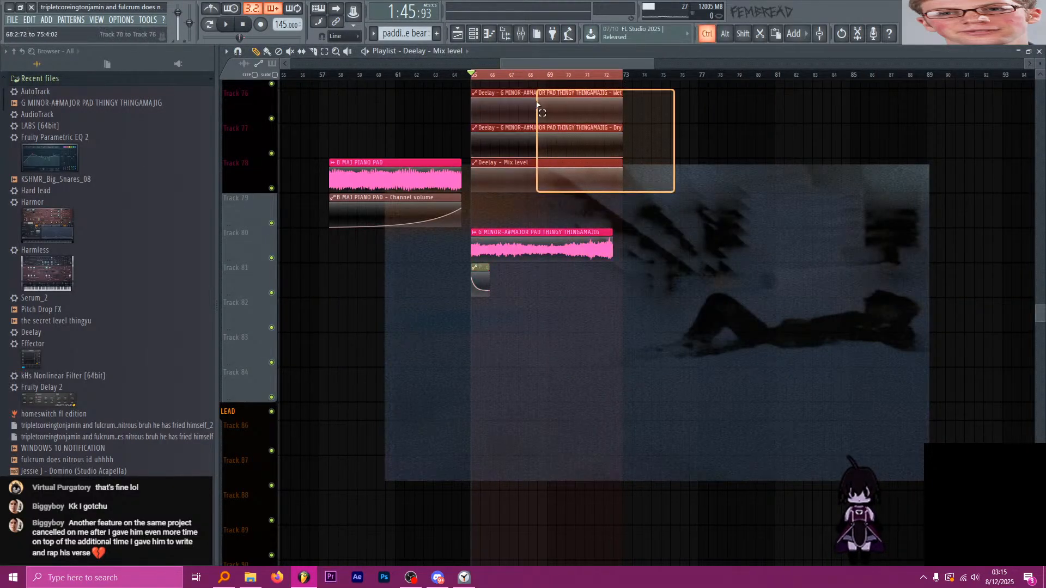
key("shift+Down")
key("shift+Down")
key("shift+Down")
key("shift+Down")
key("shift+Down")
key("shift+Down")
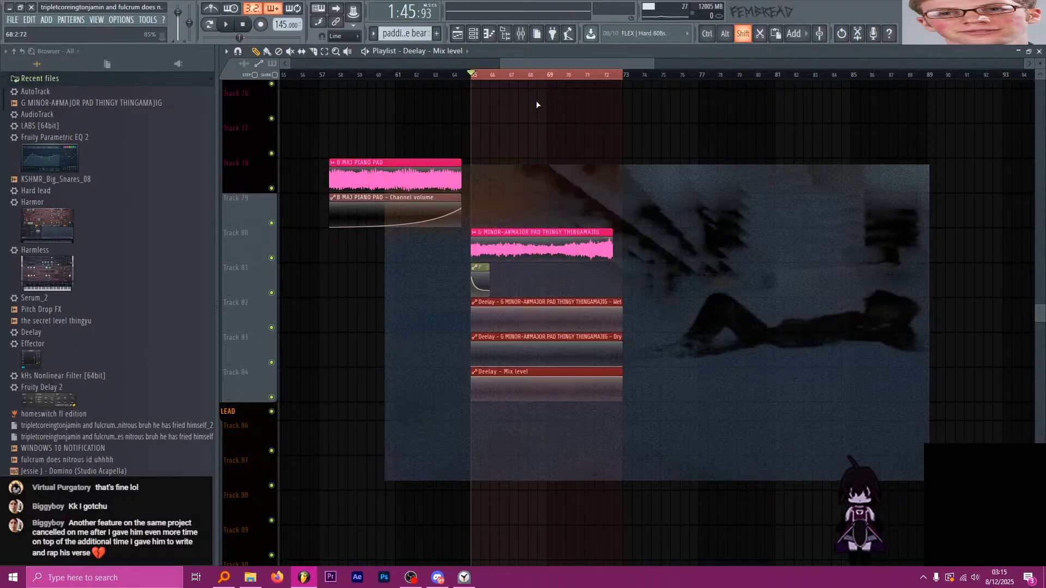
right_click(258, 378)
key("i")
scroll(259, 378, "down", 1)
left_click(706, 367, "ctrl")
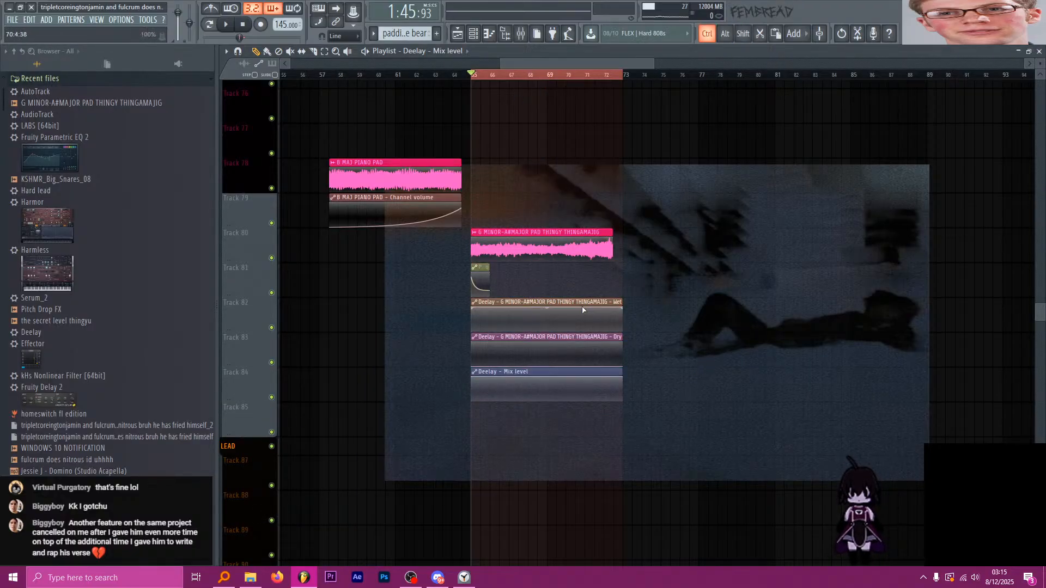
Make the Deelay mix level automation hold at full until the pad ends at 72:3, then drop to zero until bar 73.
scroll(583, 309, "up", 10)
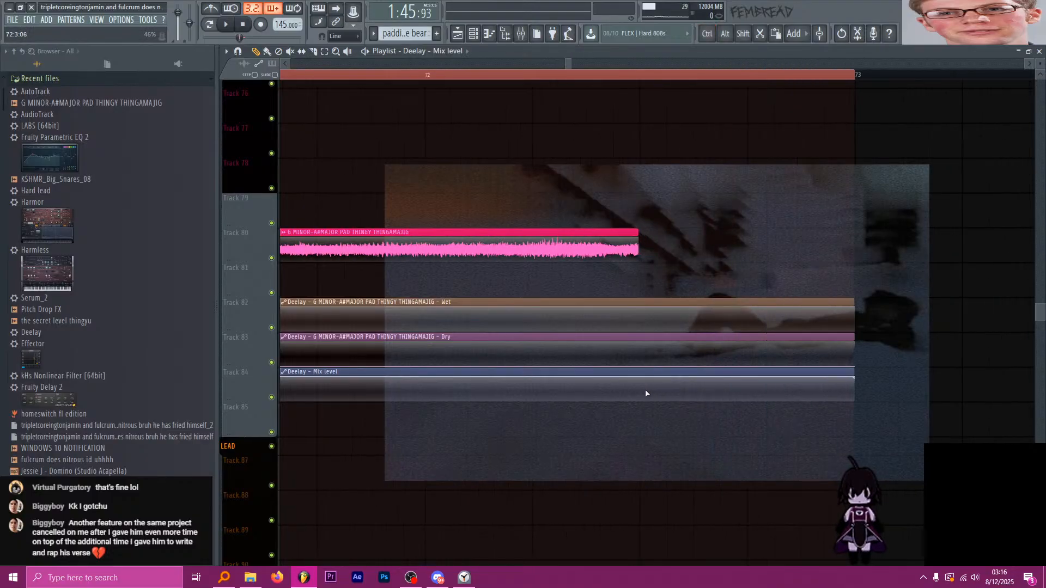
scroll(640, 394, "up", 2)
right_click(640, 398)
right_click(641, 402)
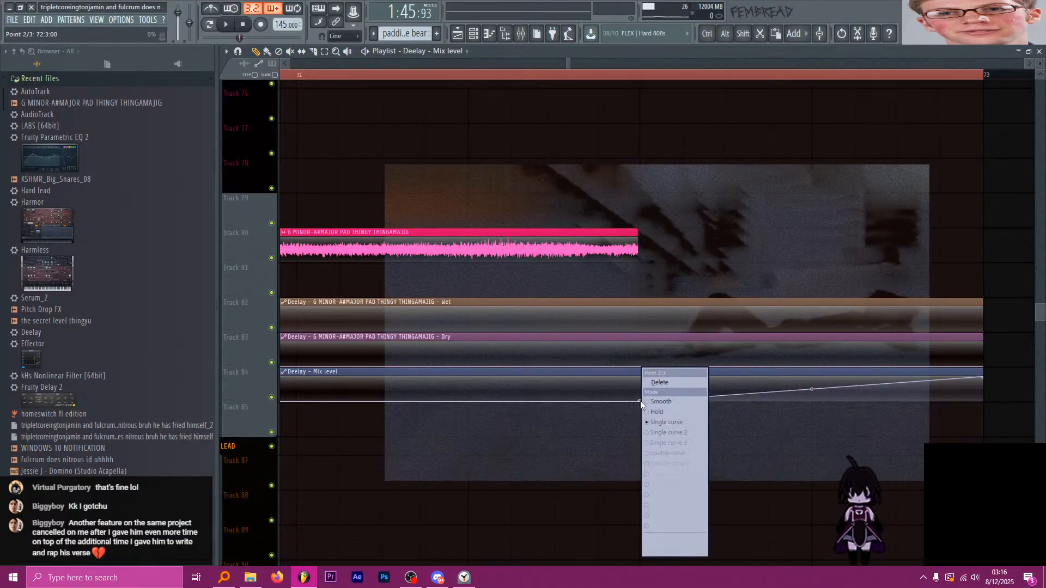
left_click(658, 412)
scroll(816, 373, "down", 3)
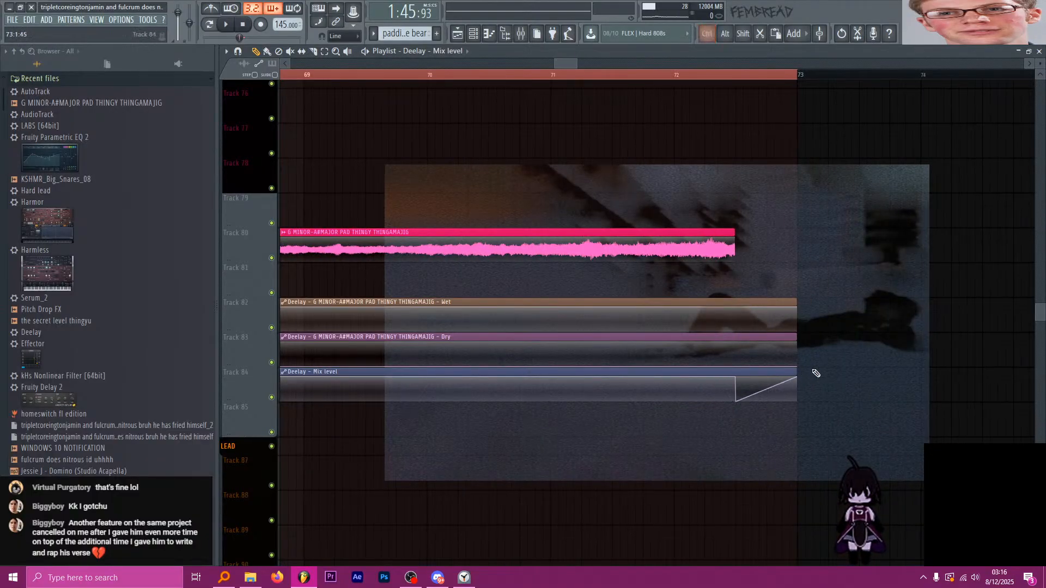
scroll(822, 377, "down", 2)
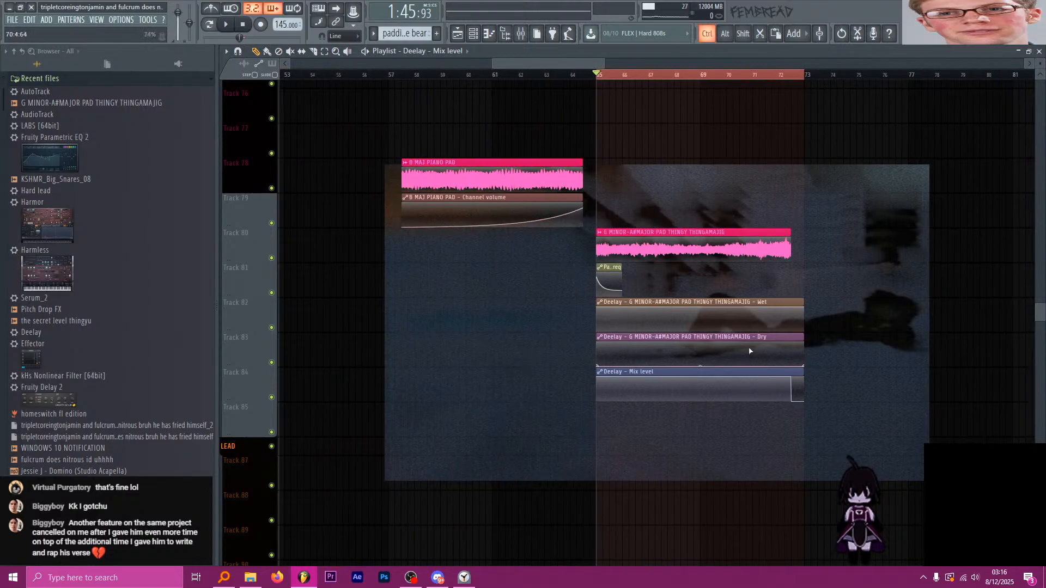
Shape the Deelay Dry automation as a curved rise to maximum at the pad's end, with an instant drop to zero.
scroll(824, 353, "up", 3)
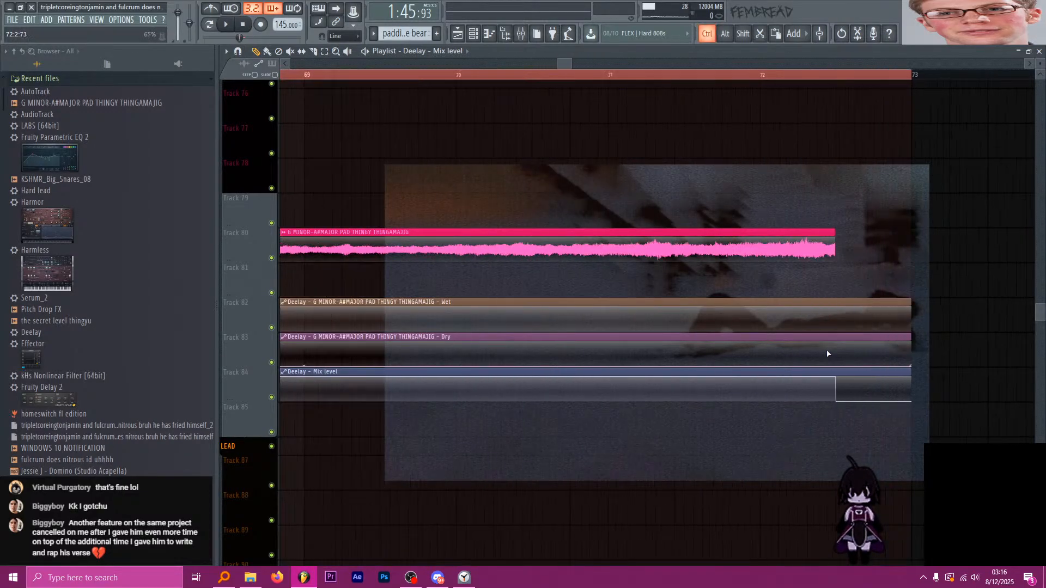
scroll(849, 359, "down", 3)
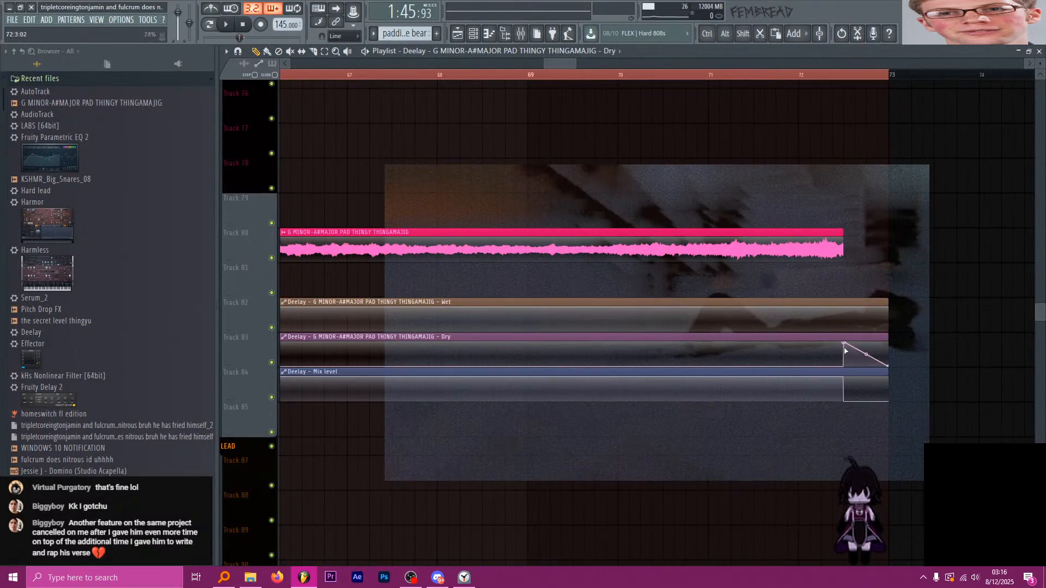
right_click(845, 344)
left_click(874, 409)
scroll(824, 360, "down", 3)
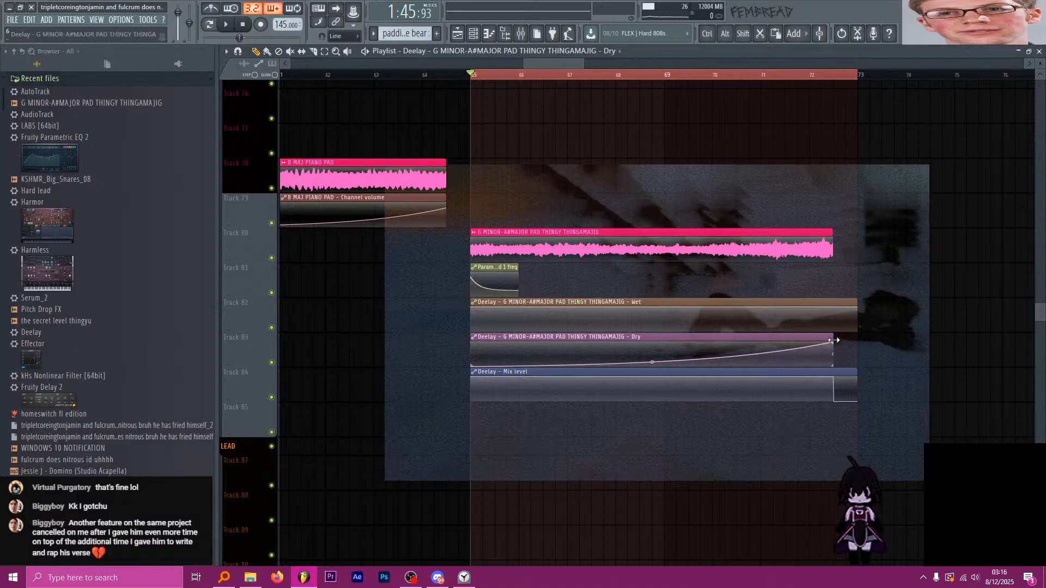
left_click_drag(834, 340, 856, 342)
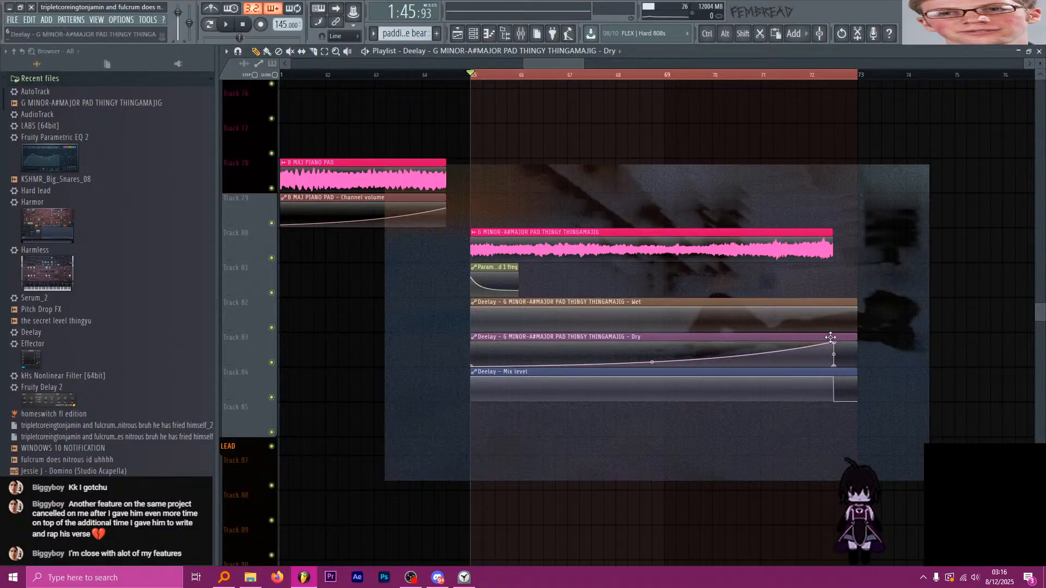
Copy the Dry automation's state and paste it into the Wet automation clip.
double_click(830, 338)
left_click(577, 201)
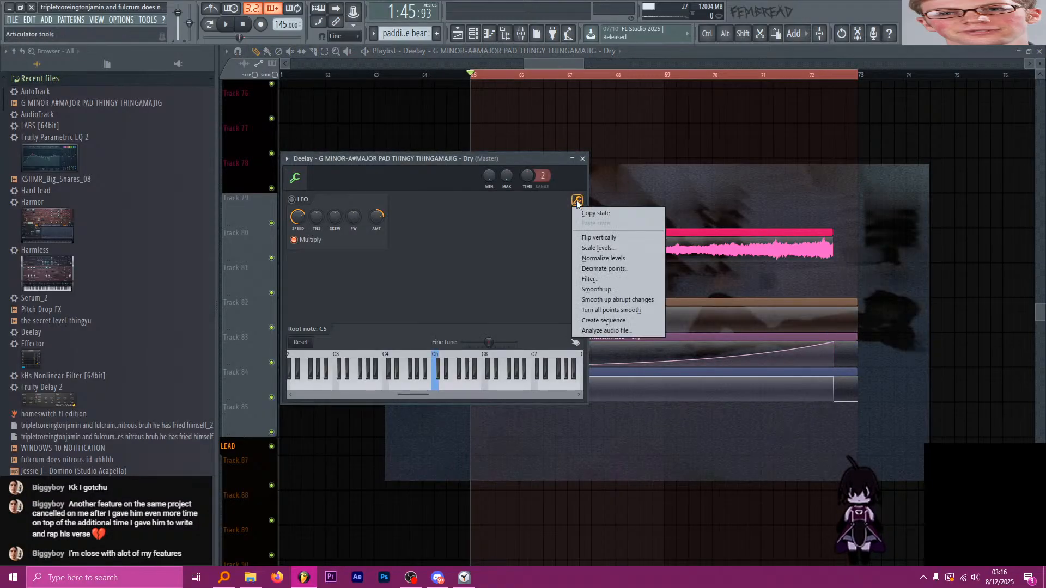
left_click(584, 213)
left_click(583, 159)
double_click(626, 300)
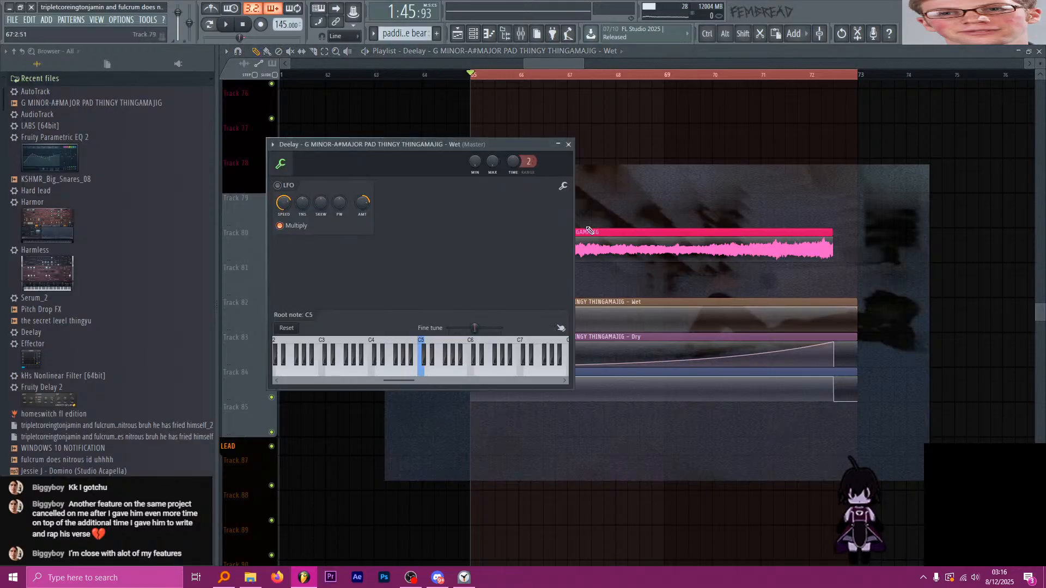
left_click(563, 186)
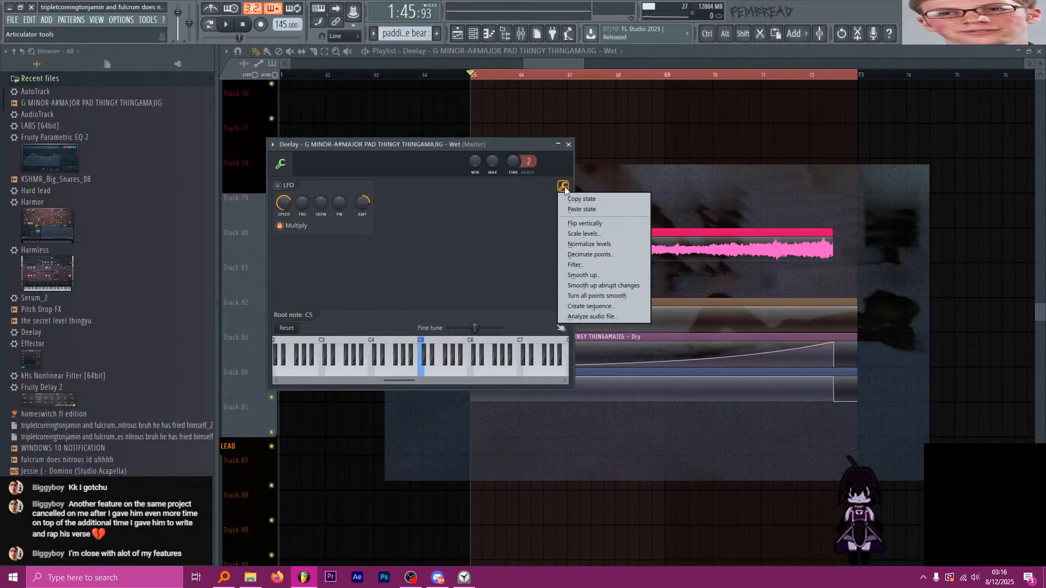
left_click(581, 210)
left_click(568, 145)
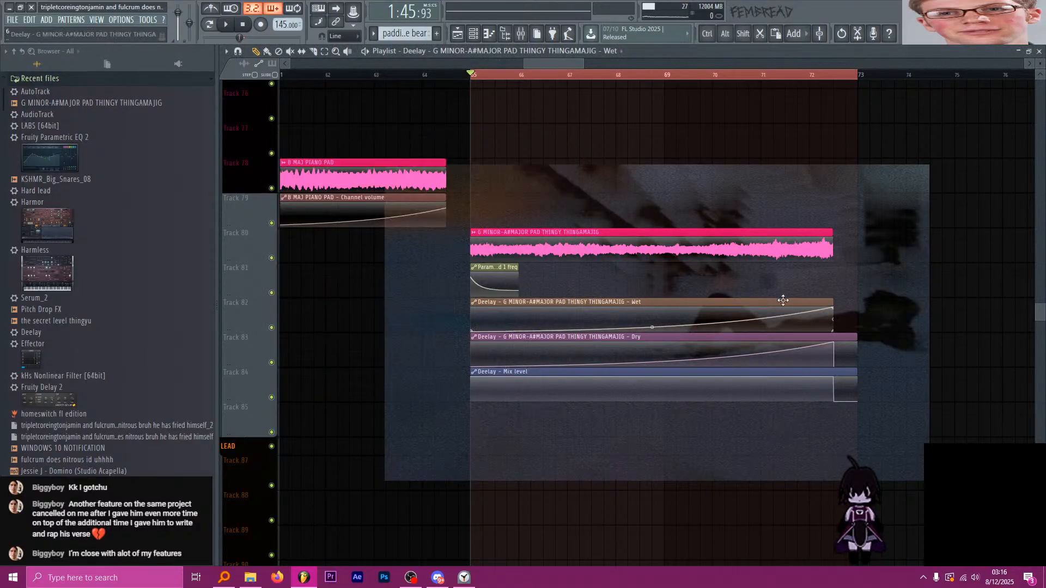
Flip the Wet automation vertically and extend its clip to bar 73.
double_click(743, 304)
left_click(564, 186)
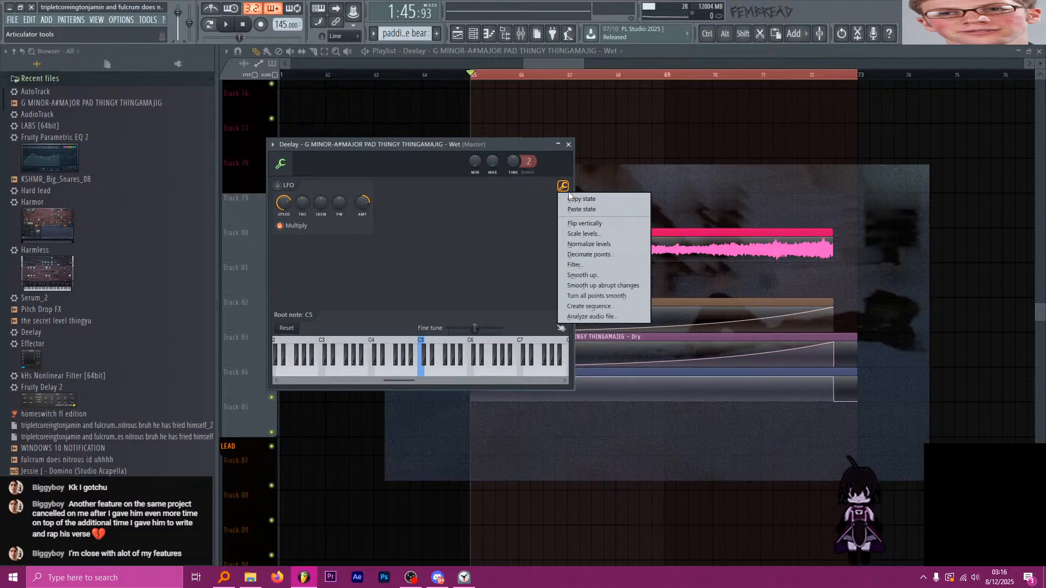
left_click(581, 218)
left_click(568, 145)
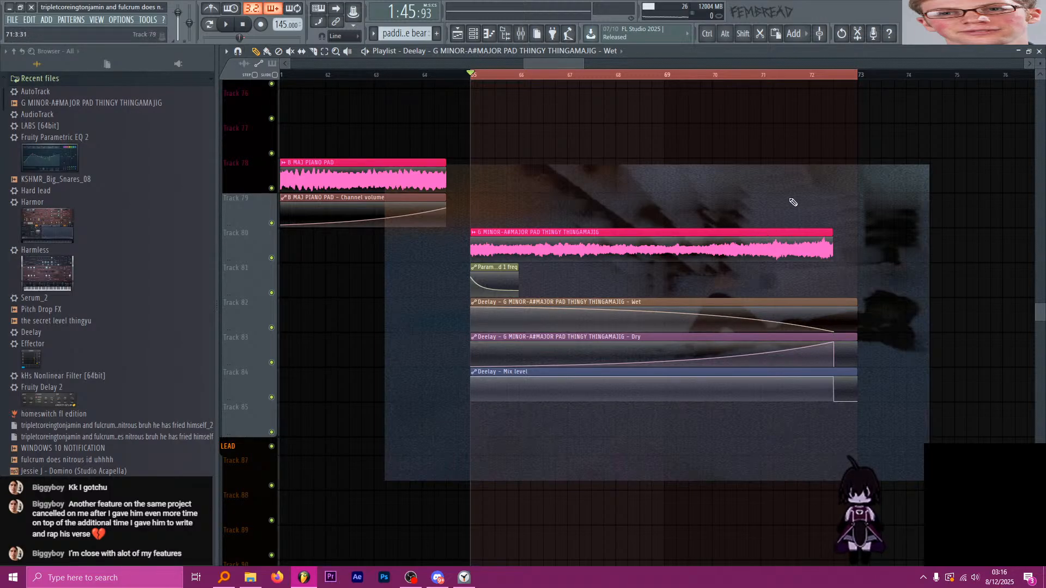
Play the pad from bar 65 and place Deelay before Fruity Parametric EQ 2 in its mixer effect chain.
key("space")
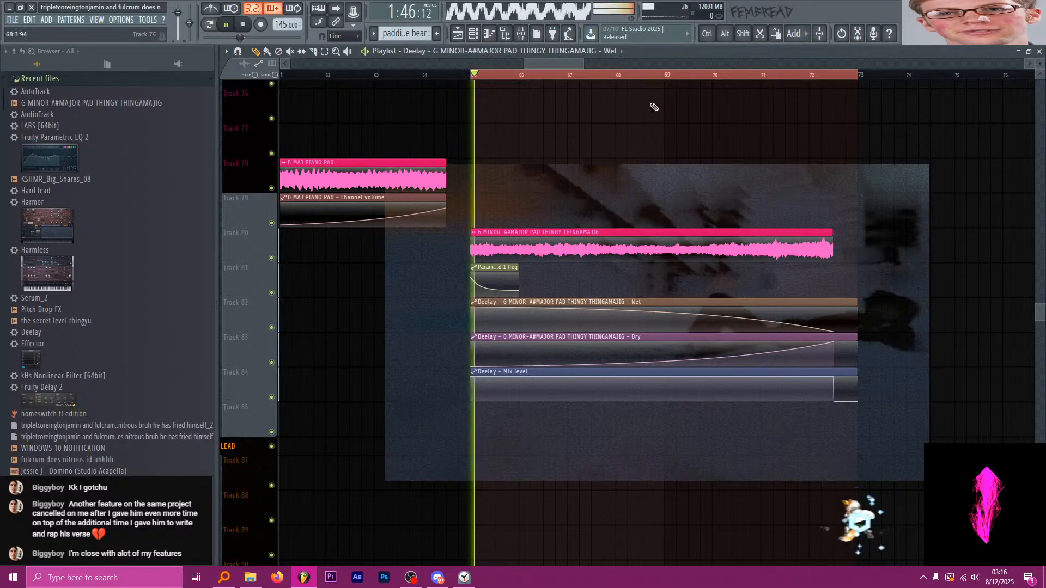
left_click(522, 33)
key("space")
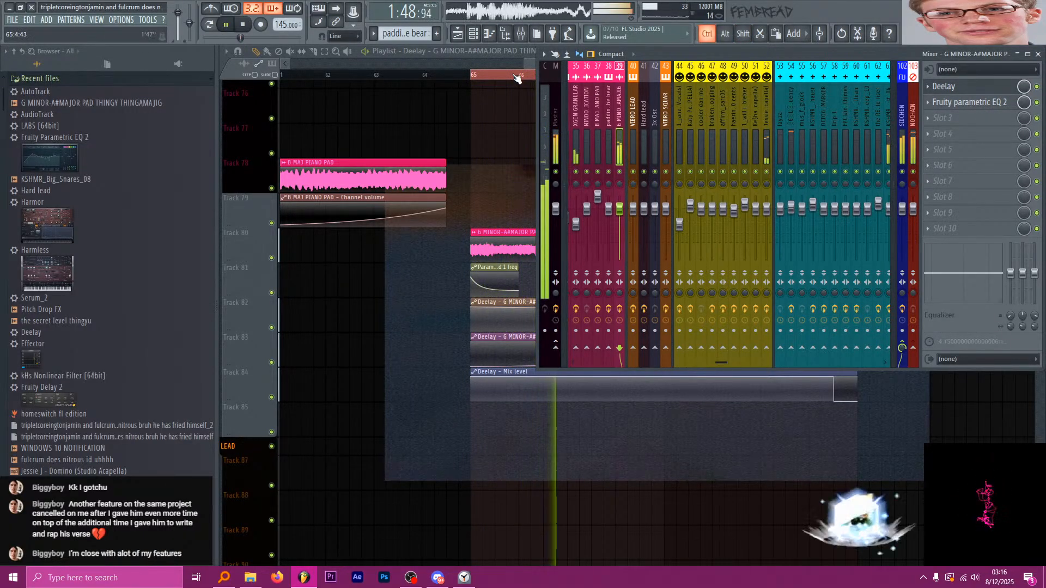
Raise the low-cut frequency of the pad's Fruity Parametric EQ 2, move its upper-mid peaking band higher, and stop playback.
left_click(967, 102)
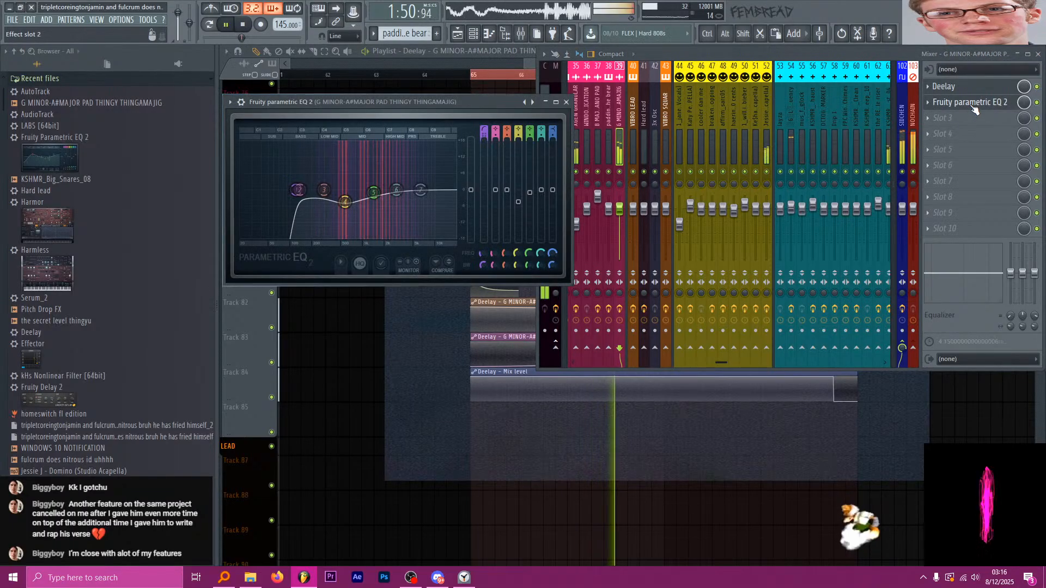
left_click_drag(297, 190, 308, 190)
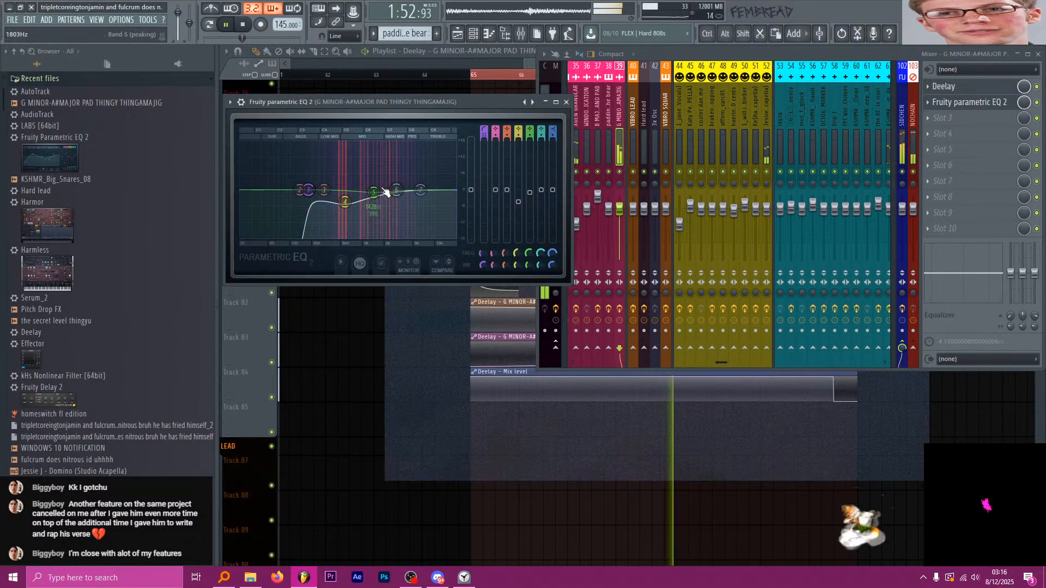
left_click_drag(373, 192, 420, 179)
left_click(567, 102)
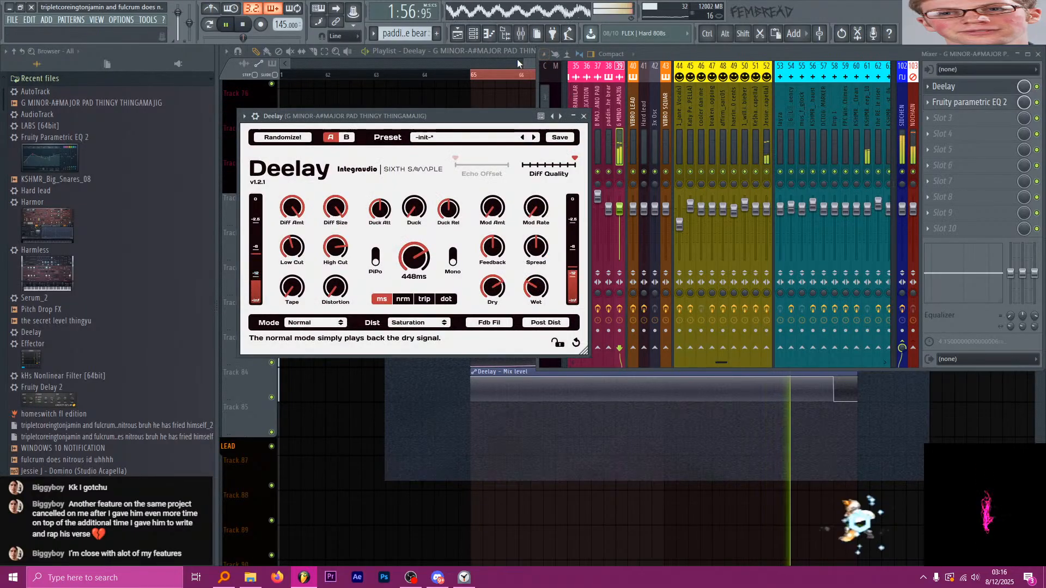
left_click(529, 64)
scroll(568, 151, "down", 1)
scroll(567, 151, "down", 3)
key("space")
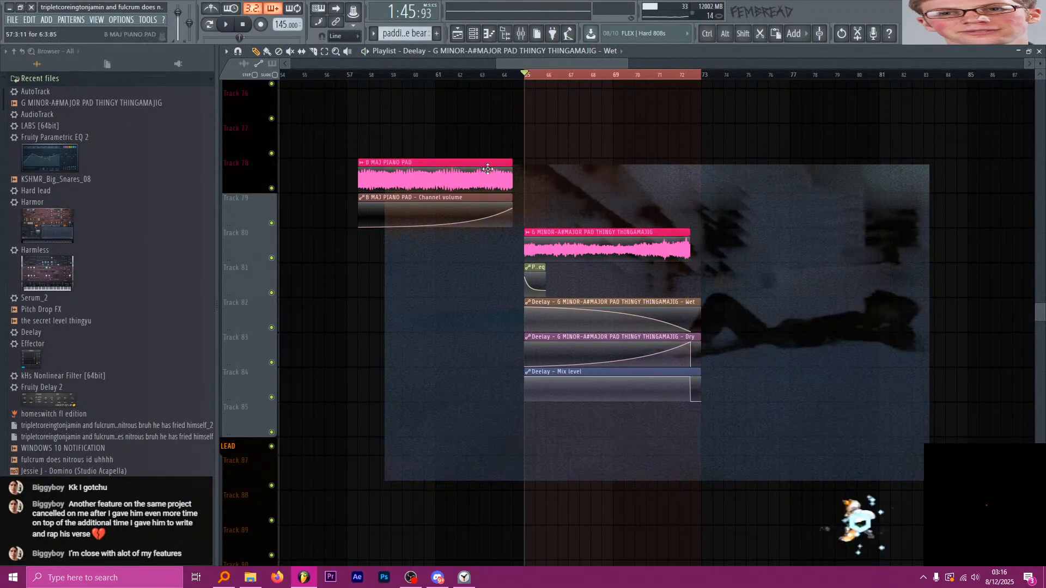
Examine the vocal, automation and effects tracks below the pad around bars 57 to 73.
scroll(574, 159, "up", 2)
left_click_drag(532, 211, 688, 188)
scroll(812, 221, "up", 1)
scroll(752, 252, "down", 3)
scroll(742, 285, "down", 12)
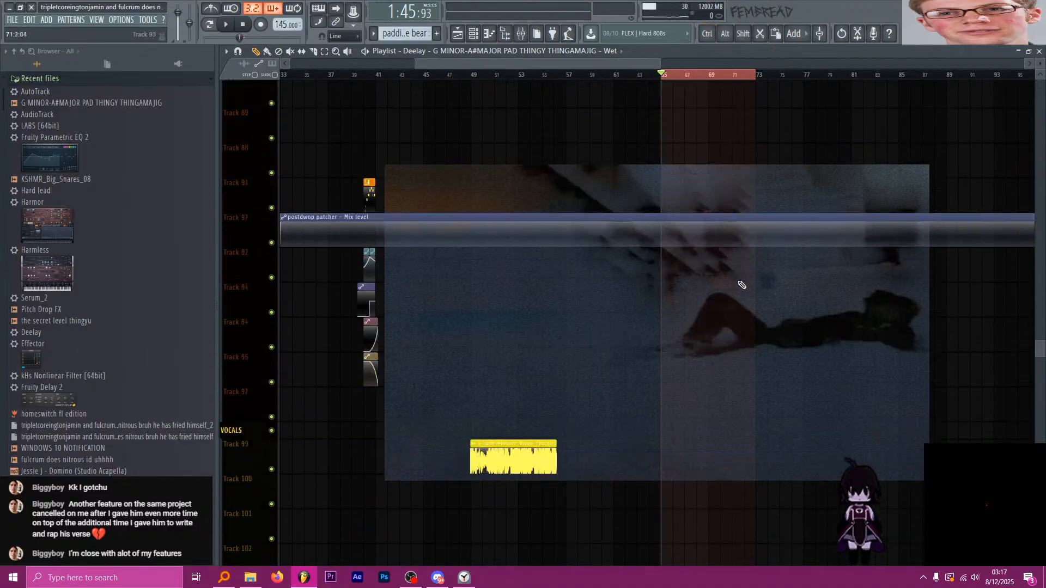
scroll(731, 284, "down", 5)
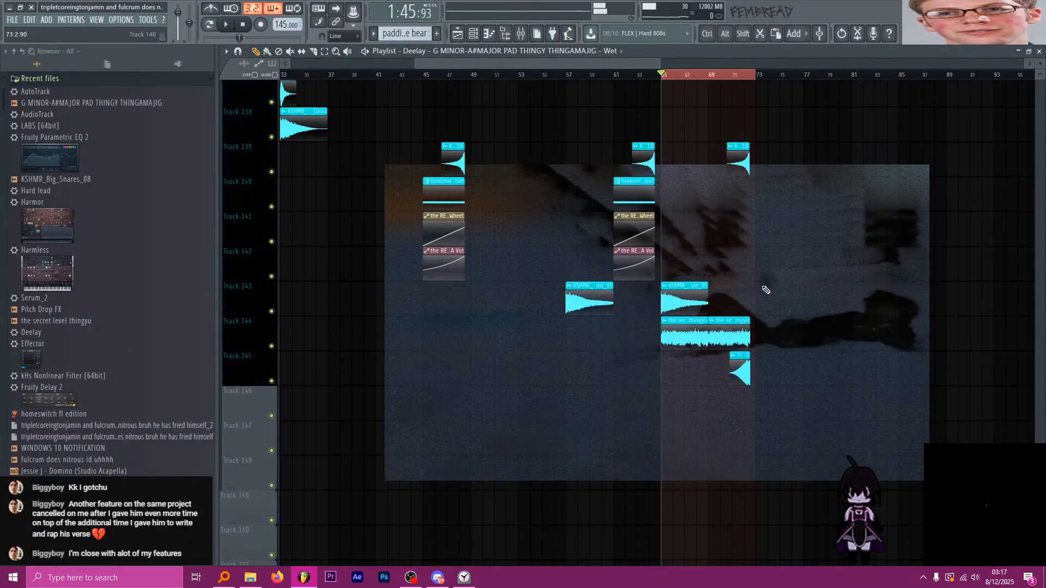
scroll(753, 275, "up", 5)
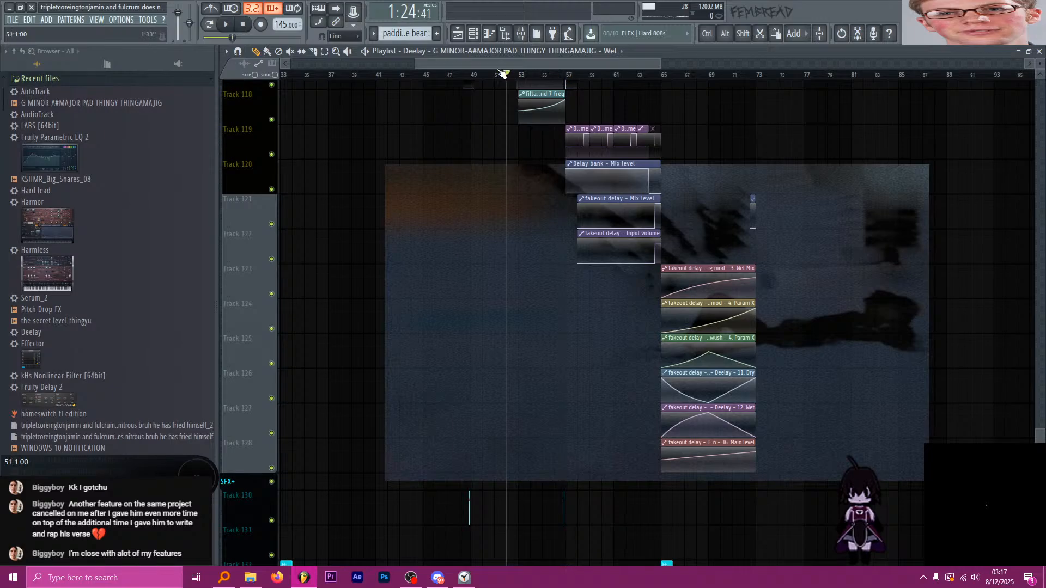
Play the arrangement from bar 56 and review the vocal, delay automation and effects tracks.
scroll(525, 153, "up", 4)
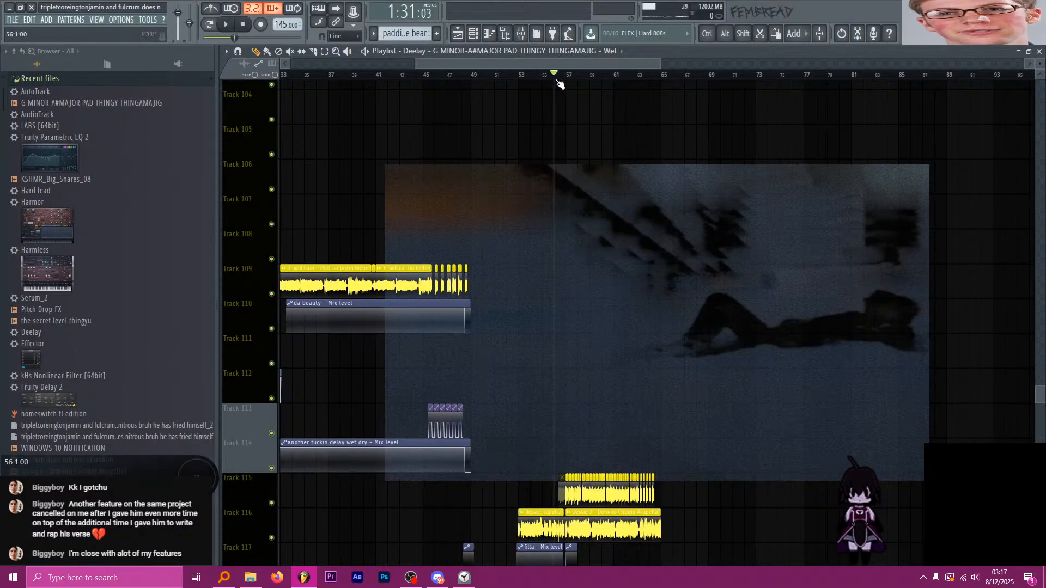
key("space")
scroll(545, 128, "down", 2)
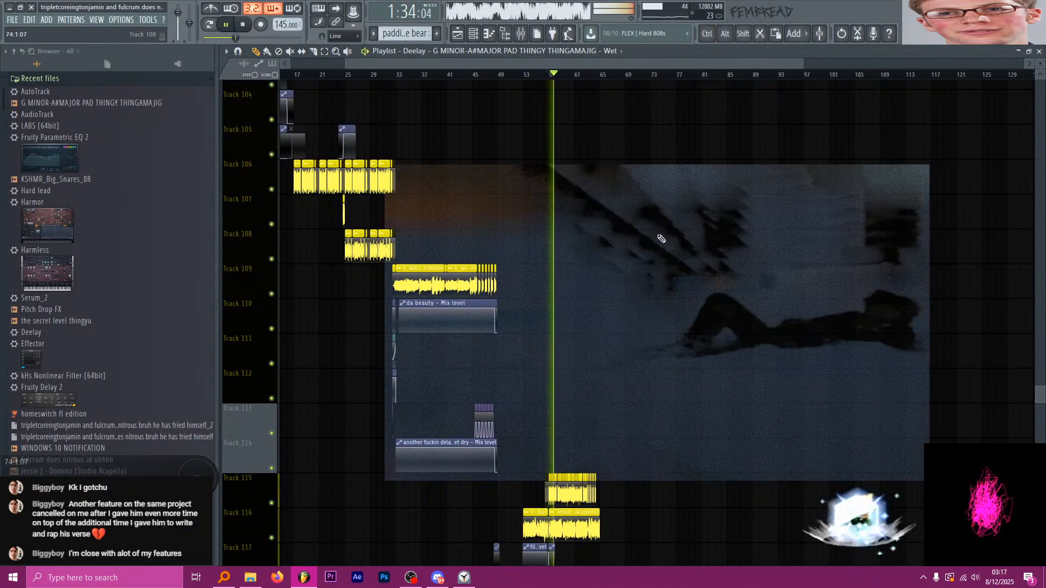
scroll(662, 234, "down", 3)
scroll(662, 233, "up", 3)
scroll(619, 238, "down", 4)
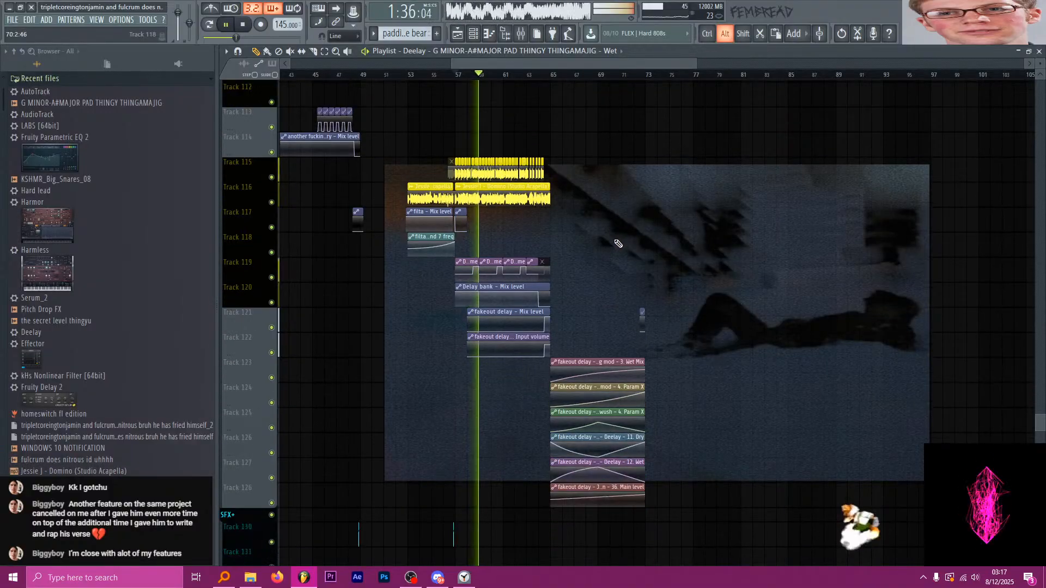
Copy the G L A S S [CRASH] clip from bar 65 to bar 57 on Track 132 and play from bar 57.
key("space")
scroll(722, 363, "up", 3)
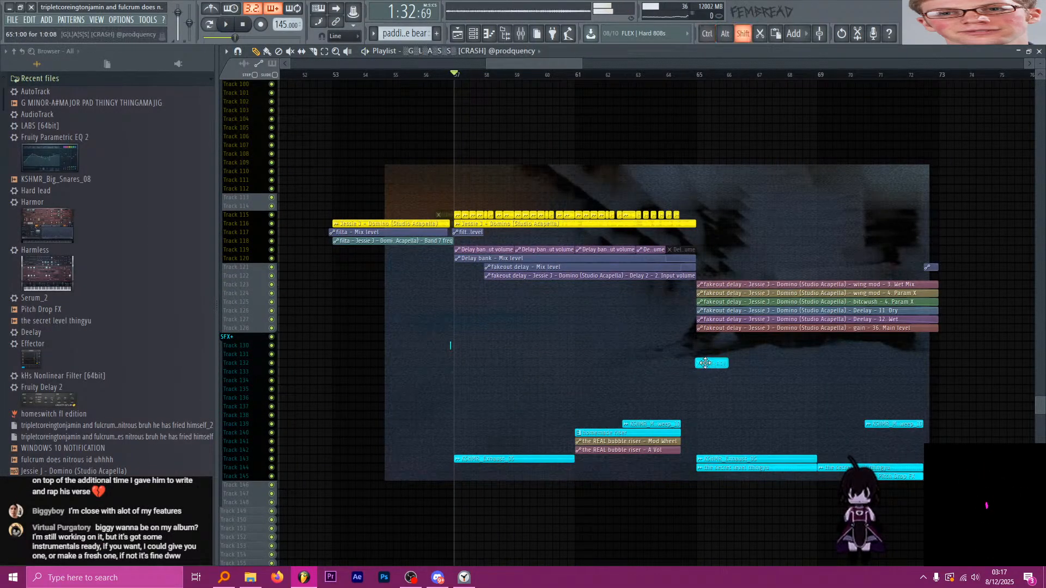
key("space")
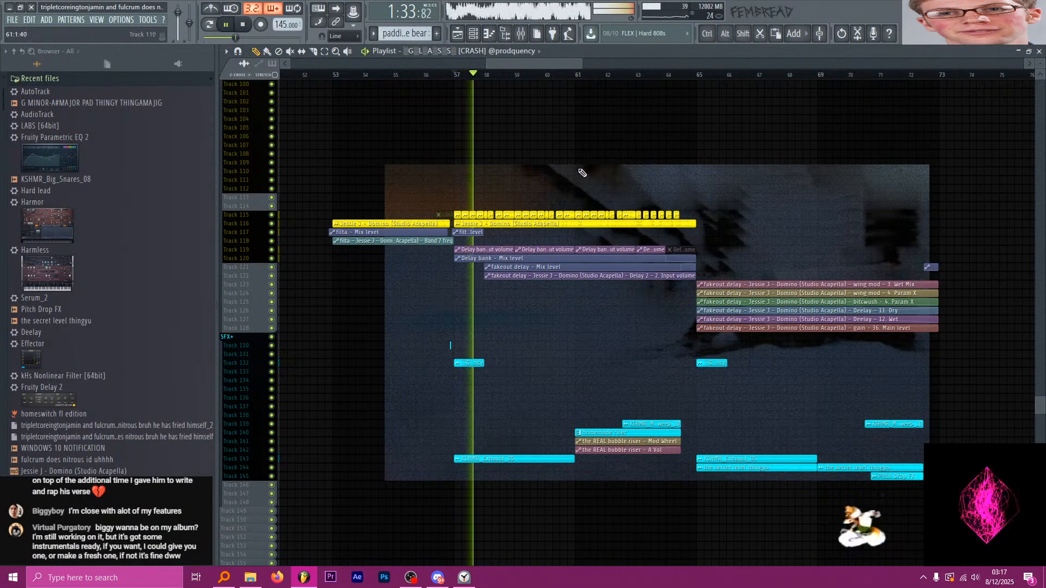
Listen through bars 57 to 72 while examining the effects, vocal, pad, synth and bass tracks, then stop playback at bar 69.
scroll(579, 159, "down", 3)
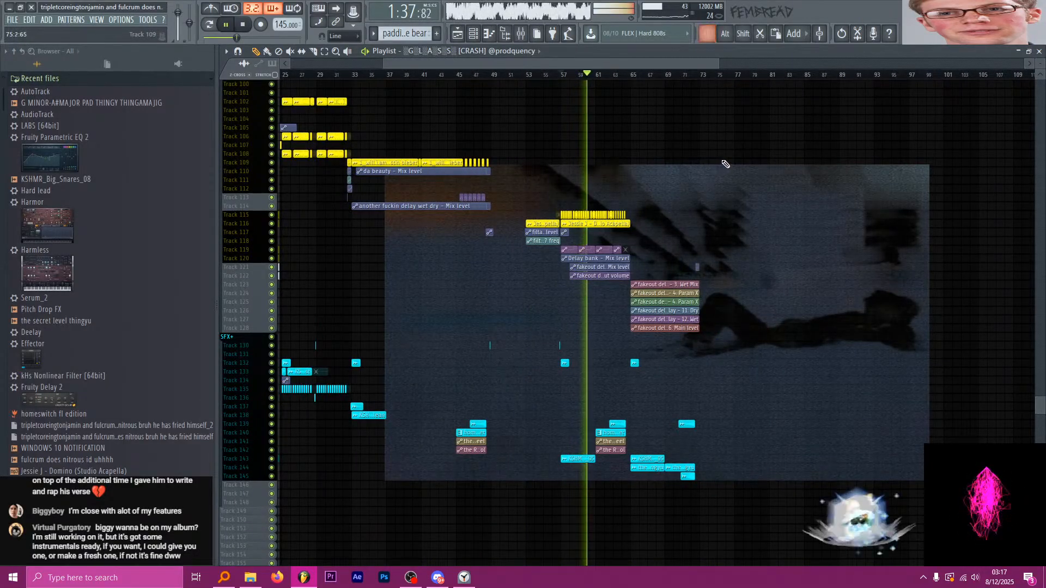
scroll(726, 164, "up", 1)
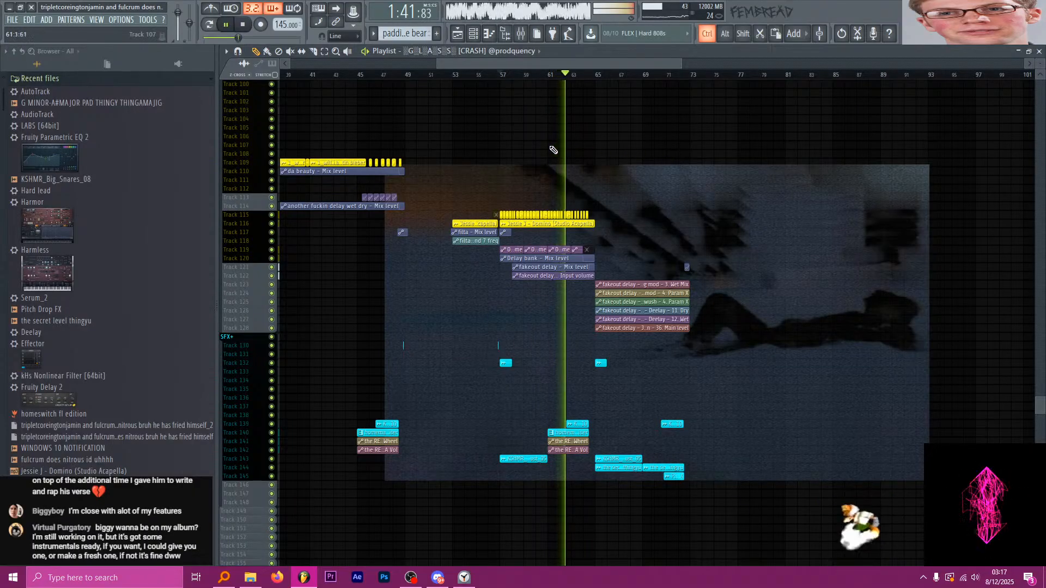
scroll(553, 150, "up", 3)
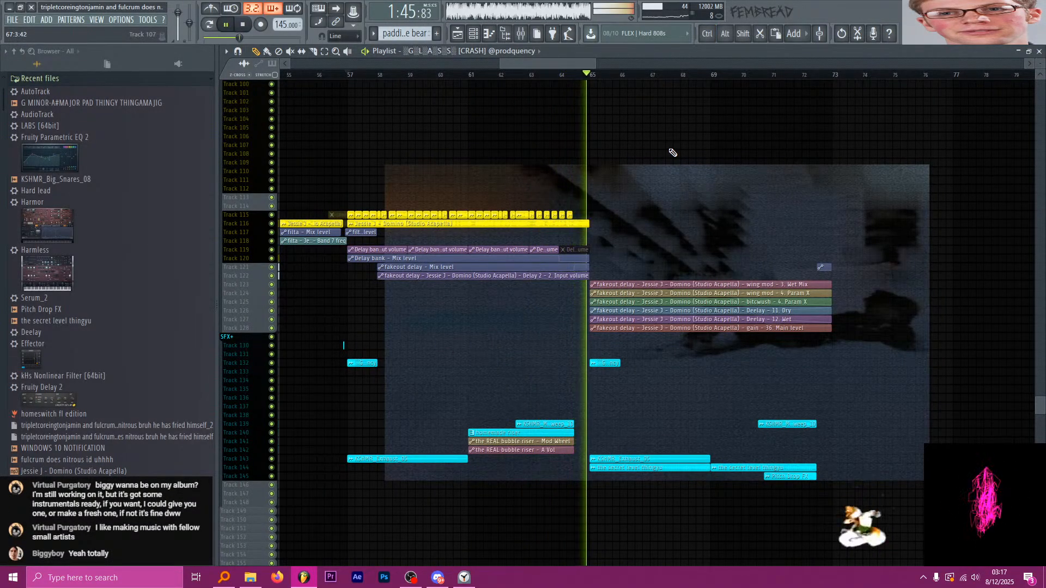
scroll(647, 159, "down", 2)
scroll(778, 168, "up", 2)
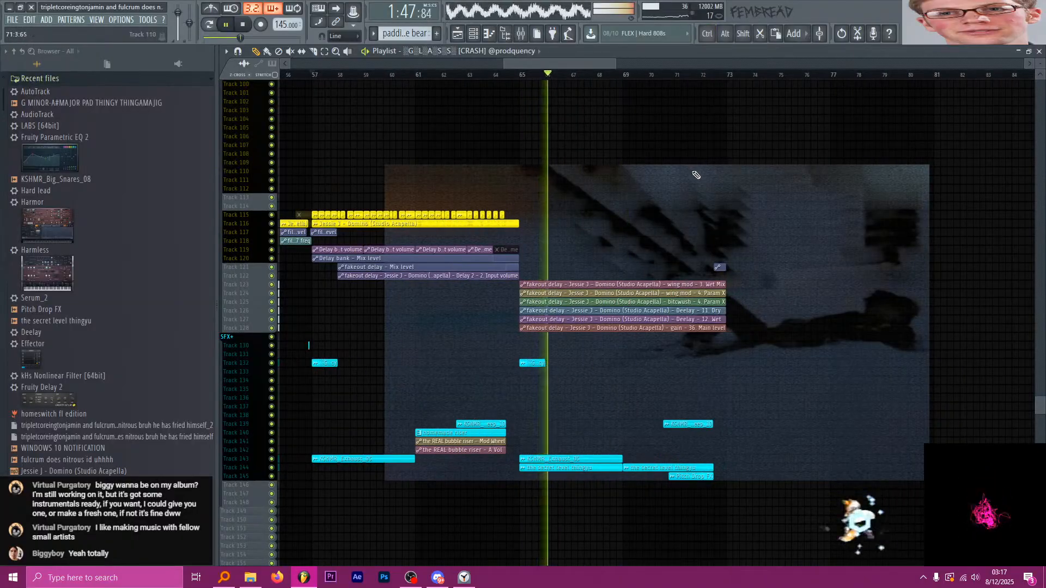
scroll(709, 189, "up", 2)
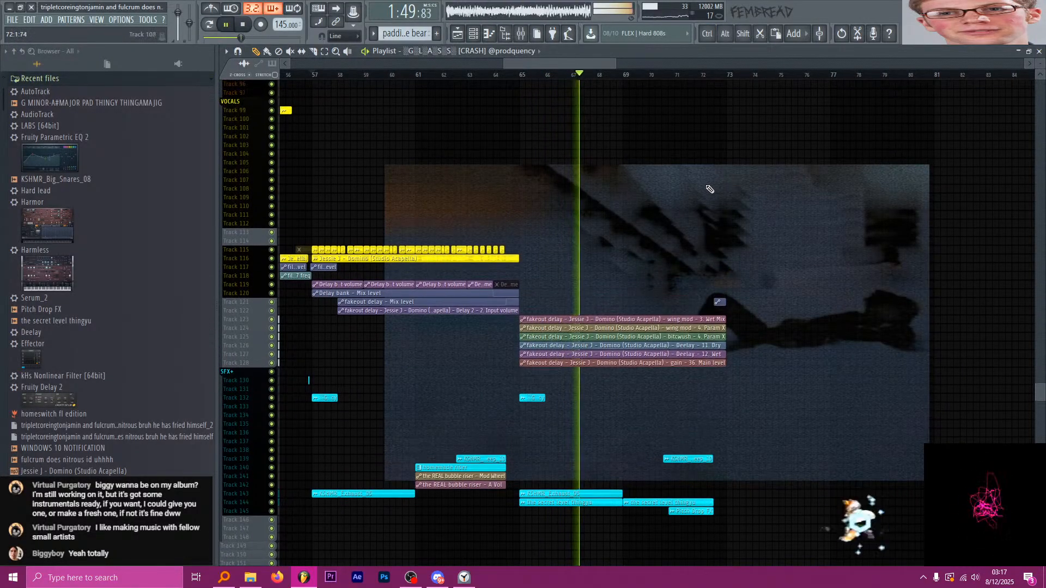
scroll(710, 189, "up", 3)
scroll(663, 187, "right", 2)
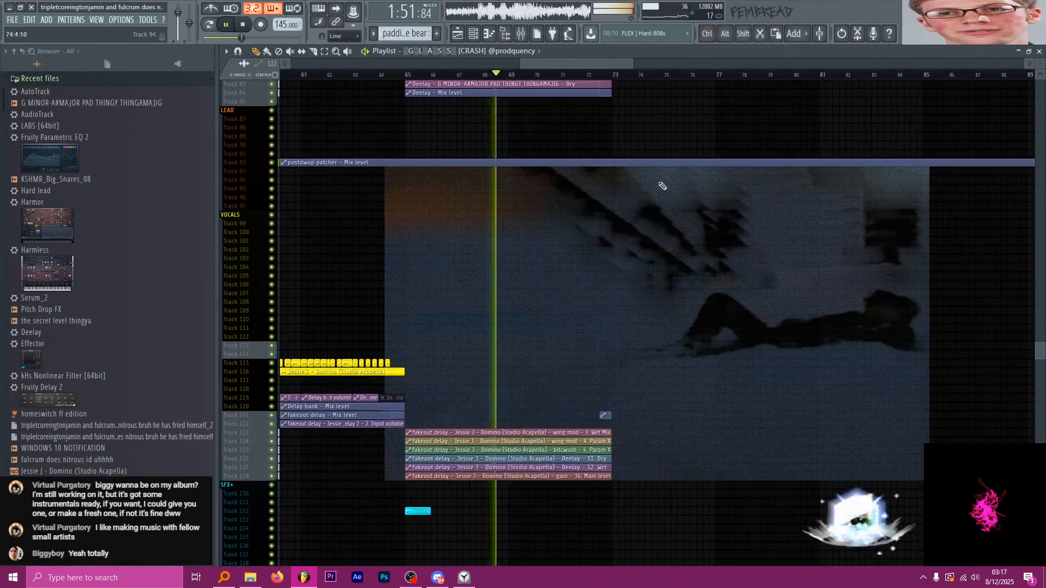
scroll(619, 182, "up", 6)
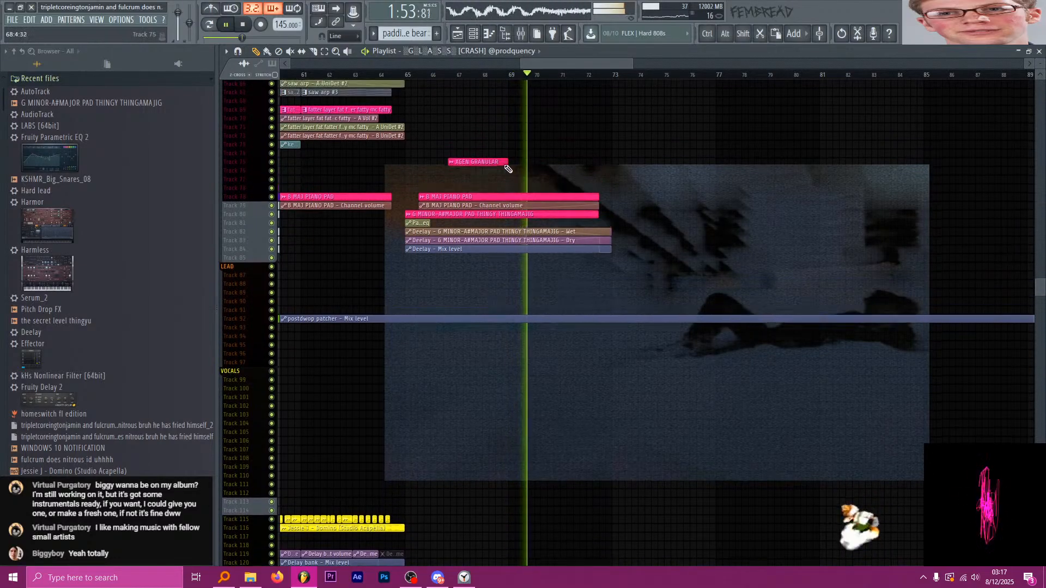
scroll(508, 169, "up", 5)
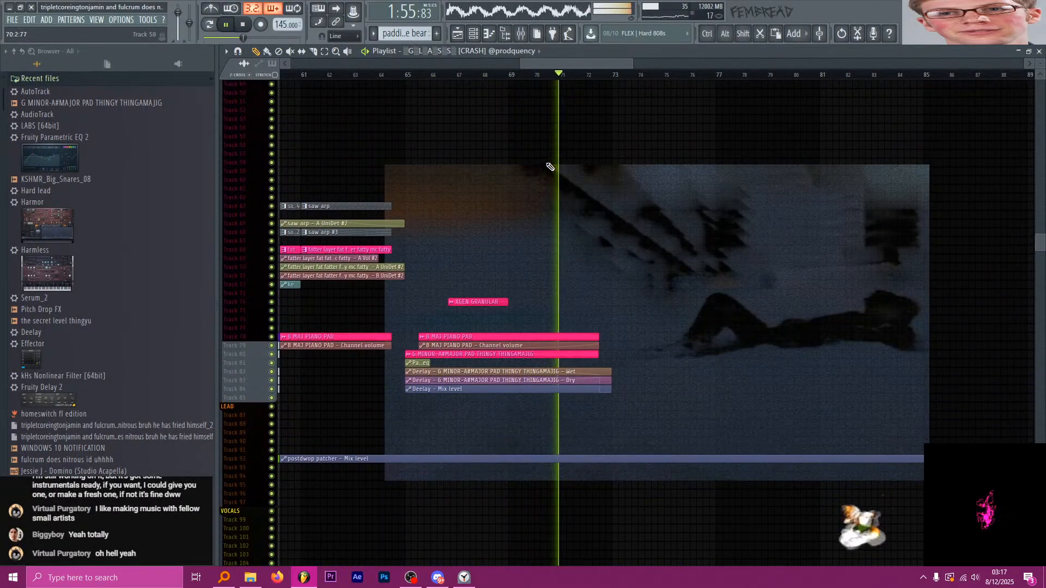
scroll(599, 177, "up", 3)
scroll(583, 190, "up", 2)
scroll(567, 204, "up", 2)
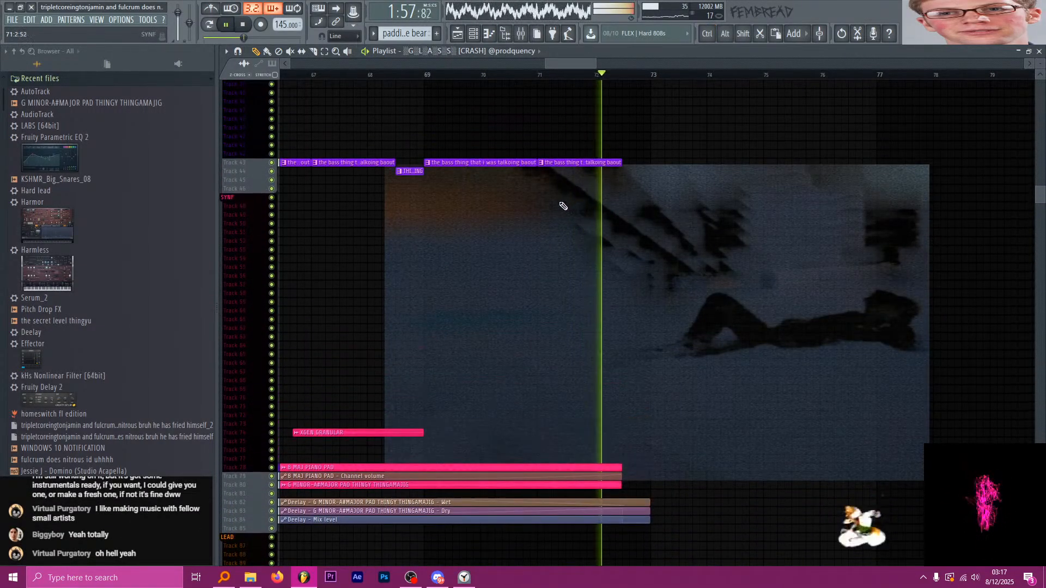
scroll(544, 186, "up", 3)
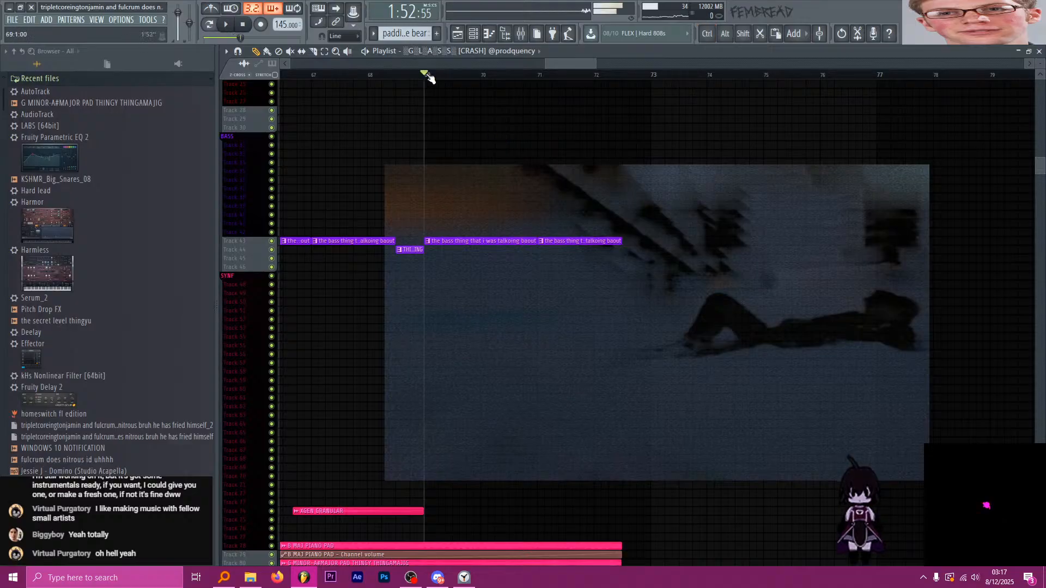
Delete the bass pattern clip at bar 71 on Track 43 and slice the clip starting at bar 69 at bar 70.
scroll(531, 183, "up", 3)
scroll(542, 191, "up", 4)
scroll(537, 187, "down", 5)
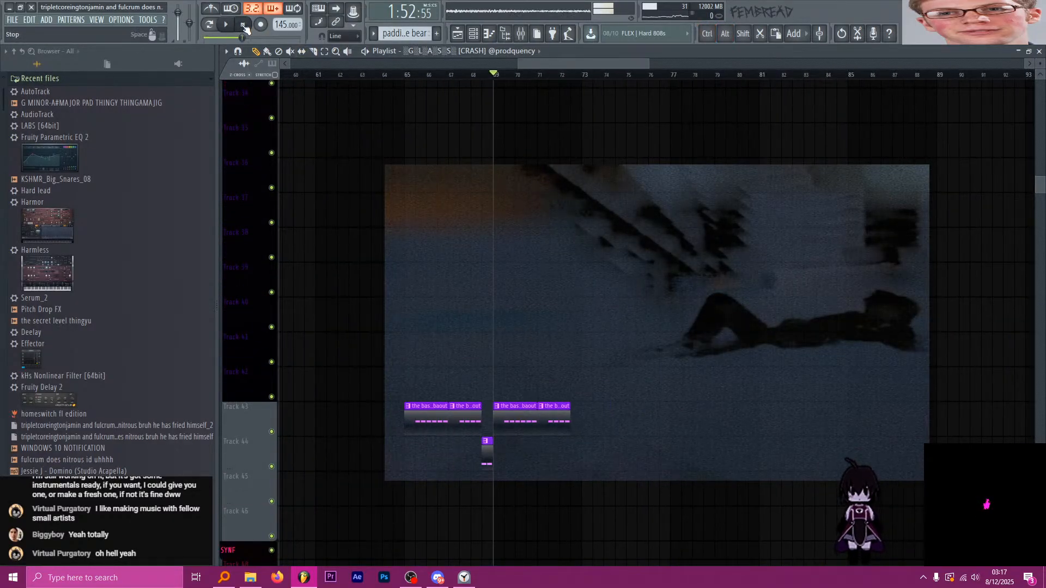
scroll(474, 128, "down", 5)
scroll(473, 144, "up", 4)
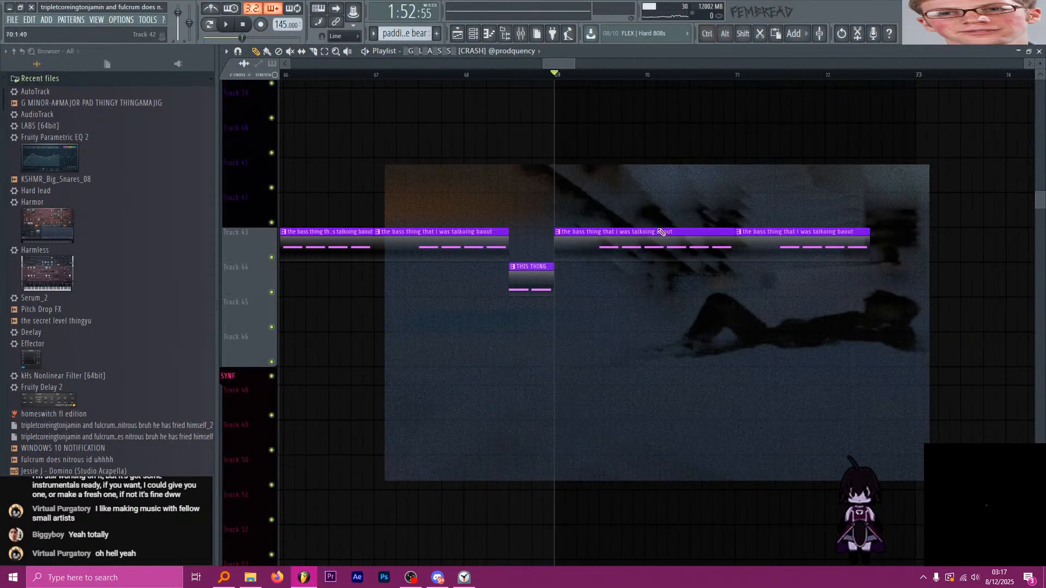
right_click(793, 248)
scroll(806, 251, "up", 1)
key("c")
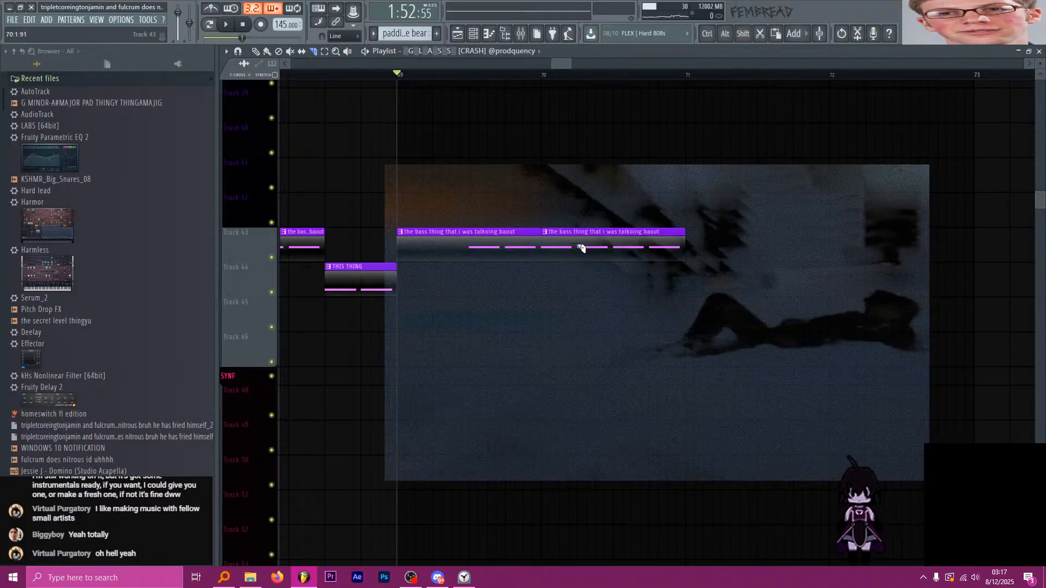
Repeat the one-bar bass clip from bar 70 at bars 71 and 72, trimming the last copy to half a bar.
scroll(674, 263, "down", 2)
left_click_drag(609, 245, 705, 246)
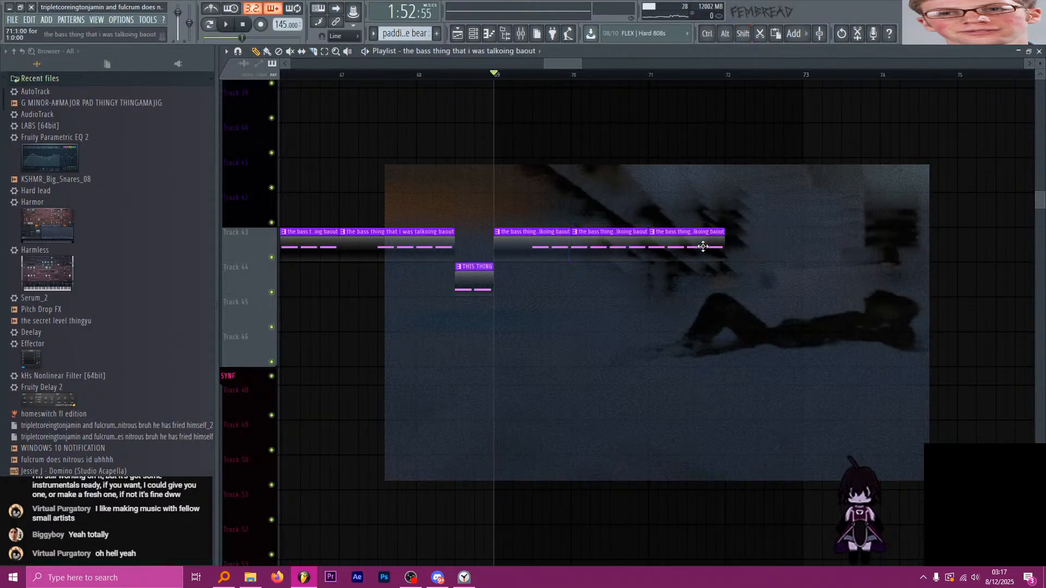
scroll(779, 281, "down", 5)
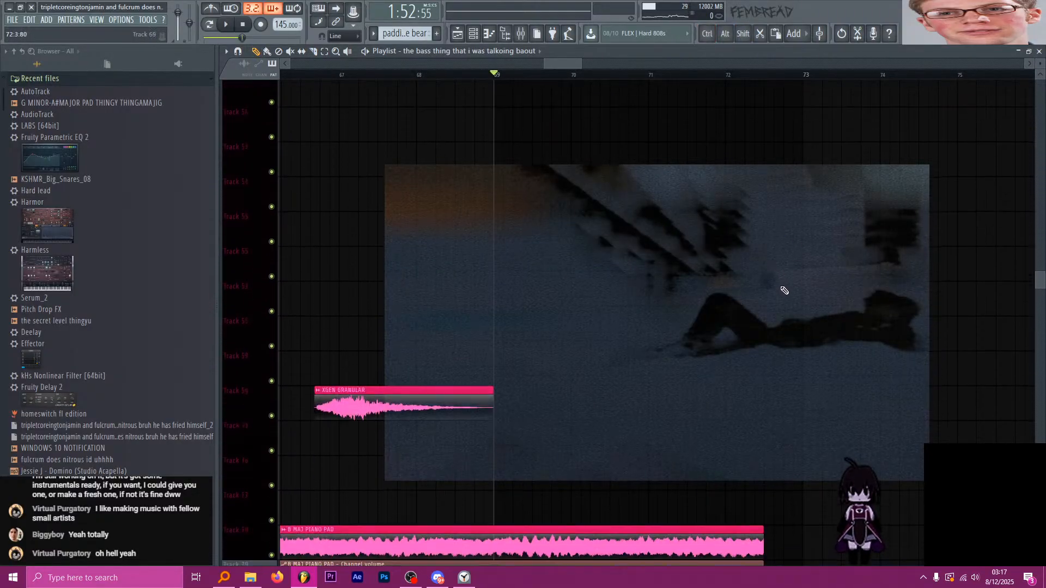
scroll(778, 277, "up", 5)
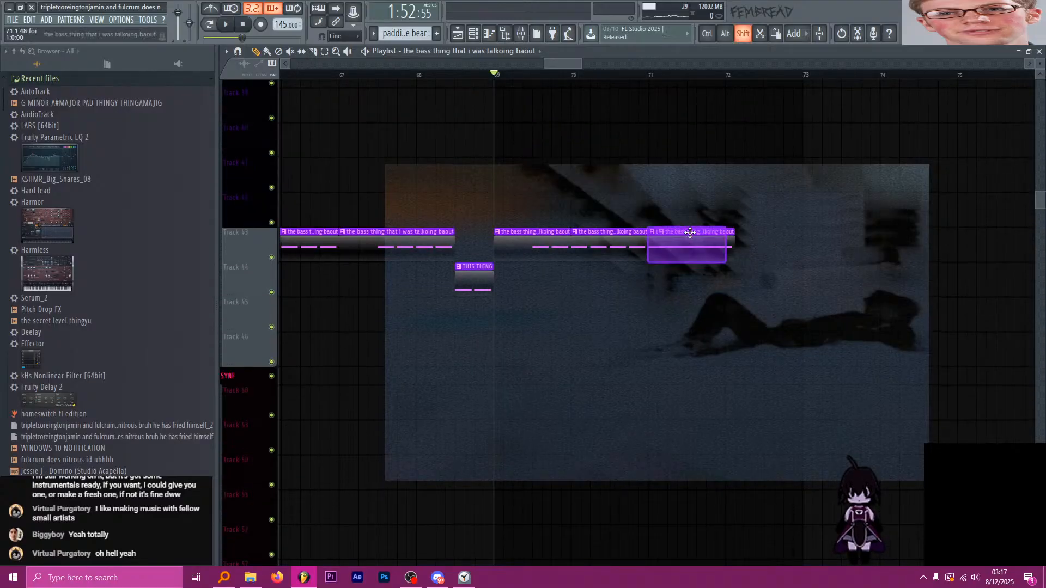
left_click_drag(679, 233, 757, 234)
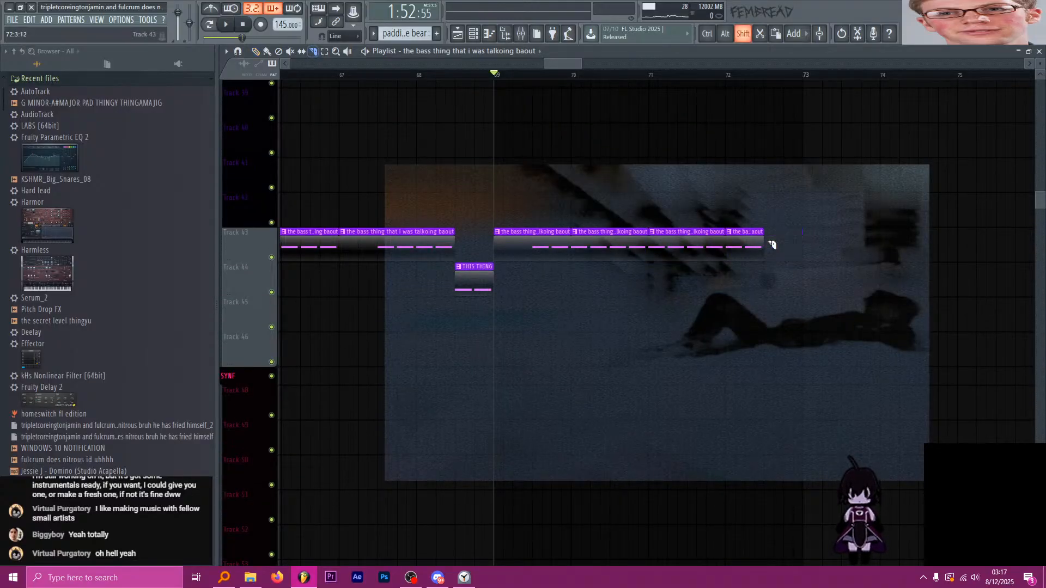
Examine the global, drum, synth, vocal and effects tracks throughout the playlist and place the playhead at bar 73.
scroll(763, 247, "down", 5)
scroll(730, 240, "up", 2)
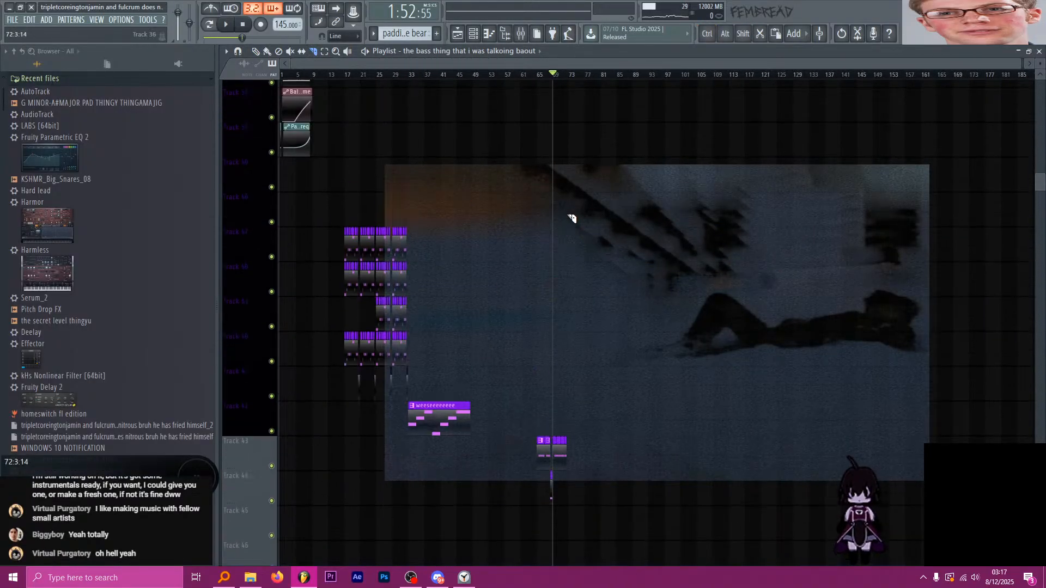
scroll(572, 218, "up", 12)
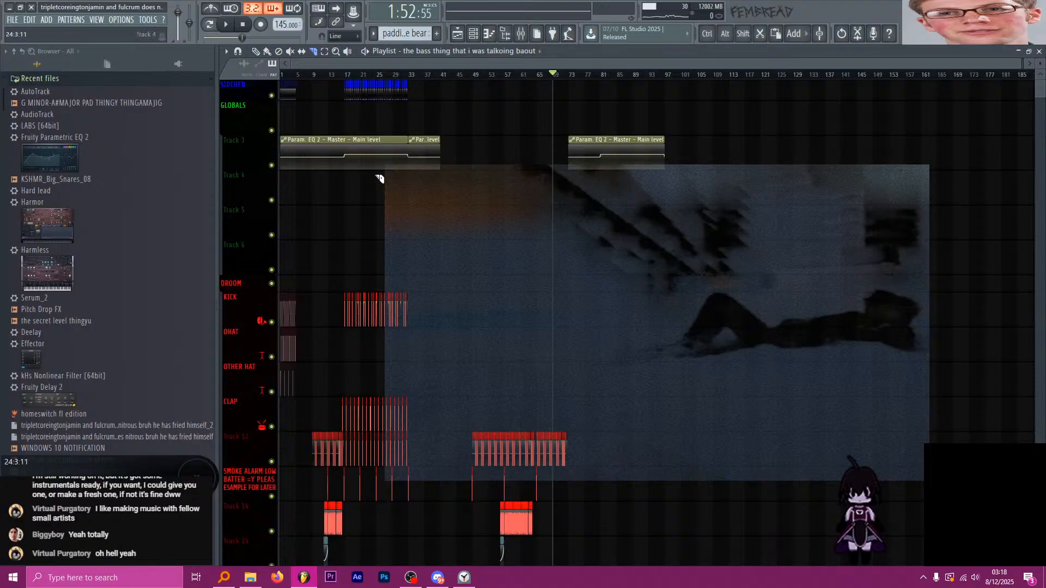
scroll(279, 179, "up", 4)
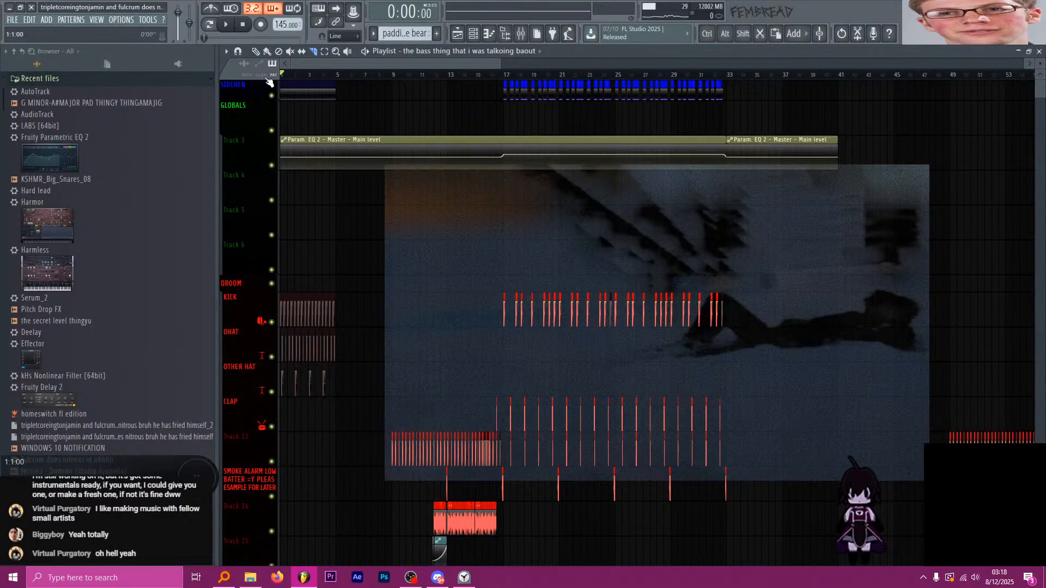
scroll(474, 226, "down", 4)
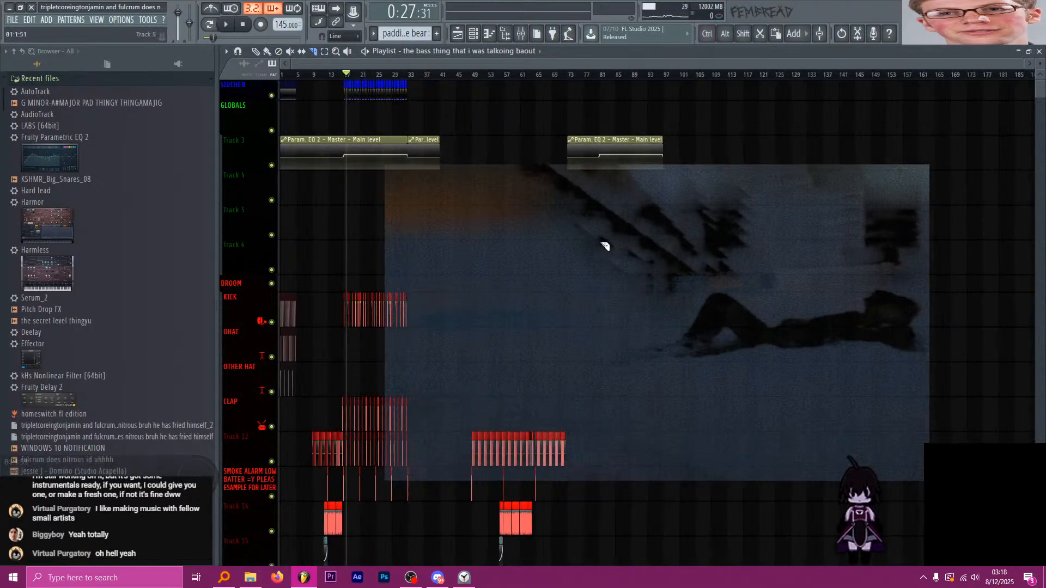
scroll(606, 273, "down", 4)
scroll(603, 268, "up", 2)
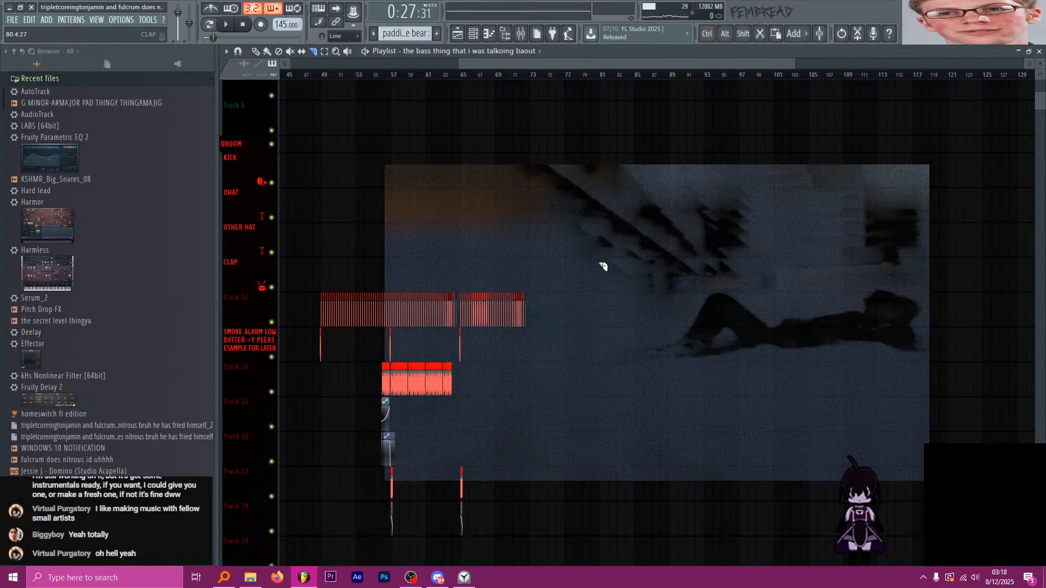
left_click(583, 79)
scroll(583, 273, "down", 15)
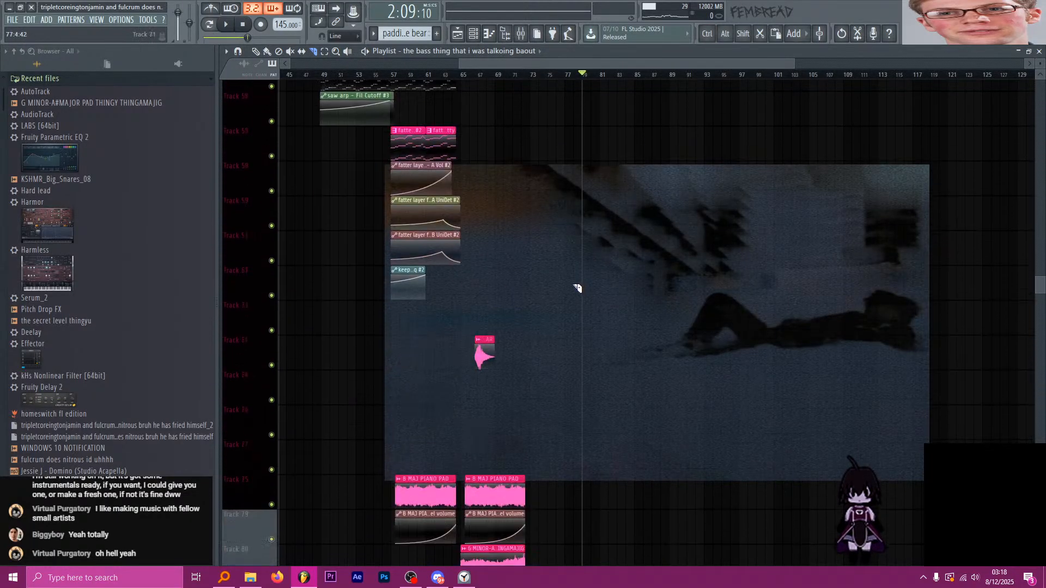
scroll(577, 287, "down", 14)
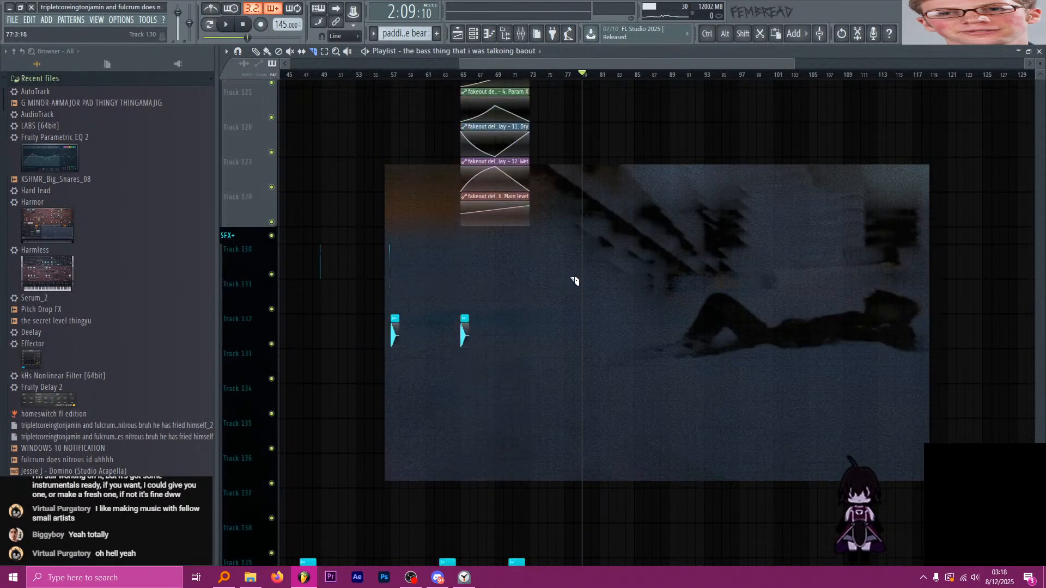
scroll(575, 281, "down", 12)
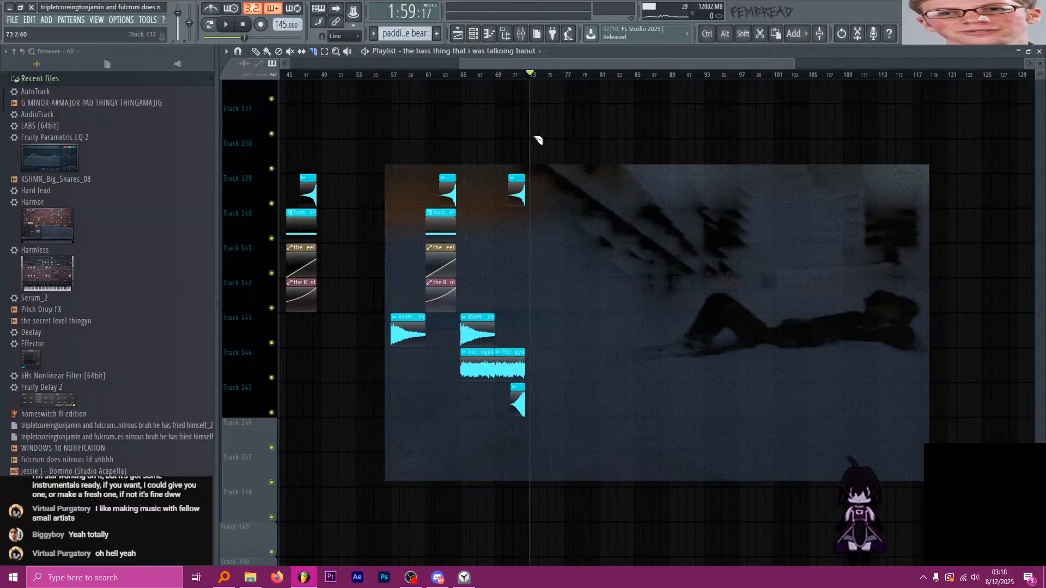
Move the Param. EQ 2 - Master - Main level automation clip on Track 3 from bar 73 to bar 65.
scroll(553, 283, "up", 15)
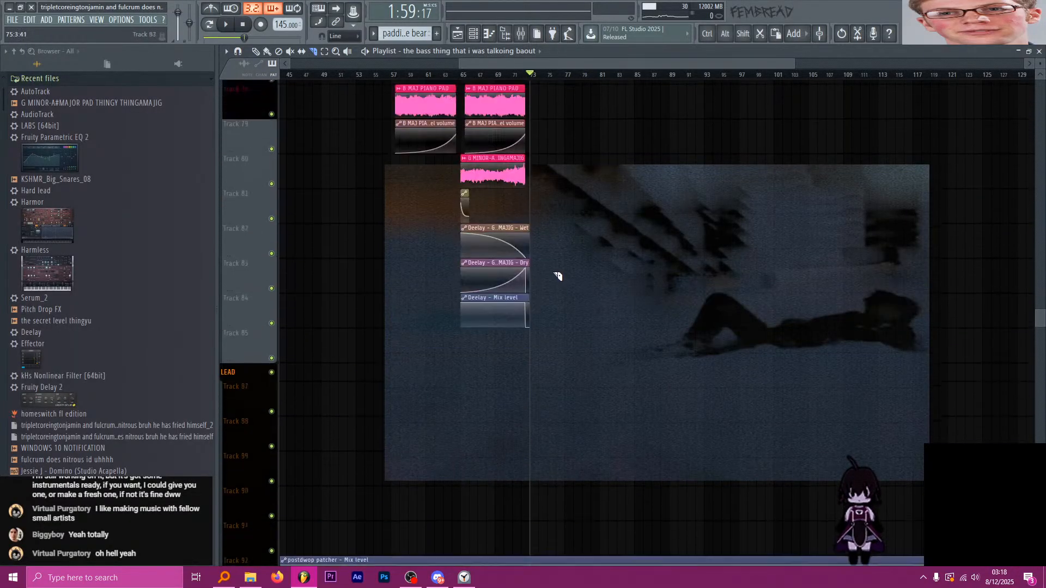
scroll(556, 273, "up", 12)
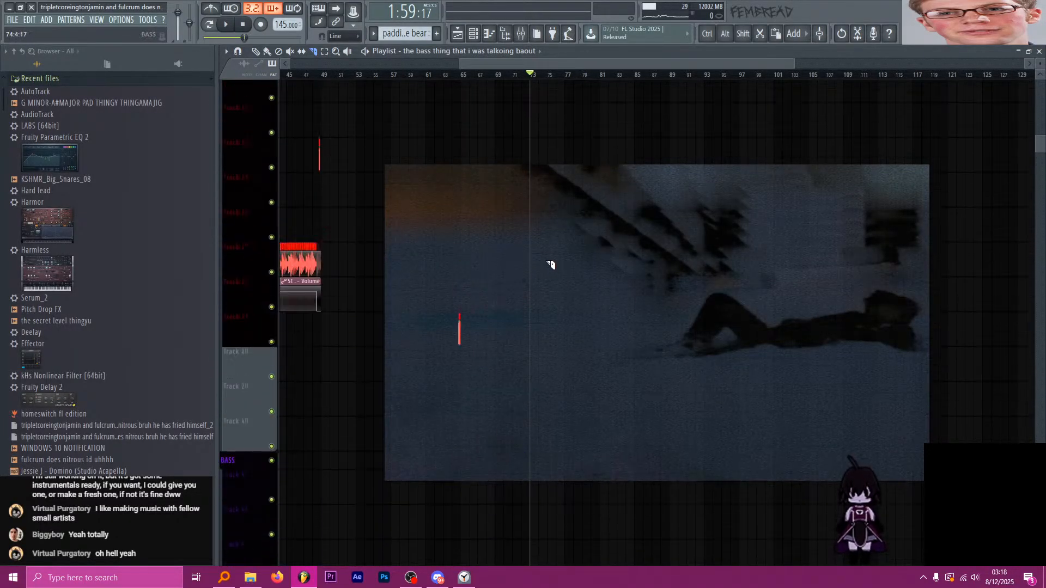
scroll(551, 265, "up", 8)
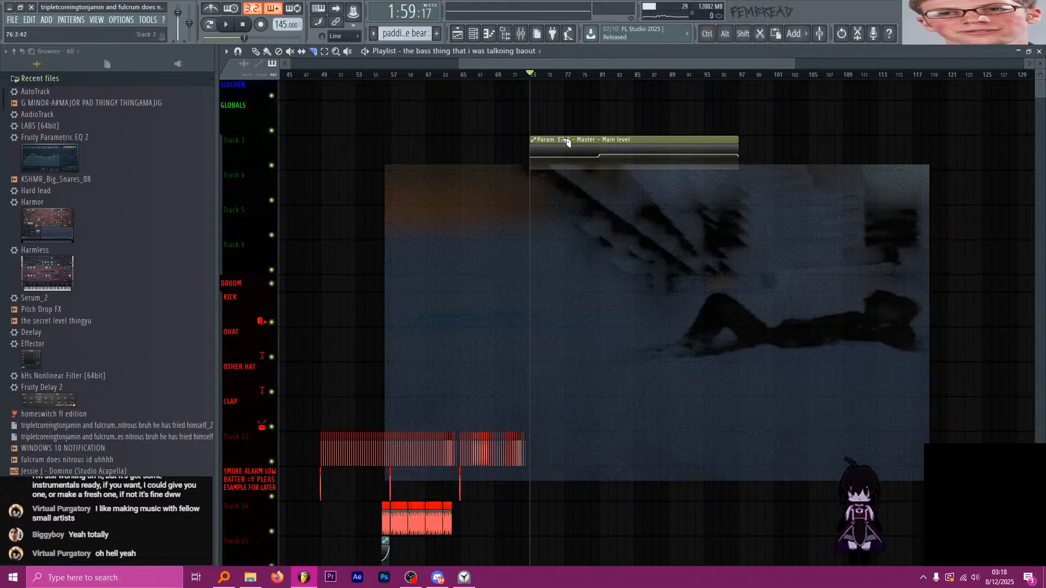
left_click_drag(568, 139, 515, 135)
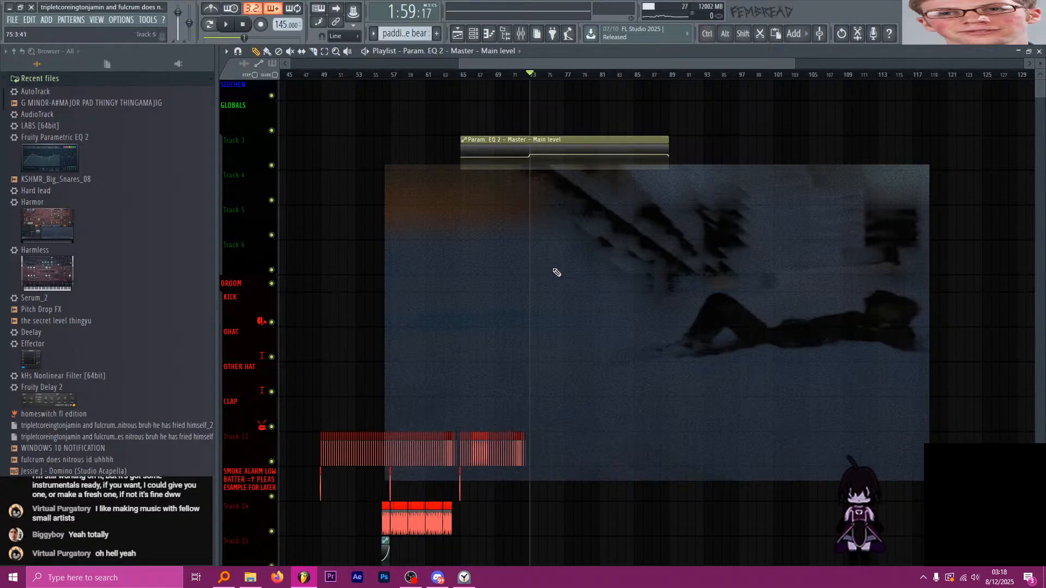
Place a copy of the [reverse] basic clip on the smoke alarm drum track so that it ends exactly at bar 73.
scroll(539, 266, "down", 11)
scroll(471, 243, "up", 8)
scroll(413, 204, "up", 2)
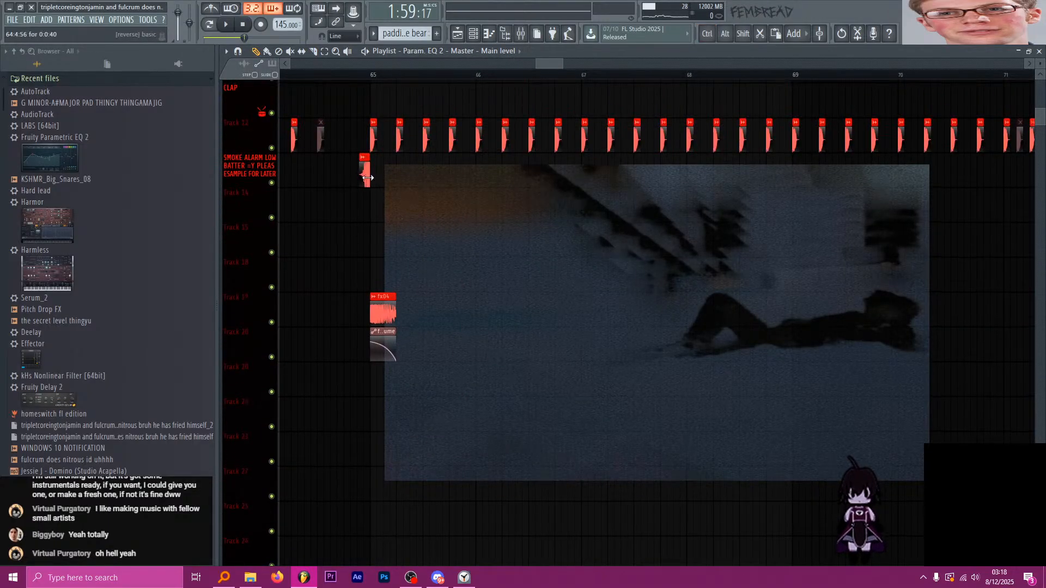
scroll(368, 177, "down", 5)
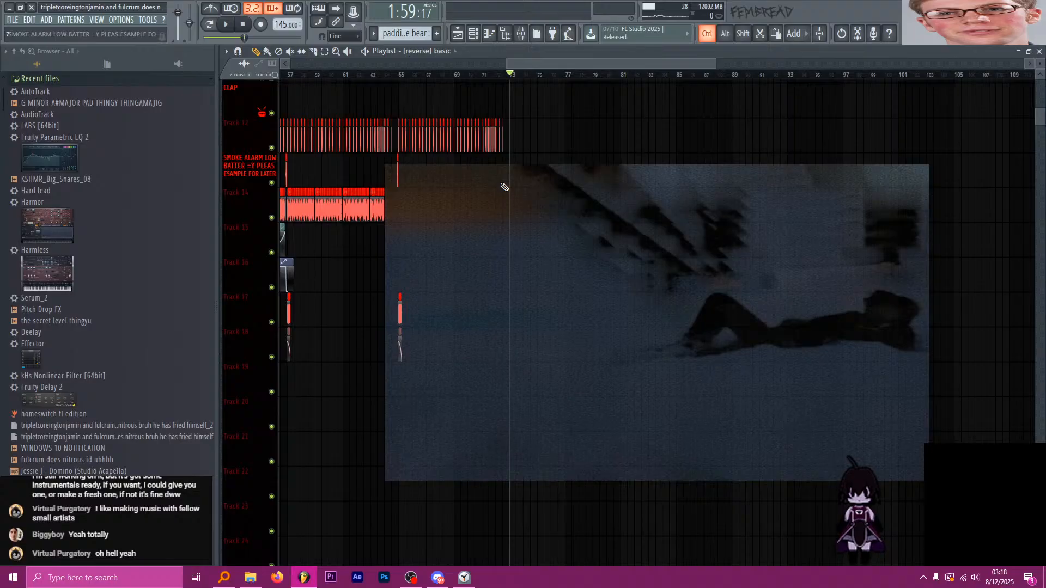
scroll(504, 182, "up", 8)
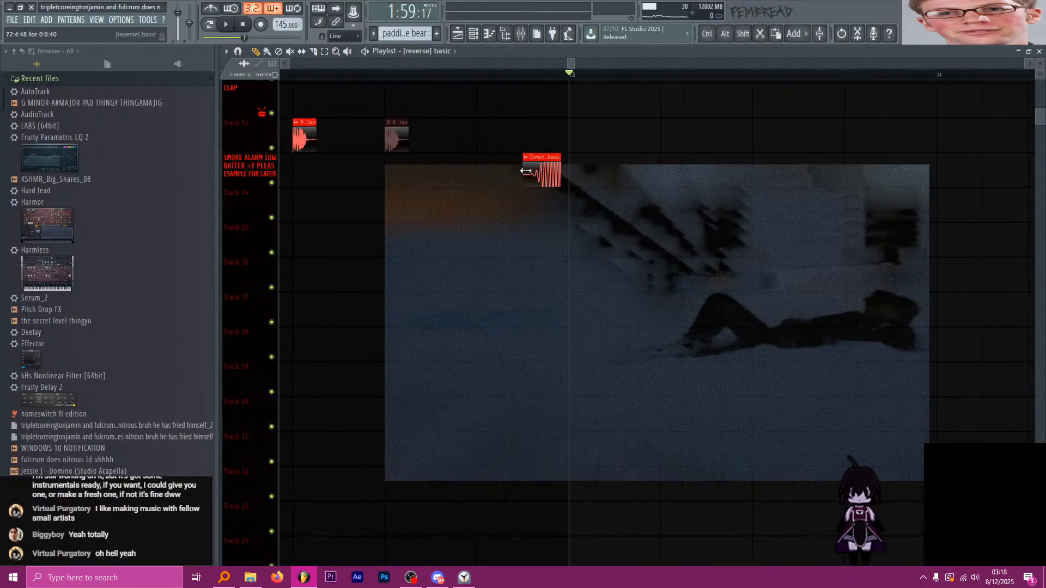
scroll(562, 195, "up", 2)
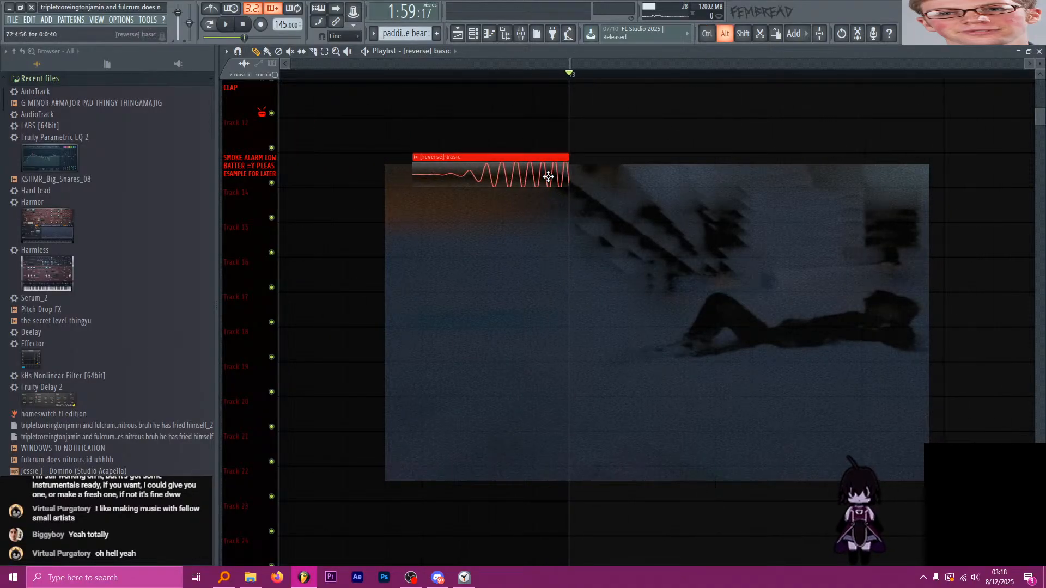
scroll(549, 257, "down", 6)
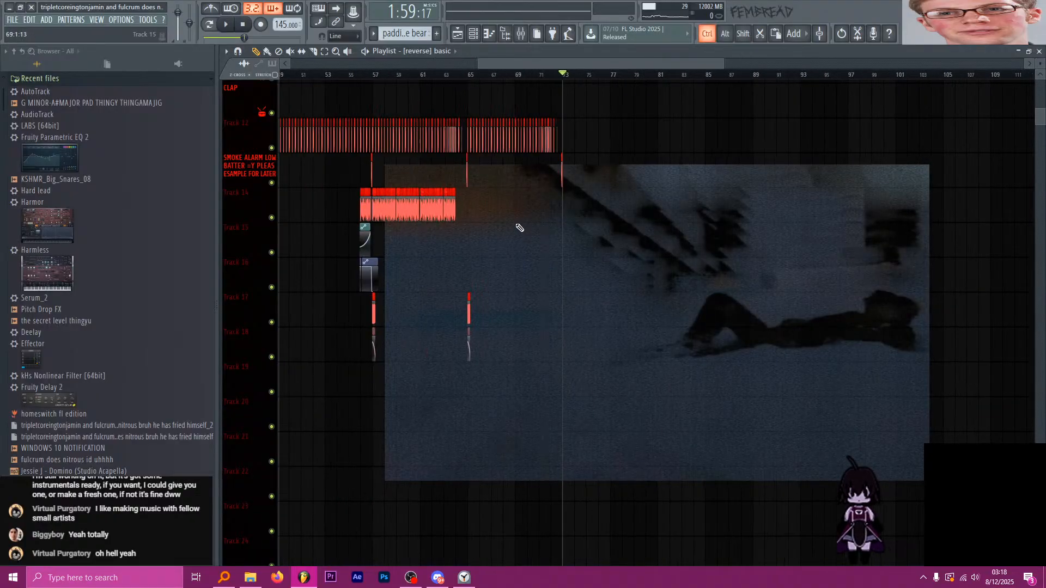
Examine the drum and bass tracks around bars 65 to 73, play the arrangement from bar 65 and check the mixer levels.
scroll(520, 227, "down", 3)
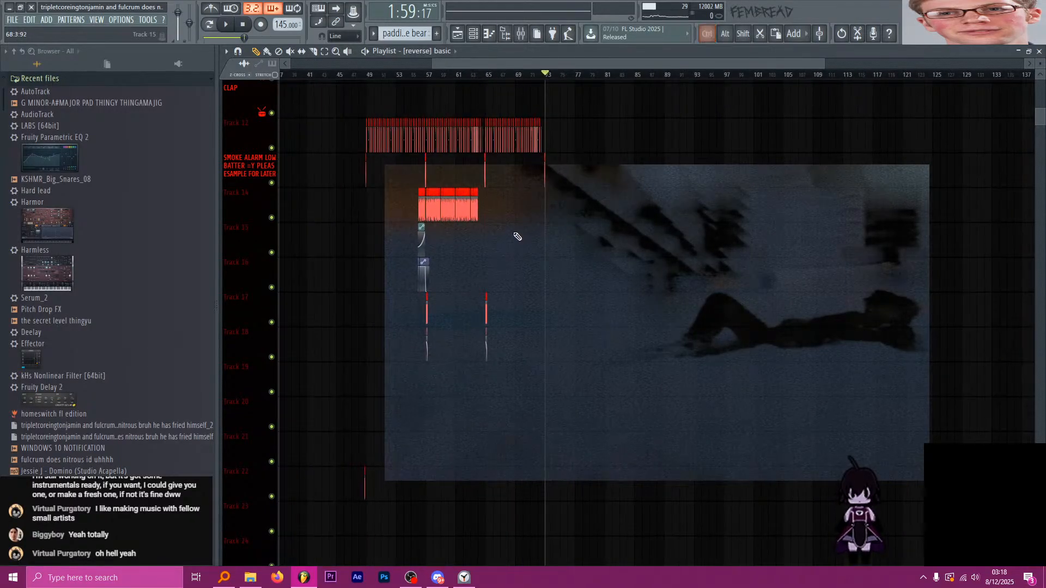
scroll(523, 239, "down", 5)
scroll(550, 217, "up", 1)
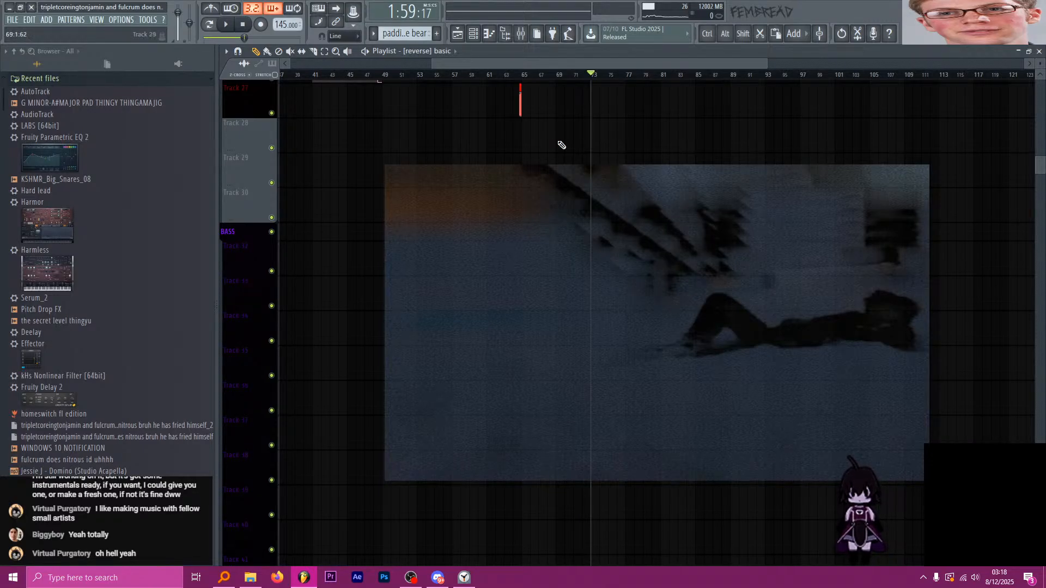
scroll(579, 188, "up", 3)
scroll(577, 197, "down", 2)
scroll(556, 146, "up", 2)
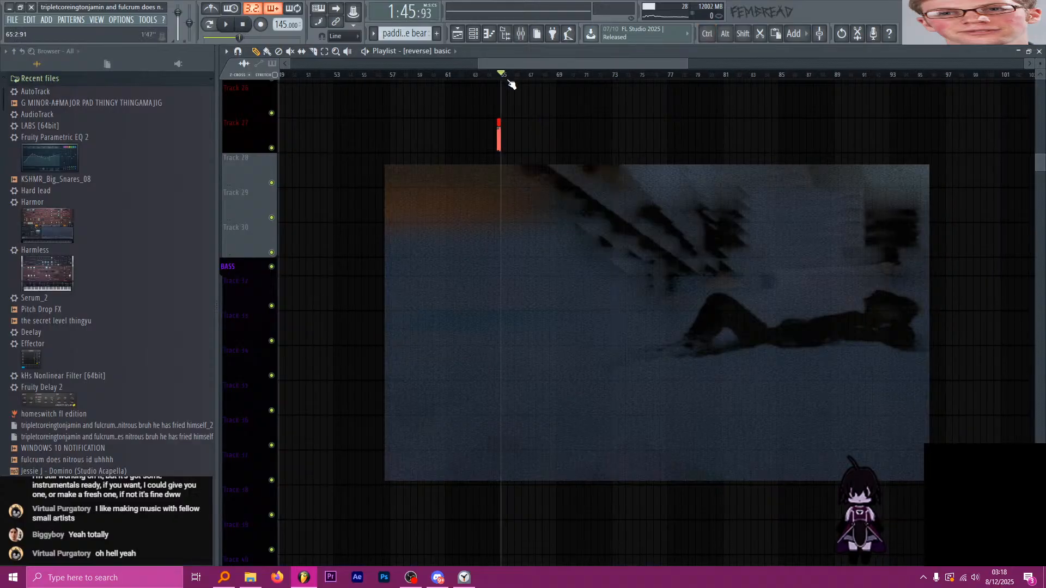
scroll(116, 235, "up", 2)
left_click(91, 96)
scroll(111, 272, "down", 4)
key("space")
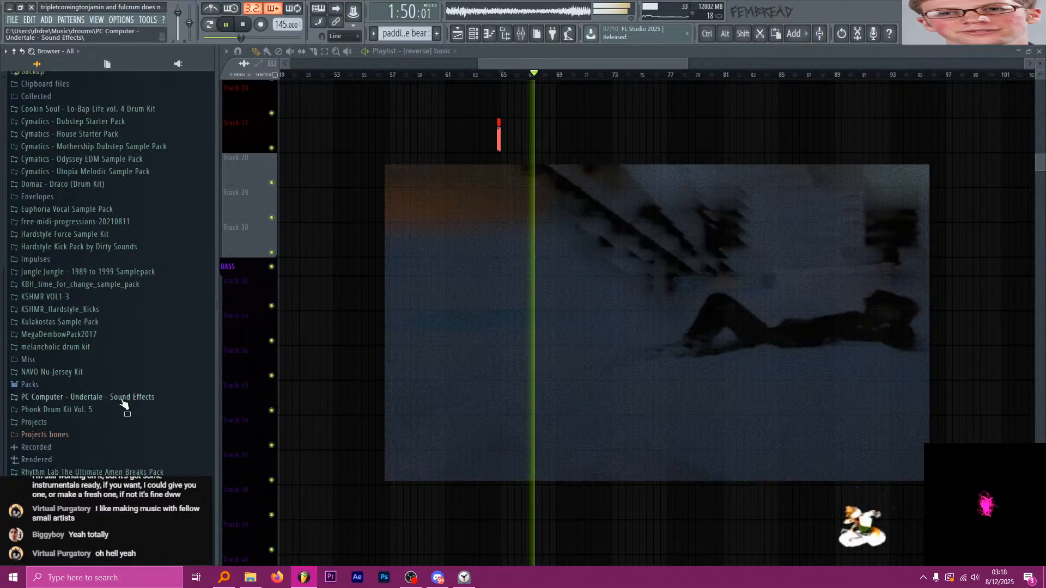
left_click(522, 34)
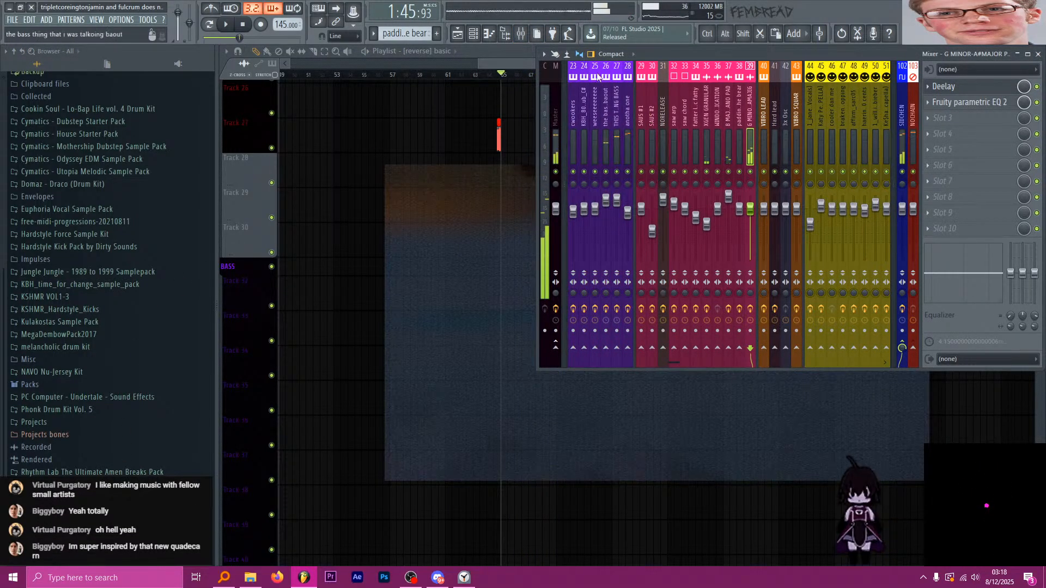
left_click(496, 67)
Examine the bass tracks and play the THIS THING pattern clip on Track 44 from its start before bar 69.
scroll(592, 148, "up", 2)
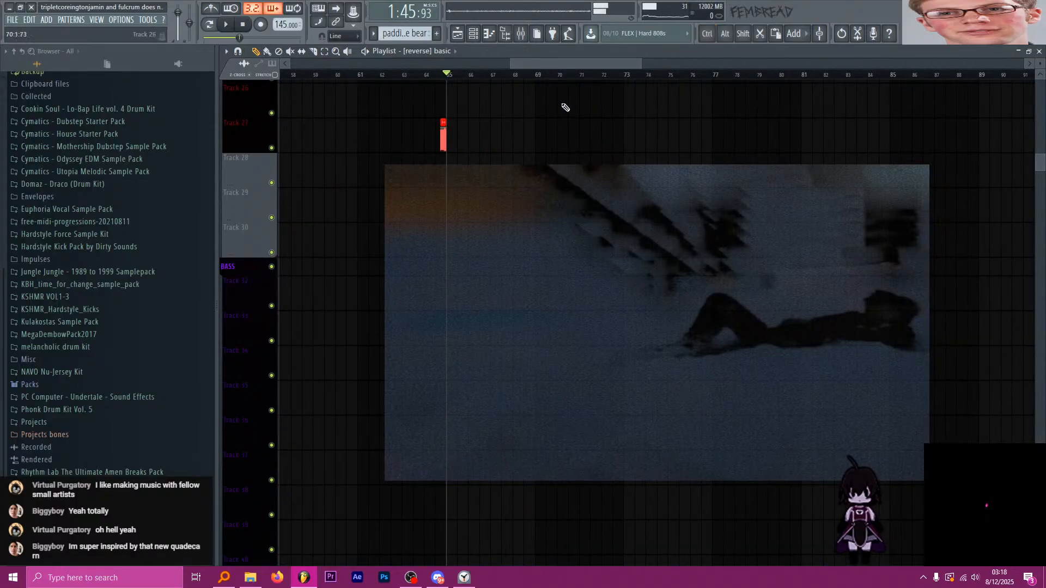
scroll(563, 106, "up", 10)
scroll(577, 196, "down", 12)
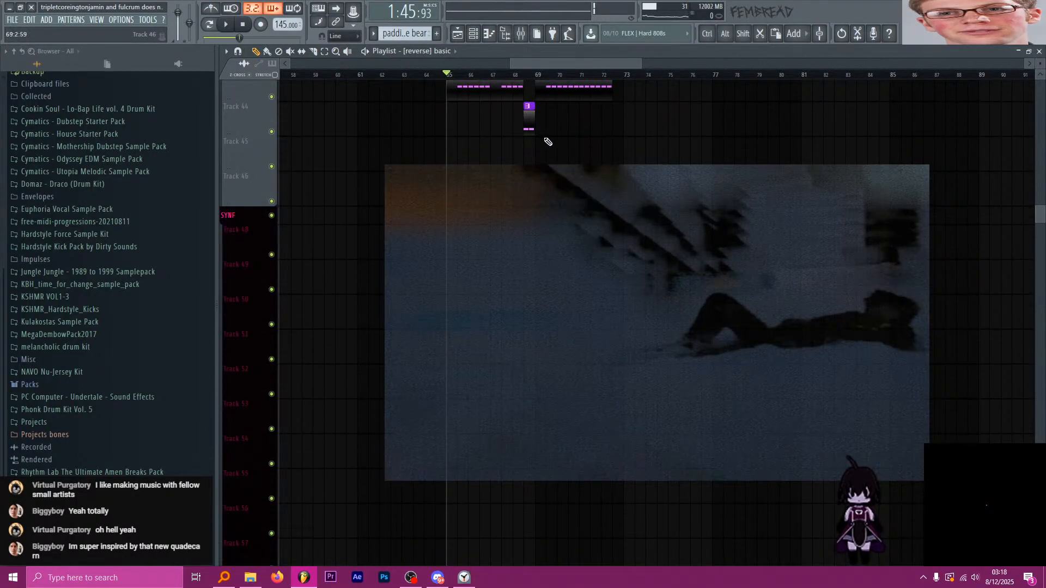
scroll(547, 140, "up", 3)
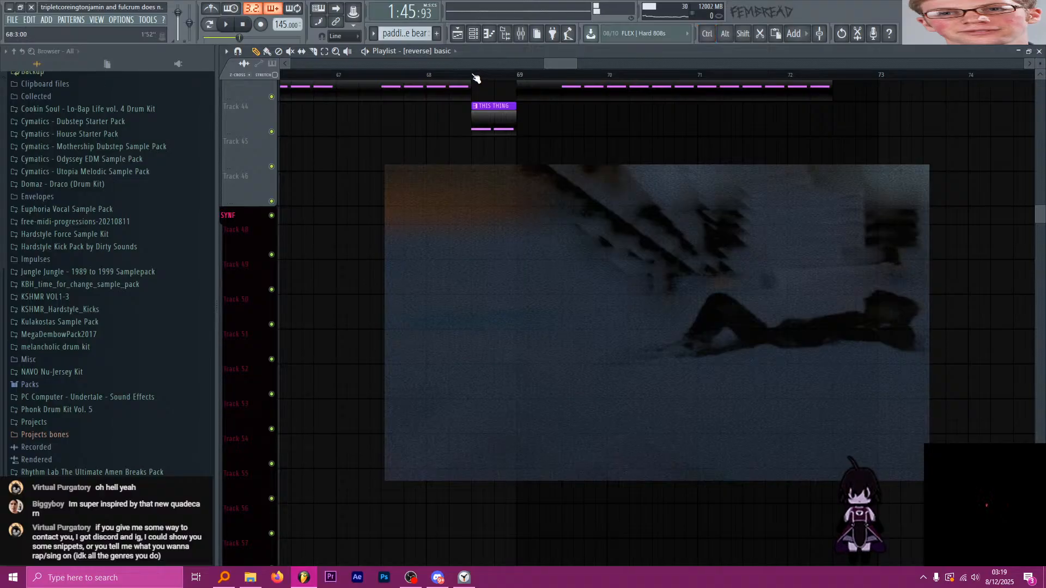
scroll(496, 120, "up", 2)
left_click(448, 78)
key("space")
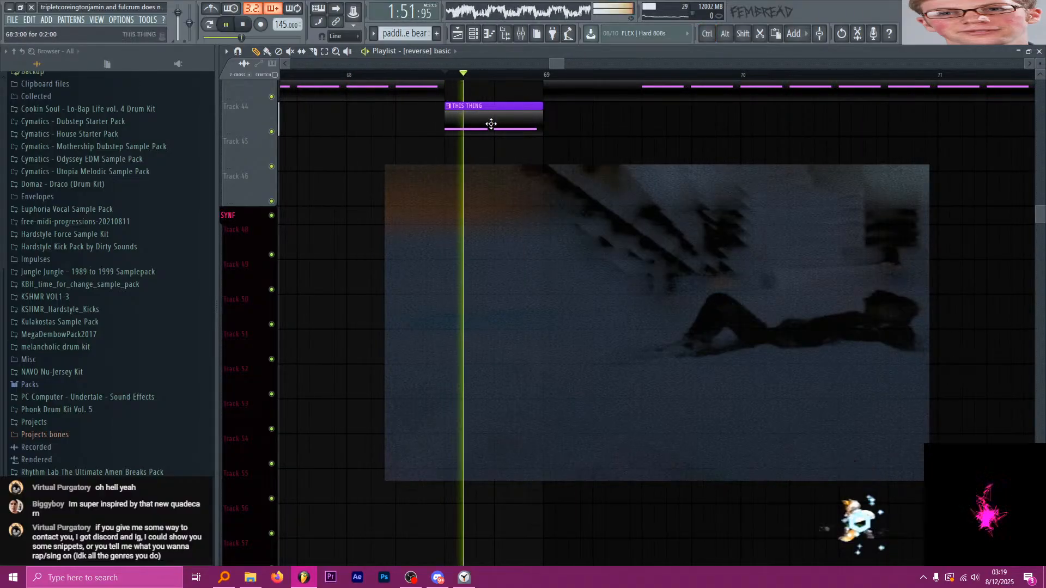
key("space")
Lengthen both D#3 notes of THIS THING LAYA in the piano roll until they close the gaps, and play the result.
double_click(492, 125)
scroll(496, 128, "down", 5)
scroll(479, 185, "down", 2)
scroll(385, 197, "down", 15)
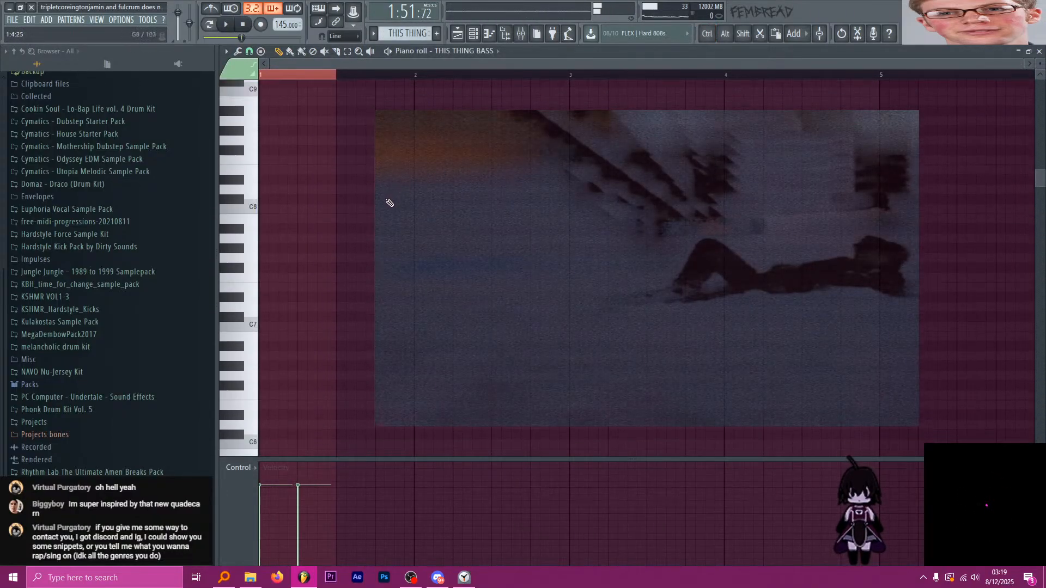
scroll(255, 193, "up", 2)
key("space")
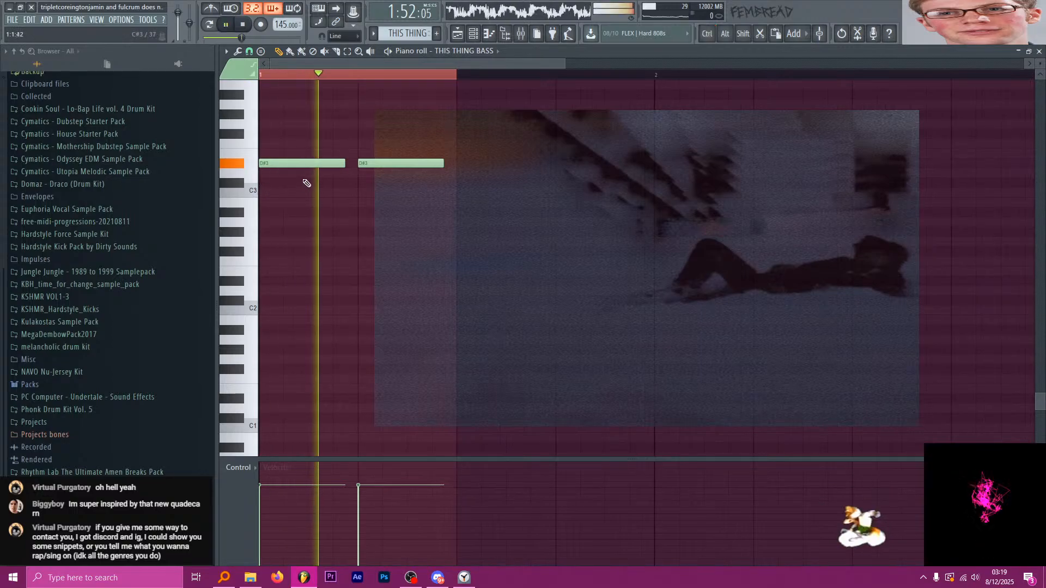
key("space")
key("Down")
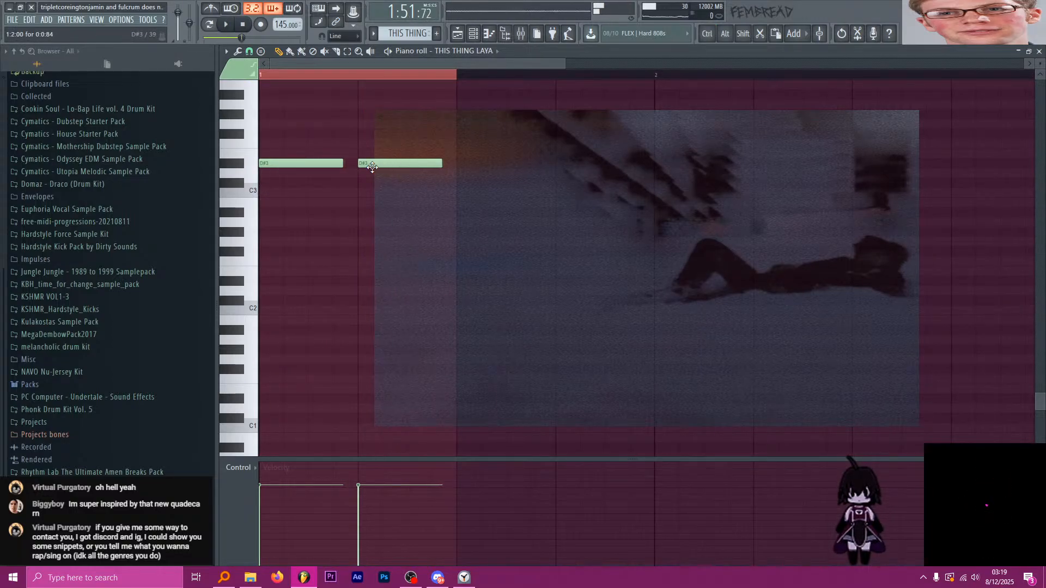
left_click_drag(462, 196, 331, 150)
key("space")
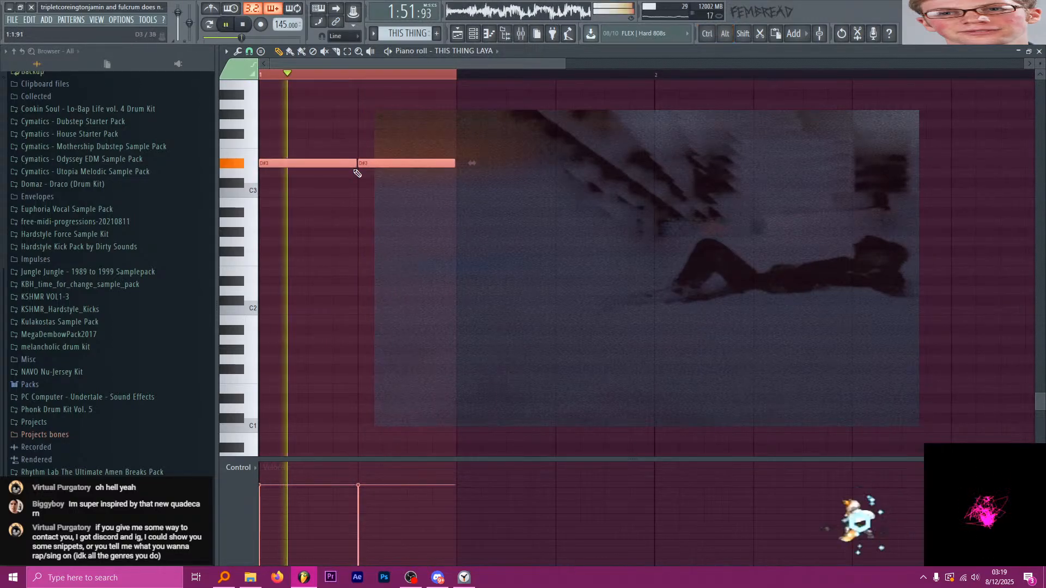
key("space")
Examine the synth, lead and vocal tracks throughout the playlist.
left_click(460, 35)
scroll(517, 143, "down", 4)
scroll(515, 179, "down", 5)
scroll(519, 183, "down", 3)
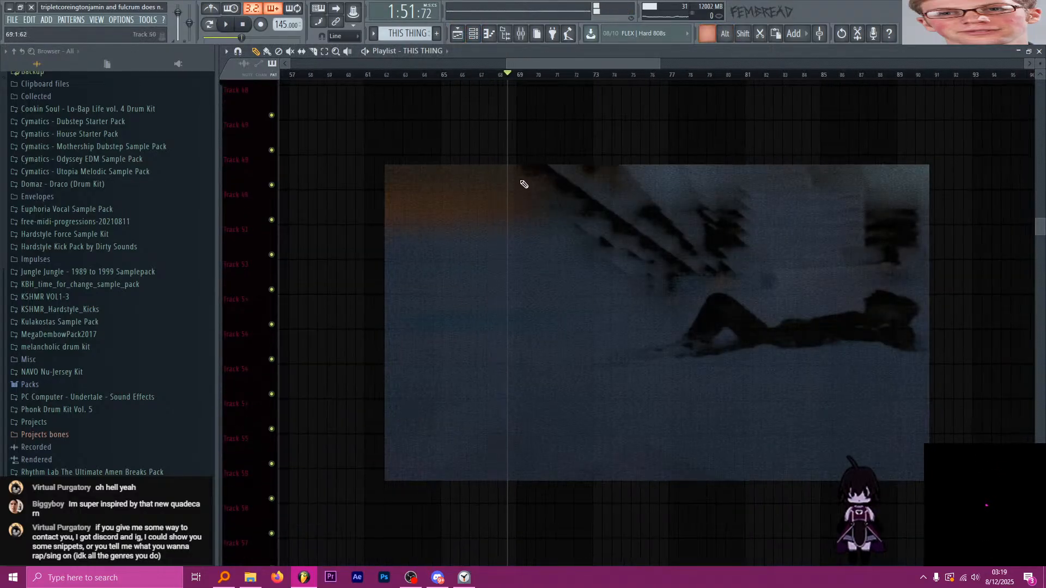
scroll(518, 185, "down", 5)
scroll(519, 191, "down", 6)
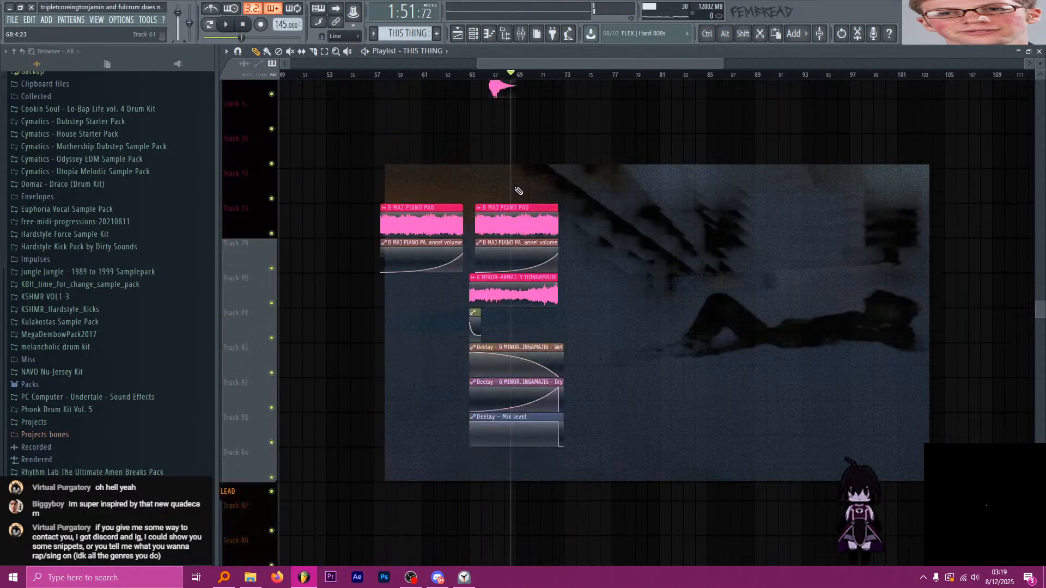
scroll(382, 235, "down", 3)
scroll(409, 262, "down", 5)
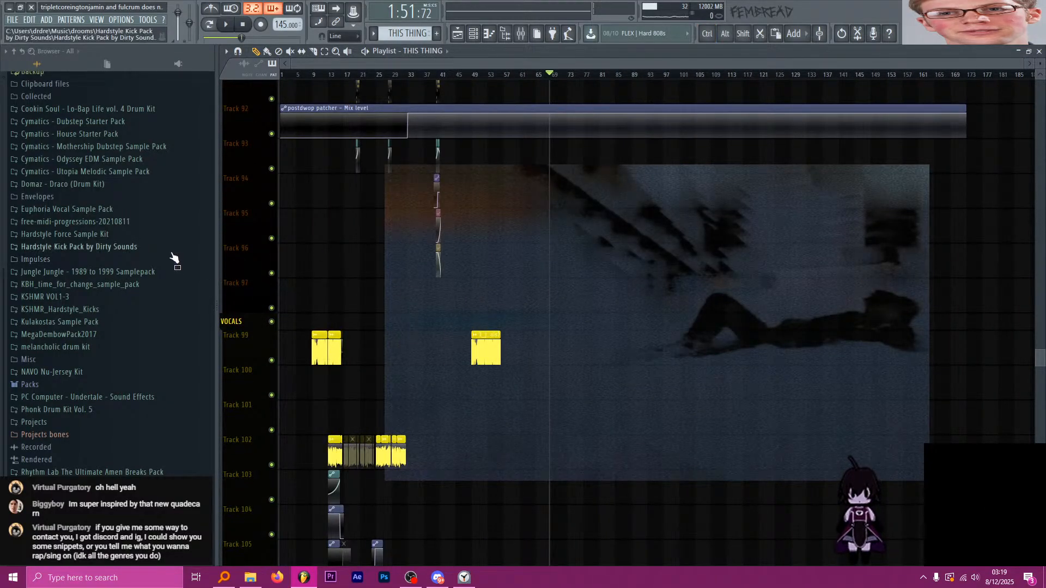
scroll(467, 353, "down", 10)
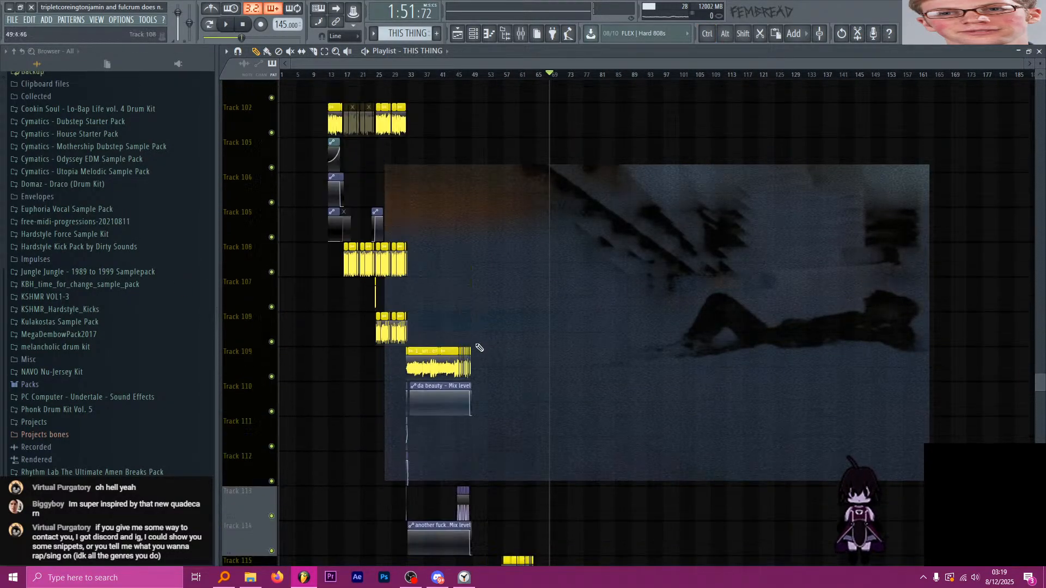
scroll(485, 345, "up", 9)
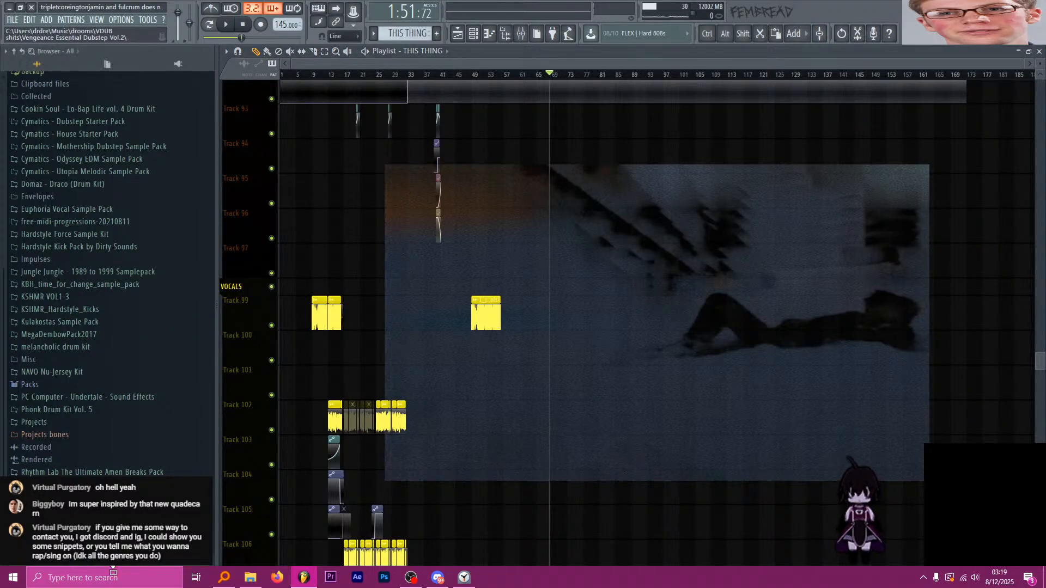
Audition snares from the VDUB2 Snares folder of Vengeance Essential Dubstep Vol.2, ending on VDUB2 Snare 018.
scroll(112, 561, "down", 1)
scroll(111, 567, "down", 8)
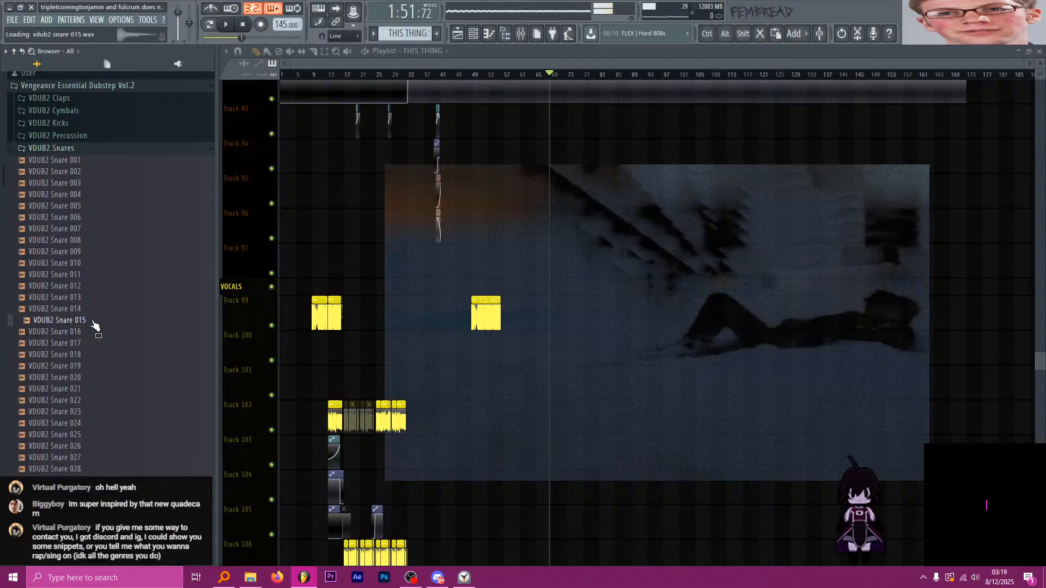
left_click(94, 391)
left_click(91, 370)
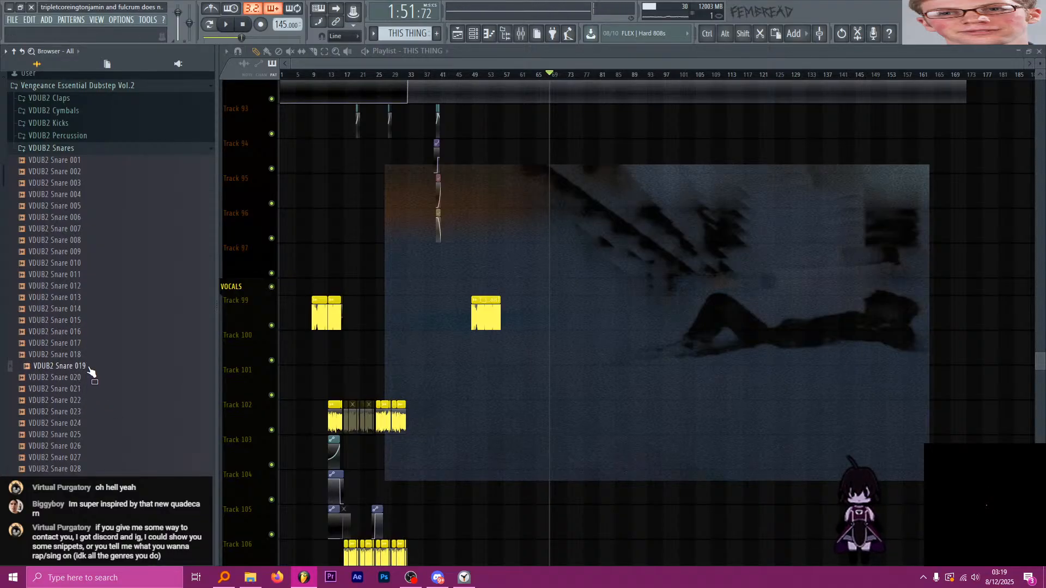
left_click(94, 356)
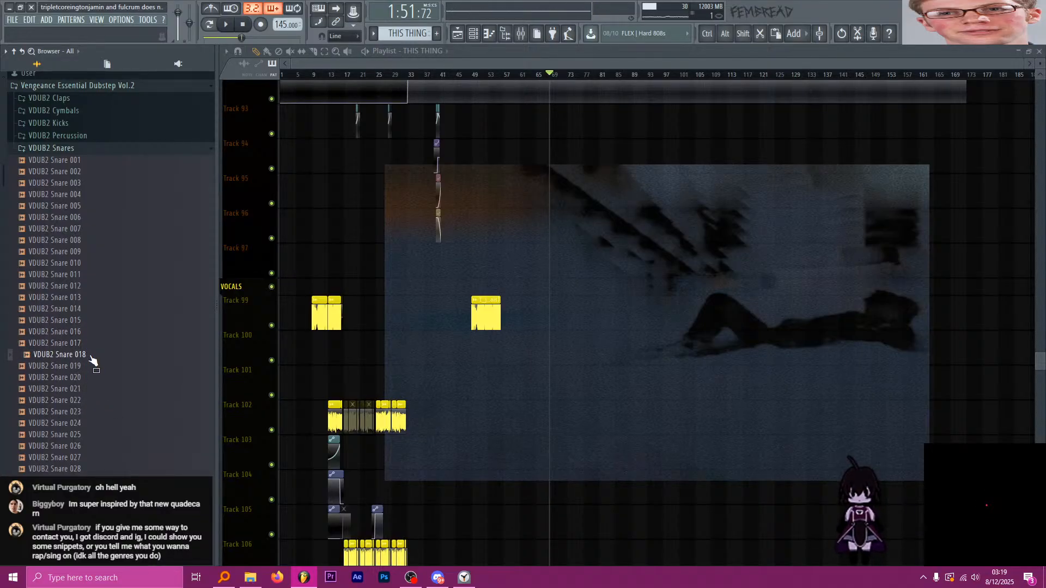
Show the DRUMS group in the channel rack and load VDUB2 Snare 018 into it as a new channel.
scroll(472, 297, "up", 15)
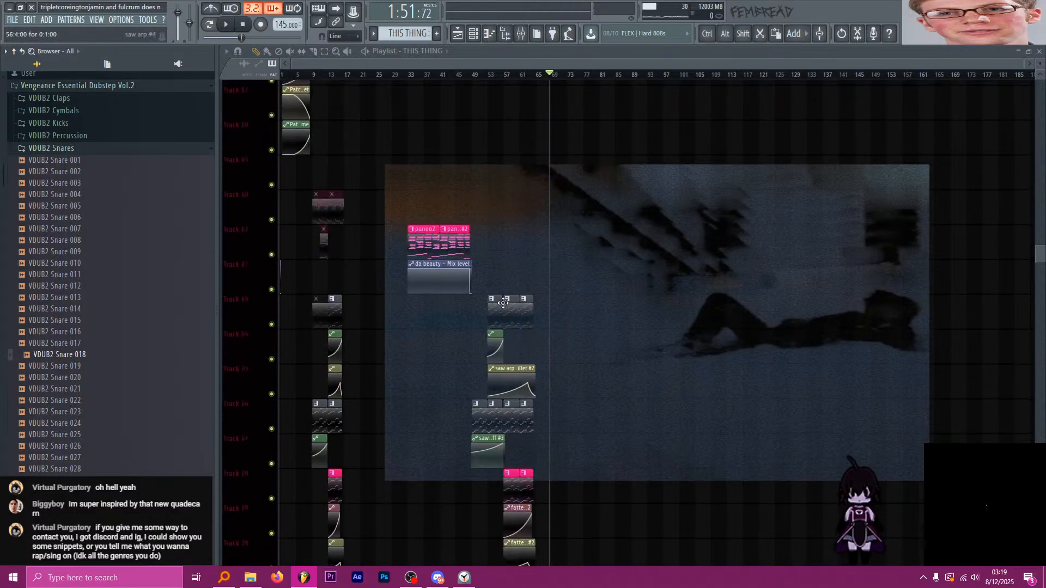
scroll(505, 289, "up", 7)
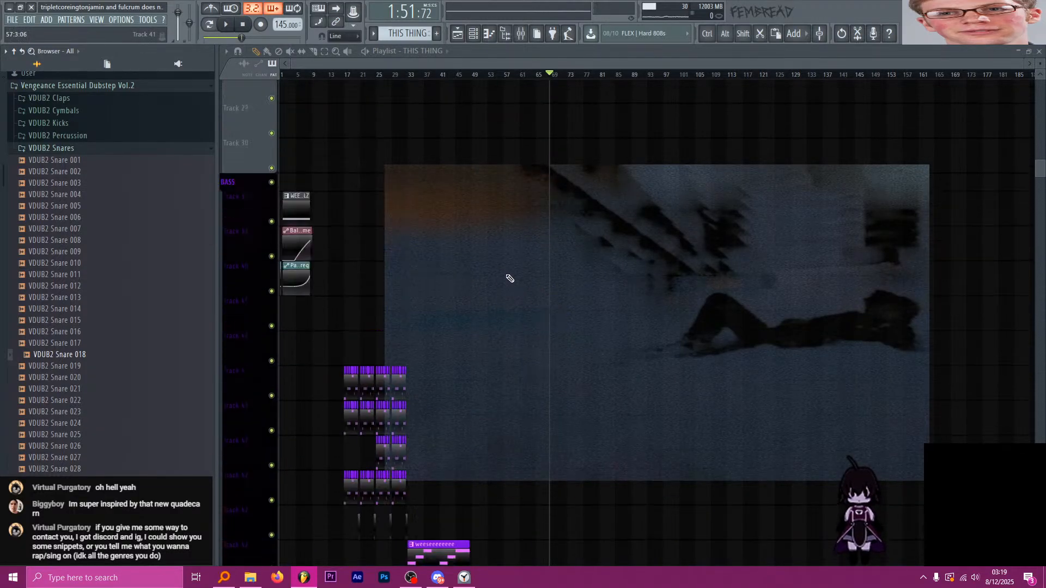
left_click(475, 34)
left_click(463, 117)
left_click(442, 183)
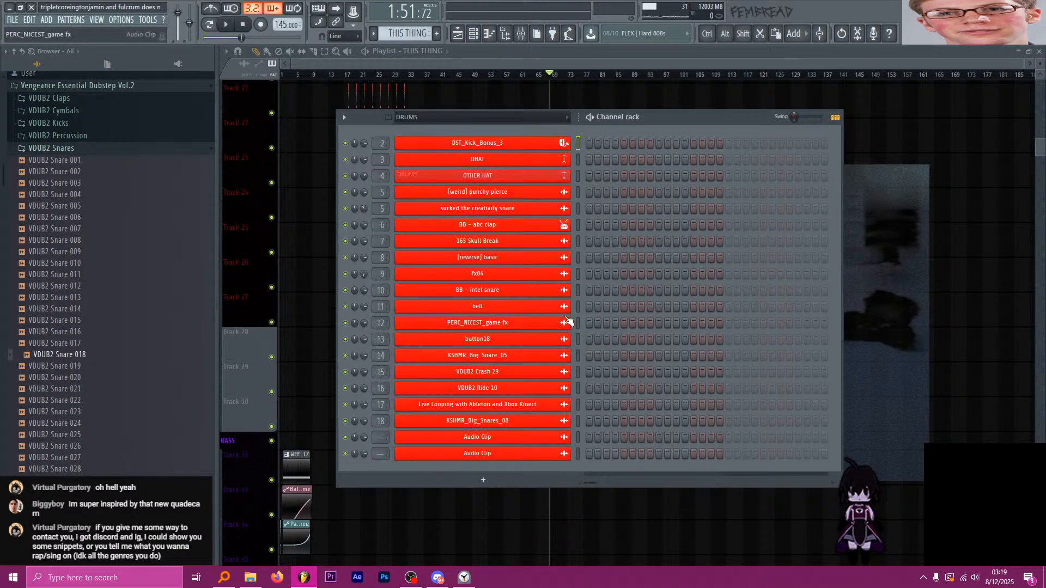
left_click(577, 437)
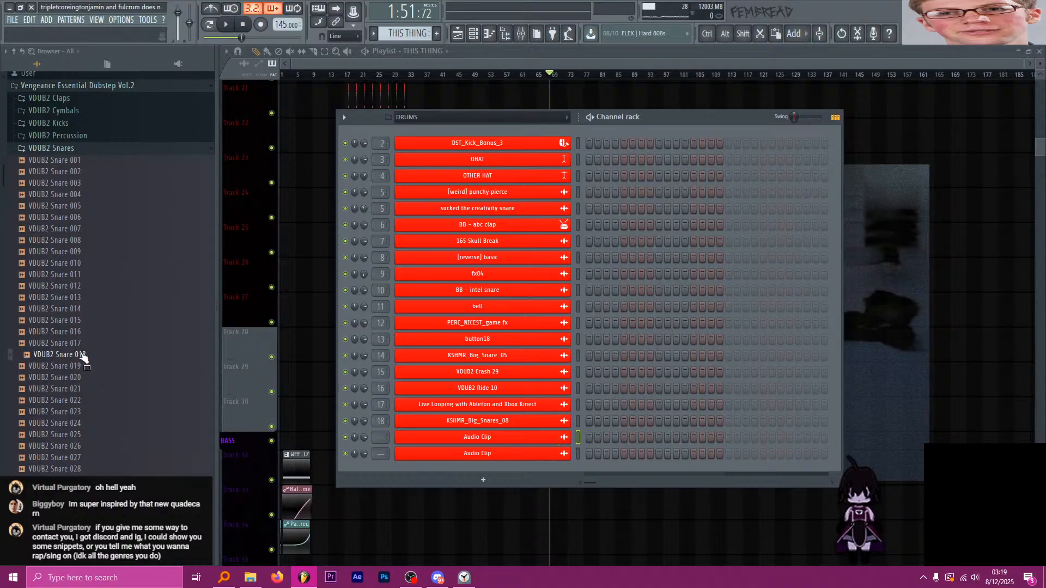
left_click_drag(83, 355, 524, 440)
left_click_drag(558, 342, 492, 307)
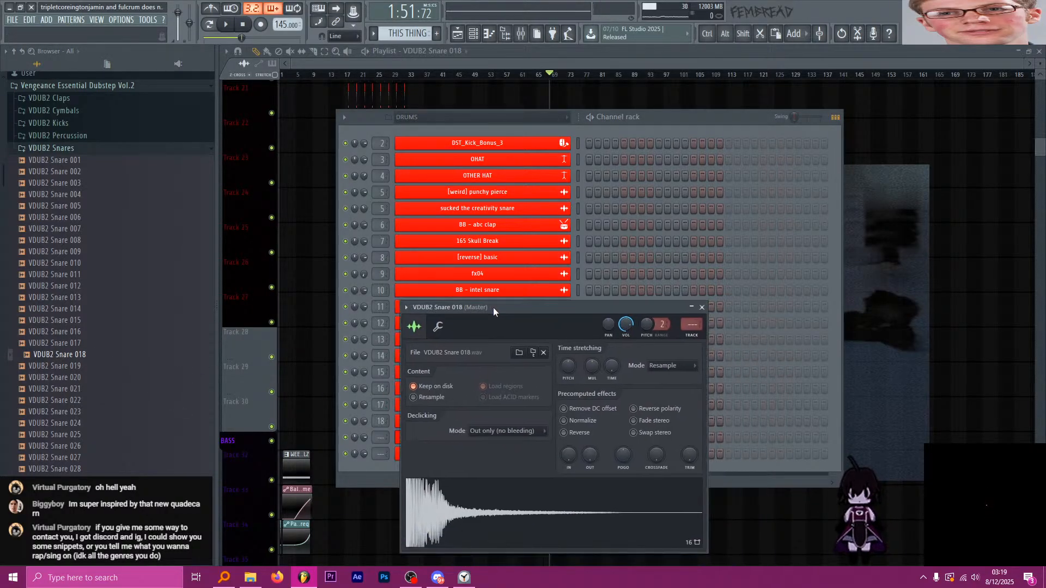
Route VDUB2 Snare 018 to its own mixer track and move that track to position 19 beside the drum tracks.
key("ctrl+l")
left_click_drag(888, 84, 617, 85)
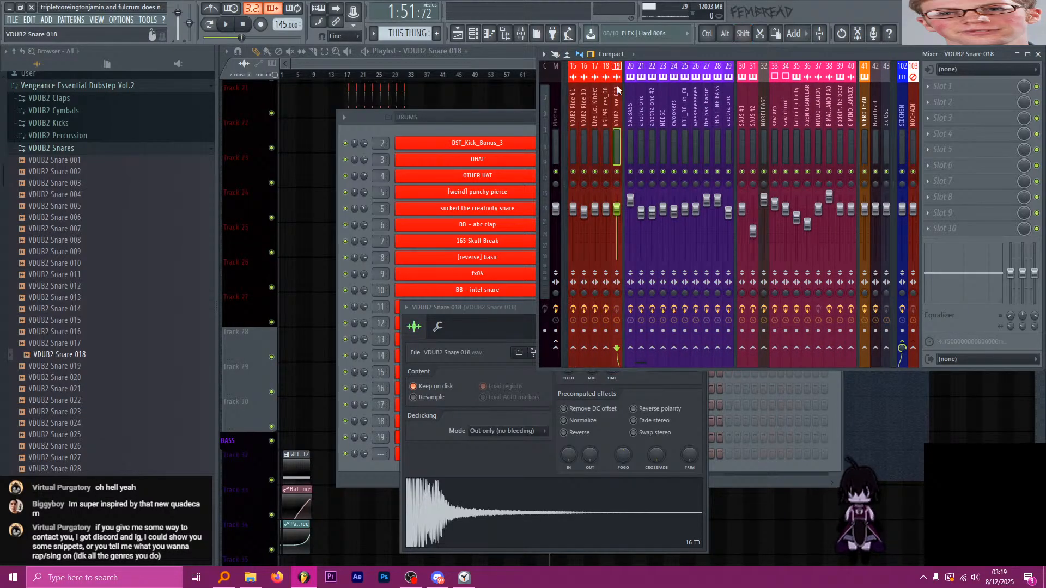
left_click(512, 68)
Open the settings of the secret level thingyu clip on Track 144 at bar 65 and show its mixer track.
scroll(560, 217, "down", 4)
scroll(558, 216, "up", 6)
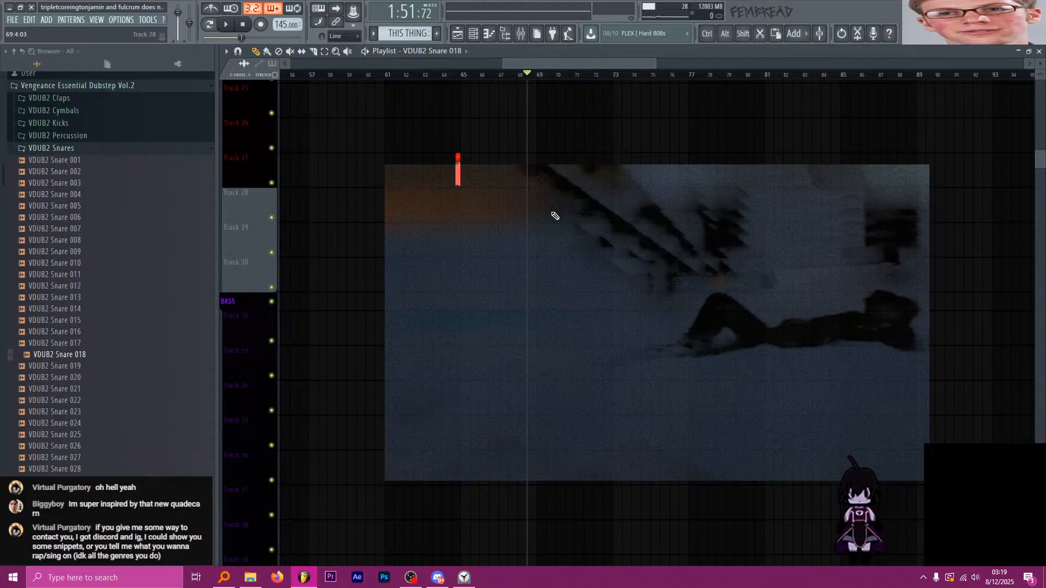
scroll(556, 217, "up", 2)
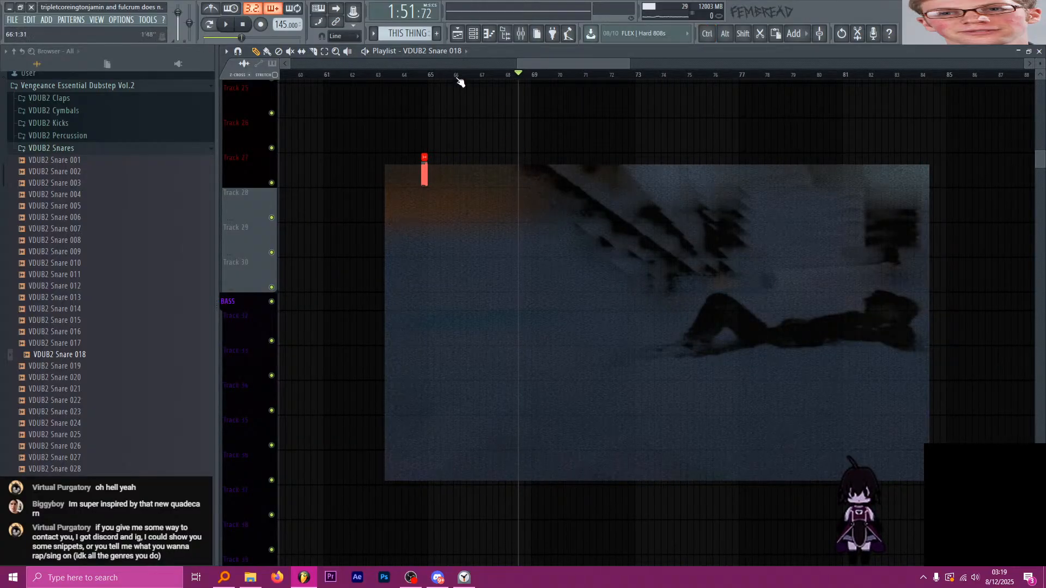
scroll(518, 256, "down", 15)
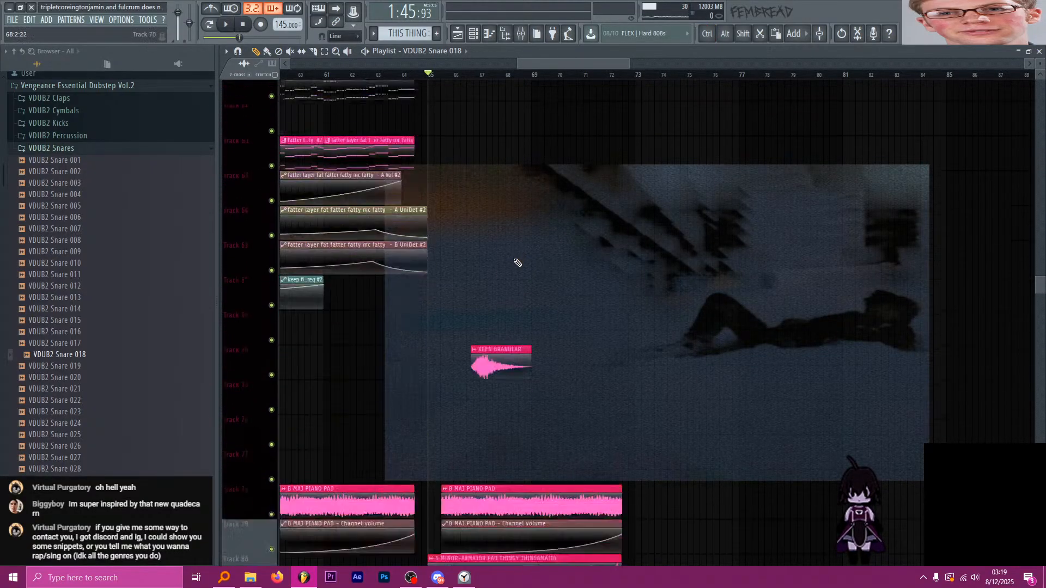
scroll(504, 275, "down", 14)
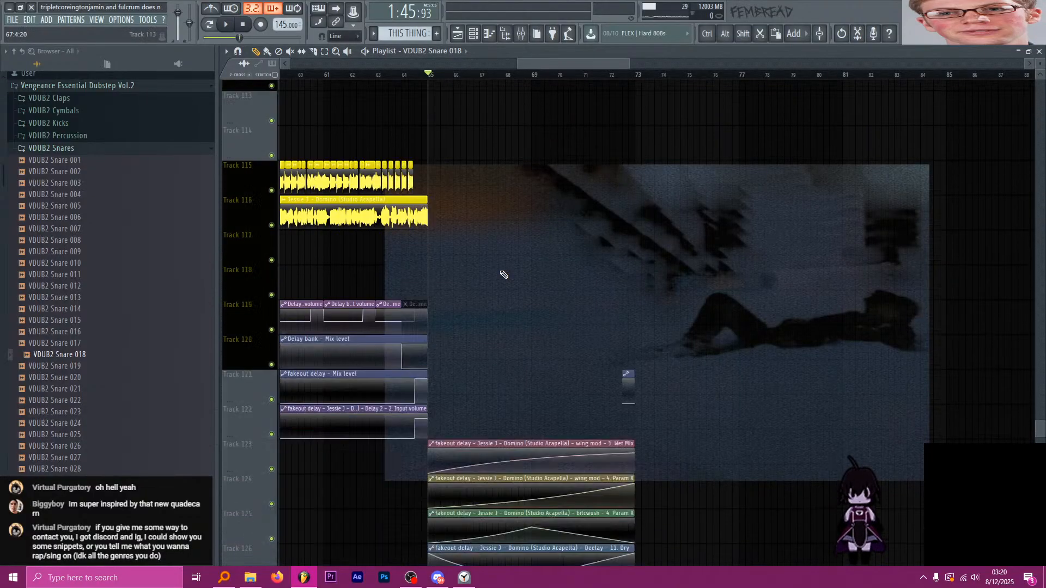
scroll(497, 270, "down", 4)
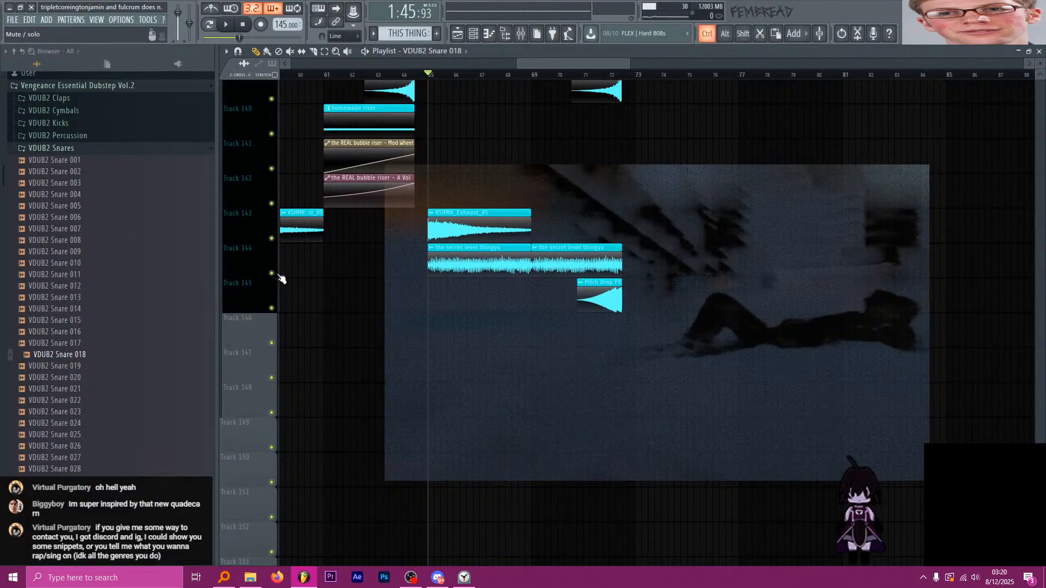
double_click(447, 265)
left_click(537, 35)
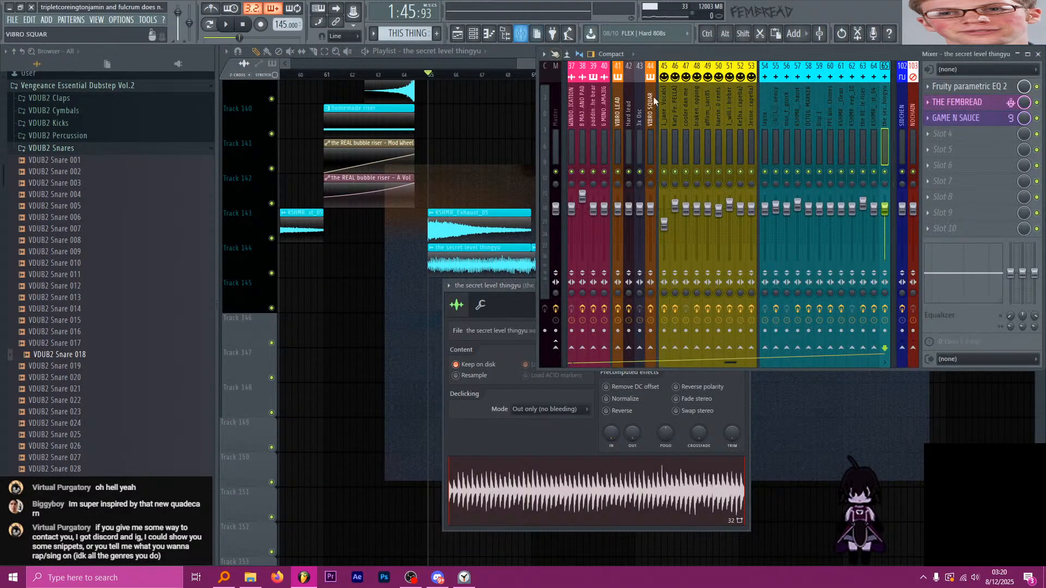
Play the passage from bar 65 to hear the secret level thingyu through its current effects.
key("space")
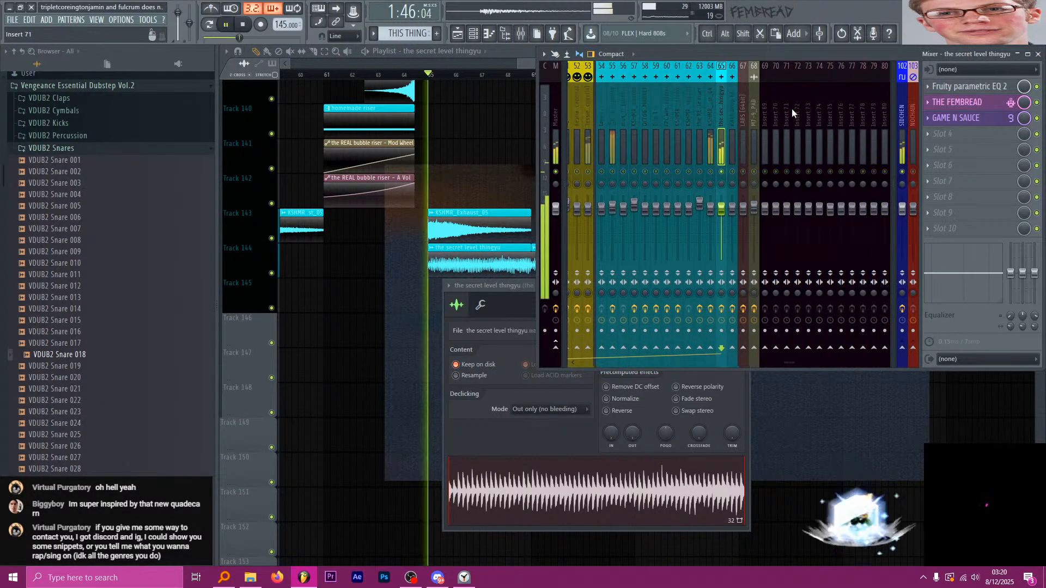
left_click(970, 135)
key("Escape")
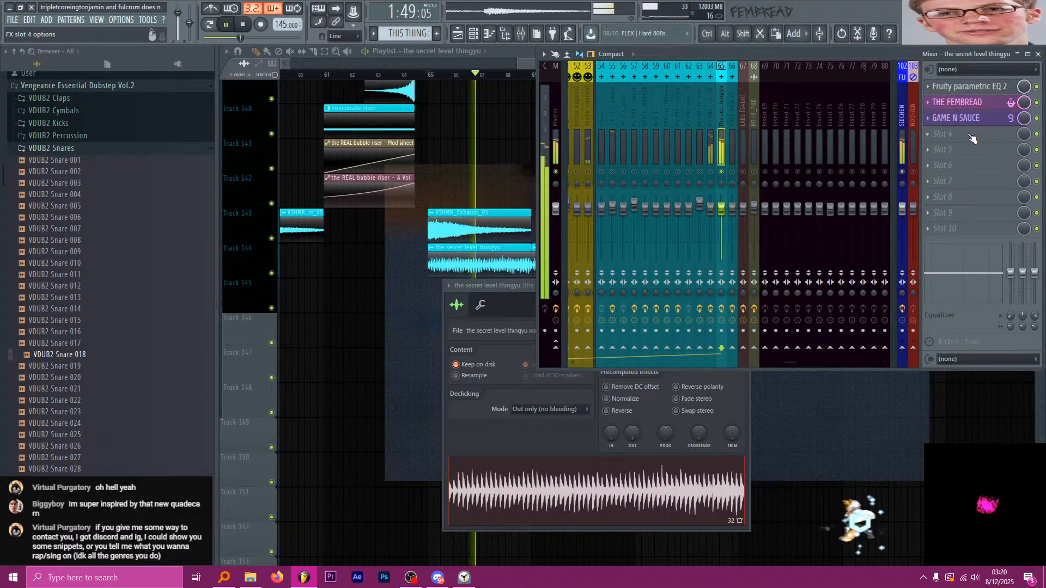
key("space")
Insert Gross Beat into slot 2 between Fruity parametric EQ 2 and THE FEMBREAD, and load its Default preset.
scroll(973, 119, "down", 1)
scroll(972, 104, "down", 1)
left_click(968, 103)
left_click(966, 104)
left_click(970, 88)
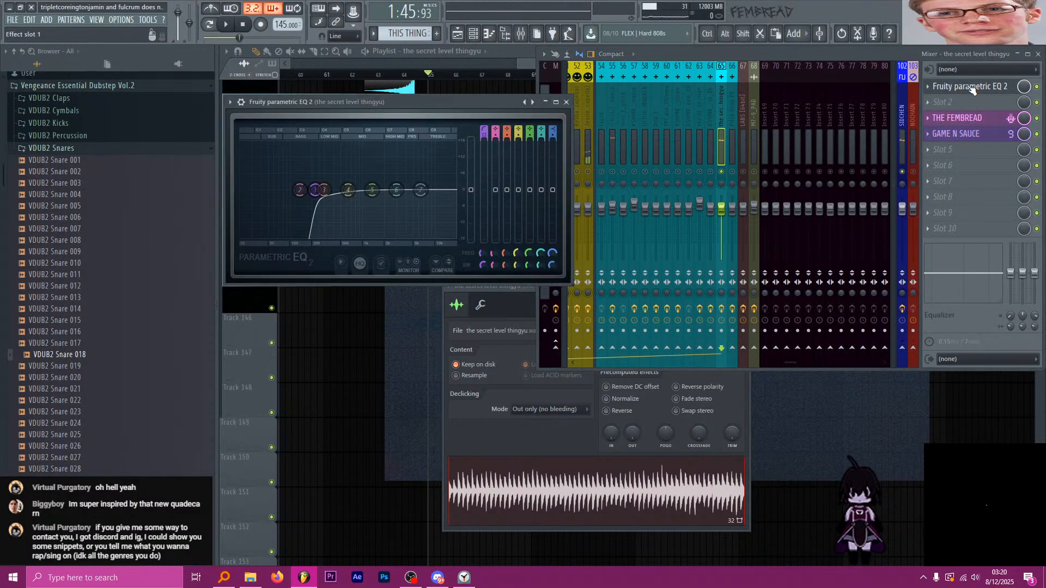
left_click(971, 88)
left_click(966, 102)
left_click(892, 57)
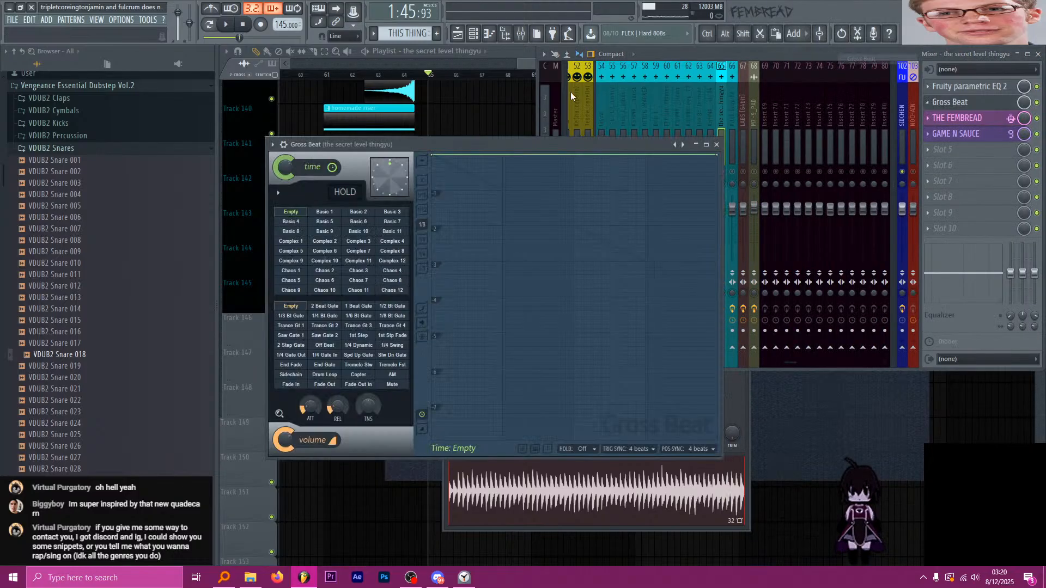
left_click(685, 143)
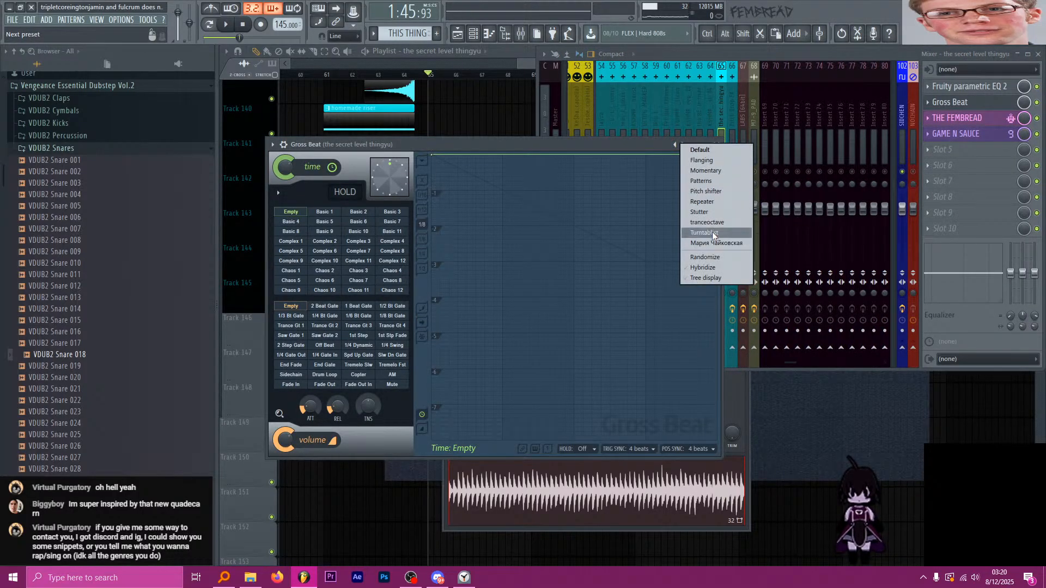
left_click(705, 151)
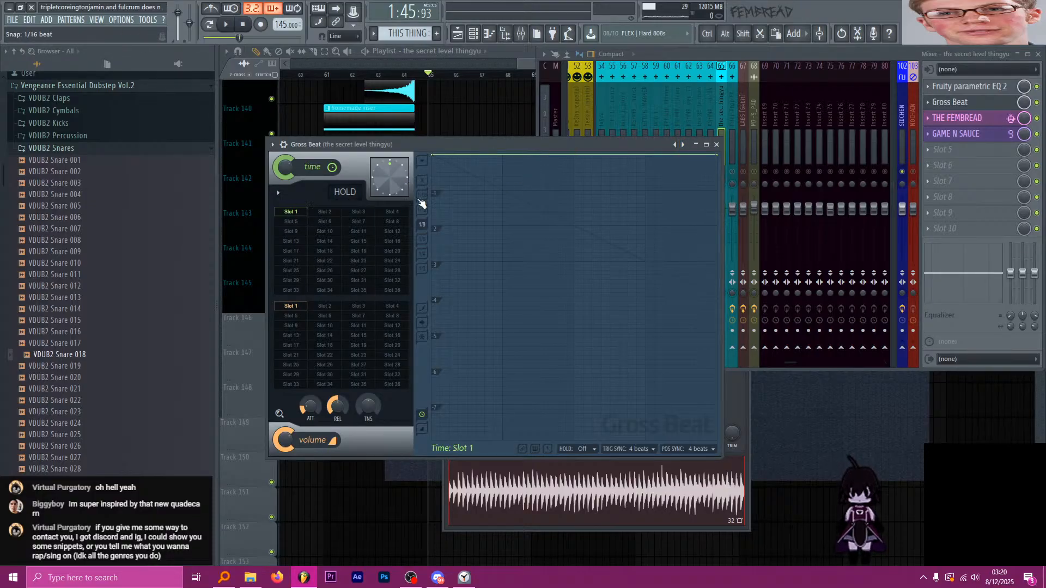
Draw a sawtooth of four single-curve ramps in Gross Beat's Slot 1 time envelope, each falling to 1/3 beat, and audition it.
right_click(504, 166)
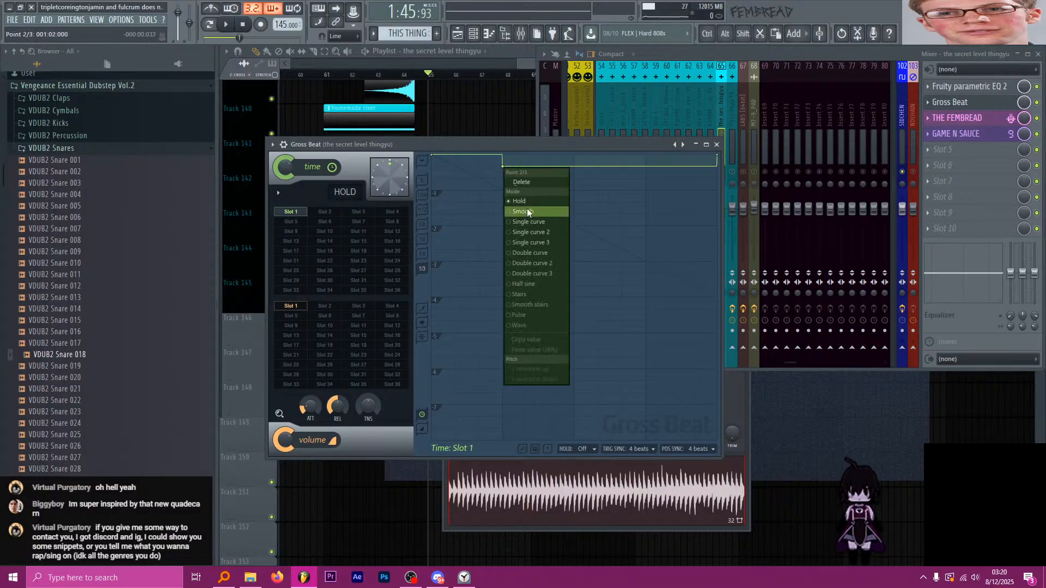
left_click(537, 222)
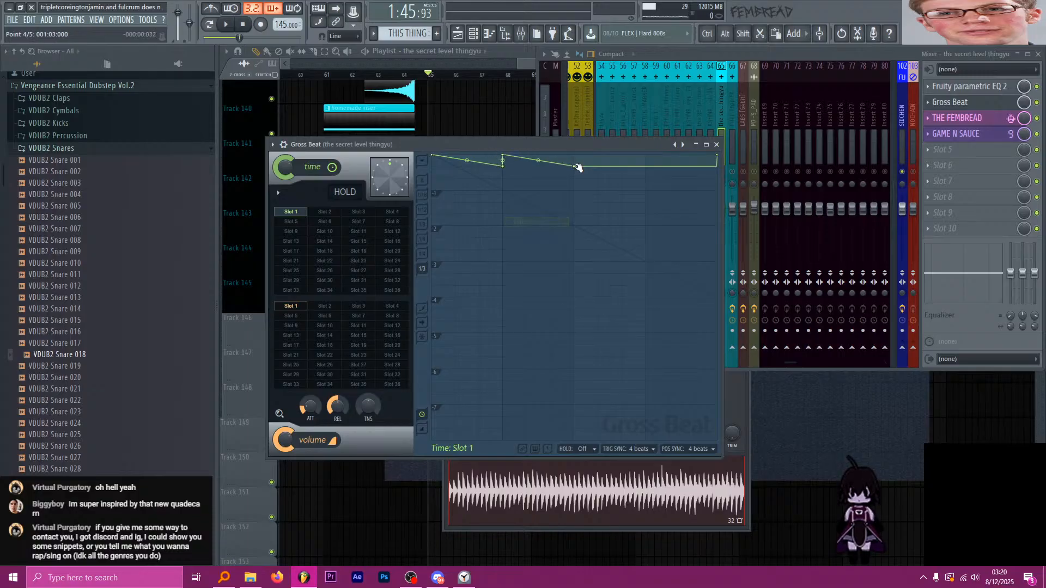
right_click(717, 166)
left_click(746, 225)
key("space")
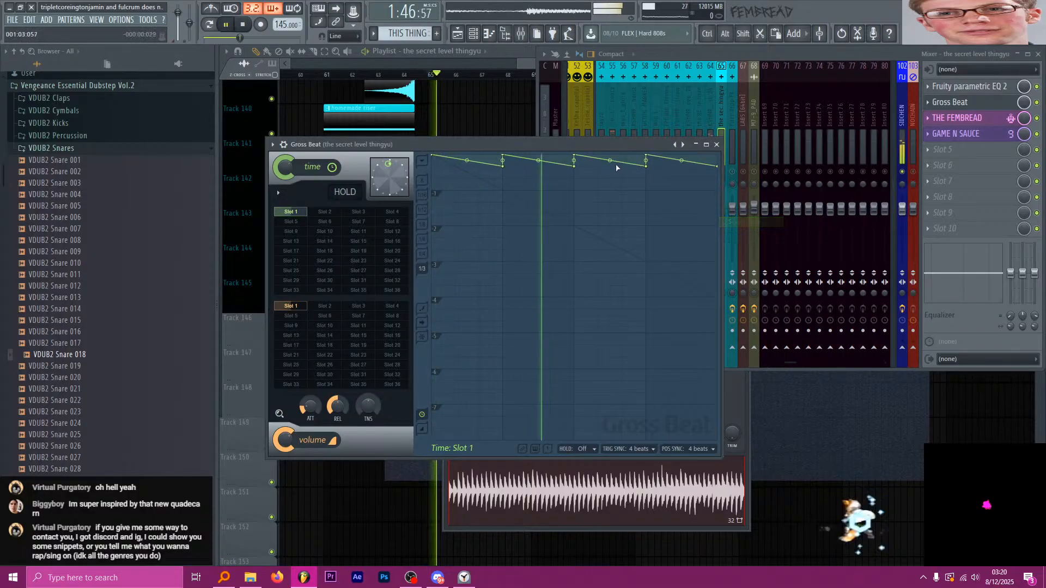
key("space")
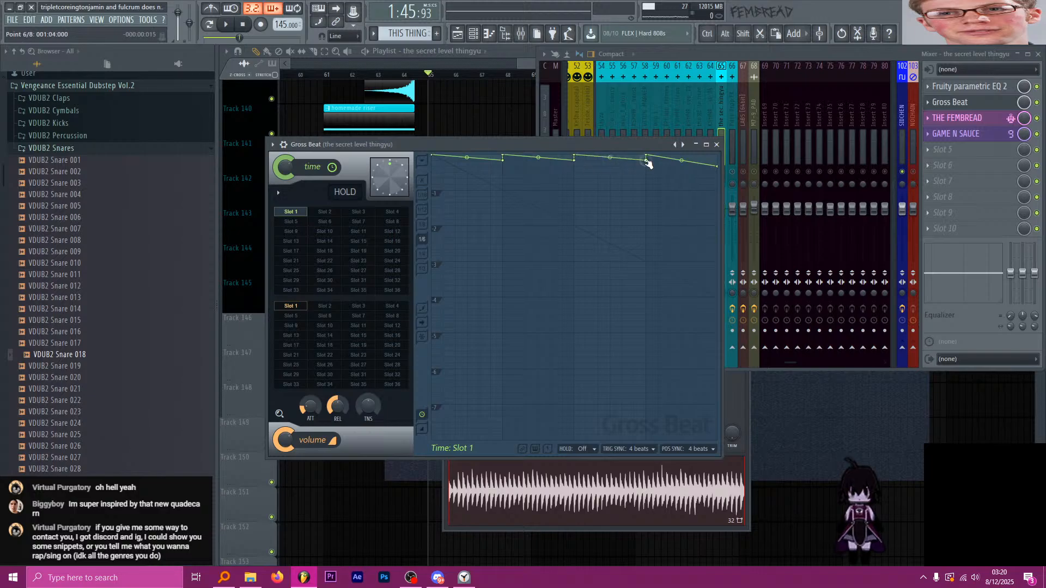
Audition the time ramps at 1/6 beat with the metronome on, change their low points to 1/4 beat, and play again.
key("space")
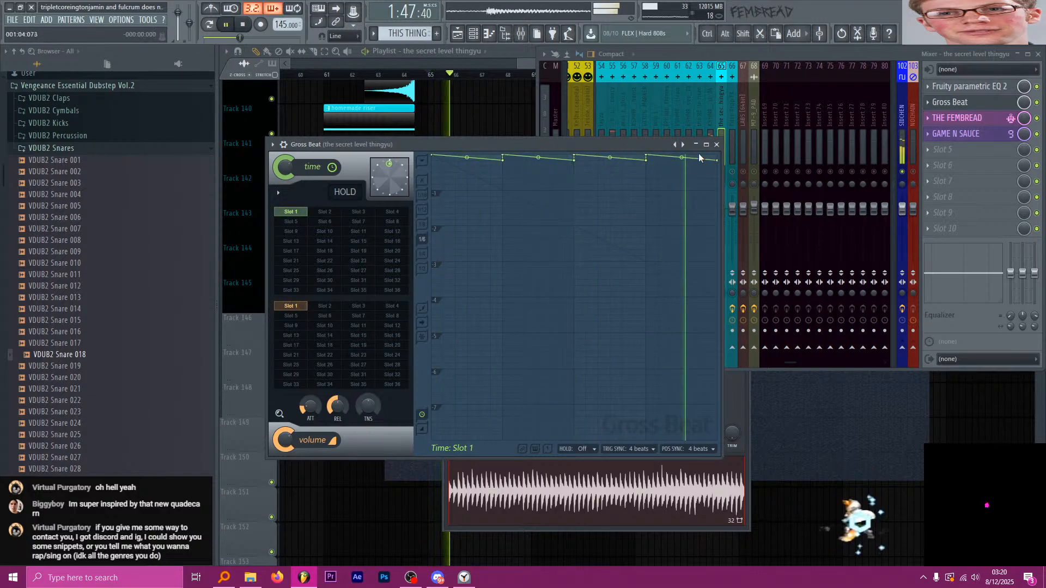
key("space")
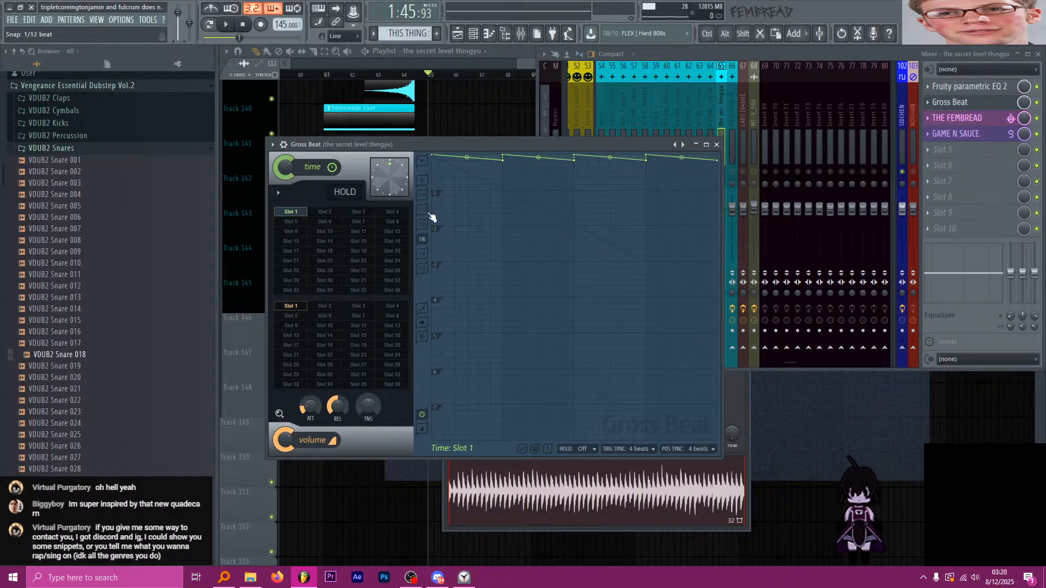
key("space")
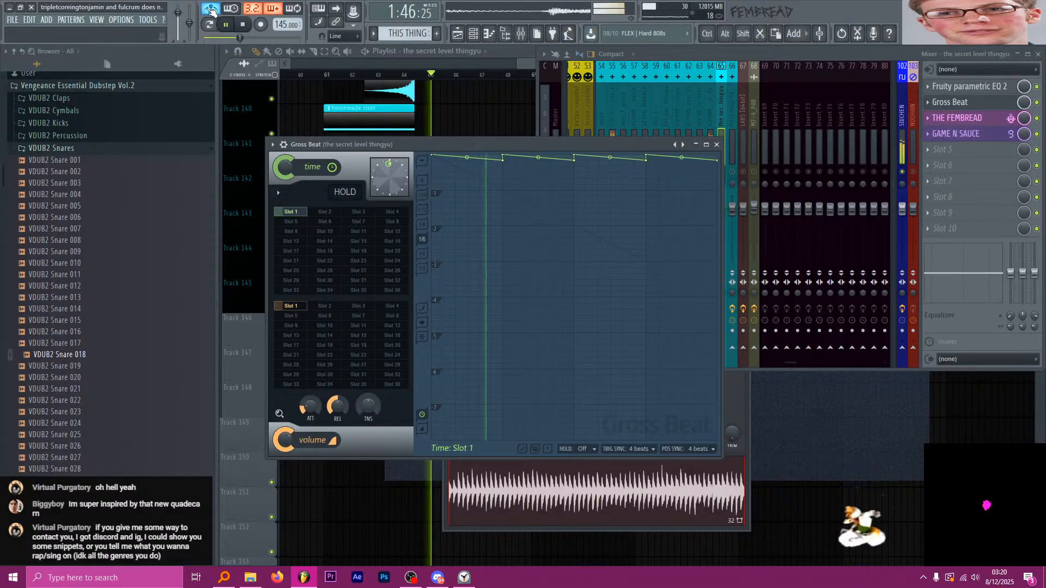
key("space")
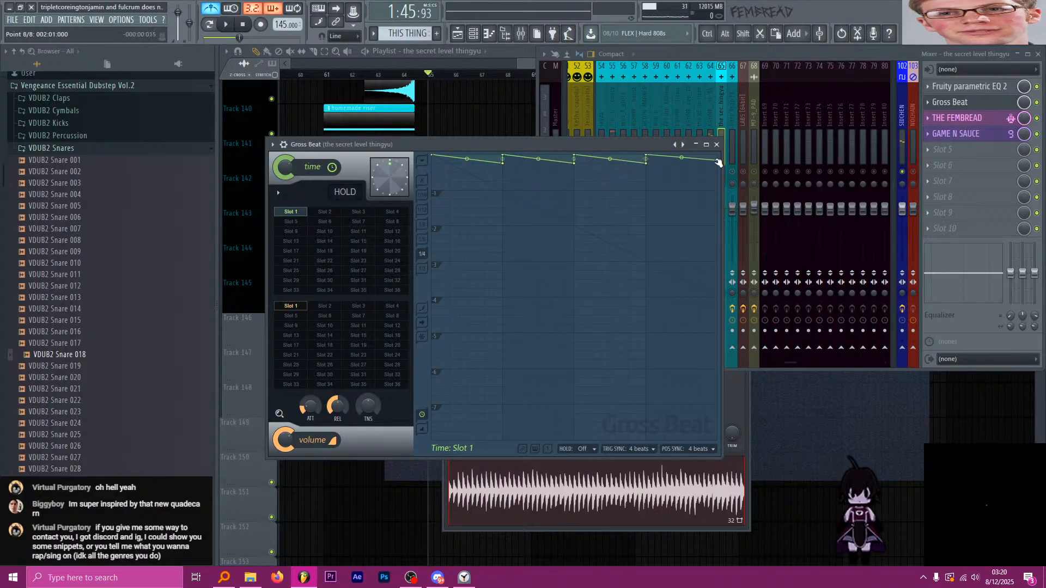
key("space")
key("space")
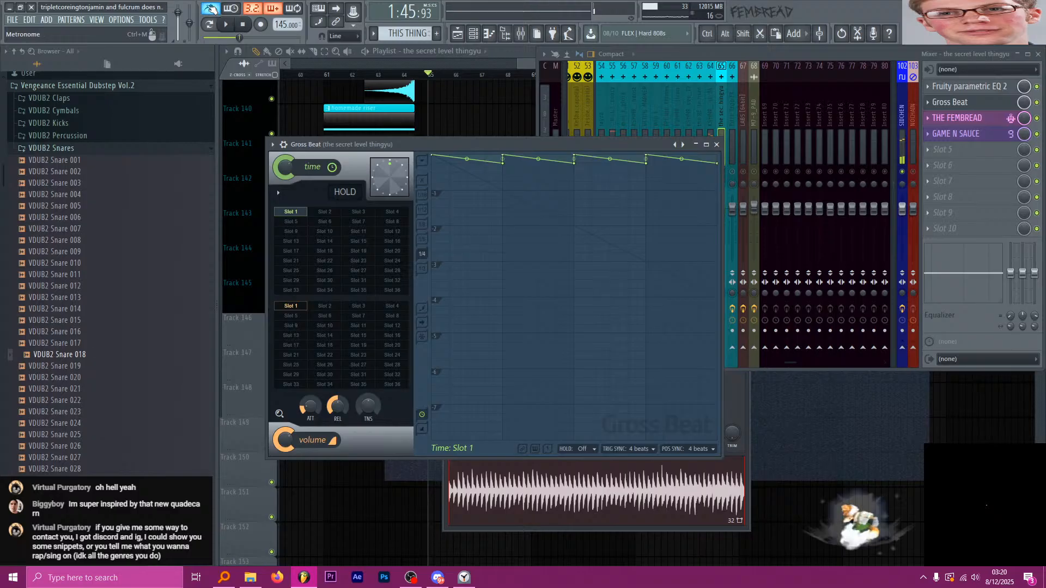
Play from bar 65 with the secret level thingyu mixer track open to check Gross Beat's effect in the mix.
left_click(530, 65)
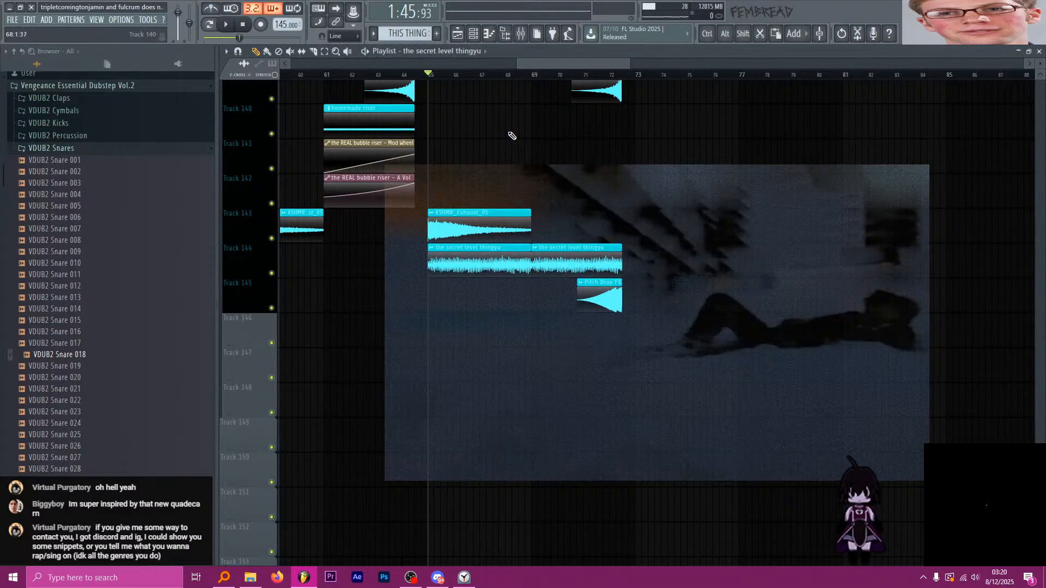
left_click(538, 37)
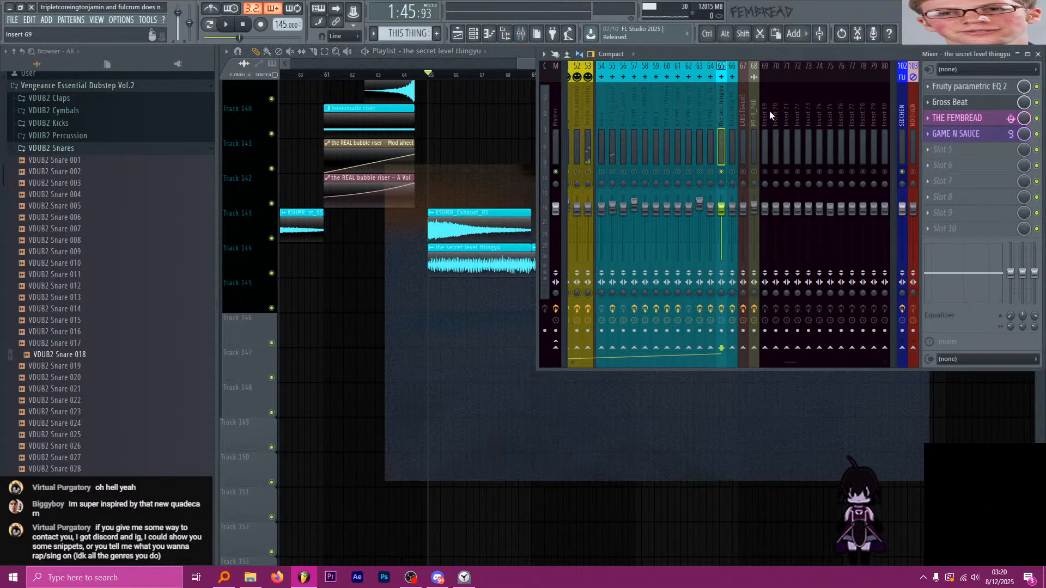
key("space")
key("space")
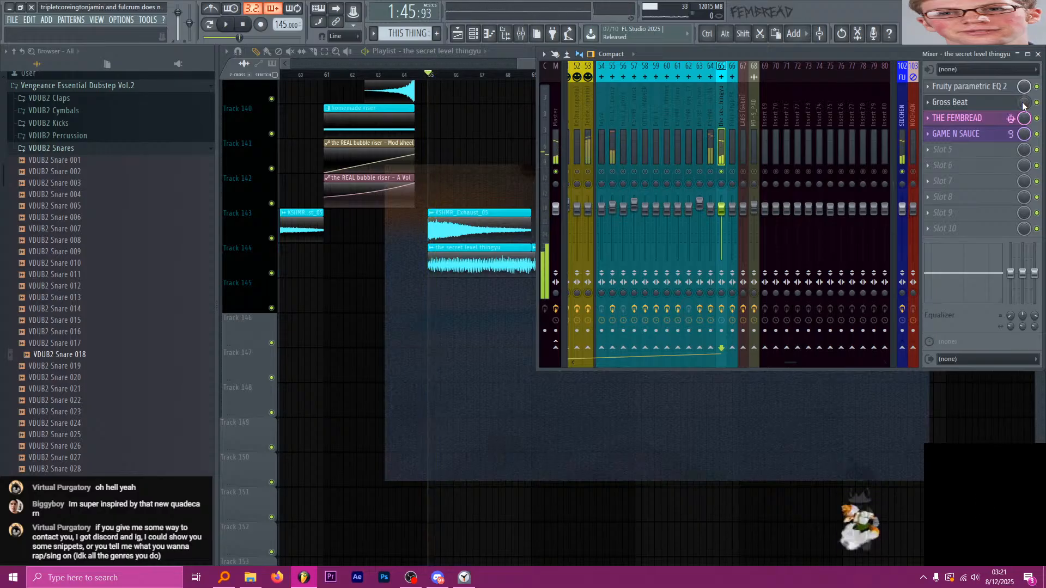
Raise the time-stretching pitch of the secret level thingyu sample and play from bar 65 to check its sound and mixer level.
scroll(469, 215, "up", 3)
double_click(437, 267)
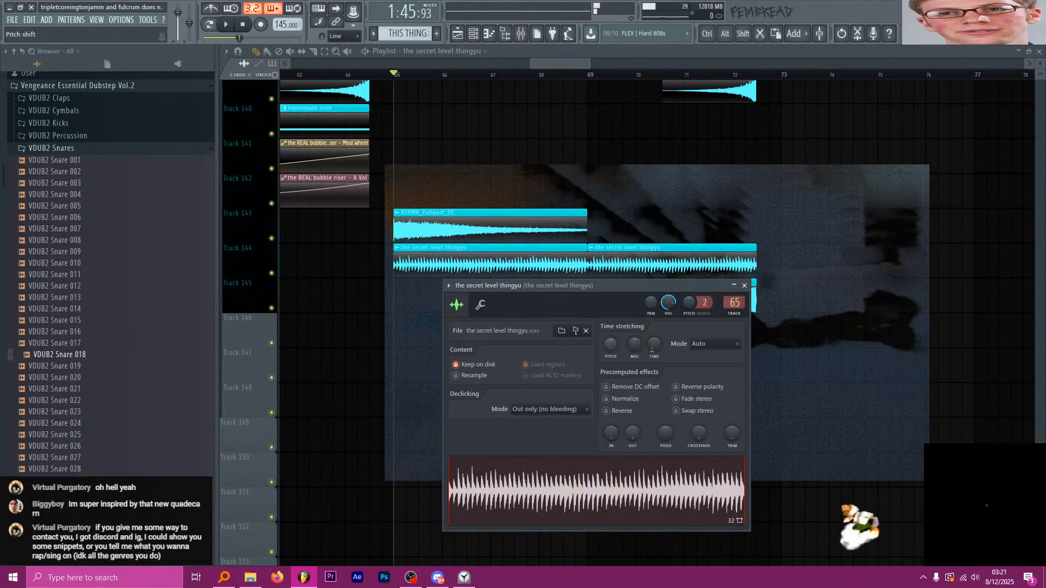
left_click_drag(610, 344, 611, 333)
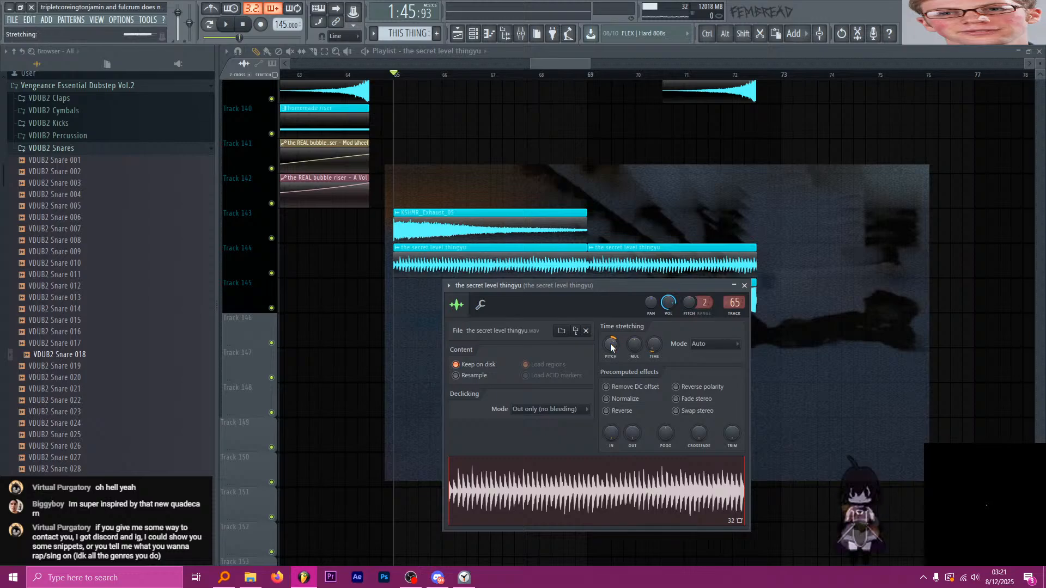
key("space")
left_click(744, 286)
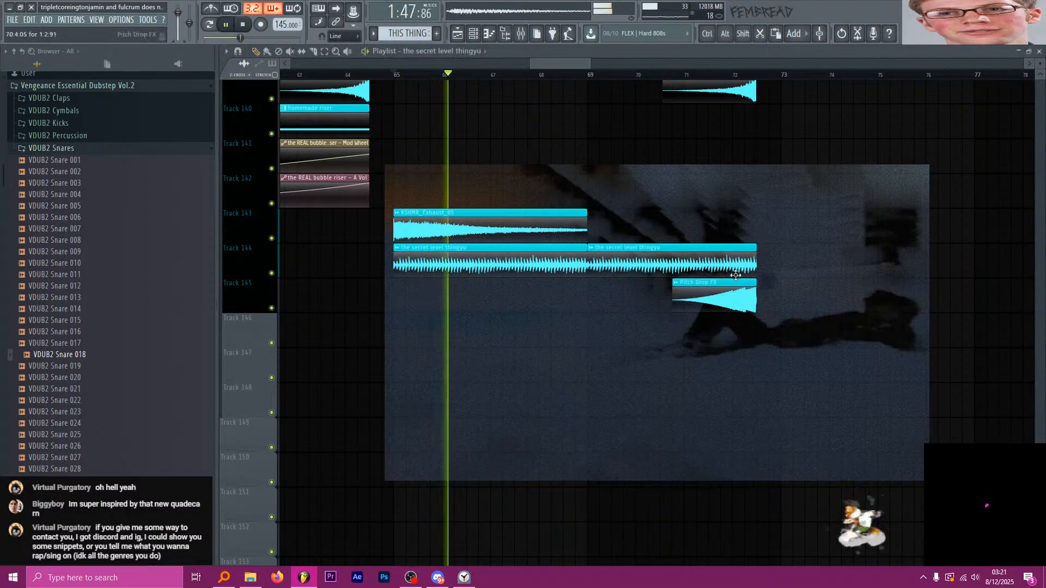
left_click(527, 35)
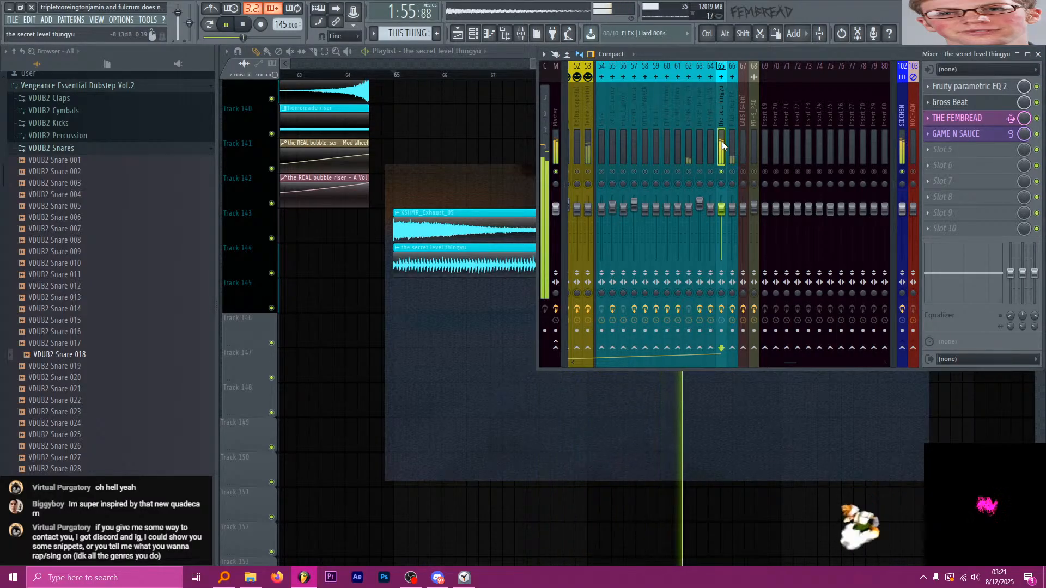
key("space")
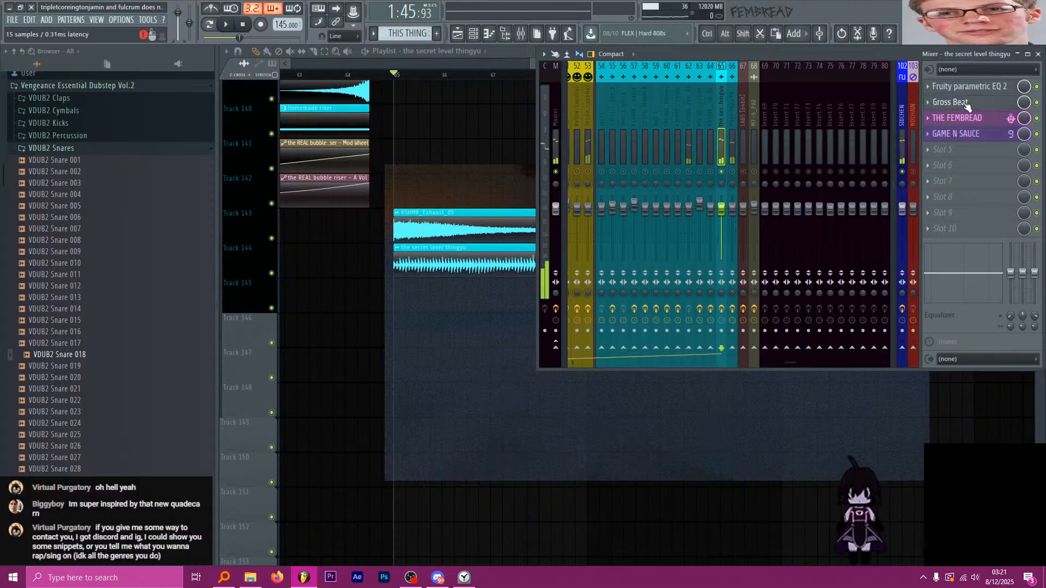
Free slot 2 above Gross Beat on the secret level thingyu track and insert LFOTool there.
left_click_drag(975, 158, 976, 90)
left_click(973, 104)
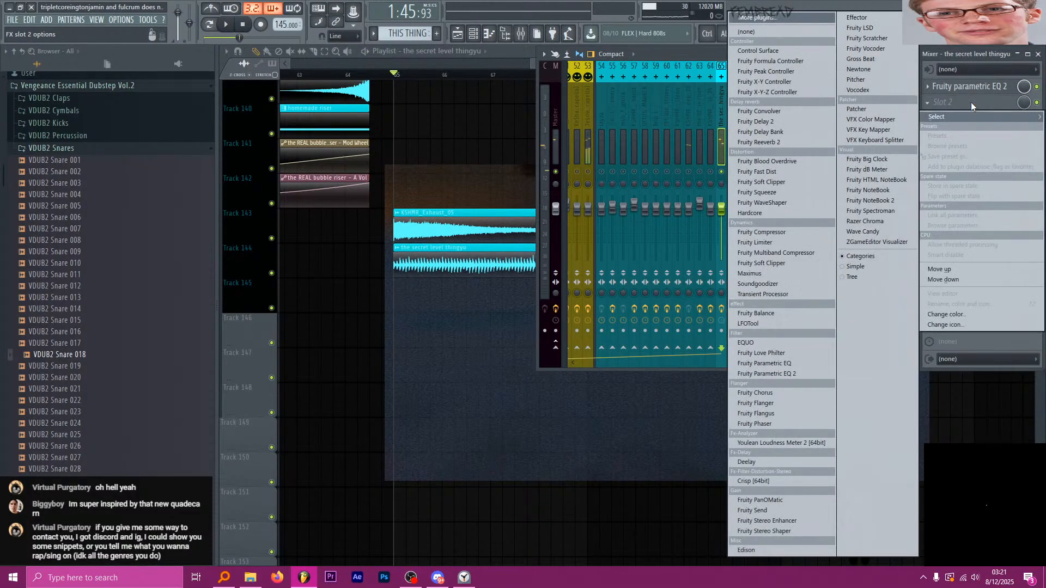
left_click(971, 102)
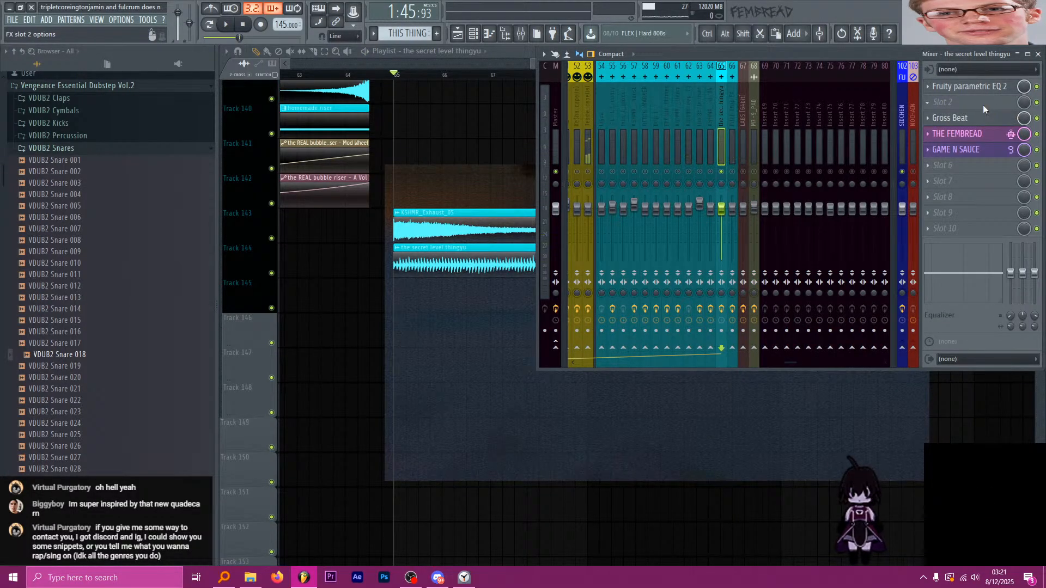
left_click(983, 104)
left_click(797, 18)
type("lfo")
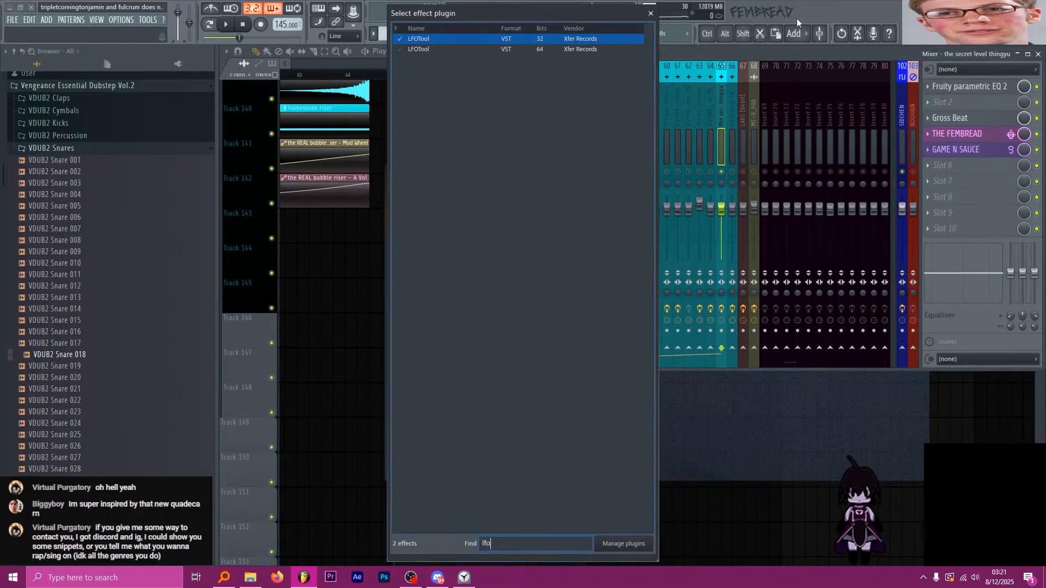
double_click(434, 44)
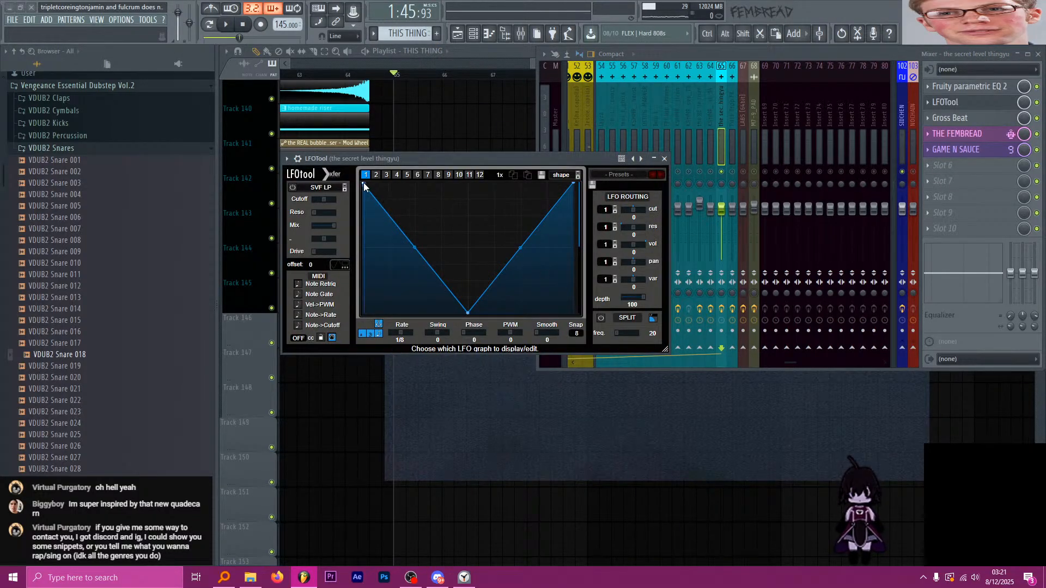
Shape LFOTool's graph 1 into a straight falling ramp, with the volume routing at 100 and the rate at 1/32.
left_click_drag(364, 183, 368, 321)
left_click_drag(469, 312, 331, 145)
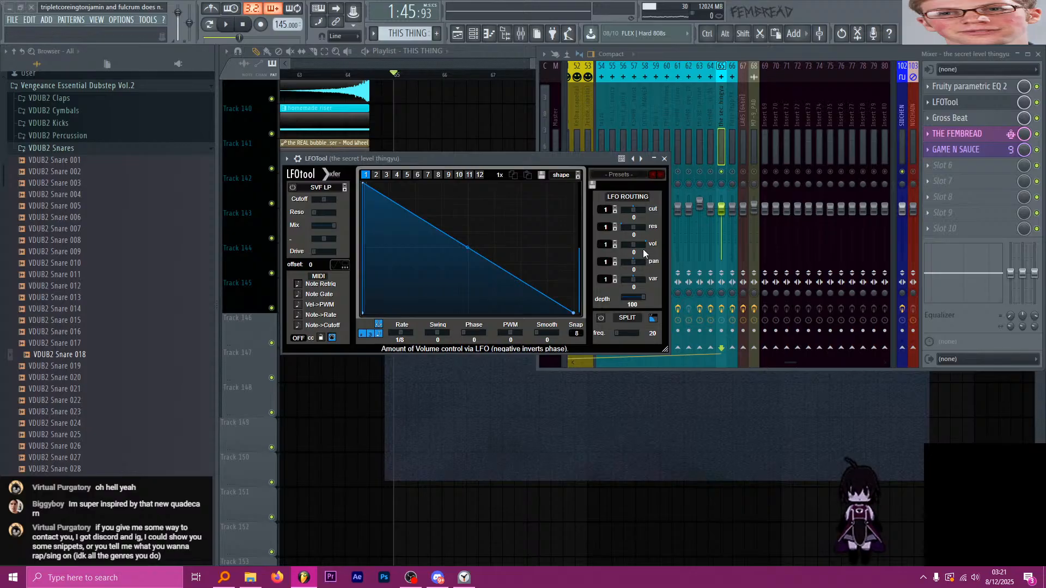
left_click_drag(524, 159, 543, 158)
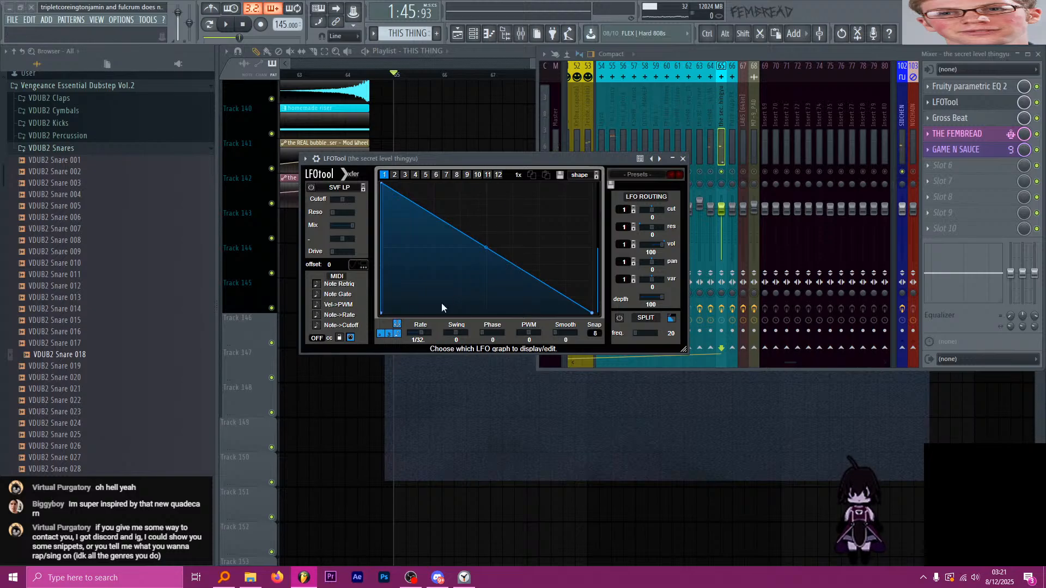
Set LFOTool's rate to 1/16 and reshape graph 1 into a steep rise with a rounded fall while playing from bar 65.
left_click(384, 334)
left_click_drag(477, 158, 474, 158)
key("space")
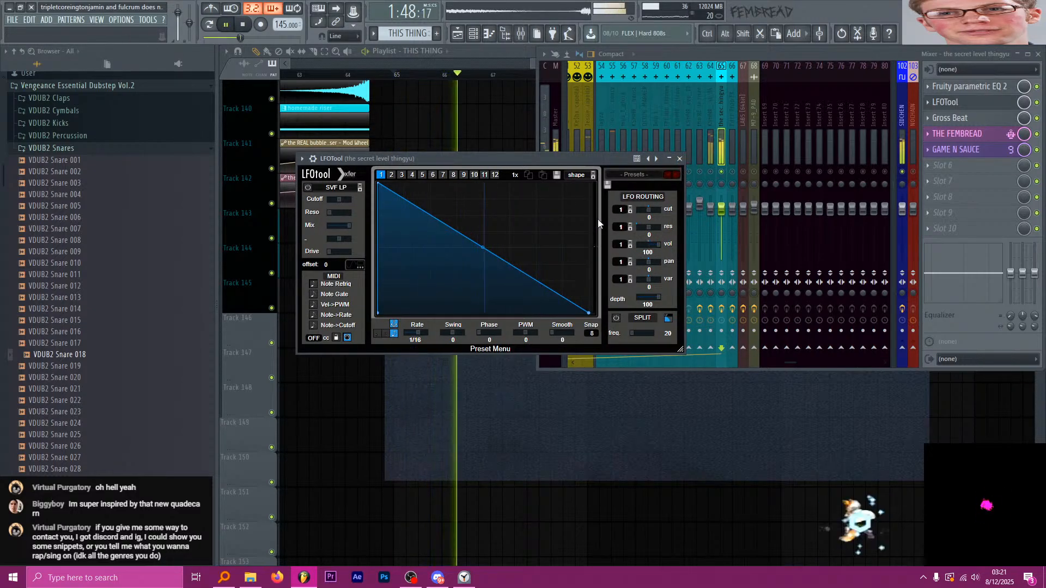
left_click_drag(482, 247, 474, 230)
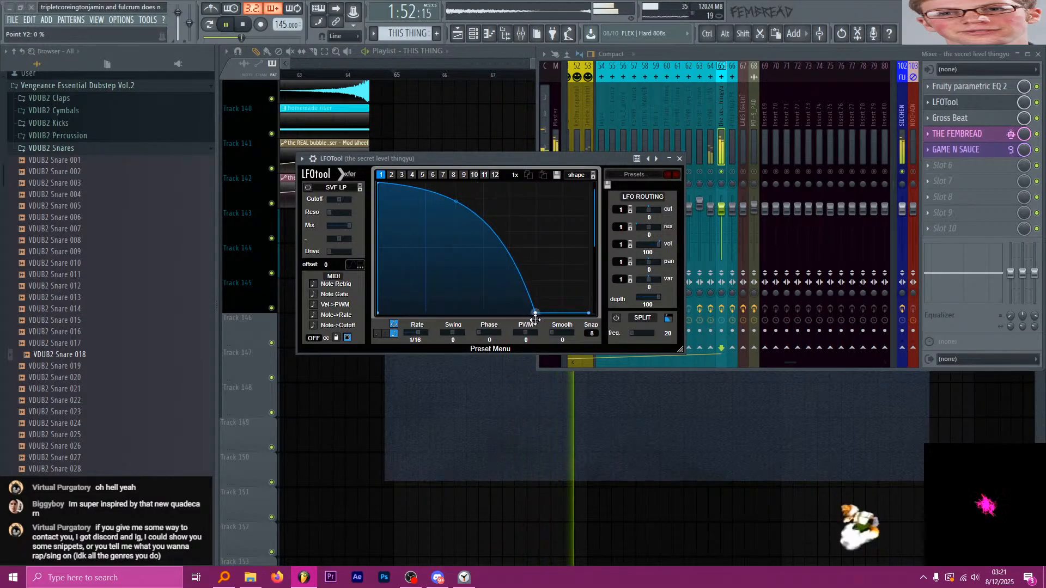
left_click_drag(378, 183, 418, 170)
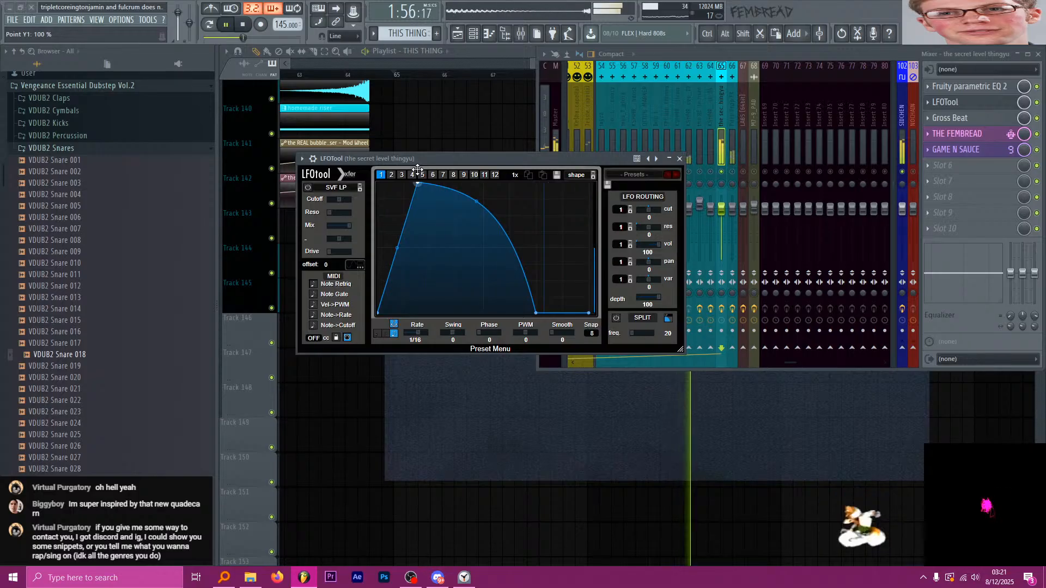
left_click(680, 158)
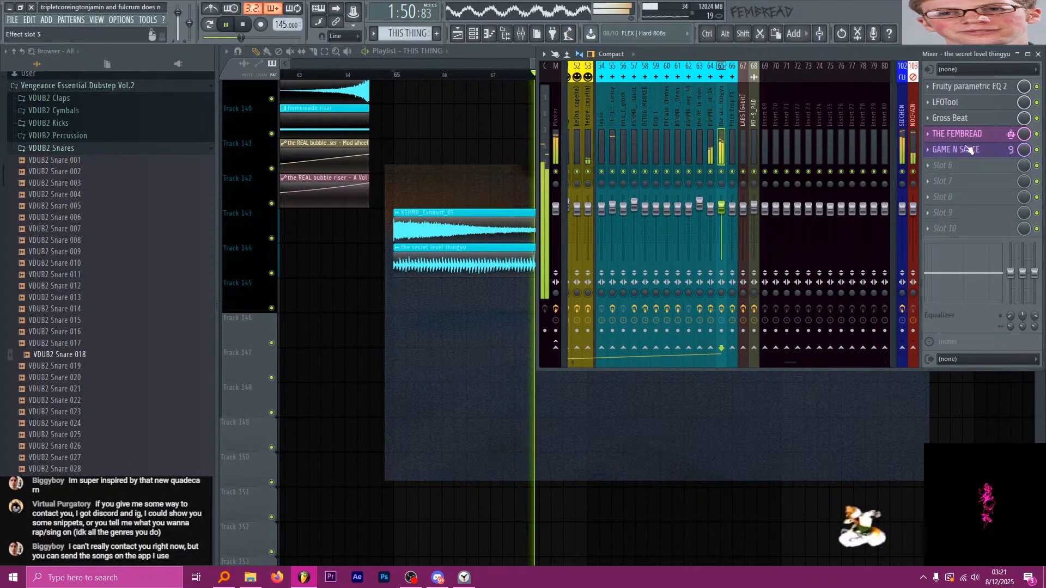
Leave the mixer, stop playback and open the first bass thing that i was talkoing baout clip at bar 65 for note editing.
left_click(501, 52)
scroll(515, 150, "up", 3)
scroll(515, 150, "up", 15)
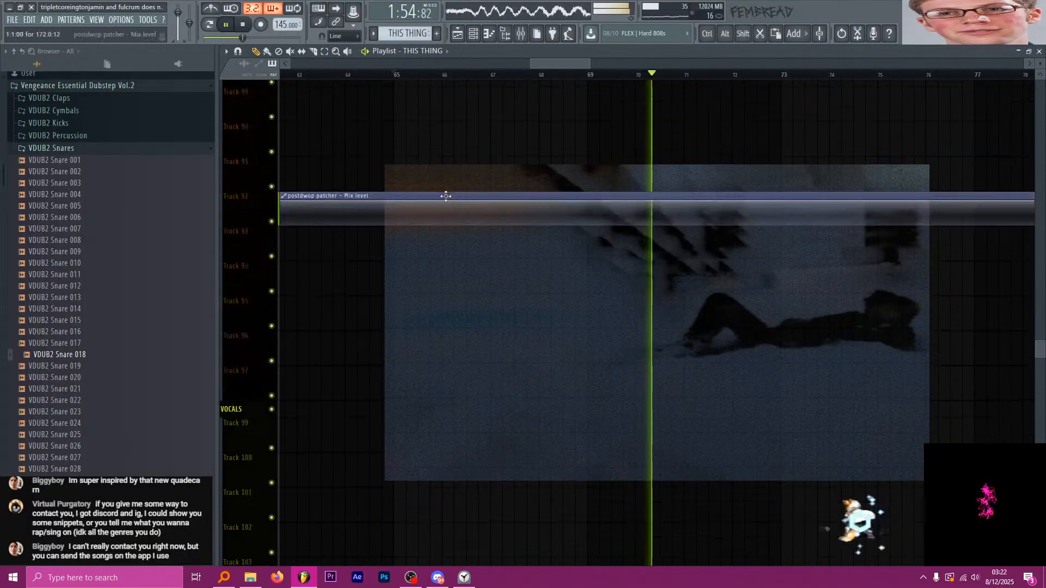
scroll(442, 208, "up", 4)
key("space")
scroll(427, 213, "up", 15)
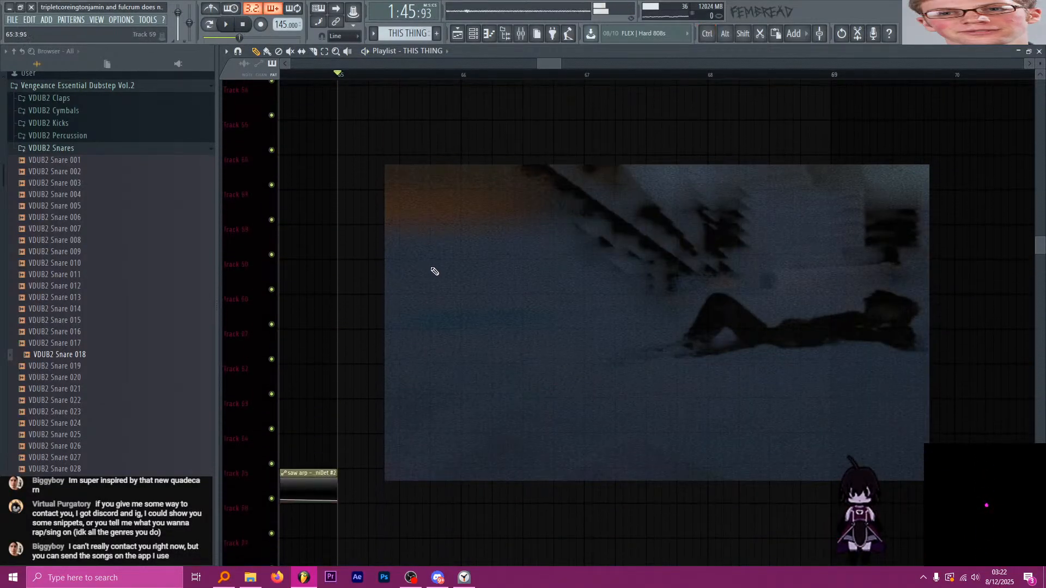
scroll(458, 274, "up", 2)
scroll(461, 277, "down", 3)
scroll(482, 327, "up", 3)
double_click(474, 329)
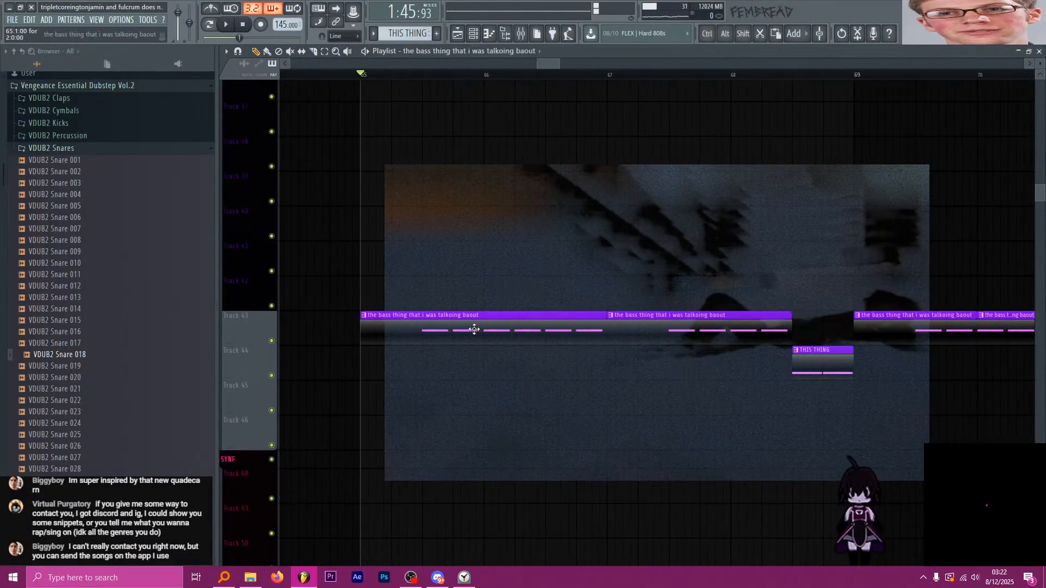
Play from bar 65 with the Serum instrument of the bass thing that i was talkoing baout open to examine LFO 1.
key("space")
key("F6")
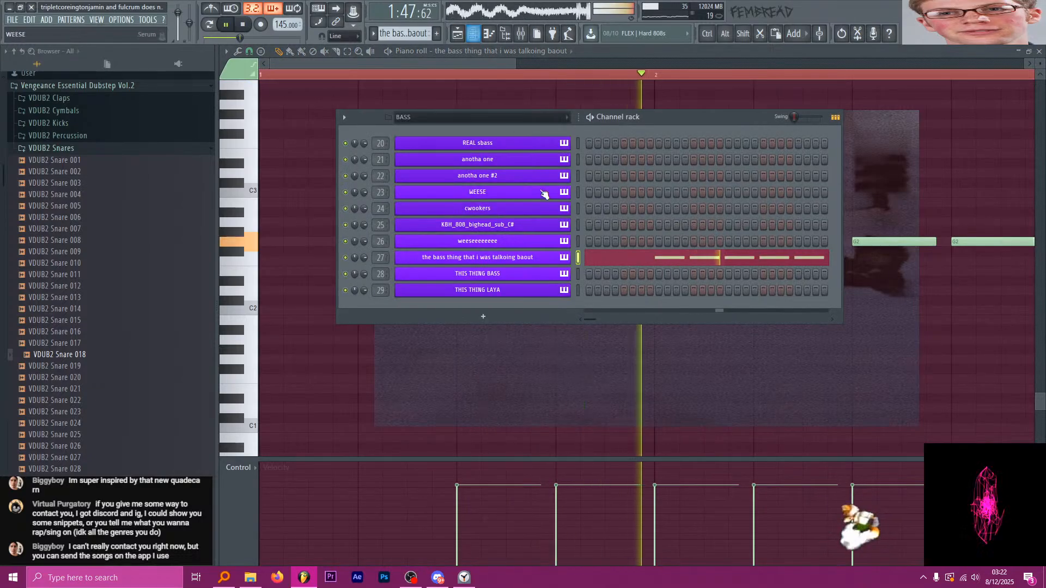
left_click(525, 258)
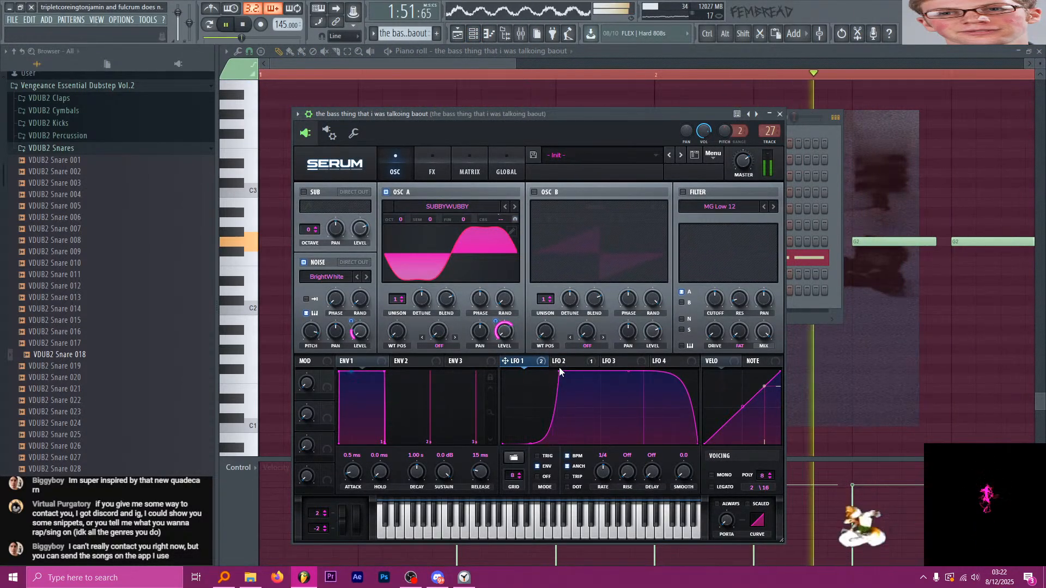
left_click_drag(530, 117, 527, 116)
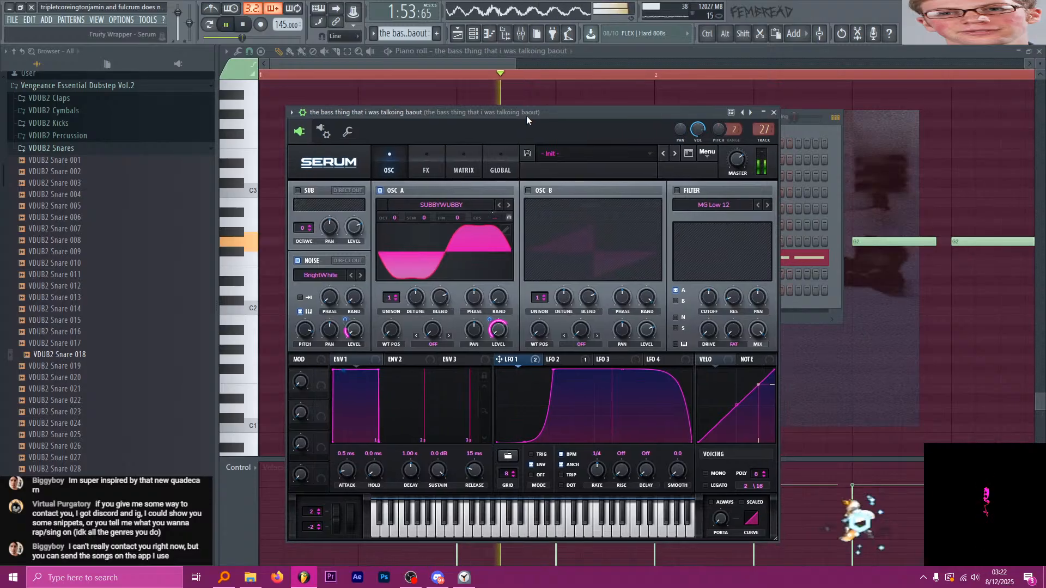
Return to the playlist, stop playback and save the project.
left_click(458, 31)
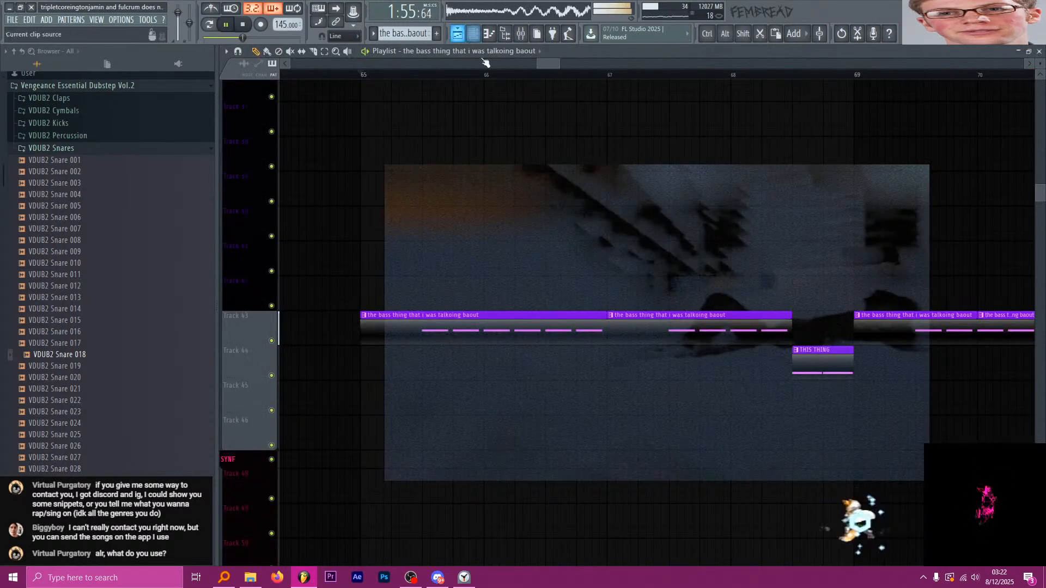
scroll(454, 206, "down", 4)
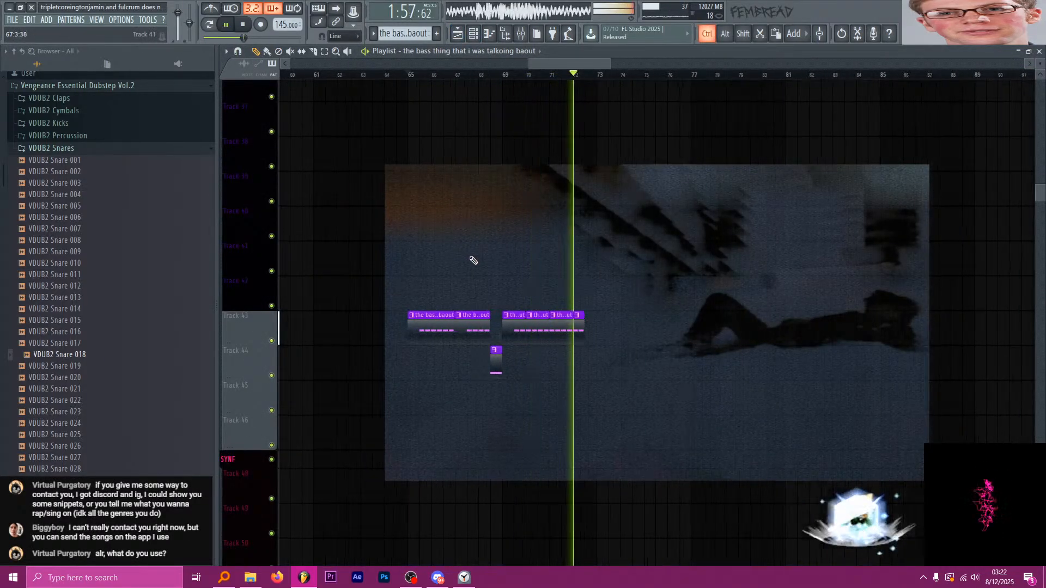
key("space")
scroll(418, 200, "up", 4)
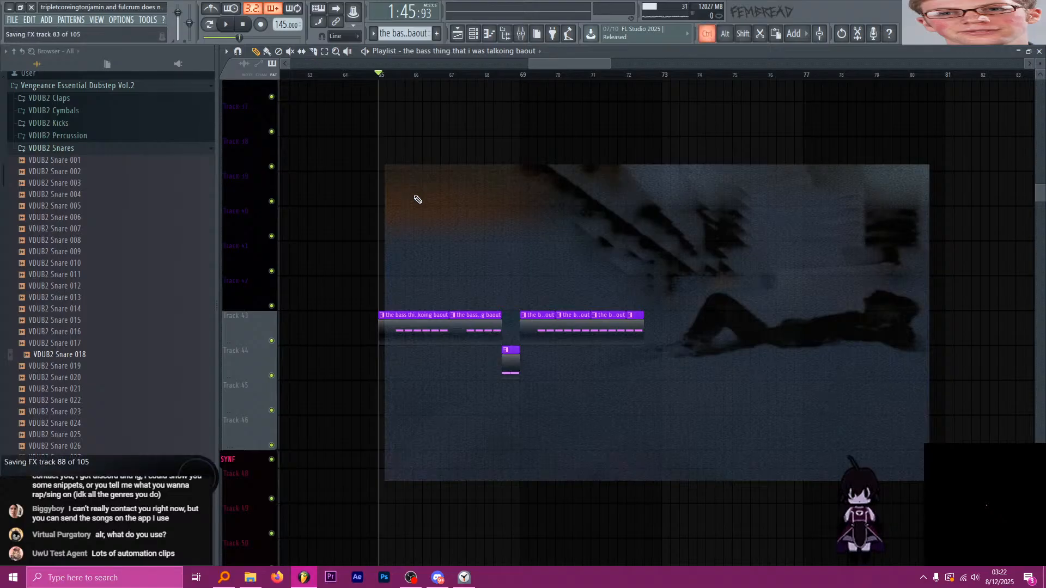
scroll(417, 200, "down", 4)
scroll(528, 227, "up", 4)
Move the playhead to the start of the THIS THING clip before bar 69, open its notes and inspect the THIS THING LAYA channel.
left_click(620, 78)
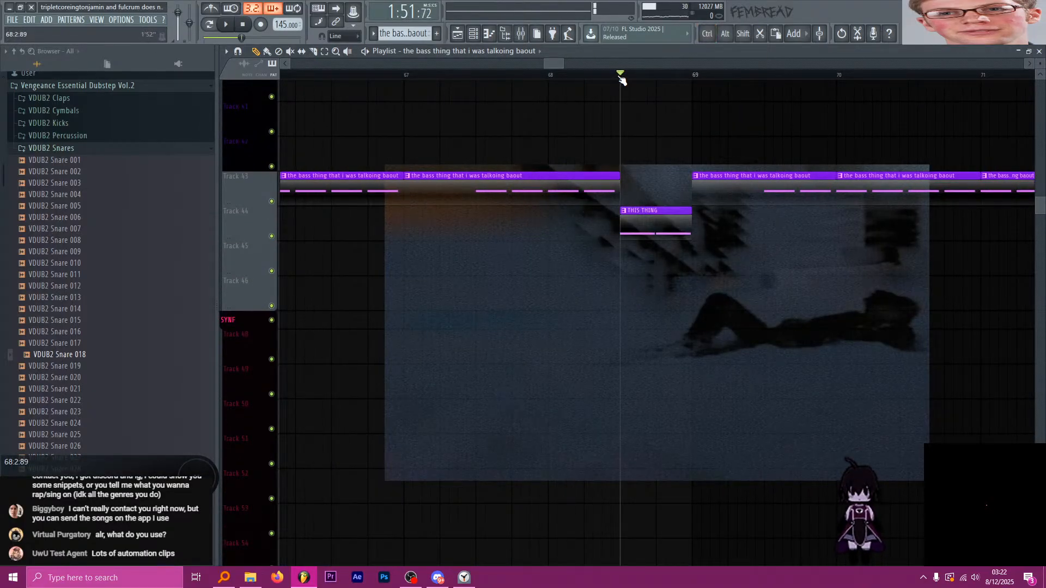
scroll(668, 265, "down", 2)
scroll(663, 263, "up", 2)
double_click(554, 227)
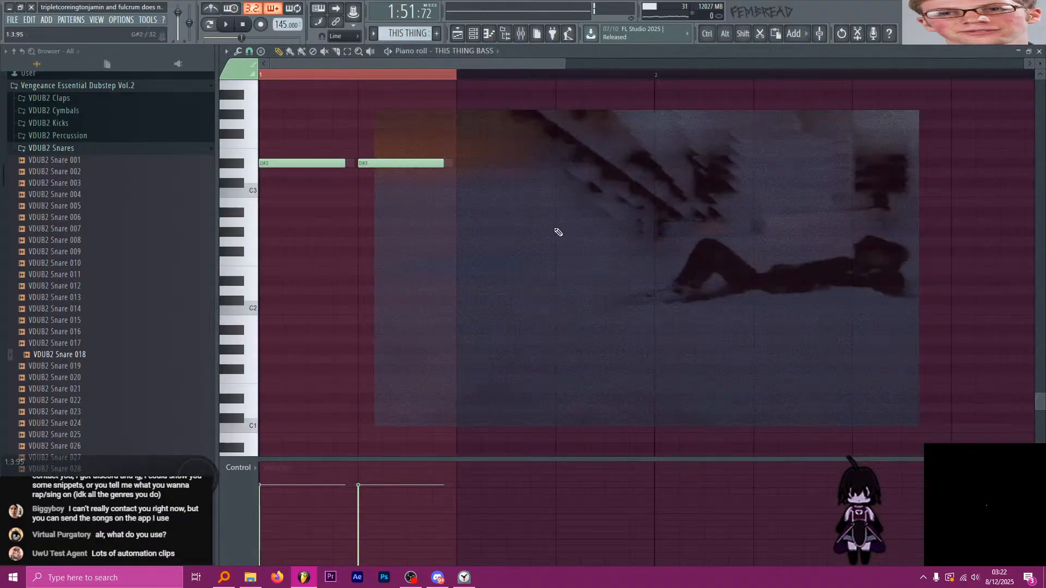
left_click(482, 33)
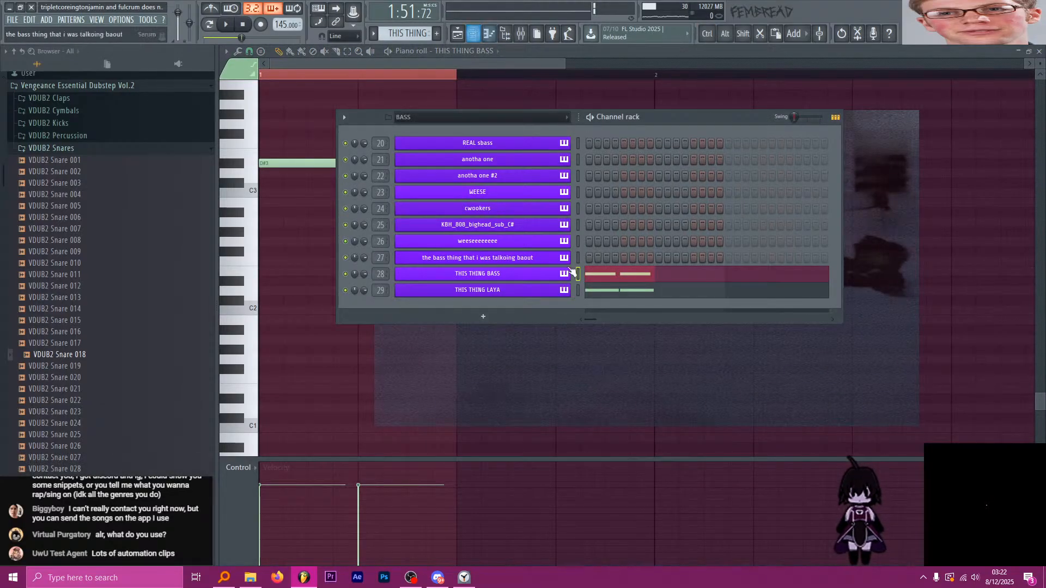
left_click(546, 291)
left_click(926, 100)
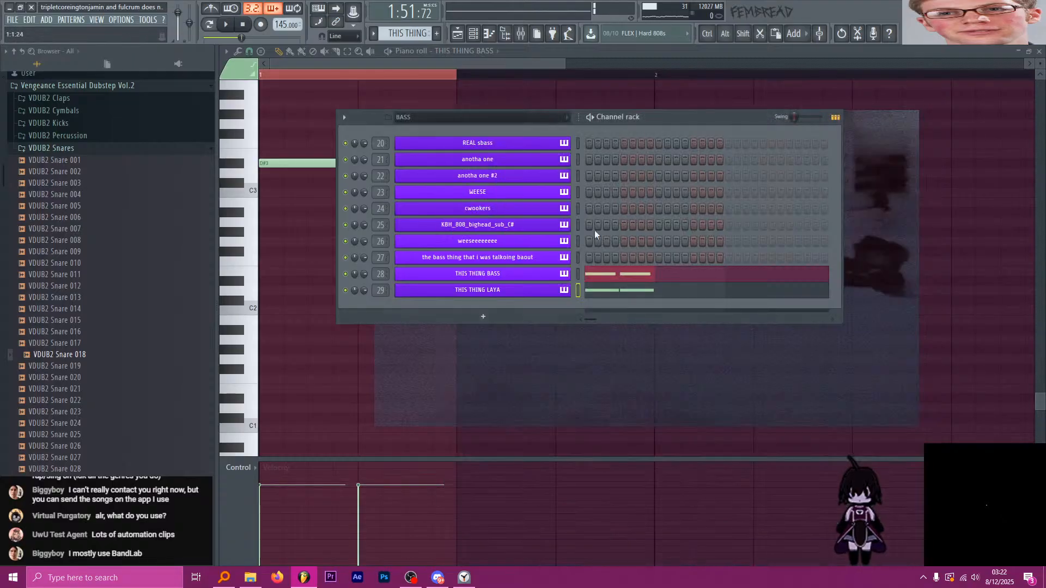
In THIS THING BASS's Serum, set the LFO 2 grid to 6 and shift the curve's peak point slightly later.
left_click(522, 275)
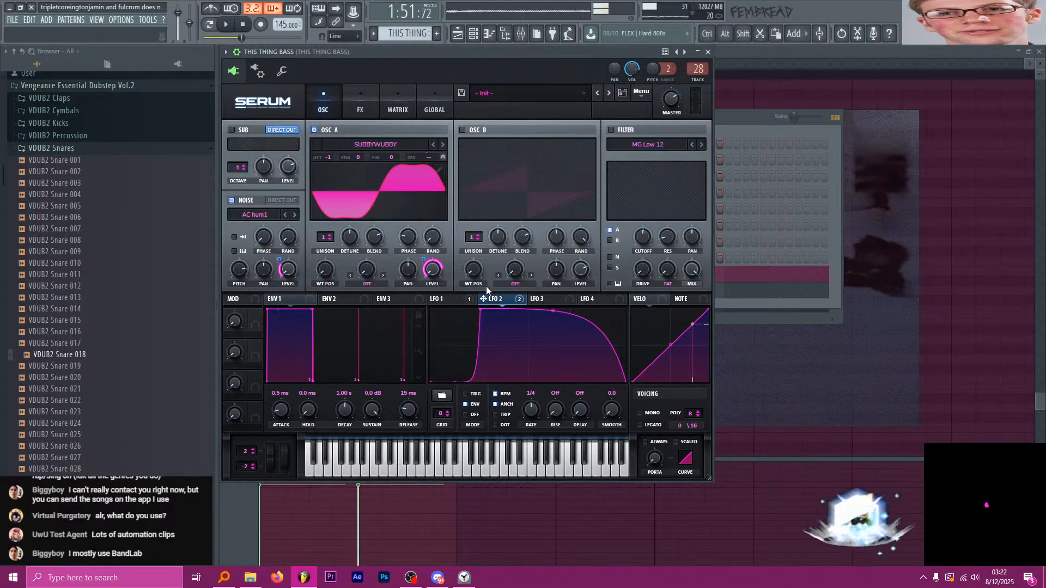
left_click(467, 301)
left_click(489, 301)
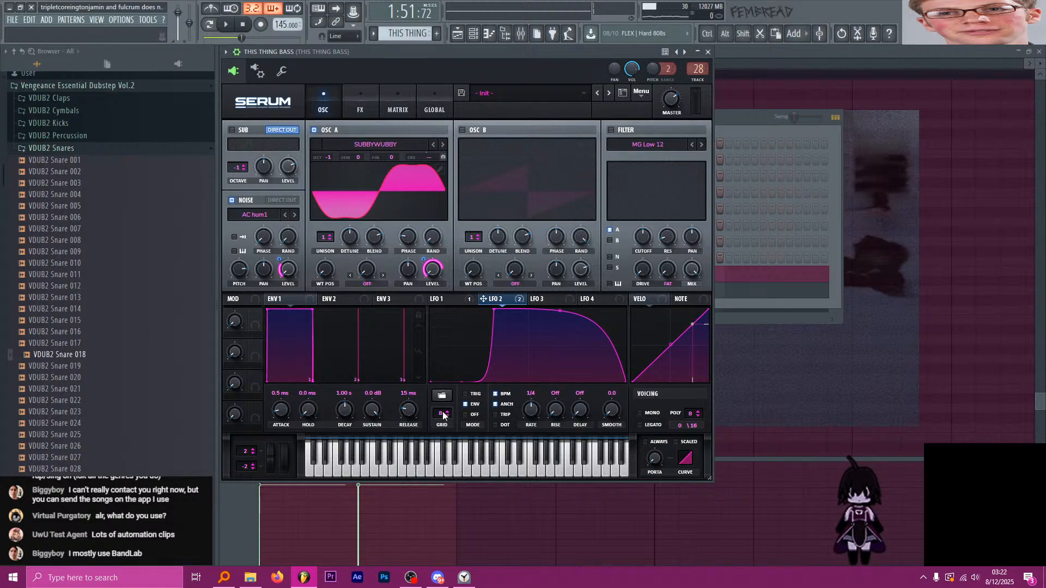
left_click_drag(443, 418, 443, 429)
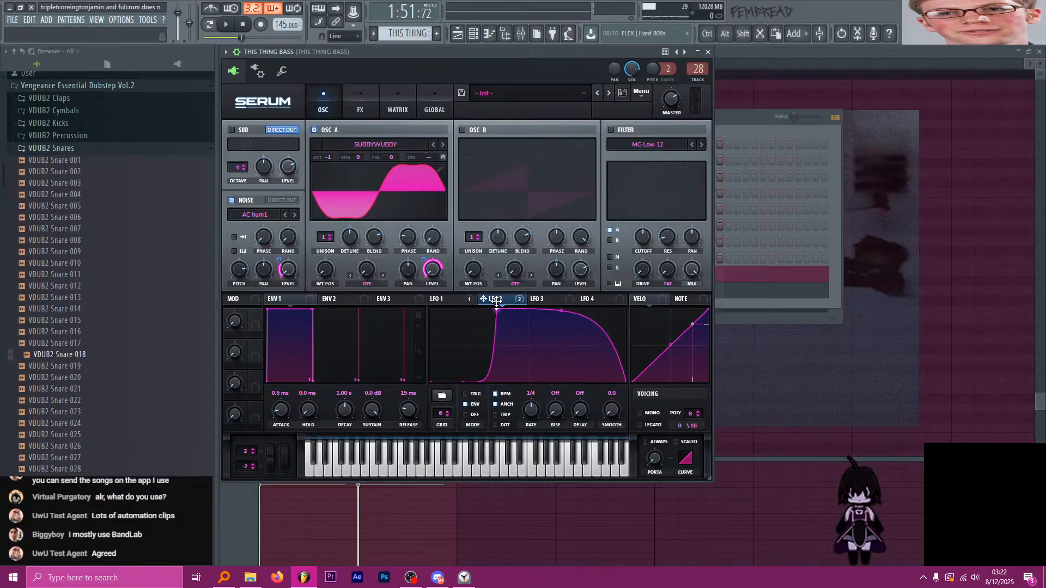
left_click(709, 52)
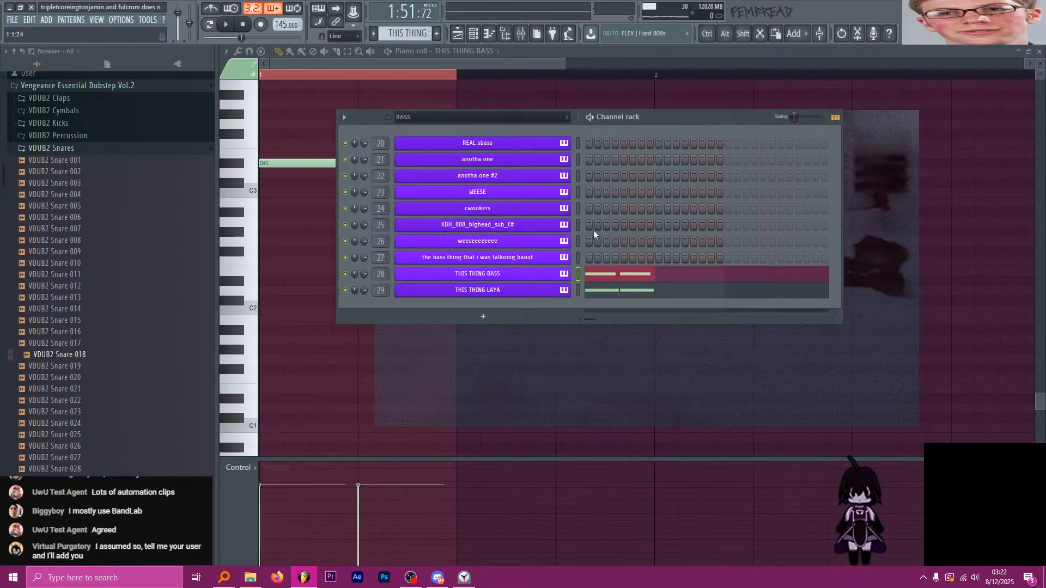
In THIS THING LAYA's Serum, set the LFO 1 grid to 6, shift the curve's peak point later and play the section.
left_click(552, 285)
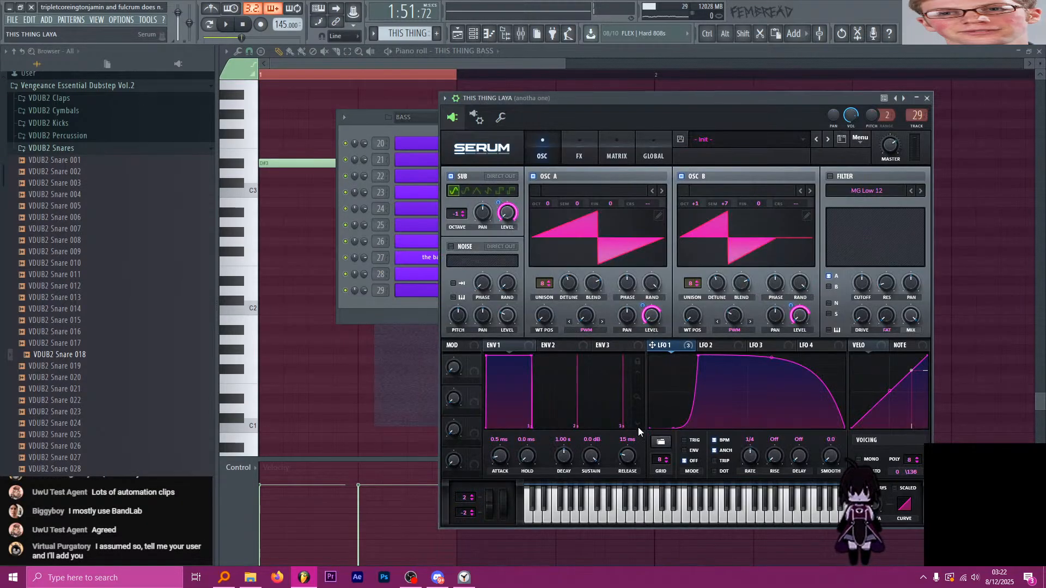
left_click_drag(698, 356, 715, 353)
key("space")
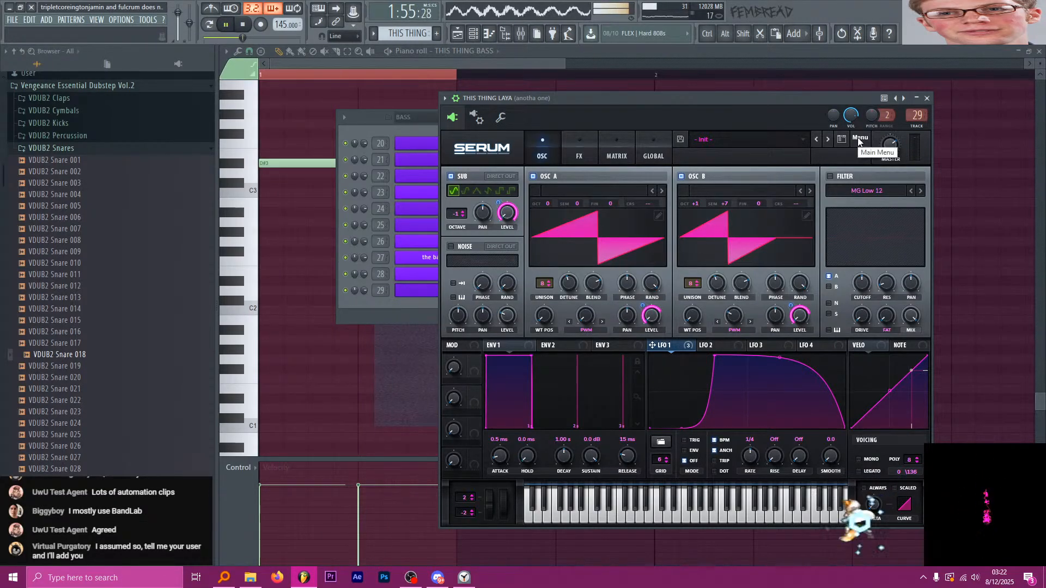
left_click(927, 98)
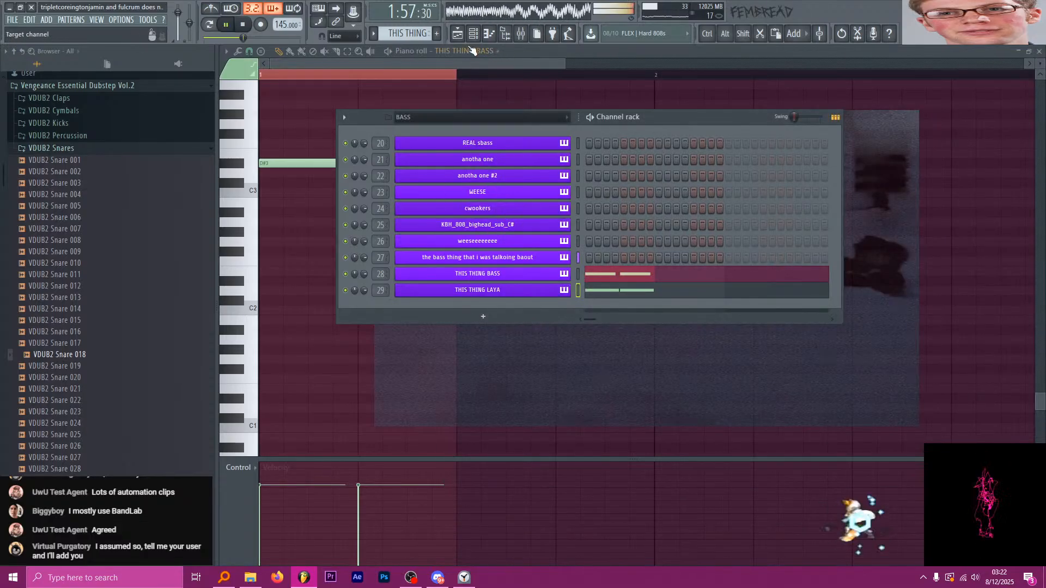
Go back to the playlist, stop playback and move the playhead to bar 65.
left_click(457, 33)
scroll(627, 144, "down", 5)
key("space")
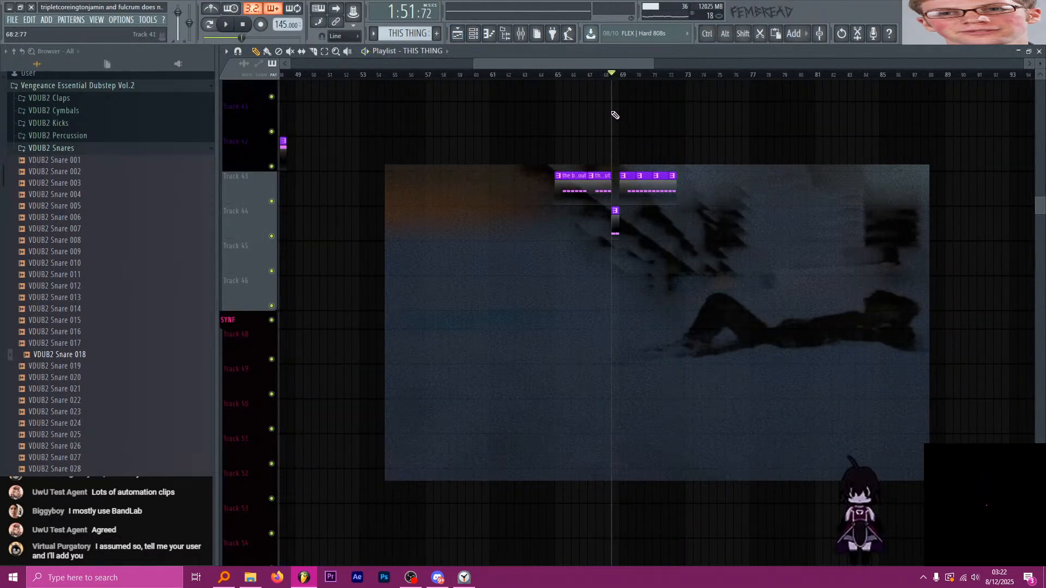
left_click(557, 76)
Examine the drum track clips between bars 57 and 73 in the playlist.
scroll(621, 183, "up", 8)
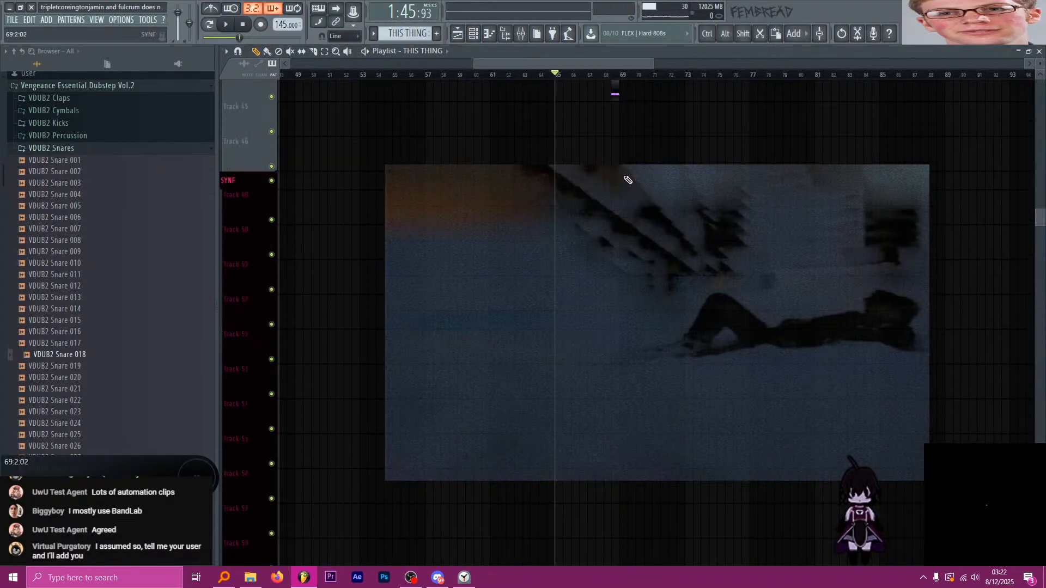
scroll(642, 208, "up", 4)
scroll(642, 219, "down", 4)
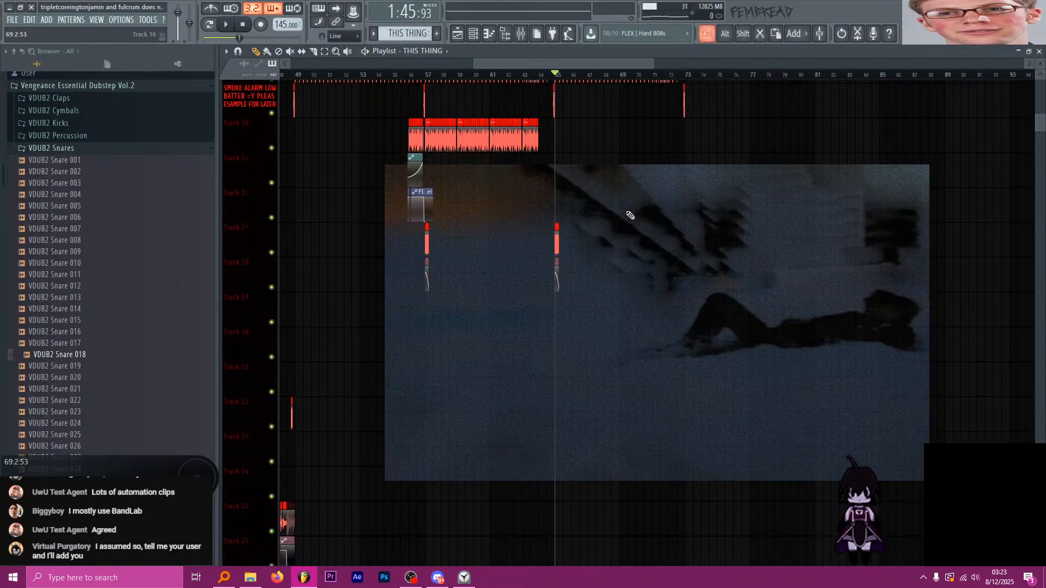
scroll(676, 264, "down", 3)
scroll(670, 247, "up", 3)
scroll(609, 245, "down", 5)
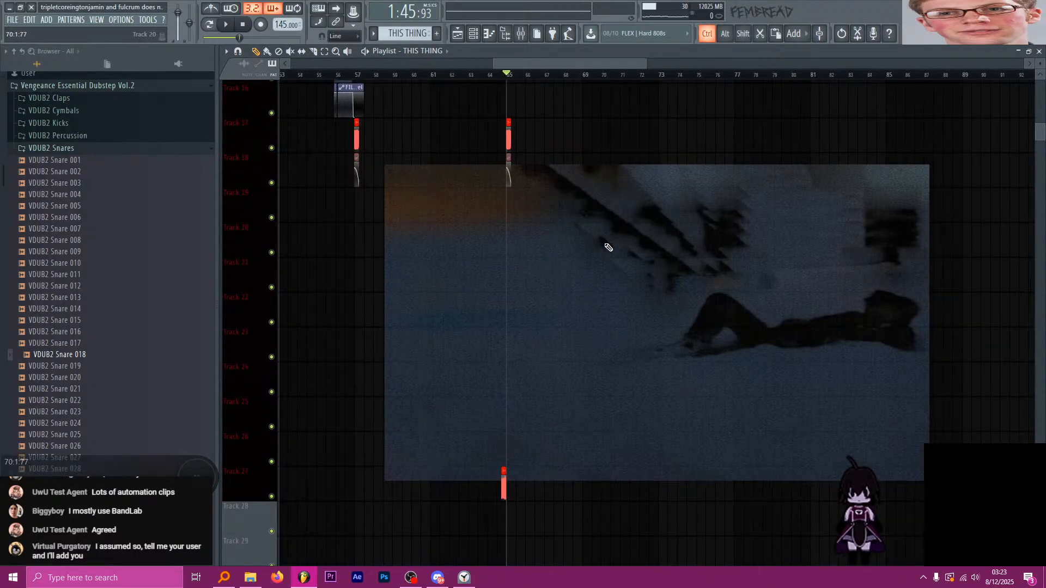
scroll(605, 256, "down", 9)
scroll(612, 232, "up", 2)
scroll(689, 253, "up", 8)
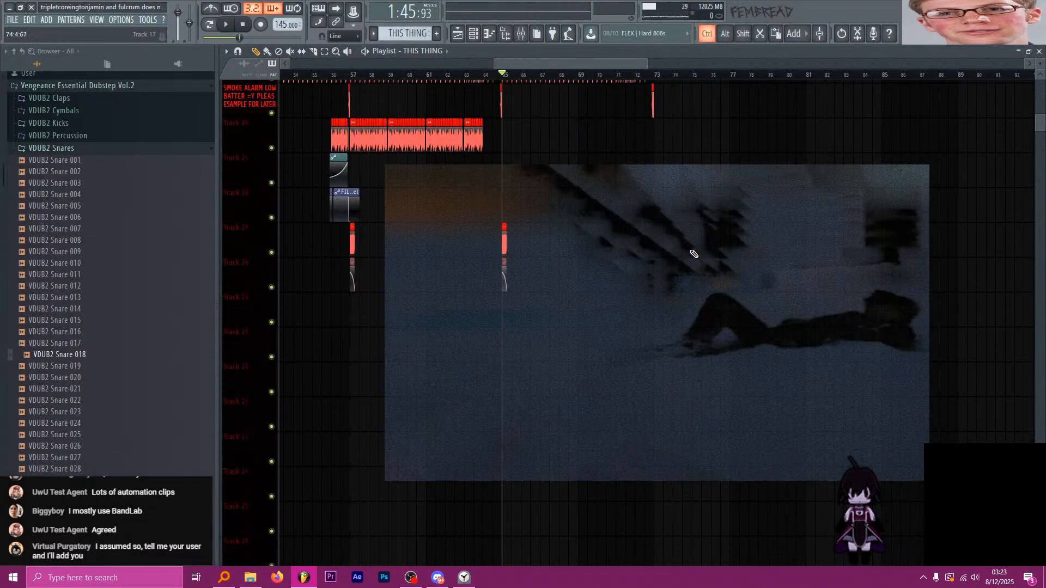
scroll(693, 254, "up", 3)
scroll(643, 240, "up", 3)
Play from bar 69 and mute the two remaining active clap clips from bar 72 onward on Track 12.
left_click(481, 80)
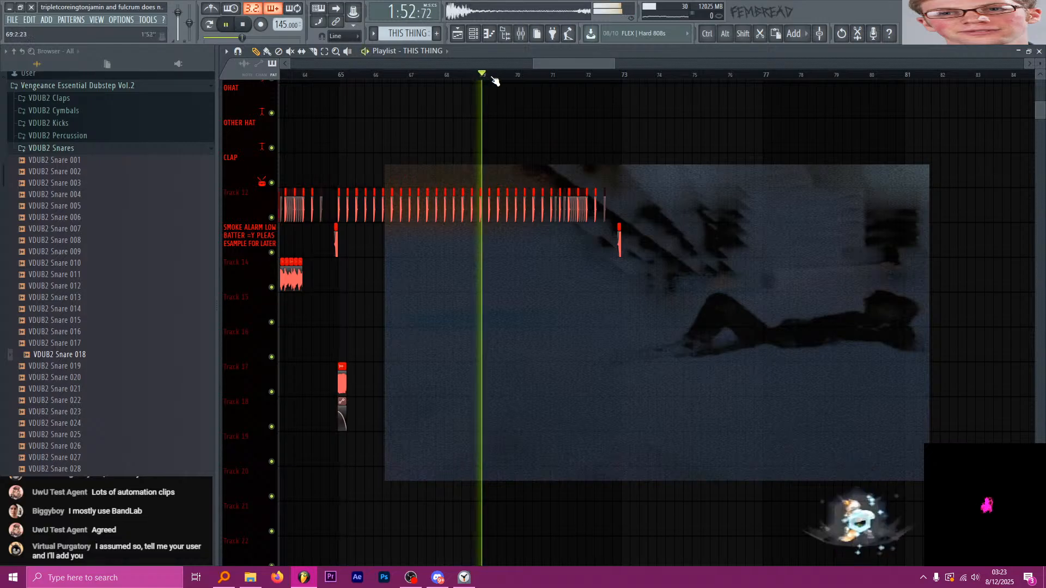
scroll(600, 163, "up", 3)
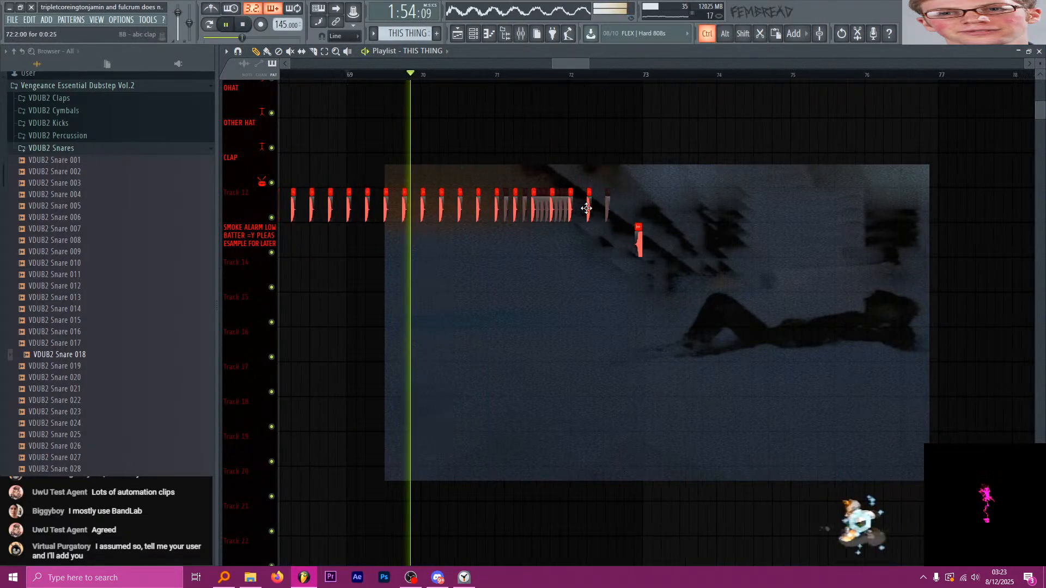
scroll(599, 191, "up", 3)
scroll(629, 242, "up", 1)
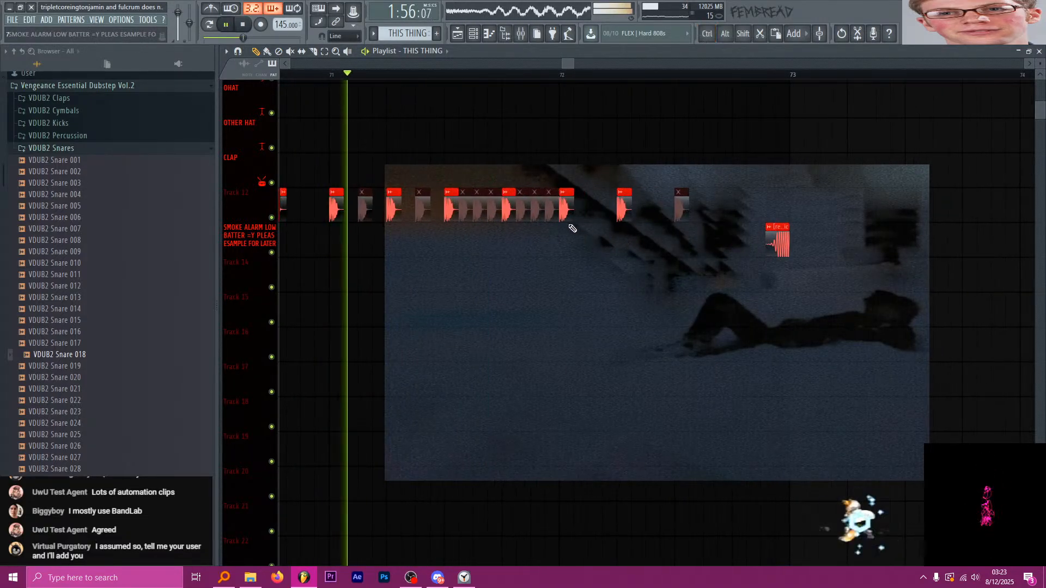
key("space")
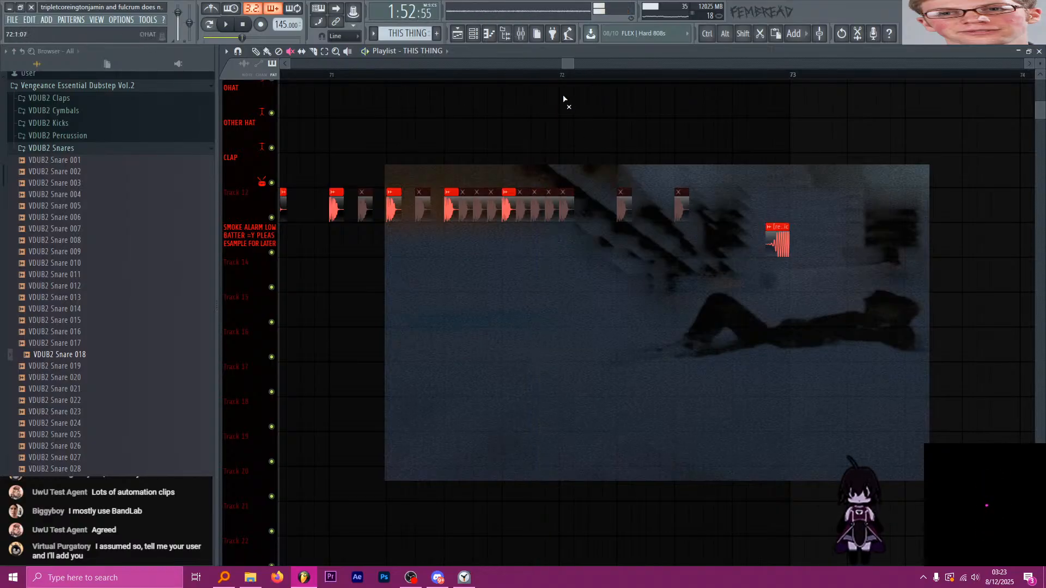
Make the B MAJ PIANO PAD, its channel volume automation and the G MINOR-A#MAJOR PAD THINGY THINGAMAJIG clip end at bar 72 and save.
scroll(623, 194, "up", 5)
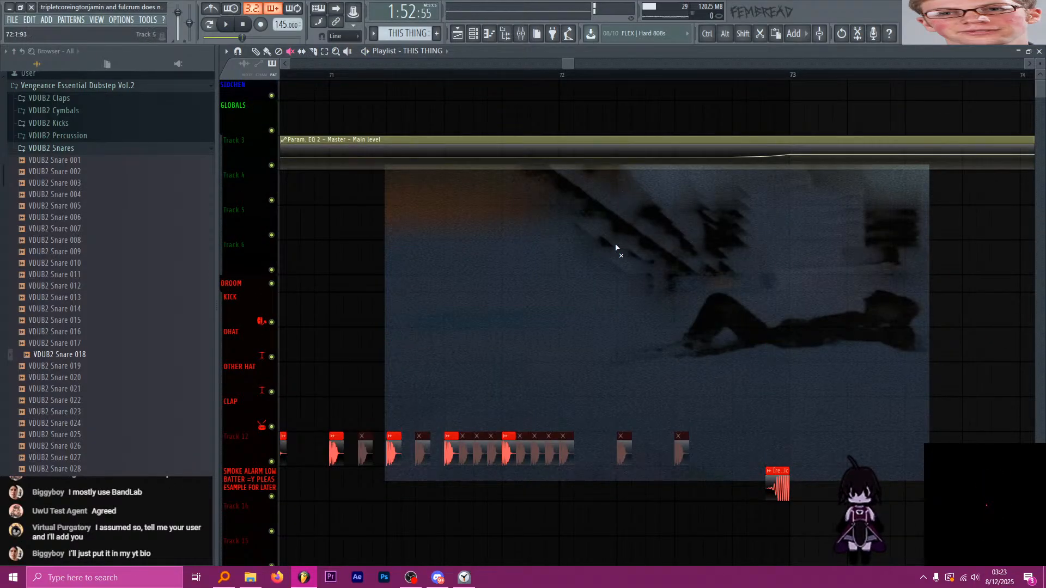
scroll(616, 250, "down", 7)
scroll(572, 256, "down", 20)
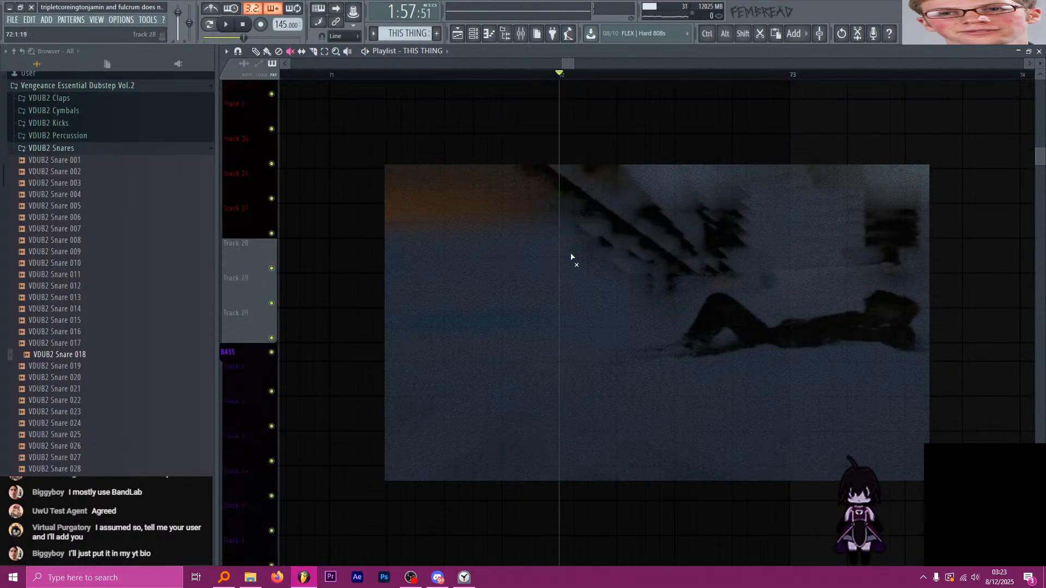
scroll(594, 323, "down", 20)
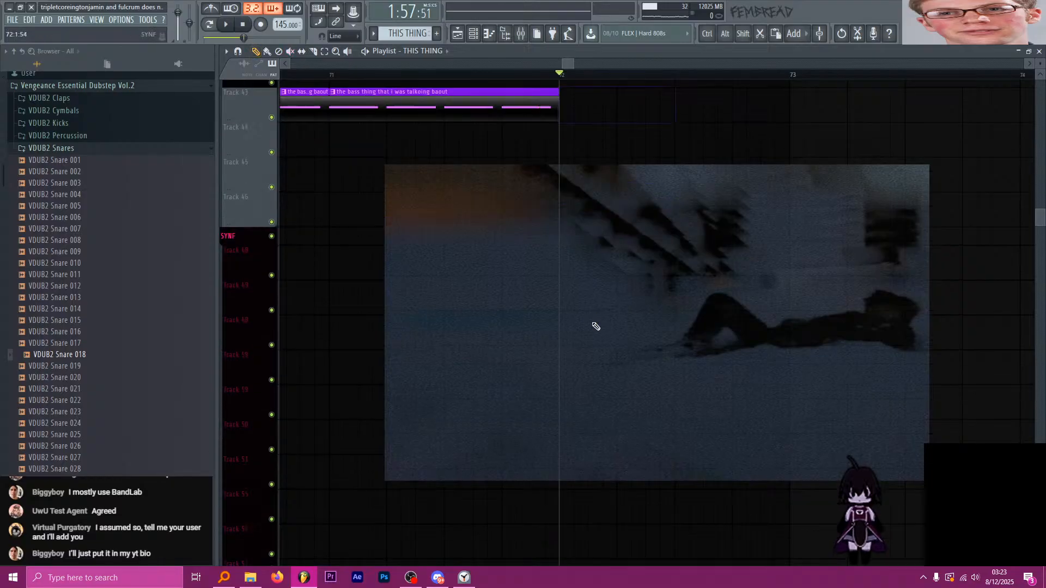
scroll(655, 316, "down", 5, "ctrl")
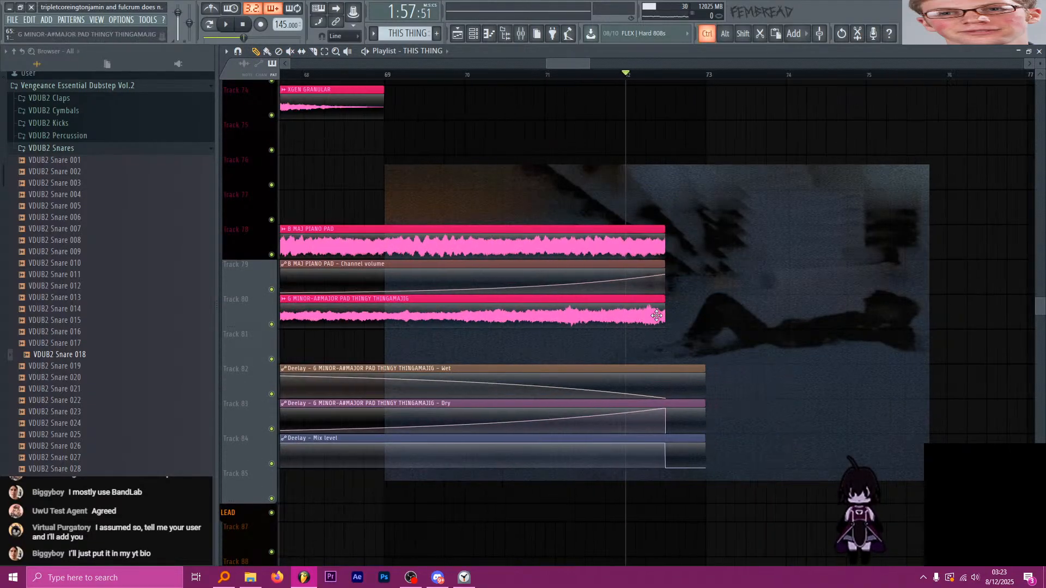
scroll(608, 322, "up", 5, "ctrl")
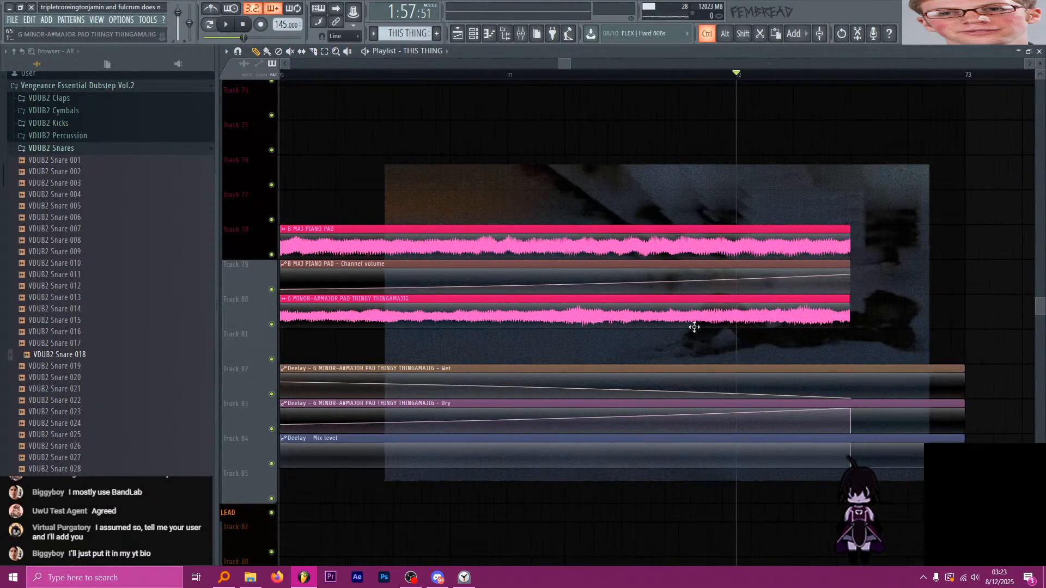
right_click(745, 319)
scroll(771, 332, "down", 5, "ctrl")
left_click_drag(822, 285, 666, 245, "ctrl")
scroll(770, 279, "up", 5, "ctrl")
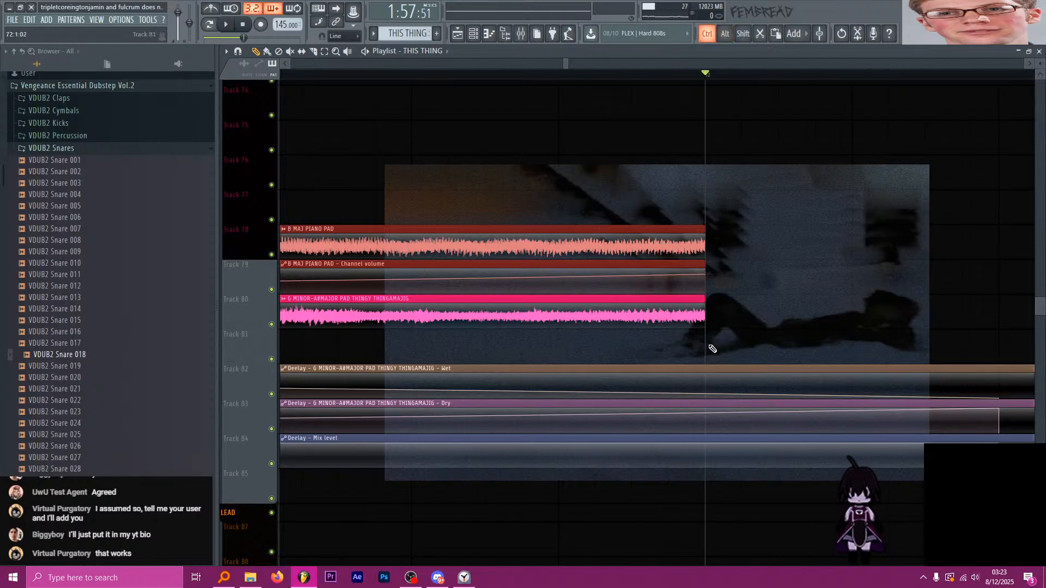
scroll(713, 348, "down", 6, "ctrl")
key("ctrl+s")
Shift the Deelay Wet, Dry and Mix level automation clips half a bar earlier and slice them at bar 65.
scroll(710, 304, "down", 4)
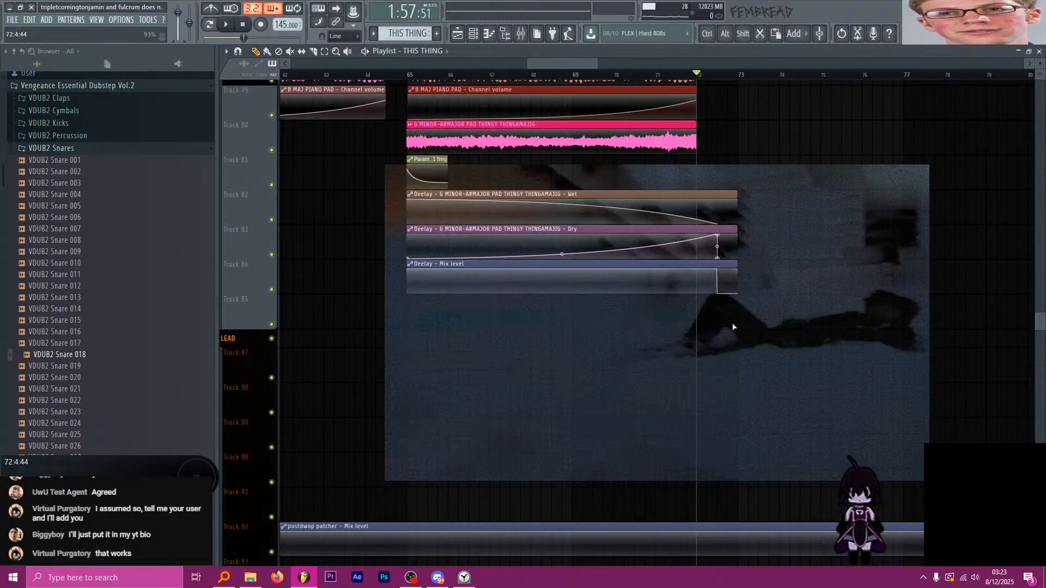
scroll(710, 304, "up", 2, "ctrl")
left_click_drag(714, 347, 620, 160, "ctrl")
scroll(678, 183, "up", 4, "ctrl")
scroll(700, 292, "down", 5, "ctrl")
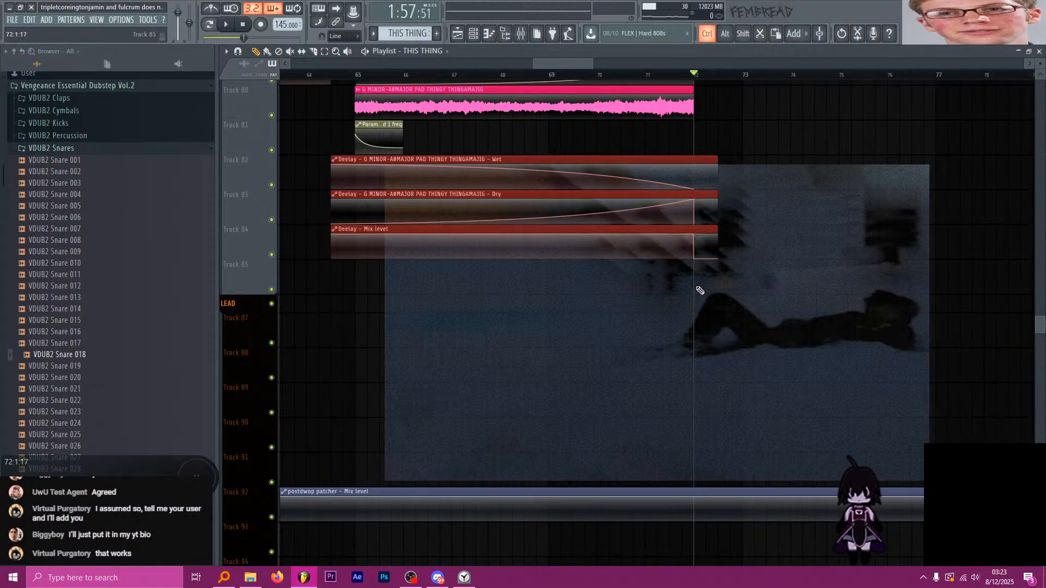
scroll(466, 268, "up", 4, "ctrl")
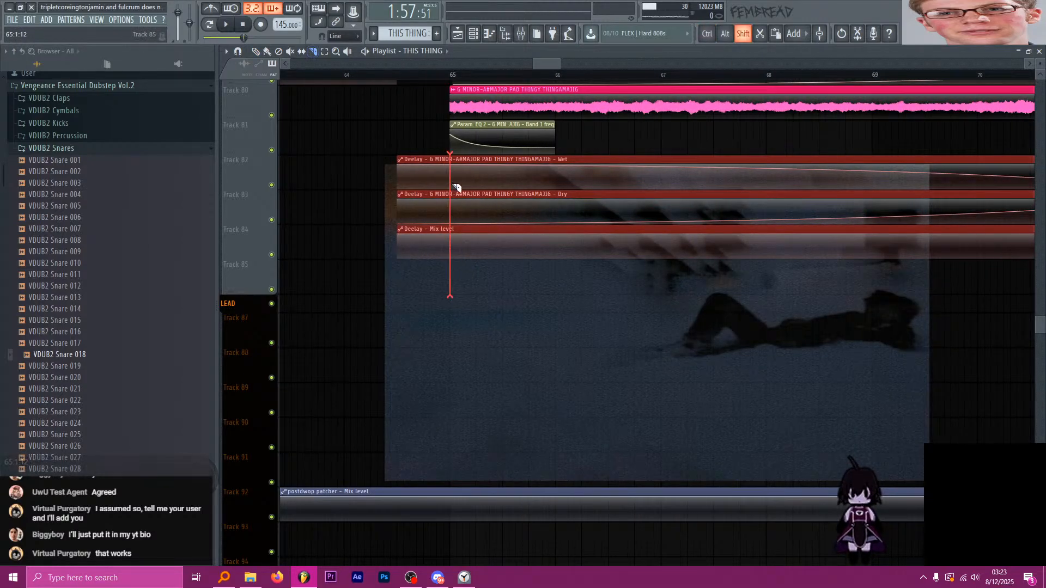
left_click_drag(453, 185, 454, 185, "shift")
scroll(510, 320, "down", 4, "ctrl")
Shorten the six fakeout delay automation clips on Tracks 123 to 128 so they end at bar 72.
scroll(507, 342, "down", 4)
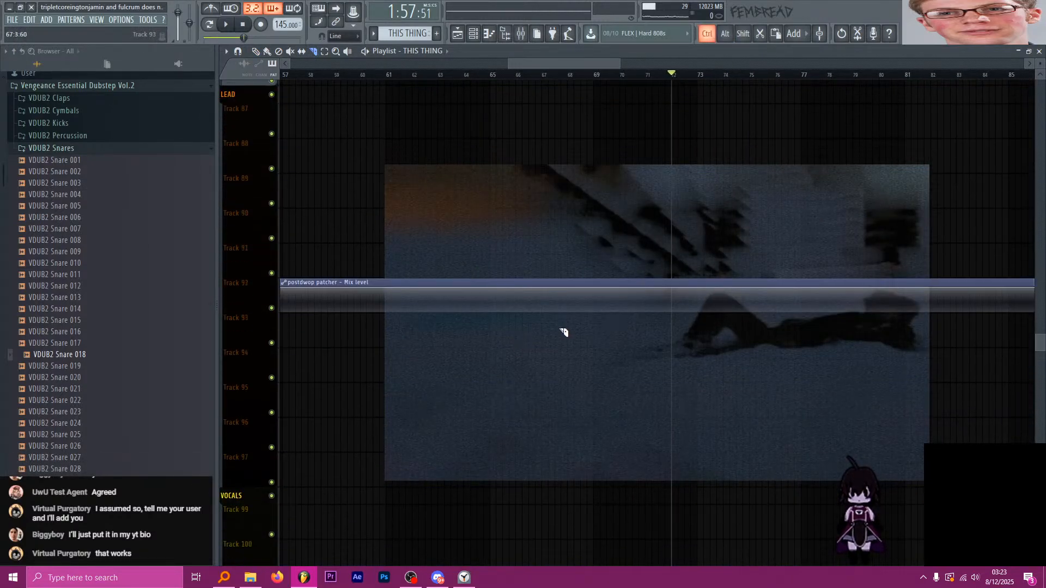
scroll(653, 360, "up", 4)
scroll(678, 372, "down", 6)
scroll(679, 372, "down", 10)
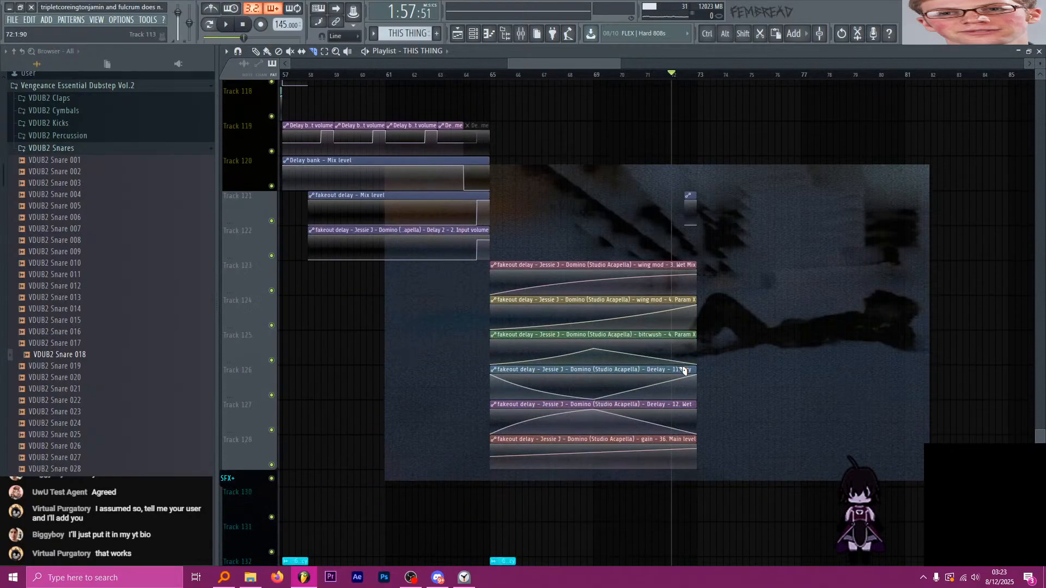
scroll(679, 360, "up", 4, "ctrl")
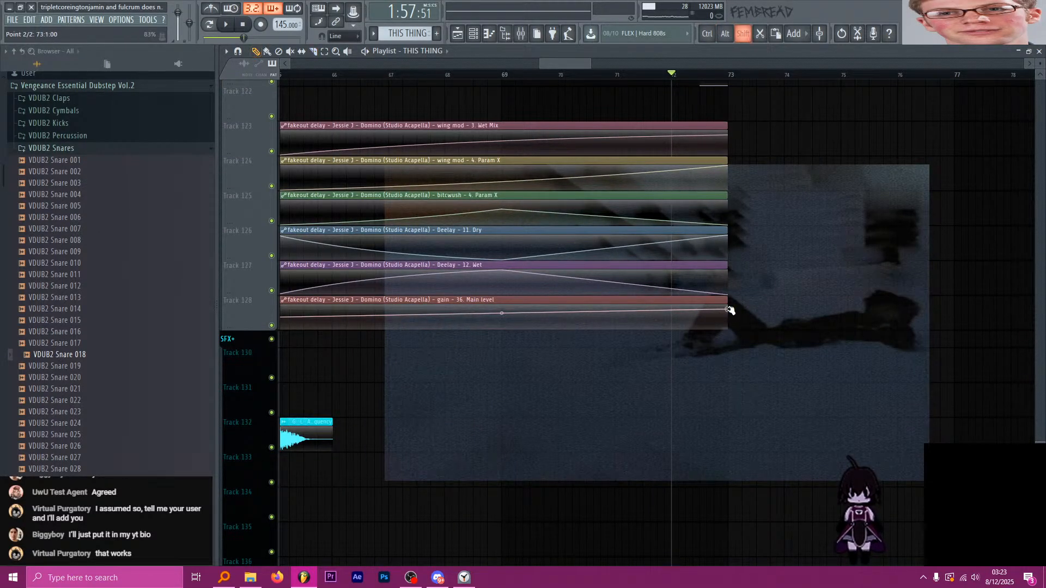
left_click_drag(730, 310, 683, 309)
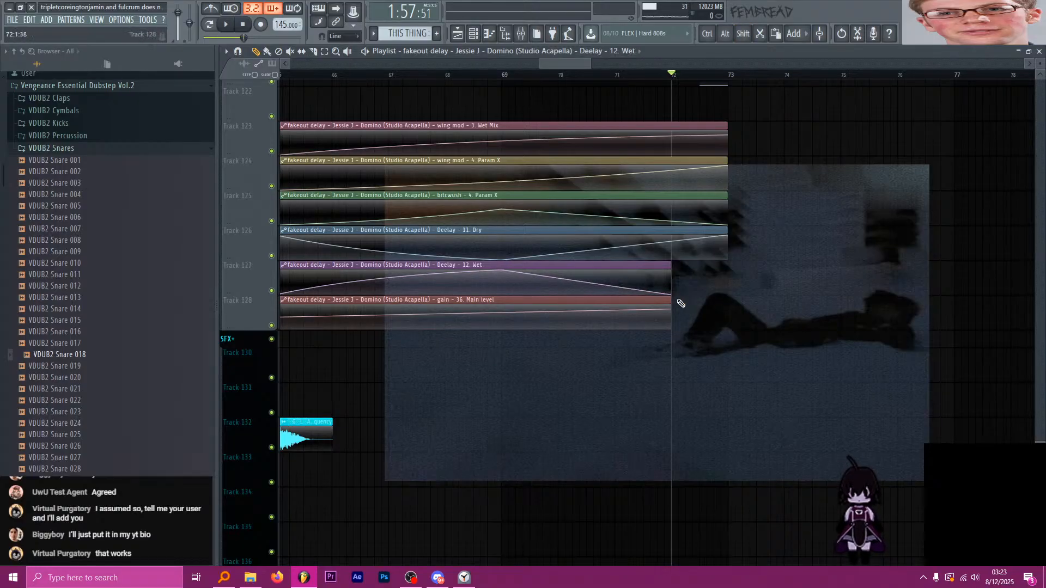
left_click_drag(730, 236, 675, 242)
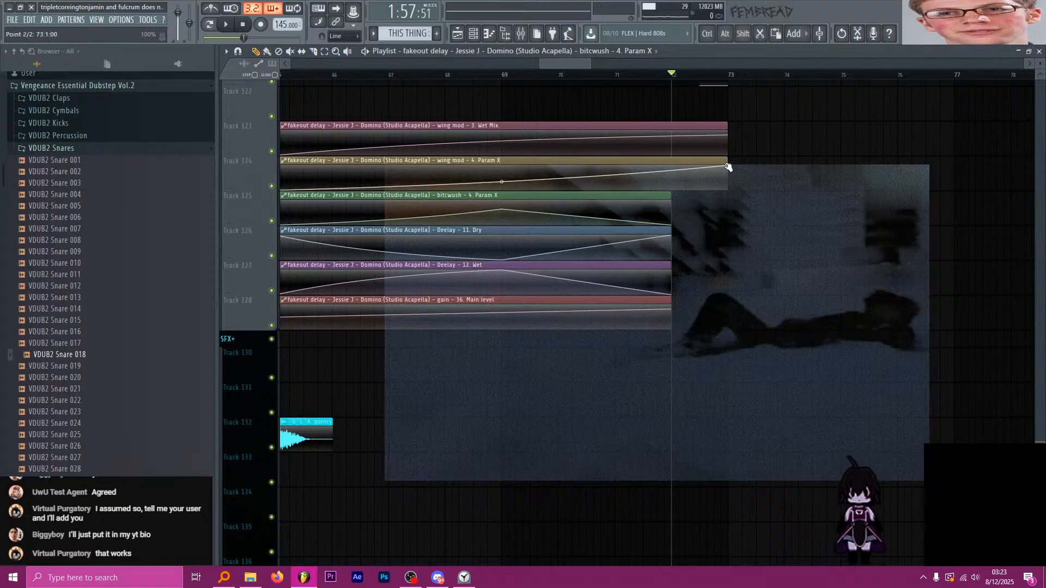
left_click_drag(728, 167, 672, 136)
Move the KSHMR_Medium_Sweep_10 and Pitch Drop FX clips earlier so both end at bar 72.
scroll(715, 276, "down", 6)
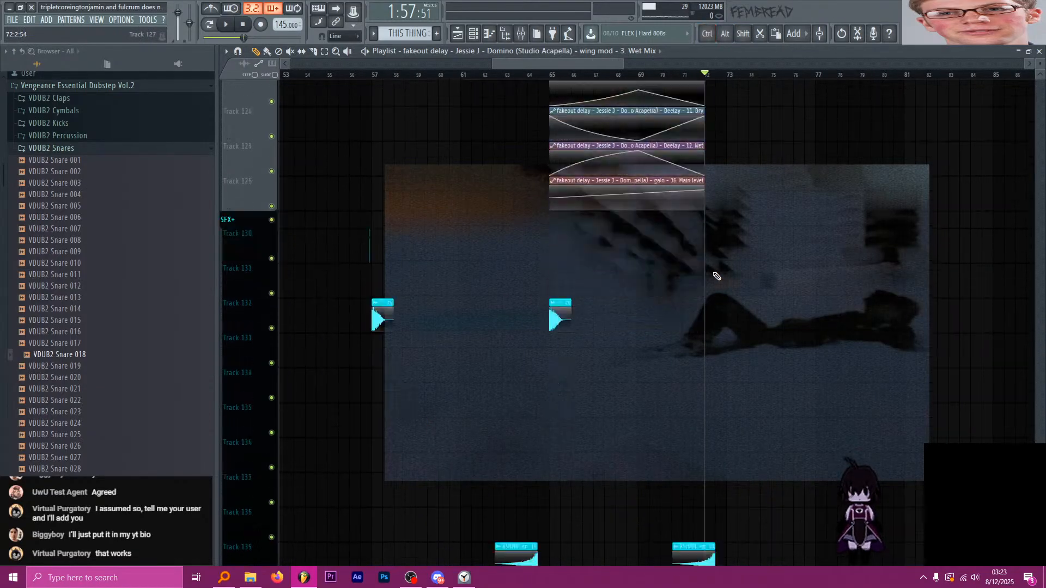
left_click_drag(674, 259, 646, 256)
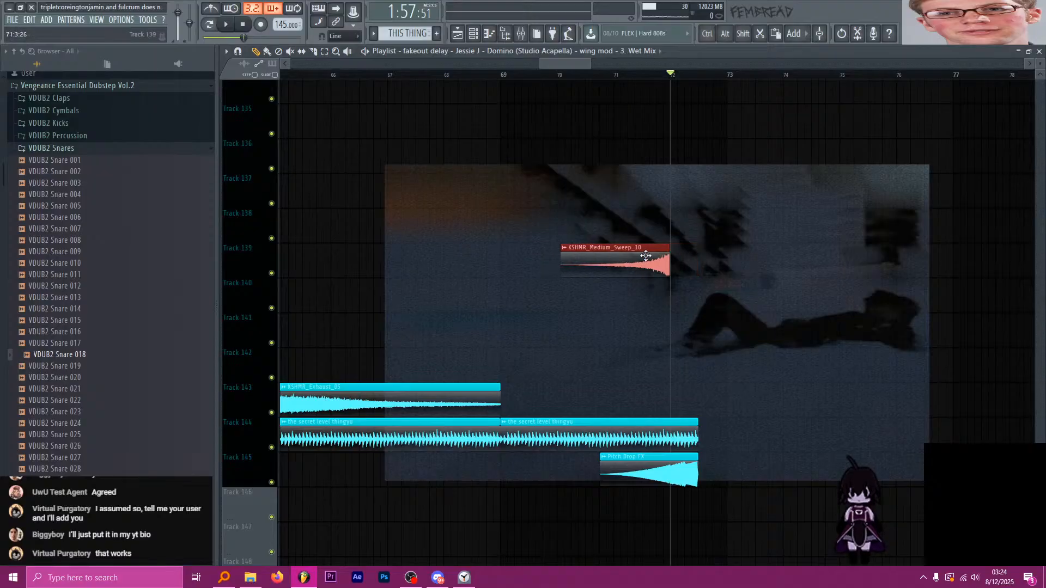
scroll(719, 432, "down", 3)
scroll(713, 445, "down", 1)
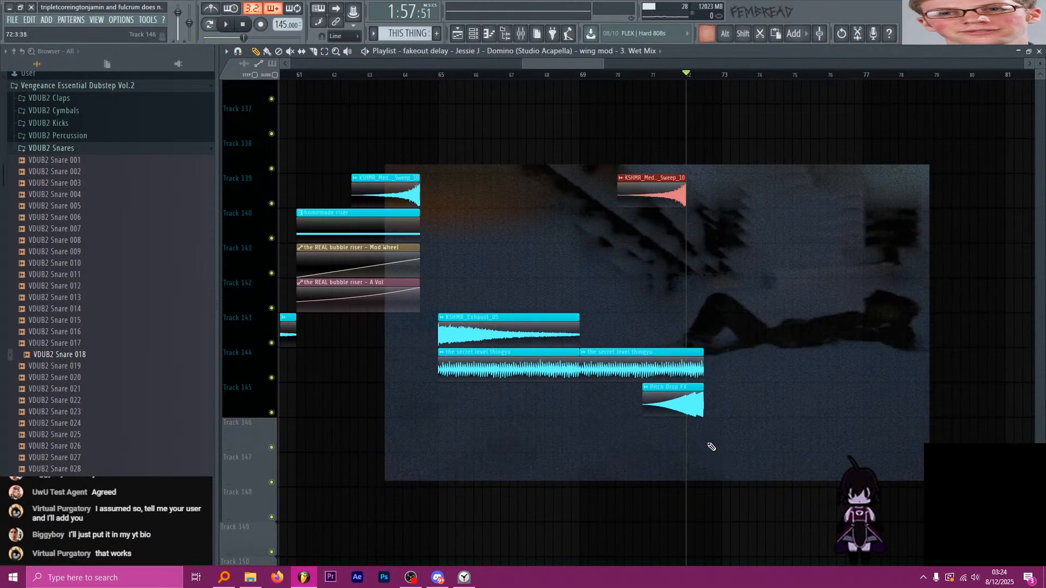
scroll(704, 436, "up", 5)
left_click_drag(677, 409, 666, 375)
Slice the secret level thingyu clip at bar 72, delete the piece after the cut and save the project.
scroll(671, 401, "up", 2)
key("c")
left_click(696, 368)
scroll(722, 365, "down", 3)
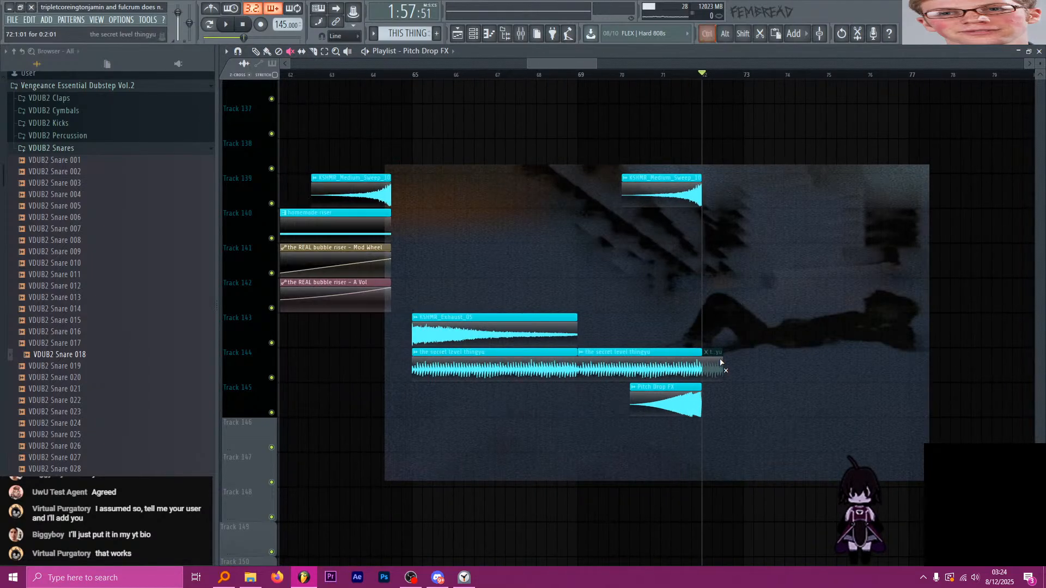
right_click(720, 359)
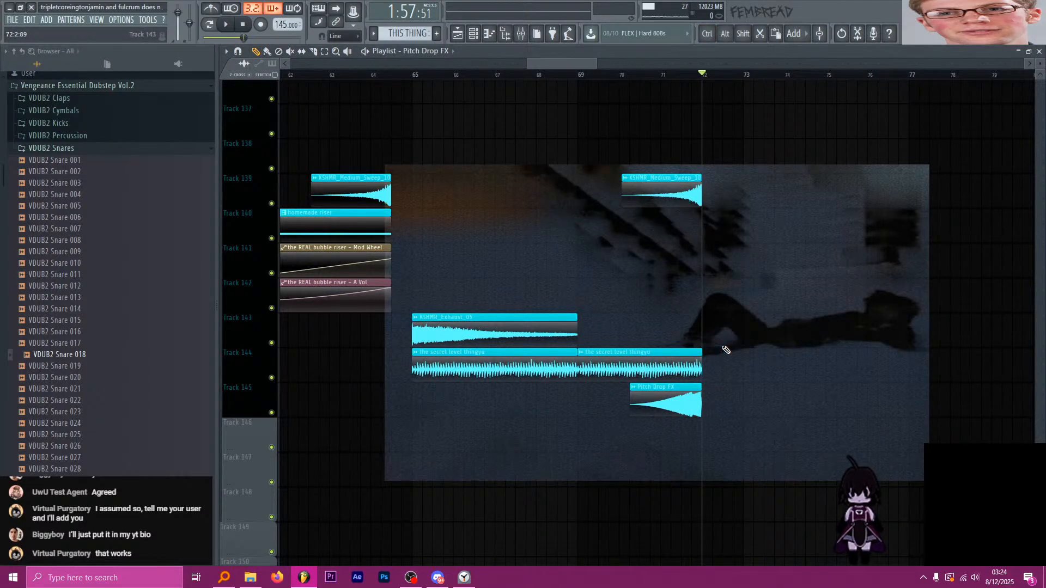
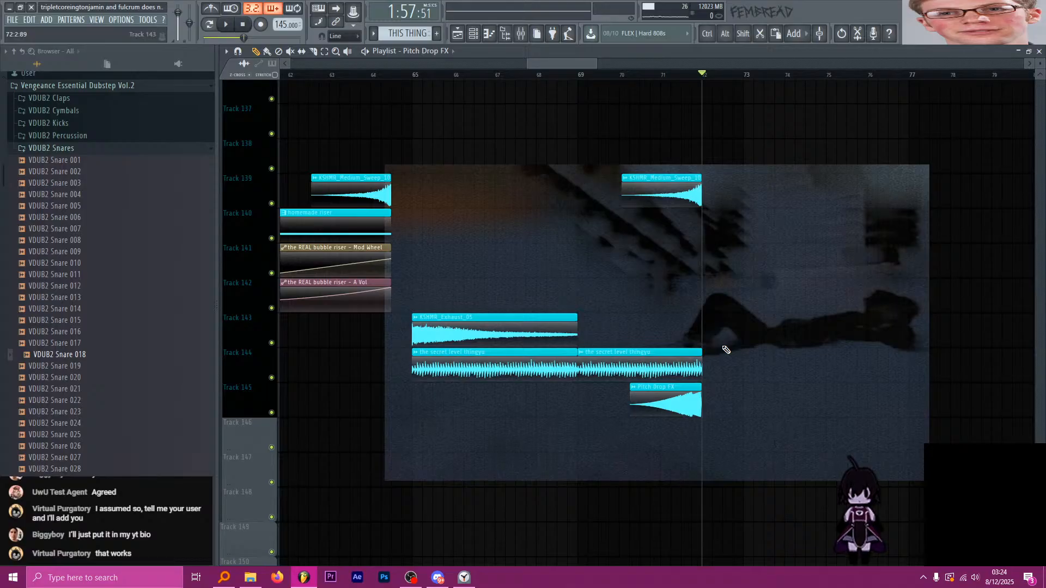
key("ctrl")
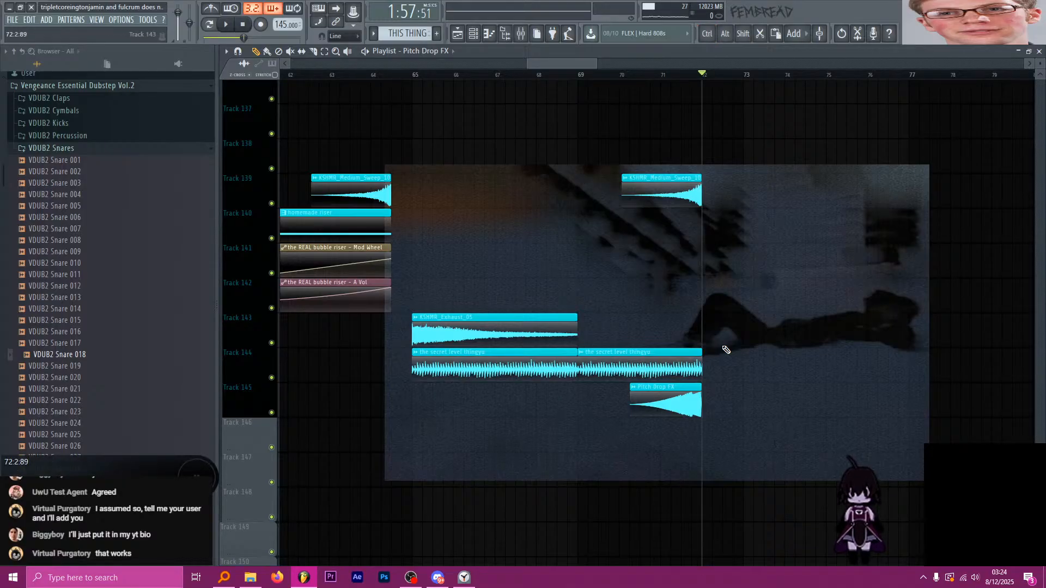
Examine the vocal, synth, bass and drum tracks around bars 65 to 73 and set the playhead to bar 69.
scroll(730, 341, "up", 14)
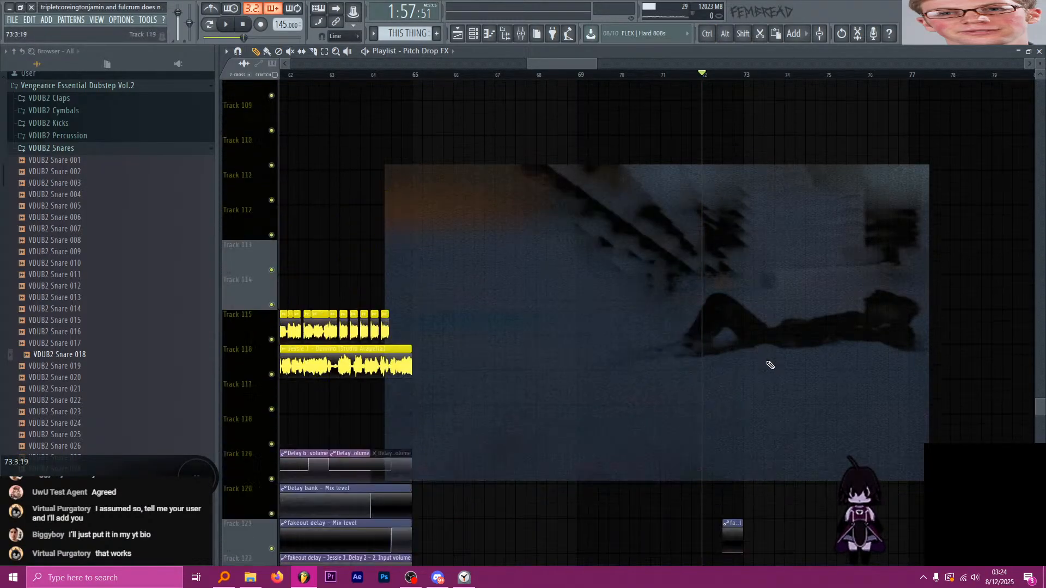
scroll(750, 352, "up", 16)
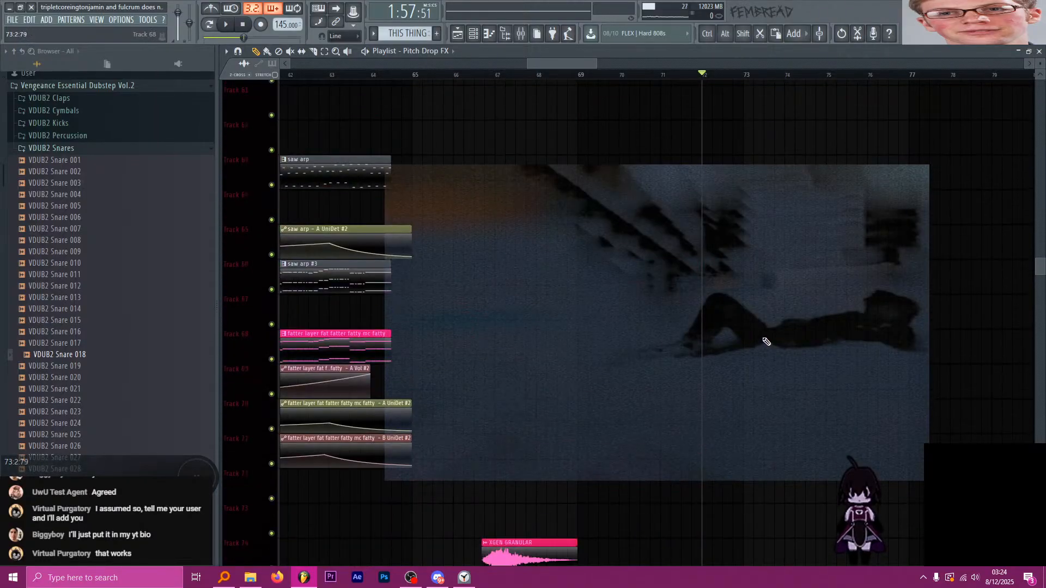
scroll(767, 341, "up", 4)
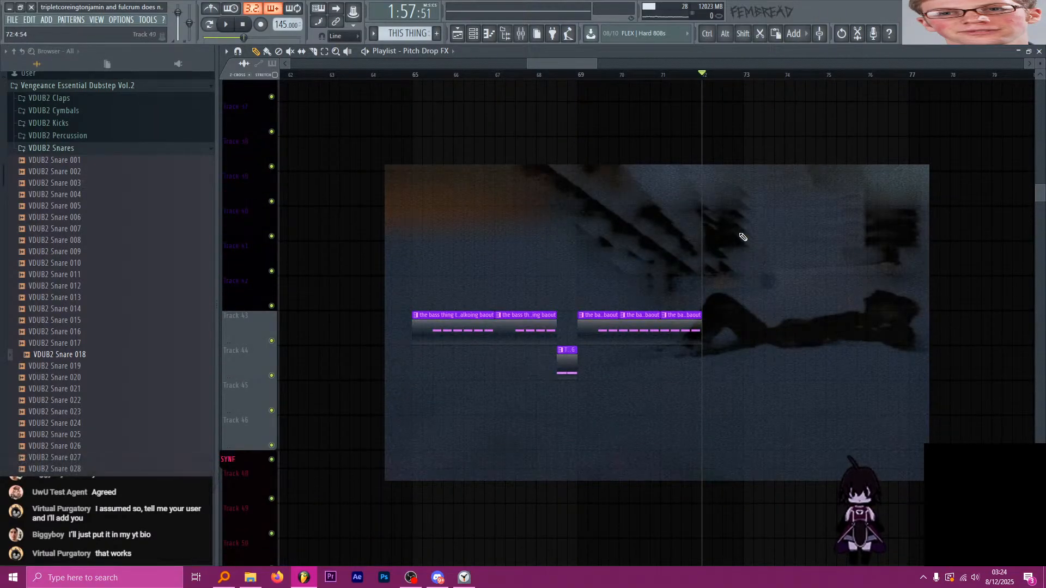
scroll(740, 234, "up", 12)
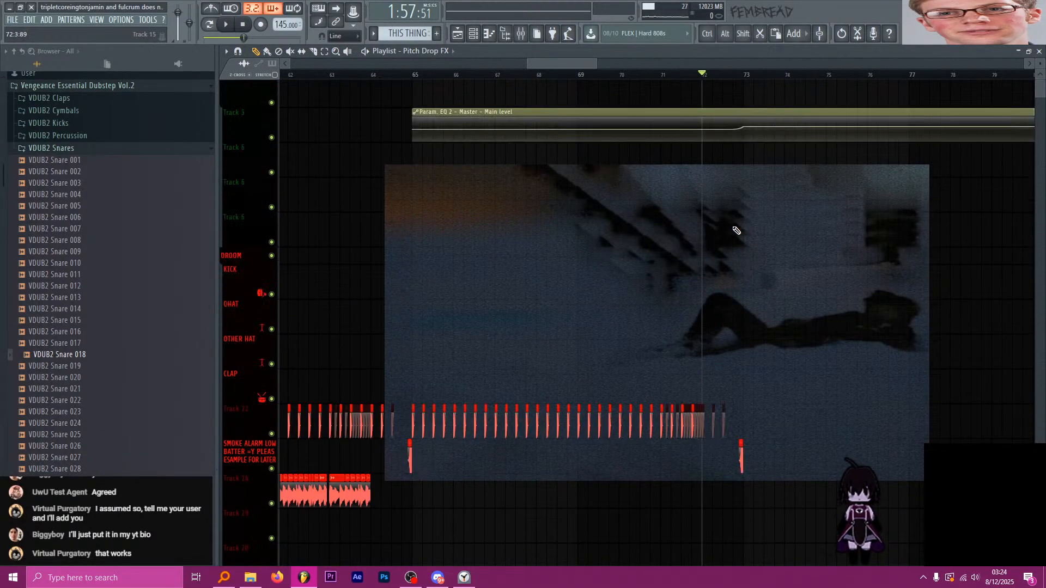
scroll(736, 229, "down", 3)
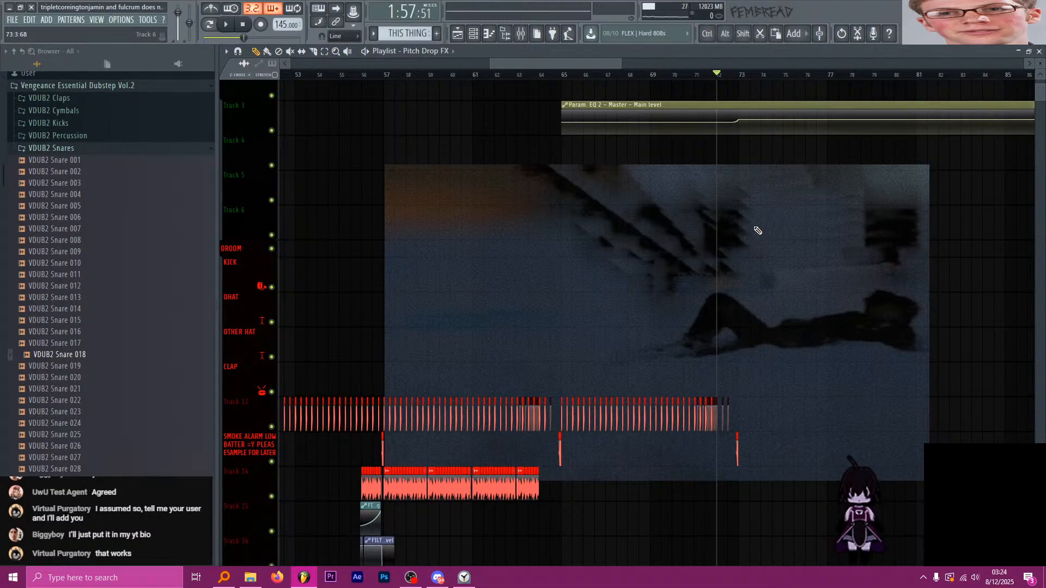
scroll(725, 248, "up", 3)
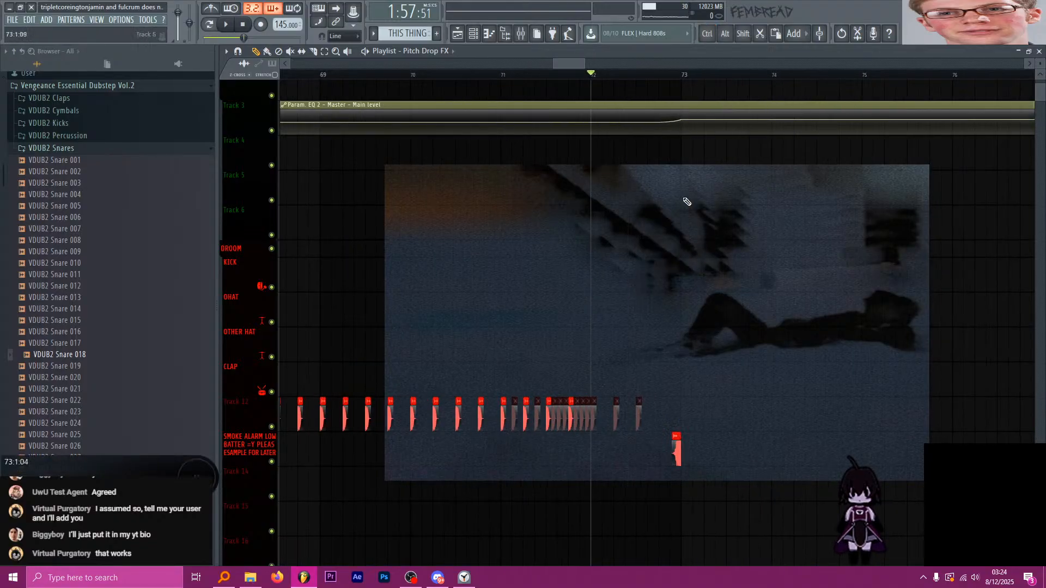
scroll(670, 223, "down", 4)
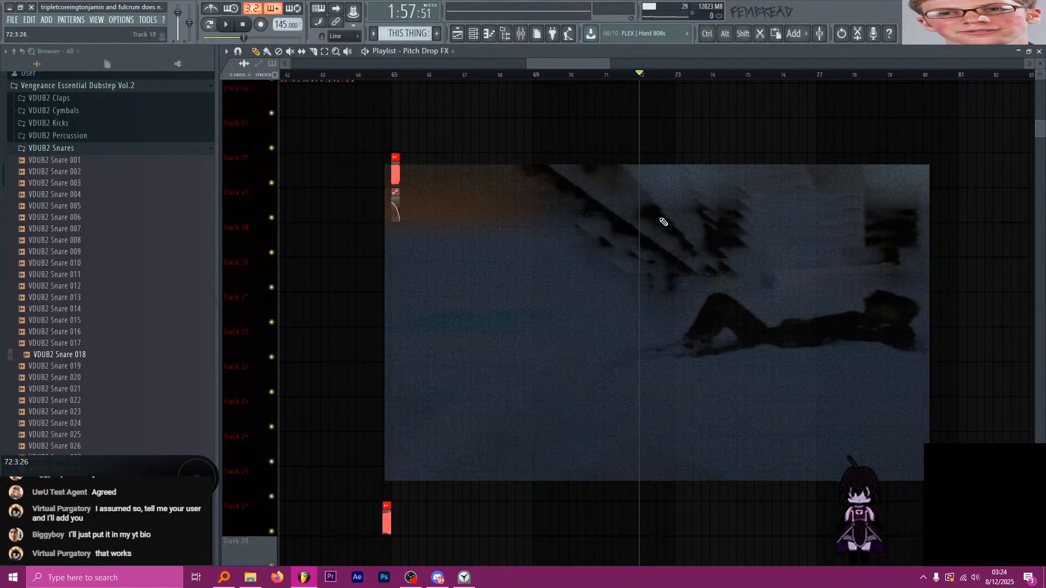
left_click(538, 76)
scroll(645, 199, "down", 8)
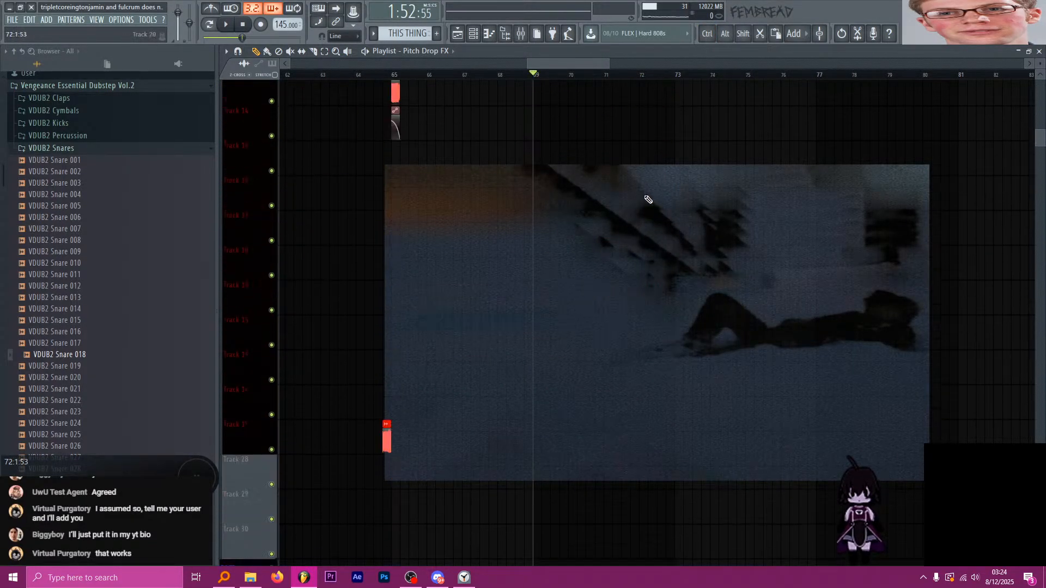
scroll(628, 200, "down", 4)
scroll(629, 200, "down", 3)
scroll(626, 198, "up", 6)
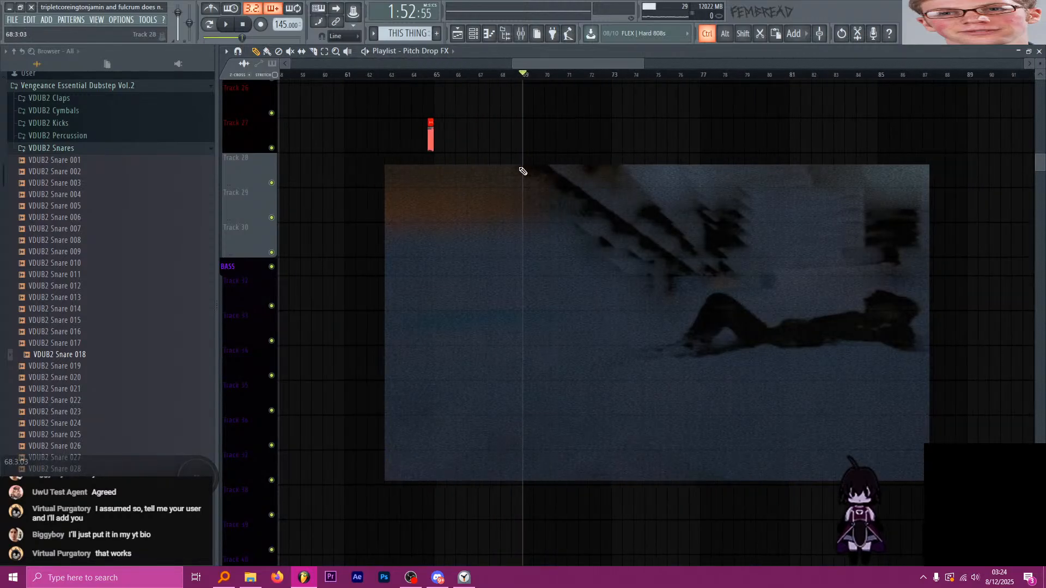
Show the DRUMS group in the Channel rack and select VDUB2 Snare 018 for placing in the playlist.
key("F6")
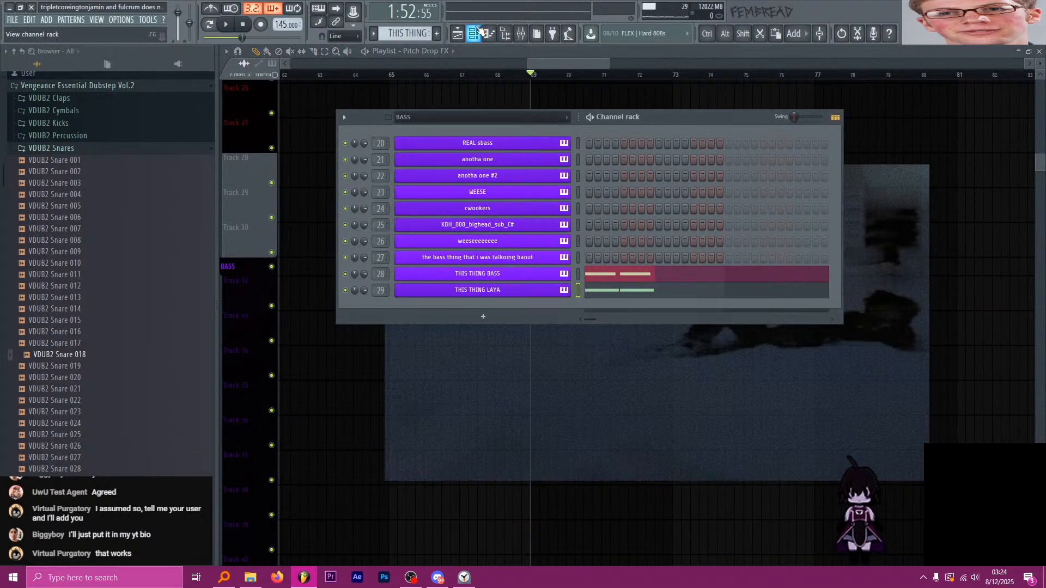
left_click(479, 117)
left_click(470, 174)
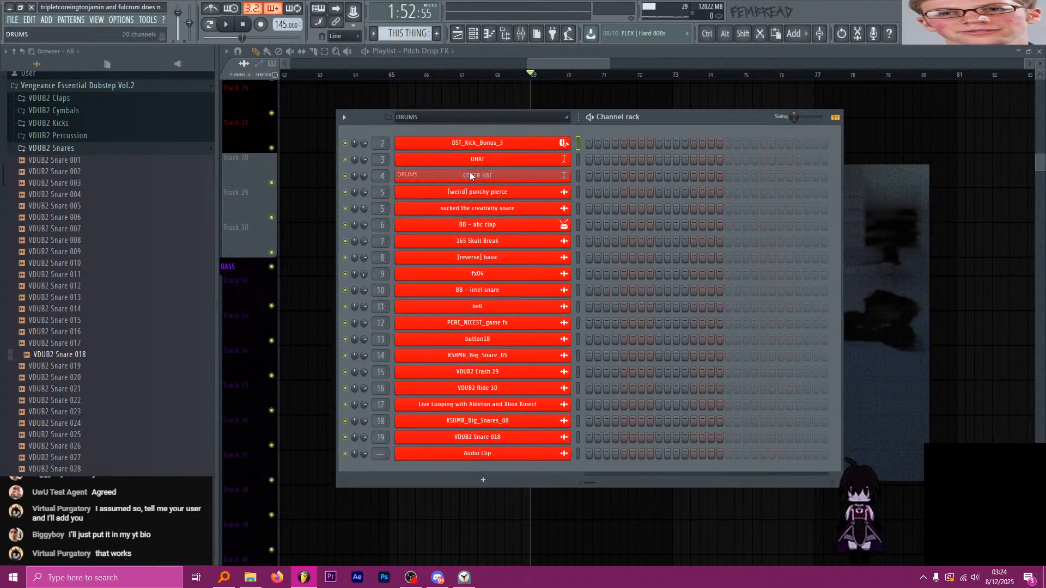
left_click(502, 437)
left_click(883, 104)
right_click(885, 109)
Play briefly from bar 69 and place a VDUB2 Snare 018 clip at bar 69 on Track 29.
key("space")
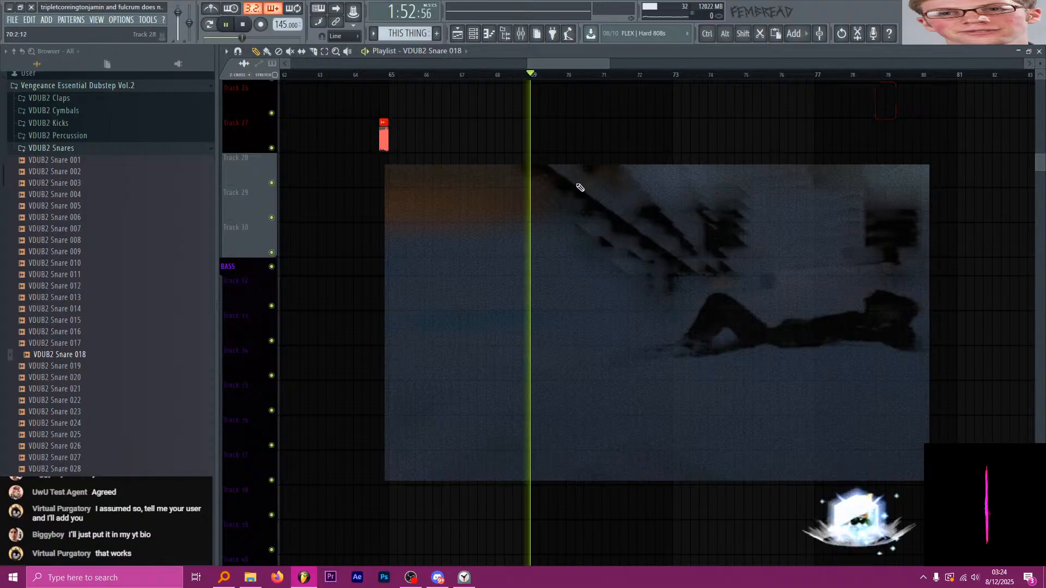
key("space")
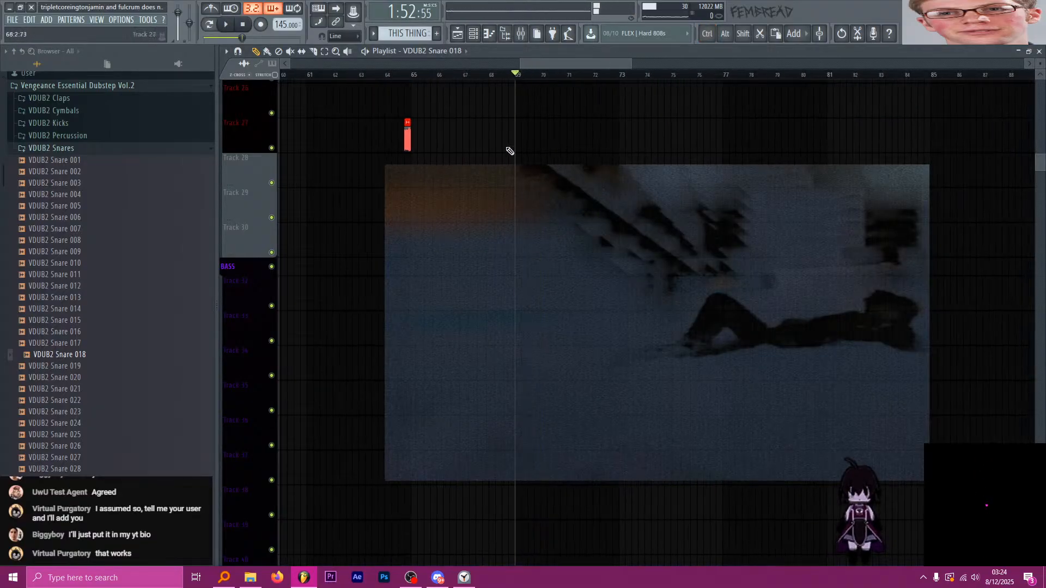
scroll(532, 215, "up", 2)
left_click(540, 209)
scroll(553, 215, "up", 2)
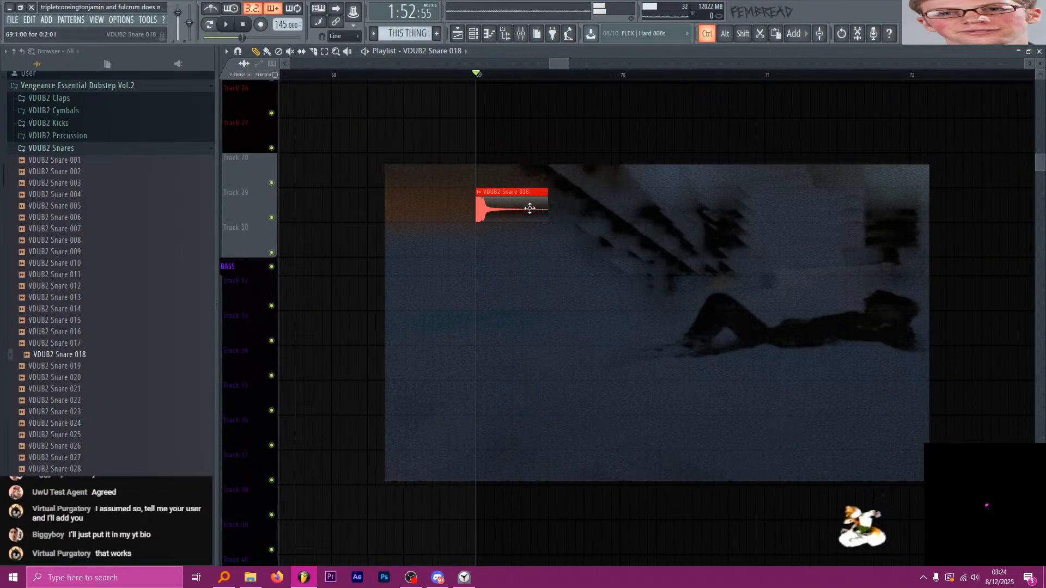
Set the root note of the VDUB2 Snare 018 channel to E5 and close its settings.
double_click(476, 217)
left_click(438, 327)
right_click(579, 518)
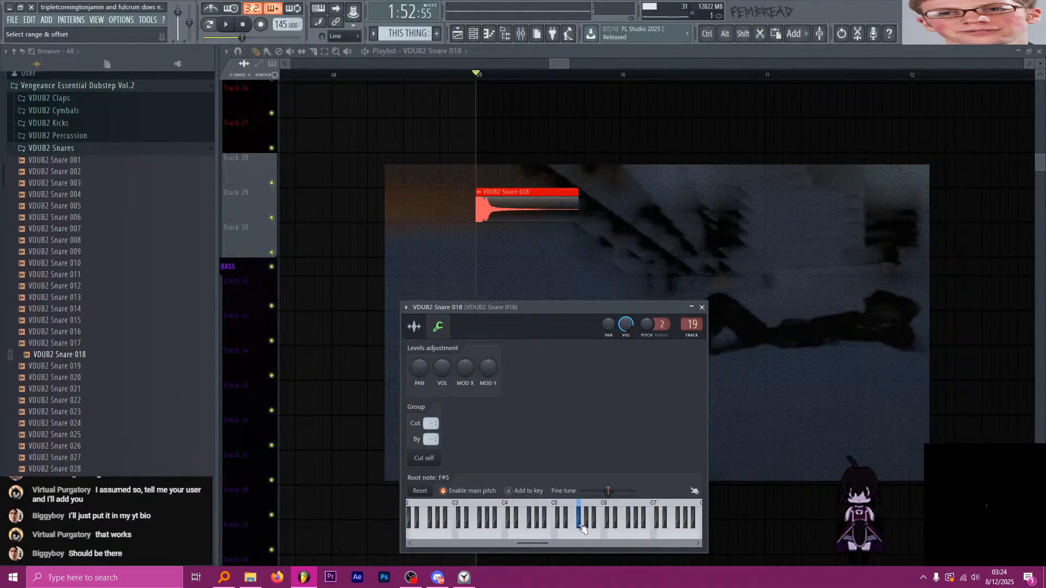
left_click(560, 536)
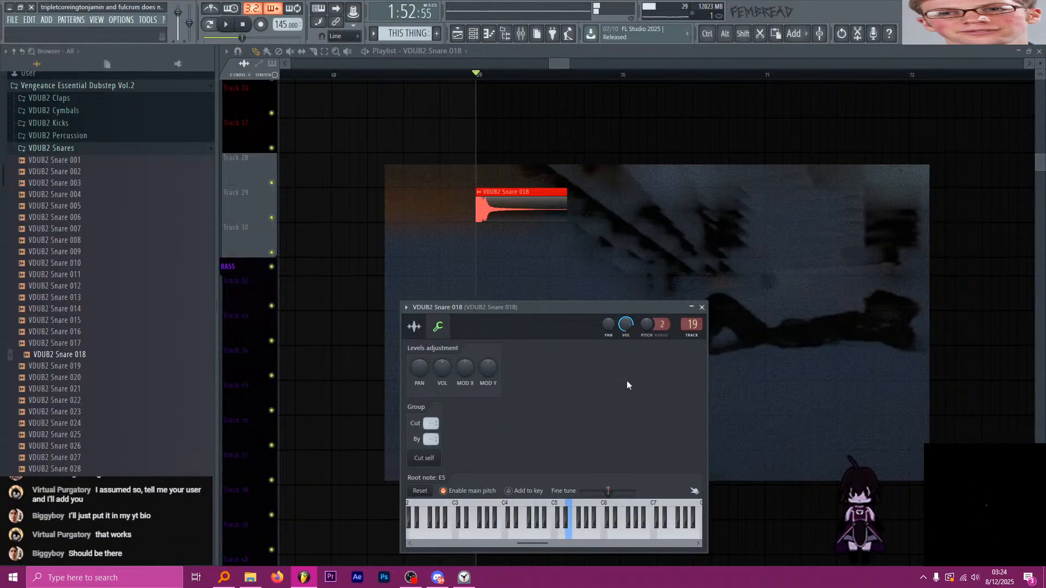
left_click(702, 307)
Trim the snare clip on Track 29 to one beat and undo the extra slice inside it.
scroll(484, 218, "up", 3)
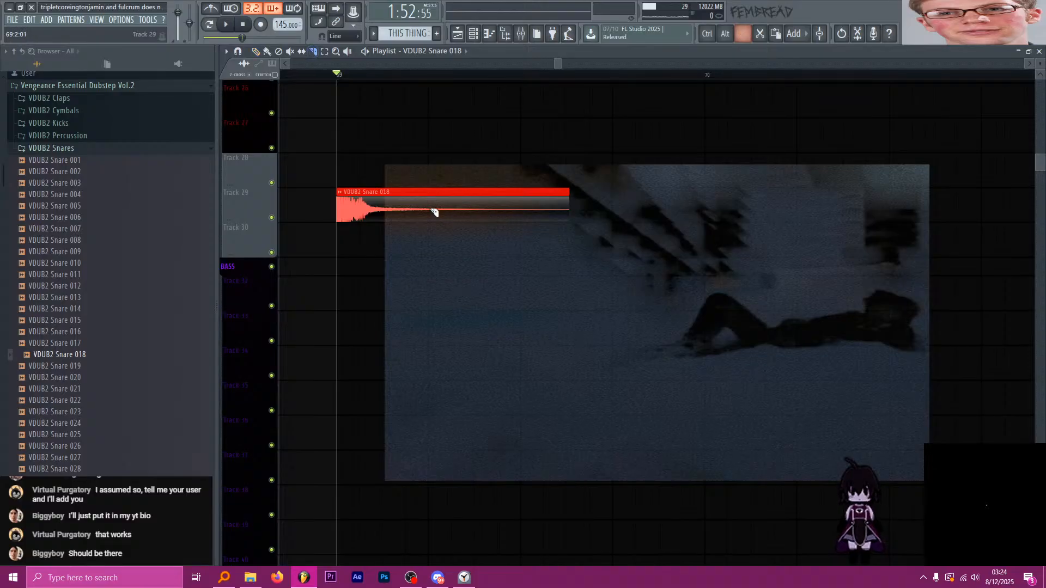
right_click(462, 211)
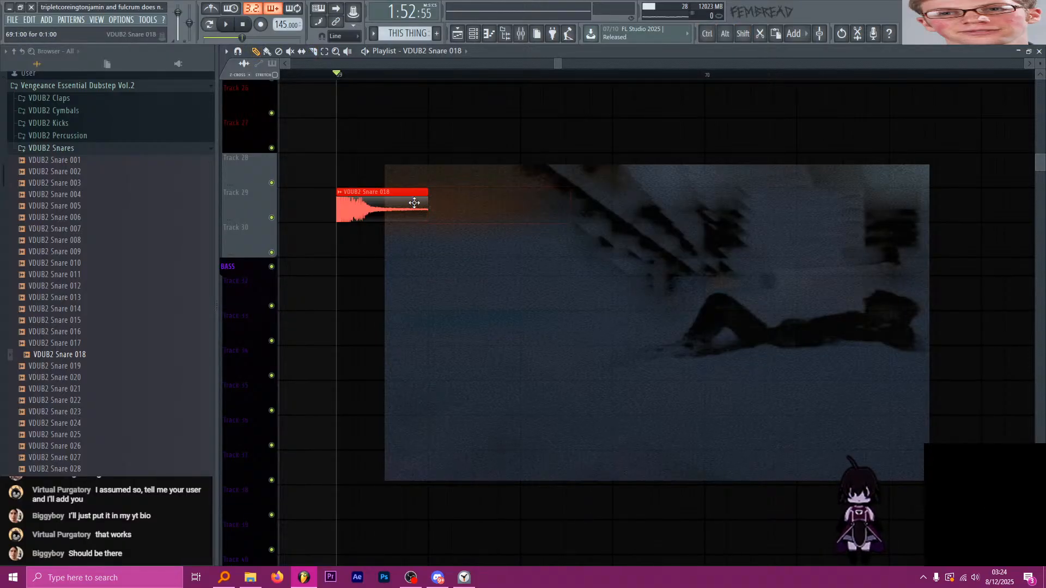
scroll(388, 210, "up", 4)
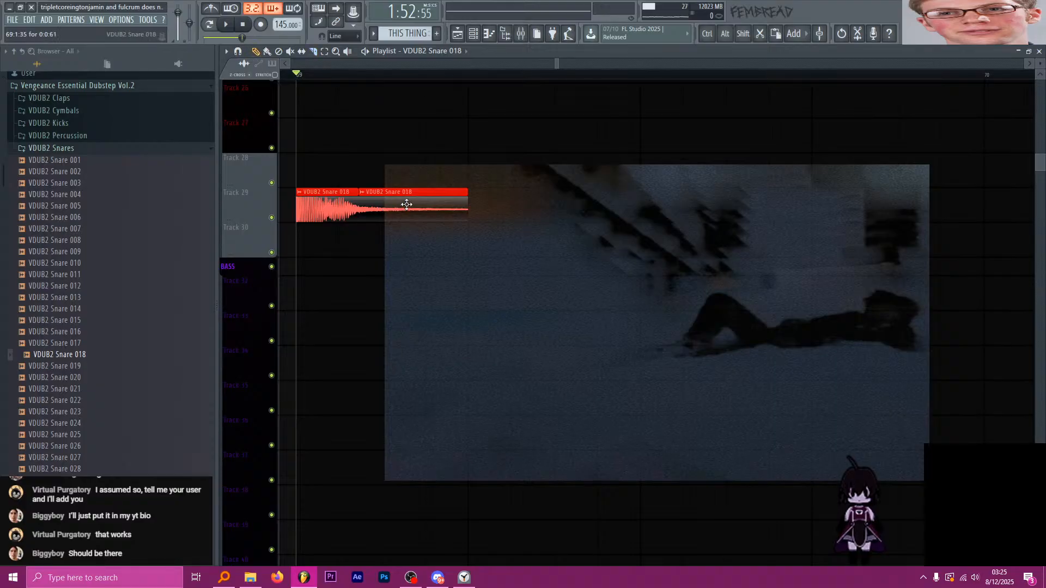
scroll(407, 205, "down", 4)
key("ctrl+z")
Copy the snare clip to Track 30, make the copy unique and reverse its sample.
left_click(401, 246)
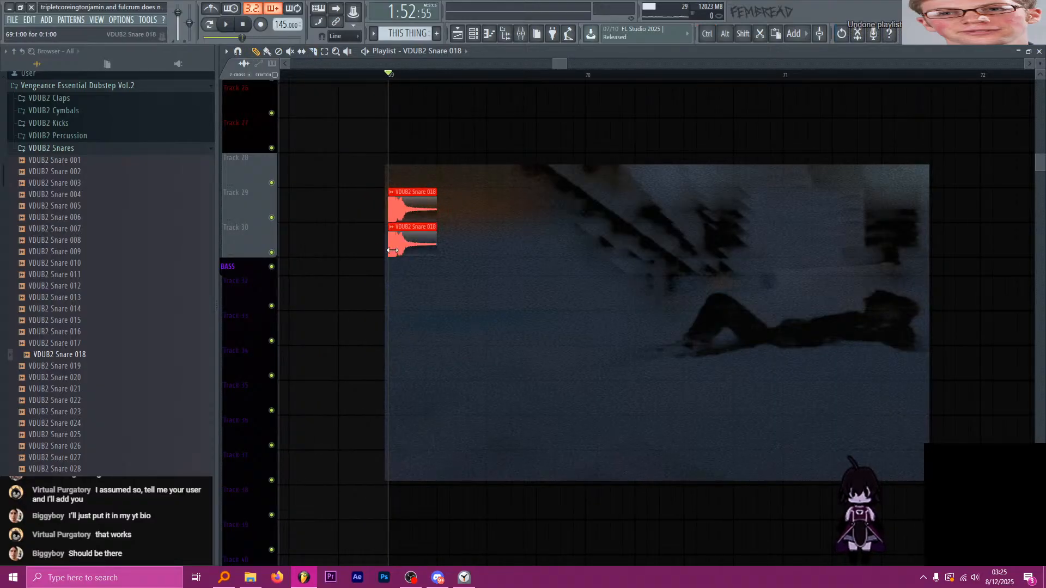
left_click(392, 227)
left_click(401, 246)
double_click(406, 244)
left_click(473, 312)
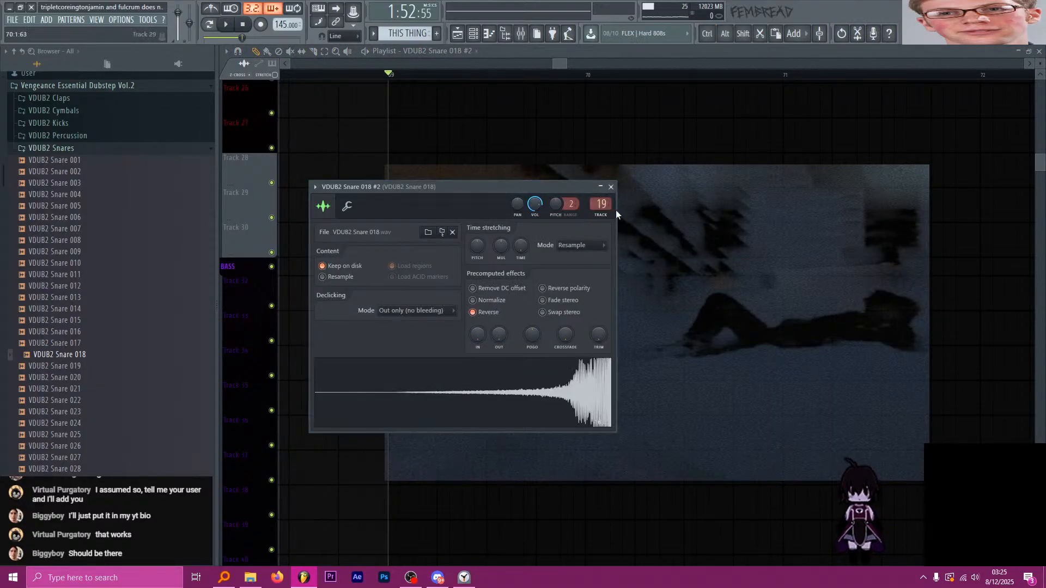
left_click(611, 187)
Move the reversed snare on Track 30 ahead of bar 69, slice it at bar 69 and delete the overlapping piece.
scroll(458, 237, "up", 3)
left_click_drag(495, 238, 398, 234)
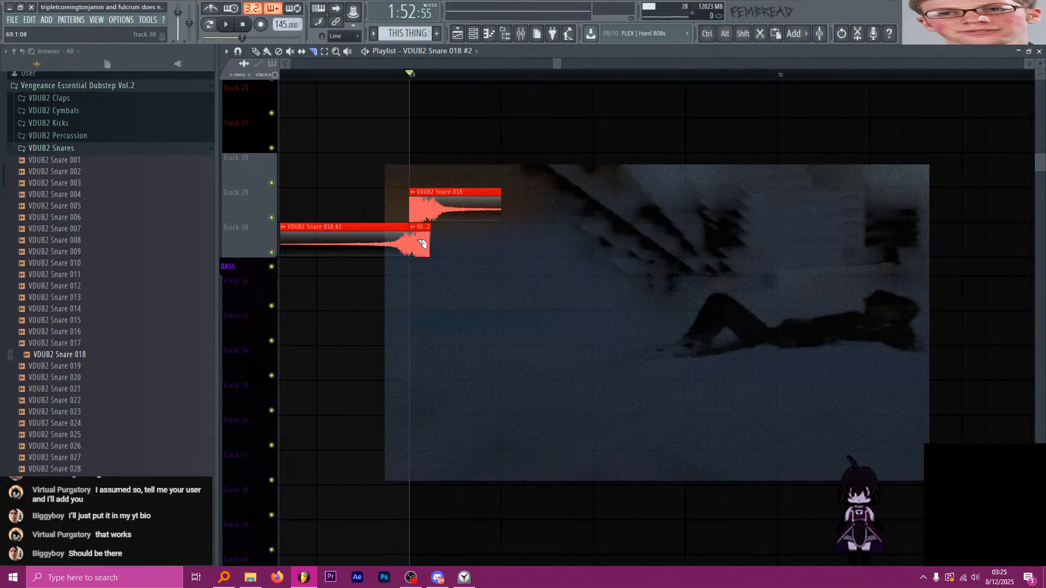
left_click(341, 74)
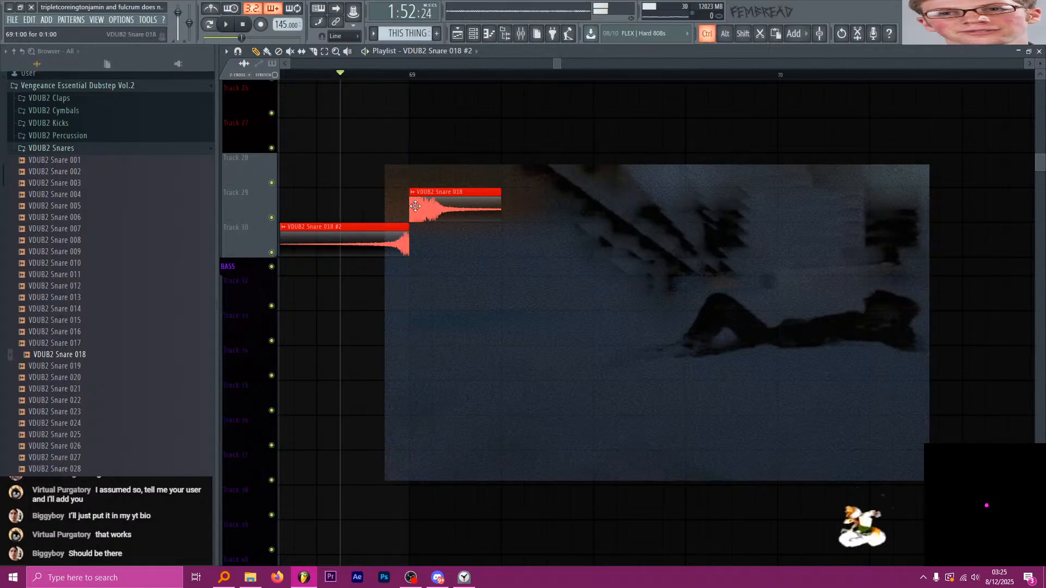
Cut slightly more off the reversed snare's end and nudge the clip against bar 69, playing the transition to check it.
key("c")
right_click(405, 243, "alt")
key("space")
key("space")
scroll(407, 243, "up", 3)
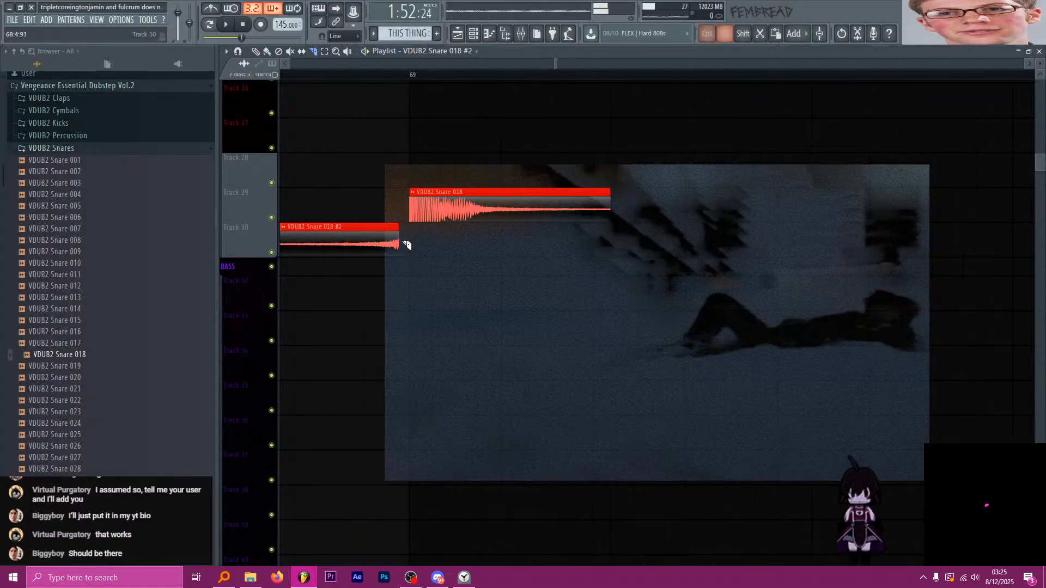
key("space")
key("space")
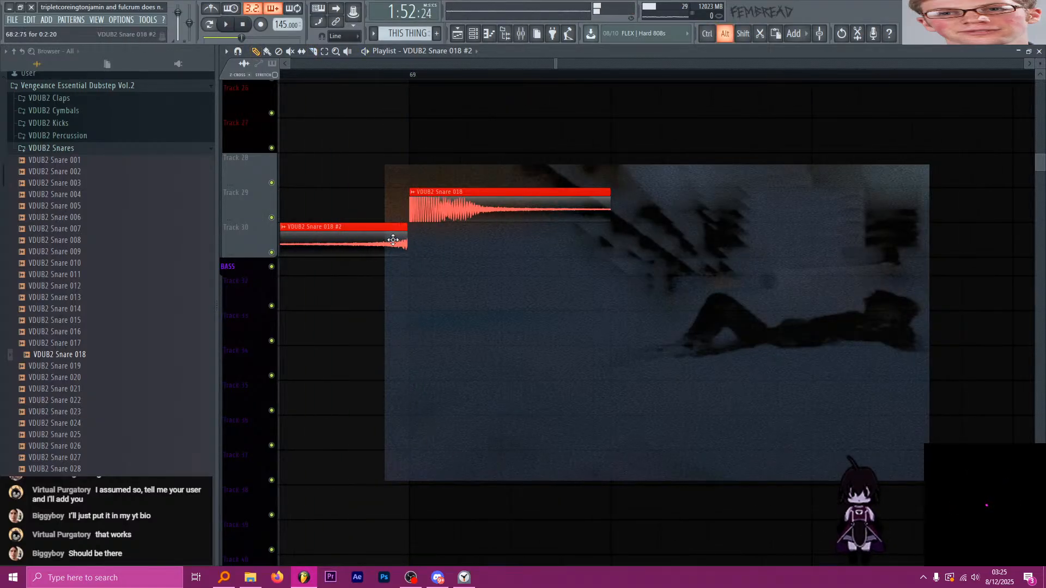
left_click_drag(393, 239, 394, 238)
key("space")
key("space")
scroll(407, 235, "down", 1)
Duplicate the one-beat snare clip three times to fill bar 69 on Track 29.
left_click_drag(581, 211, 489, 200)
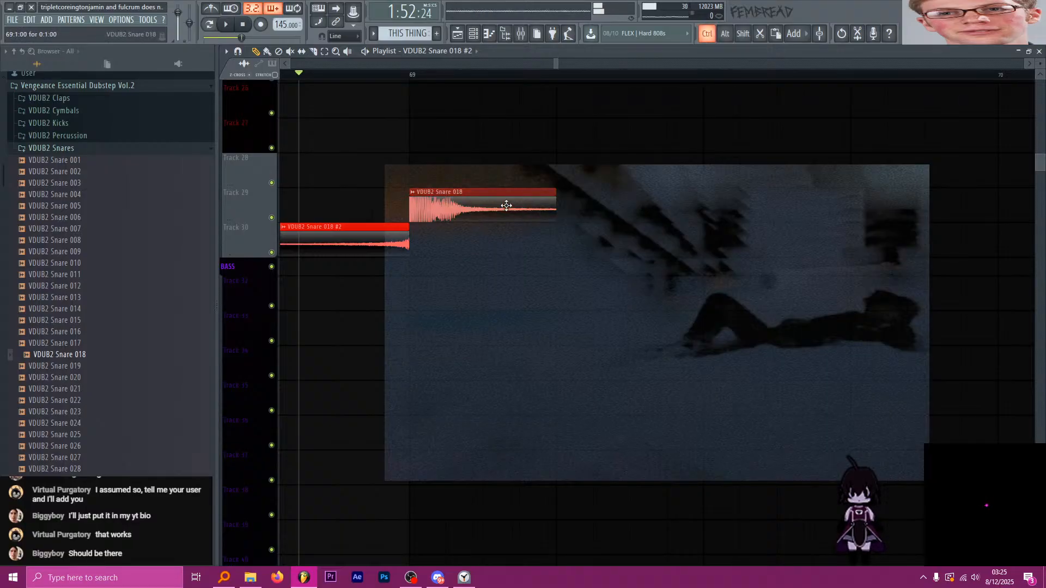
key("ctrl+b")
key("ctrl+b")
key("ctrl+b")
scroll(433, 212, "down", 2)
Set the declicking mode of the VDUB2 Snare 018 channel to Transient (bleeding).
double_click(441, 205)
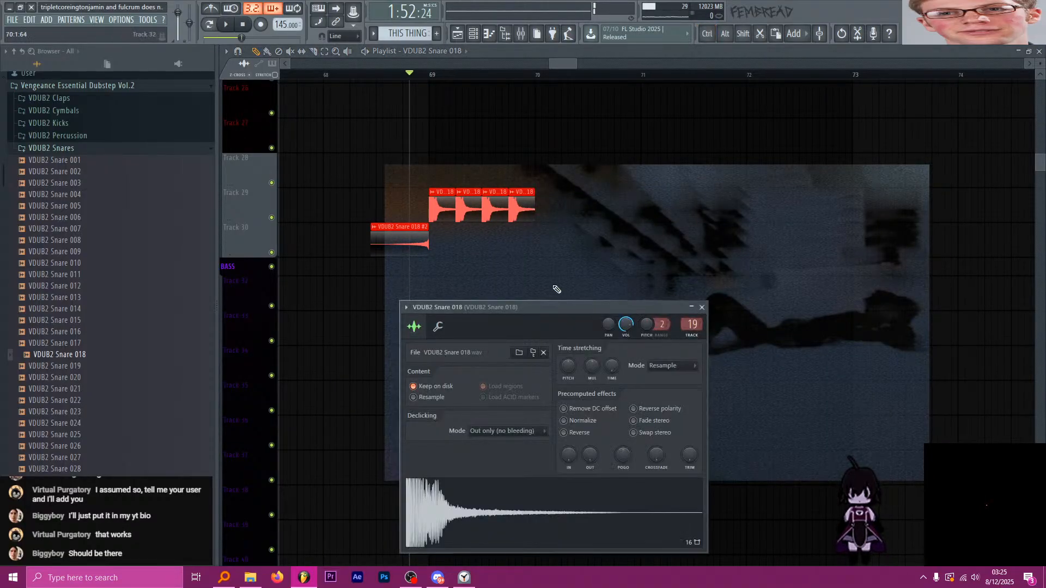
left_click(507, 431)
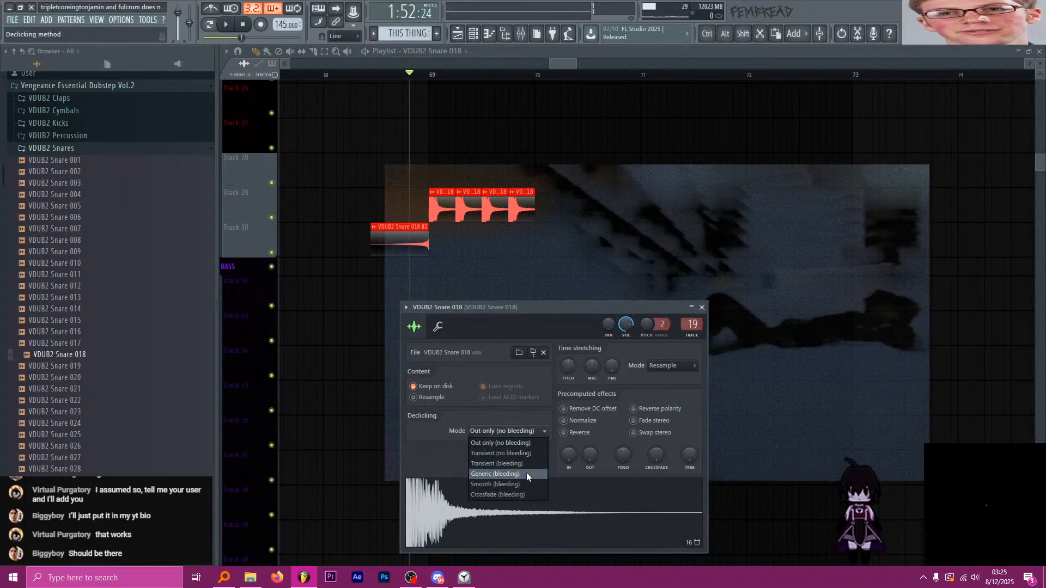
left_click(702, 307)
Shorten the four snare hits slightly and duplicate them across bars 70 and 71 on Track 29.
scroll(459, 205, "up", 3)
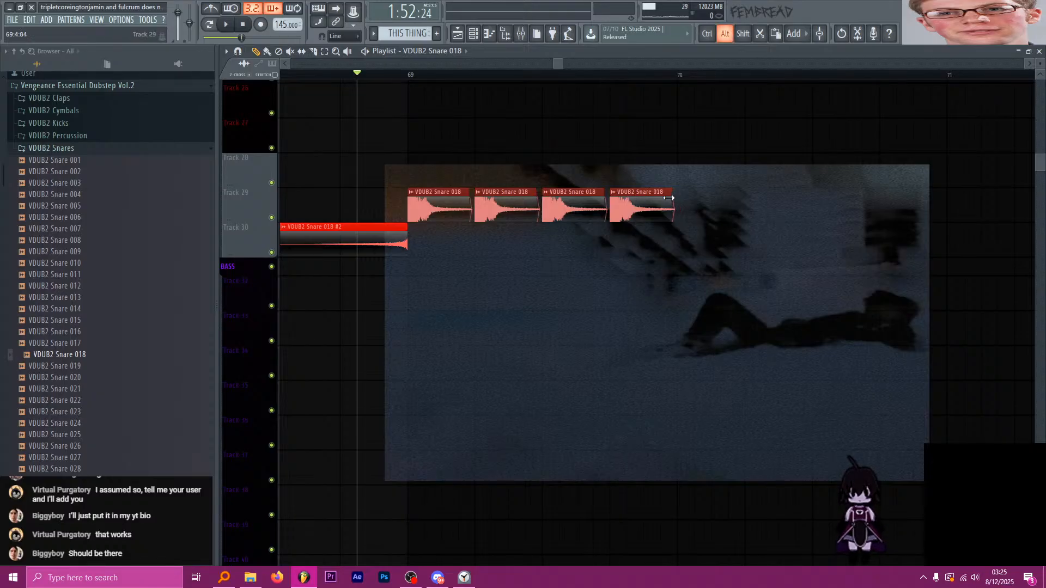
scroll(663, 202, "down", 3)
mouse_move(705, 206)
left_mouse_down()
mouse_move(501, 212)
mouse_move(592, 209)
left_mouse_up()
scroll(545, 218, "down", 3)
scroll(648, 216, "up", 3)
mouse_move(498, 216)
left_mouse_down()
mouse_move(618, 223)
mouse_move(600, 206)
left_mouse_up()
scroll(635, 222, "up", 3)
Snap to 1/6 beat and replace bar 71's hits with three shorter snares in its first half and six very short ones after.
left_click(342, 36)
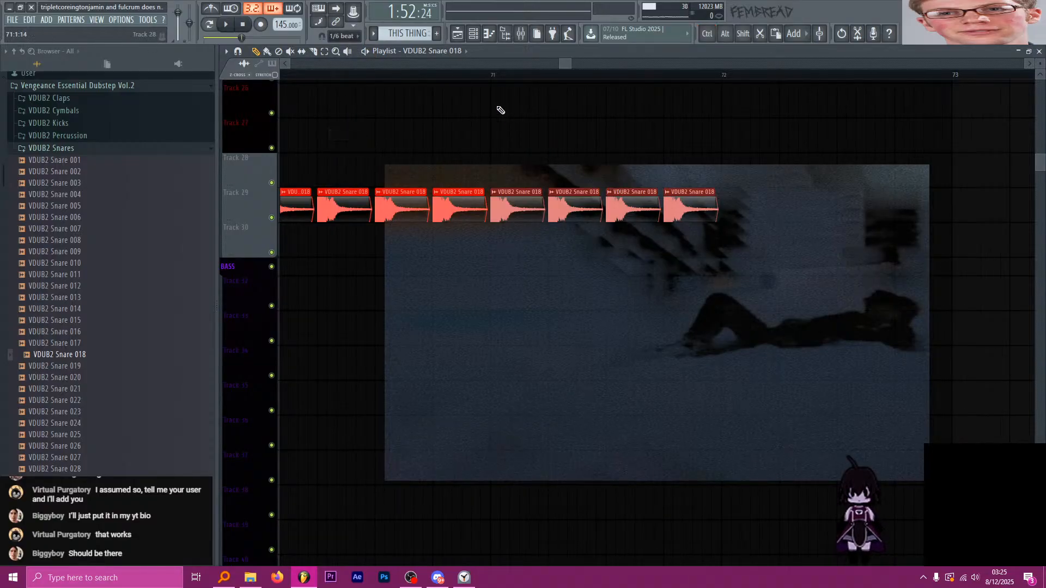
scroll(588, 151, "up", 2)
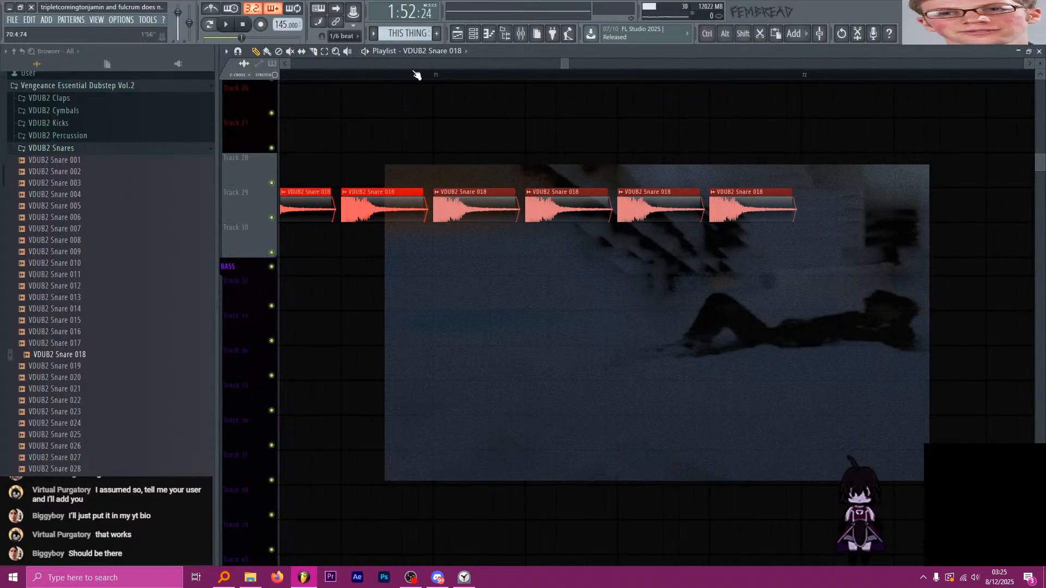
left_click(355, 36)
left_click(348, 35)
right_click(568, 209)
scroll(630, 208, "down", 2)
scroll(600, 211, "up", 2)
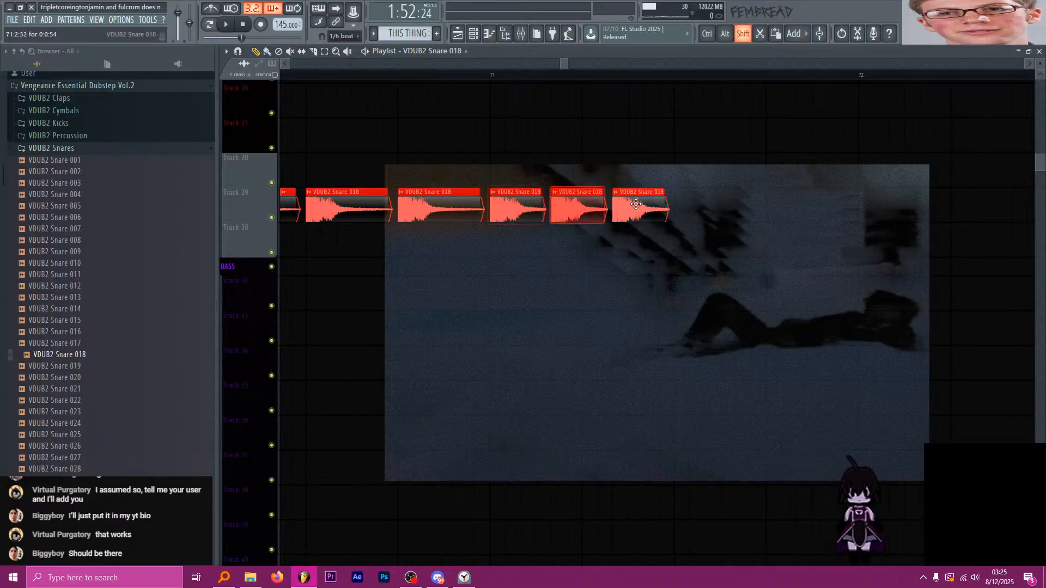
scroll(634, 202, "up", 1)
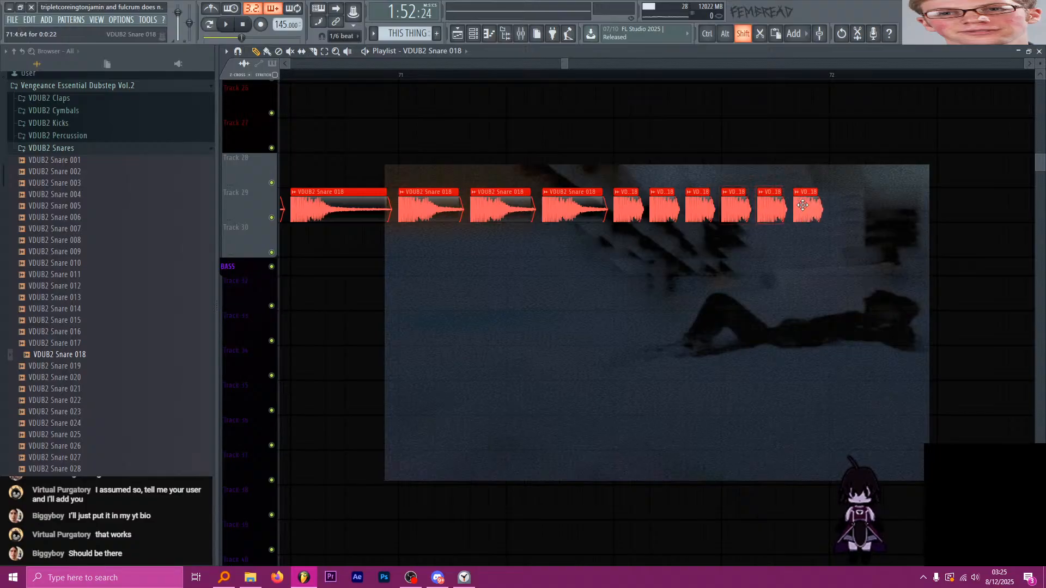
Move the reversed snare clip down to Track 31, keeping its end at bar 69.
scroll(803, 205, "down", 3)
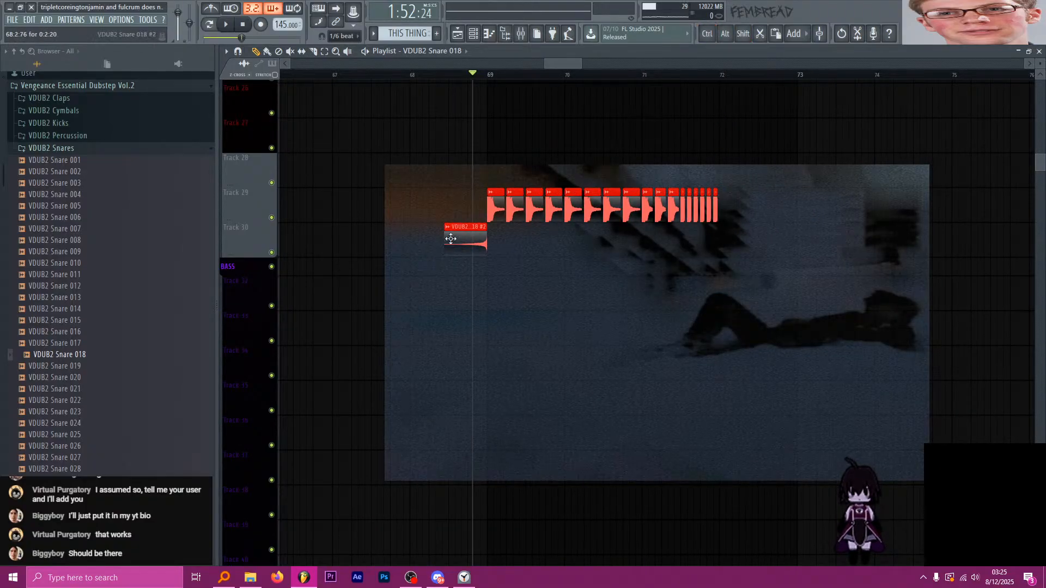
scroll(523, 240, "down", 3)
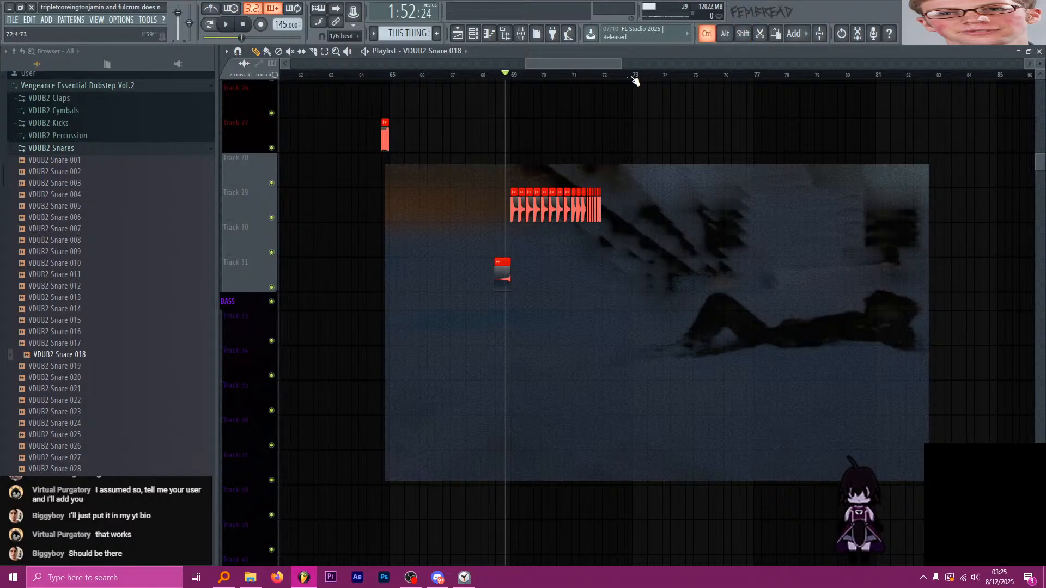
left_click_drag(632, 76, 508, 76)
double_click(513, 76)
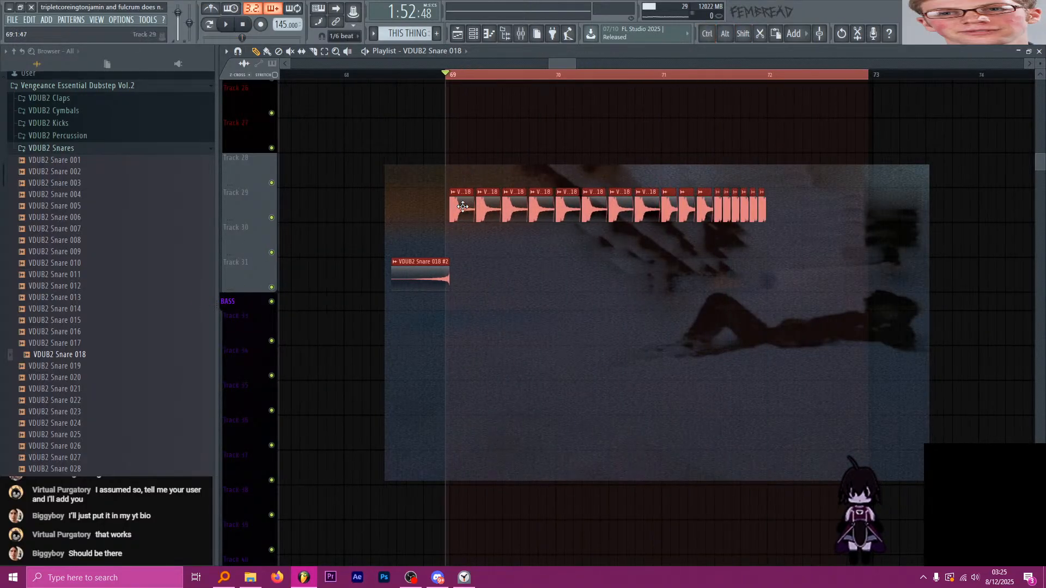
double_click(513, 75)
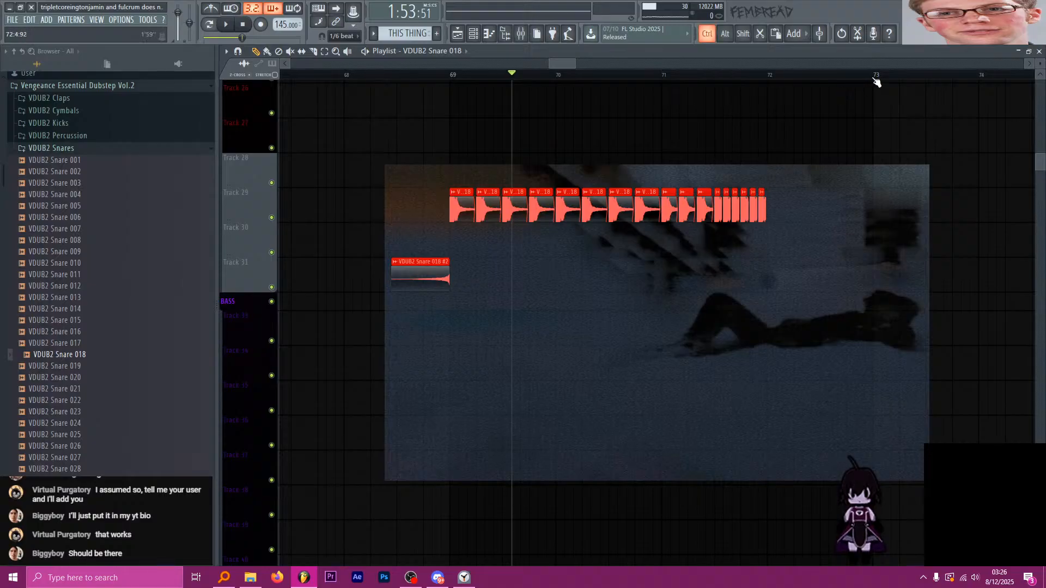
Set the snare's pitch range to 12 and create a rising Channel pitch automation clip on Track 30 from bar 69 to beat 2 of bar 72.
left_click_drag(875, 77, 472, 78)
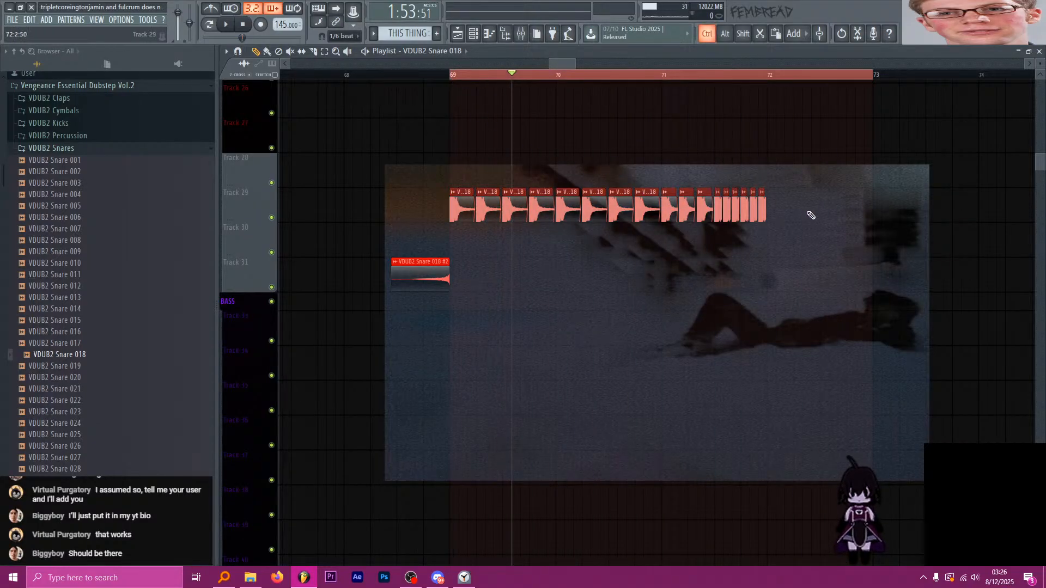
scroll(811, 215, "up", 5)
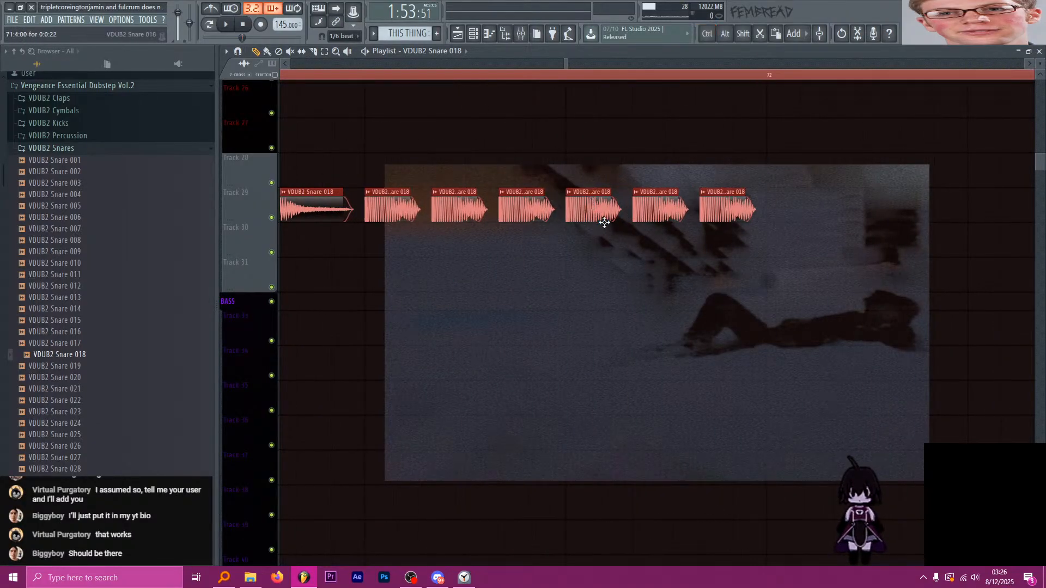
scroll(600, 218, "down", 5)
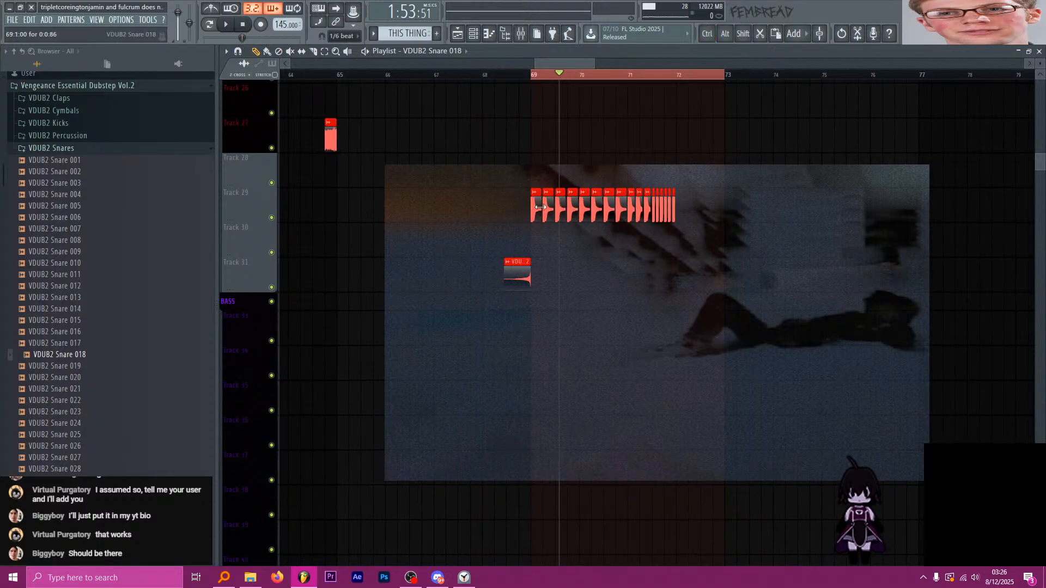
double_click(539, 207)
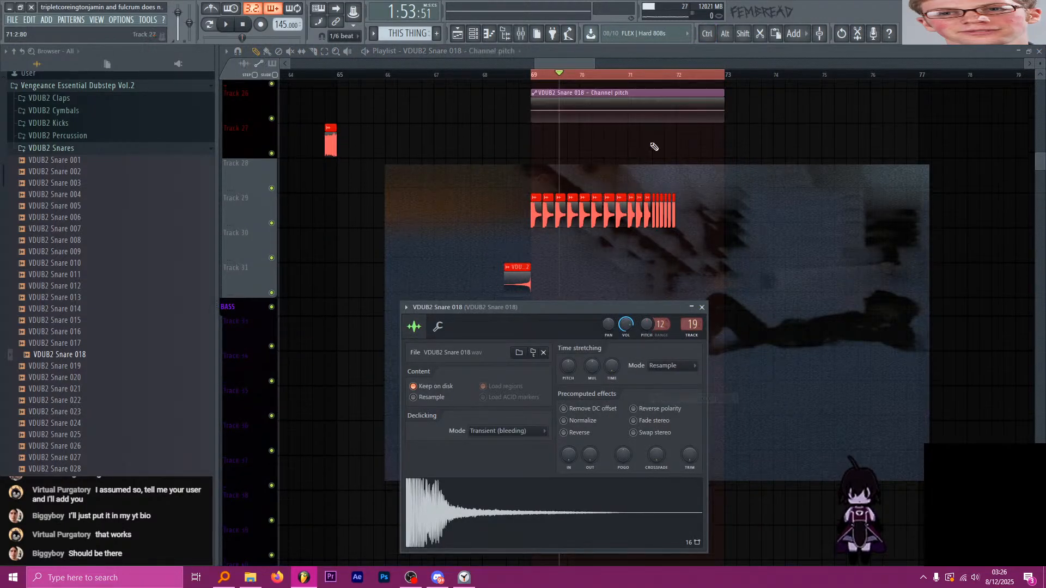
left_click_drag(632, 94, 630, 247)
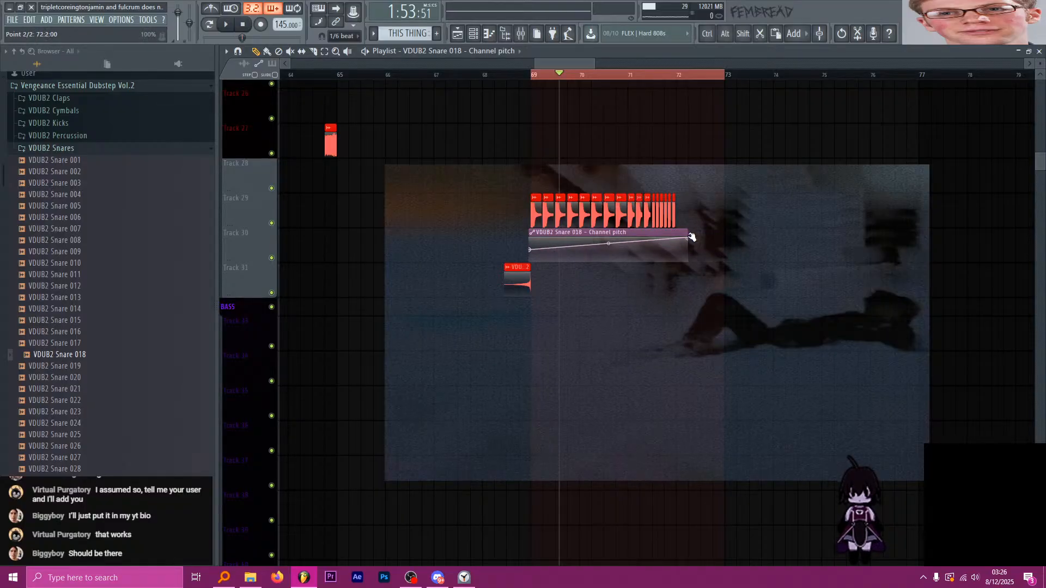
Return snapping to Line and lower the VDUB2 Snare 018 mixer track's level while playing from bar 69.
left_click(520, 35)
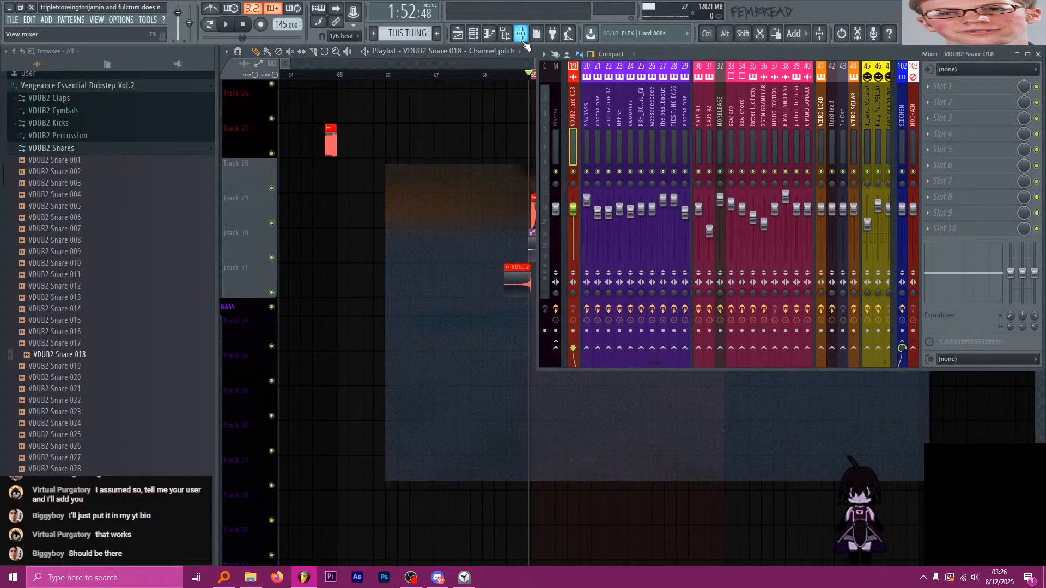
left_click(521, 35)
left_click(521, 34)
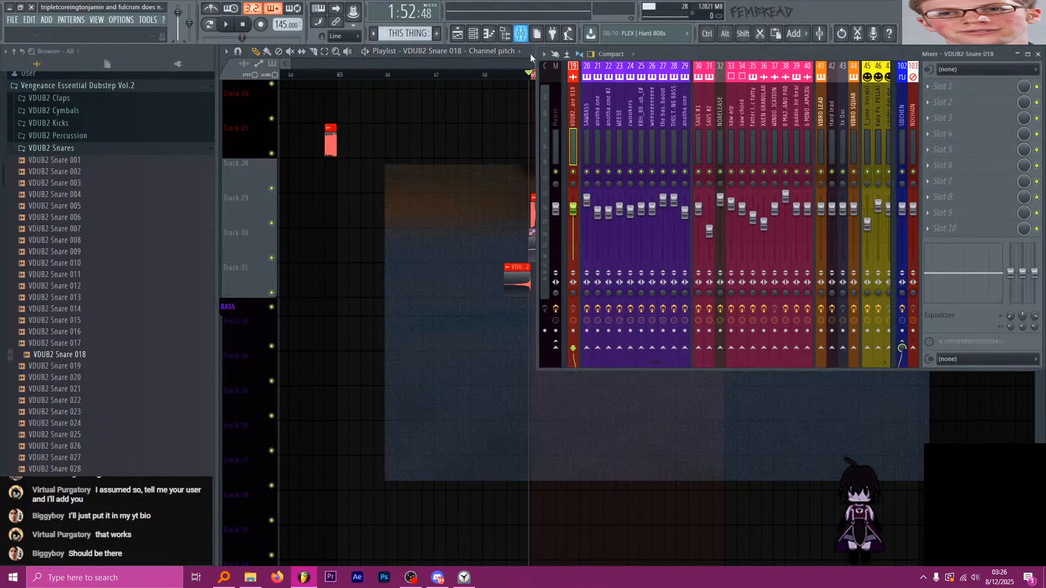
key("space")
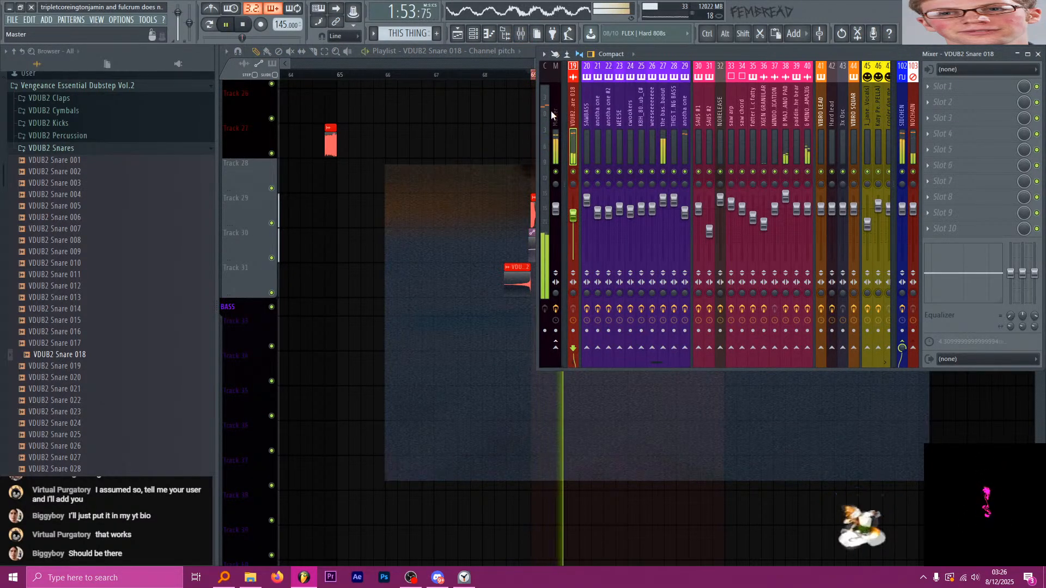
left_click(520, 35)
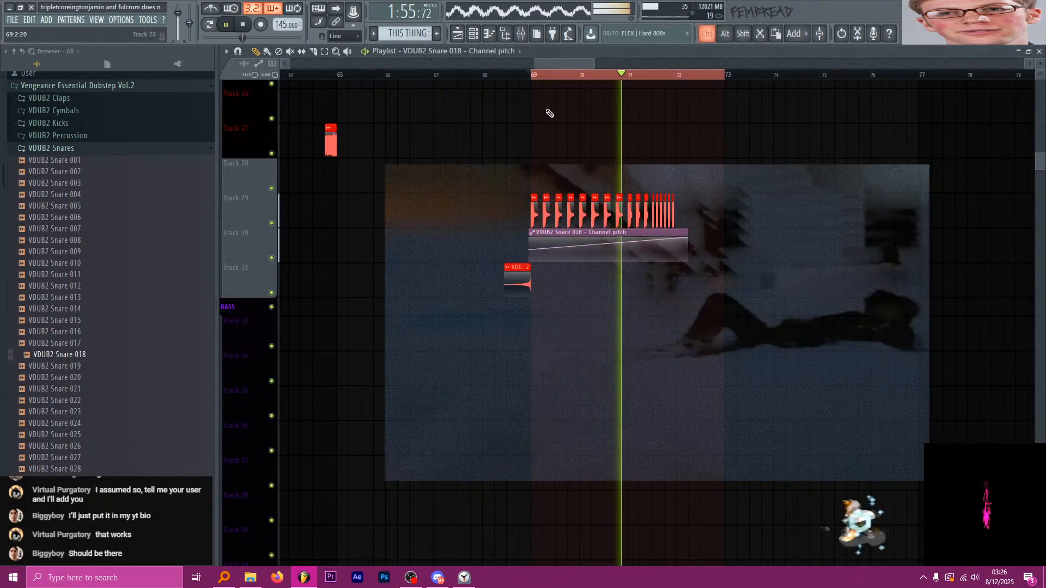
scroll(604, 158, "right", 2)
scroll(604, 168, "up", 4)
key("space")
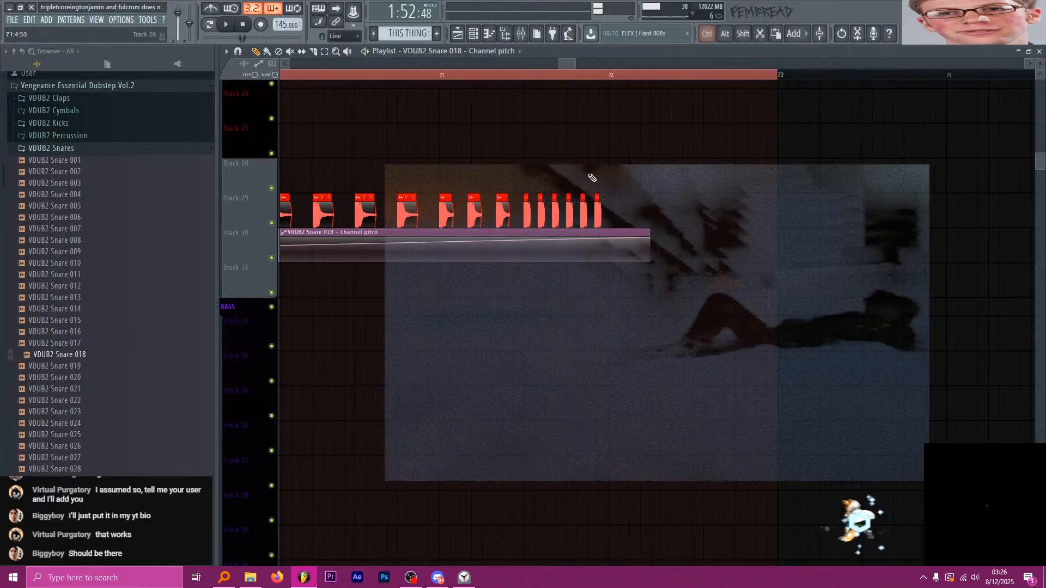
Play the arrangement from about bar 63 to bar 72 and check the snare roll against the bass and synth clips.
scroll(618, 176, "down", 6)
scroll(615, 175, "down", 2)
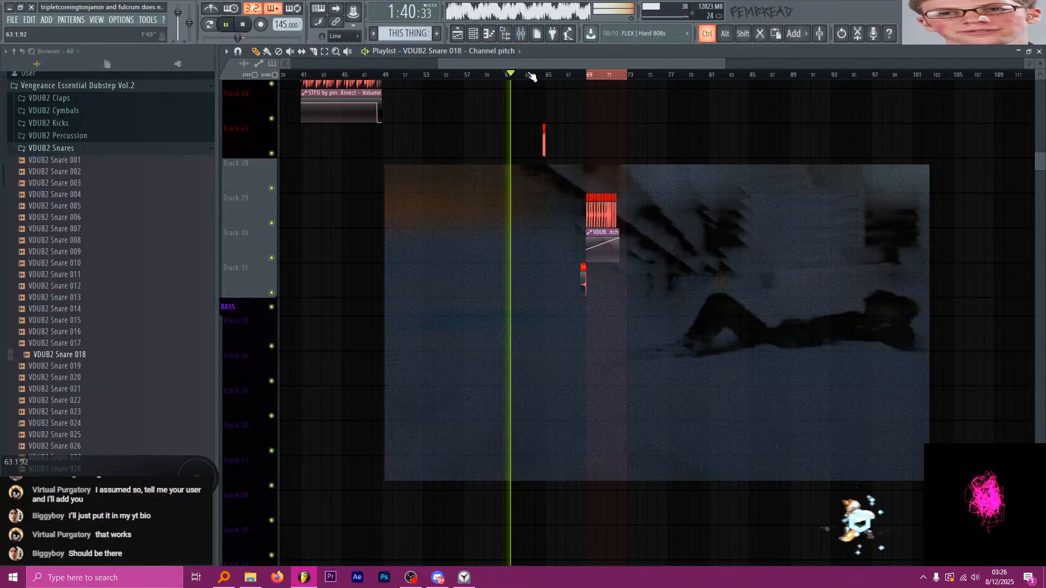
scroll(551, 87, "down", 1)
scroll(572, 98, "up", 4, "ctrl")
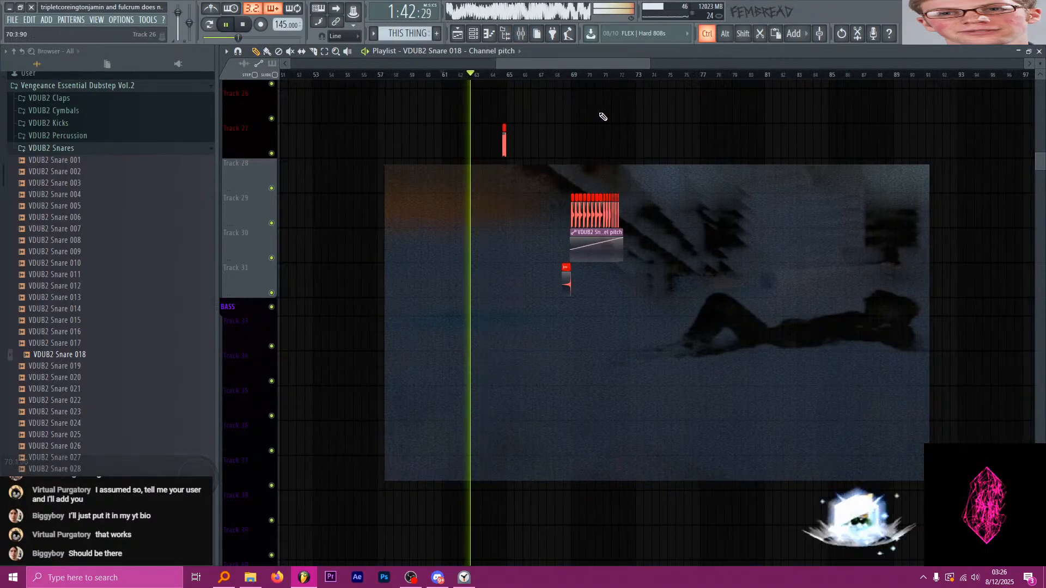
scroll(559, 145, "down", 3, "alt")
scroll(557, 143, "down", 2, "ctrl")
scroll(620, 108, "up", 3, "ctrl")
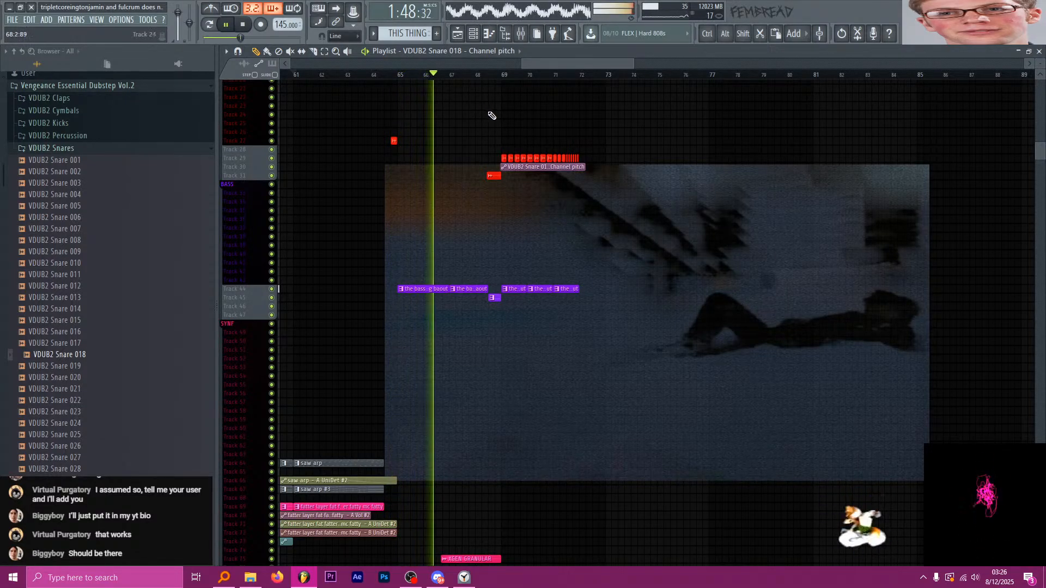
scroll(493, 116, "down", 1)
scroll(498, 130, "down", 7)
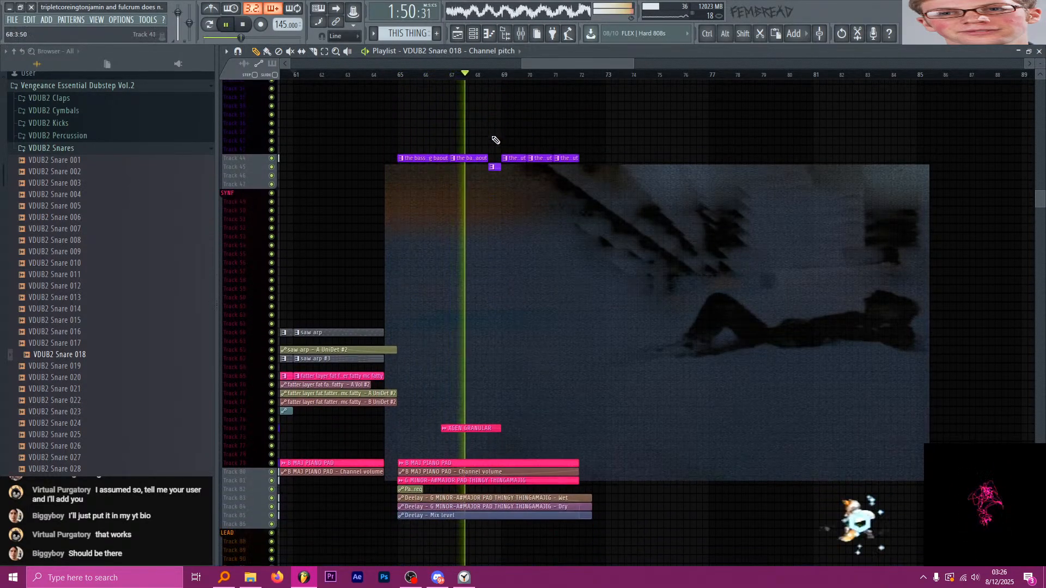
scroll(502, 154, "down", 2, "ctrl")
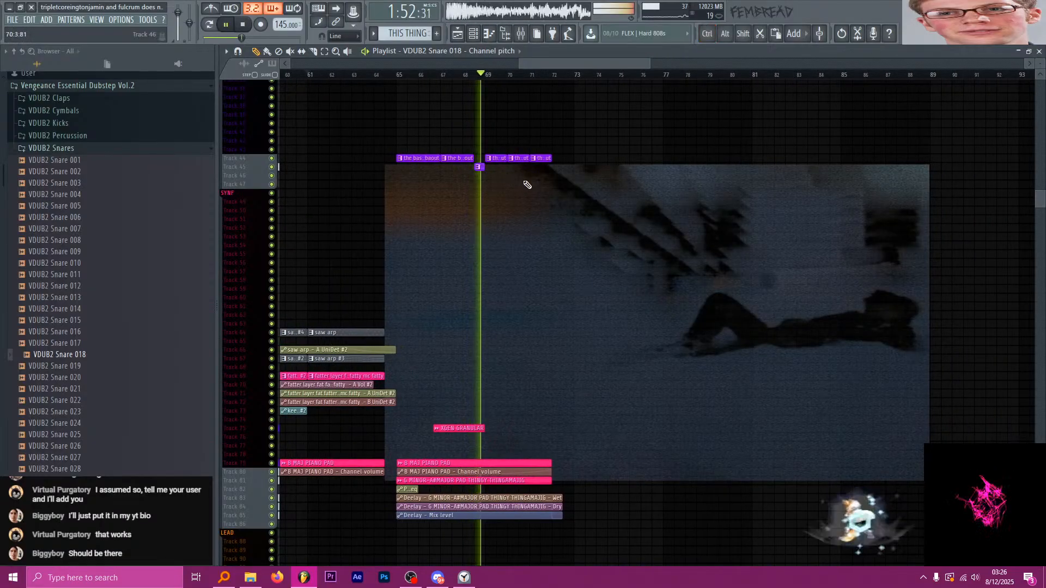
scroll(532, 186, "up", 3, "ctrl")
scroll(612, 208, "up", 3)
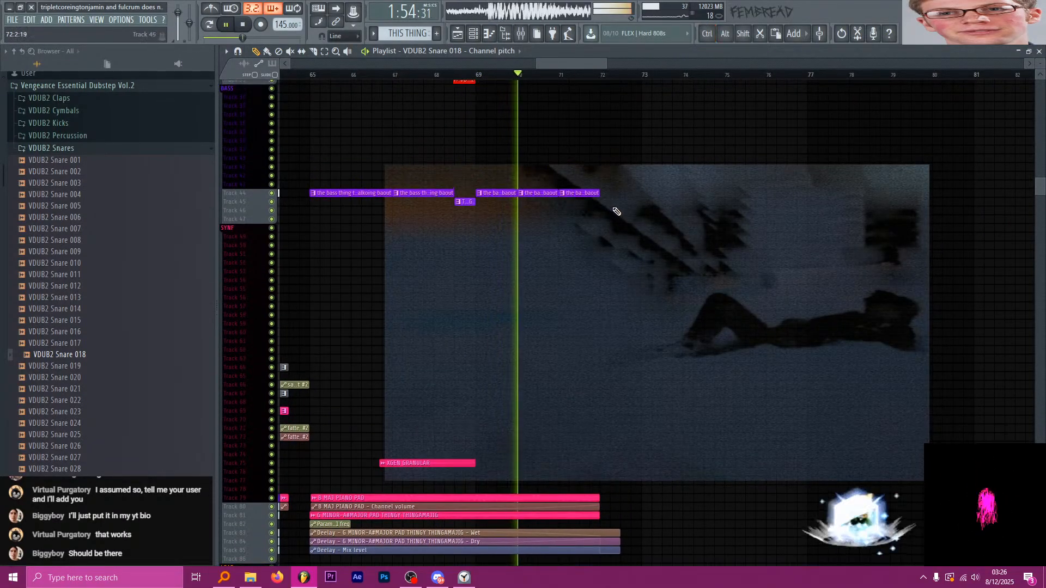
scroll(642, 211, "up", 6)
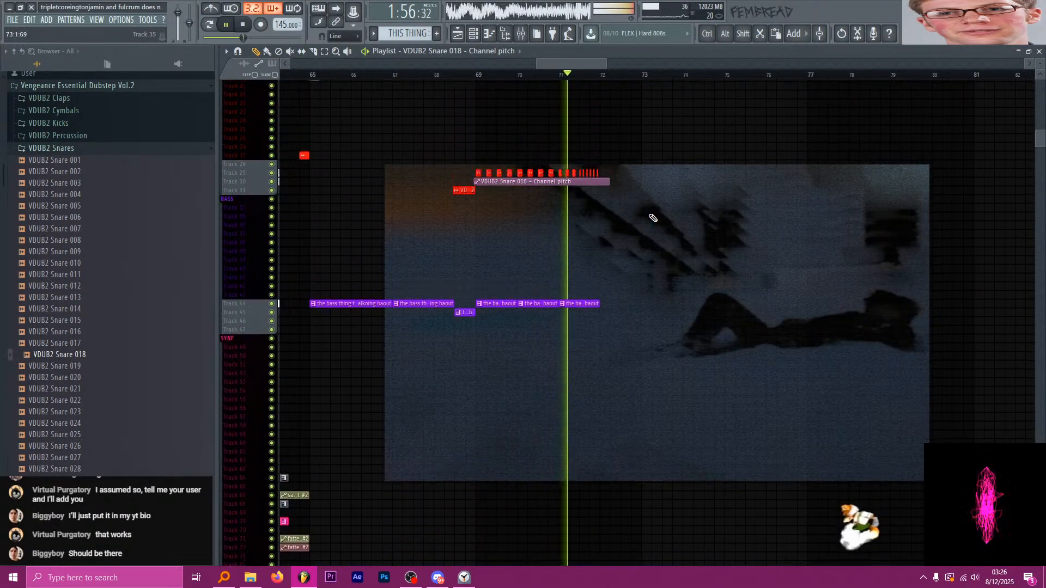
scroll(559, 196, "up", 3, "ctrl")
scroll(559, 196, "up", 2, "ctrl")
key("space")
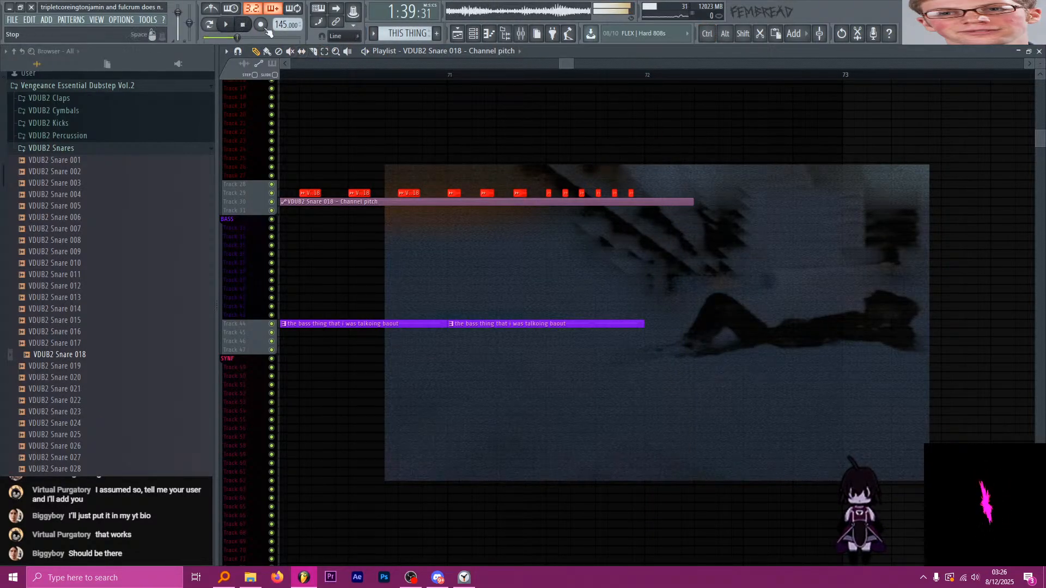
Examine where the synth, Deelay and fakeout delay automation clips end around bar 72.
scroll(614, 135, "down", 10)
scroll(607, 177, "down", 5, "ctrl")
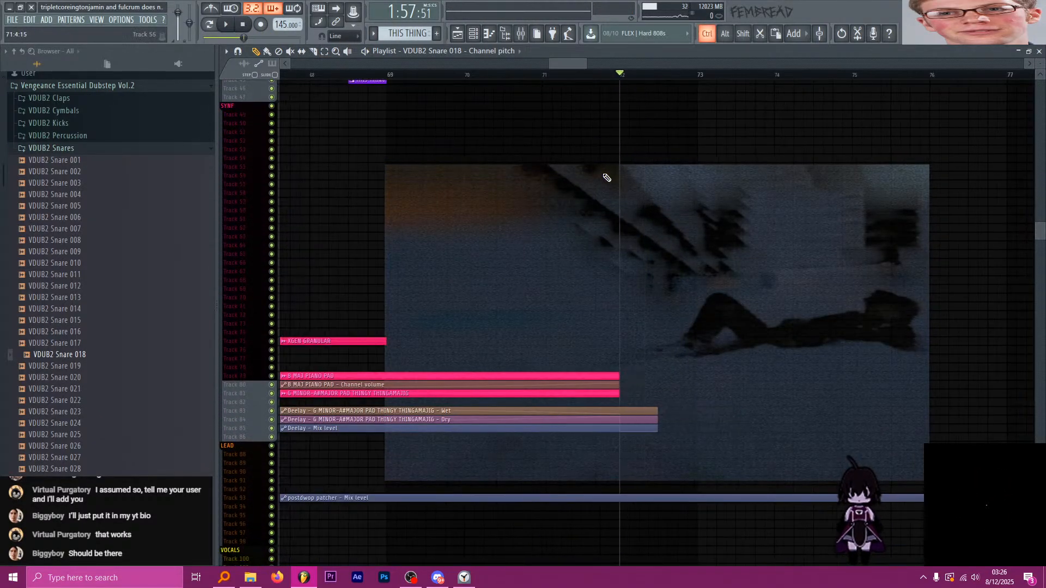
scroll(658, 286, "up", 5, "alt")
scroll(660, 290, "down", 7)
scroll(648, 248, "up", 1, "ctrl")
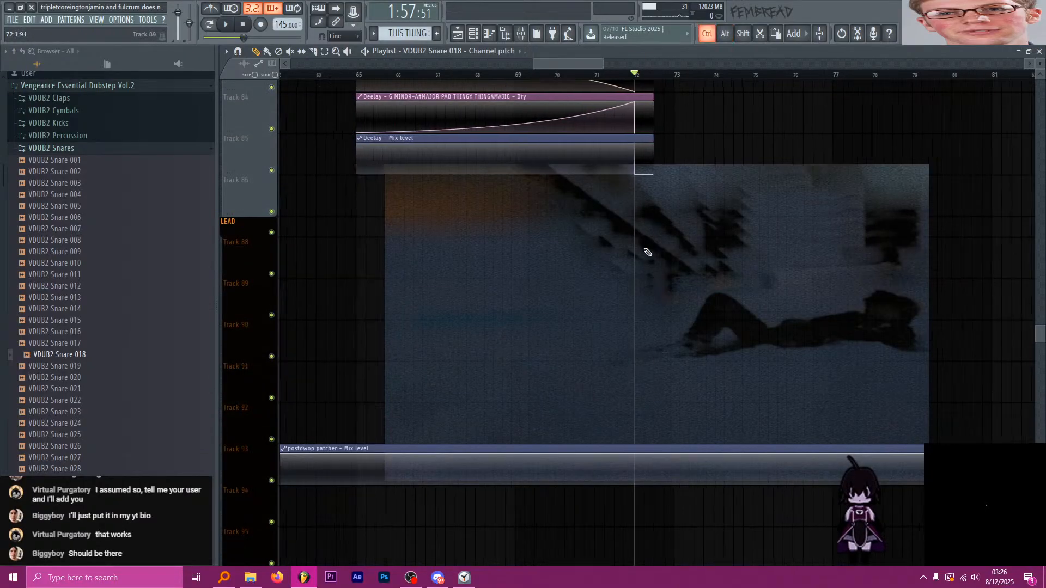
scroll(672, 278, "down", 4)
scroll(674, 285, "down", 3, "ctrl")
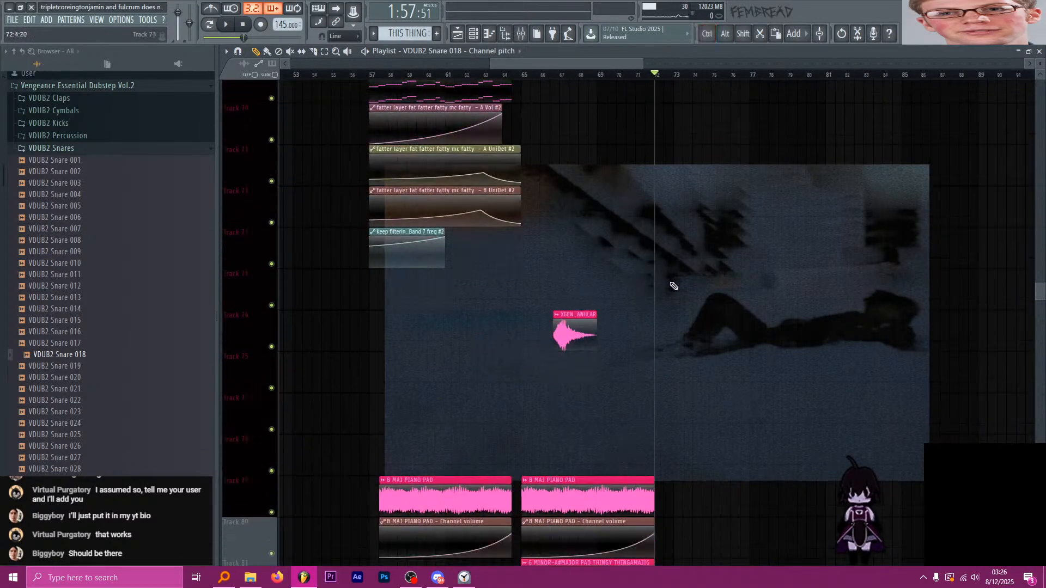
scroll(669, 280, "down", 5)
scroll(659, 264, "down", 5)
scroll(660, 260, "up", 2)
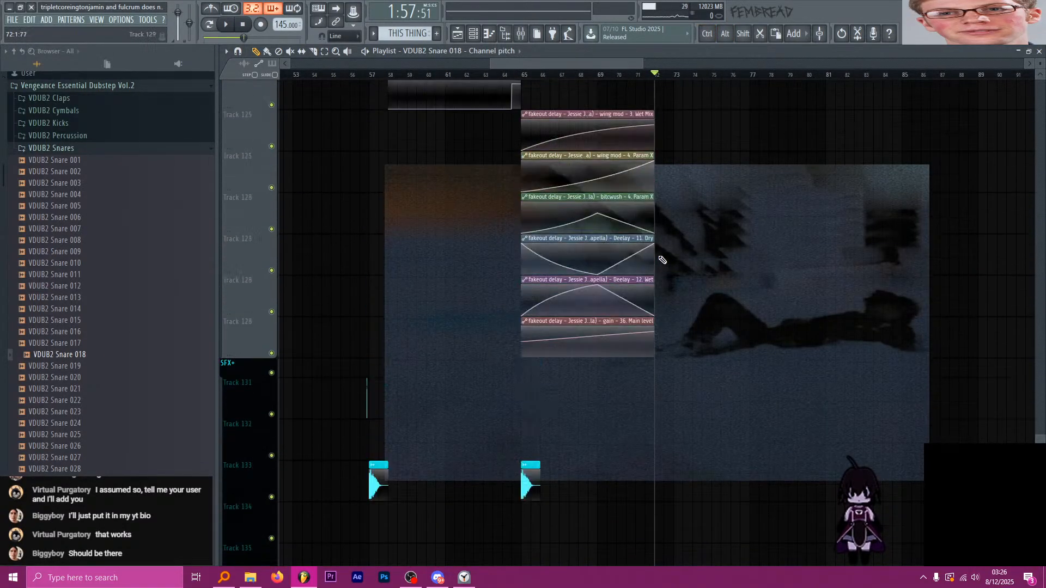
scroll(663, 188, "up", 3, "ctrl")
scroll(674, 174, "up", 3, "ctrl")
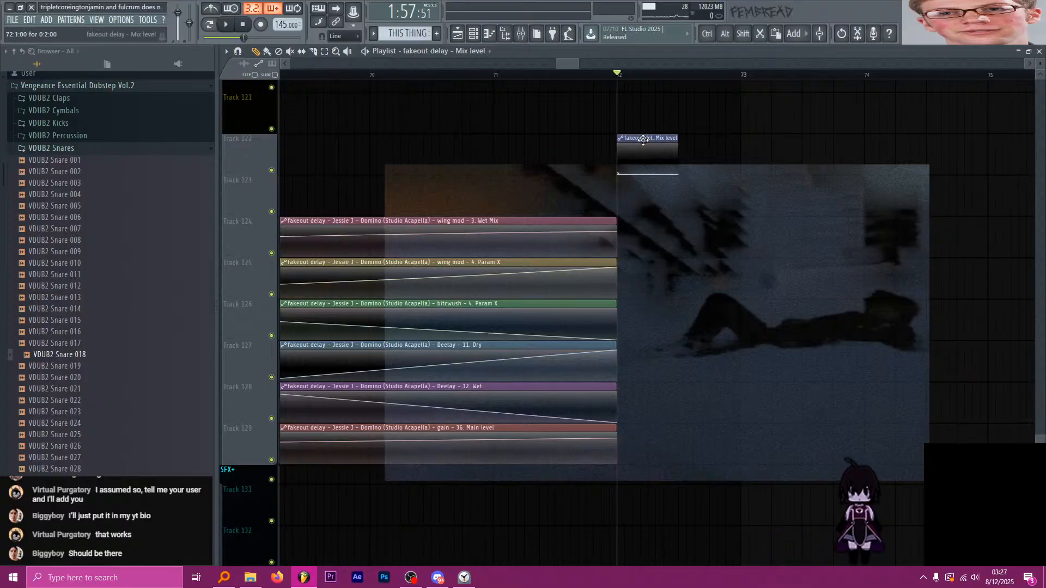
scroll(637, 135, "down", 2, "ctrl")
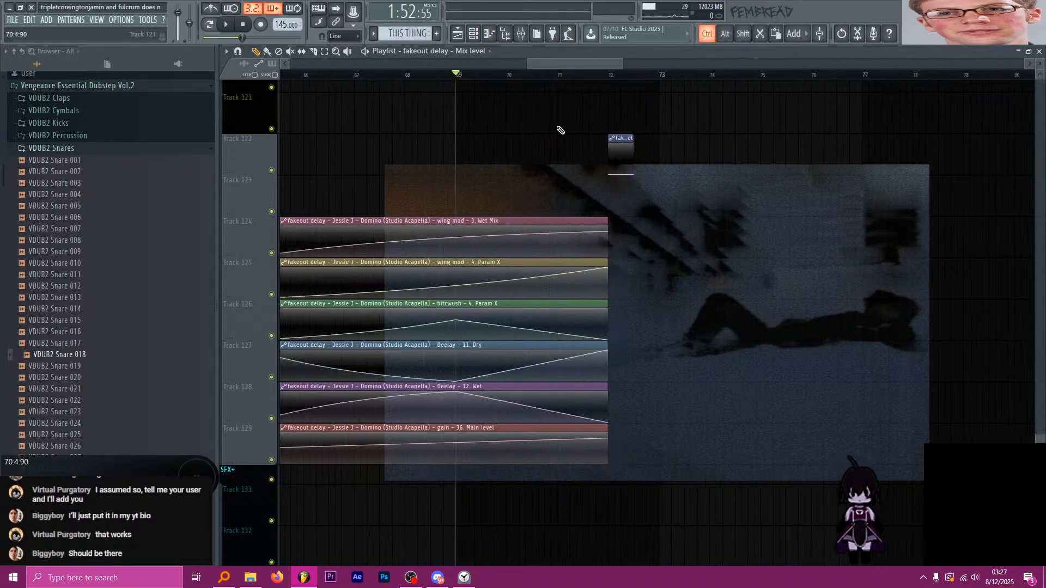
Lengthen bar 71's six shortest snares until they meet end to end, and extend the three snares in its first half.
scroll(561, 136, "down", 5, "ctrl")
scroll(570, 153, "up", 8)
scroll(569, 174, "up", 15)
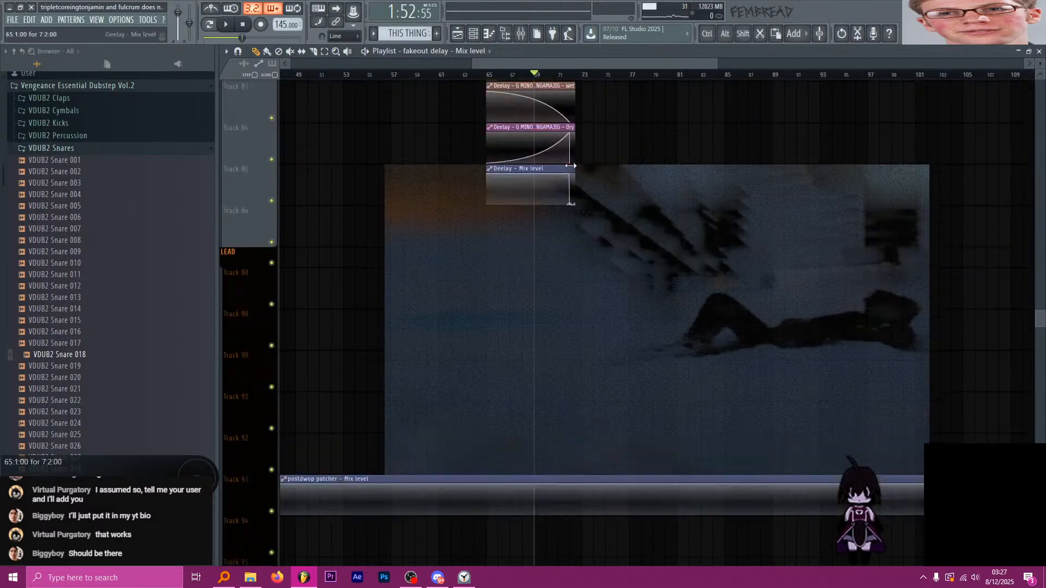
scroll(564, 201, "up", 5)
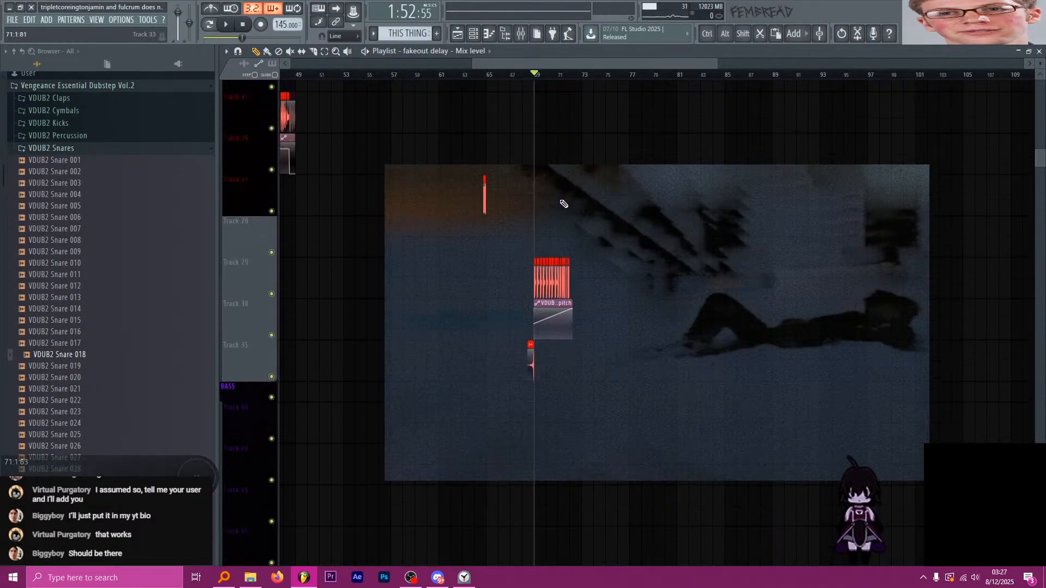
scroll(564, 201, "up", 12, "ctrl")
scroll(679, 348, "up", 2, "ctrl")
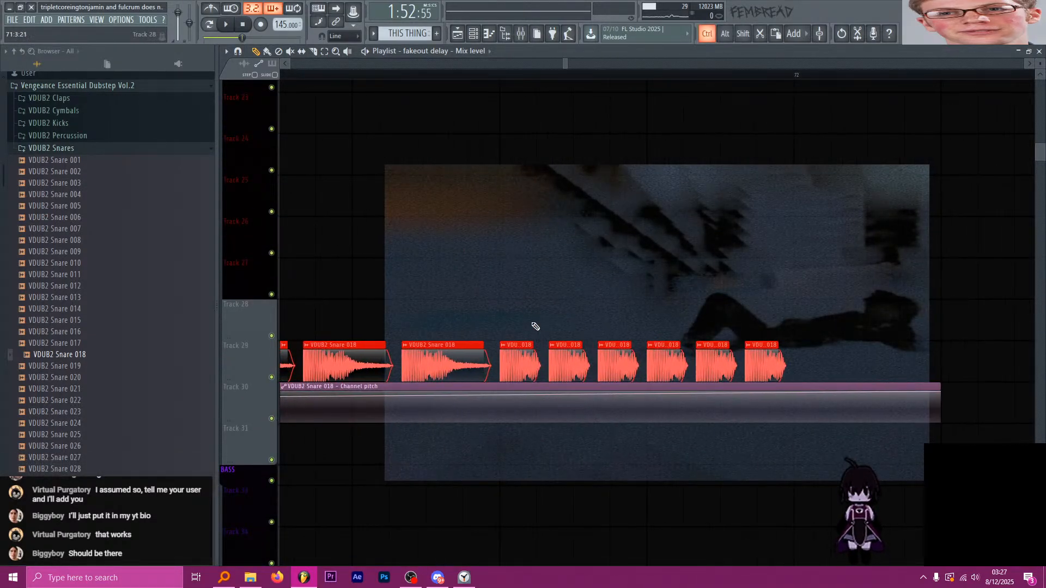
left_click_drag(507, 323, 796, 365, "ctrl")
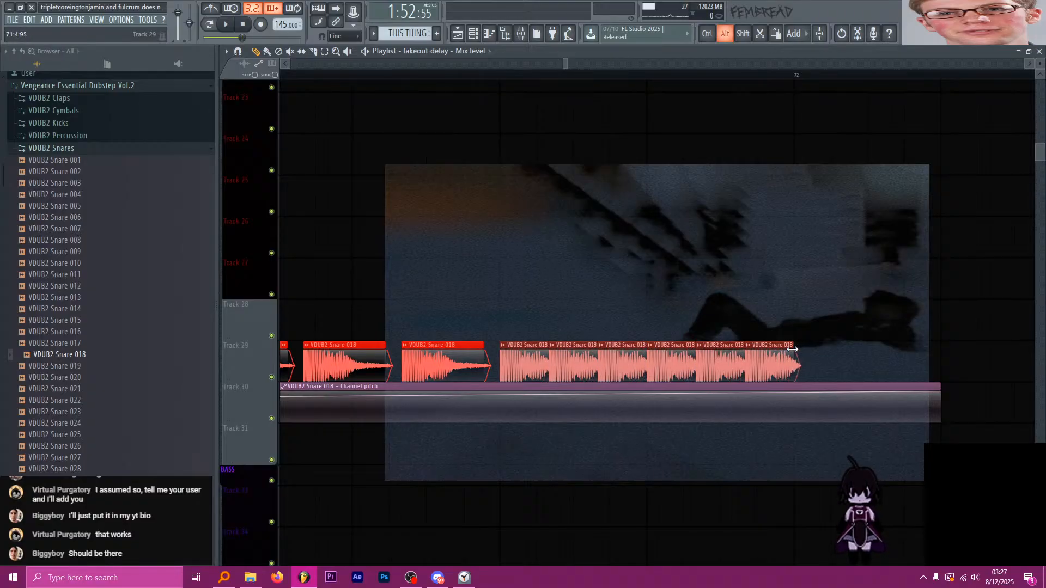
scroll(726, 281, "down", 2, "ctrl")
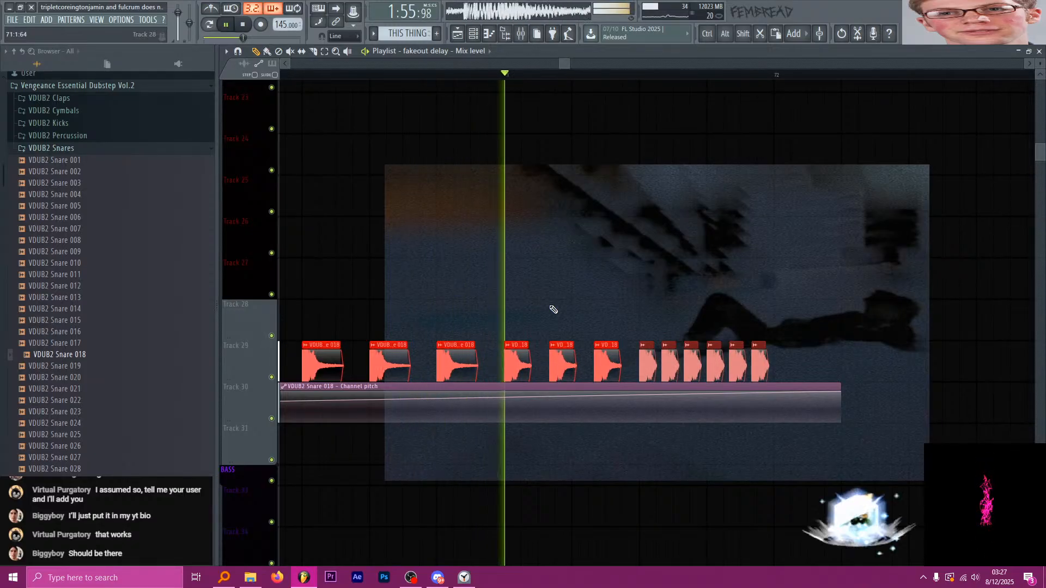
key("space")
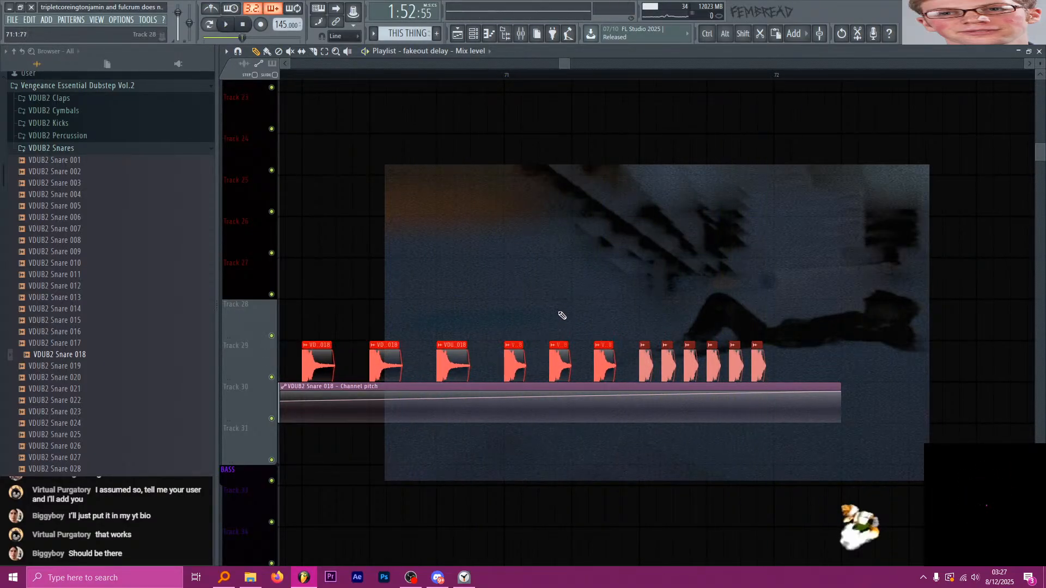
left_click_drag(503, 327, 610, 353)
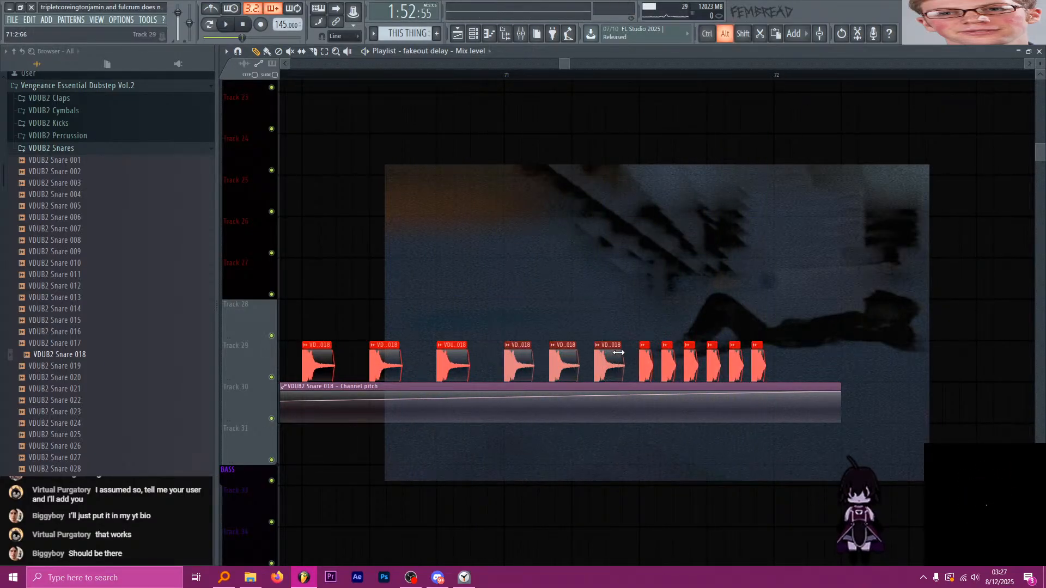
key("space")
Examine the SFX clips around bars 57 to 72 and the crash, white noise and Balance automation at bar 17.
scroll(630, 300, "down", 10)
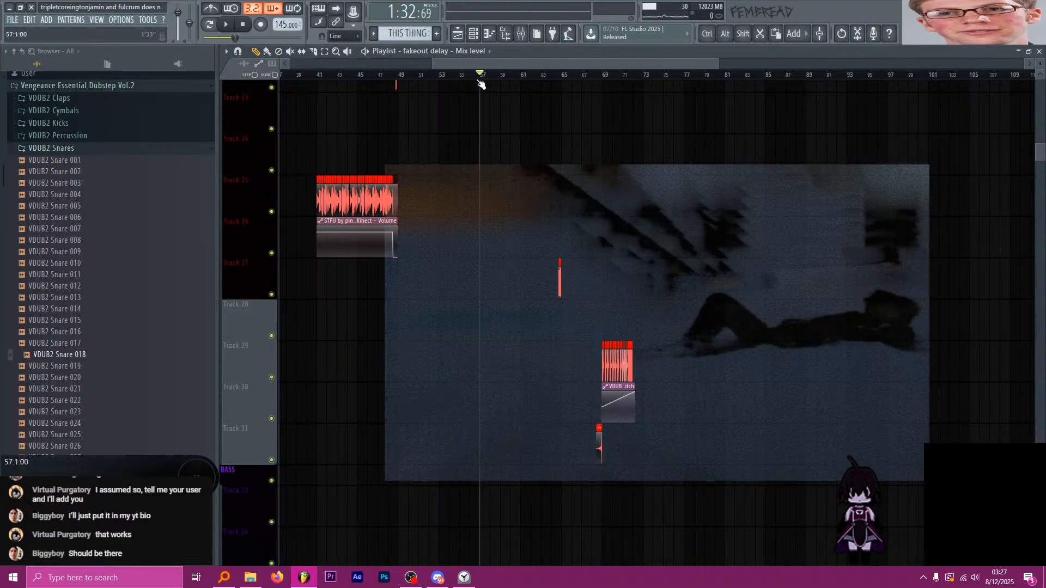
scroll(515, 234, "down", 15)
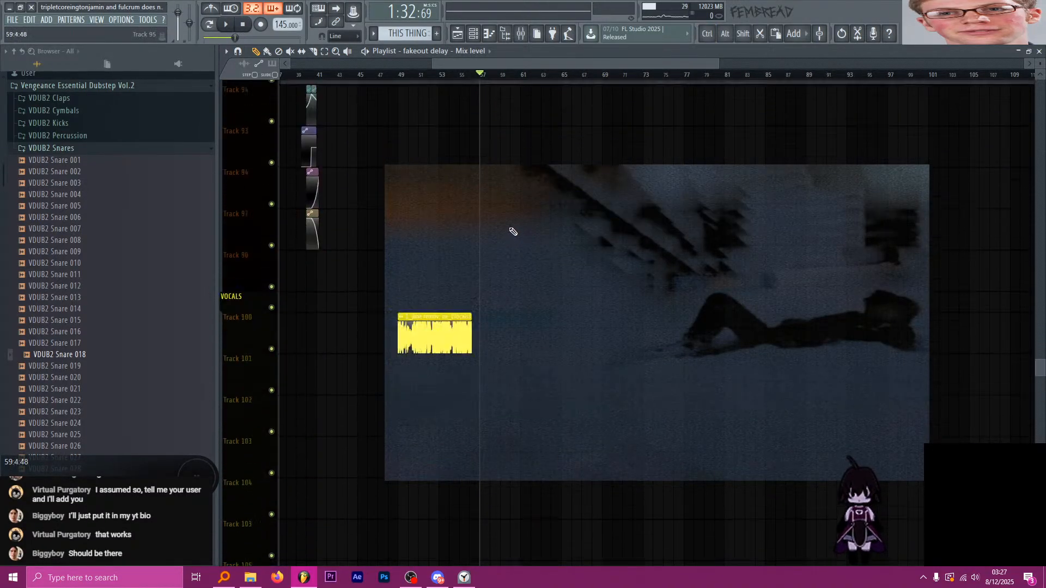
scroll(514, 232, "down", 12)
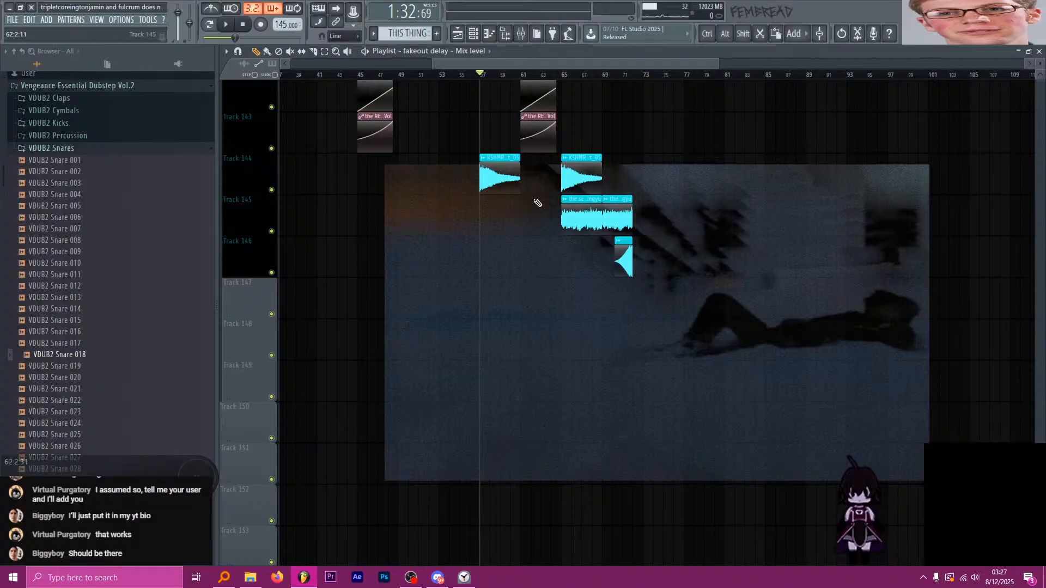
scroll(538, 203, "up", 3)
scroll(539, 210, "down", 5)
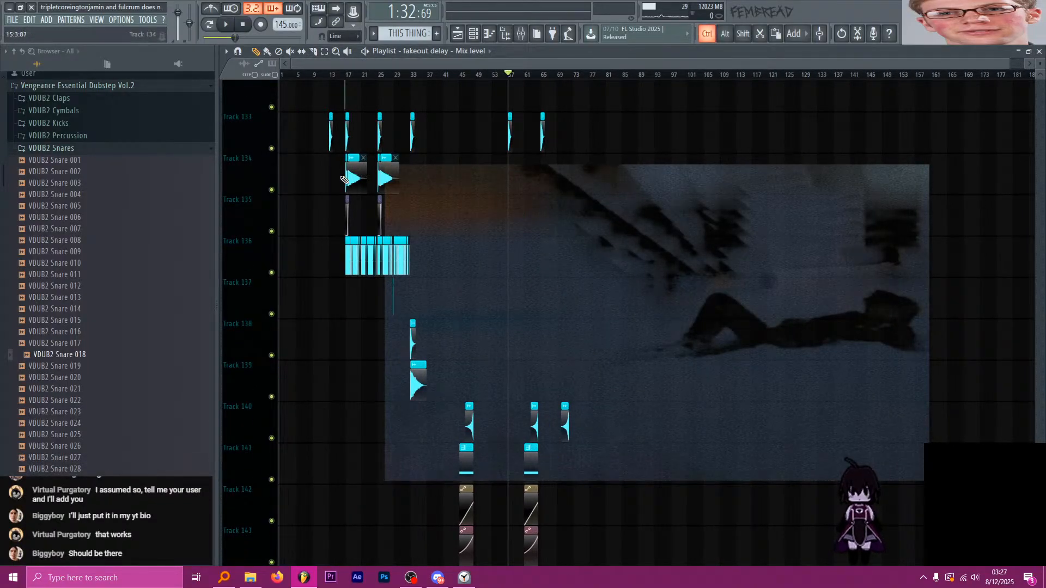
scroll(350, 194, "up", 10)
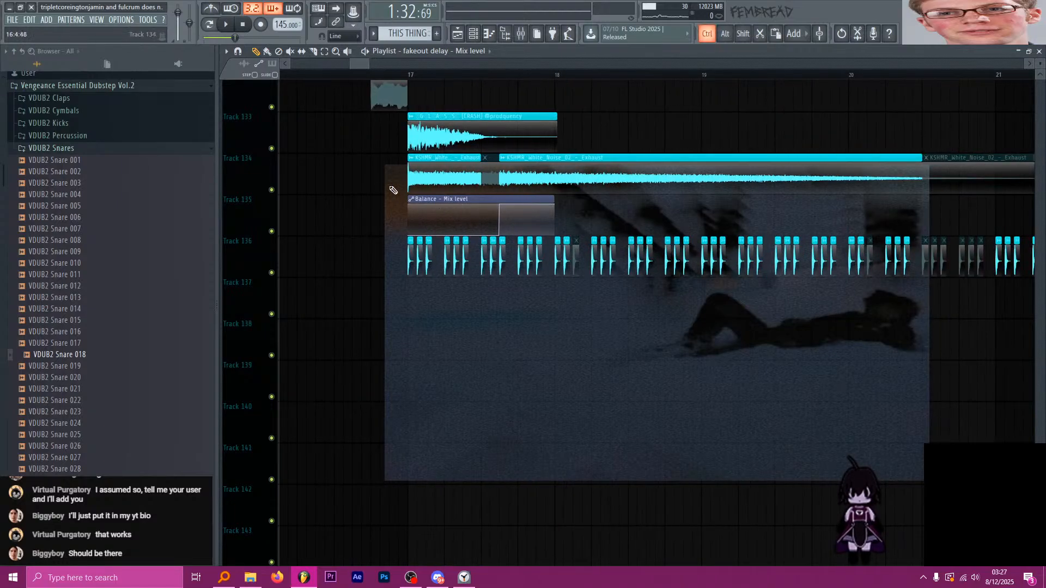
scroll(399, 192, "up", 3)
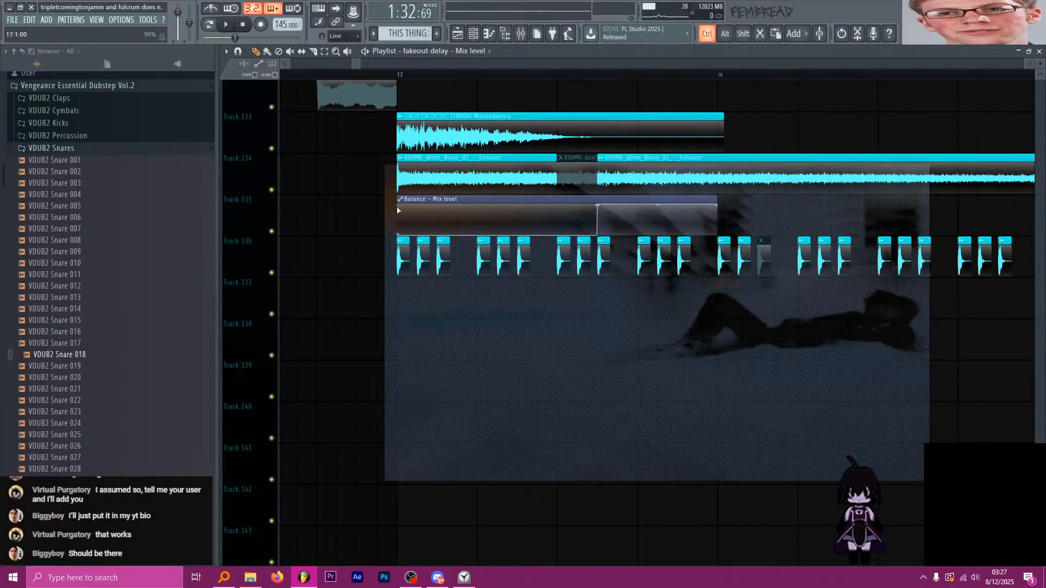
scroll(398, 211, "down", 15)
scroll(494, 228, "down", 5)
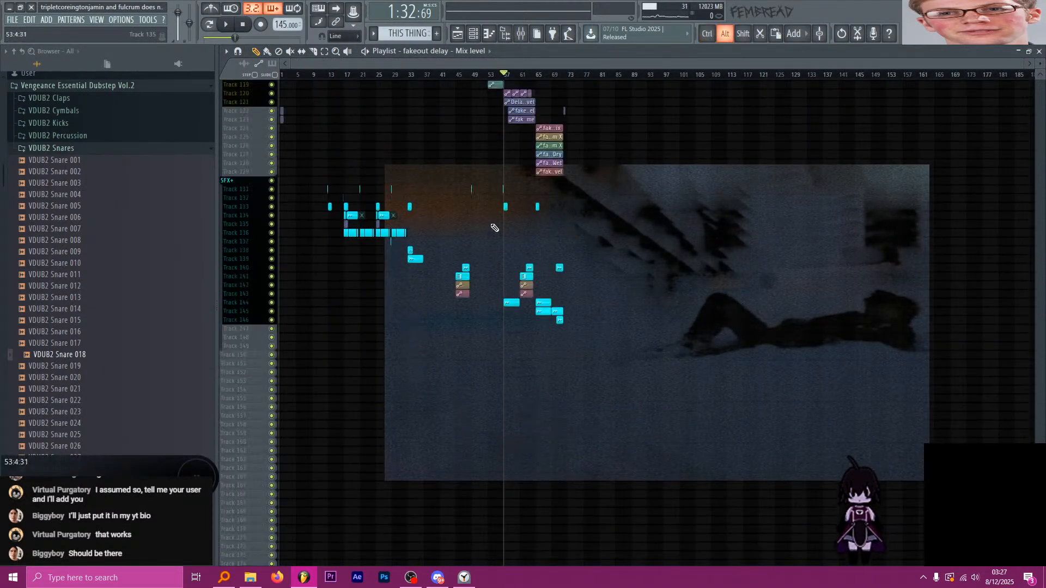
Play the arrangement from the start and follow the PIANO, M7-9_PAD and Patcher automation clips through bar 8.
scroll(485, 218, "up", 10)
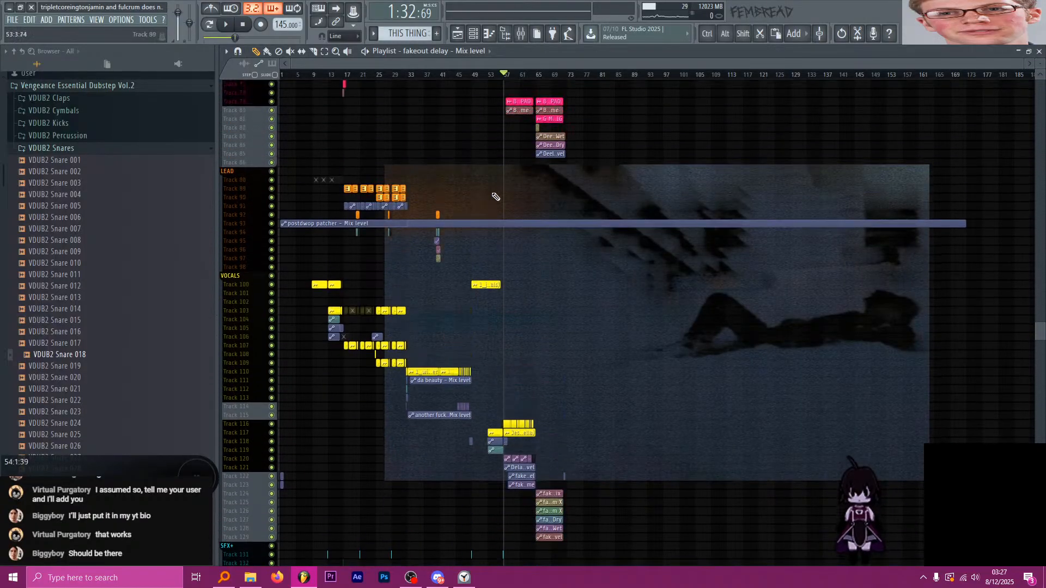
scroll(497, 182, "up", 12)
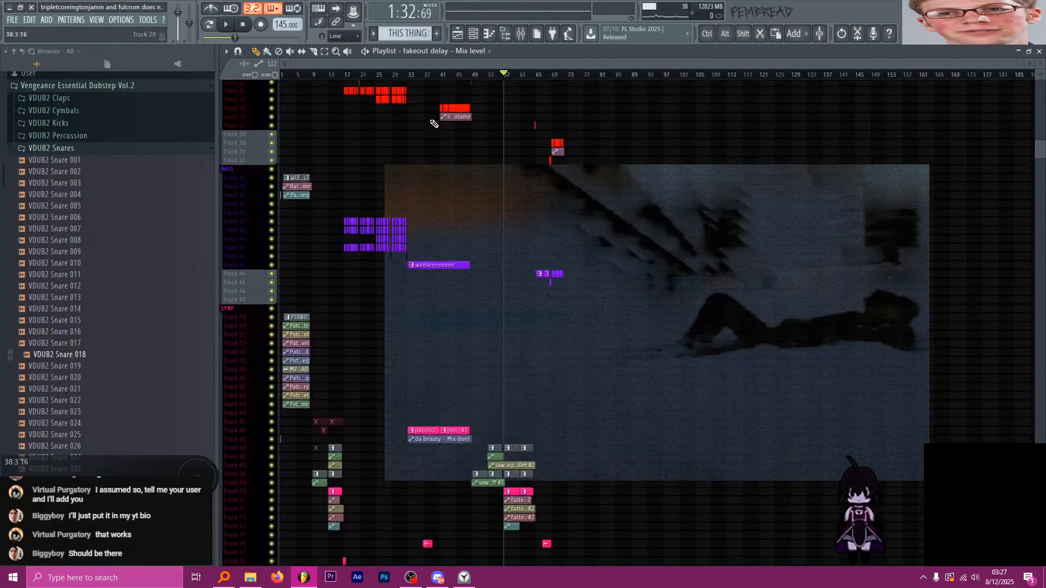
scroll(420, 122, "up", 2)
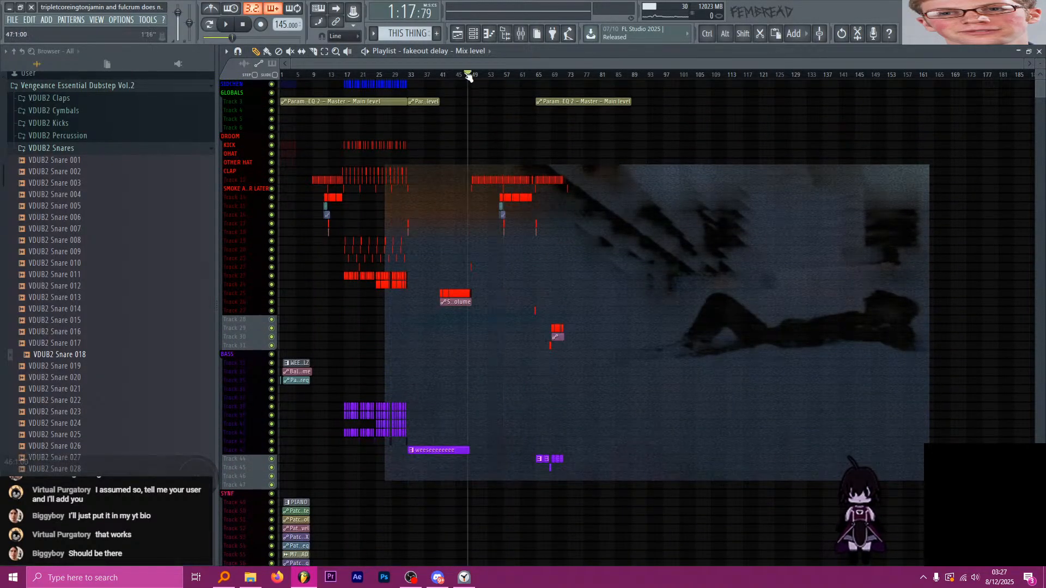
scroll(238, 141, "up", 6)
scroll(230, 152, "down", 4)
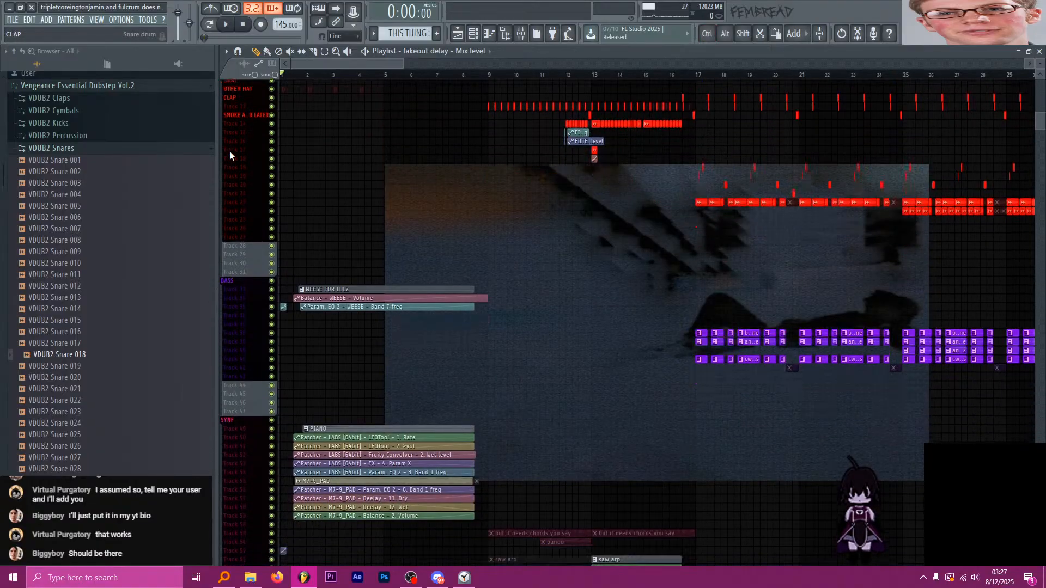
key("space")
scroll(238, 167, "down", 4)
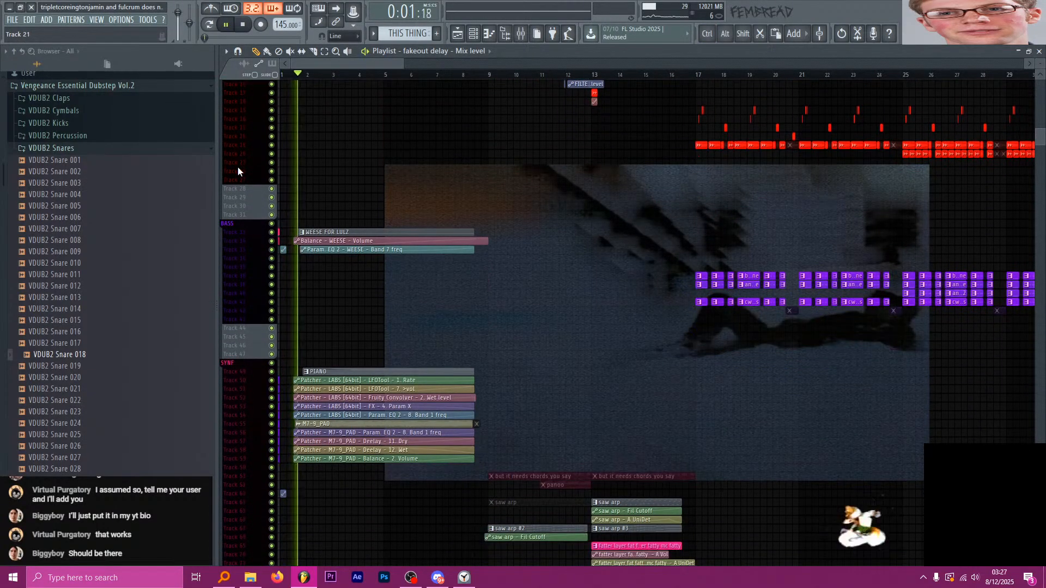
scroll(239, 218, "down", 3)
scroll(267, 260, "up", 2)
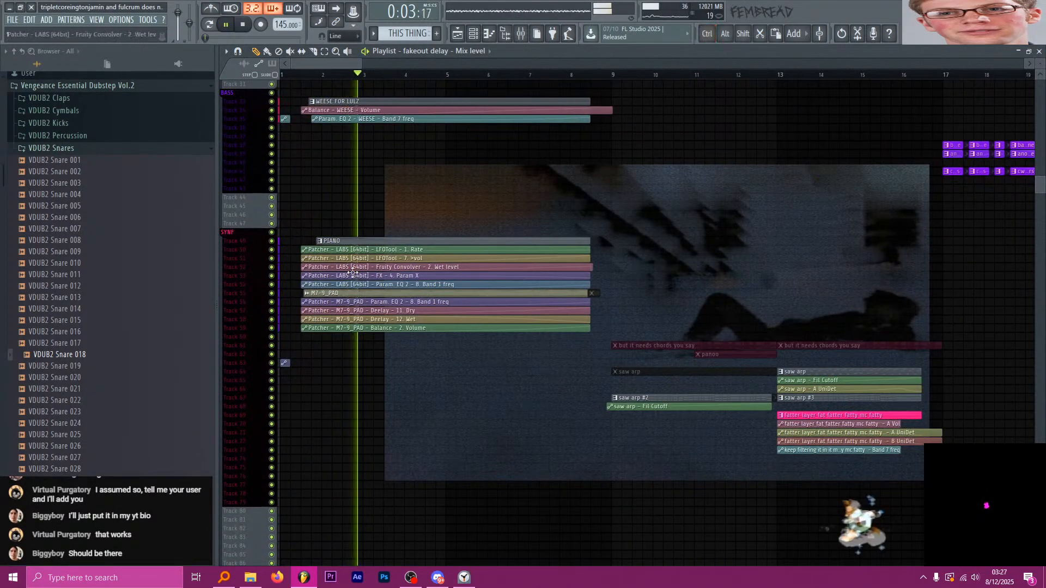
scroll(392, 351, "up", 1)
scroll(392, 350, "up", 3)
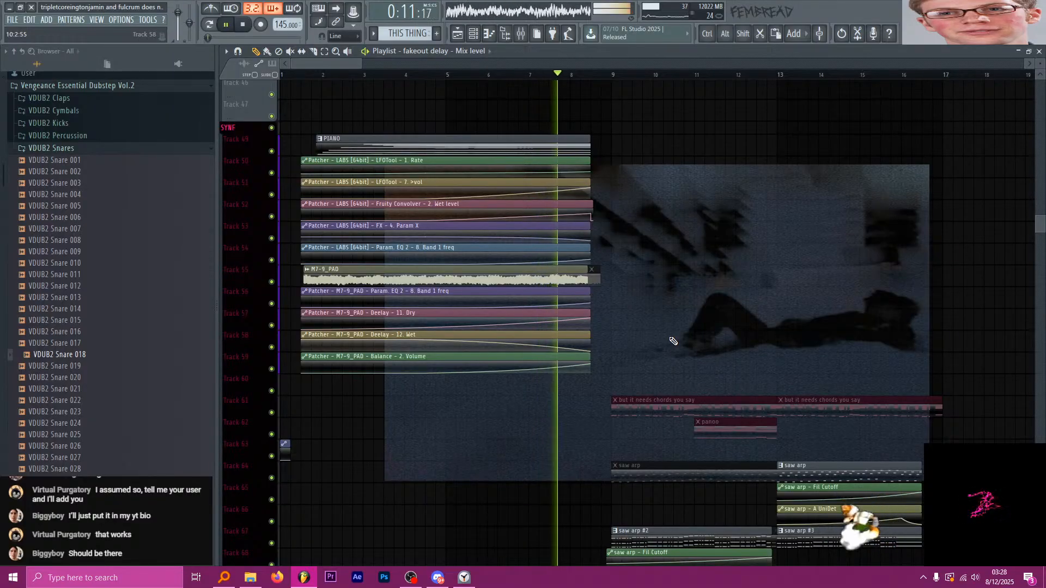
scroll(635, 375, "up", 1)
scroll(596, 386, "down", 3)
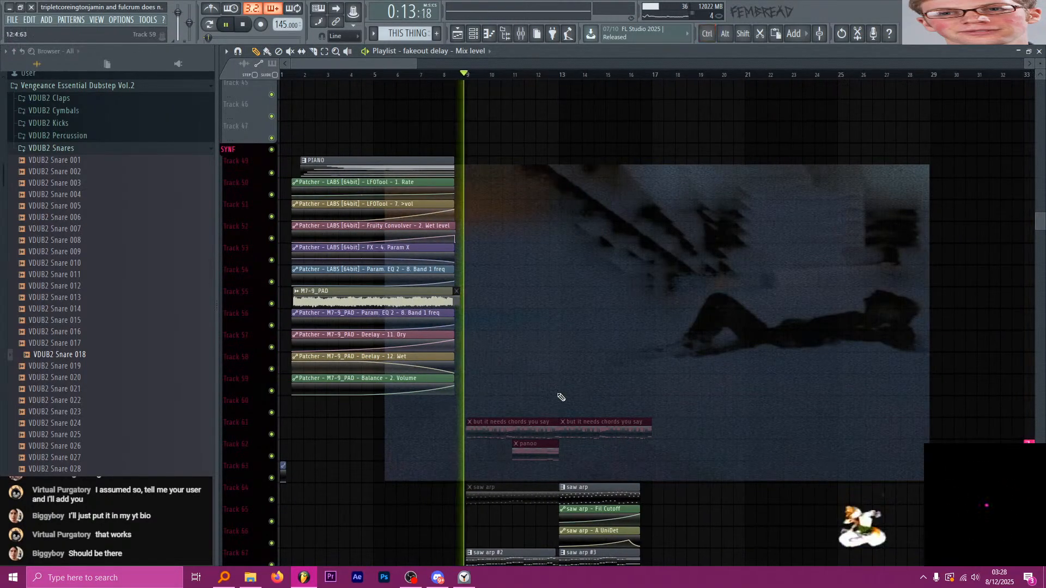
Listen to bars 9 to 17 and examine the saw arp and fatter layer clips with their cutoff, volume and UniDet automation.
scroll(547, 402, "down", 7)
scroll(599, 370, "down", 5)
scroll(664, 313, "down", 4)
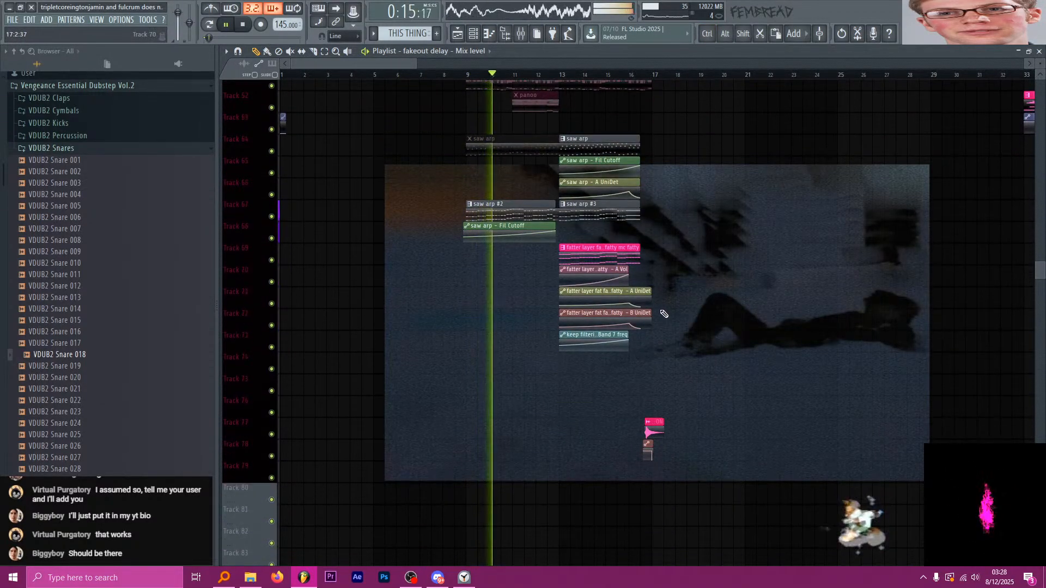
scroll(664, 310, "down", 2)
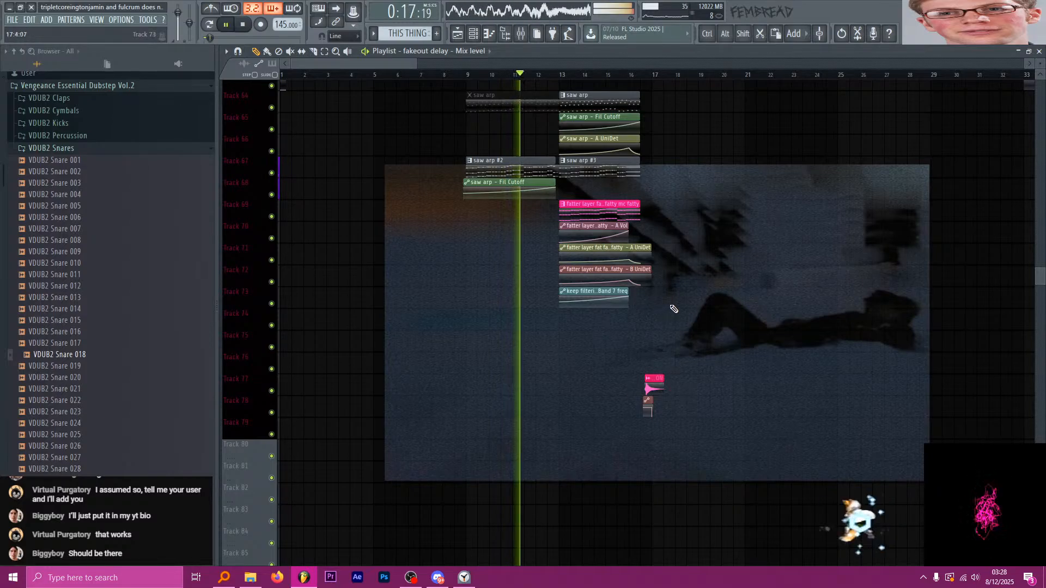
scroll(760, 276, "up", 2)
scroll(719, 270, "up", 1)
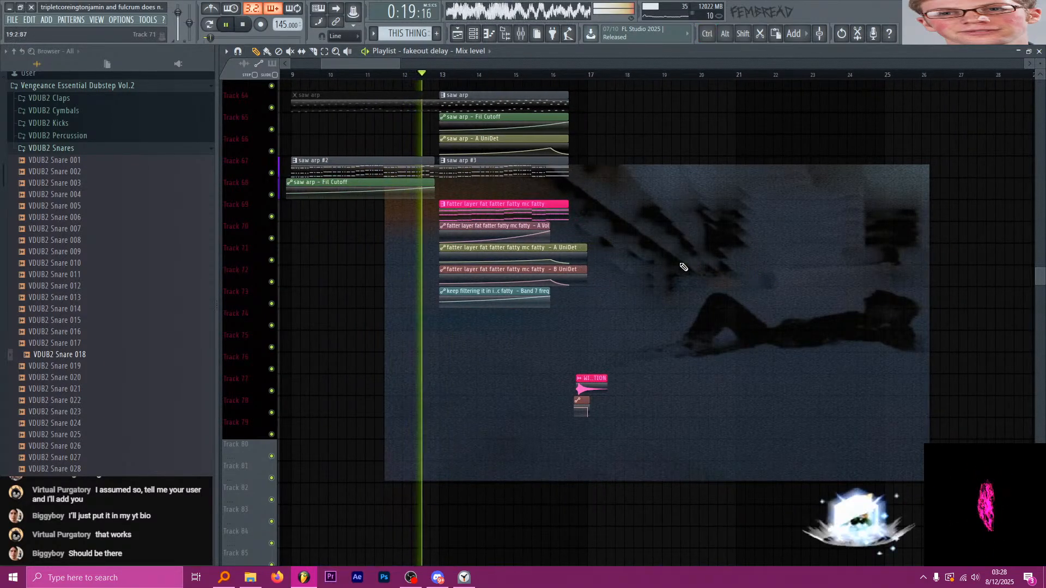
scroll(698, 242, "up", 1)
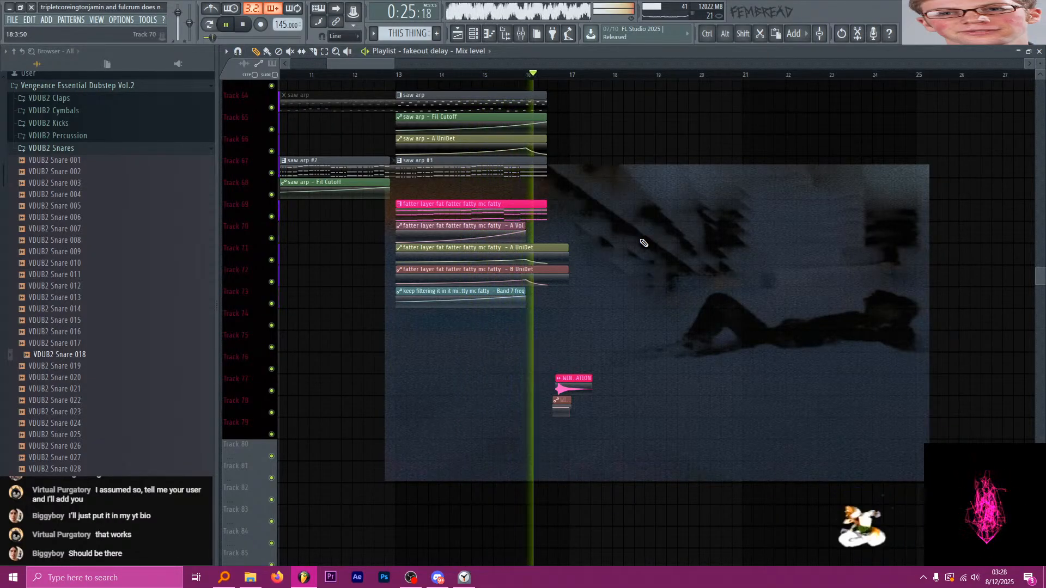
scroll(629, 280, "down", 1)
scroll(628, 280, "down", 6)
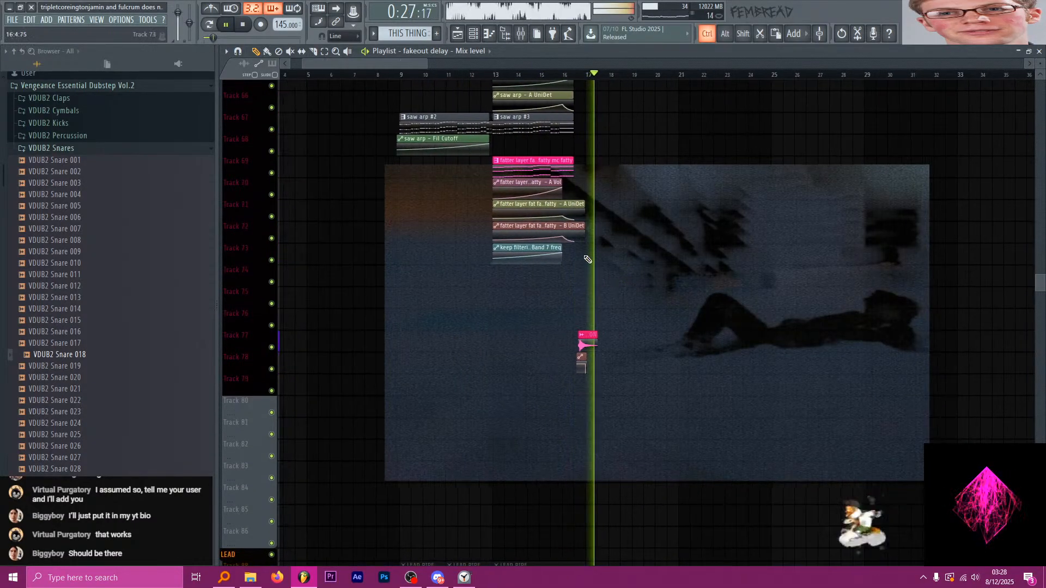
Listen to the first drop from bar 17 to about bar 28 and check the lead, delay automation and vocal chop clips.
scroll(542, 244, "up", 3)
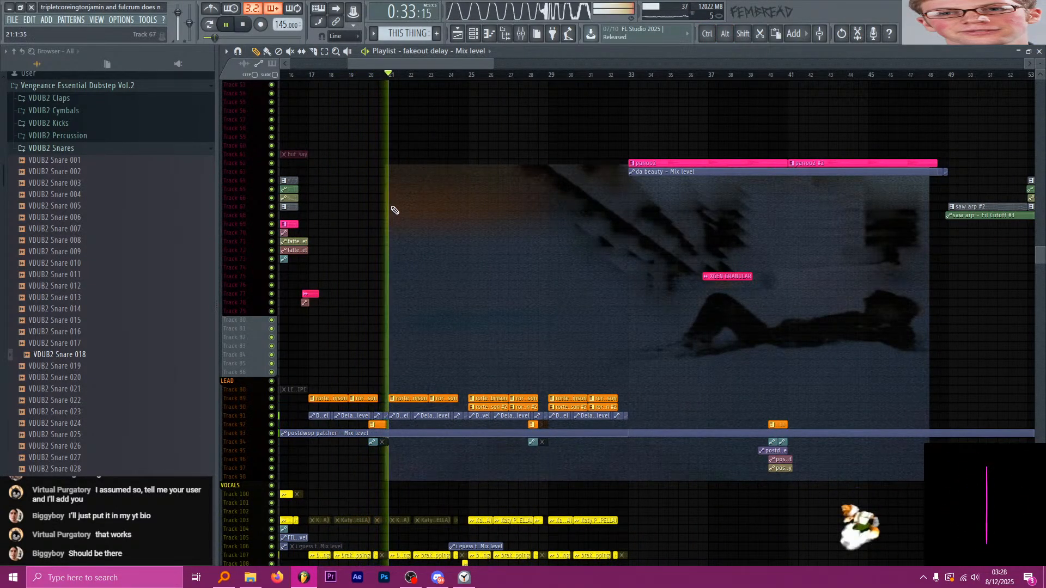
scroll(395, 221, "down", 8)
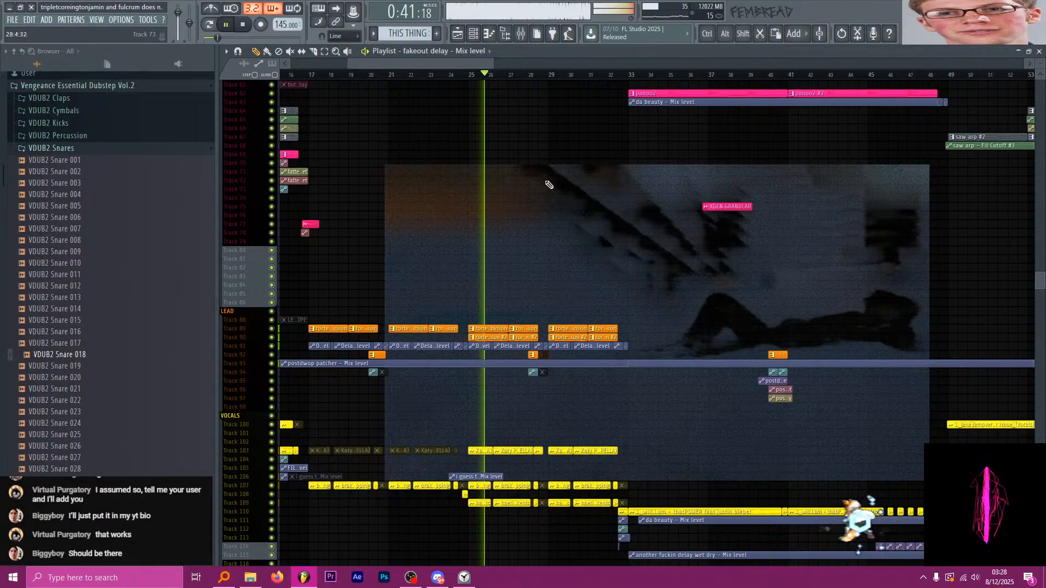
scroll(572, 180, "down", 6)
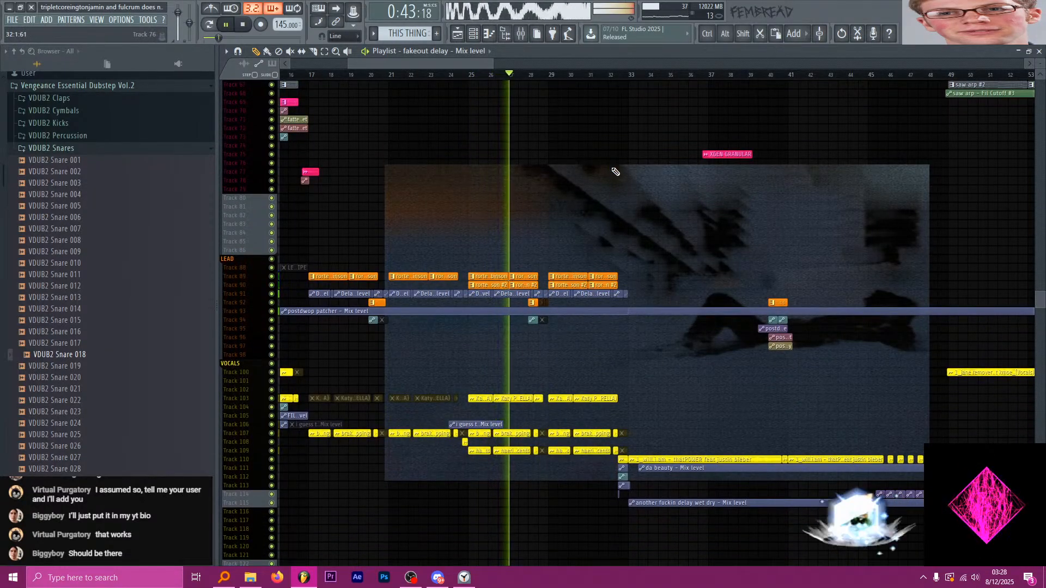
scroll(580, 182, "down", 2)
scroll(707, 224, "up", 2)
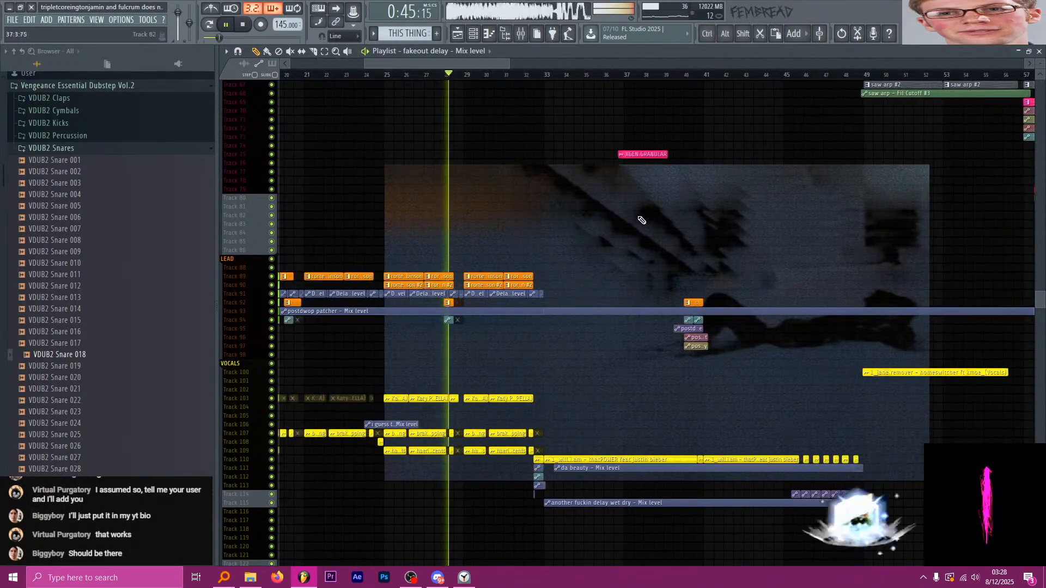
Review the end of the drop and the following breakdown up to about bar 39, including the XGEN GRANULAR clip and vocals.
scroll(627, 218, "up", 1)
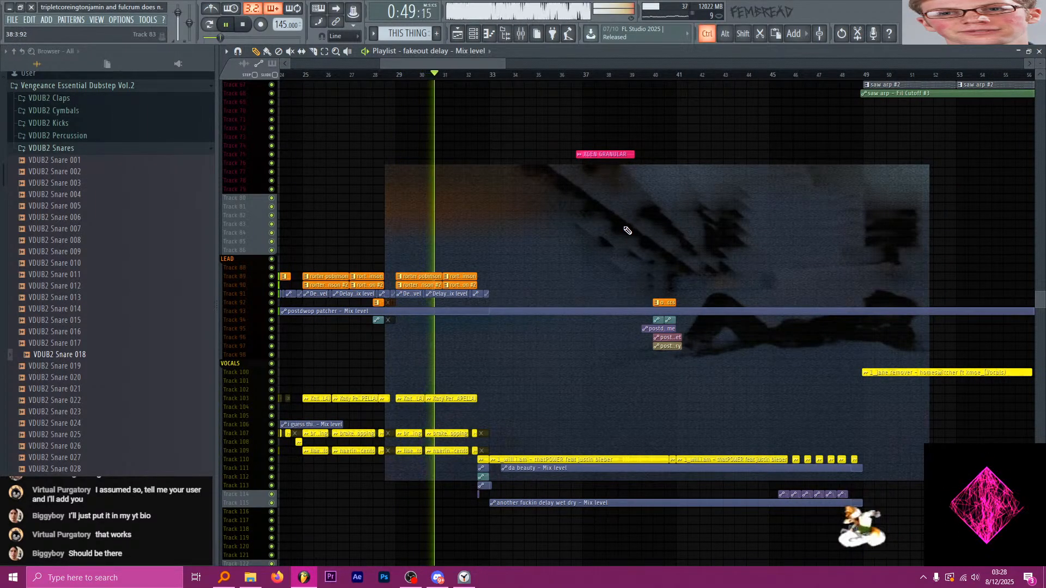
scroll(628, 228, "up", 1)
scroll(583, 214, "down", 1)
scroll(626, 220, "up", 1)
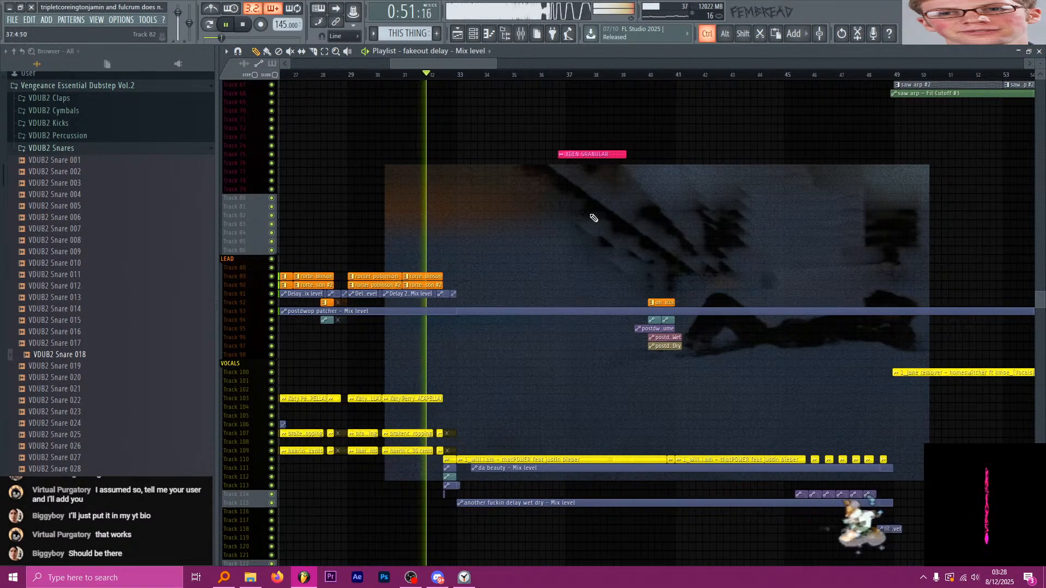
scroll(597, 222, "up", 1)
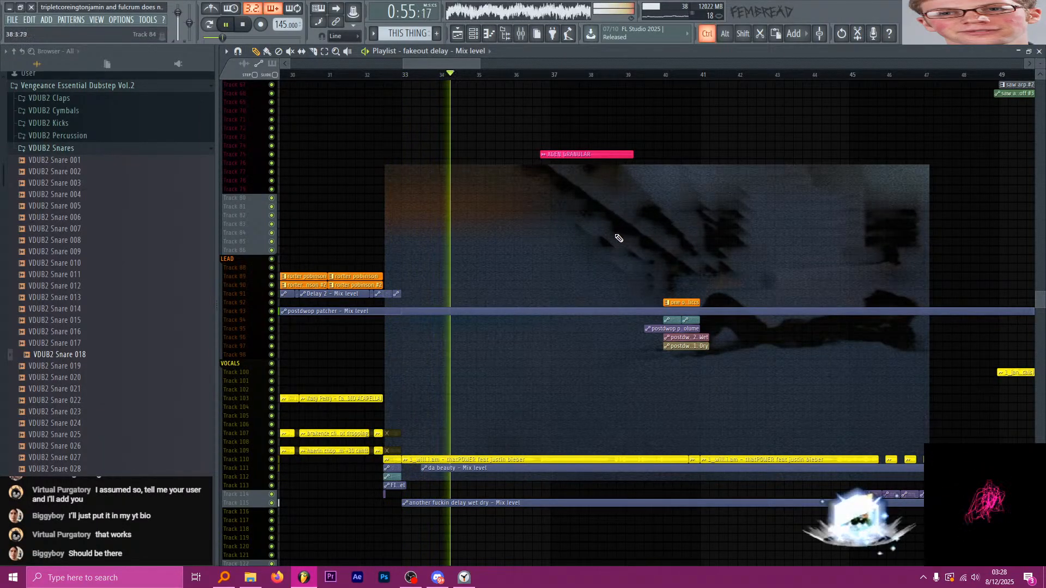
scroll(719, 242, "up", 1)
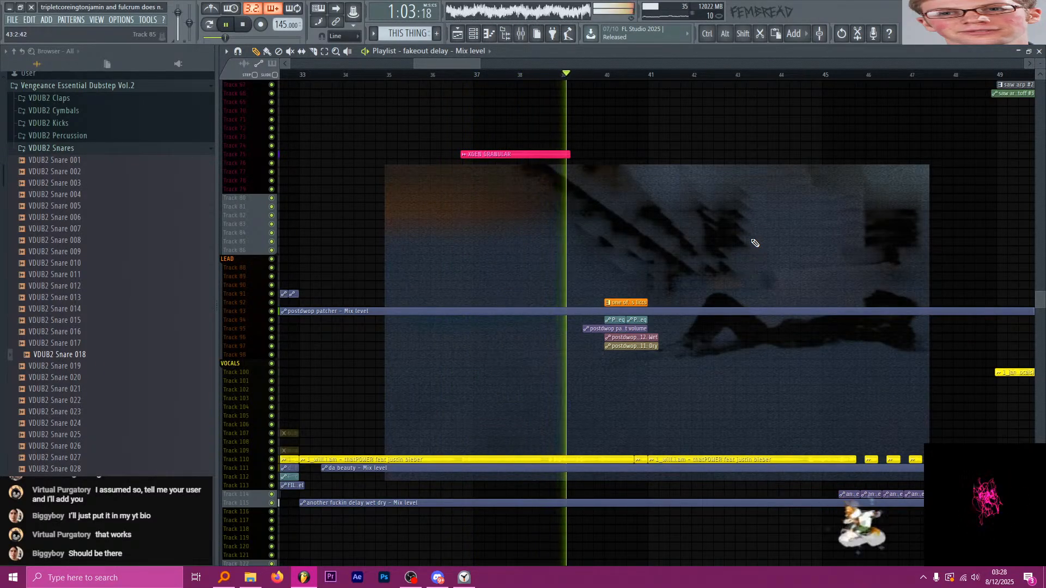
Inspect the XGEN GRANULAR track's volume fader and effects in the mixer and return to the playlist.
left_click(525, 39)
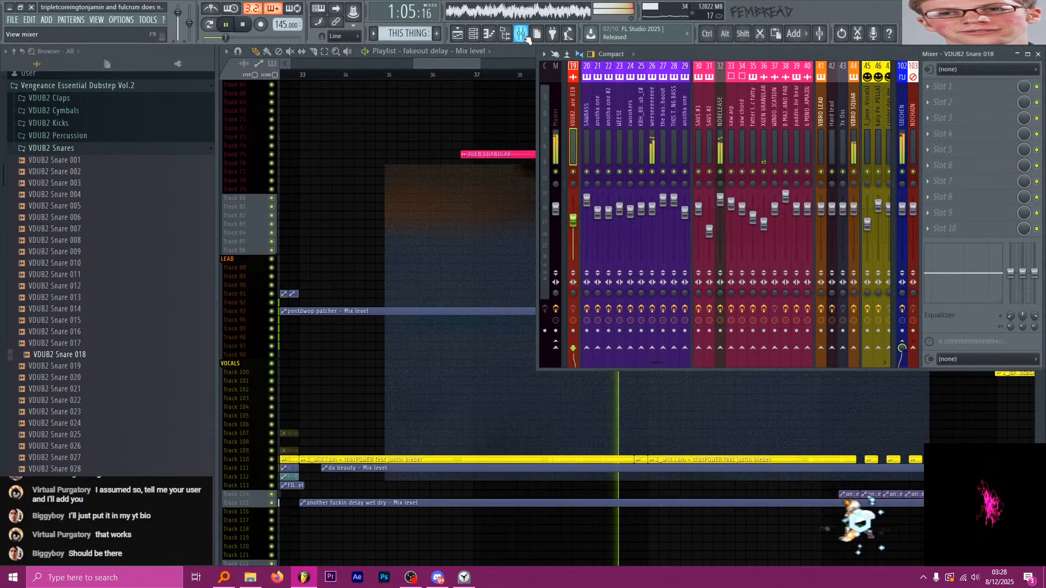
left_click(761, 121)
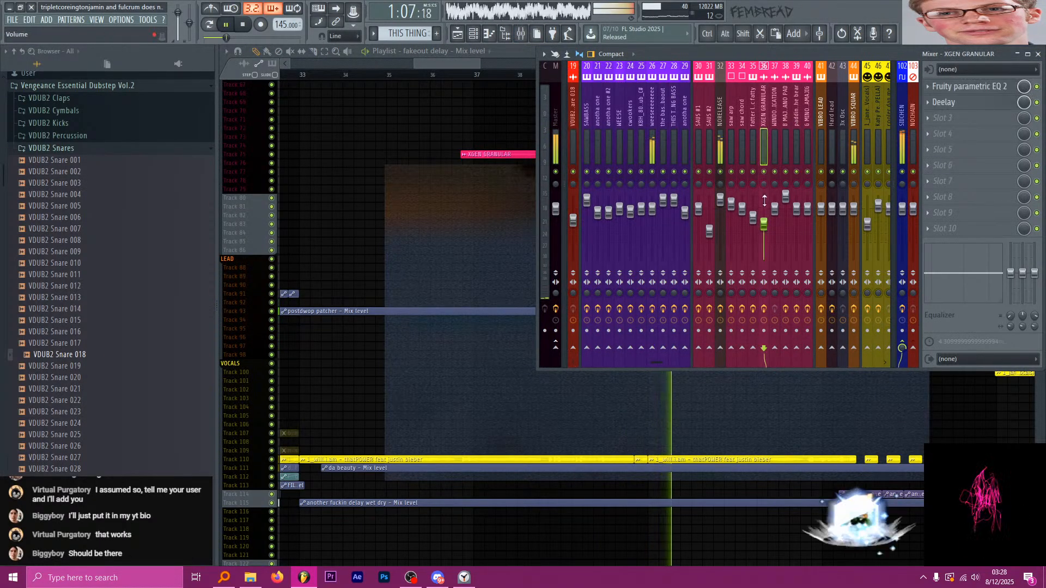
left_click(464, 62)
Listen to bars 44 to 52 and examine the vocal, delay, bubble riser and saw arp clips around the transition at bar 49.
scroll(426, 158, "down", 4)
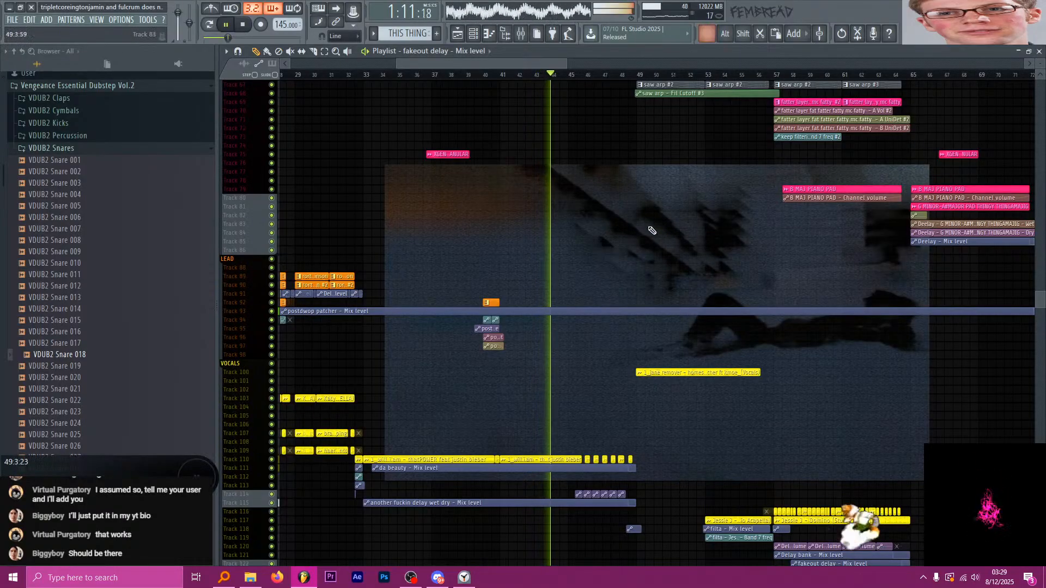
scroll(707, 236, "up", 2)
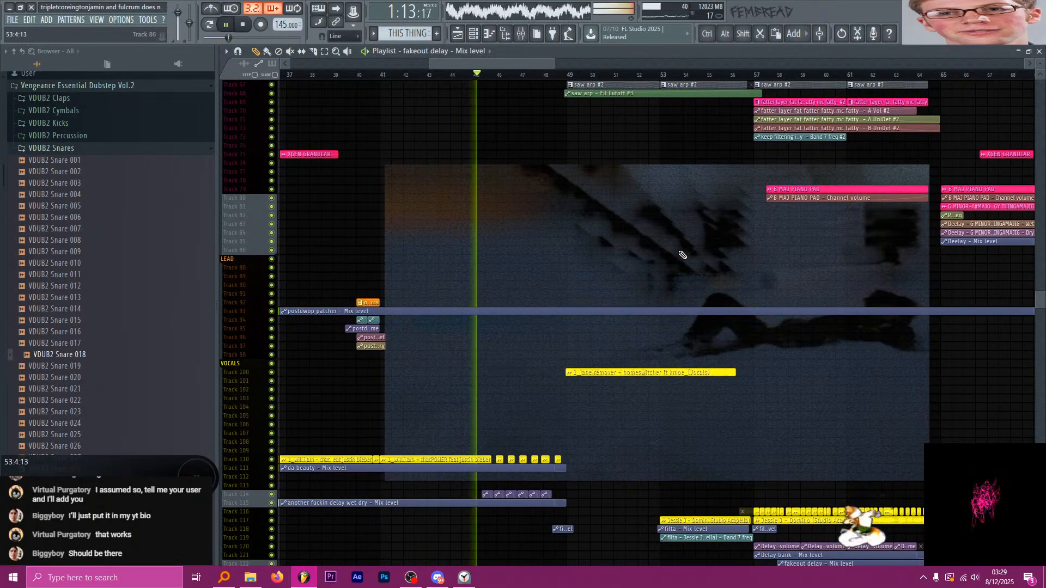
scroll(684, 267, "down", 3)
scroll(684, 286, "down", 7)
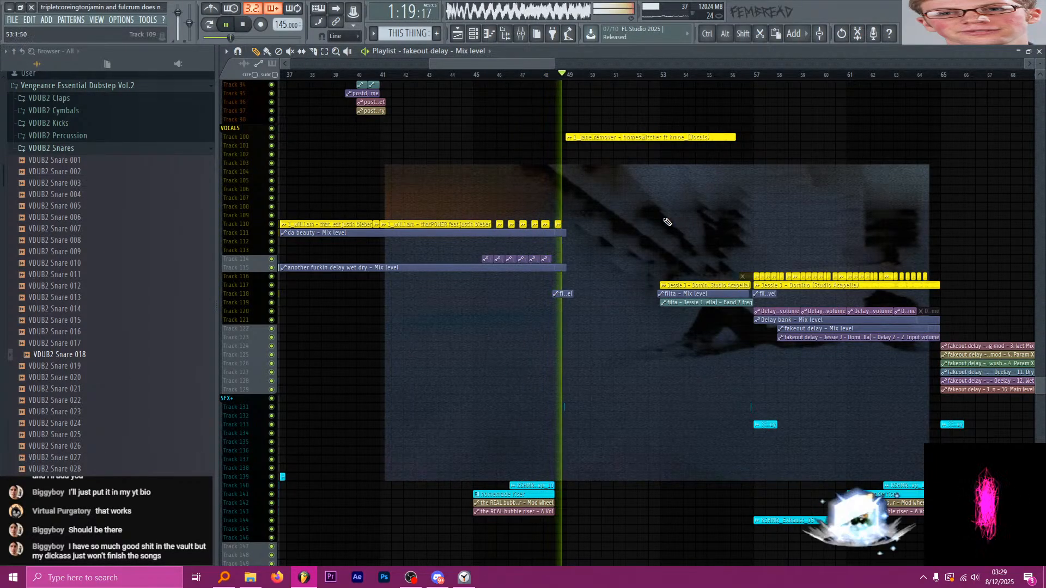
scroll(706, 224, "right", 4)
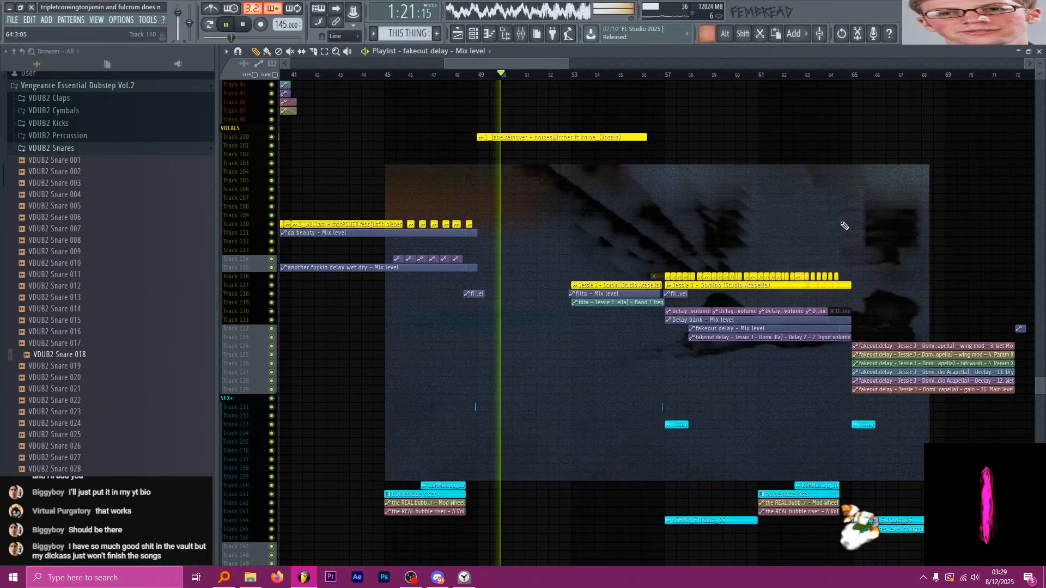
scroll(843, 226, "up", 3)
scroll(602, 182, "up", 4)
scroll(457, 165, "up", 8)
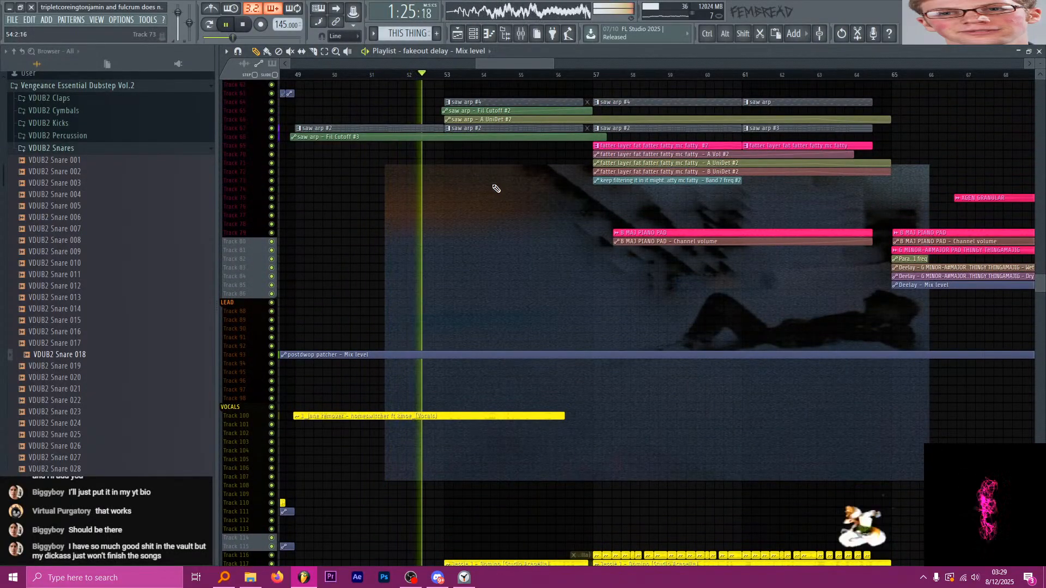
Listen to the second build from bar 53 to bar 57 and check the saw arp layers and the fatter layer's entry.
scroll(492, 216, "down", 2)
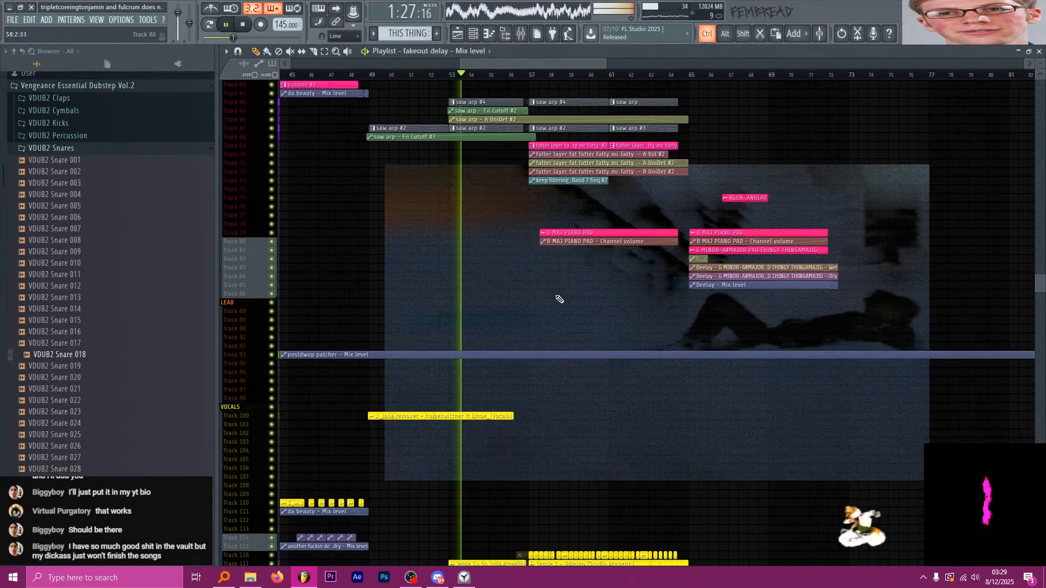
scroll(599, 305, "up", 2)
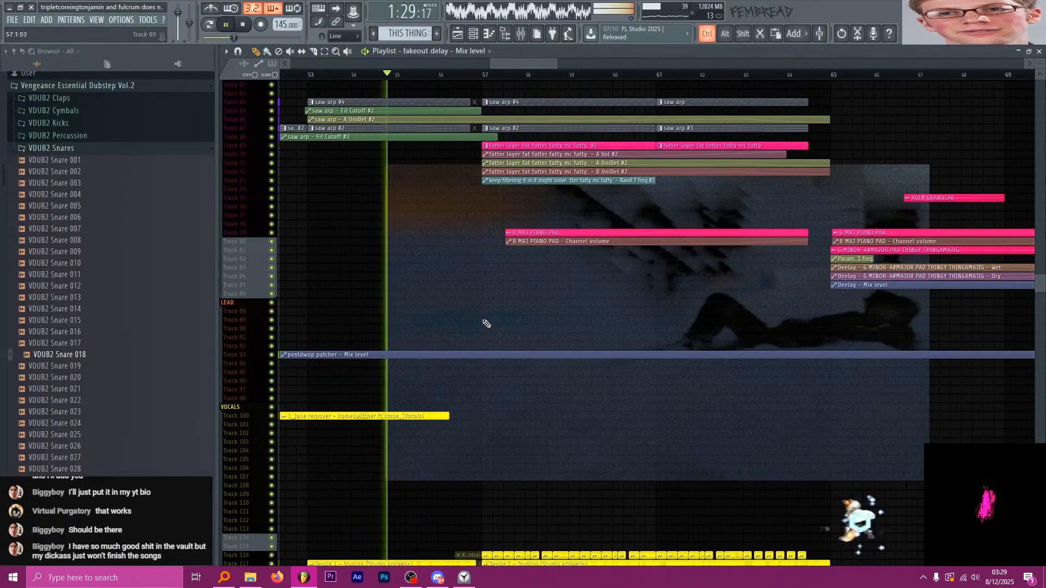
scroll(493, 324, "up", 1)
scroll(489, 314, "down", 2)
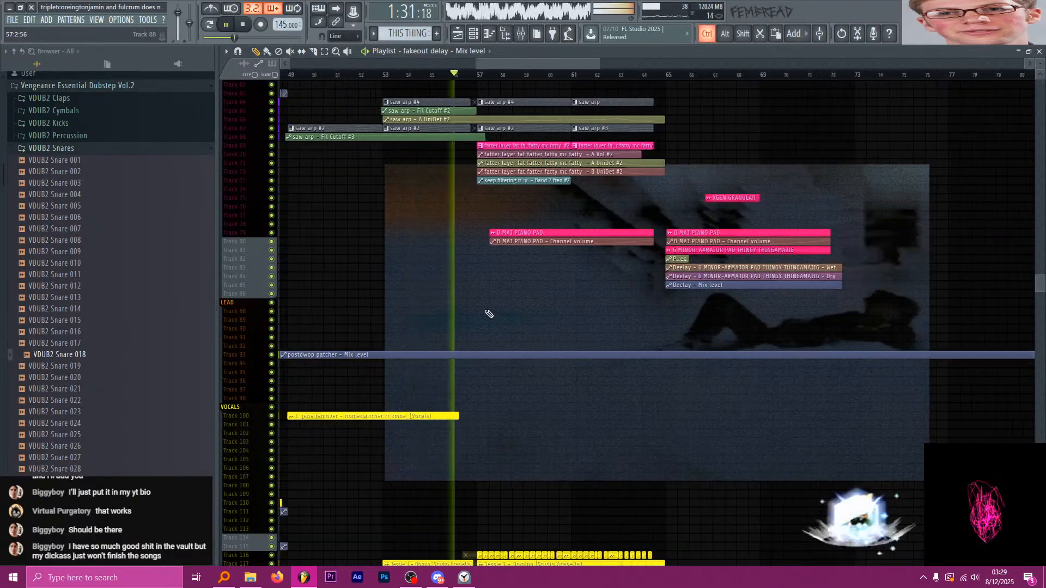
scroll(507, 316, "up", 2)
scroll(496, 321, "down", 1)
scroll(501, 334, "down", 1)
scroll(501, 334, "down", 1)
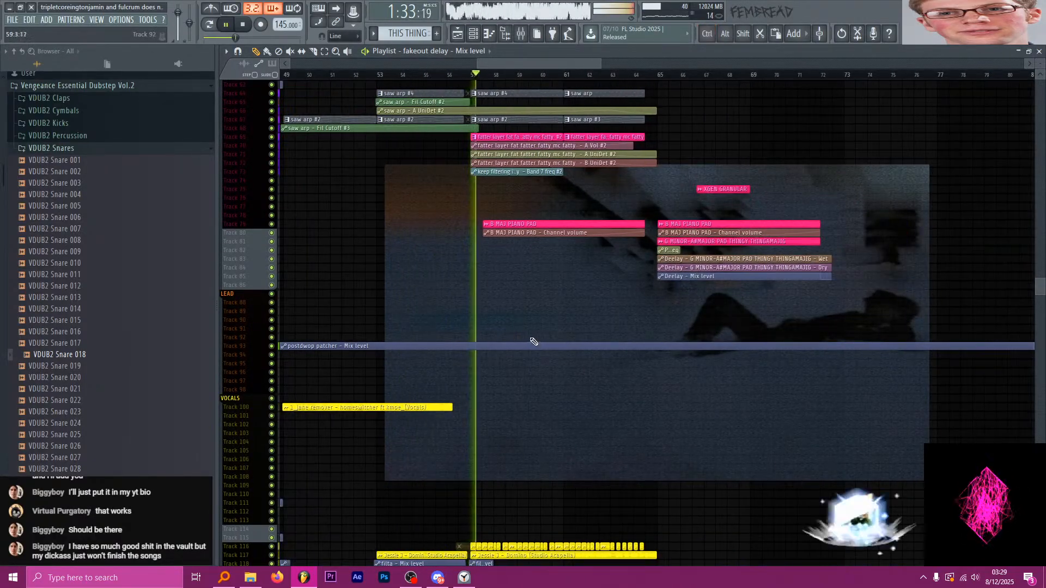
Listen to bars 57 to 60 and check the B MAJ PIANO PAD, vocal chops and fakeout delay automation leading to bar 65.
scroll(545, 320, "down", 1)
scroll(599, 329, "down", 3)
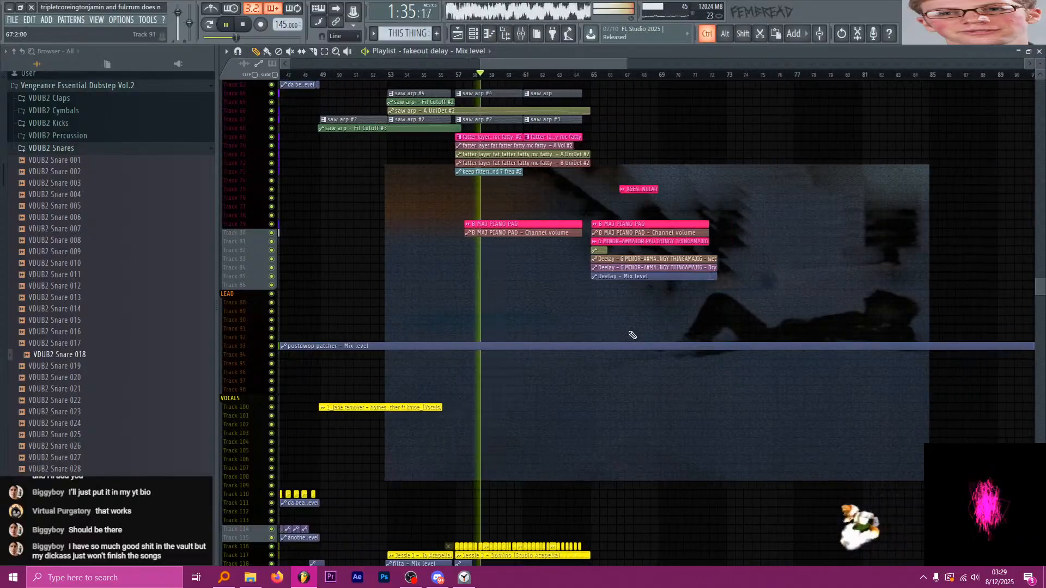
scroll(599, 326, "down", 1)
scroll(599, 324, "down", 2)
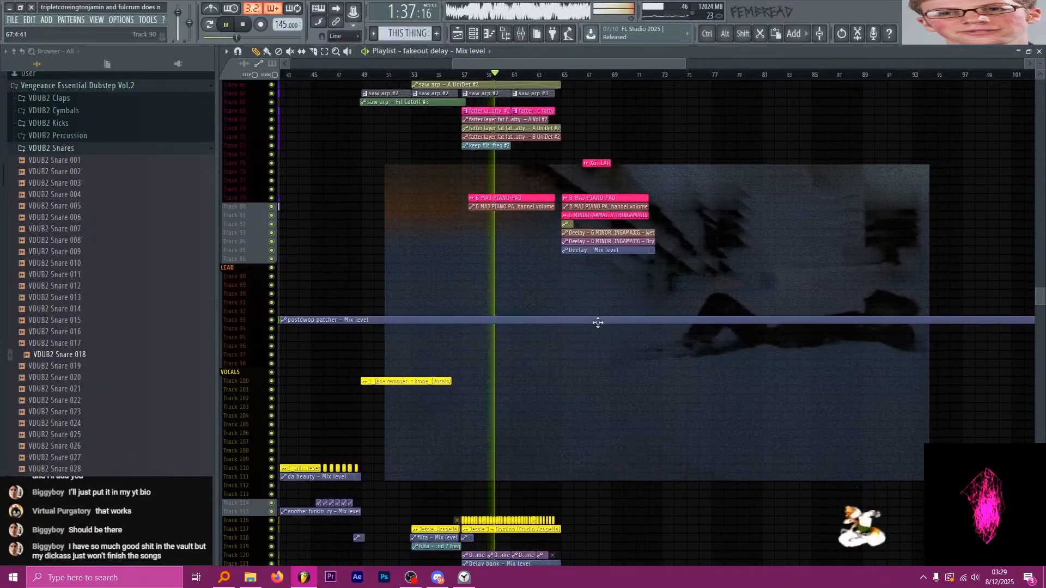
scroll(613, 293, "up", 1)
scroll(606, 291, "down", 3)
scroll(604, 294, "down", 1)
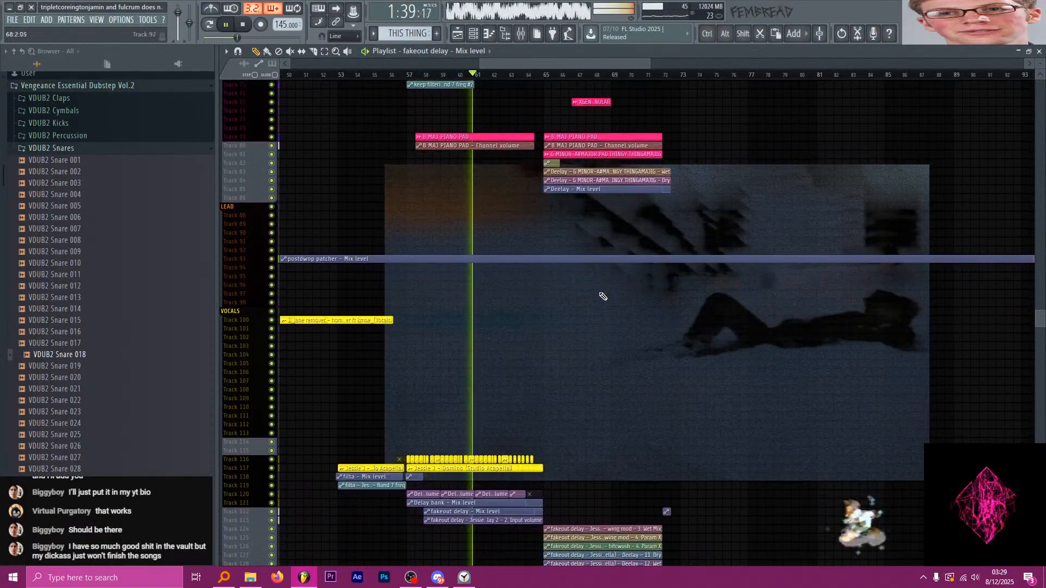
Listen to bars 61 to 67 and examine the piano pad, XGEN GRANULAR clip and Deelay automation from bar 65.
scroll(626, 322, "up", 1)
scroll(619, 324, "up", 1)
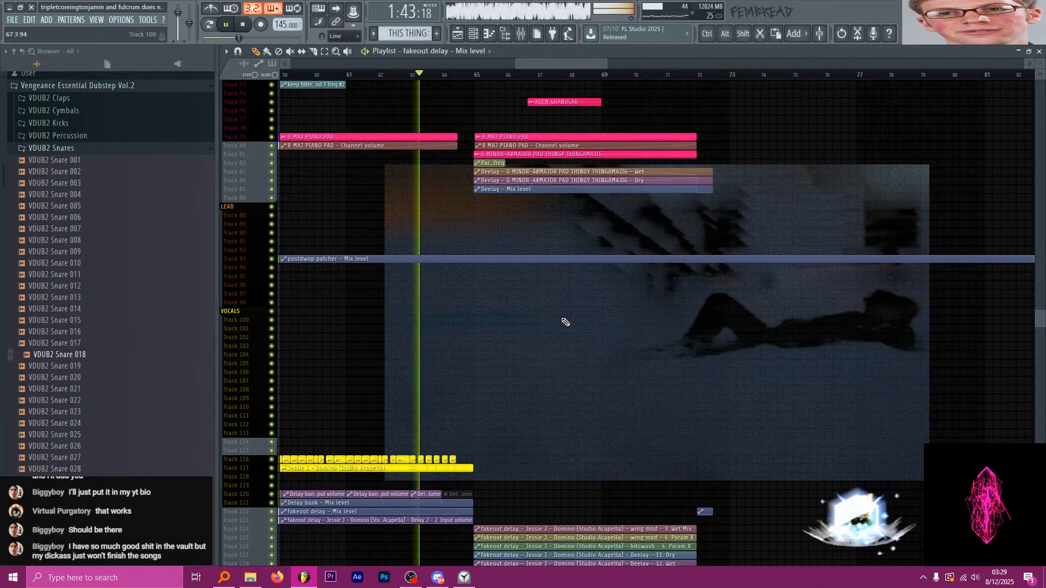
scroll(566, 323, "up", 2)
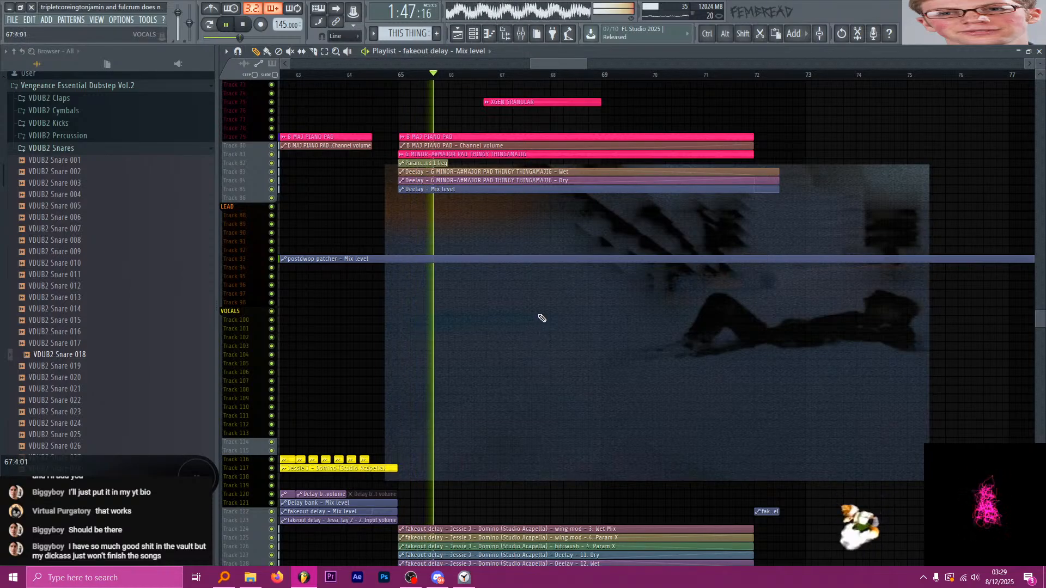
scroll(572, 322, "up", 4)
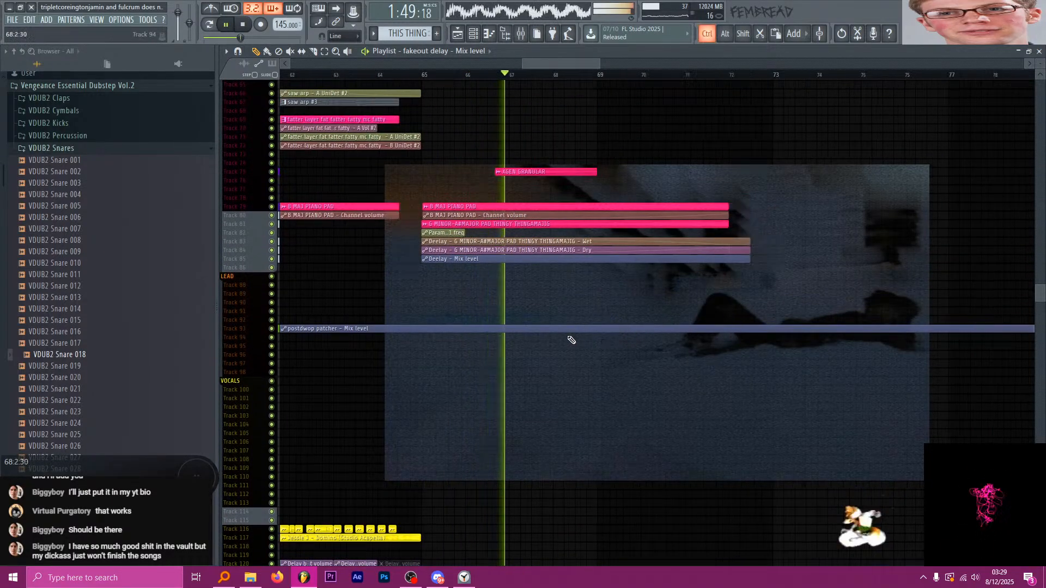
scroll(590, 331, "down", 5)
scroll(614, 342, "down", 5)
scroll(621, 335, "up", 3)
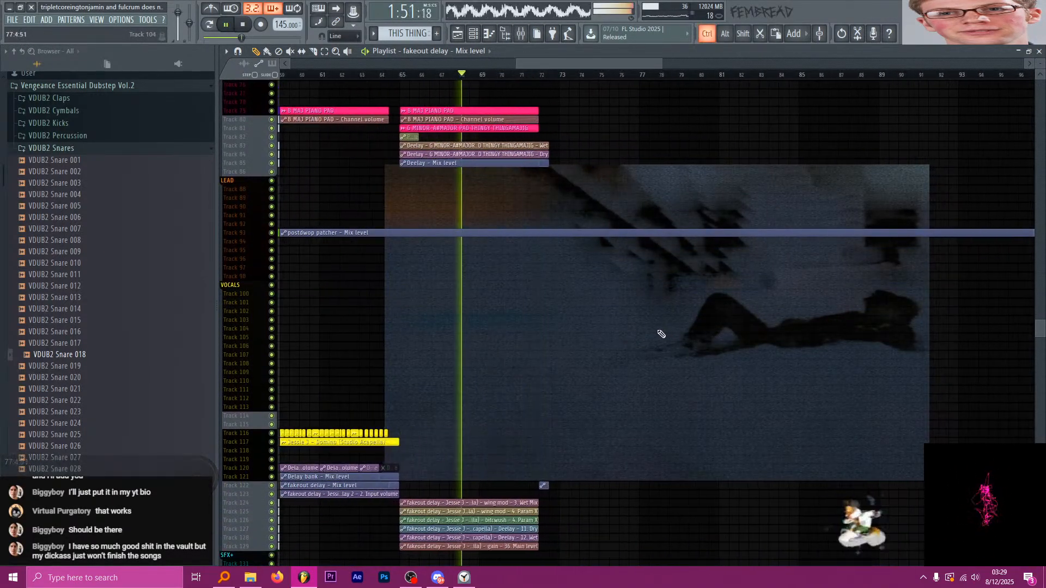
Listen through to bar 72, check where the fakeout delay automation ends, then stop playback and view the whole arrangement.
scroll(607, 316, "up", 1)
scroll(611, 321, "down", 3)
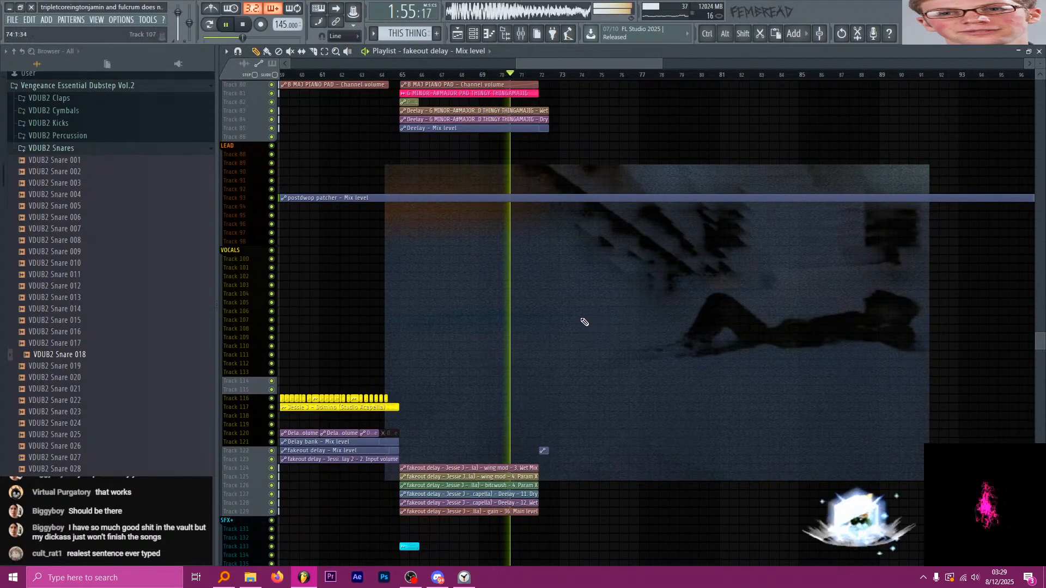
scroll(588, 321, "down", 2)
scroll(581, 318, "up", 3)
scroll(568, 315, "up", 3)
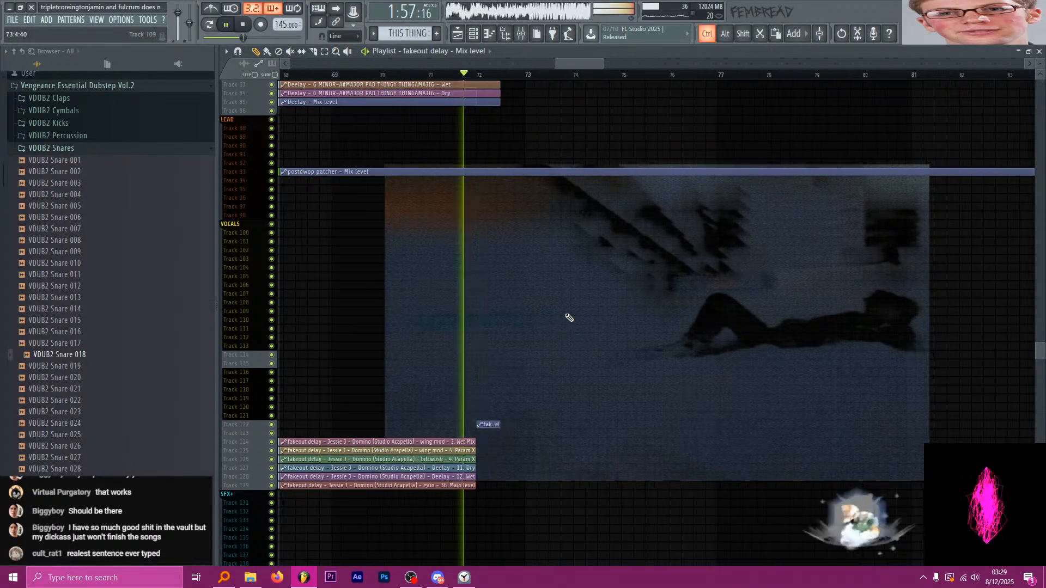
key("space")
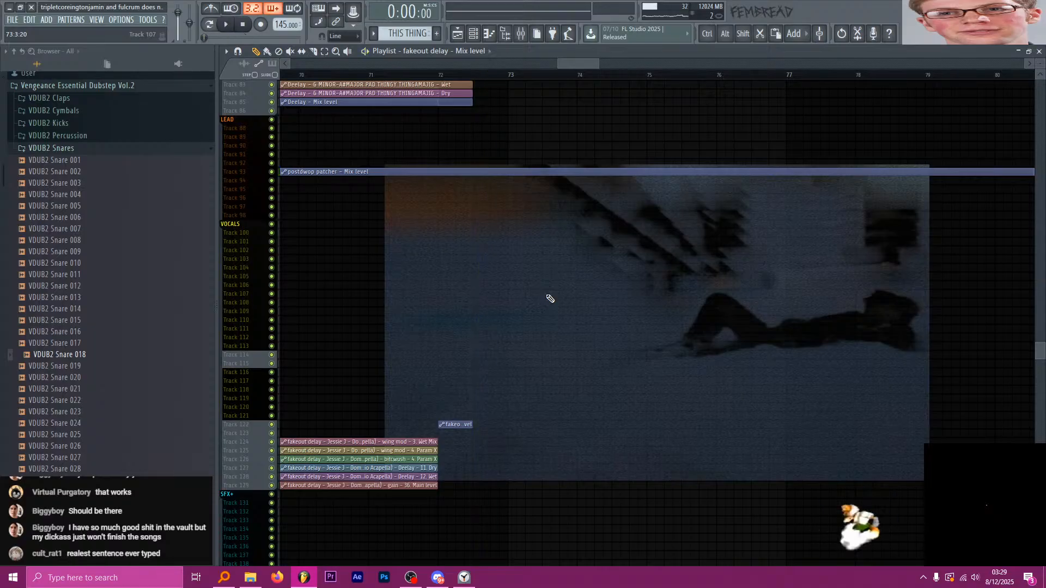
scroll(562, 306, "down", 6)
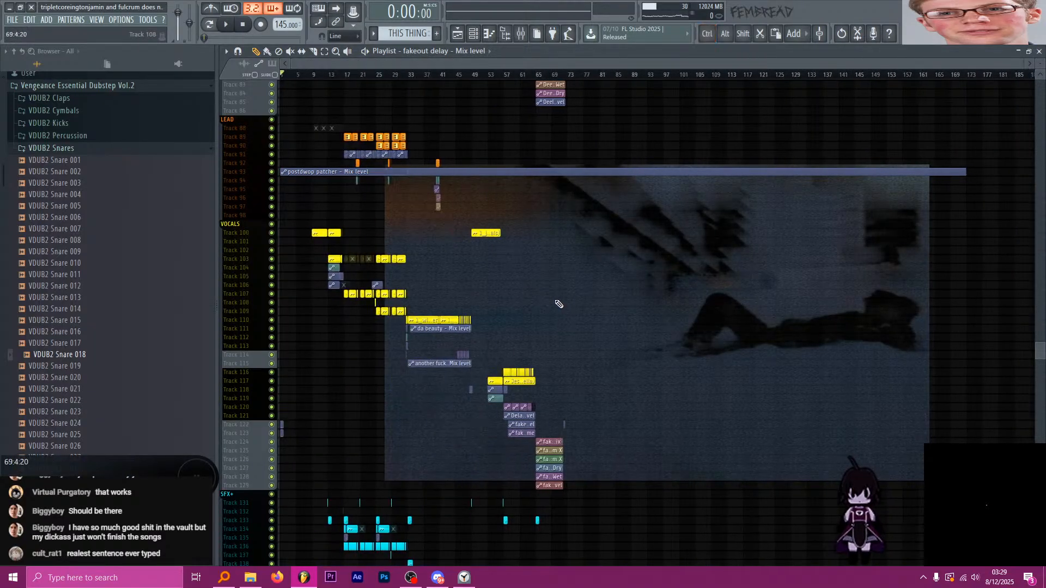